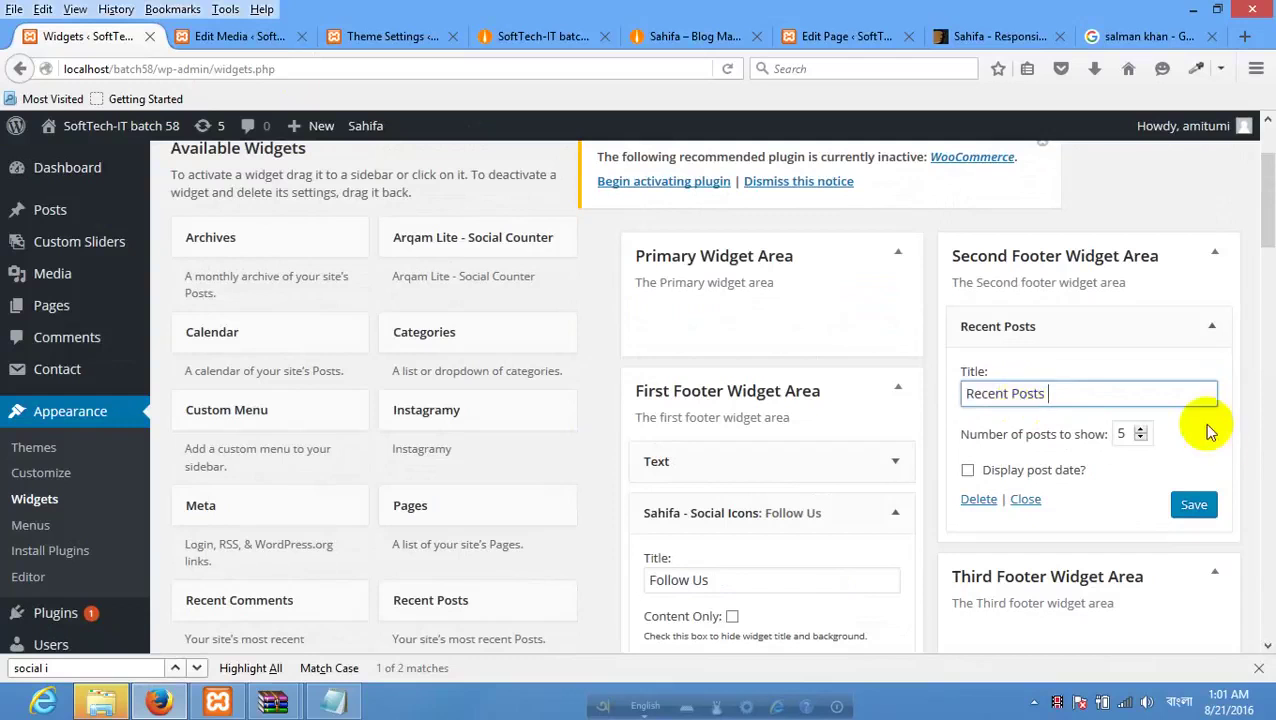
# Set the Recent Posts widget in the second footer area to show 3 posts with the post date, and save it.
pyautogui.click(658, 36)
pyautogui.click(114, 38)
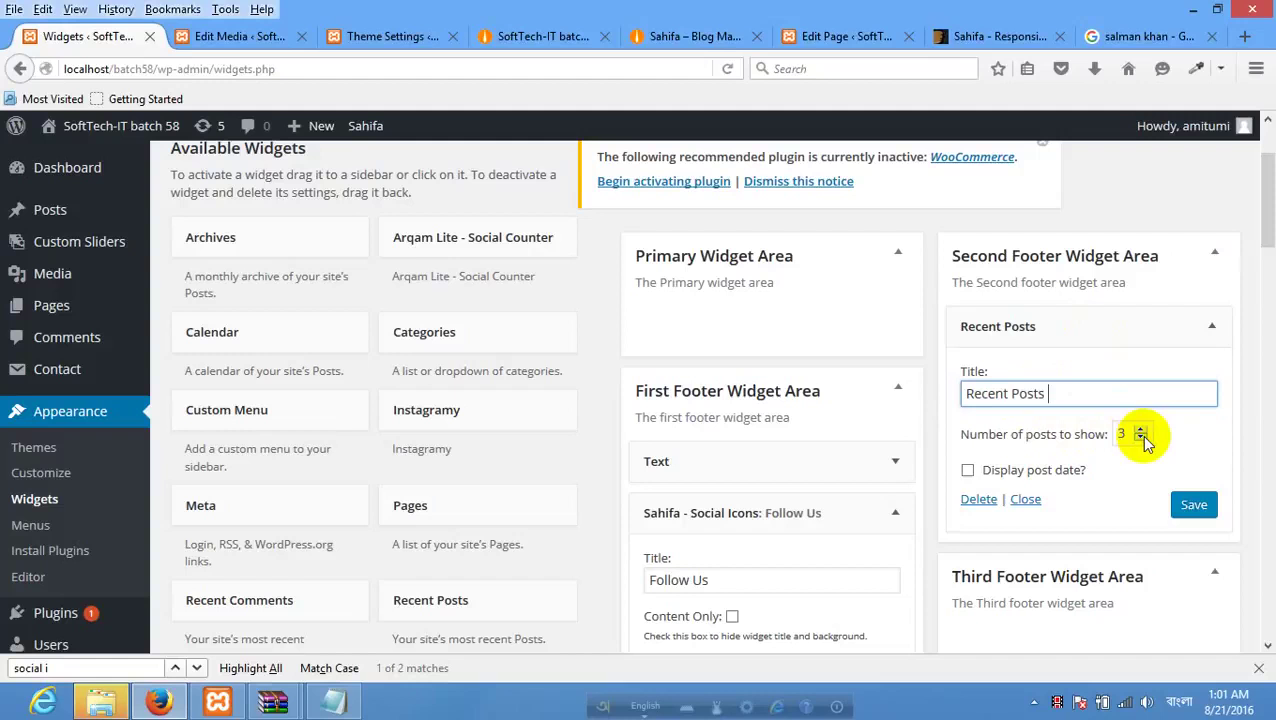
pyautogui.click(992, 478)
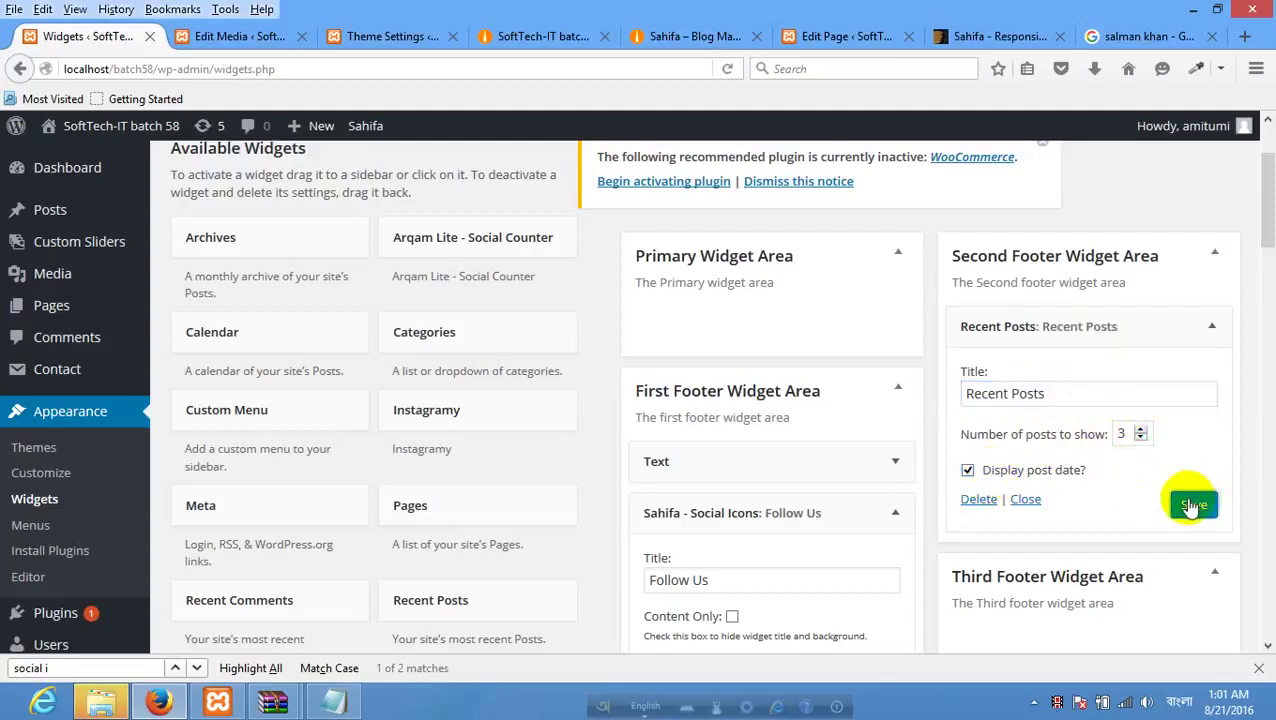
# Reload the local site's front page and check the Recent Posts column in its footer.
pyautogui.click(370, 36)
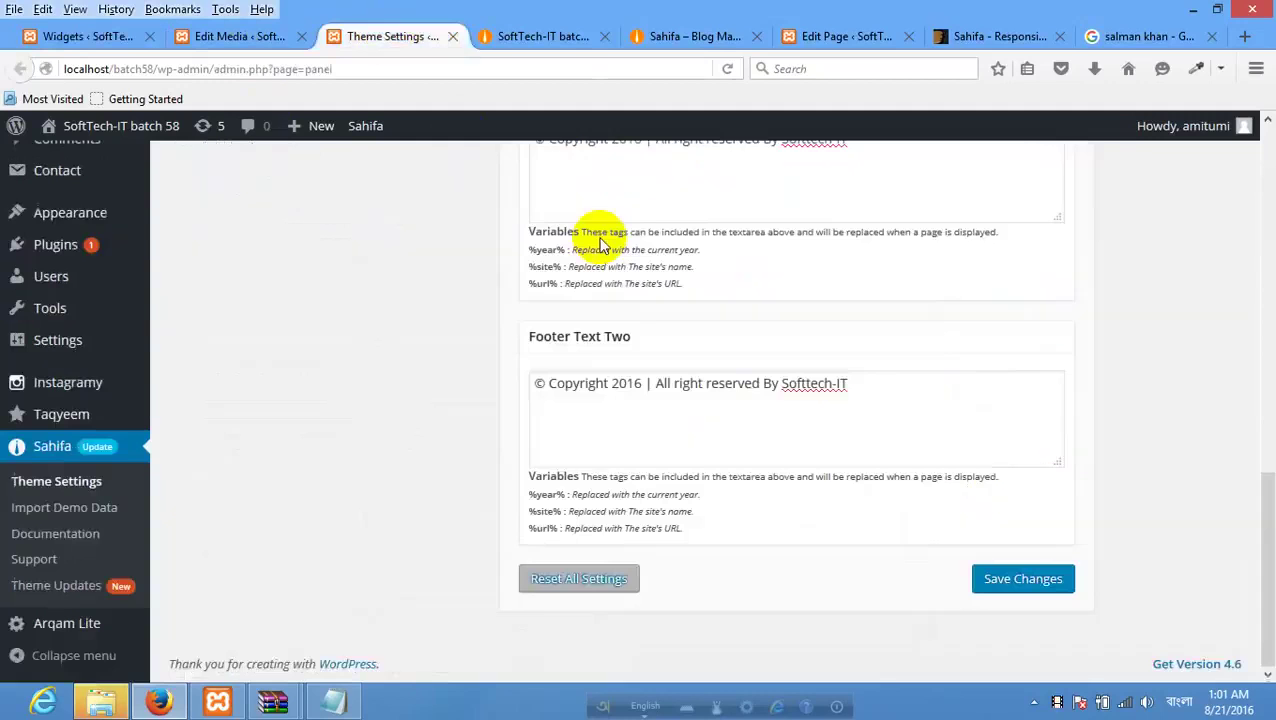
pyautogui.click(556, 37)
pyautogui.rightClick(443, 313)
pyautogui.click(545, 322)
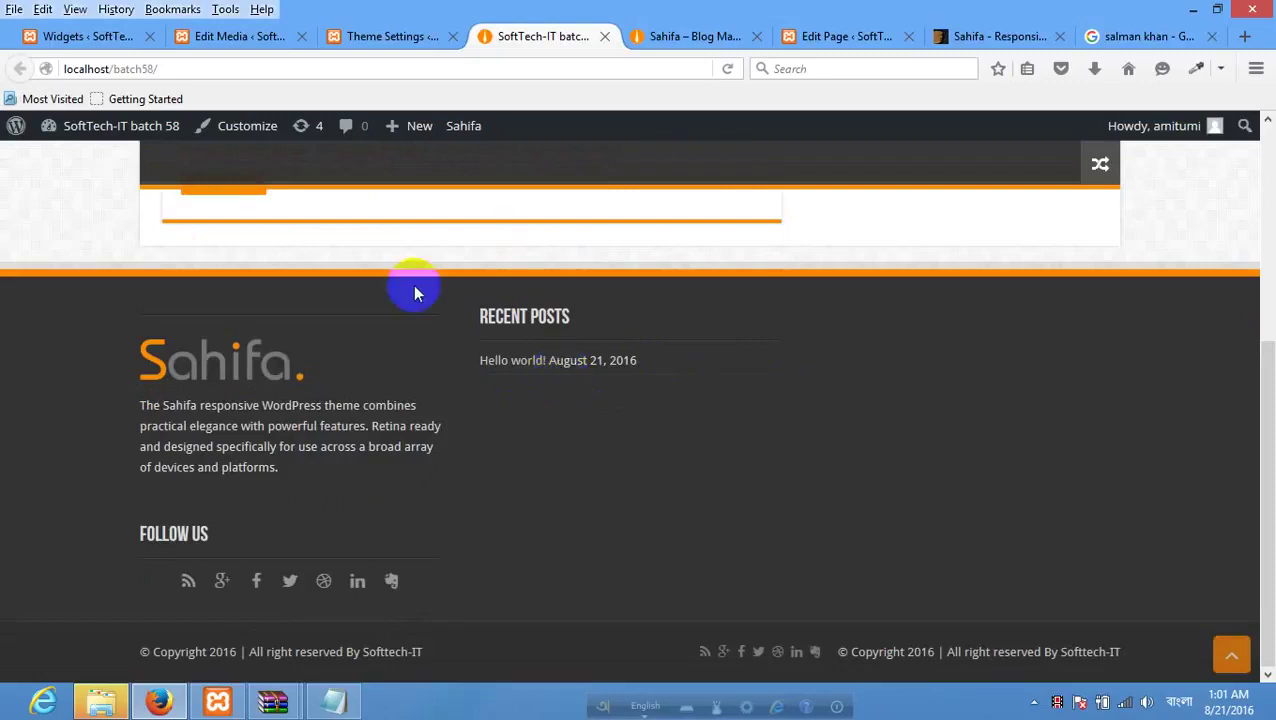
pyautogui.click(655, 36)
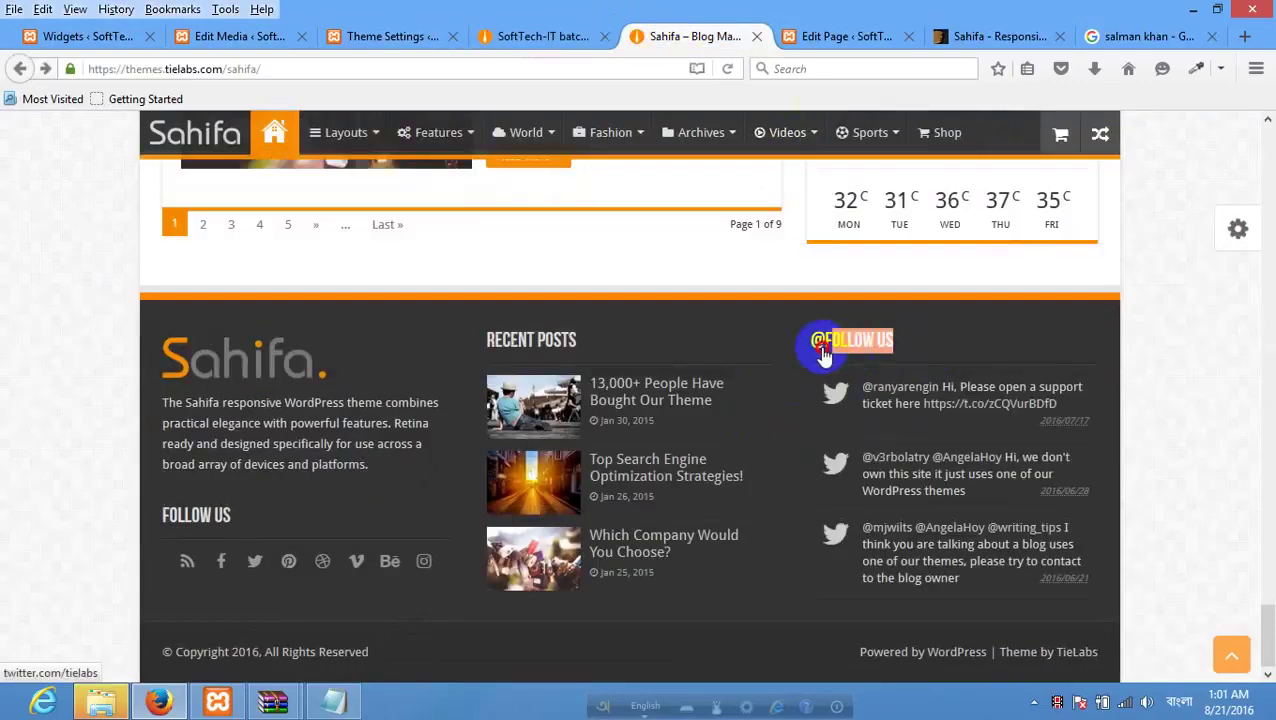
pyautogui.rightClick(862, 338)
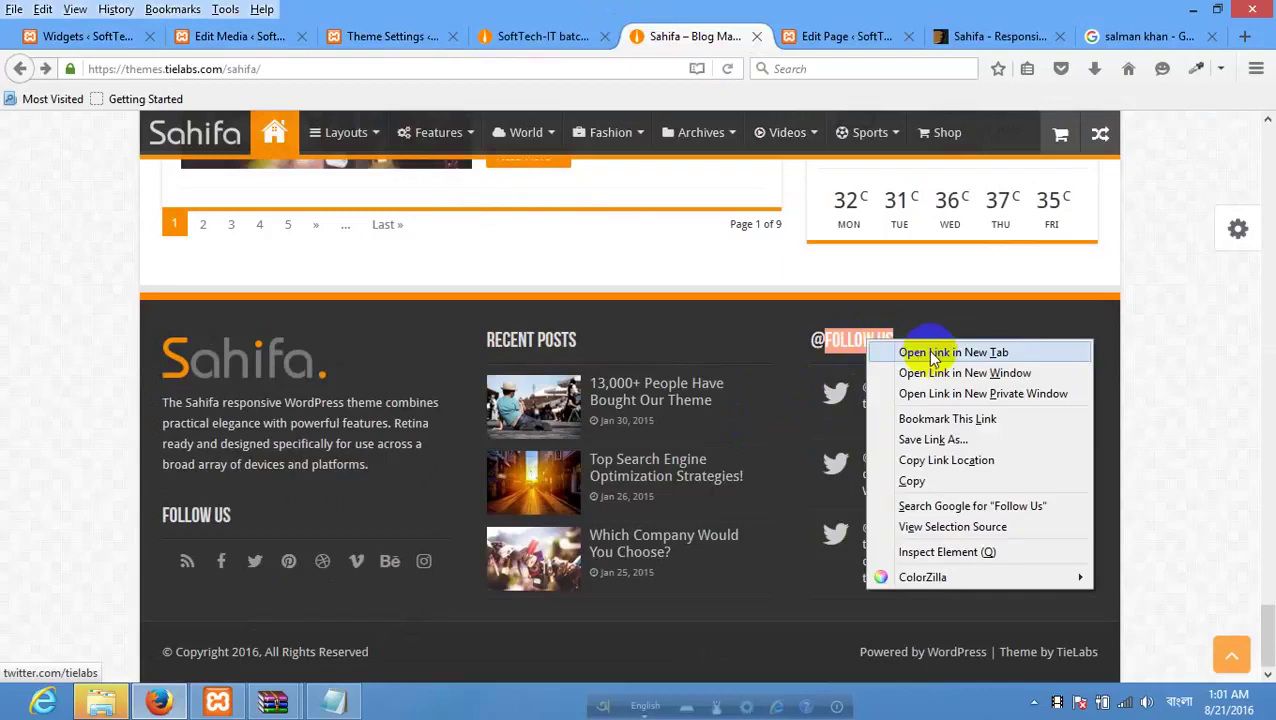
pyautogui.click(626, 347)
pyautogui.moveTo(869, 134)
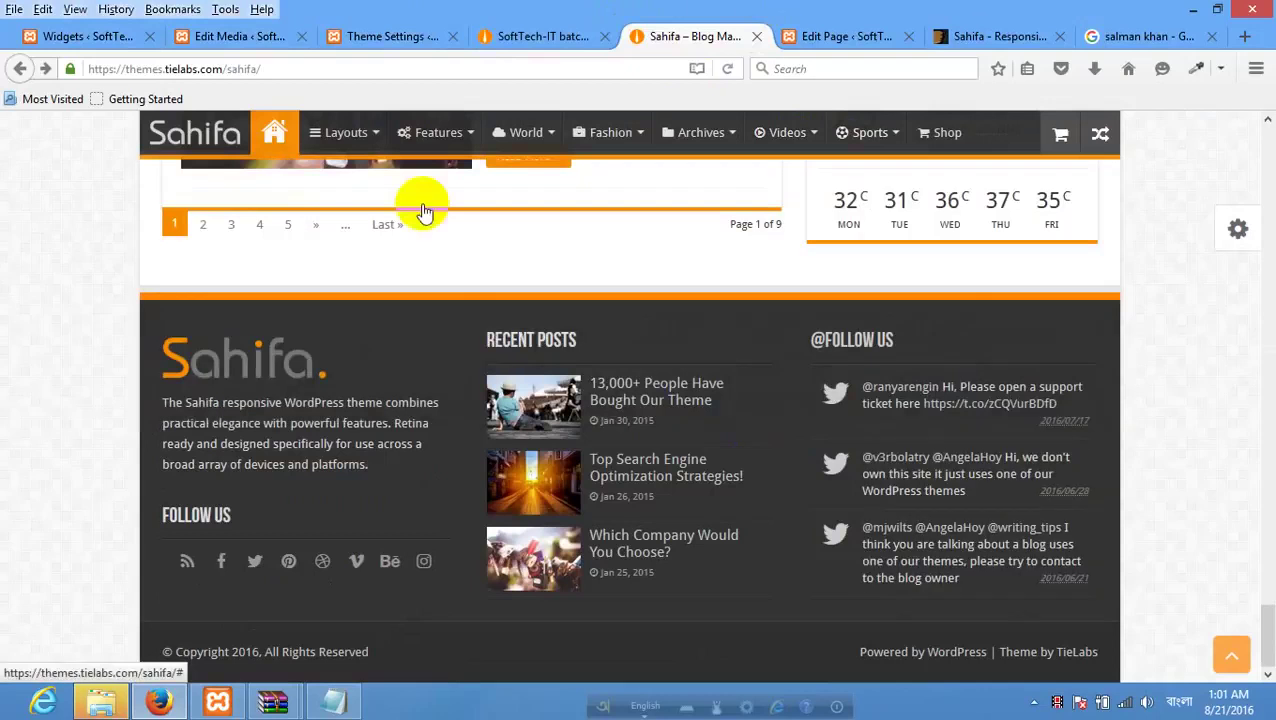
# Look through the available widgets for one to use in the third footer area.
pyautogui.click(117, 36)
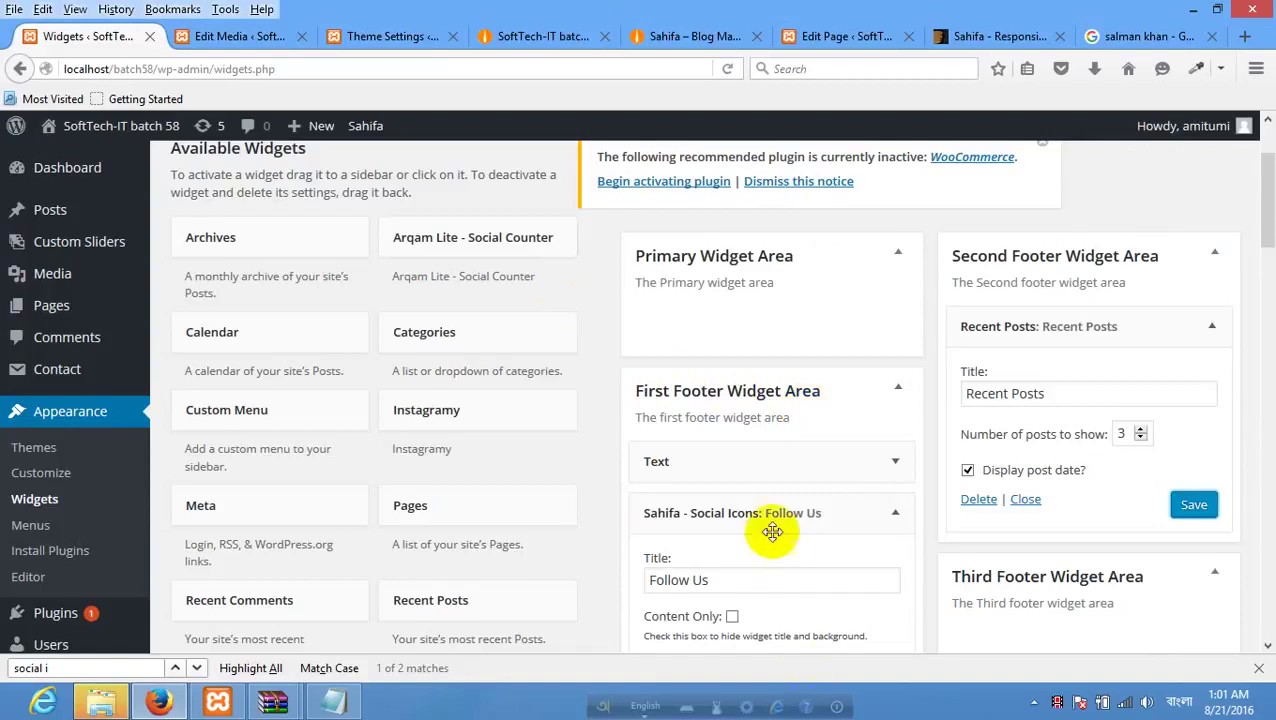
pyautogui.scroll(-5, 790, 513)
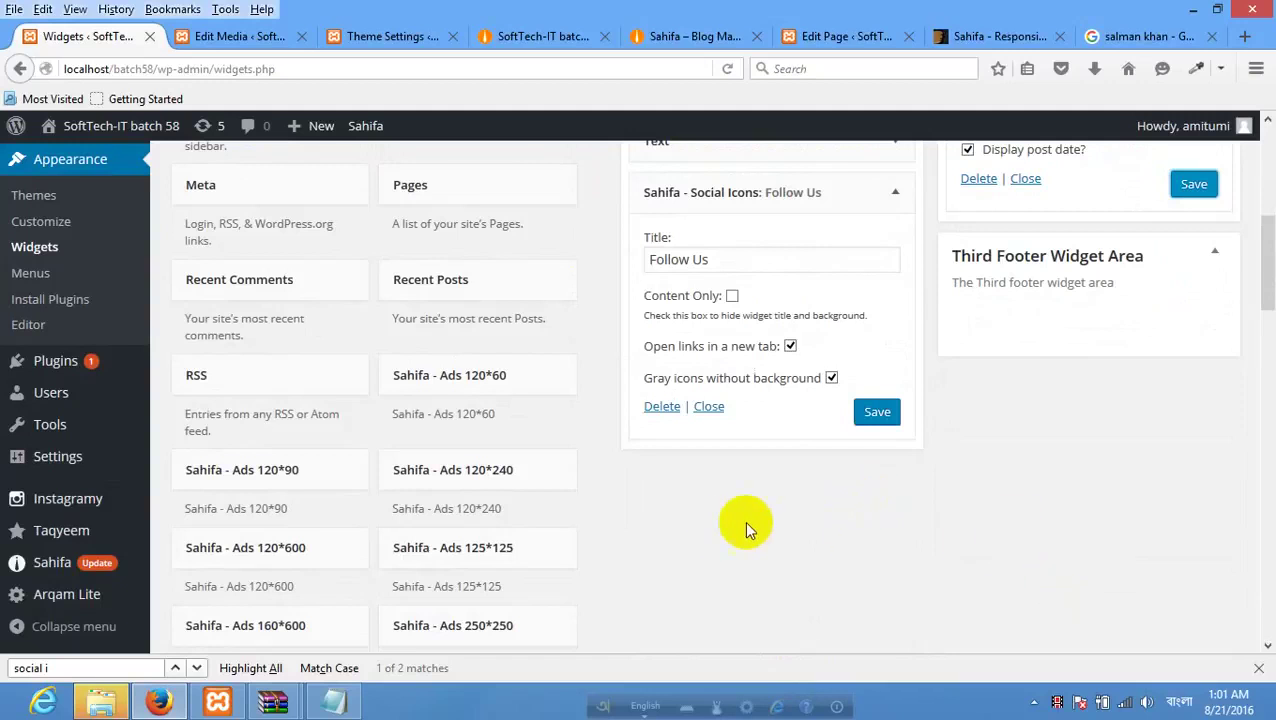
pyautogui.scroll(-10, 744, 520)
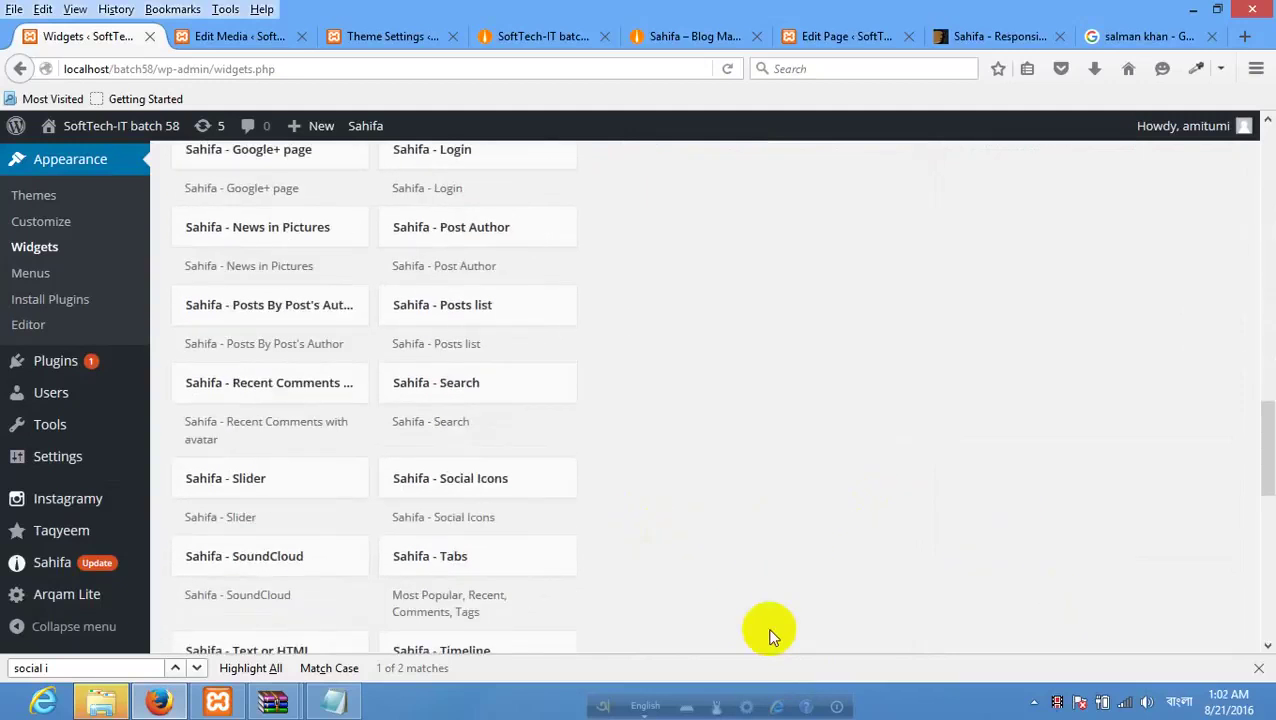
pyautogui.scroll(-3, 660, 588)
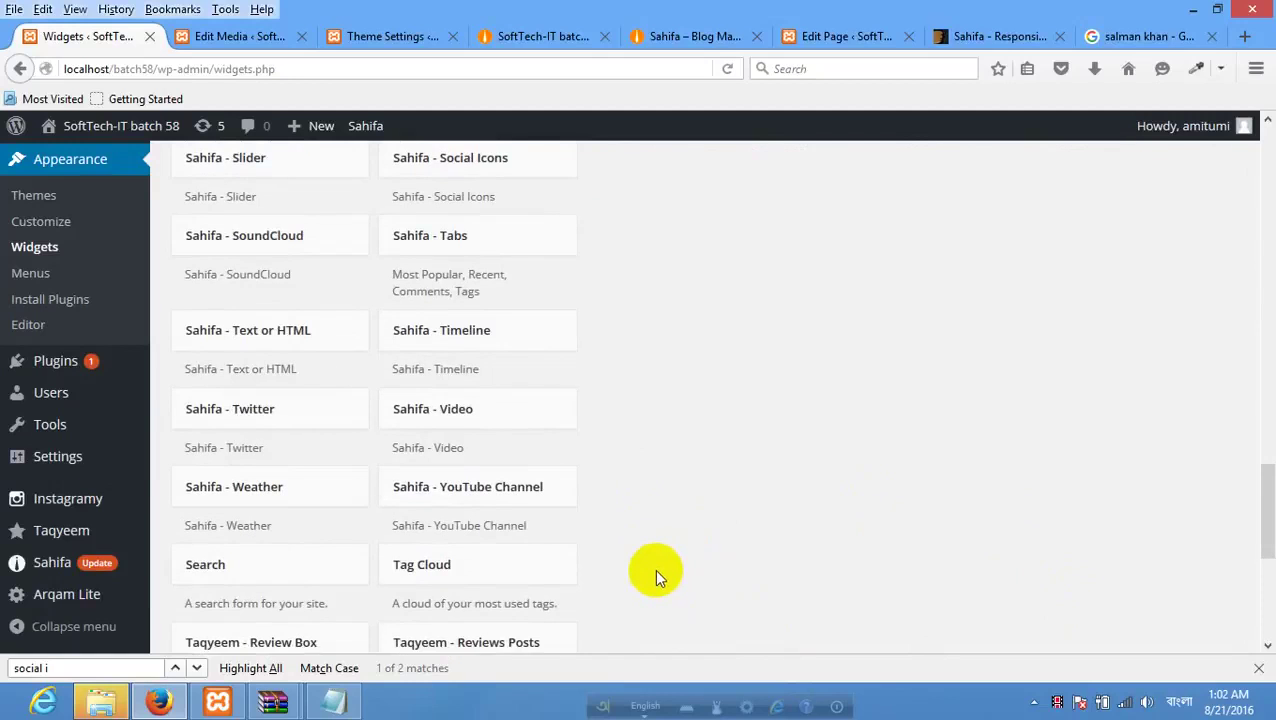
pyautogui.scroll(-2, 550, 528)
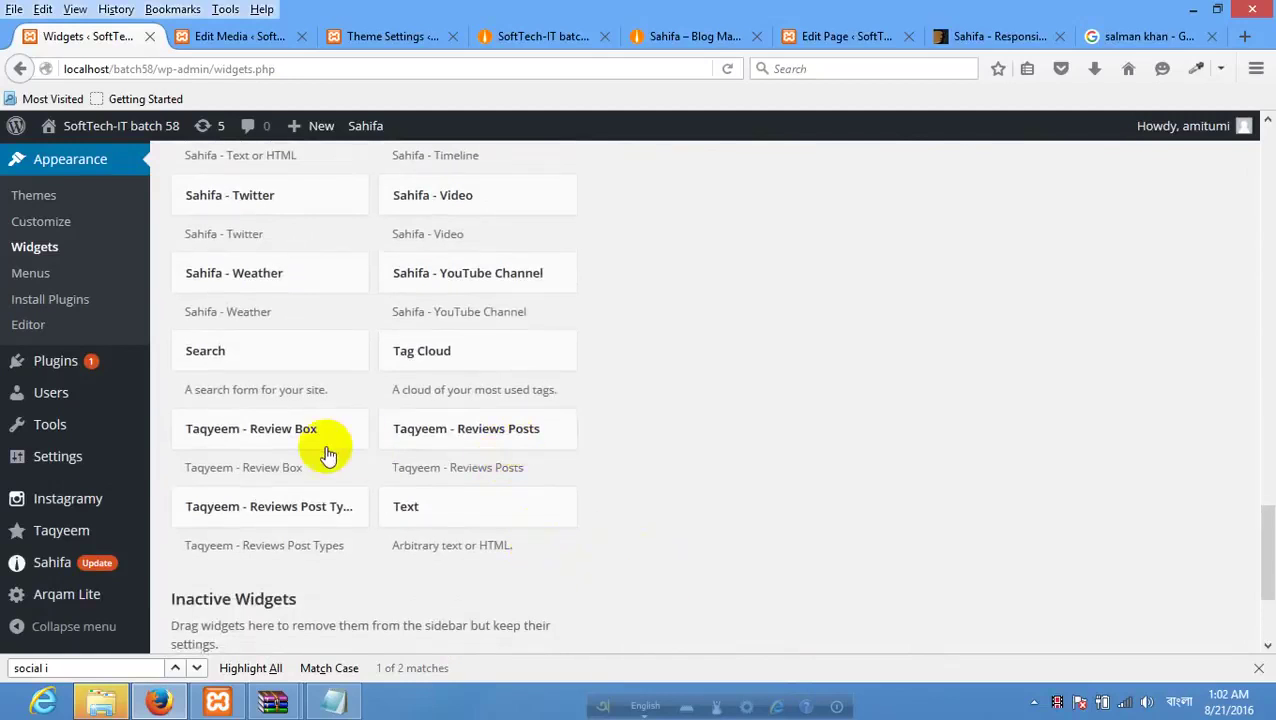
pyautogui.scroll(1, 484, 455)
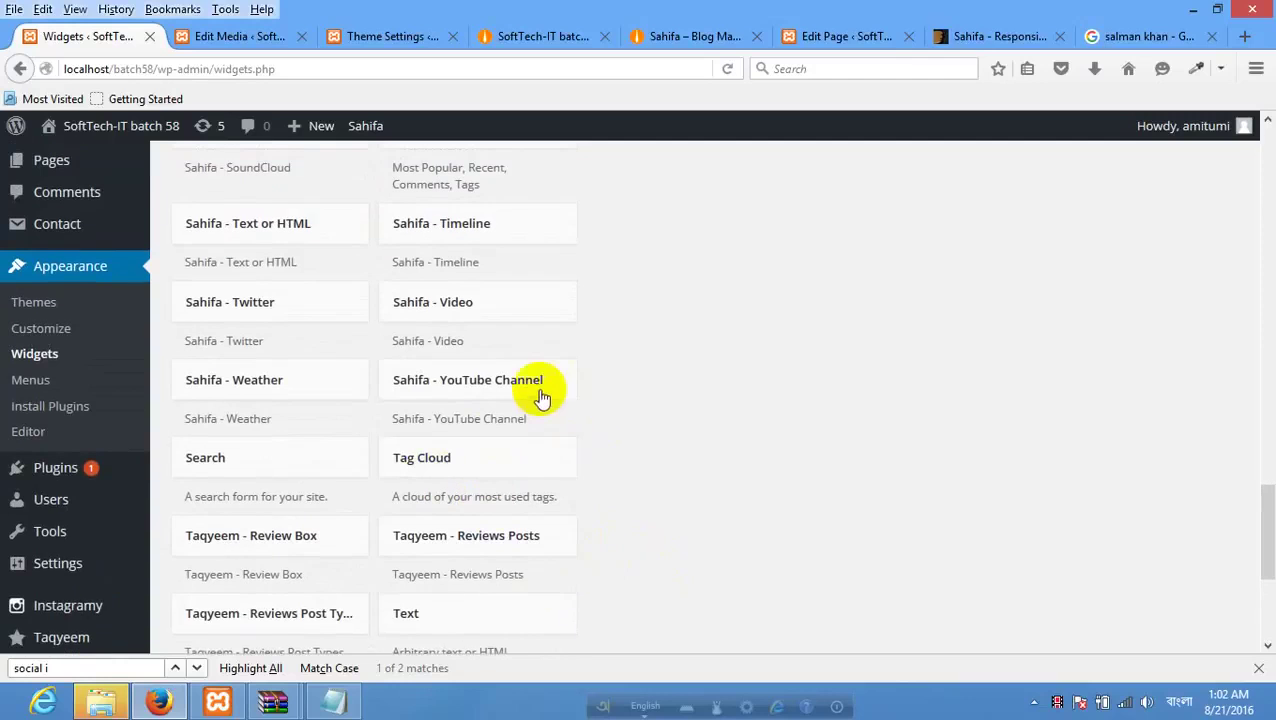
pyautogui.scroll(-1, 360, 418)
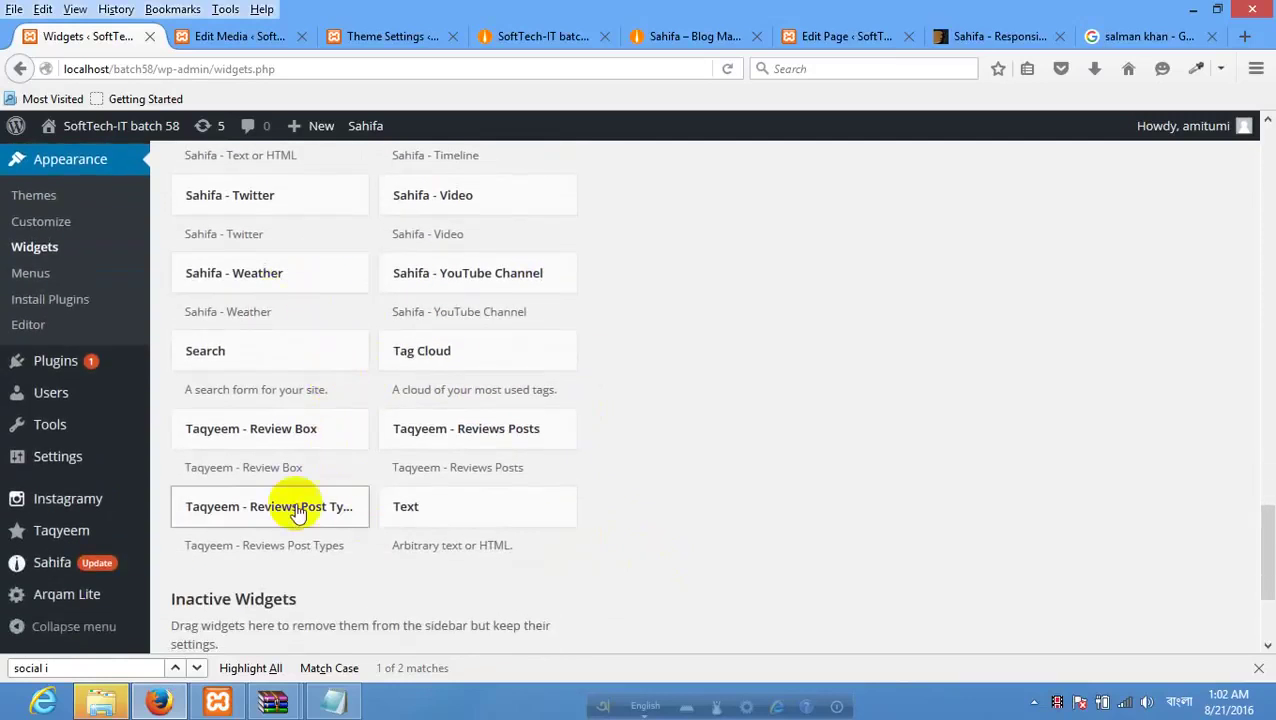
pyautogui.scroll(3, 420, 442)
pyautogui.scroll(3, 418, 442)
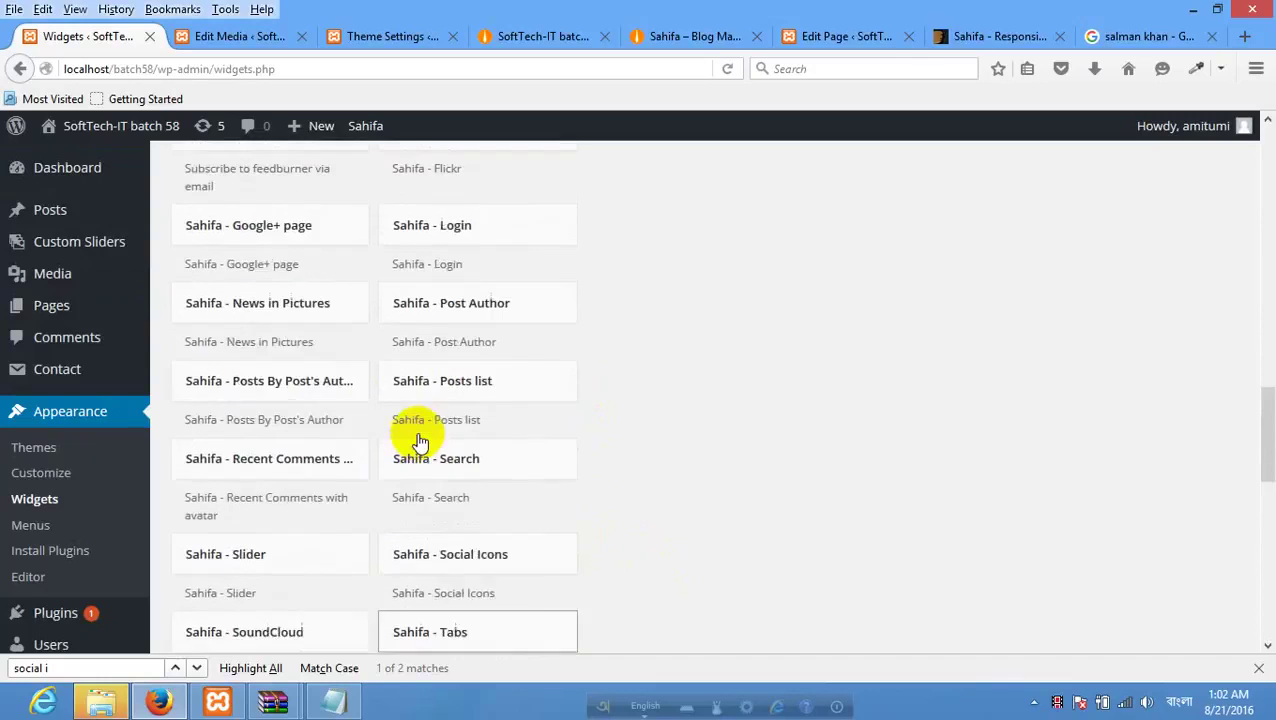
pyautogui.scroll(10, 418, 440)
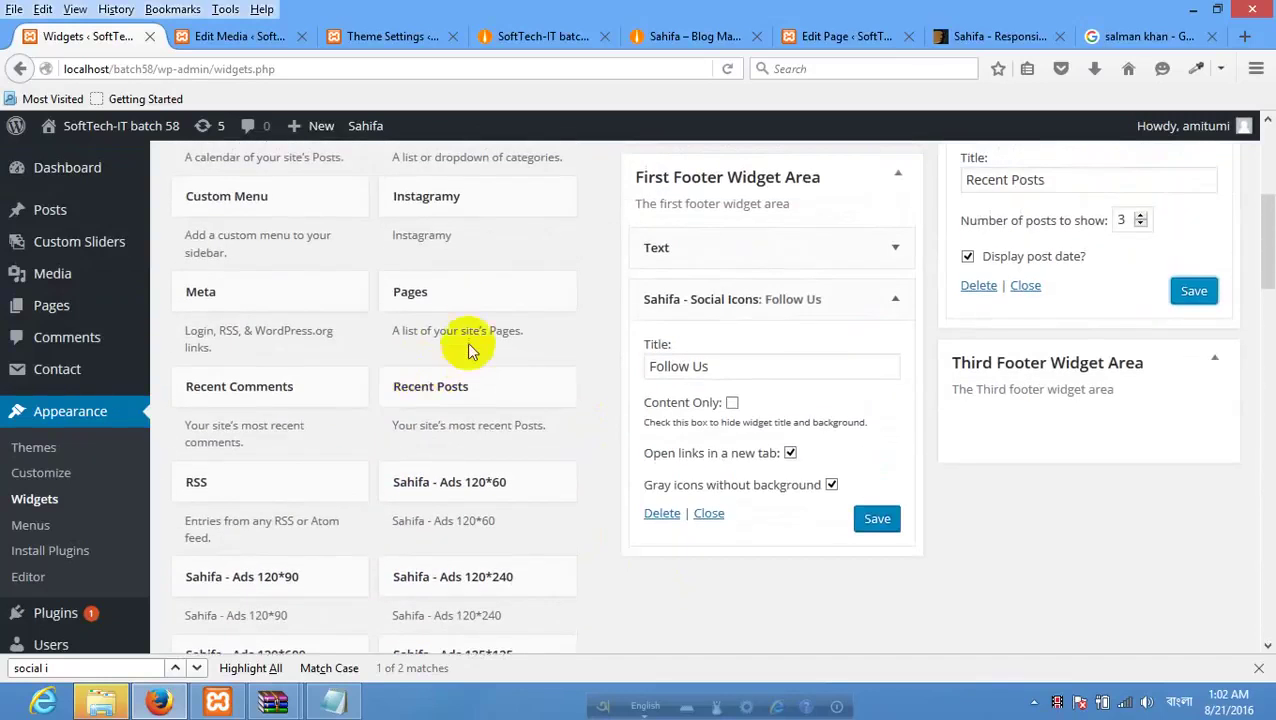
pyautogui.scroll(1, 358, 333)
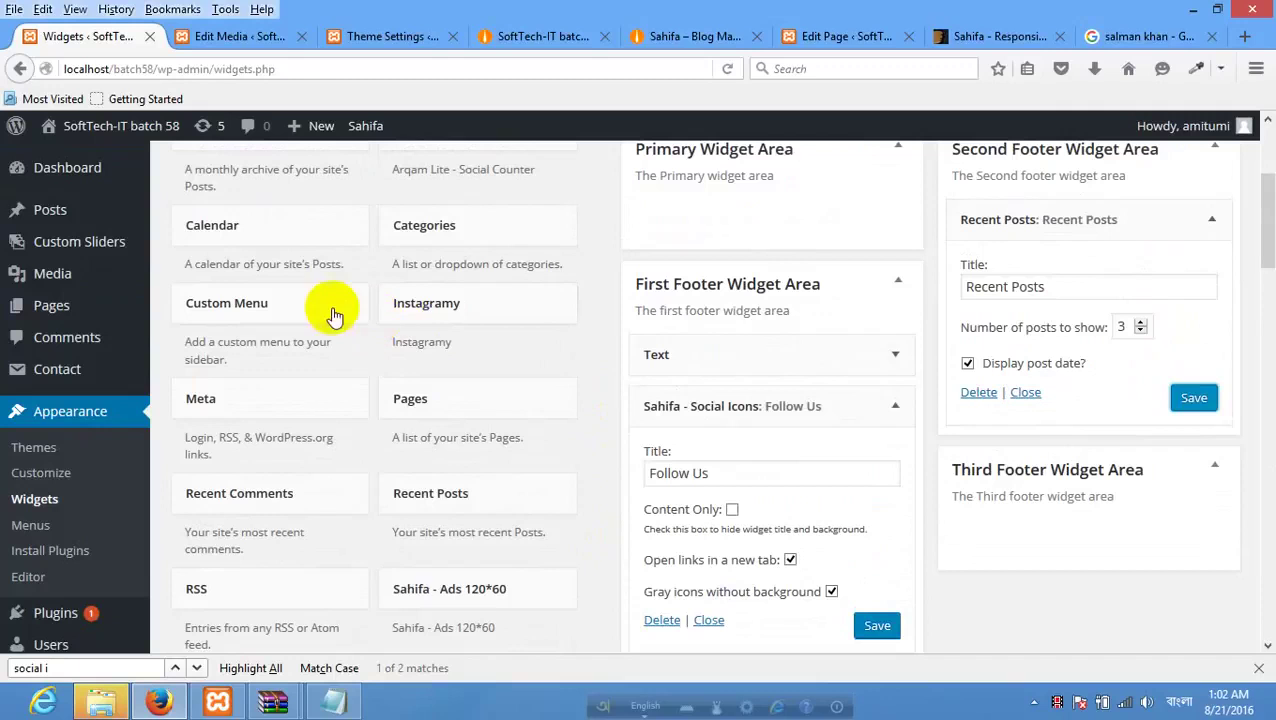
# Add the Calendar widget to the Third Footer Widget Area.
pyautogui.click(325, 240)
pyautogui.click(297, 428)
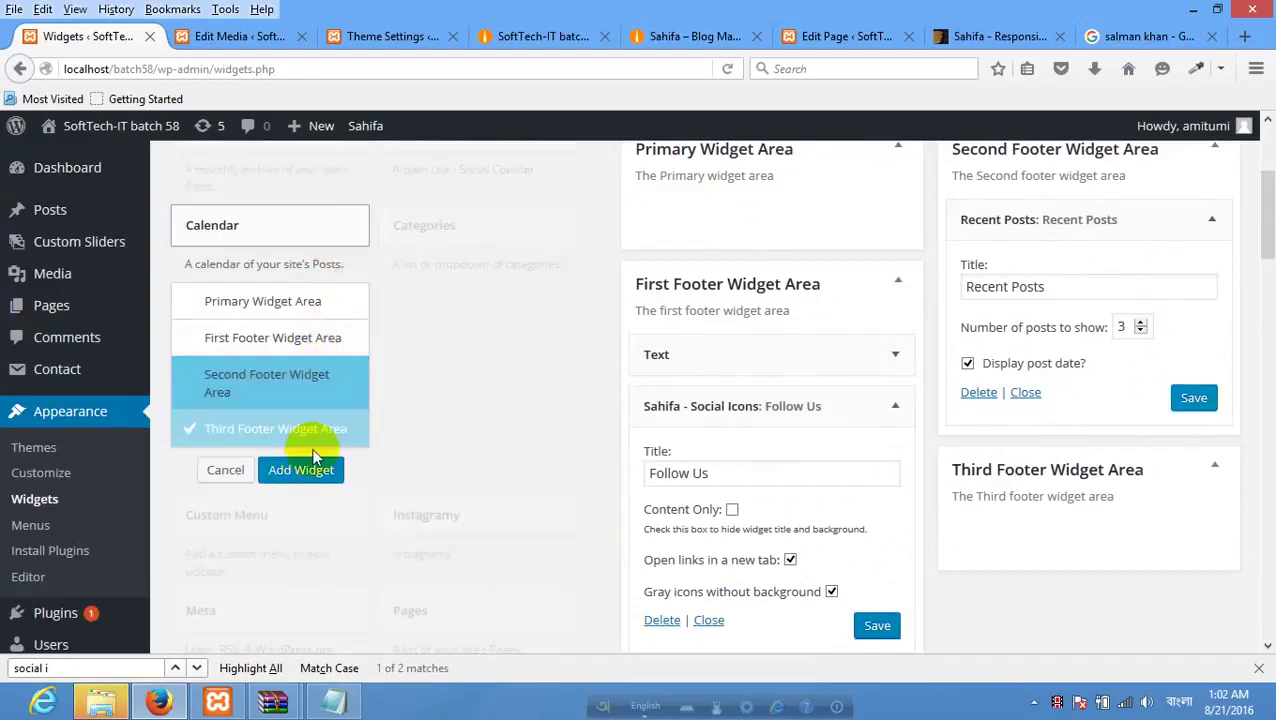
pyautogui.click(300, 470)
pyautogui.scroll(-3, 996, 481)
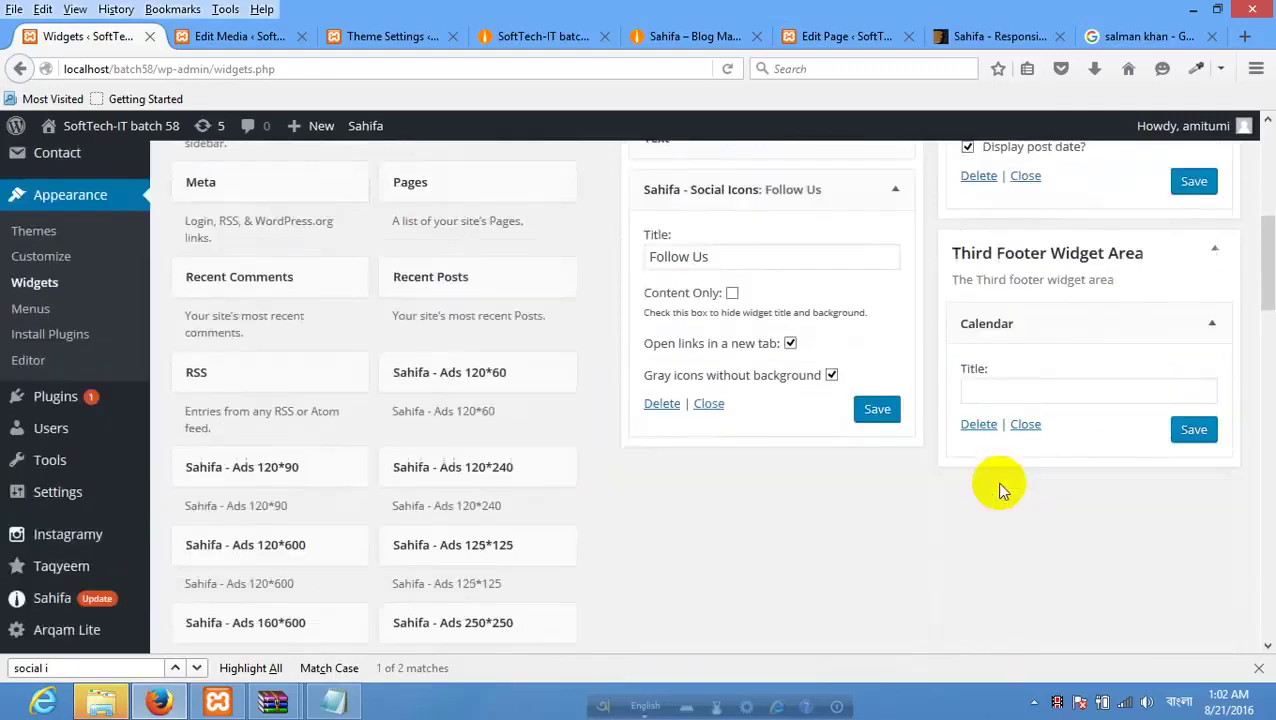
pyautogui.click(1028, 291)
# Reload the local site's front page and check the calendar column in the footer and the rest of the page.
pyautogui.click(518, 36)
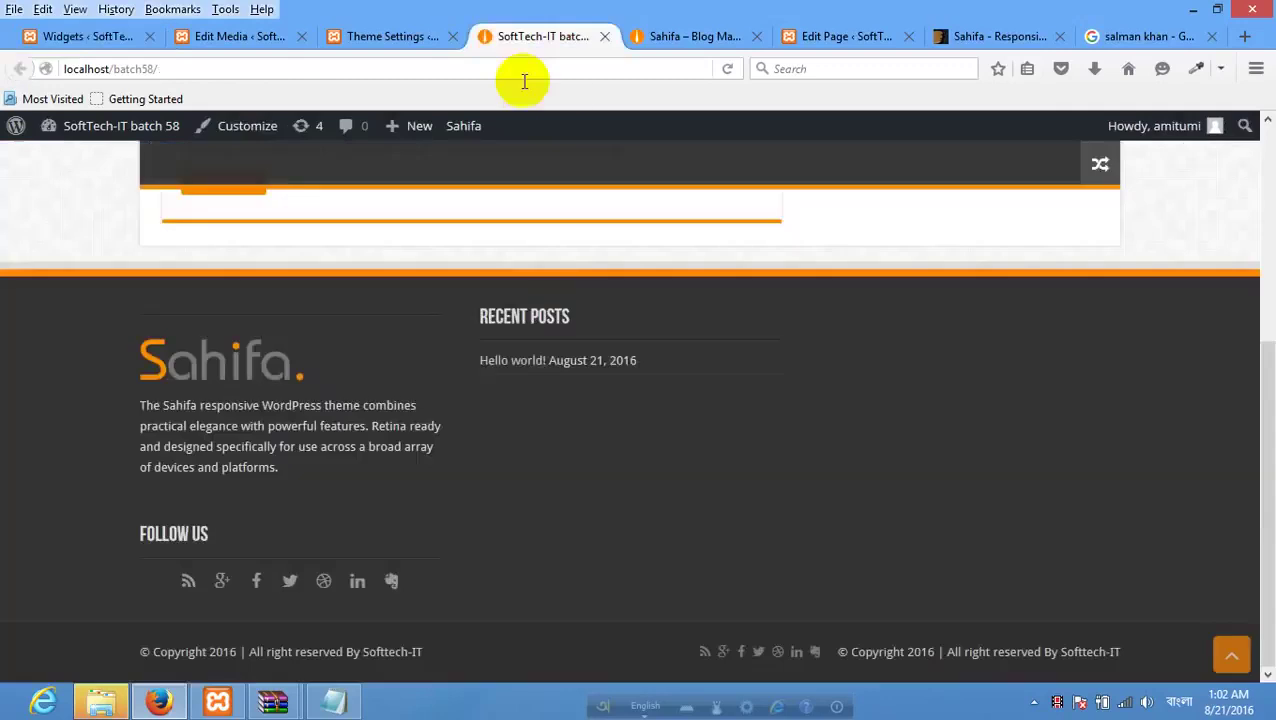
pyautogui.rightClick(542, 405)
pyautogui.click(652, 423)
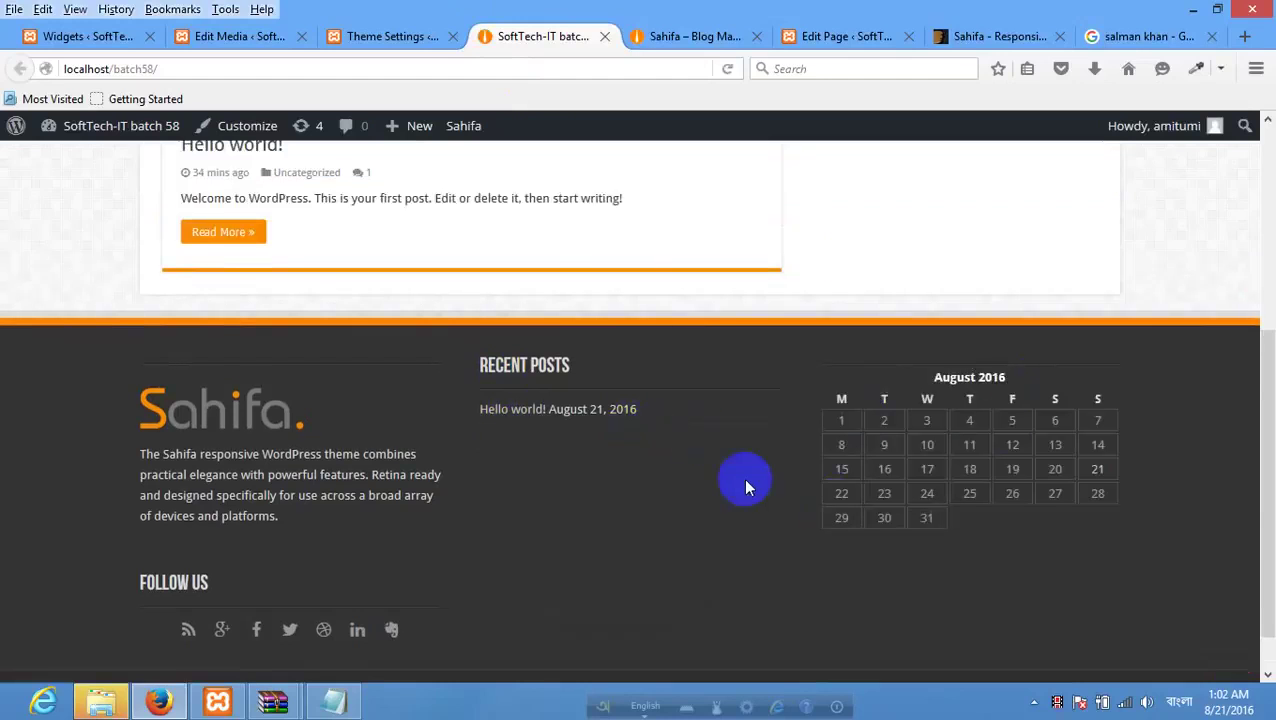
pyautogui.scroll(-1, 715, 487)
pyautogui.scroll(5, 527, 441)
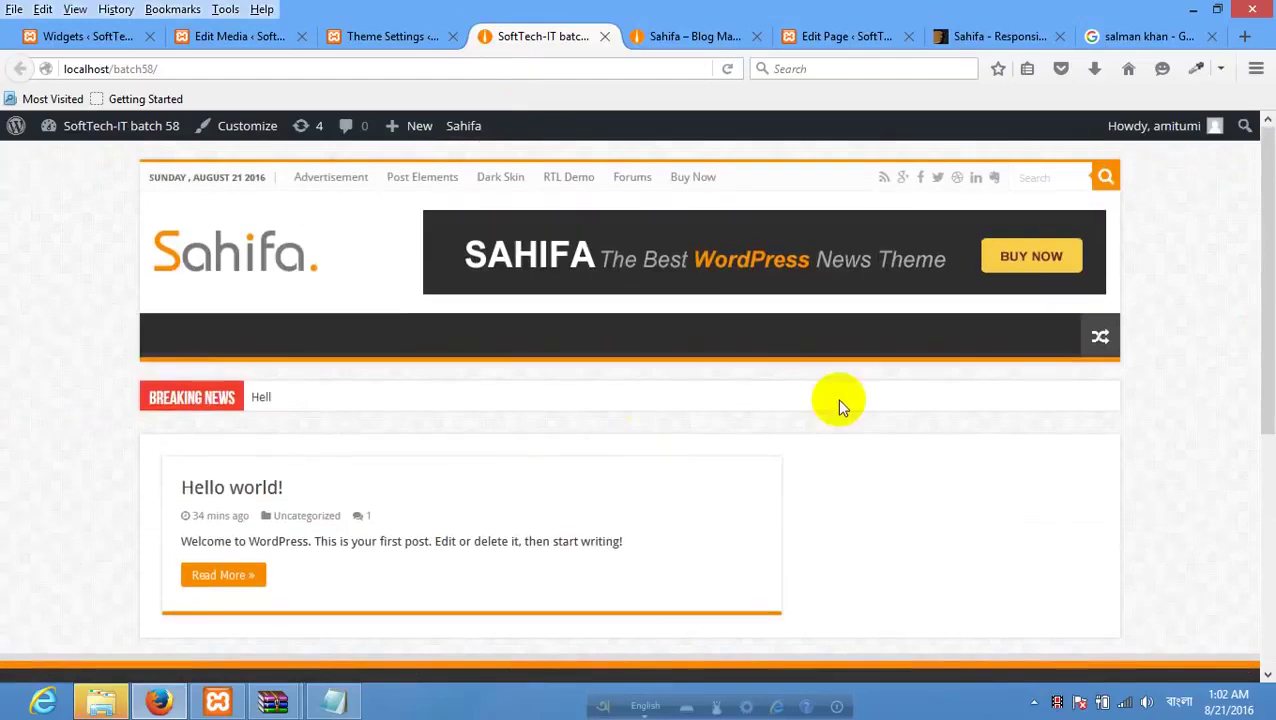
pyautogui.scroll(-5, 775, 433)
pyautogui.scroll(5, 775, 421)
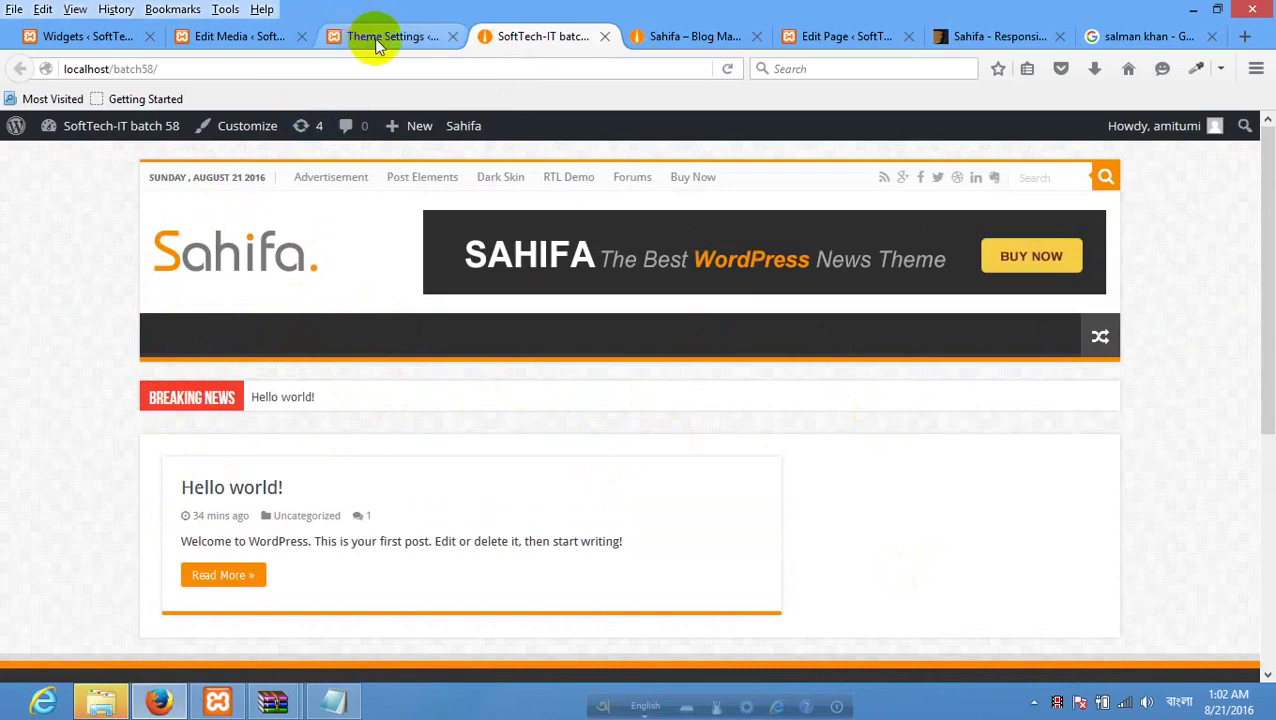
# Examine the main navigation menu and its Home item on the Sahifa demo site.
pyautogui.click(712, 38)
pyautogui.moveTo(610, 132)
pyautogui.scroll(10, 288, 291)
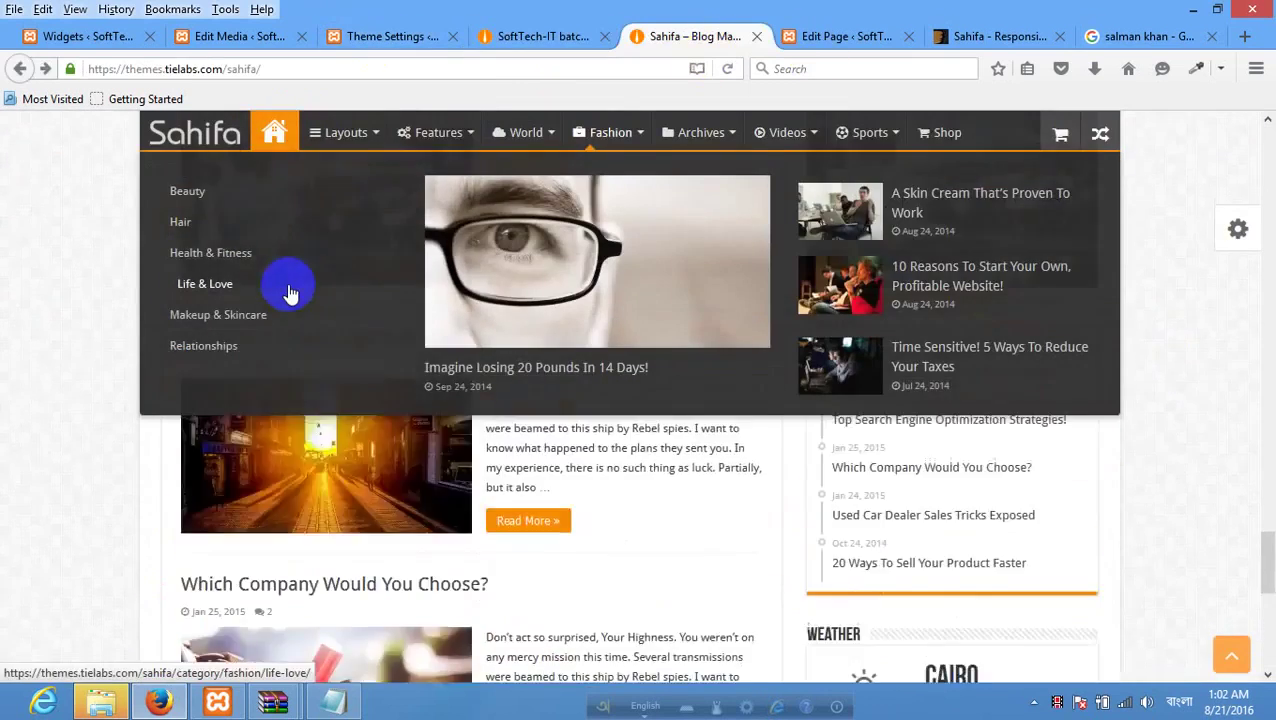
pyautogui.scroll(10, 150, 316)
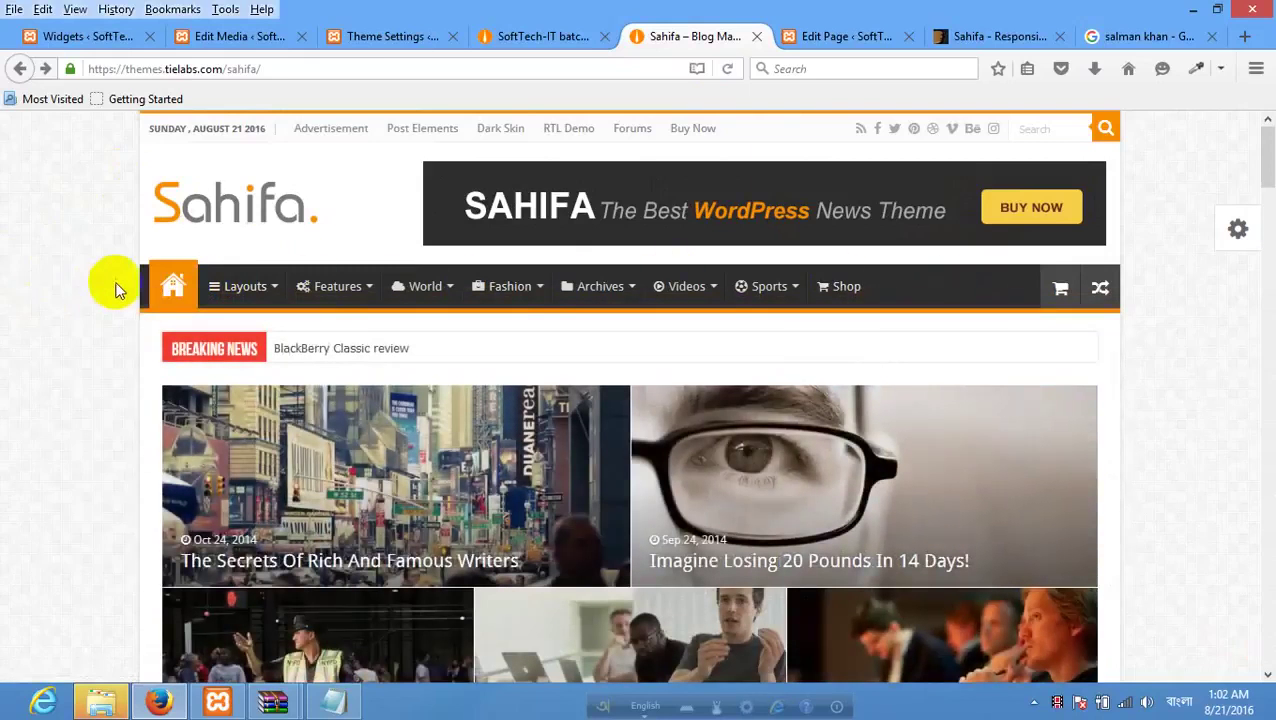
pyautogui.click(178, 288)
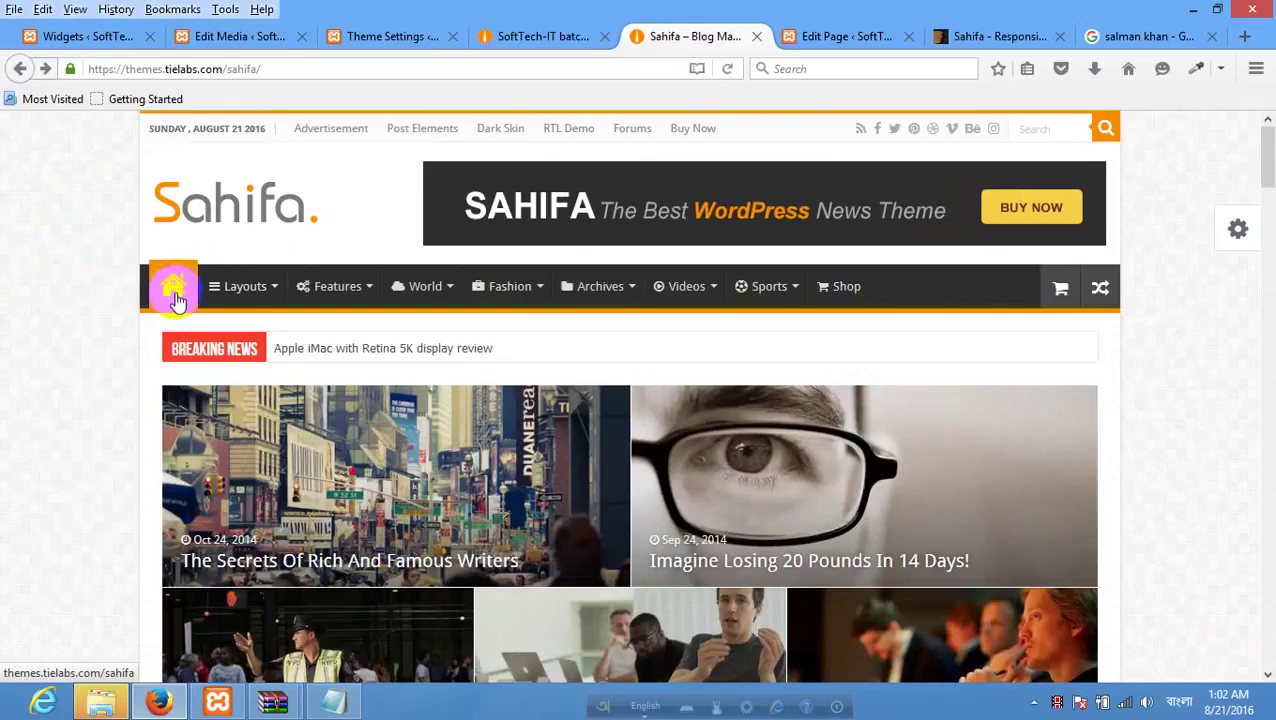
pyautogui.click(240, 37)
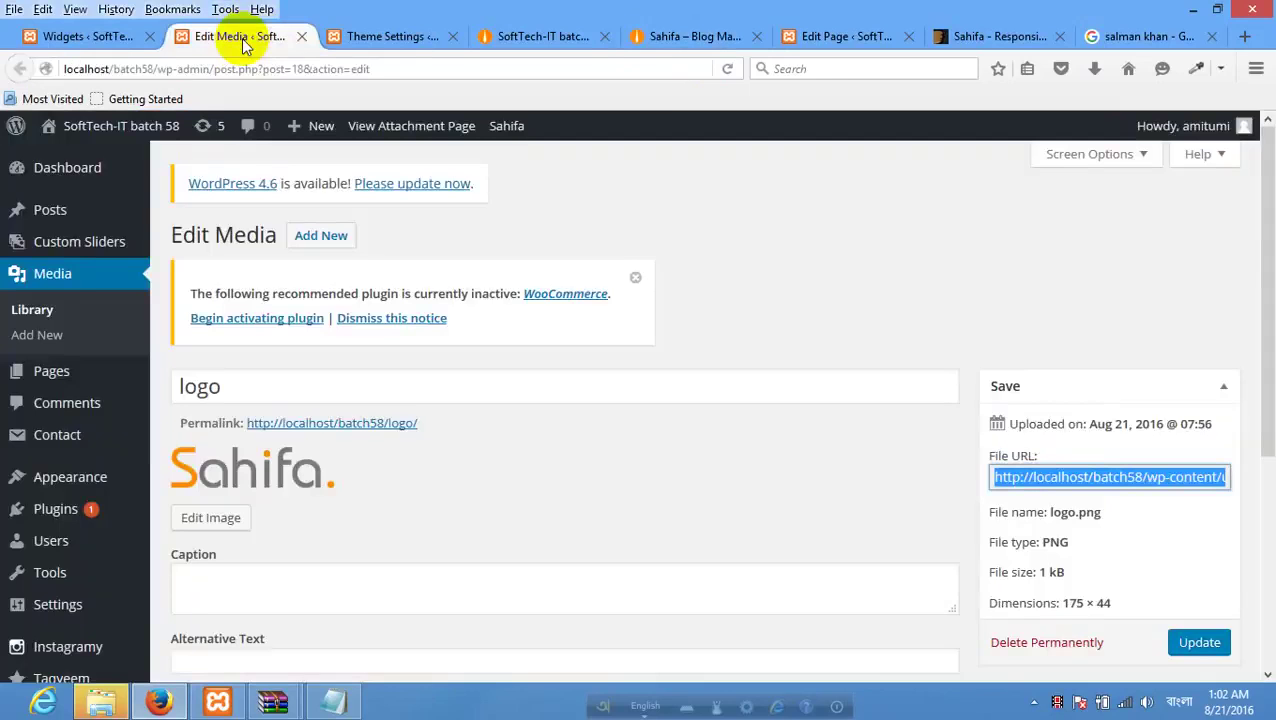
pyautogui.click(658, 40)
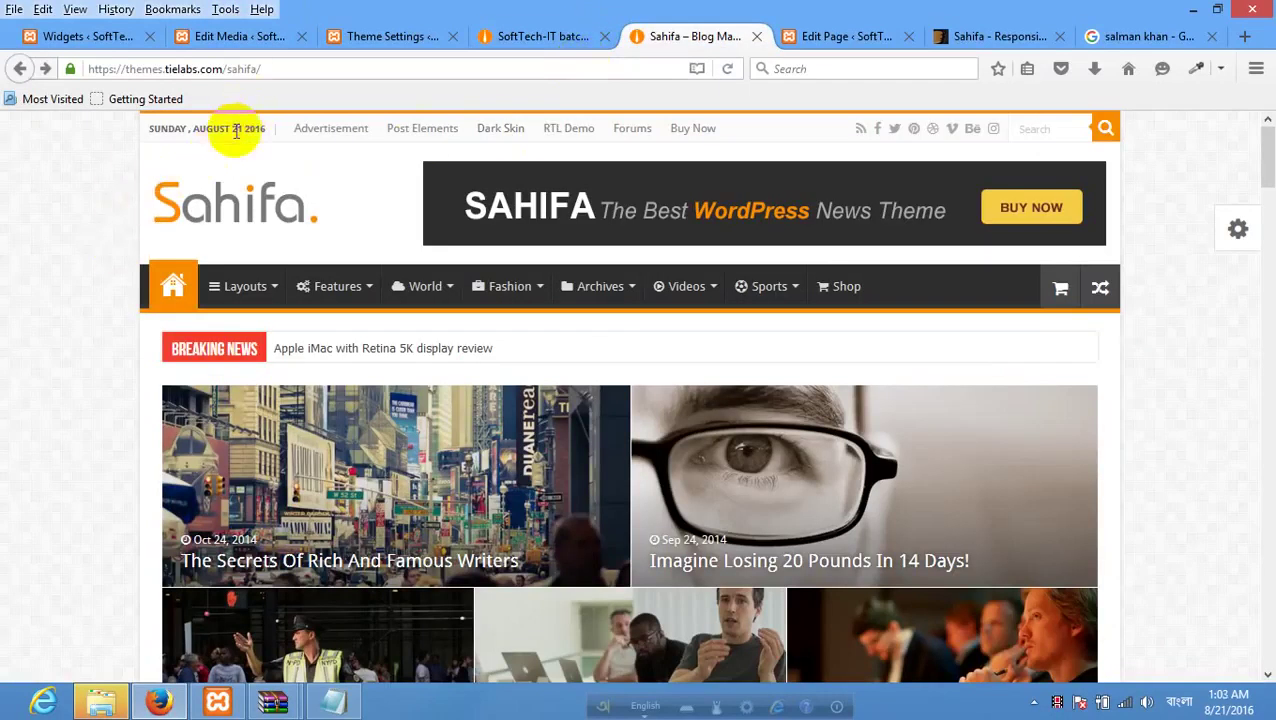
# Create a new page titled "Home" in the WordPress admin and publish it.
pyautogui.click(254, 40)
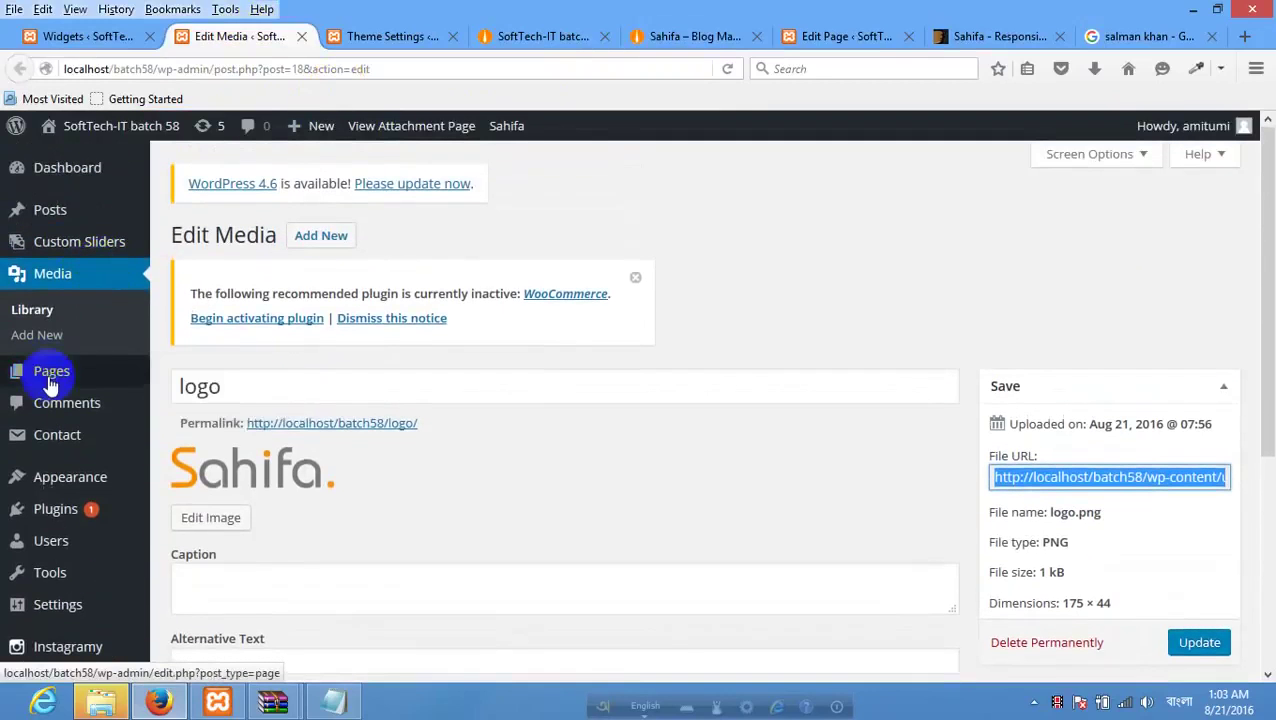
pyautogui.moveTo(52, 372)
pyautogui.click(200, 383)
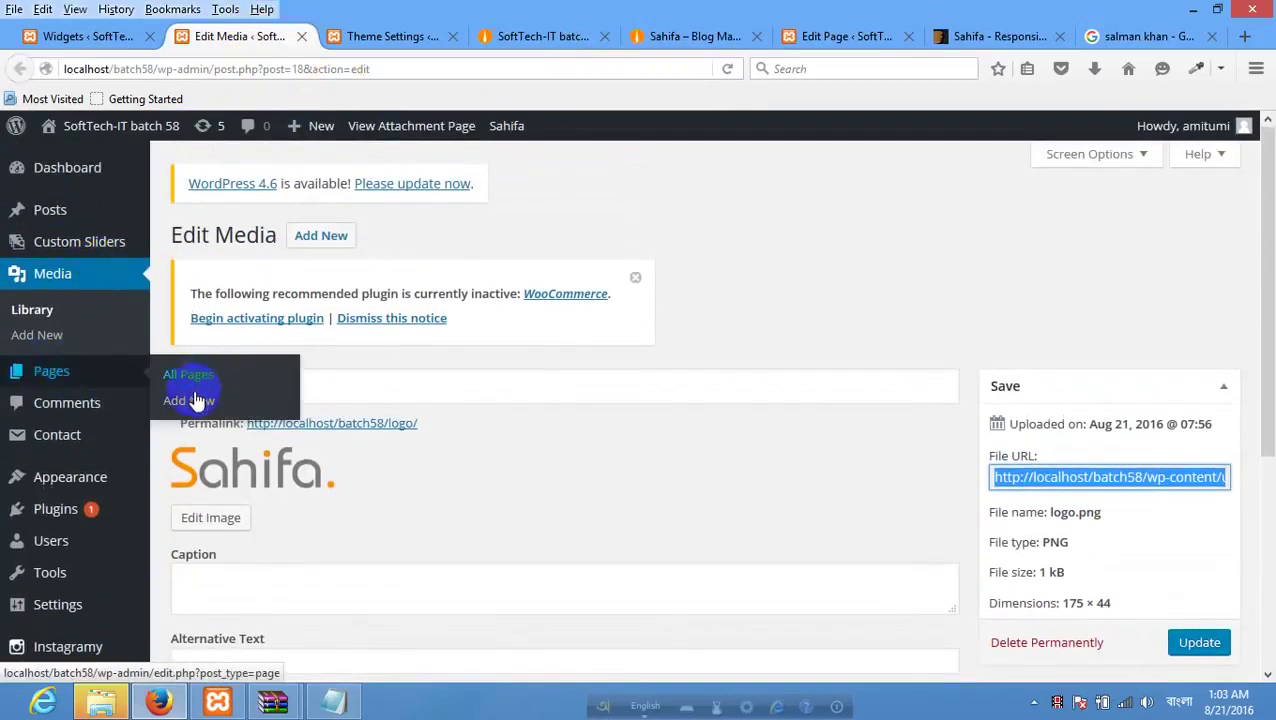
pyautogui.click(197, 401)
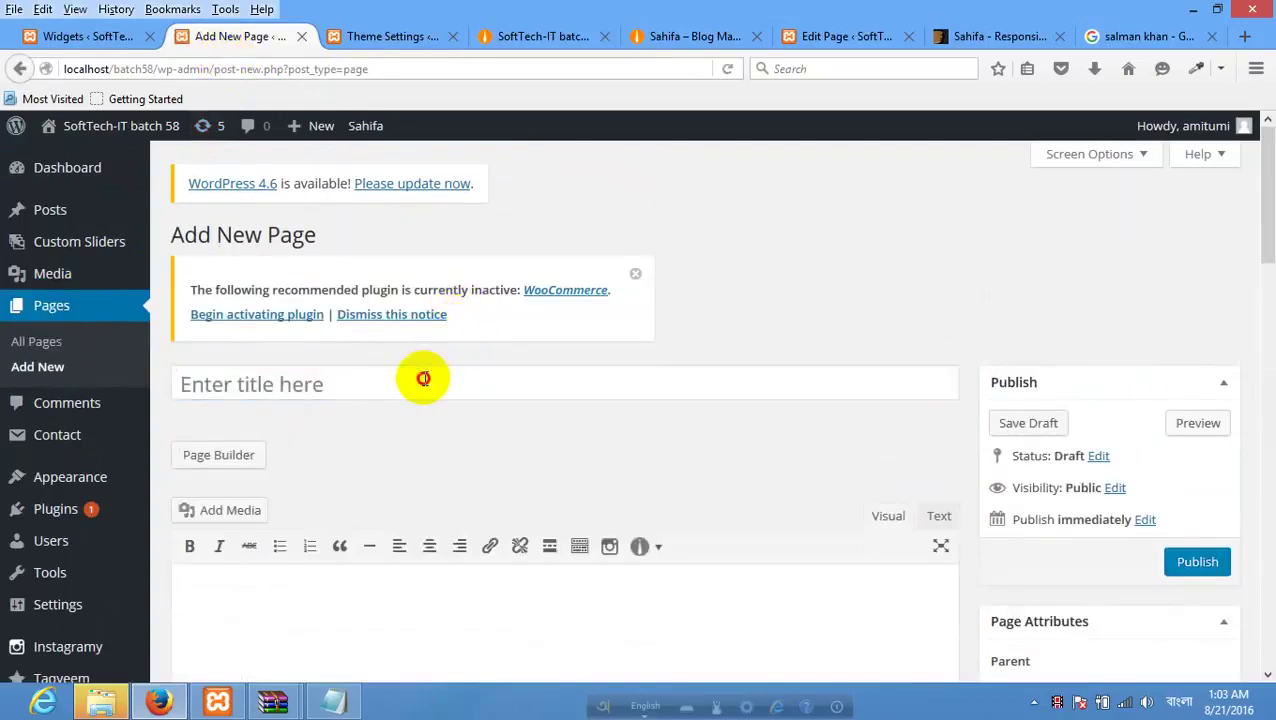
pyautogui.click(424, 379)
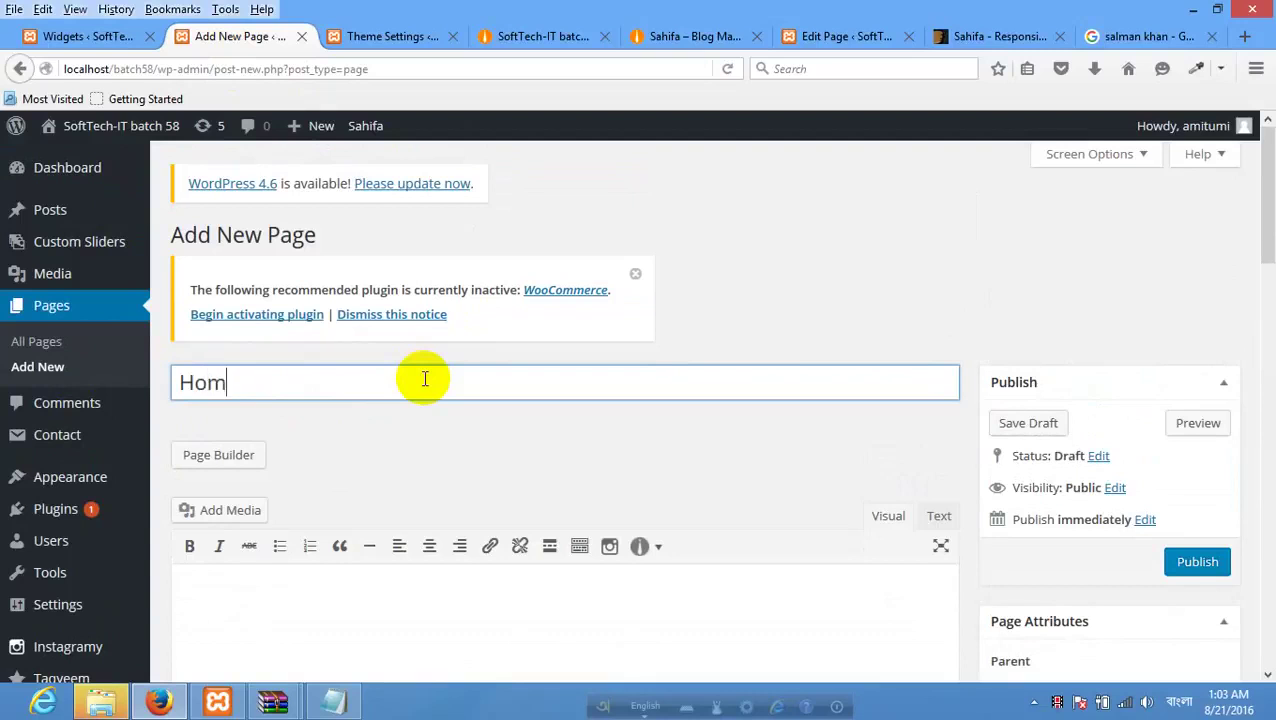
pyautogui.press('Return')
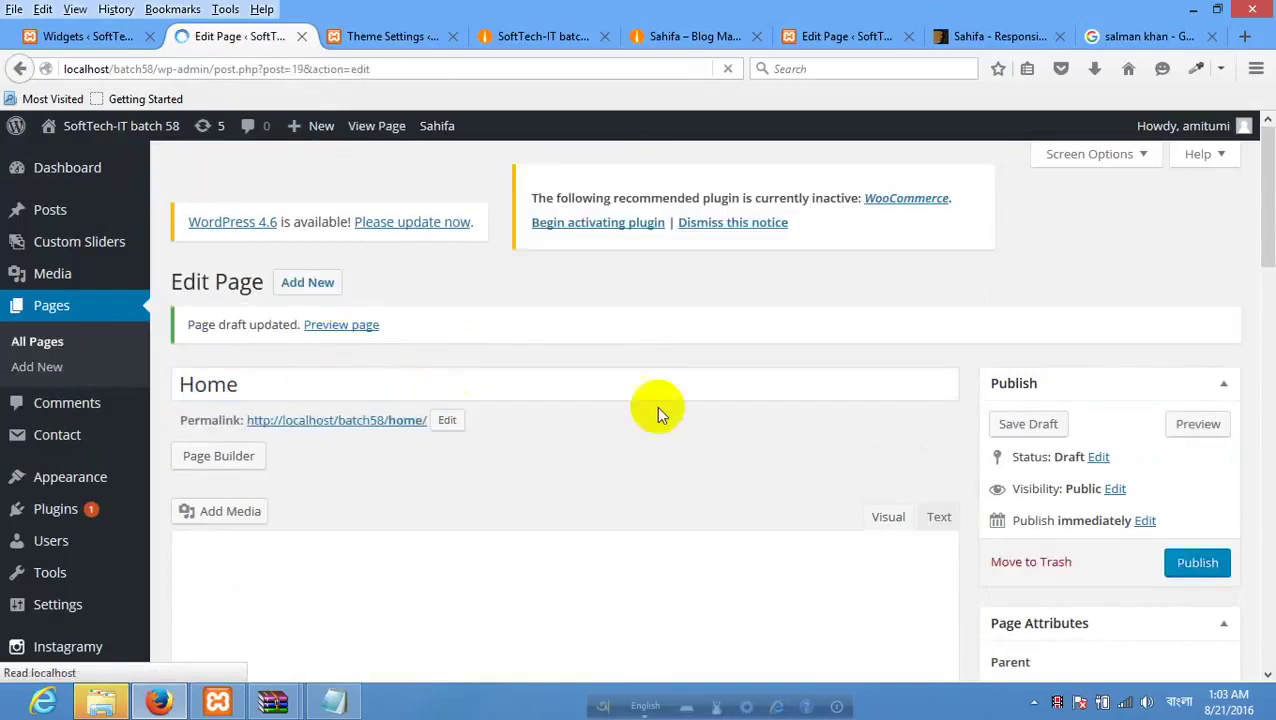
pyautogui.scroll(-2, 1260, 560)
pyautogui.click(1195, 513)
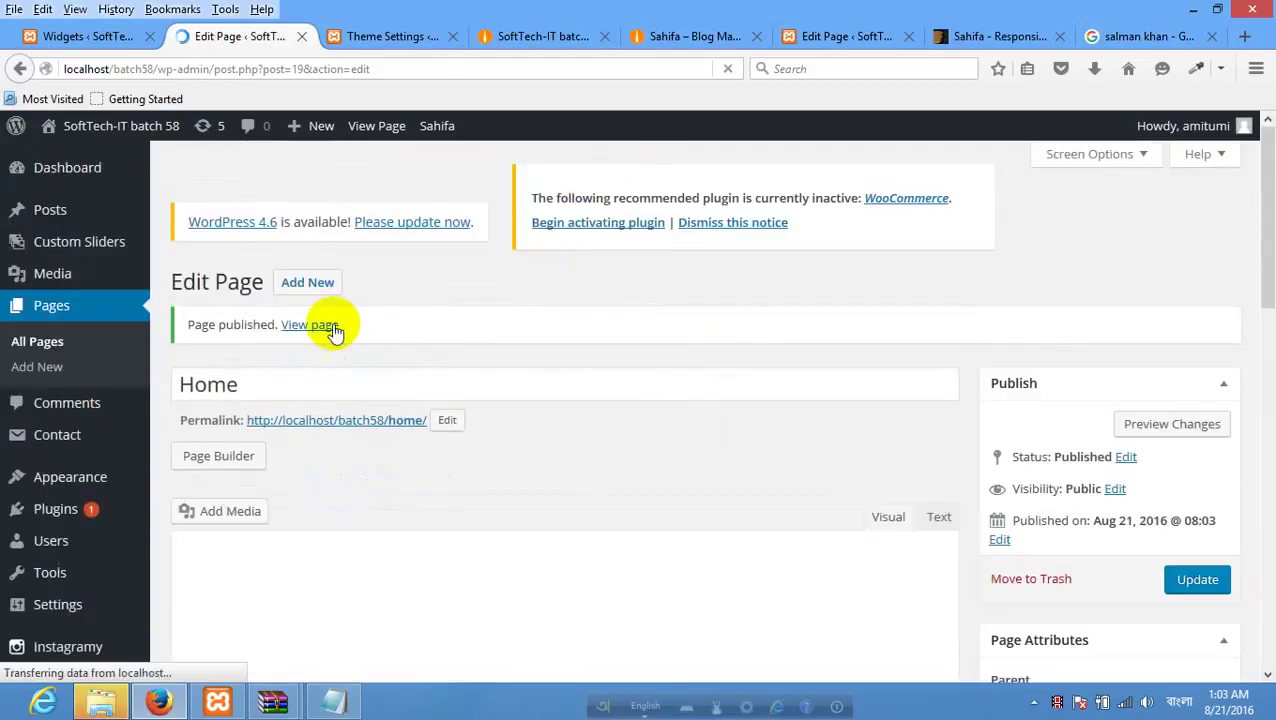
# Create a new page titled "About Us" and publish it.
pyautogui.click(320, 286)
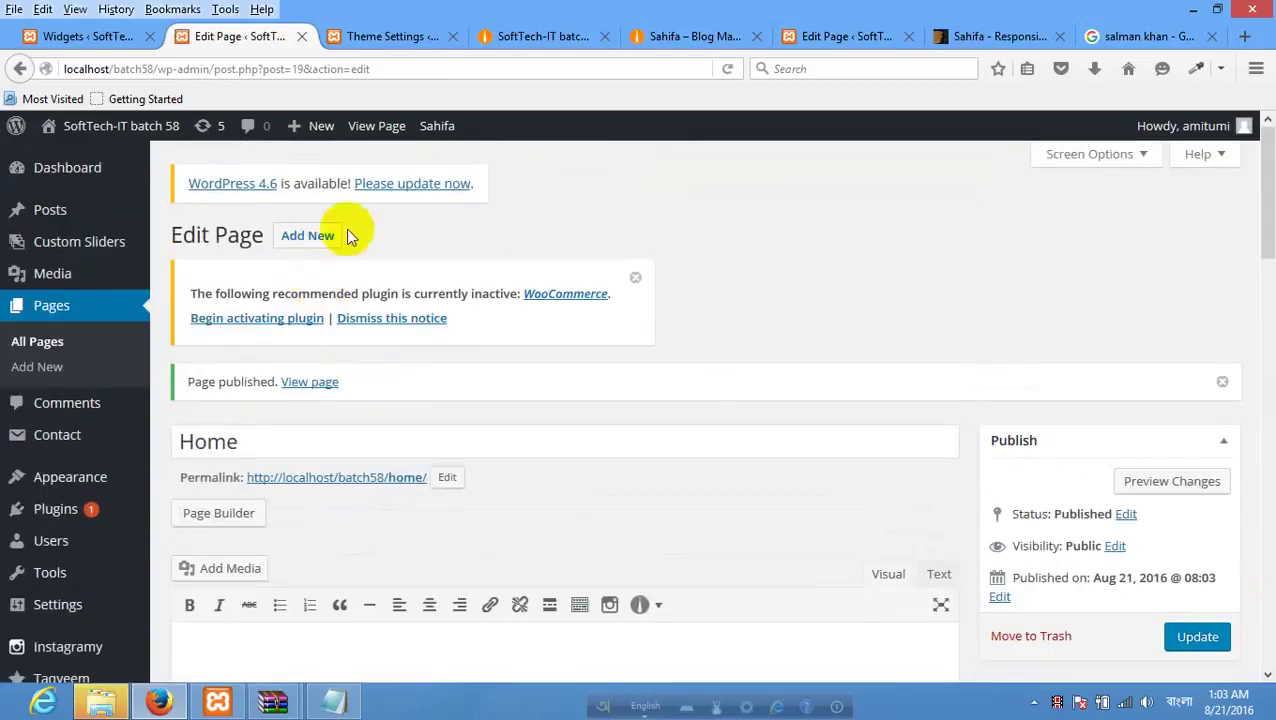
pyautogui.click(307, 243)
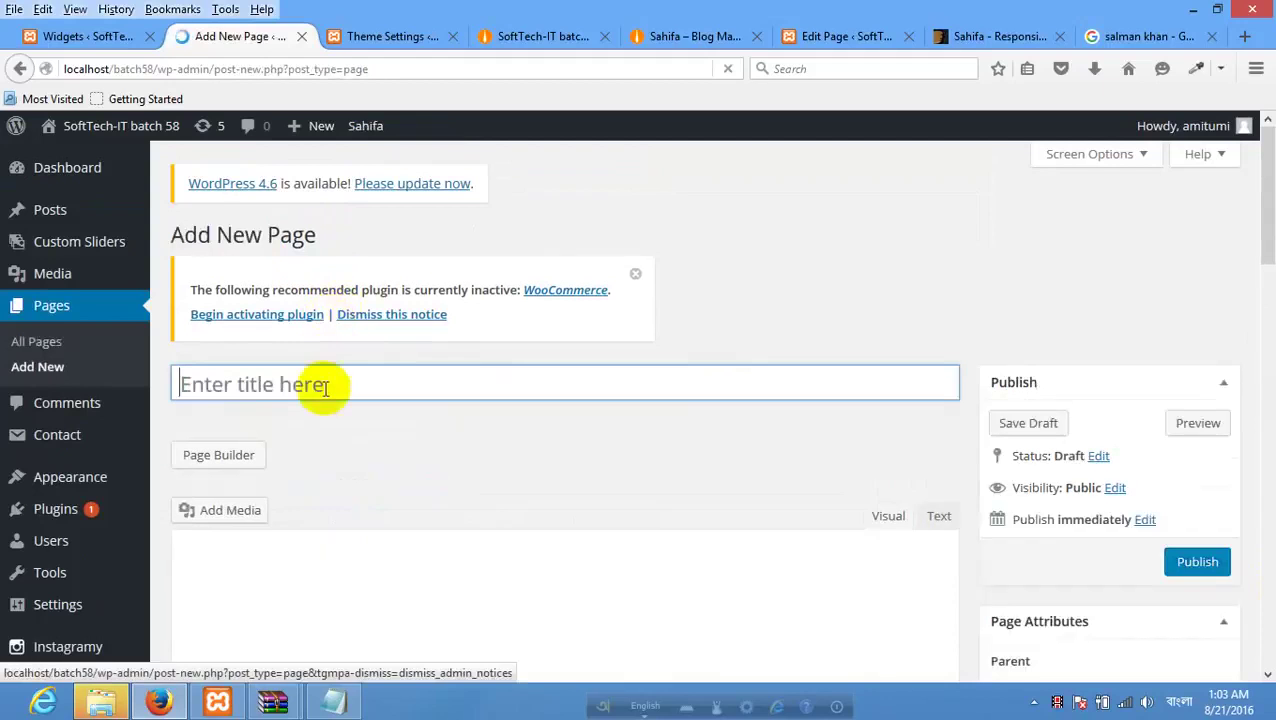
pyautogui.click(326, 394)
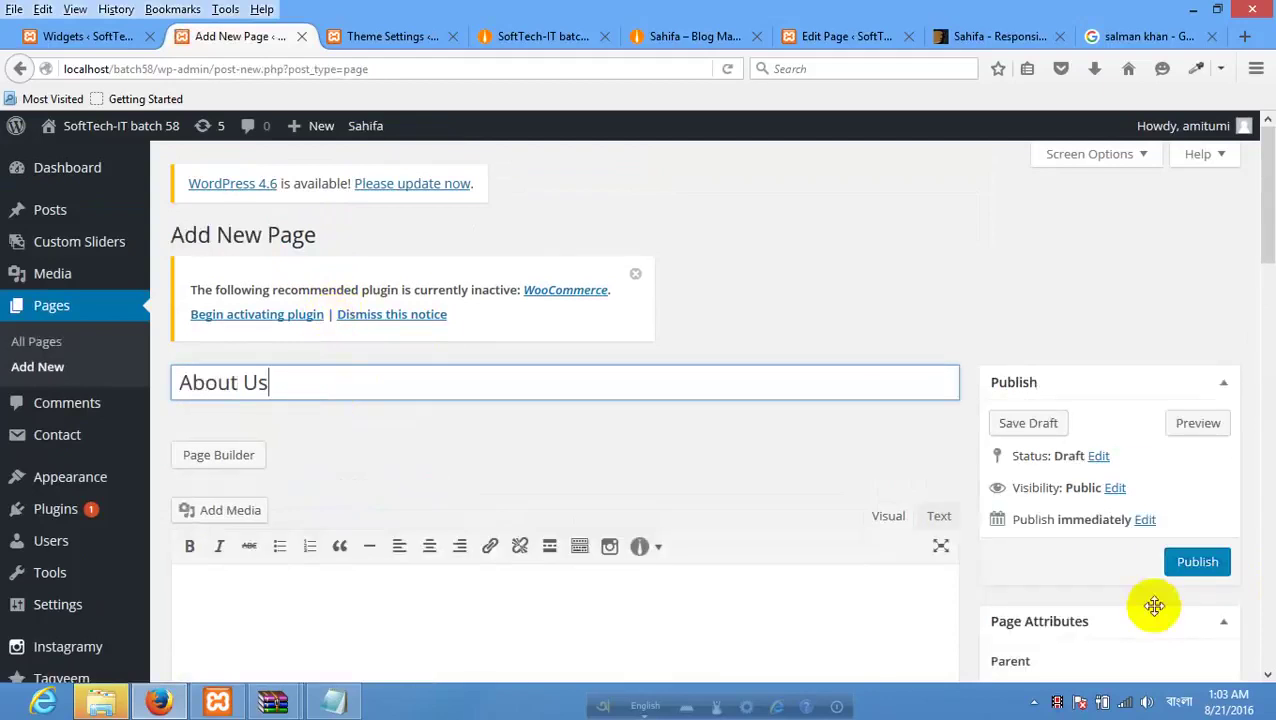
pyautogui.click(1220, 565)
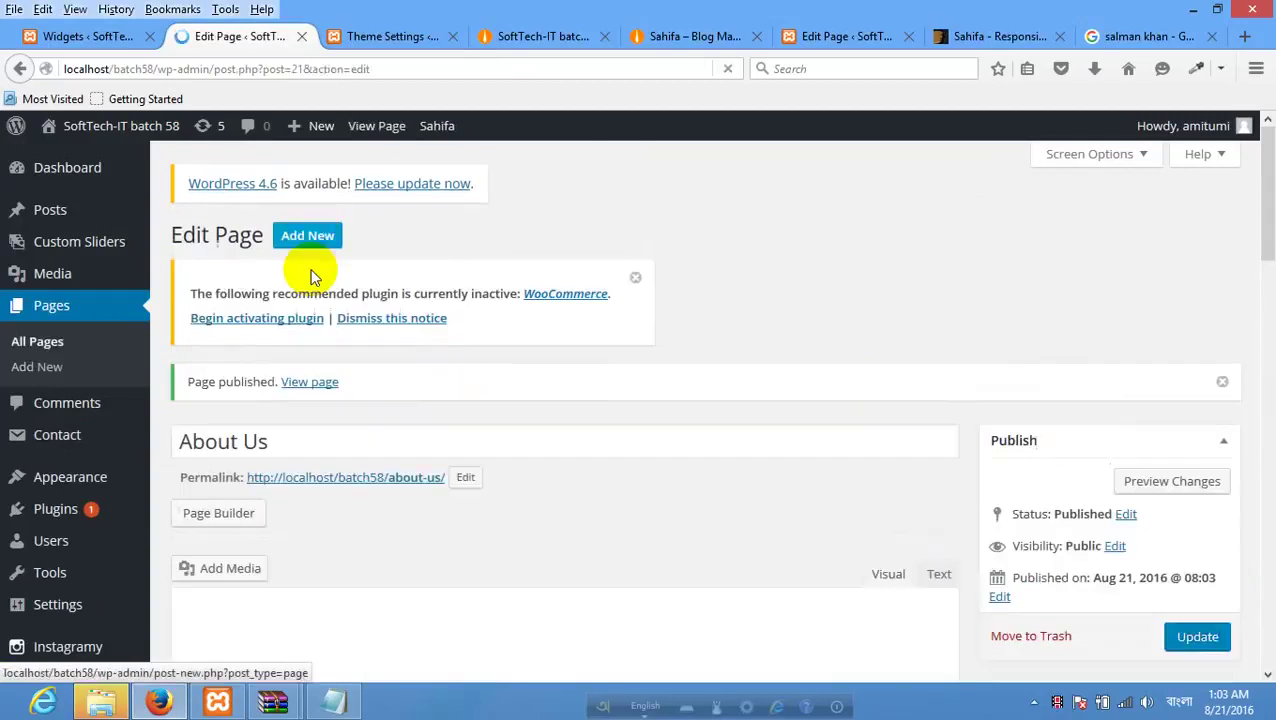
# Create a new page titled "Blog" and publish it.
pyautogui.click(316, 250)
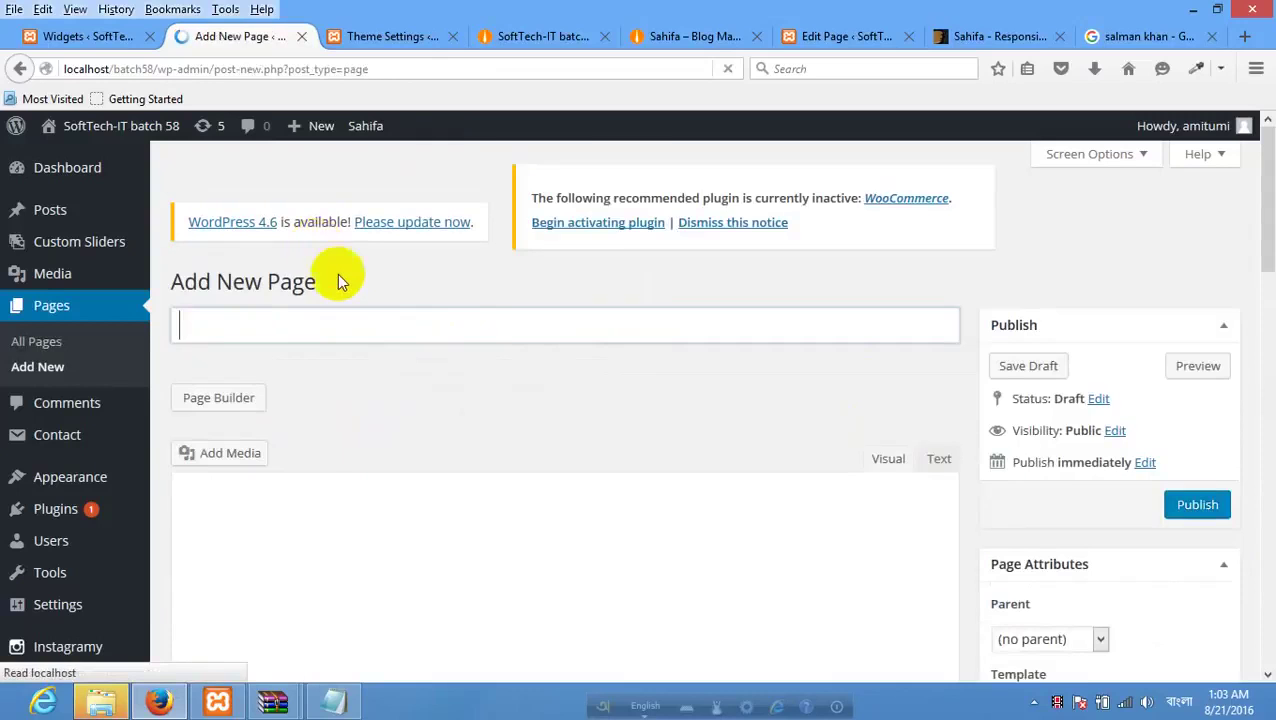
pyautogui.click(319, 384)
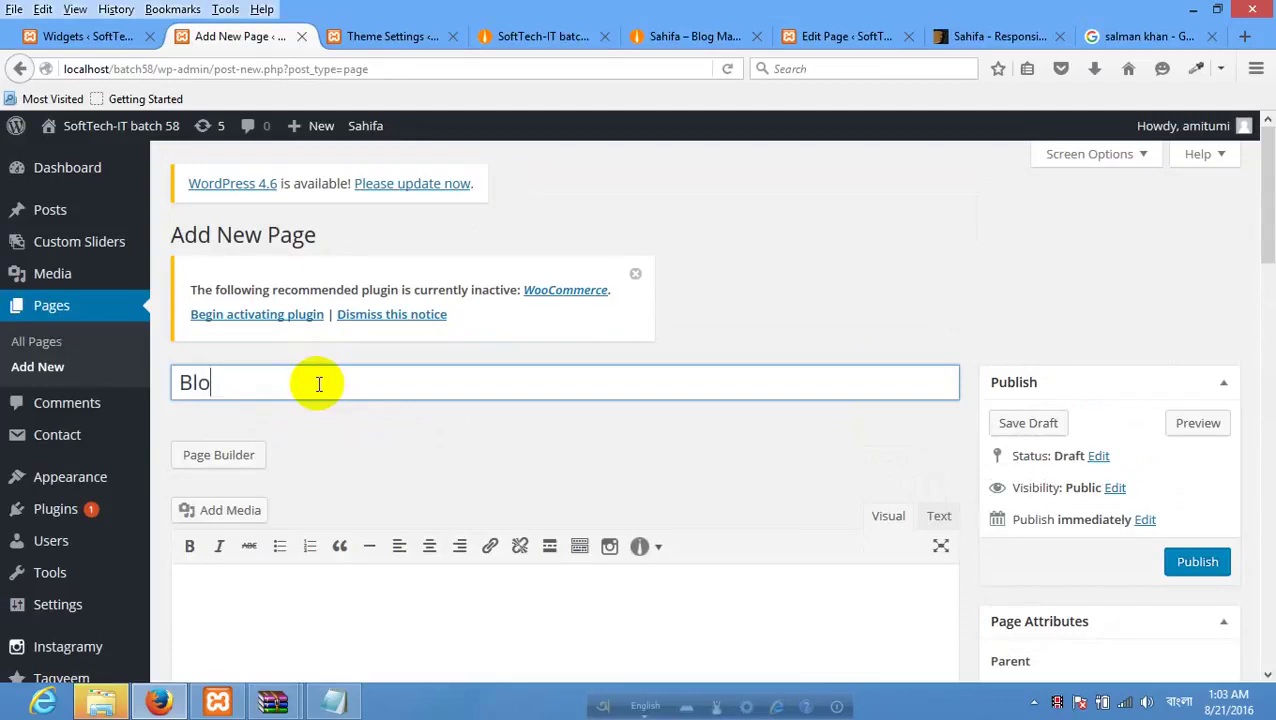
pyautogui.click(1218, 563)
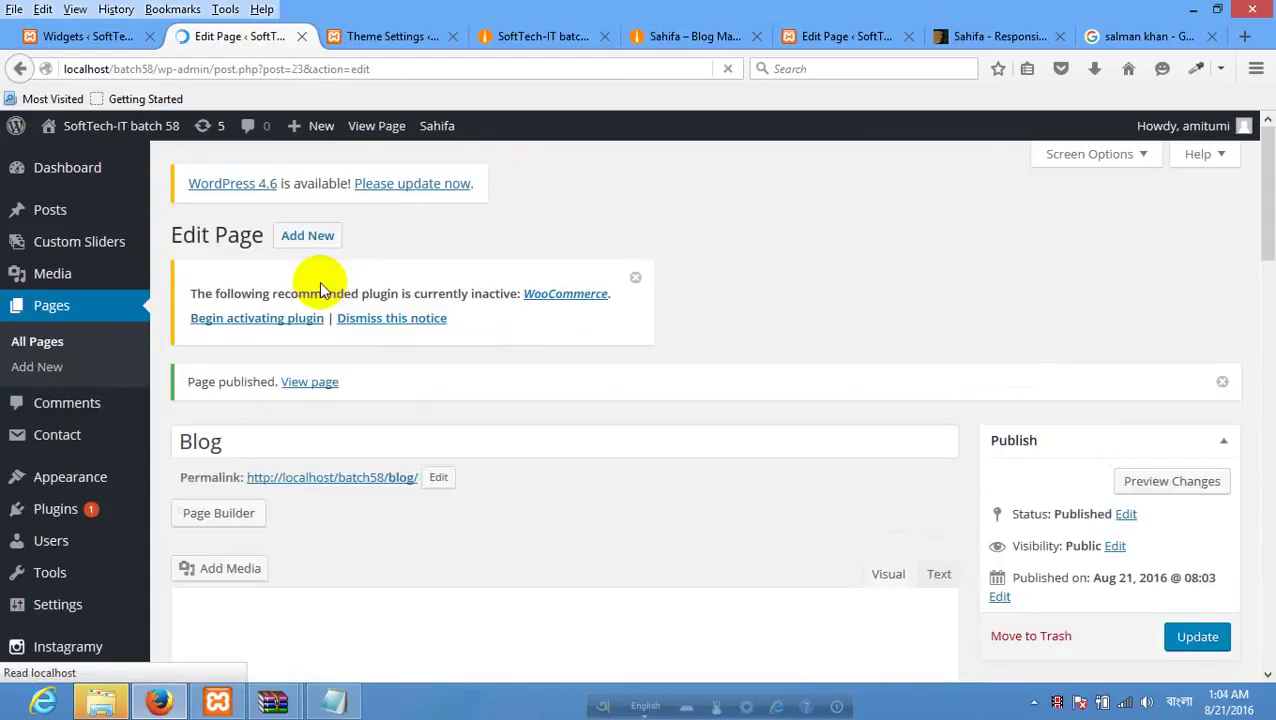
# Create a new page titled "Contact Us" and publish it.
pyautogui.click(314, 243)
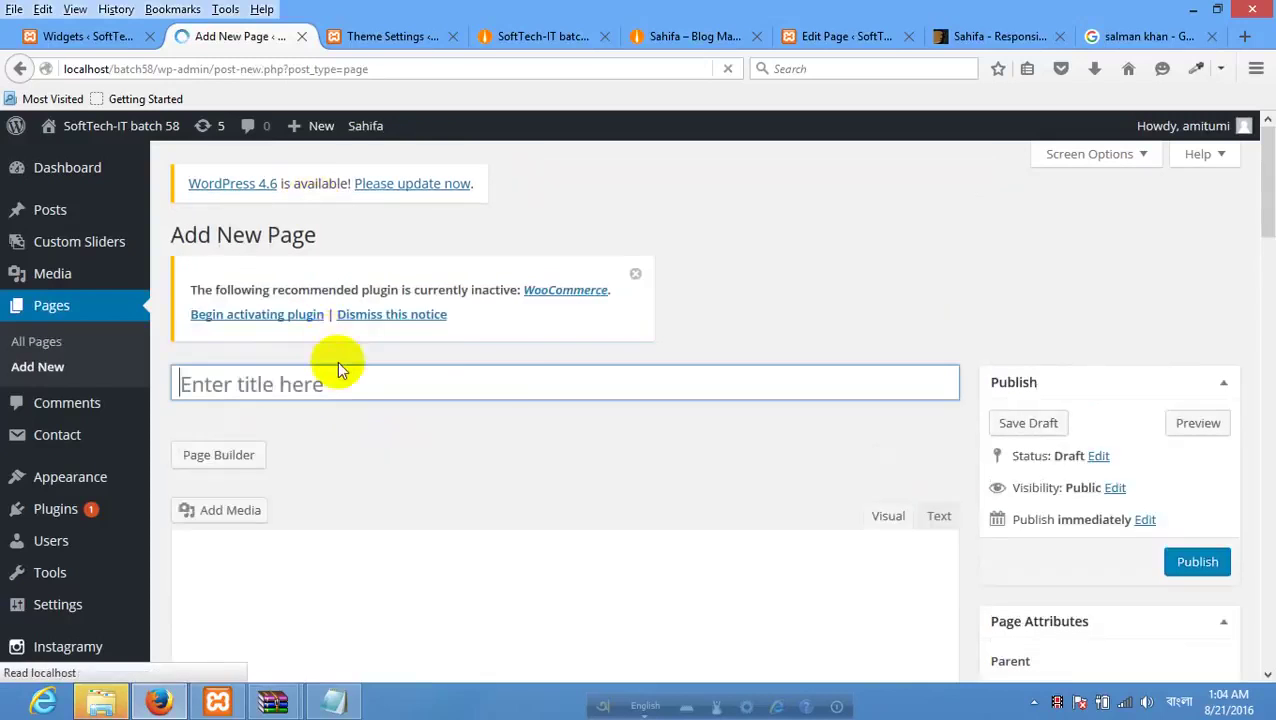
pyautogui.click(328, 375)
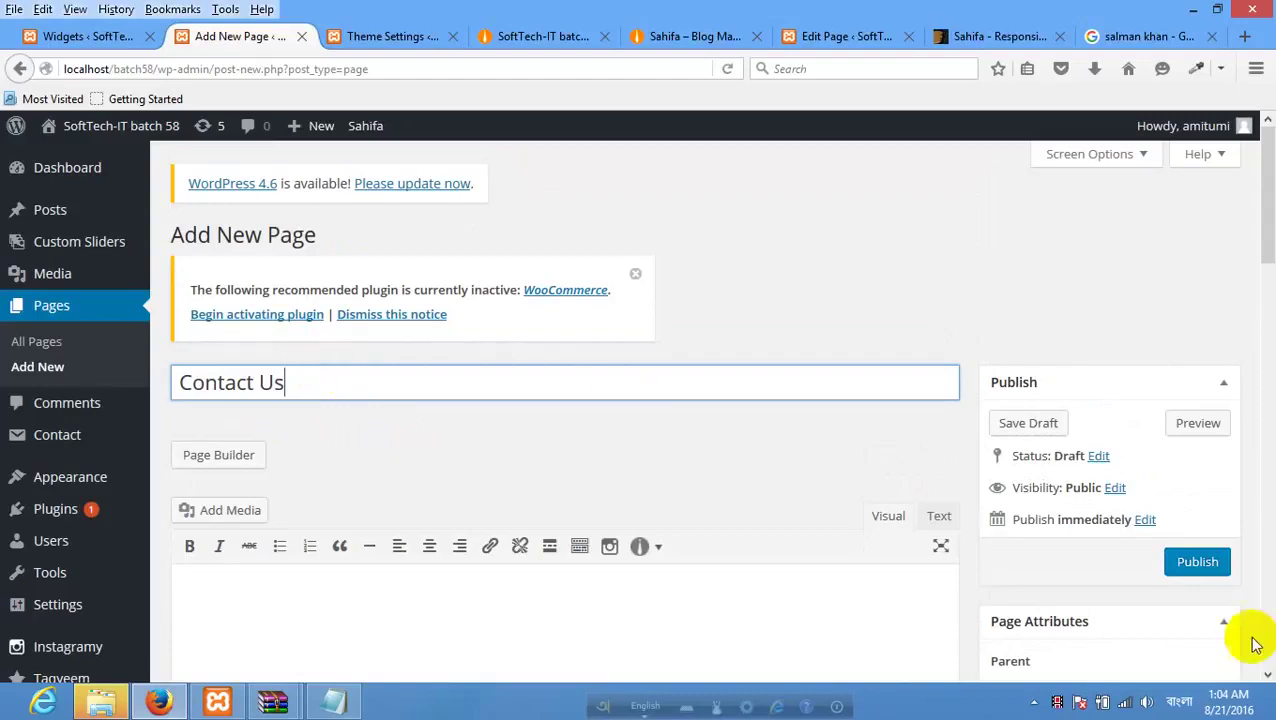
pyautogui.click(1212, 561)
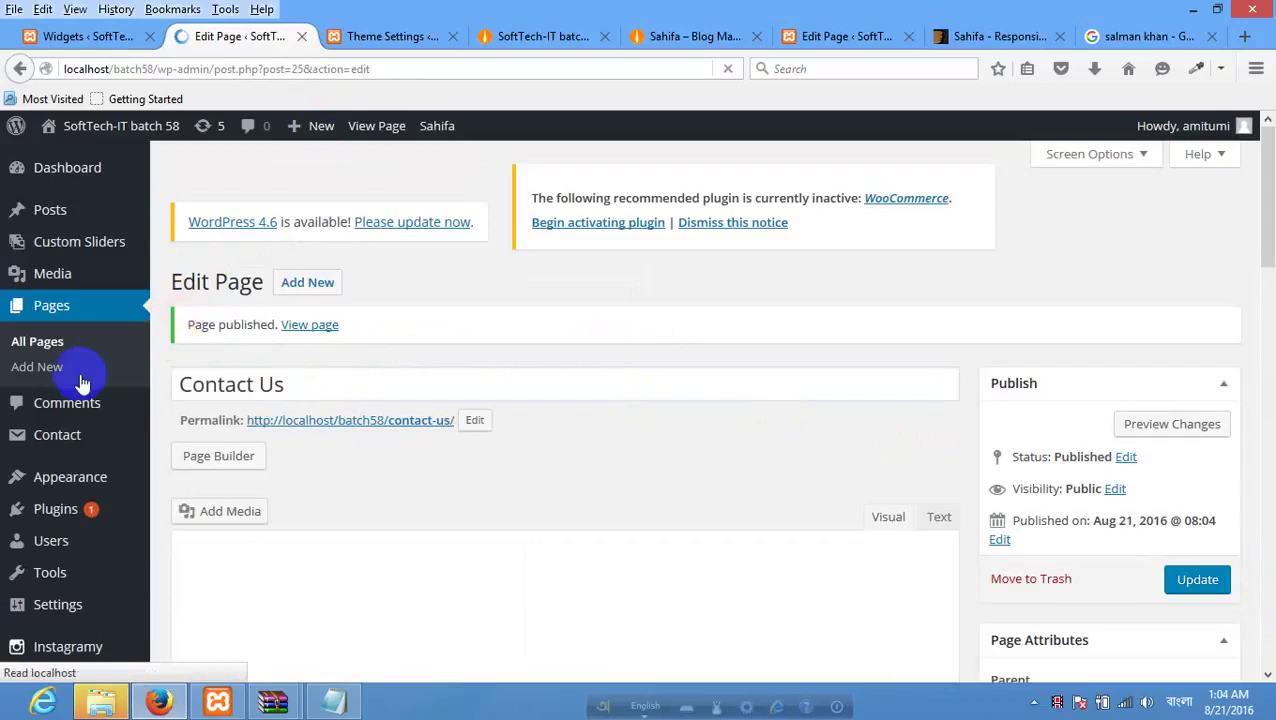
# Open the site's menu management and rename the existing "main menu" to "top menu", saving the change.
pyautogui.scroll(-4, 78, 318)
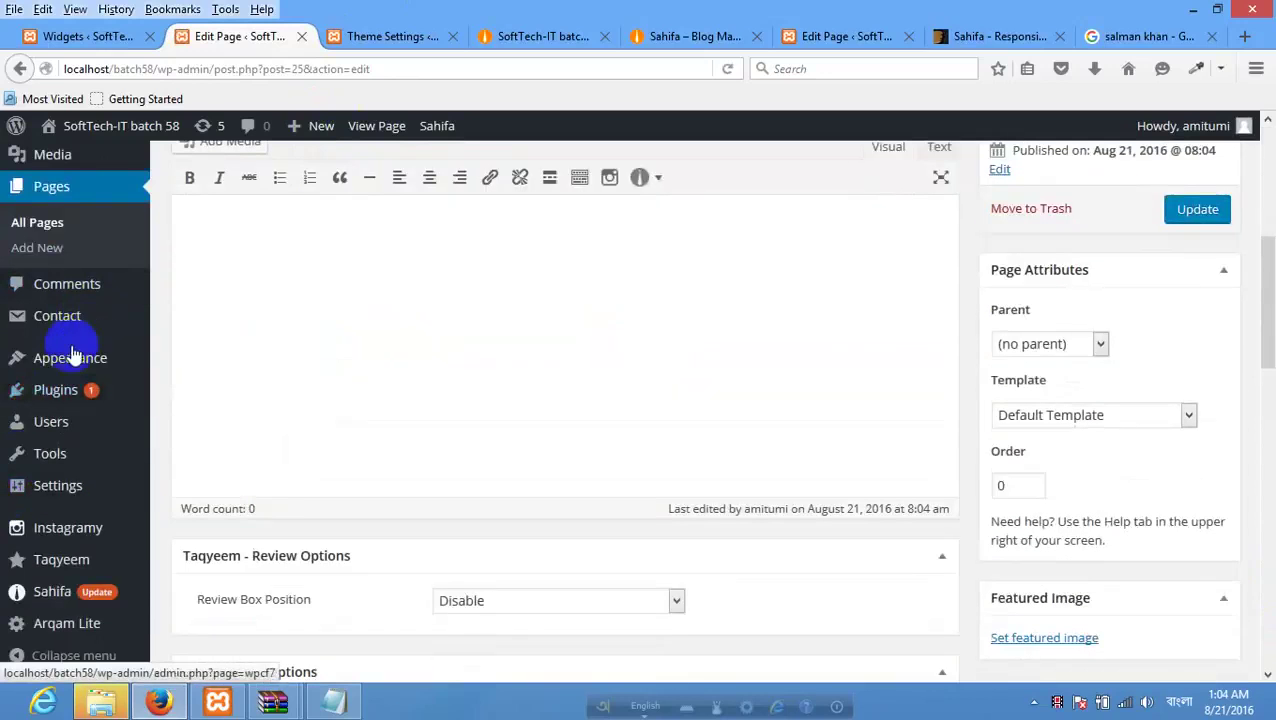
pyautogui.moveTo(68, 362)
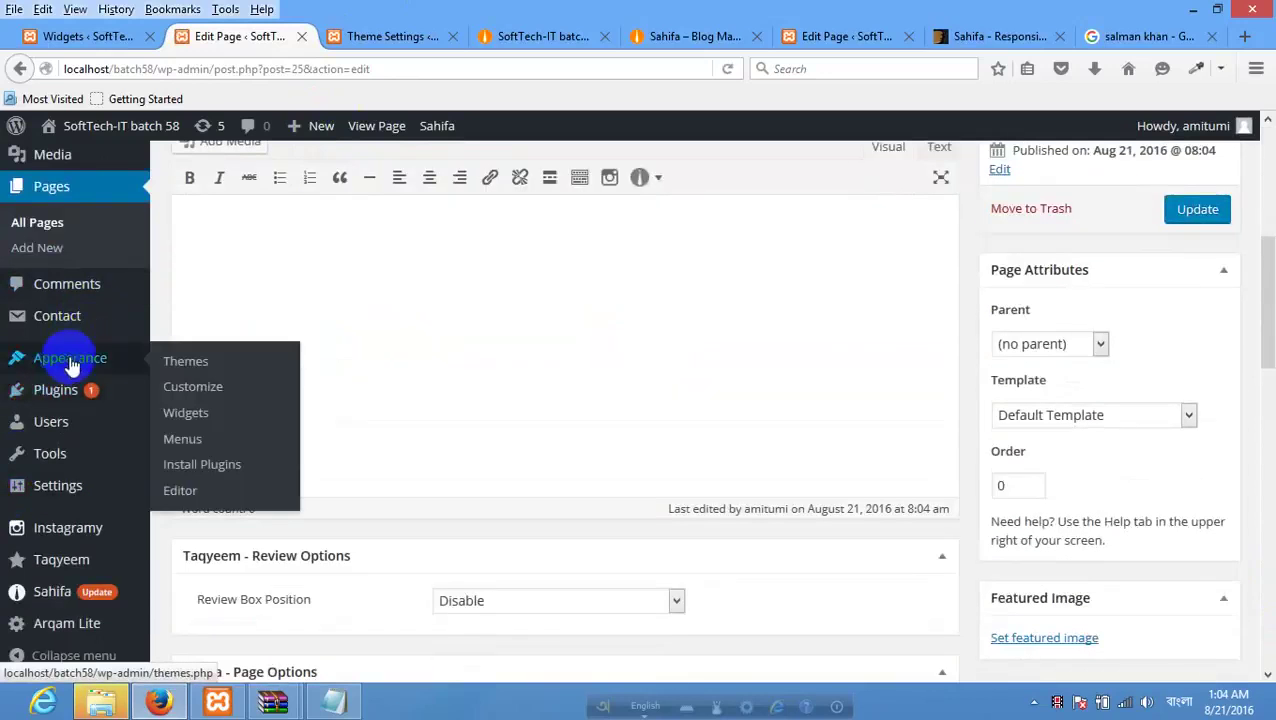
pyautogui.click(185, 441)
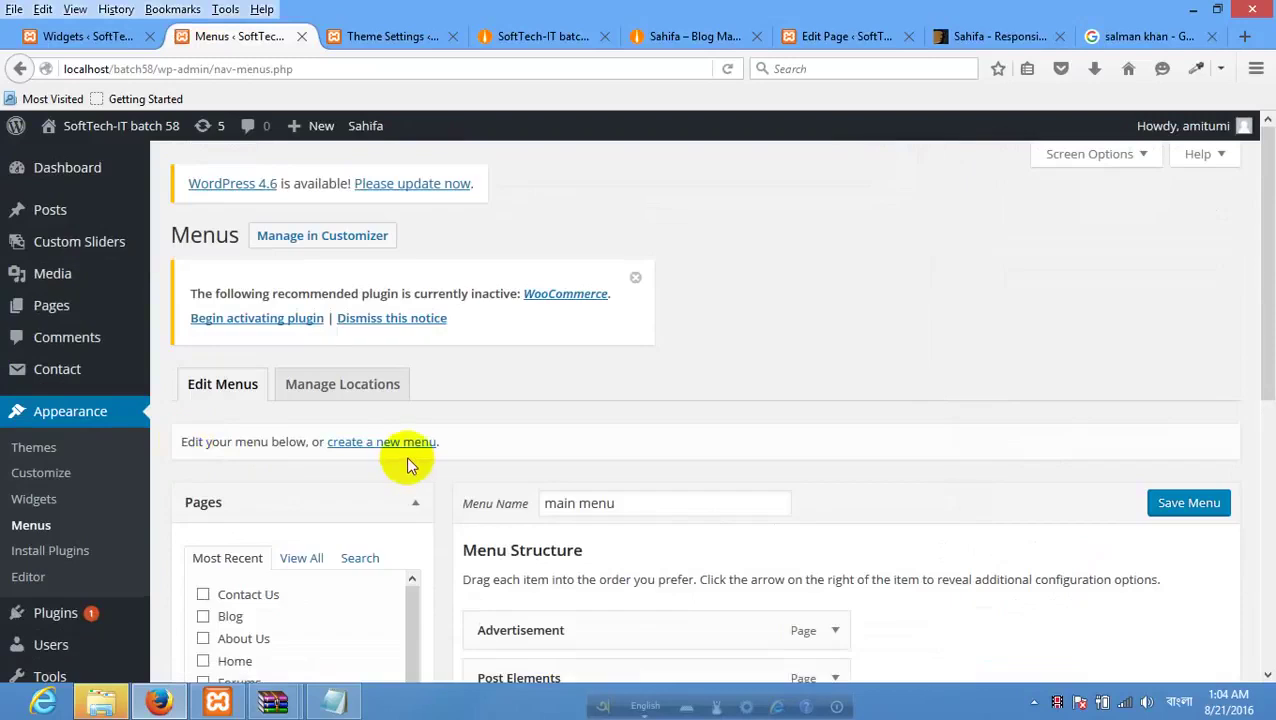
pyautogui.scroll(-5, 407, 459)
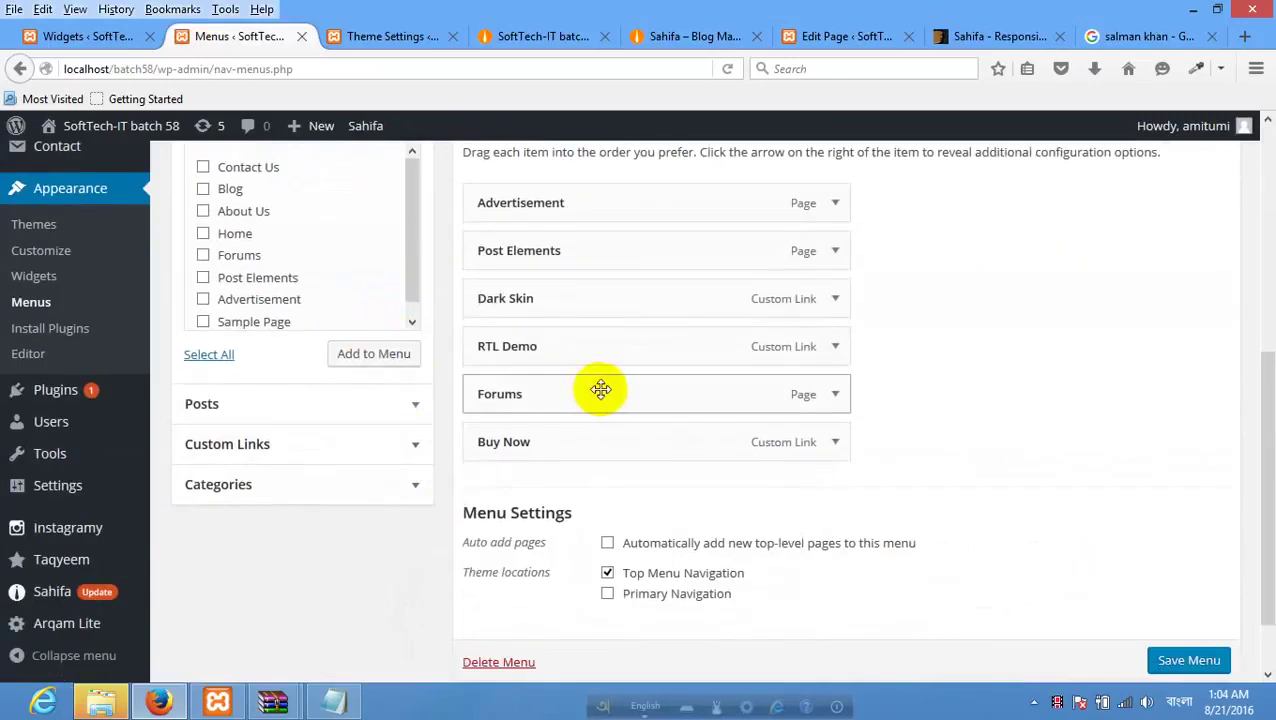
pyautogui.scroll(5, 604, 390)
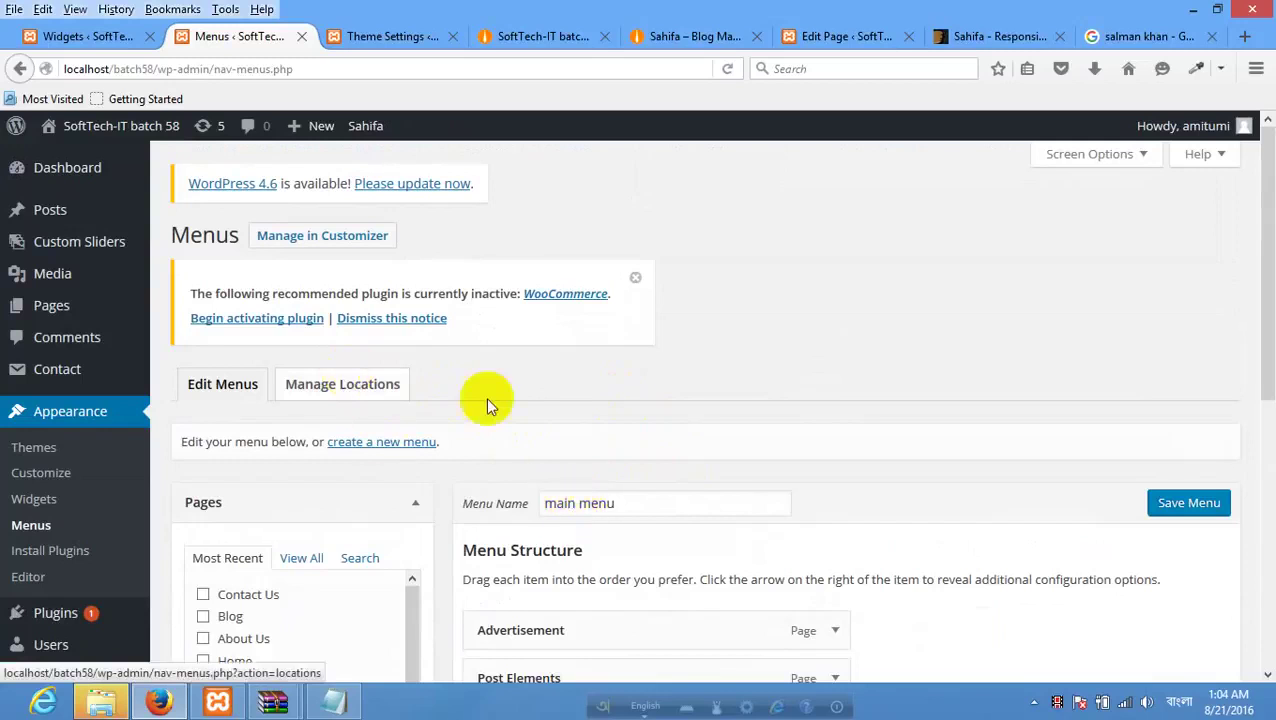
pyautogui.moveTo(575, 507); pyautogui.dragTo(436, 499)
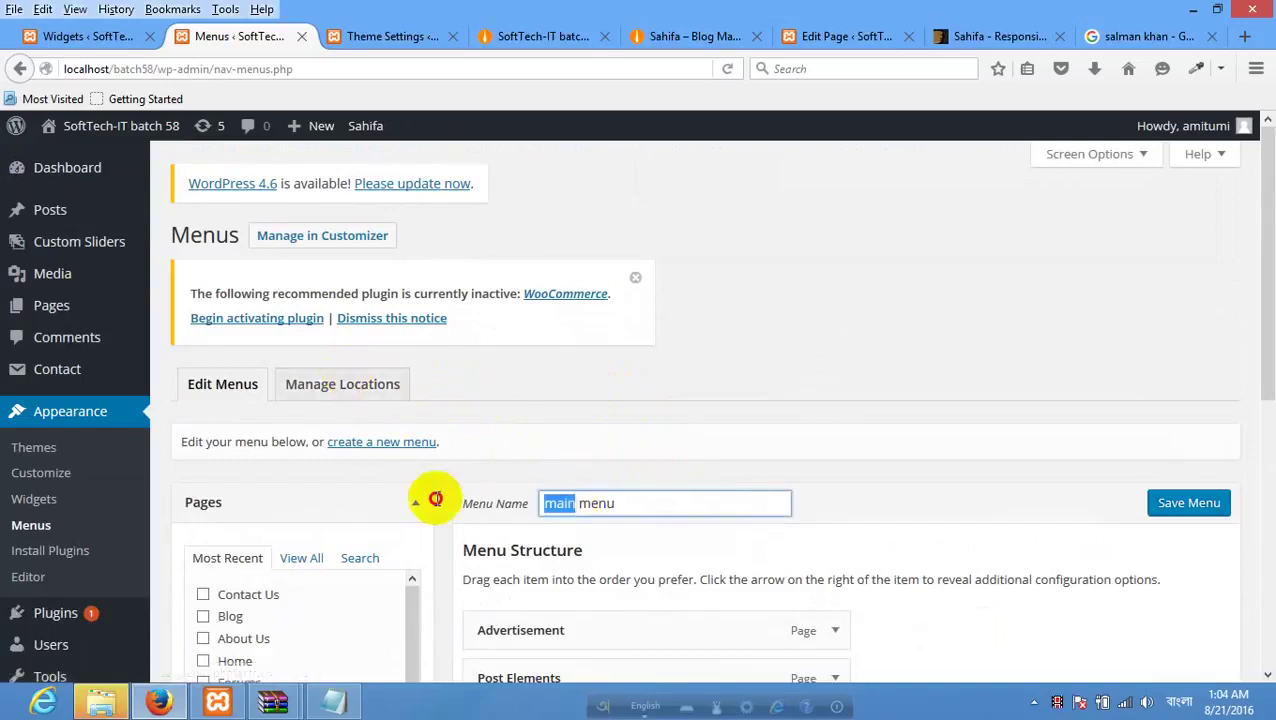
pyautogui.write('top')
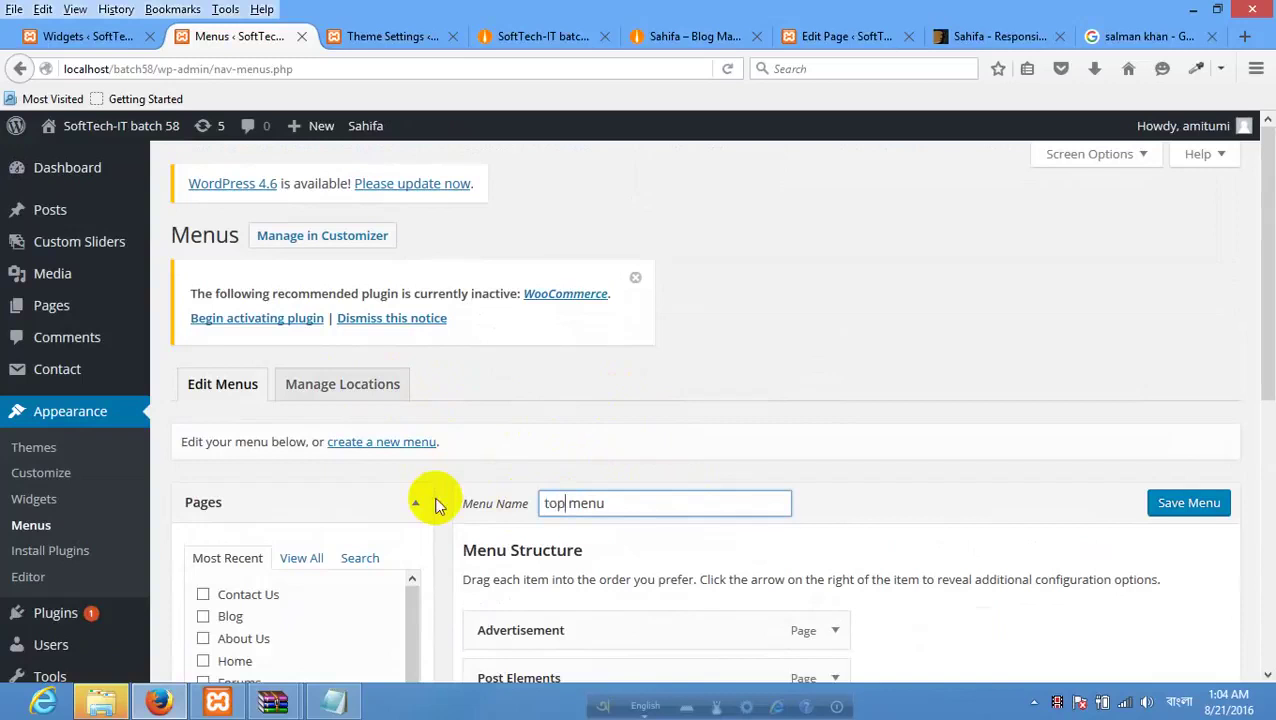
pyautogui.click(1190, 505)
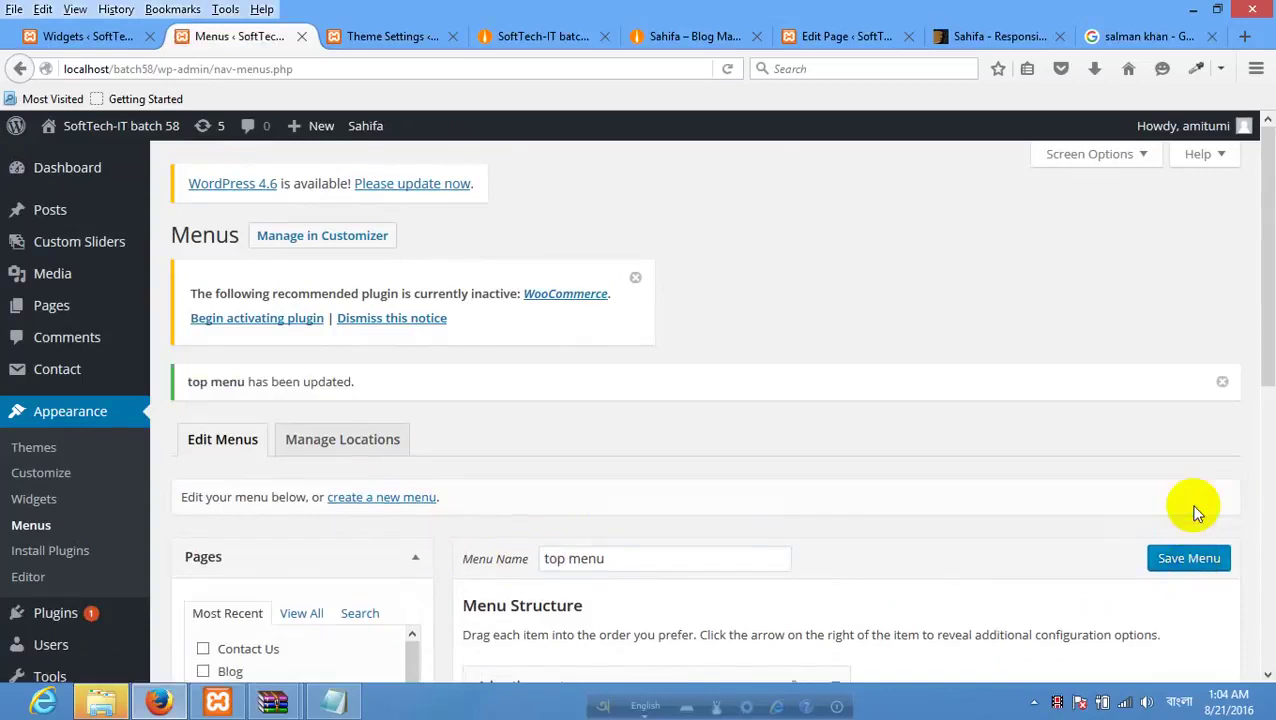
# Create a new navigation menu named "main menu".
pyautogui.click(418, 499)
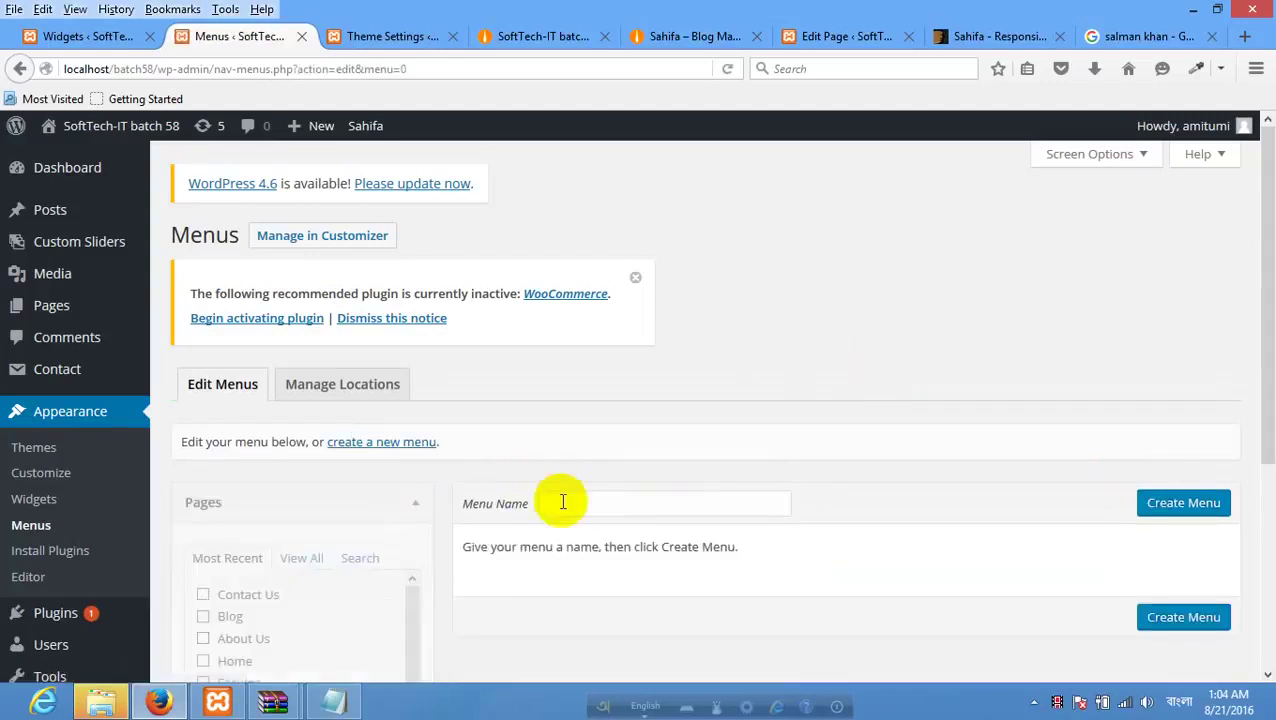
pyautogui.click(570, 505)
pyautogui.write('M')
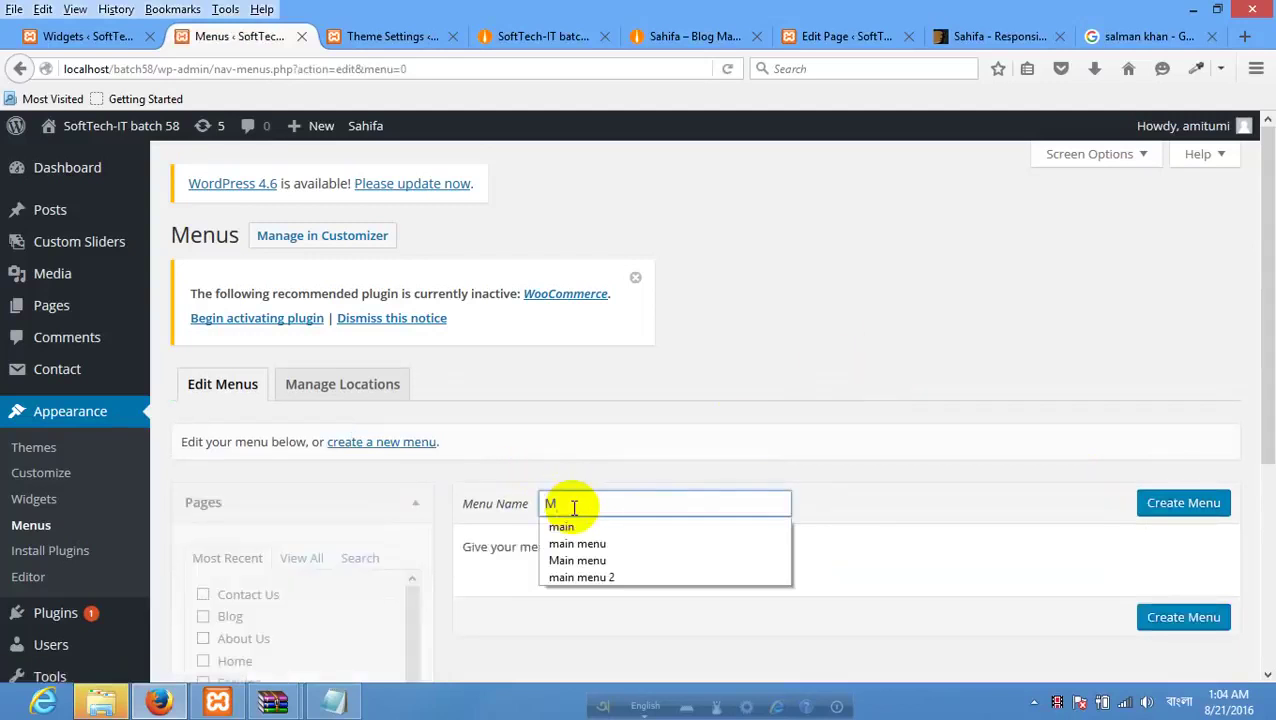
pyautogui.press('BackSpace')
pyautogui.write('main menu')
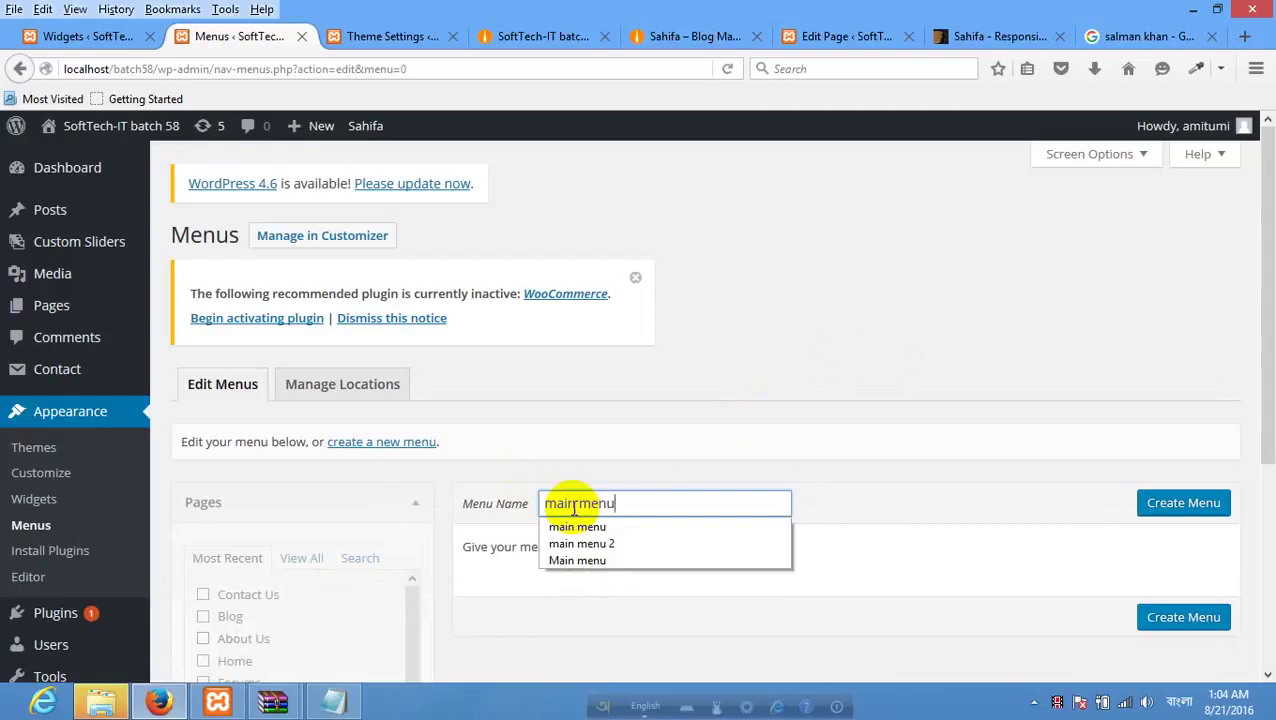
pyautogui.press('Return')
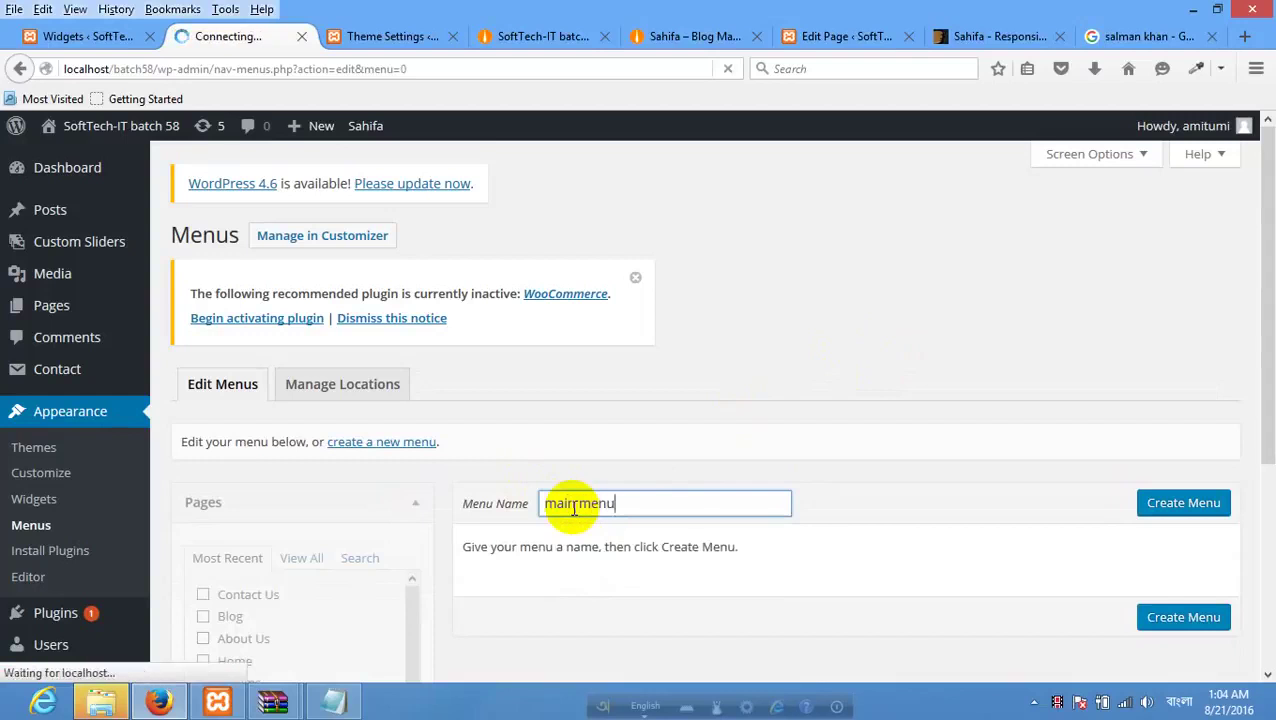
# Add the Contact Us, Blog, About Us, Home, Forums and Advertisement pages to the new main menu.
pyautogui.scroll(-3, 578, 480)
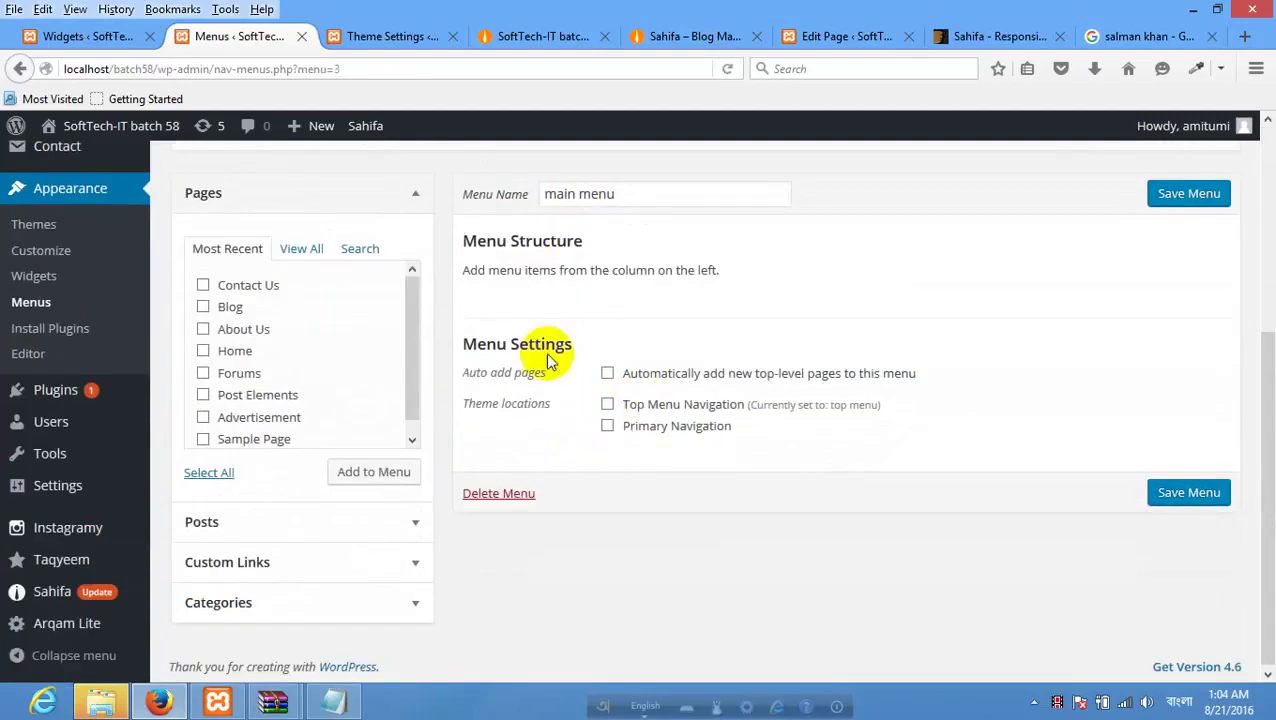
pyautogui.click(222, 285)
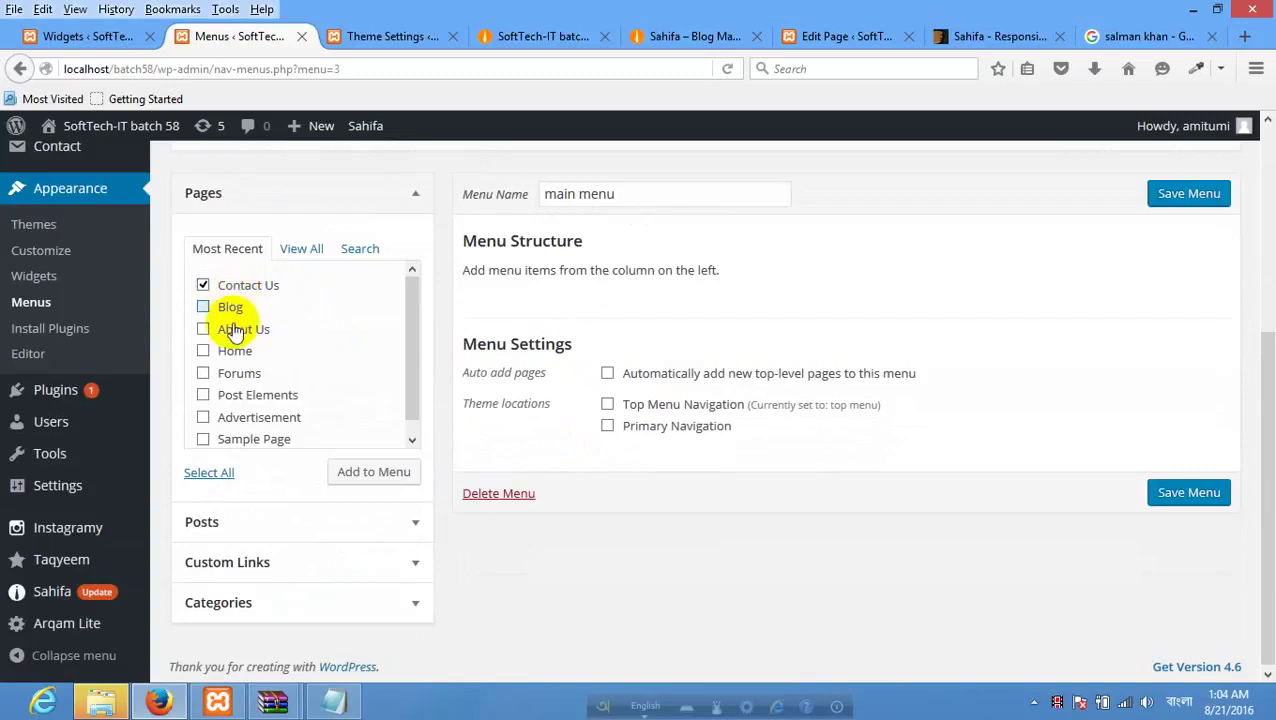
pyautogui.click(230, 307)
pyautogui.click(236, 330)
pyautogui.click(236, 351)
pyautogui.click(242, 373)
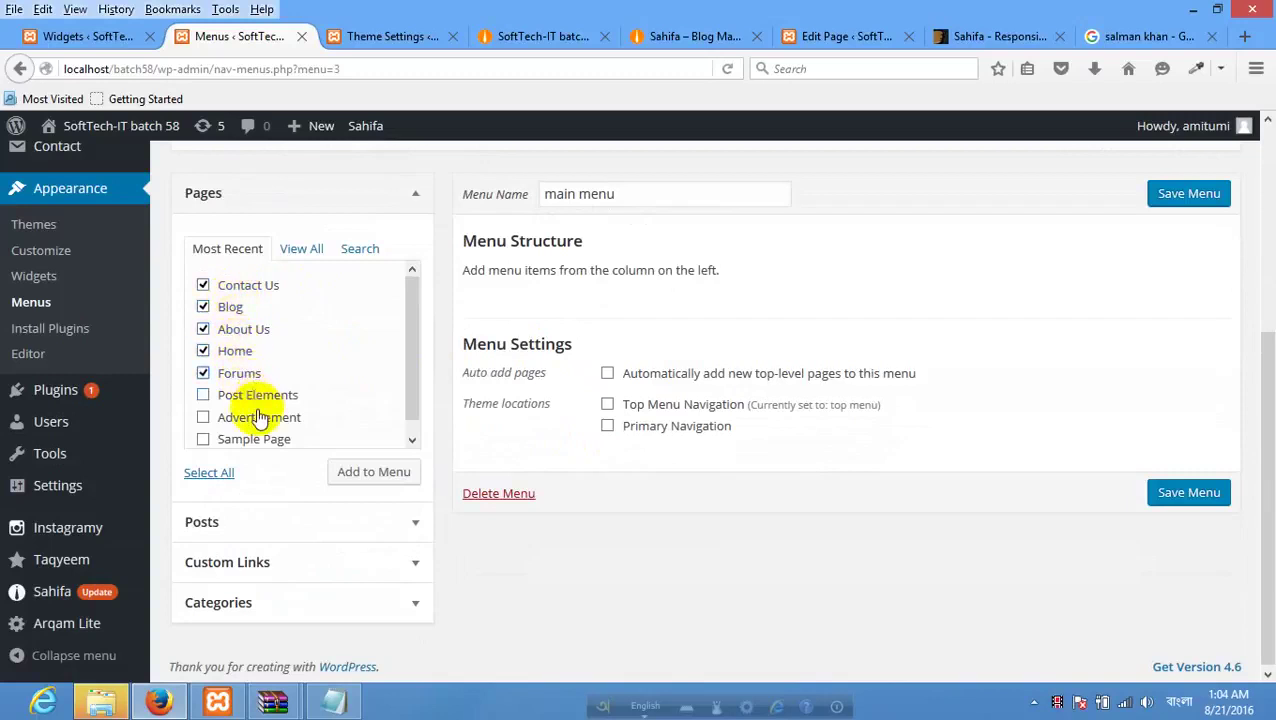
pyautogui.click(259, 417)
pyautogui.click(376, 472)
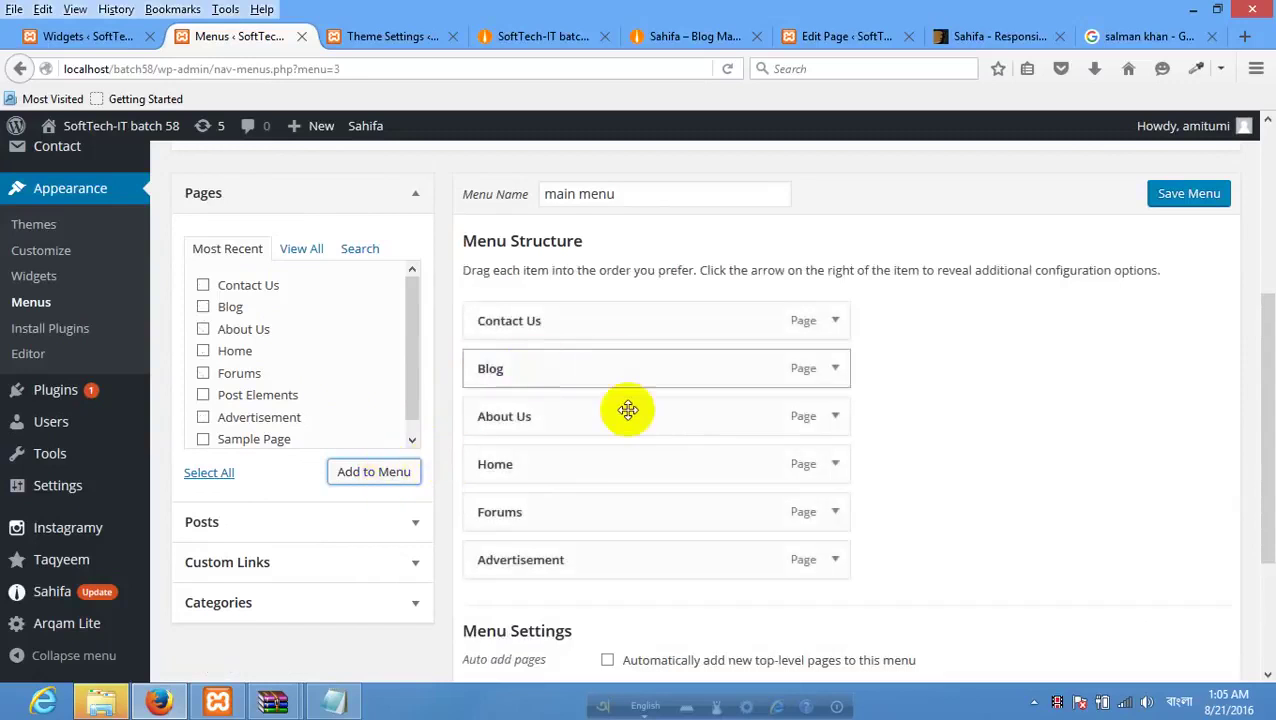
# Replace the Home page item in the main menu with the Home custom link, placed as the first item.
pyautogui.click(838, 466)
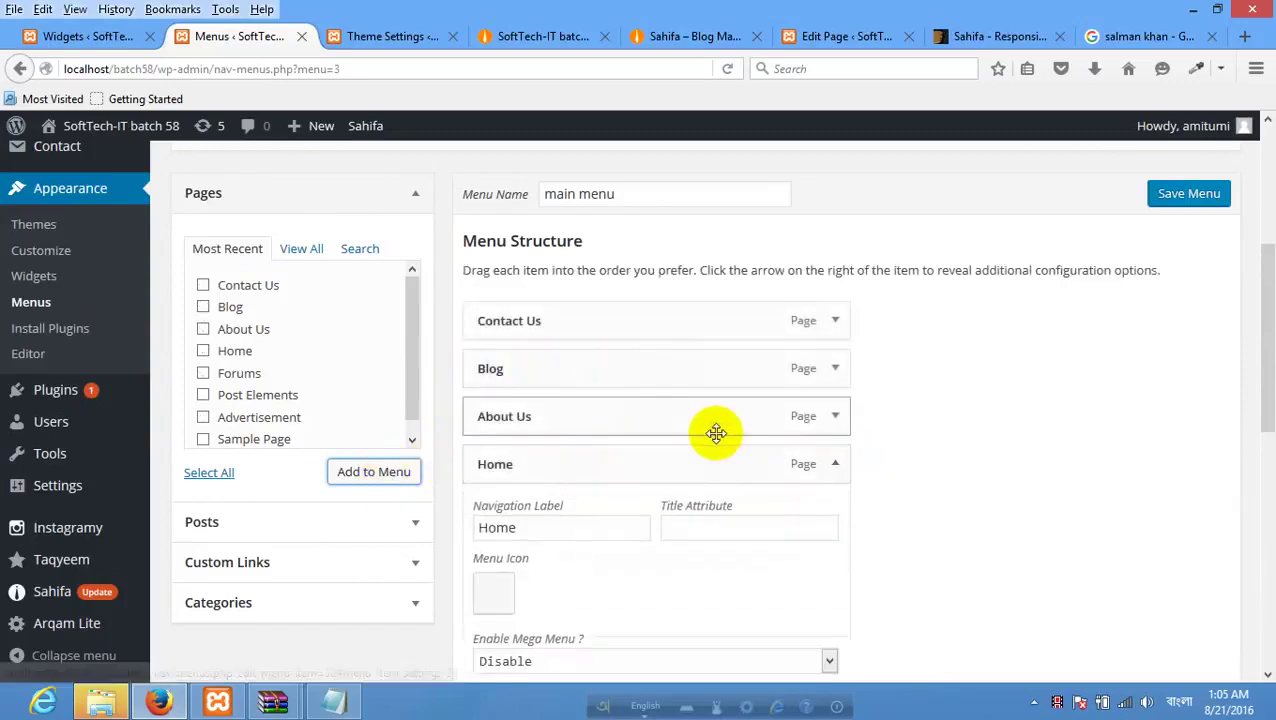
pyautogui.scroll(-5, 498, 535)
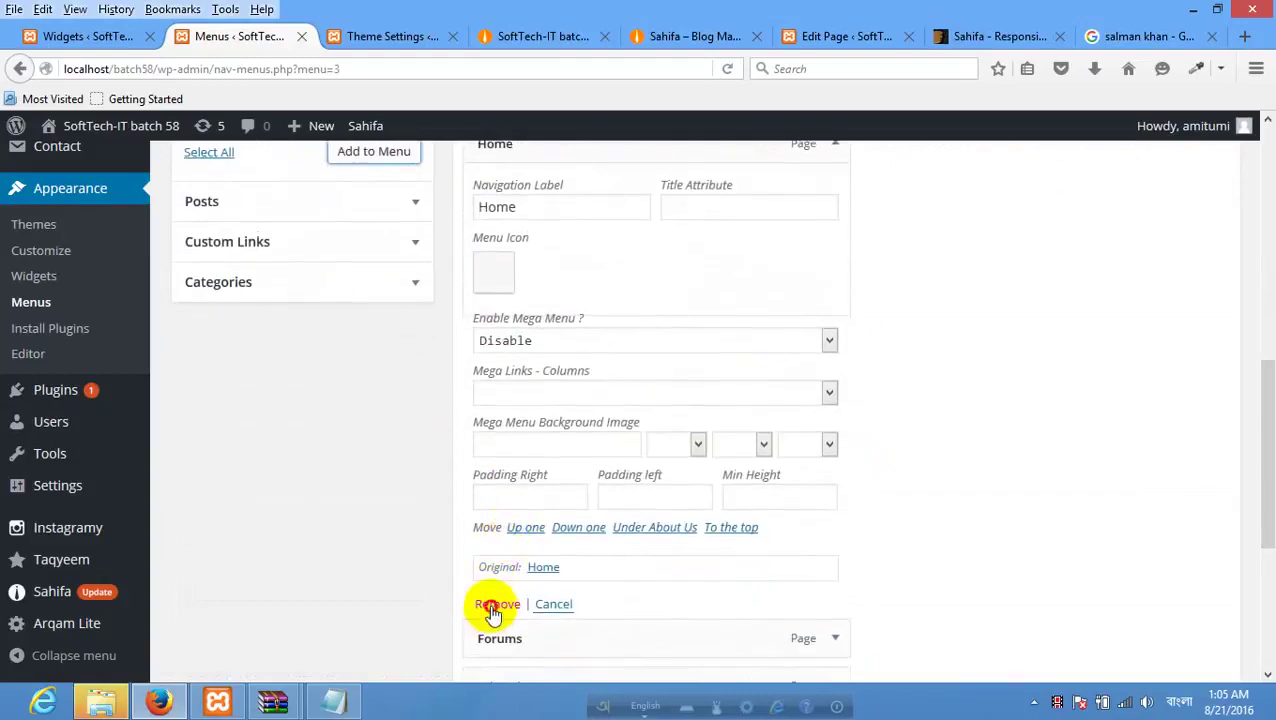
pyautogui.click(493, 605)
pyautogui.scroll(5, 342, 450)
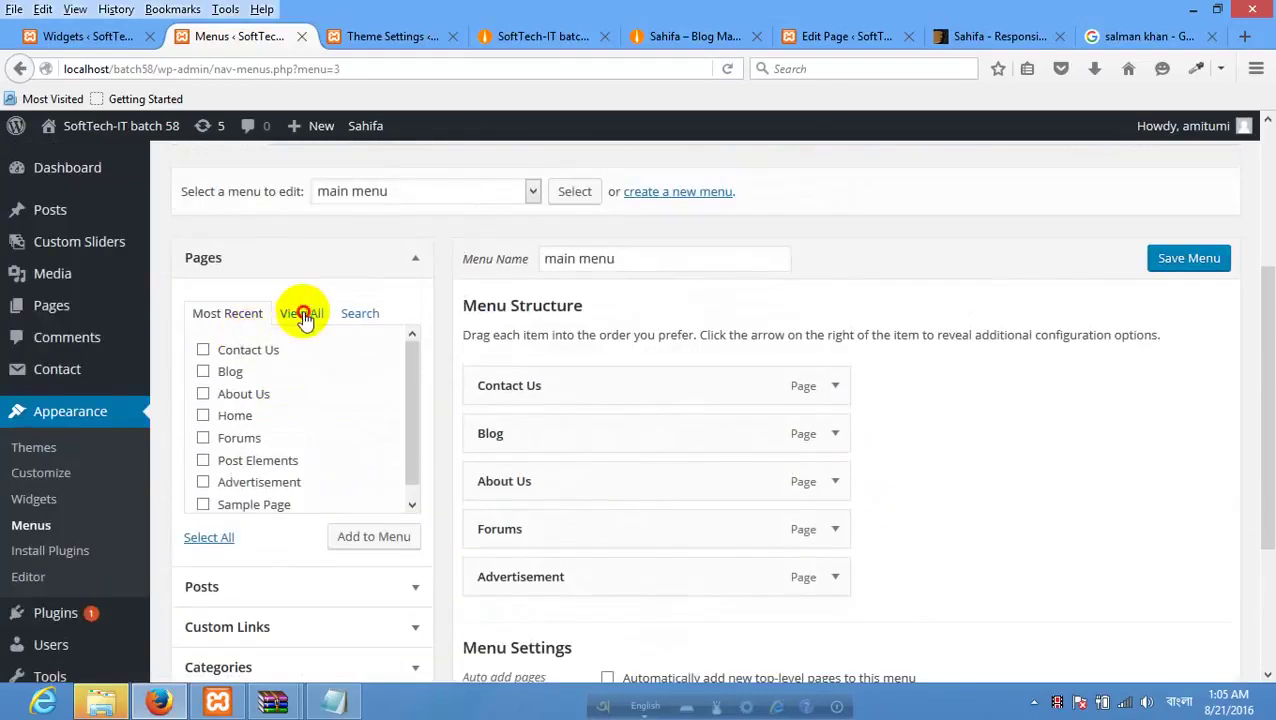
pyautogui.click(303, 316)
pyautogui.click(230, 349)
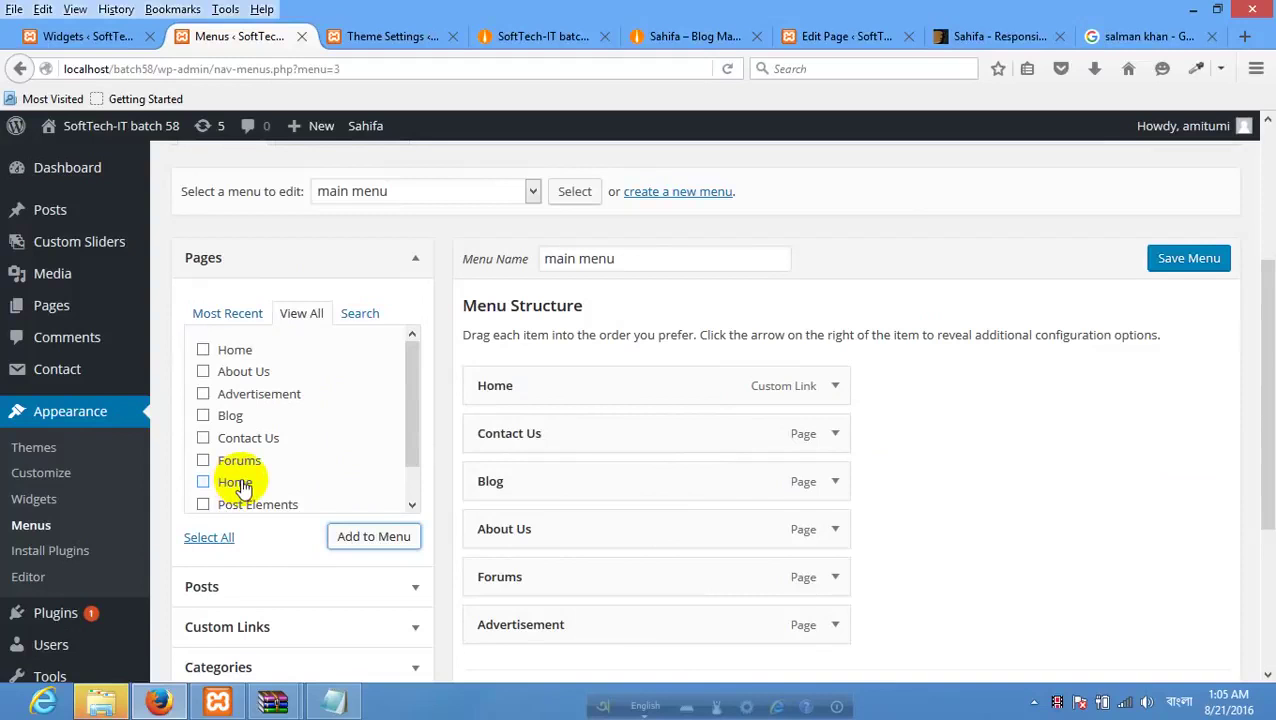
# Assign the main menu to the Primary Navigation theme location and save the menu.
pyautogui.scroll(-5, 464, 441)
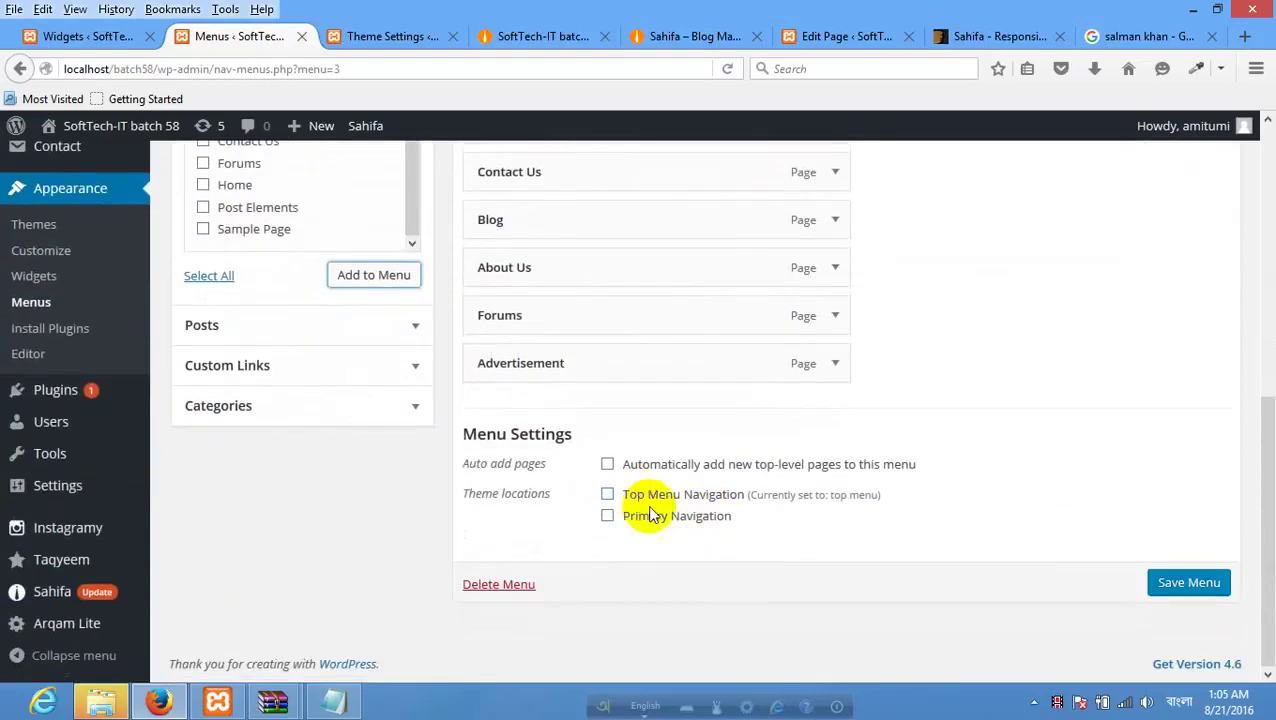
pyautogui.click(652, 518)
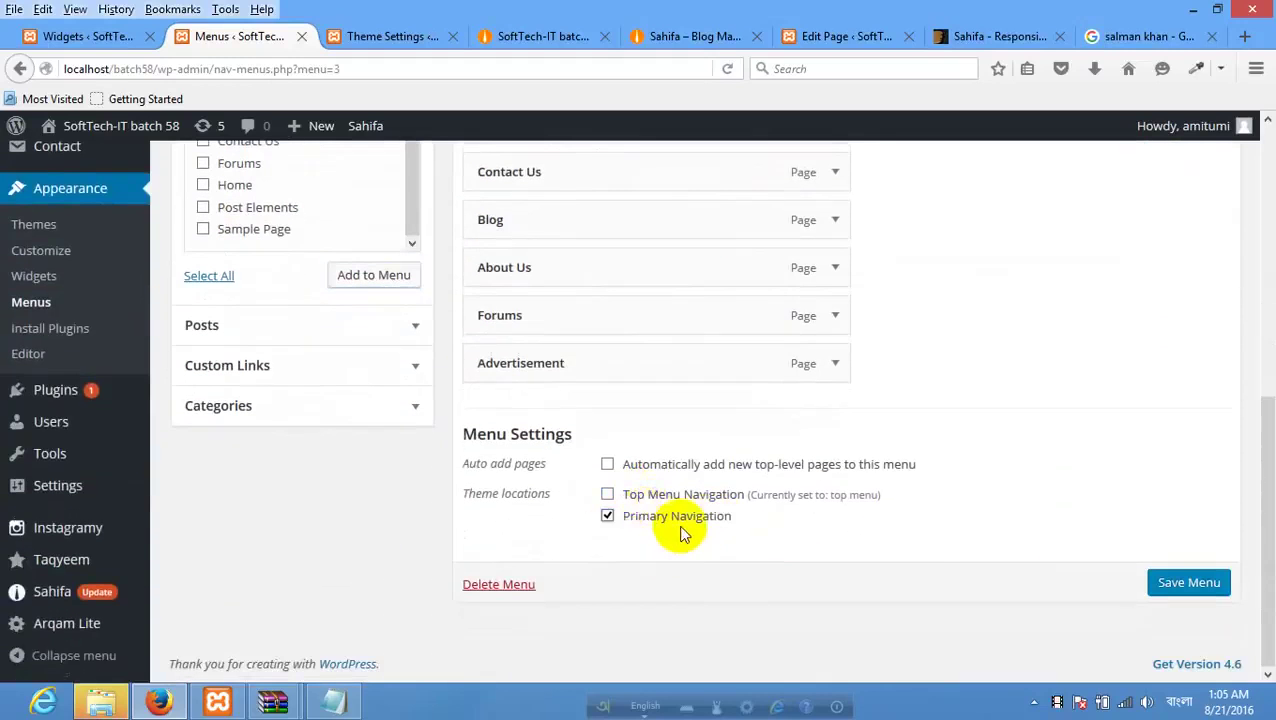
pyautogui.click(1190, 582)
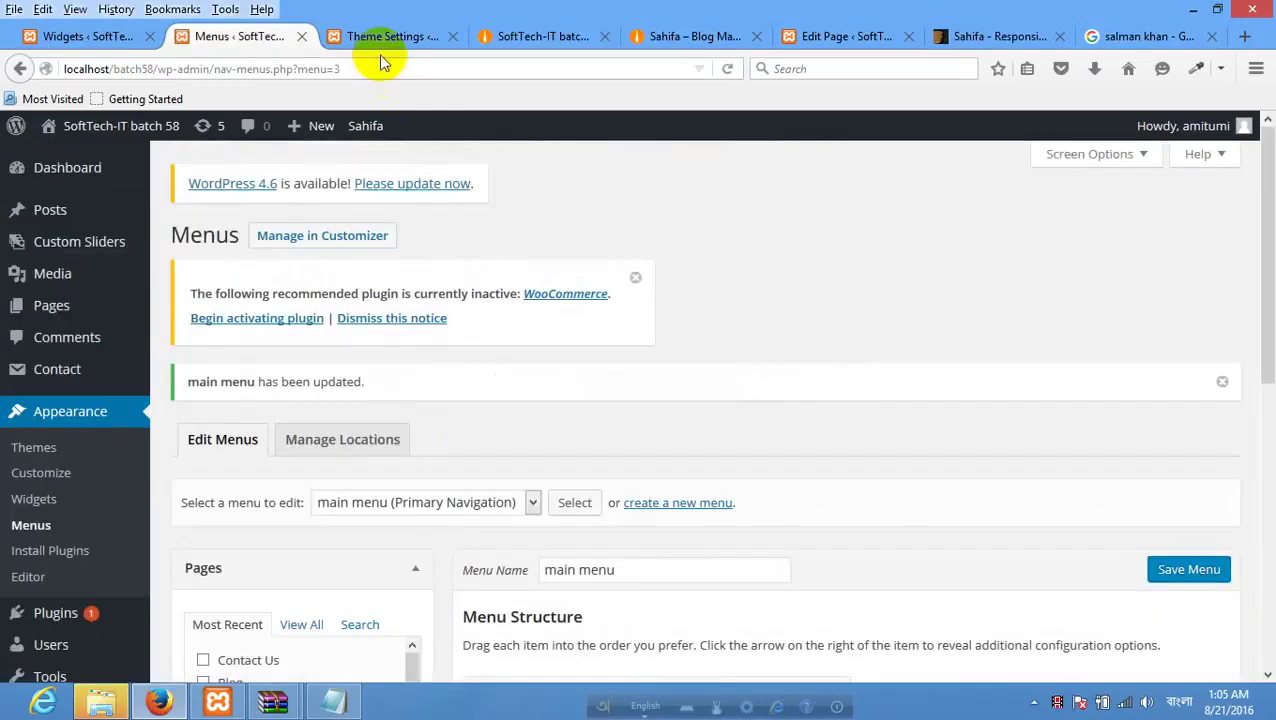
# Reload the local site's front page to check the main navigation bar.
pyautogui.click(385, 40)
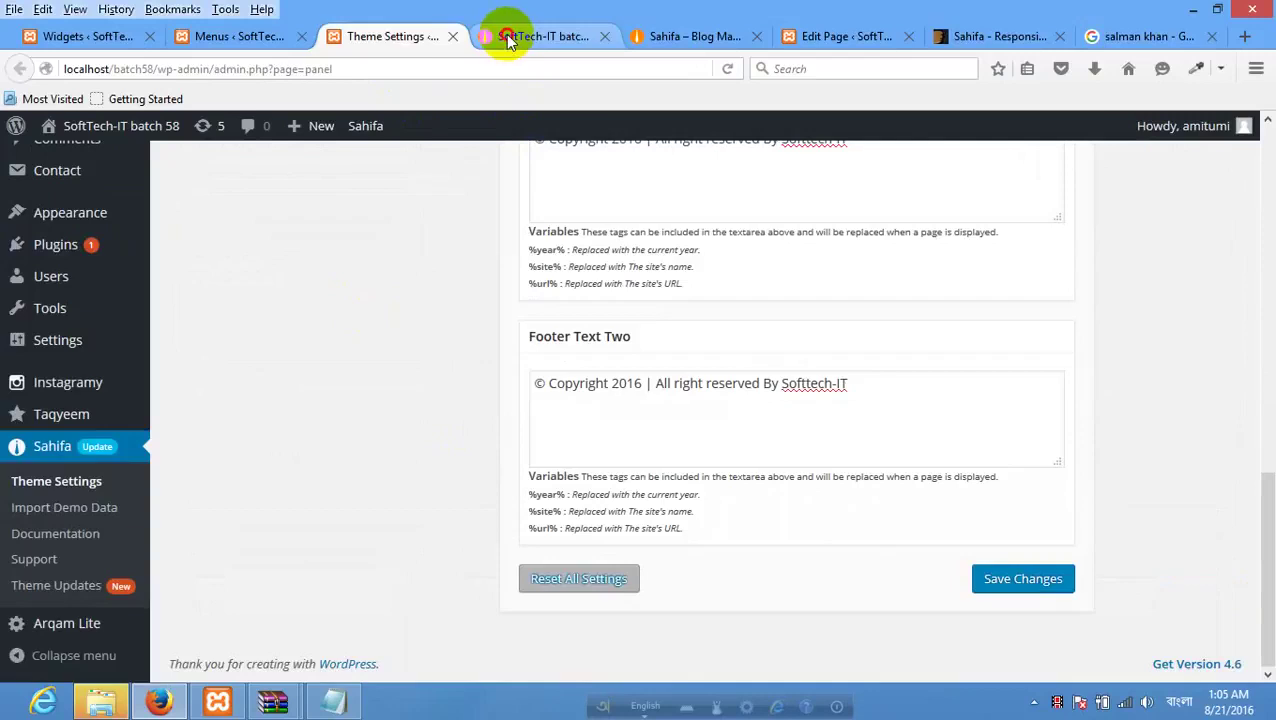
pyautogui.click(530, 36)
pyautogui.rightClick(344, 243)
pyautogui.click(457, 263)
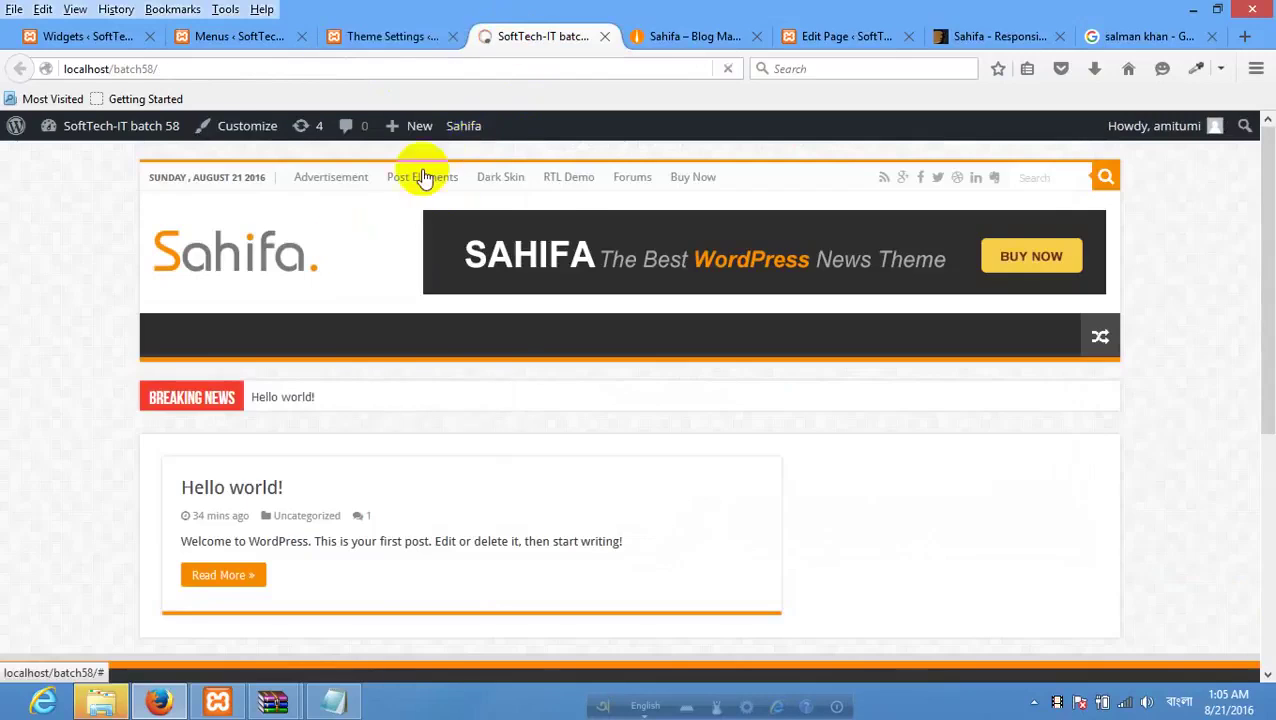
# Examine the items and their order in the main navigation bar on the local front page.
pyautogui.click(400, 36)
pyautogui.click(537, 38)
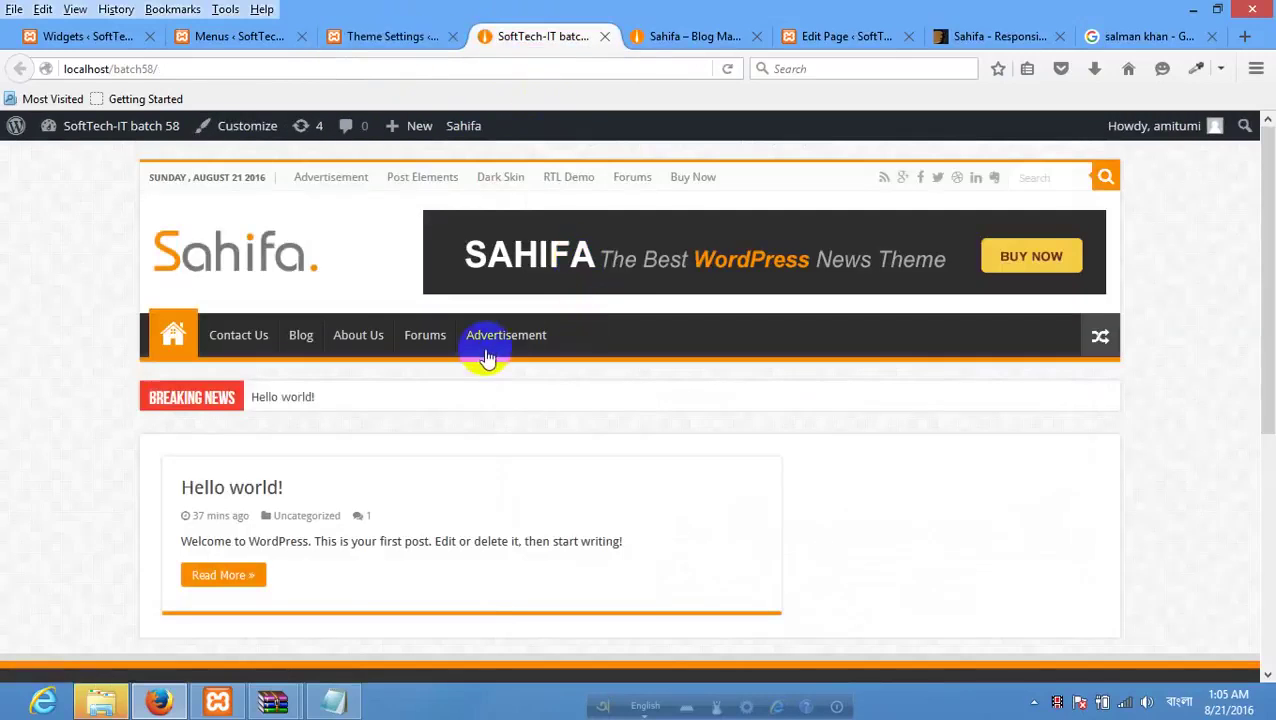
pyautogui.scroll(-5, 484, 350)
pyautogui.scroll(4, 490, 352)
pyautogui.scroll(1, 500, 357)
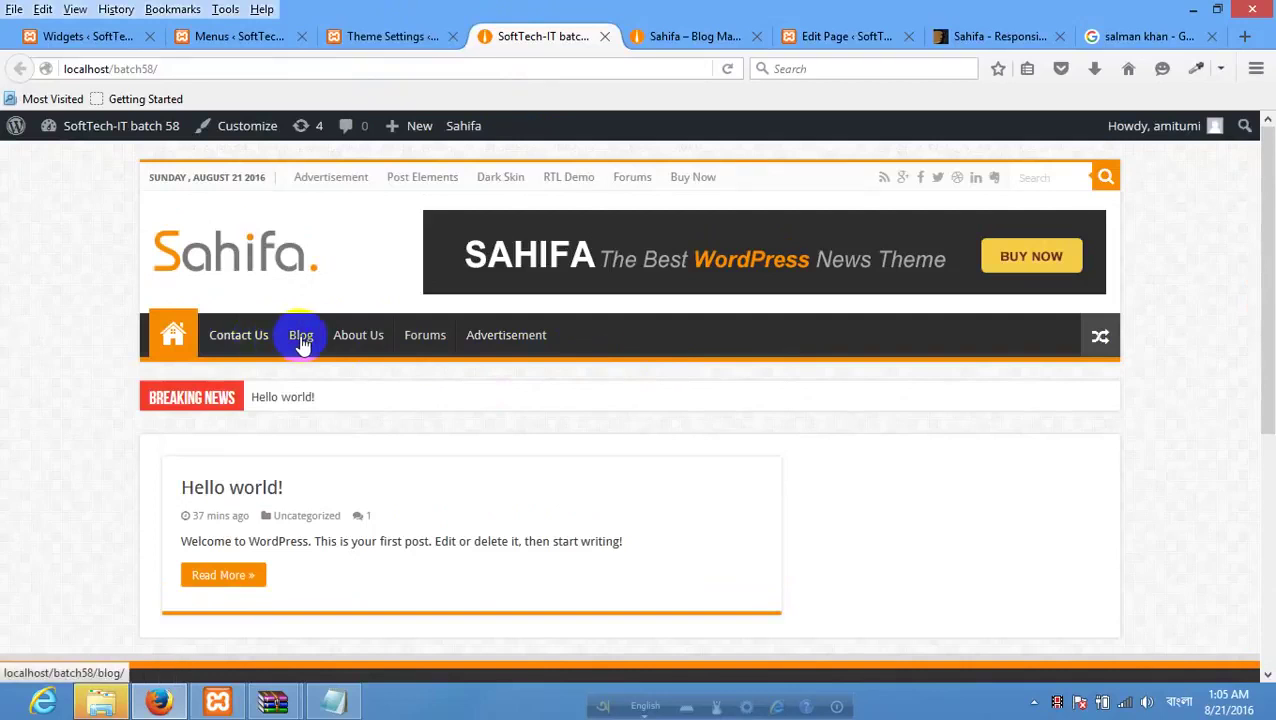
pyautogui.click(158, 322)
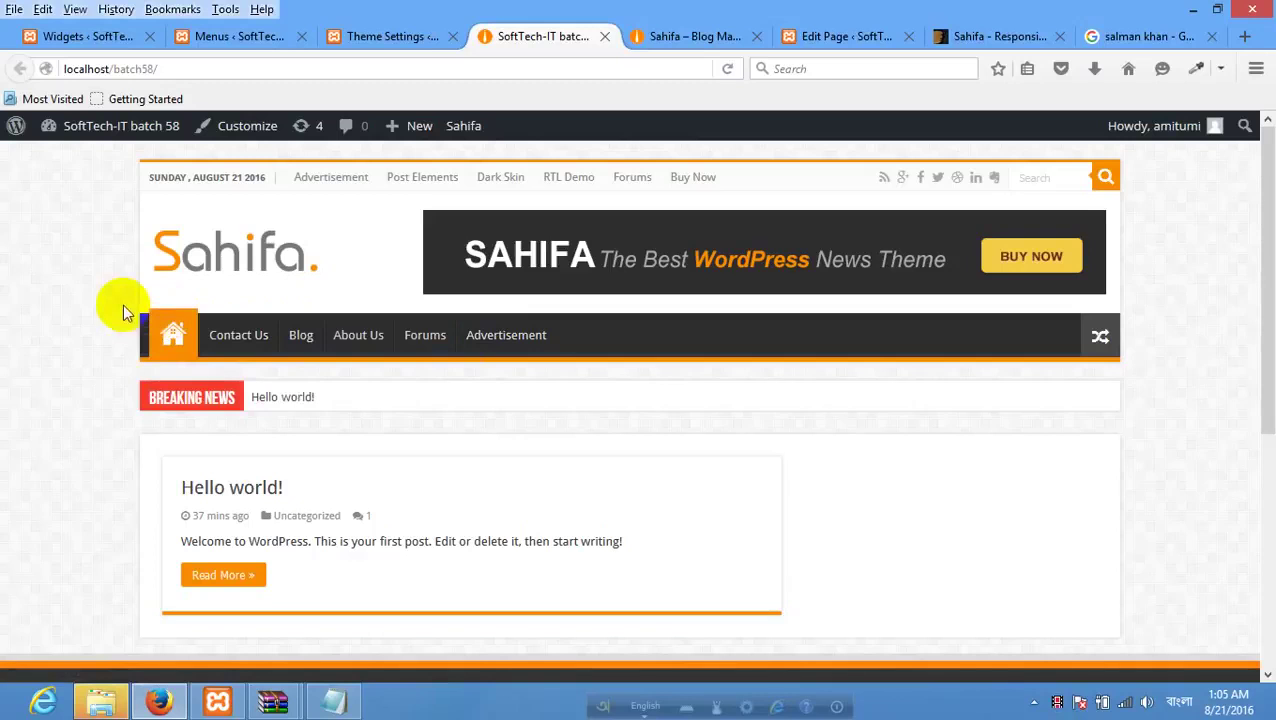
# Reorder the main menu to Home, Forums, About Us, Blog, Advertisement and Contact Us, and save it.
pyautogui.click(378, 38)
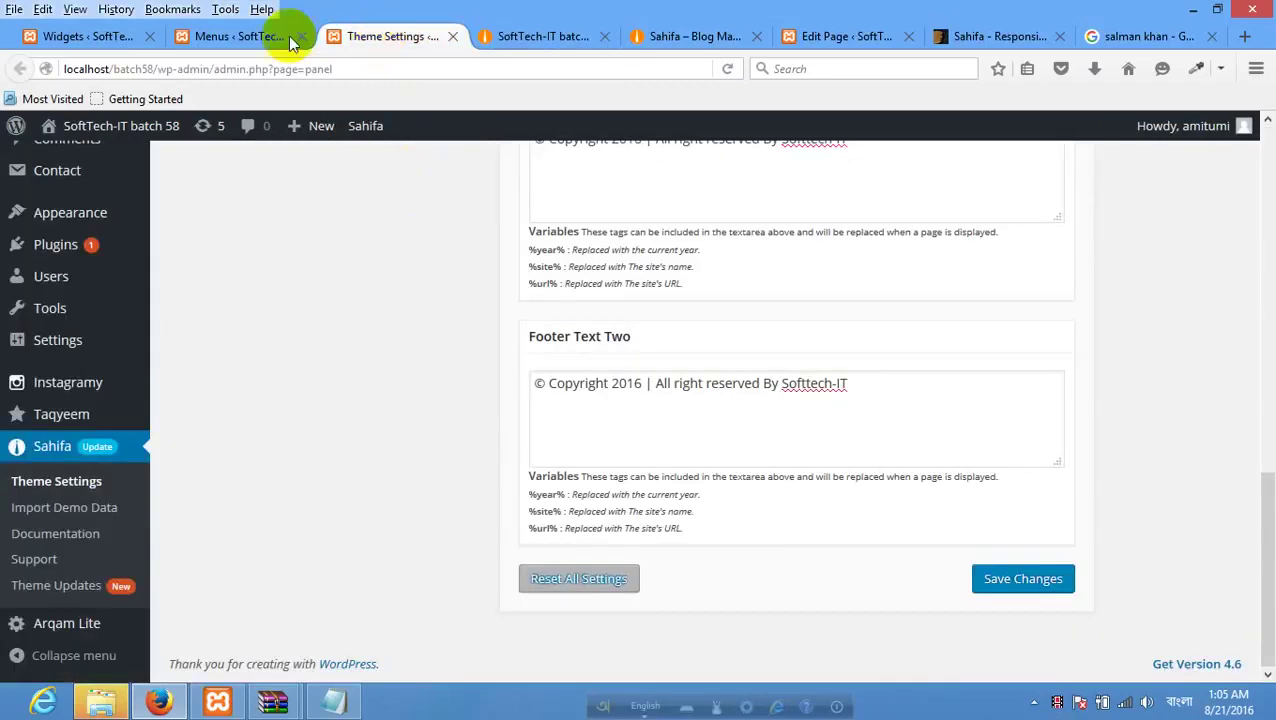
pyautogui.click(242, 38)
pyautogui.scroll(-3, 470, 285)
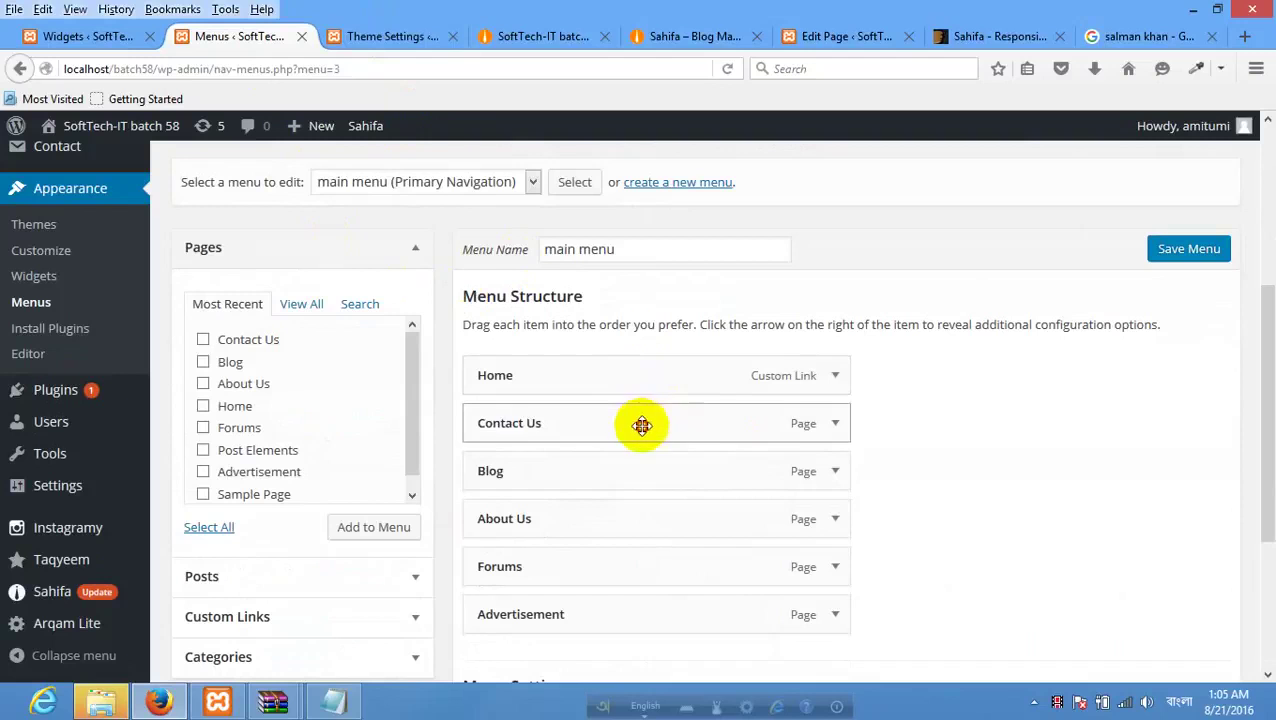
pyautogui.moveTo(643, 421); pyautogui.dragTo(626, 614)
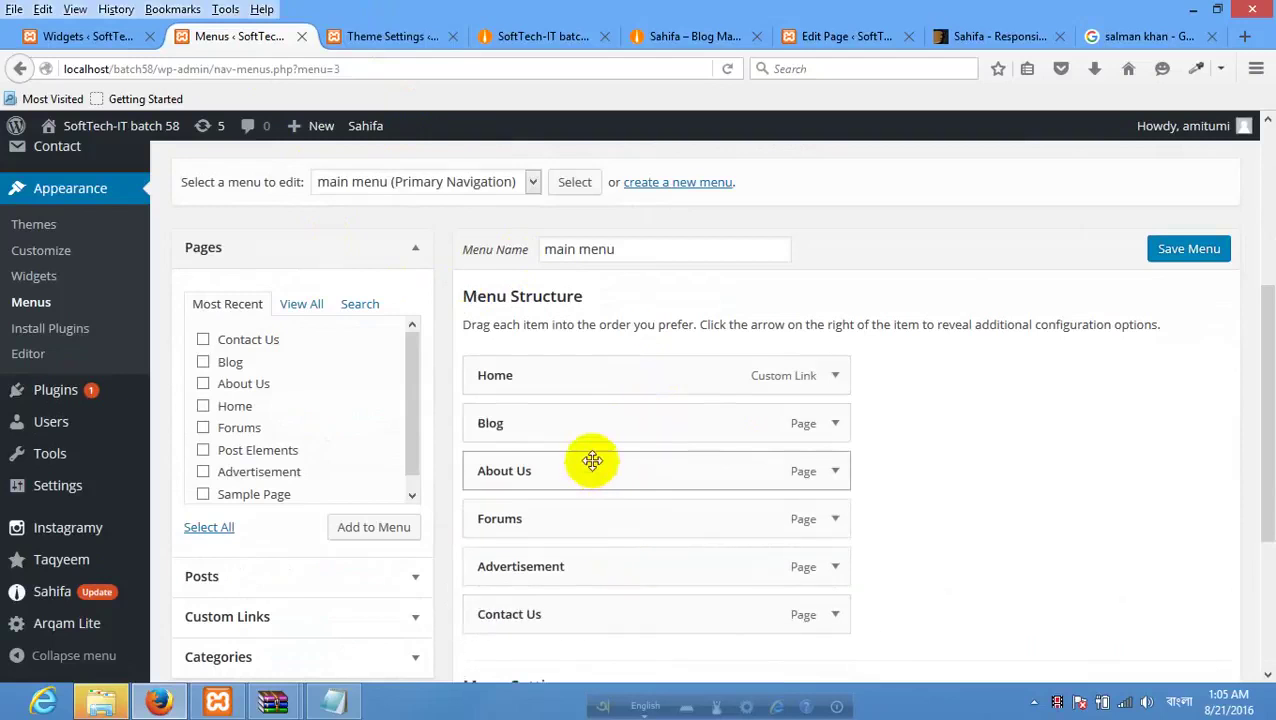
pyautogui.moveTo(592, 463)
pyautogui.mouseDown()
pyautogui.moveTo(590, 447)
pyautogui.moveTo(598, 470)
pyautogui.mouseUp()
pyautogui.moveTo(597, 420); pyautogui.dragTo(582, 516)
pyautogui.moveTo(607, 473); pyautogui.dragTo(567, 540)
pyautogui.scroll(-5, 1105, 590)
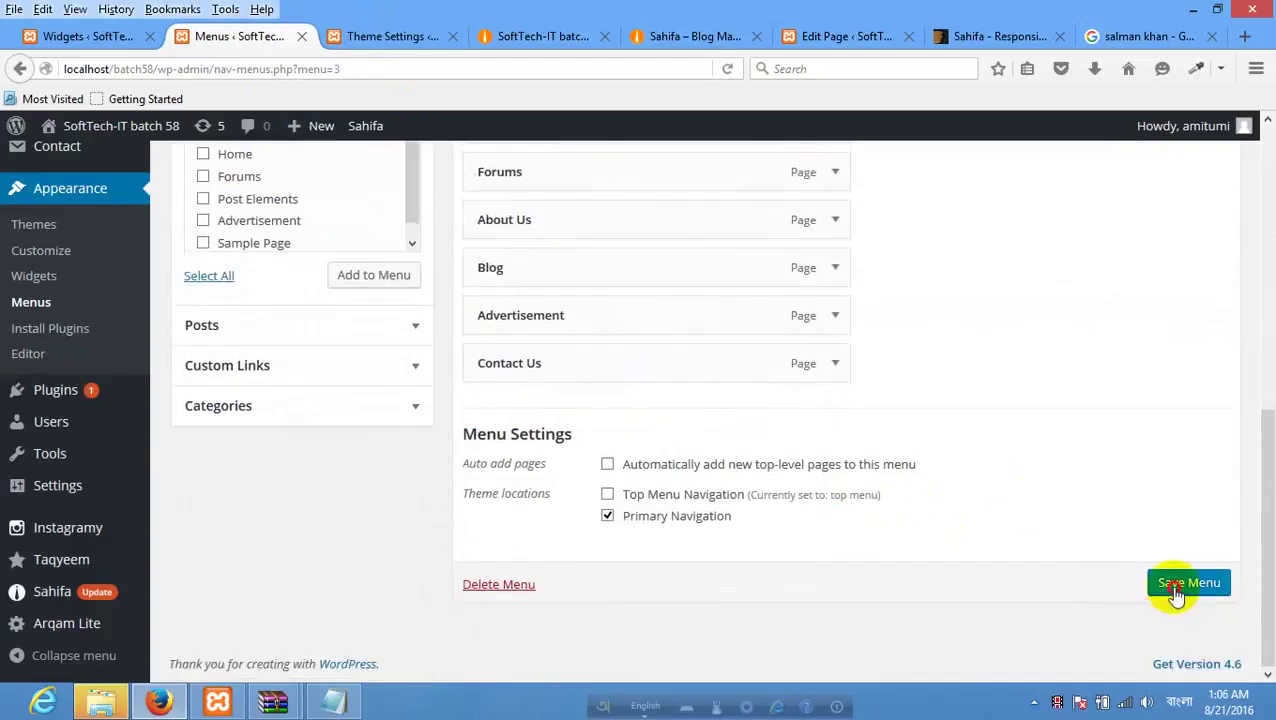
pyautogui.click(1189, 582)
# Reload the local front page to check the new order of the navigation items.
pyautogui.click(375, 40)
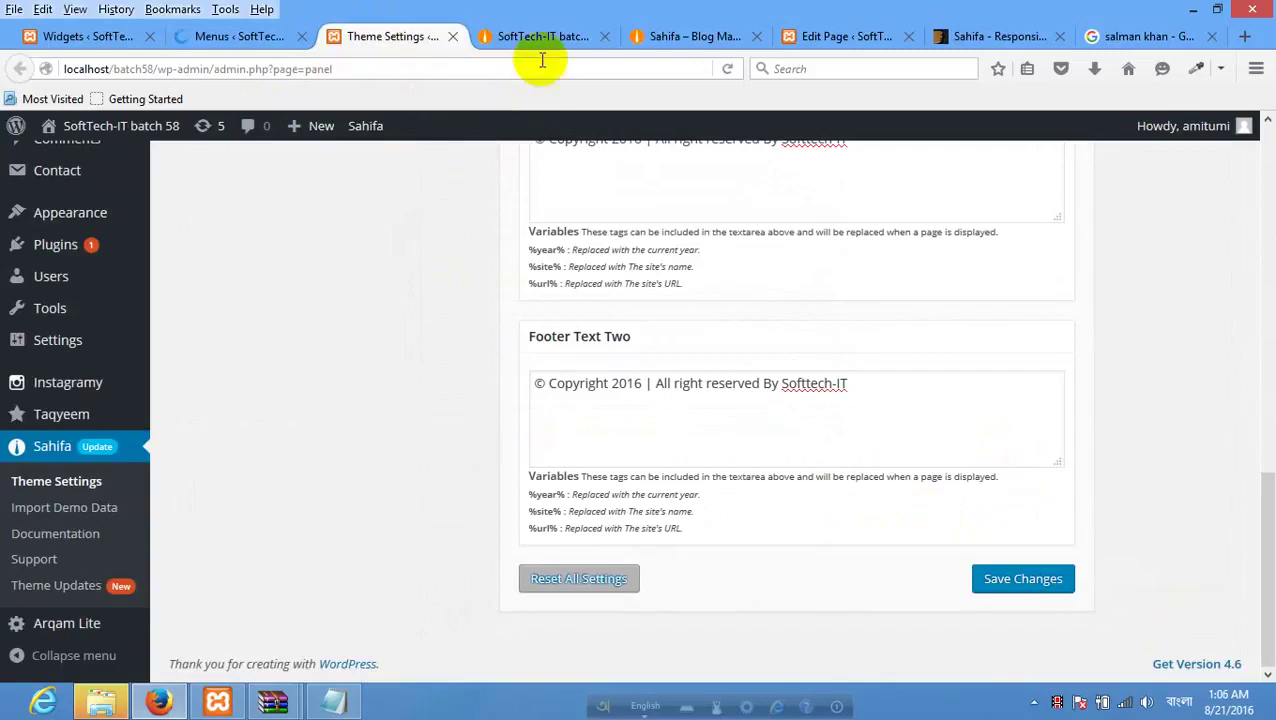
pyautogui.click(533, 40)
pyautogui.rightClick(287, 372)
pyautogui.click(399, 382)
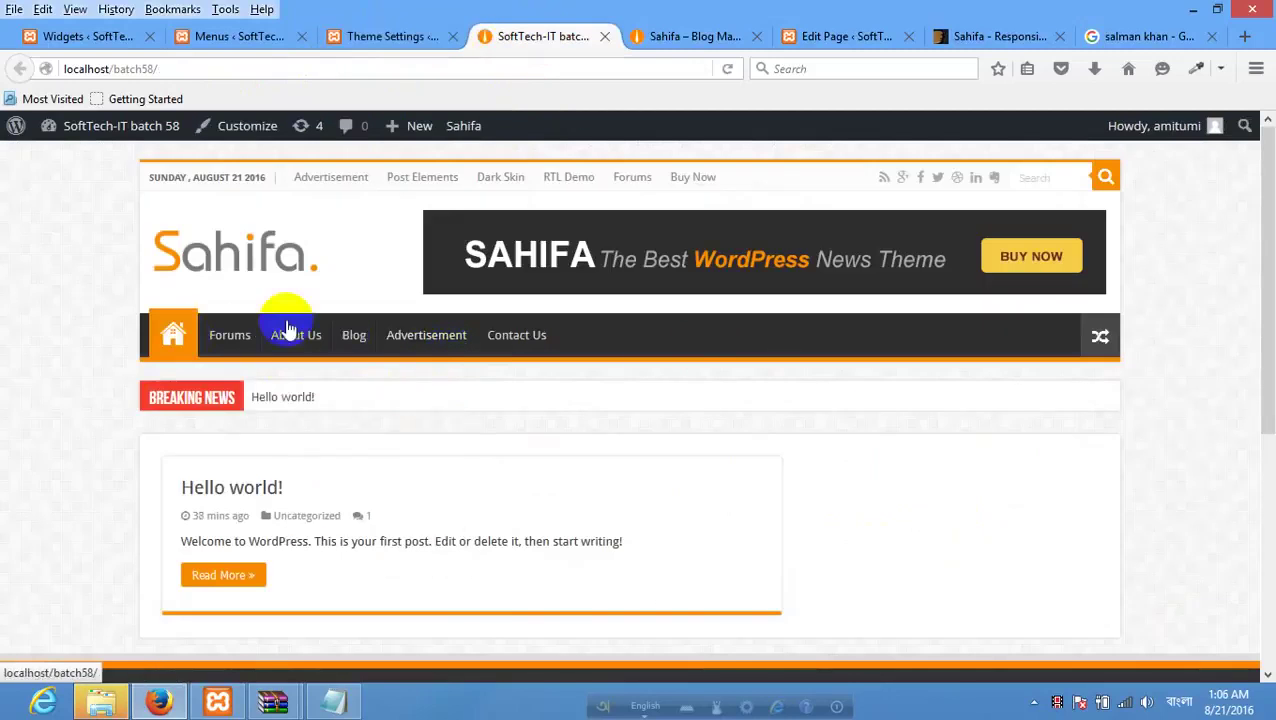
# Compare the local site's main navigation bar with the one on the Sahifa demo site.
pyautogui.click(645, 40)
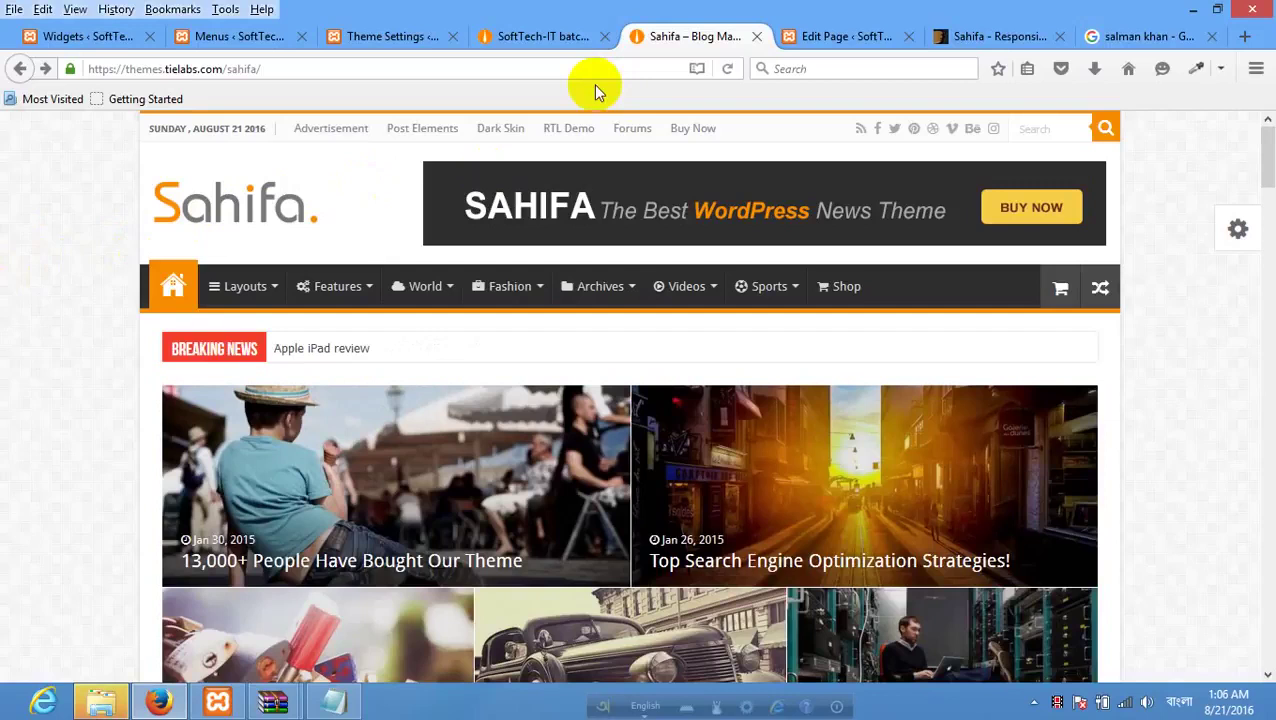
pyautogui.click(562, 36)
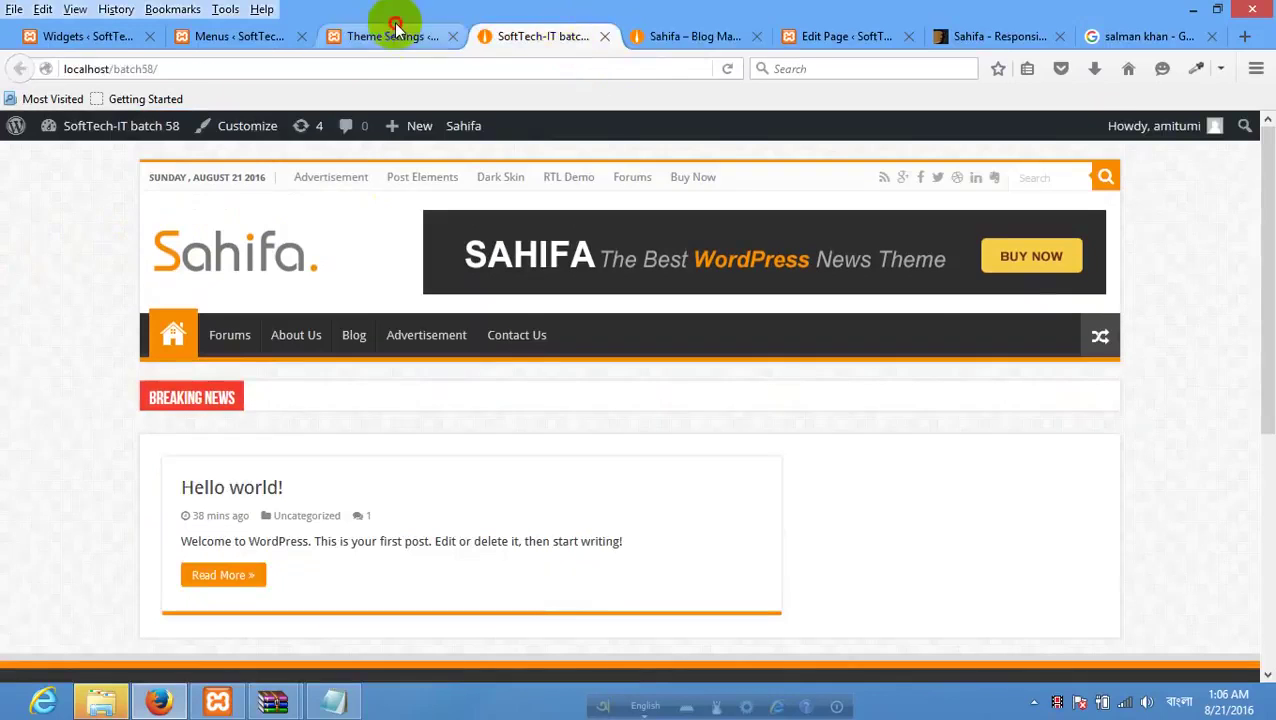
pyautogui.click(395, 30)
pyautogui.click(530, 36)
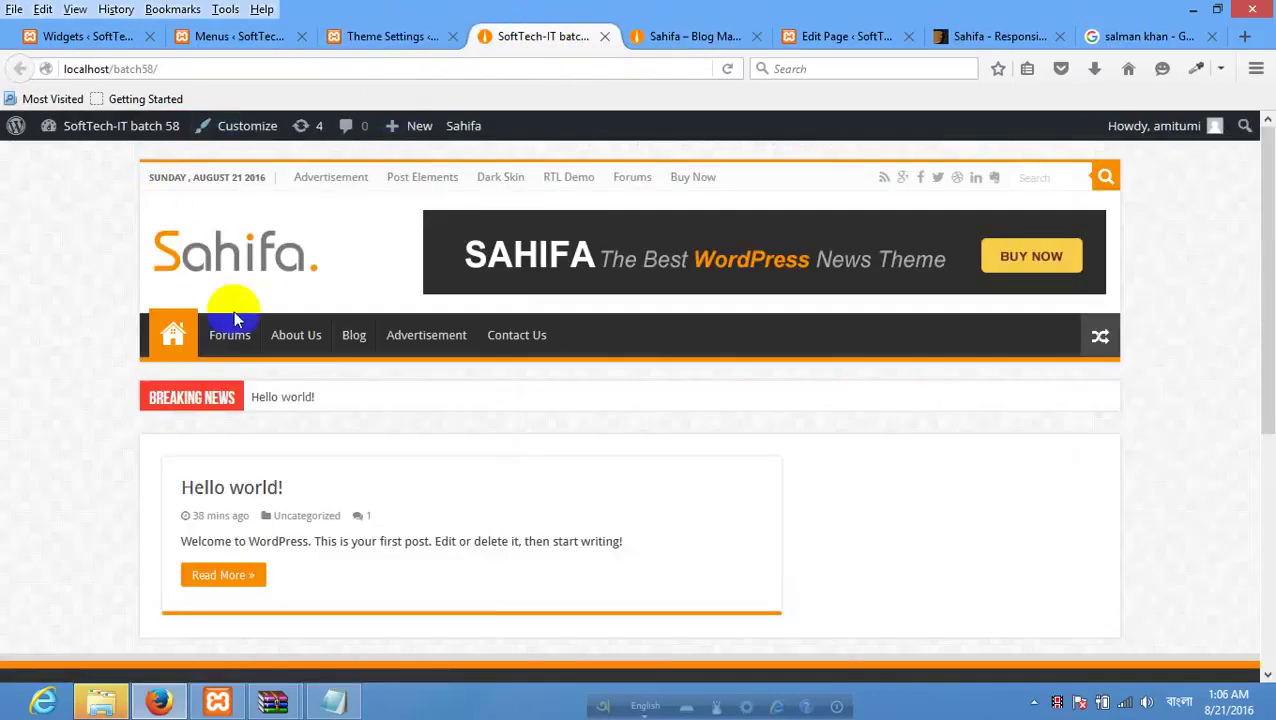
pyautogui.click(677, 33)
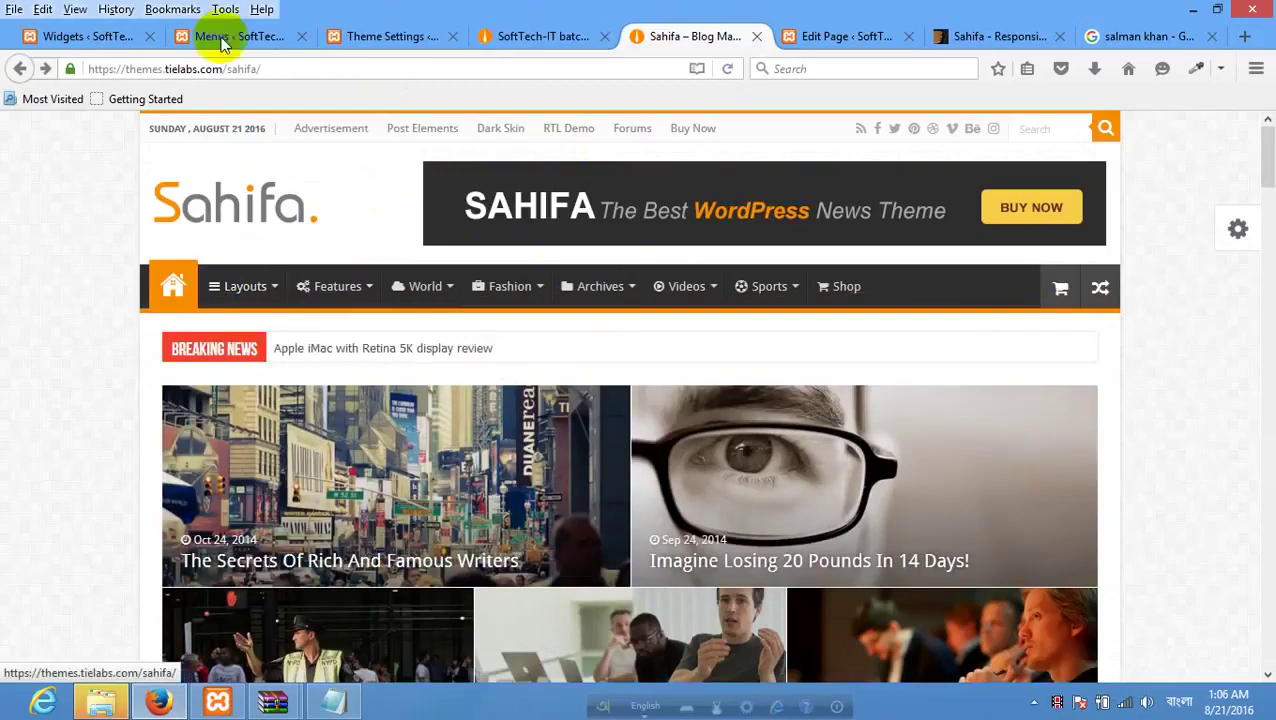
# Expand the settings of the Forums item in the main menu structure.
pyautogui.click(222, 40)
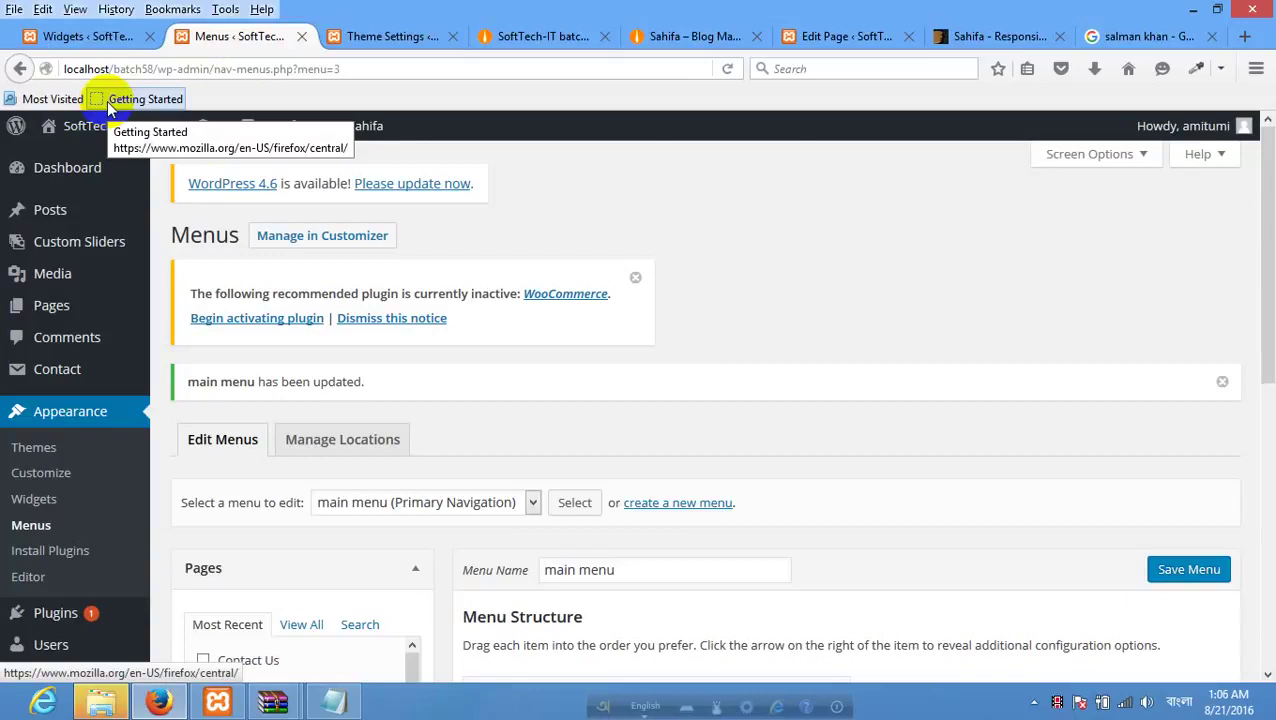
pyautogui.scroll(-5, 692, 359)
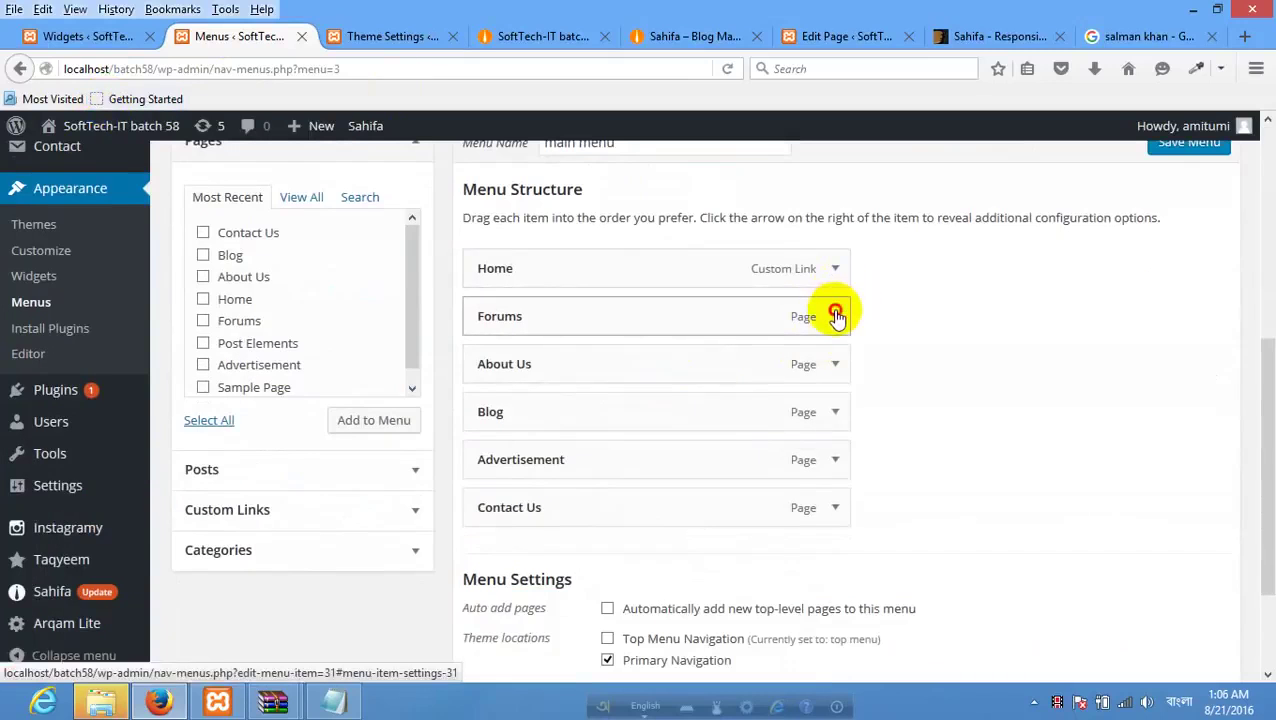
pyautogui.click(836, 315)
pyautogui.click(836, 315)
pyautogui.click(836, 315)
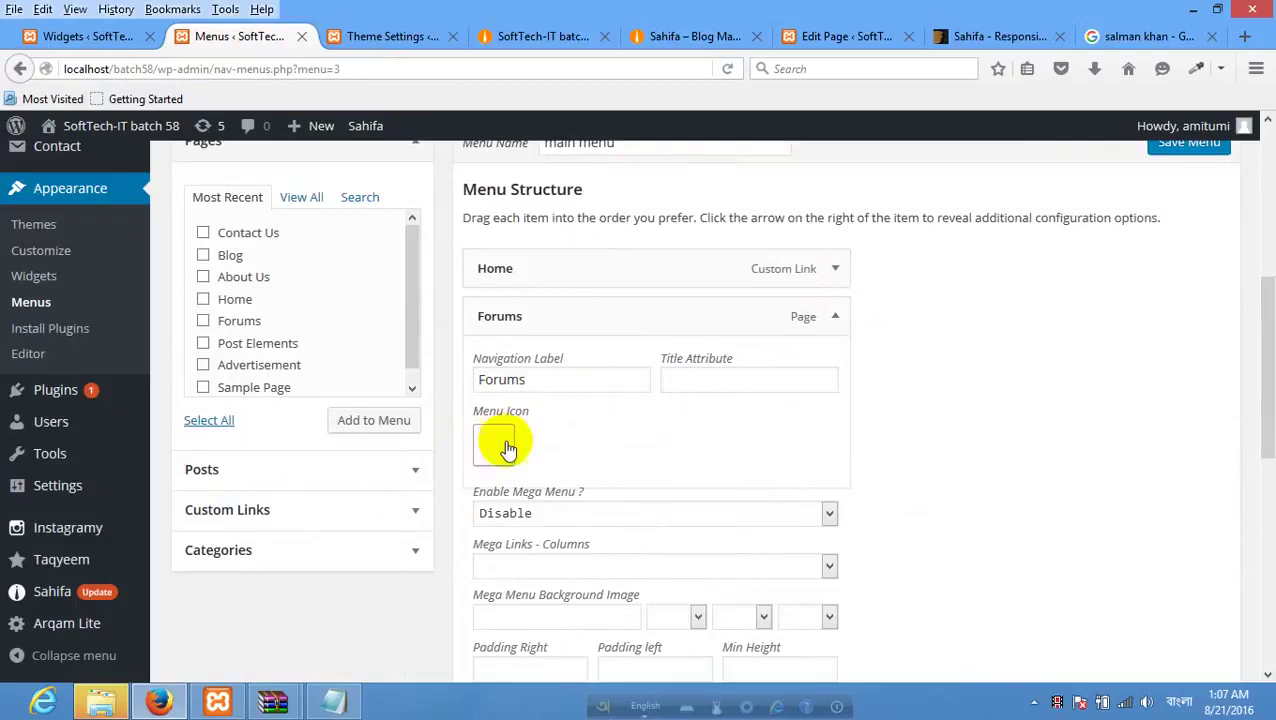
# Set the Forums item's menu icon to the umbrella from the icon picker.
pyautogui.click(490, 447)
pyautogui.scroll(-5, 669, 464)
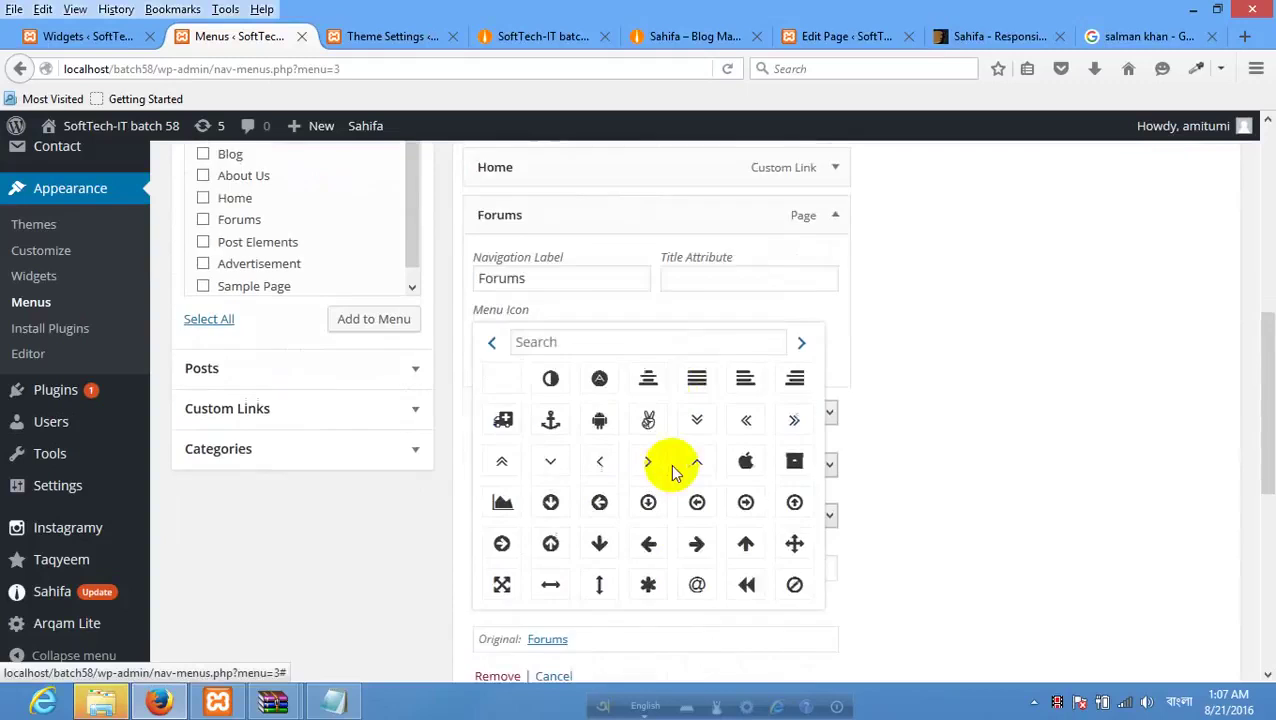
pyautogui.scroll(-5, 806, 379)
pyautogui.scroll(7, 800, 373)
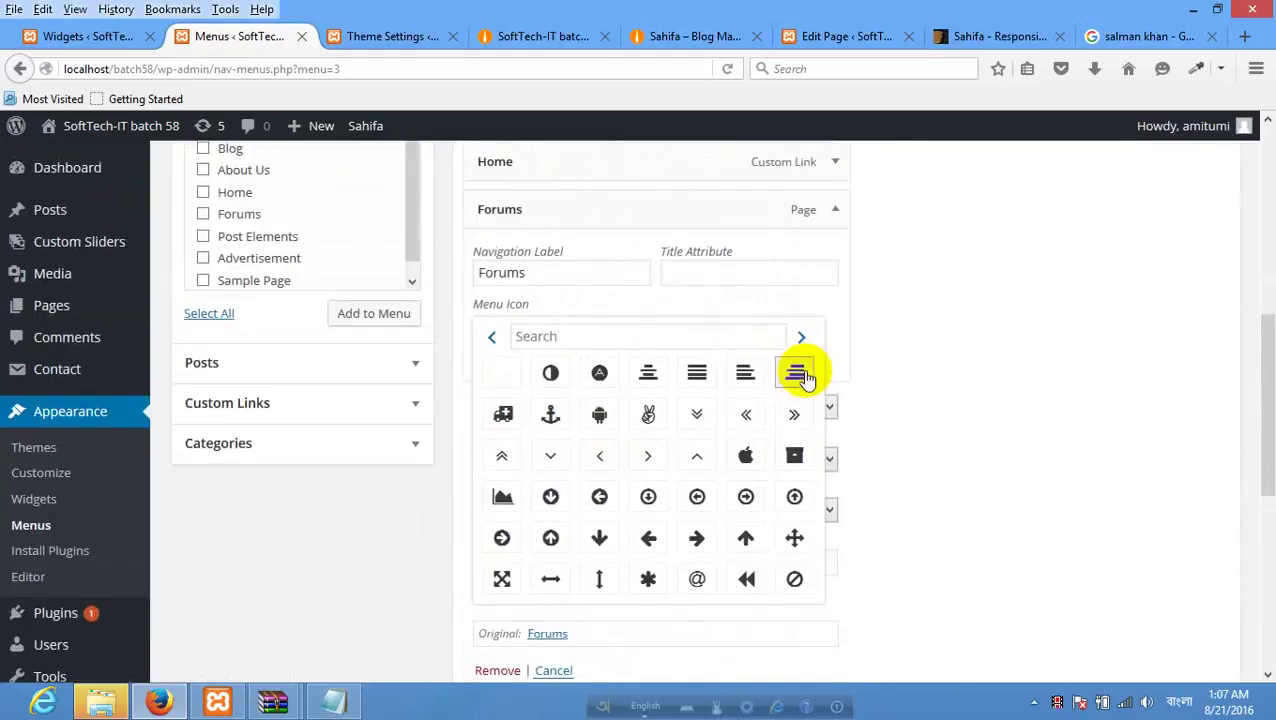
pyautogui.click(804, 343)
pyautogui.click(804, 343)
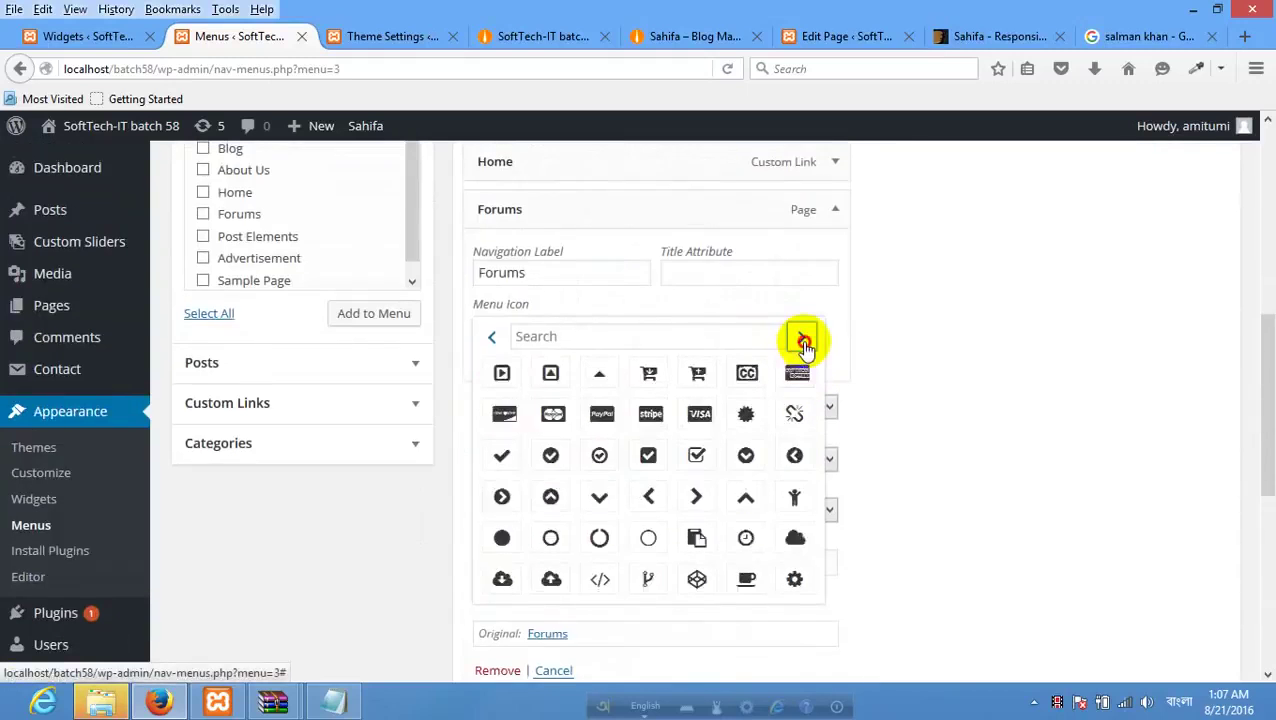
pyautogui.click(804, 343)
pyautogui.click(804, 343)
pyautogui.click(804, 343)
pyautogui.click(804, 343)
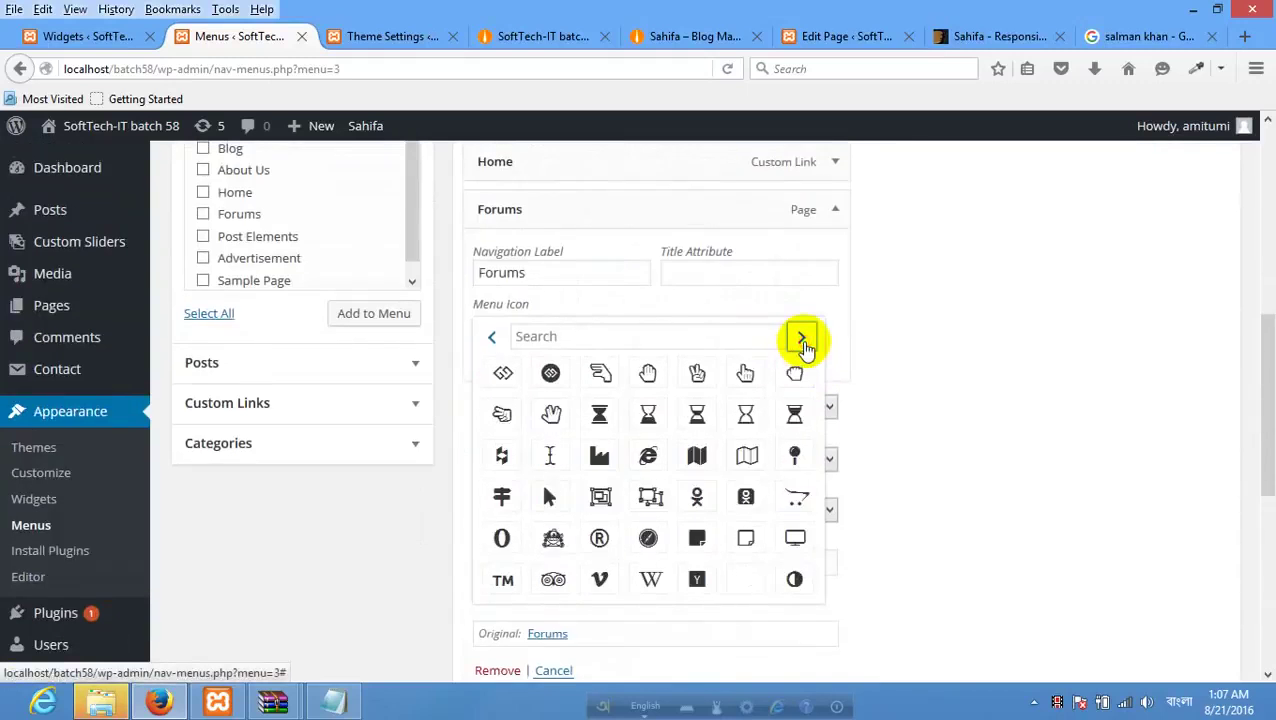
pyautogui.click(490, 338)
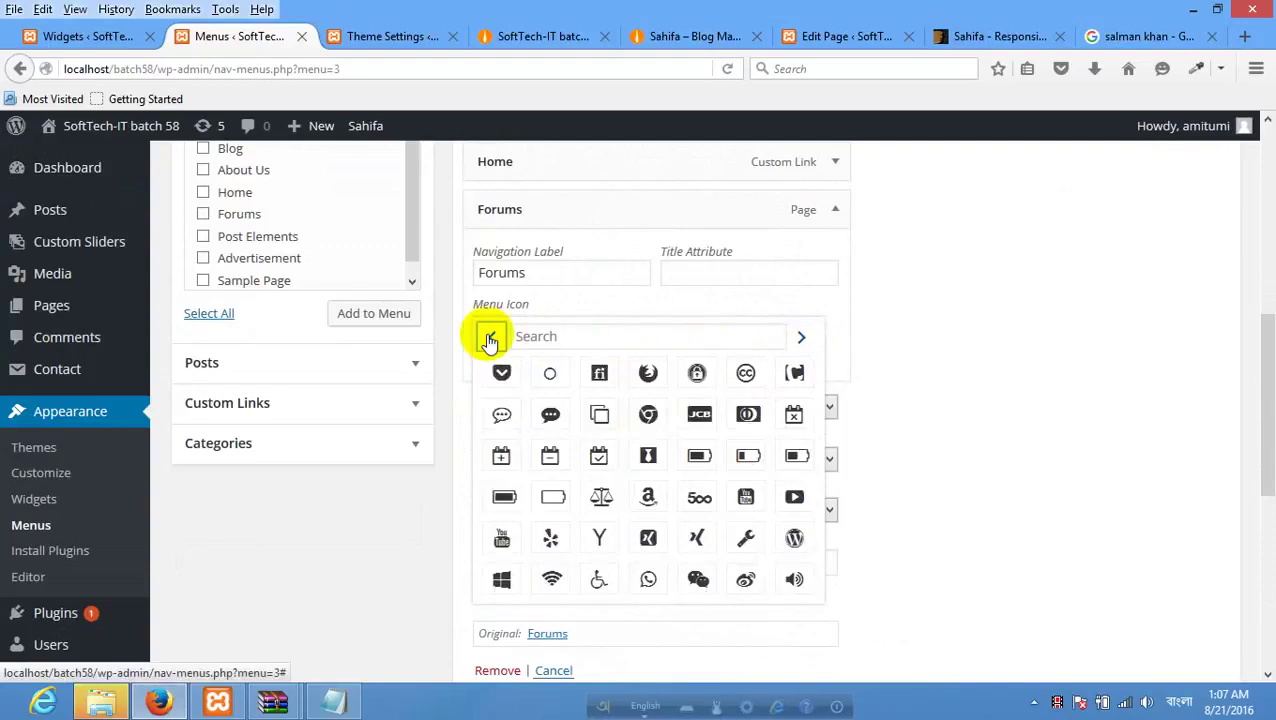
pyautogui.click(490, 338)
pyautogui.click(606, 503)
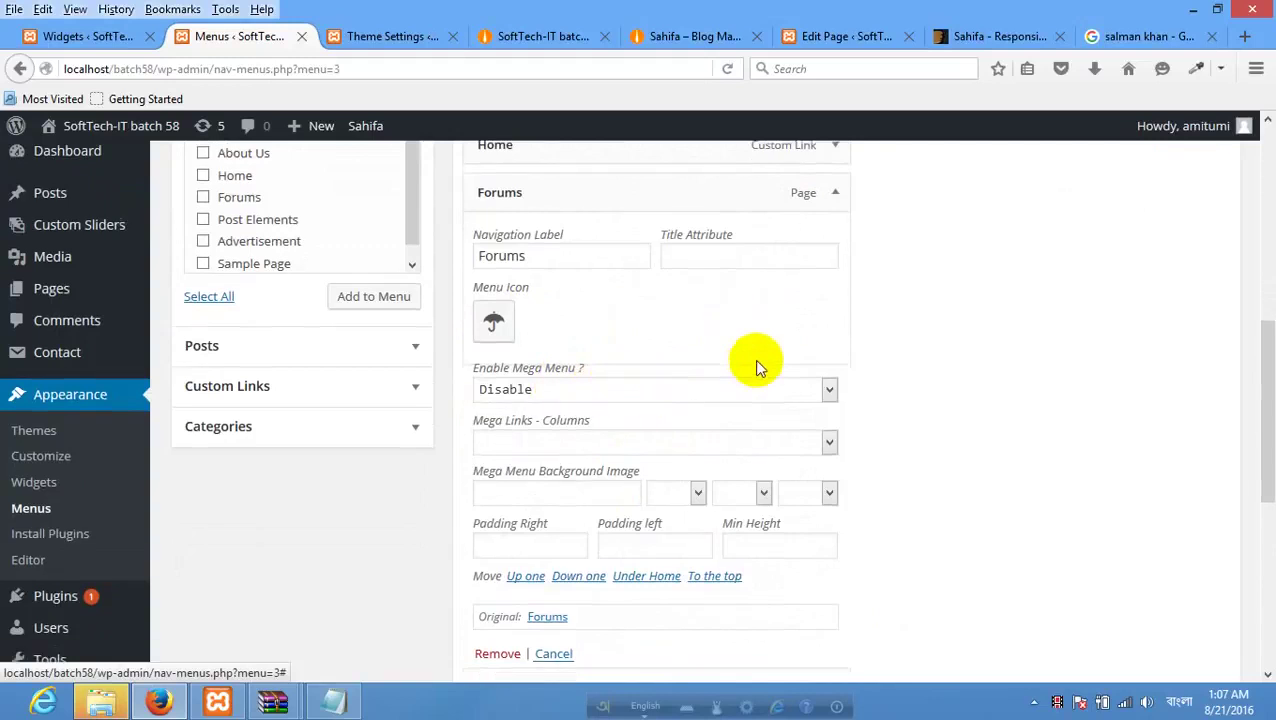
# Examine the Forums item's Enable Mega Menu choices and the mega menus on the Sahifa demo site.
pyautogui.scroll(-2, 754, 359)
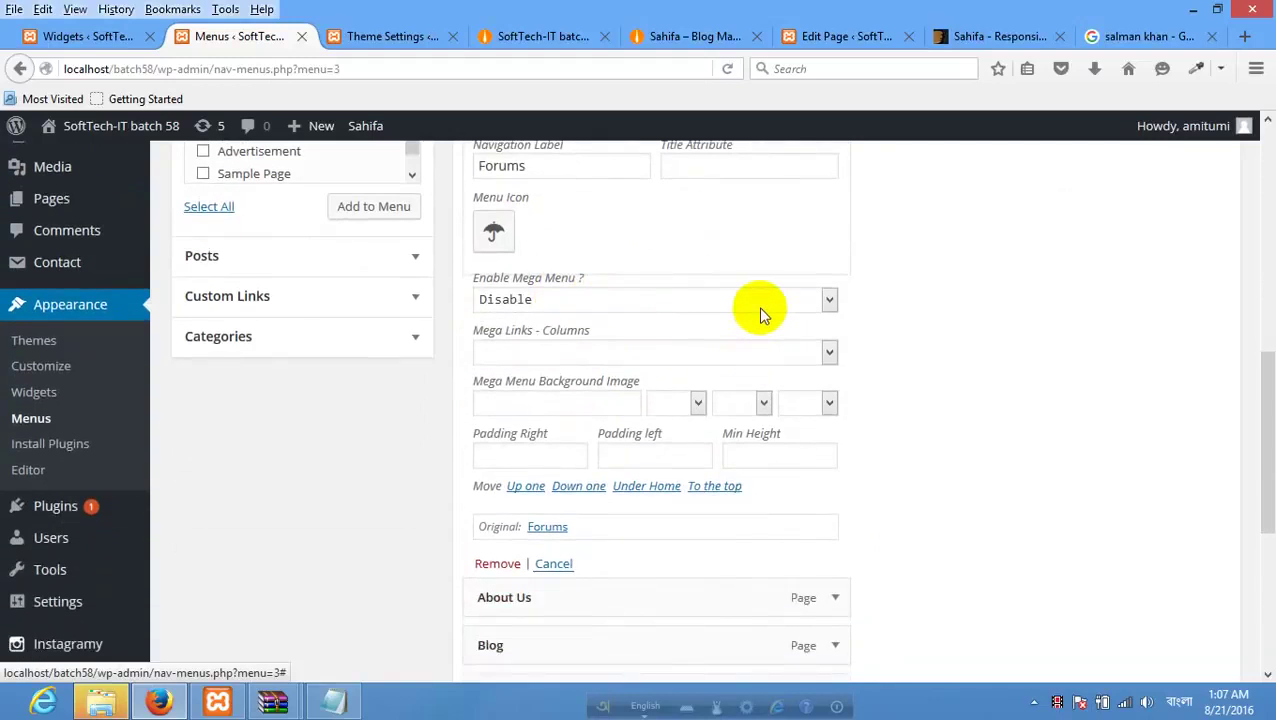
pyautogui.click(758, 306)
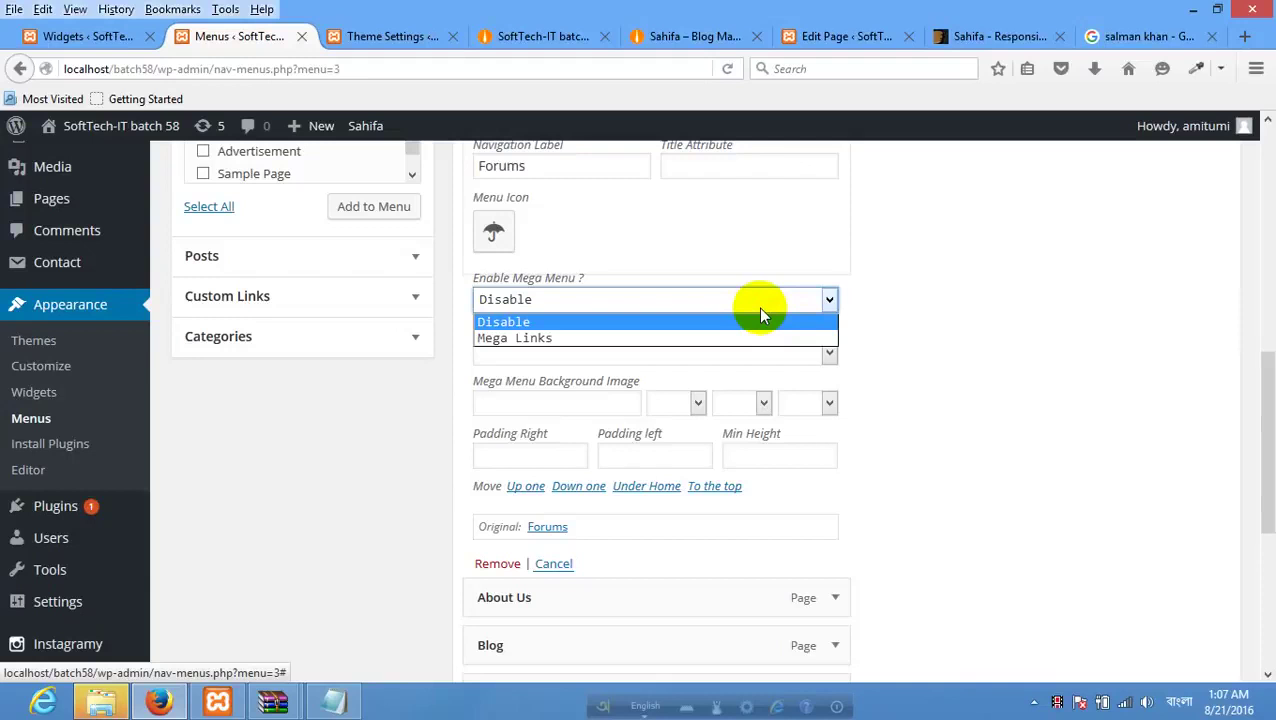
pyautogui.click(515, 37)
pyautogui.click(675, 36)
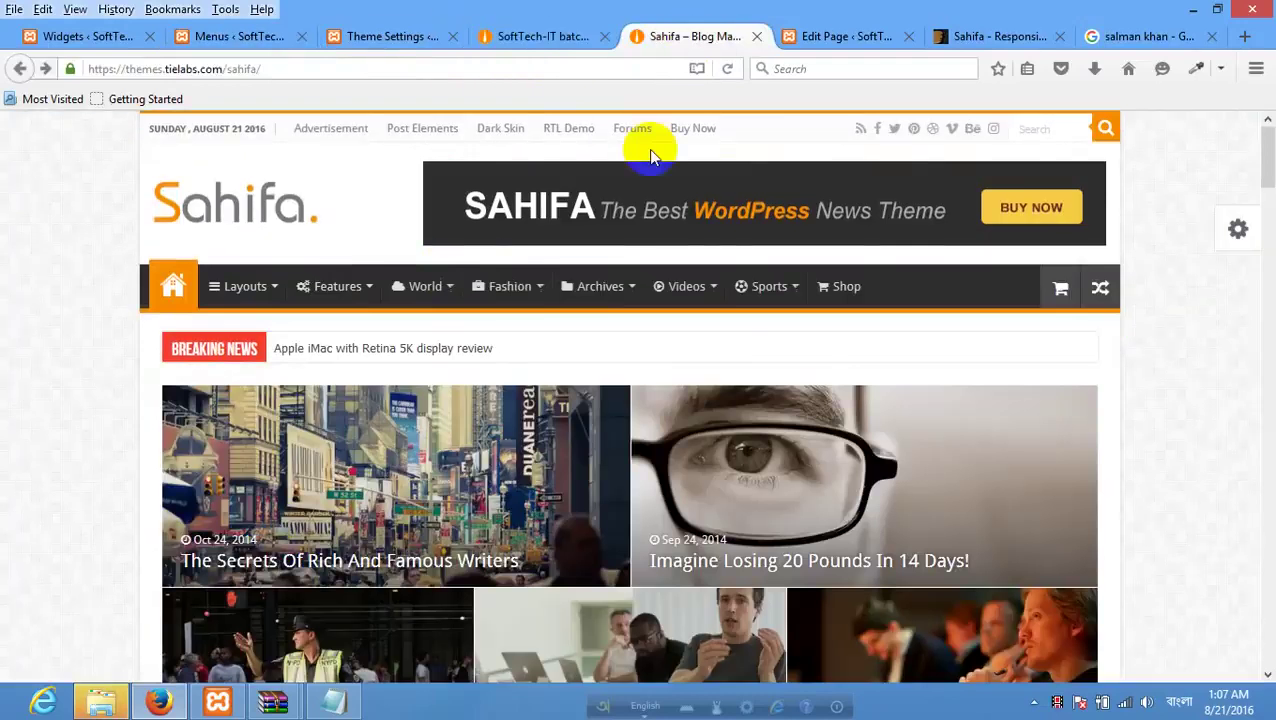
pyautogui.moveTo(325, 297)
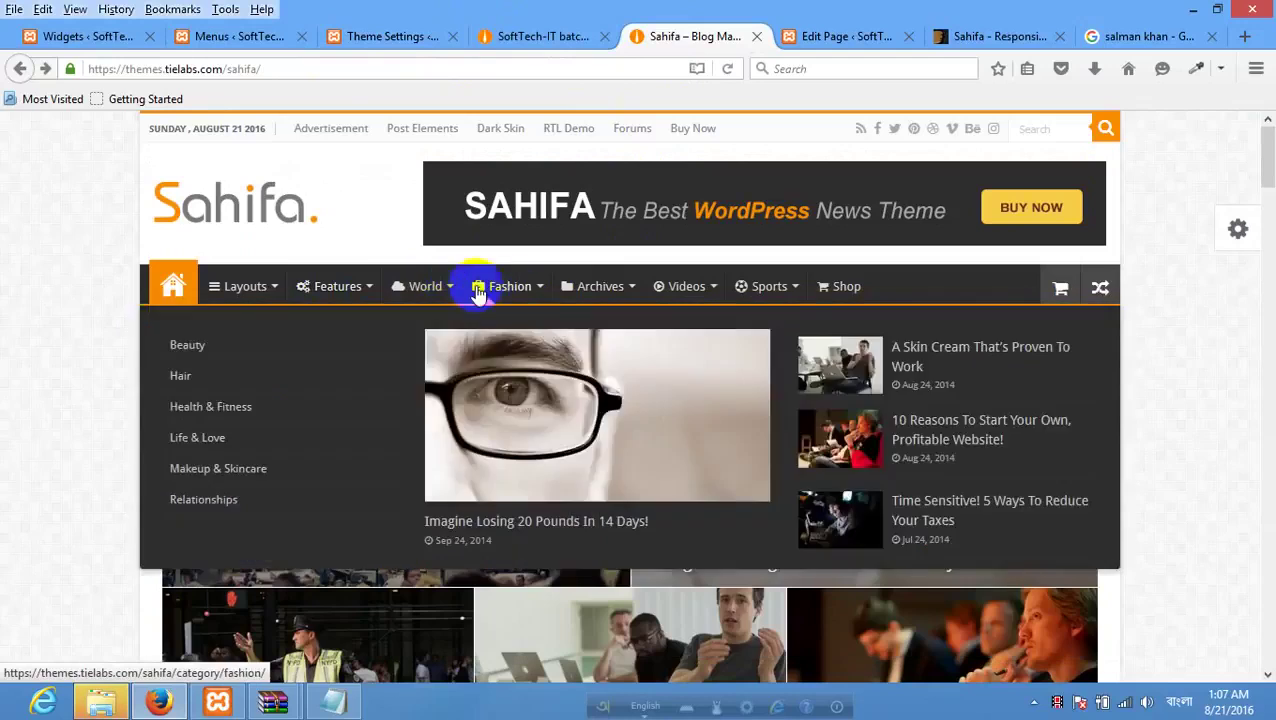
pyautogui.click(245, 36)
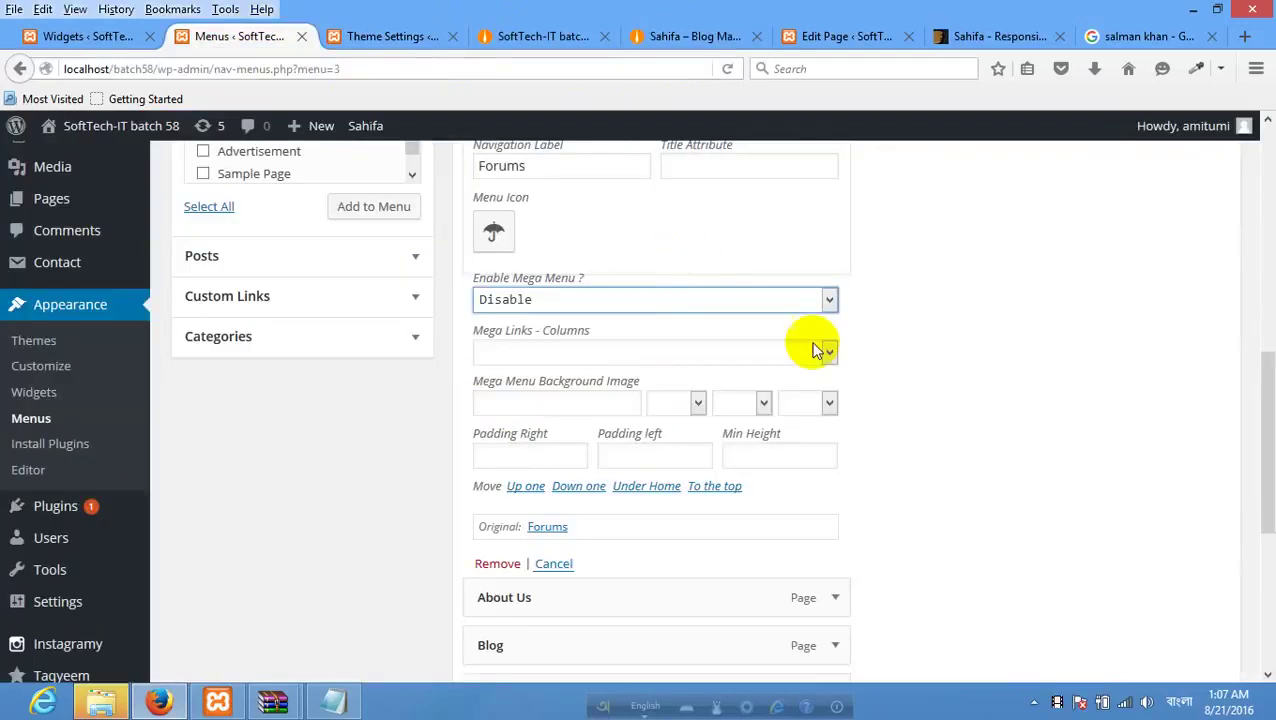
# Examine the Forums item's mega links column choices, background image field and title attribute field.
pyautogui.click(662, 355)
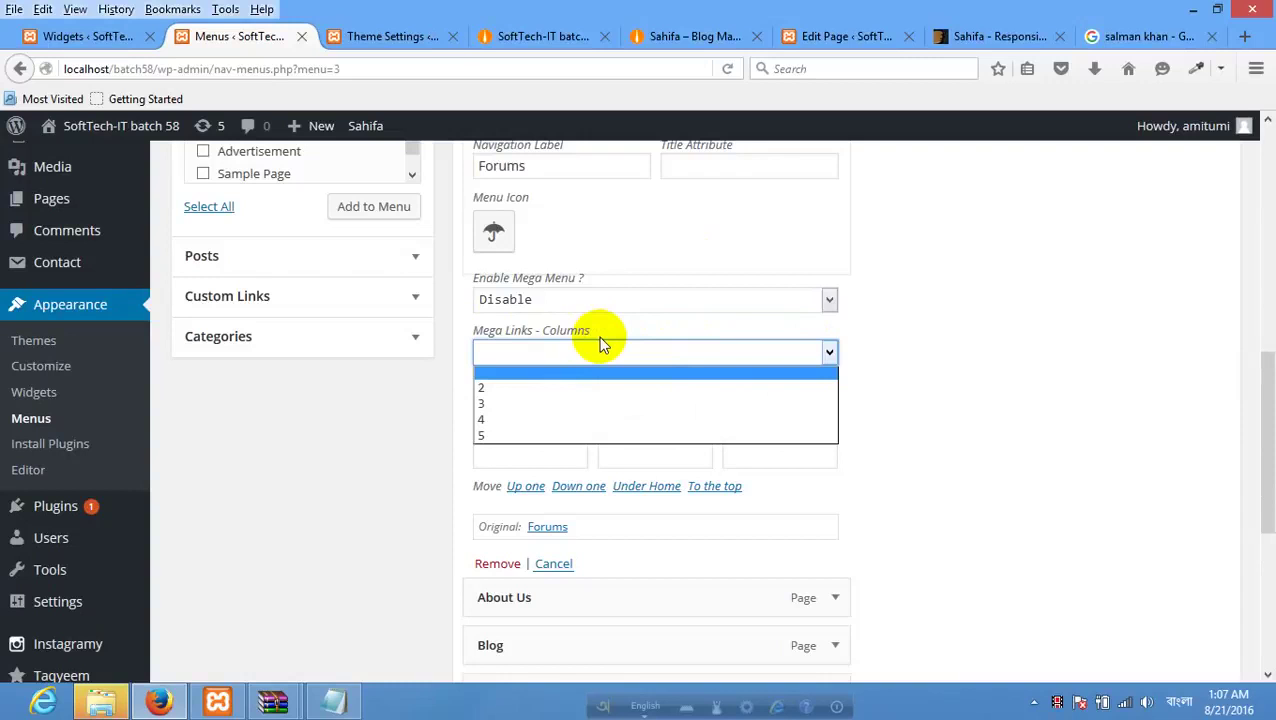
pyautogui.click(916, 291)
pyautogui.click(598, 401)
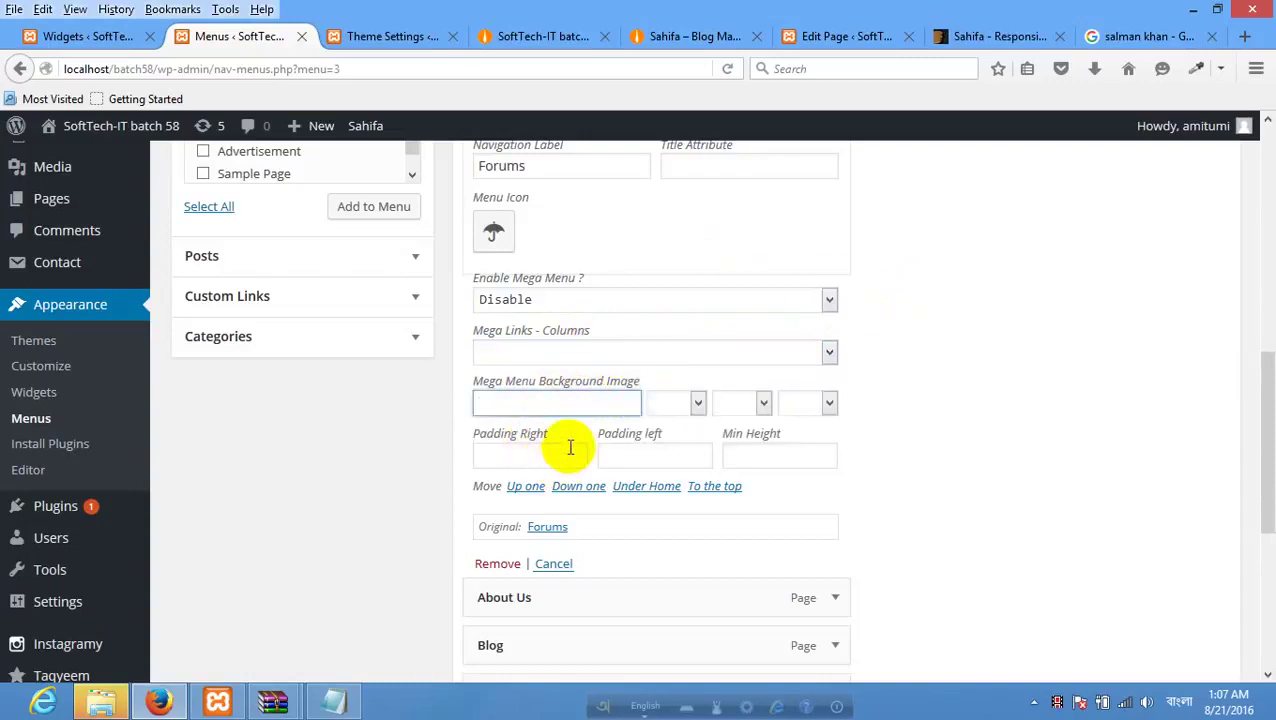
pyautogui.scroll(2, 560, 455)
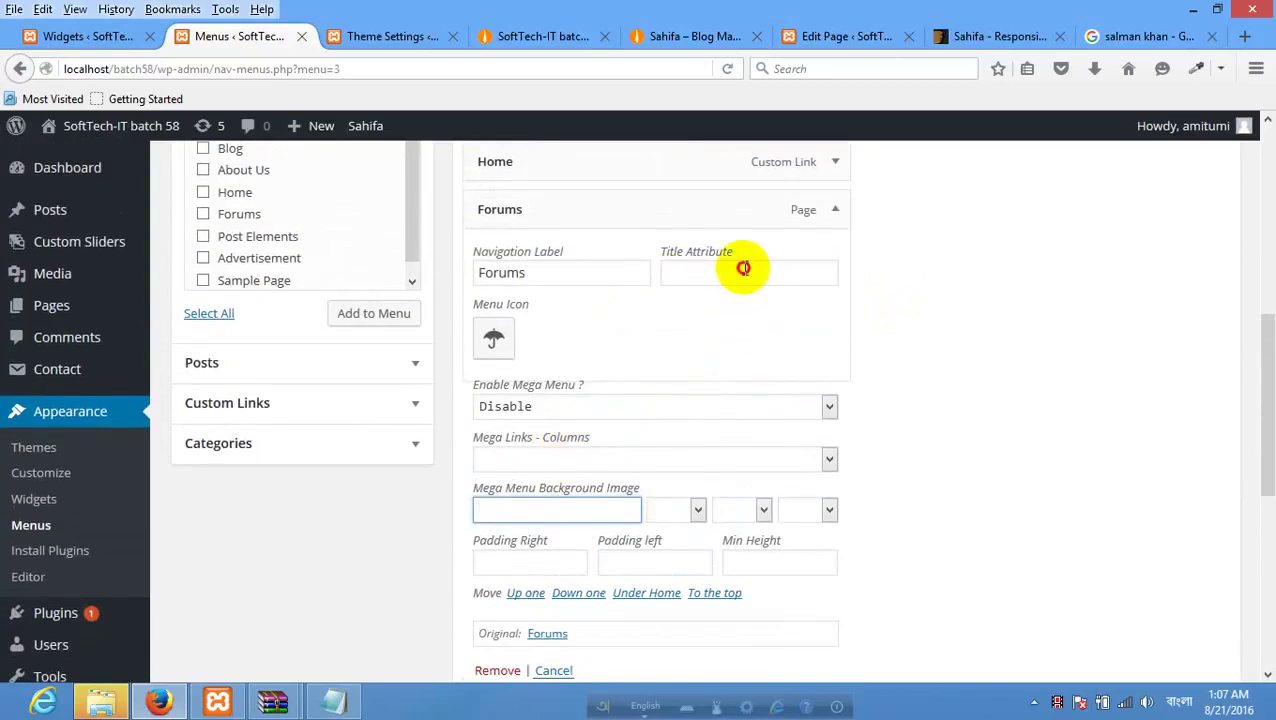
pyautogui.click(743, 268)
pyautogui.scroll(2, 882, 286)
pyautogui.scroll(-4, 800, 359)
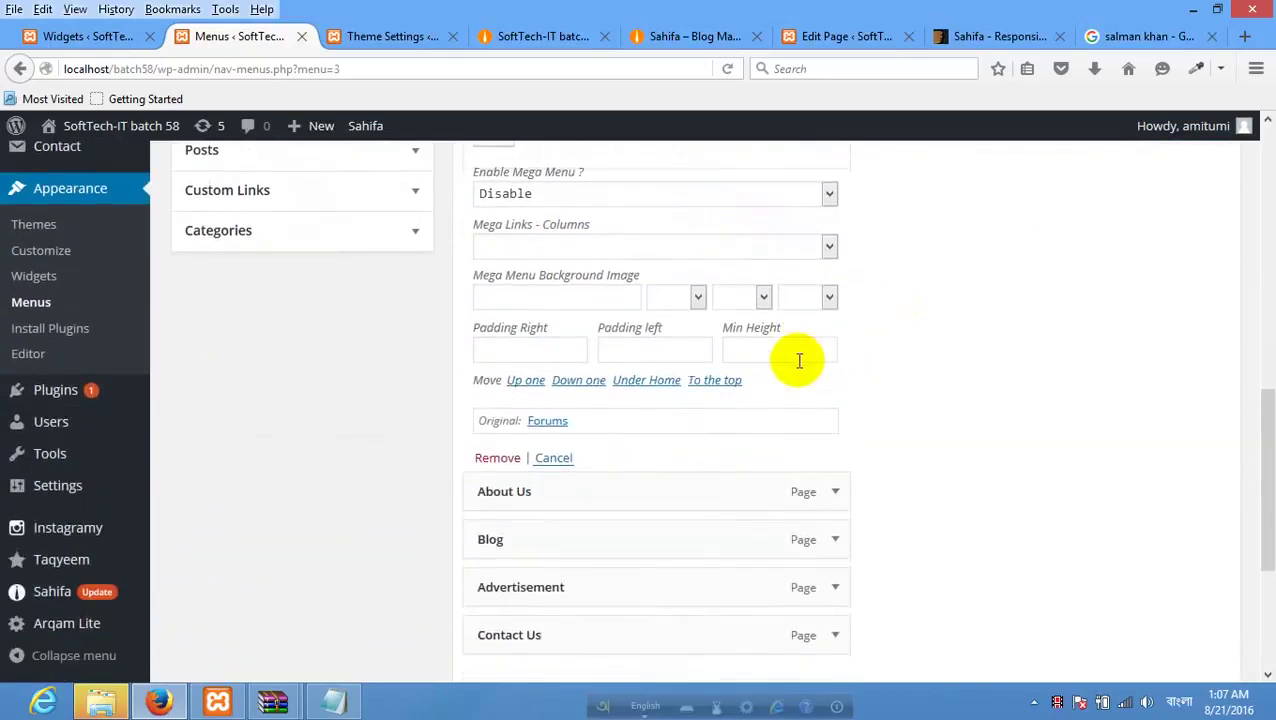
# Set the About Us item's menu icon to the outlined paper plane from the icon picker.
pyautogui.click(833, 490)
pyautogui.scroll(-4, 566, 481)
pyautogui.click(501, 410)
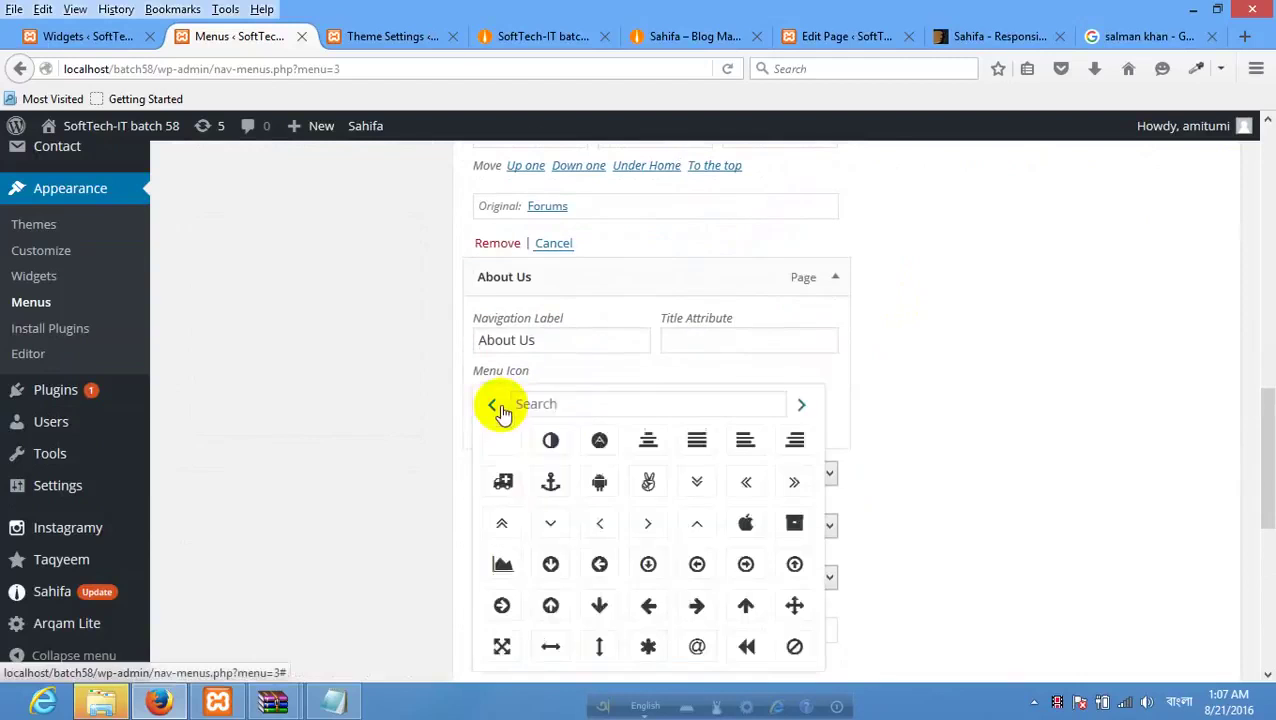
pyautogui.scroll(-4, 498, 413)
pyautogui.scroll(2, 780, 300)
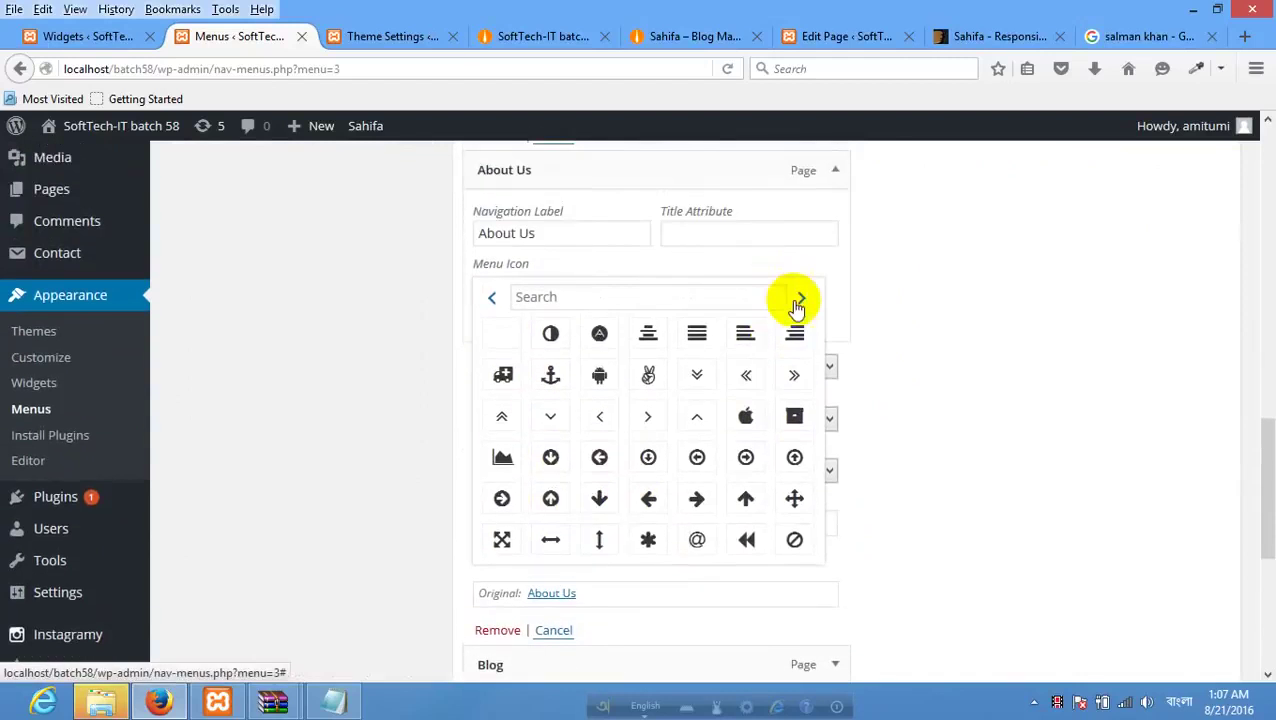
pyautogui.click(804, 300)
pyautogui.click(804, 300)
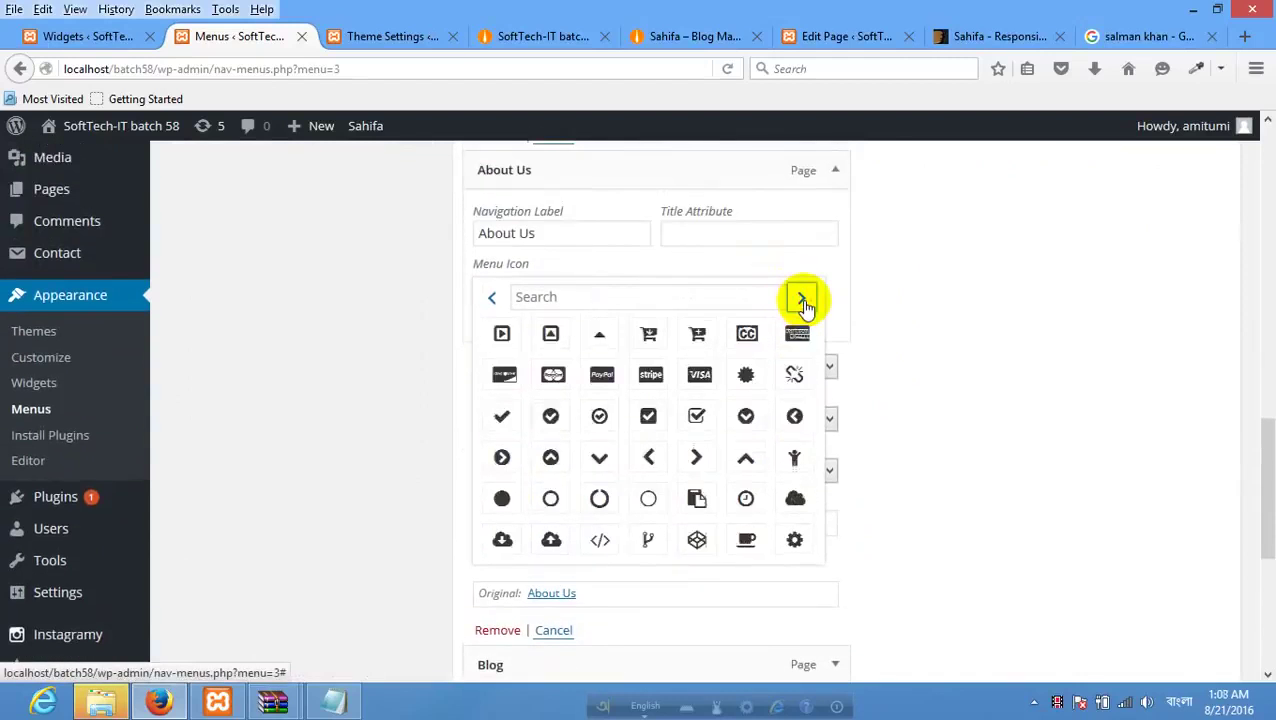
pyautogui.click(804, 300)
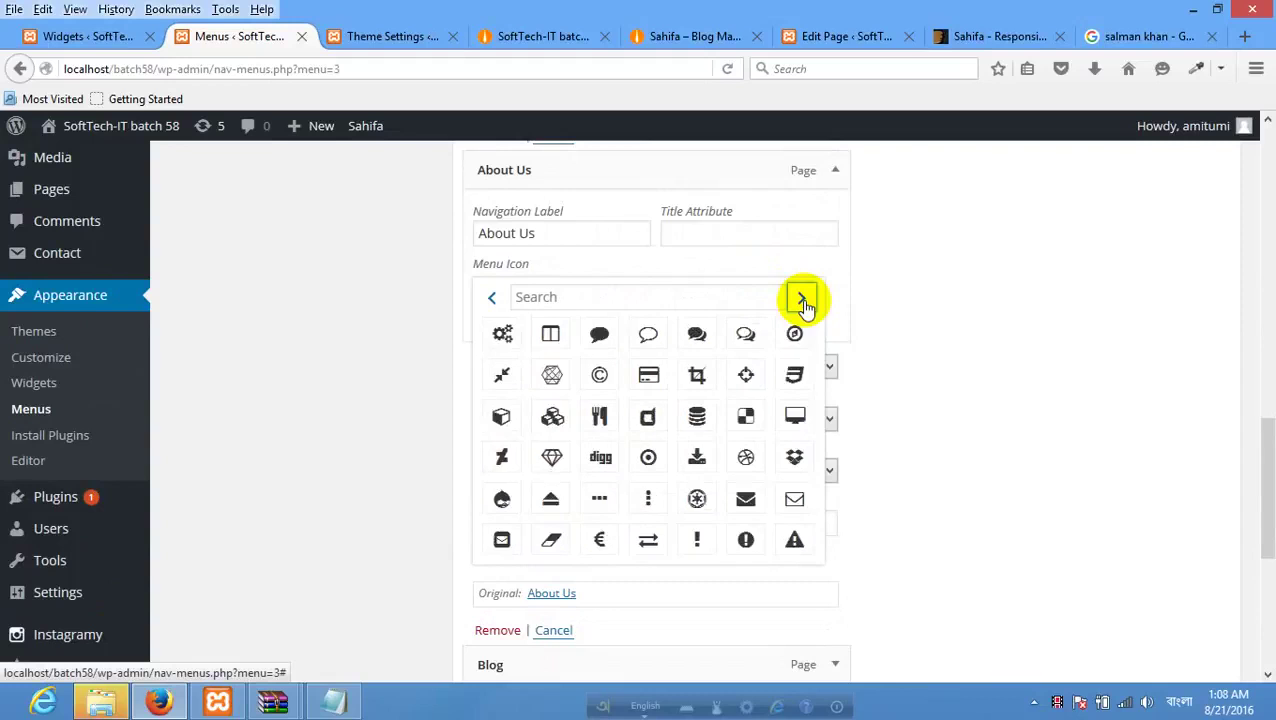
pyautogui.click(804, 300)
pyautogui.click(804, 300)
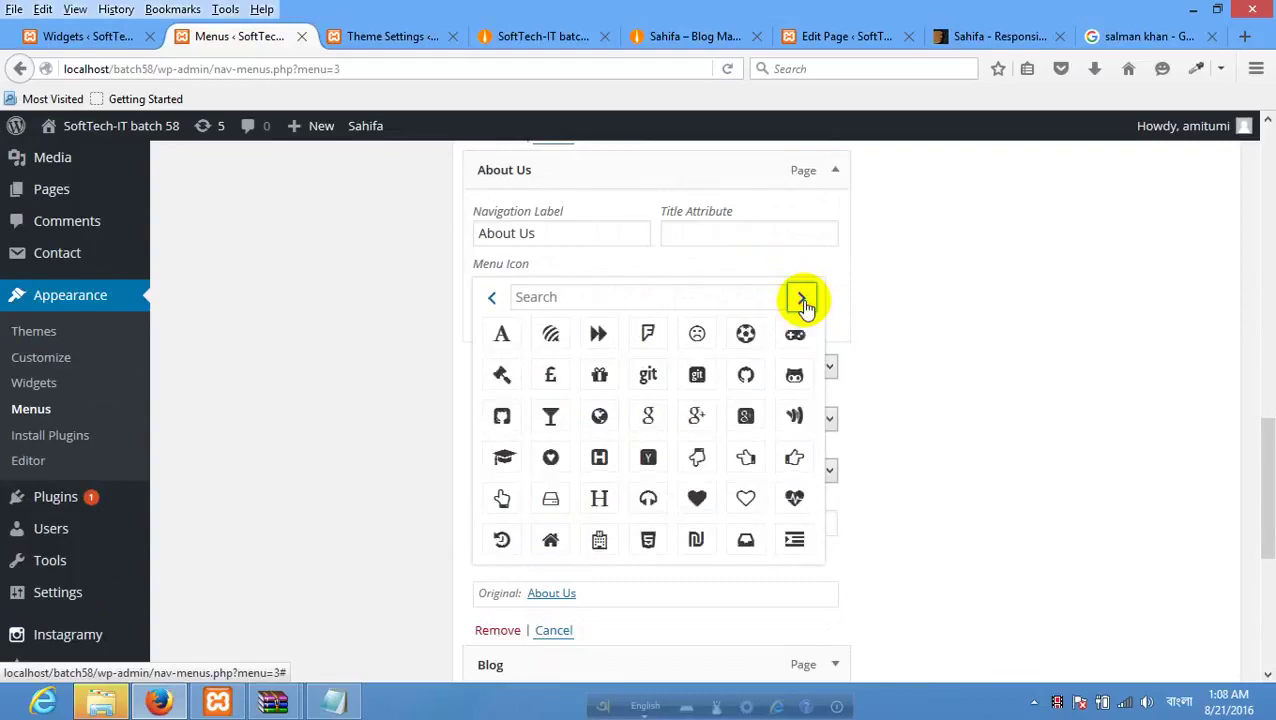
pyautogui.click(804, 300)
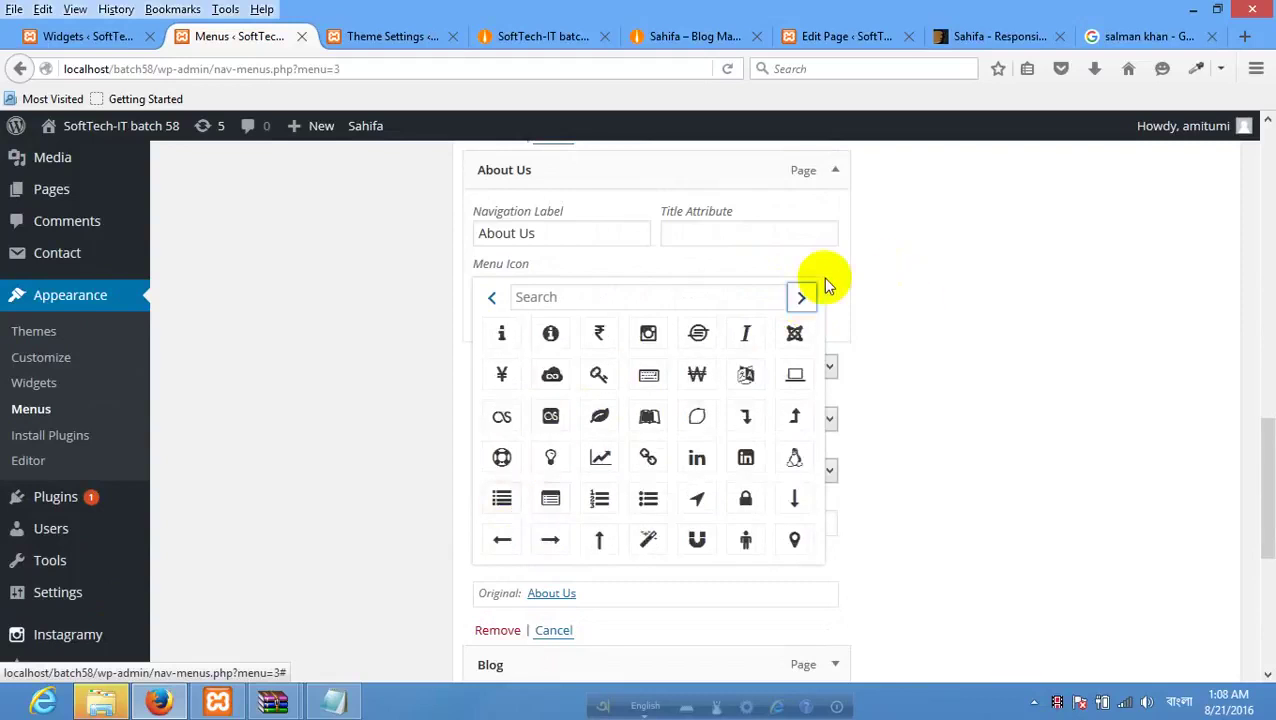
pyautogui.click(801, 300)
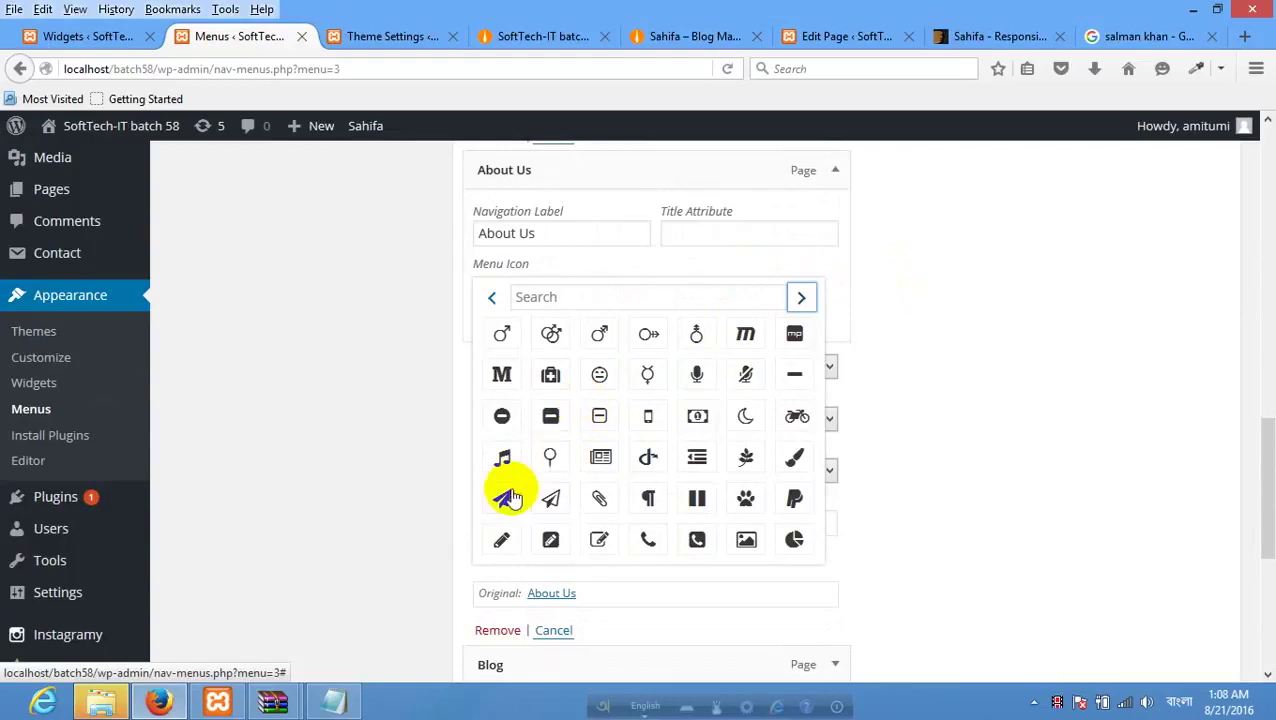
pyautogui.click(547, 508)
pyautogui.scroll(-5, 565, 416)
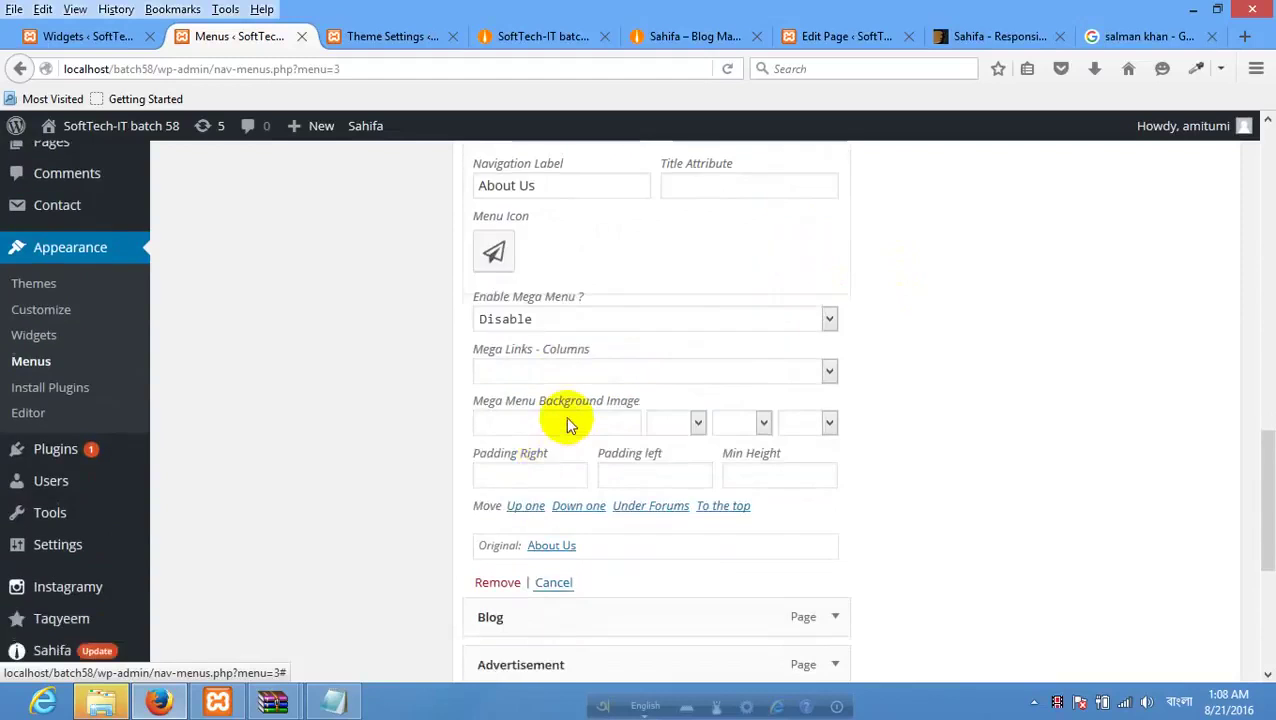
# Expand the Blog item in the menu structure and set its menu icon to the Apple logo.
pyautogui.click(835, 349)
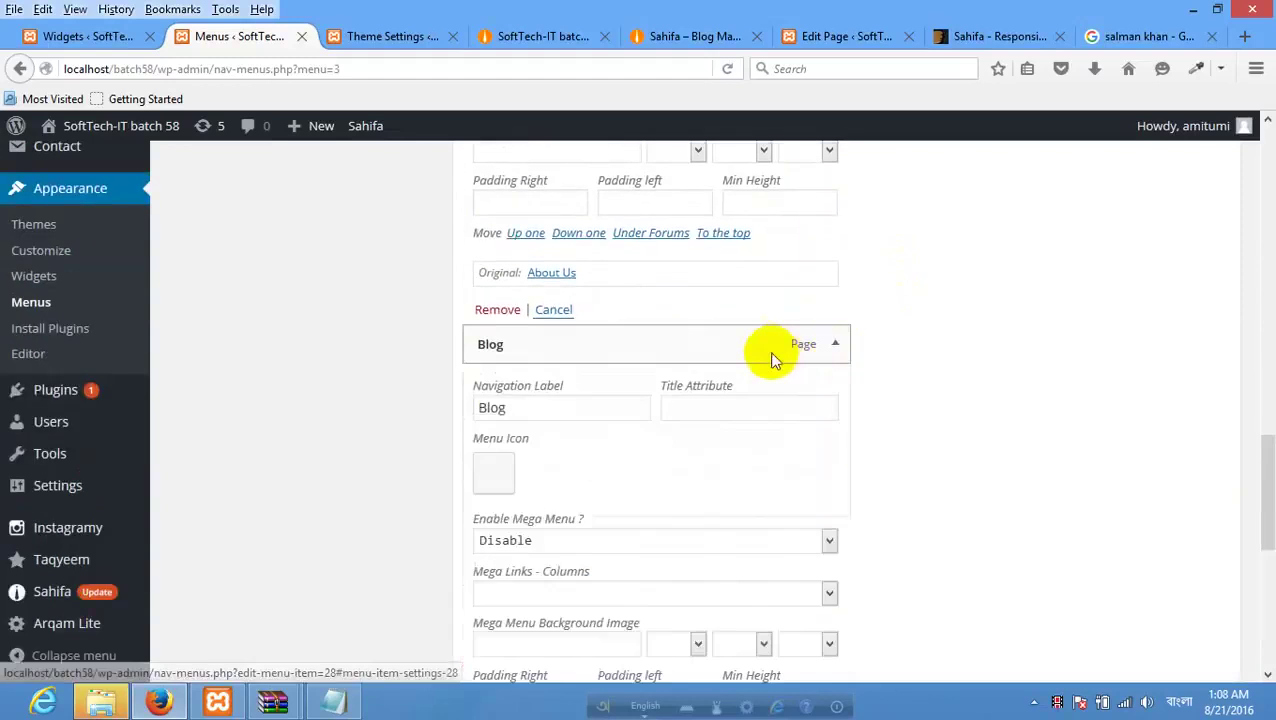
pyautogui.scroll(-4, 555, 307)
pyautogui.click(508, 278)
pyautogui.scroll(-3, 726, 291)
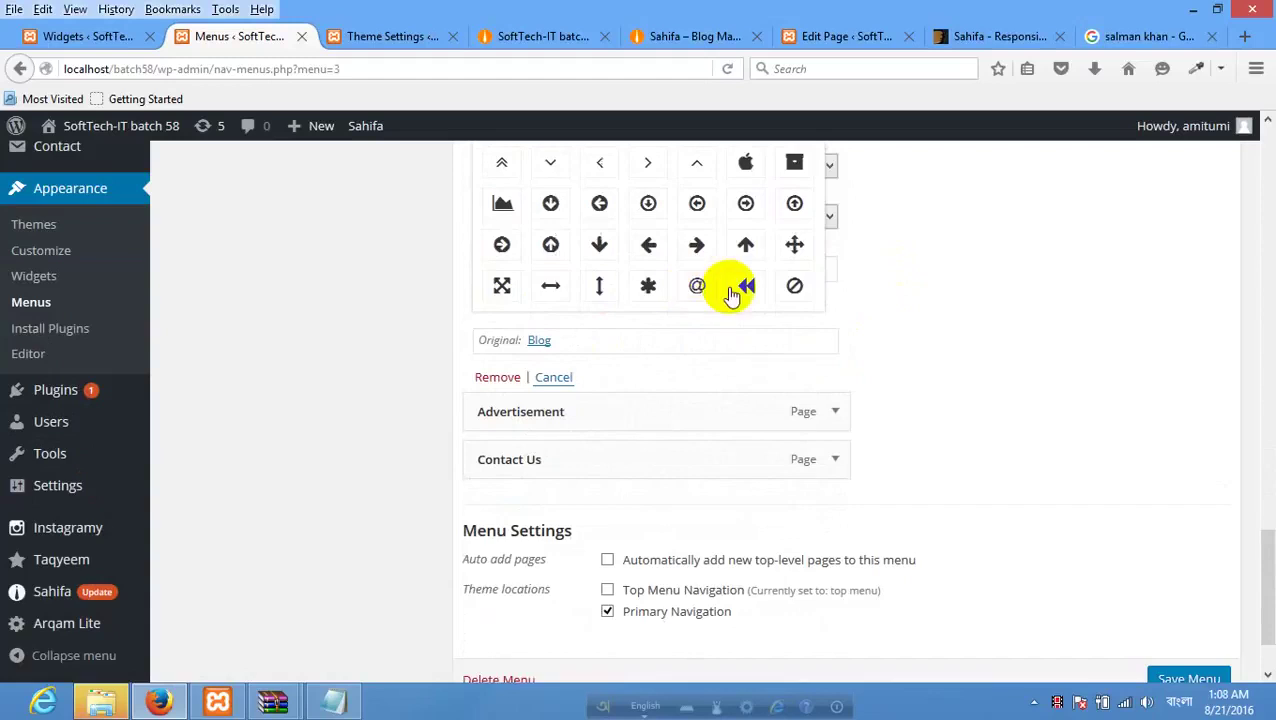
pyautogui.scroll(4, 755, 364)
pyautogui.click(748, 482)
pyautogui.scroll(-5, 641, 377)
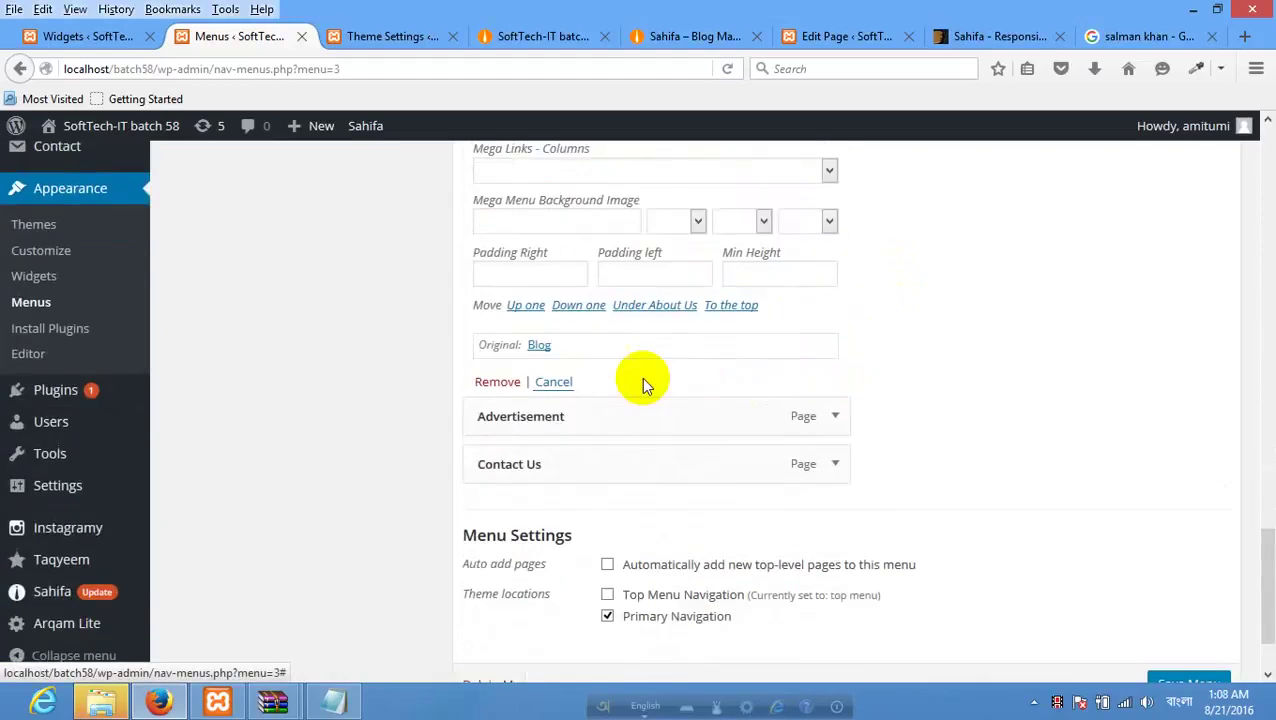
# Expand the Advertisement item and set its menu icon to the four outward diagonal arrows.
pyautogui.click(840, 318)
pyautogui.scroll(-3, 615, 290)
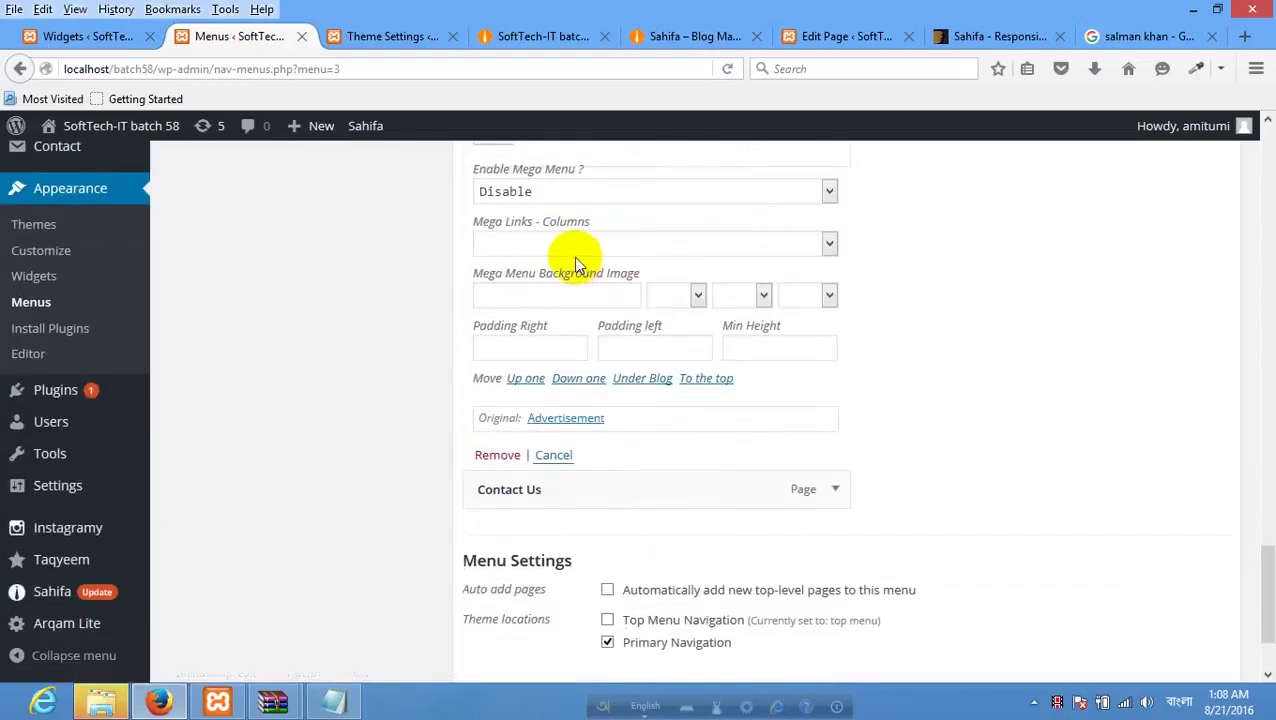
pyautogui.scroll(3, 550, 320)
pyautogui.click(497, 452)
pyautogui.scroll(-3, 649, 356)
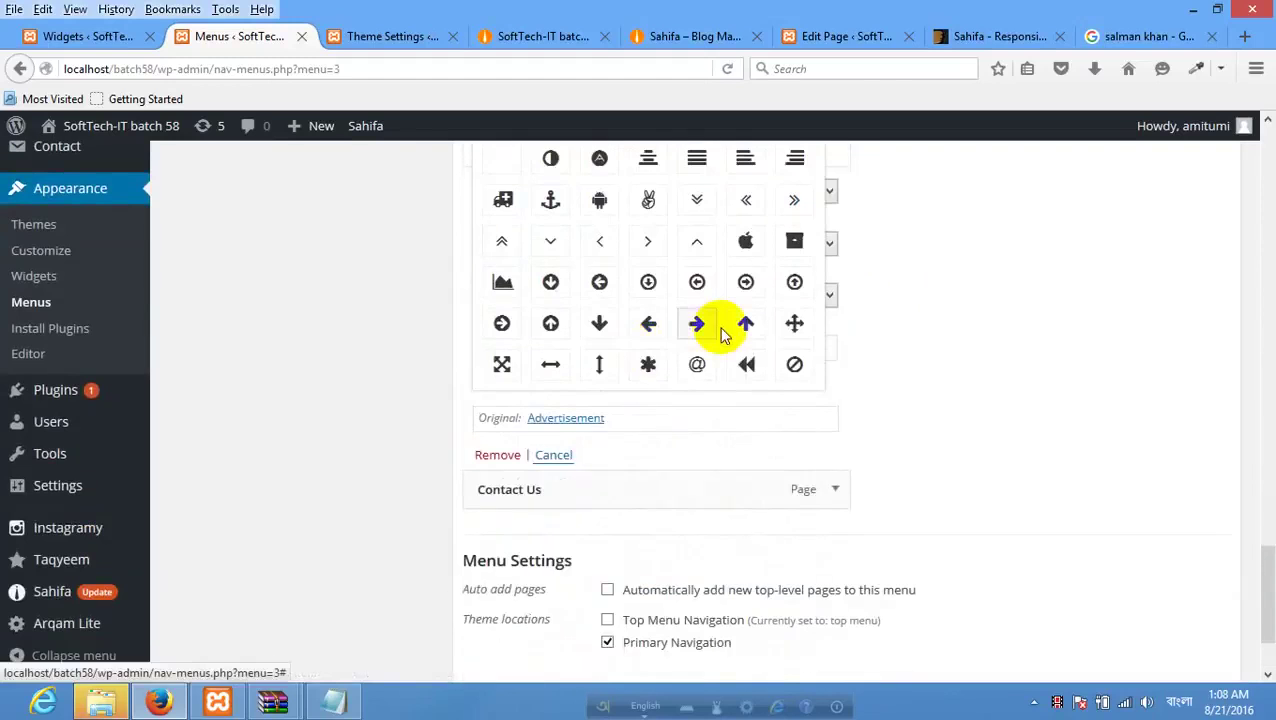
pyautogui.scroll(2, 650, 350)
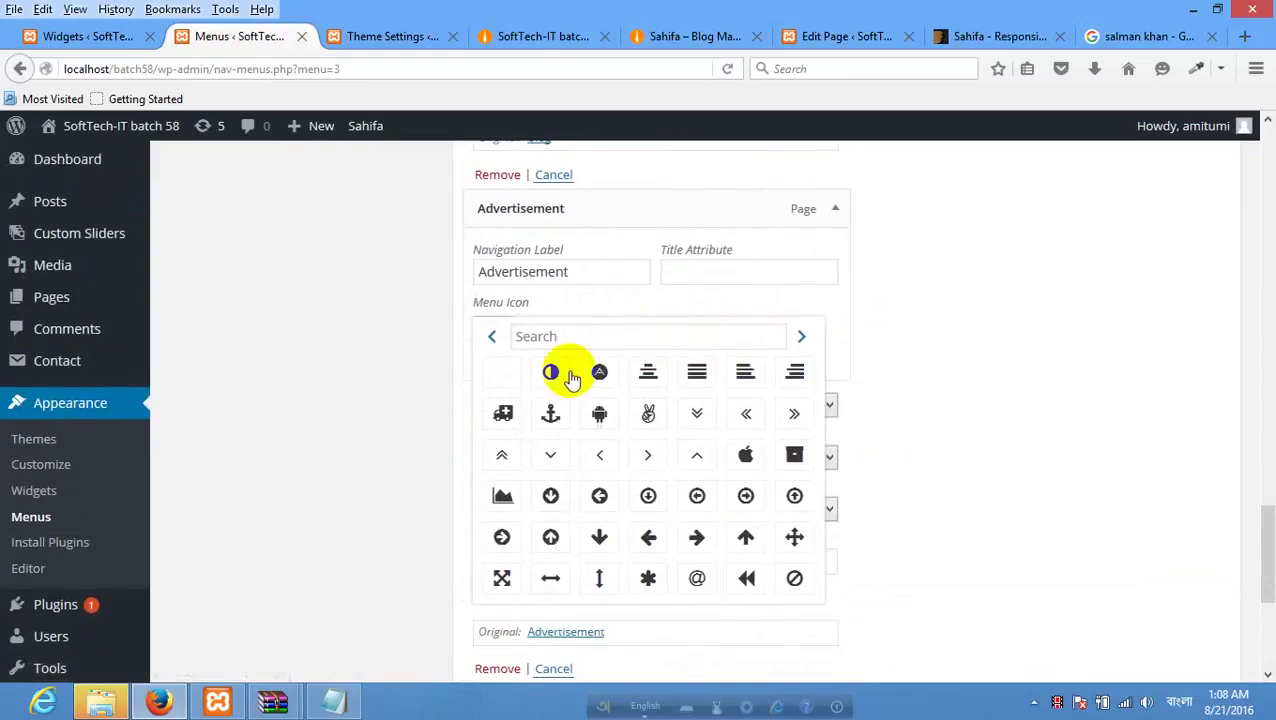
pyautogui.click(503, 577)
pyautogui.scroll(-3, 645, 391)
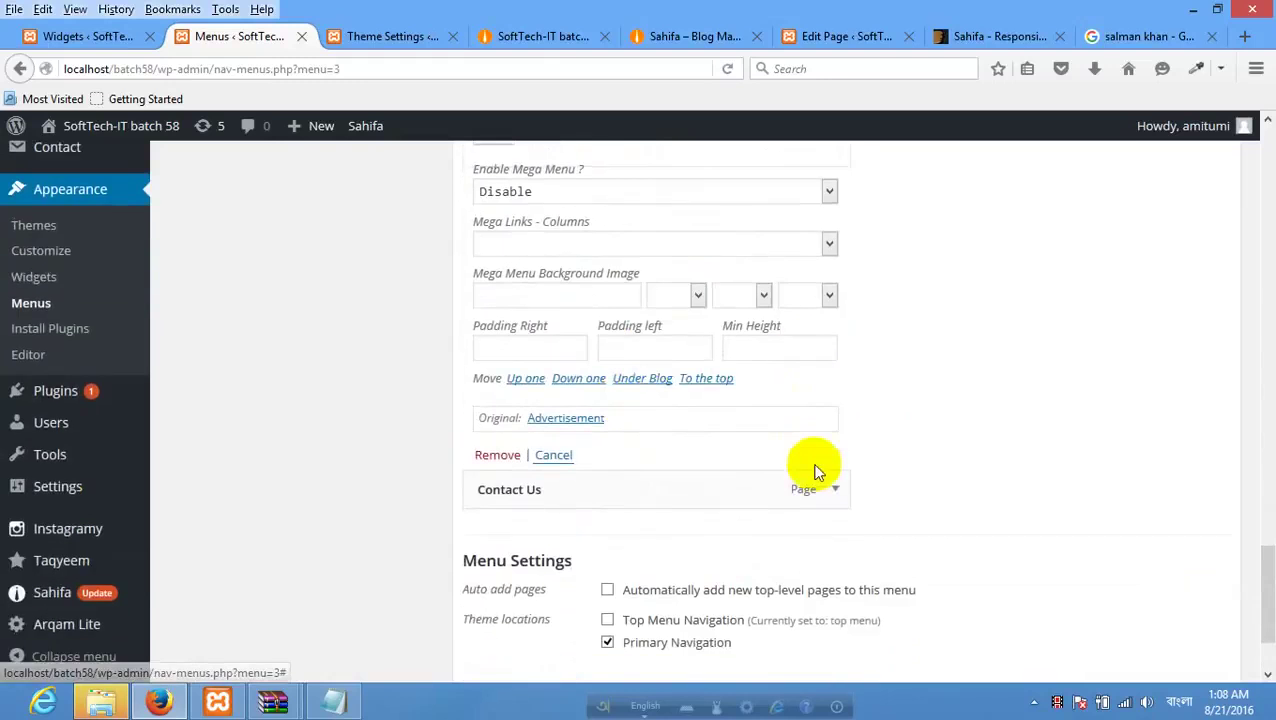
# Set the Contact Us item's menu icon to the Android robot and save the main menu.
pyautogui.click(832, 496)
pyautogui.scroll(-3, 537, 418)
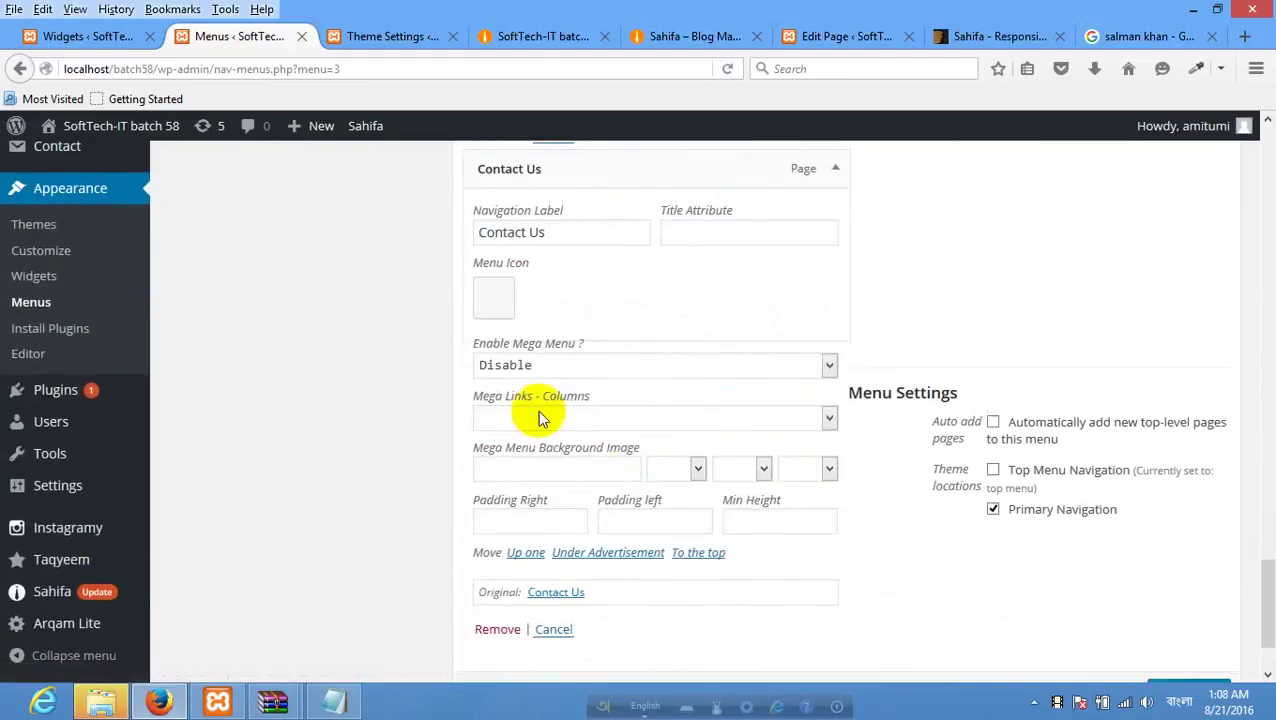
pyautogui.click(503, 297)
pyautogui.scroll(-2, 749, 407)
pyautogui.scroll(2, 757, 413)
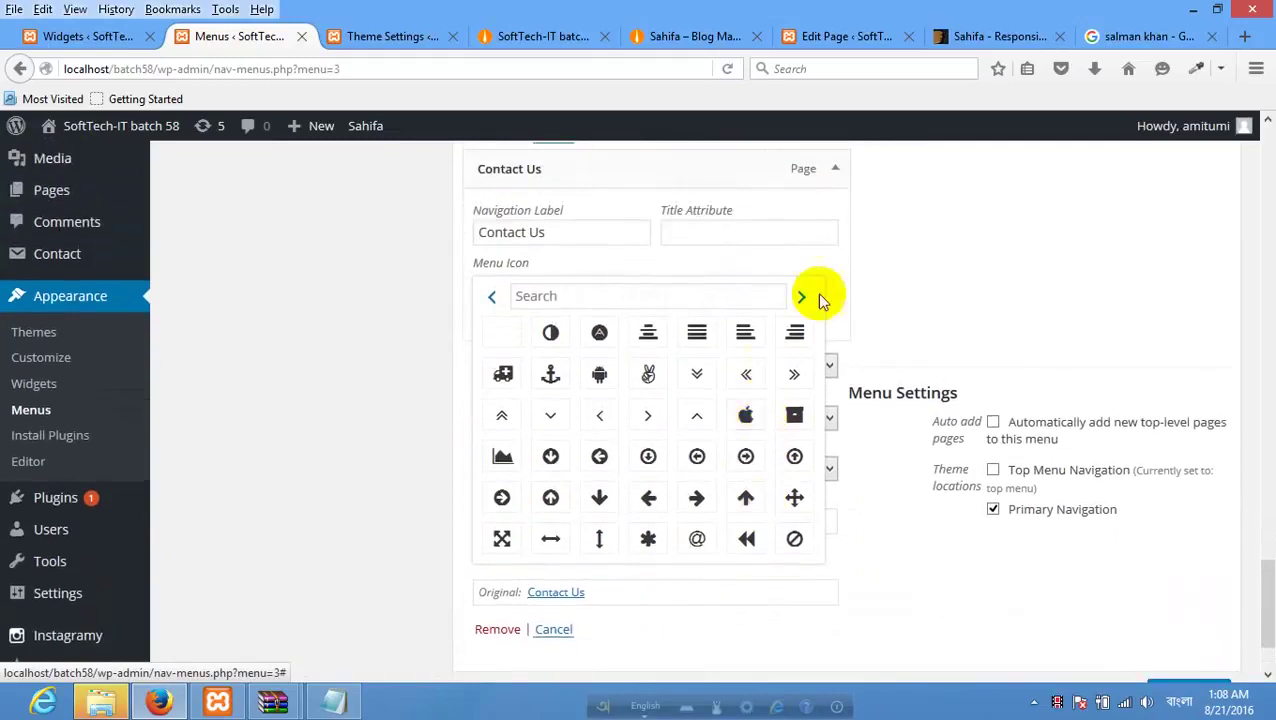
pyautogui.click(801, 298)
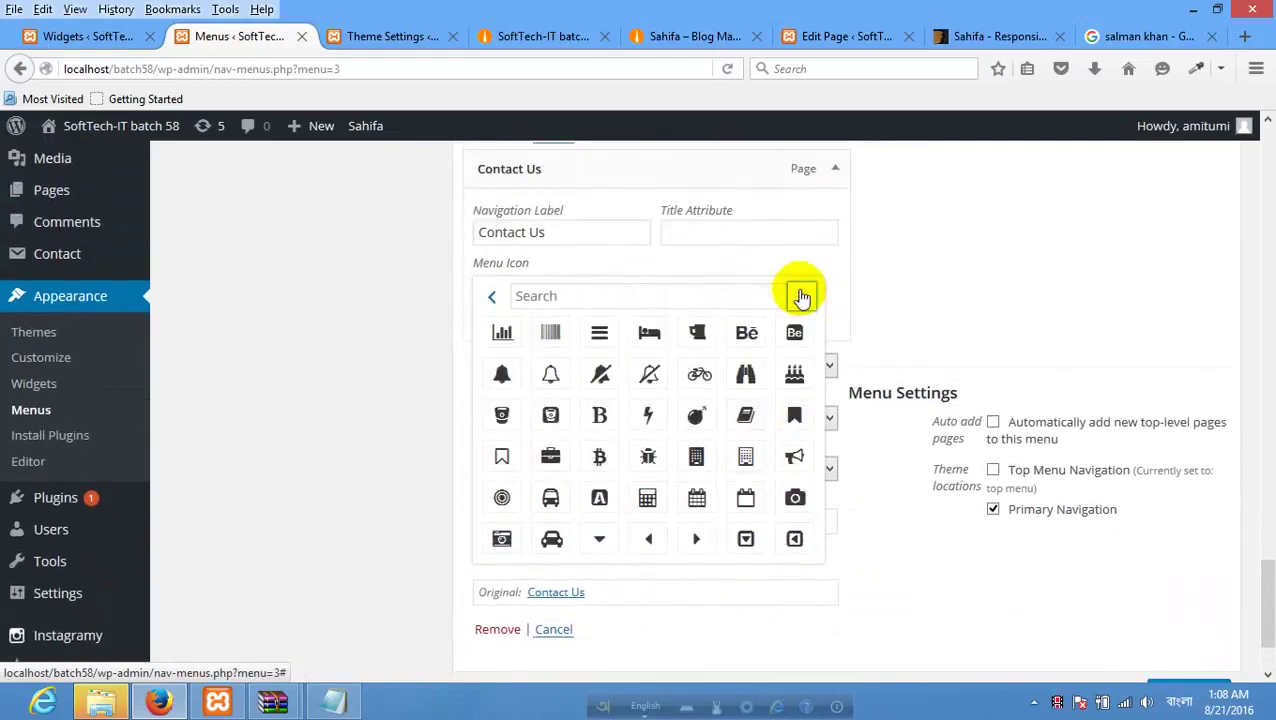
pyautogui.click(801, 297)
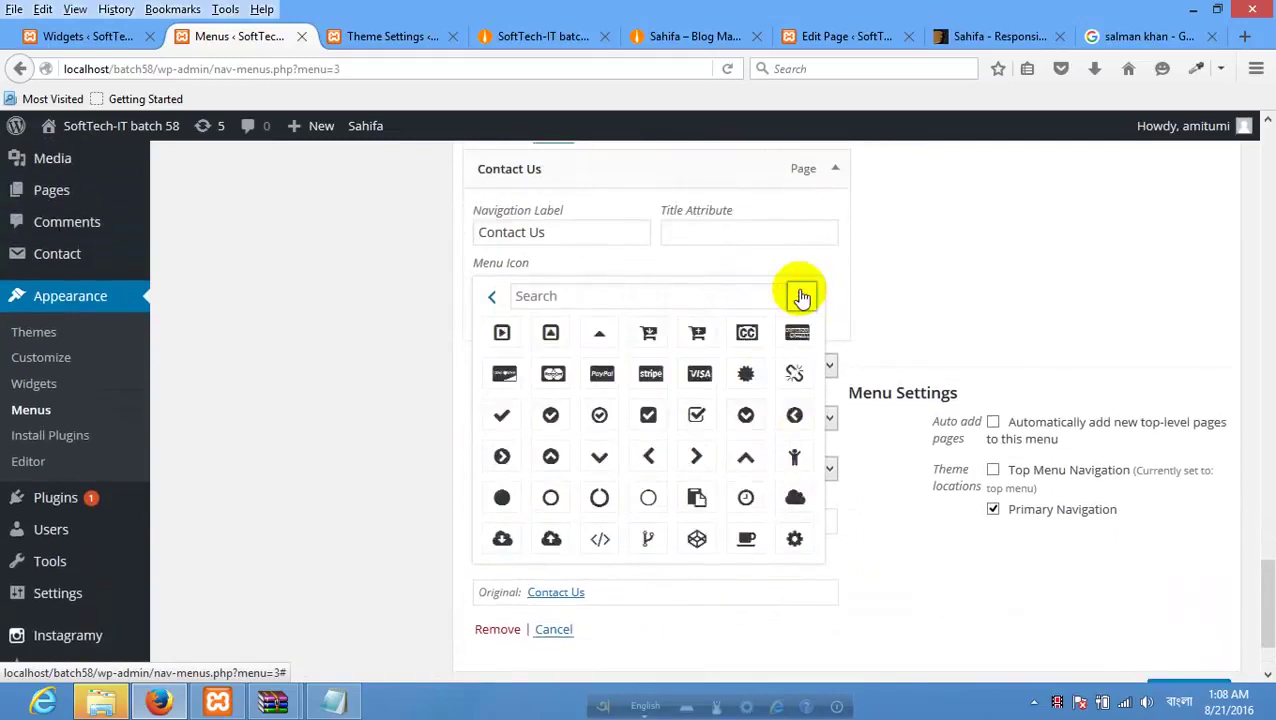
pyautogui.click(484, 306)
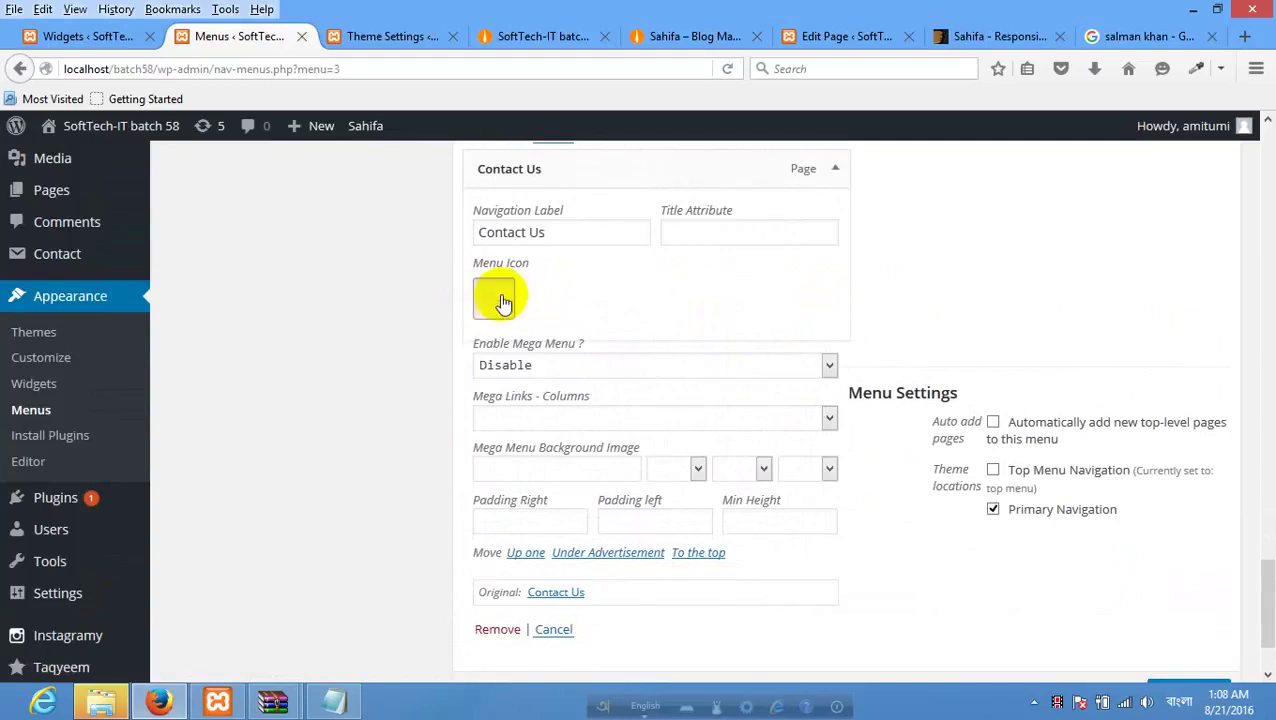
pyautogui.click(502, 303)
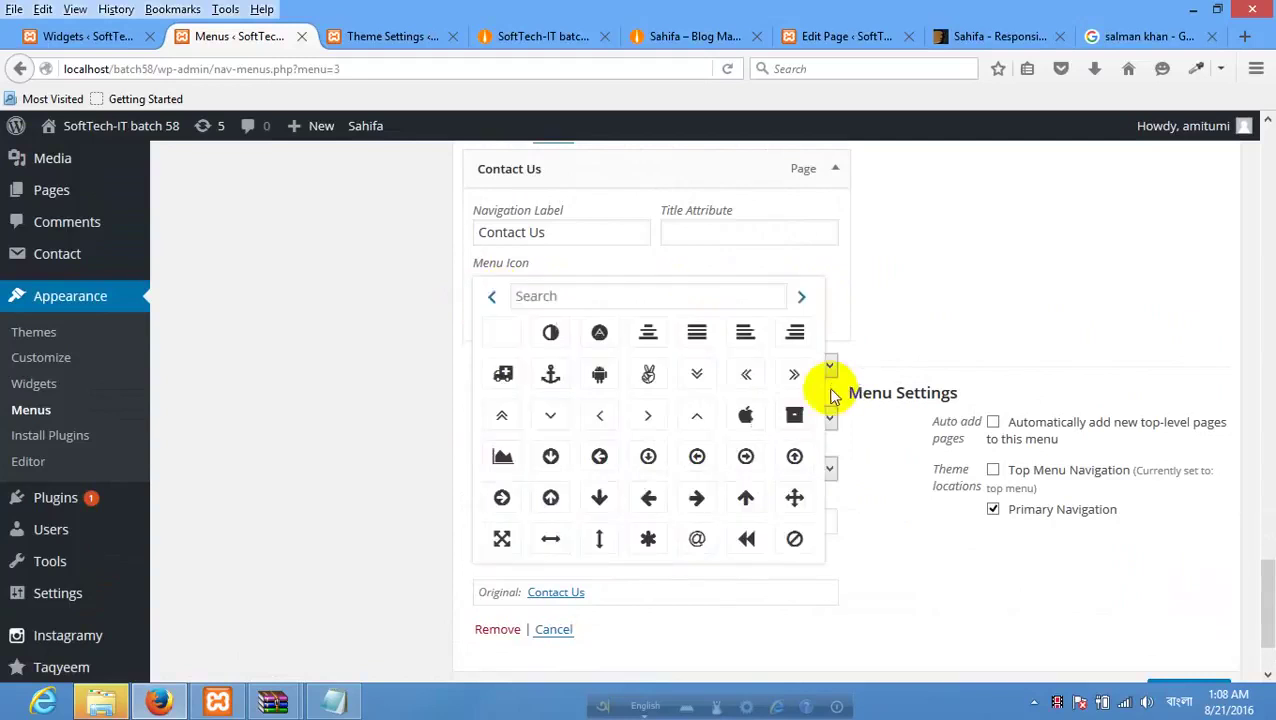
pyautogui.click(601, 372)
pyautogui.scroll(-2, 764, 360)
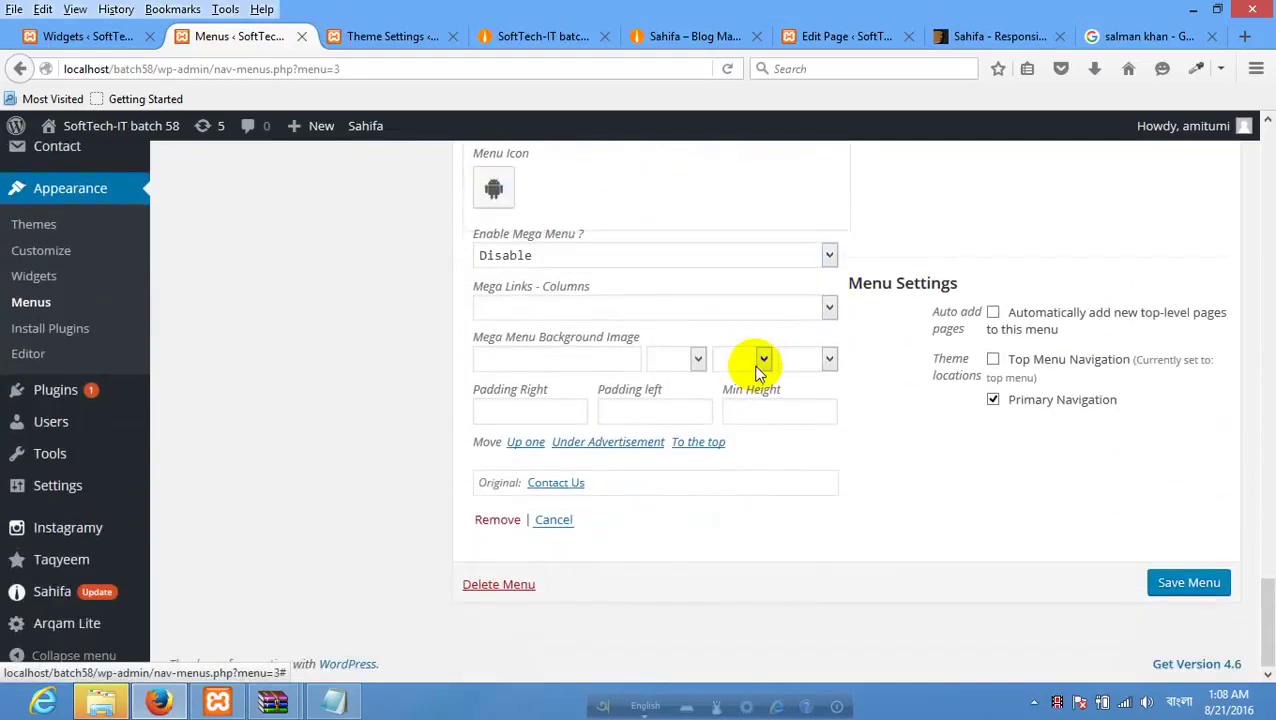
pyautogui.click(1197, 588)
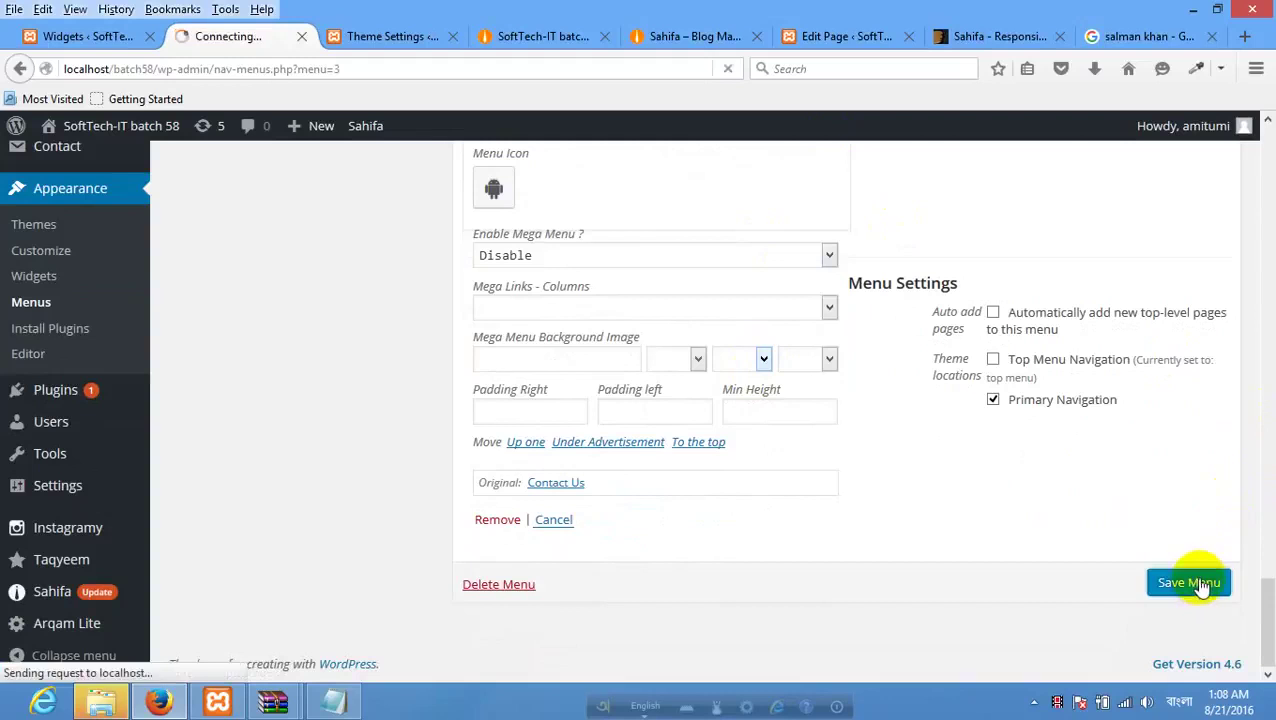
# Reload the local site's home page and check the icons in its main navigation.
pyautogui.click(515, 36)
pyautogui.rightClick(272, 294)
pyautogui.click(432, 288)
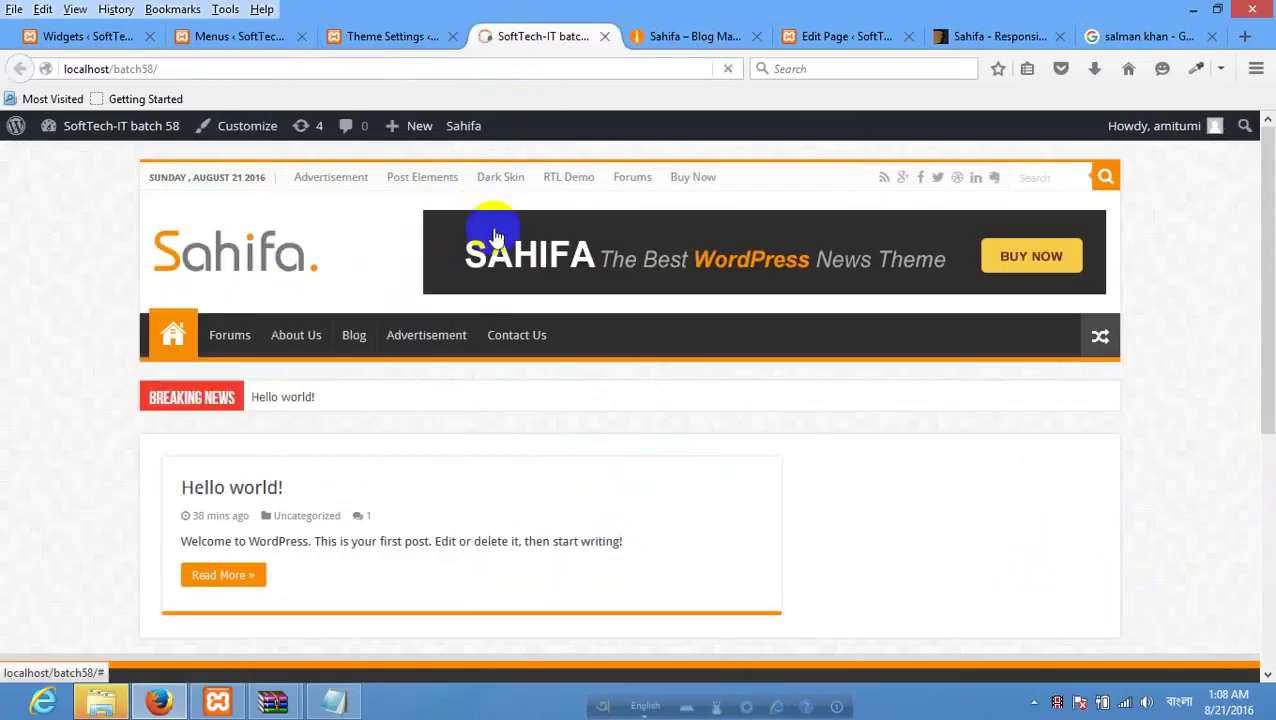
pyautogui.click(490, 242)
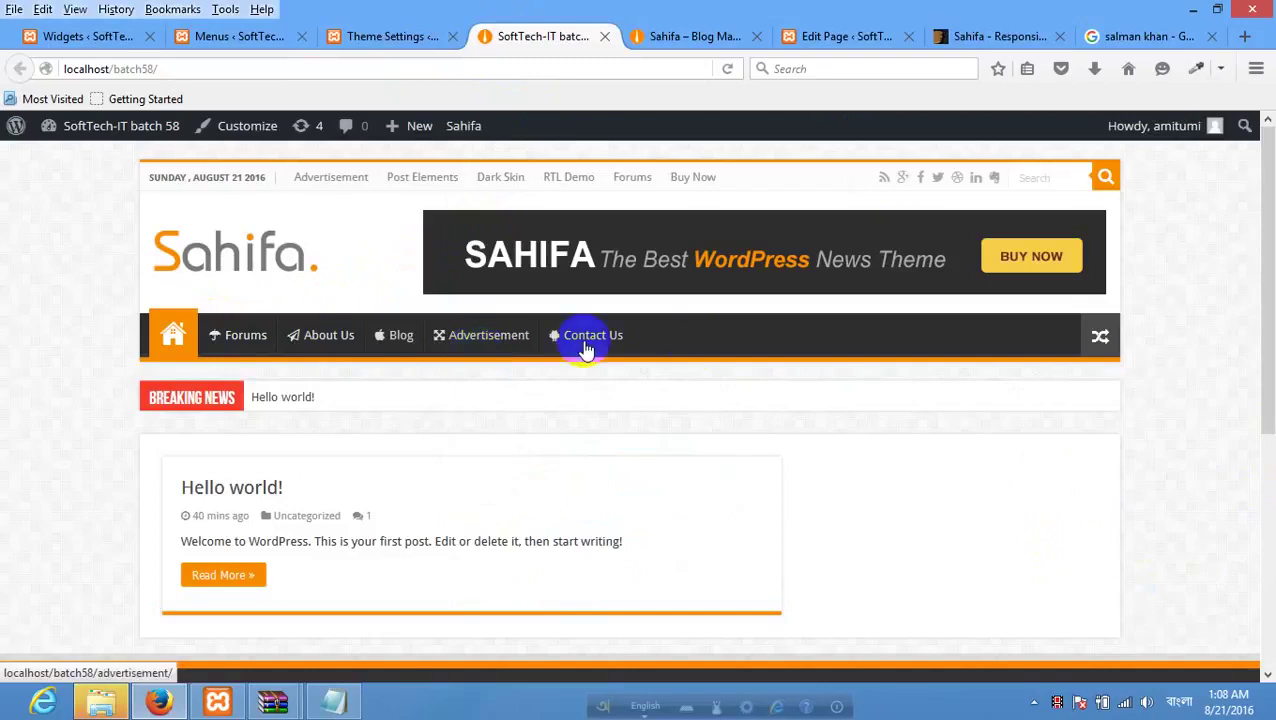
# Glance at the Sahifa theme settings page and look over the local home page from header to footer.
pyautogui.click(391, 36)
pyautogui.scroll(15, 651, 303)
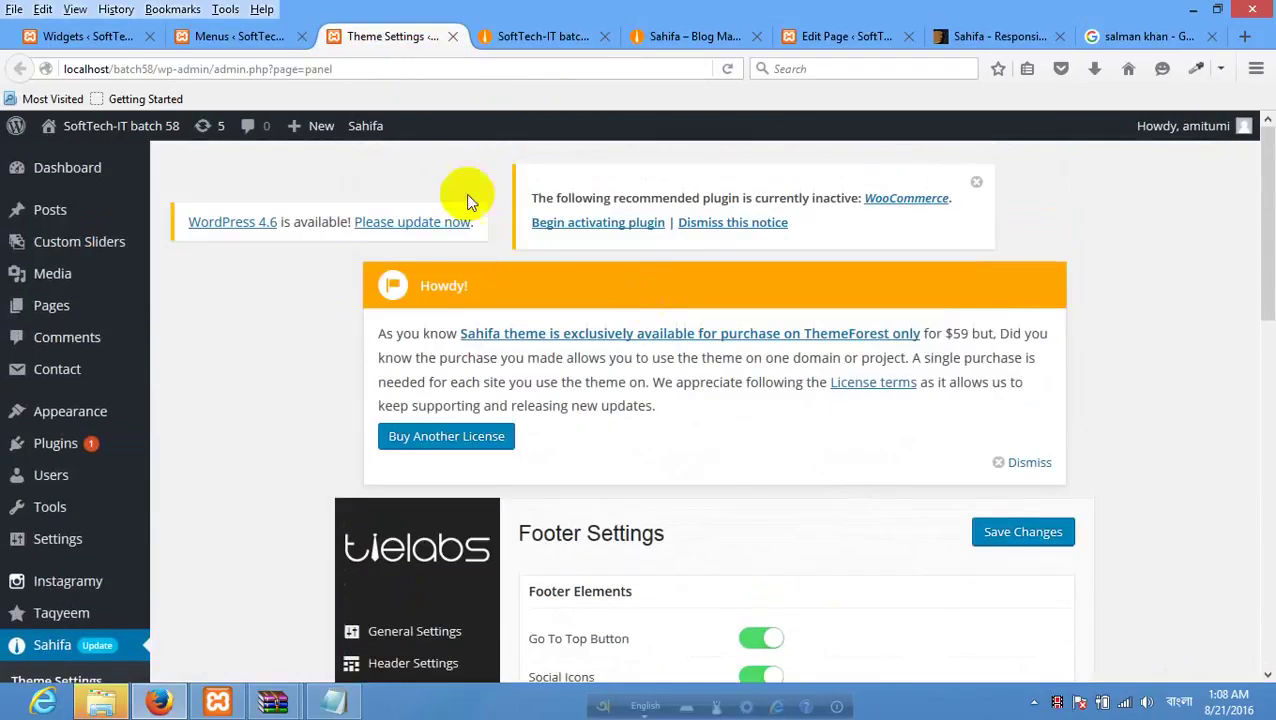
pyautogui.click(541, 36)
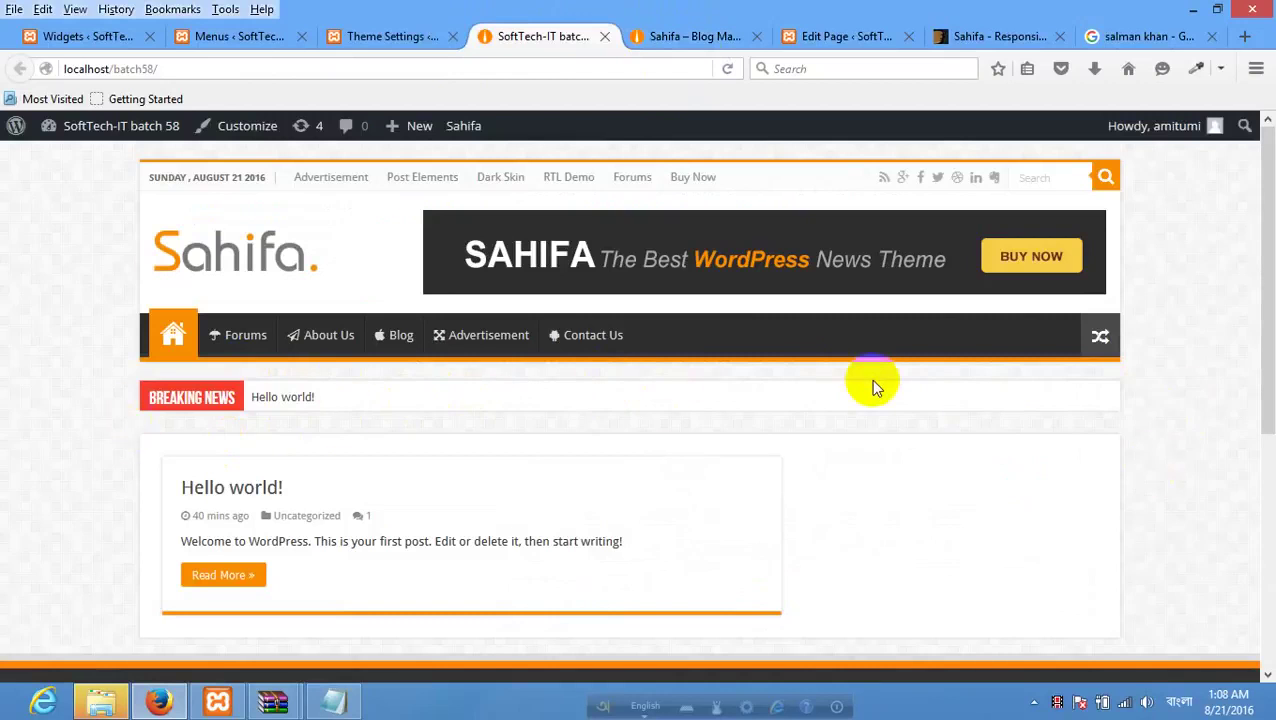
pyautogui.scroll(-5, 870, 384)
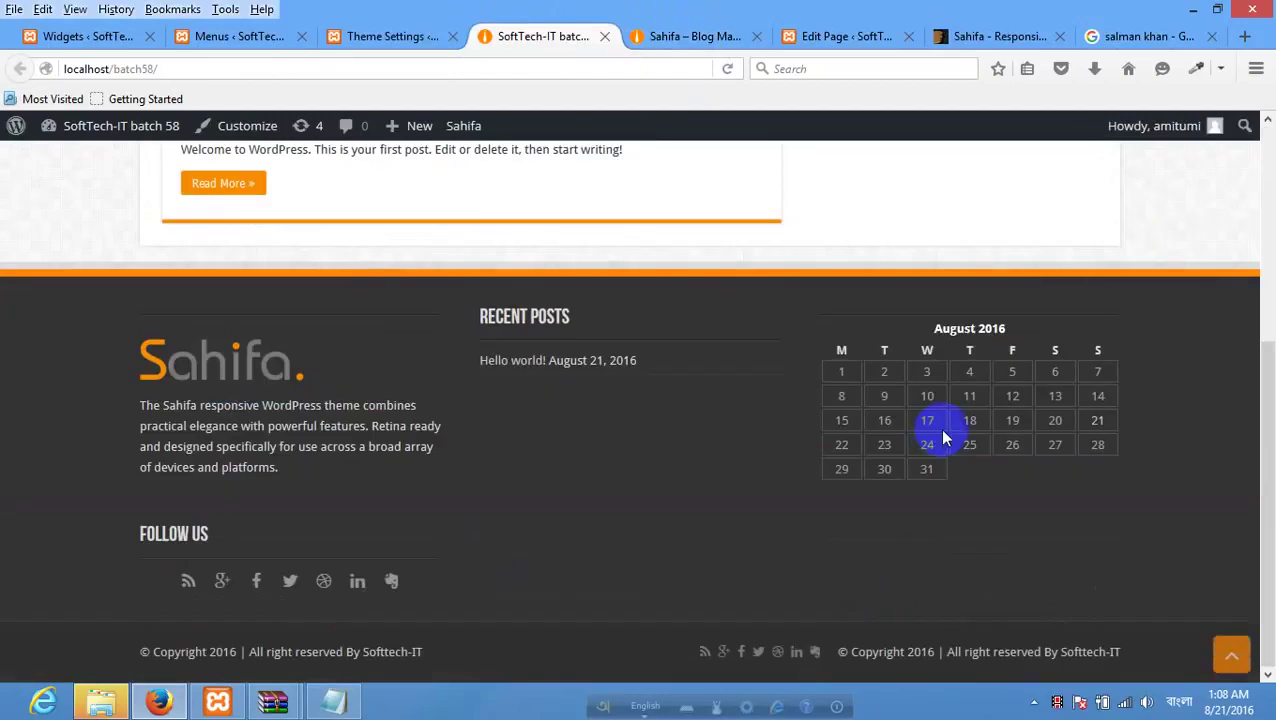
pyautogui.scroll(2, 940, 390)
pyautogui.scroll(3, 940, 386)
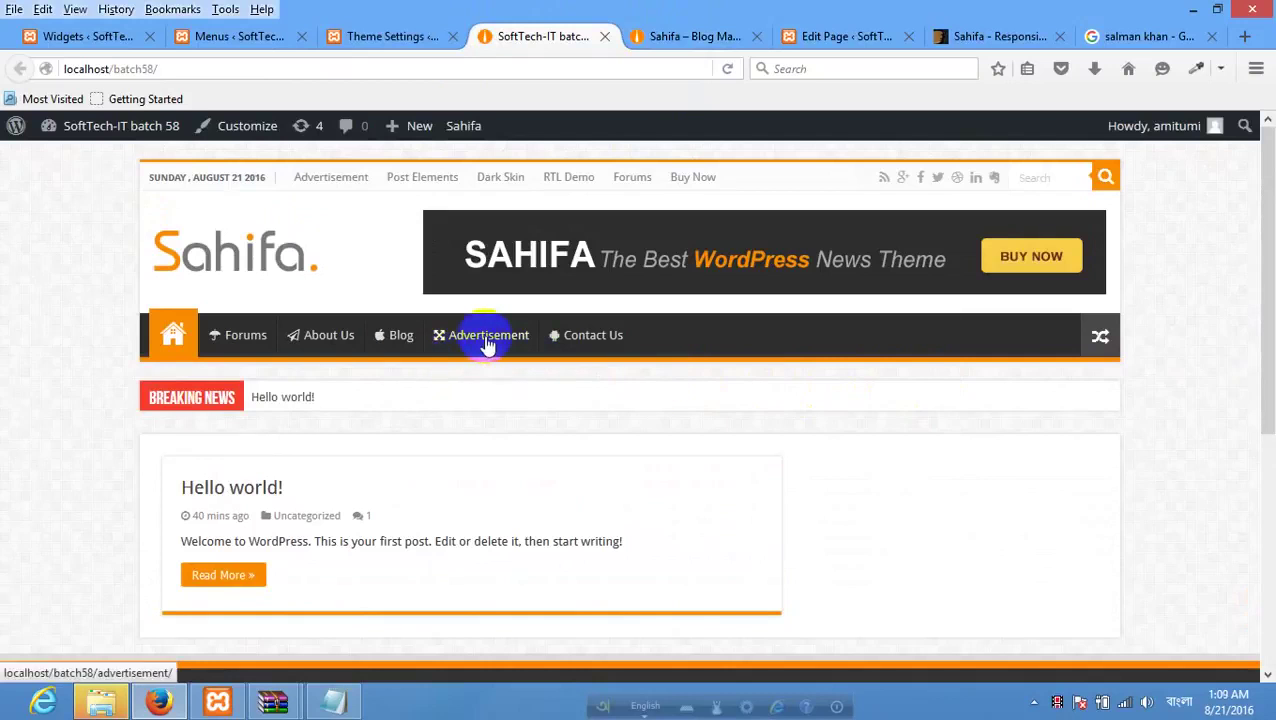
# Clear the Forums item's navigation label in the main menu, keeping its umbrella icon, and save the menu.
pyautogui.click(375, 36)
pyautogui.click(238, 38)
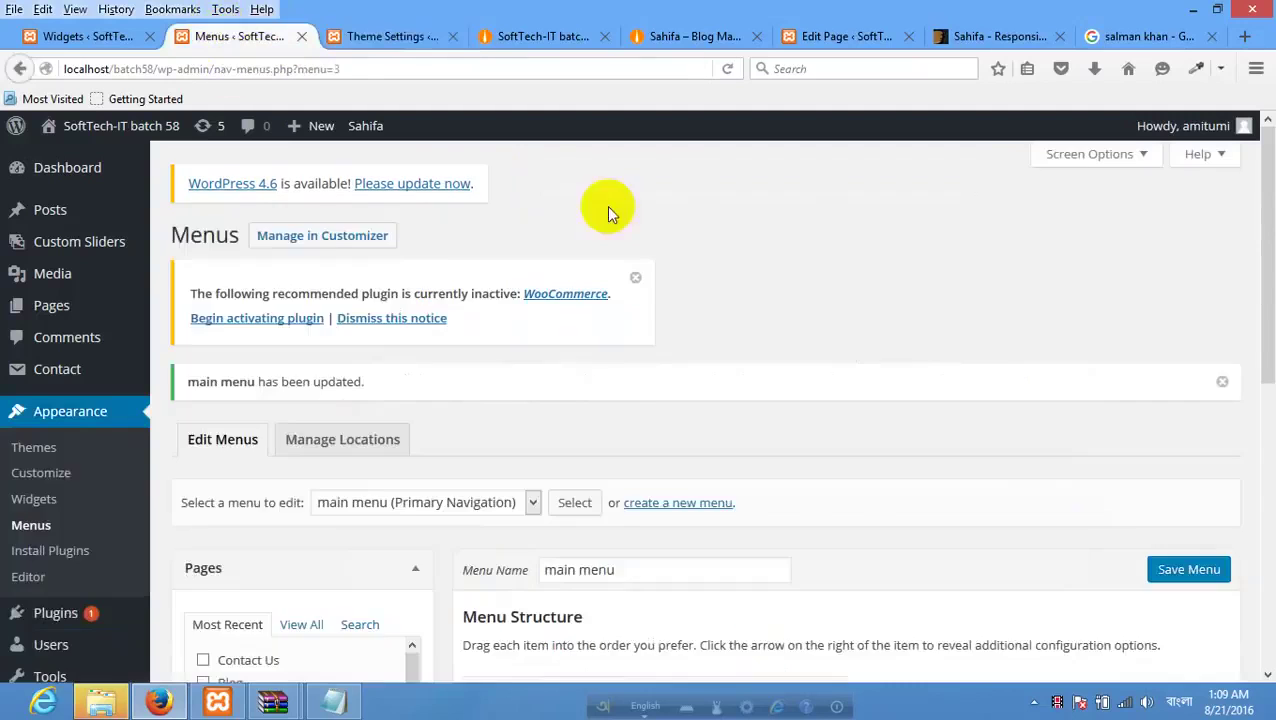
pyautogui.scroll(-5, 715, 420)
pyautogui.scroll(1, 737, 360)
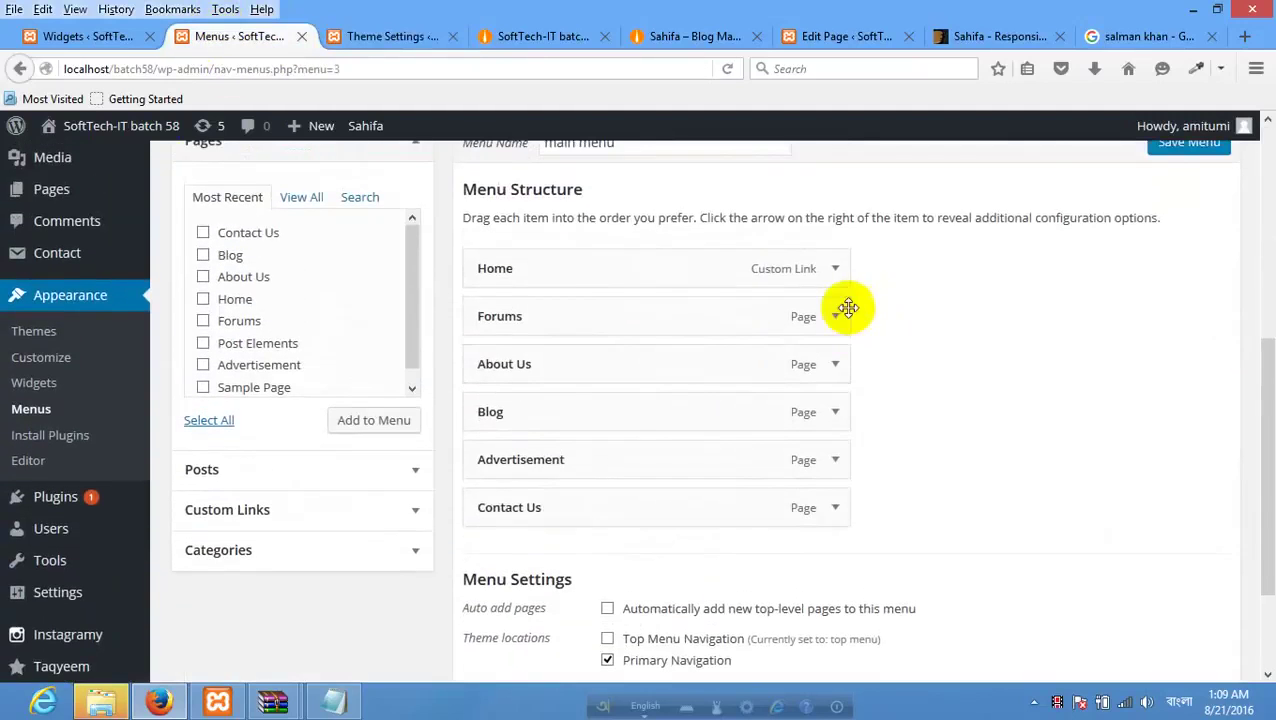
pyautogui.click(834, 318)
pyautogui.moveTo(446, 386); pyautogui.dragTo(636, 375)
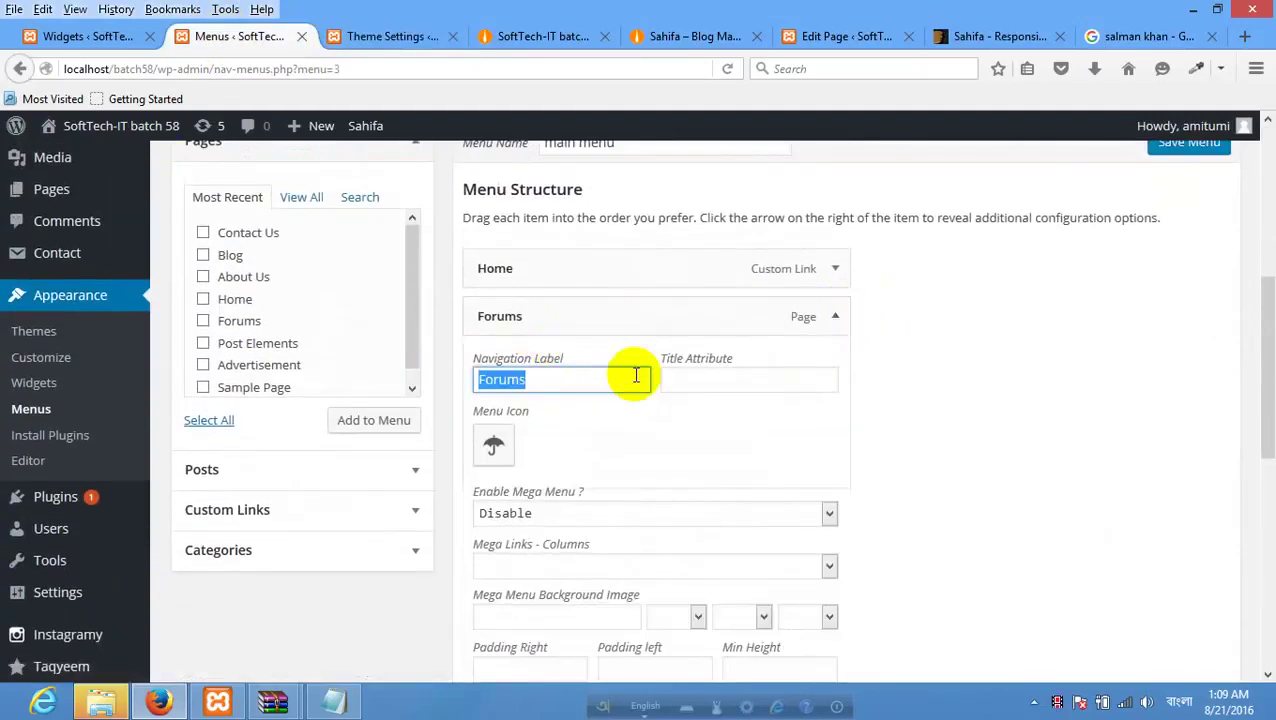
pyautogui.click(983, 346)
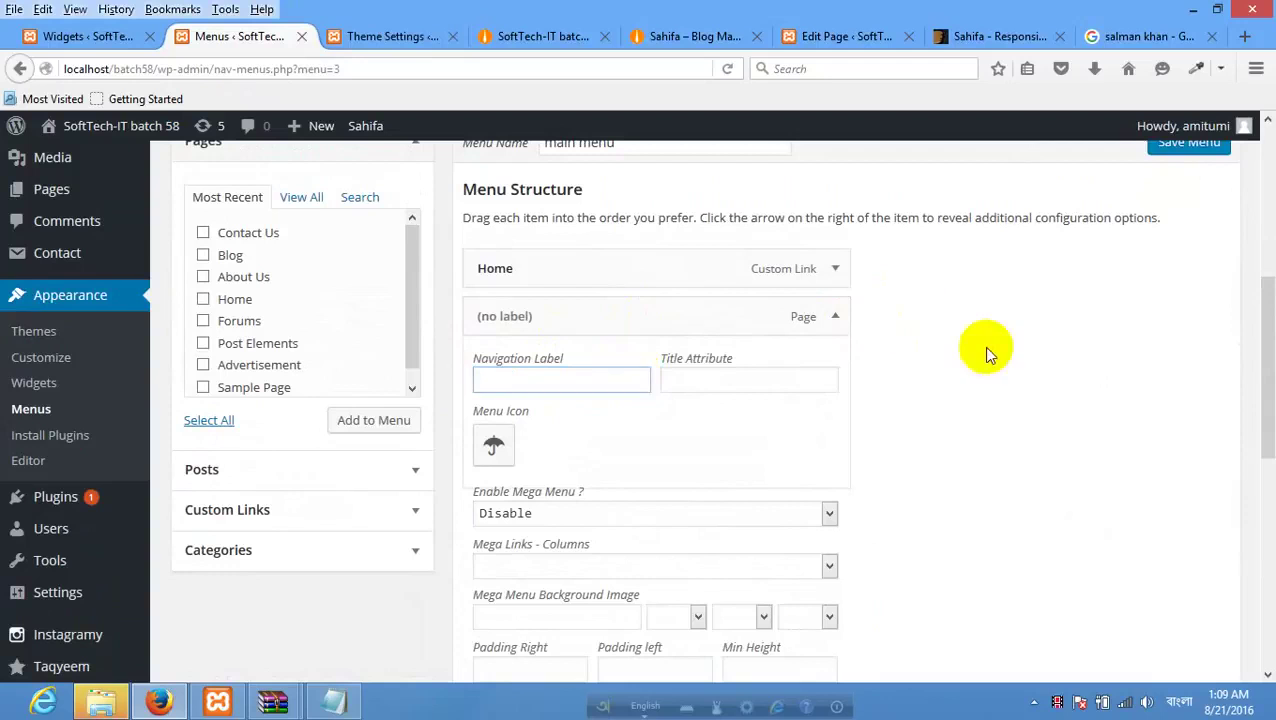
pyautogui.click(1195, 145)
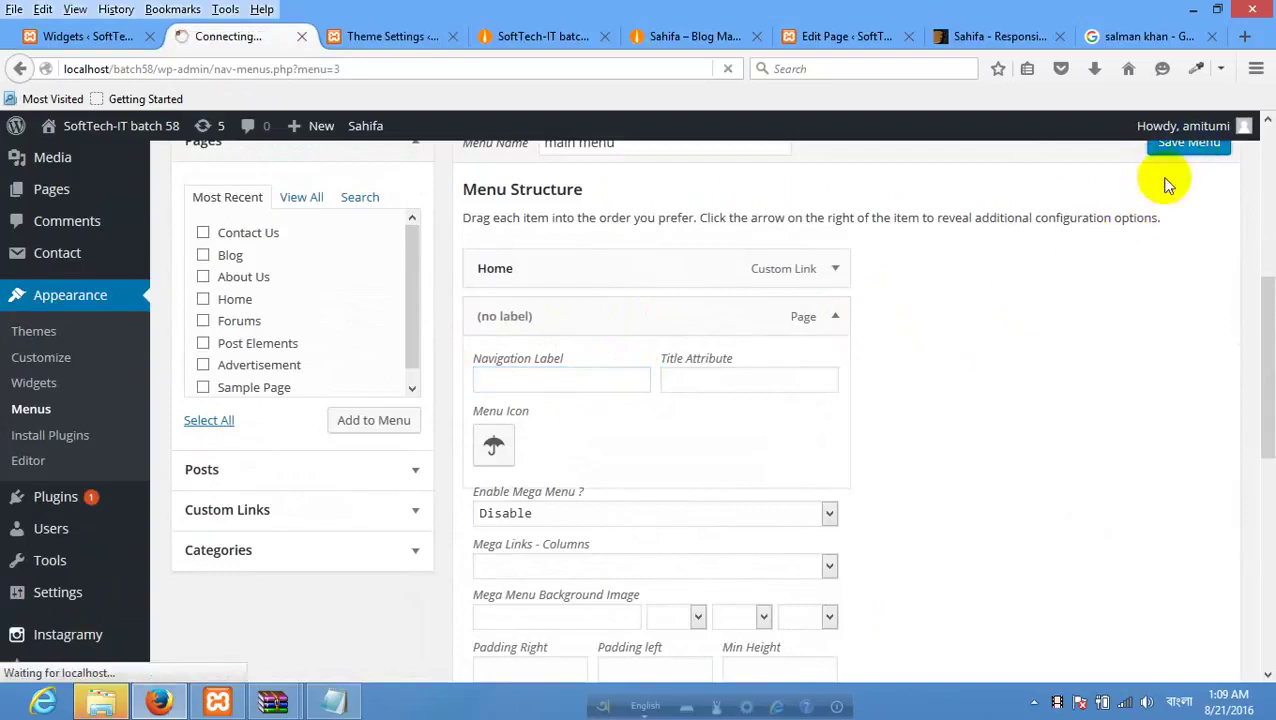
# Reload the local site's home page and check the Forums item in its main navigation.
pyautogui.click(413, 36)
pyautogui.click(501, 36)
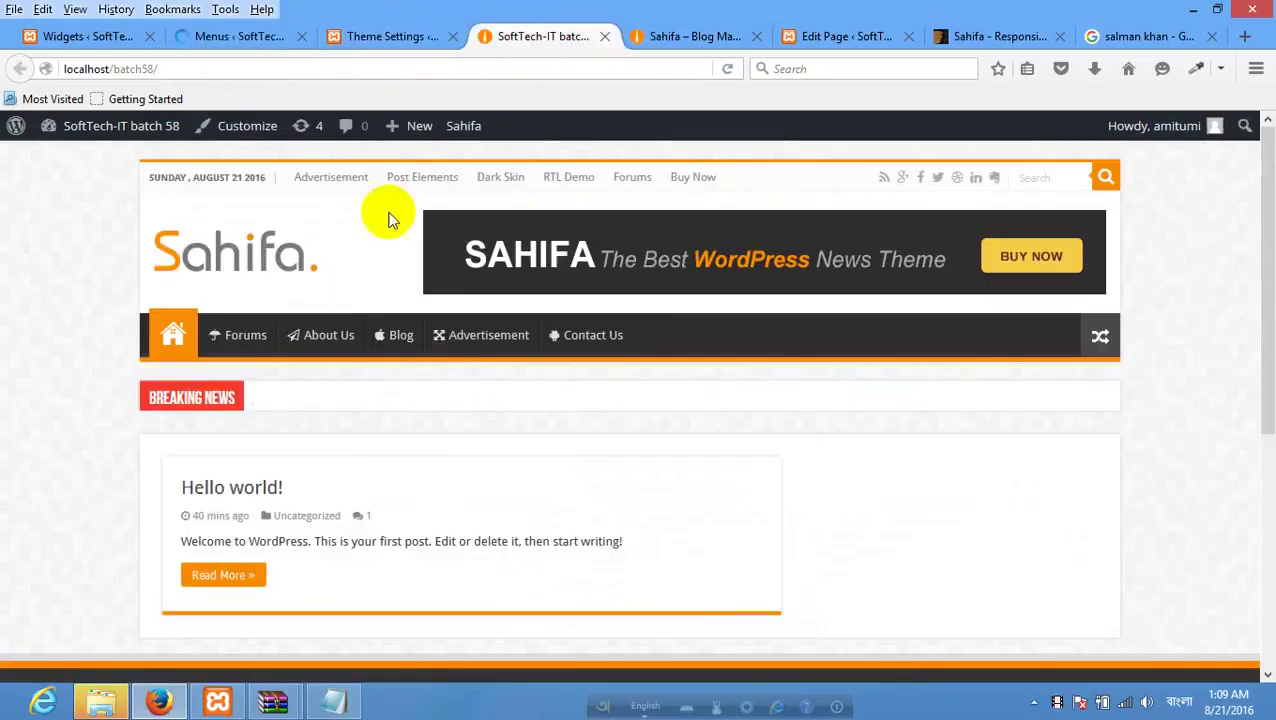
pyautogui.rightClick(5, 228)
pyautogui.click(111, 251)
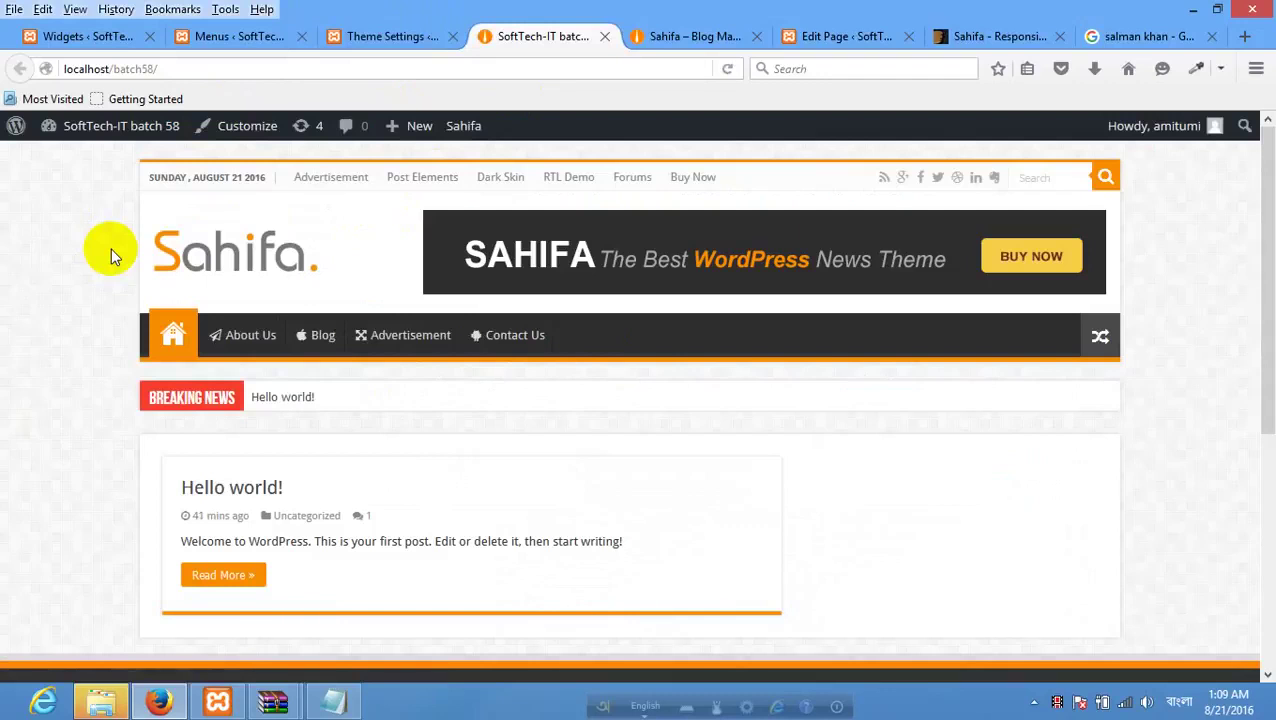
# Add the Forums page to the main menu again and place it between Home and About Us.
pyautogui.click(118, 37)
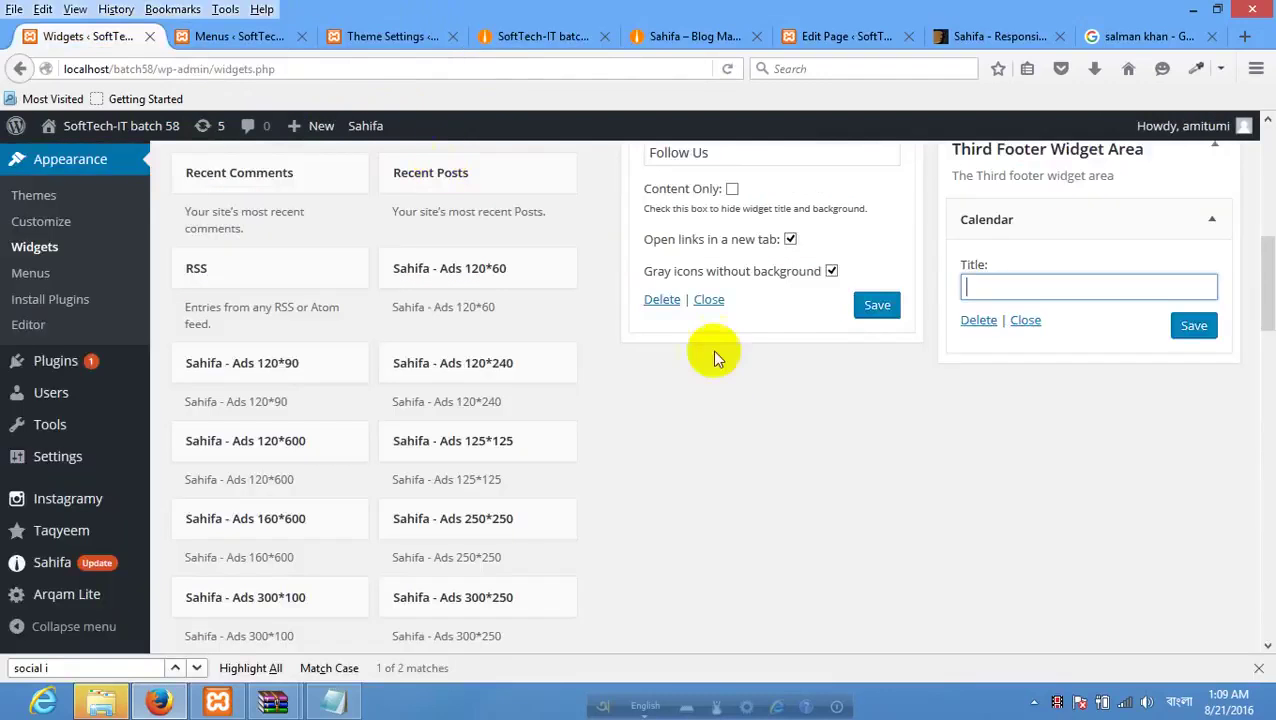
pyautogui.scroll(1, 651, 316)
pyautogui.click(239, 36)
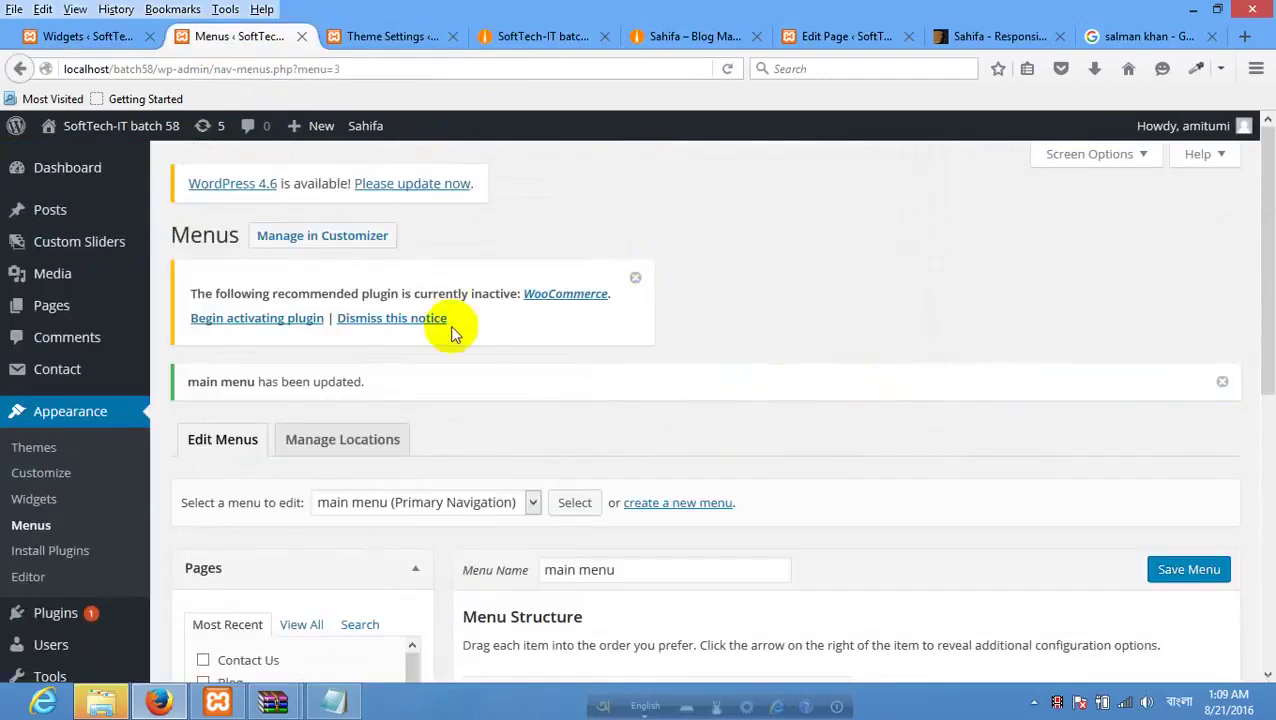
pyautogui.scroll(-3, 450, 325)
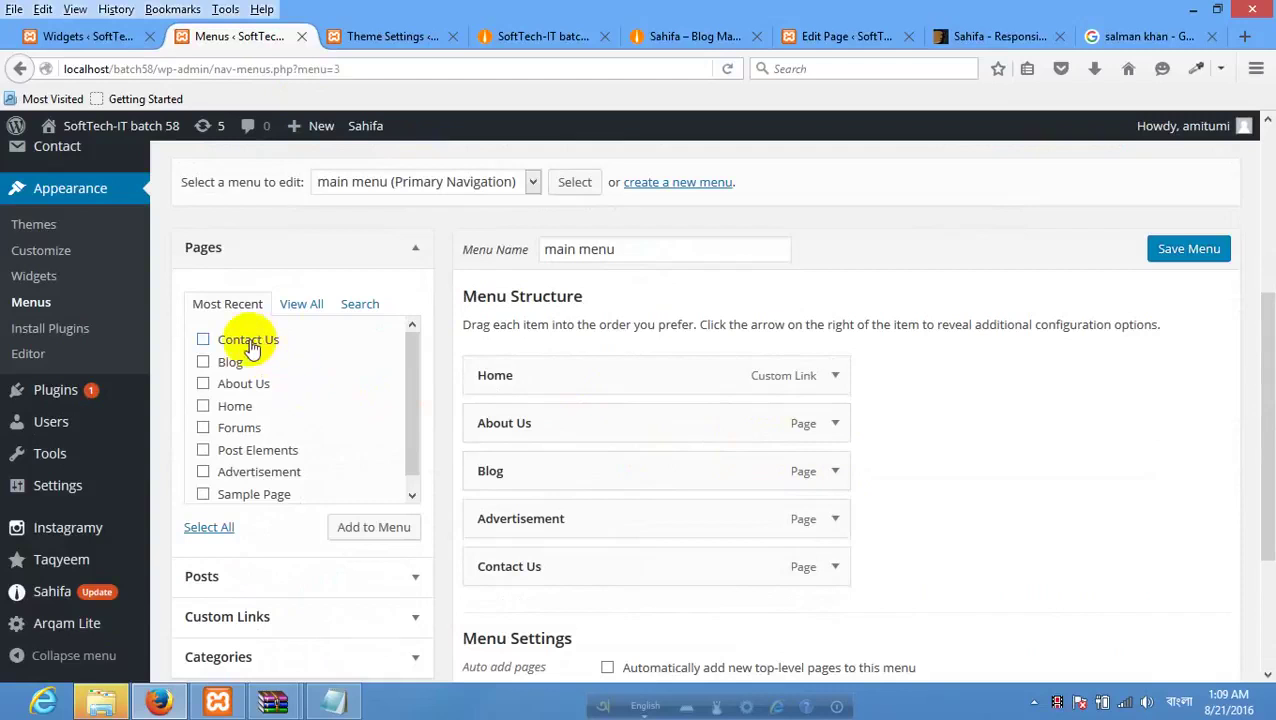
pyautogui.click(240, 428)
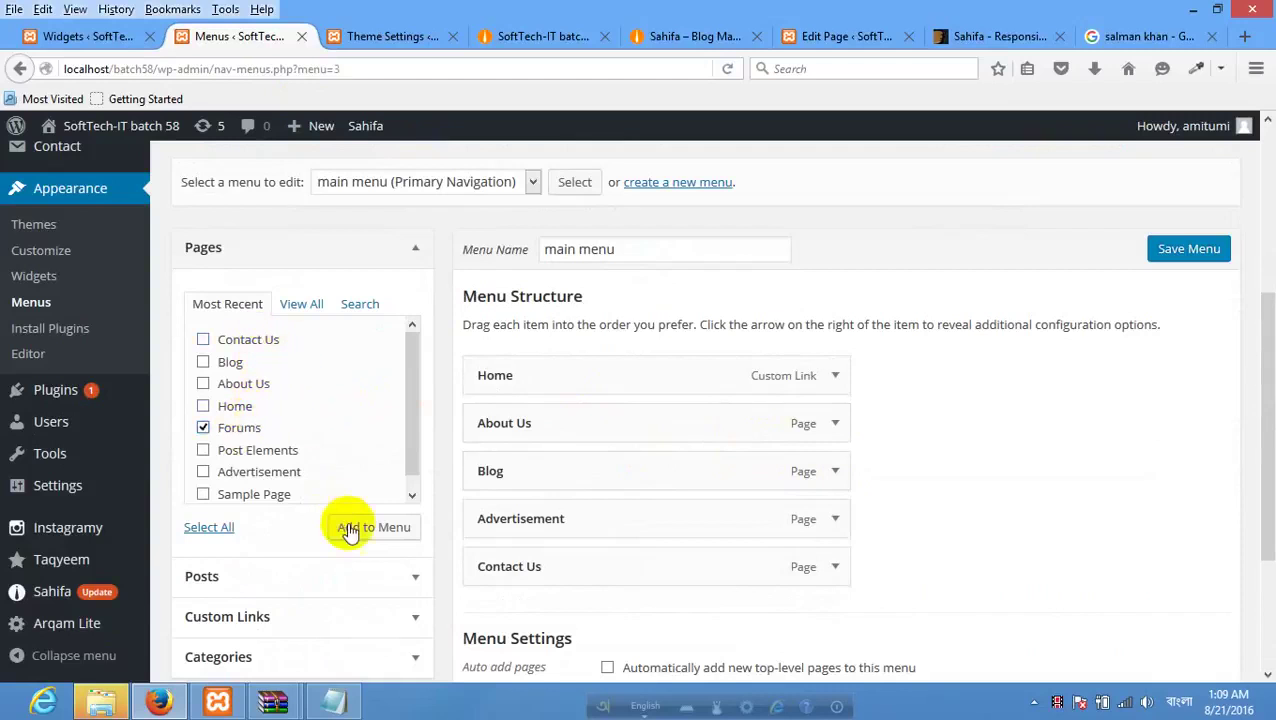
pyautogui.click(345, 530)
pyautogui.scroll(-1, 490, 518)
pyautogui.scroll(-1, 511, 515)
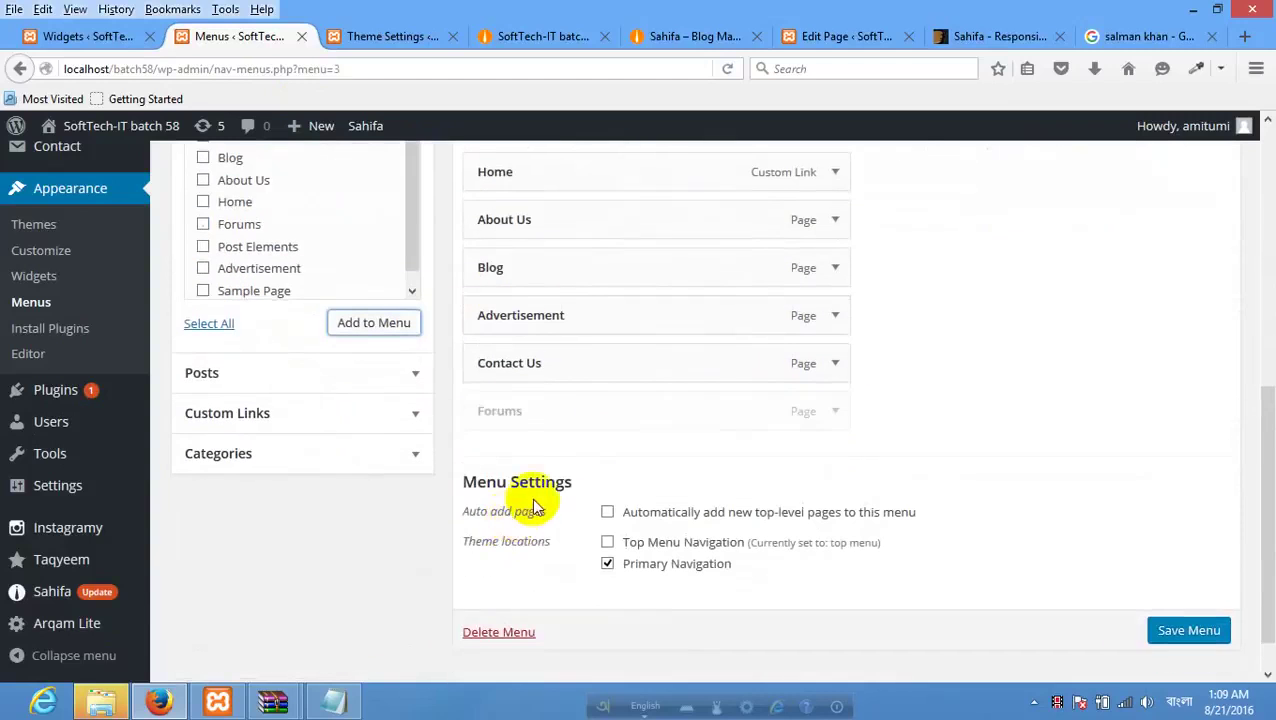
pyautogui.moveTo(601, 406); pyautogui.dragTo(650, 230)
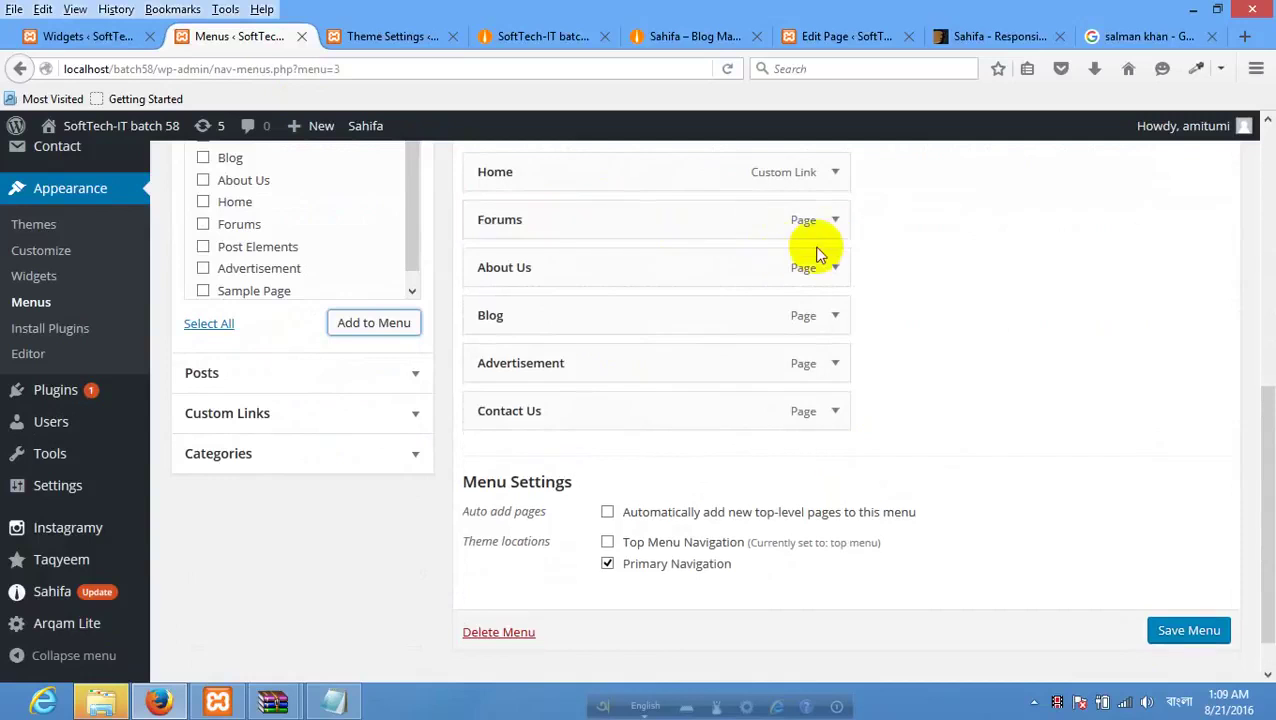
# Set the Forums item's menu icon to the archive box and save the main menu.
pyautogui.click(834, 226)
pyautogui.click(497, 346)
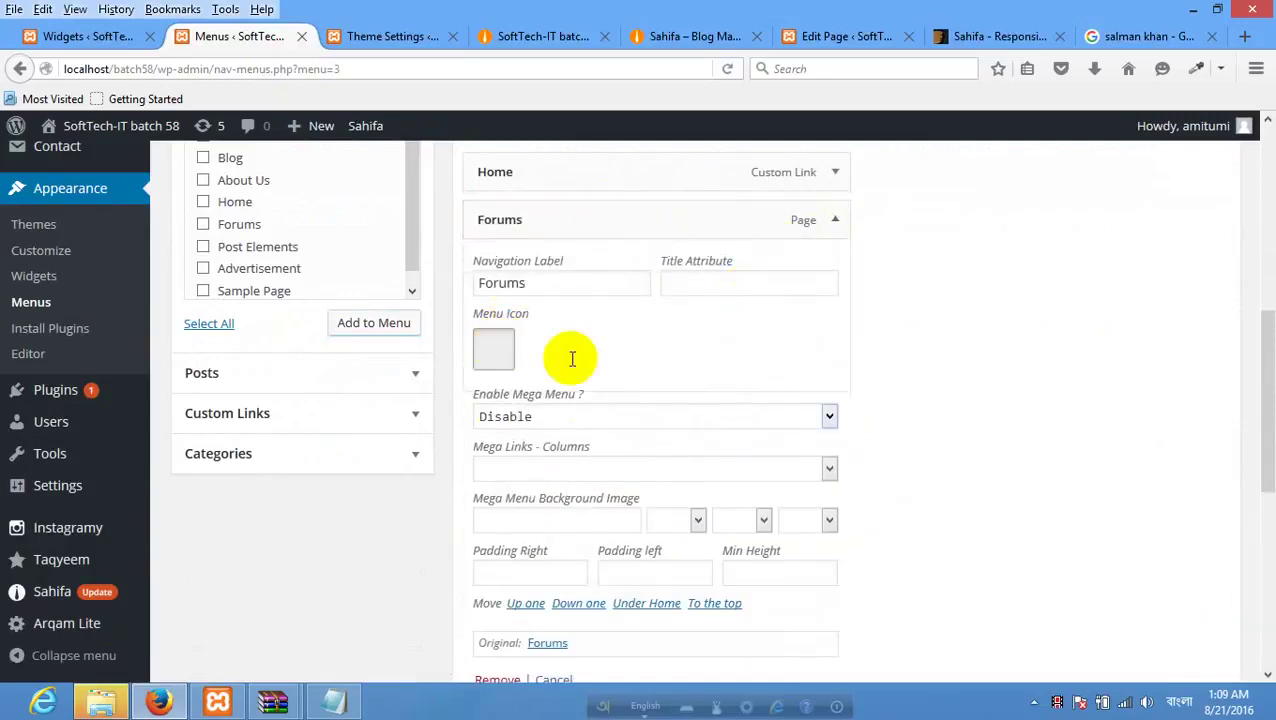
pyautogui.click(795, 465)
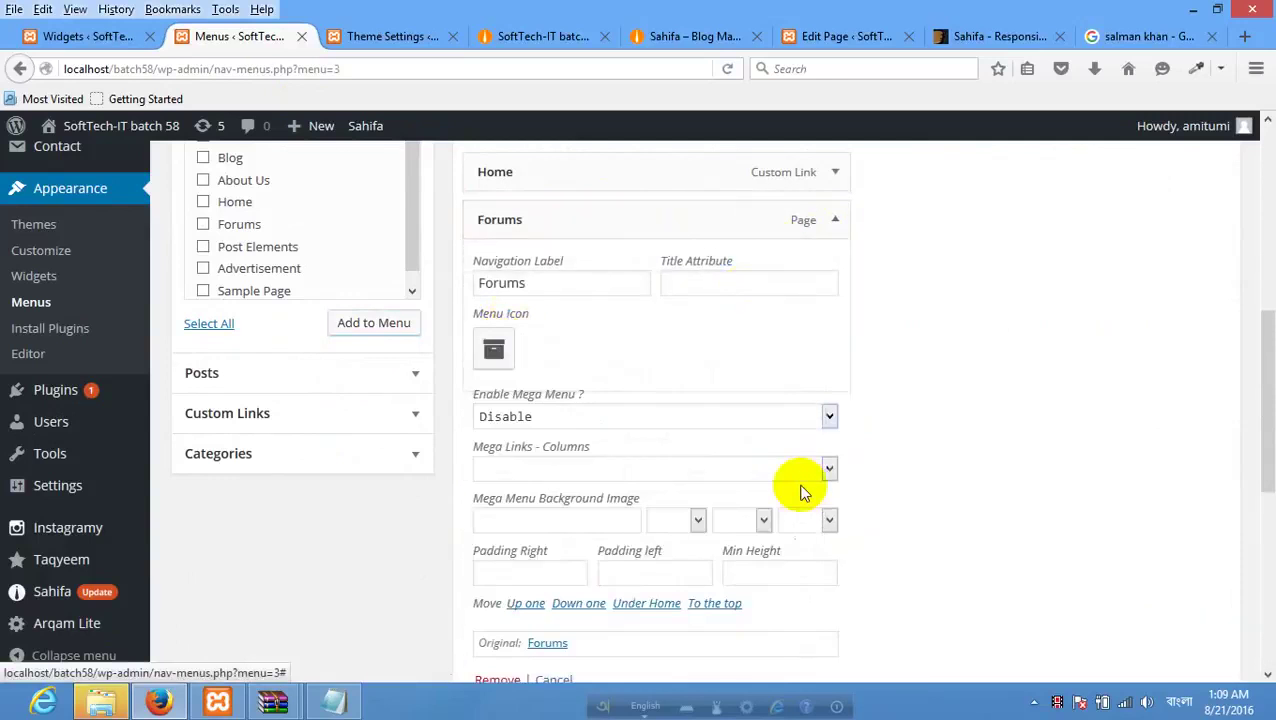
pyautogui.scroll(-5, 621, 641)
pyautogui.click(1190, 583)
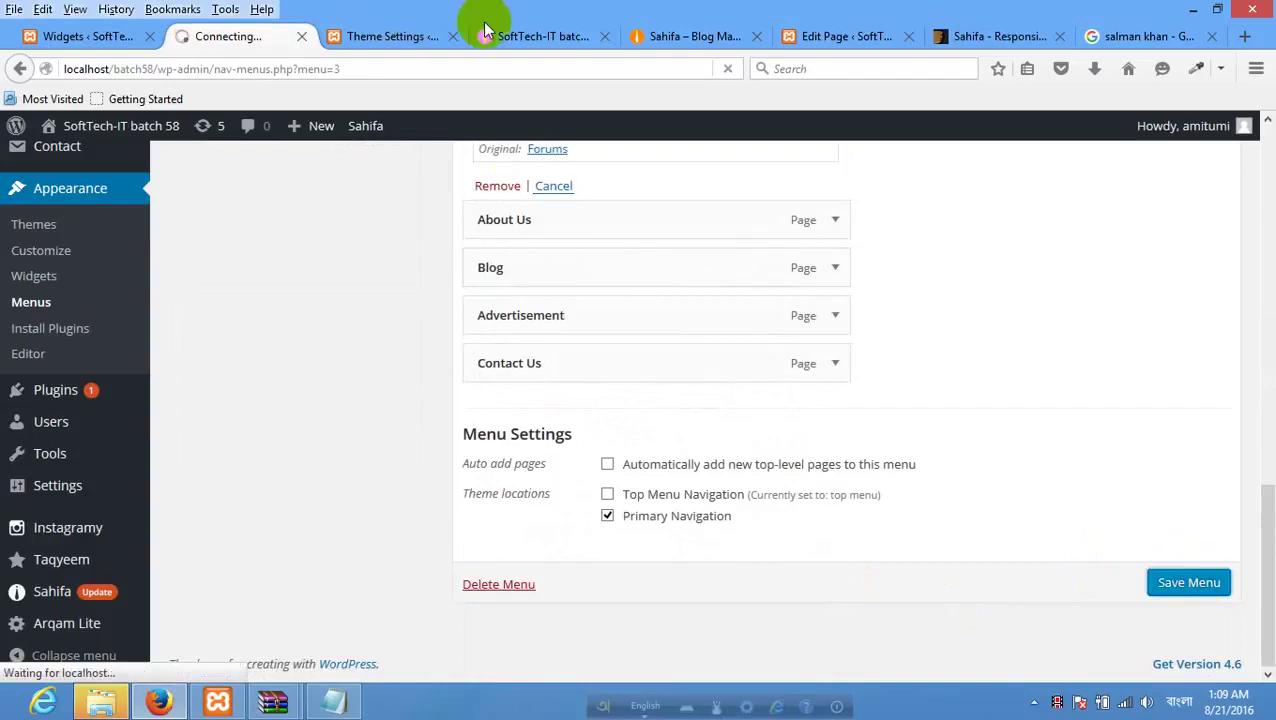
# Reload the local home page to refresh its main navigation with the re-added Forums item.
pyautogui.click(540, 36)
pyautogui.rightClick(308, 347)
pyautogui.rightClick(54, 405)
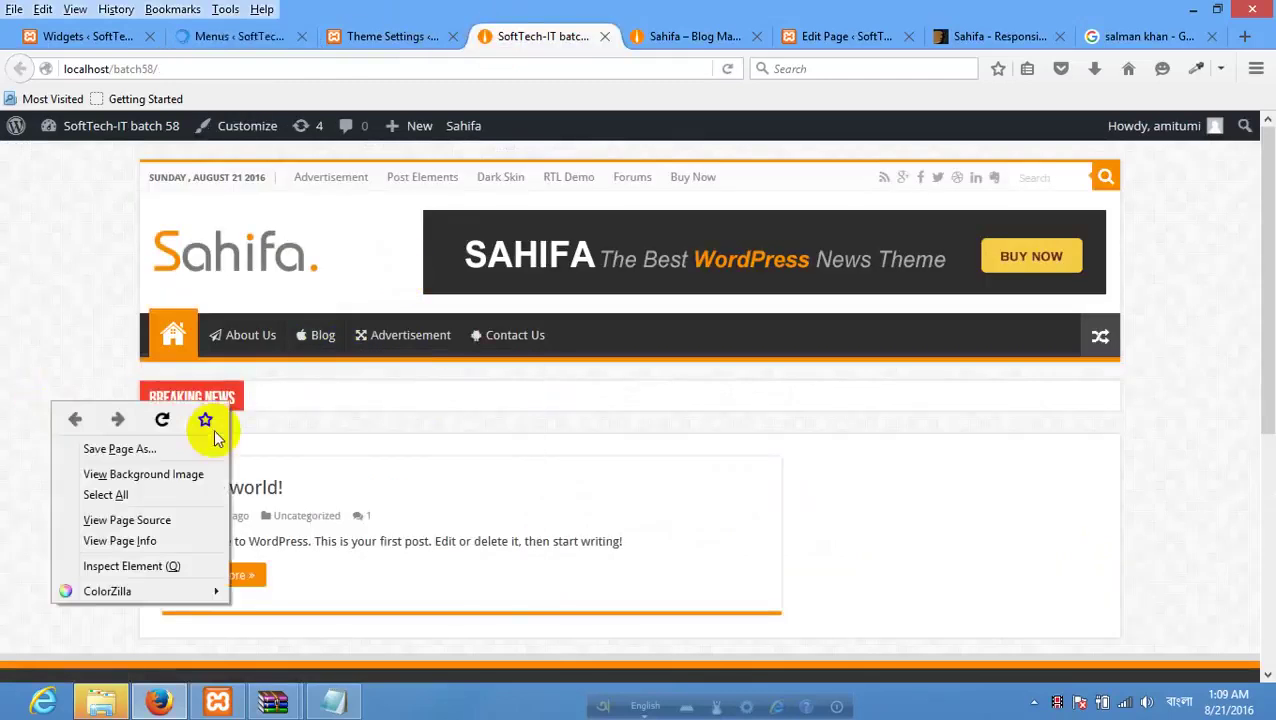
pyautogui.click(170, 420)
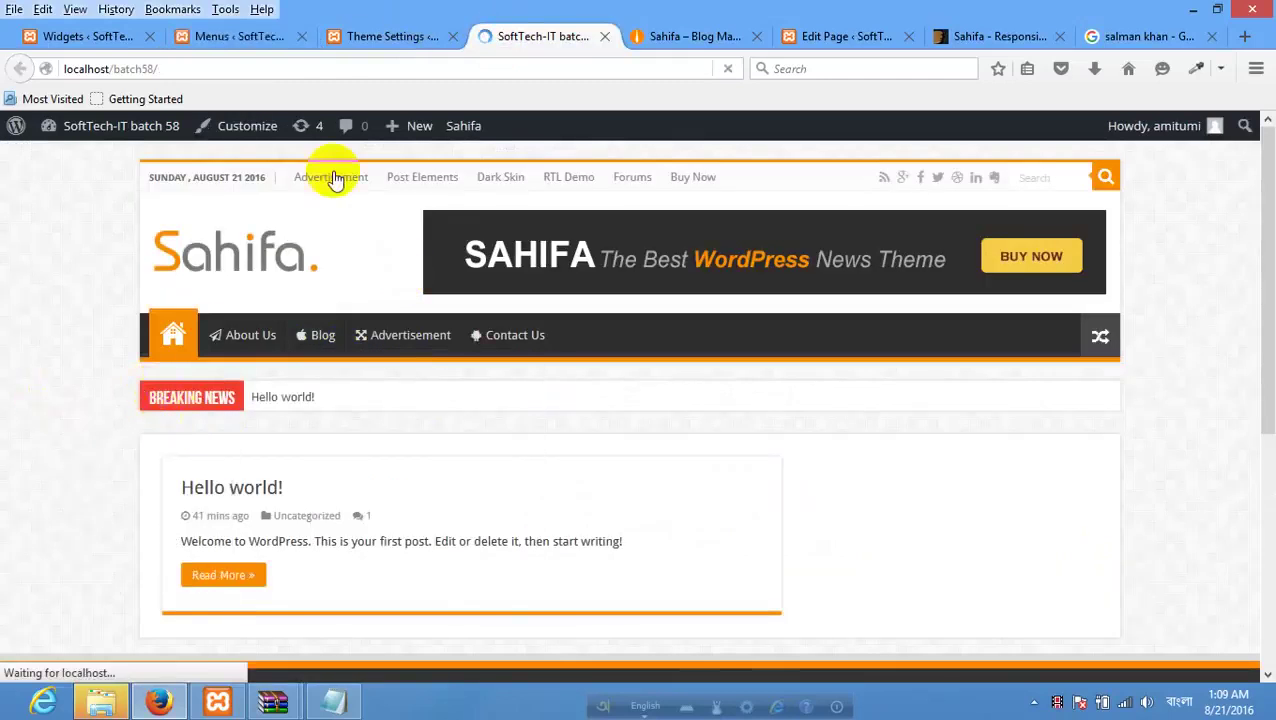
pyautogui.click(381, 41)
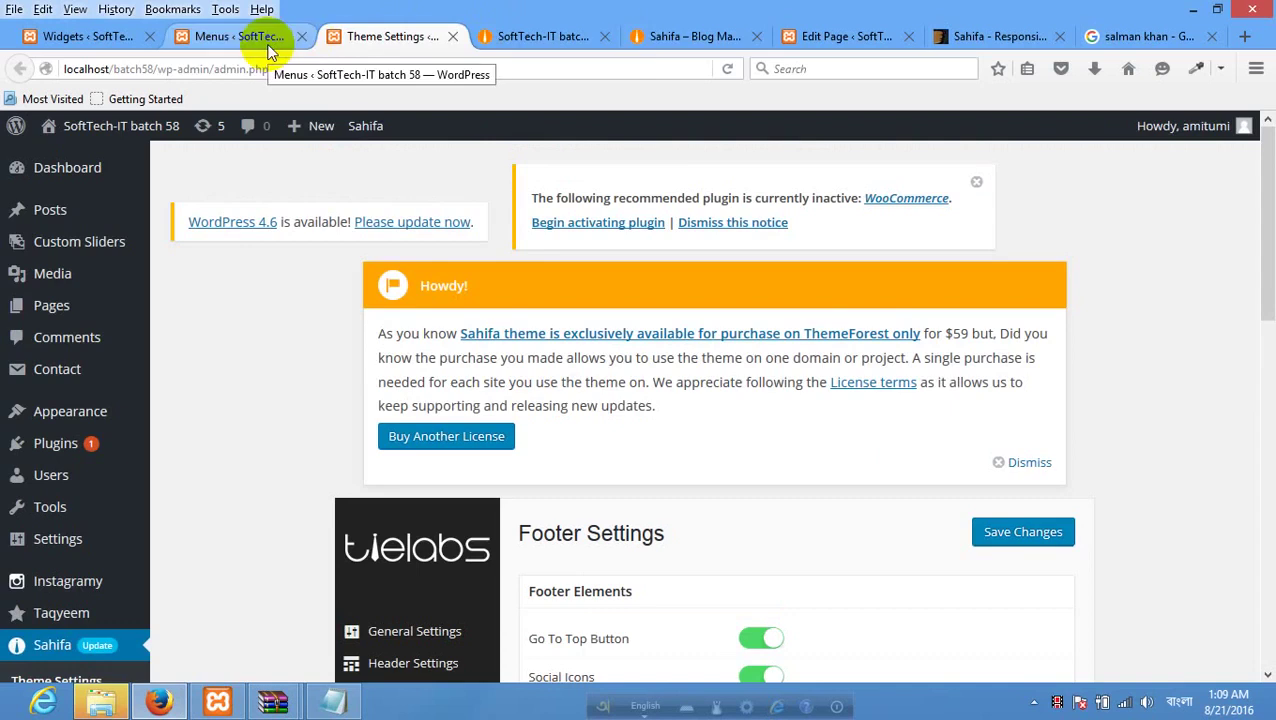
# Examine the Sahifa demo home page's navigation, featured post grid, category blocks and sidebar widgets down to the Tech section.
pyautogui.click(665, 37)
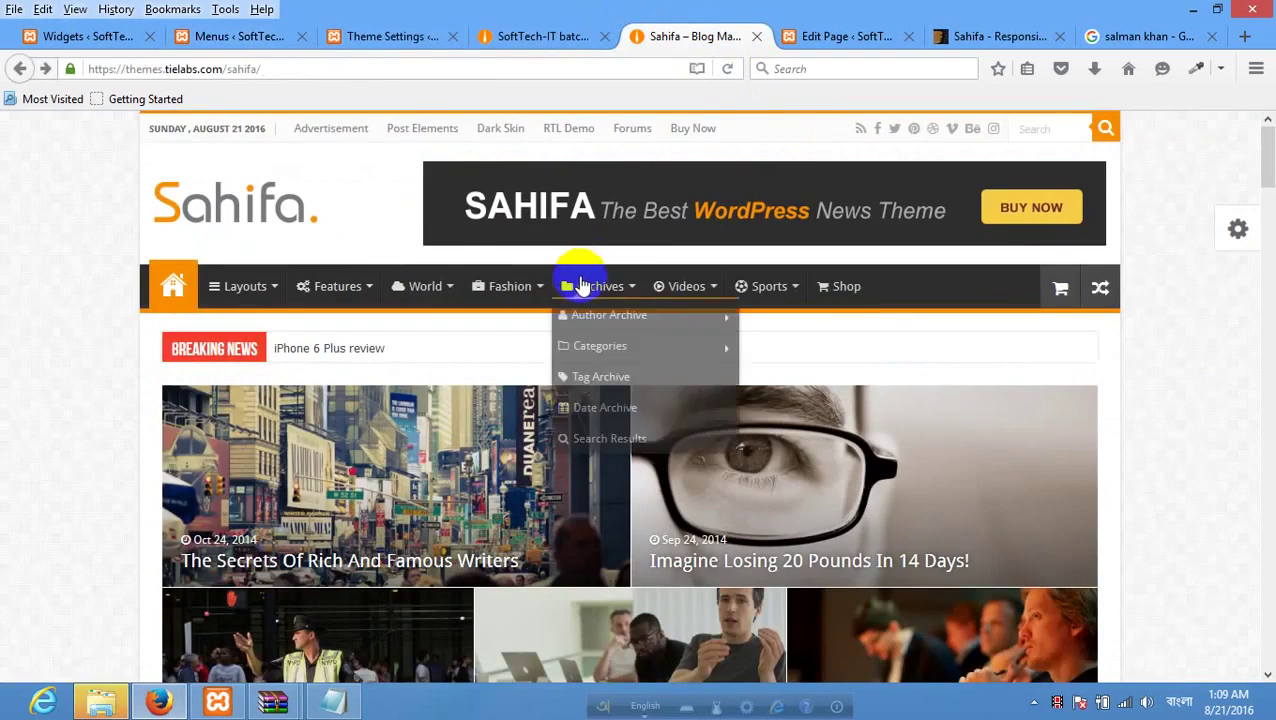
pyautogui.scroll(-3, 46, 276)
pyautogui.scroll(-3, 280, 410)
pyautogui.click(339, 455)
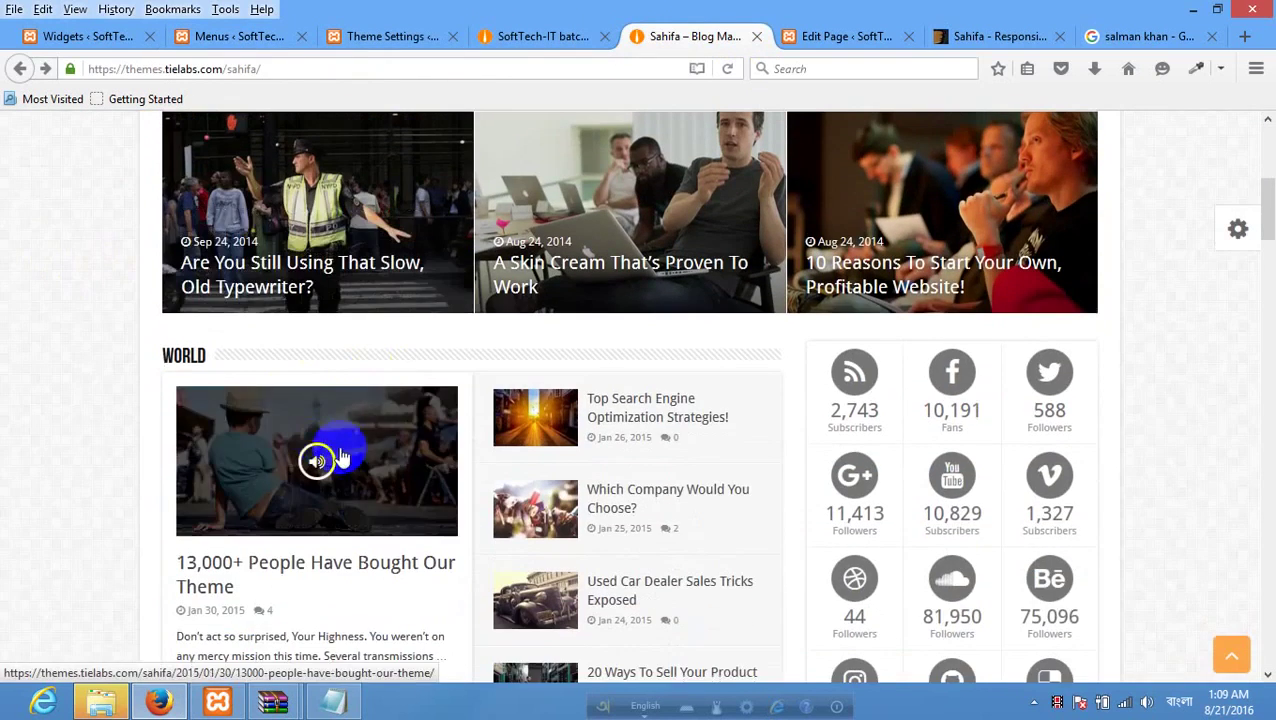
pyautogui.scroll(-5, 328, 364)
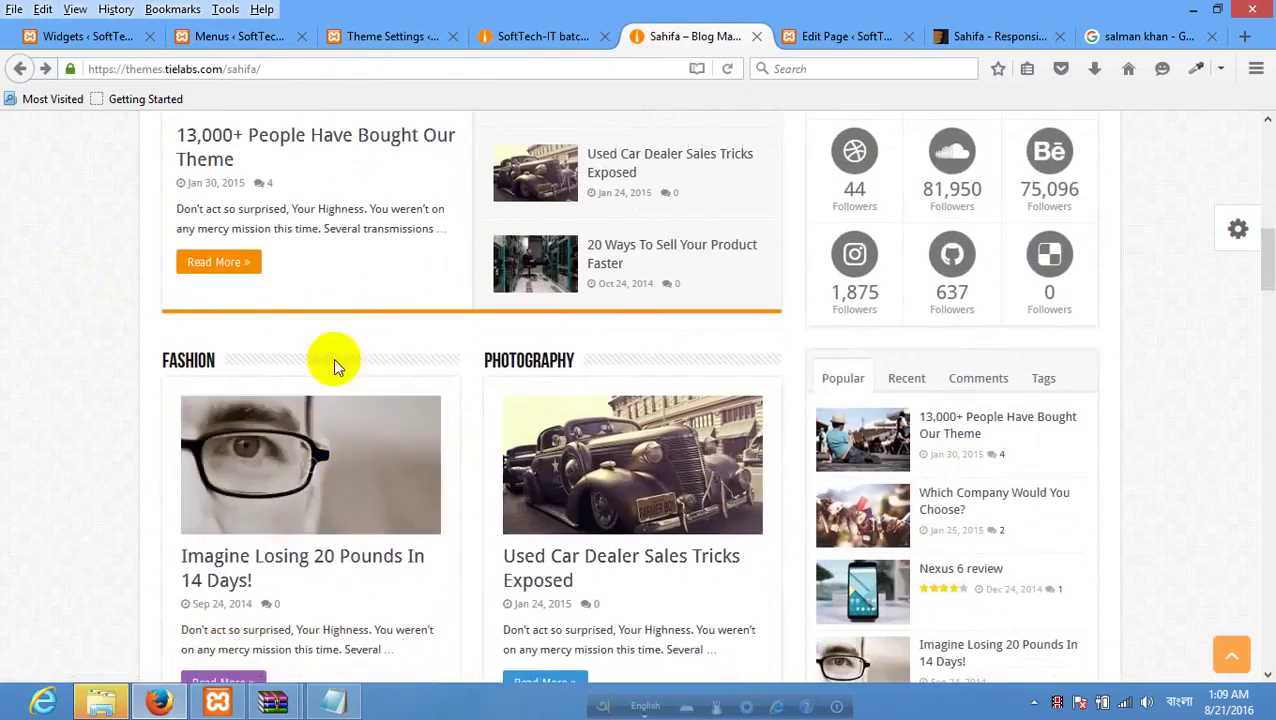
pyautogui.scroll(3, 335, 355)
pyautogui.scroll(-4, 313, 353)
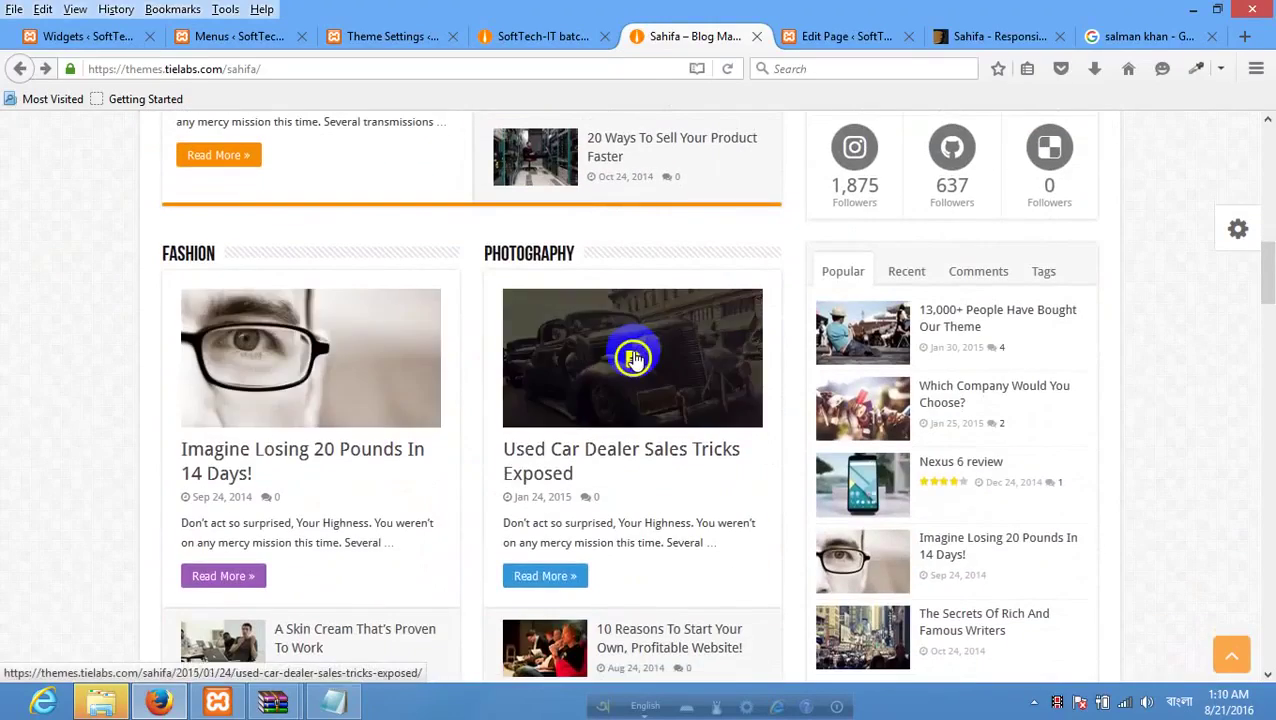
pyautogui.scroll(-2, 632, 355)
pyautogui.scroll(-5, 513, 356)
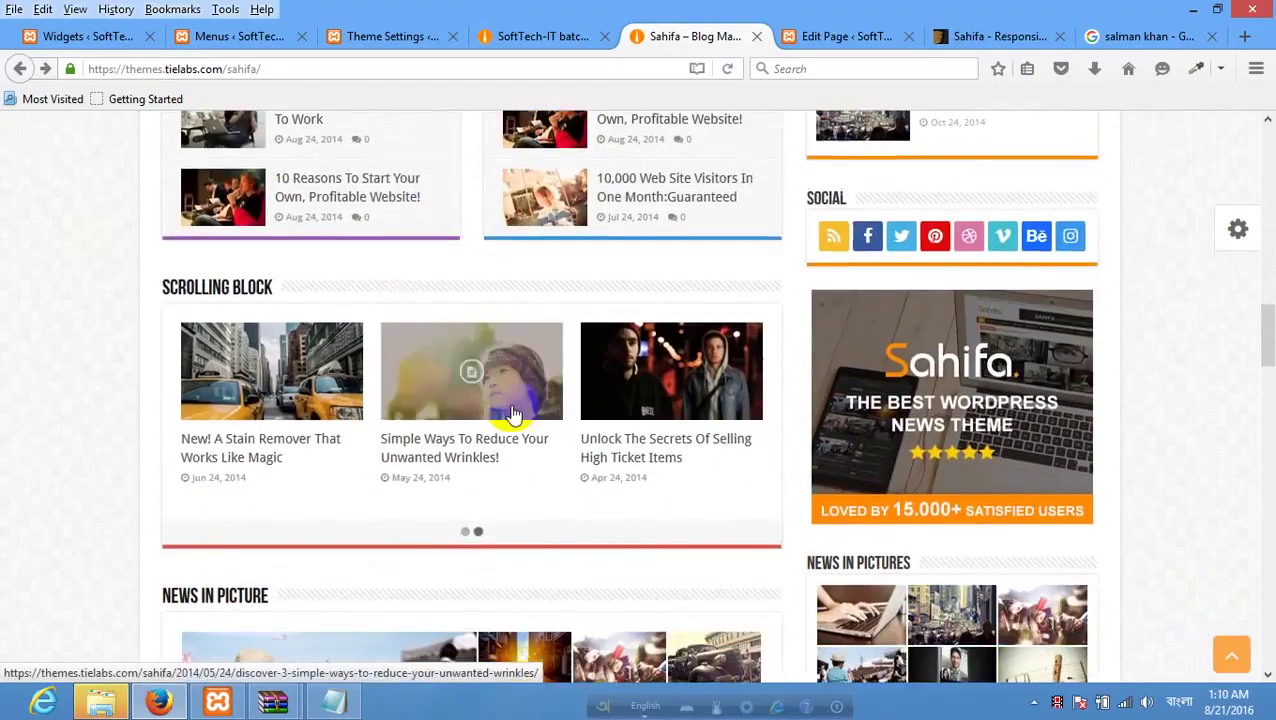
pyautogui.scroll(-1, 362, 379)
pyautogui.scroll(-3, 373, 379)
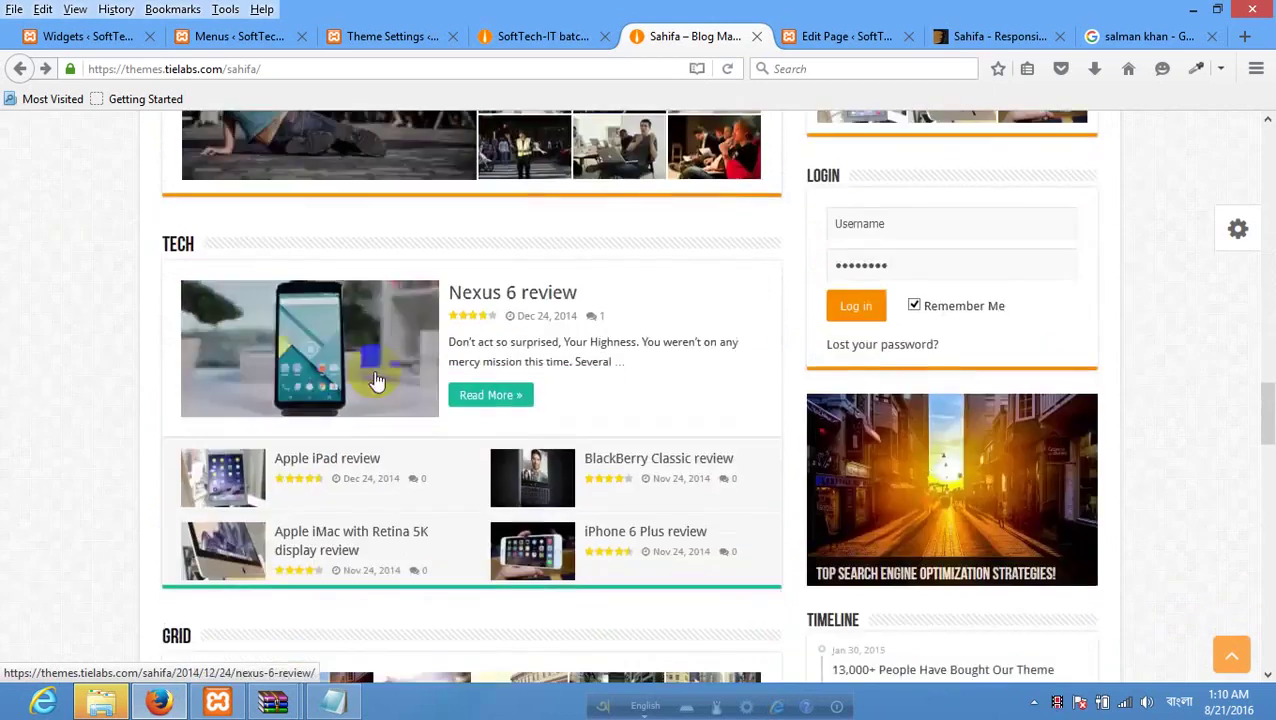
pyautogui.scroll(10, 658, 382)
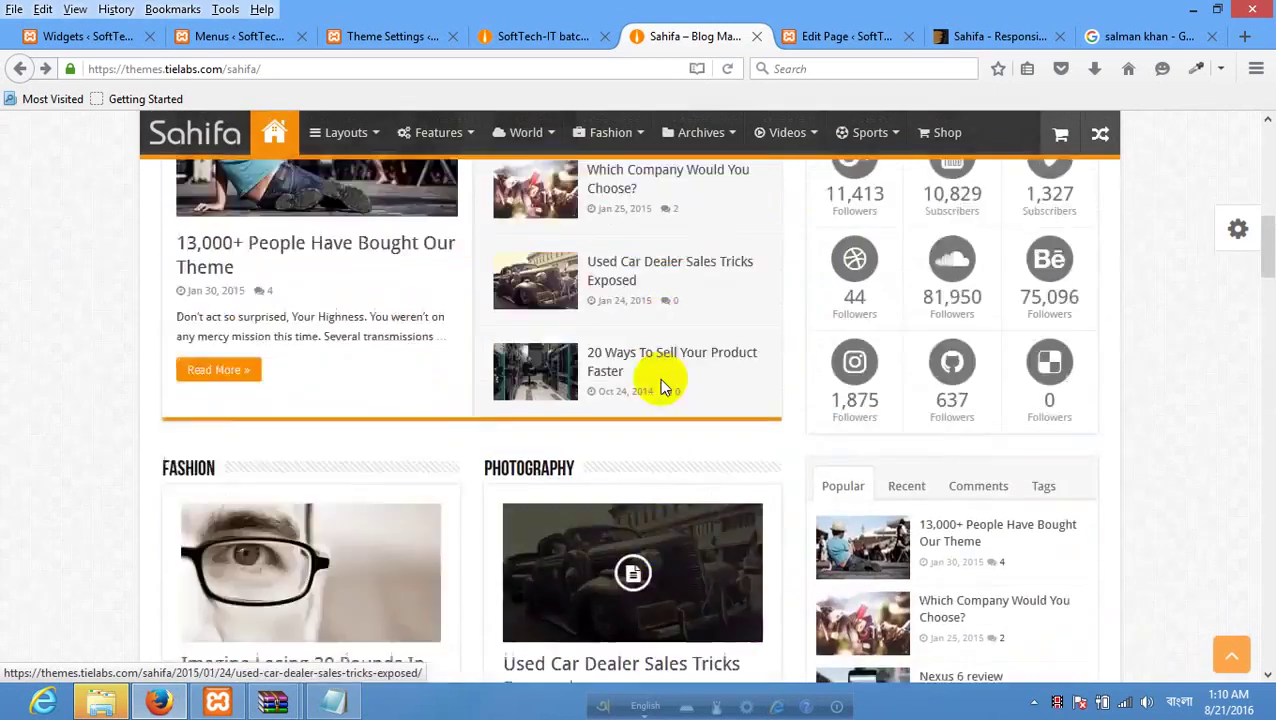
pyautogui.scroll(3, 659, 378)
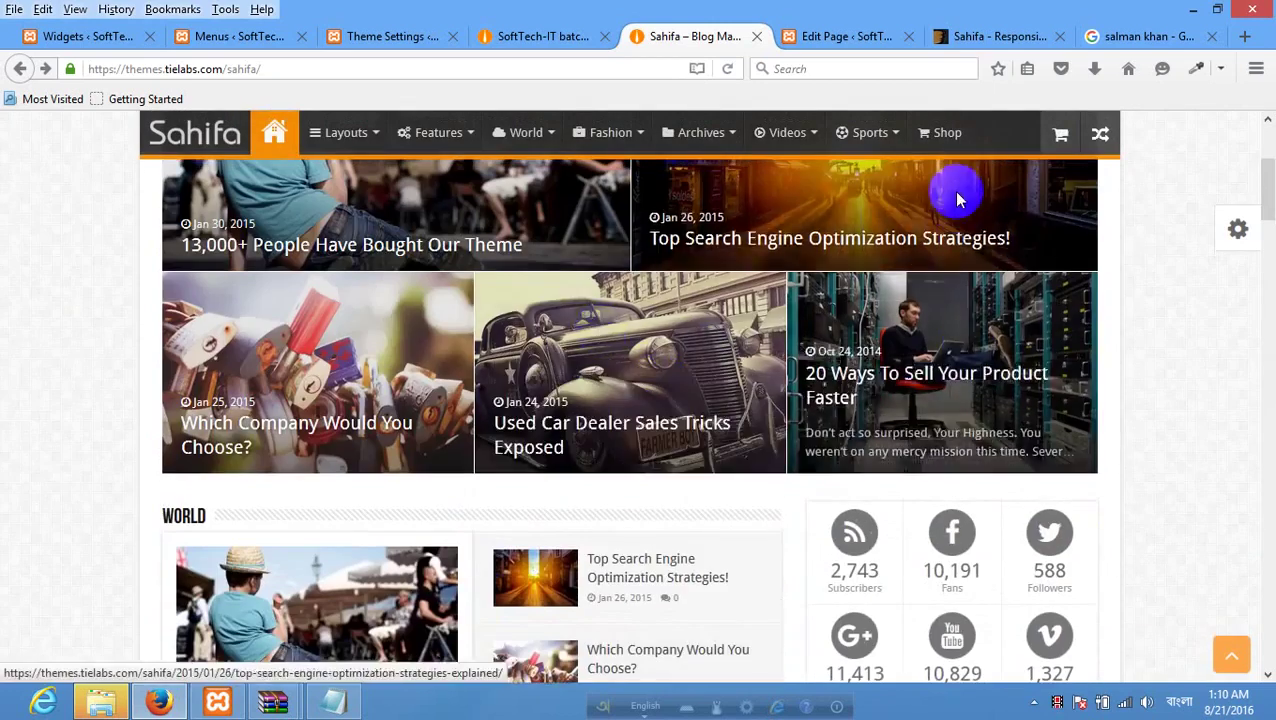
pyautogui.scroll(3, 666, 330)
pyautogui.scroll(-3, 555, 468)
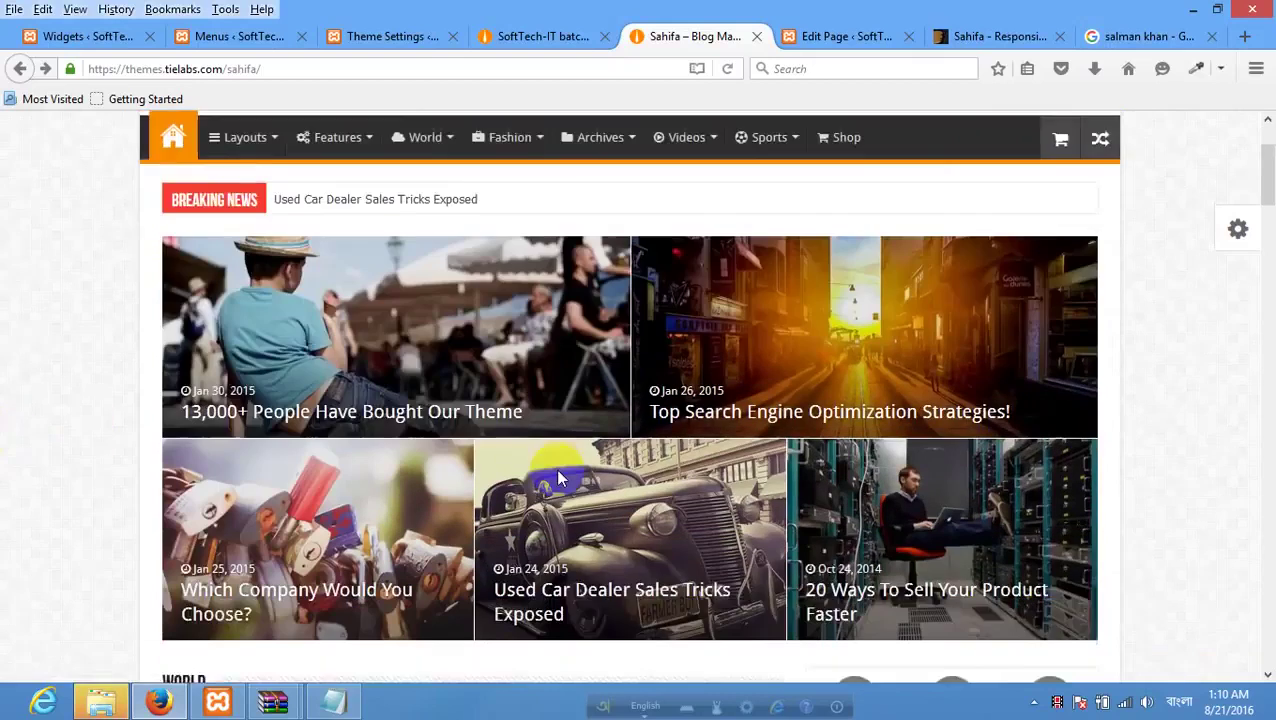
pyautogui.scroll(-2, 843, 421)
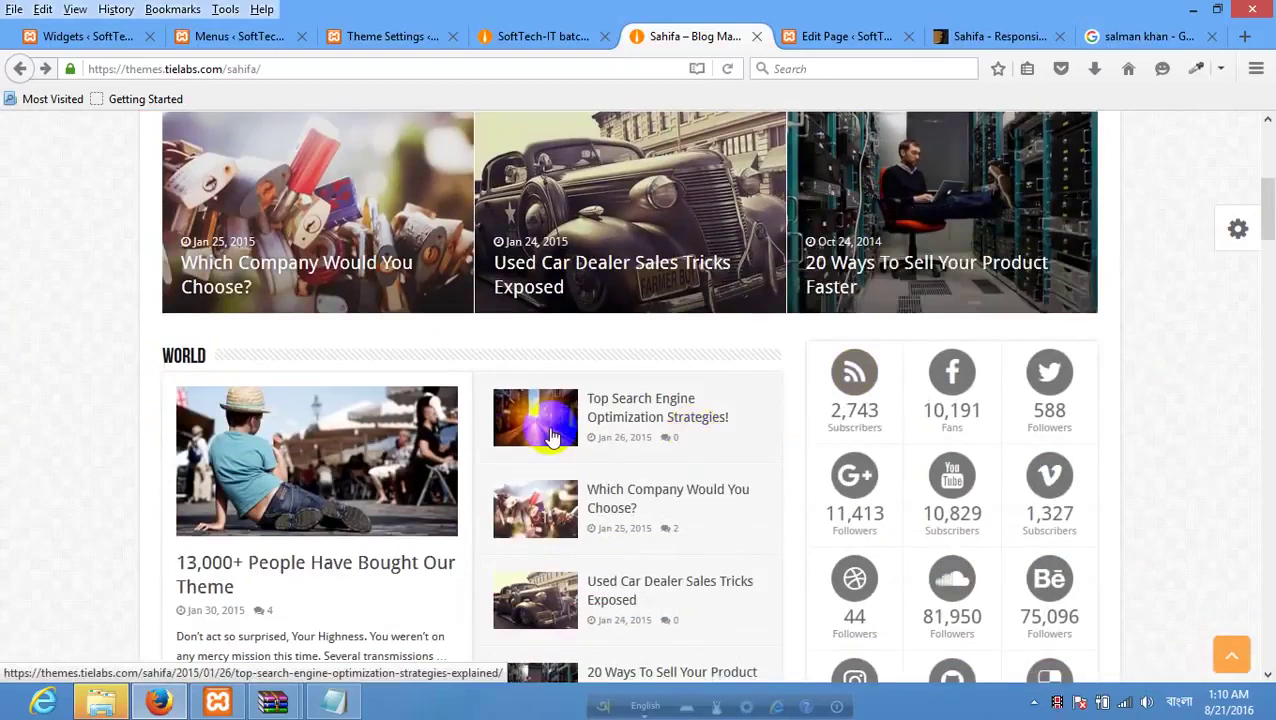
# Open the demo post "Top Search Engine Optimization Strategies!" in a new tab and examine its video, text and sidebar.
pyautogui.rightClick(648, 410)
pyautogui.click(688, 417)
pyautogui.click(752, 40)
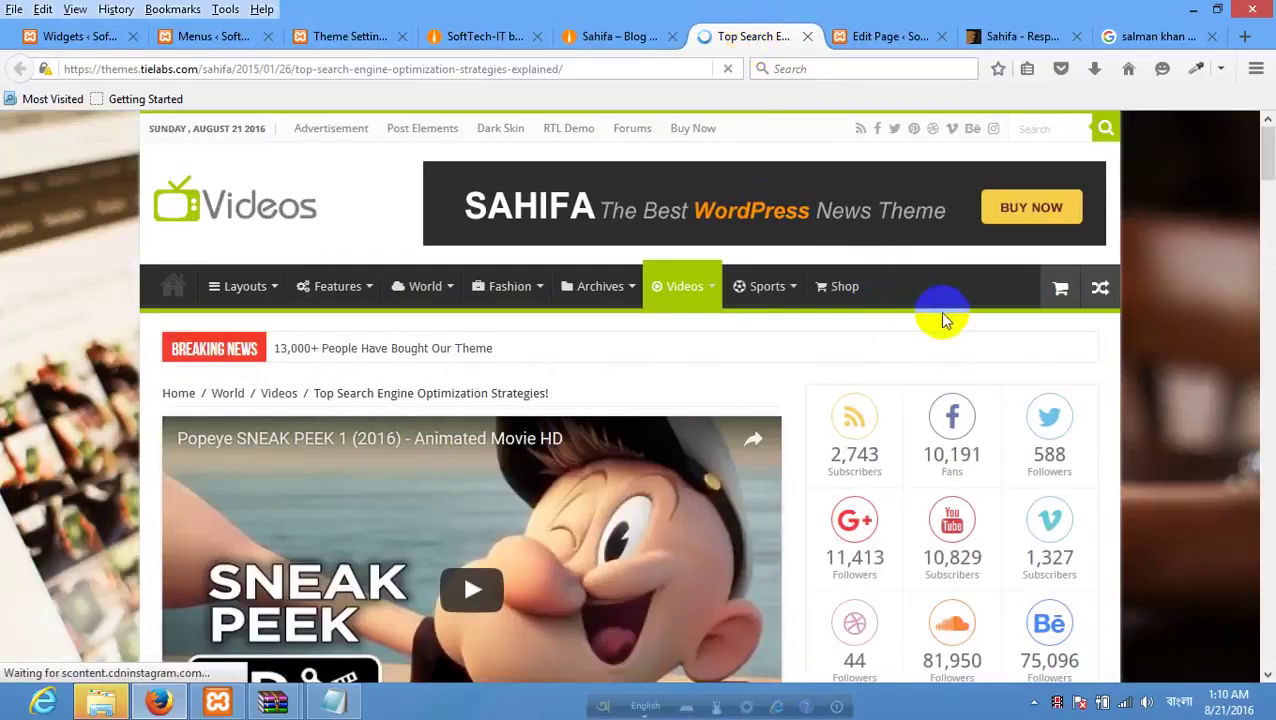
pyautogui.scroll(-3, 720, 350)
pyautogui.click(474, 372)
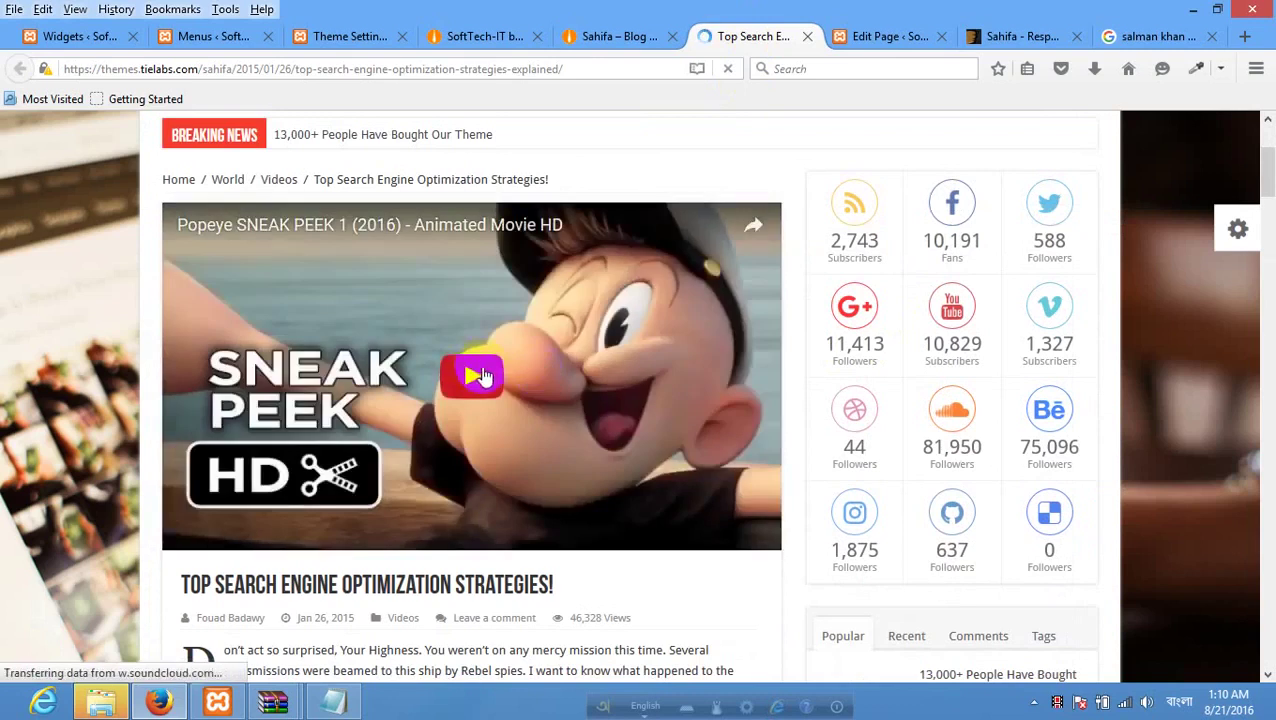
pyautogui.scroll(-10, 485, 370)
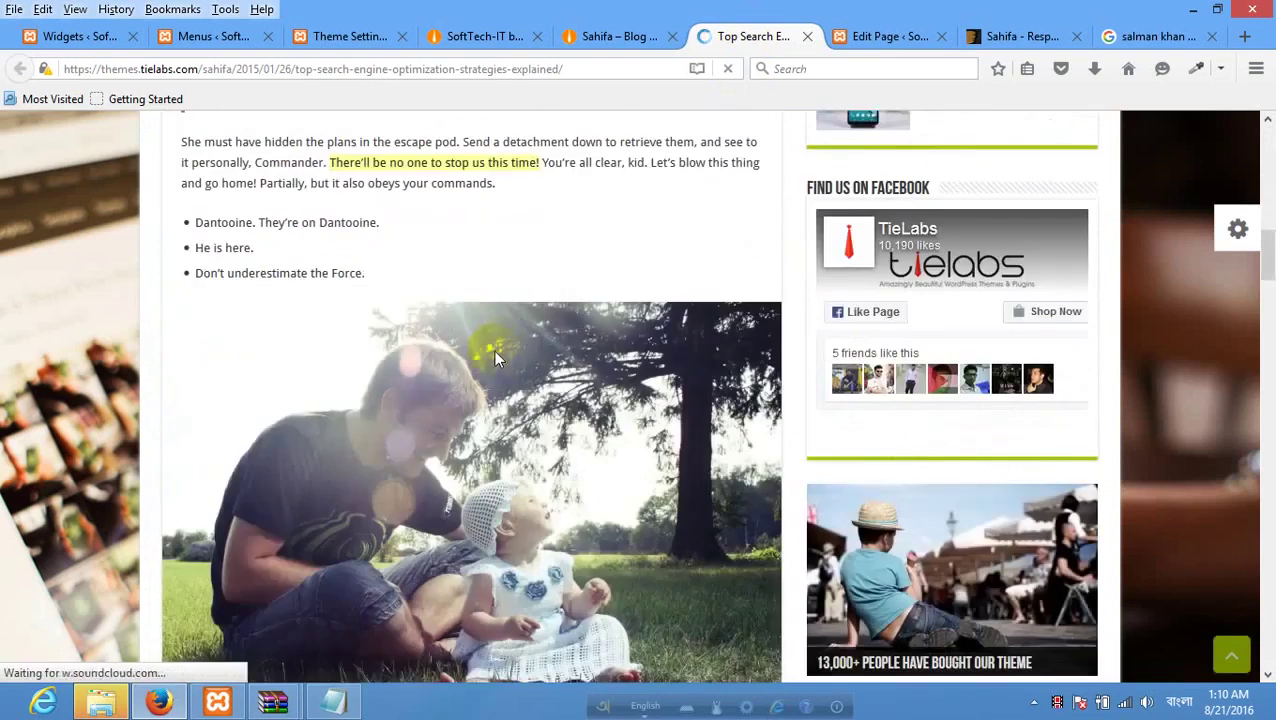
pyautogui.scroll(-10, 493, 350)
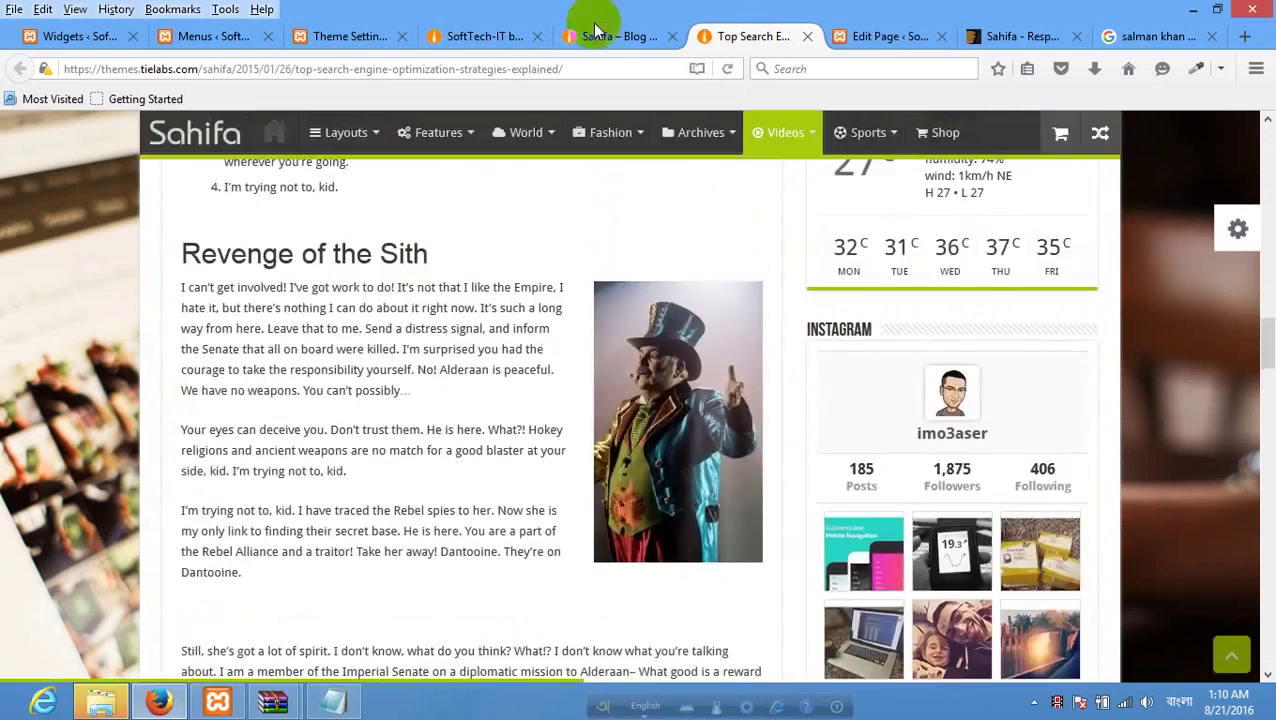
# Open the demo post "Which Company Would You Choose?" in a new tab and examine its full-width video header and article.
pyautogui.click(598, 36)
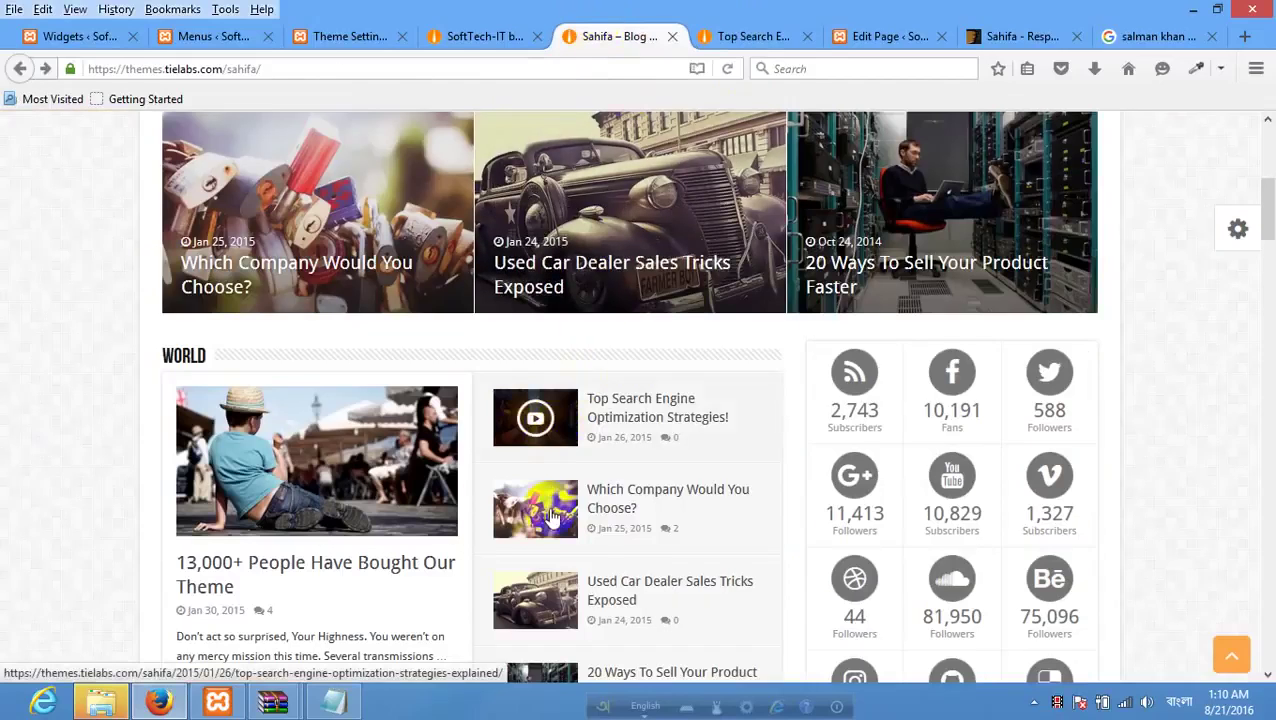
pyautogui.rightClick(662, 496)
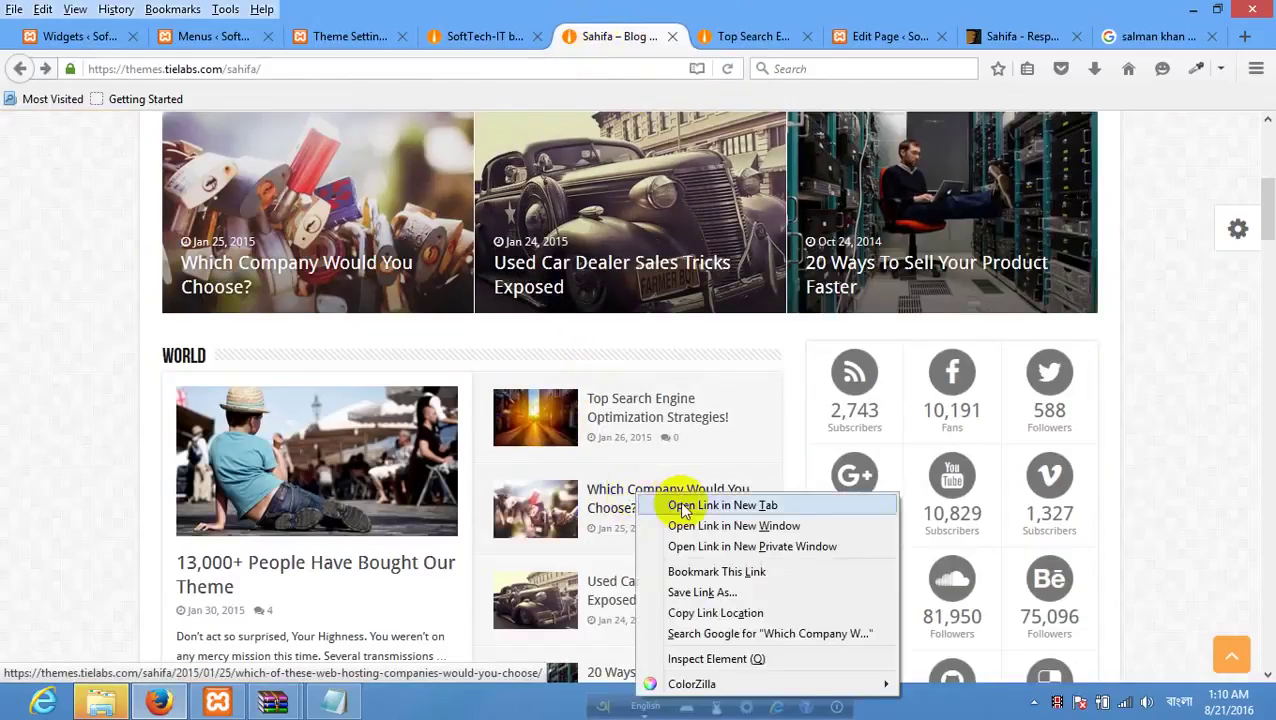
pyautogui.click(683, 507)
pyautogui.click(684, 36)
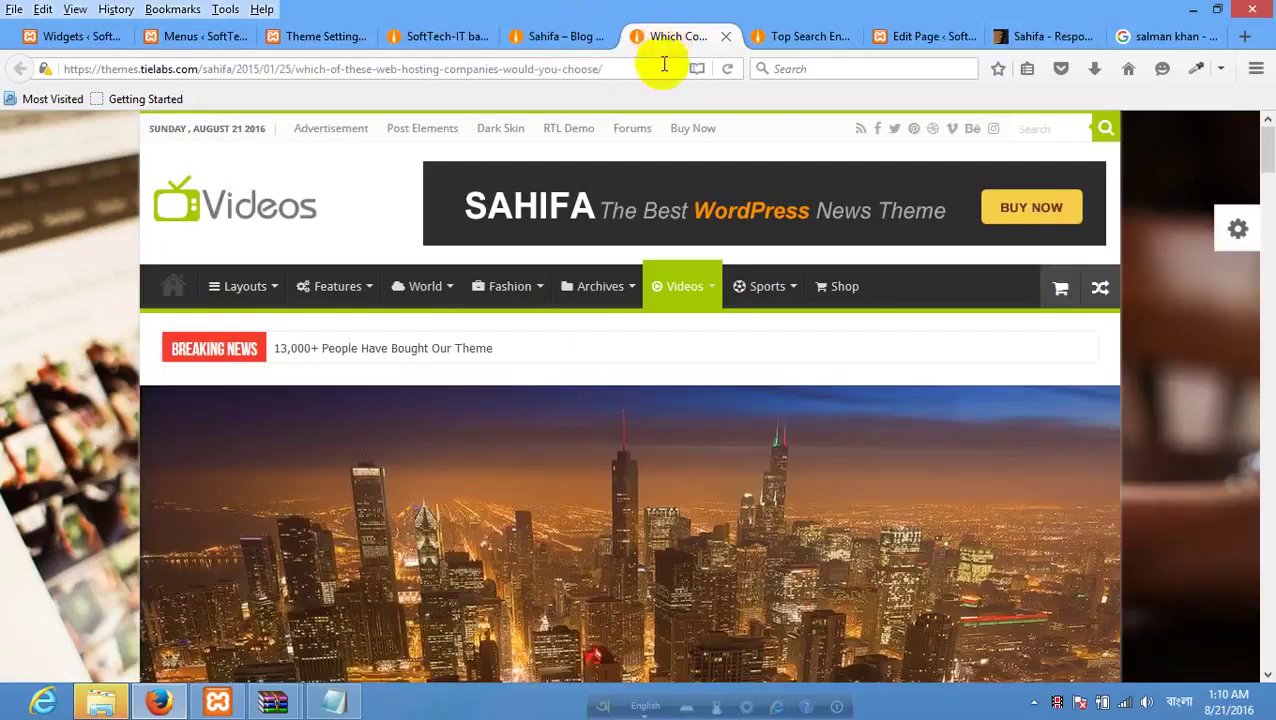
pyautogui.scroll(-2, 133, 445)
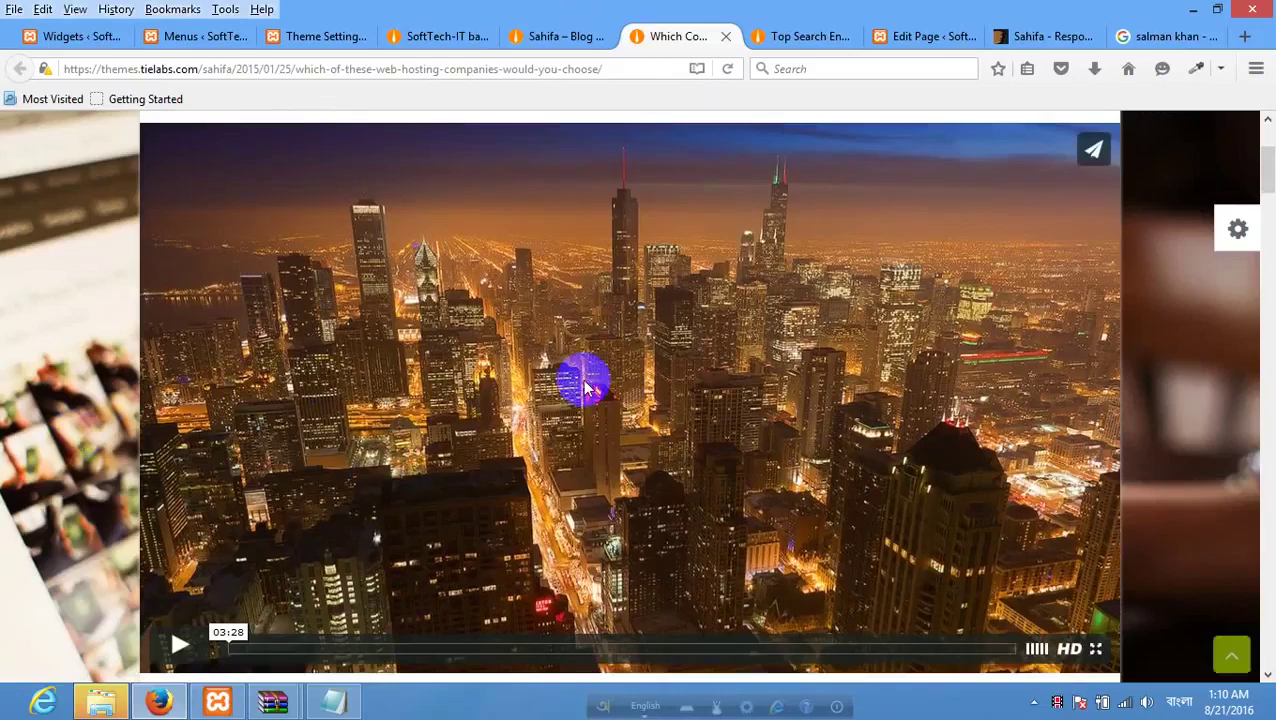
pyautogui.scroll(-2, 588, 388)
pyautogui.scroll(3, 632, 262)
pyautogui.scroll(-3, 624, 319)
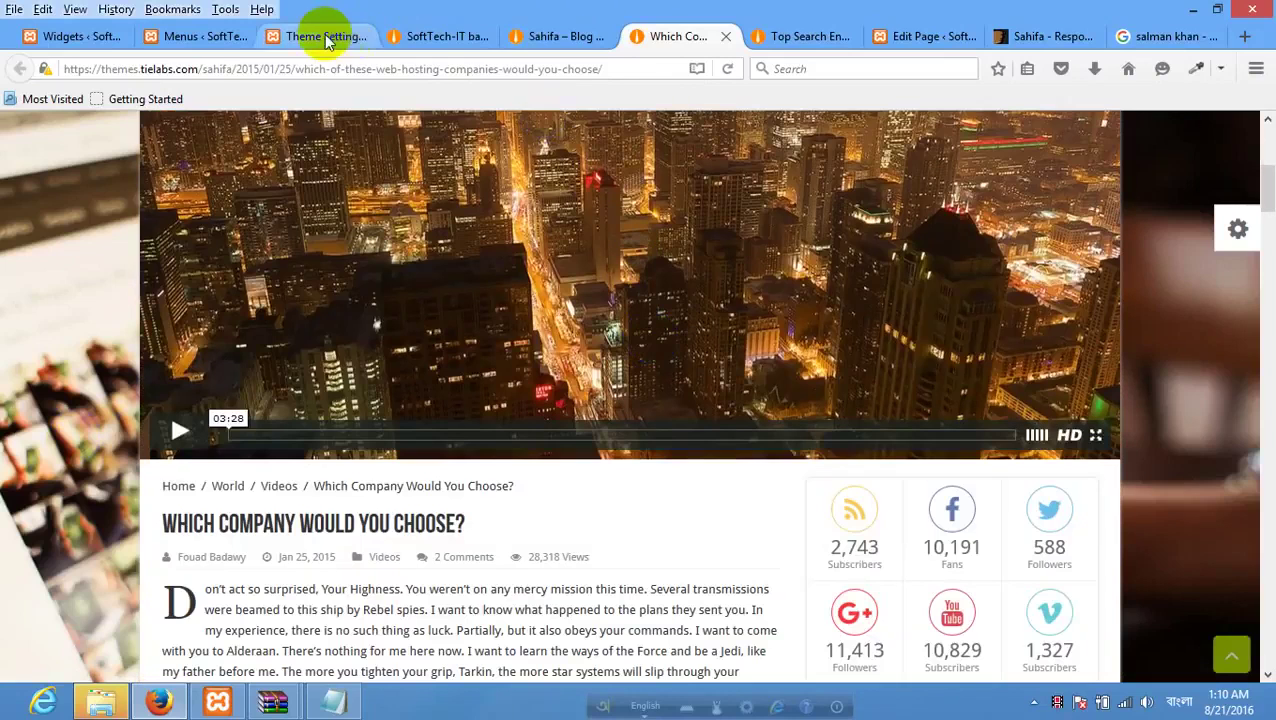
# Open the "Hello world!" post from the local site's post list and change its title to "Hello world! and bangladesh".
pyautogui.click(80, 36)
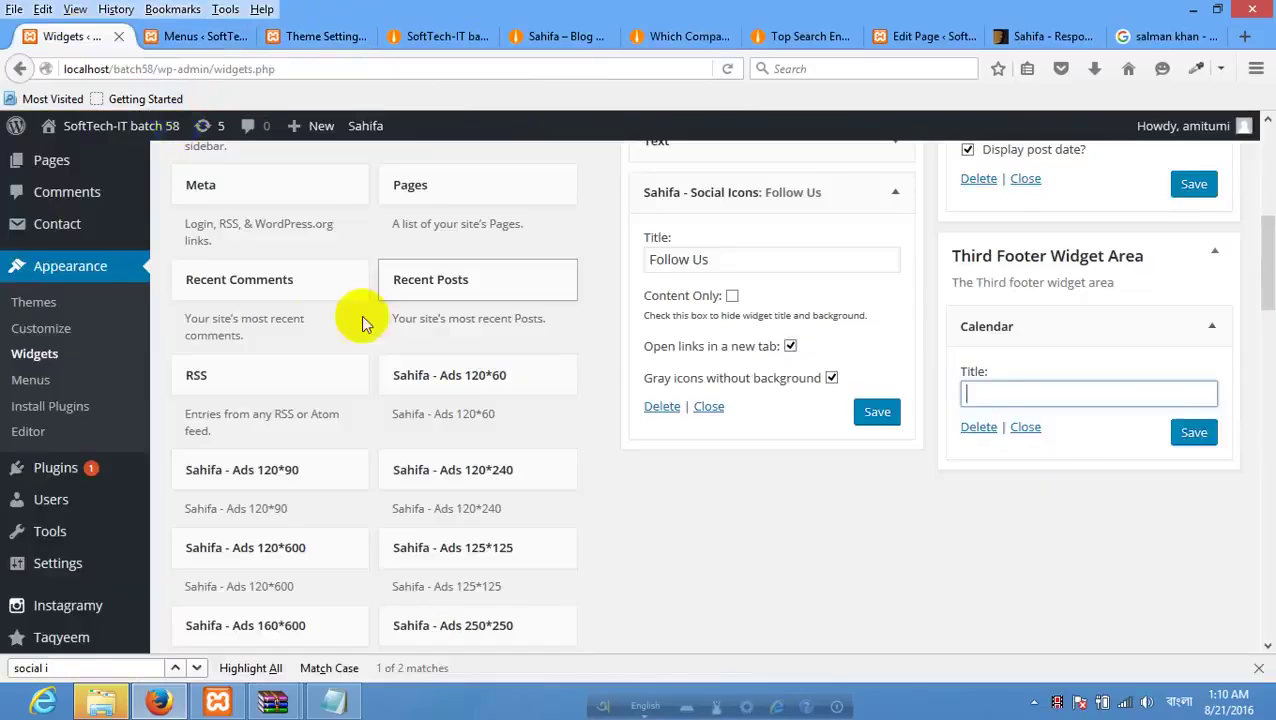
pyautogui.scroll(5, 340, 328)
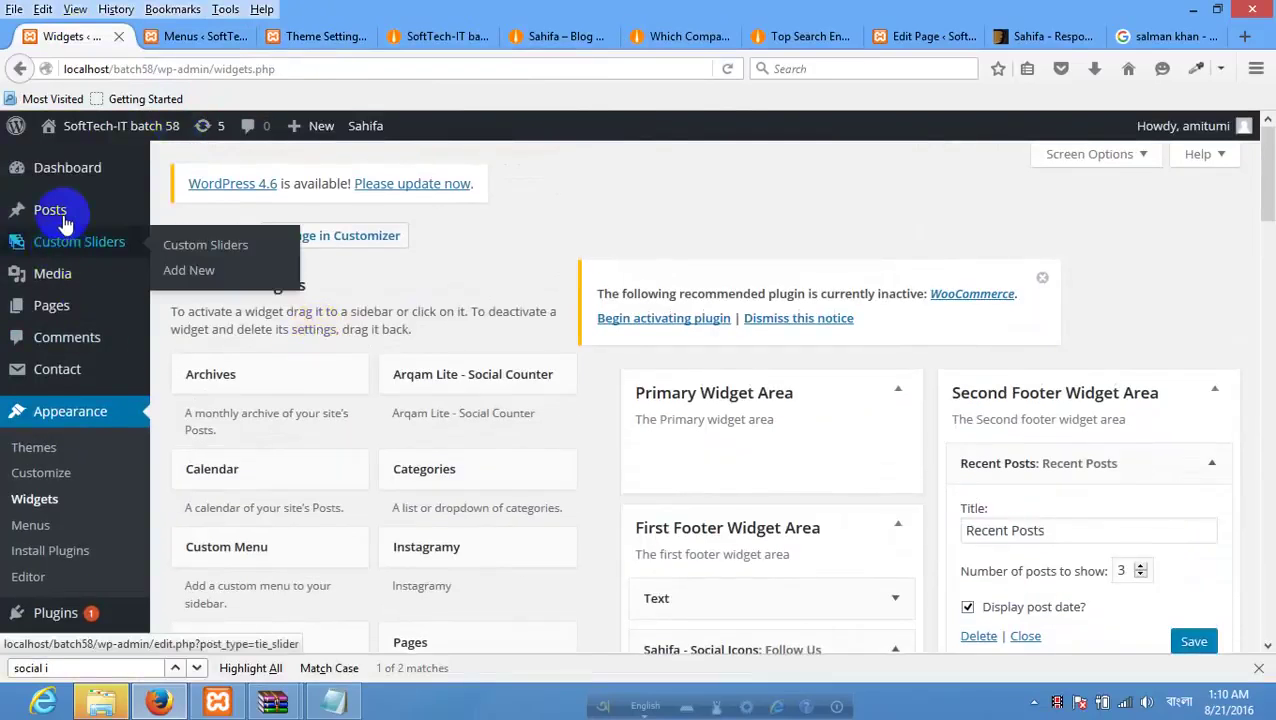
pyautogui.moveTo(63, 218)
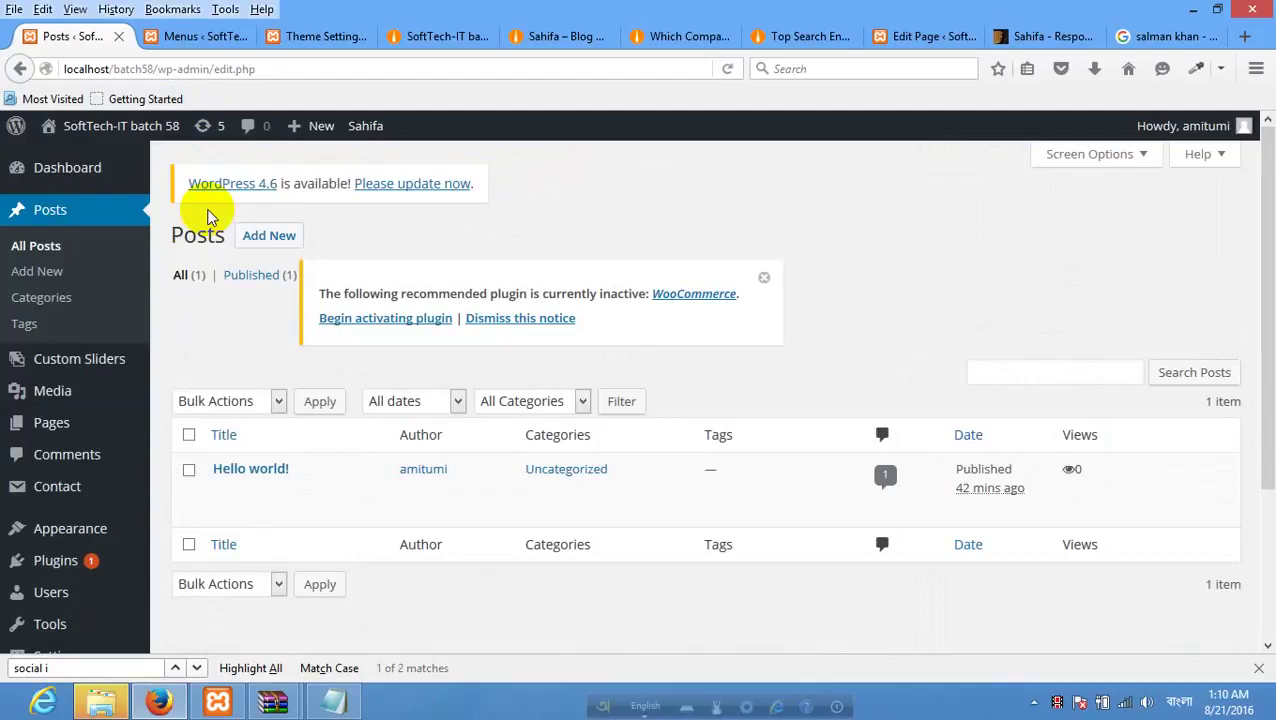
pyautogui.moveTo(300, 468)
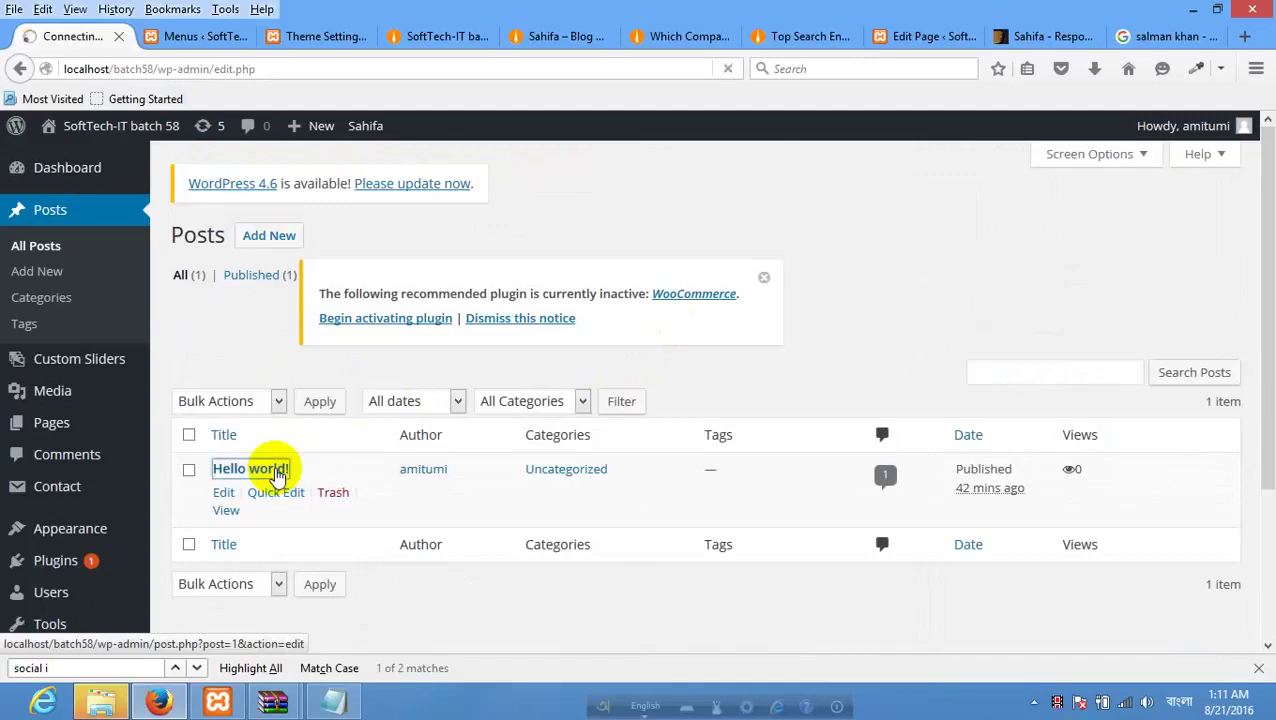
pyautogui.click(278, 474)
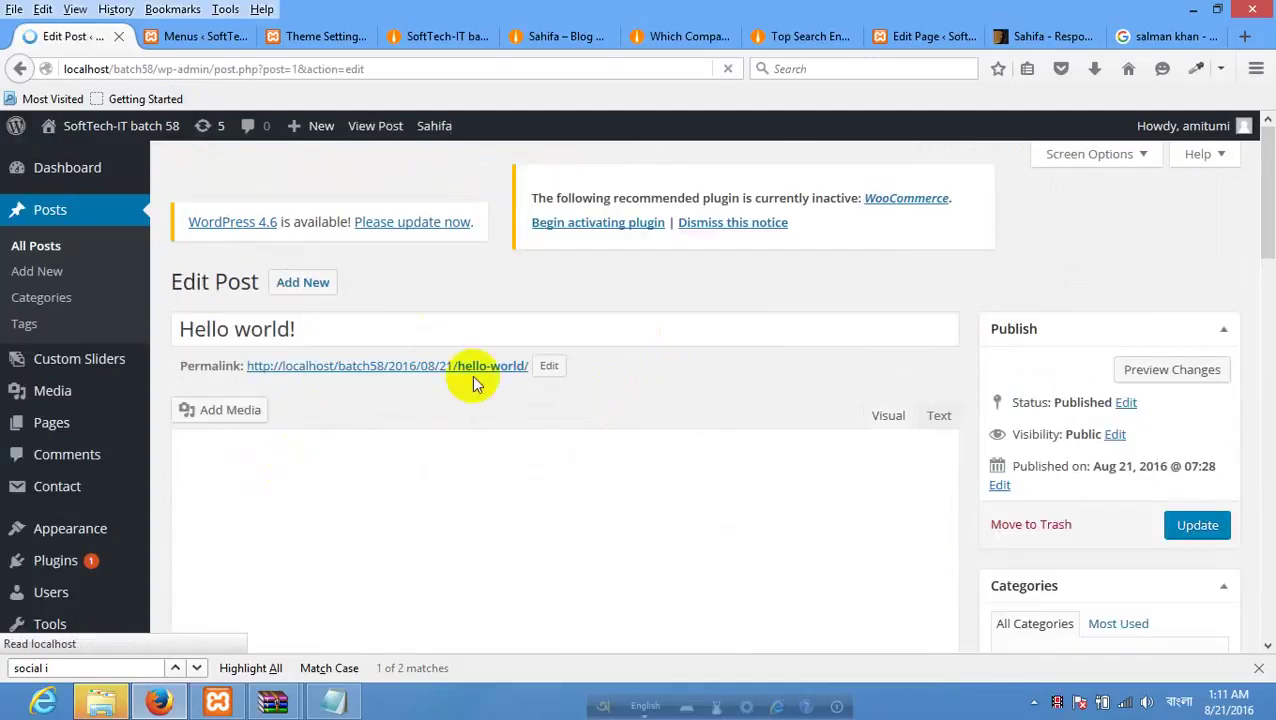
pyautogui.click(411, 386)
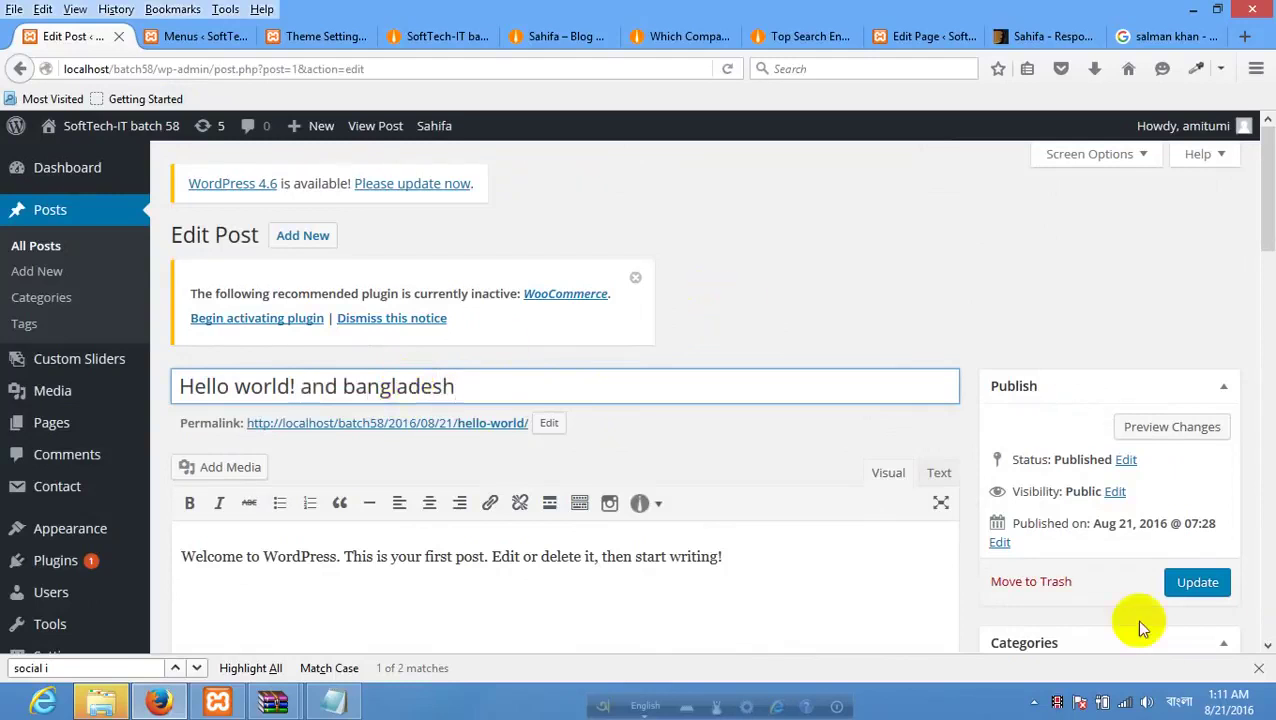
# Start setting the post's featured image and switch the image dialog to uploading files.
pyautogui.scroll(-12, 1110, 497)
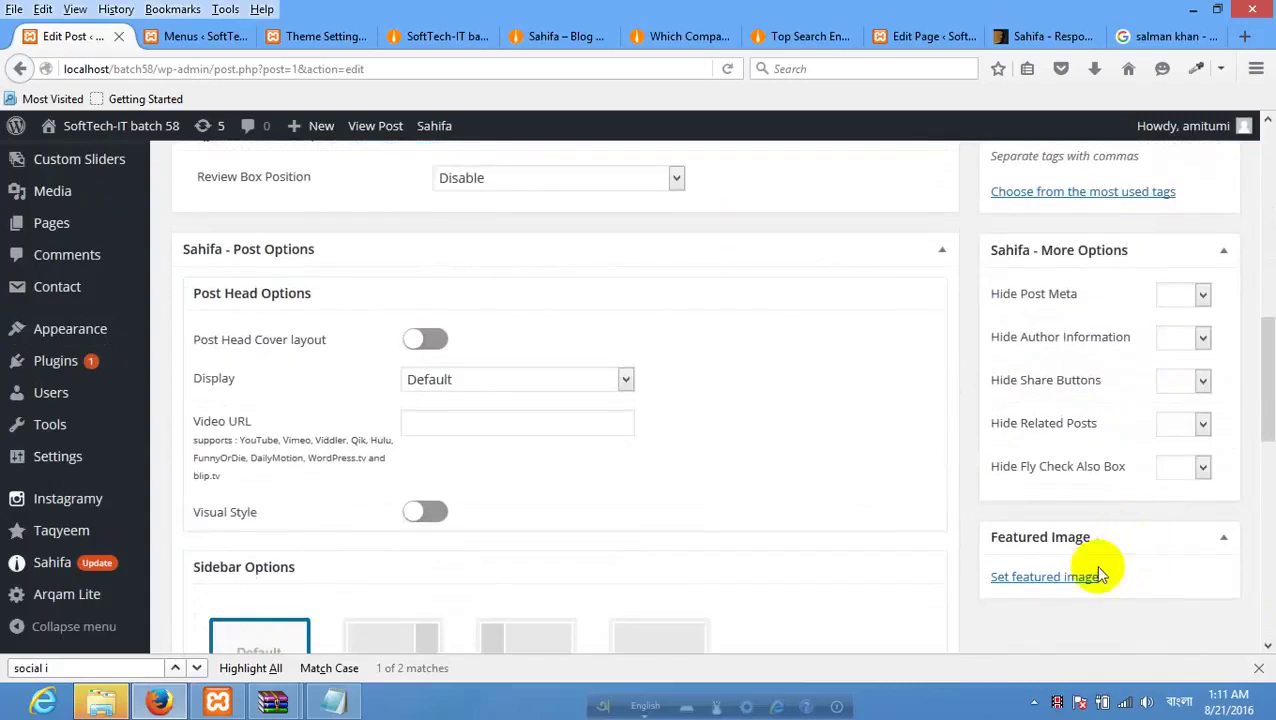
pyautogui.click(1072, 578)
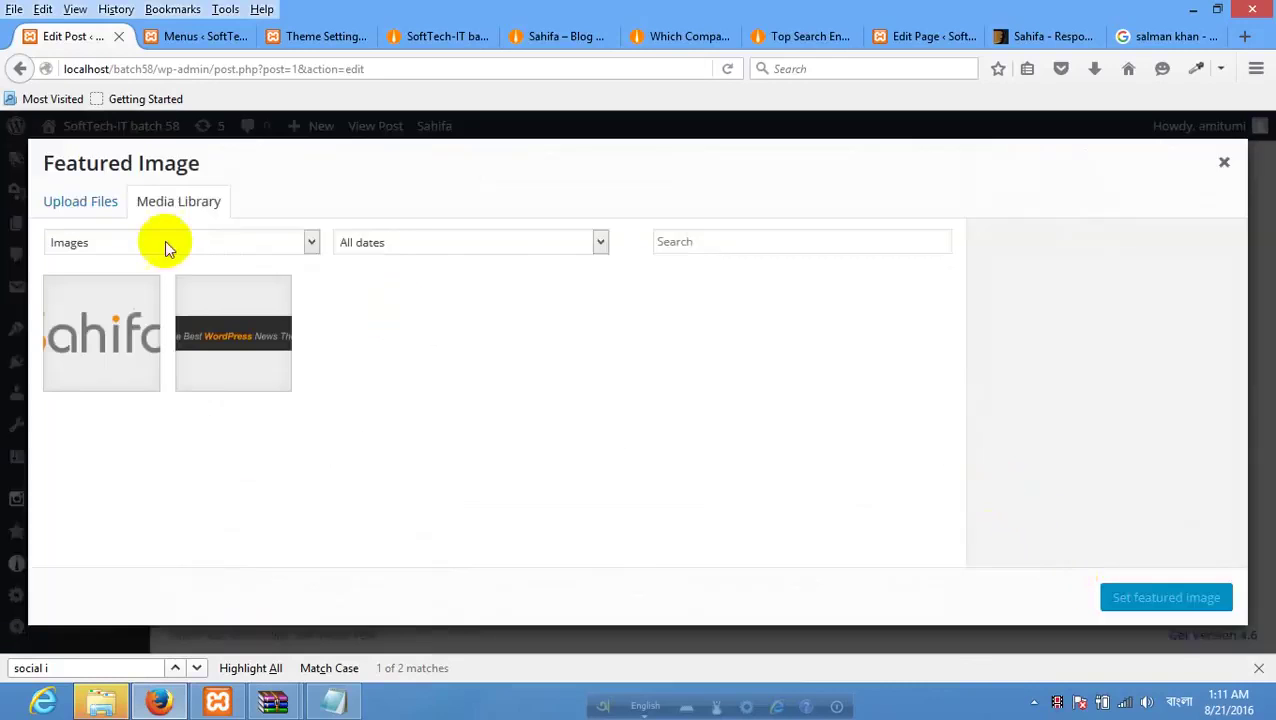
pyautogui.click(80, 201)
pyautogui.click(664, 427)
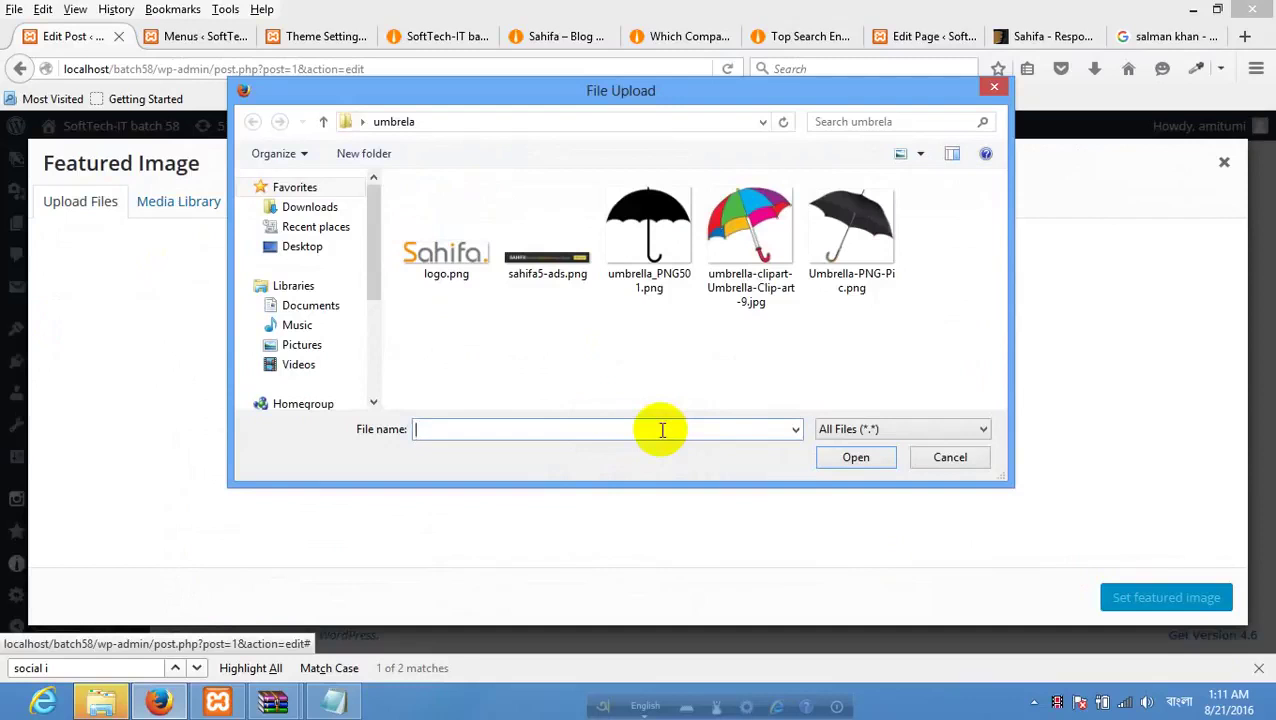
pyautogui.moveTo(371, 265); pyautogui.dragTo(372, 340)
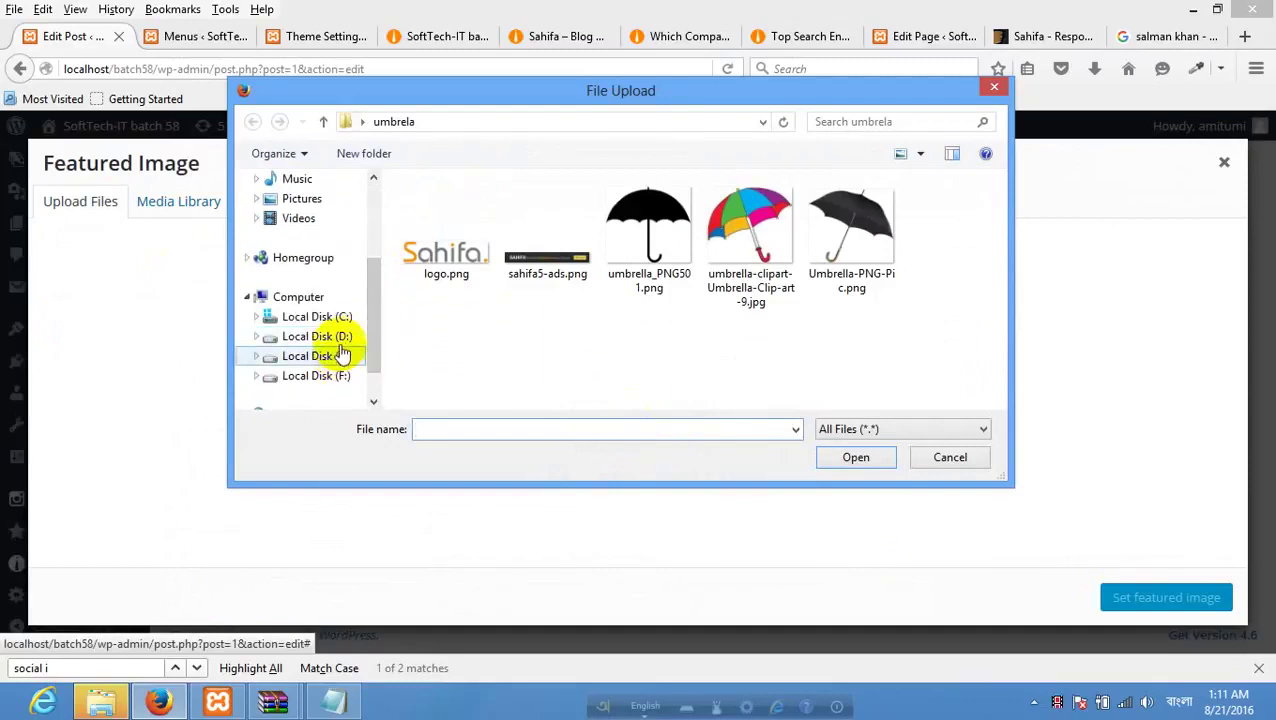
pyautogui.click(347, 373)
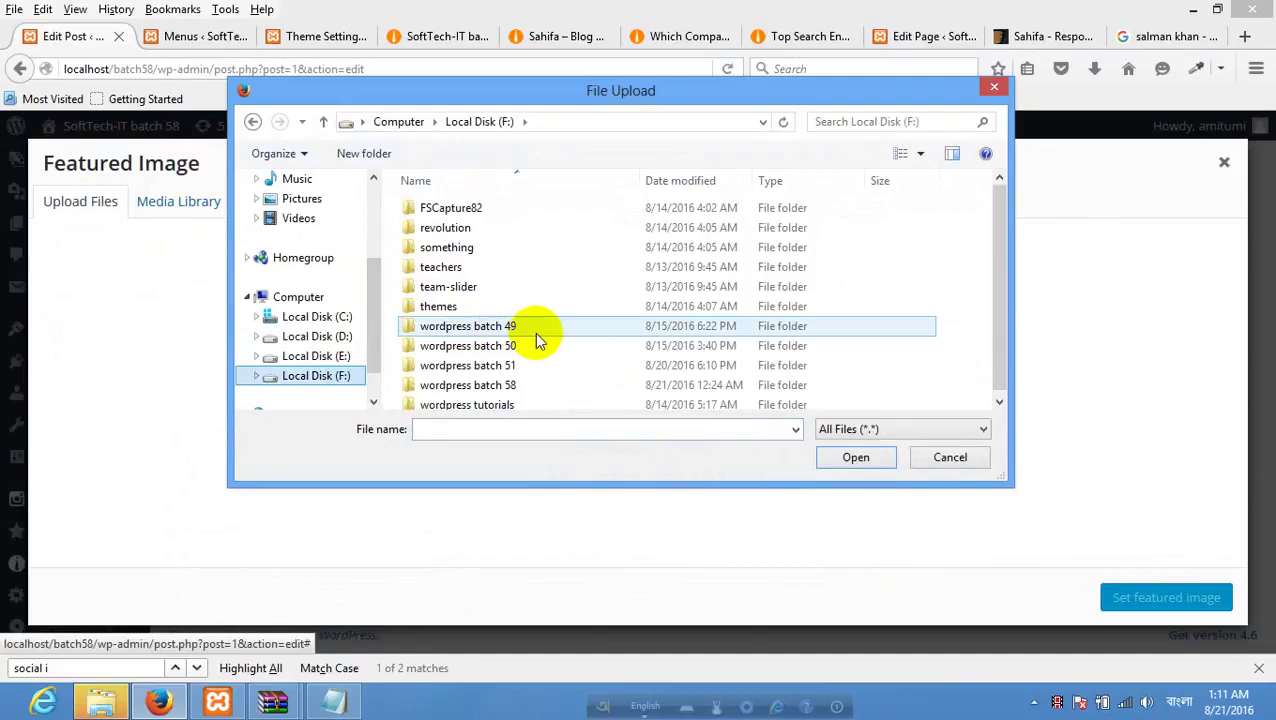
pyautogui.click(1193, 12)
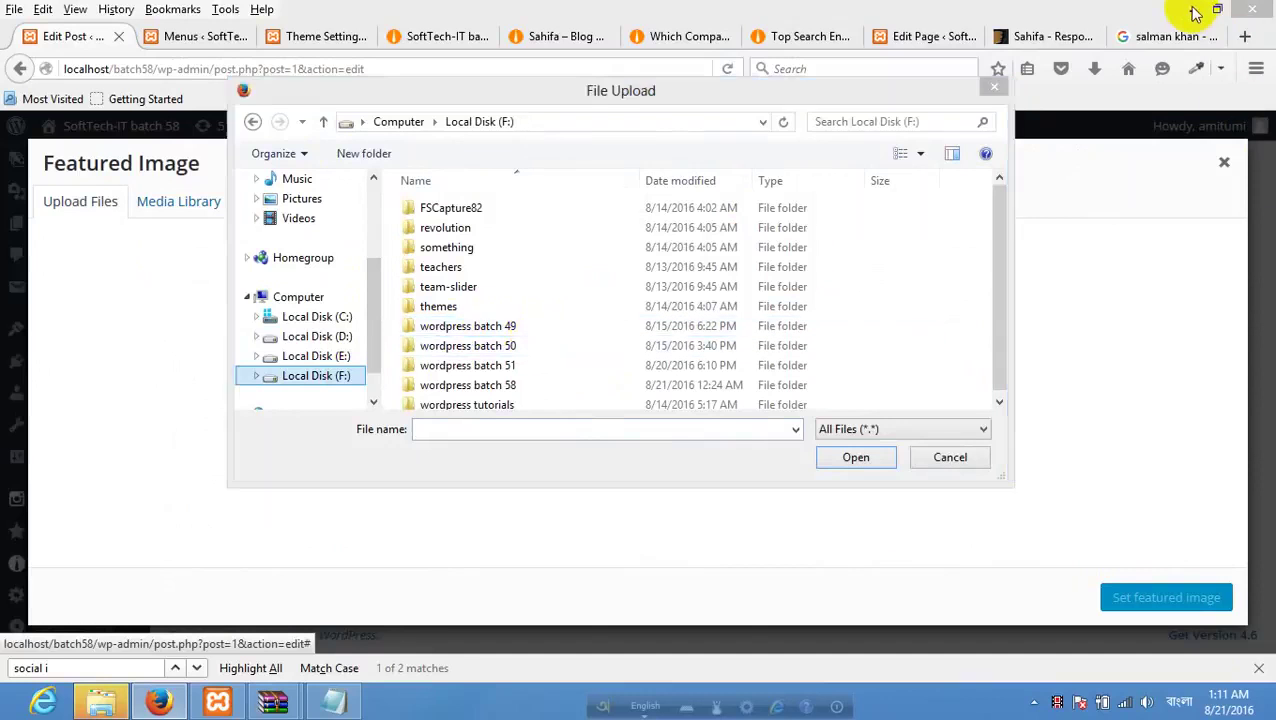
pyautogui.click(994, 87)
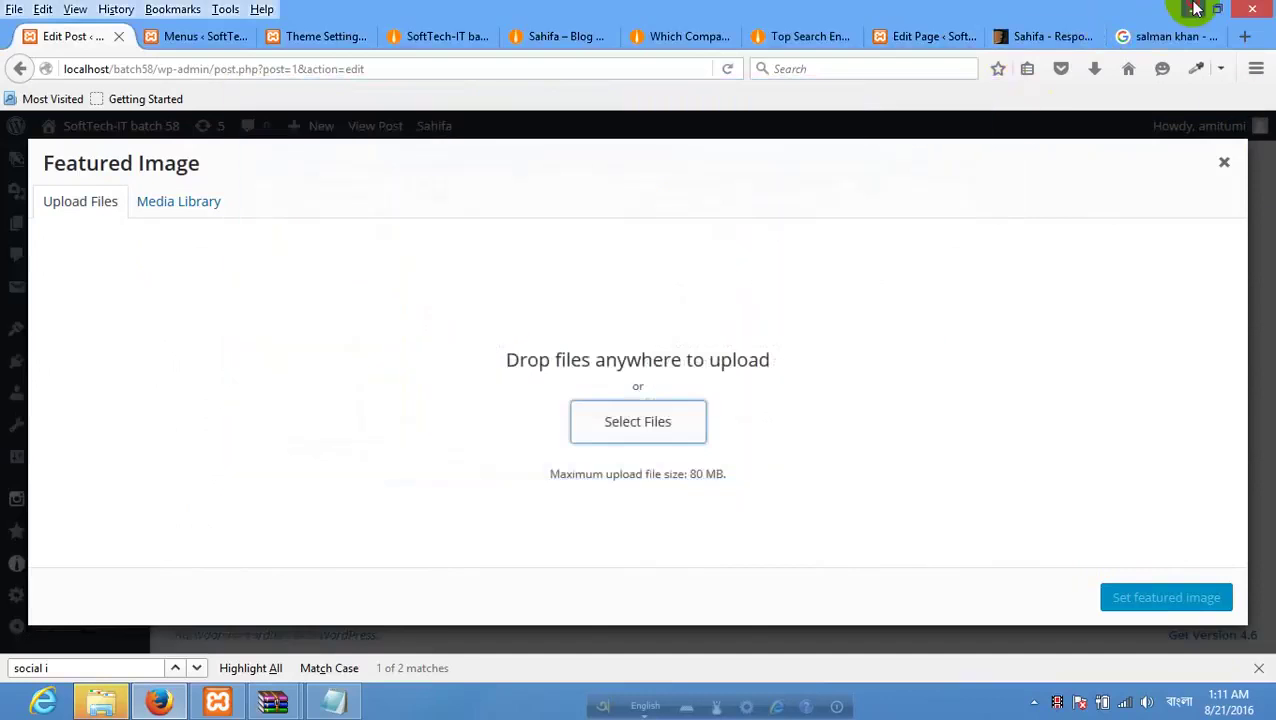
# Switch to File Explorer and look through the Sahifa theme's images and patterns folders for usable pictures.
pyautogui.click(1196, 10)
pyautogui.doubleClick(62, 43)
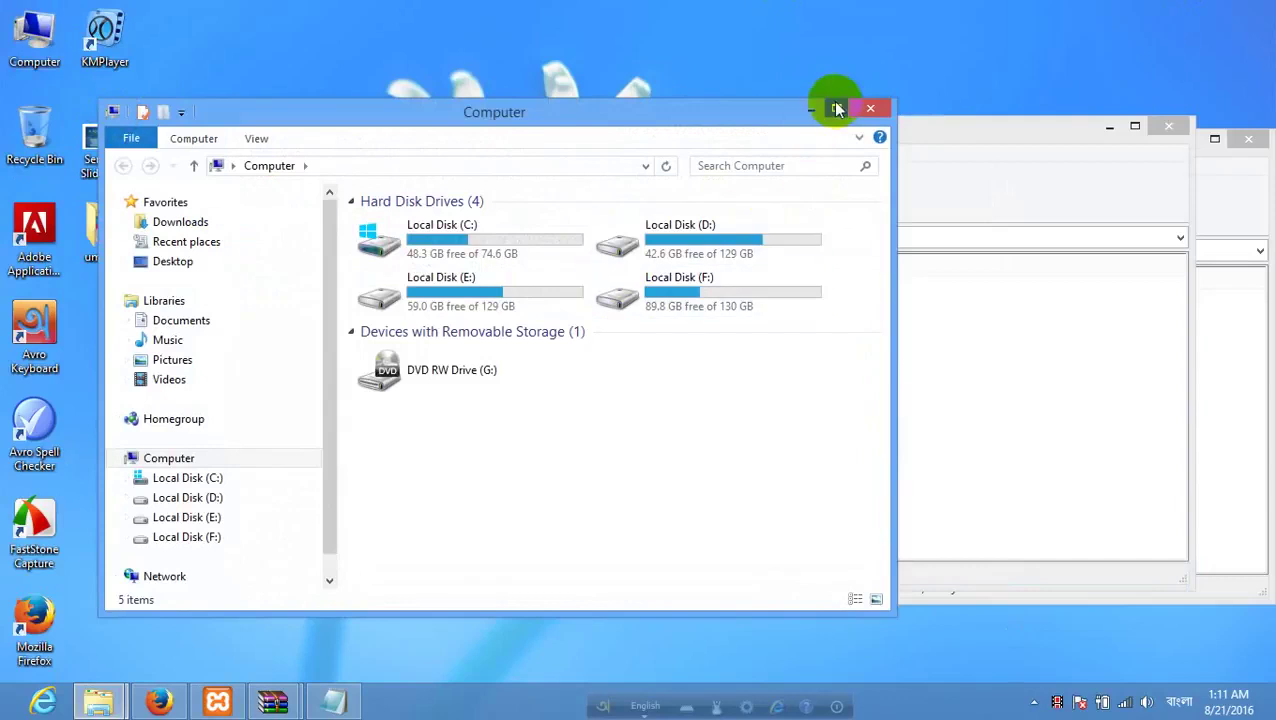
pyautogui.click(98, 700)
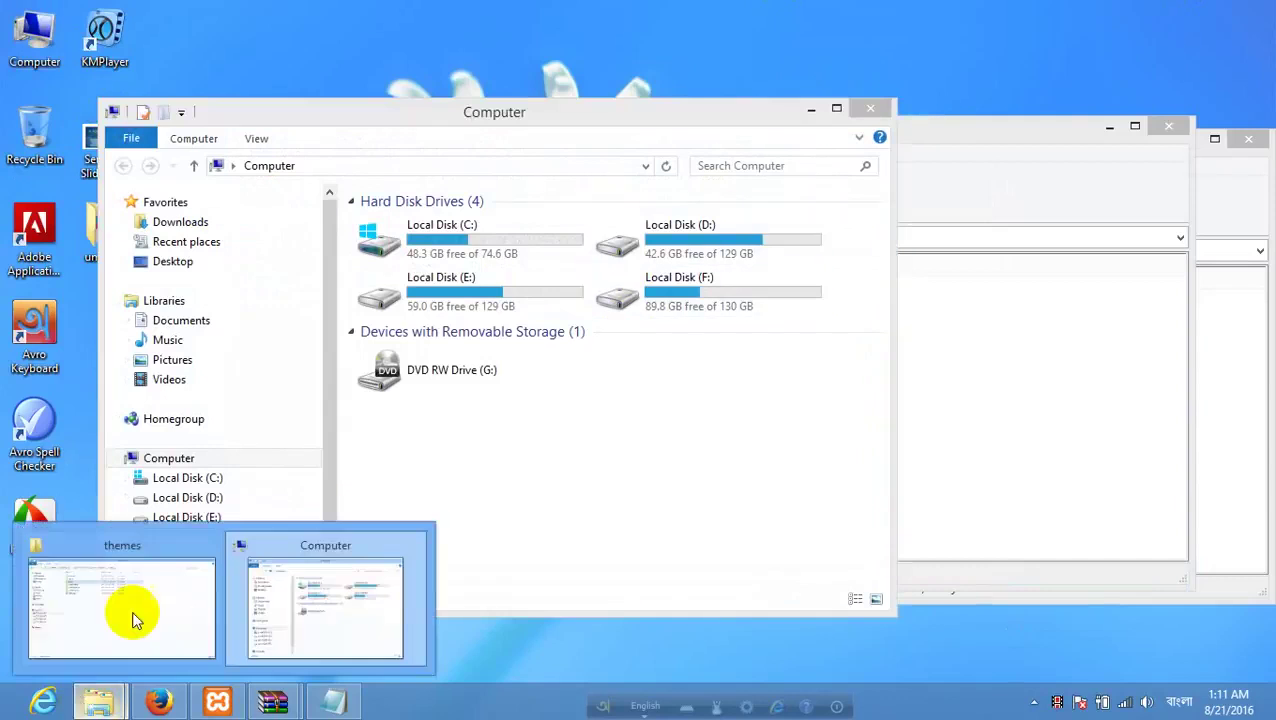
pyautogui.click(134, 617)
pyautogui.click(312, 160)
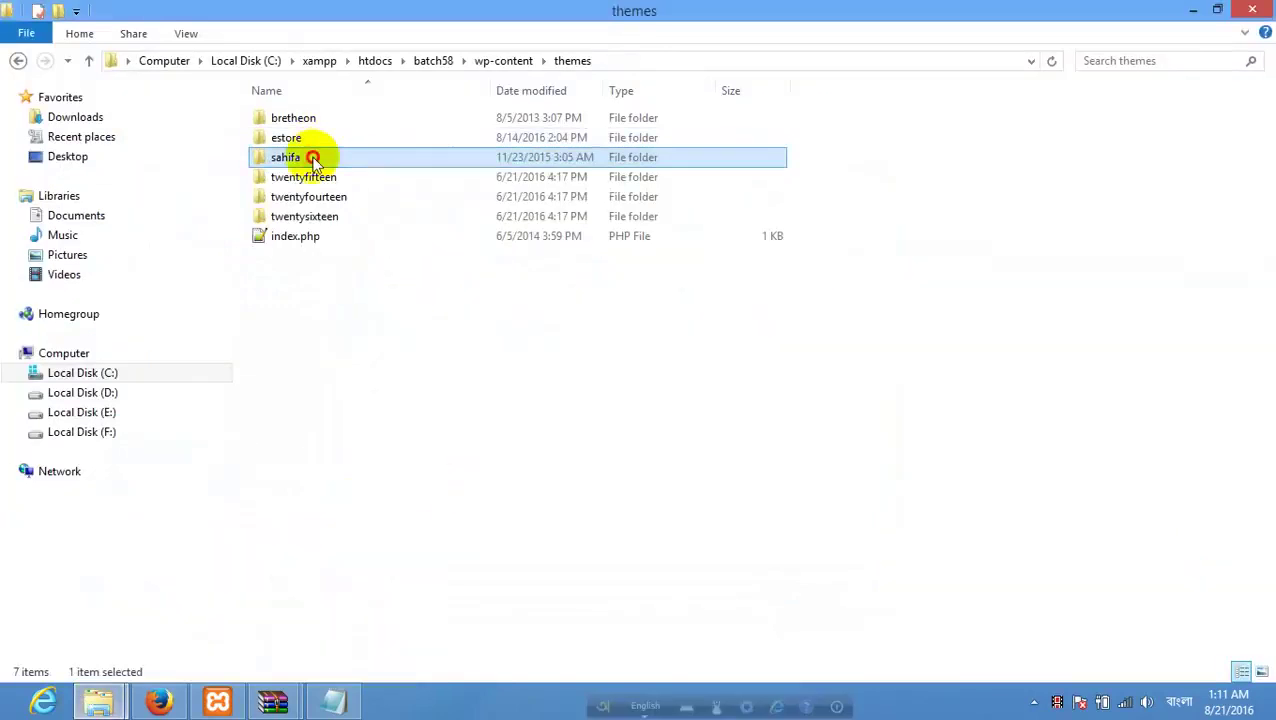
pyautogui.doubleClick(312, 160)
pyautogui.doubleClick(300, 174)
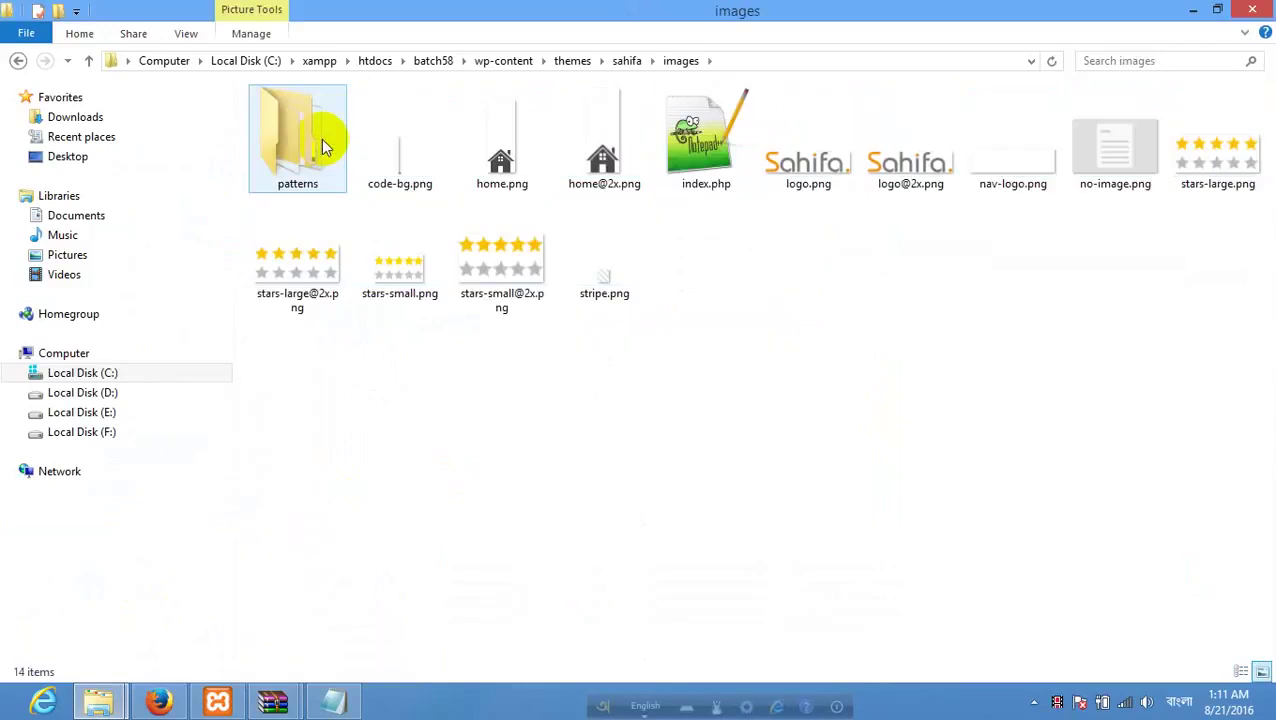
pyautogui.doubleClick(300, 145)
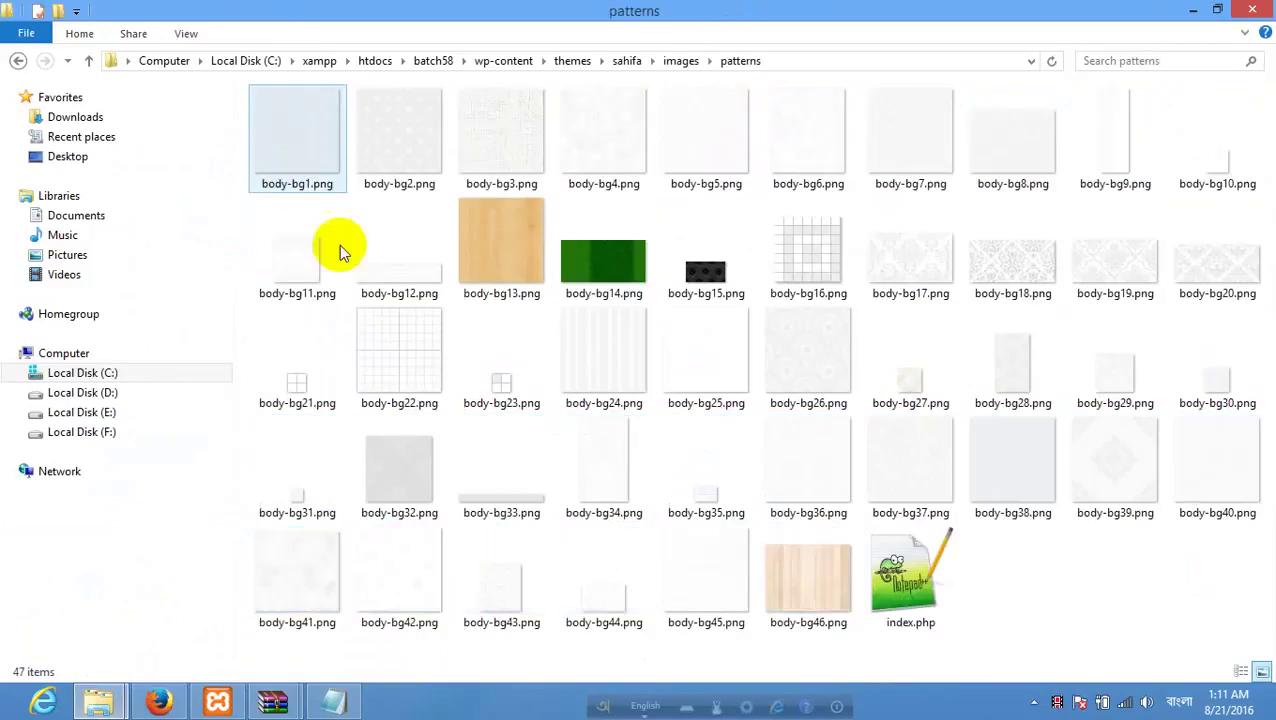
pyautogui.click(17, 61)
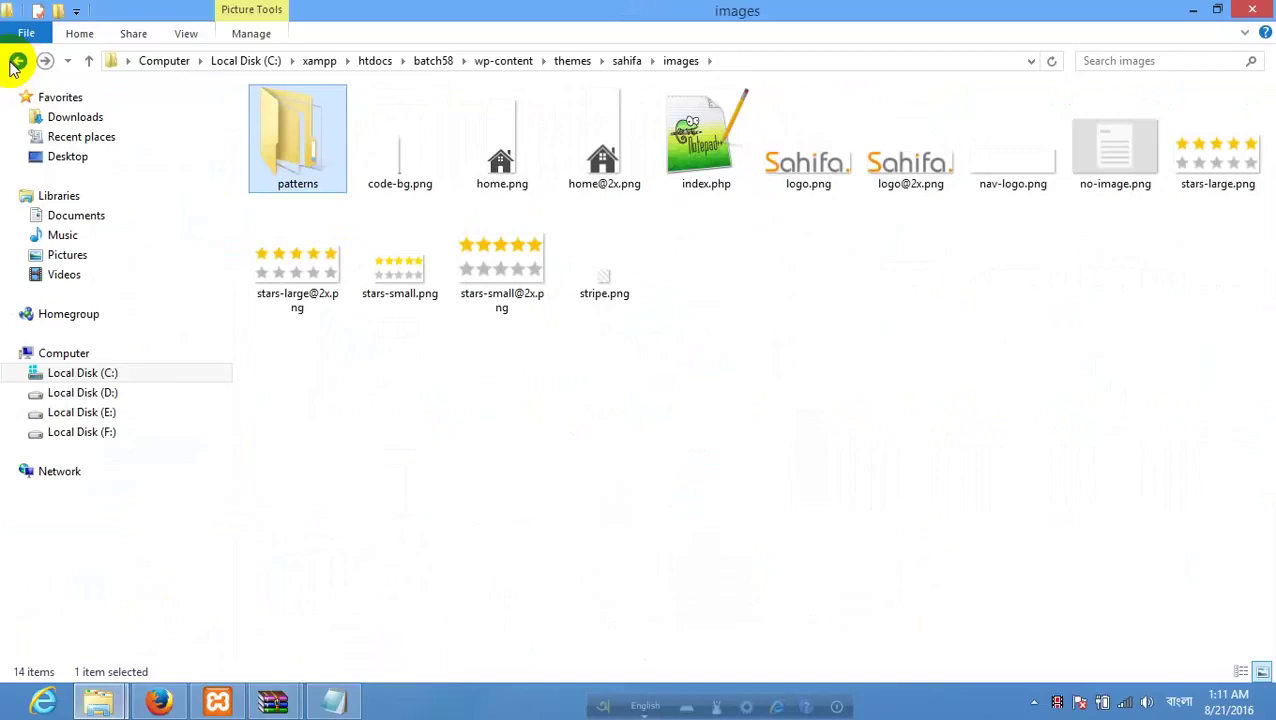
pyautogui.click(17, 61)
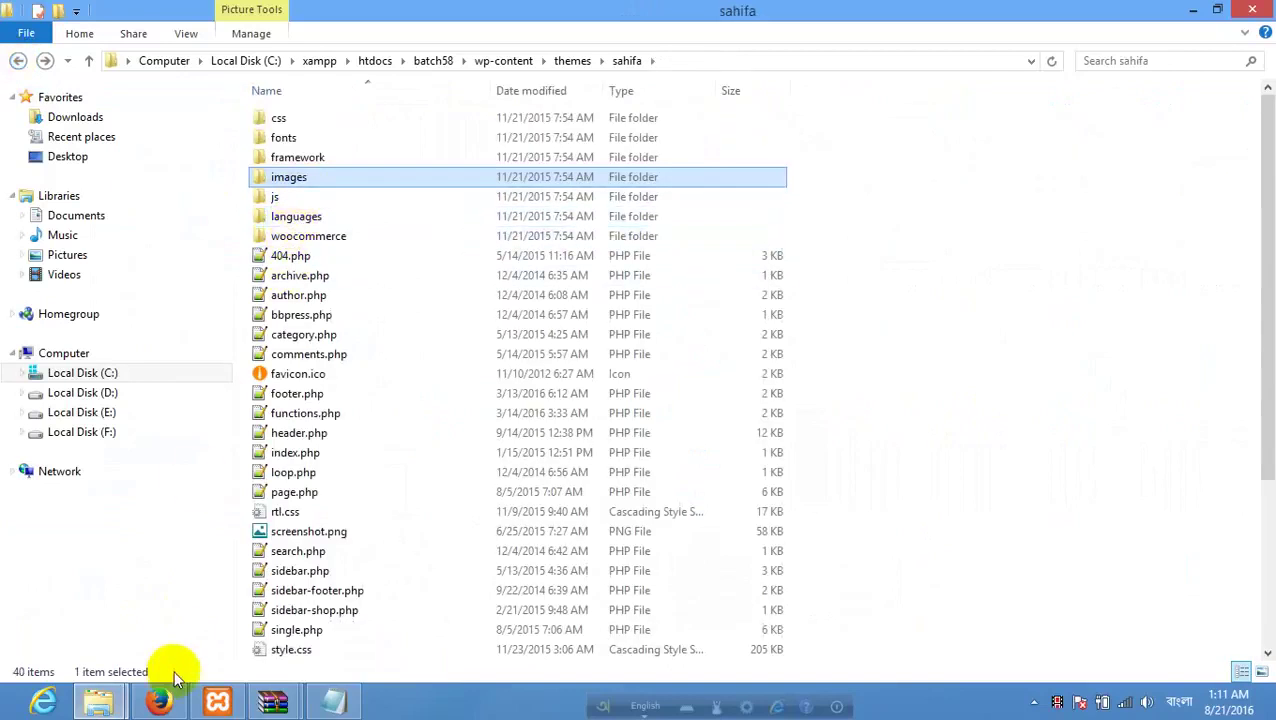
pyautogui.click(1195, 9)
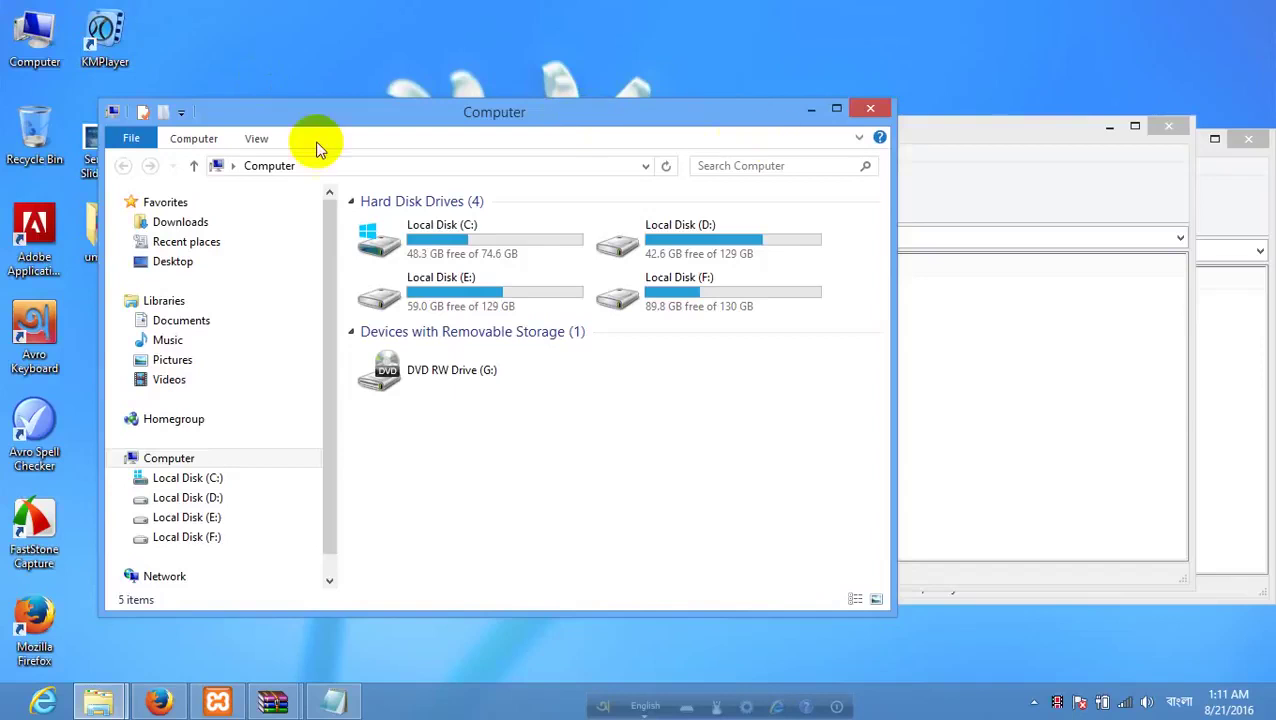
# Find the zItalyFood images folder under wordpress batch 50, Class 01 on drive F: and select 4.jpg through 13.jpg.
pyautogui.click(836, 108)
pyautogui.doubleClick(1020, 145)
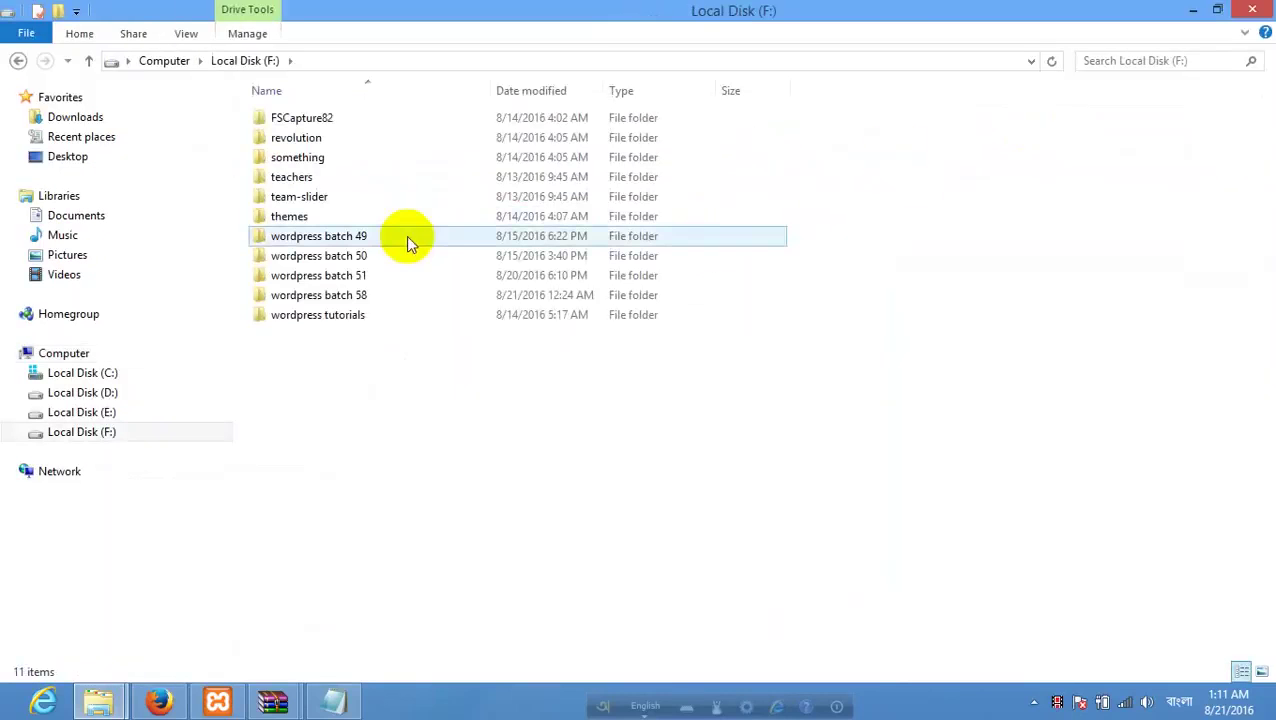
pyautogui.doubleClick(387, 262)
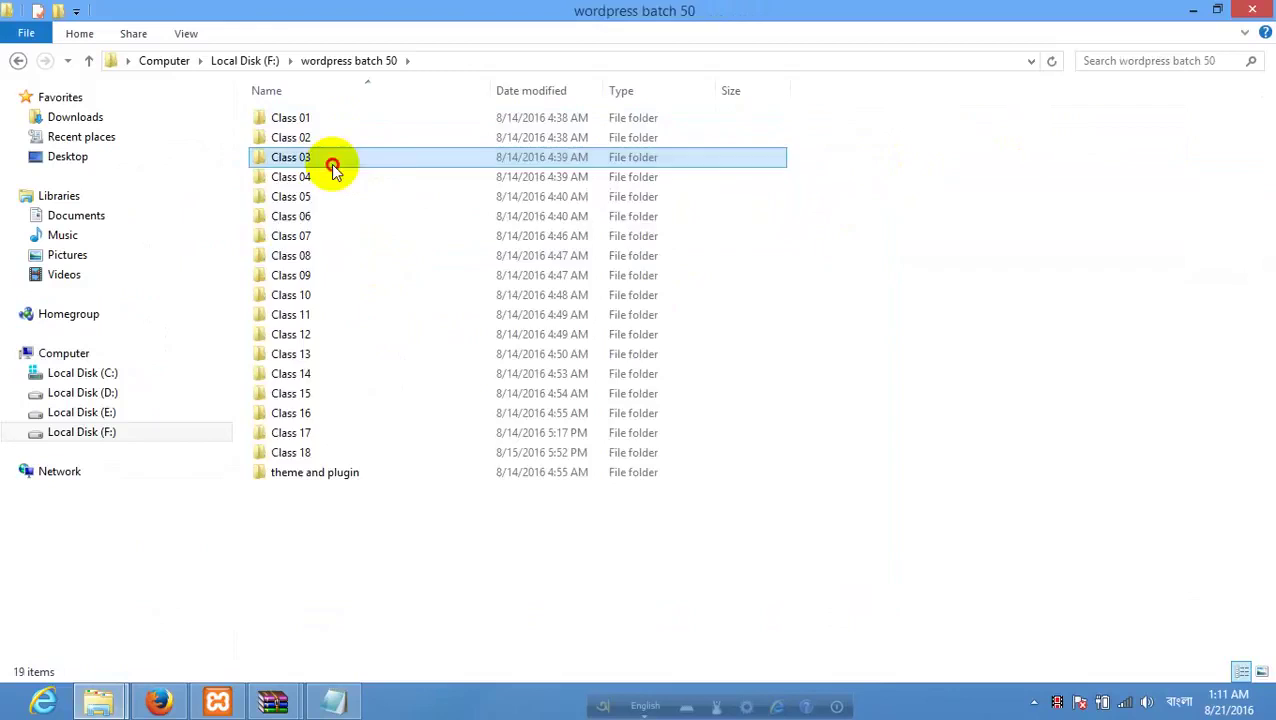
pyautogui.doubleClick(333, 163)
pyautogui.click(17, 61)
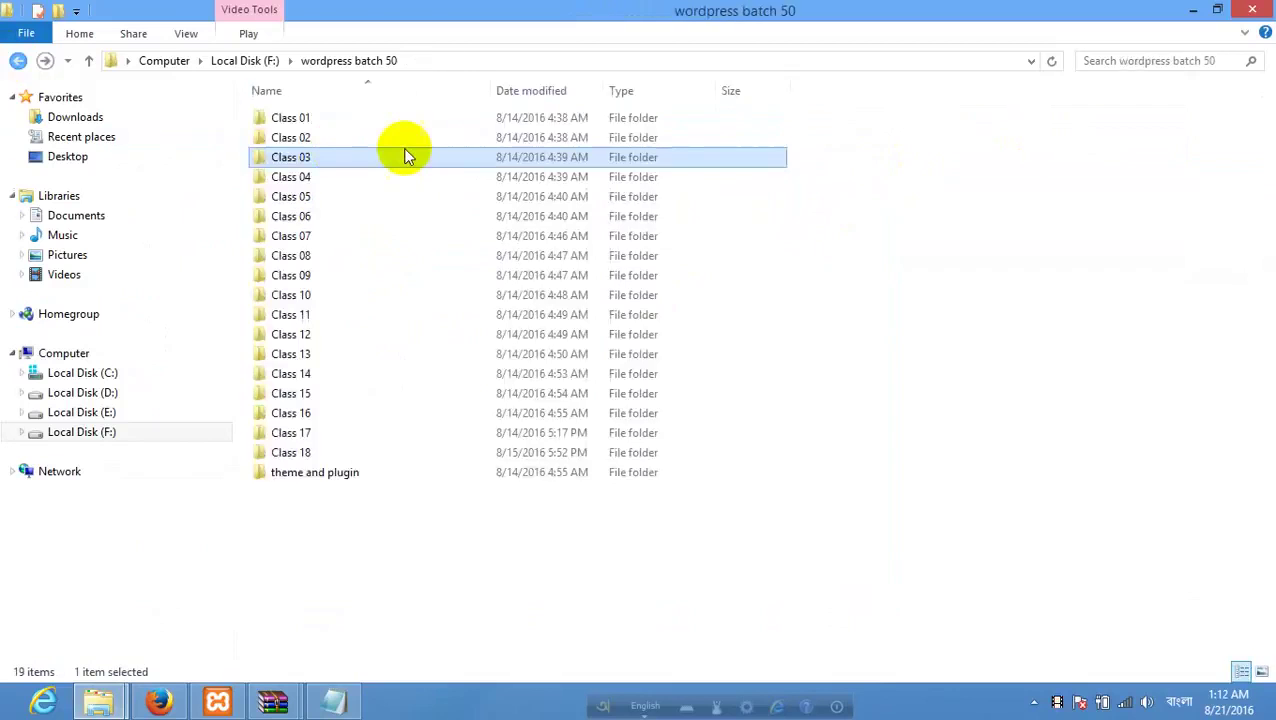
pyautogui.doubleClick(335, 120)
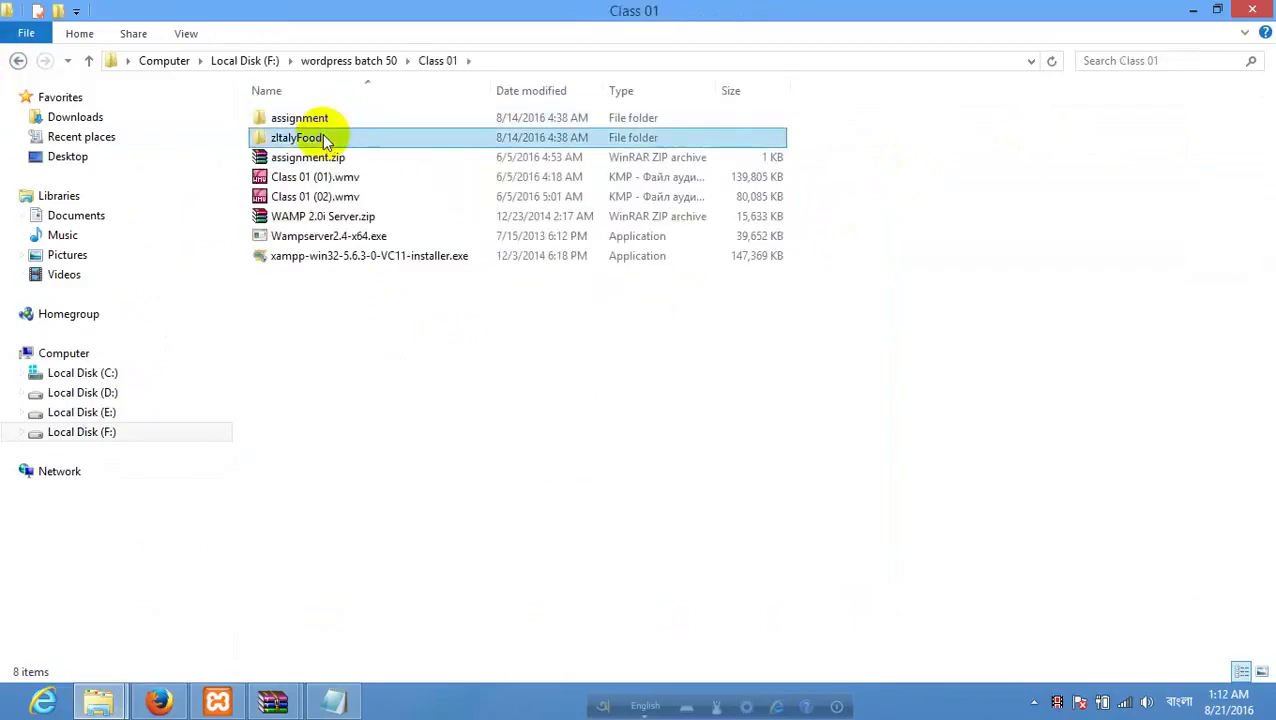
pyautogui.doubleClick(322, 134)
pyautogui.doubleClick(312, 157)
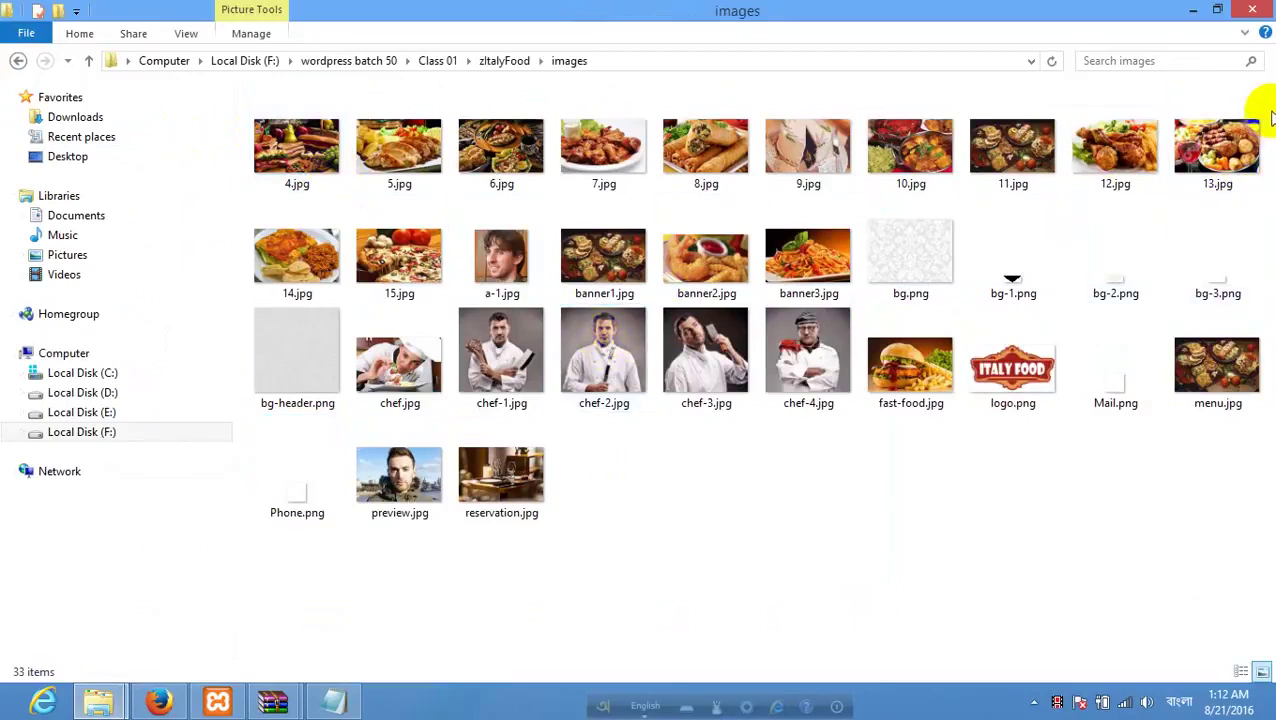
pyautogui.moveTo(1256, 121); pyautogui.dragTo(286, 142)
# Place the images folder window beside the browser's Featured Image dialog and upload the selected images 4.jpg through 13.jpg to it.
pyautogui.click(162, 702)
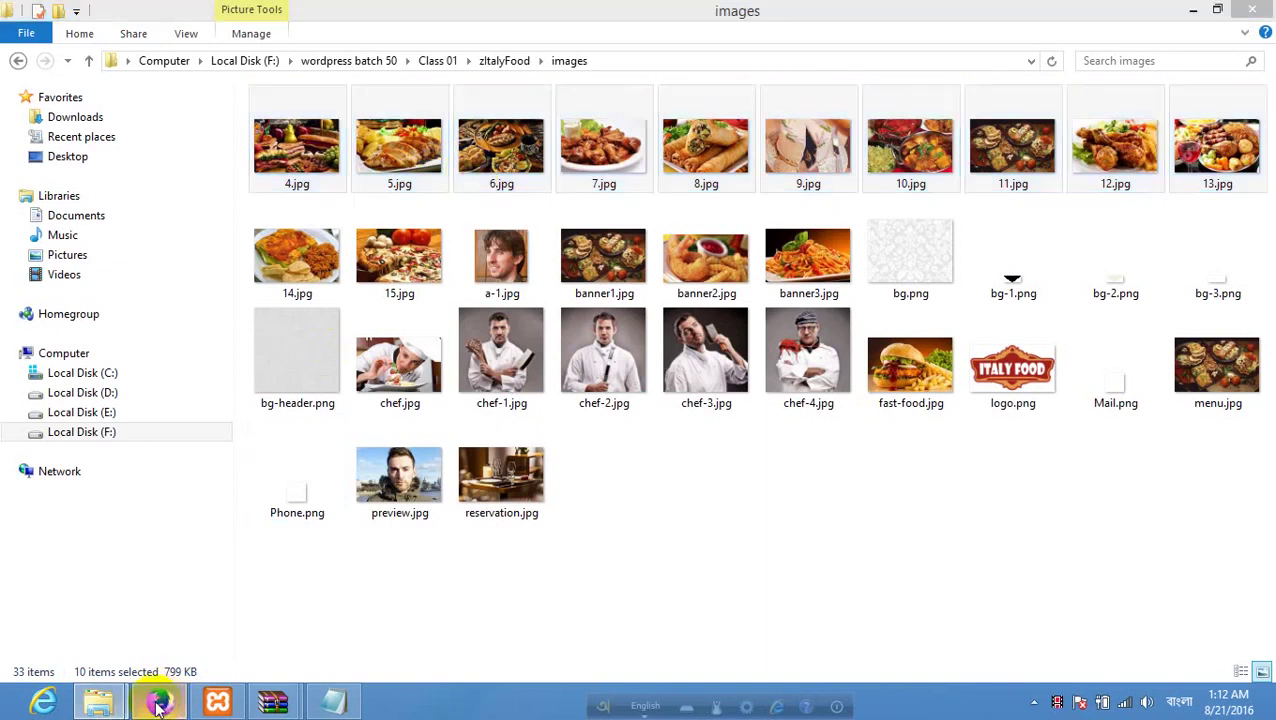
pyautogui.click(280, 704)
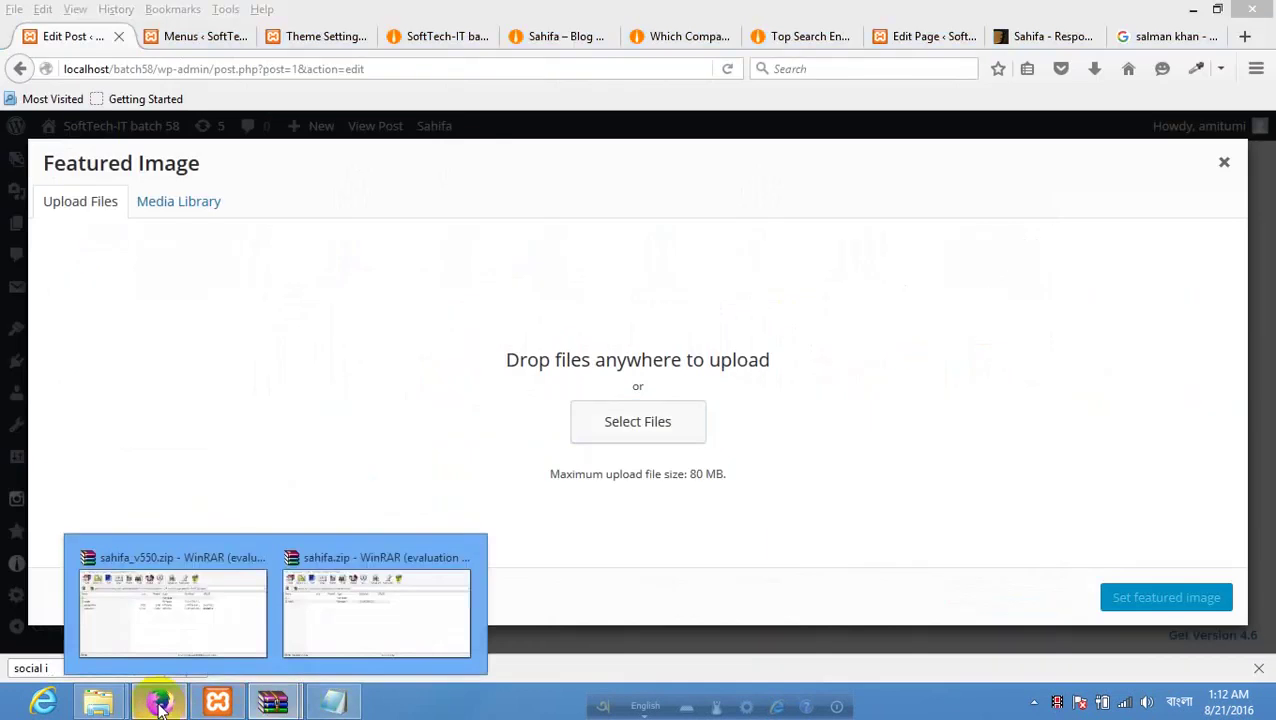
pyautogui.click(98, 702)
pyautogui.moveTo(98, 702)
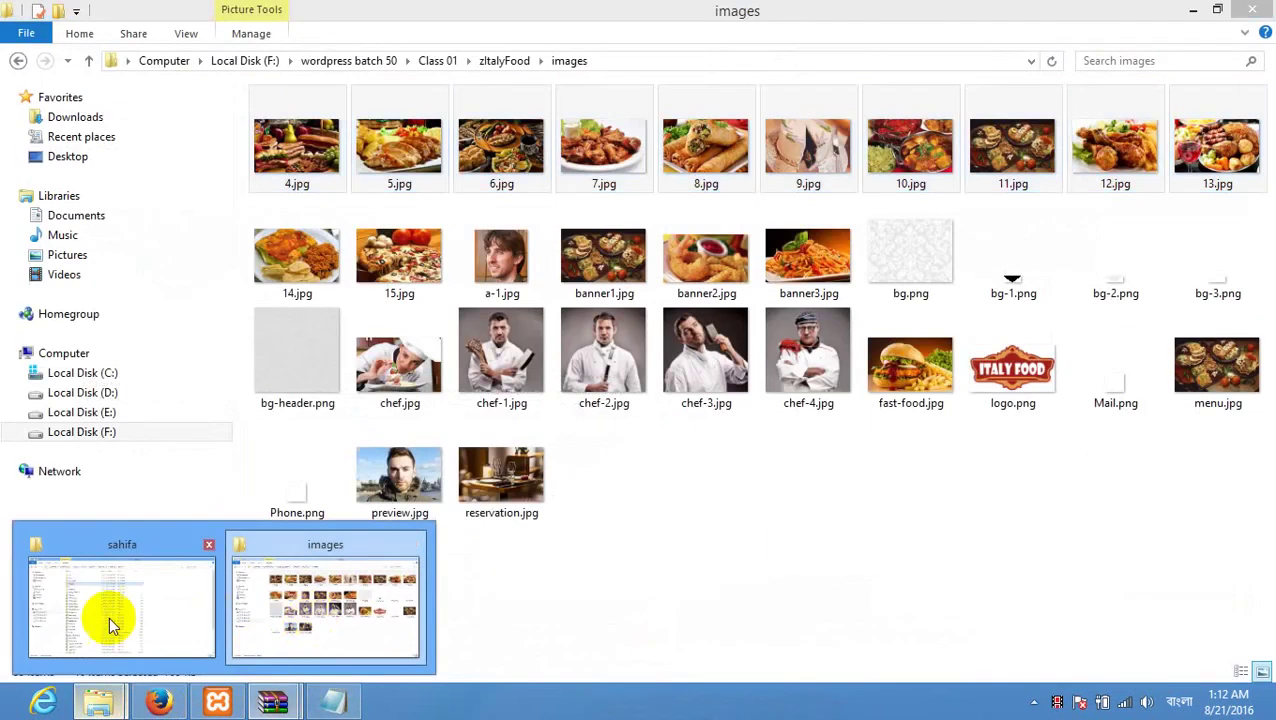
pyautogui.click(157, 600)
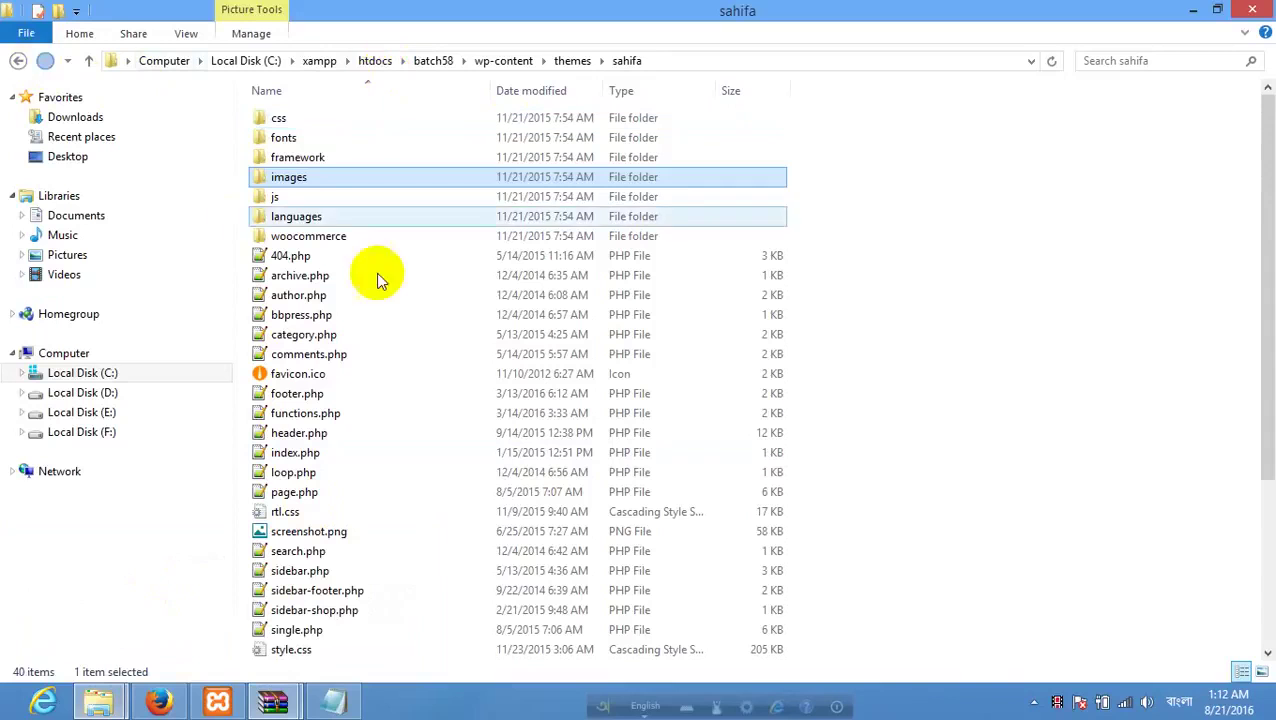
pyautogui.click(179, 700)
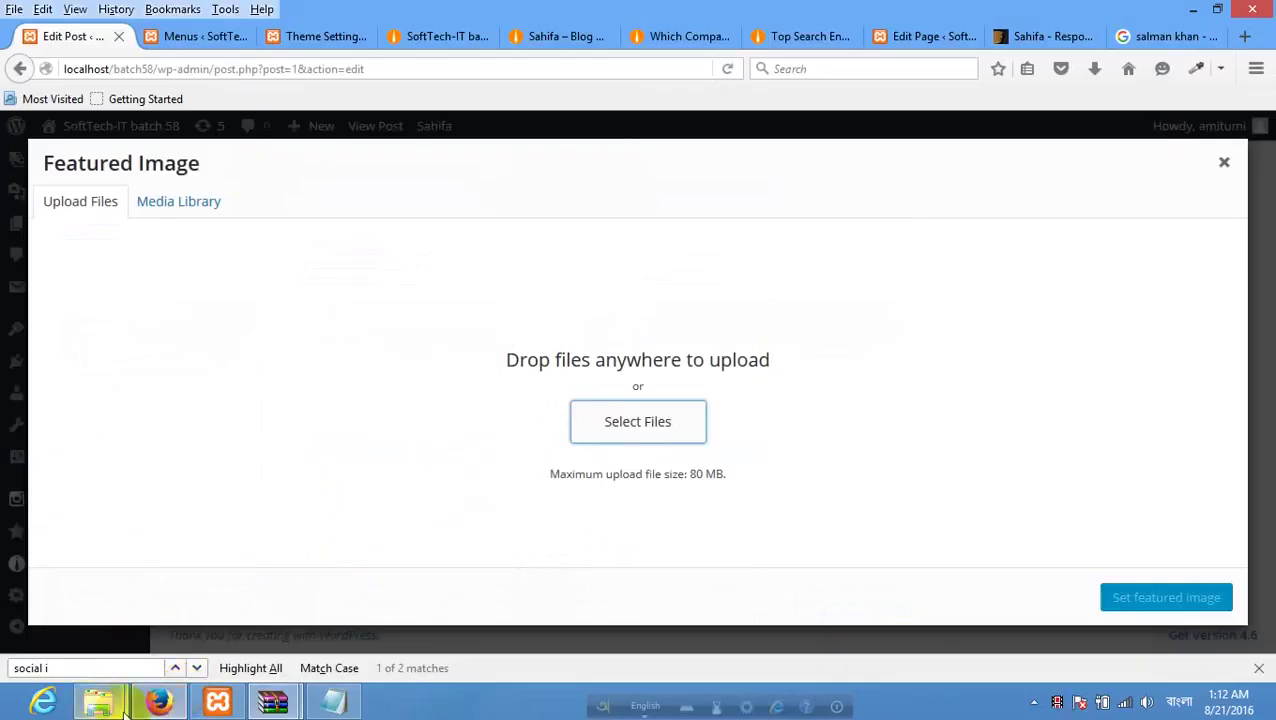
pyautogui.moveTo(122, 708)
pyautogui.click(406, 595)
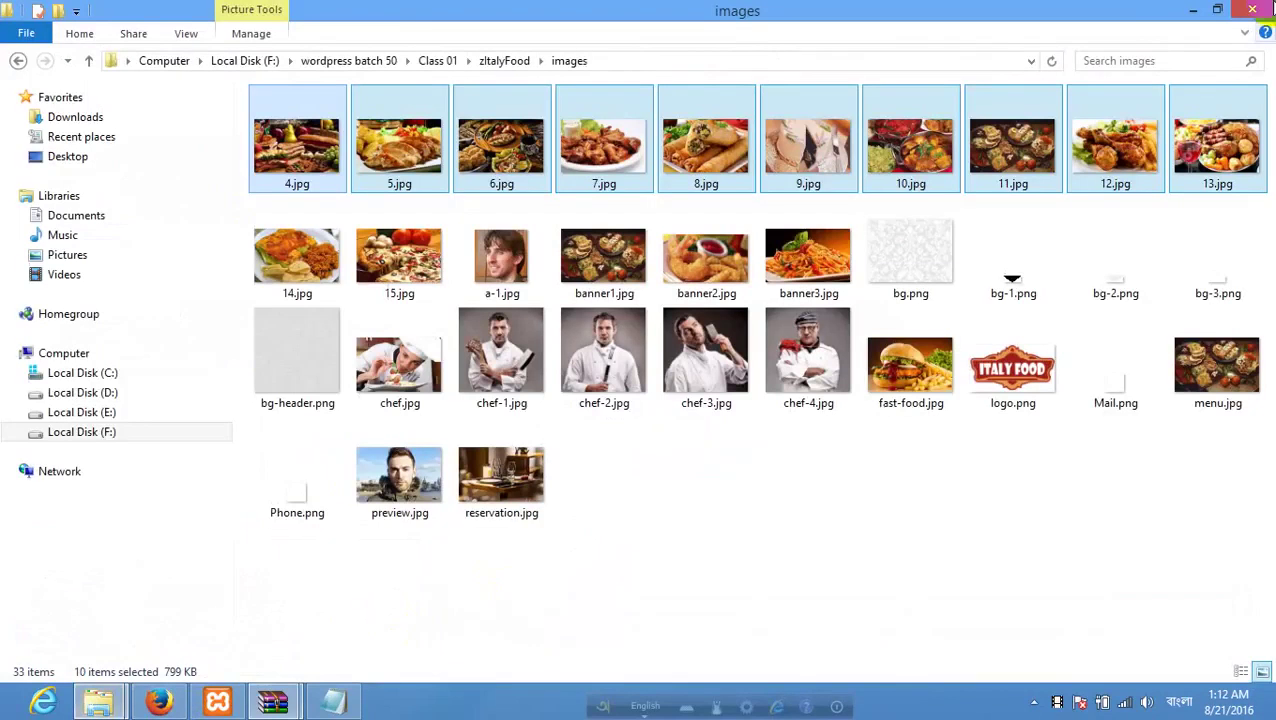
pyautogui.click(1215, 10)
pyautogui.moveTo(641, 116); pyautogui.dragTo(988, 140)
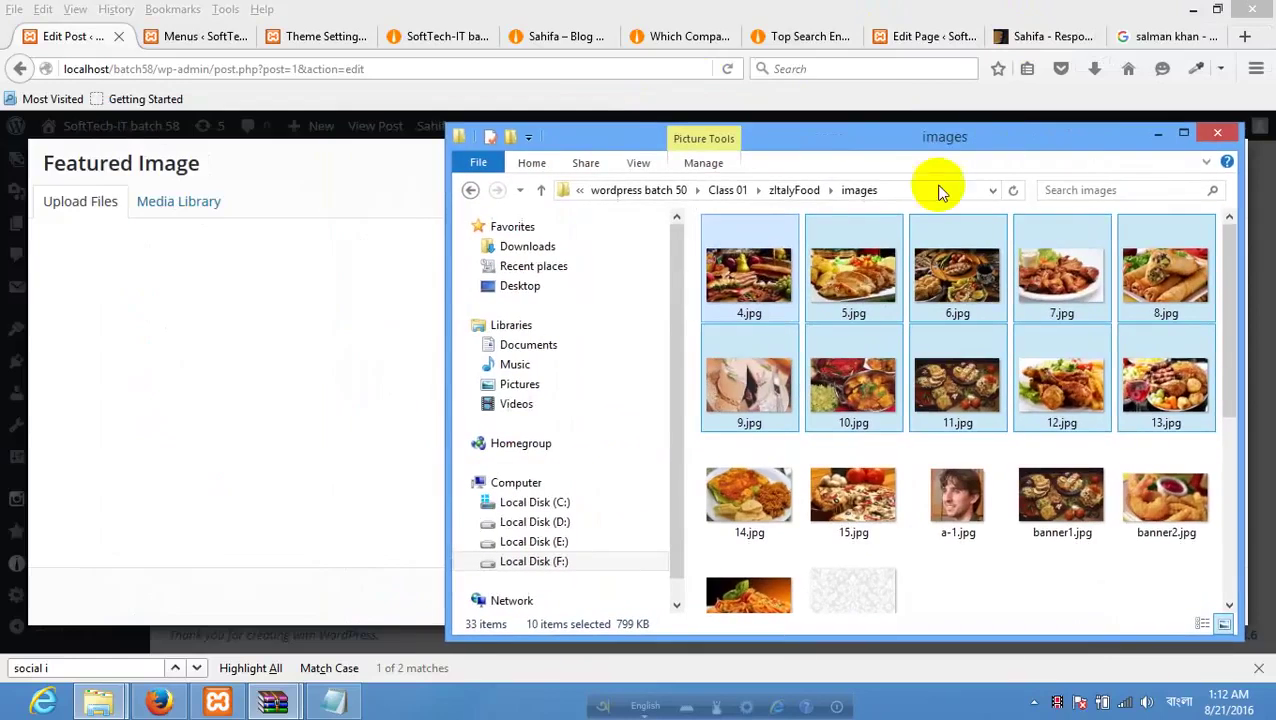
pyautogui.moveTo(905, 265); pyautogui.dragTo(258, 310)
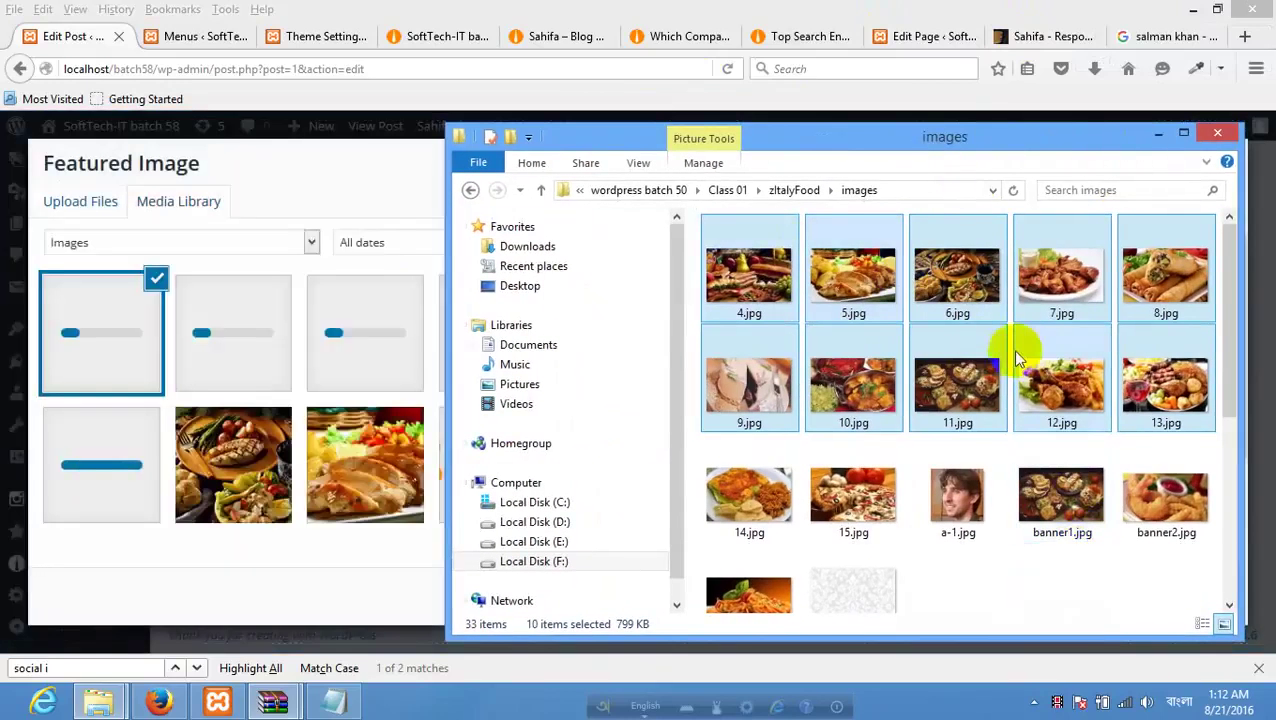
# Select banner1.jpg, banner2.jpg and banner3.jpg in the images folder, upload them to the Featured Image dialog and minimize the folder window.
pyautogui.click(1078, 578)
pyautogui.click(1058, 470)
pyautogui.keyDown('ctrl'); pyautogui.click(1182, 488); pyautogui.keyUp('ctrl')
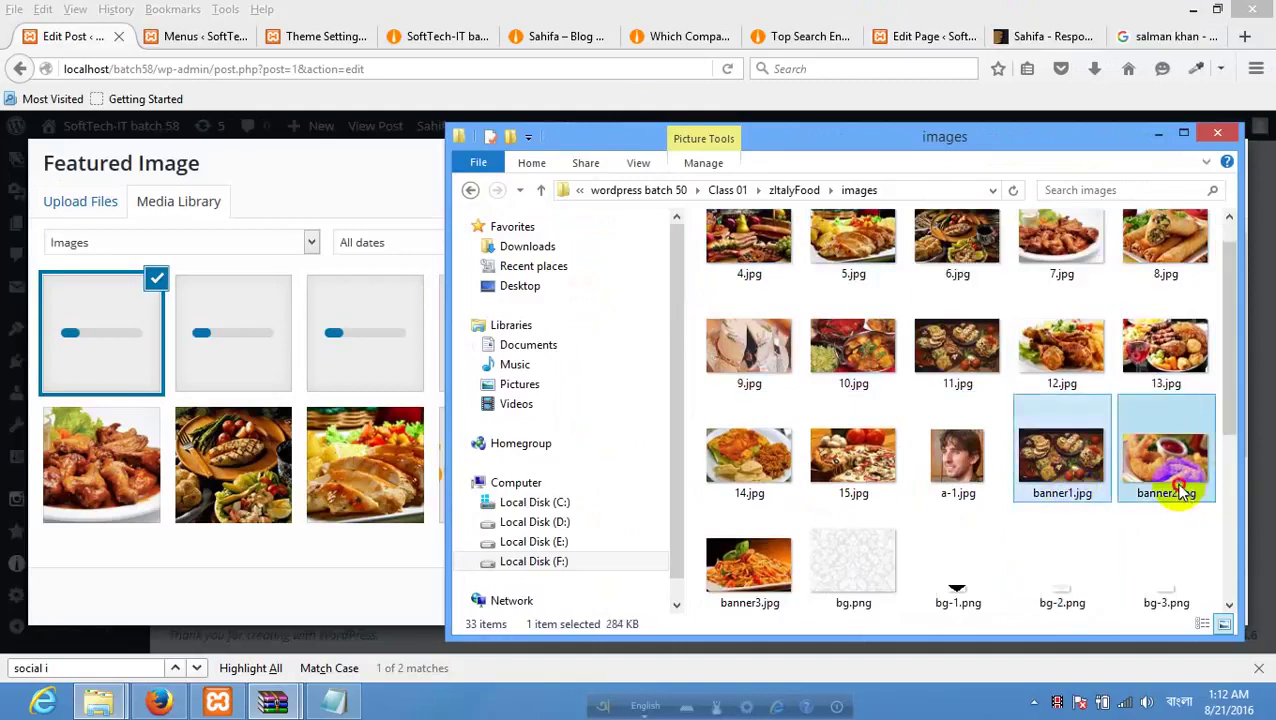
pyautogui.keyDown('ctrl'); pyautogui.click(778, 553); pyautogui.keyUp('ctrl')
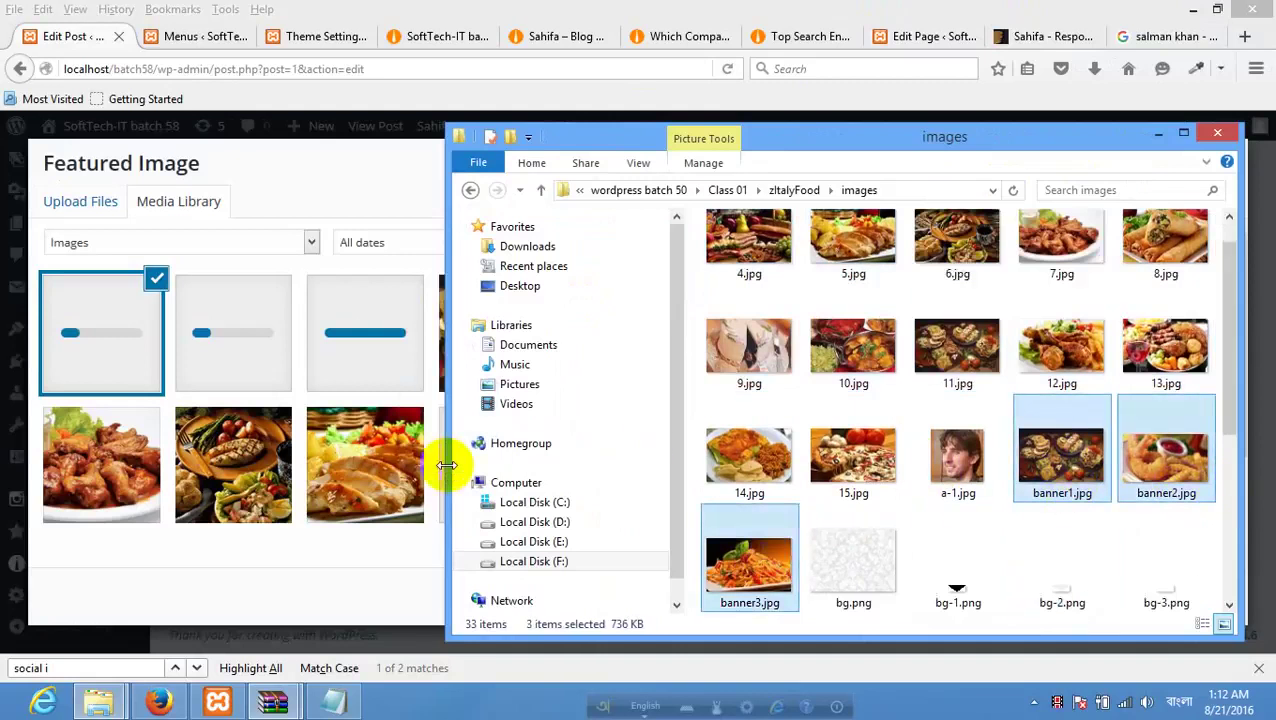
pyautogui.moveTo(1159, 489); pyautogui.dragTo(300, 450)
pyautogui.click(1150, 135)
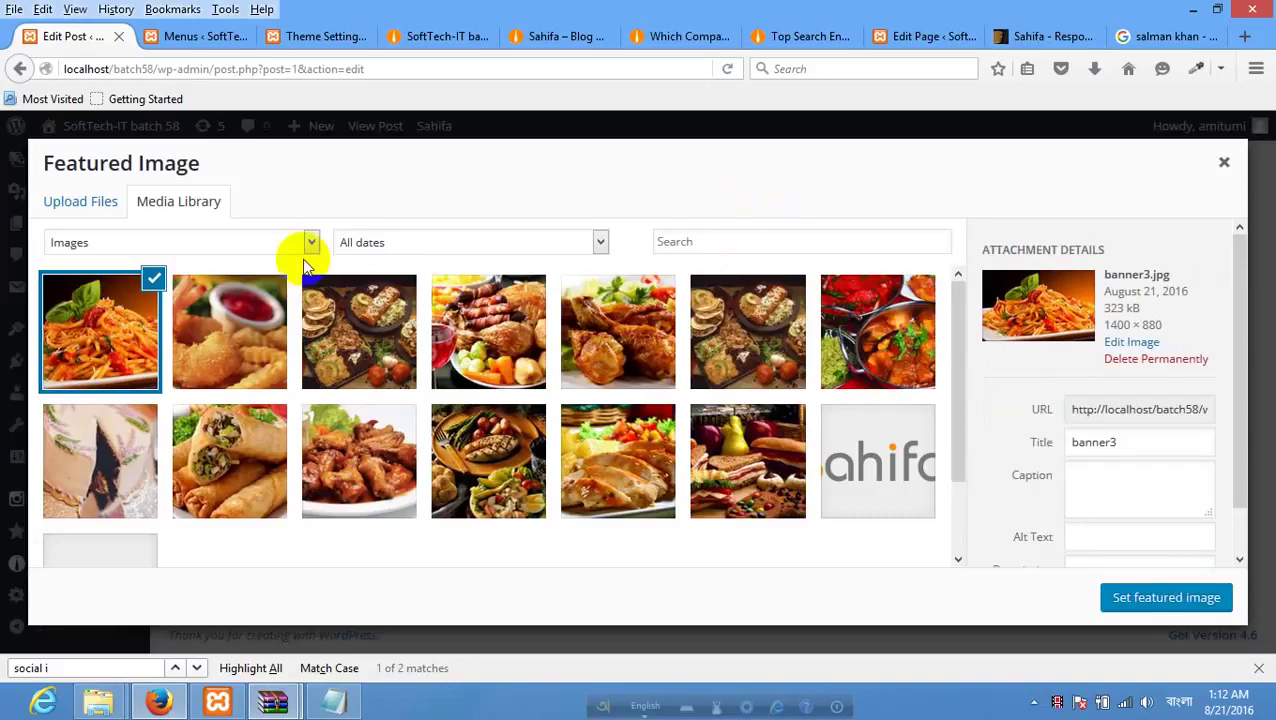
# Set banner3.jpg as the featured image of the "Hello world! and bangladesh" post and update the post.
pyautogui.click(1122, 600)
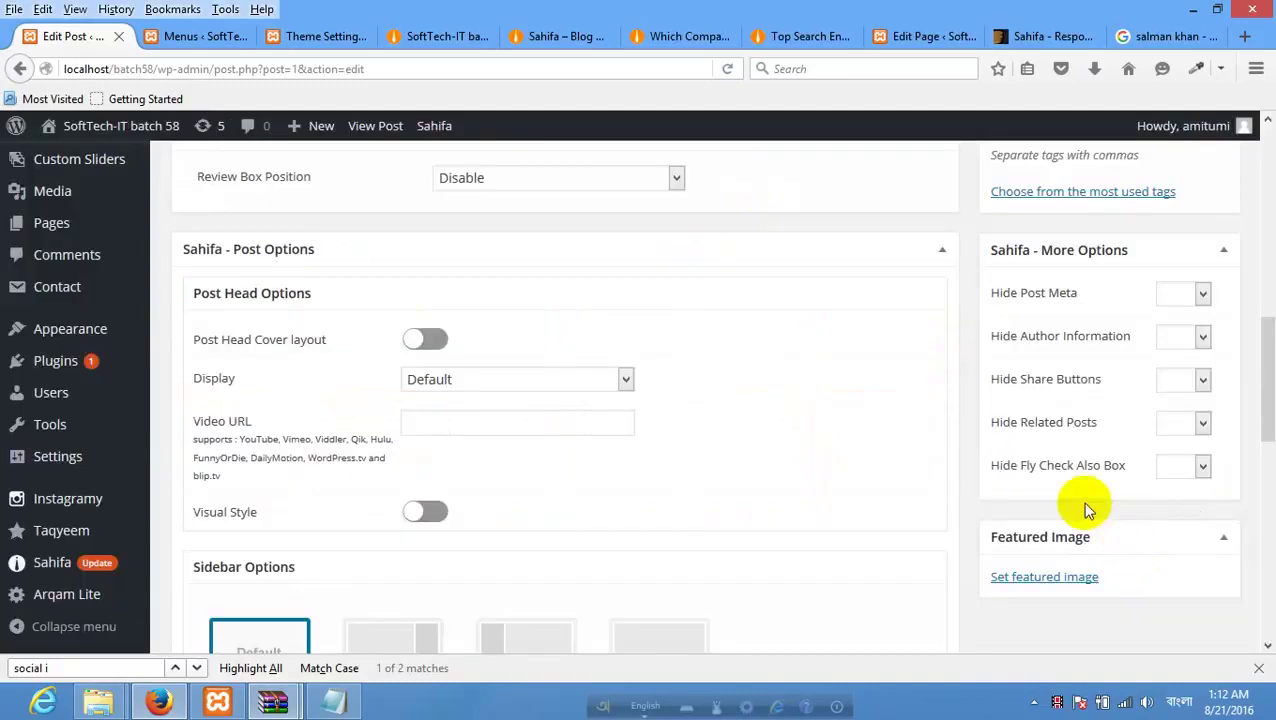
pyautogui.scroll(15, 1082, 499)
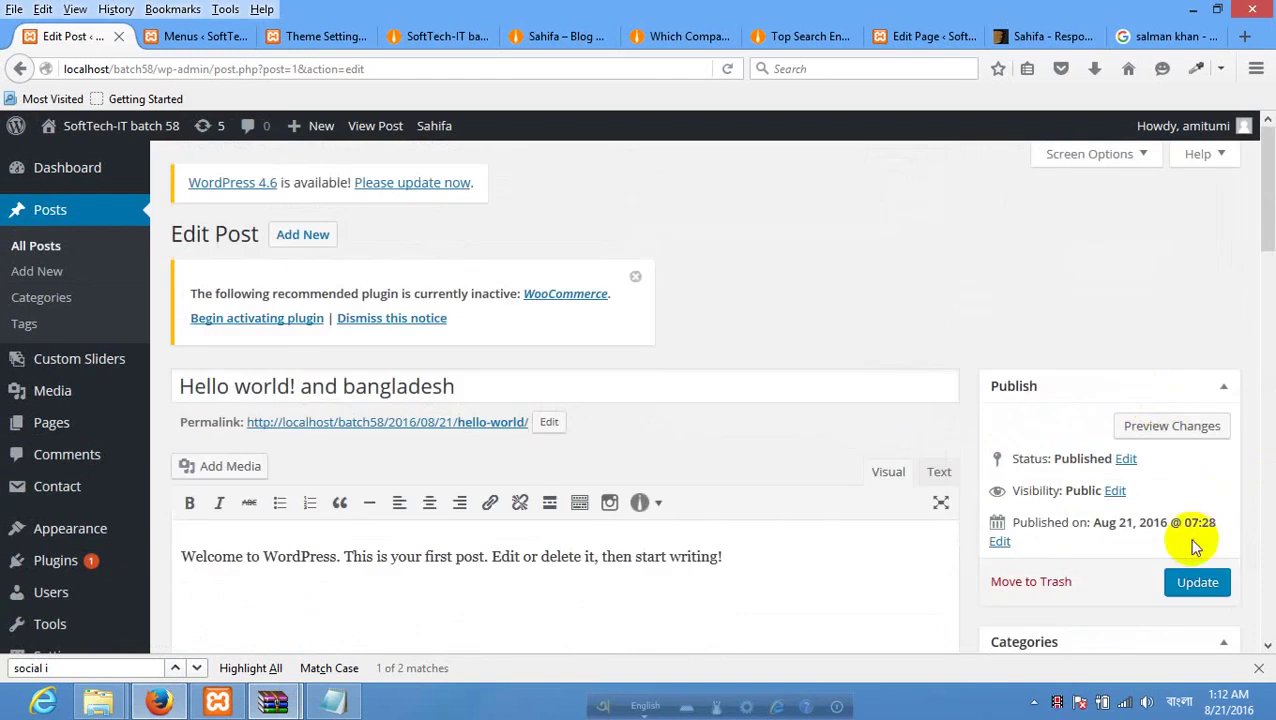
pyautogui.click(1198, 582)
# Switch to the local site's home page and reload it to show the updated post.
pyautogui.click(228, 38)
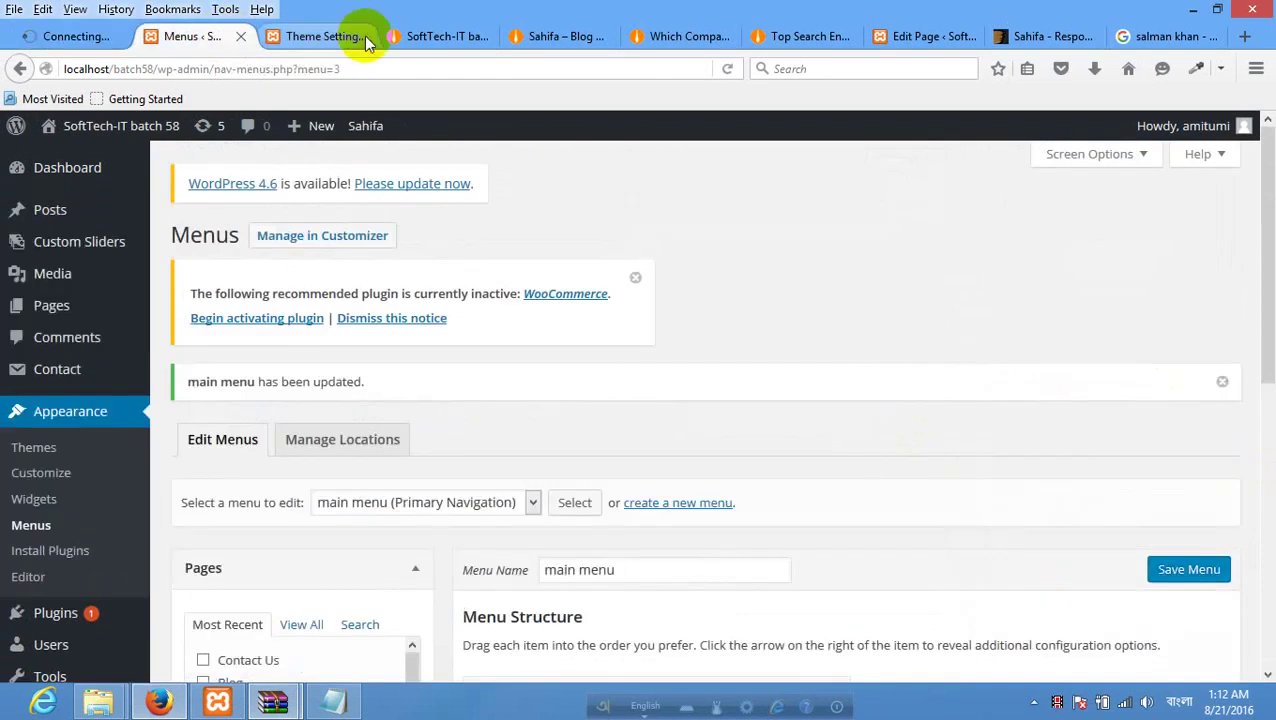
pyautogui.click(445, 37)
pyautogui.click(553, 38)
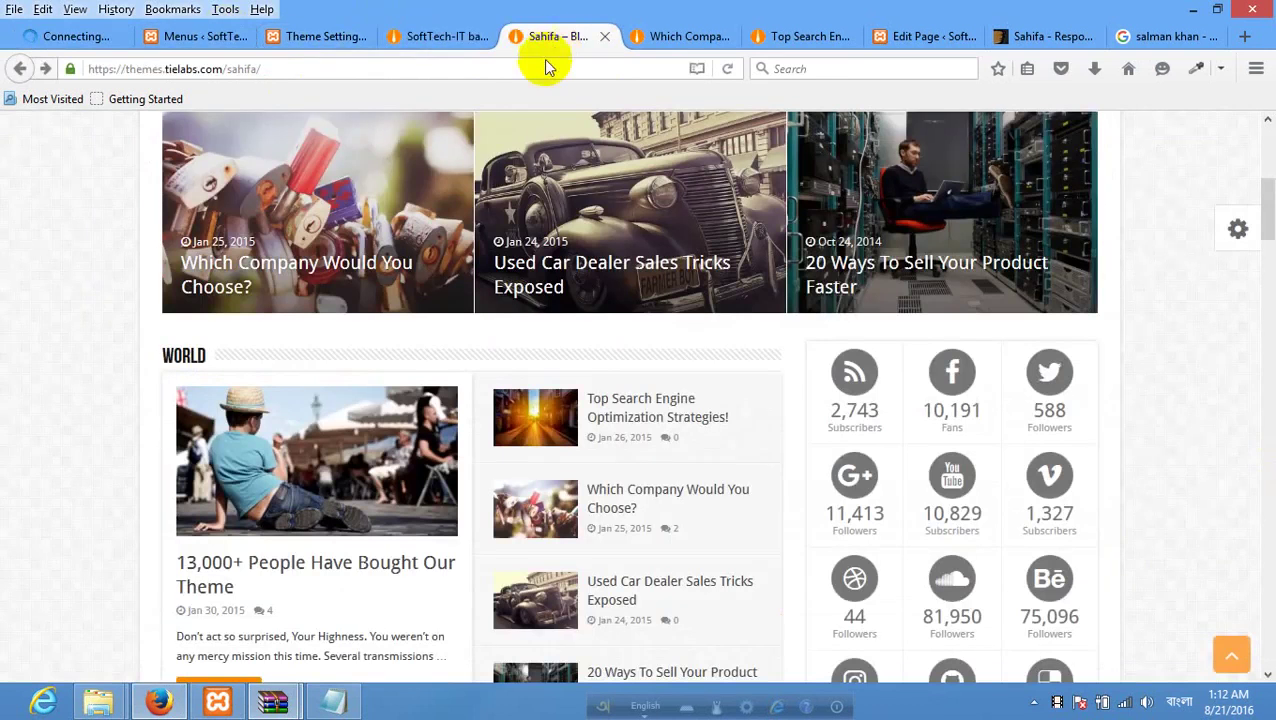
pyautogui.click(437, 37)
pyautogui.scroll(-10, 333, 276)
pyautogui.rightClick(85, 285)
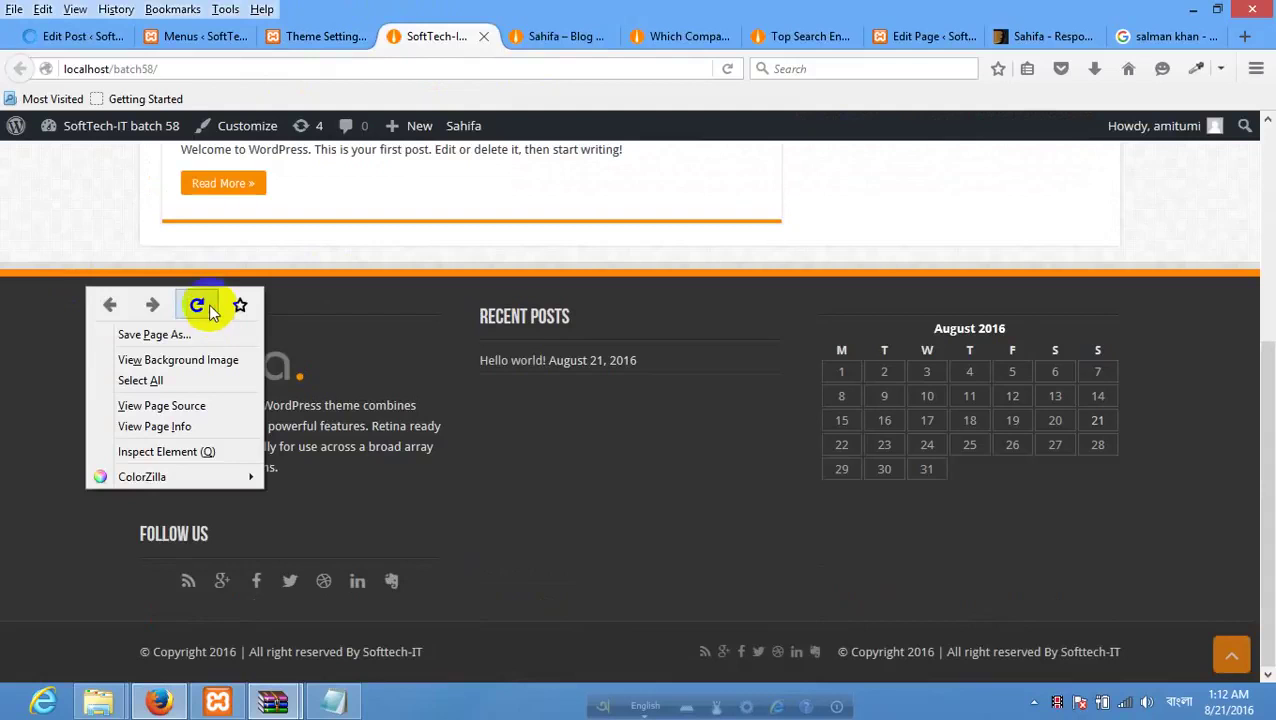
pyautogui.click(198, 306)
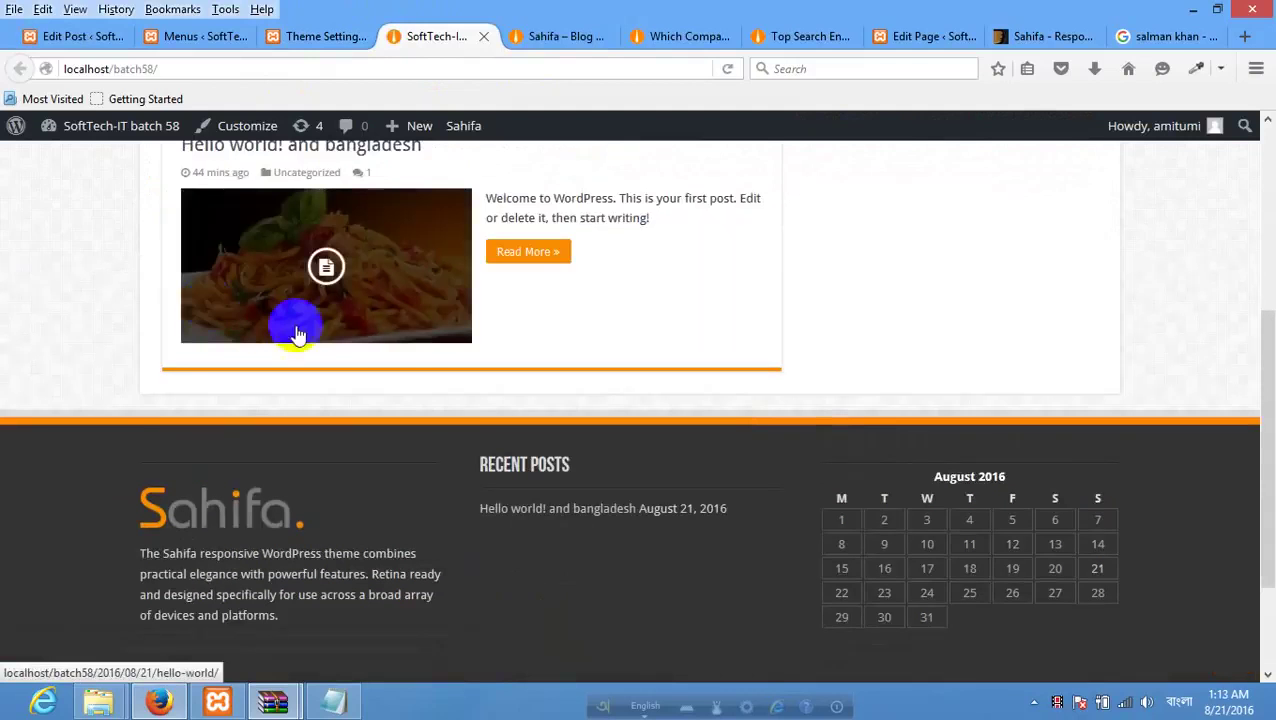
# Examine the post's title, featured image and publish time on the local site's home page.
pyautogui.scroll(-1, 456, 262)
pyautogui.scroll(4, 431, 414)
pyautogui.scroll(-3, 431, 414)
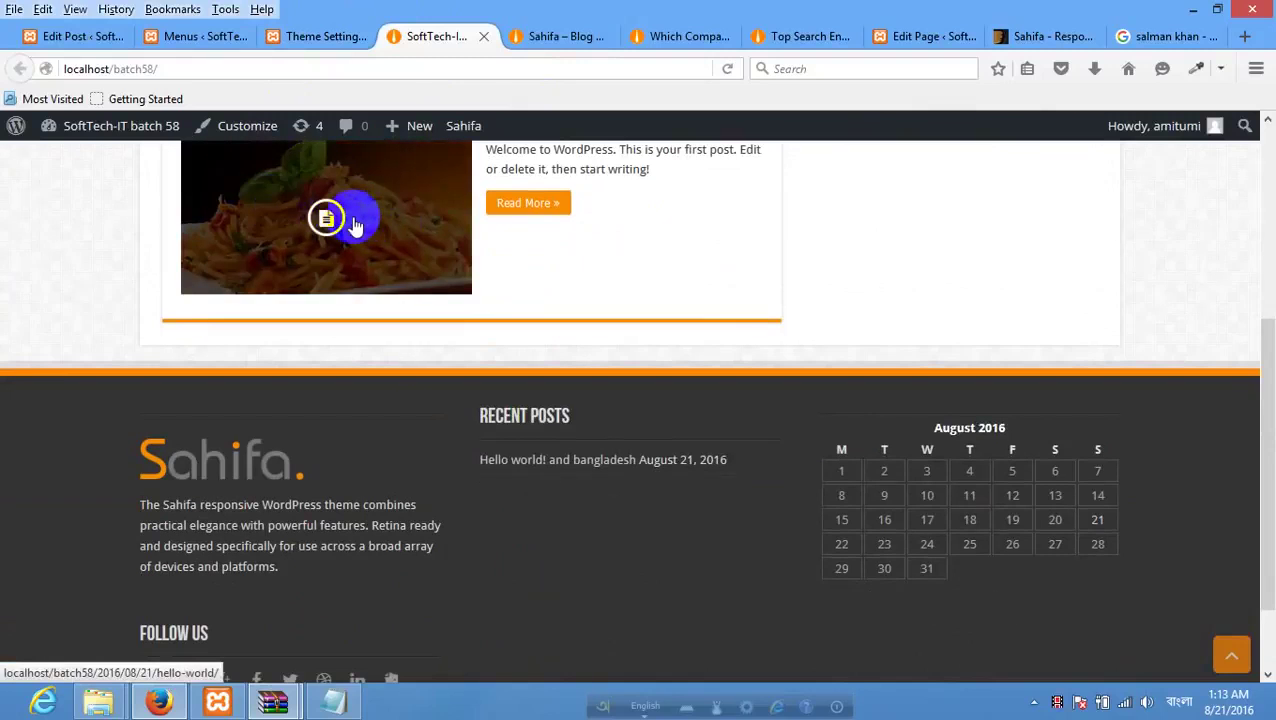
pyautogui.scroll(1, 355, 225)
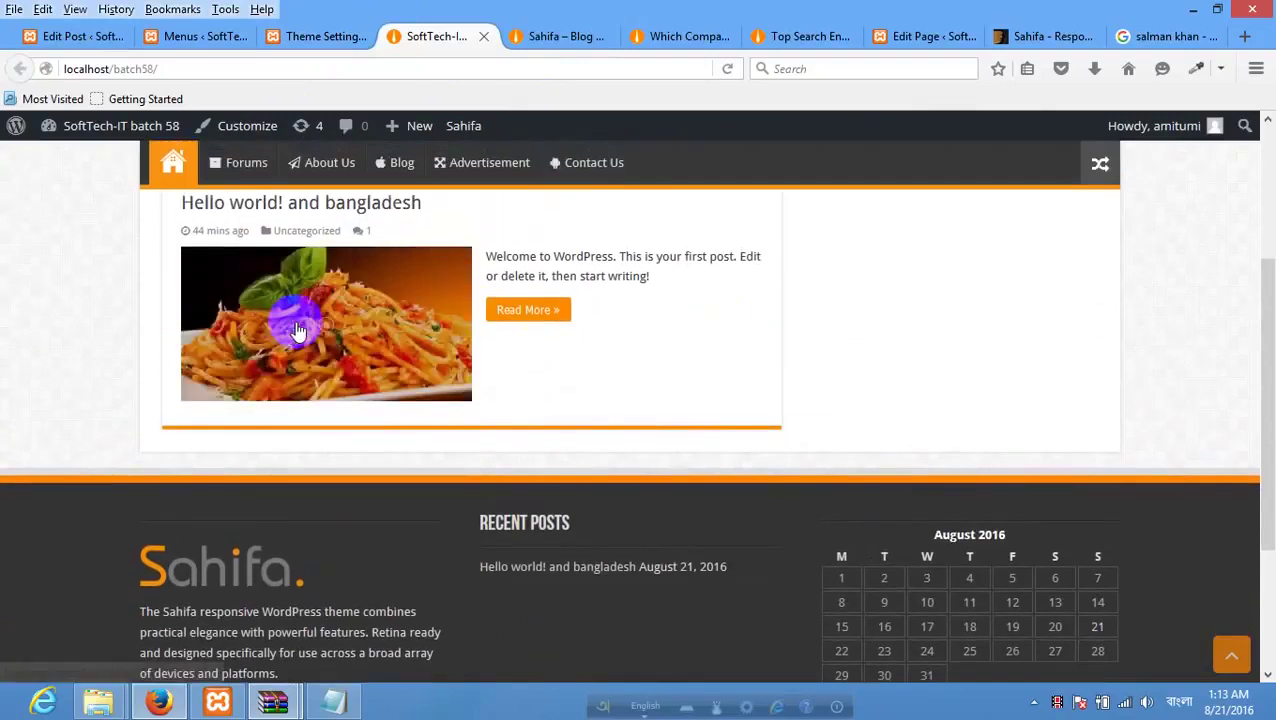
pyautogui.scroll(3, 578, 340)
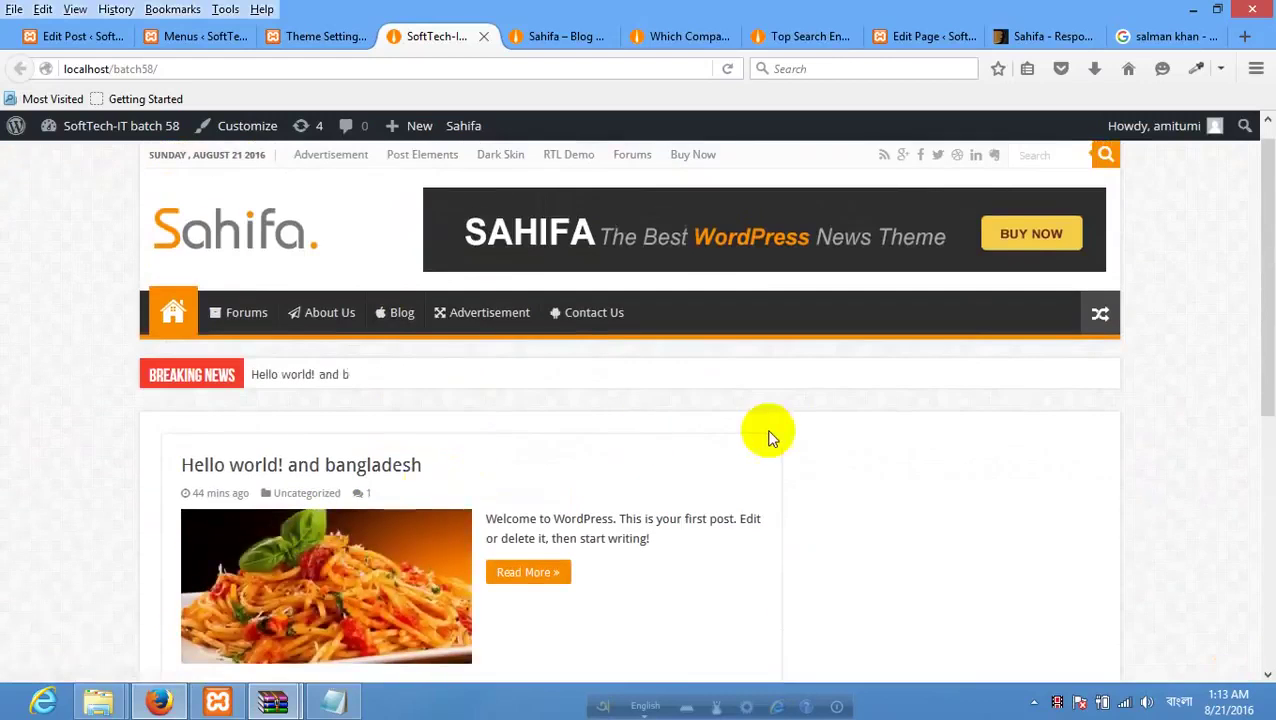
pyautogui.scroll(-1, 770, 433)
pyautogui.scroll(-1, 797, 424)
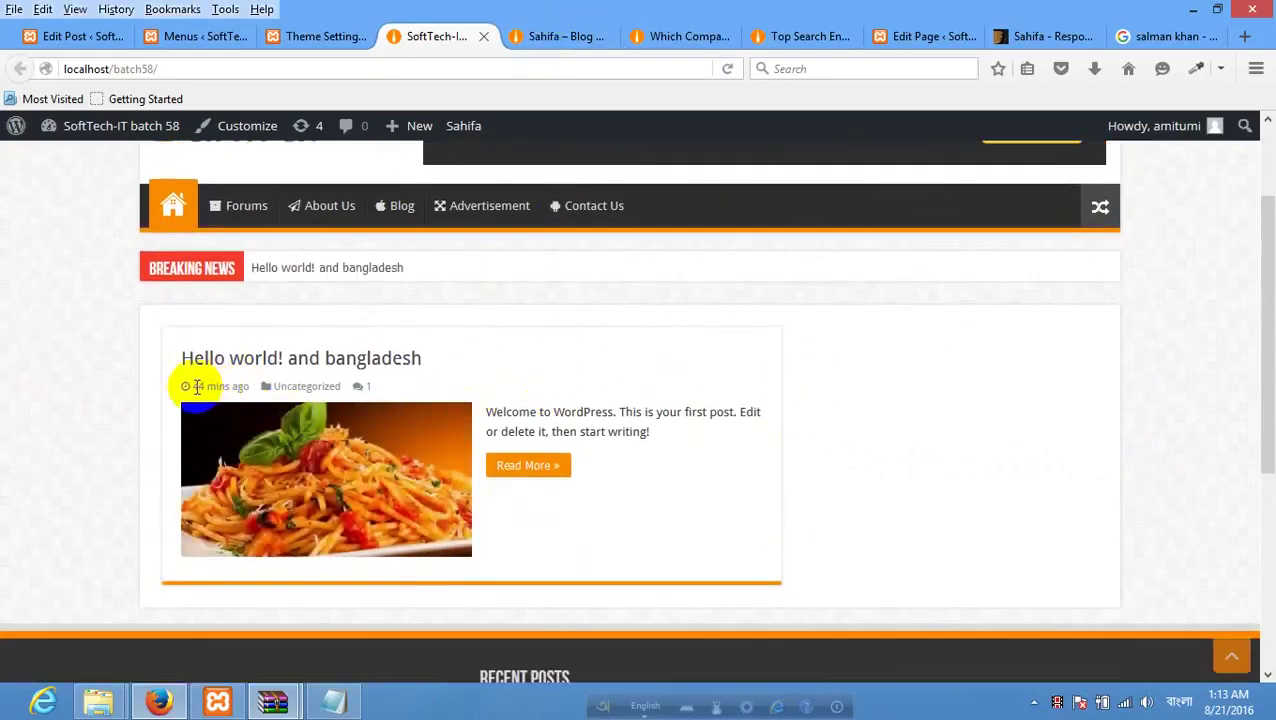
pyautogui.click(241, 391)
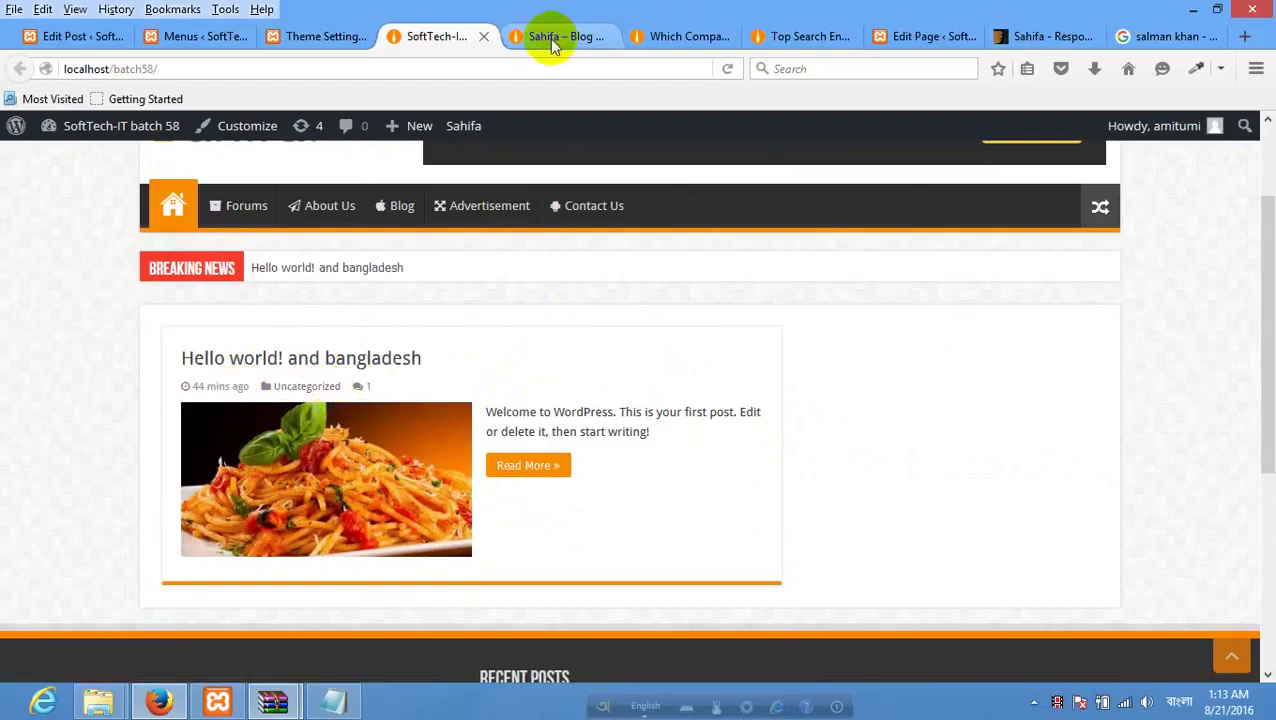
pyautogui.click(328, 37)
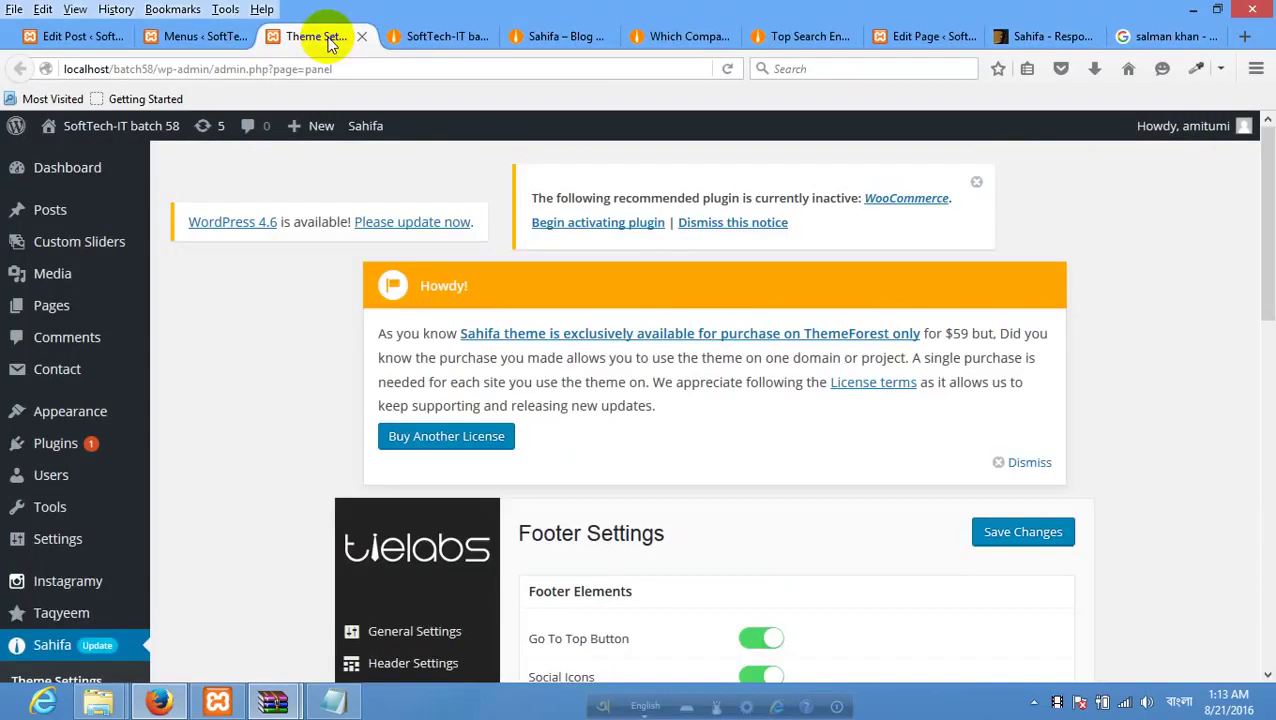
pyautogui.click(430, 36)
pyautogui.click(251, 390)
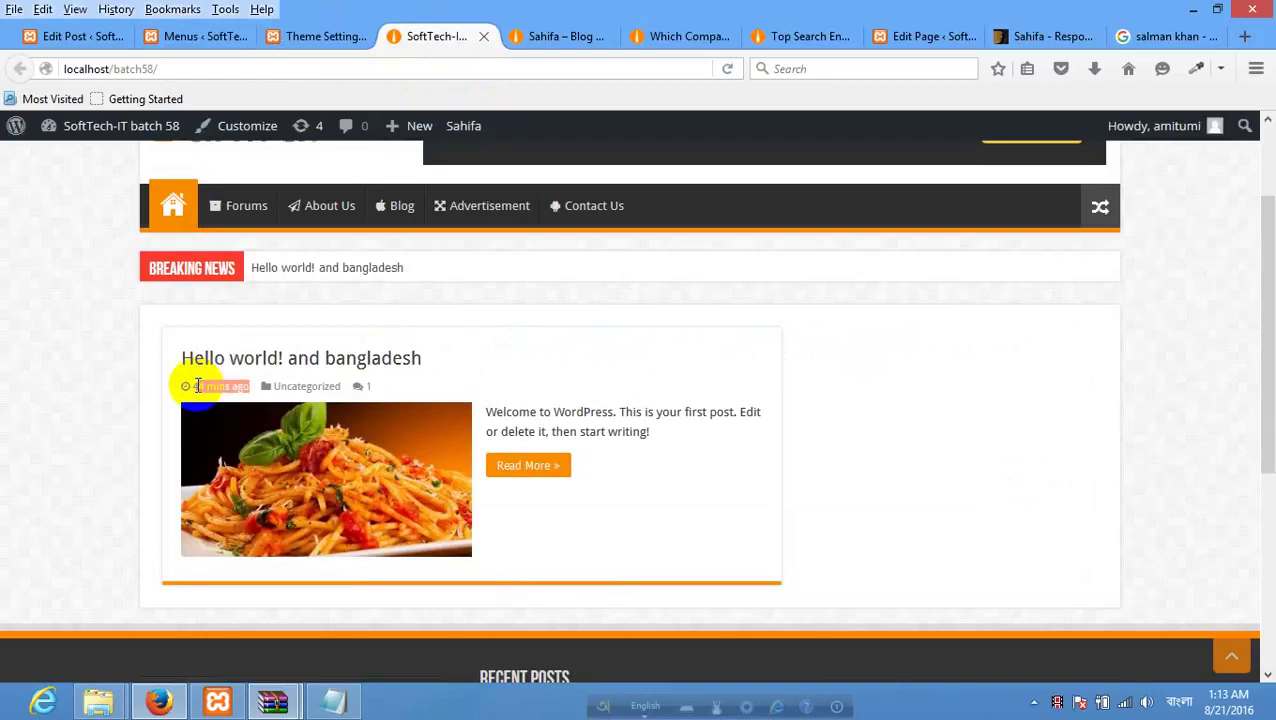
# Return to the post editor and start a new post.
pyautogui.click(297, 42)
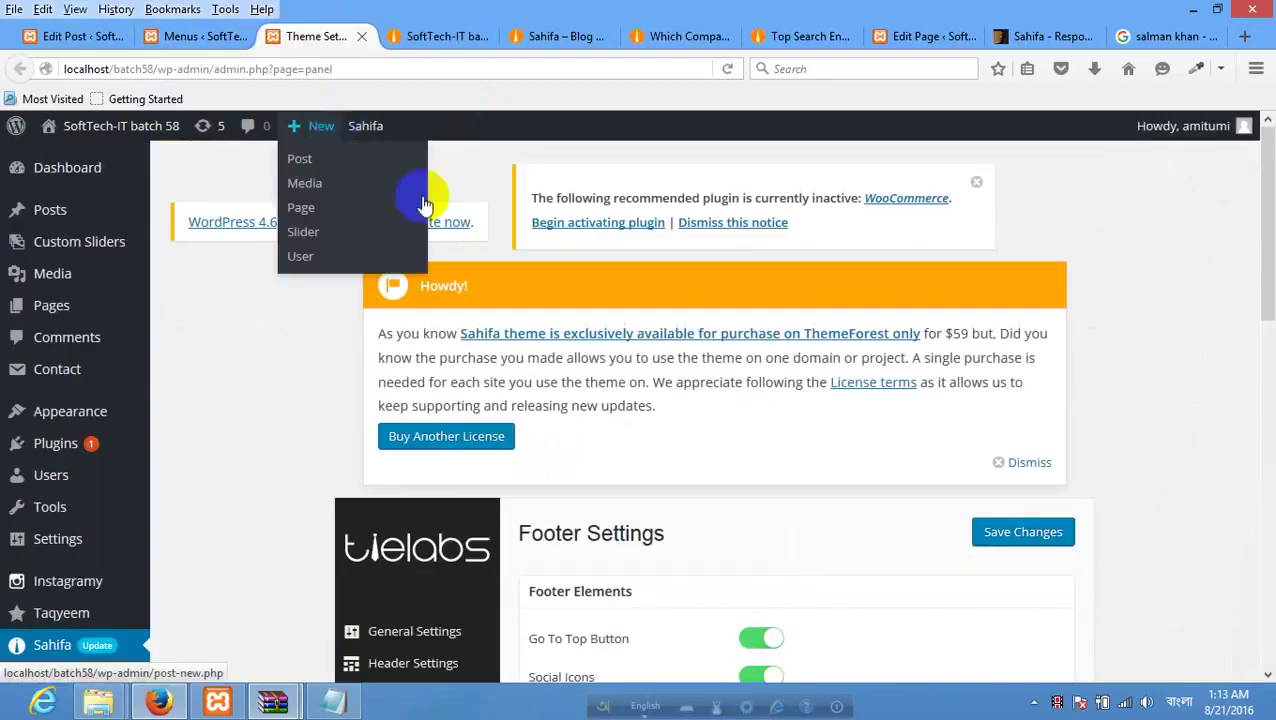
pyautogui.click(203, 37)
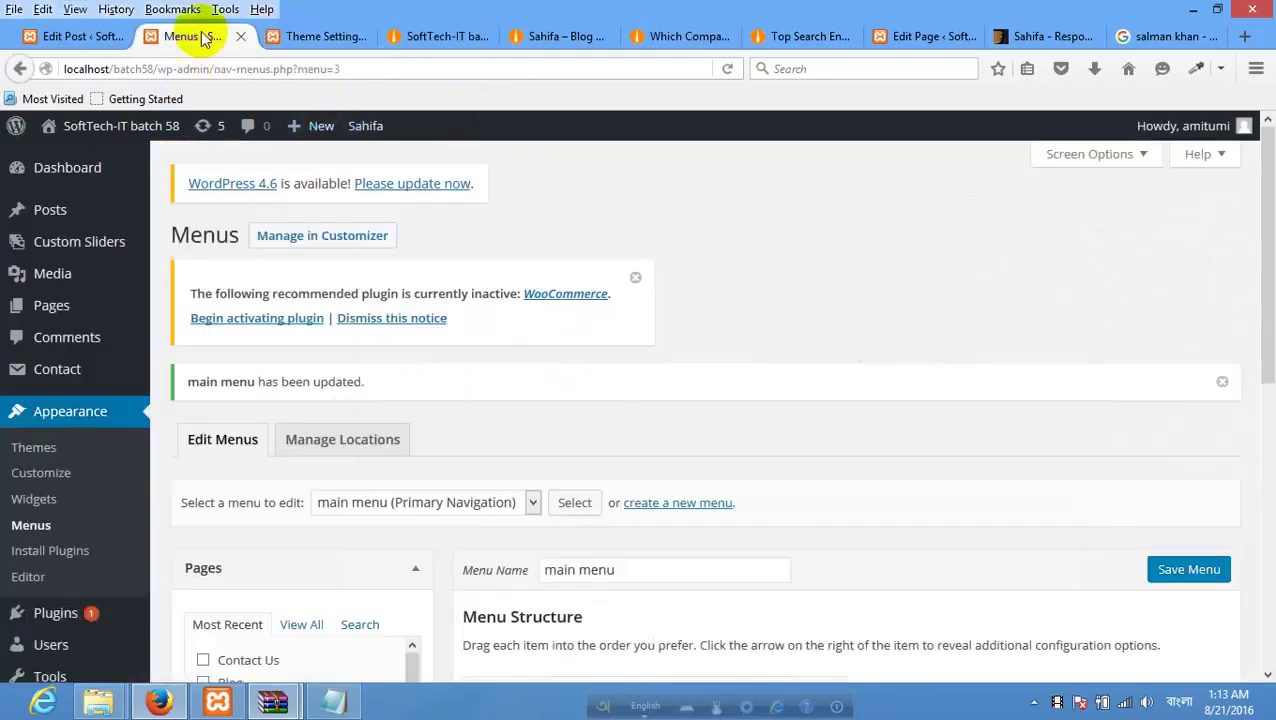
pyautogui.click(83, 40)
pyautogui.click(321, 238)
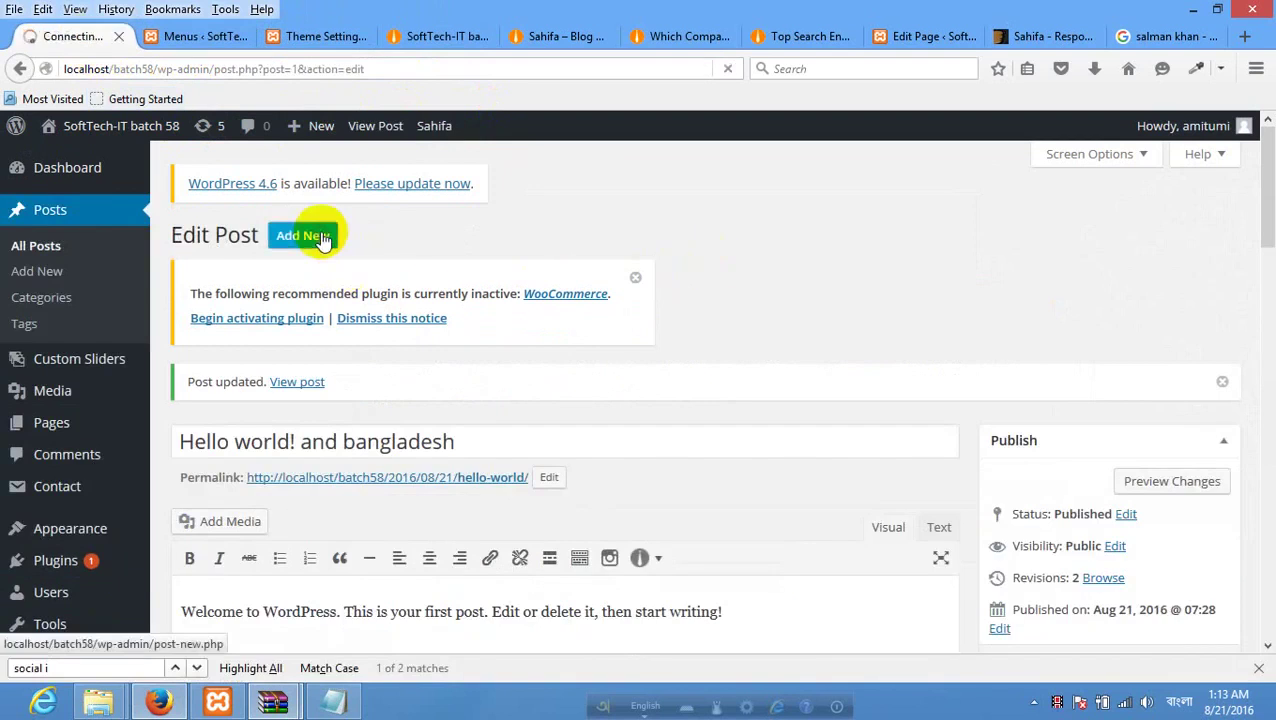
# Copy the demo article's heading "Top Search Engine Optimization Strategies!" and use it as the new post's title.
pyautogui.click(805, 37)
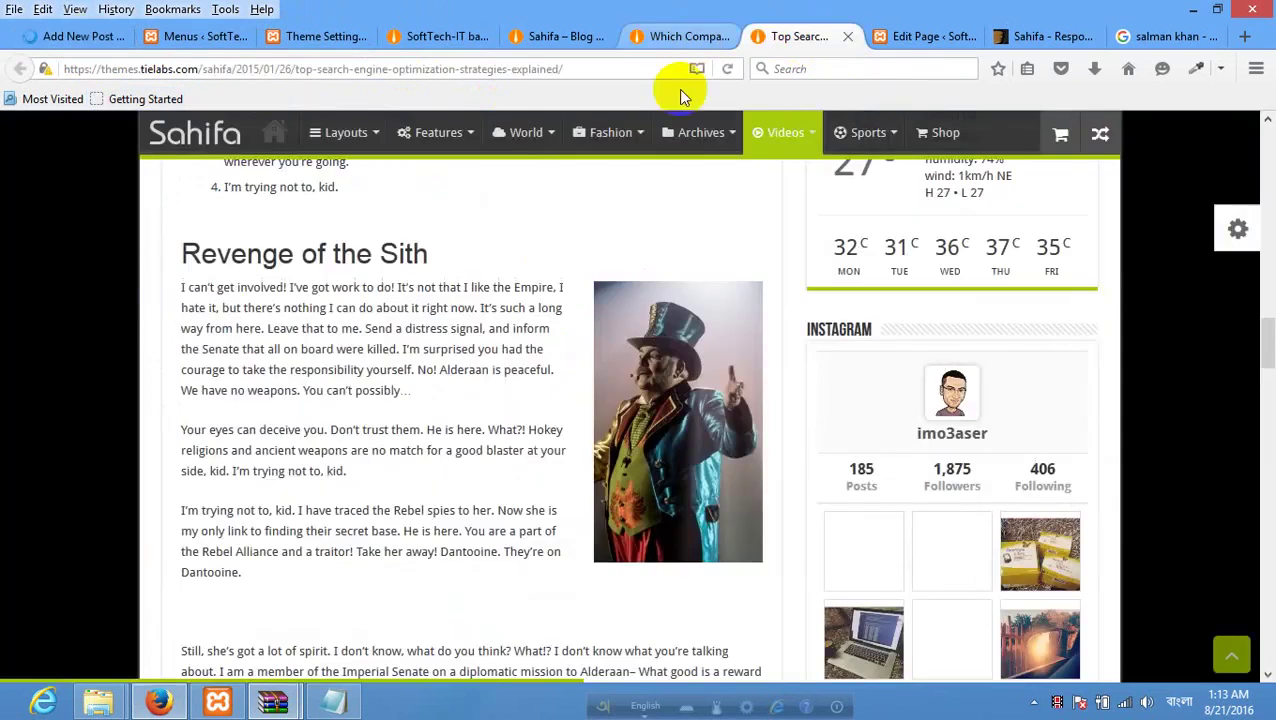
pyautogui.scroll(15, 498, 455)
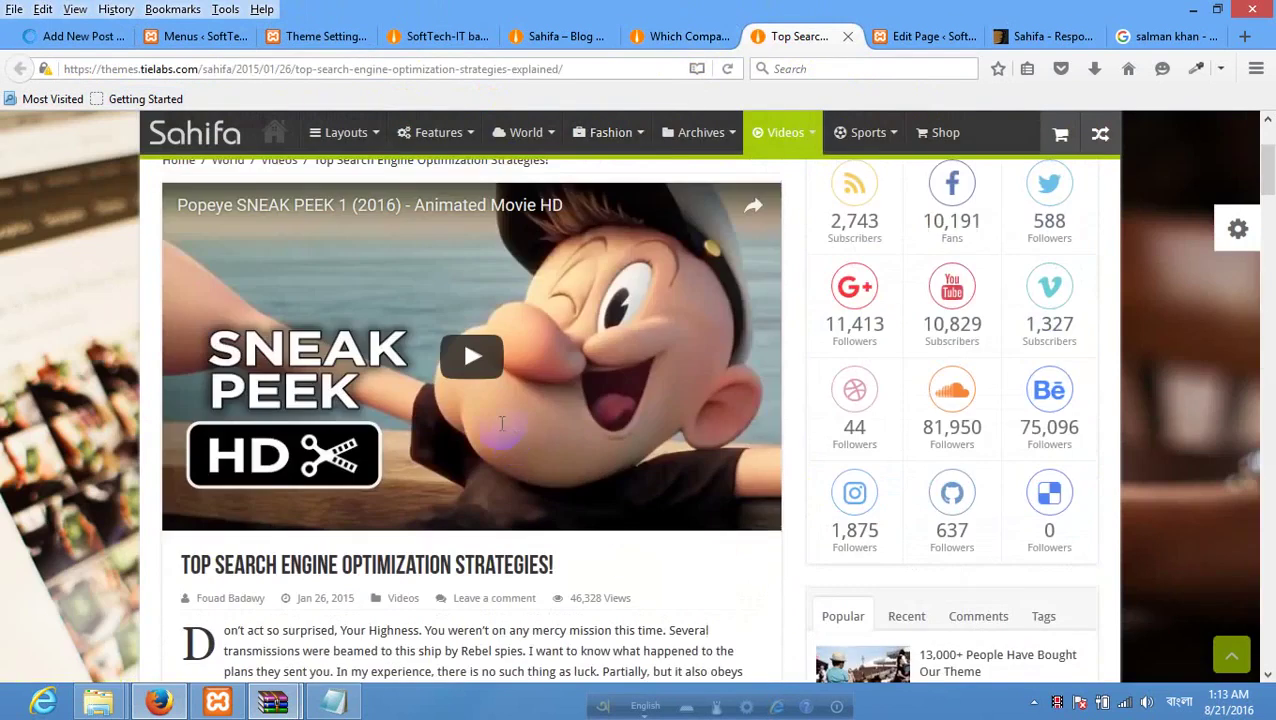
pyautogui.scroll(-5, 266, 413)
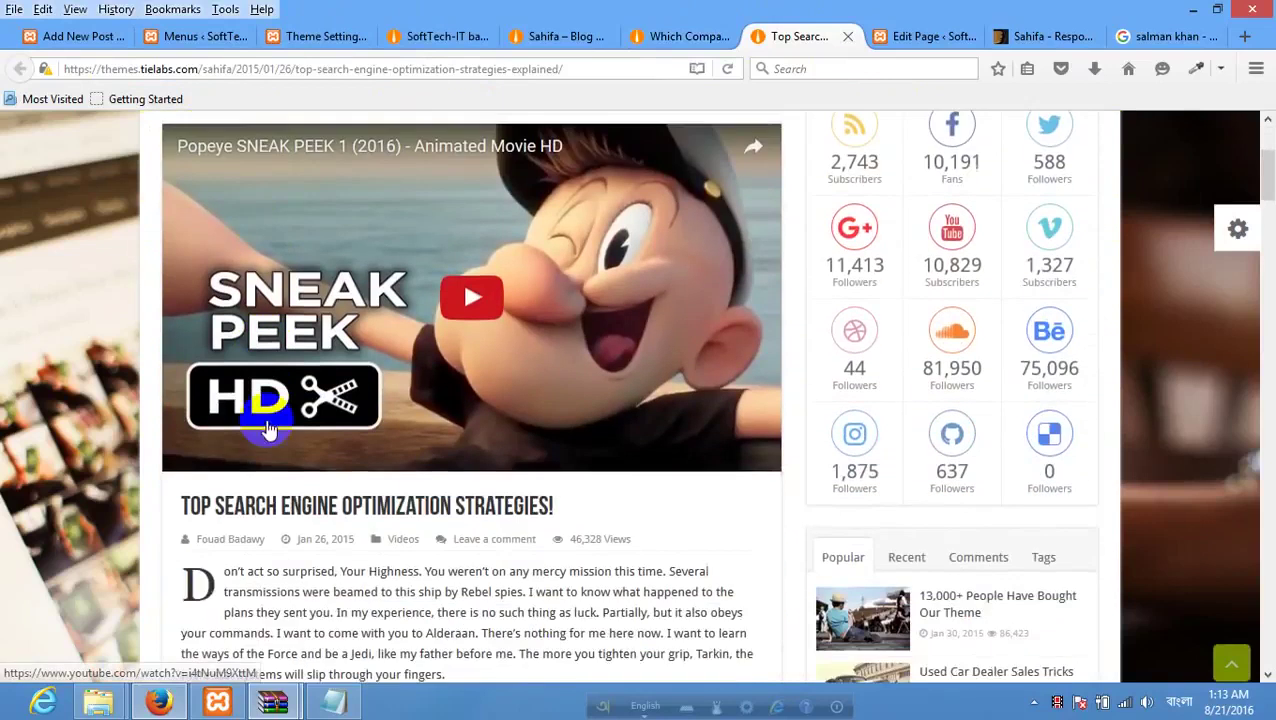
pyautogui.moveTo(554, 430); pyautogui.dragTo(167, 425)
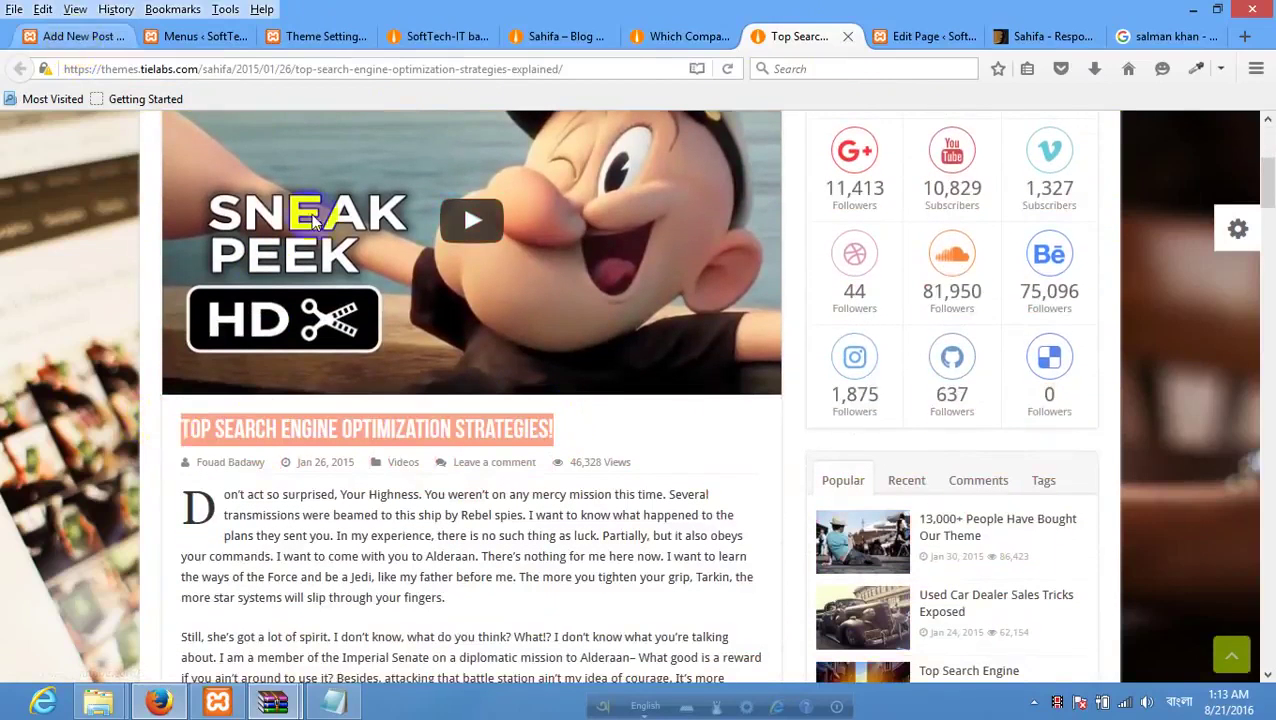
pyautogui.click(80, 36)
pyautogui.click(318, 388)
pyautogui.write('Top Search Engine Optimization Strategies!')
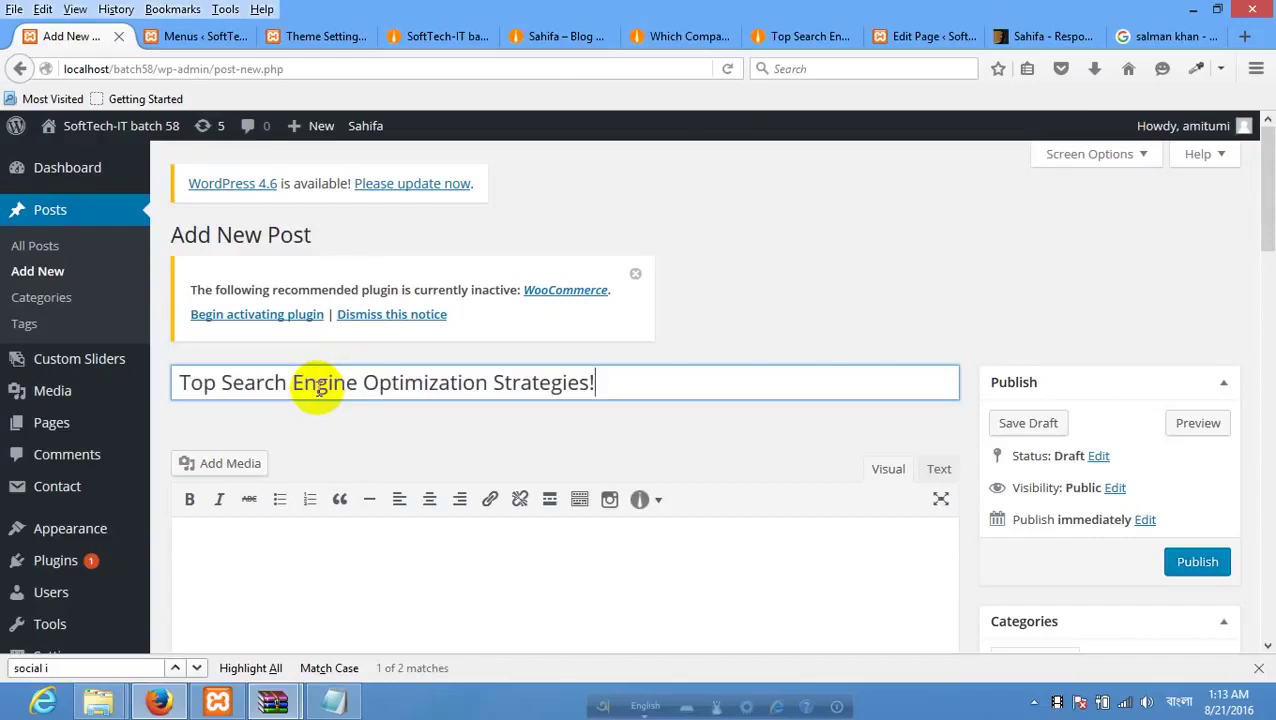
# Copy the demo article's full body, from the opening paragraph to the last one, and paste it into the new post's content.
pyautogui.click(762, 38)
pyautogui.scroll(-4, 433, 516)
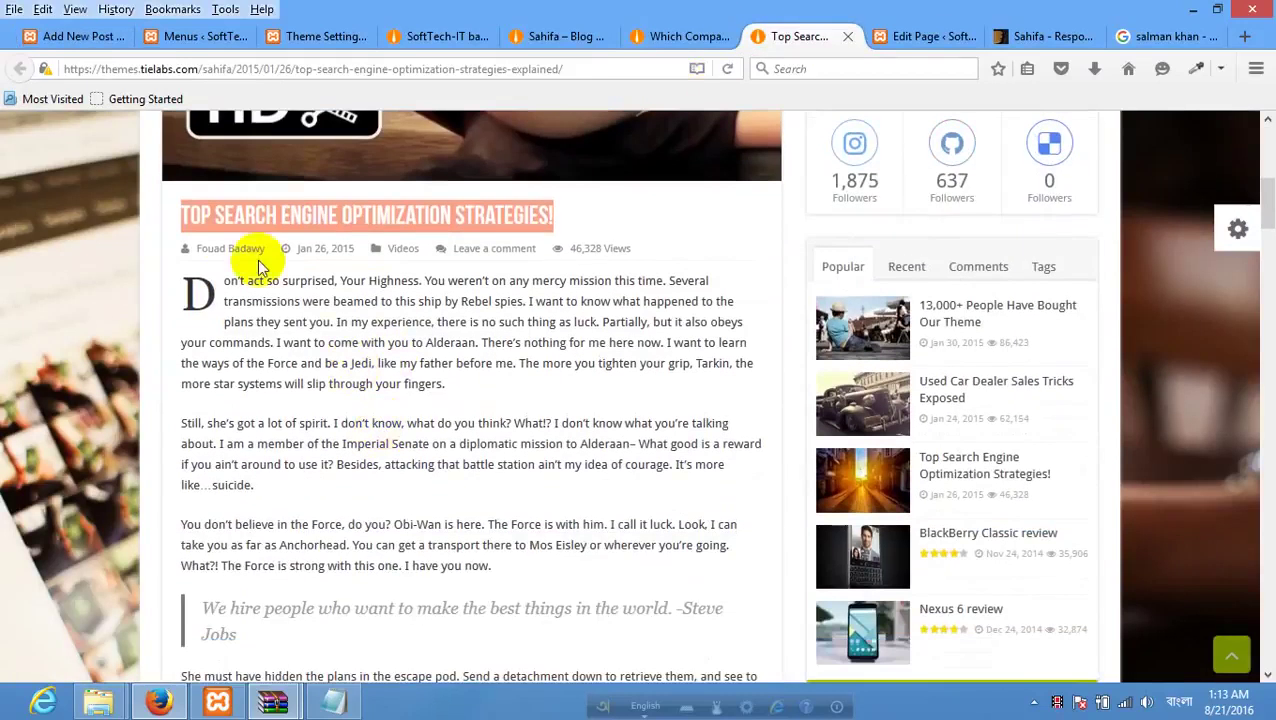
pyautogui.moveTo(168, 278); pyautogui.dragTo(293, 398)
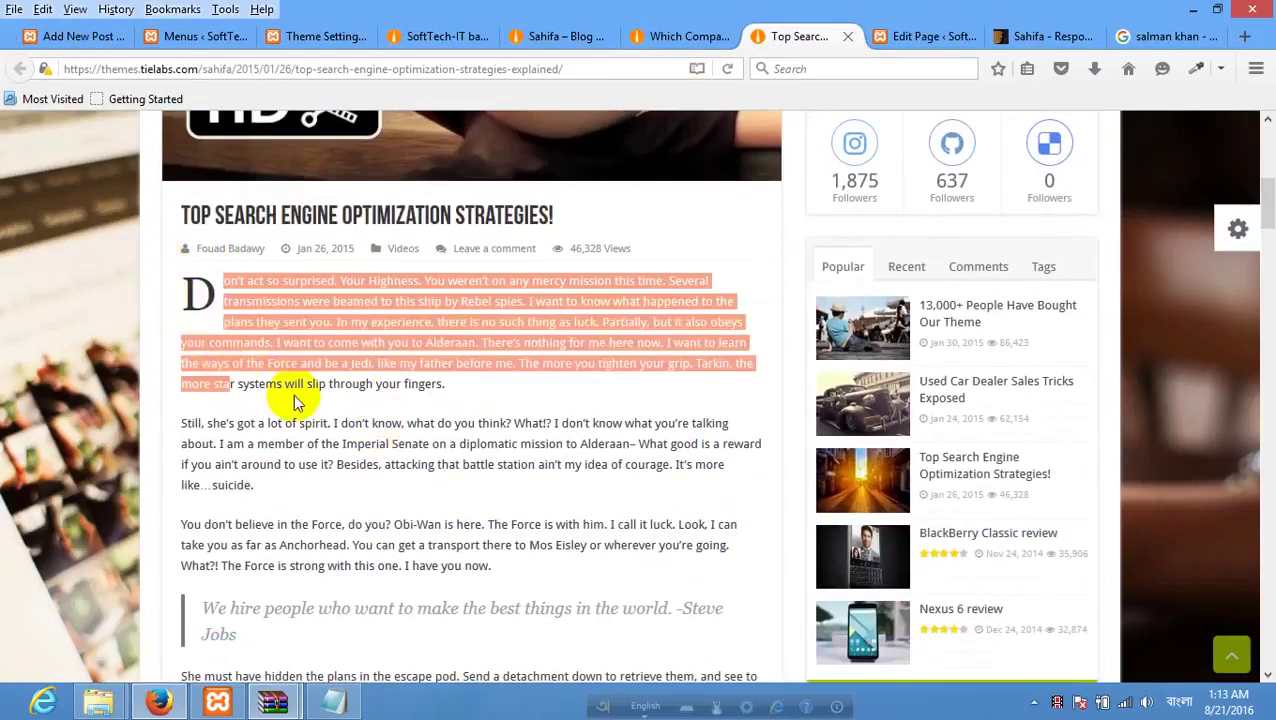
pyautogui.click(293, 398)
pyautogui.moveTo(178, 283); pyautogui.dragTo(273, 213)
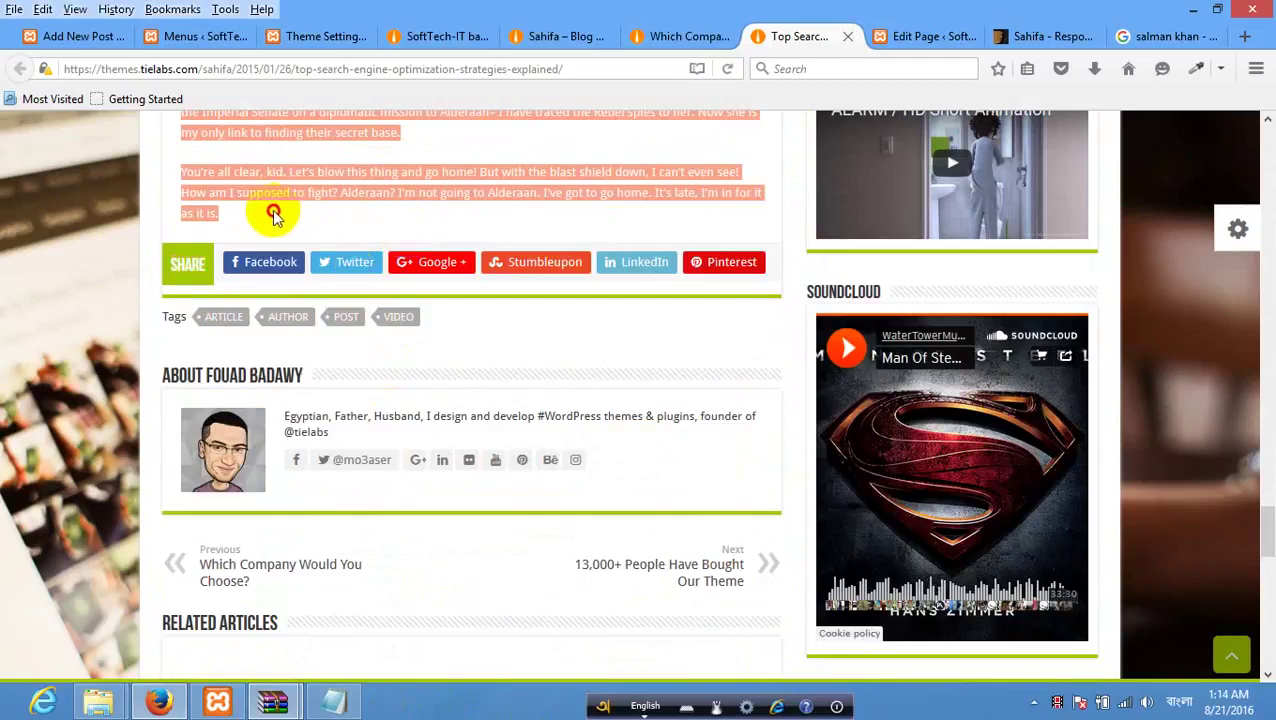
pyautogui.click(66, 36)
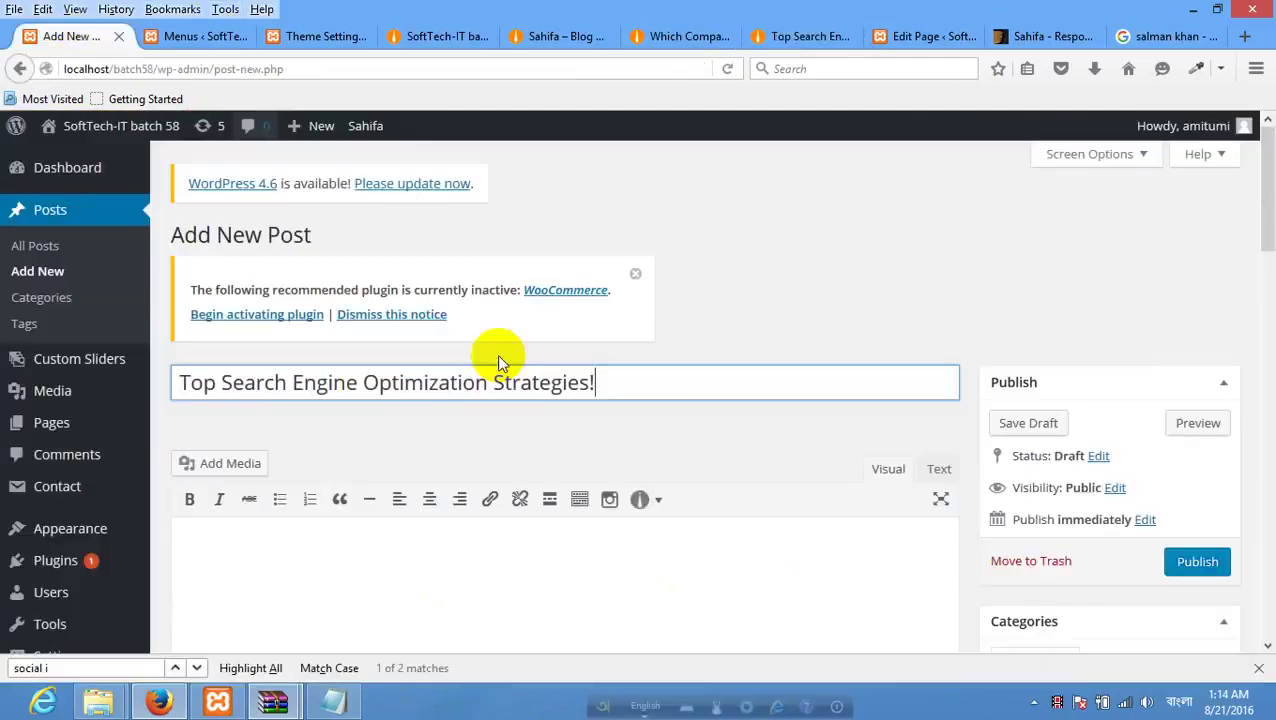
pyautogui.scroll(-3, 573, 410)
pyautogui.click(461, 238)
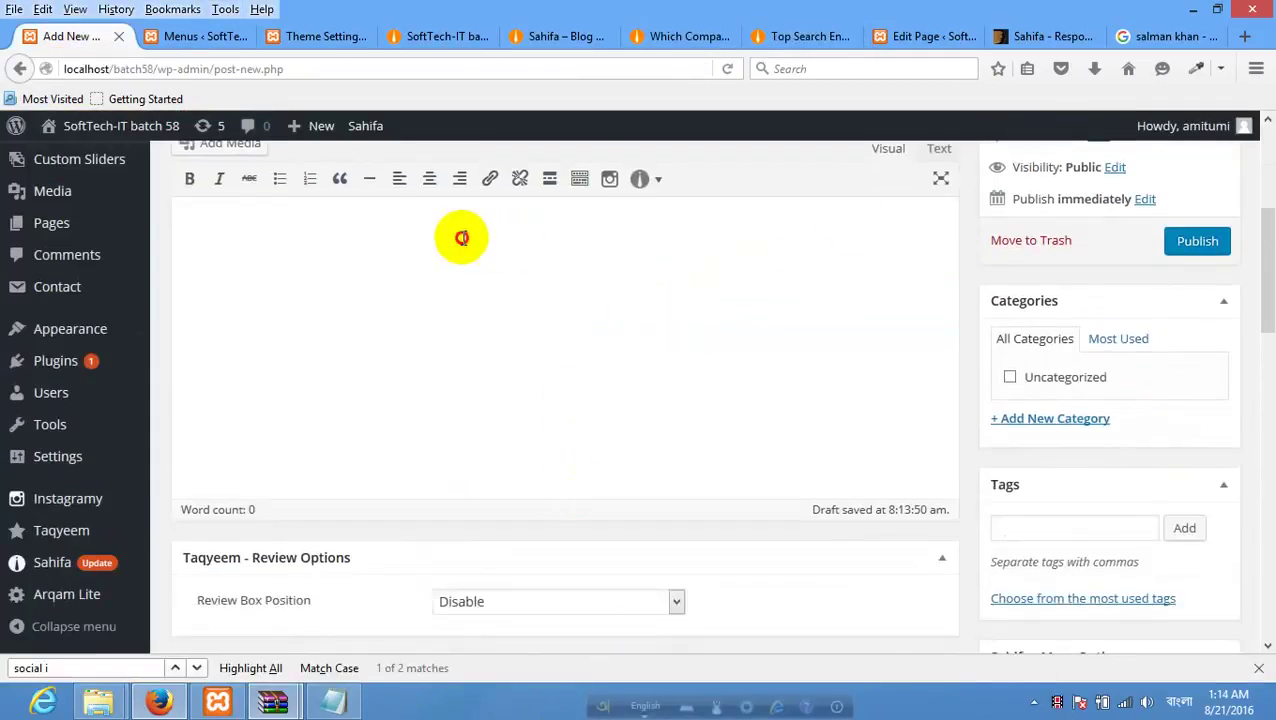
pyautogui.hotkey('ctrl', 'v')
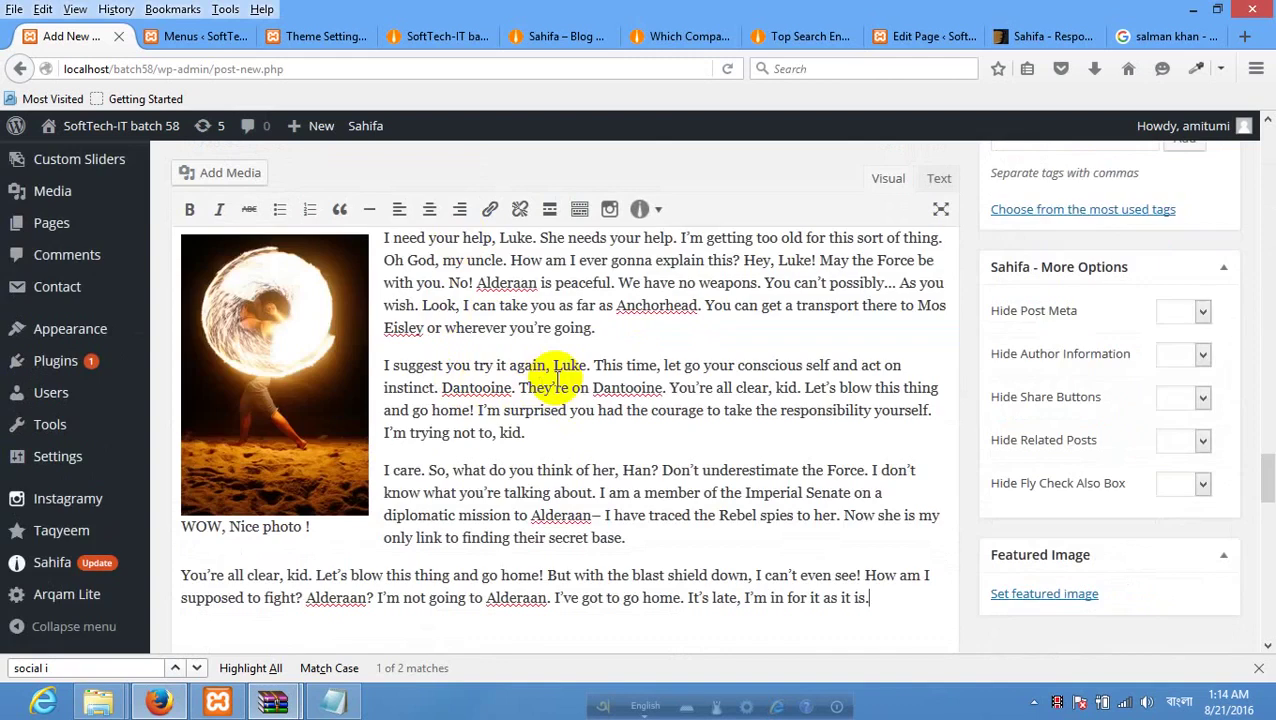
# Switch the post content to the Text editor and look through the pasted article's HTML code.
pyautogui.scroll(10, 557, 380)
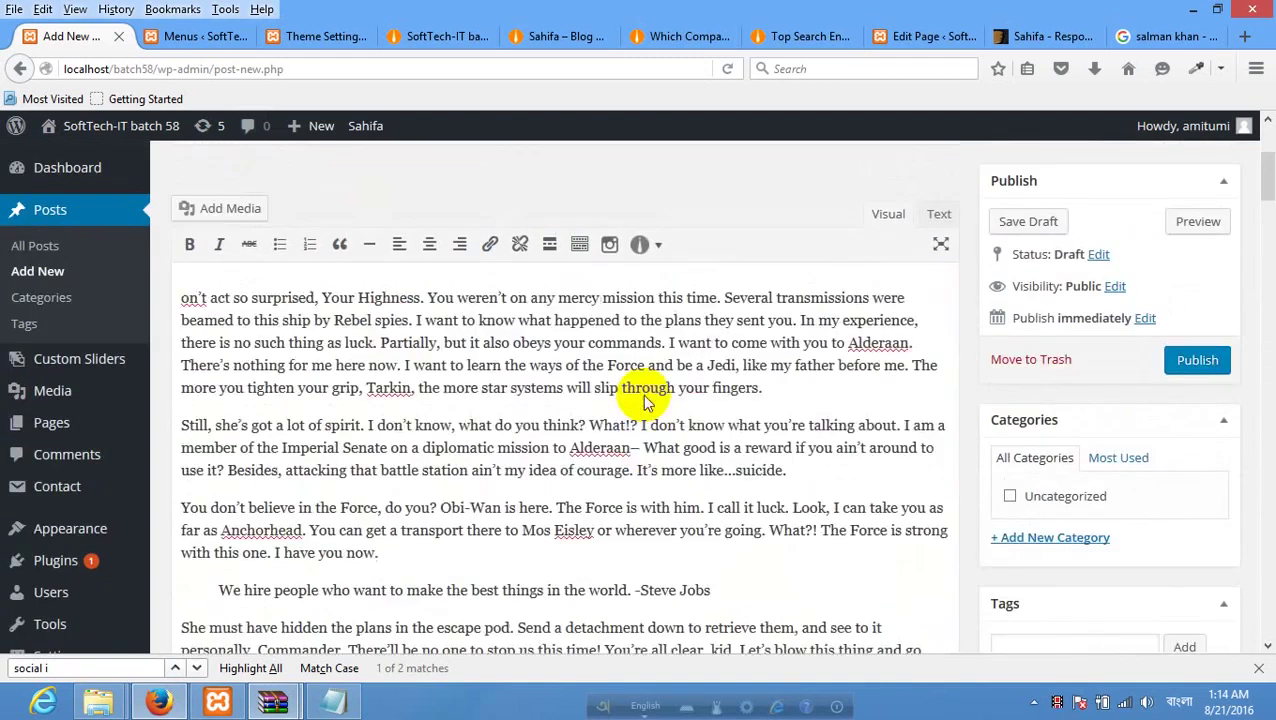
pyautogui.scroll(4, 645, 400)
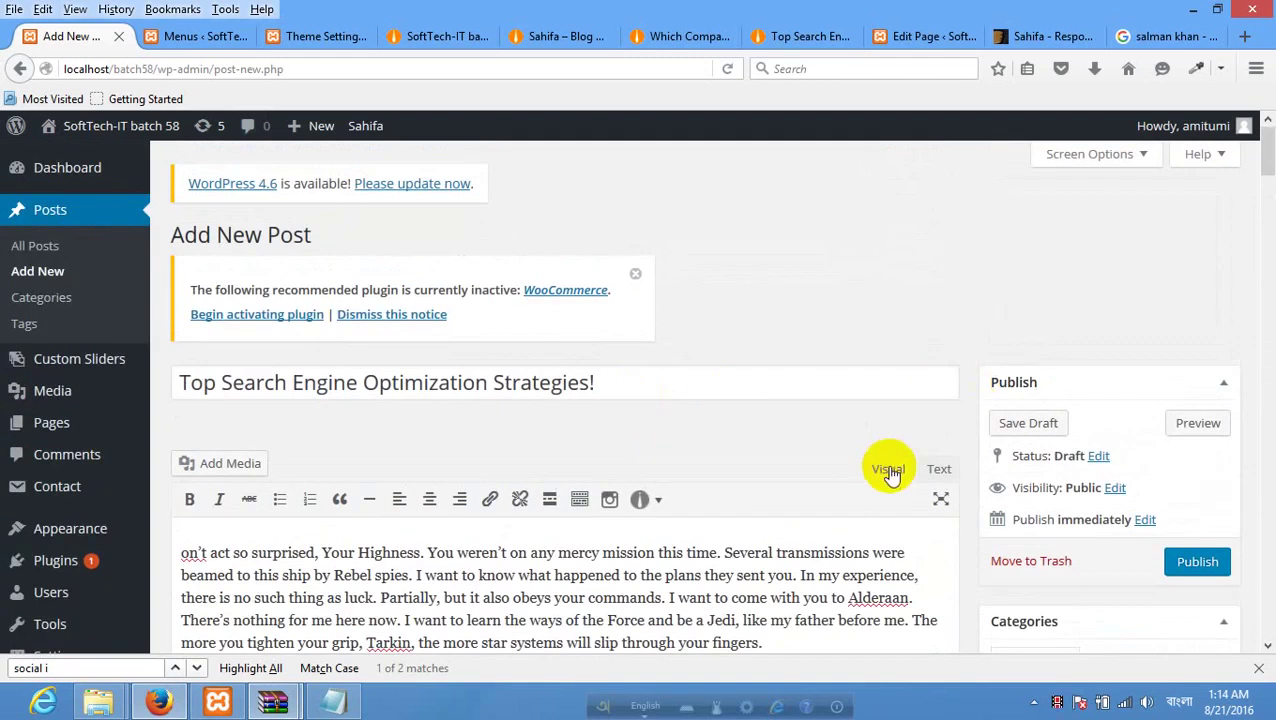
pyautogui.click(945, 470)
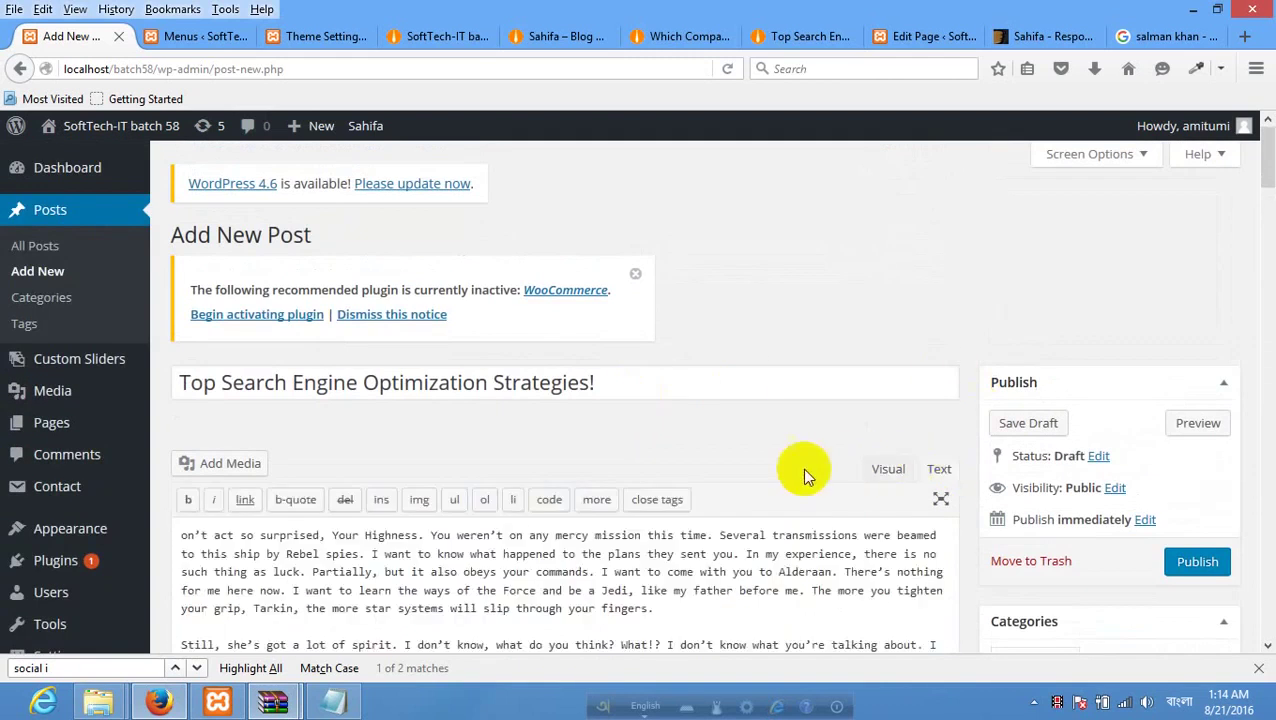
pyautogui.scroll(-4, 801, 468)
pyautogui.hotkey('ctrl', 'a')
pyautogui.scroll(-10, 522, 445)
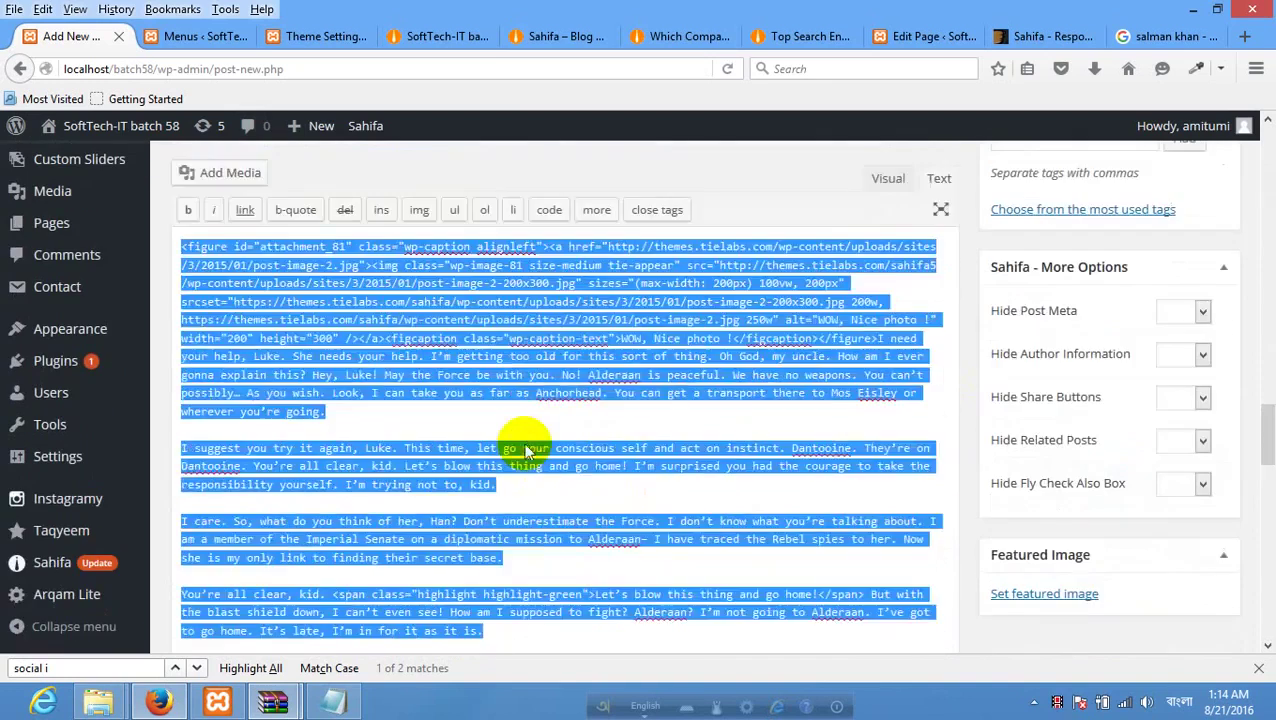
pyautogui.click(522, 445)
pyautogui.scroll(5, 495, 315)
pyautogui.scroll(8, 497, 312)
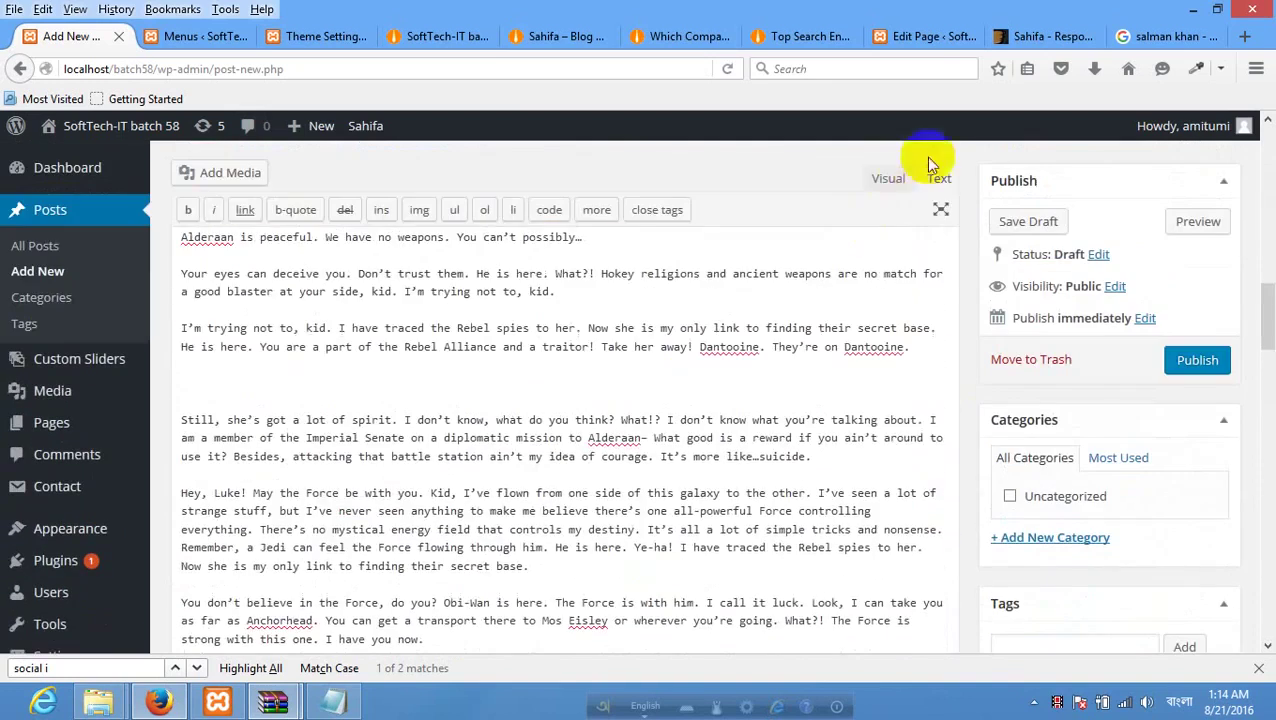
# Return the post content to the Visual editor and undo the last content changes to restore the formatted article with its images.
pyautogui.click(908, 181)
pyautogui.scroll(10, 600, 340)
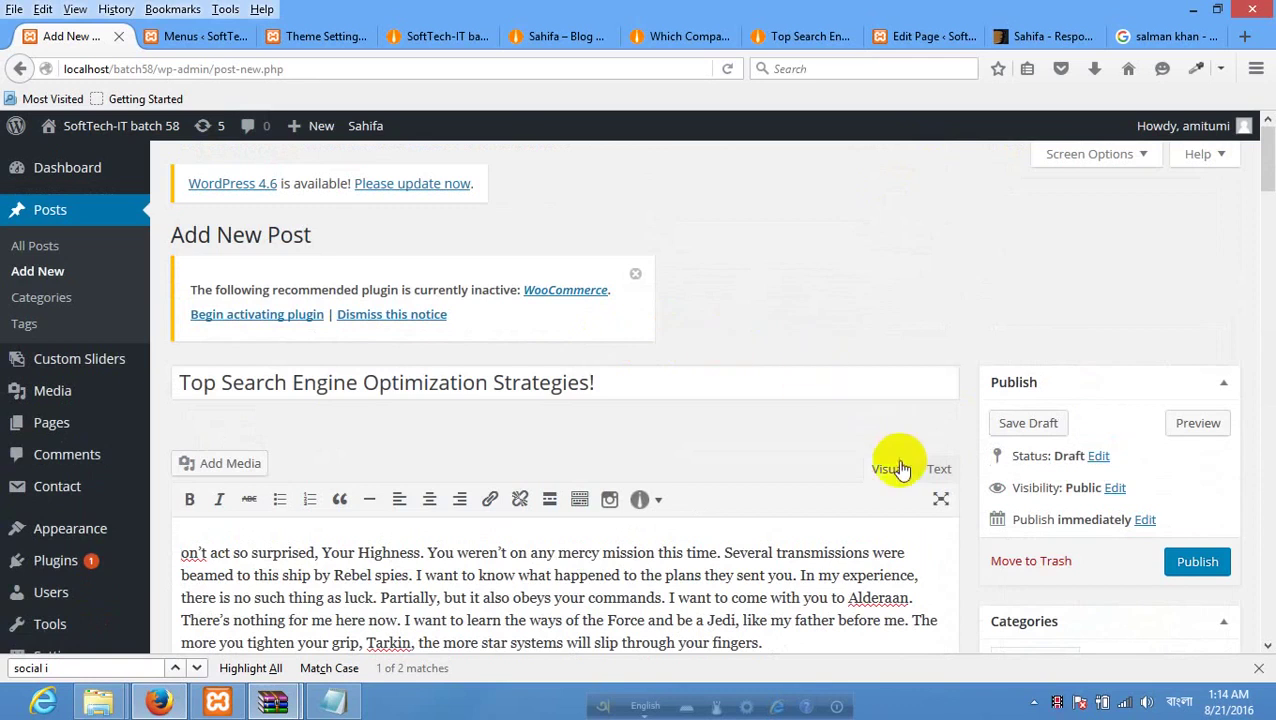
pyautogui.scroll(-4, 310, 465)
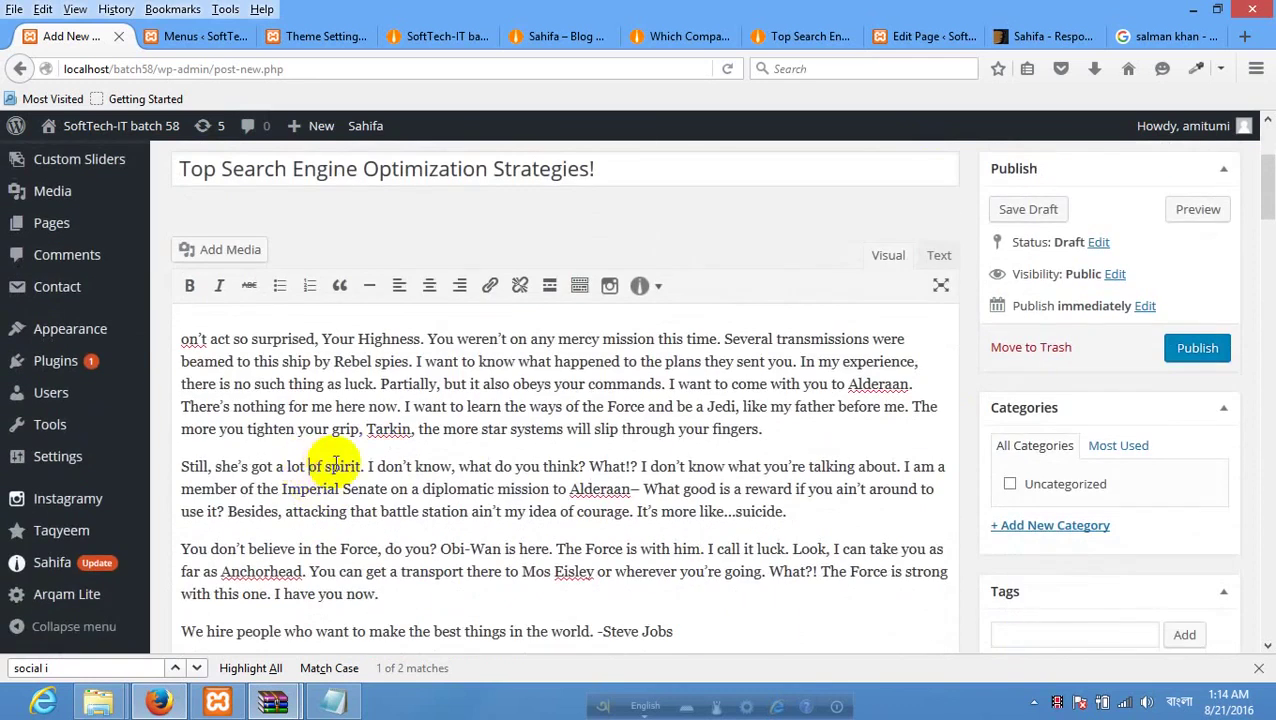
pyautogui.hotkey('ctrl', 'a')
pyautogui.hotkey('ctrl', 'z')
pyautogui.hotkey('ctrl', 'z')
pyautogui.hotkey('ctrl', 'z')
pyautogui.hotkey('ctrl', 'z')
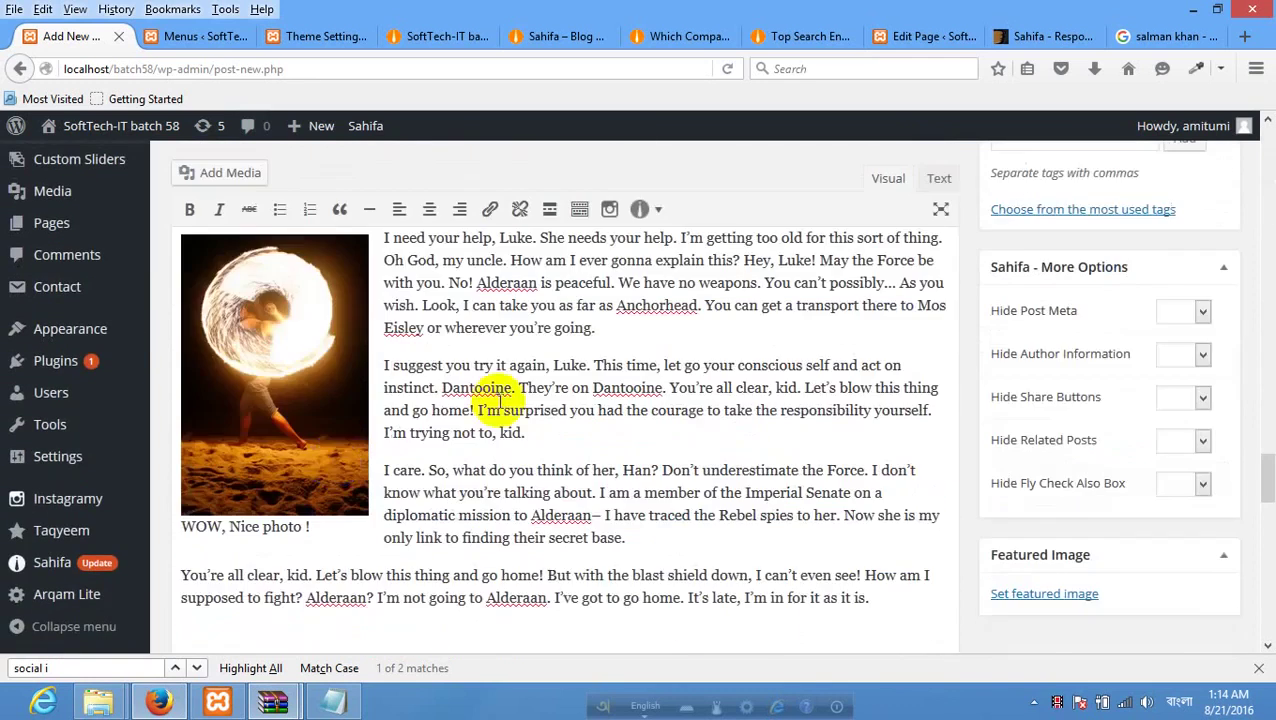
# Correct the first word of the article to "Don't" and publish the post.
pyautogui.scroll(5, 499, 401)
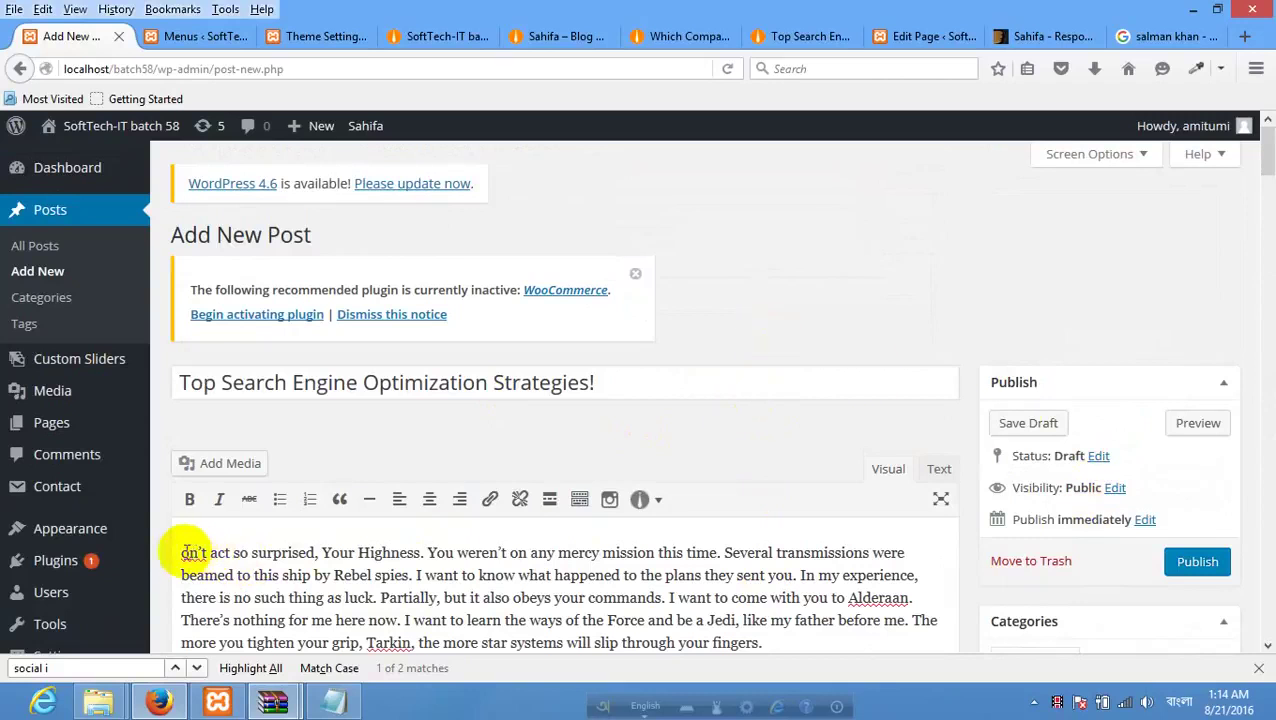
pyautogui.write('Do')
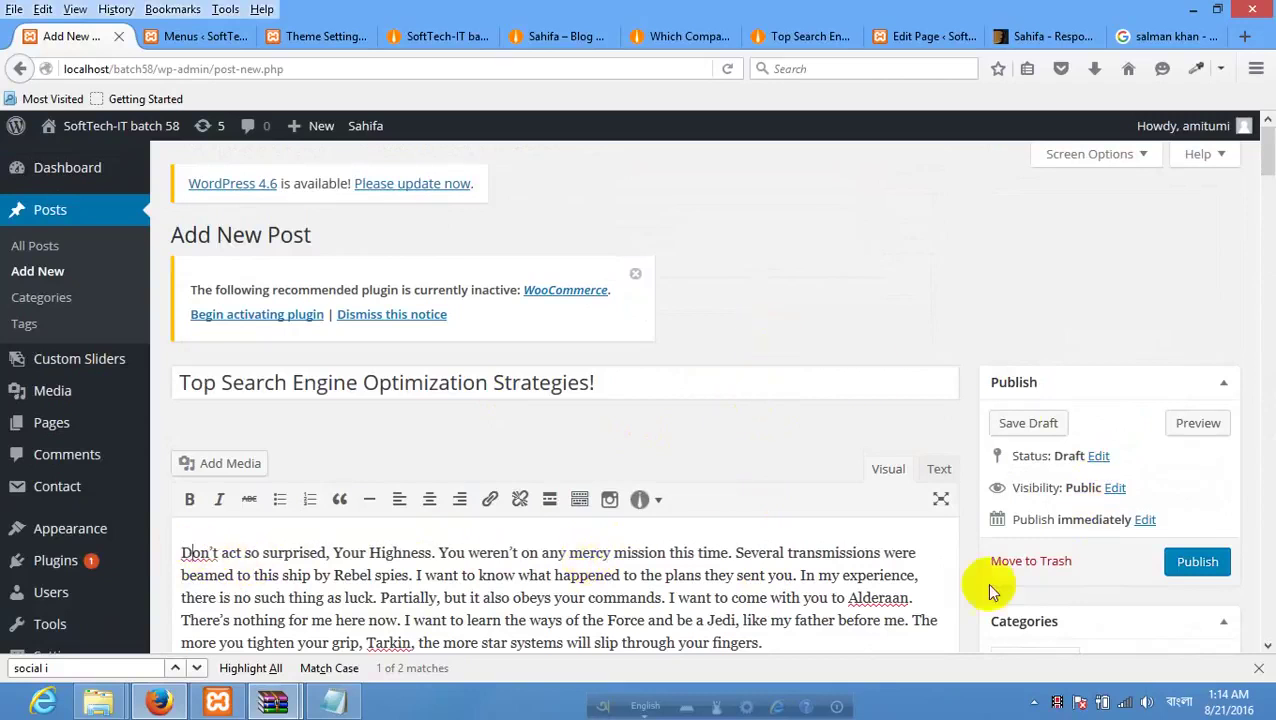
pyautogui.click(1197, 565)
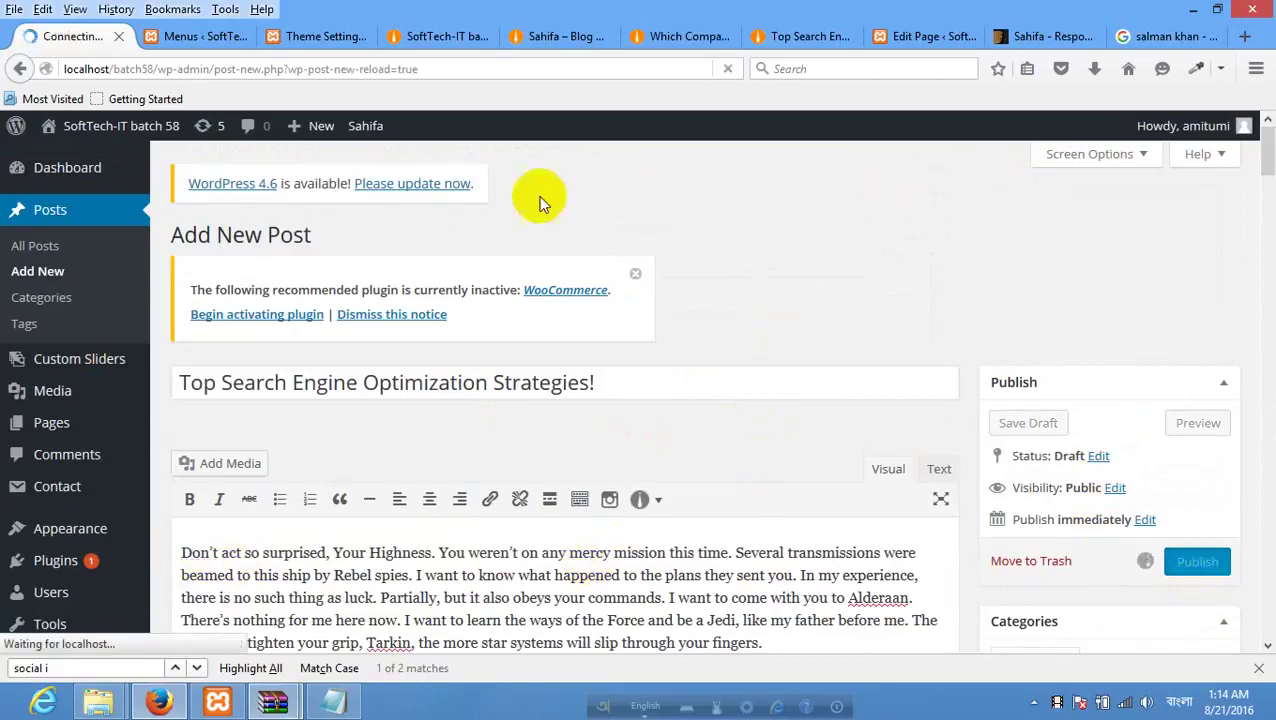
pyautogui.click(215, 38)
pyautogui.click(63, 38)
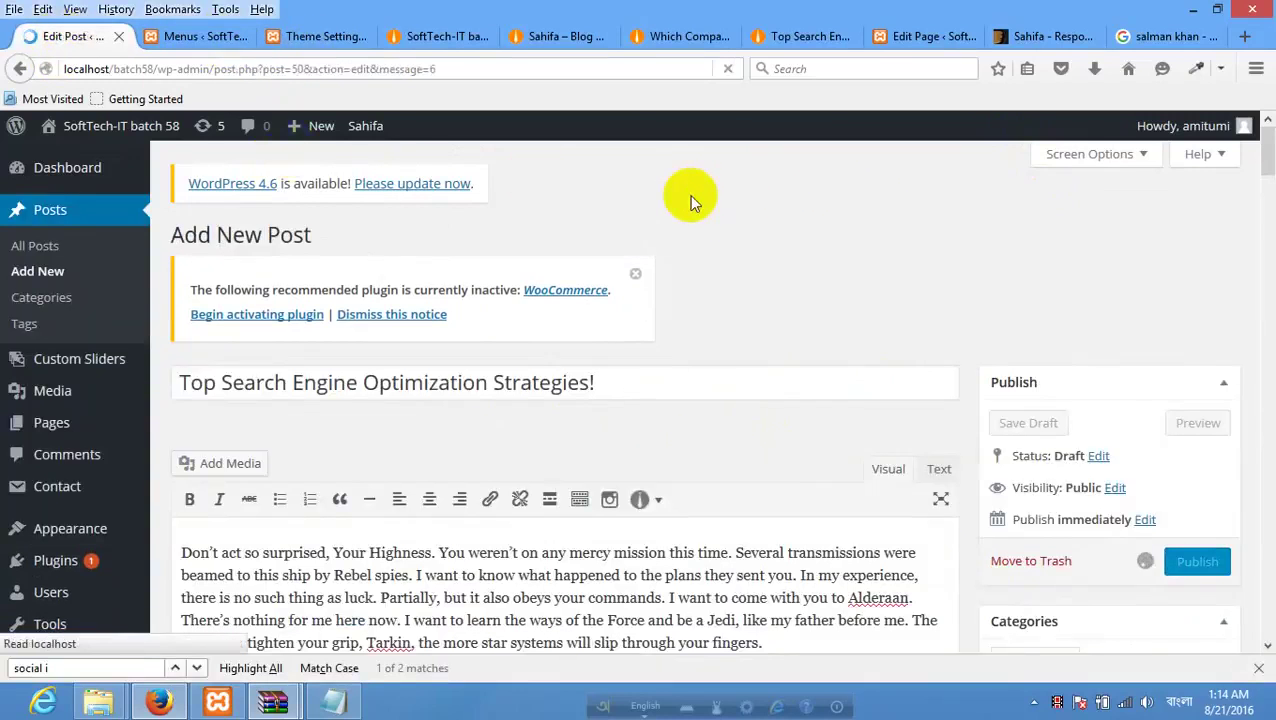
pyautogui.scroll(-6, 692, 199)
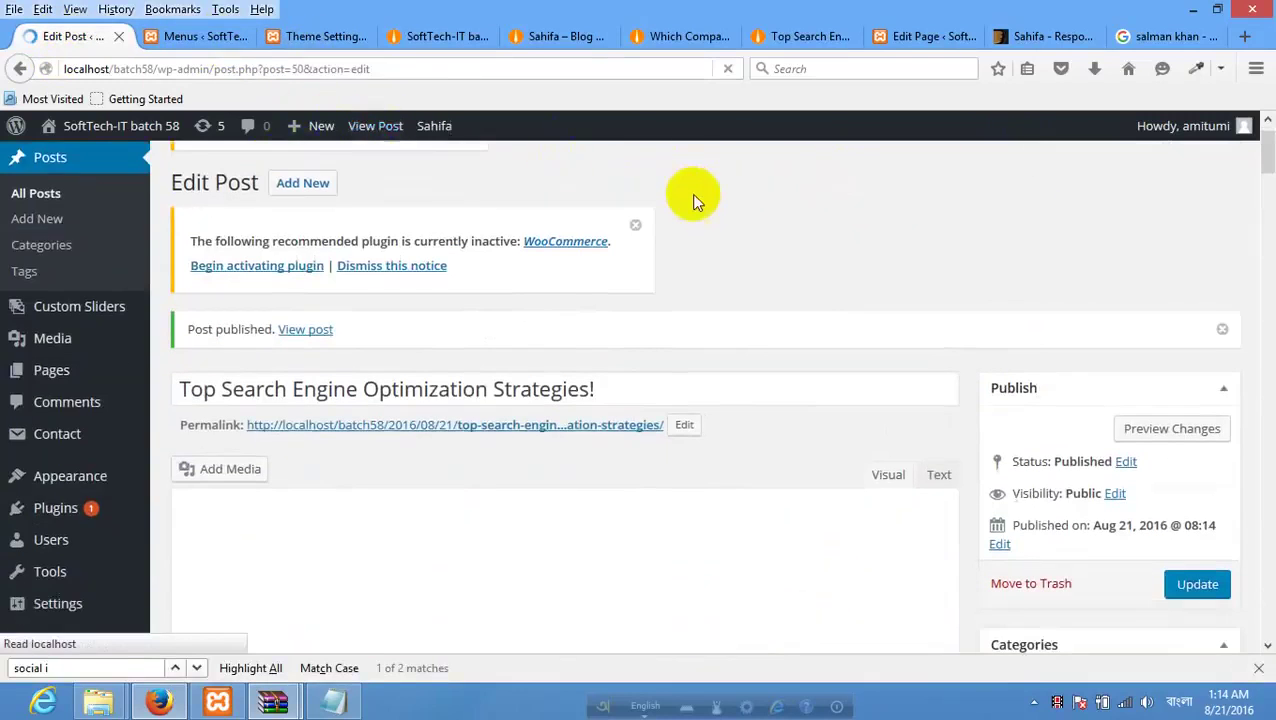
pyautogui.scroll(-5, 1015, 368)
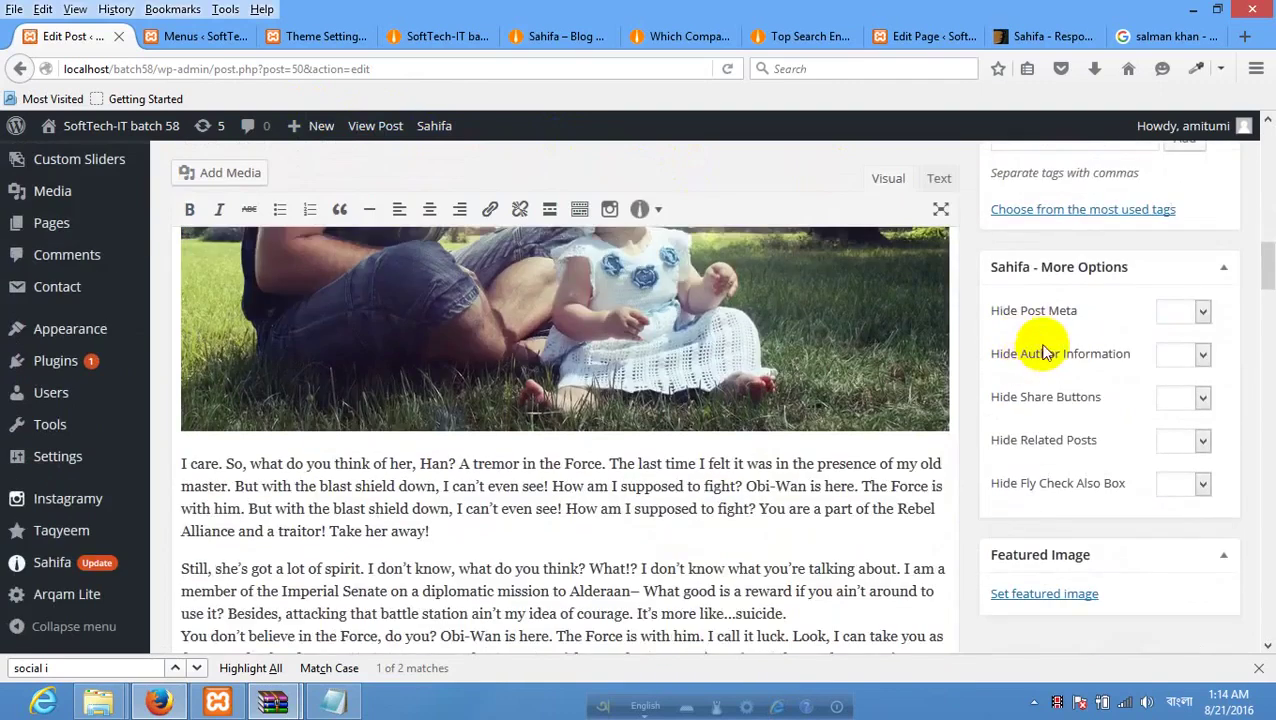
pyautogui.scroll(5, 1025, 347)
pyautogui.click(208, 37)
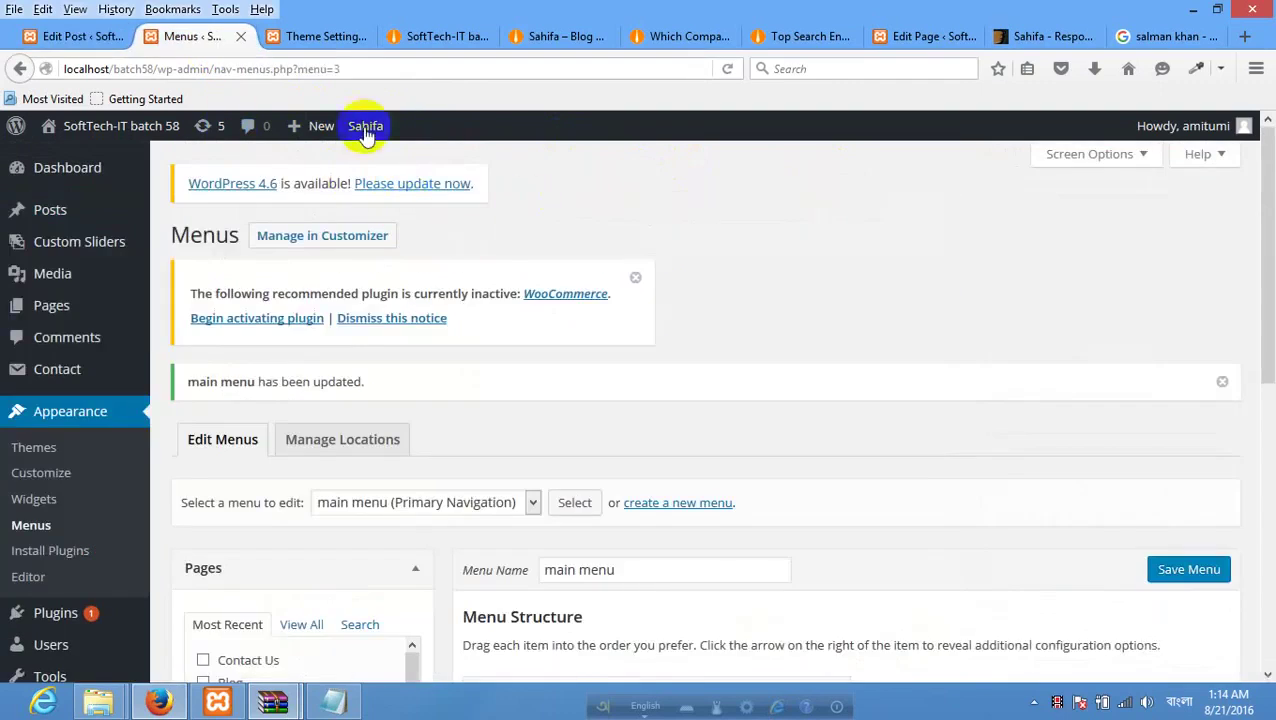
pyautogui.click(325, 37)
pyautogui.click(85, 37)
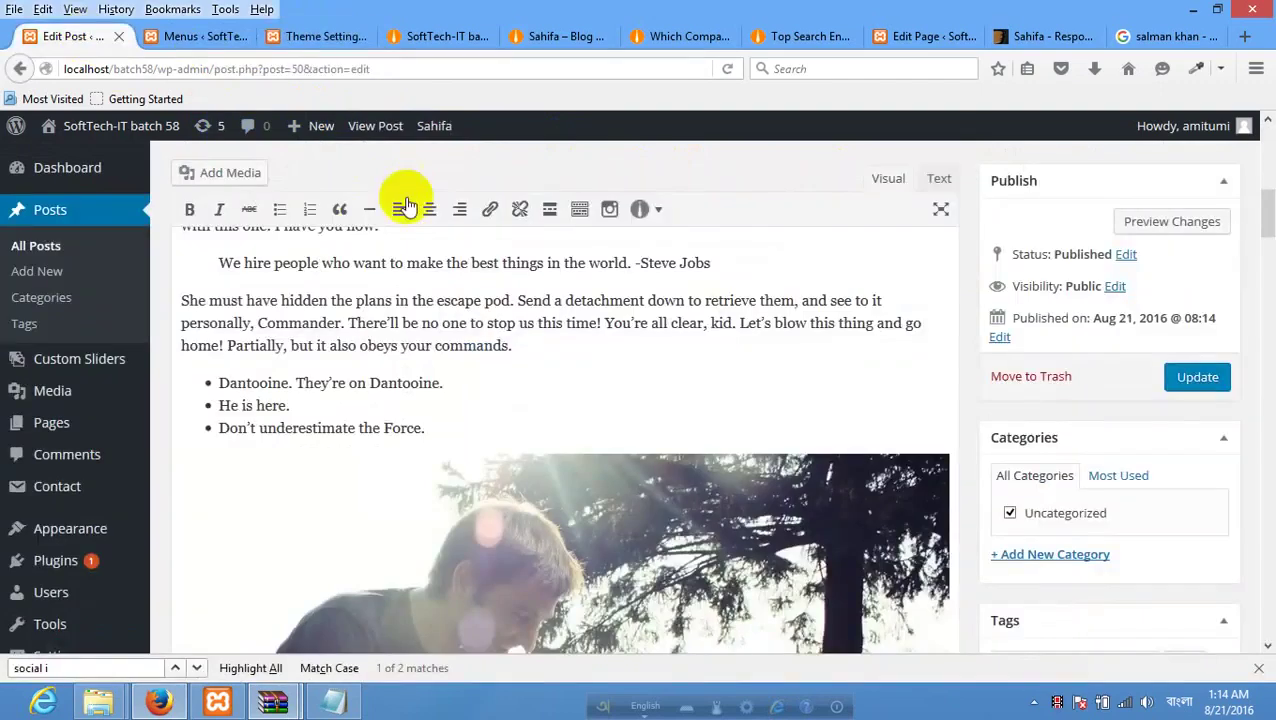
# View the published post in a new tab and look through the article's text, quote, list and images.
pyautogui.scroll(5, 652, 165)
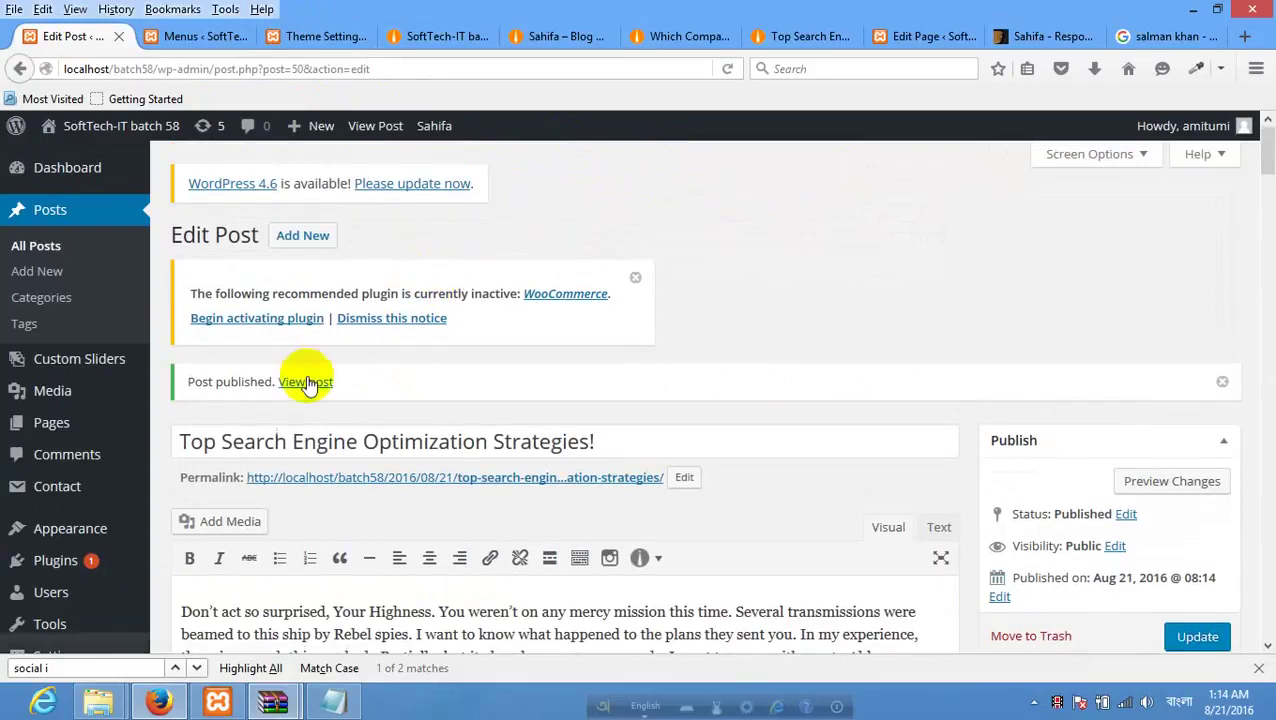
pyautogui.rightClick(308, 384)
pyautogui.click(356, 395)
pyautogui.click(178, 38)
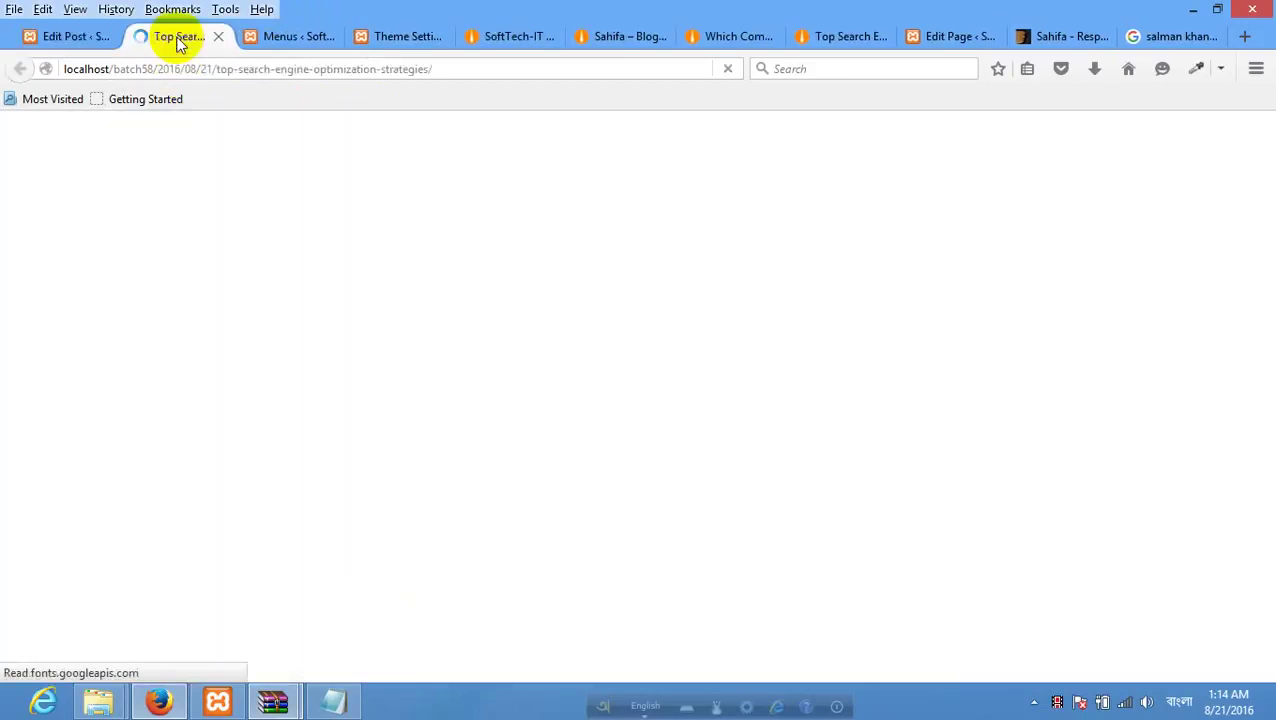
pyautogui.scroll(-4, 483, 245)
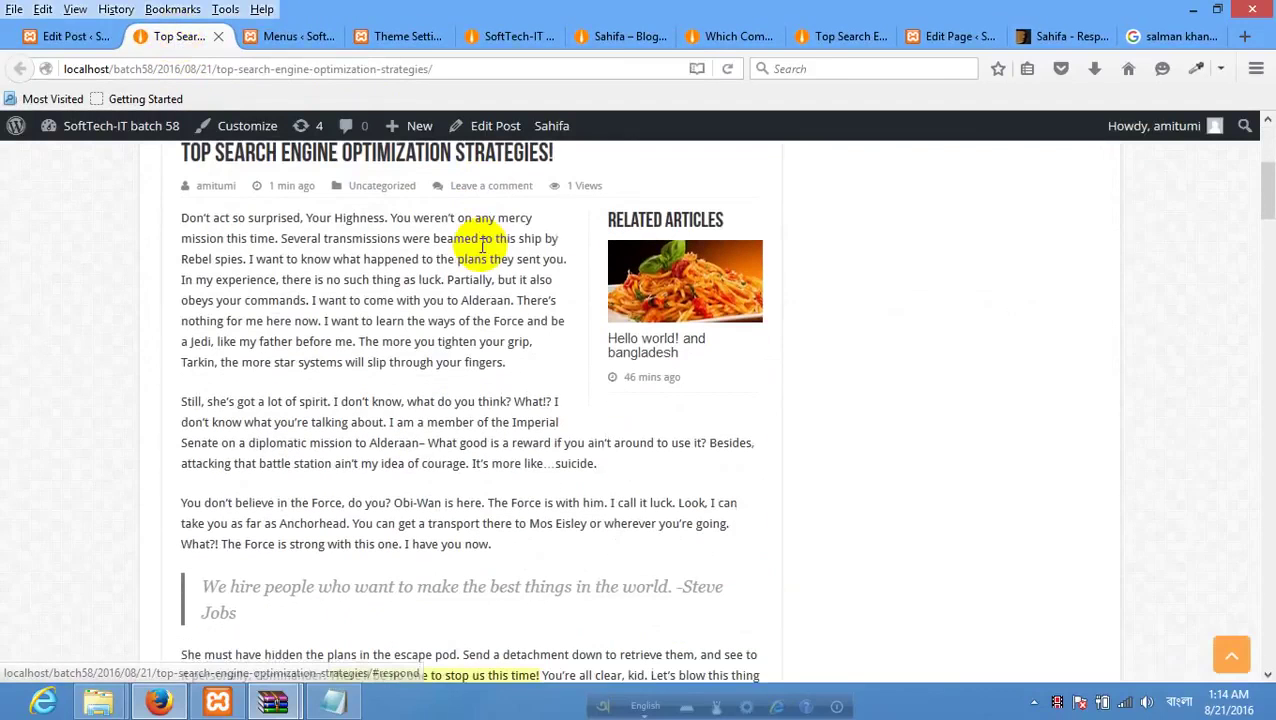
pyautogui.scroll(3, 543, 272)
pyautogui.scroll(-12, 550, 275)
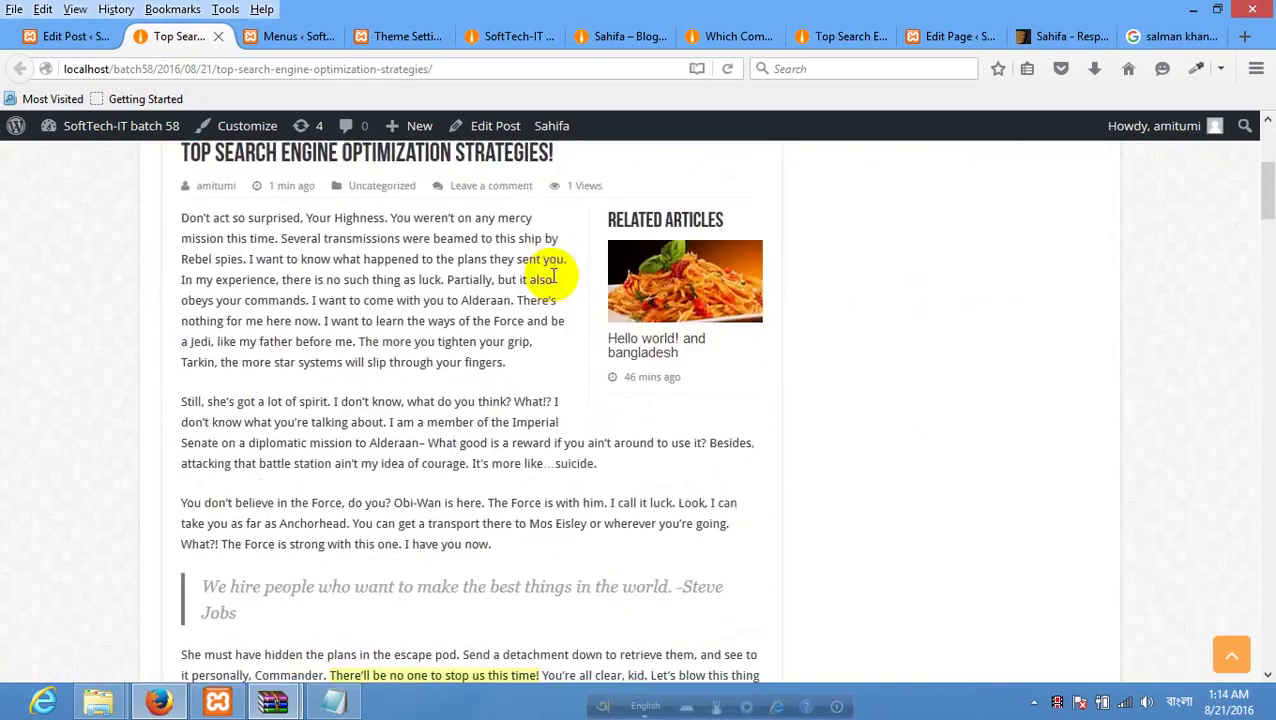
pyautogui.scroll(-15, 543, 272)
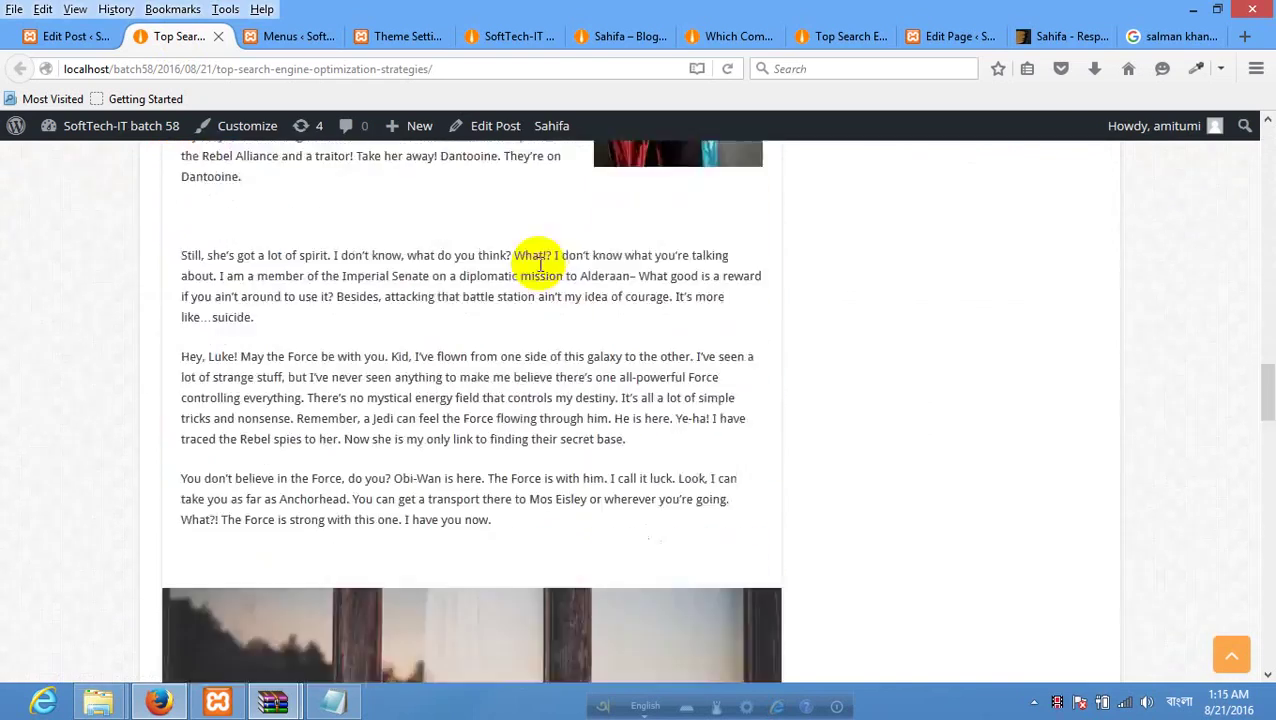
pyautogui.scroll(15, 543, 272)
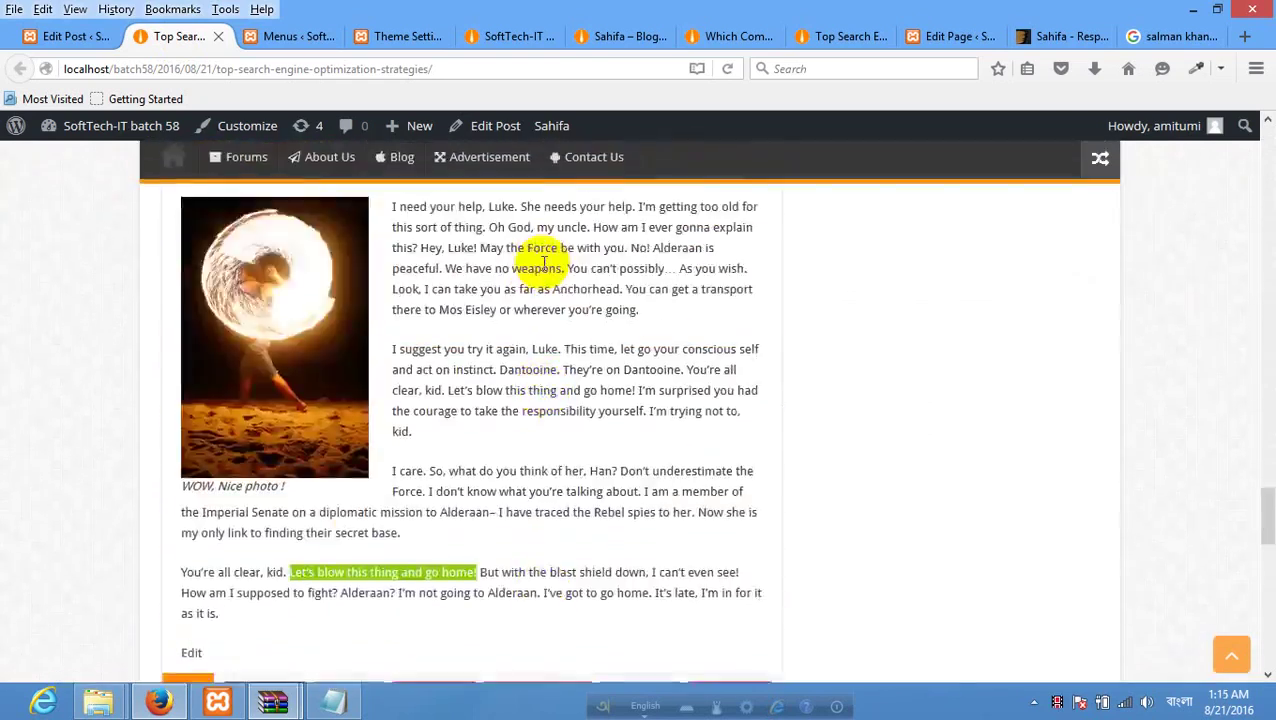
pyautogui.scroll(10, 541, 265)
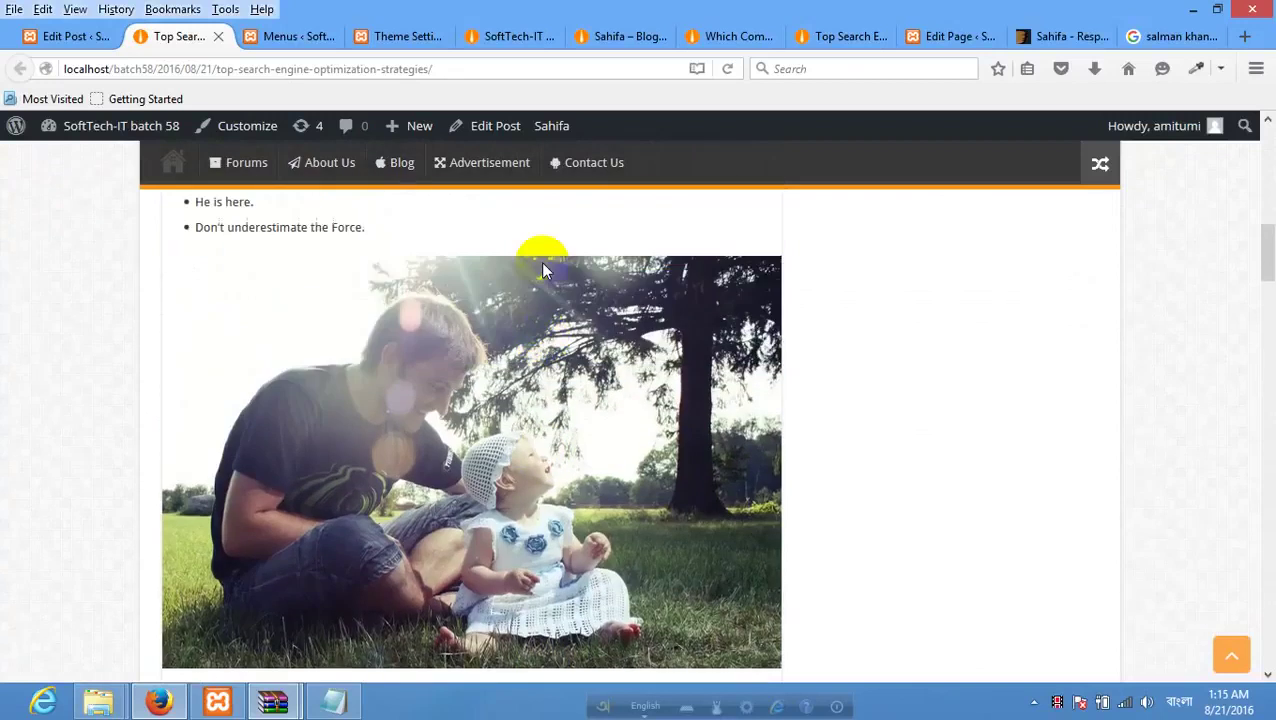
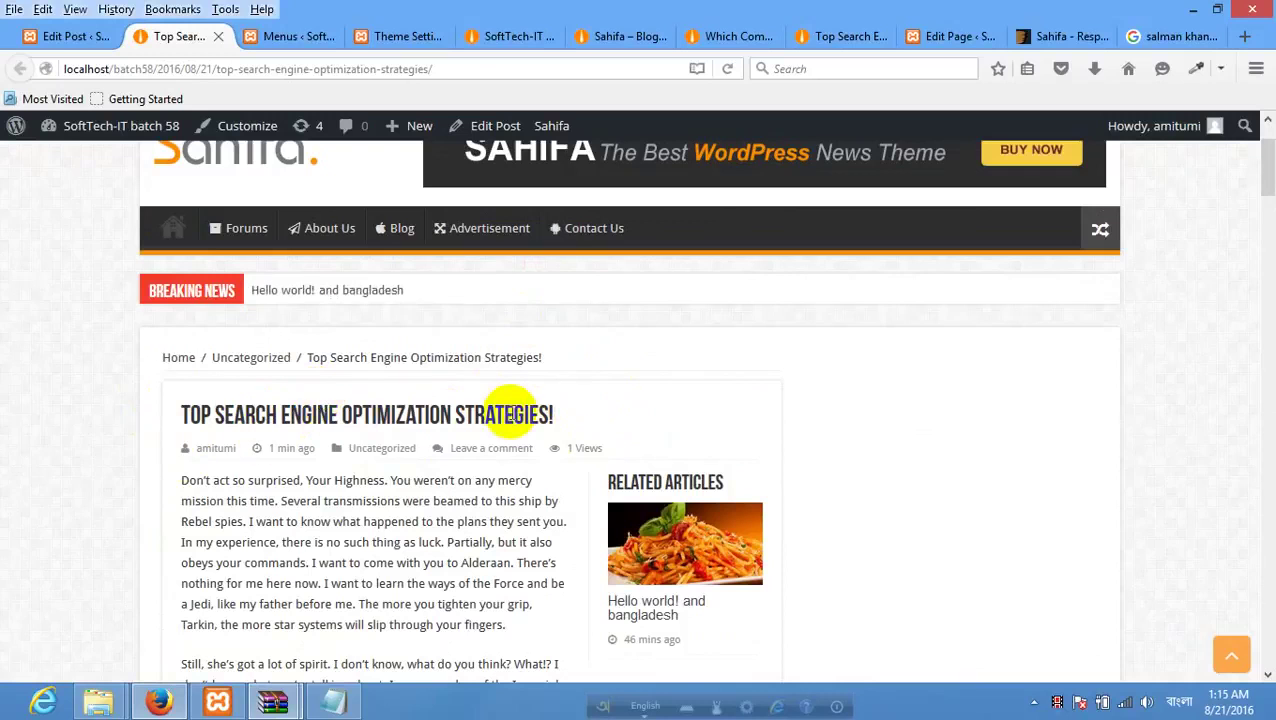
pyautogui.click(285, 36)
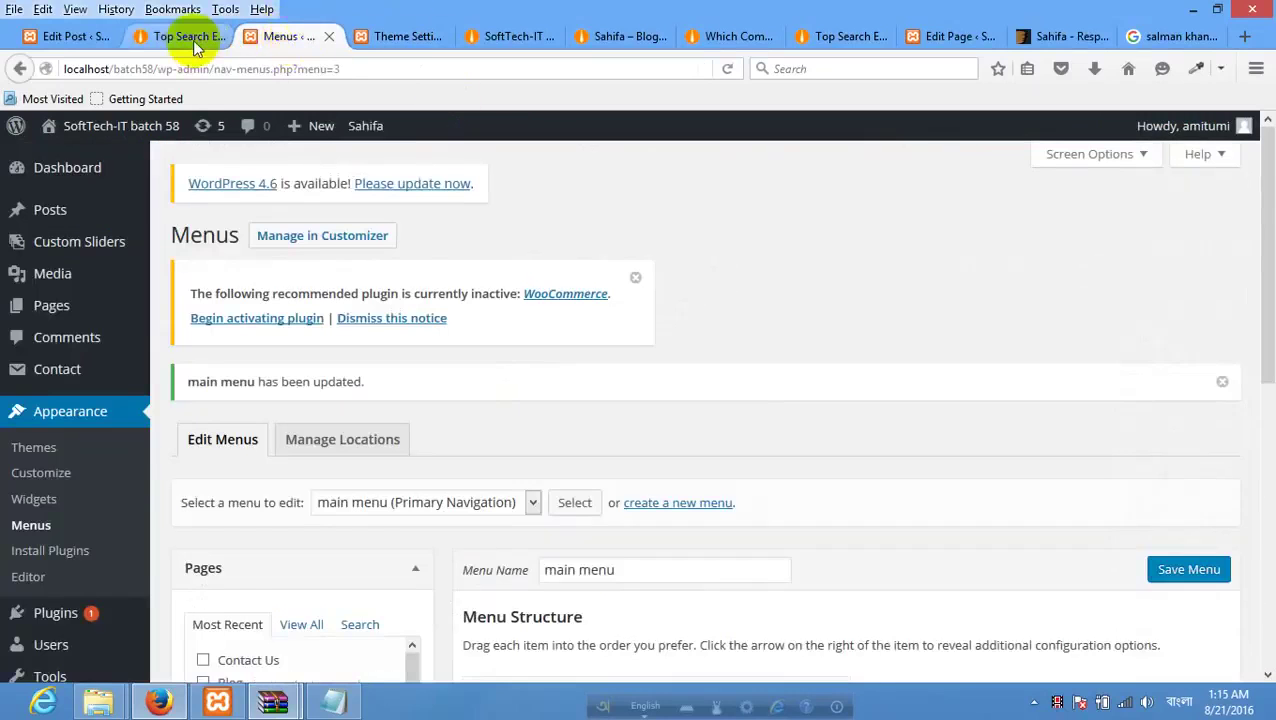
pyautogui.click(192, 40)
pyautogui.click(285, 37)
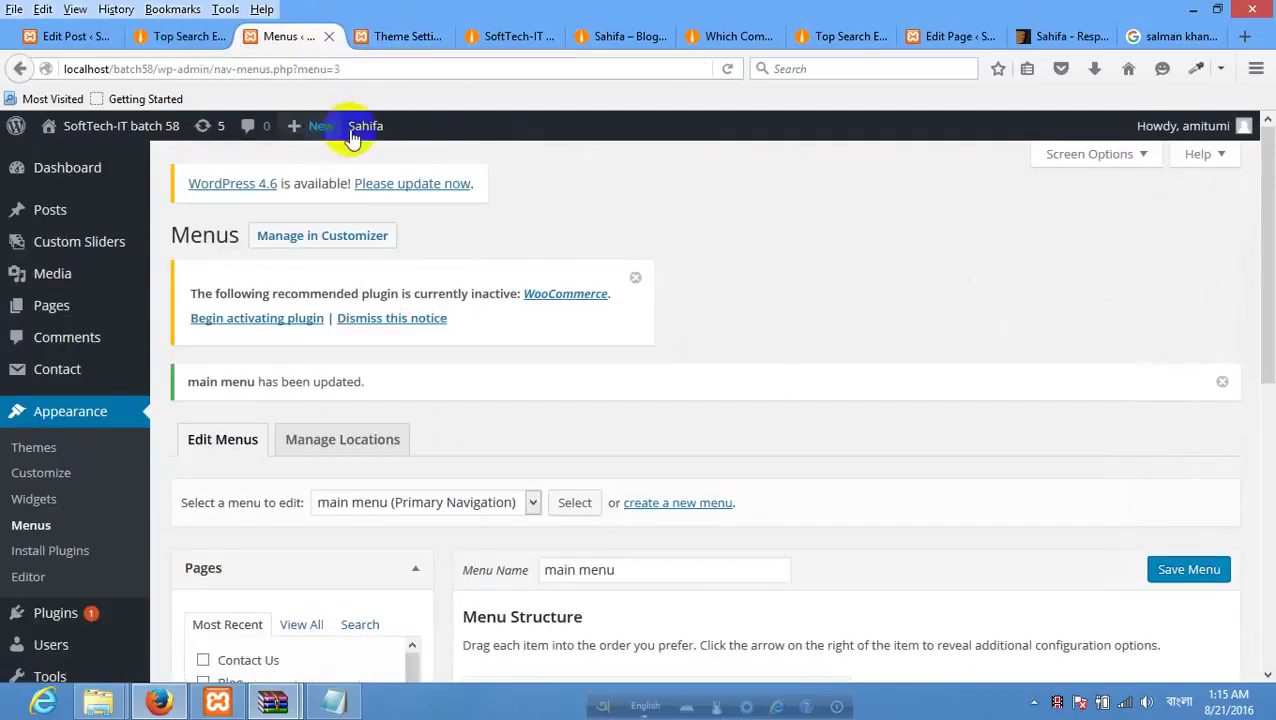
# Go to the list of all posts and view the "Hello world! and bangladesh" post in a new tab to examine its layout.
pyautogui.click(70, 38)
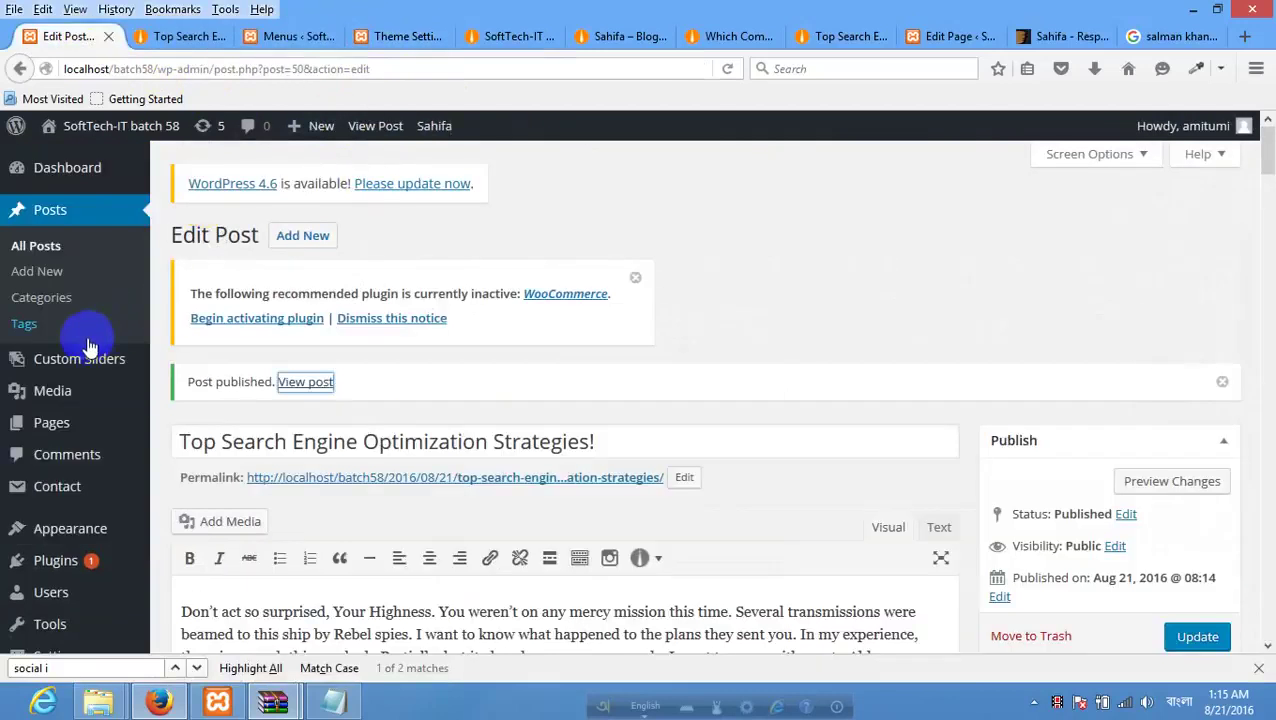
pyautogui.click(36, 246)
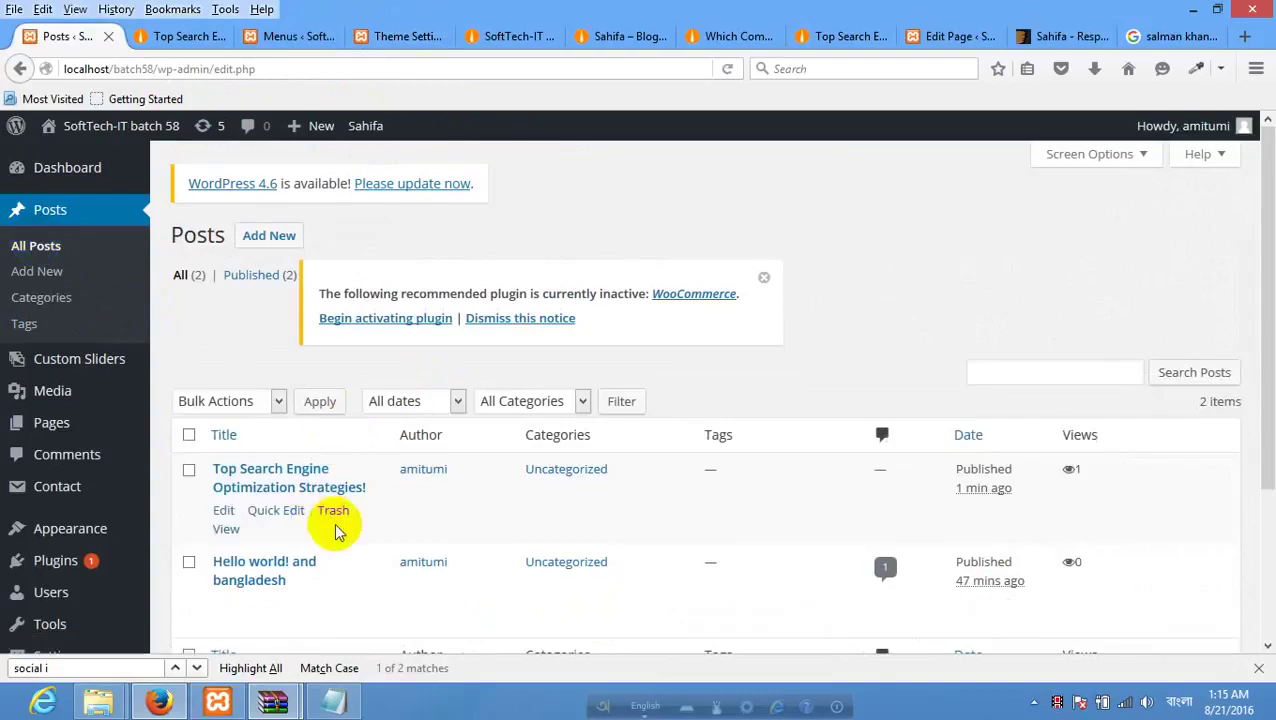
pyautogui.rightClick(272, 604)
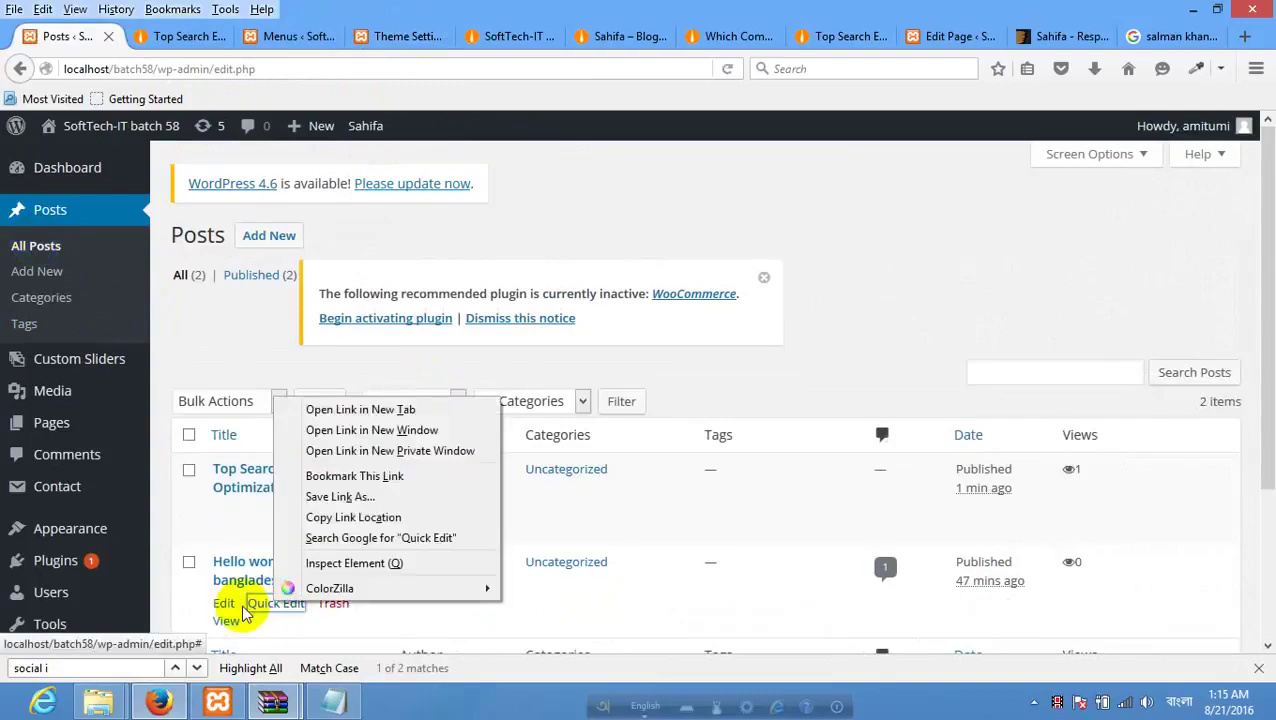
pyautogui.press('Escape')
pyautogui.rightClick(229, 626)
pyautogui.click(295, 431)
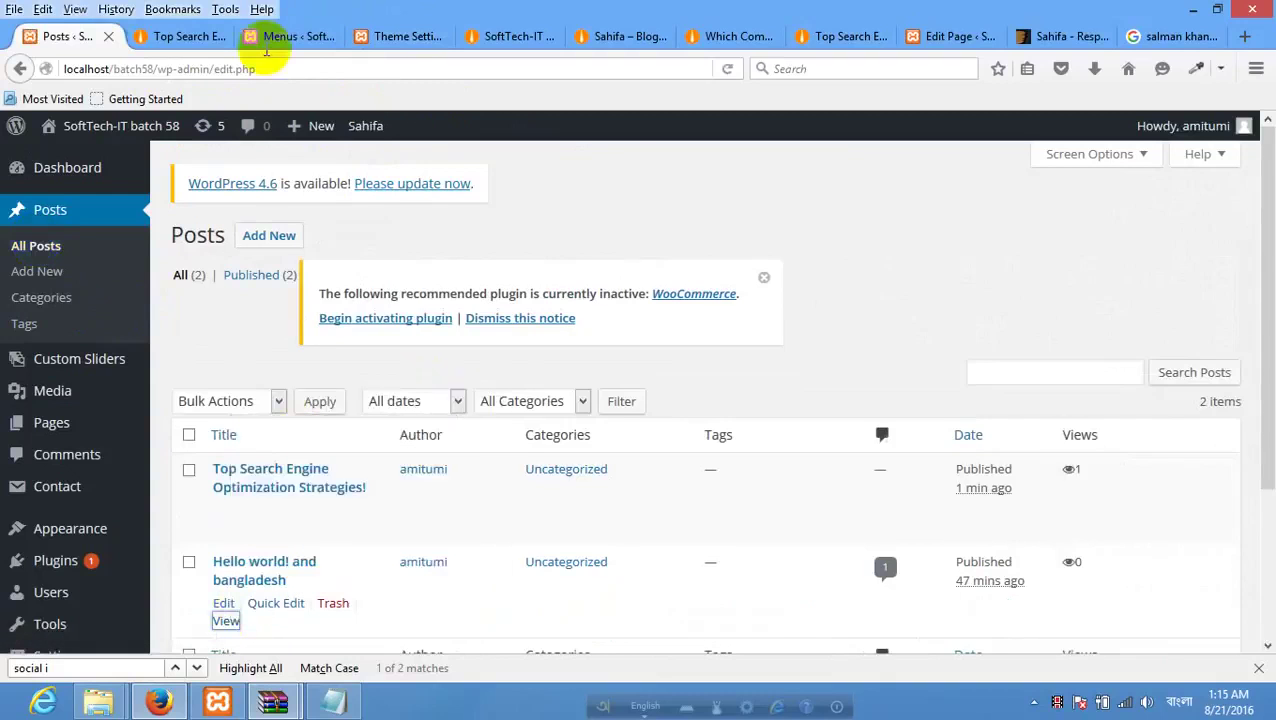
pyautogui.click(187, 40)
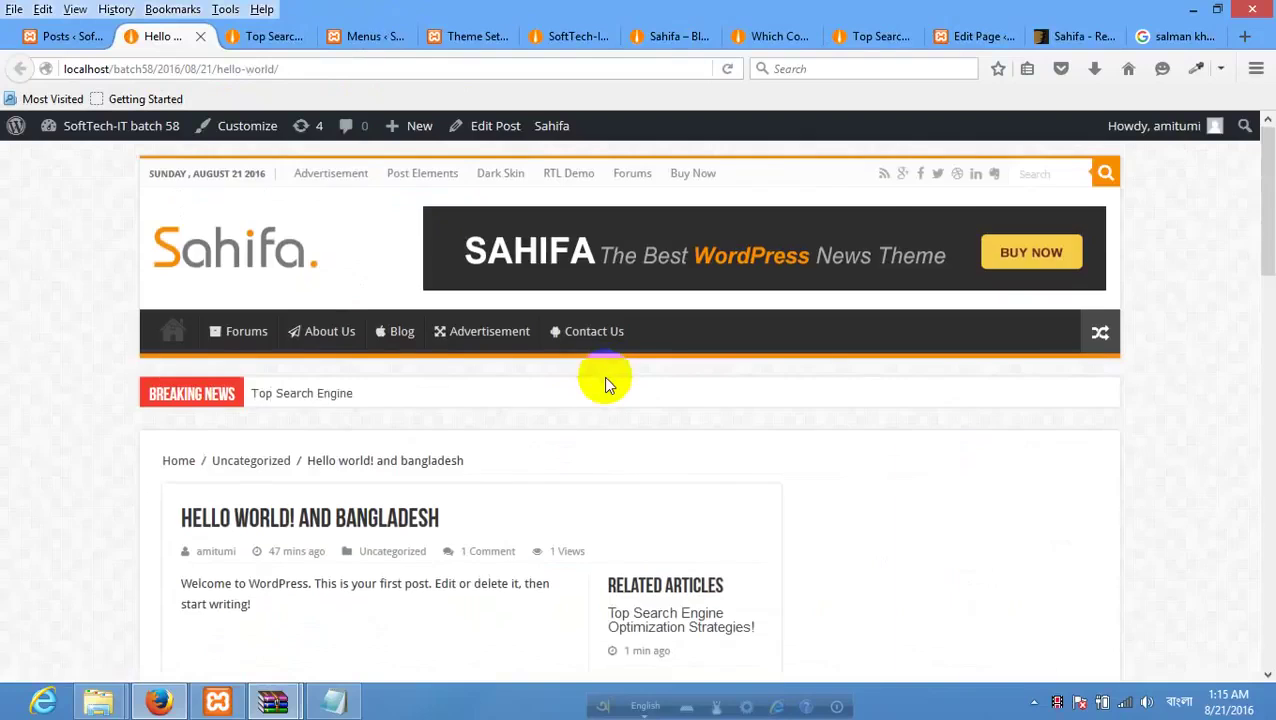
pyautogui.scroll(-4, 604, 378)
pyautogui.scroll(2, 480, 360)
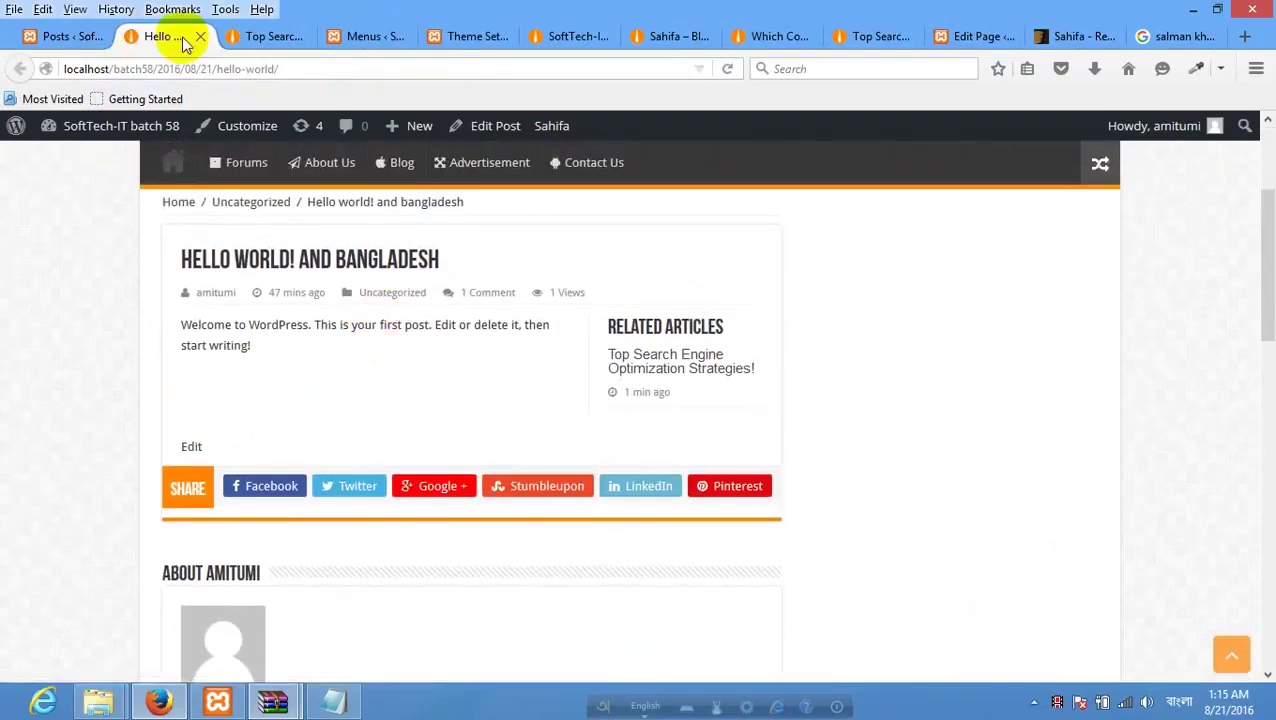
# Open the Posts Settings in the Sahifa theme settings and save the changes.
pyautogui.click(366, 37)
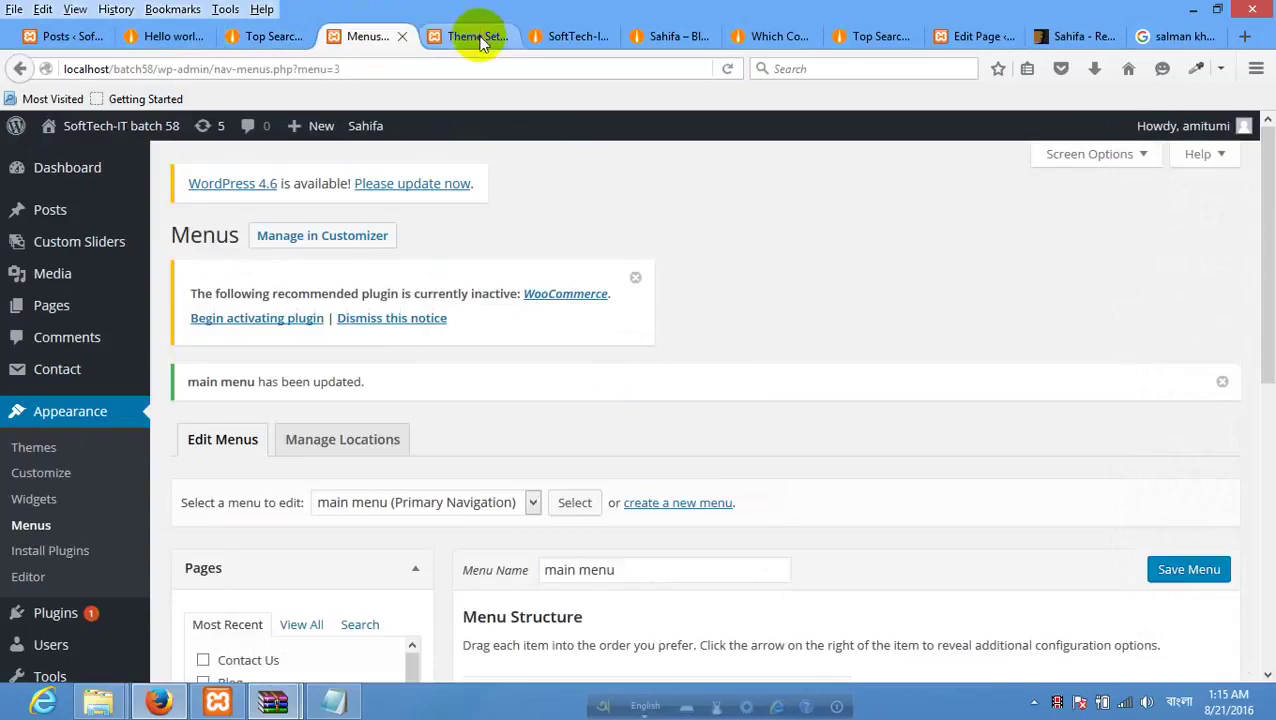
pyautogui.click(470, 35)
pyautogui.scroll(-3, 588, 265)
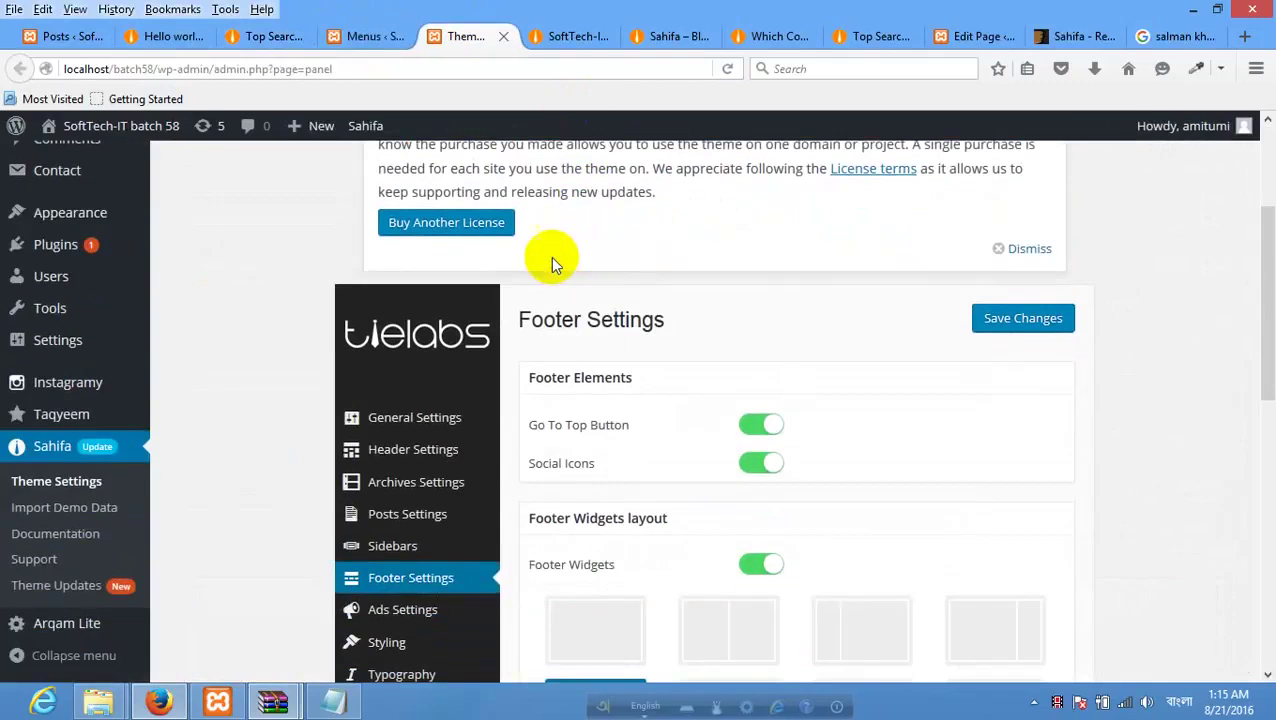
pyautogui.scroll(-2, 520, 257)
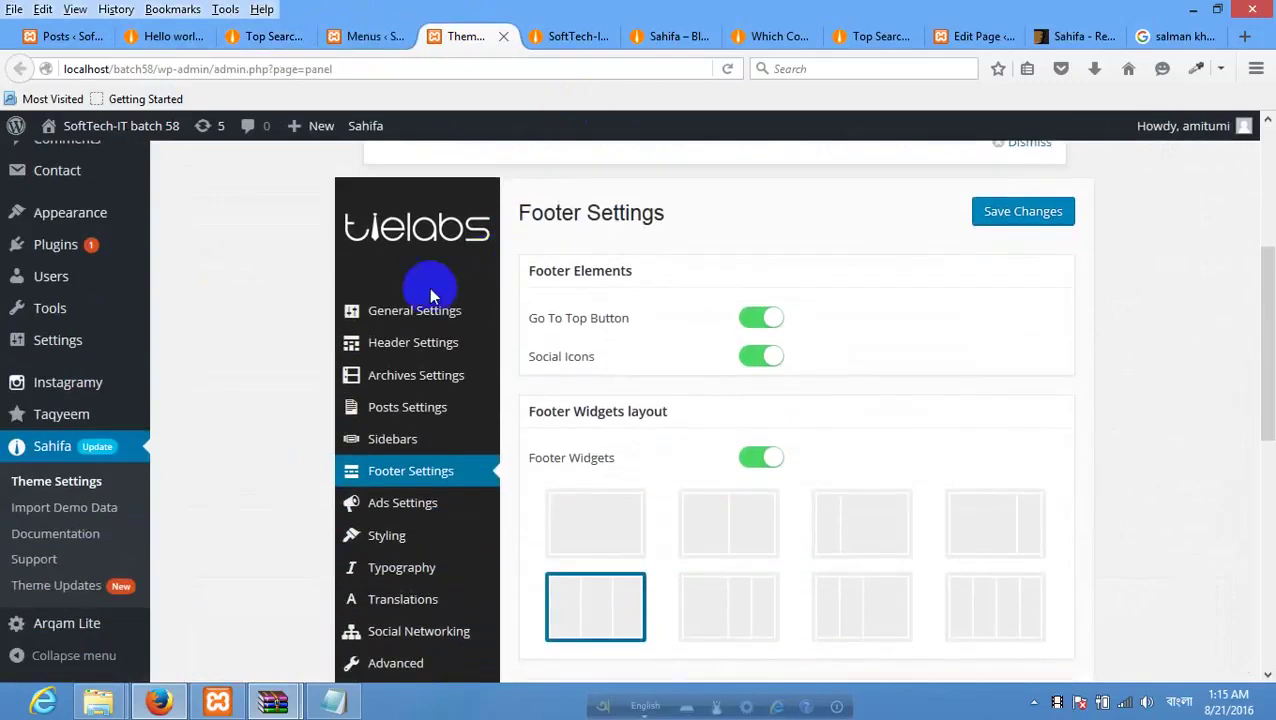
pyautogui.click(413, 407)
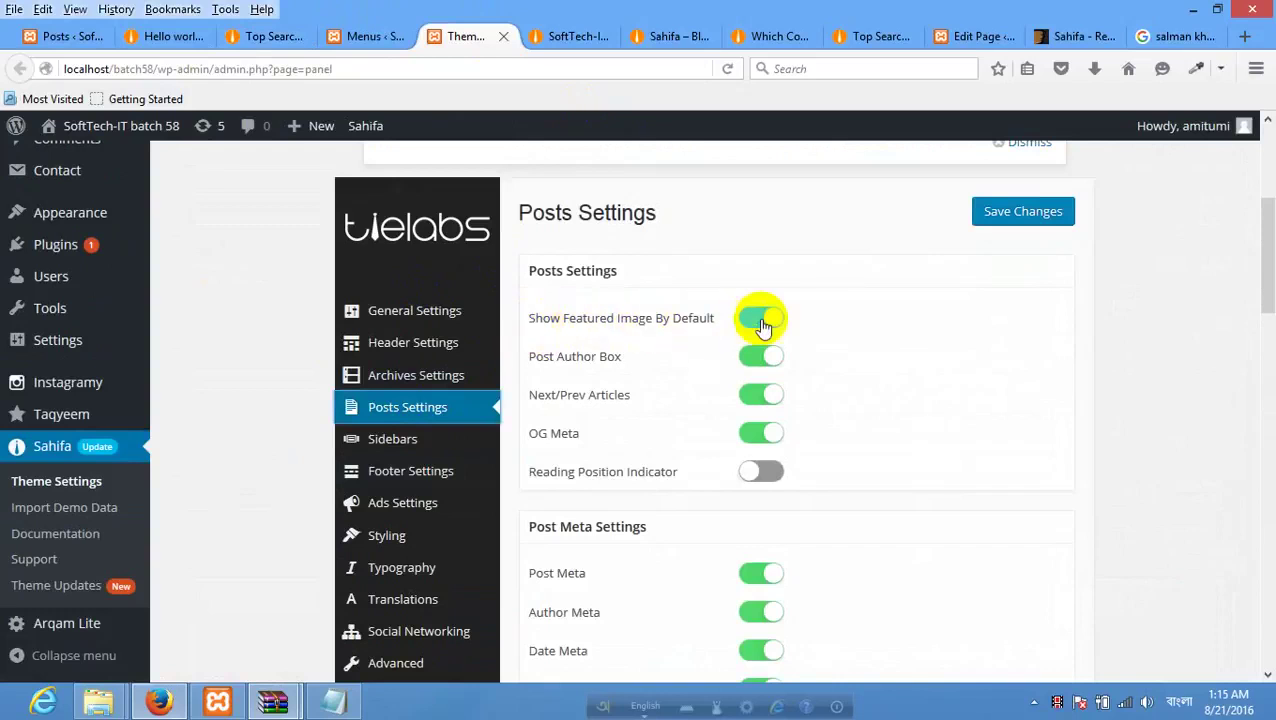
pyautogui.click(1040, 213)
# Return to the published "Top Search Engine Optimization Strategies!" post and reload it to check how it displays.
pyautogui.click(268, 36)
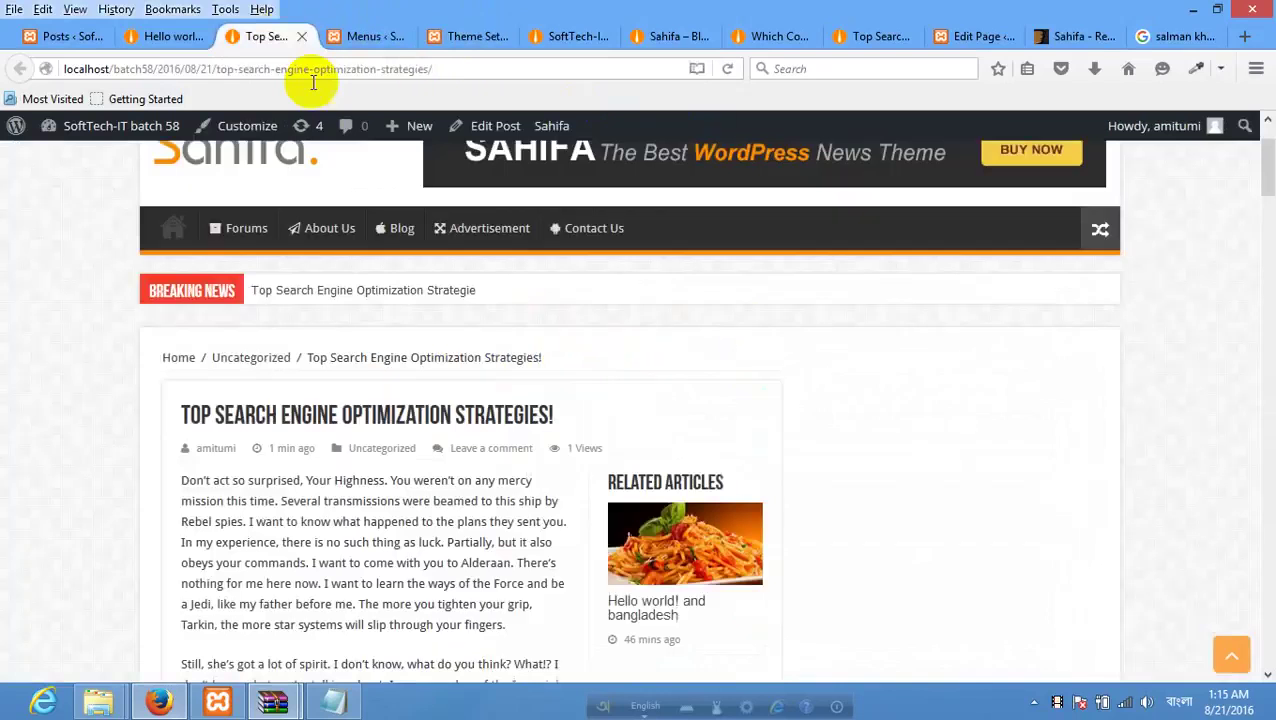
pyautogui.rightClick(360, 323)
pyautogui.click(470, 339)
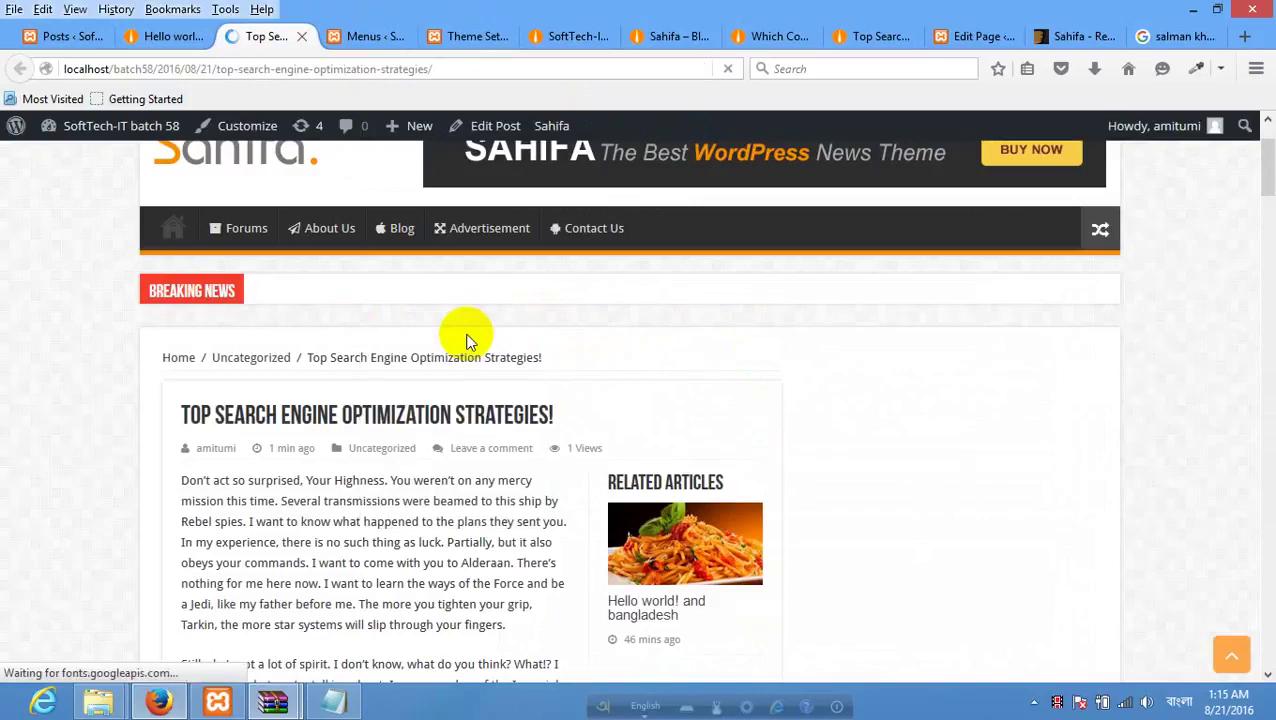
pyautogui.rightClick(476, 326)
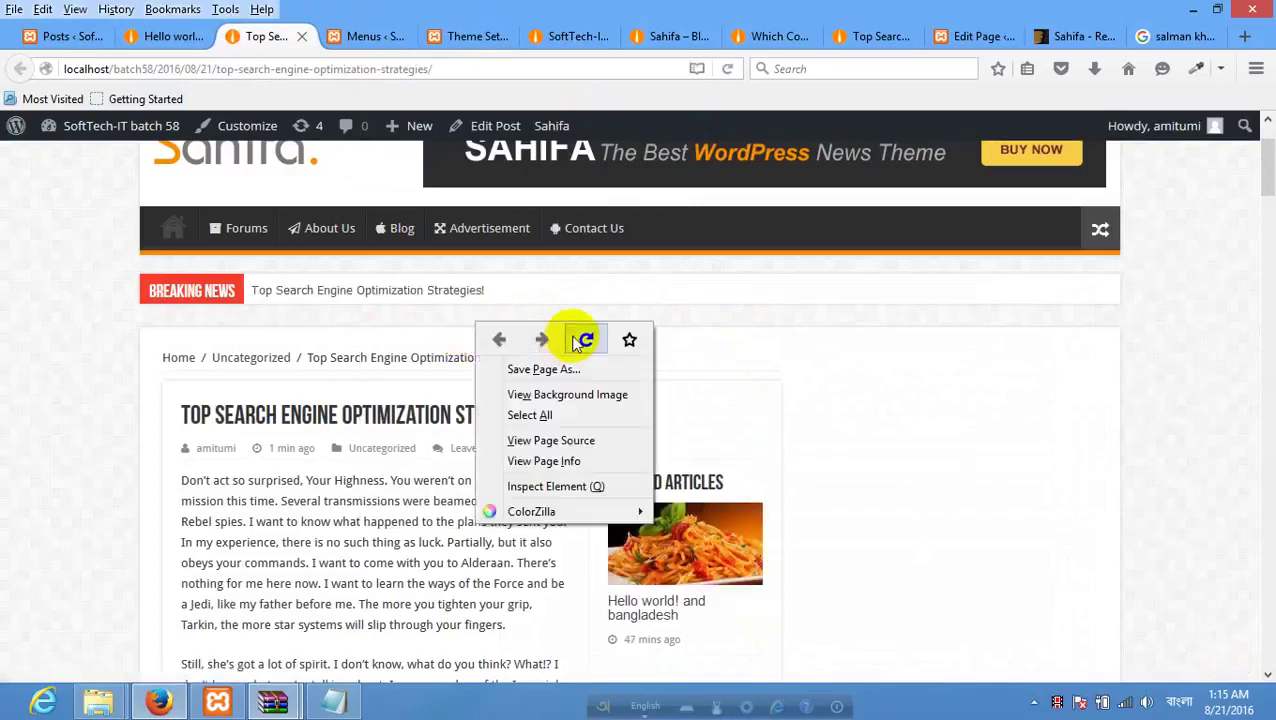
pyautogui.click(572, 341)
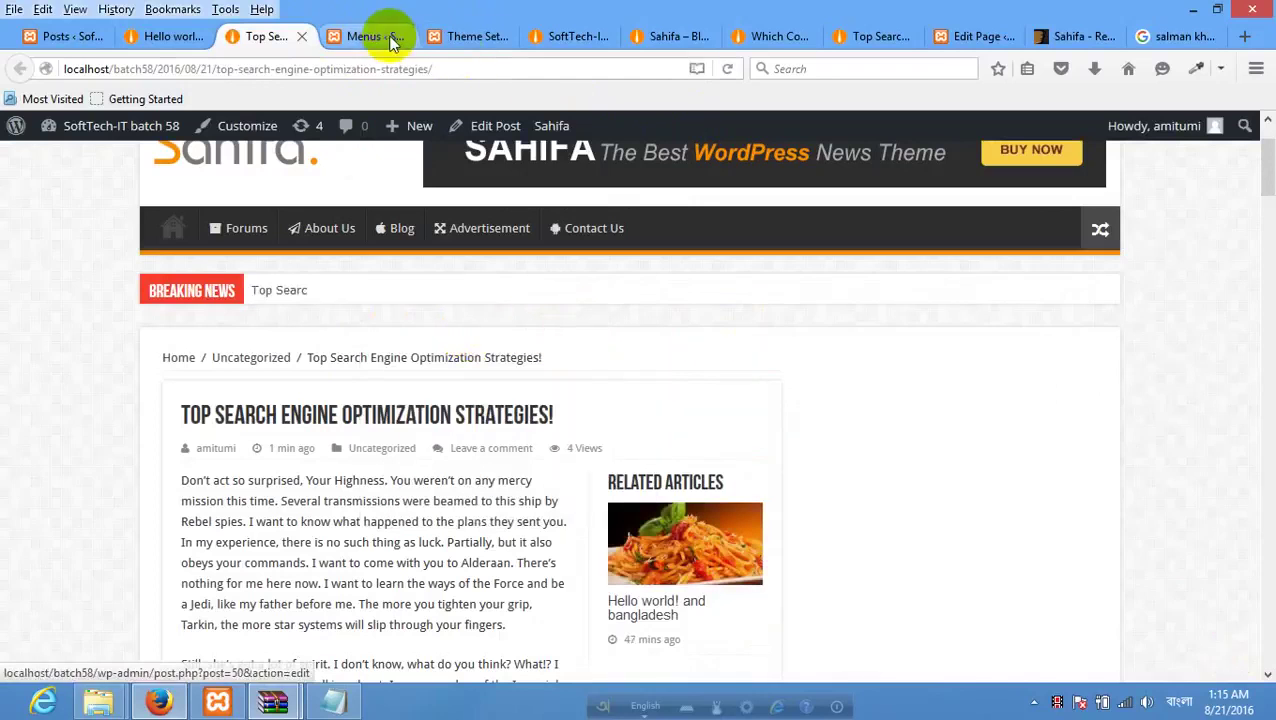
# Return to the published "Hello world! and bangladesh" post and reload it to check how its featured image and layout display.
pyautogui.click(171, 33)
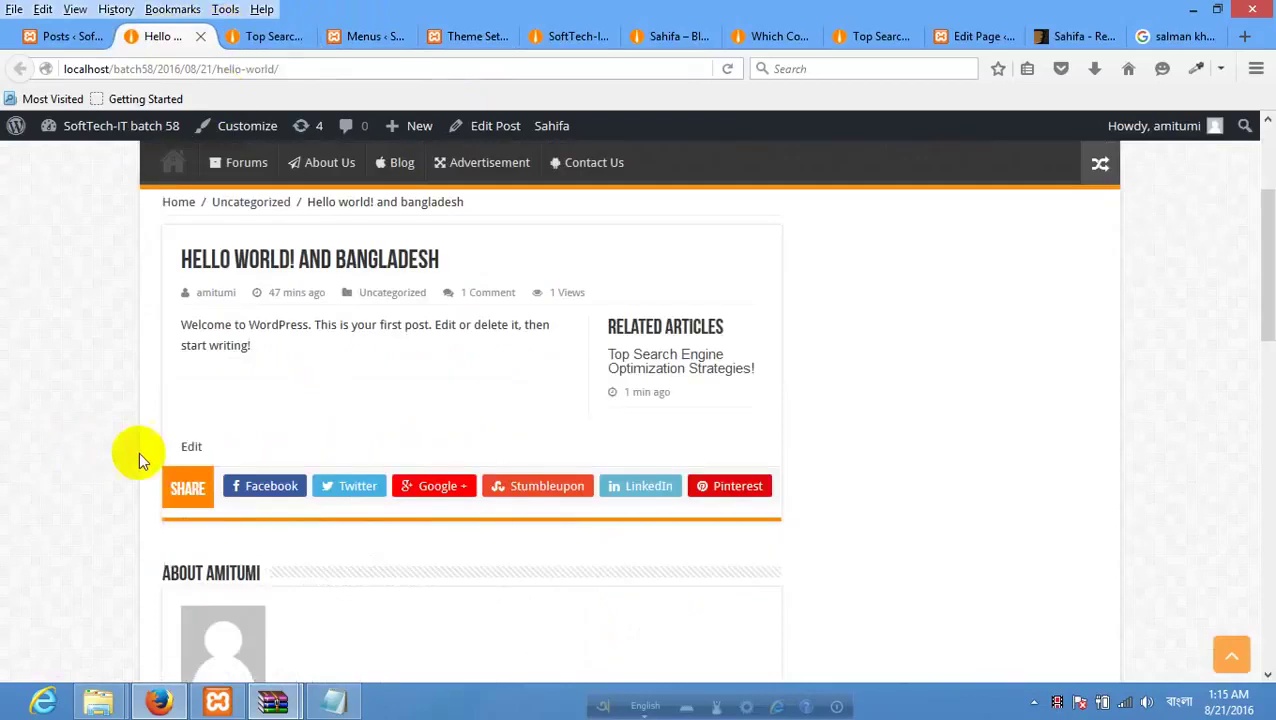
pyautogui.rightClick(84, 428)
pyautogui.click(189, 465)
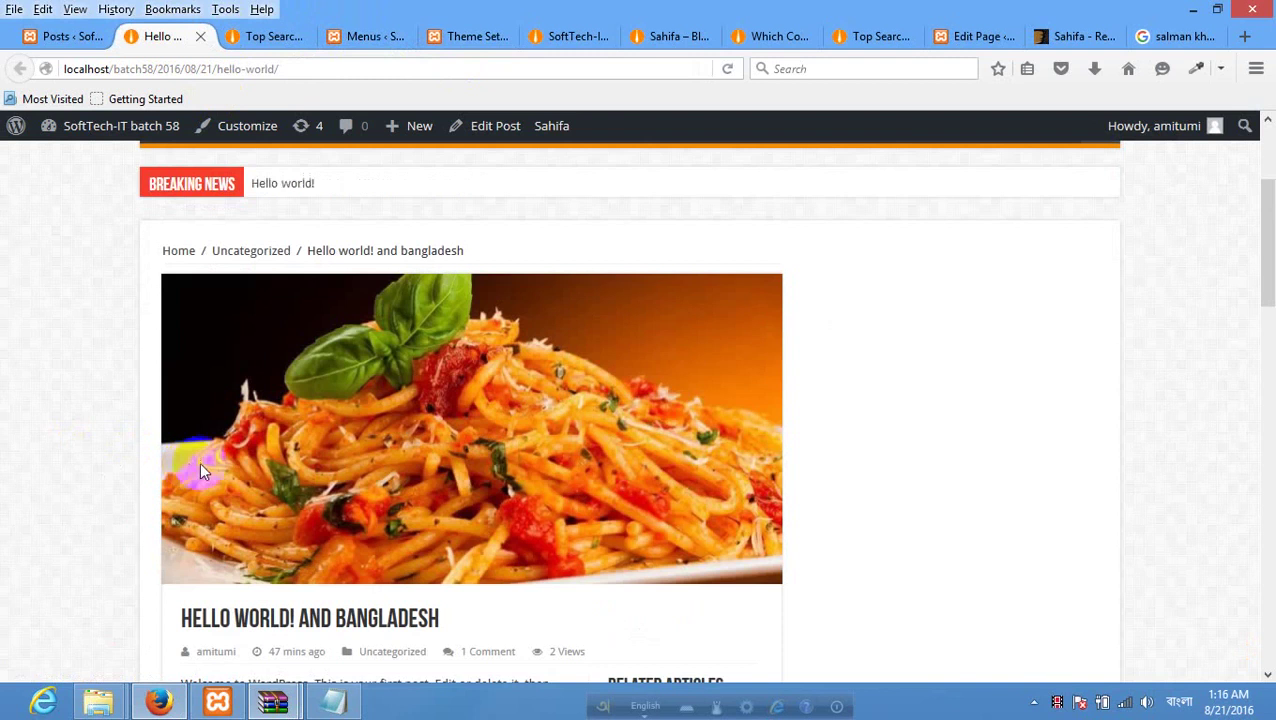
pyautogui.scroll(-5, 402, 501)
pyautogui.scroll(6, 318, 357)
pyautogui.scroll(1, 318, 357)
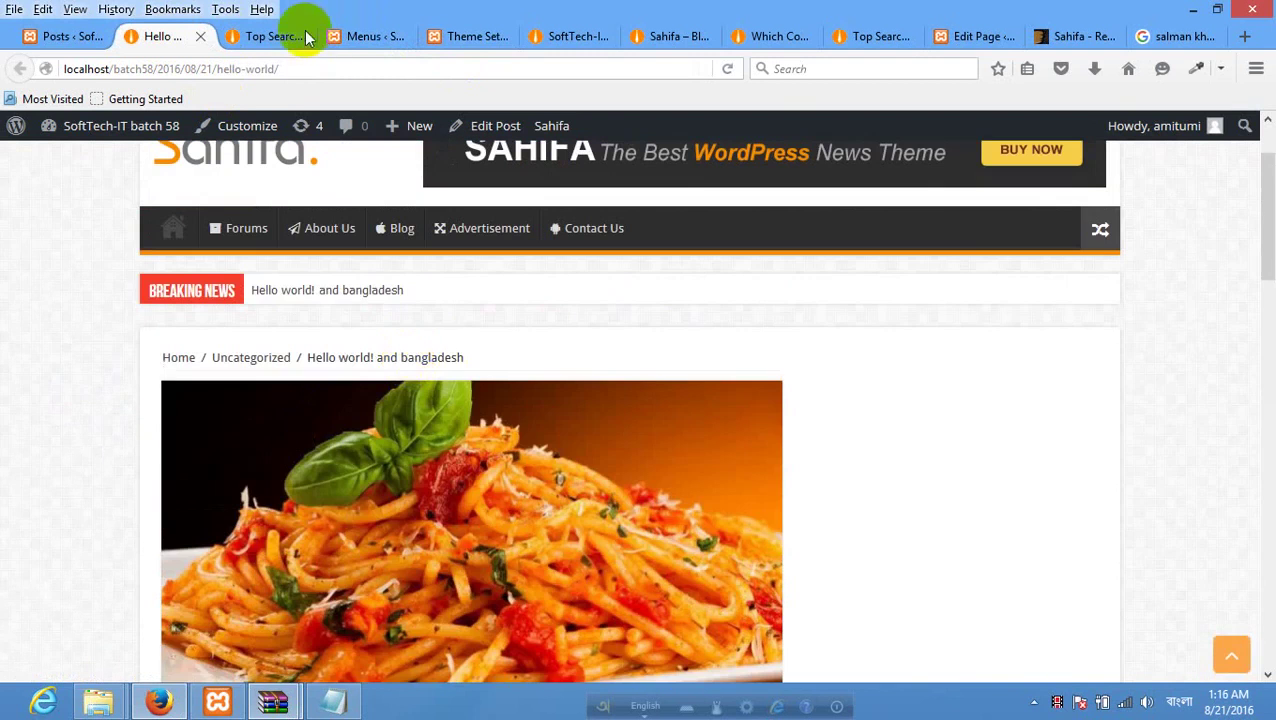
# Look through the published "Top Search Engine Optimization Strategies!" post down to its comment form and compare its top with the "Hello world! and bangladesh" post.
pyautogui.click(296, 38)
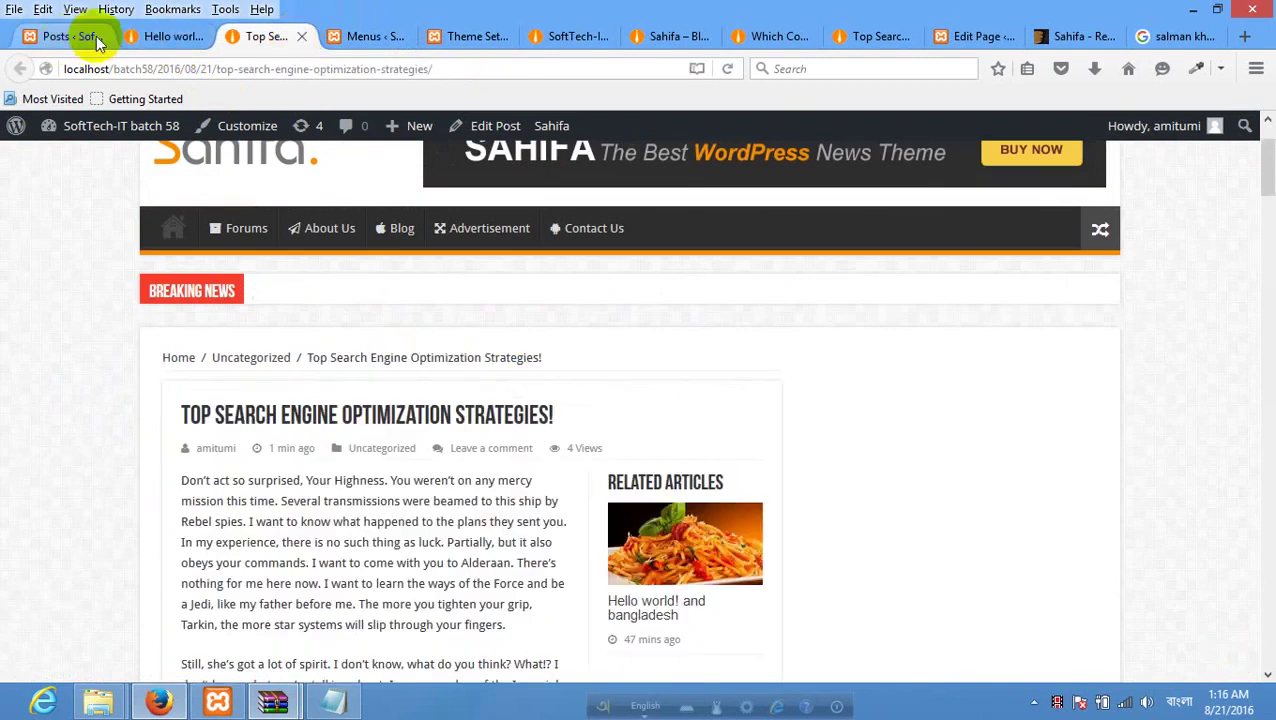
pyautogui.scroll(-15, 521, 365)
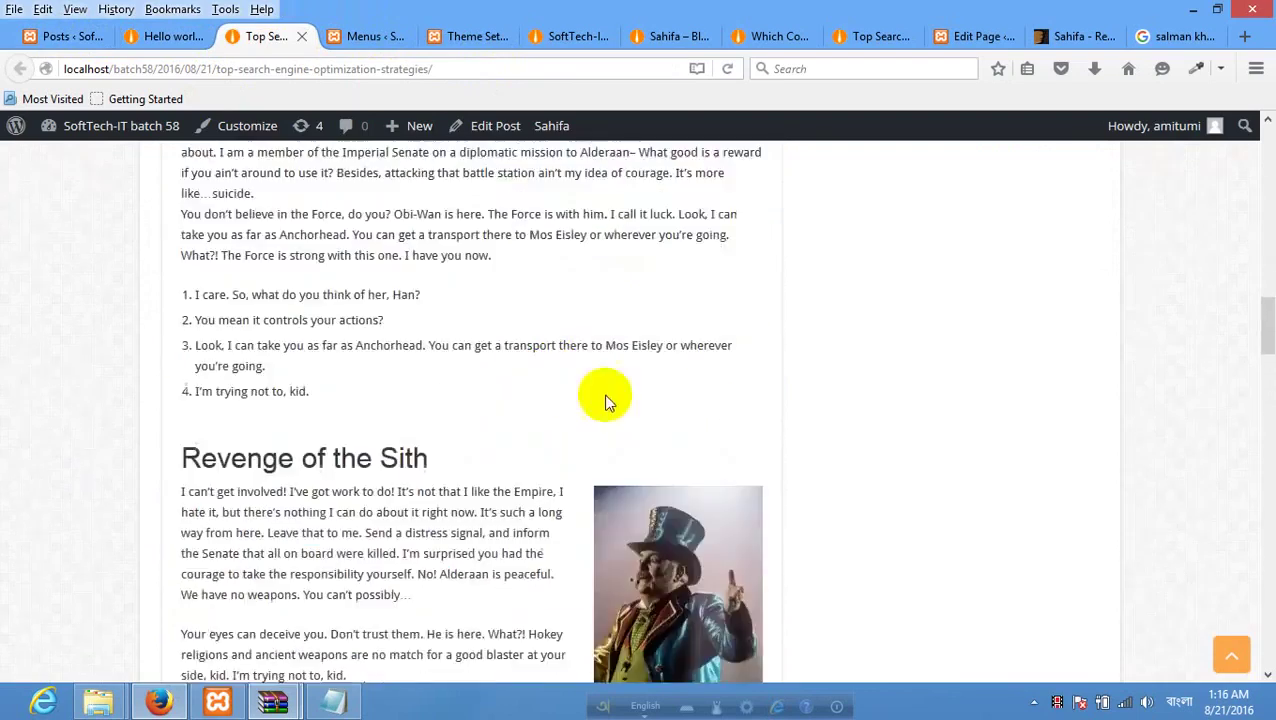
pyautogui.scroll(-20, 749, 405)
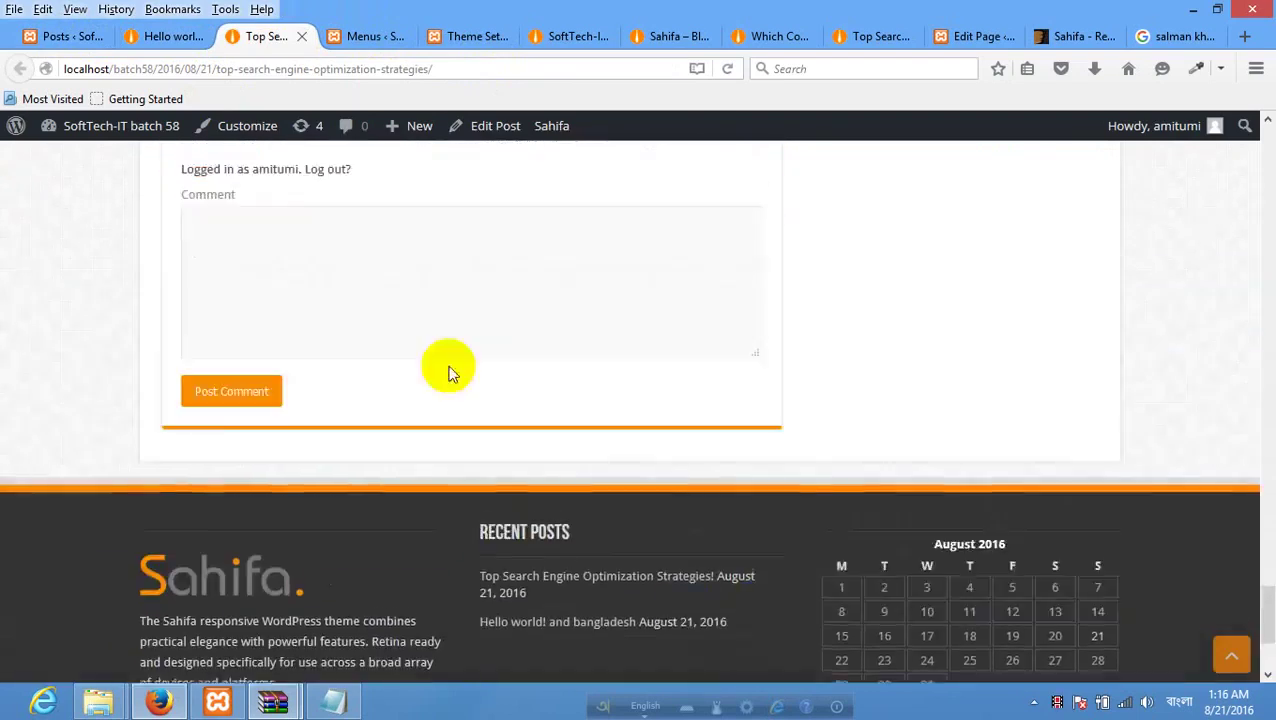
pyautogui.scroll(20, 228, 315)
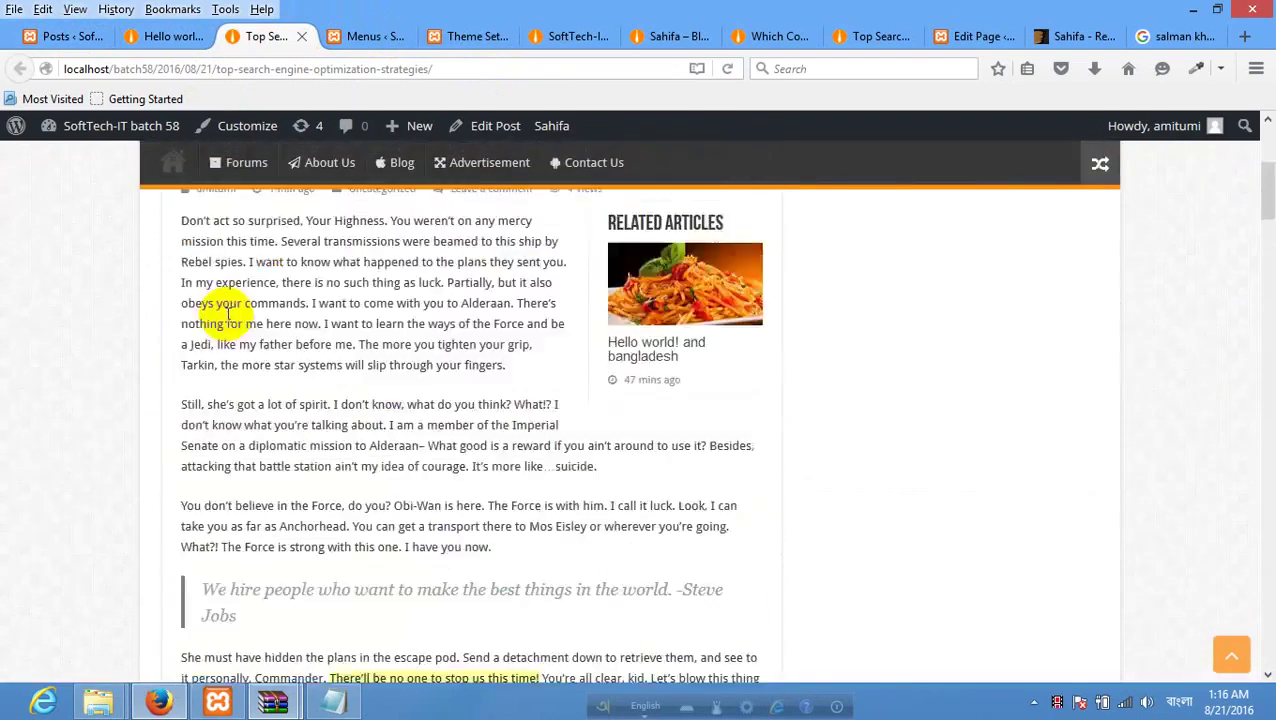
pyautogui.scroll(5, 228, 315)
pyautogui.click(175, 36)
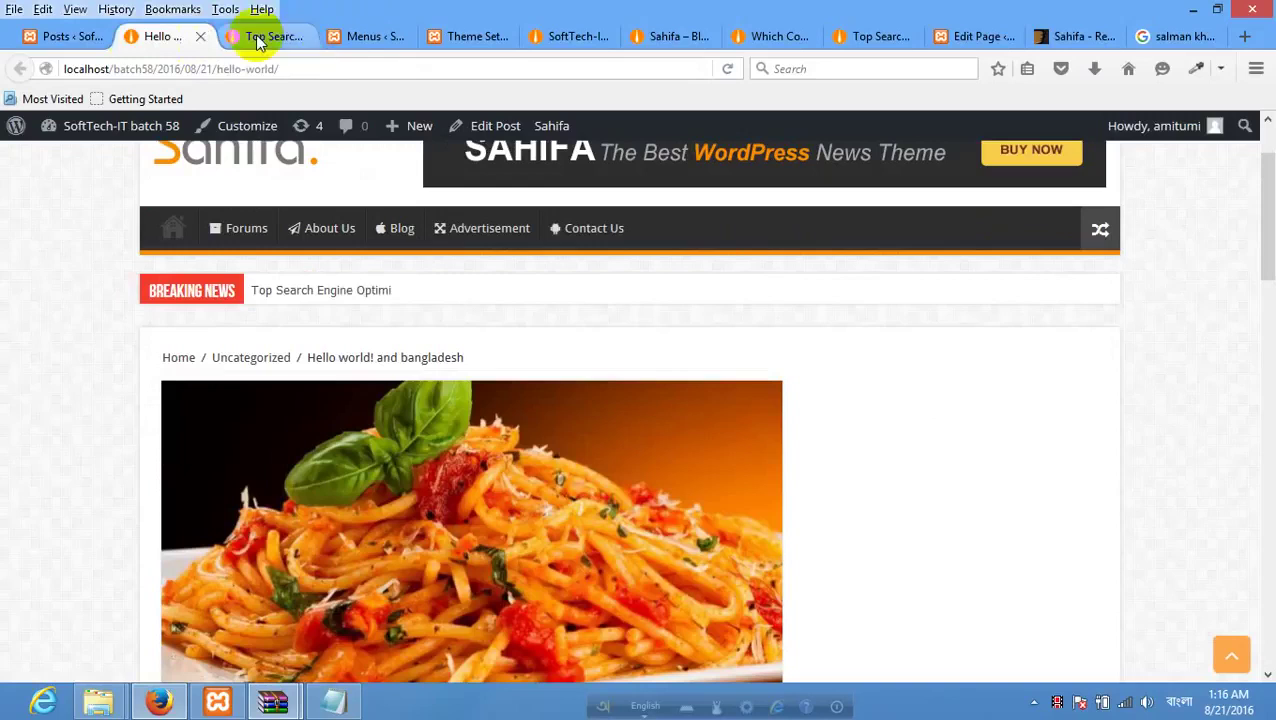
# Open the "Top Search Engine Optimization Strategies!" post for editing from the list of posts and go through its content and theme options.
pyautogui.click(52, 36)
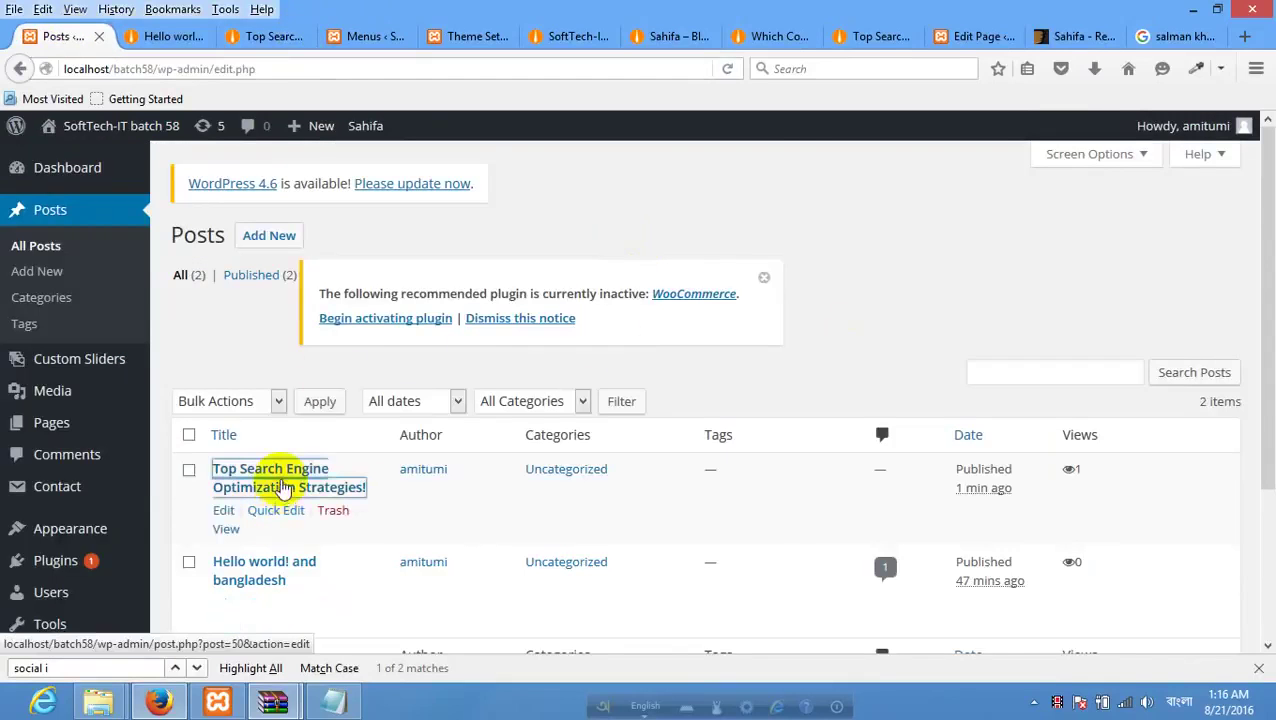
pyautogui.click(285, 487)
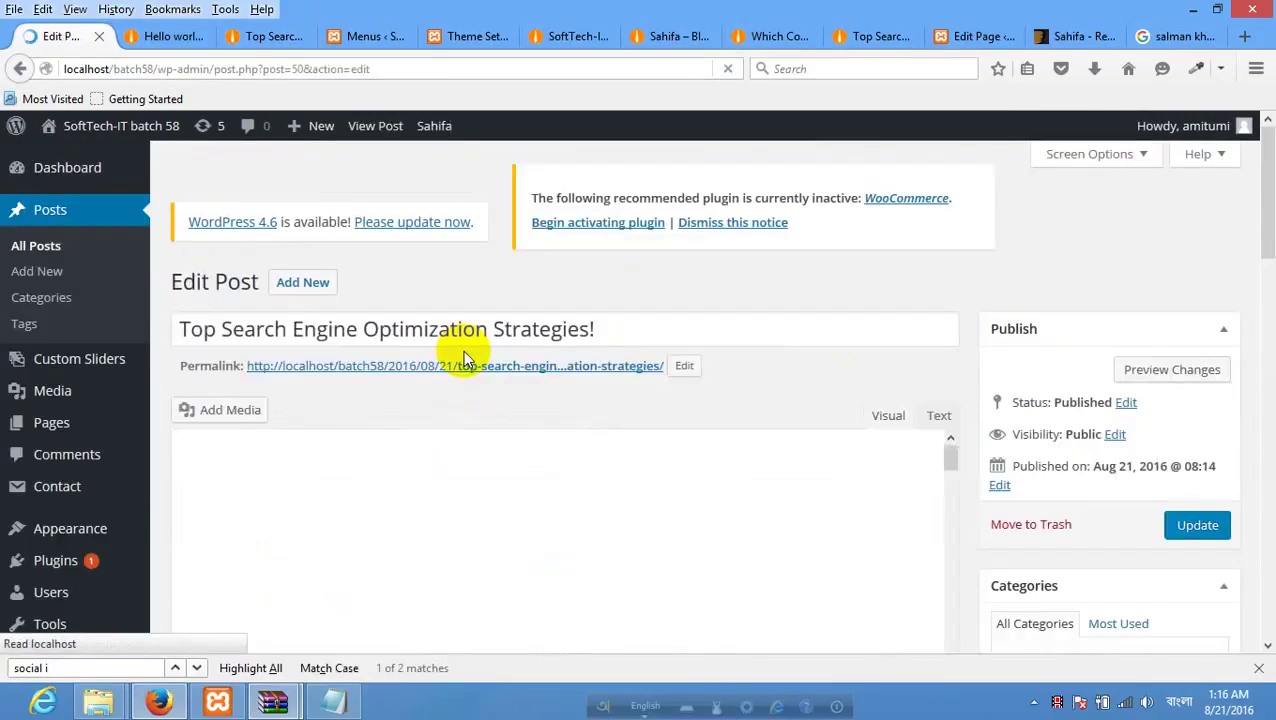
pyautogui.scroll(-10, 463, 350)
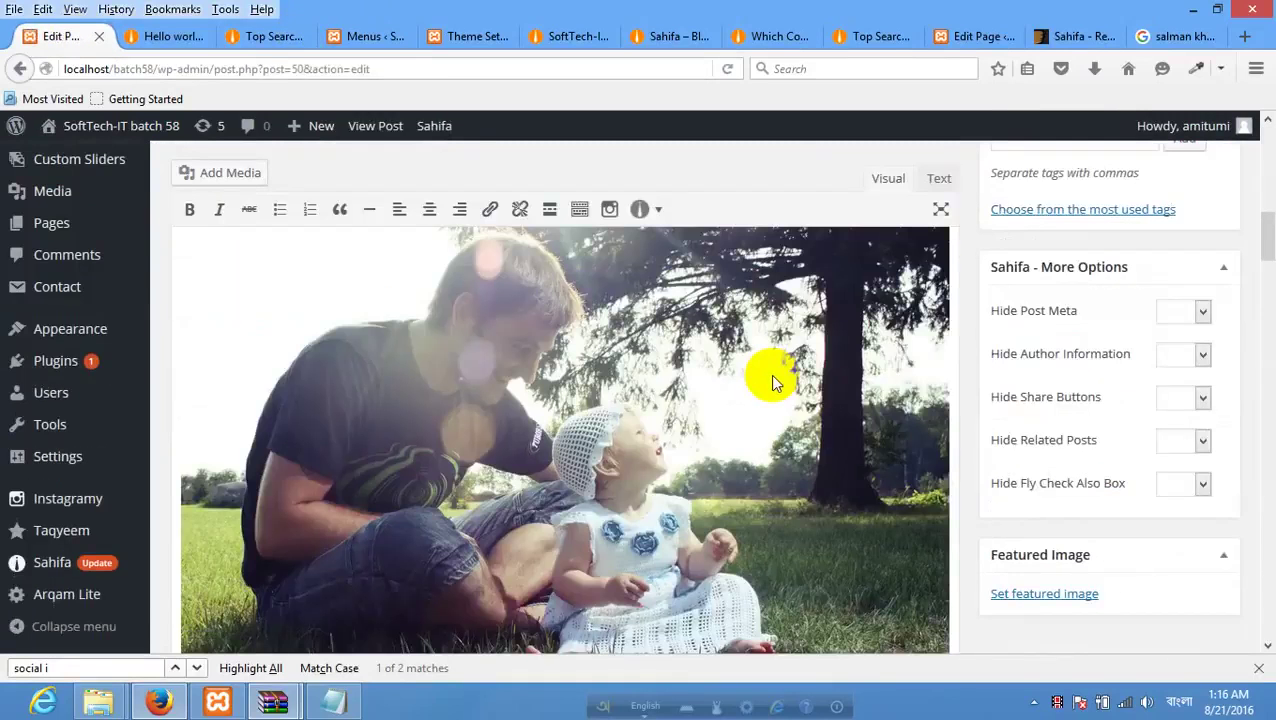
pyautogui.scroll(-10, 770, 374)
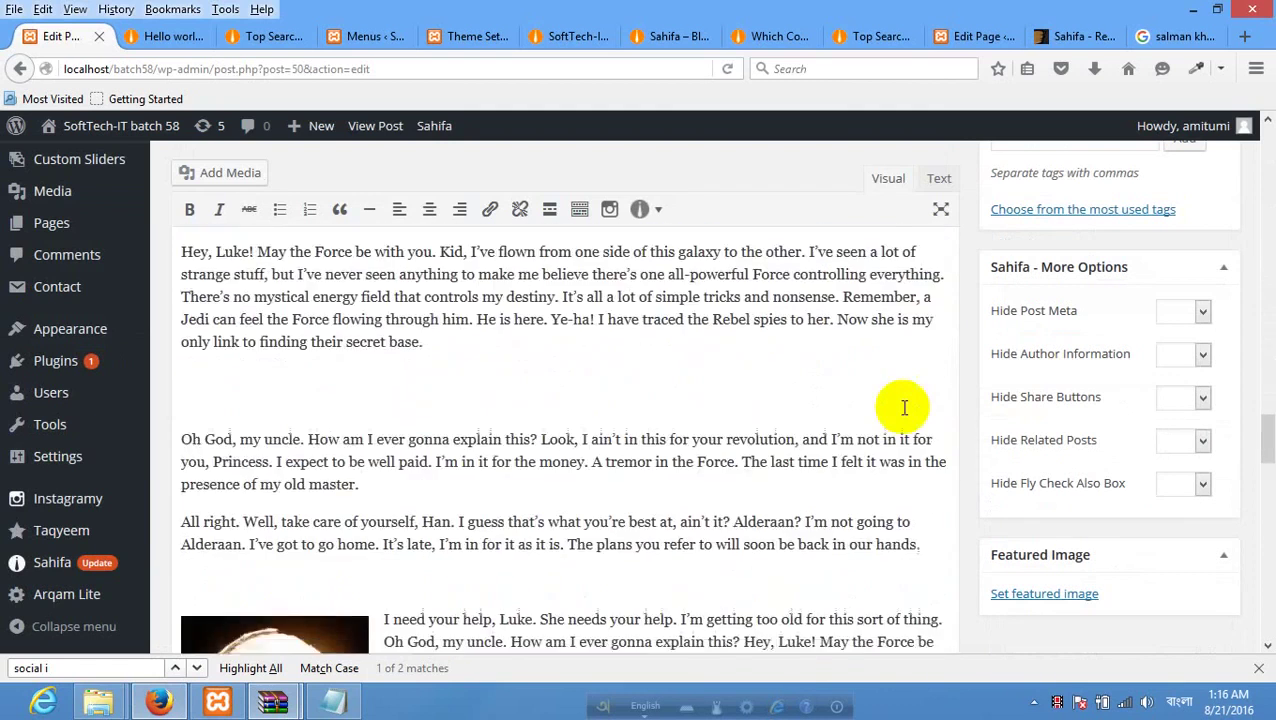
pyautogui.scroll(-15, 904, 407)
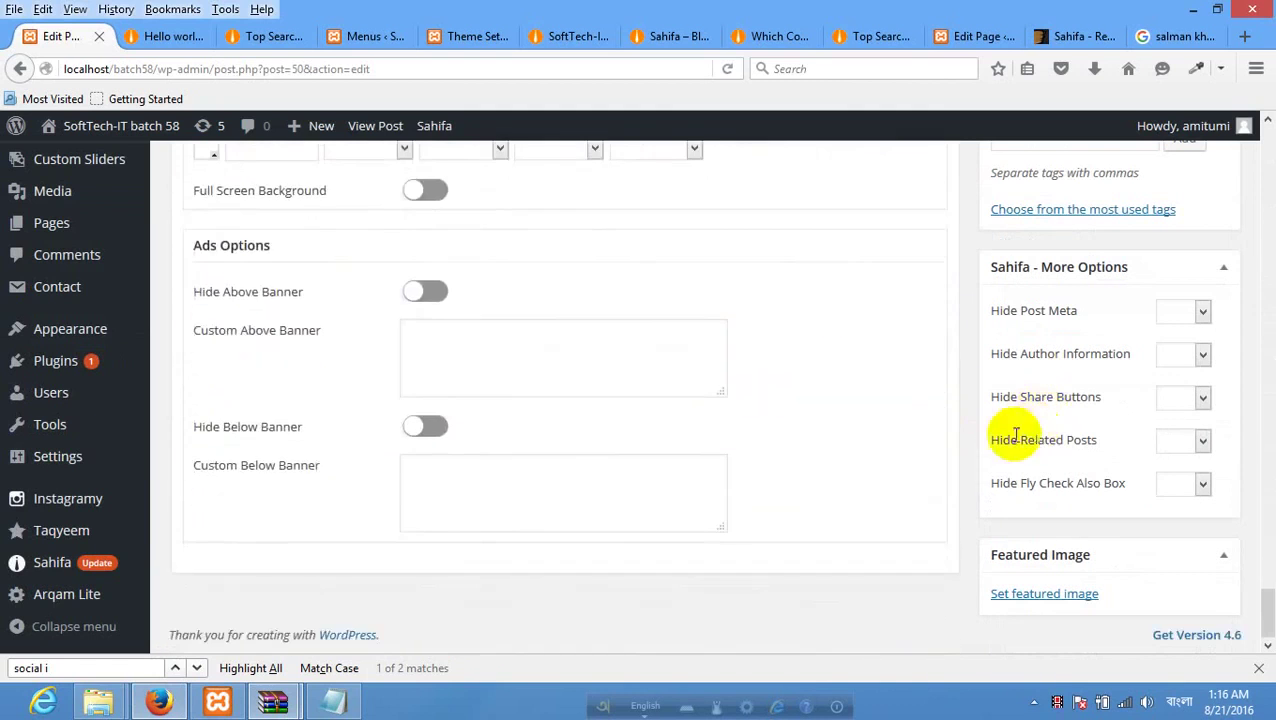
# Set the Display option in the Sahifa post head options to Video.
pyautogui.scroll(10, 780, 433)
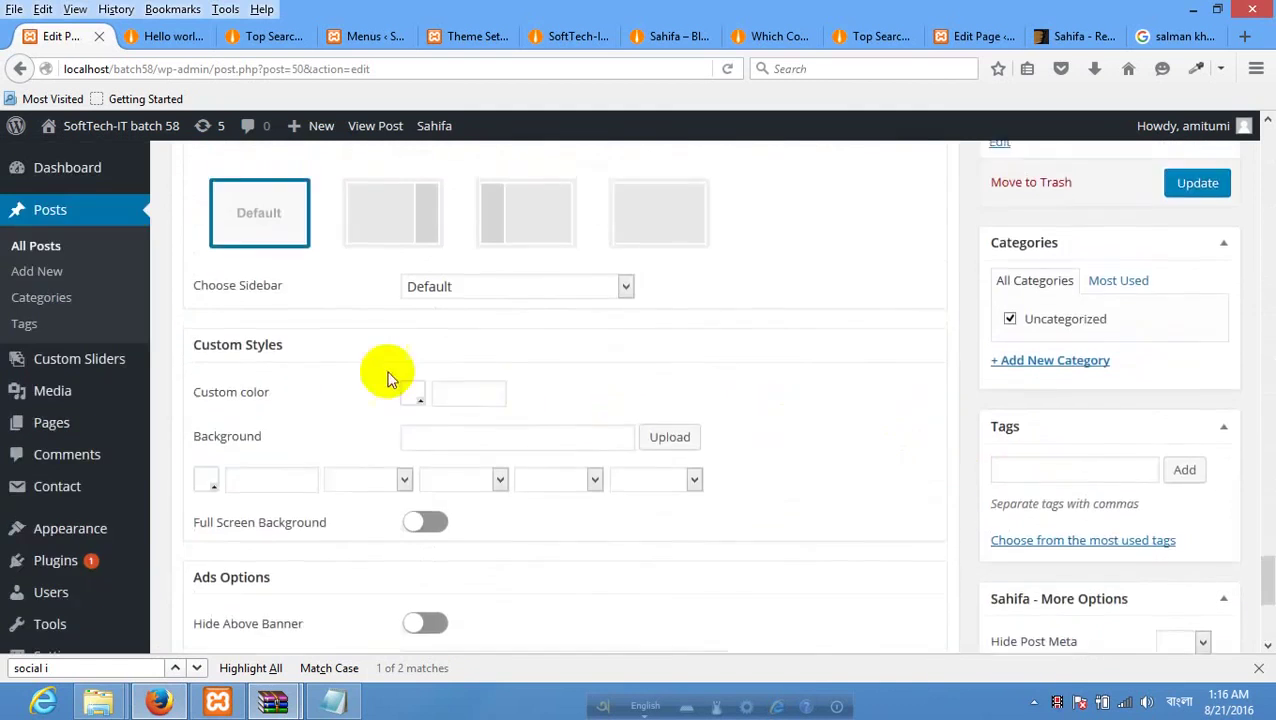
pyautogui.scroll(2, 400, 346)
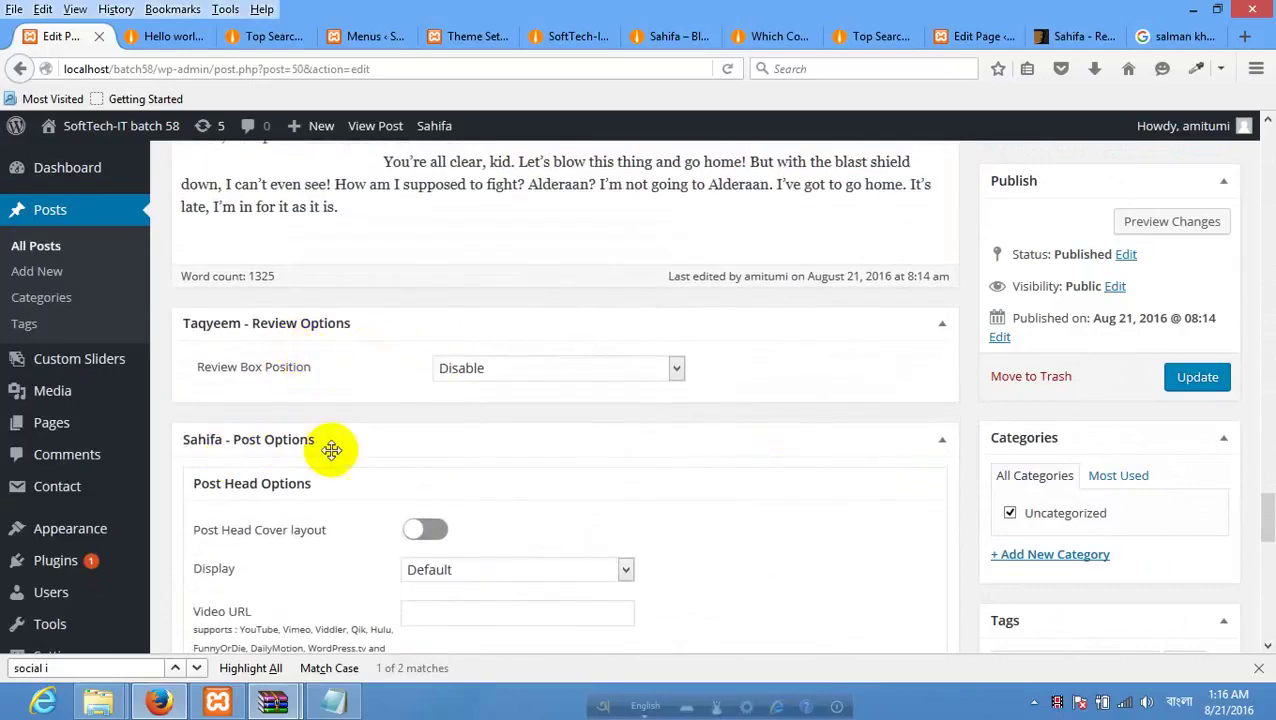
pyautogui.scroll(-4, 340, 452)
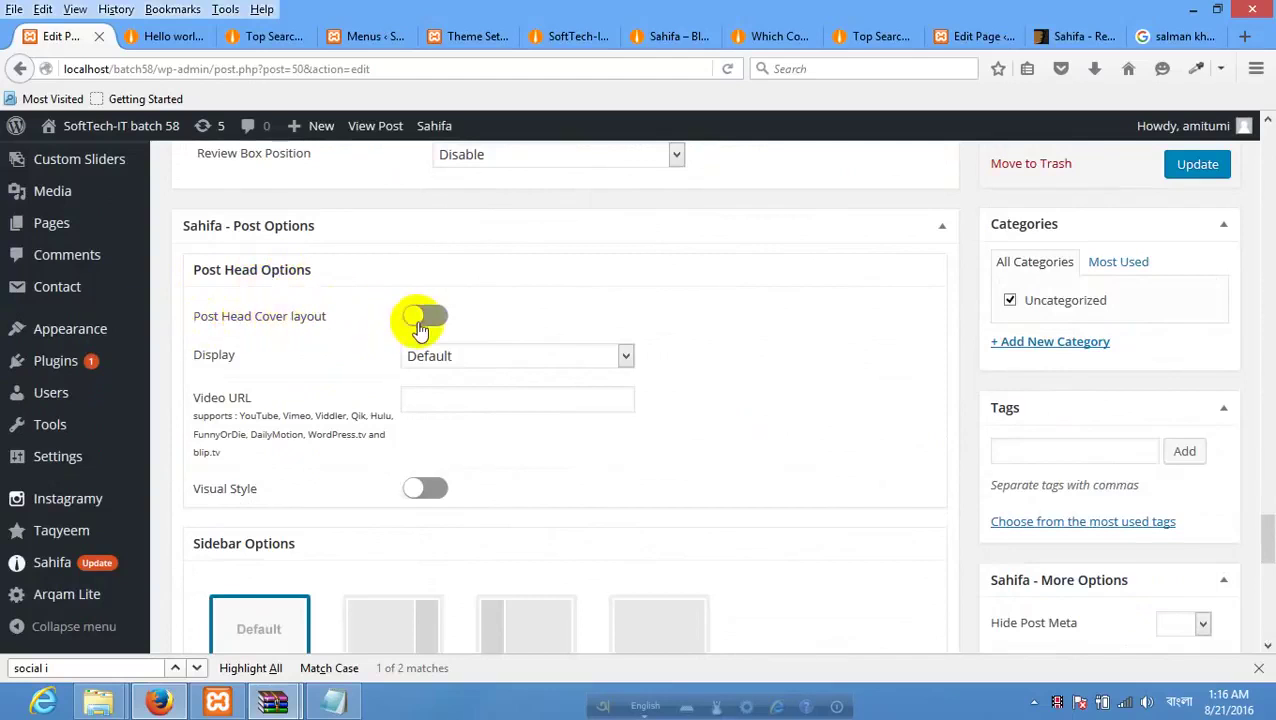
pyautogui.click(451, 365)
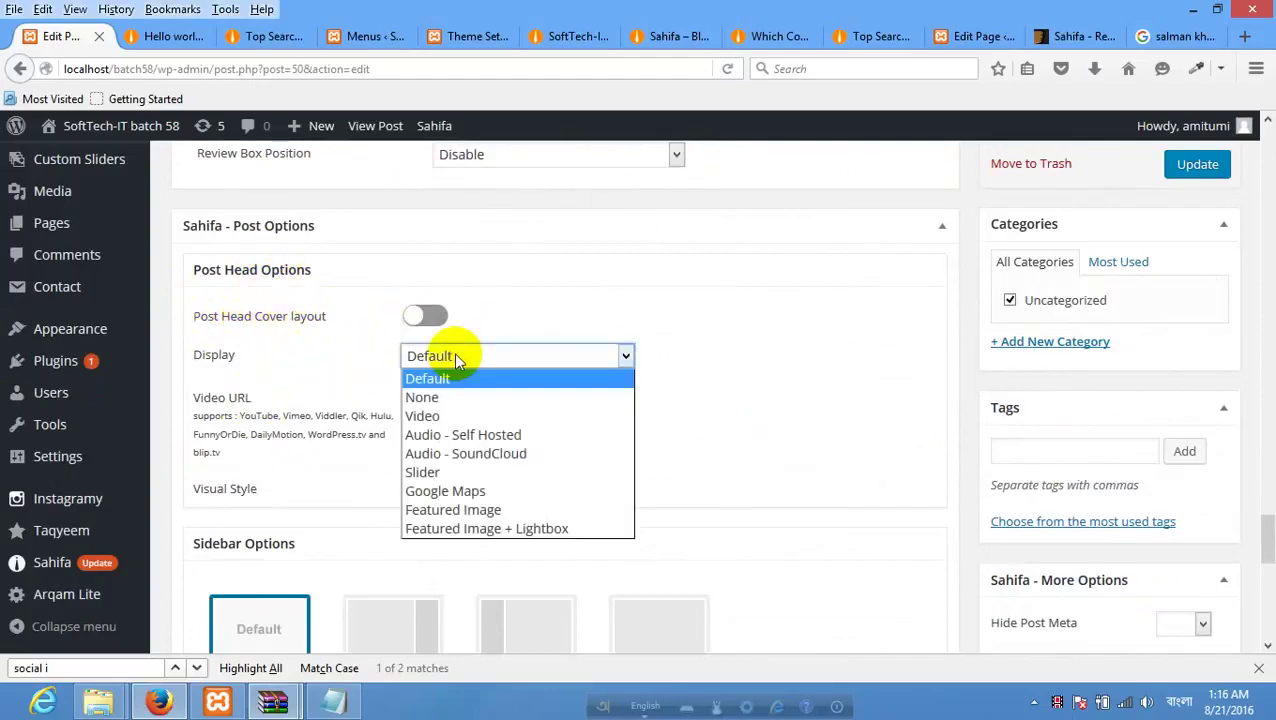
pyautogui.click(543, 313)
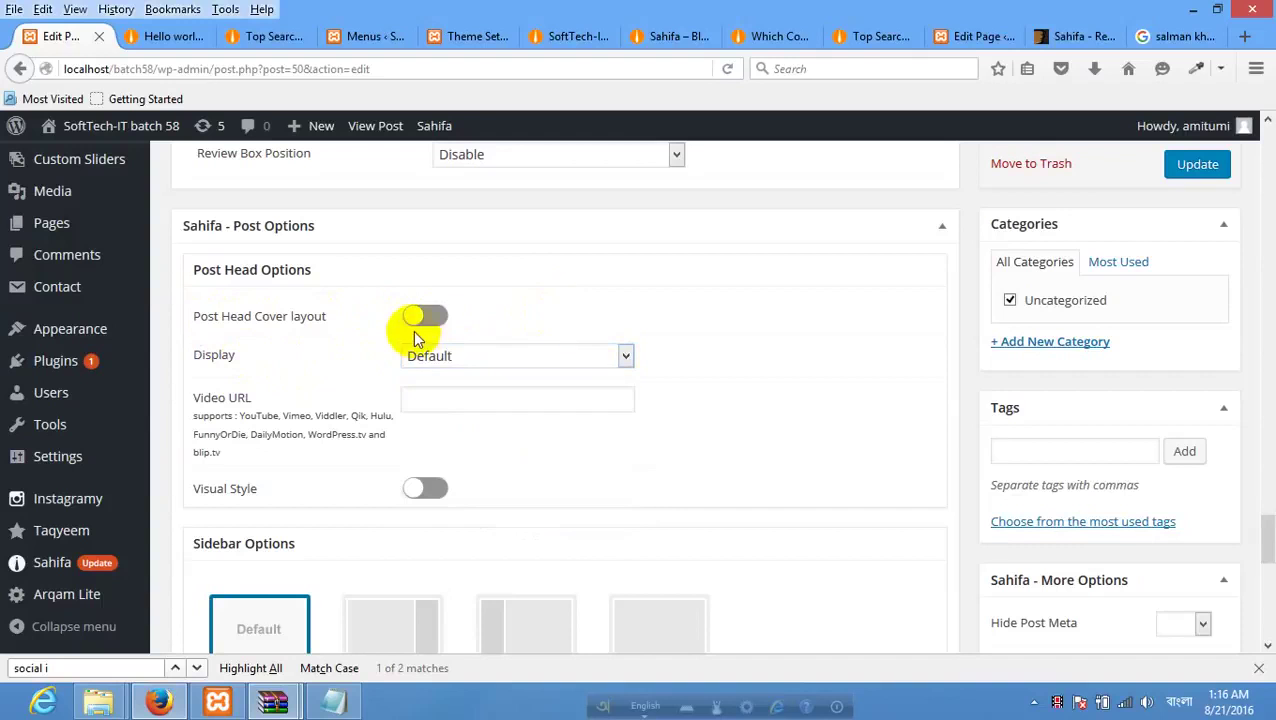
pyautogui.click(462, 362)
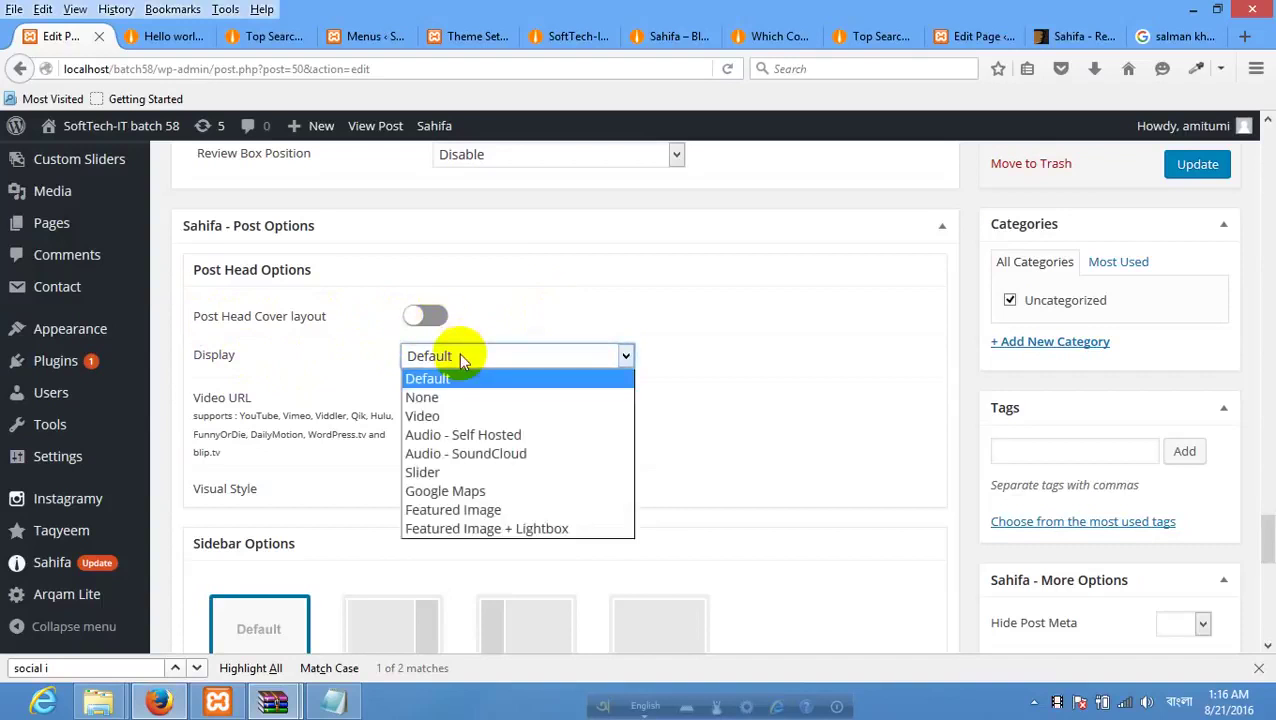
pyautogui.click(462, 418)
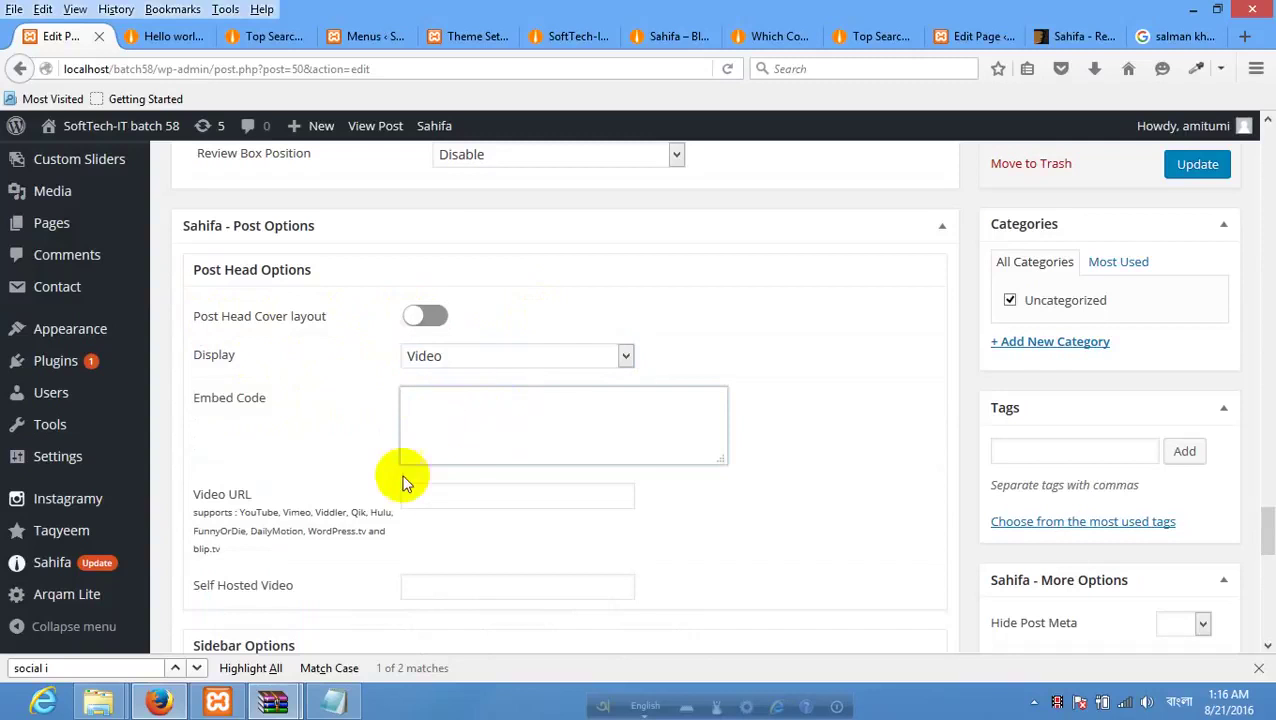
pyautogui.click(444, 497)
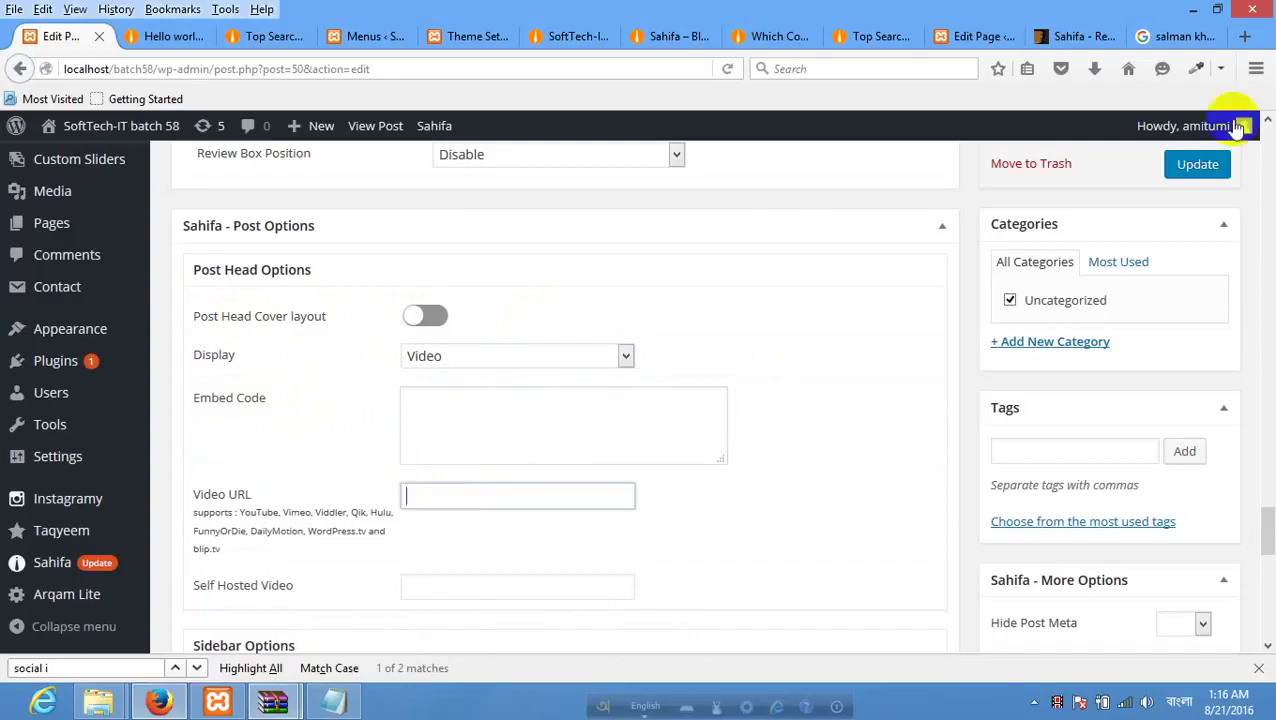
# Close the image search, Edit Page and extra Top Search Engine tabs, and bring up the Which Company Would You Choose demo post.
pyautogui.click(1105, 42)
pyautogui.click(1228, 36)
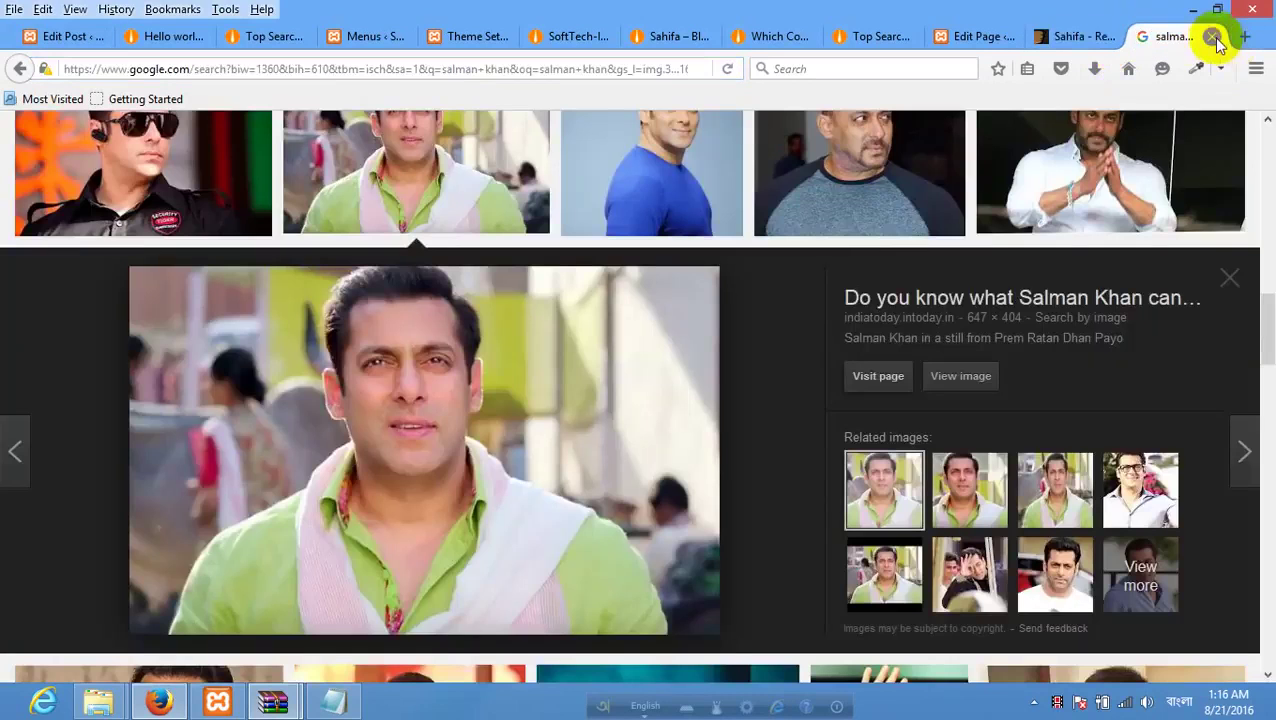
pyautogui.click(1221, 37)
pyautogui.click(1022, 40)
pyautogui.click(1102, 38)
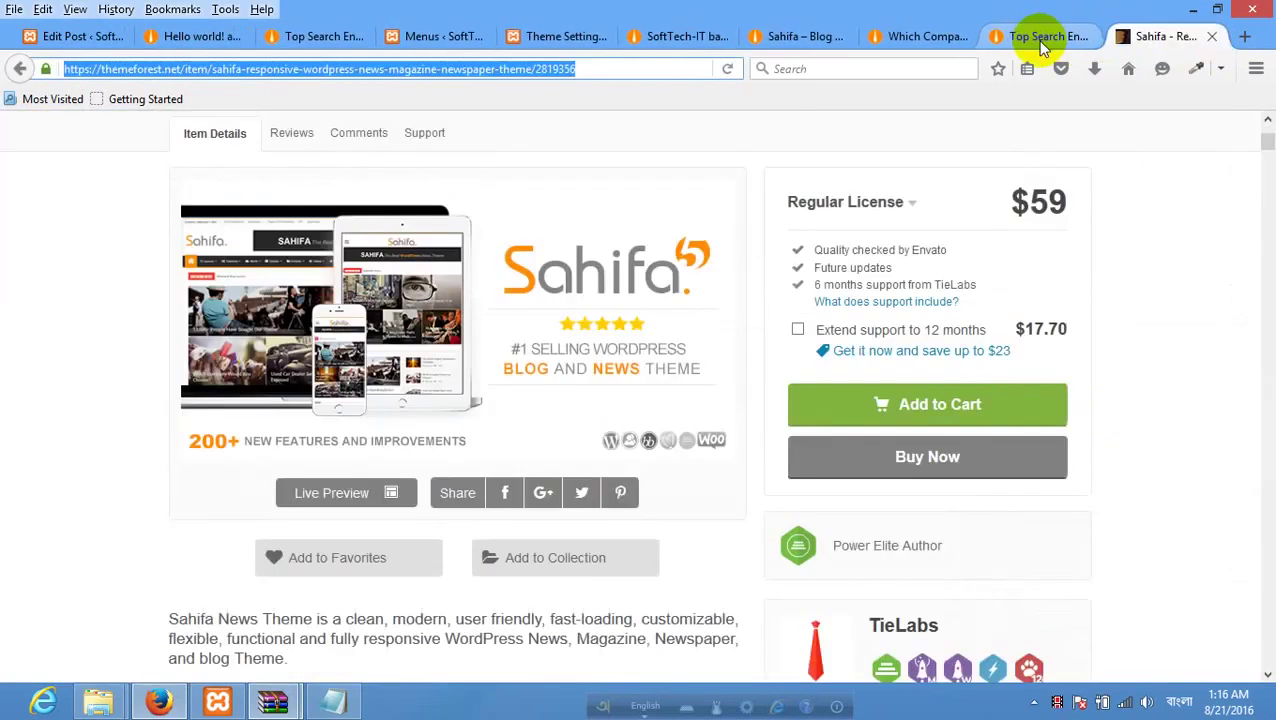
pyautogui.click(1080, 37)
pyautogui.click(1090, 38)
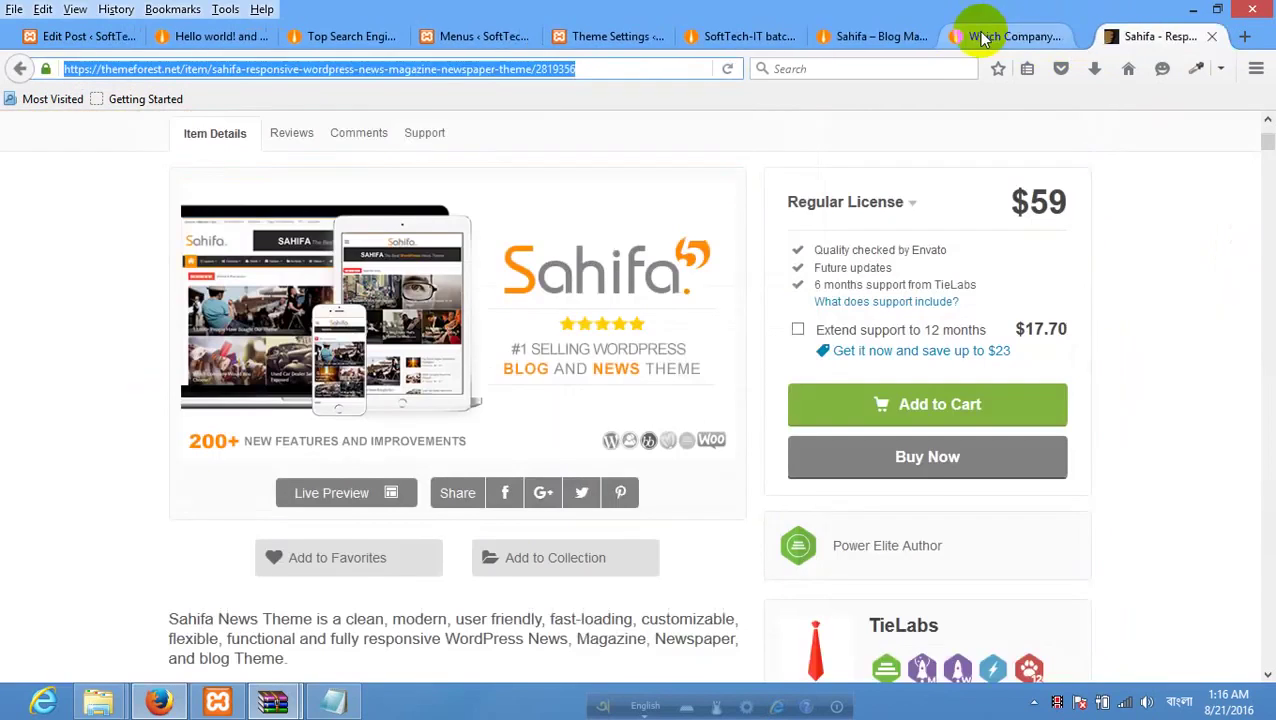
pyautogui.click(1060, 38)
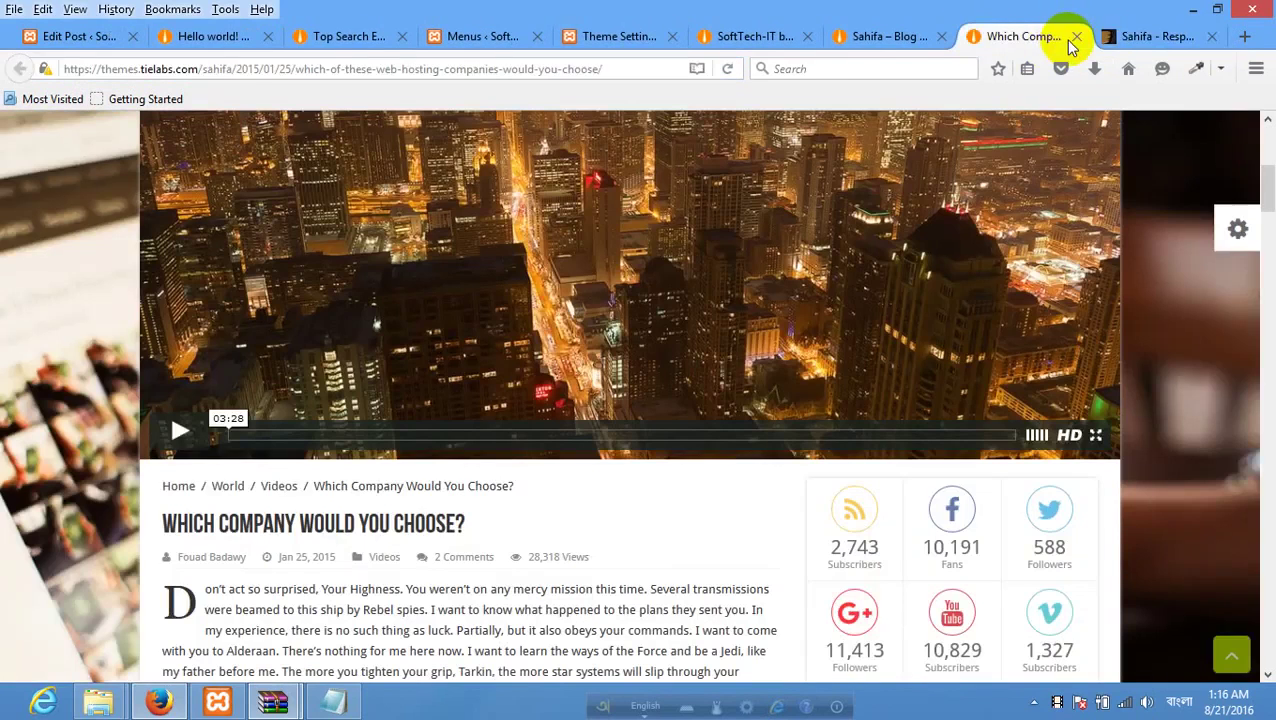
# Open YouTube in a new tab, open the first recommended Doraemon video and copy its address.
pyautogui.click(1245, 38)
pyautogui.click(488, 65)
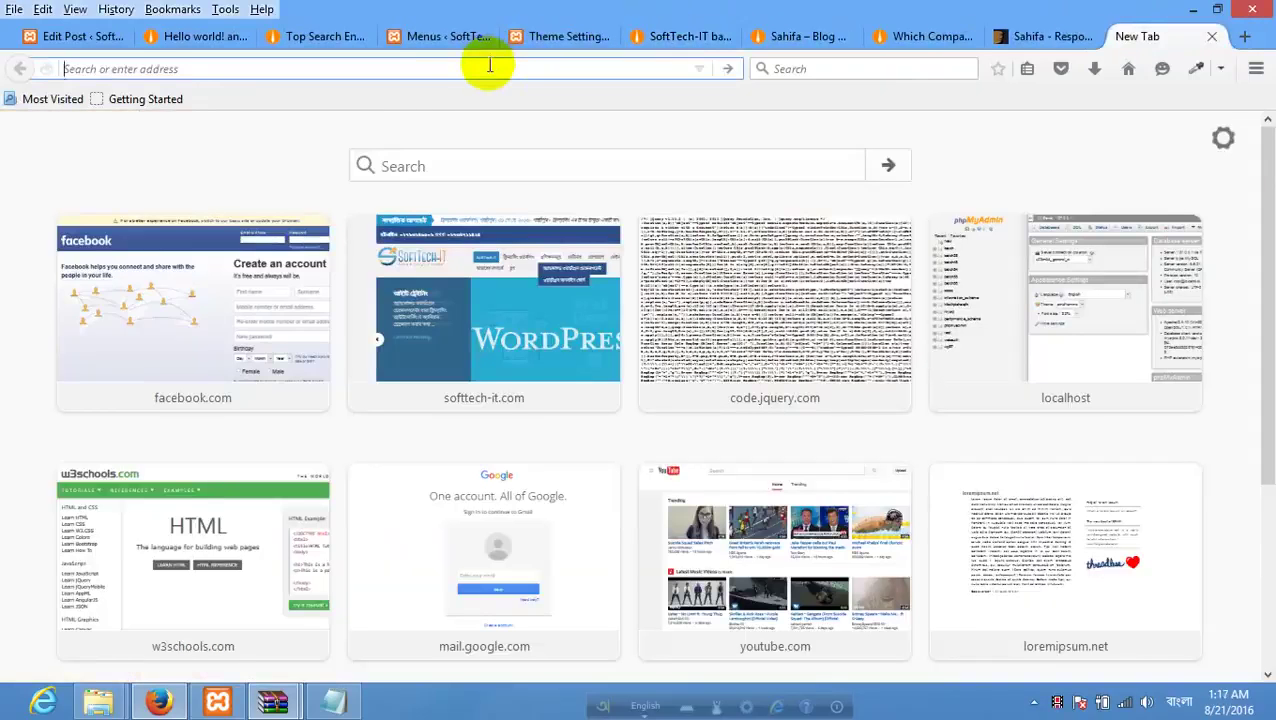
pyautogui.write('yo')
pyautogui.press('Return')
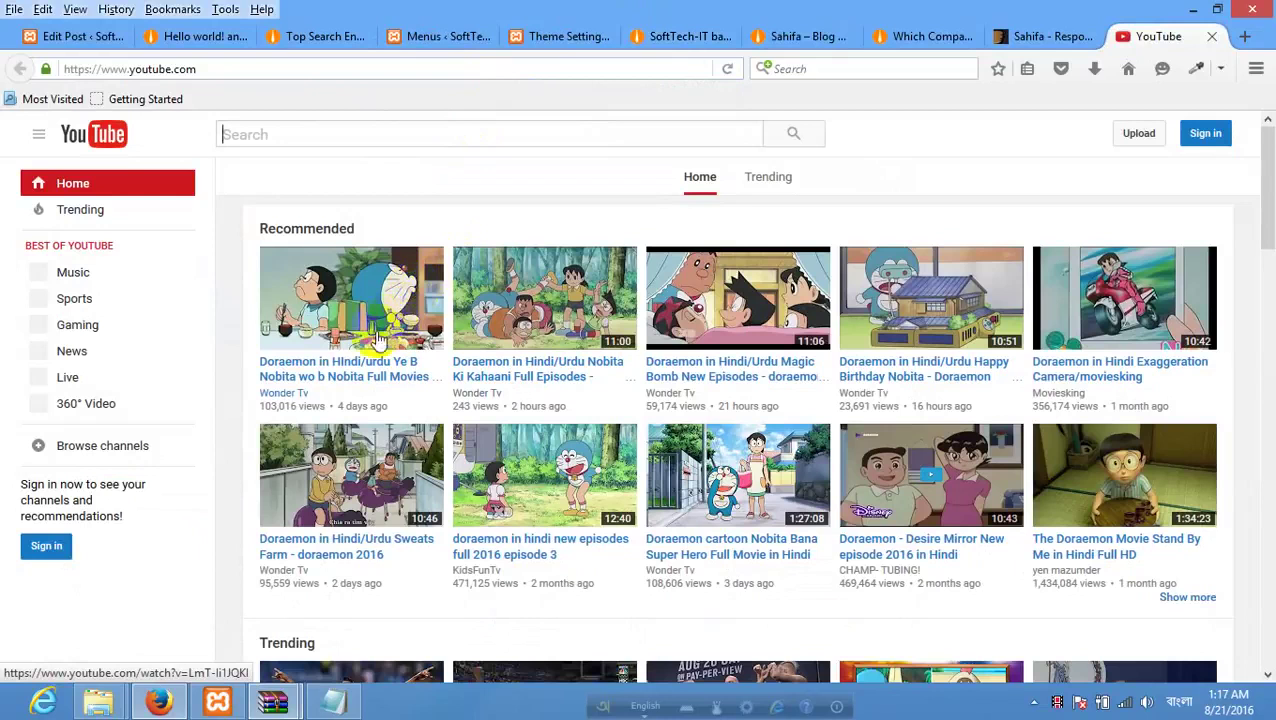
pyautogui.click(366, 379)
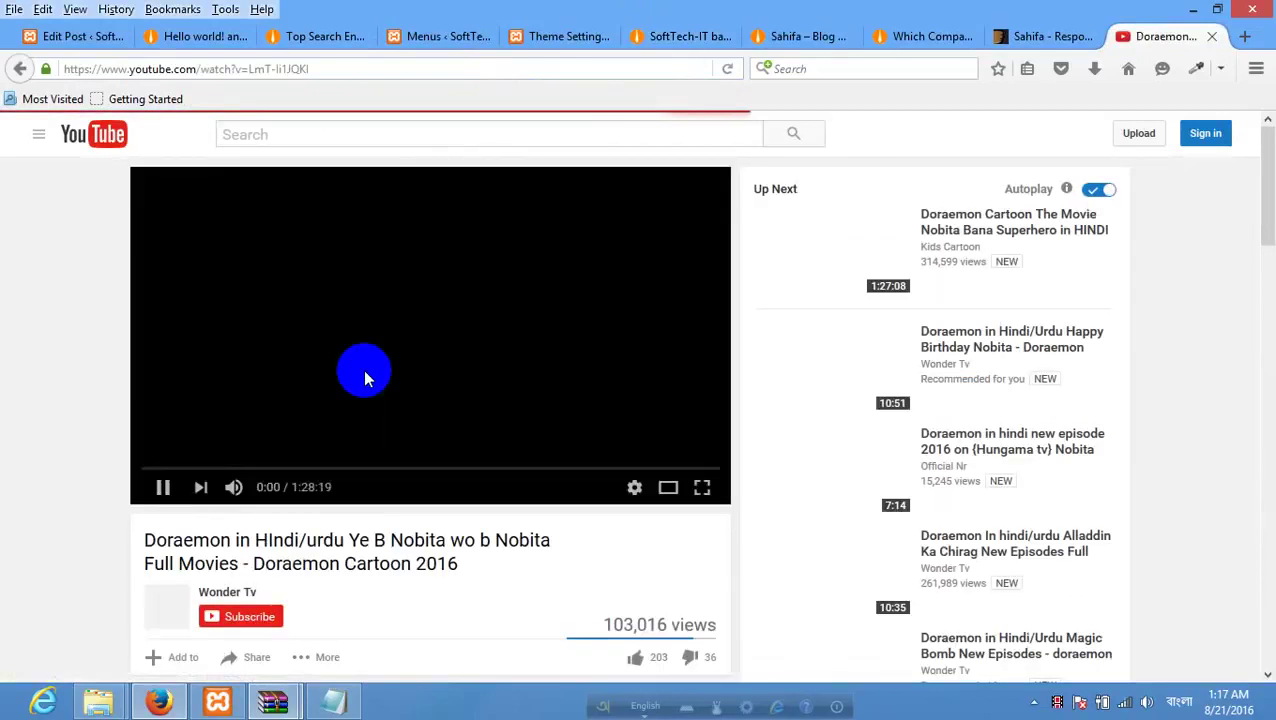
pyautogui.click(322, 72)
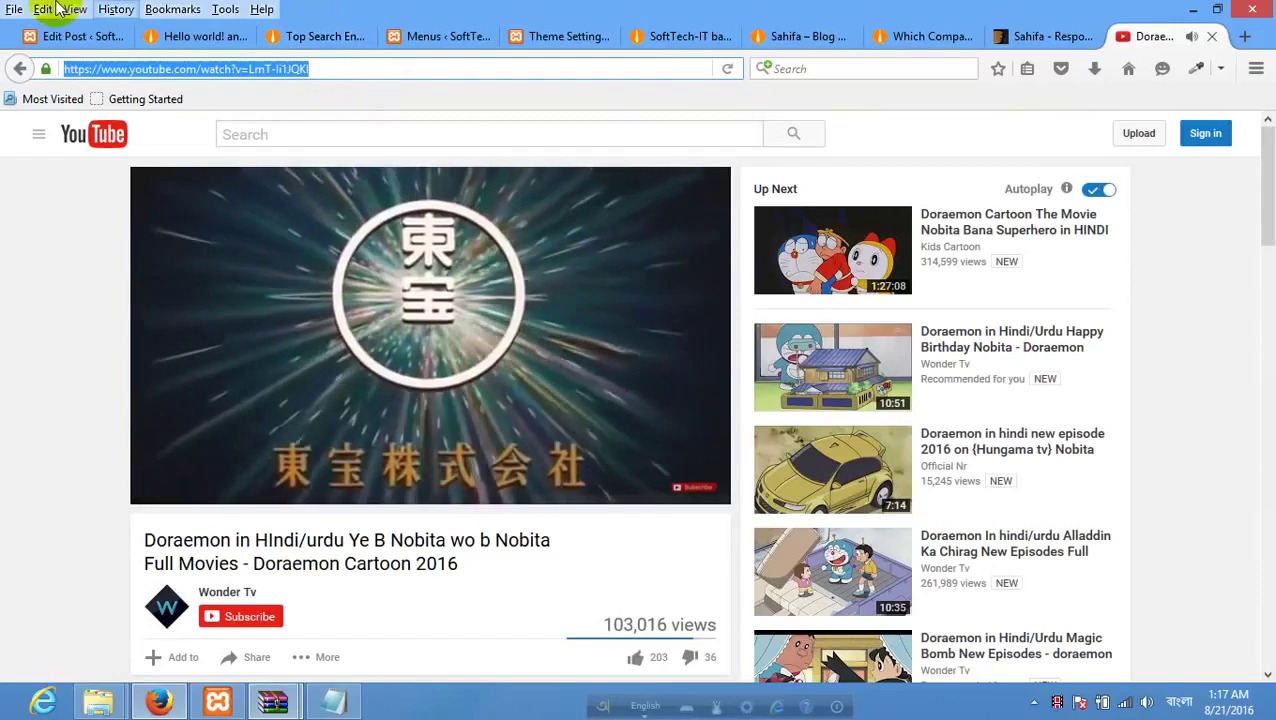
# Enter the copied YouTube link as the post's Video URL and update the post.
pyautogui.click(100, 36)
pyautogui.click(427, 497)
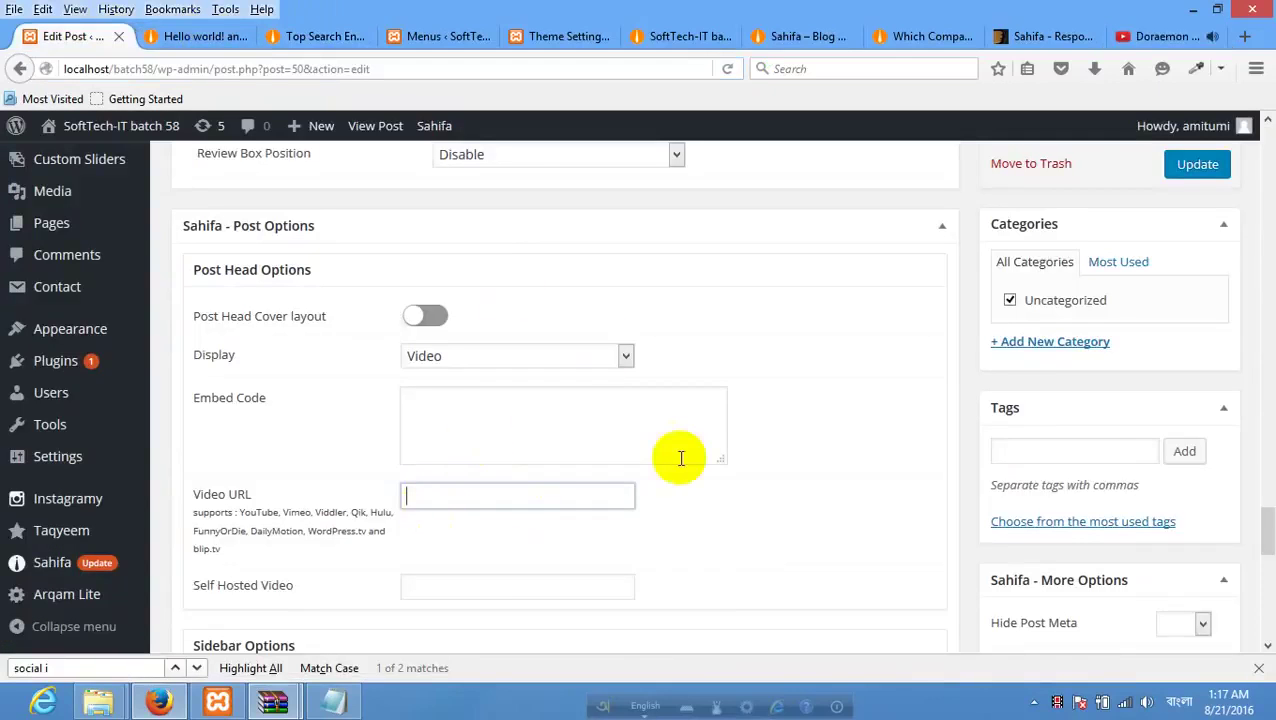
pyautogui.write('https://www.youtube.com/watch?v=LmT-Ii1JQKI')
pyautogui.click(1192, 168)
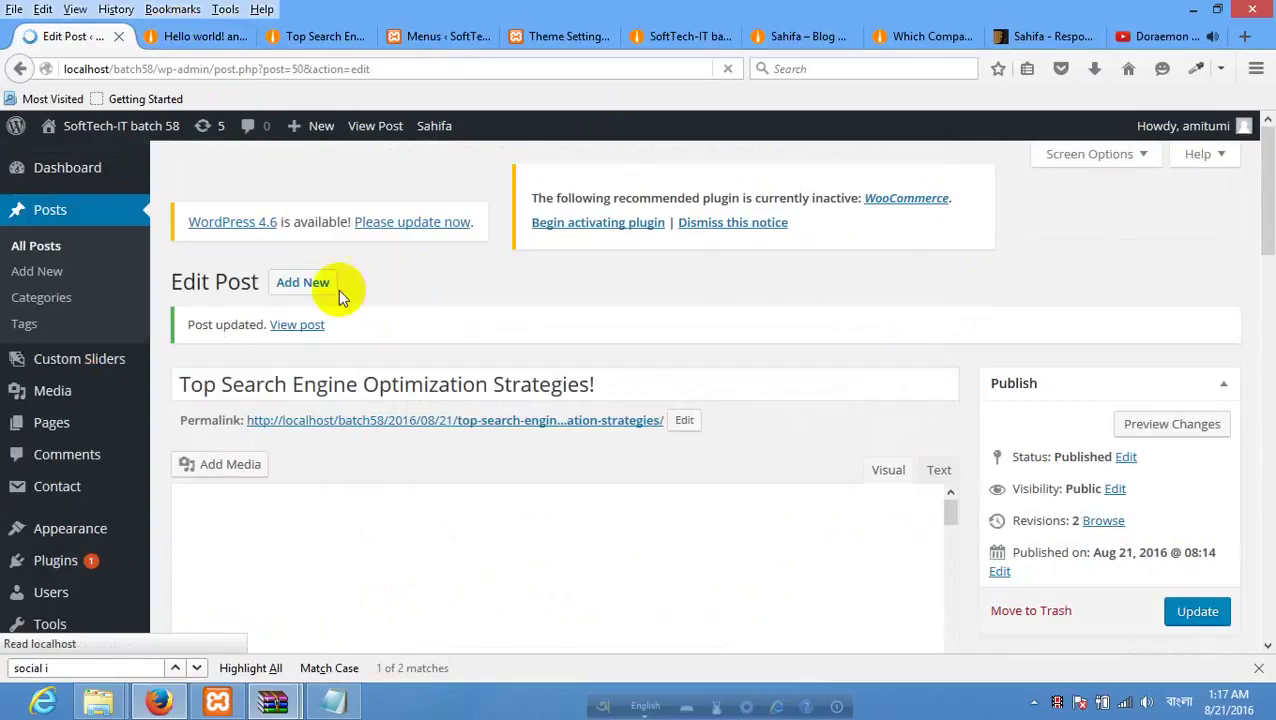
# Open the updated post in a new tab and check the video in its head area.
pyautogui.rightClick(301, 322)
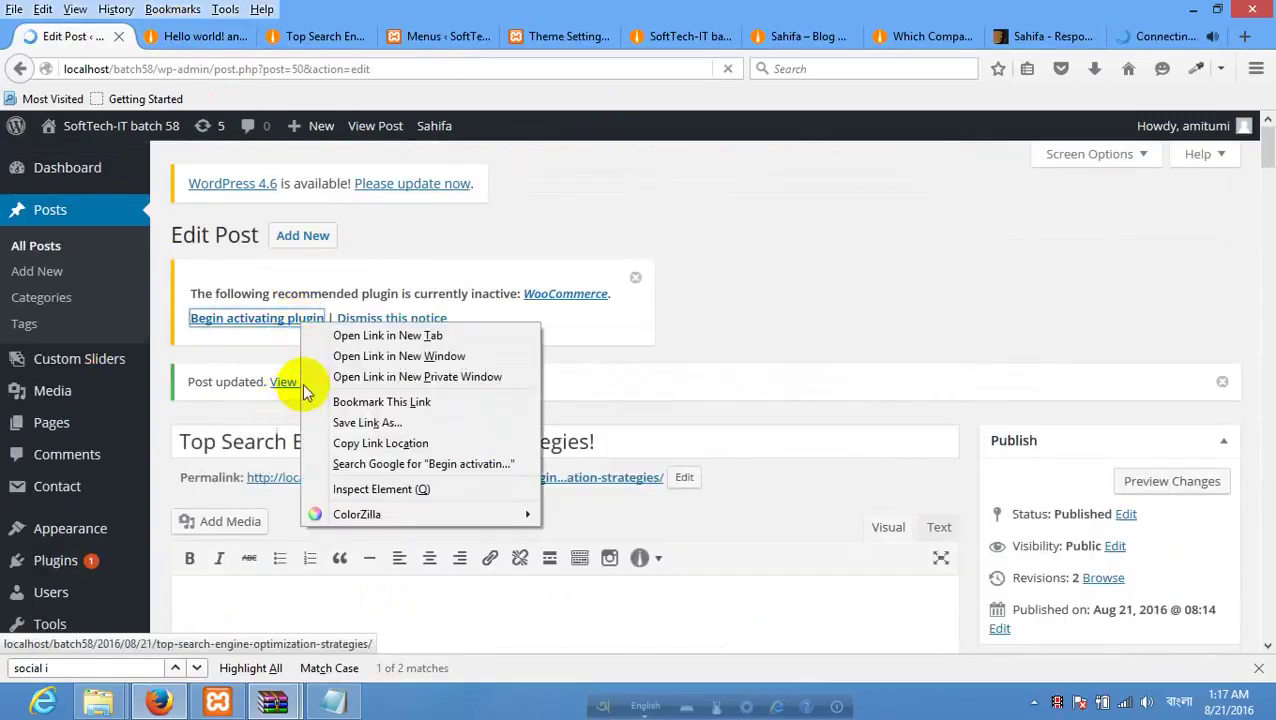
pyautogui.rightClick(312, 386)
pyautogui.click(345, 399)
pyautogui.click(180, 38)
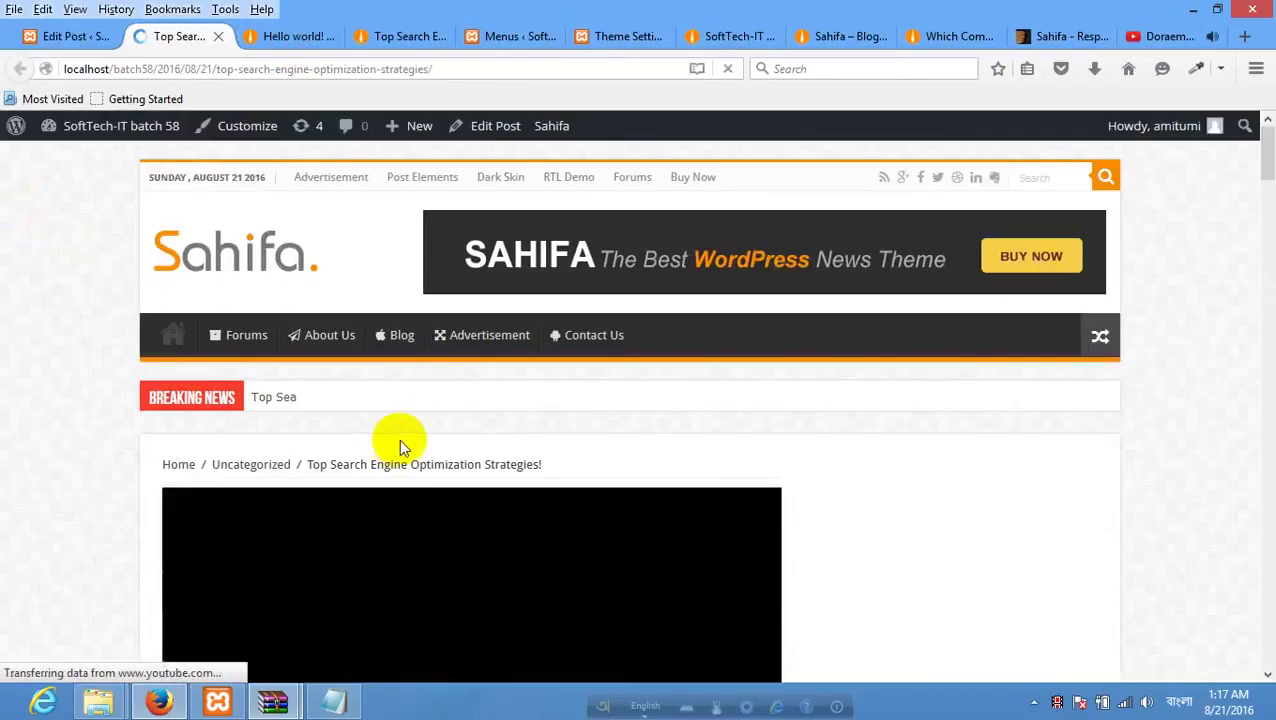
pyautogui.scroll(-3, 740, 399)
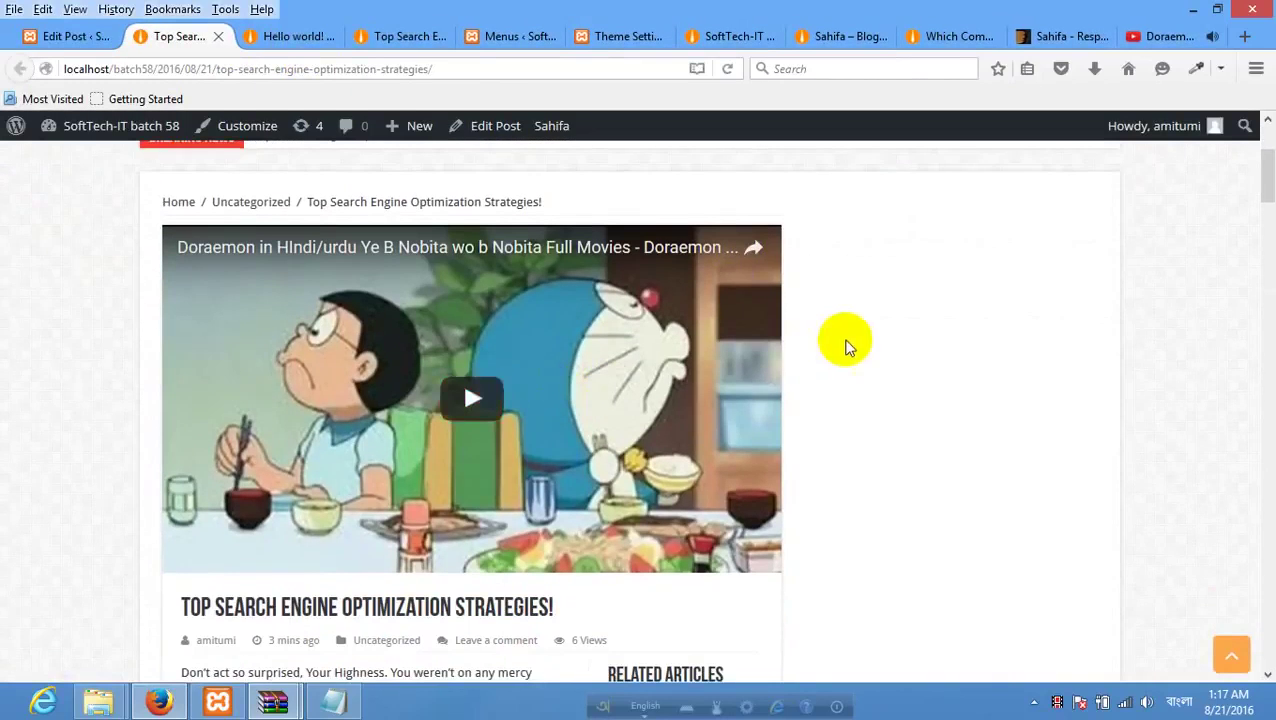
pyautogui.scroll(-5, 849, 342)
pyautogui.scroll(8, 849, 342)
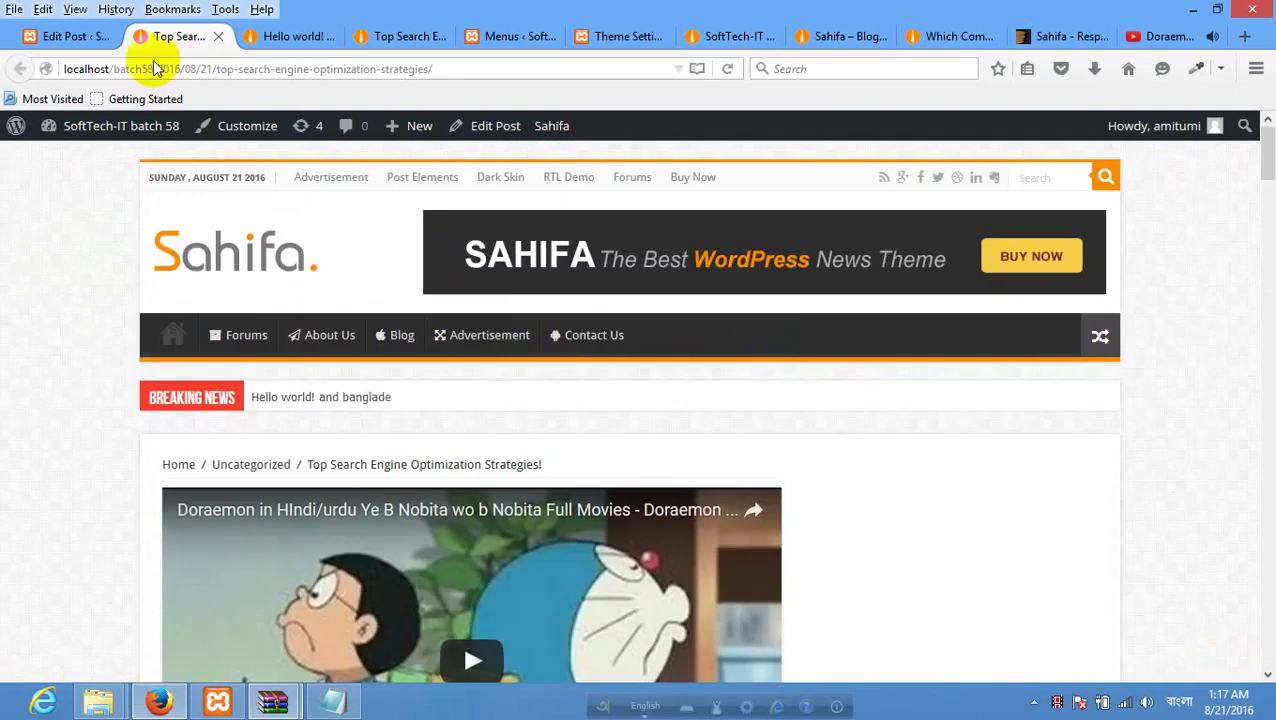
# Go to the site's home page from the older post tab and review how the posts are listed.
pyautogui.click(292, 38)
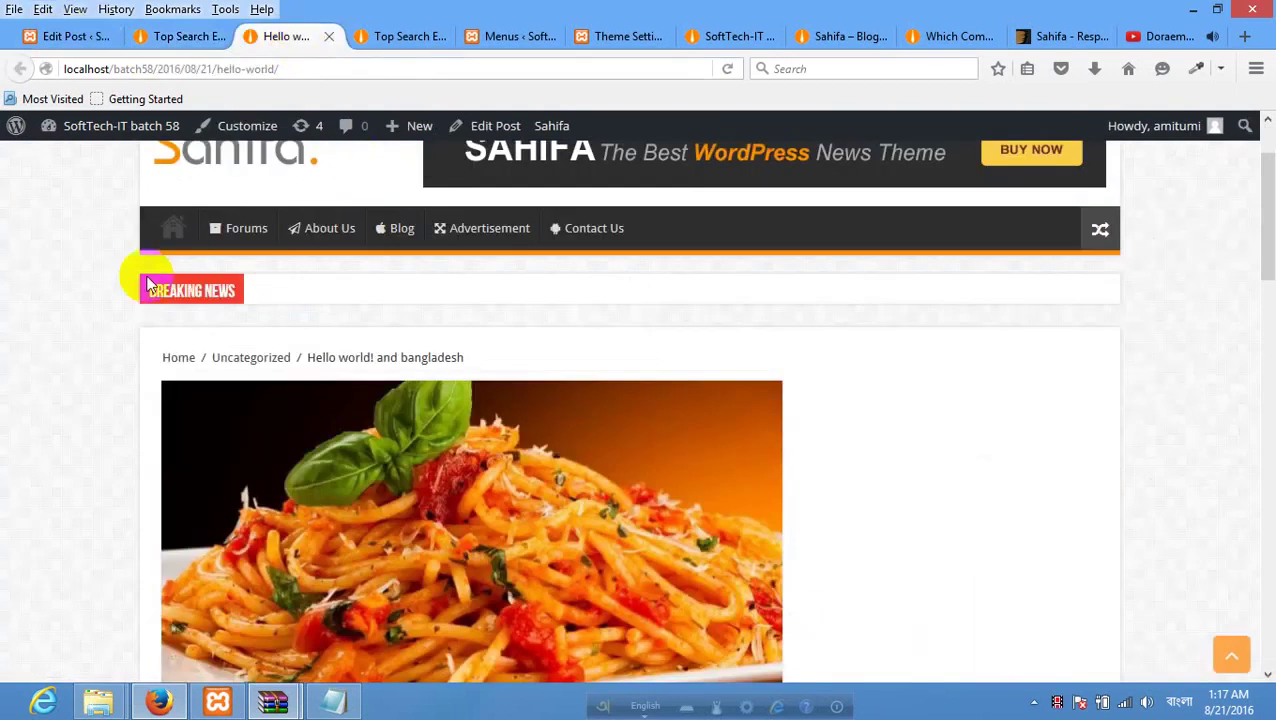
pyautogui.click(390, 36)
pyautogui.scroll(-8, 323, 258)
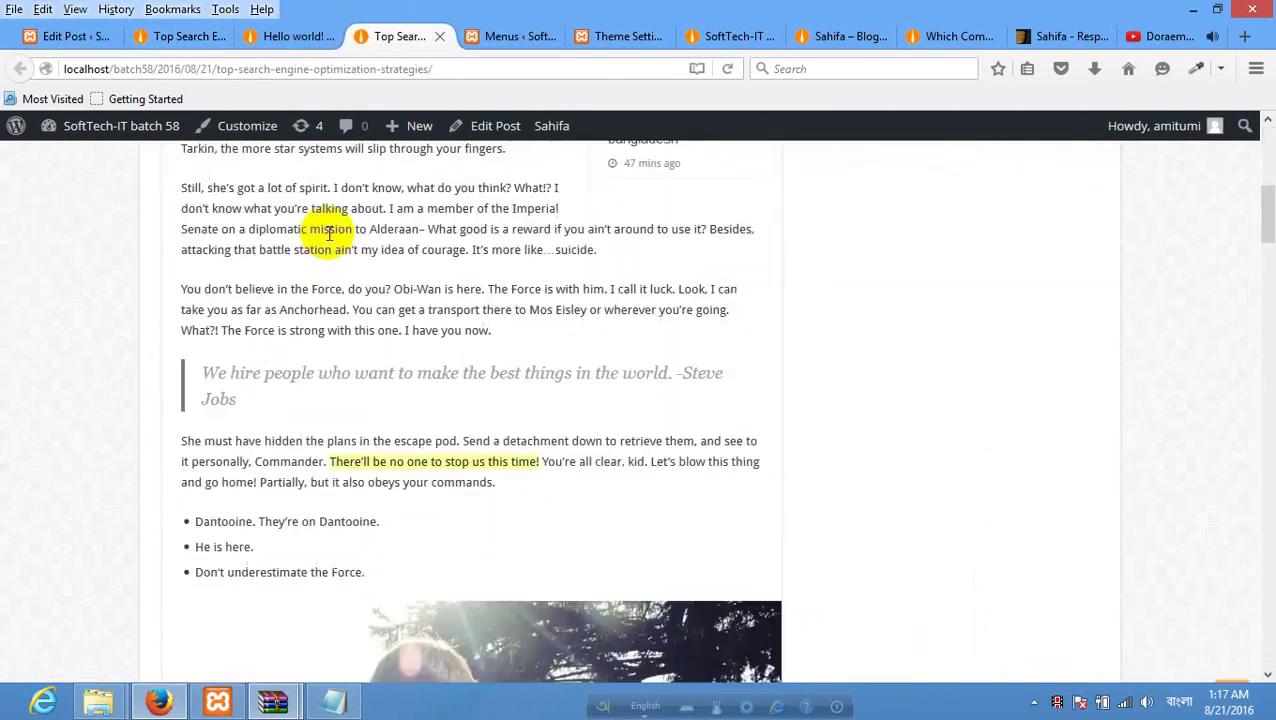
pyautogui.scroll(8, 325, 240)
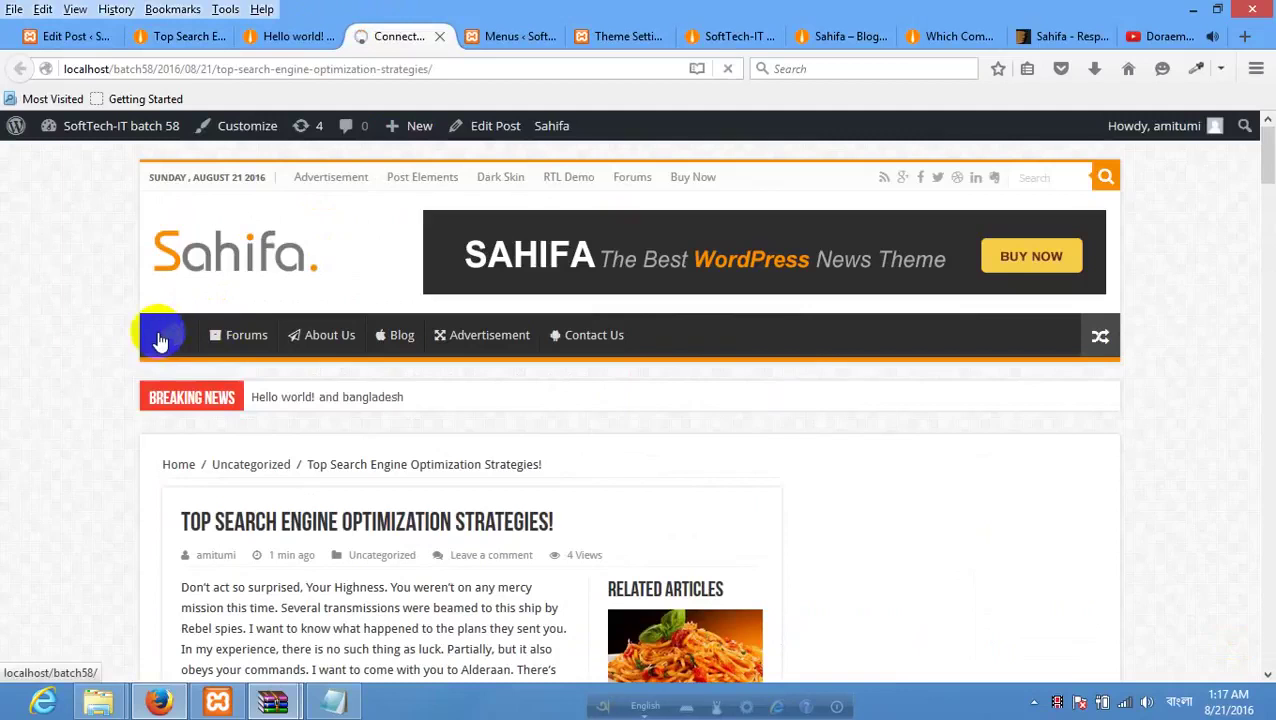
pyautogui.scroll(-8, 4, 400)
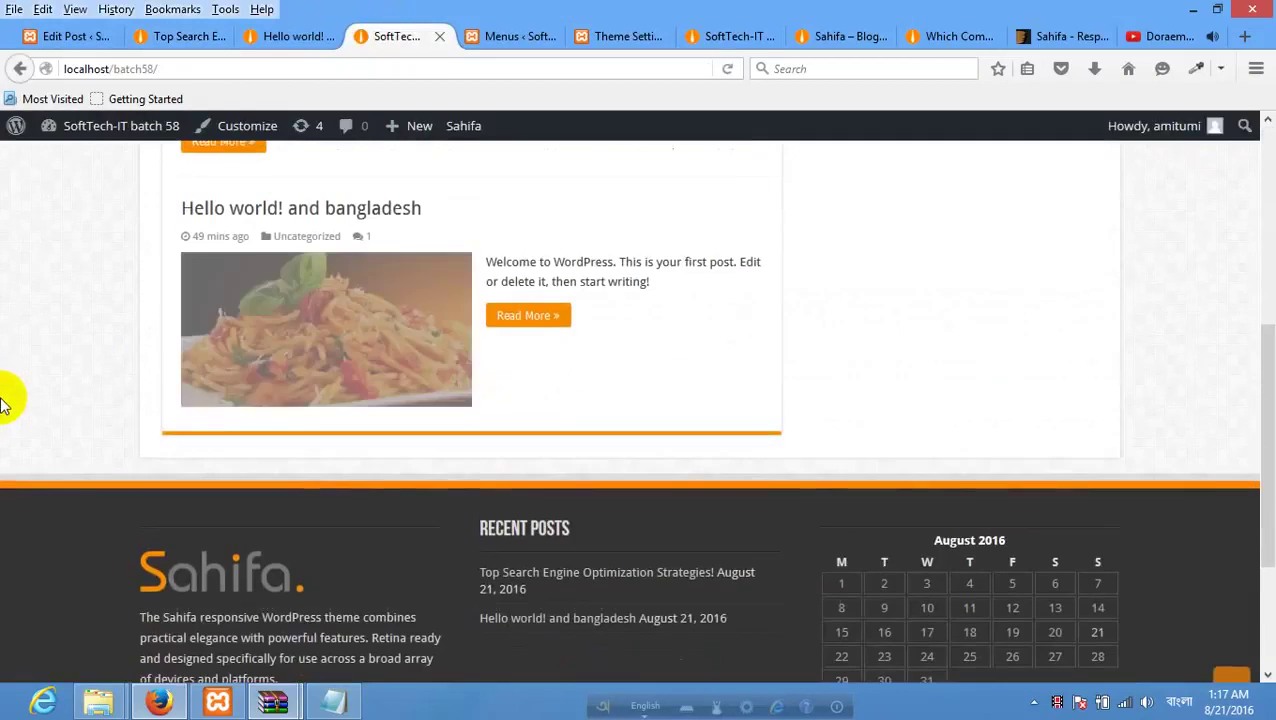
pyautogui.scroll(4, 4, 400)
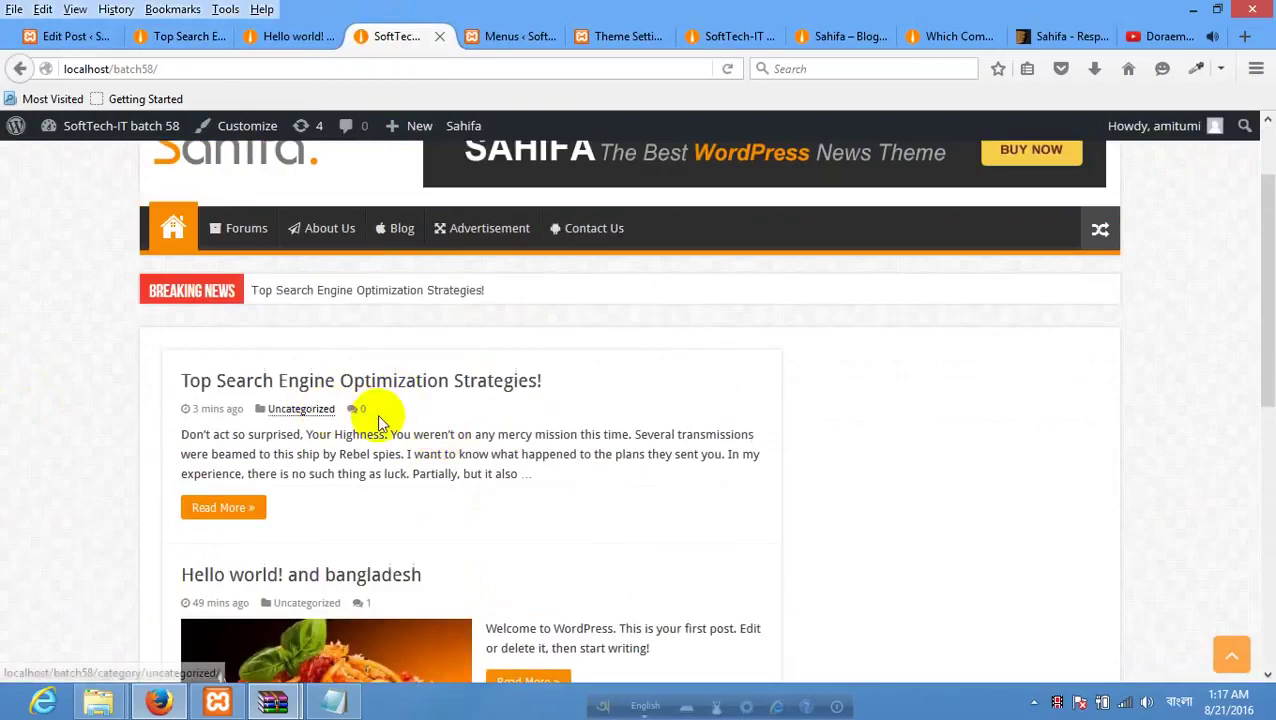
# Set 6.jpg from the media library as the post's featured image and update the post.
pyautogui.click(112, 38)
pyautogui.scroll(-10, 1125, 456)
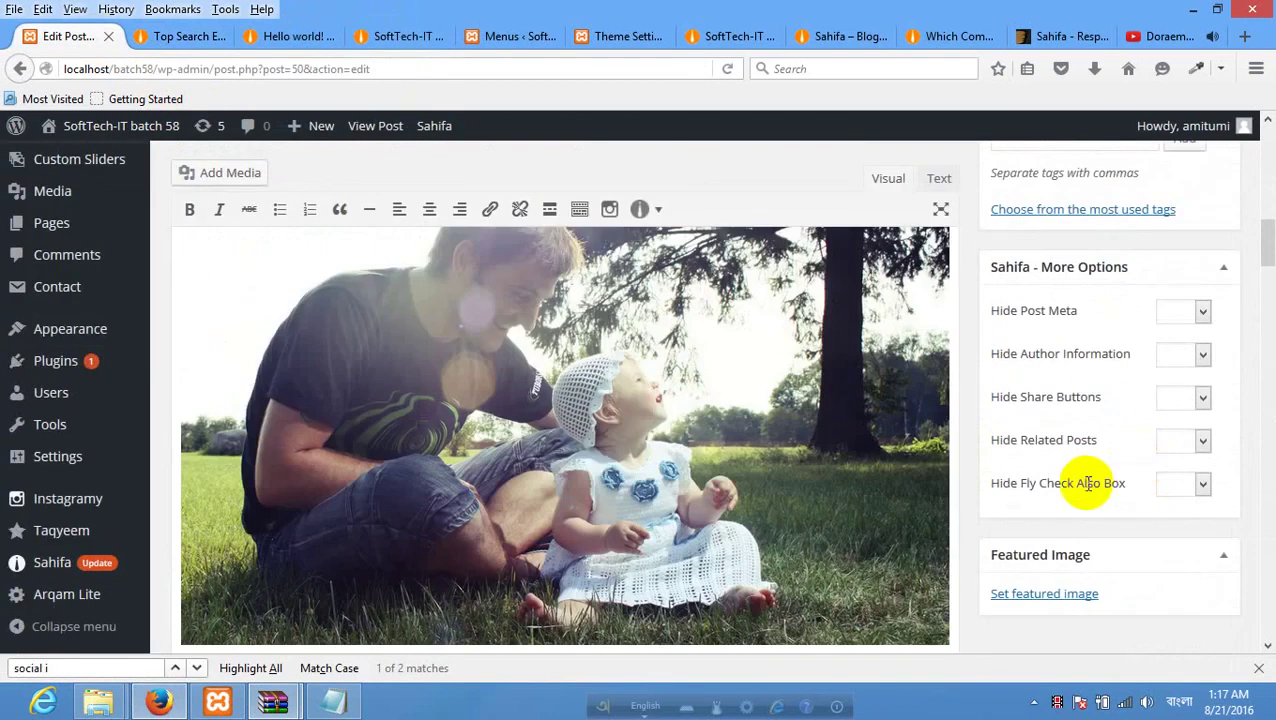
pyautogui.click(1042, 596)
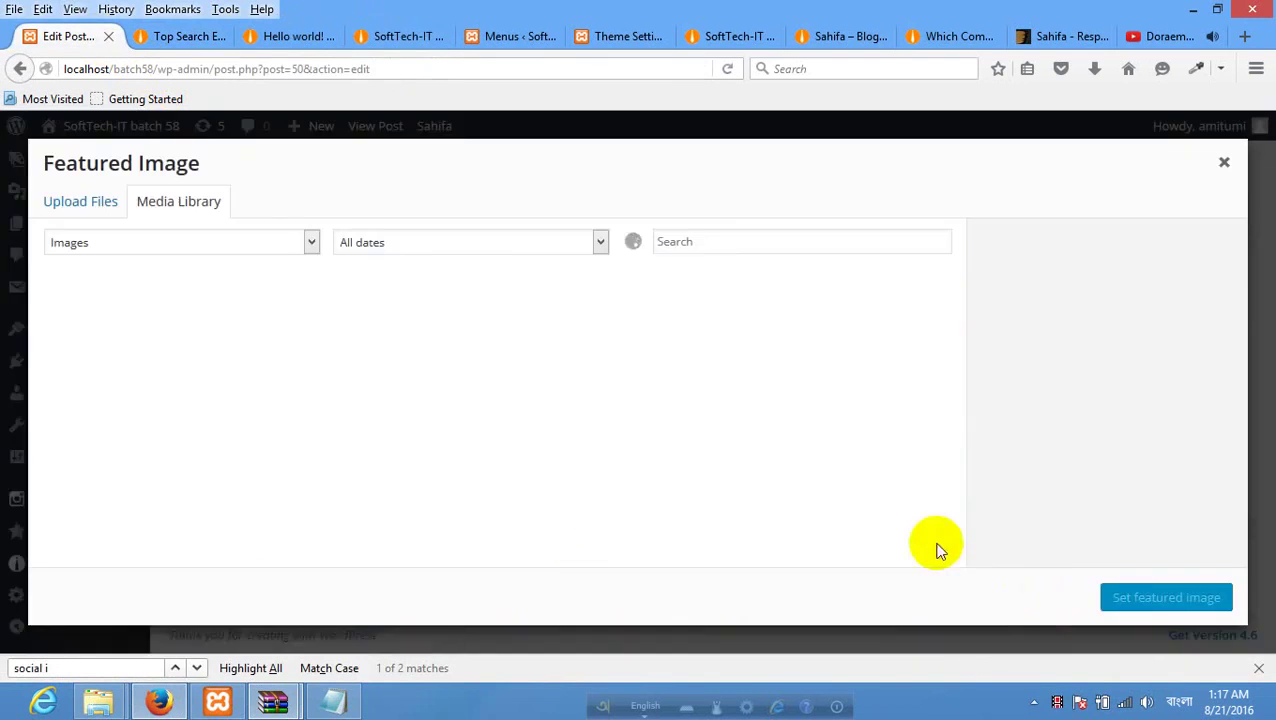
pyautogui.click(370, 372)
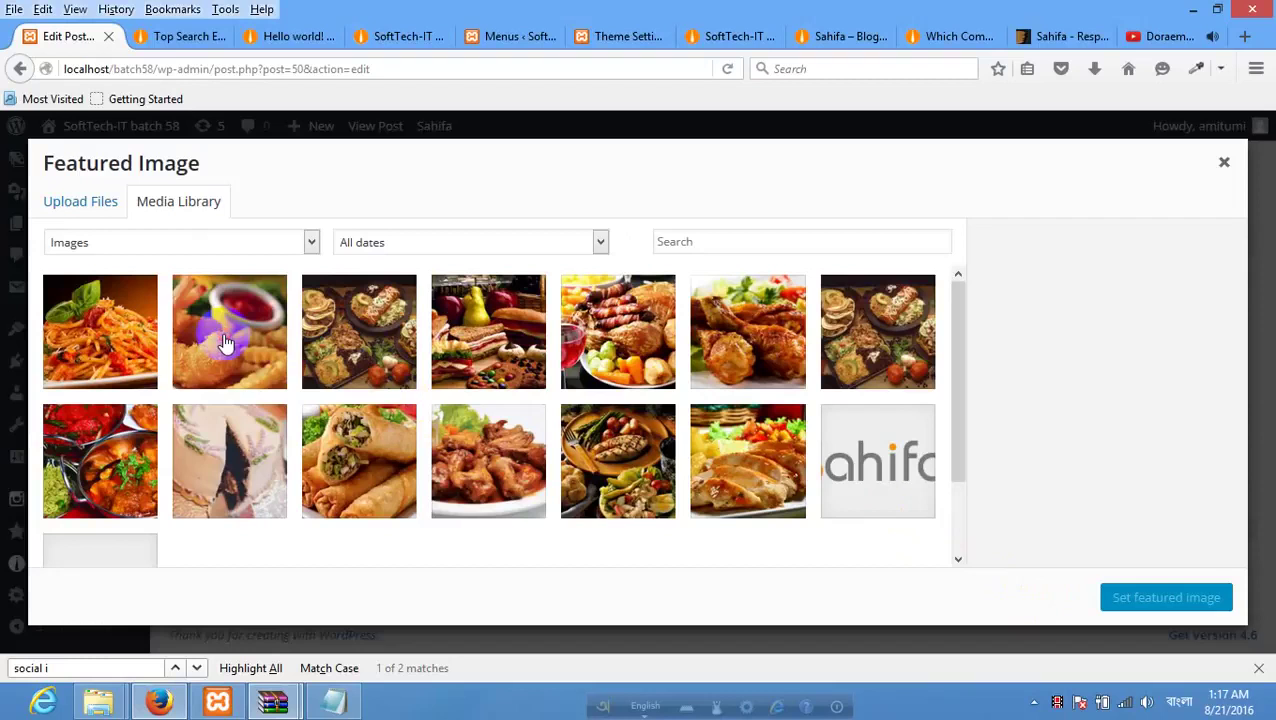
pyautogui.click(225, 343)
pyautogui.click(674, 470)
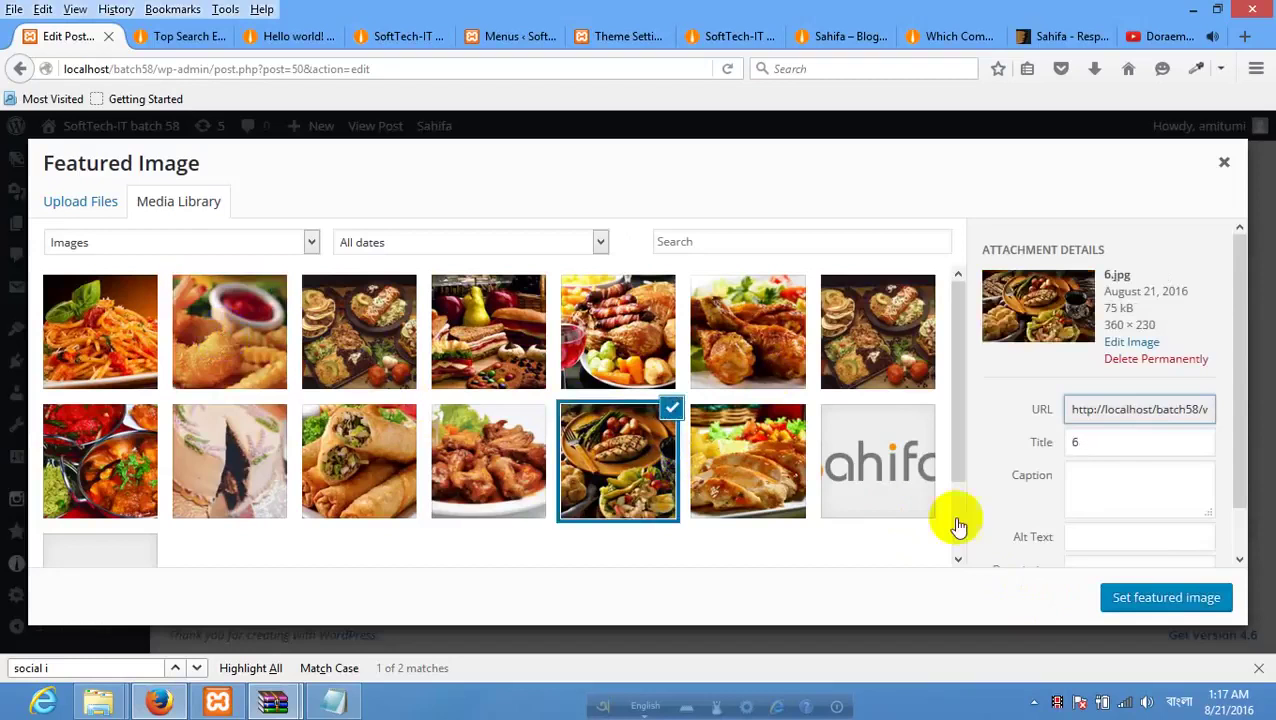
pyautogui.click(1172, 598)
pyautogui.scroll(5, 1198, 410)
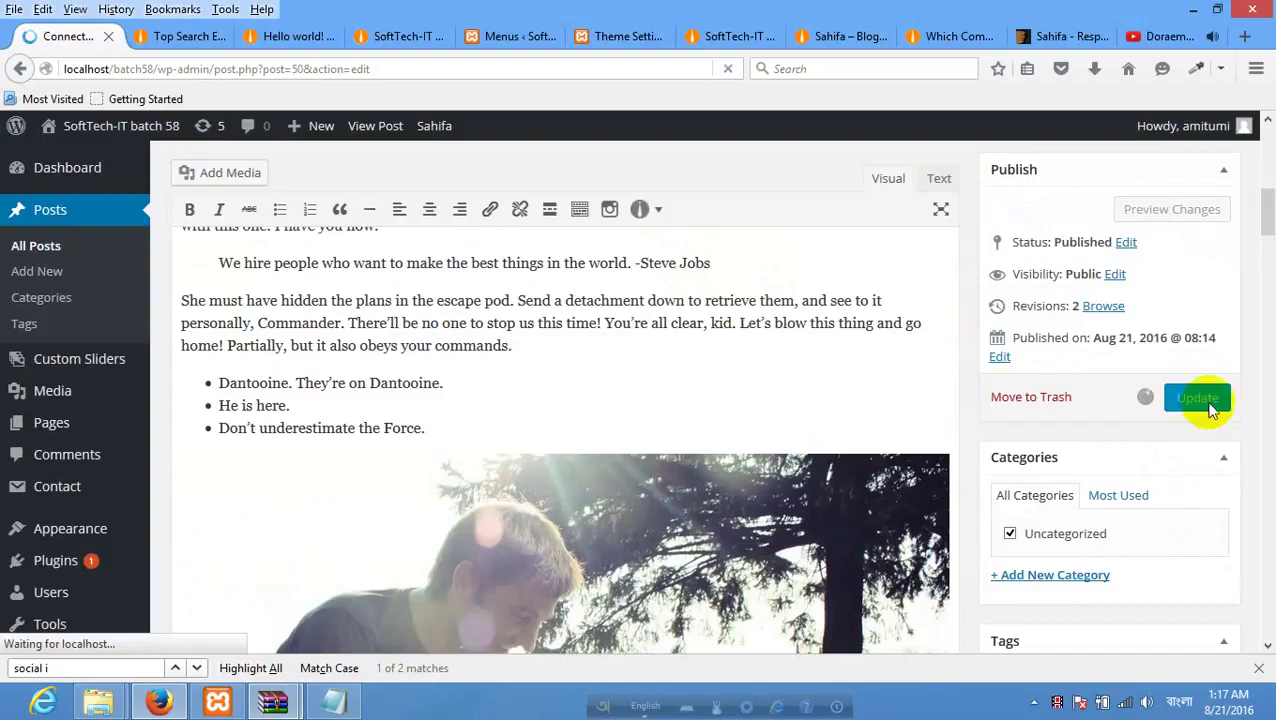
# Reload the site's home page to check the featured image in the post listing.
pyautogui.click(180, 38)
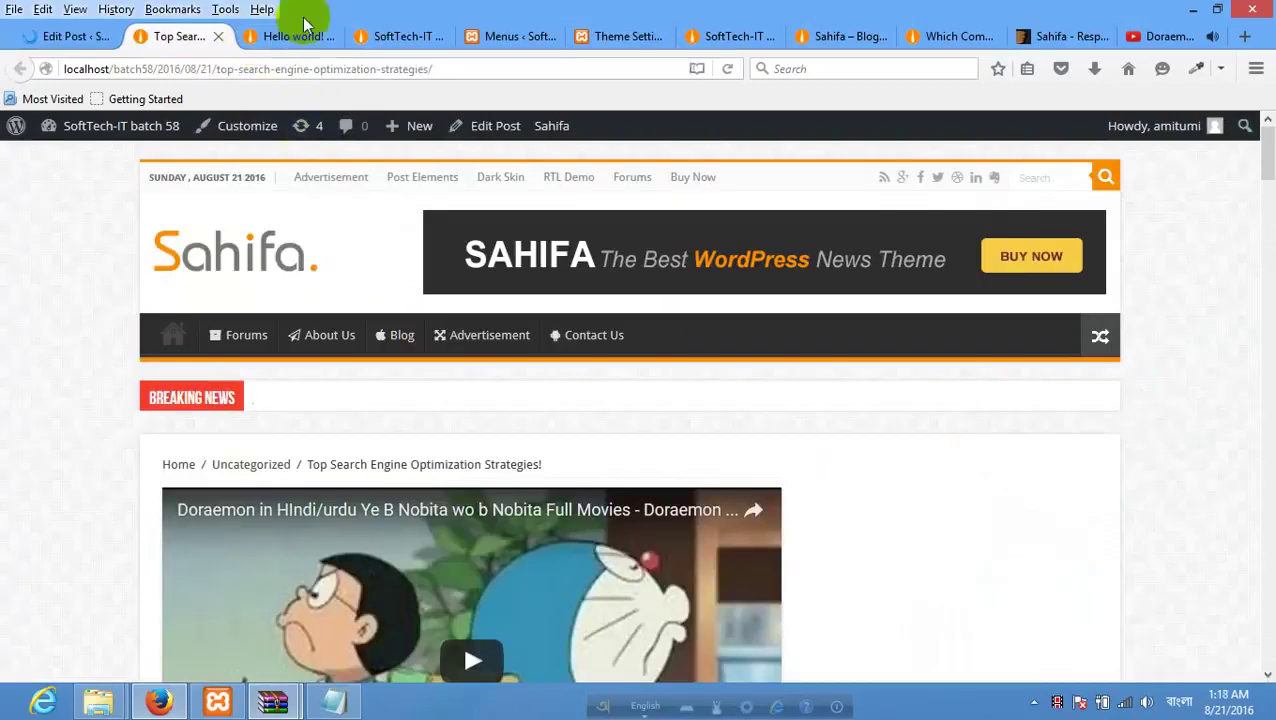
pyautogui.click(318, 38)
pyautogui.click(423, 40)
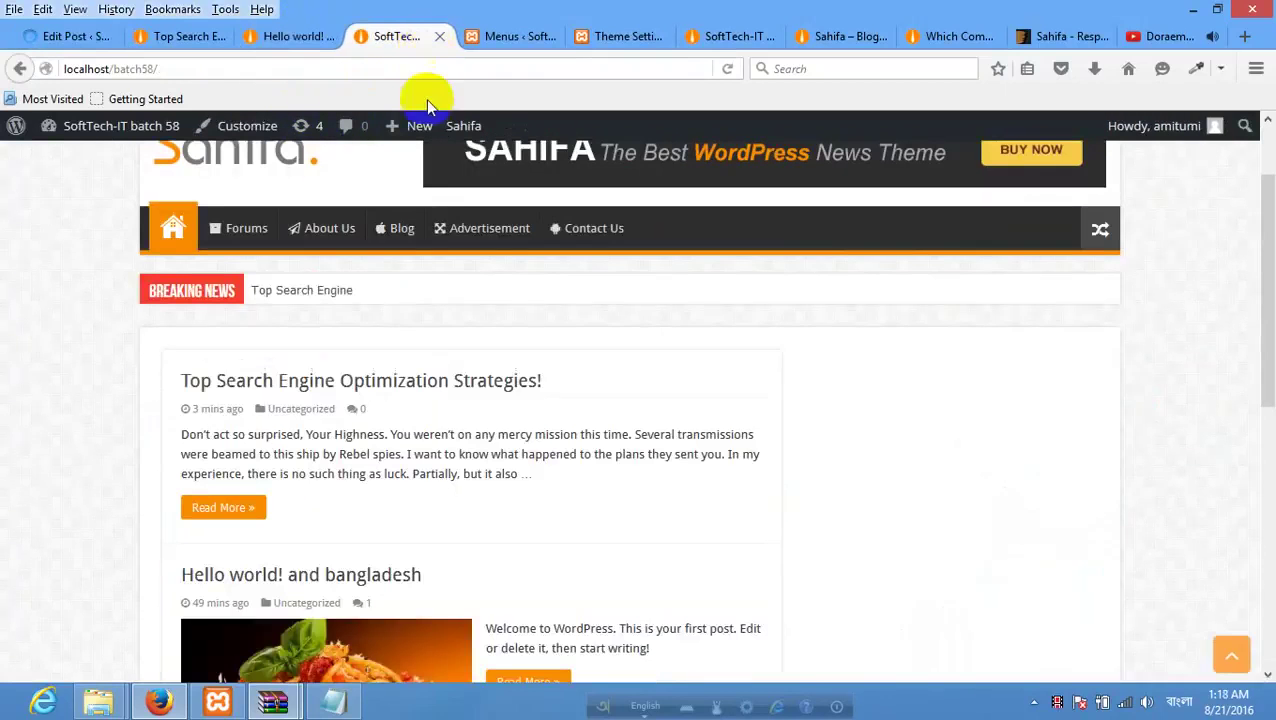
pyautogui.click(170, 230)
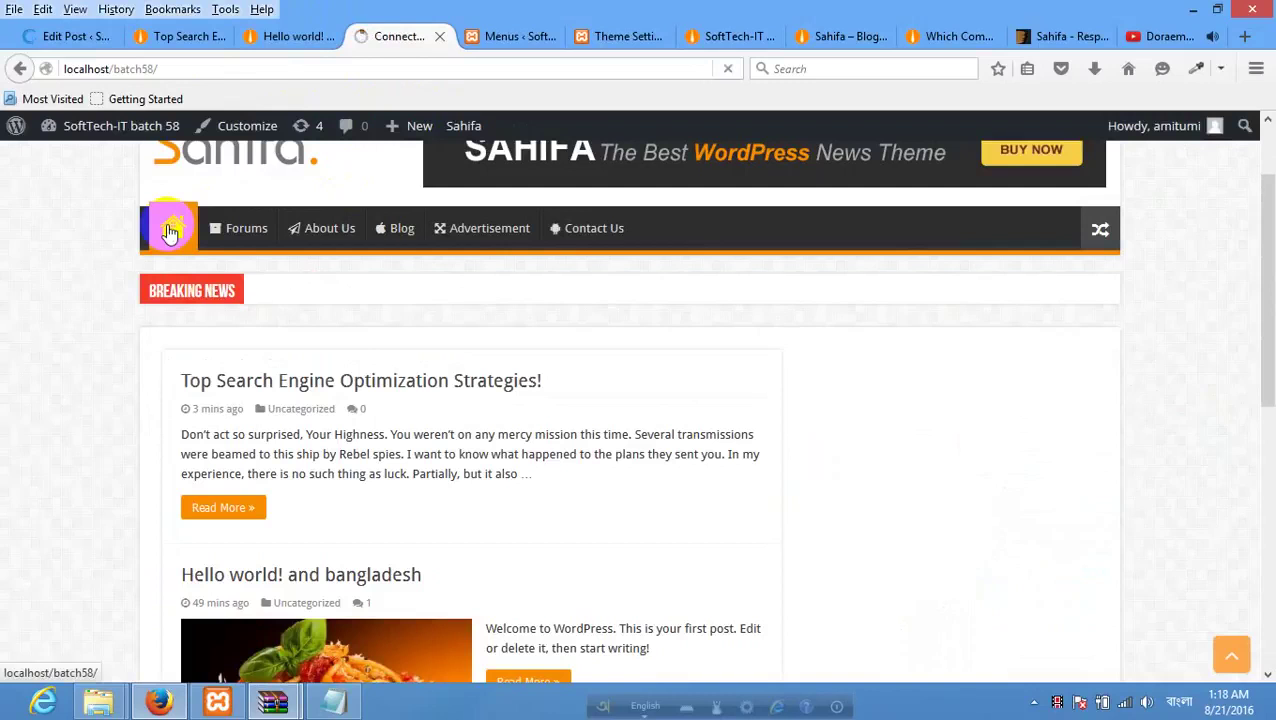
# Check the featured image in the home page's post listing and review the head Display choices in the post editor, keeping Video selected.
pyautogui.scroll(-5, 166, 223)
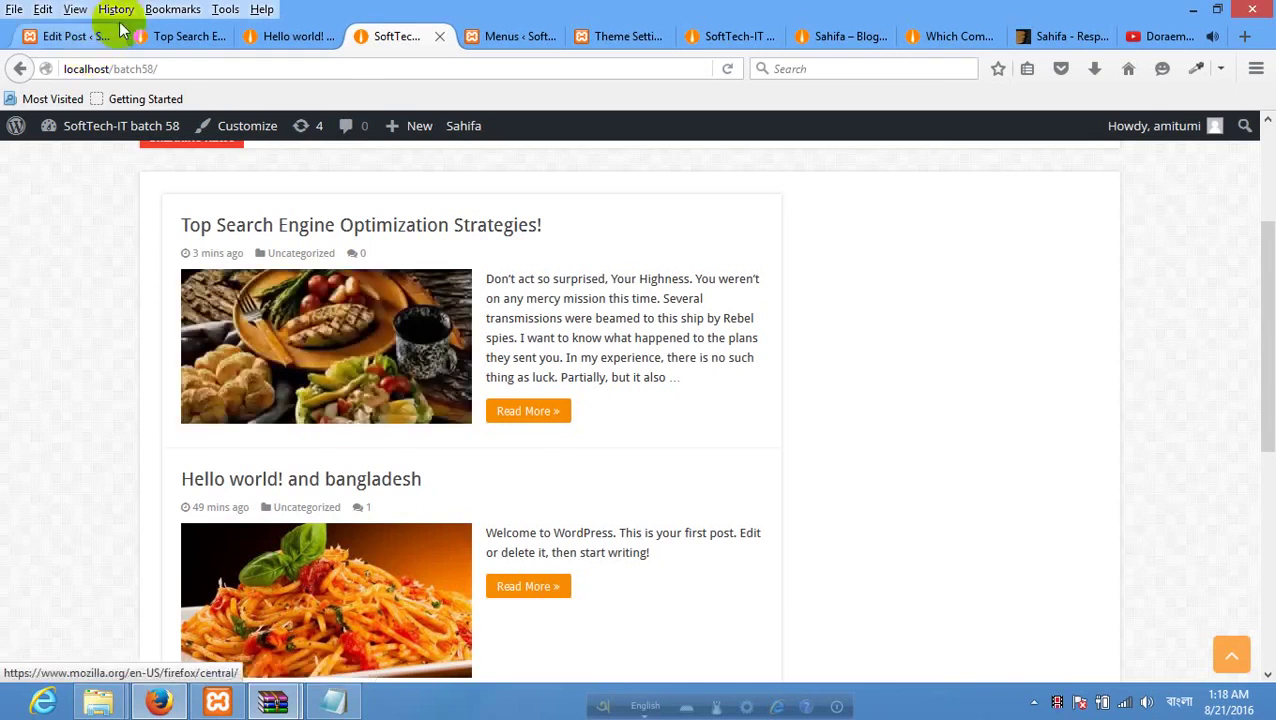
pyautogui.click(72, 36)
pyautogui.scroll(-5, 584, 468)
pyautogui.scroll(-15, 970, 518)
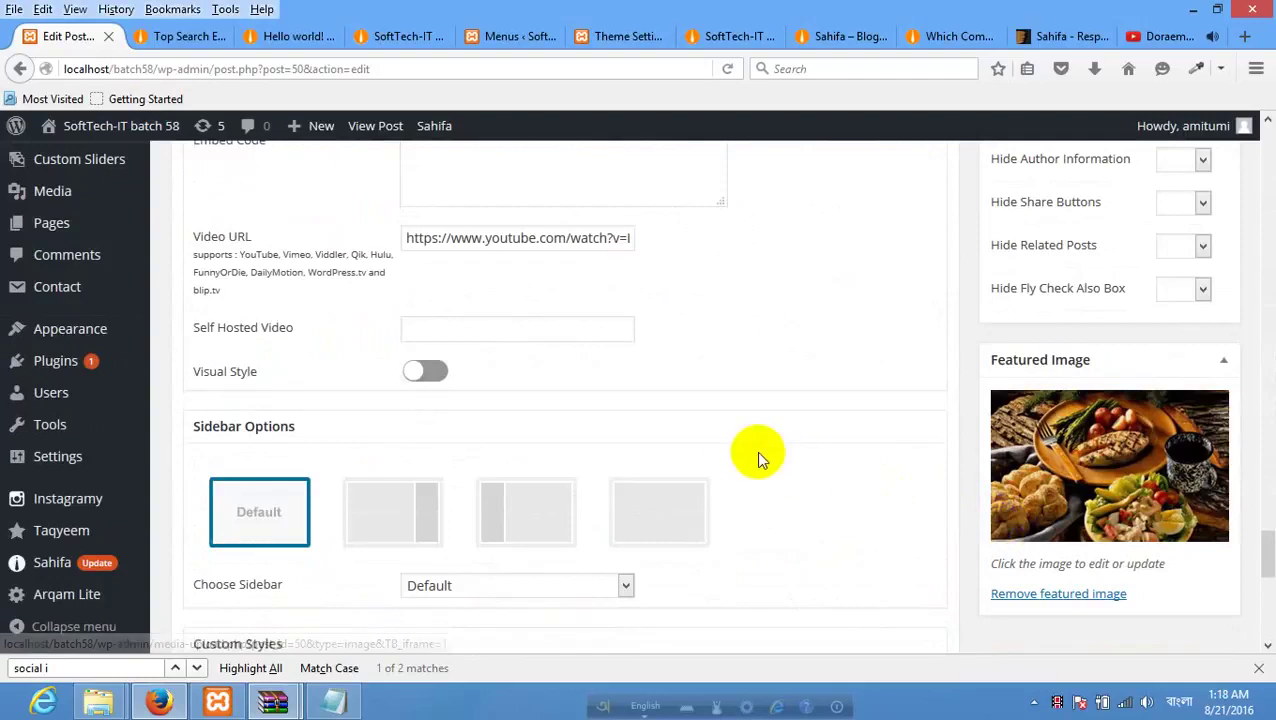
pyautogui.scroll(2, 541, 427)
pyautogui.click(433, 206)
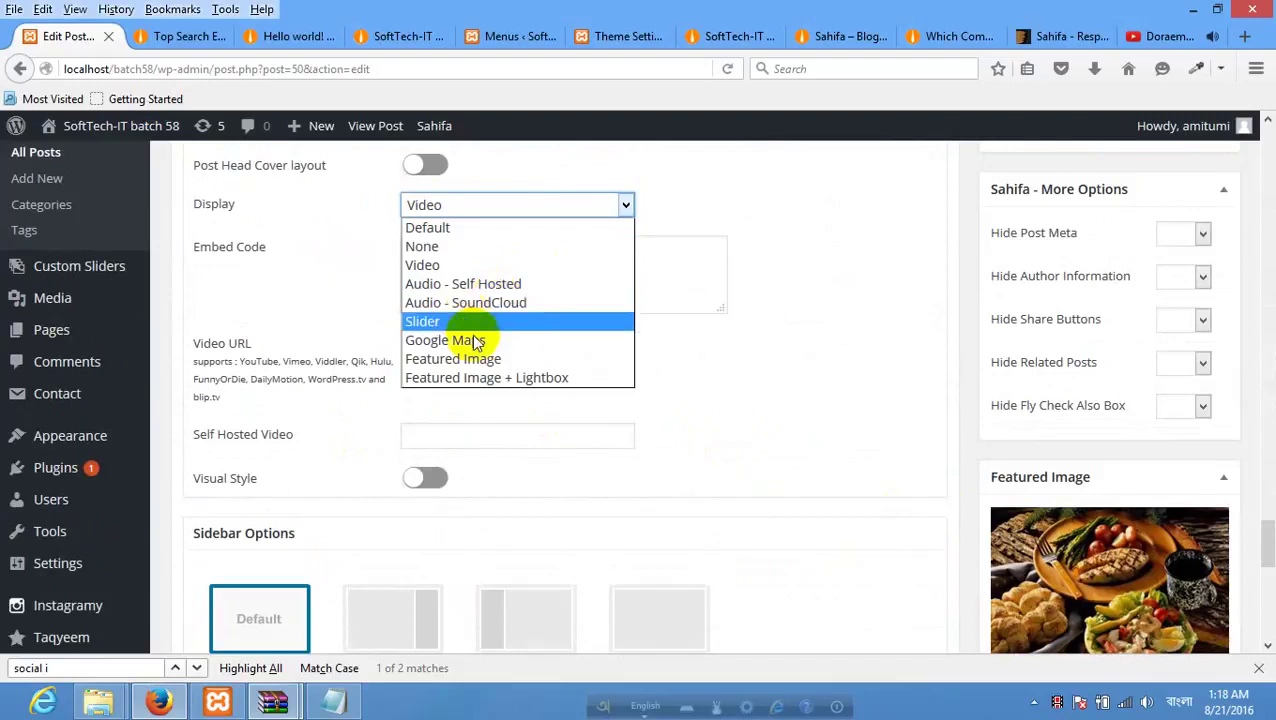
pyautogui.click(484, 265)
pyautogui.scroll(-5, 670, 390)
pyautogui.scroll(-2, 670, 390)
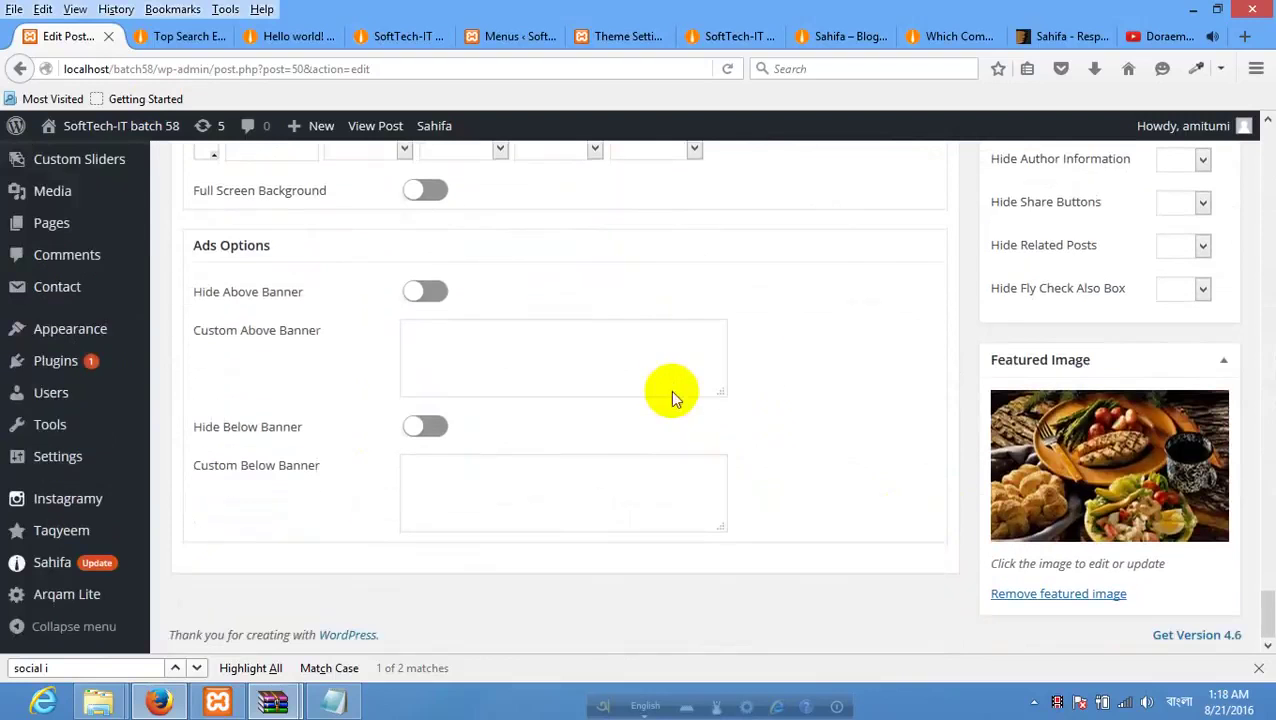
pyautogui.scroll(20, 672, 397)
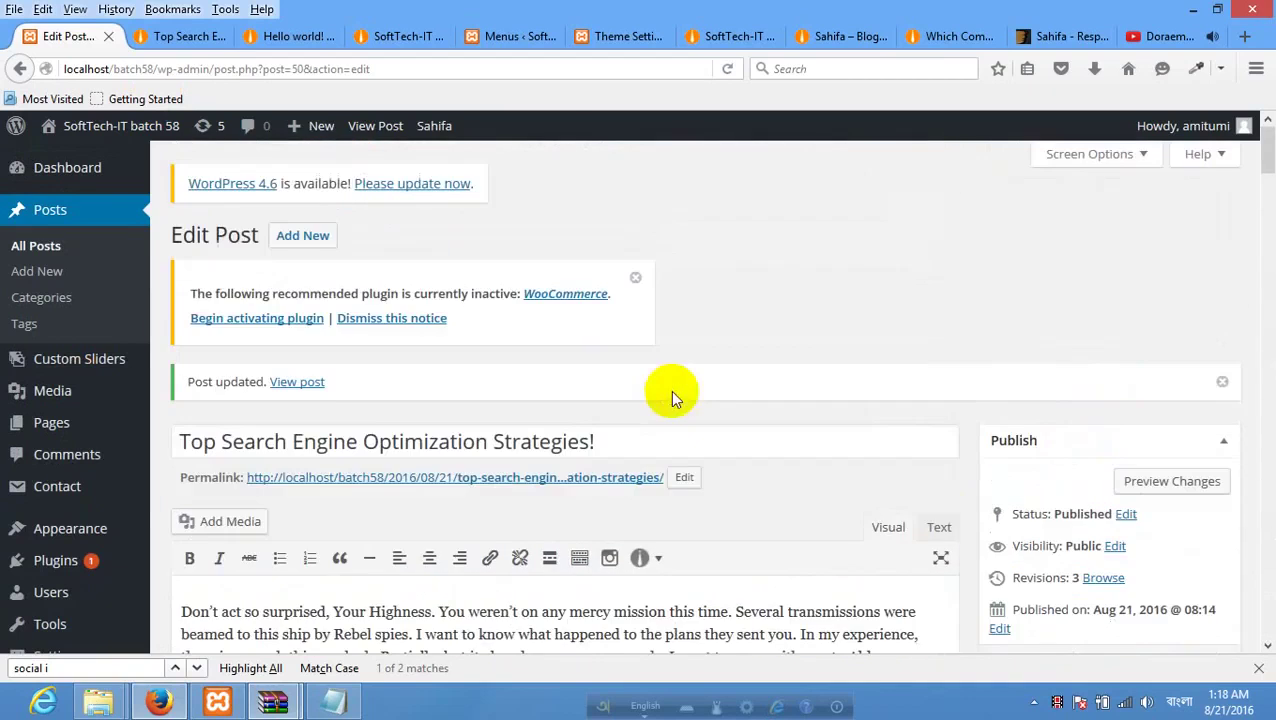
# Leave the post editor and open the list of all posts.
pyautogui.click(172, 36)
pyautogui.click(78, 36)
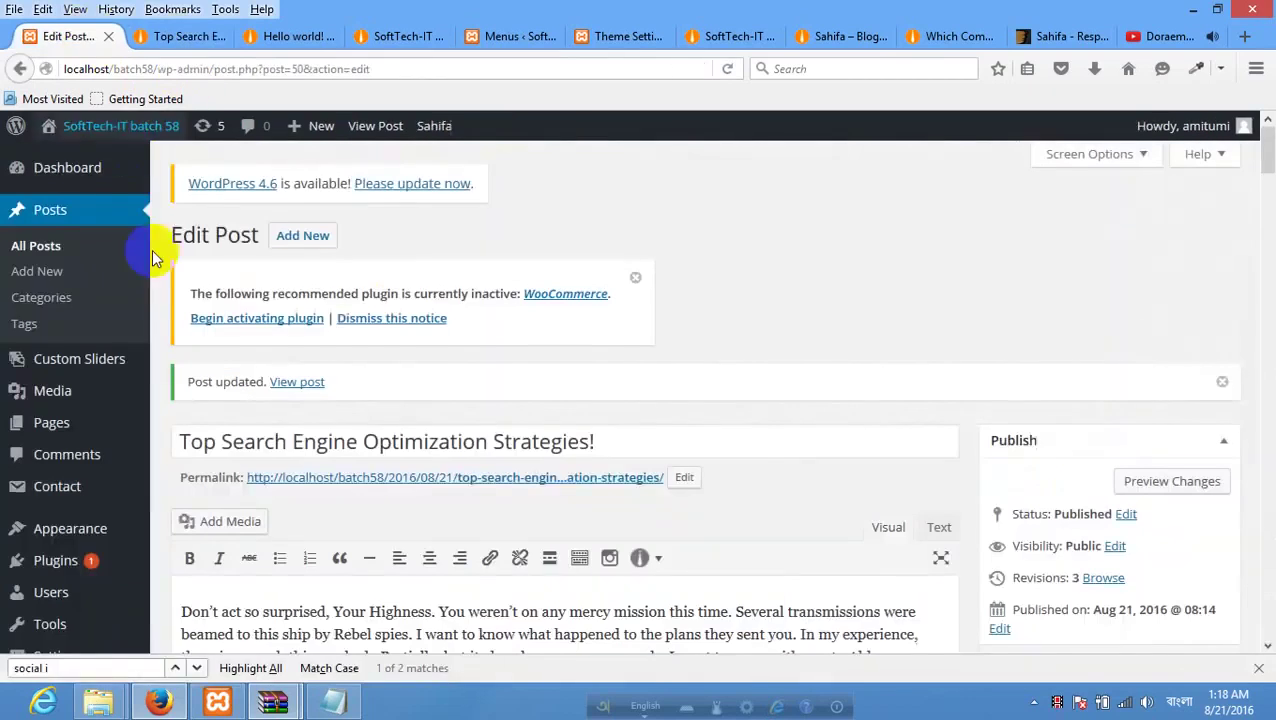
pyautogui.click(64, 246)
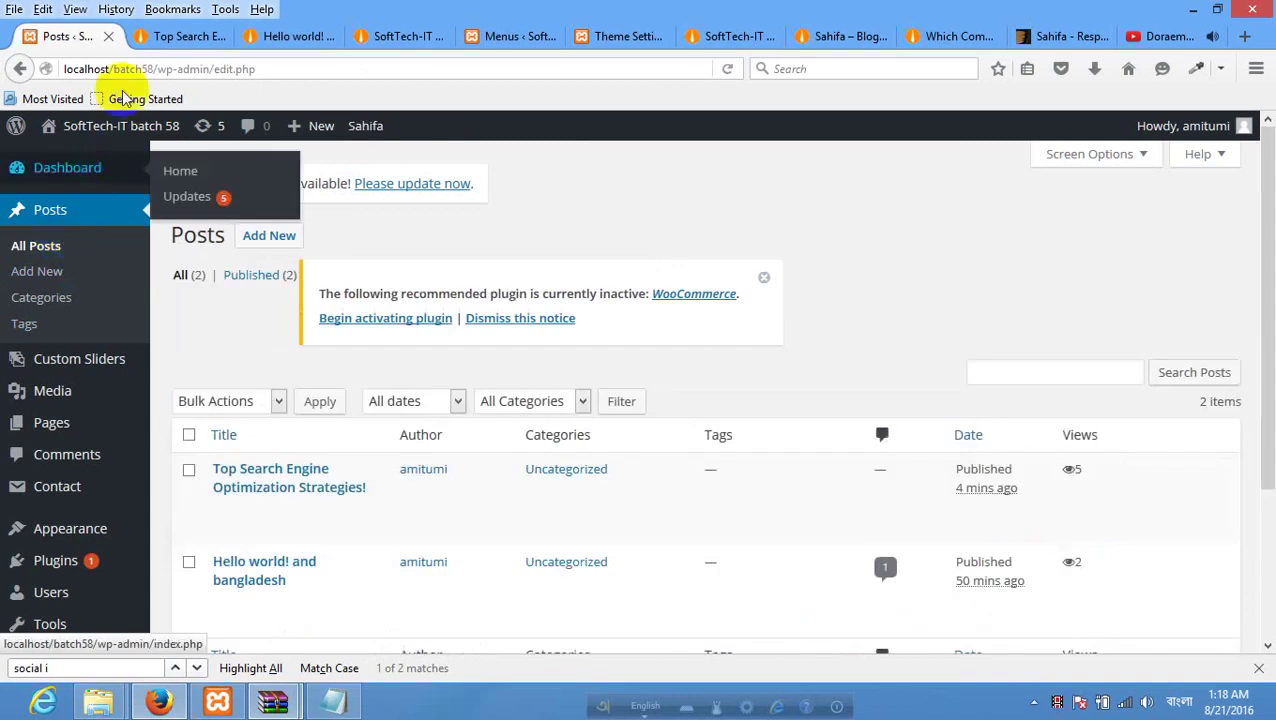
# Close the six browser tabs between the posts list and the Sahifa demo site, and return to the posts list.
pyautogui.click(195, 36)
pyautogui.click(218, 37)
pyautogui.click(218, 37)
pyautogui.click(218, 37)
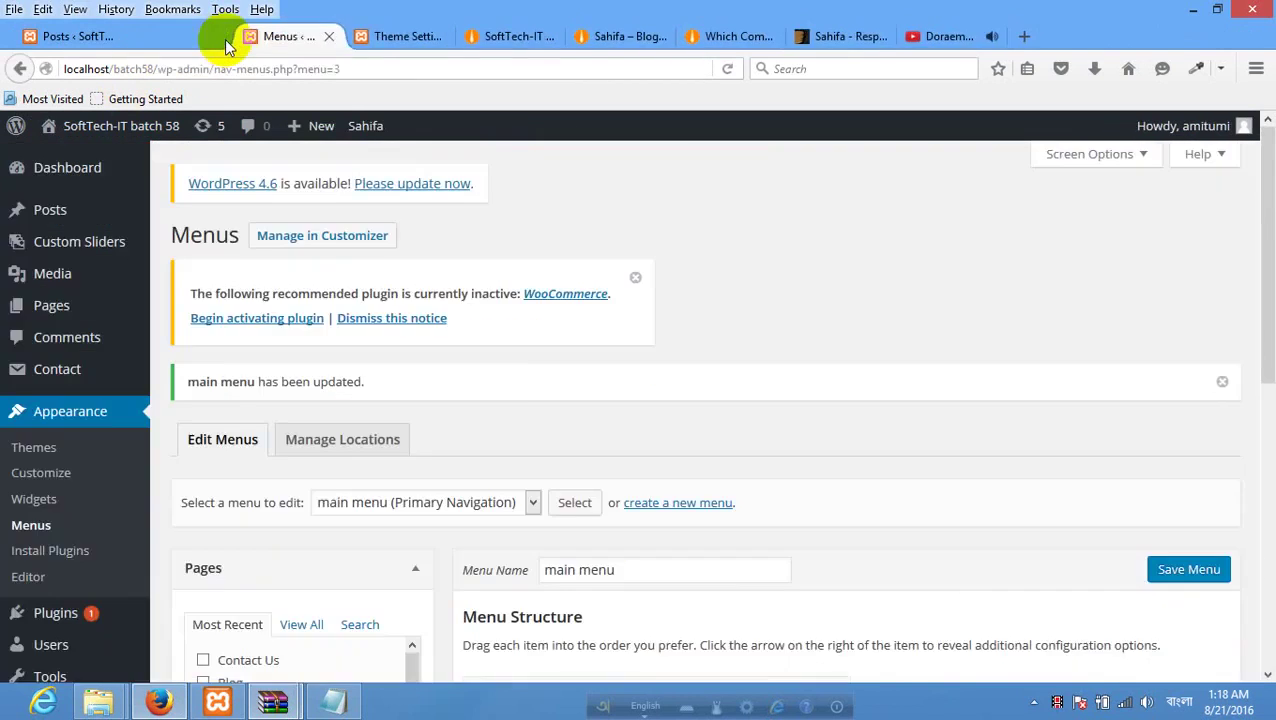
pyautogui.click(218, 37)
pyautogui.click(218, 37)
pyautogui.click(218, 37)
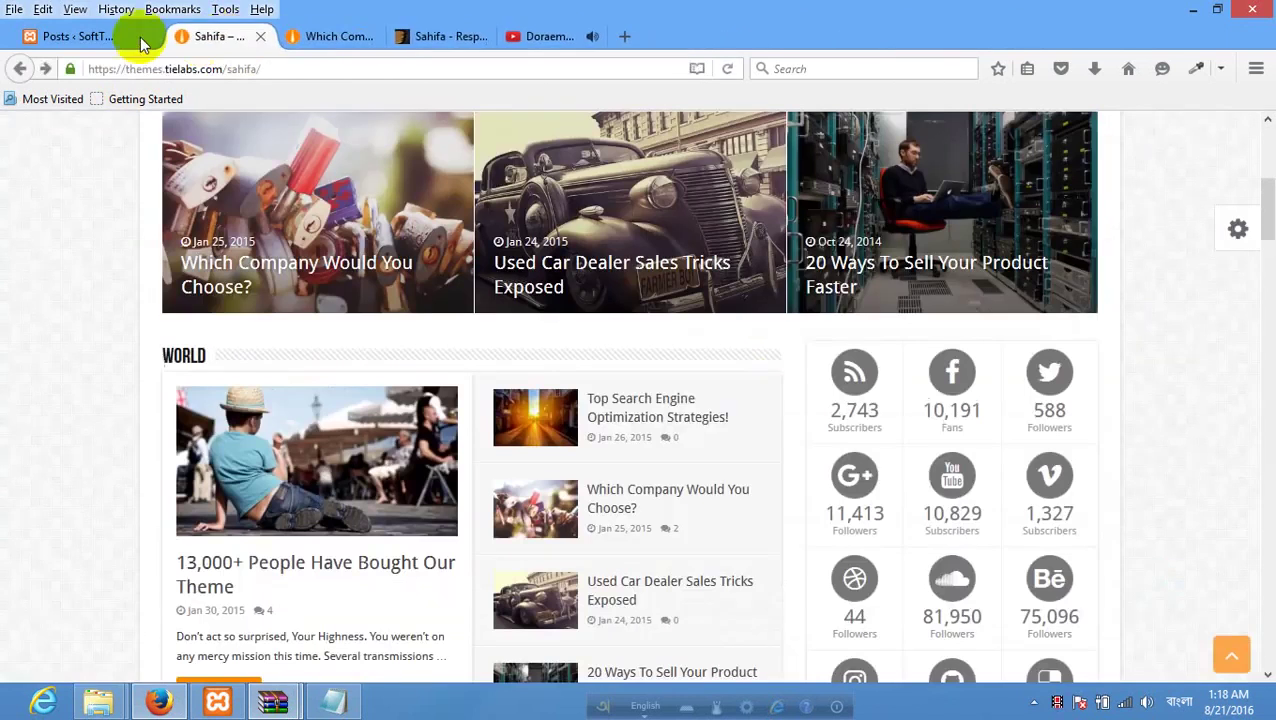
pyautogui.click(50, 36)
# Open the installed plugins list and look through the available plugins.
pyautogui.moveTo(319, 532)
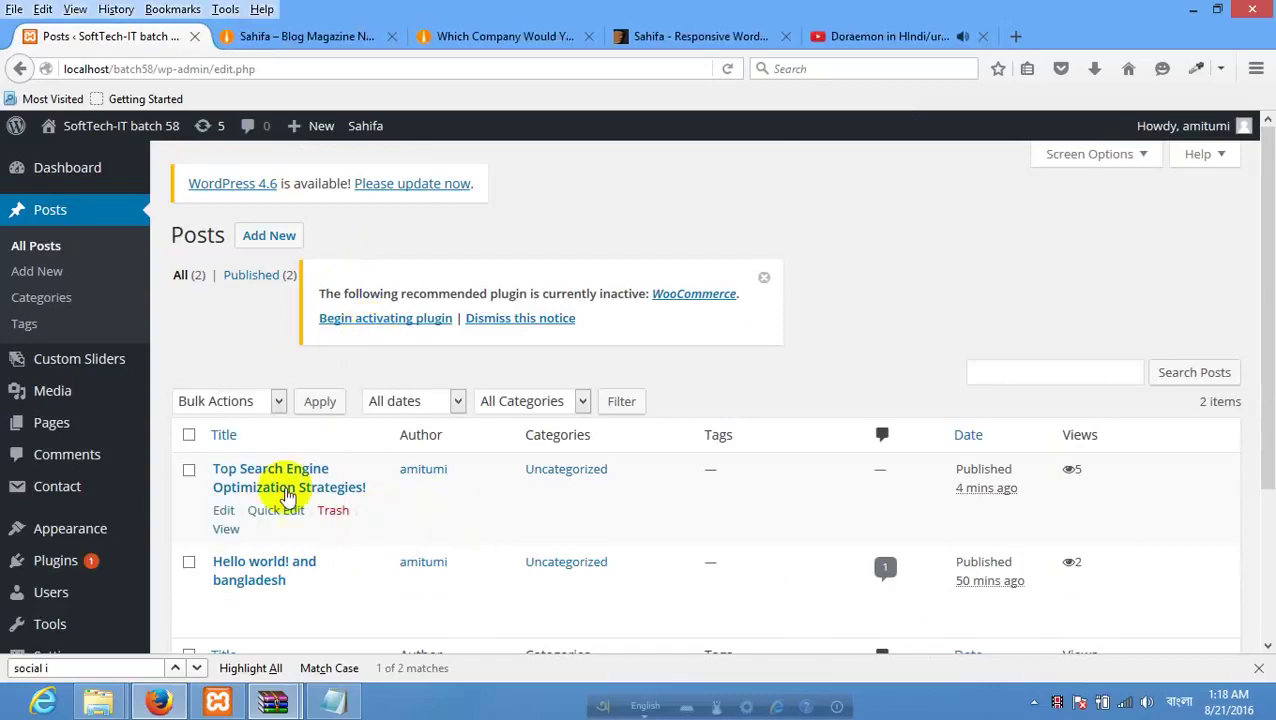
pyautogui.scroll(-3, 55, 391)
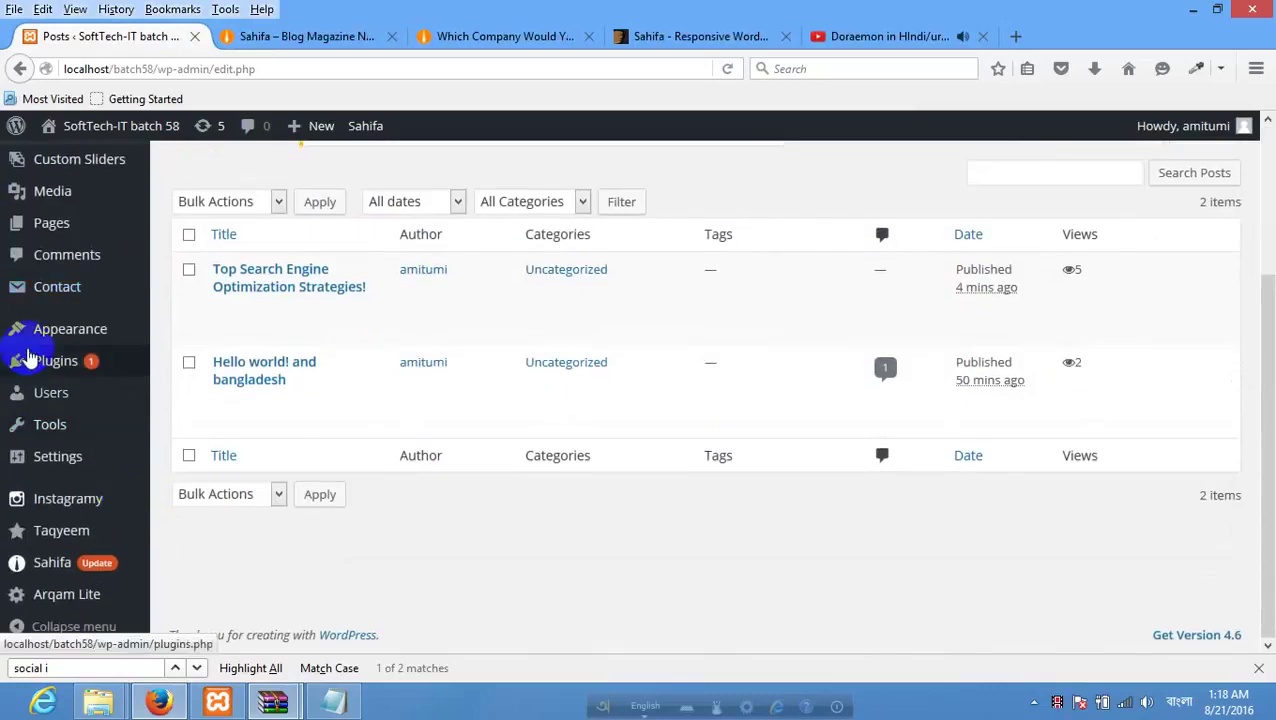
pyautogui.moveTo(98, 360)
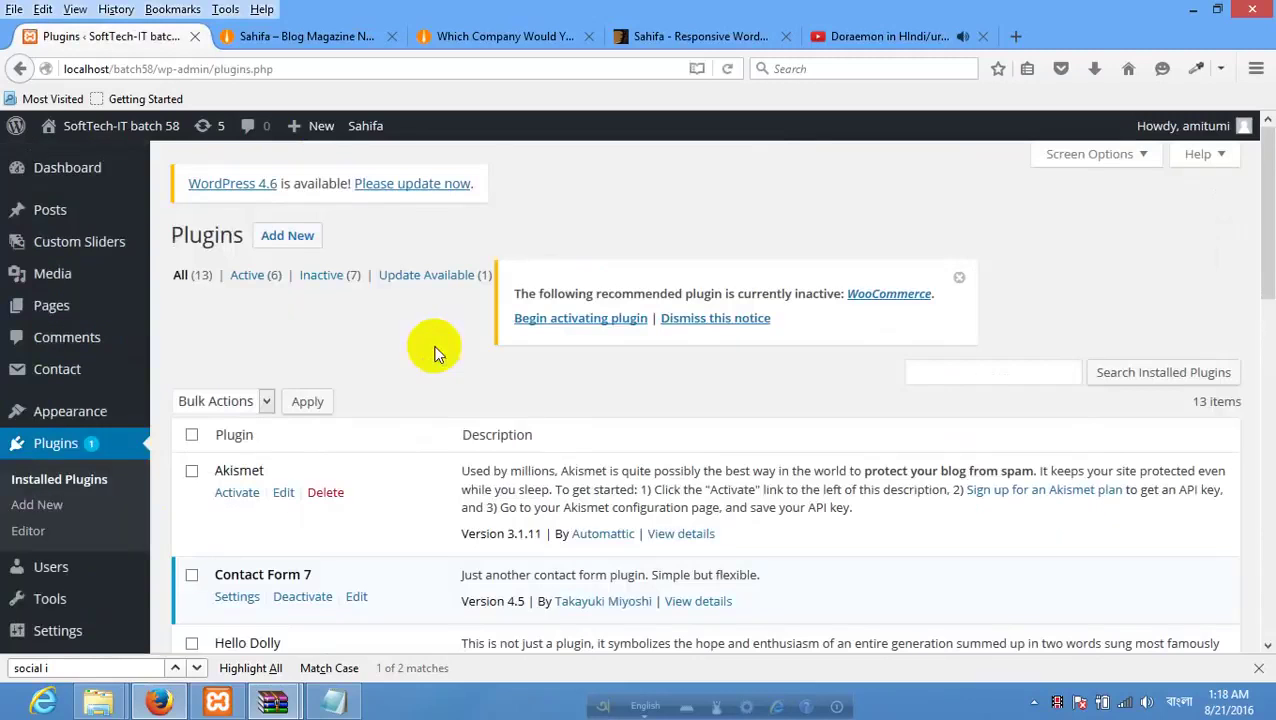
pyautogui.scroll(-4, 435, 352)
pyautogui.scroll(-8, 435, 352)
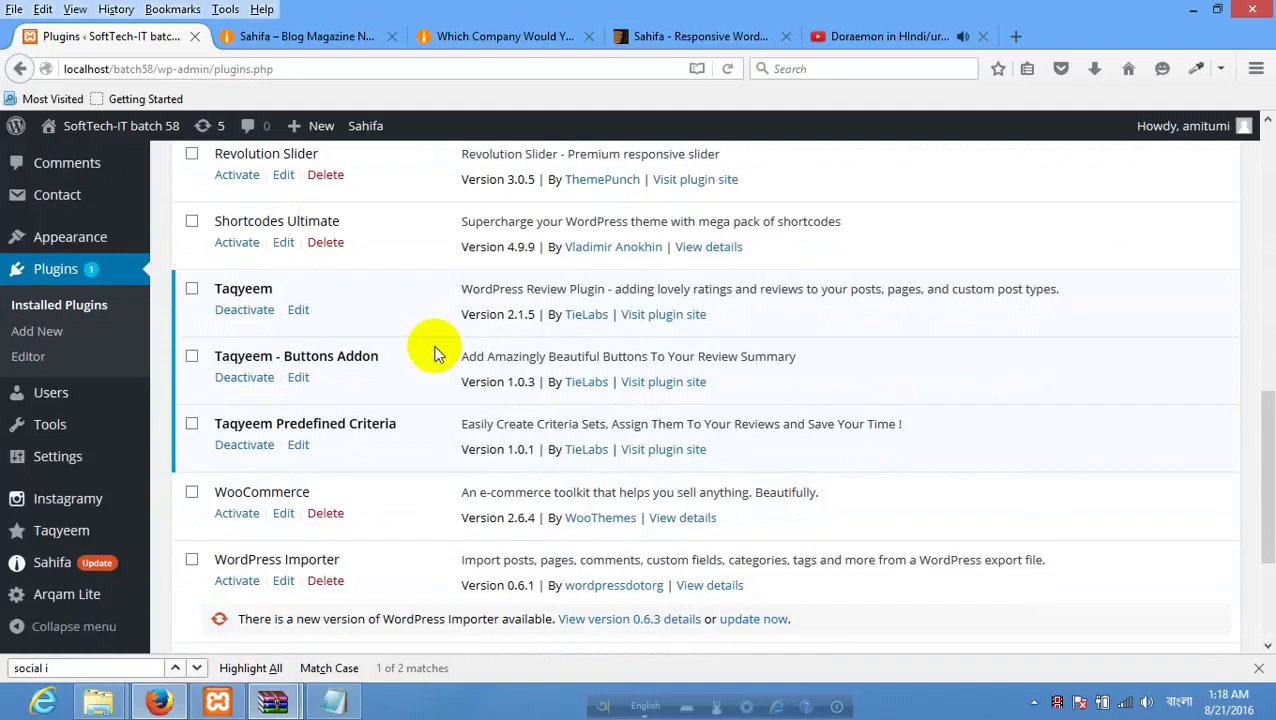
pyautogui.scroll(12, 435, 352)
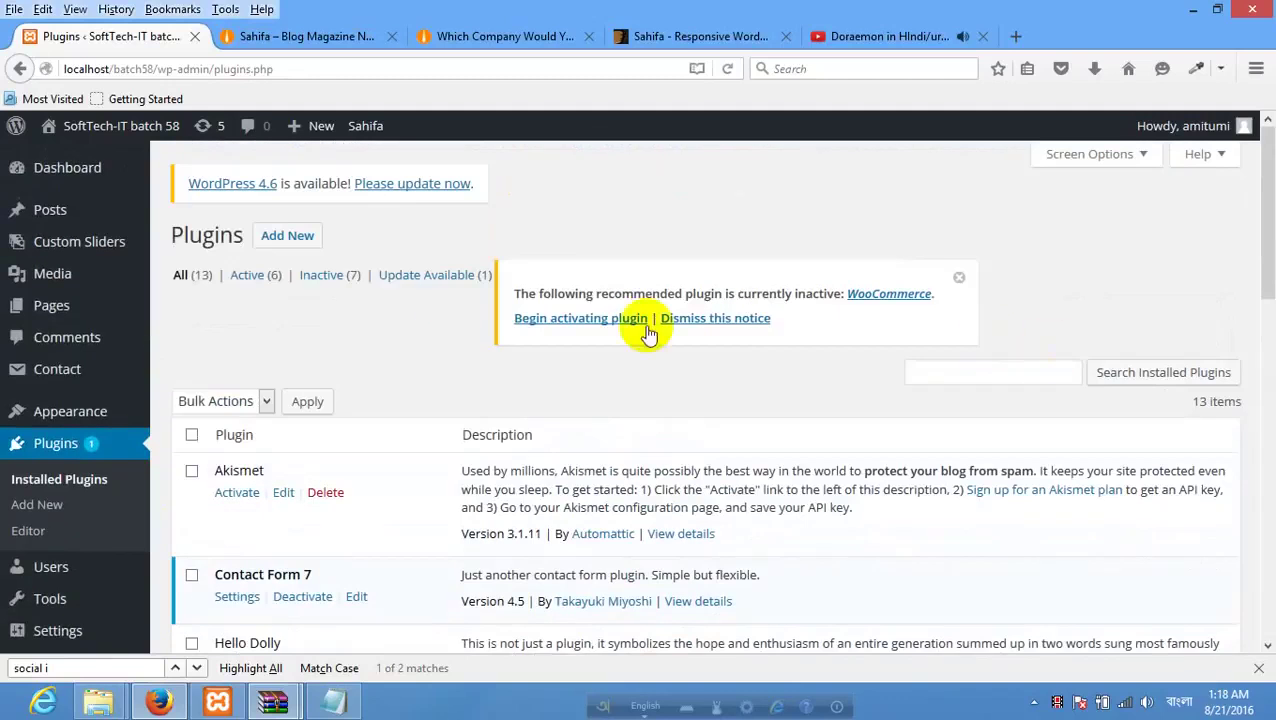
# Search the new plugins for "duplicate post", and install and activate the Duplicate Post plugin.
pyautogui.click(318, 242)
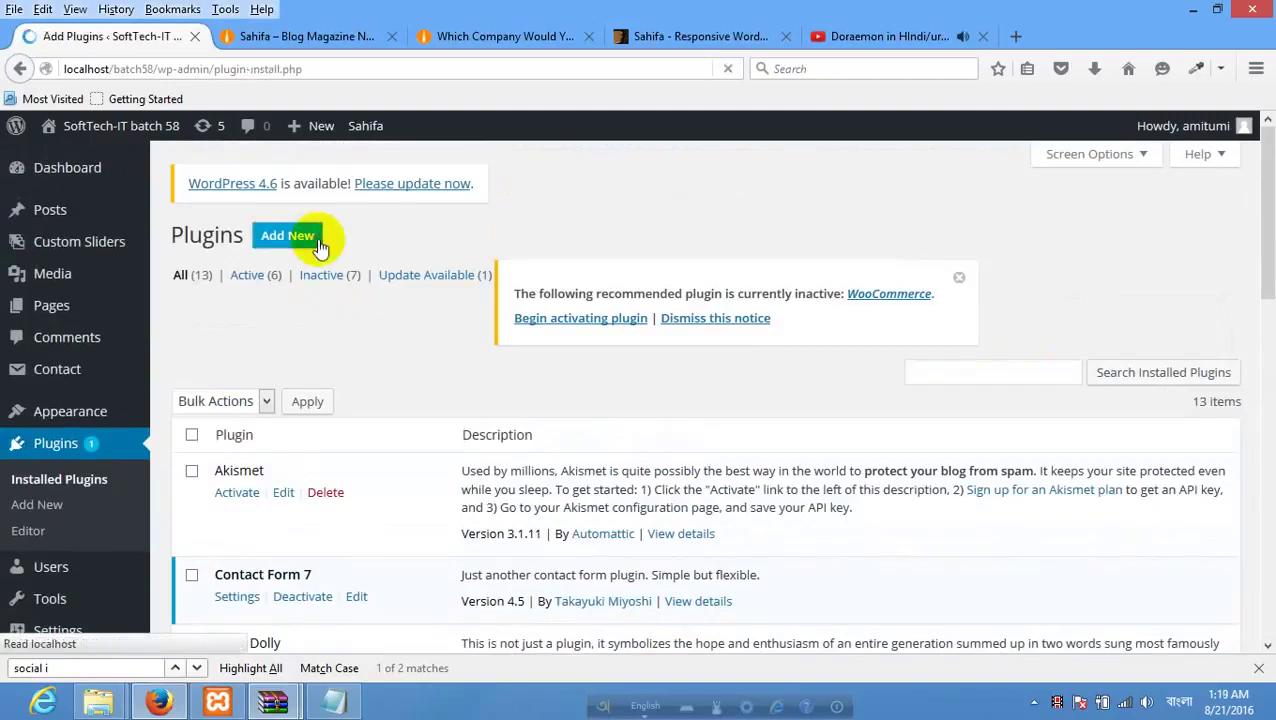
pyautogui.click(1071, 343)
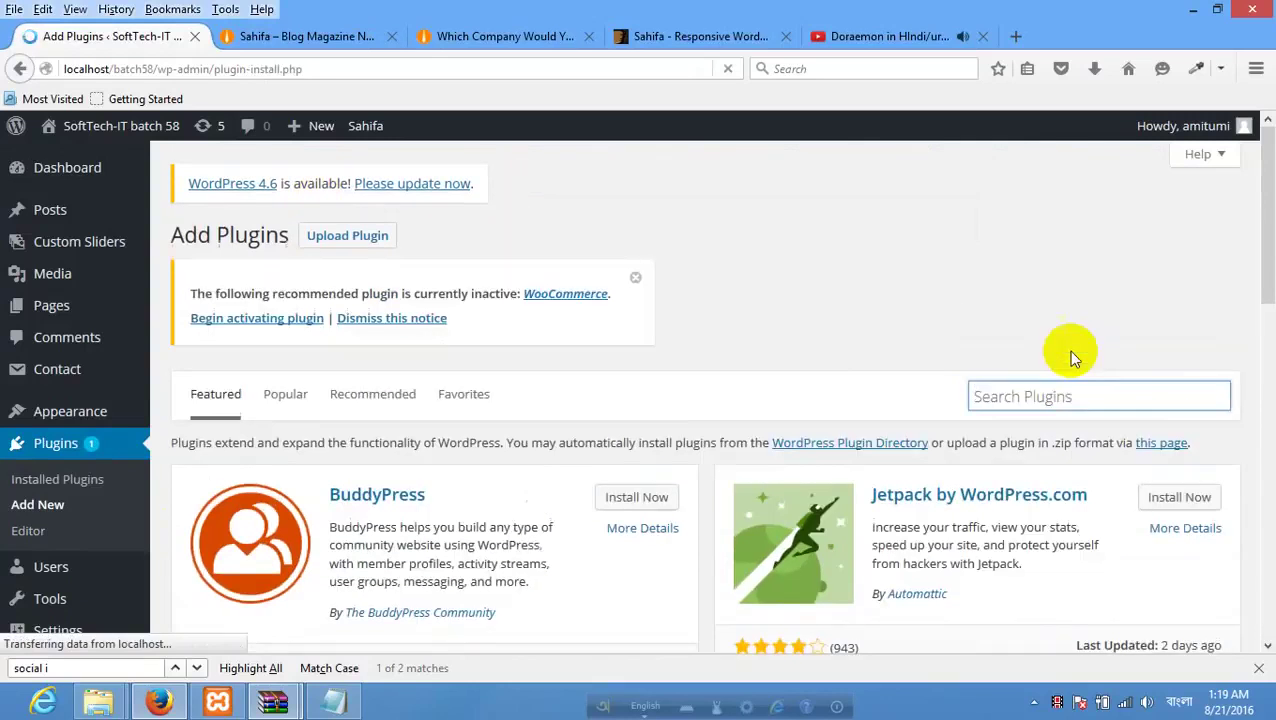
pyautogui.write('duplica')
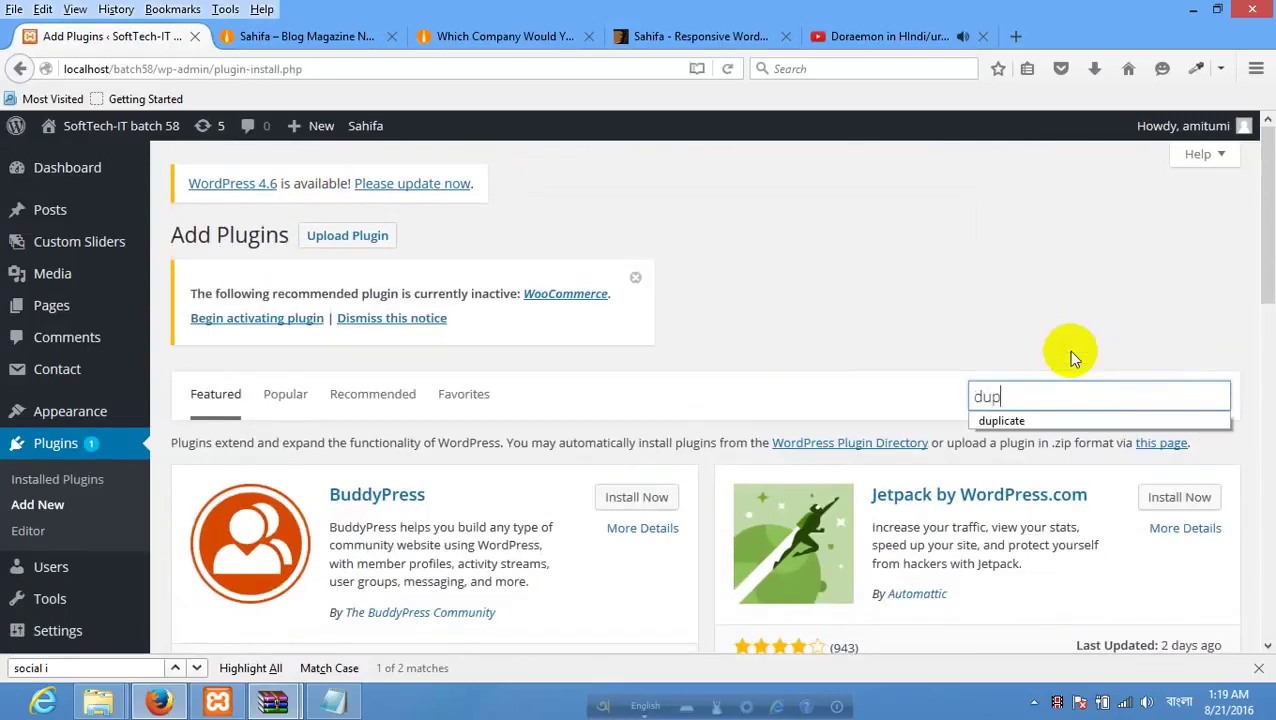
pyautogui.write('te post')
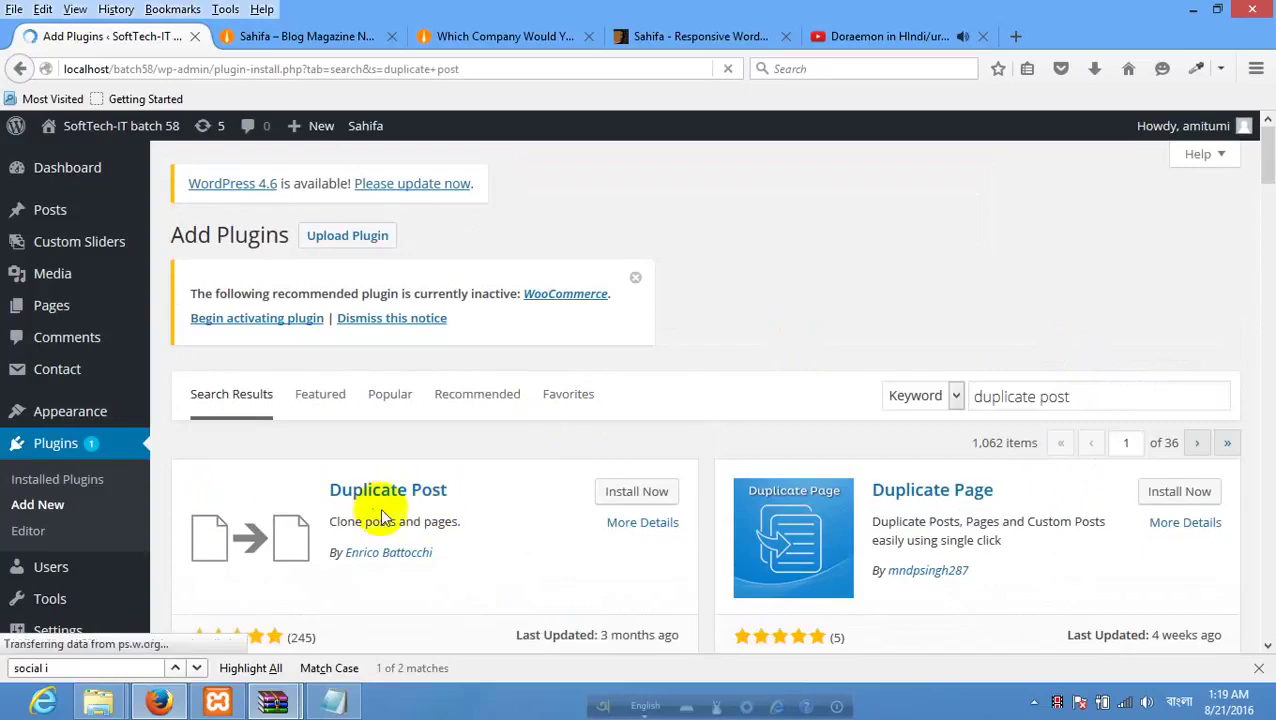
pyautogui.scroll(-2, 420, 501)
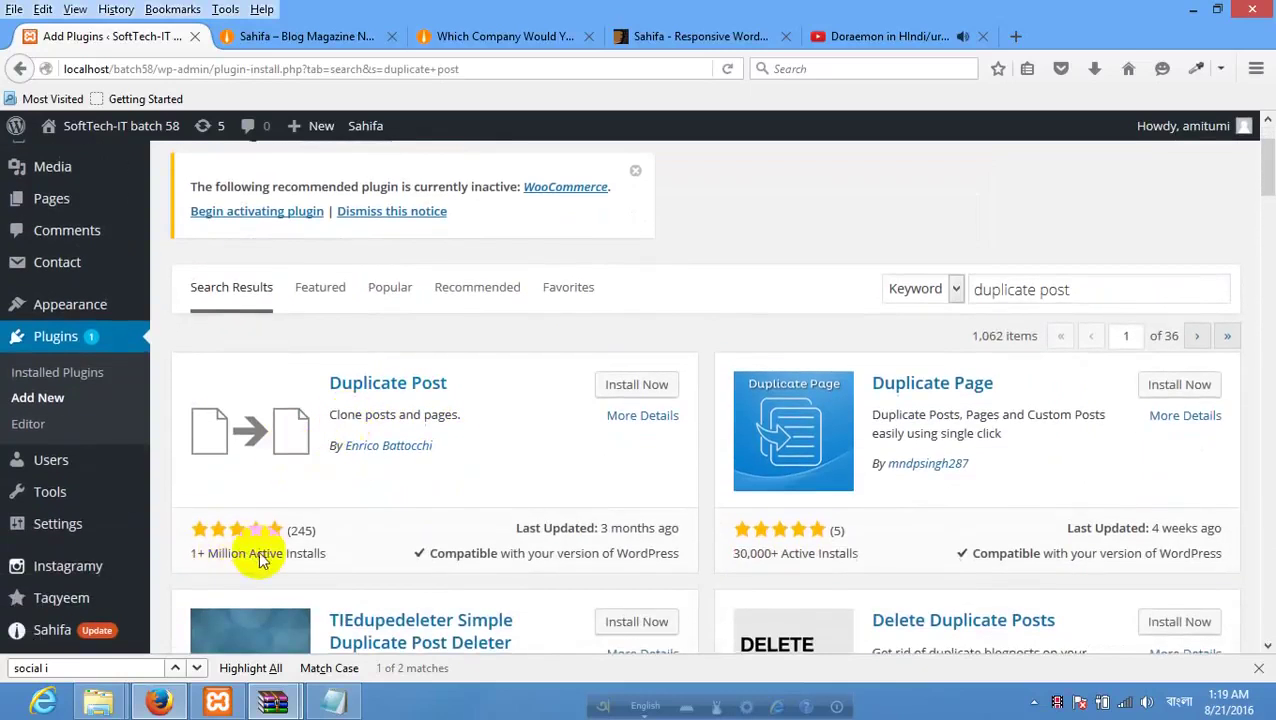
pyautogui.click(630, 390)
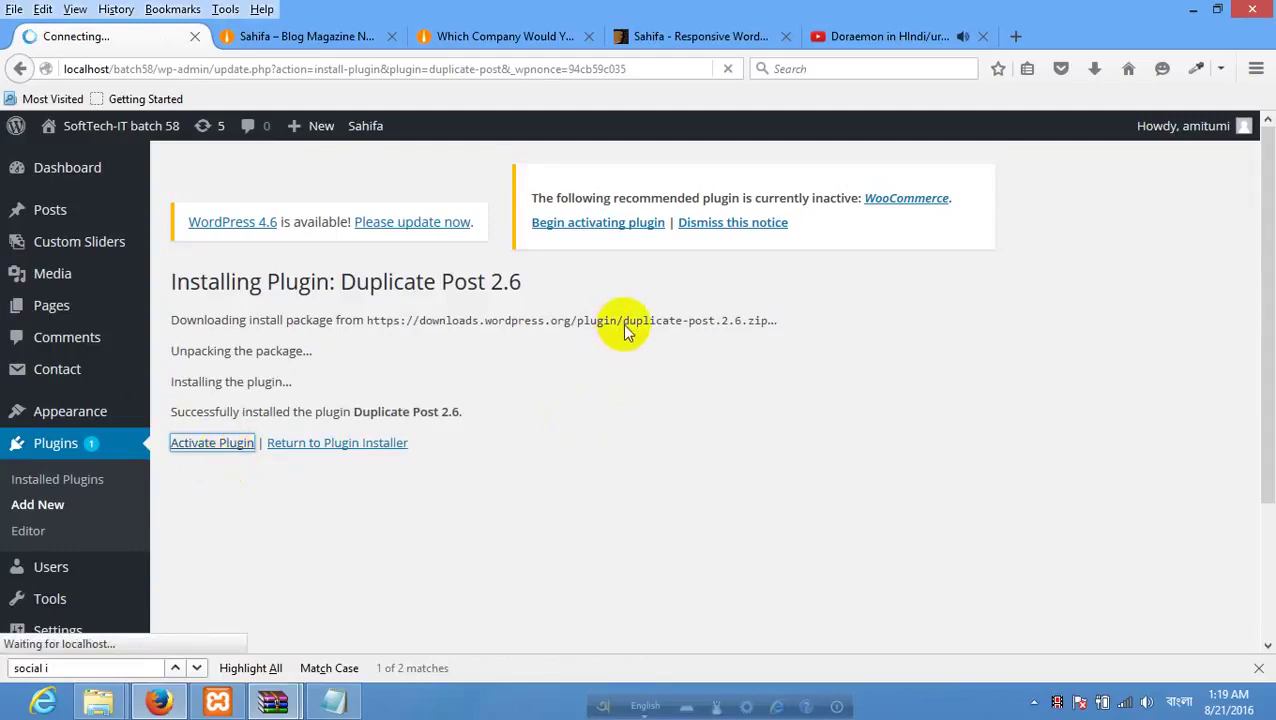
# Look through the installed plugins and the admin menu for the newly activated plugin.
pyautogui.scroll(-10, 622, 323)
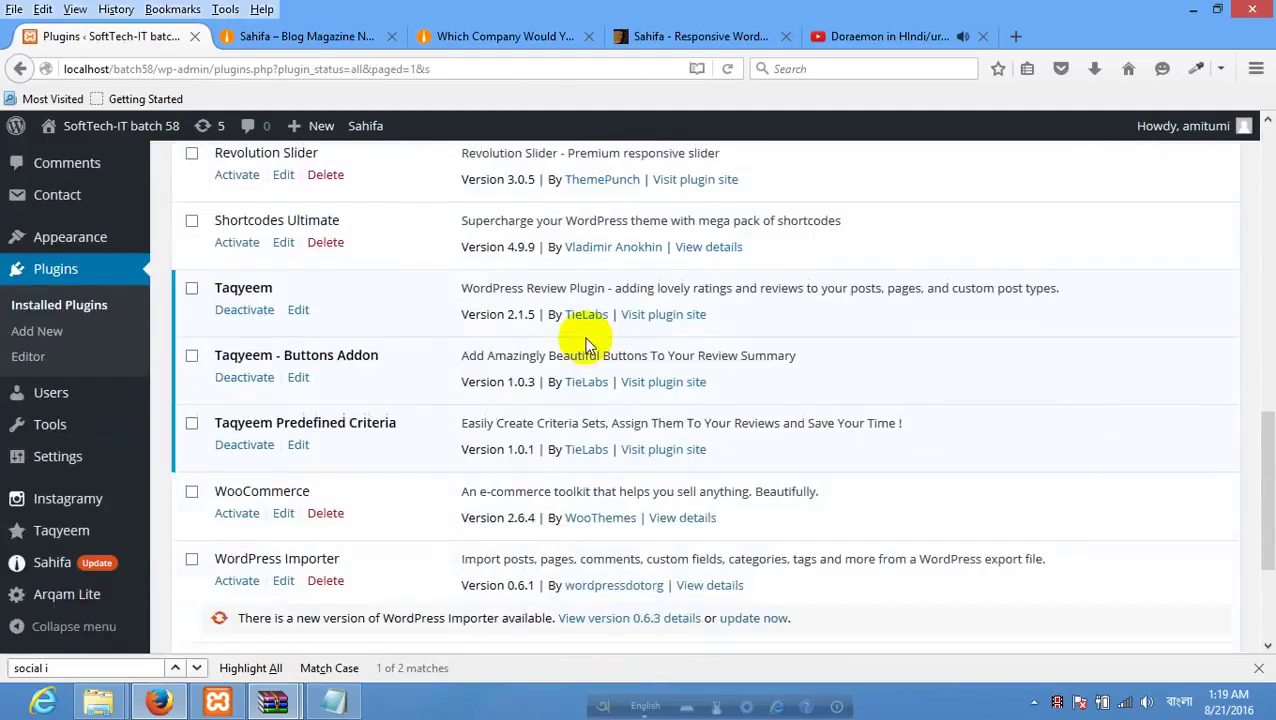
pyautogui.scroll(-3, 584, 337)
pyautogui.scroll(12, 555, 322)
pyautogui.scroll(-9, 45, 405)
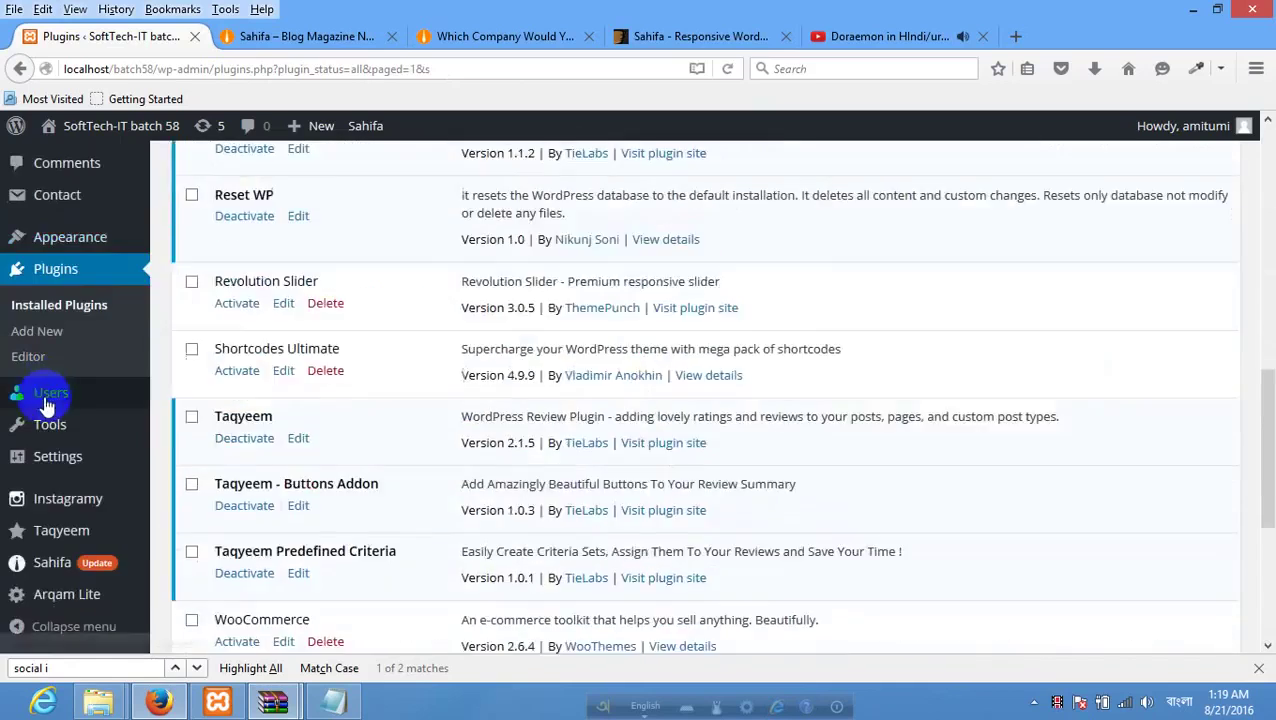
pyautogui.scroll(-3, 55, 500)
pyautogui.scroll(15, 71, 393)
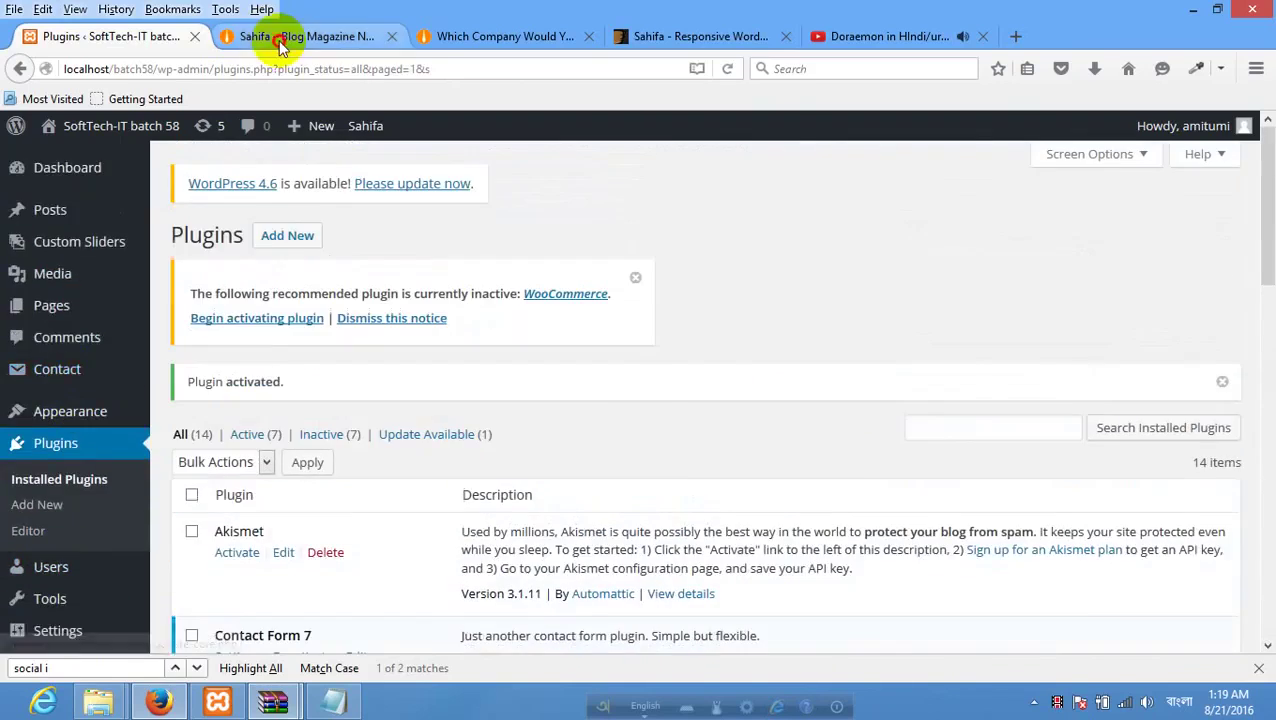
pyautogui.click(281, 40)
pyautogui.click(66, 36)
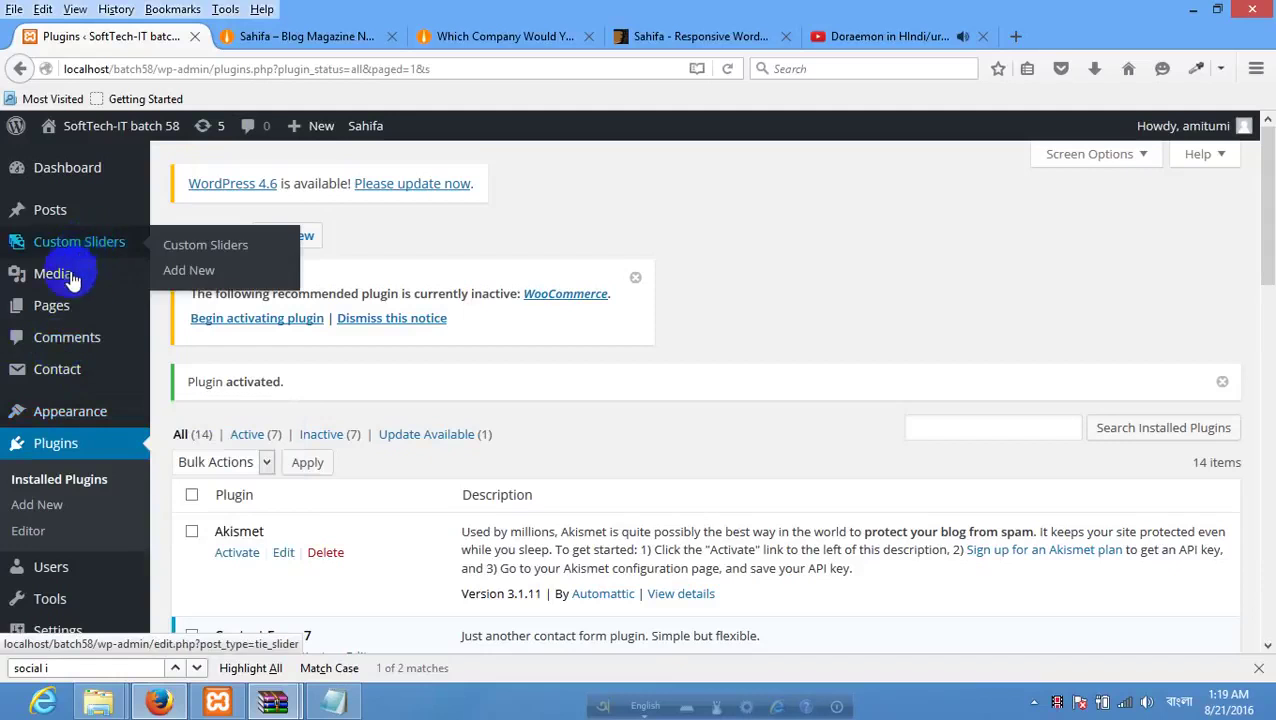
# Open the list of all pages and examine the duplication options offered for the About Us page.
pyautogui.moveTo(70, 305)
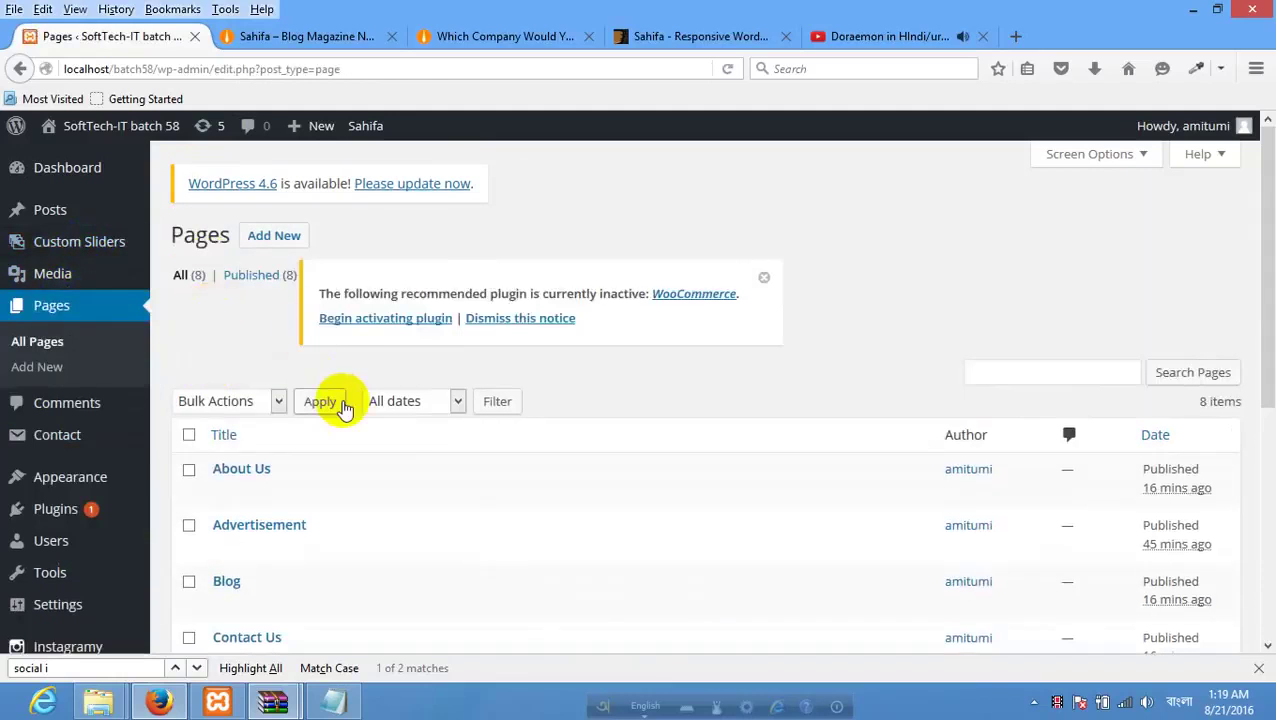
pyautogui.scroll(-2, 330, 405)
pyautogui.scroll(2, 130, 318)
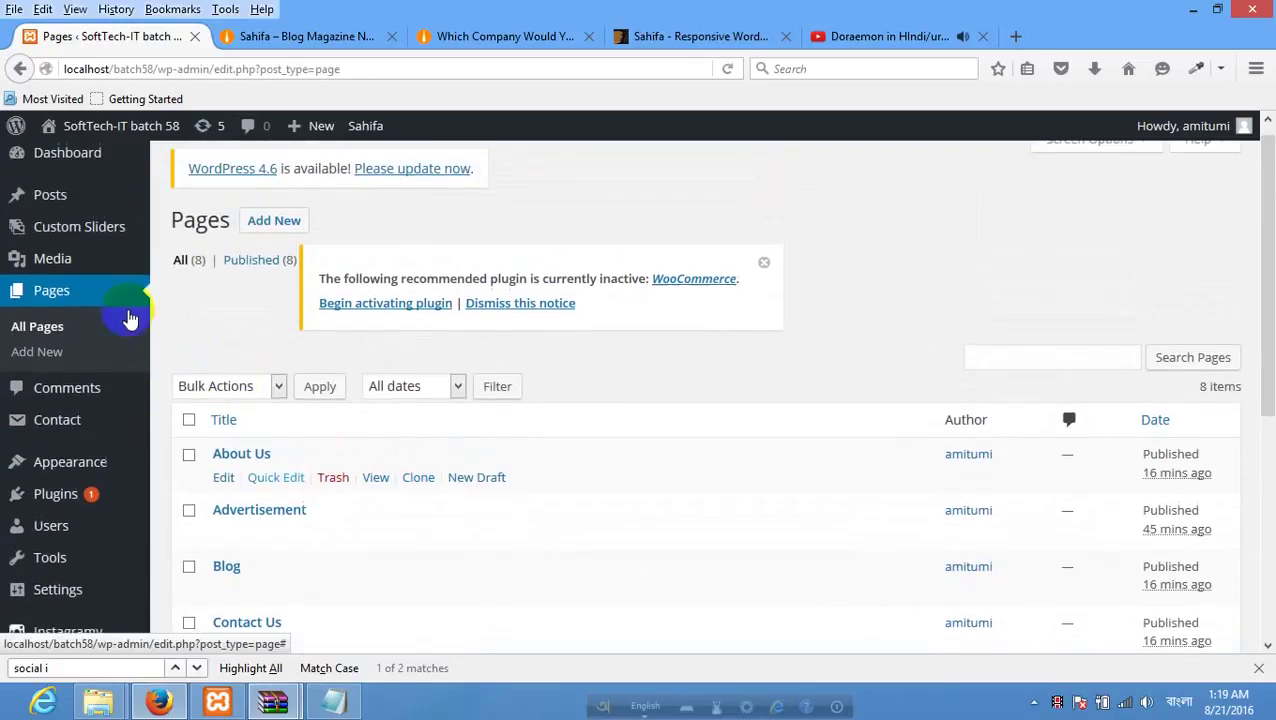
# Open the list of all posts and clone the "Top Search Engine Optimization Strategies!" post into six drafts.
pyautogui.moveTo(51, 209)
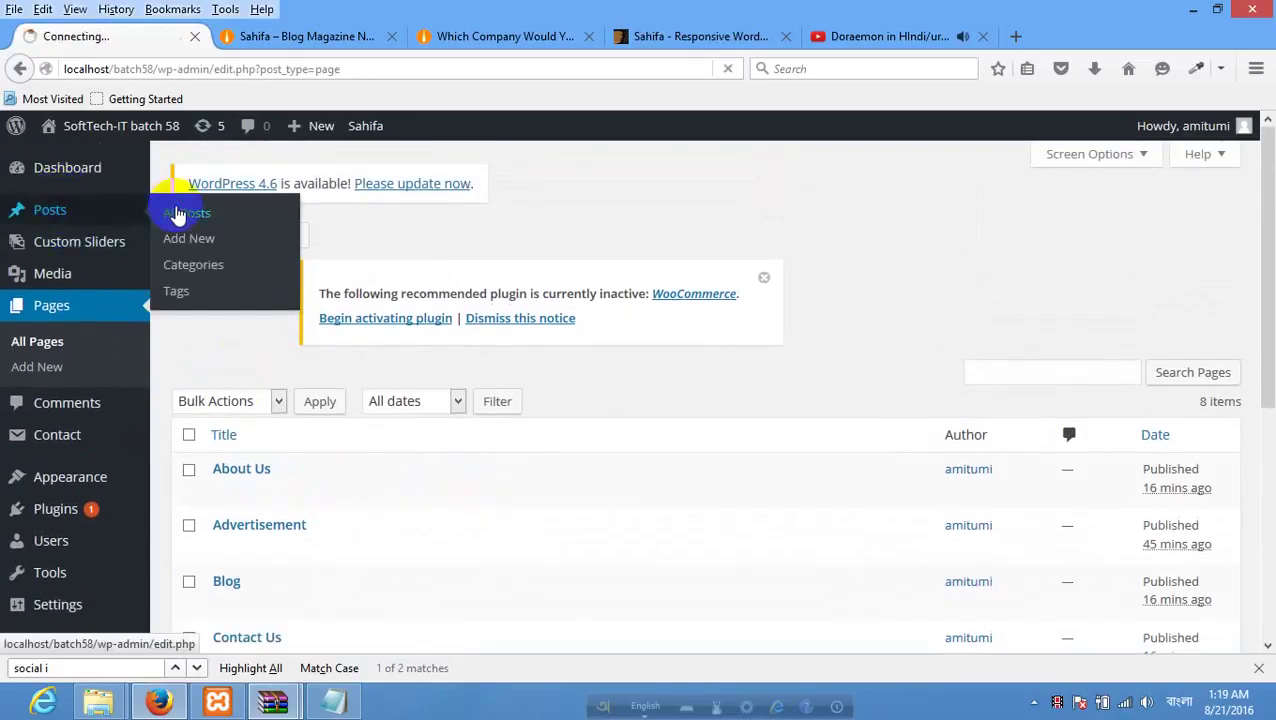
pyautogui.scroll(-3, 630, 340)
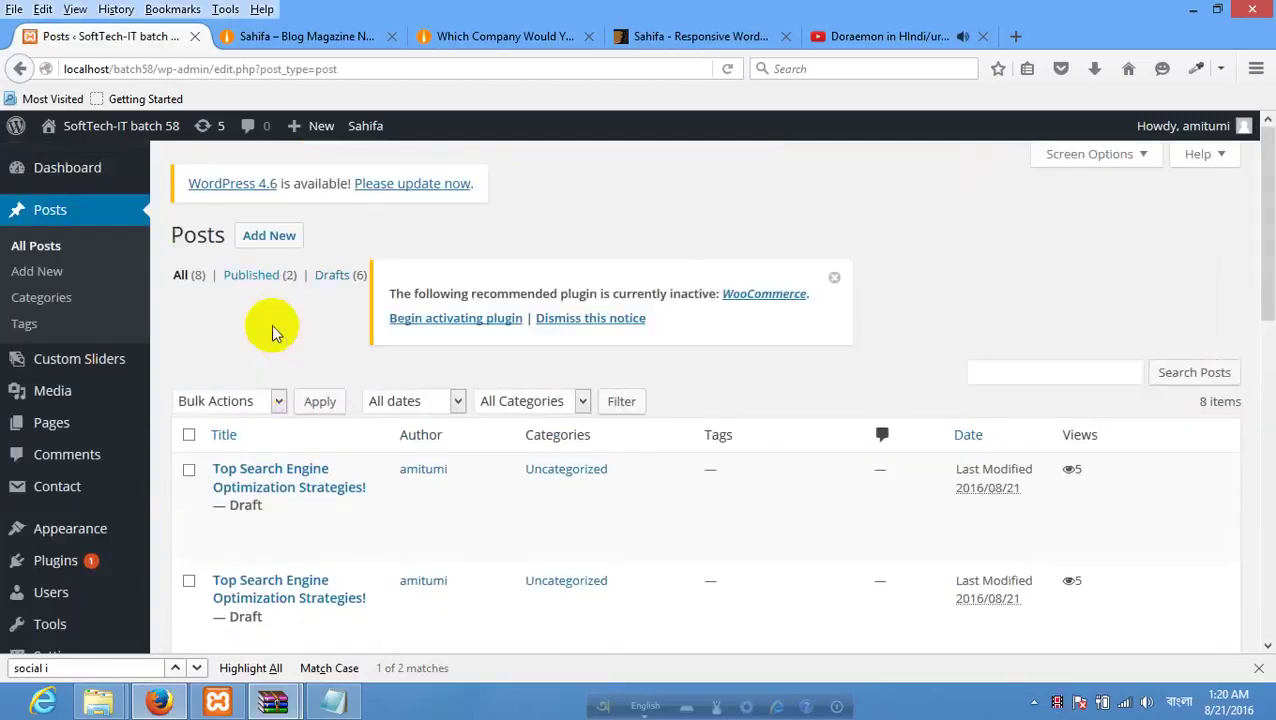
# Move all six "Top Search Engine Optimization Strategies!" draft copies to the Trash in bulk, keeping the two published posts.
pyautogui.scroll(-10, 276, 332)
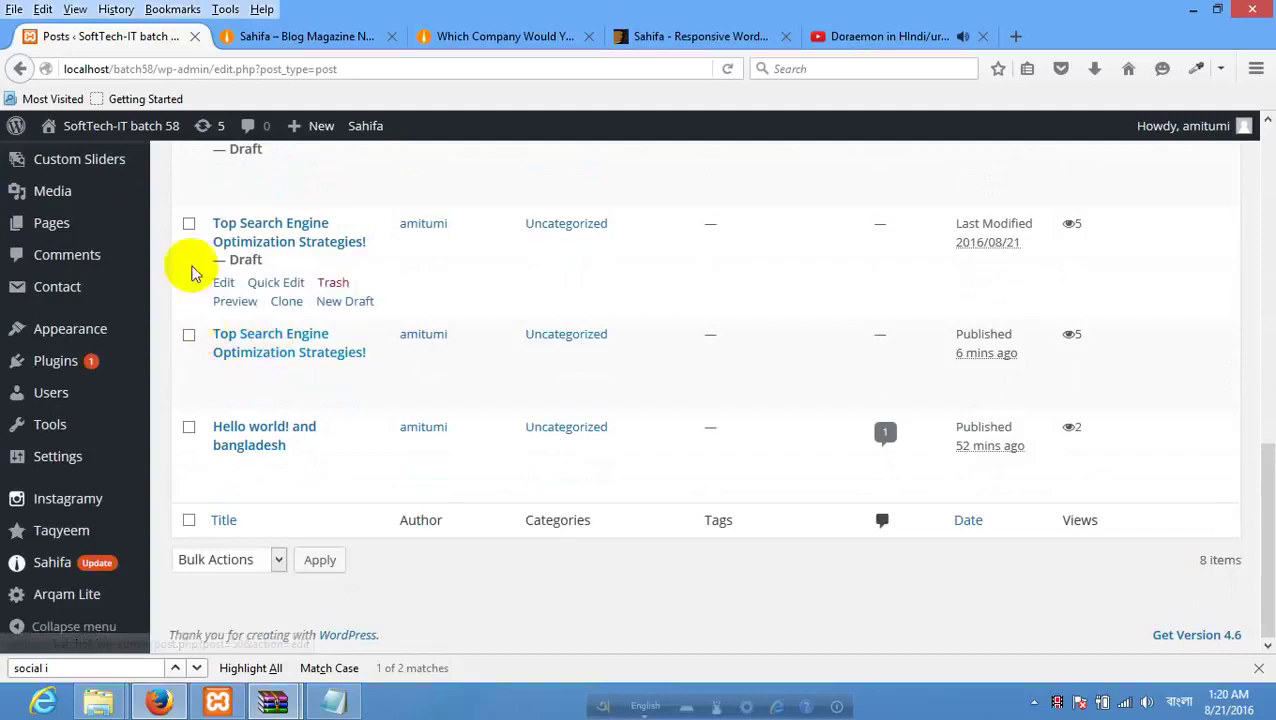
pyautogui.click(189, 223)
pyautogui.scroll(4, 189, 222)
pyautogui.click(189, 326)
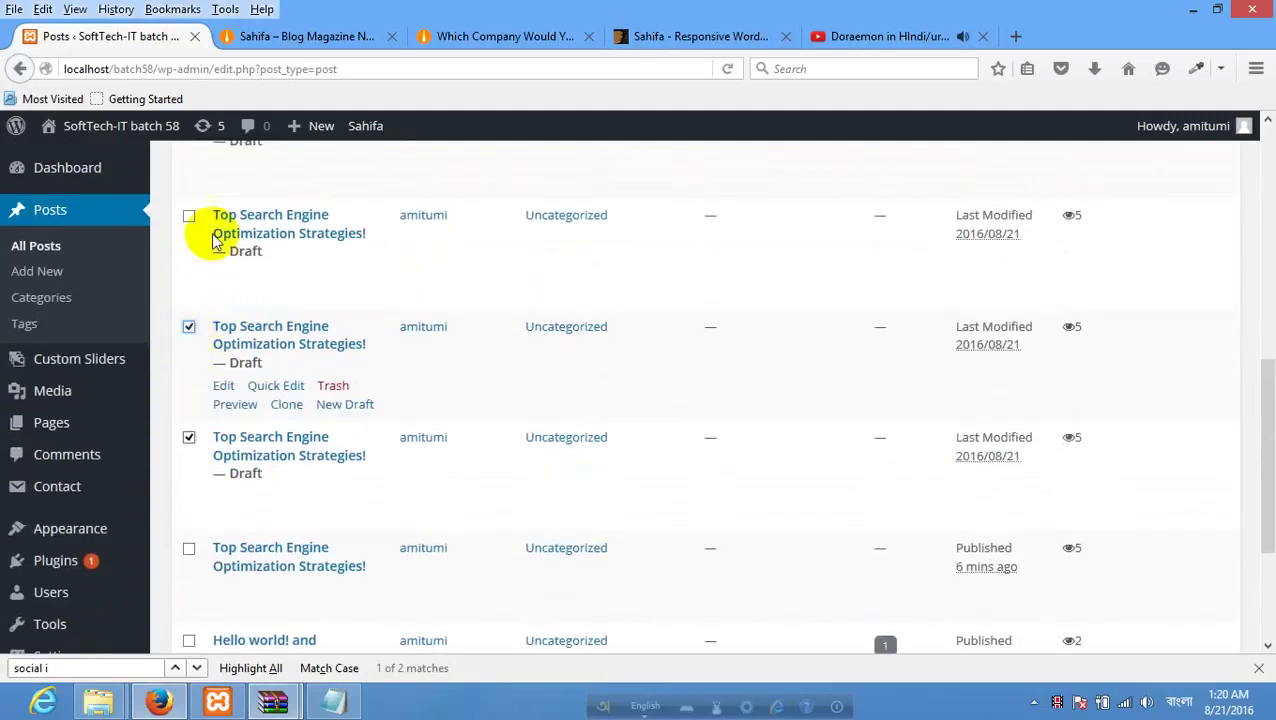
pyautogui.click(188, 217)
pyautogui.scroll(4, 188, 219)
pyautogui.click(189, 318)
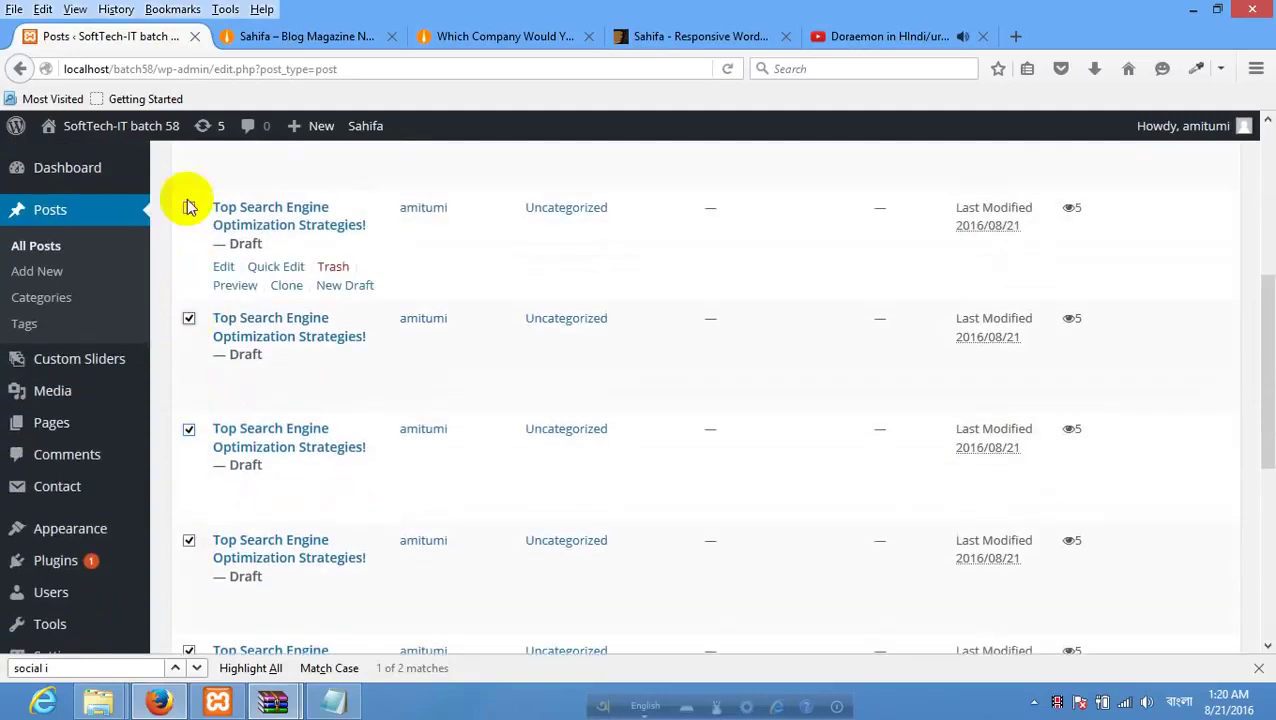
pyautogui.click(189, 213)
pyautogui.scroll(7, 189, 213)
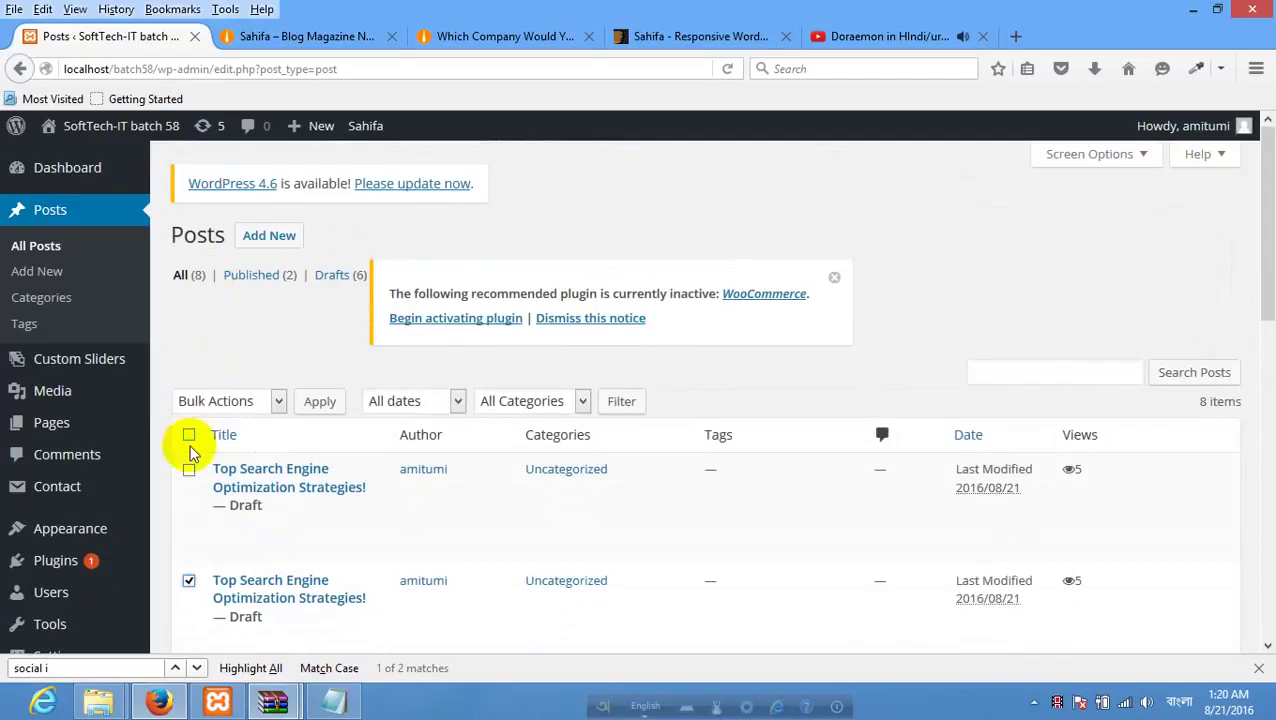
pyautogui.click(188, 469)
pyautogui.click(250, 402)
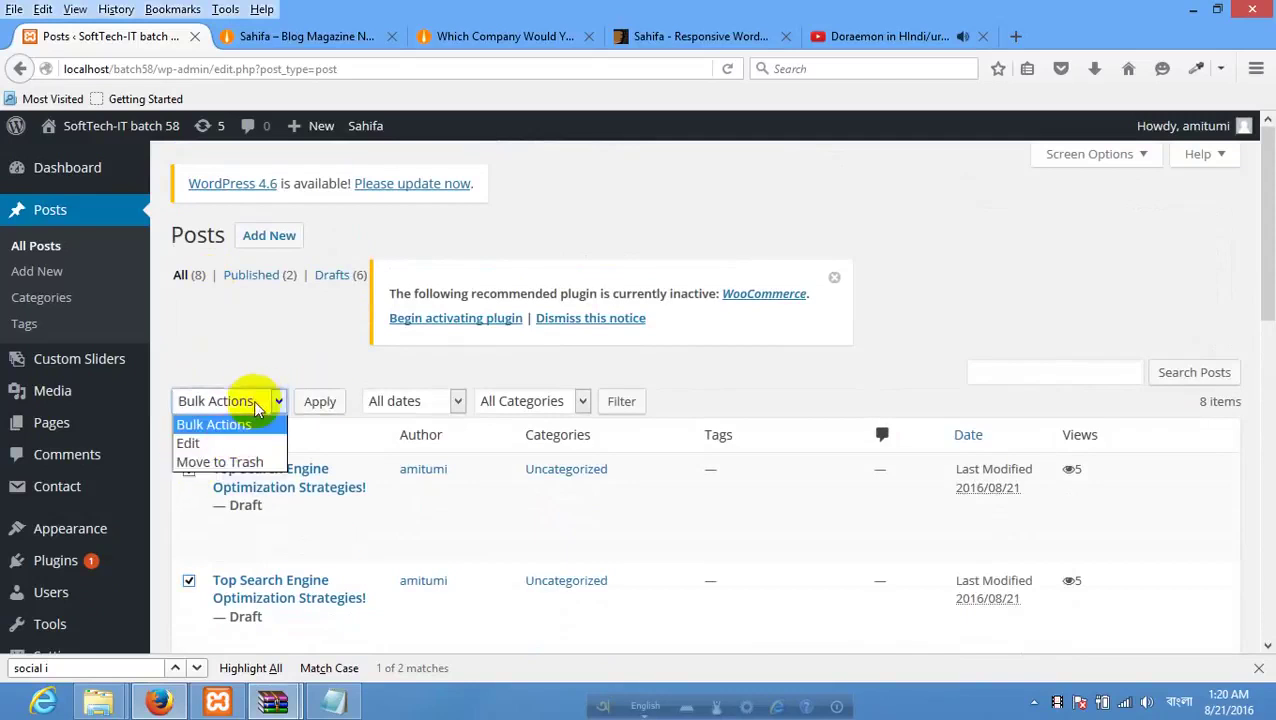
pyautogui.click(230, 465)
pyautogui.click(316, 405)
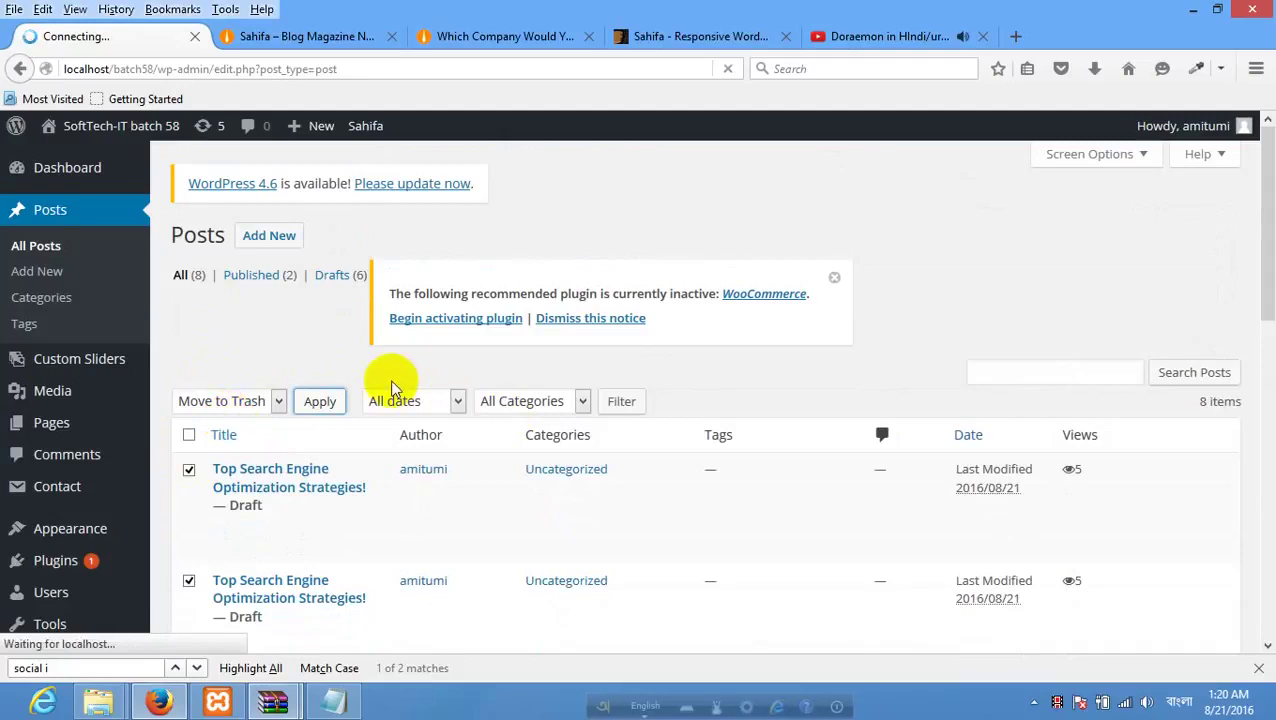
pyautogui.scroll(-3, 390, 381)
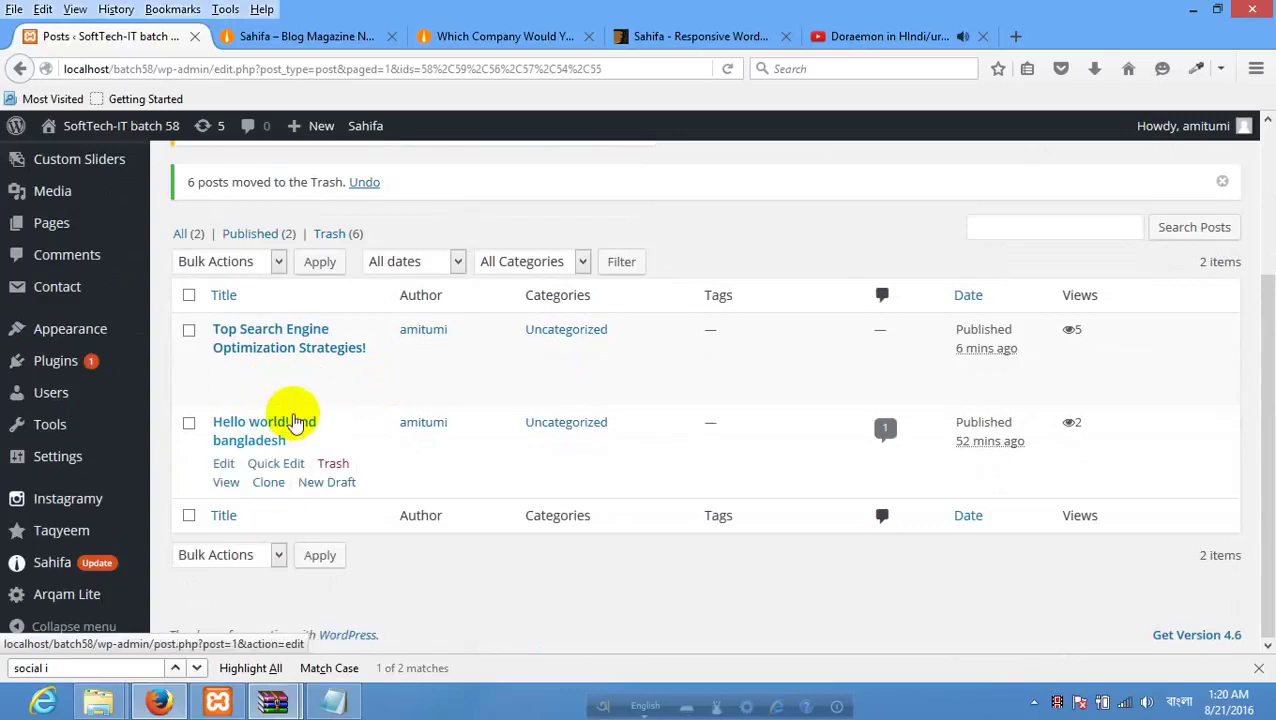
# Clone the two published posts alternately, making five drafts of "Top Search Engine Optimization Strategies!" and four of "Hello world! and bangladesh".
pyautogui.click(278, 400)
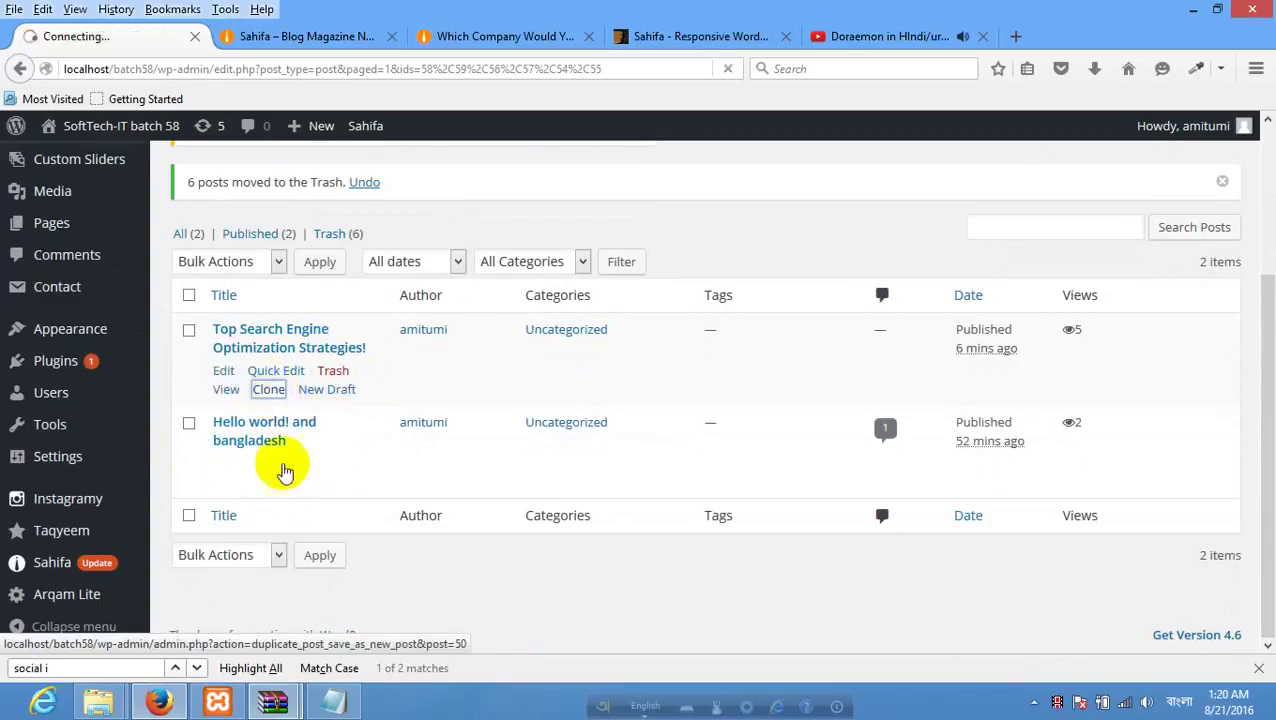
pyautogui.click(270, 482)
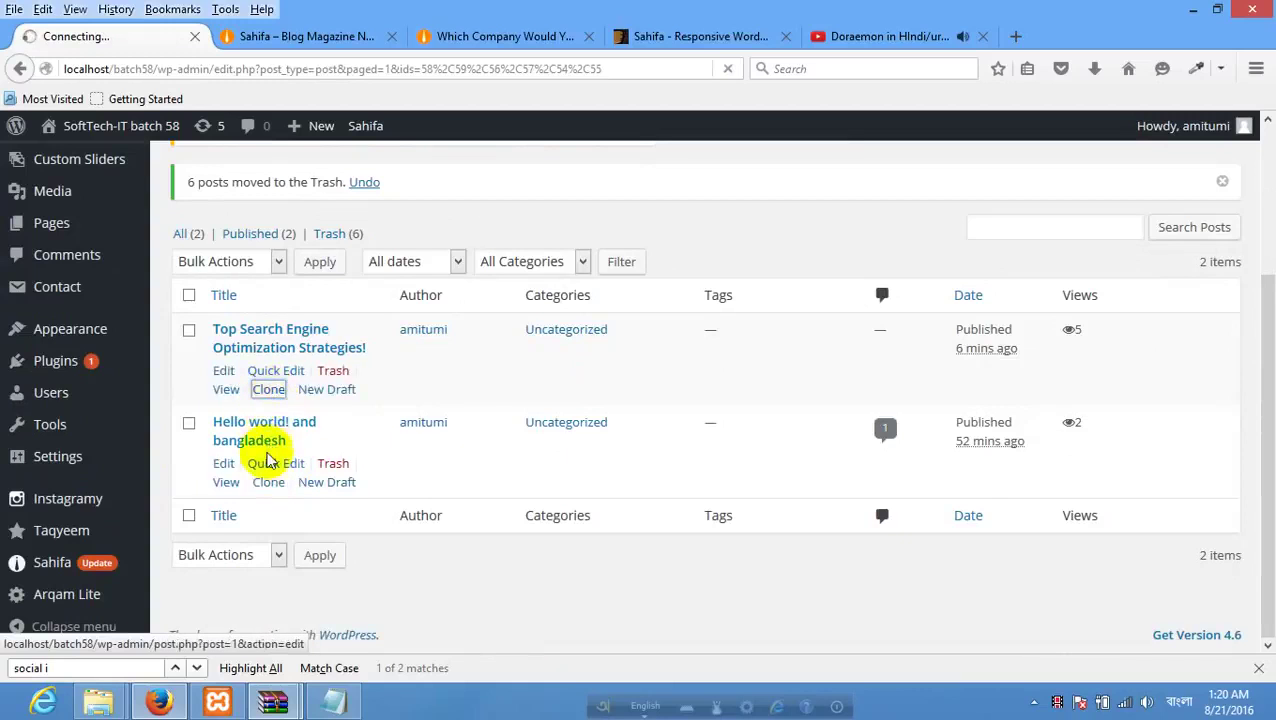
pyautogui.click(270, 390)
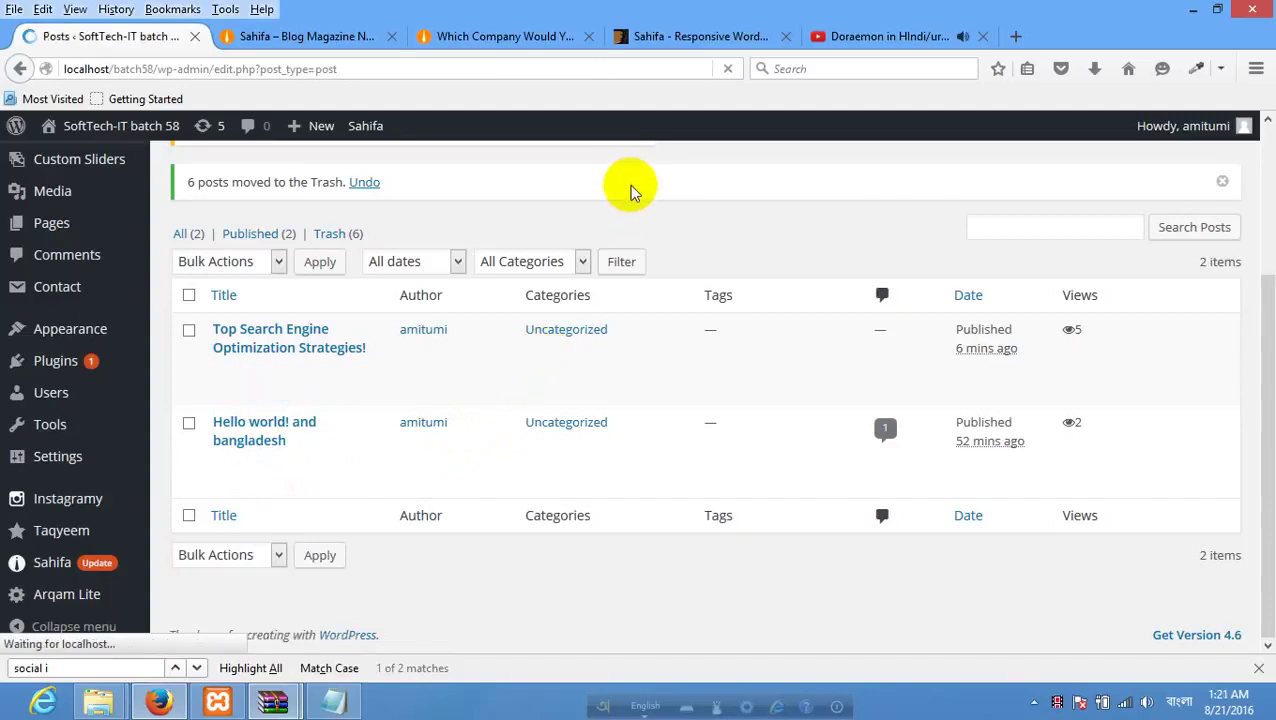
pyautogui.scroll(-3, 456, 250)
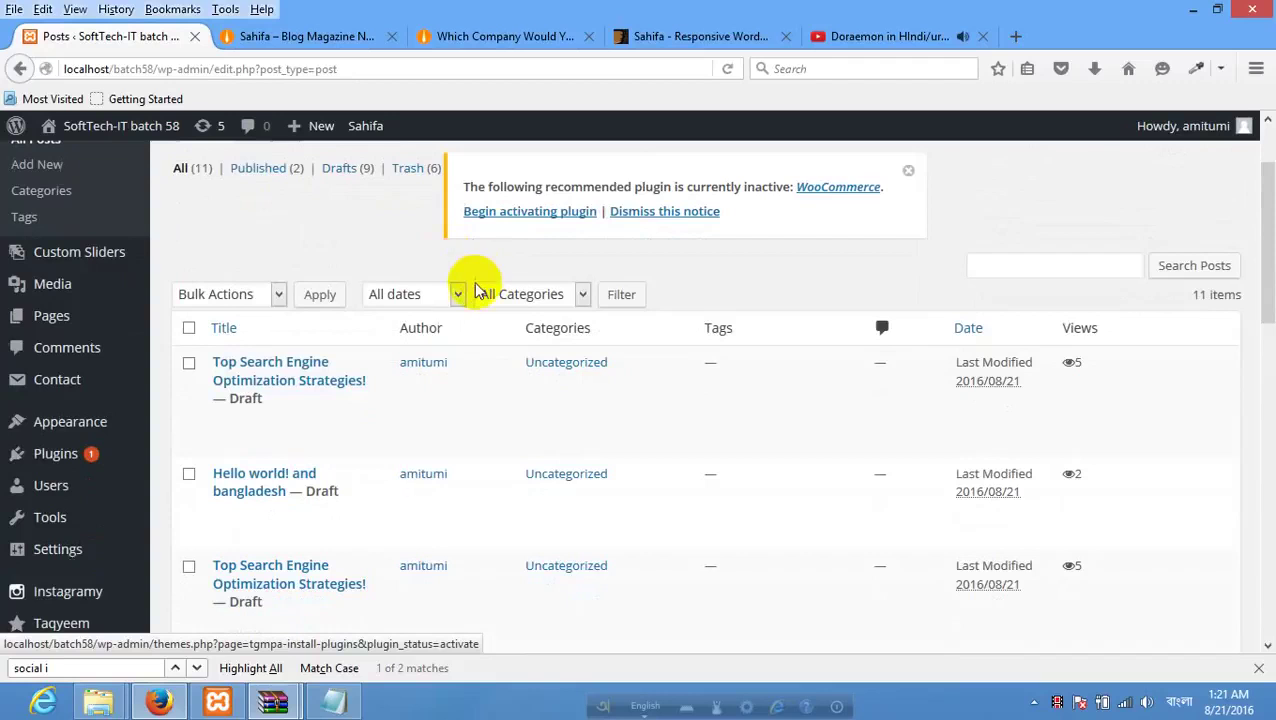
pyautogui.scroll(-1, 320, 312)
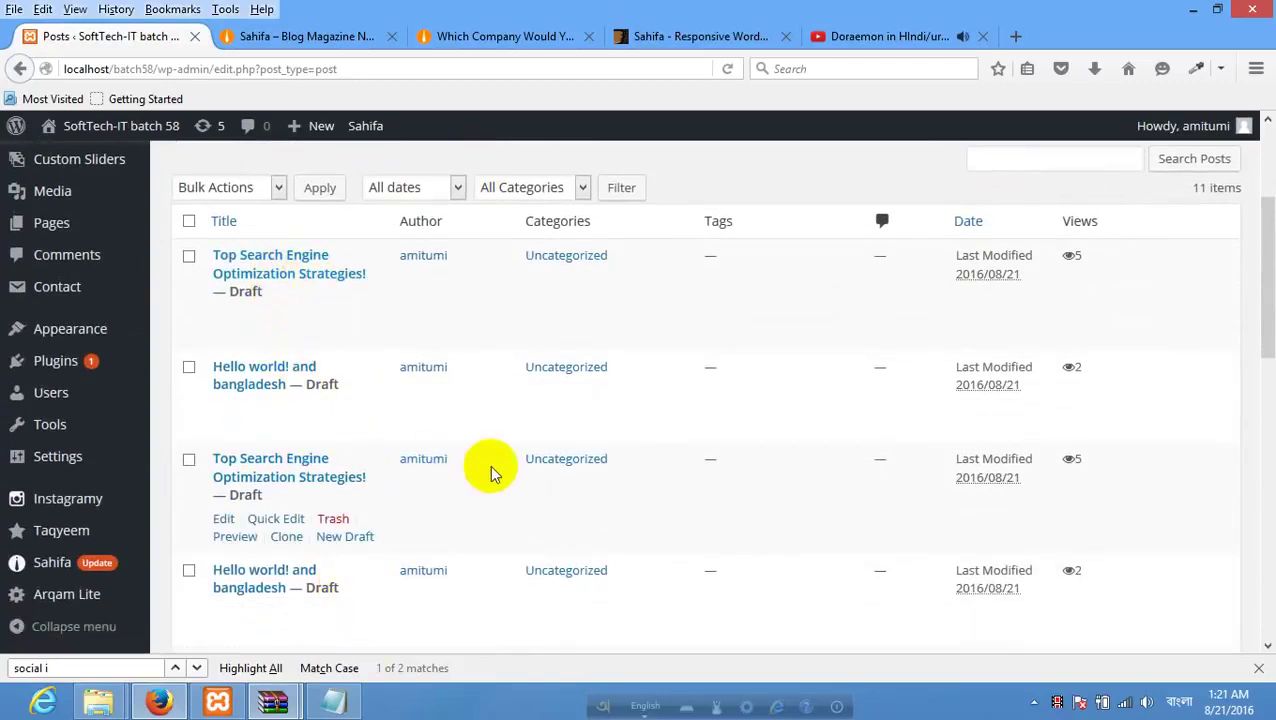
pyautogui.scroll(-4, 478, 383)
pyautogui.scroll(-3, 465, 365)
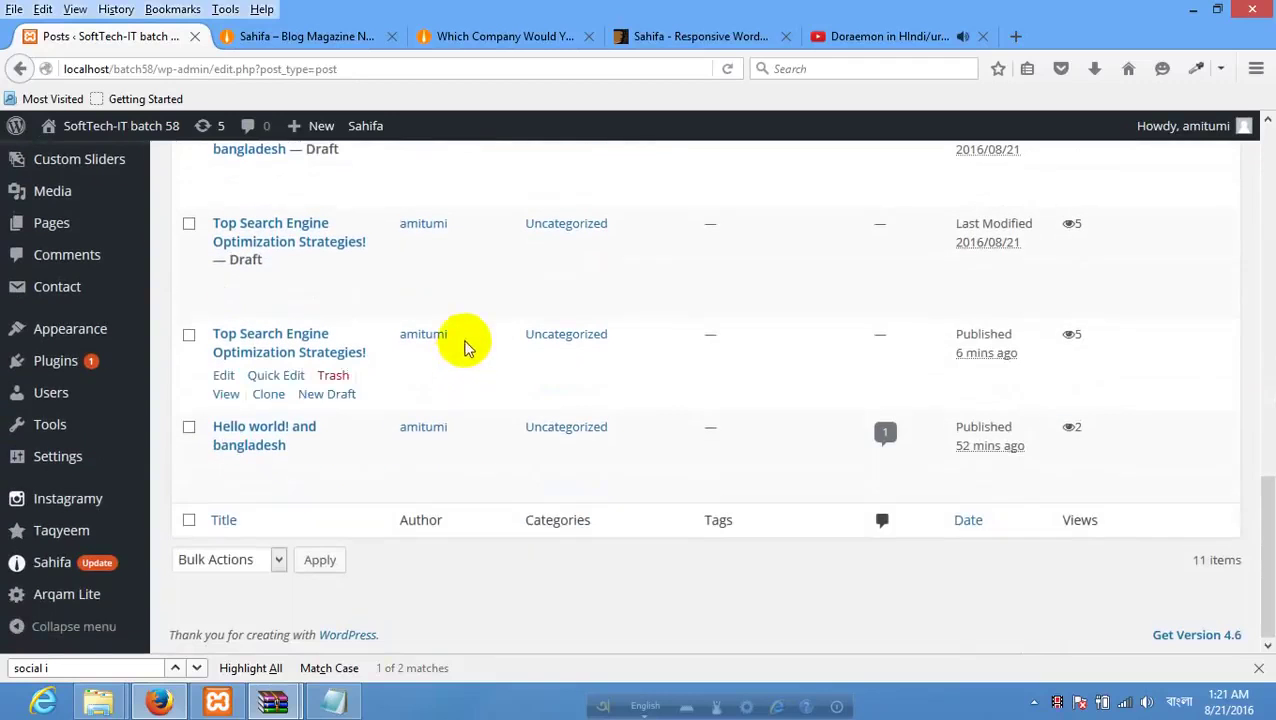
# Quick-edit the newest "Top Search Engine Optimization Strategies!" draft at the head of the list, setting its status to Published.
pyautogui.scroll(5, 283, 213)
pyautogui.moveTo(283, 213)
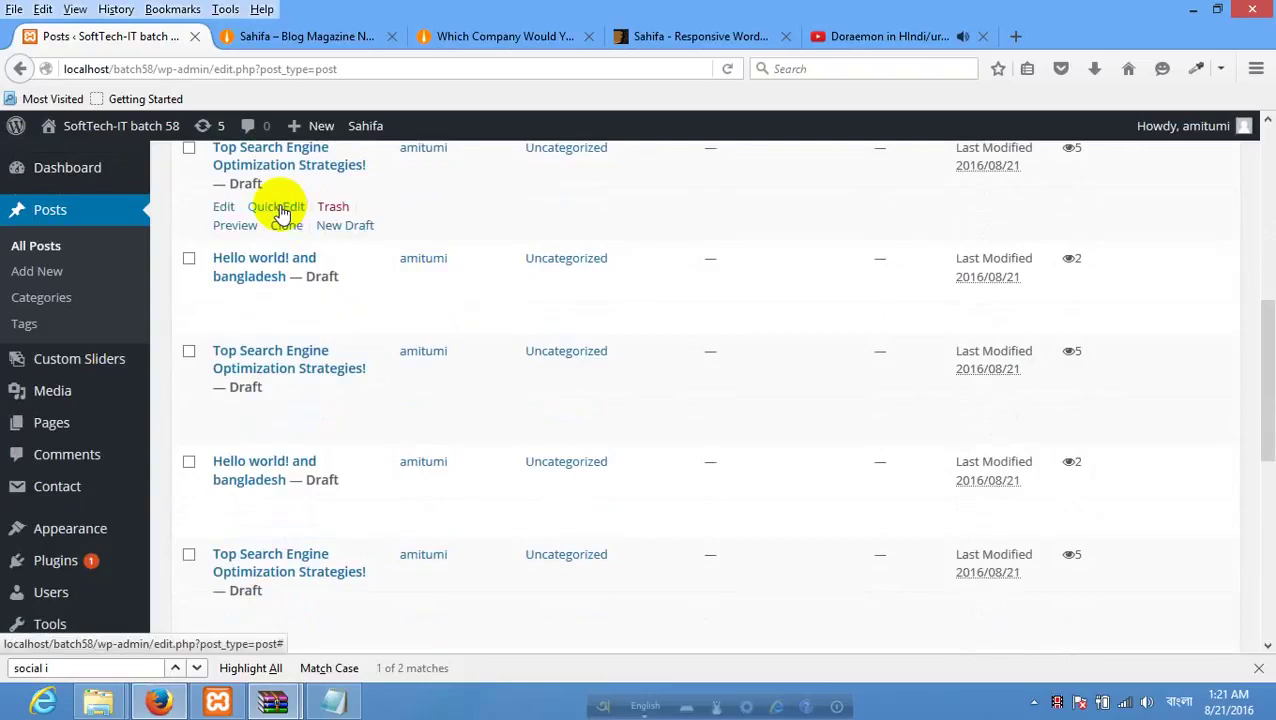
pyautogui.scroll(5, 283, 213)
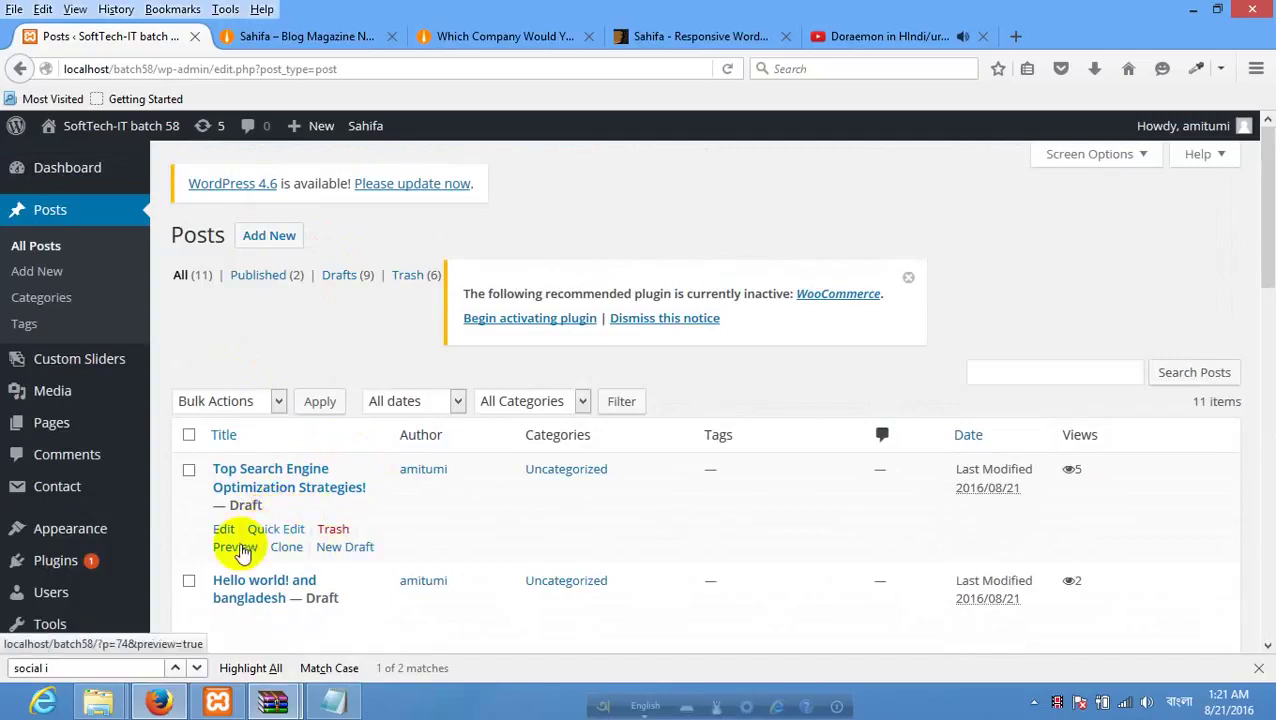
pyautogui.scroll(-2, 273, 450)
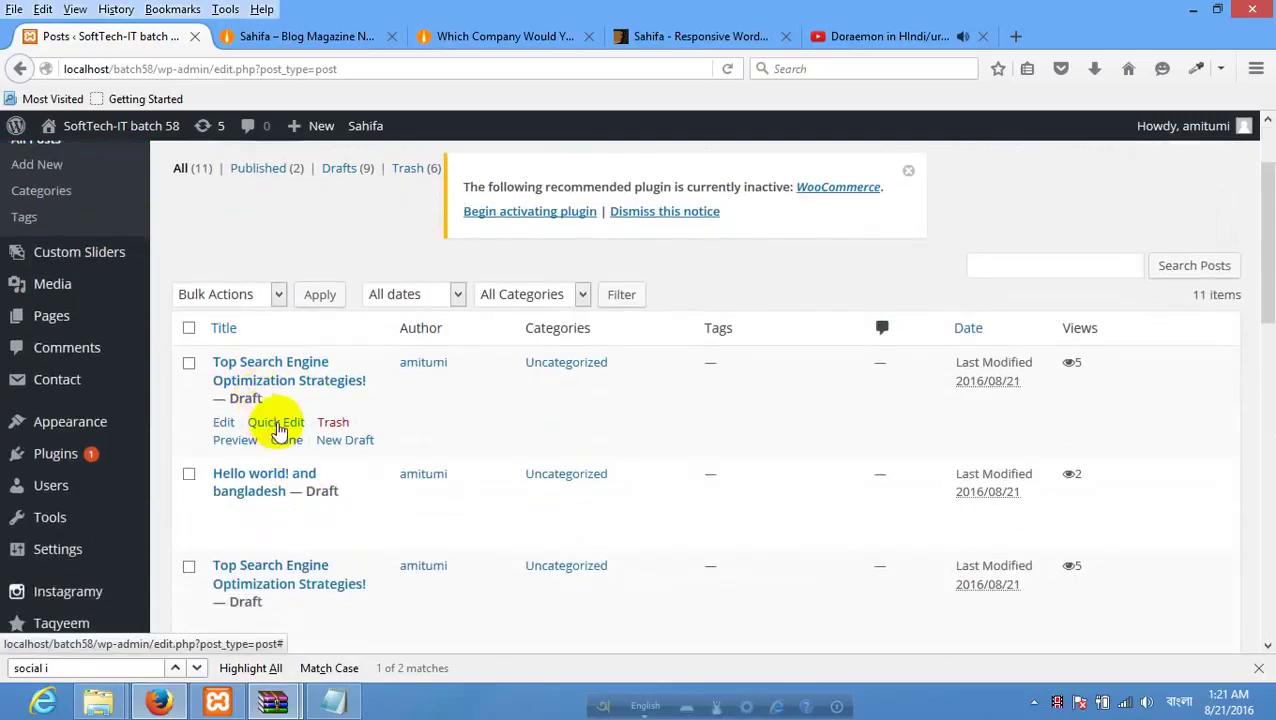
pyautogui.click(280, 426)
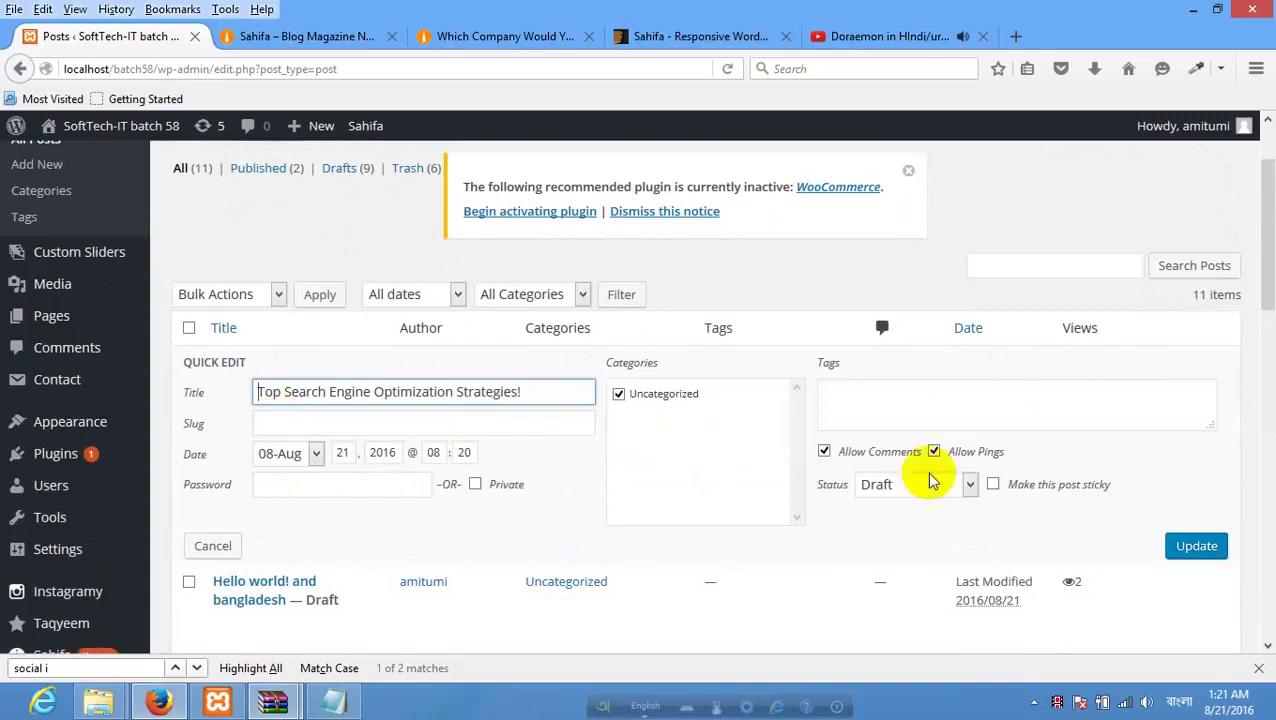
pyautogui.click(908, 494)
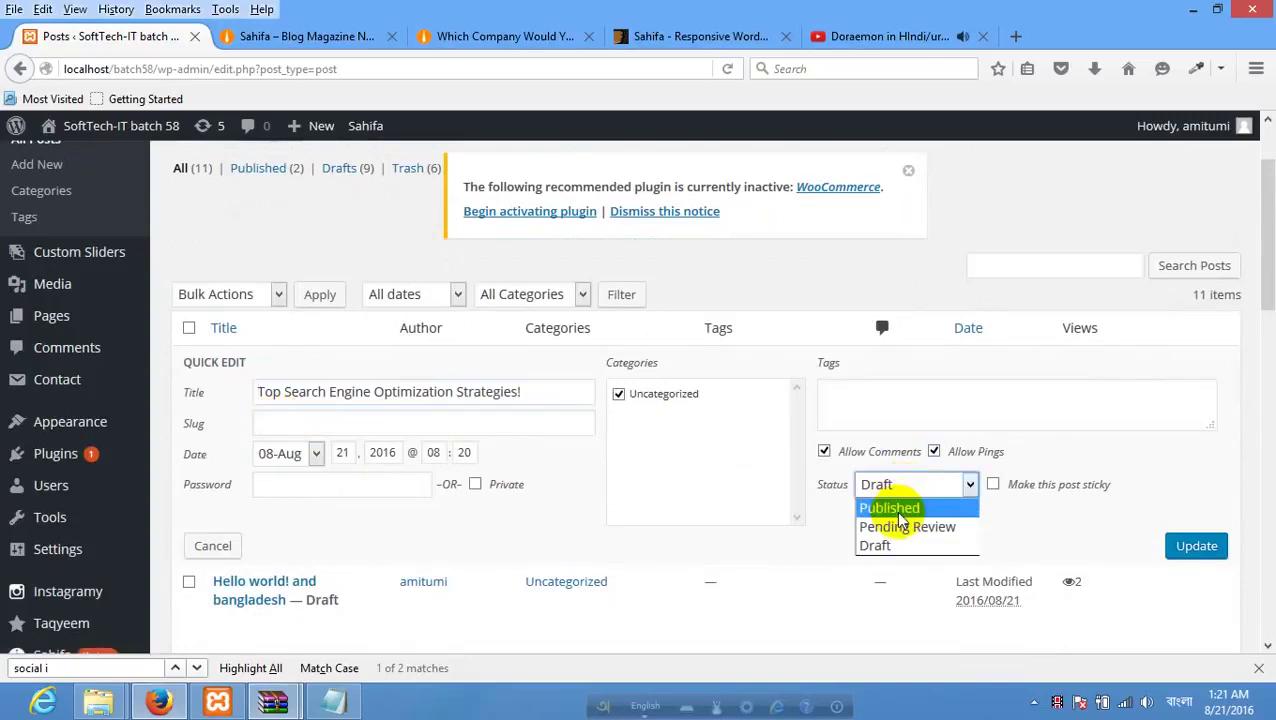
pyautogui.click(899, 512)
pyautogui.click(1196, 548)
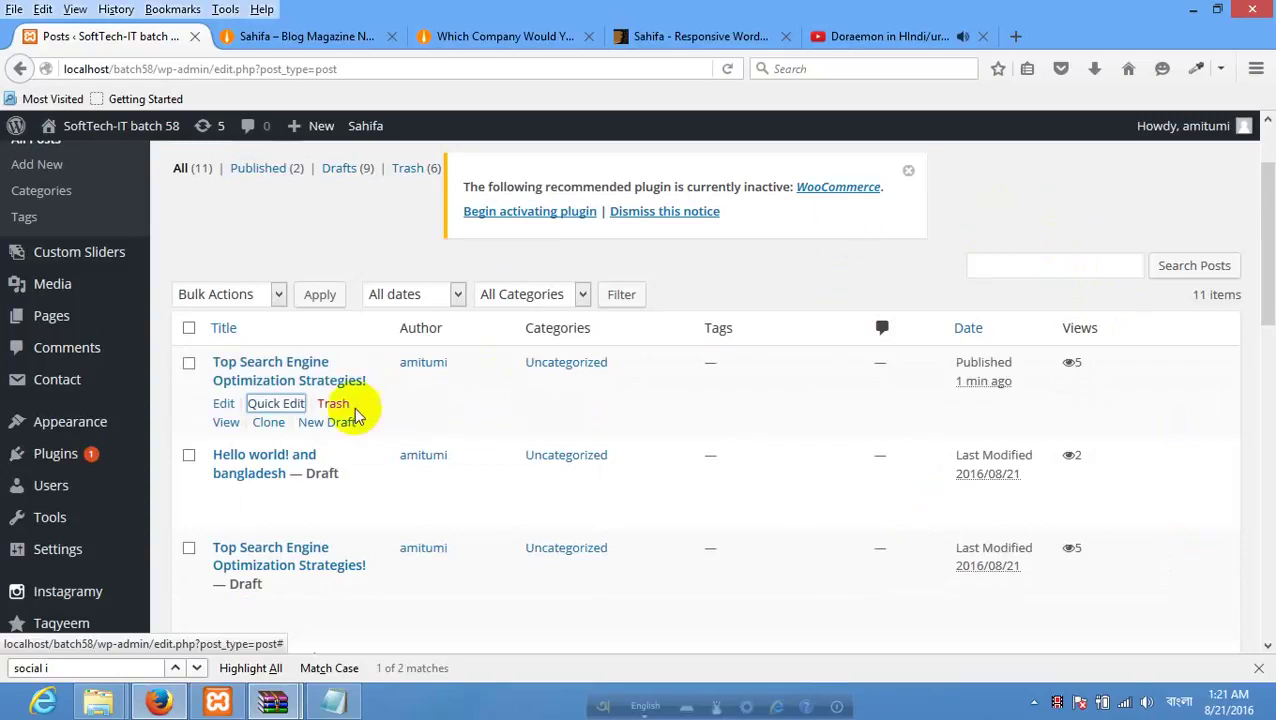
# Quick-edit the newest "Hello world! and bangladesh" draft, second in the list, and set its status to Published.
pyautogui.moveTo(308, 447)
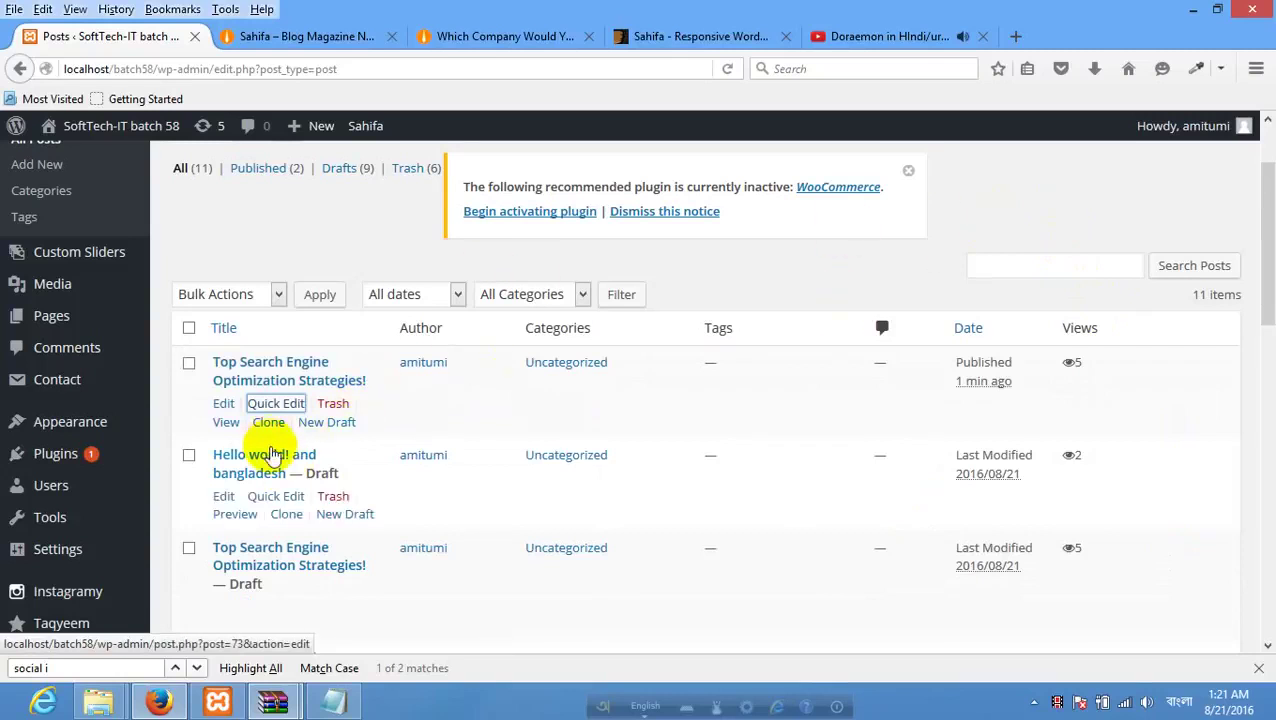
pyautogui.scroll(-2, 275, 455)
pyautogui.click(285, 391)
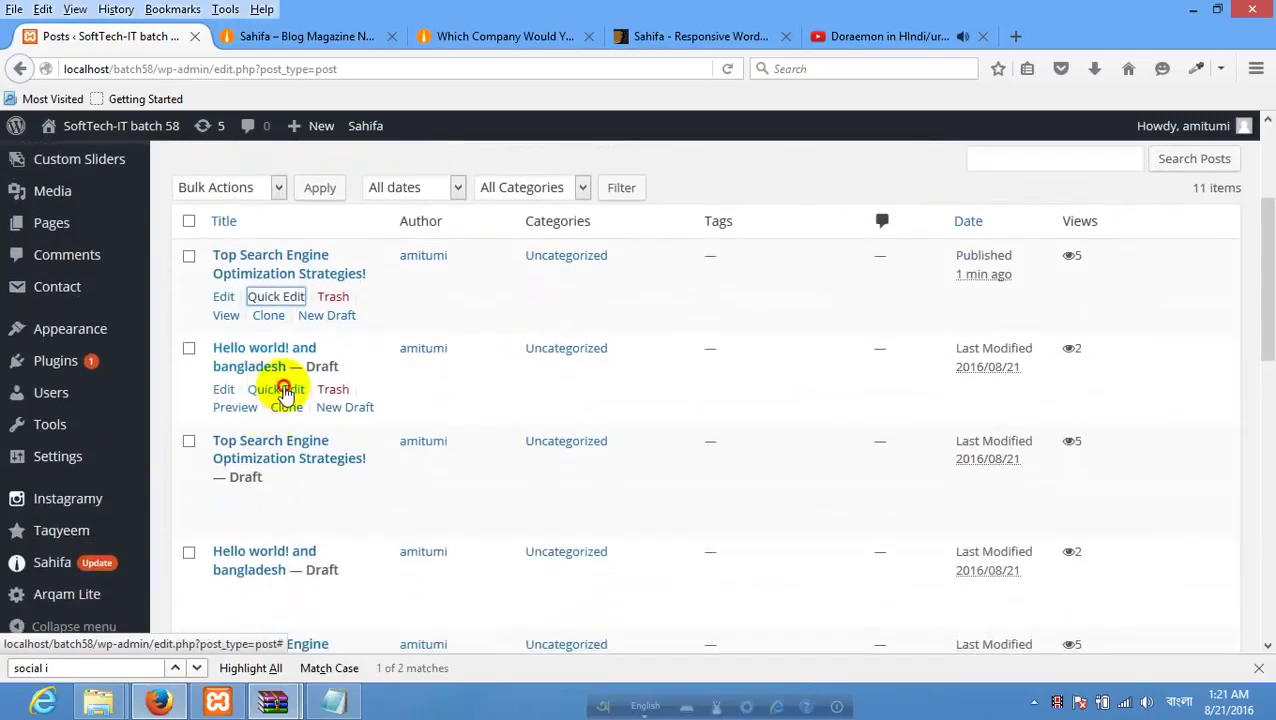
pyautogui.click(942, 469)
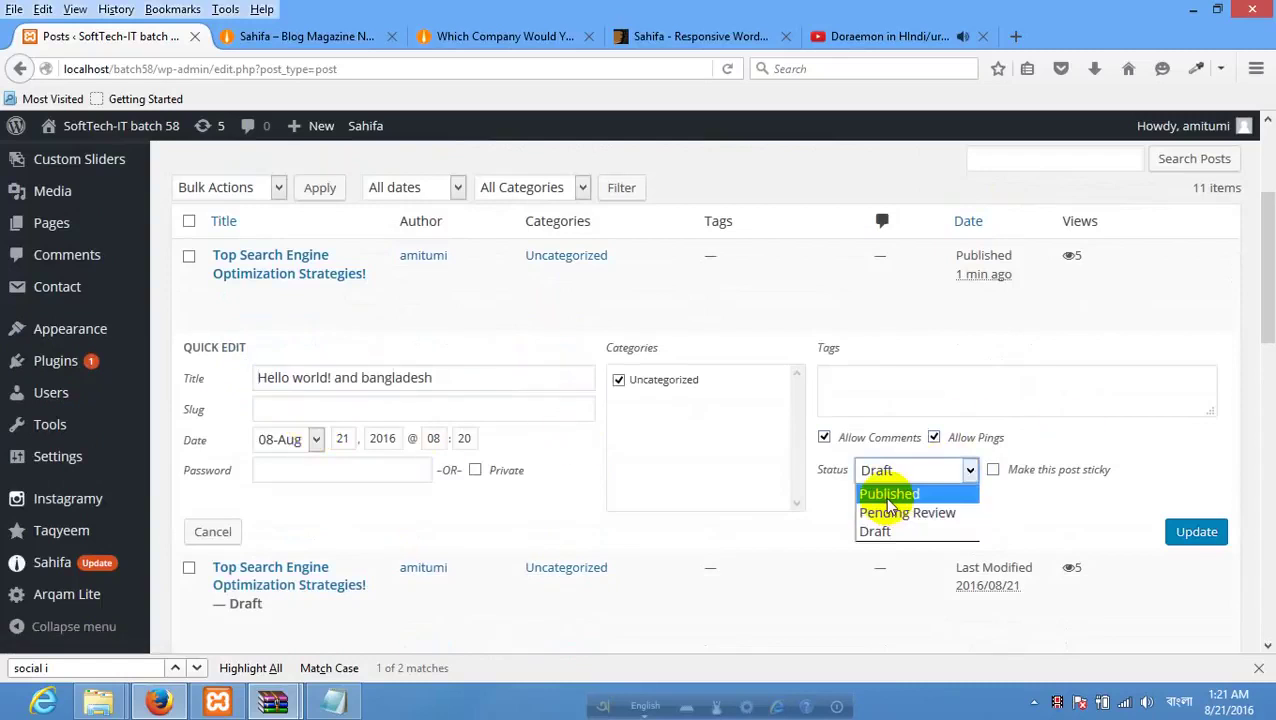
pyautogui.click(888, 494)
pyautogui.click(1196, 532)
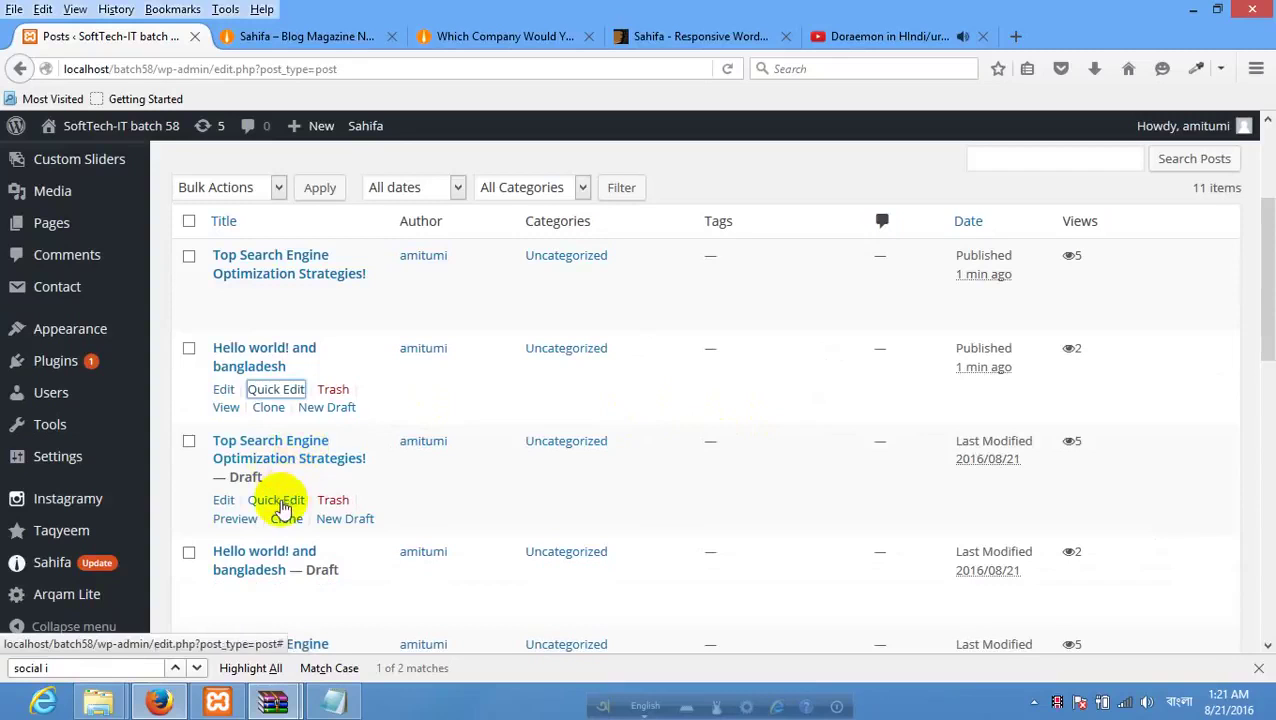
# Publish the second "Top Search Engine Optimization Strategies!" copy, third in the list, by changing its status in Quick Edit.
pyautogui.click(282, 503)
pyautogui.click(897, 562)
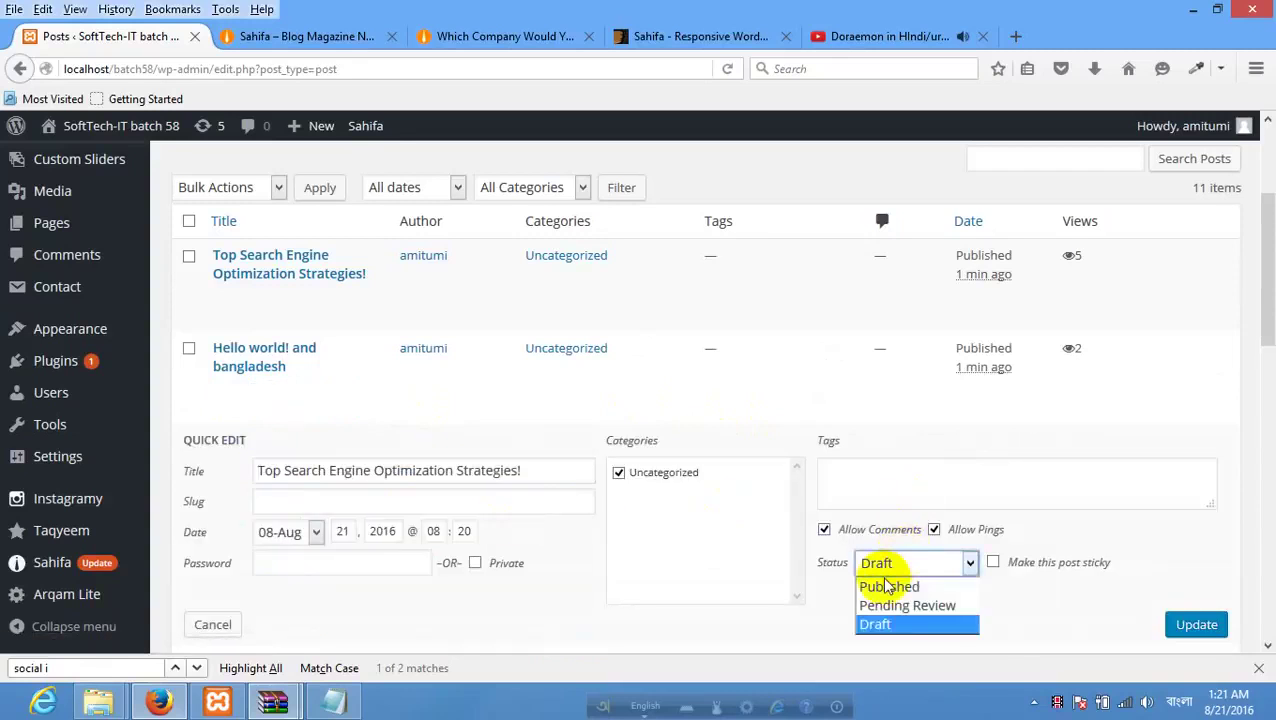
pyautogui.click(888, 586)
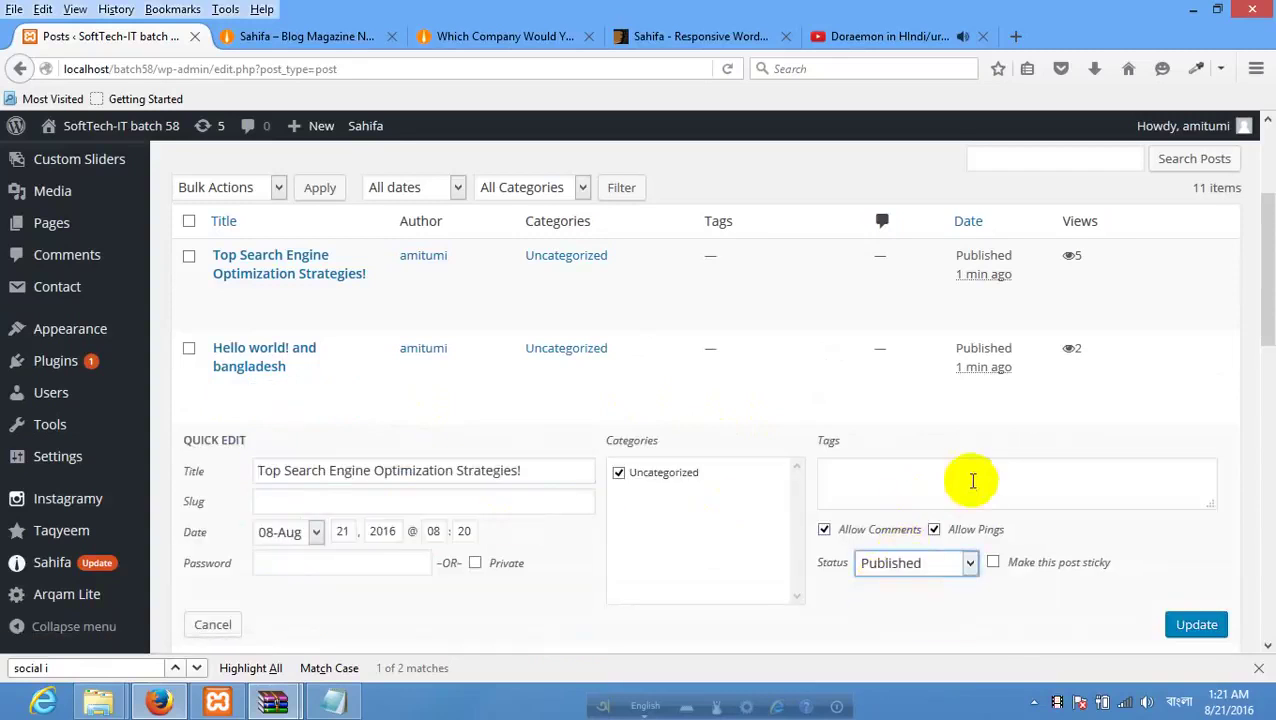
pyautogui.click(1204, 628)
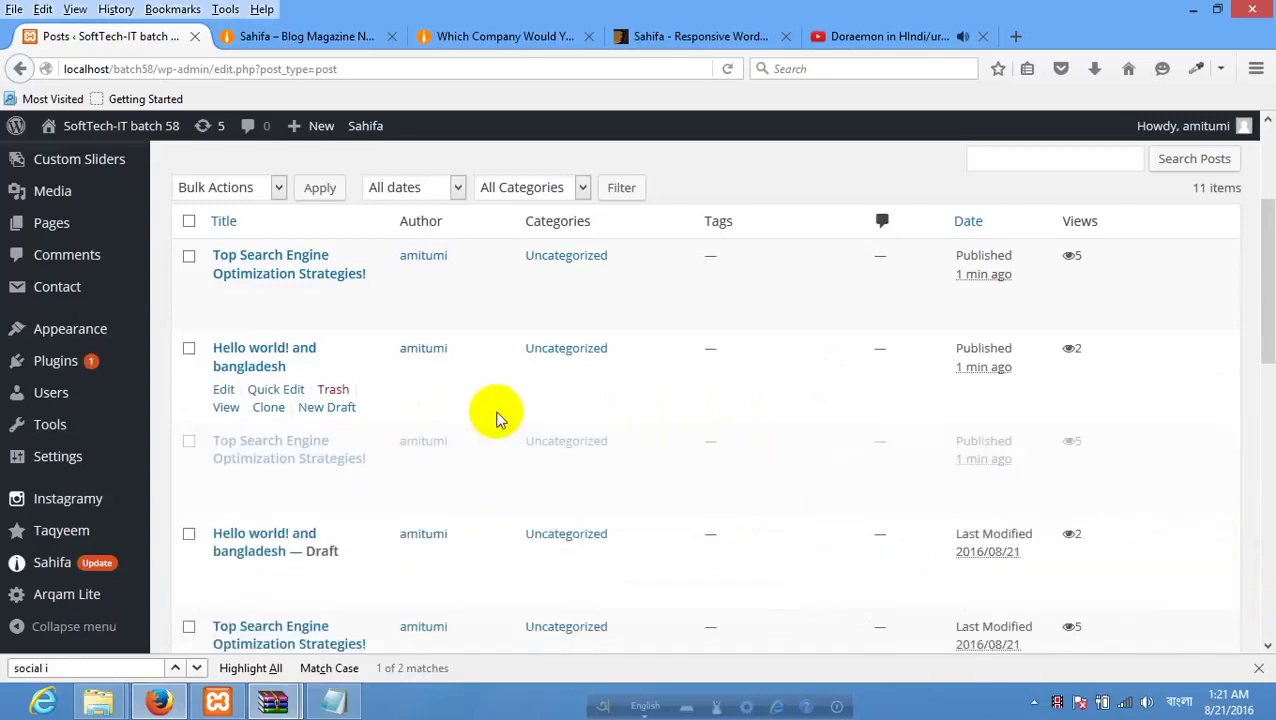
# Publish the second "Hello world! and bangladesh" copy, fourth in the list, by changing its status in Quick Edit.
pyautogui.scroll(-2, 340, 430)
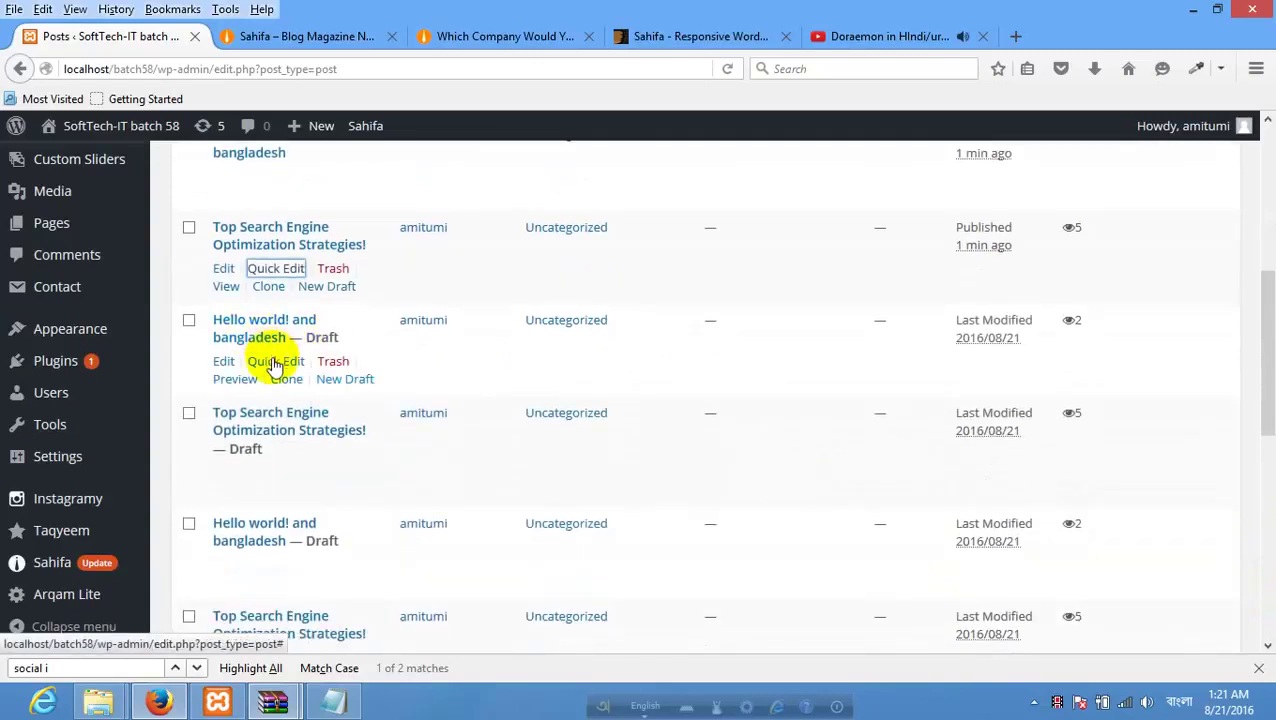
pyautogui.click(275, 361)
pyautogui.click(909, 455)
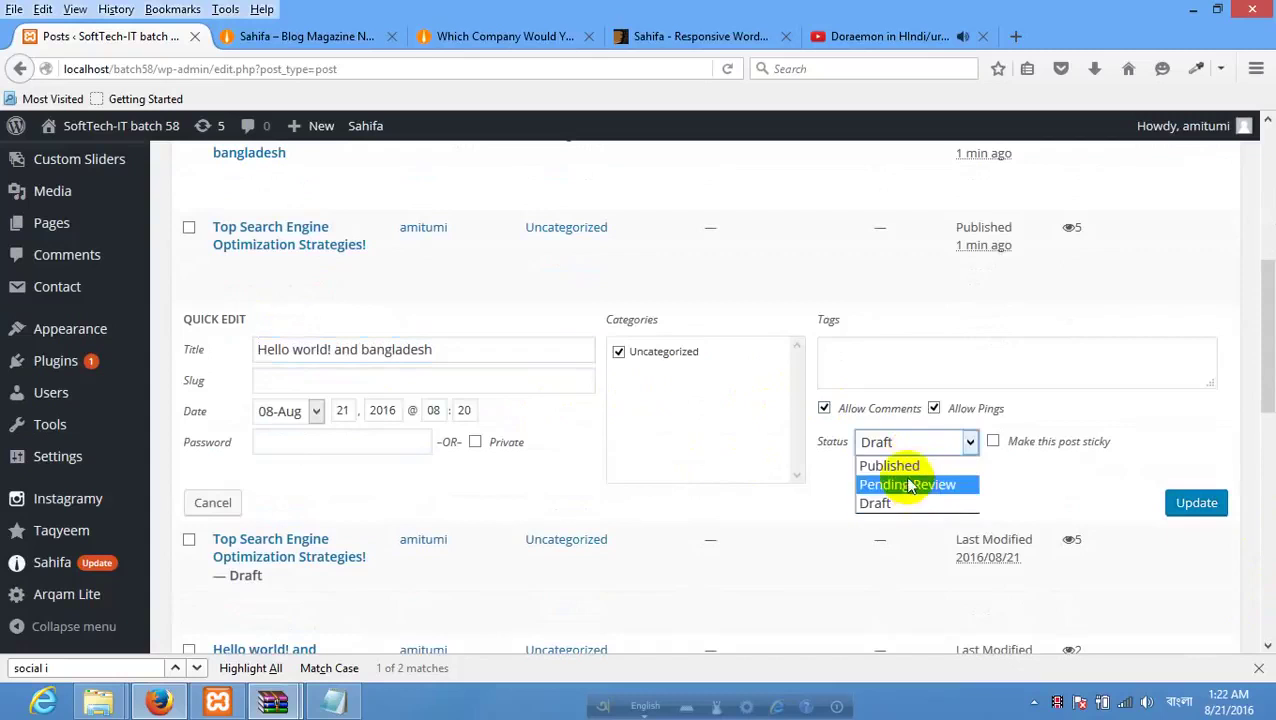
pyautogui.click(891, 467)
pyautogui.click(1180, 500)
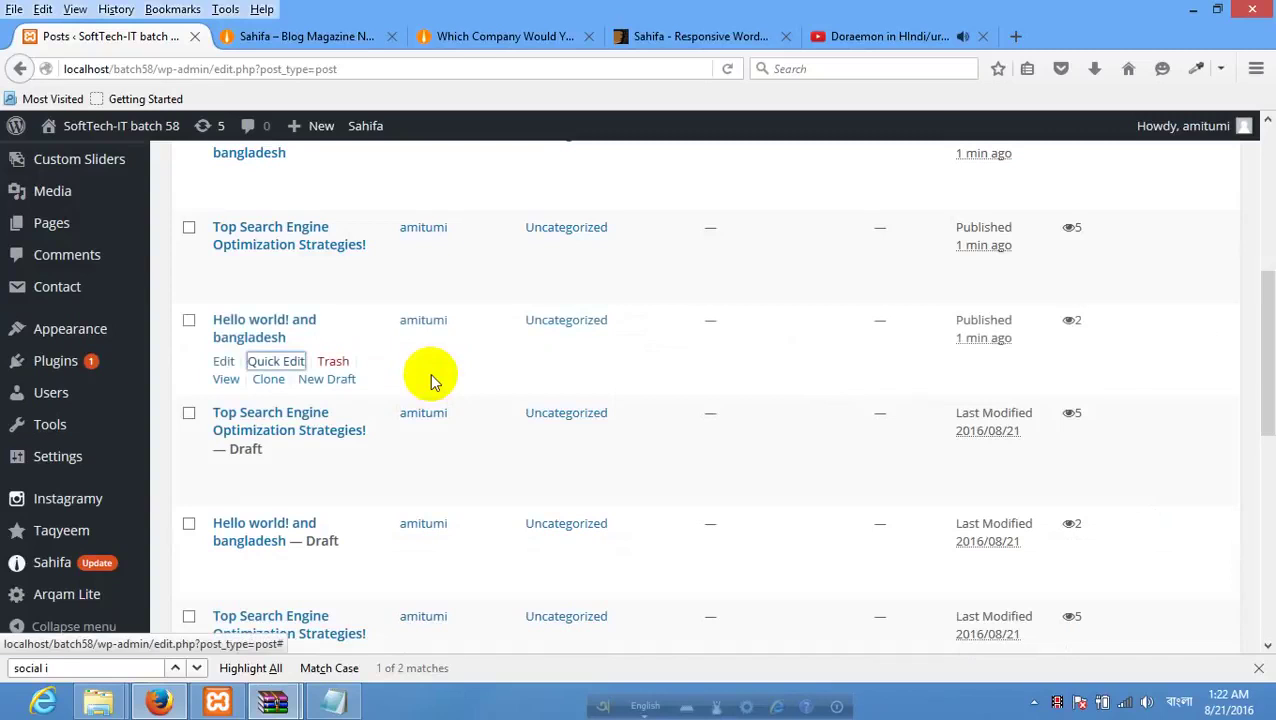
# Publish the third "Top Search Engine Optimization Strategies!" copy, fifth in the list, by changing its status in Quick Edit.
pyautogui.scroll(-2, 432, 376)
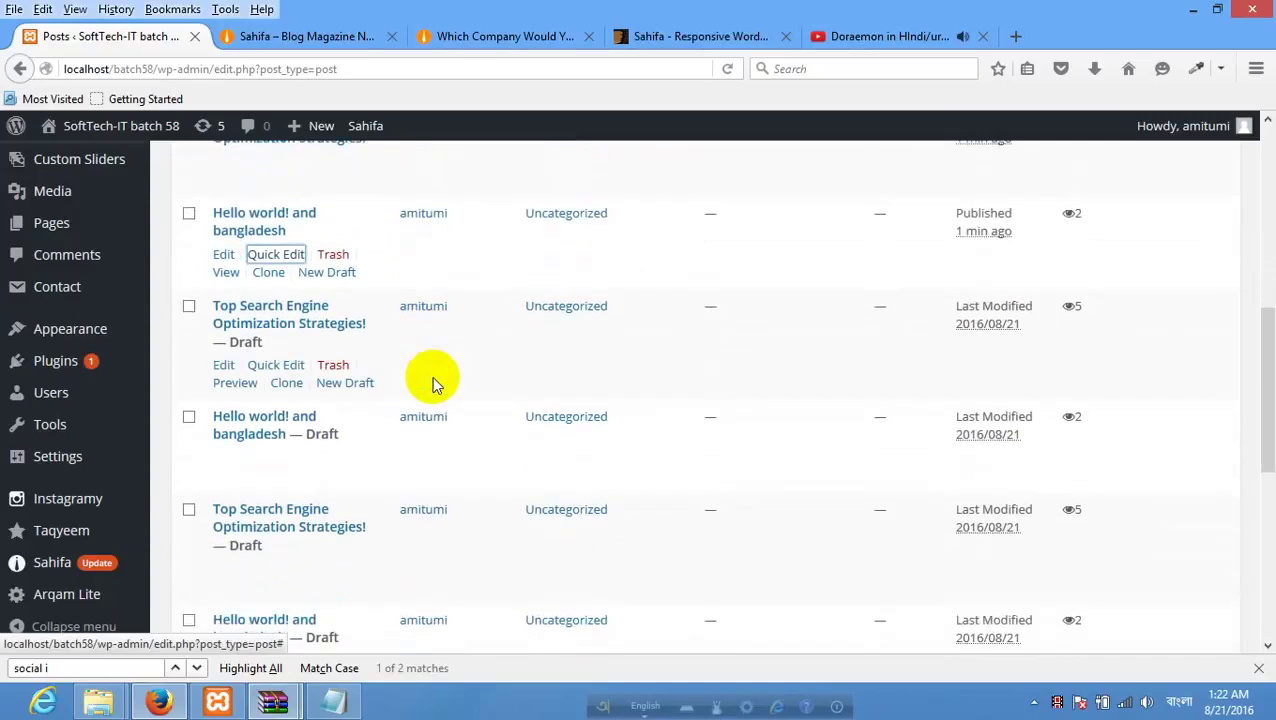
pyautogui.click(276, 365)
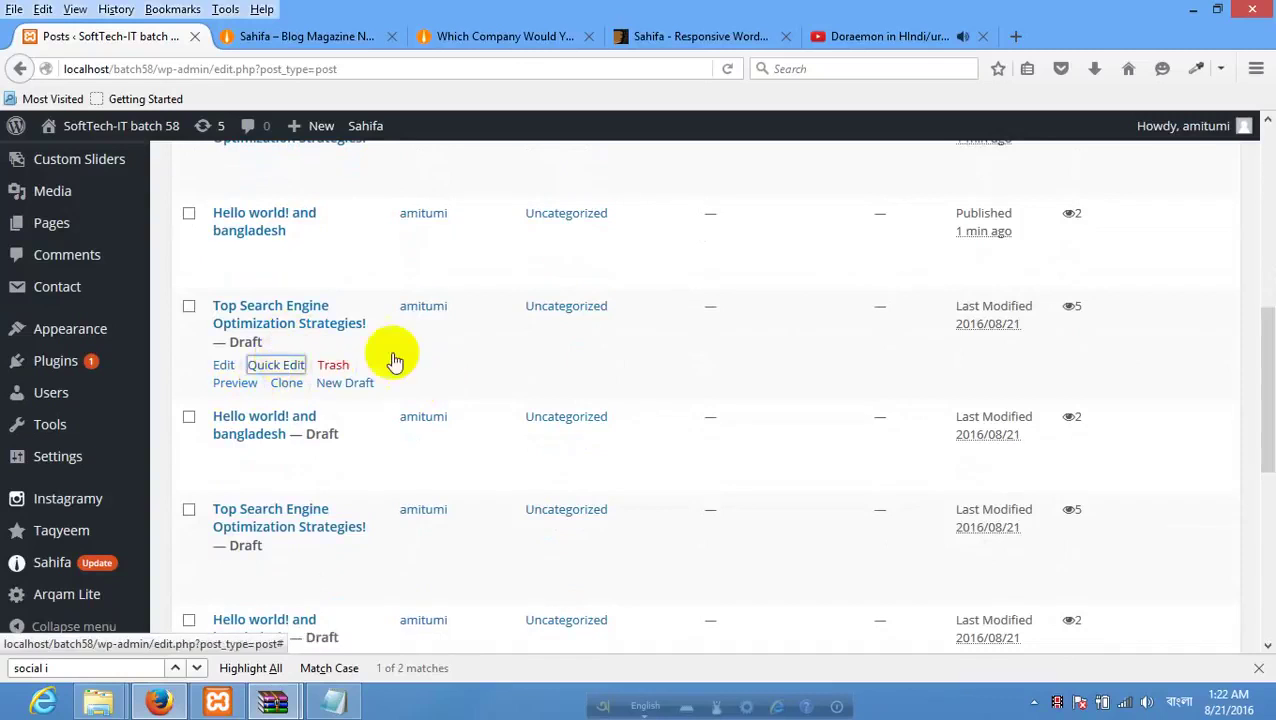
pyautogui.click(910, 428)
pyautogui.click(889, 448)
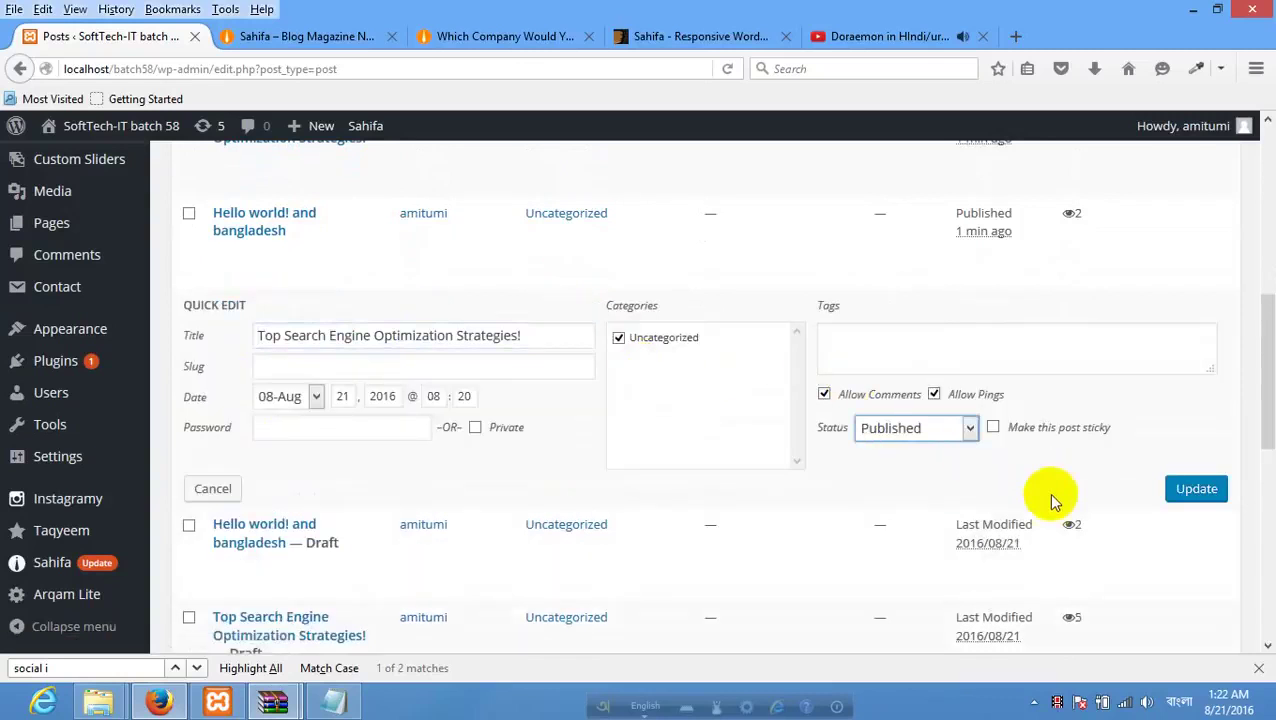
pyautogui.click(1183, 500)
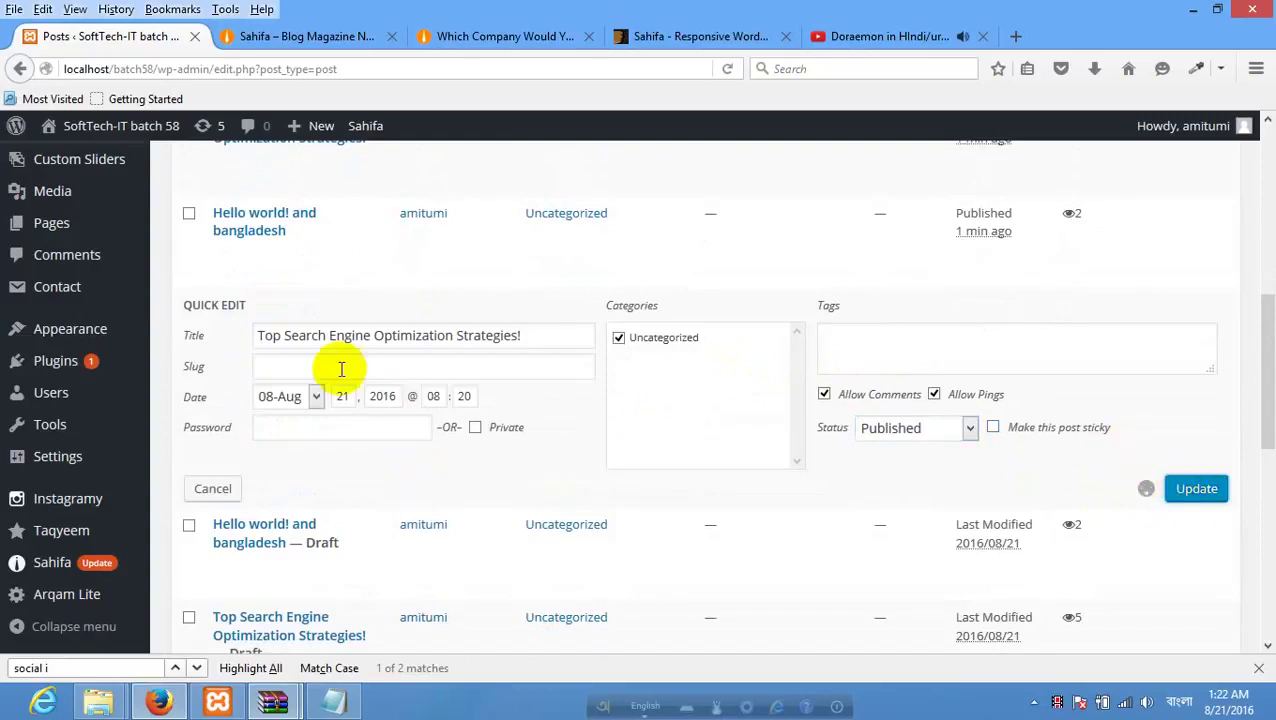
# Publish the third "Hello world! and bangladesh" copy, sixth in the list, by changing its status in Quick Edit.
pyautogui.scroll(4, 337, 370)
pyautogui.scroll(-2, 436, 407)
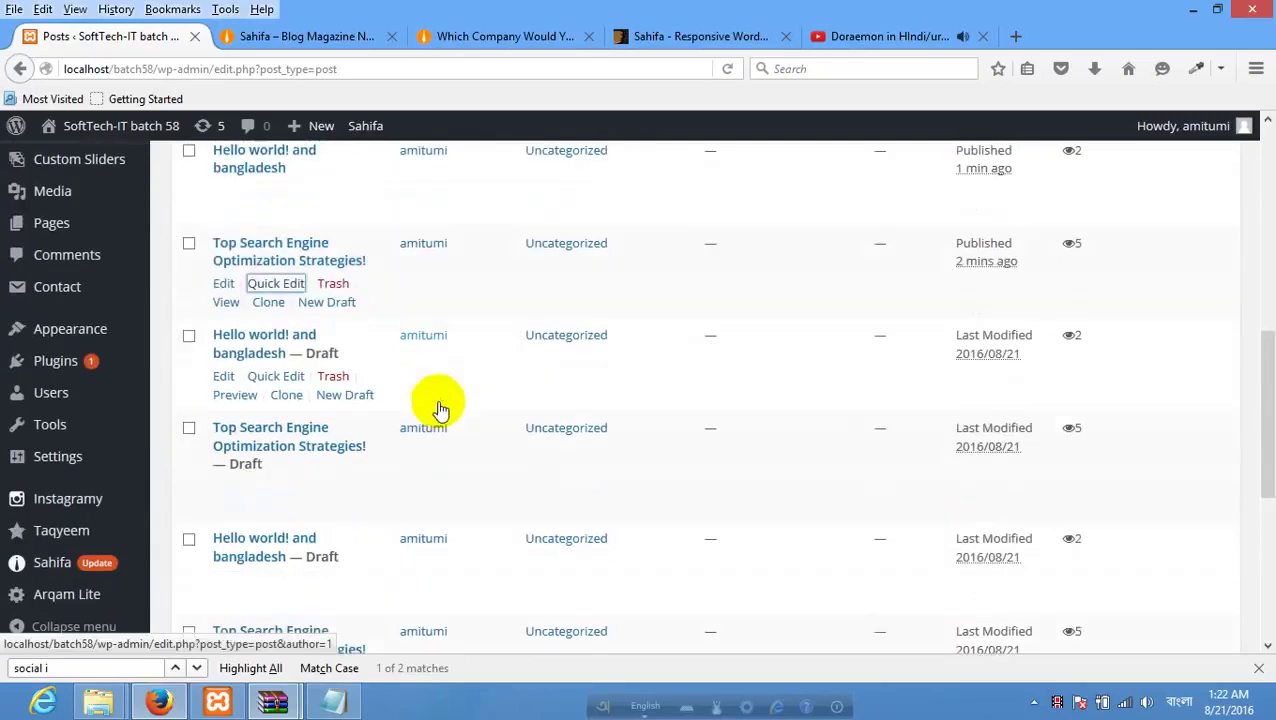
pyautogui.scroll(2, 362, 340)
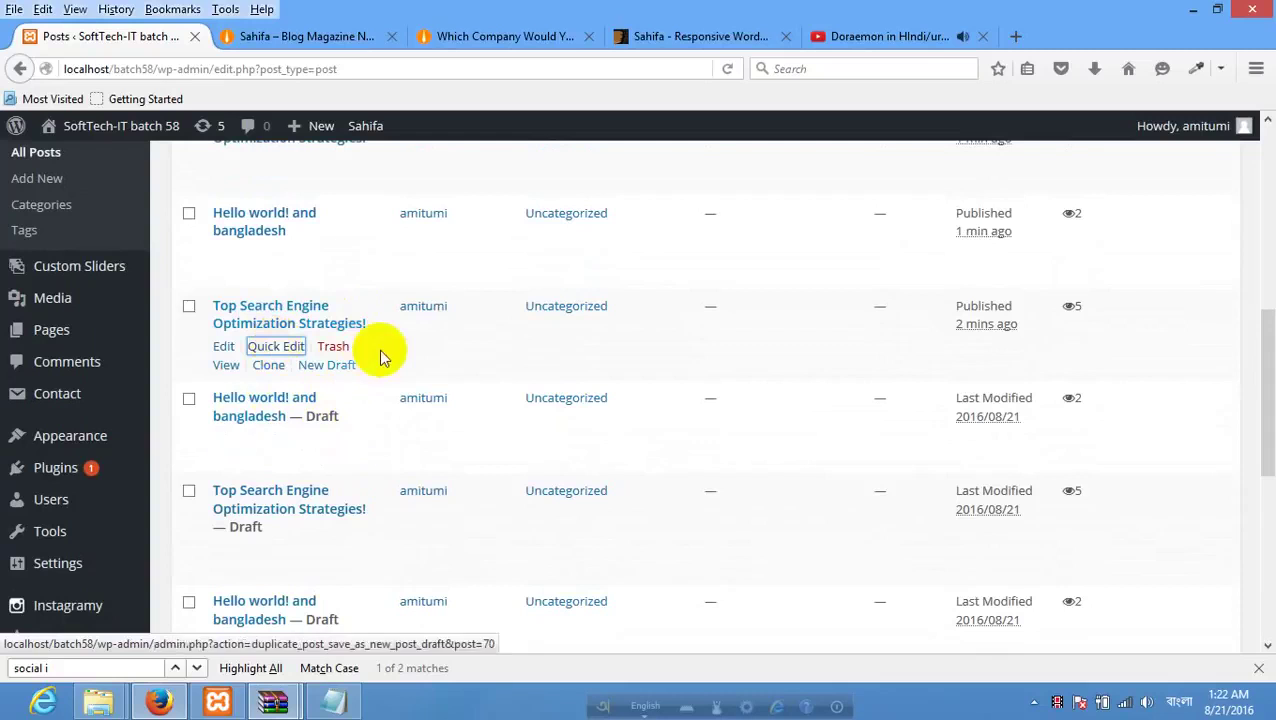
pyautogui.click(278, 440)
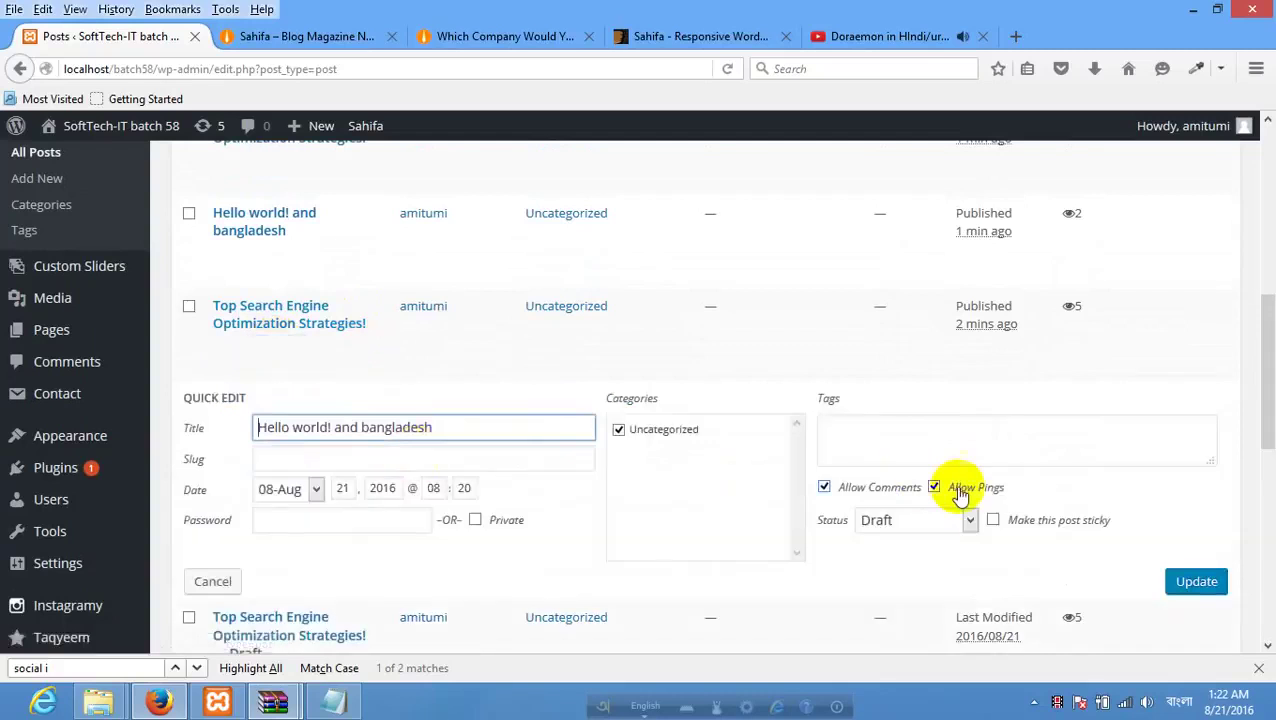
pyautogui.click(924, 521)
pyautogui.click(880, 544)
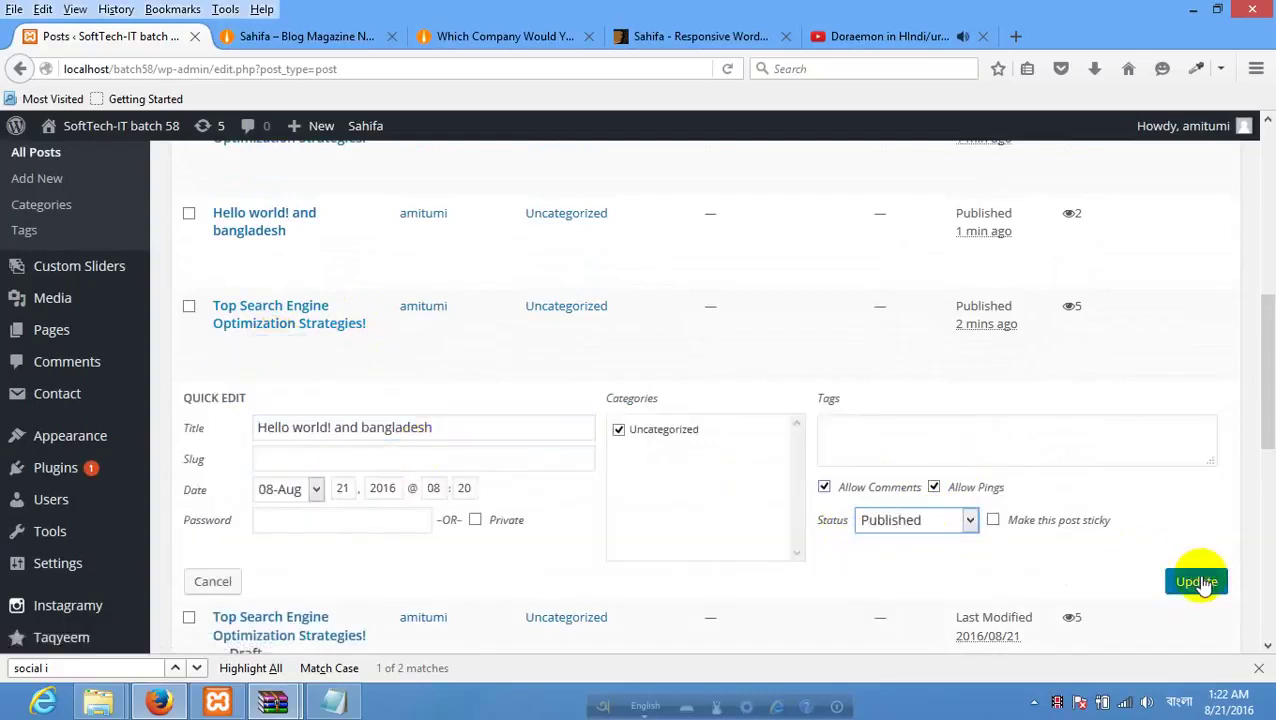
pyautogui.click(1200, 583)
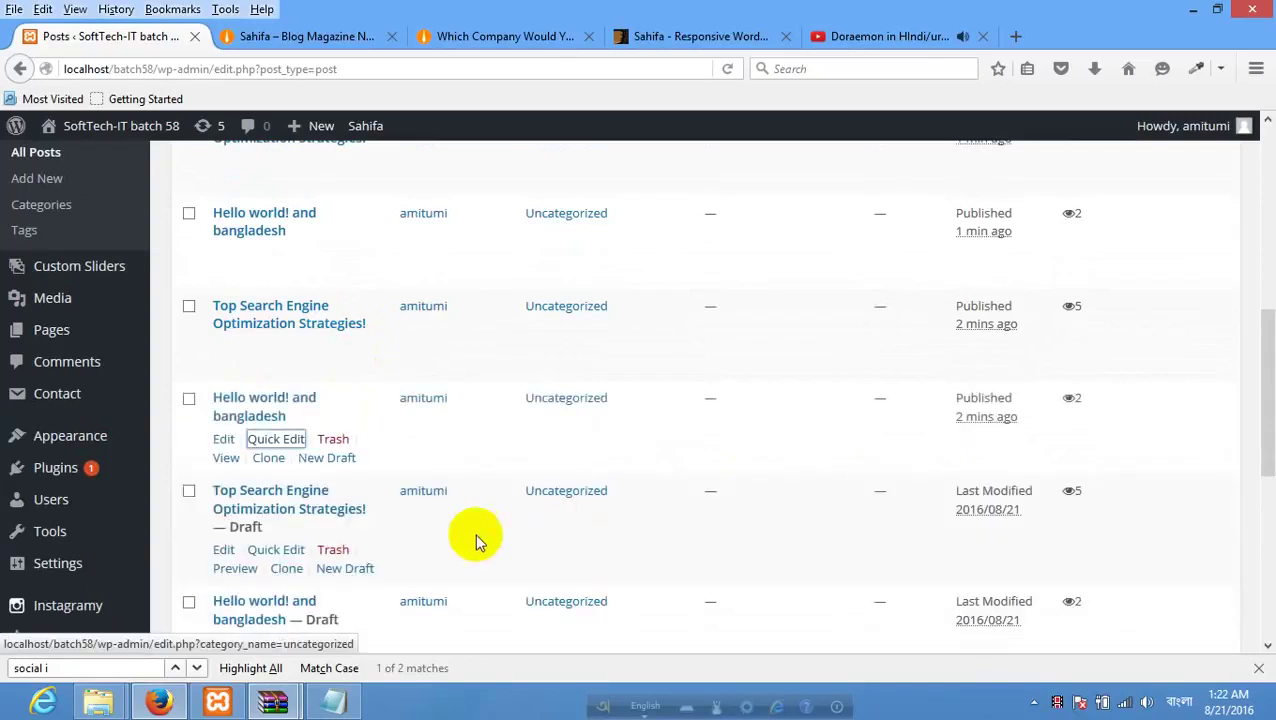
# Publish the fourth "Top Search Engine Optimization Strategies!" copy, seventh in the list, by changing its status in Quick Edit.
pyautogui.click(277, 549)
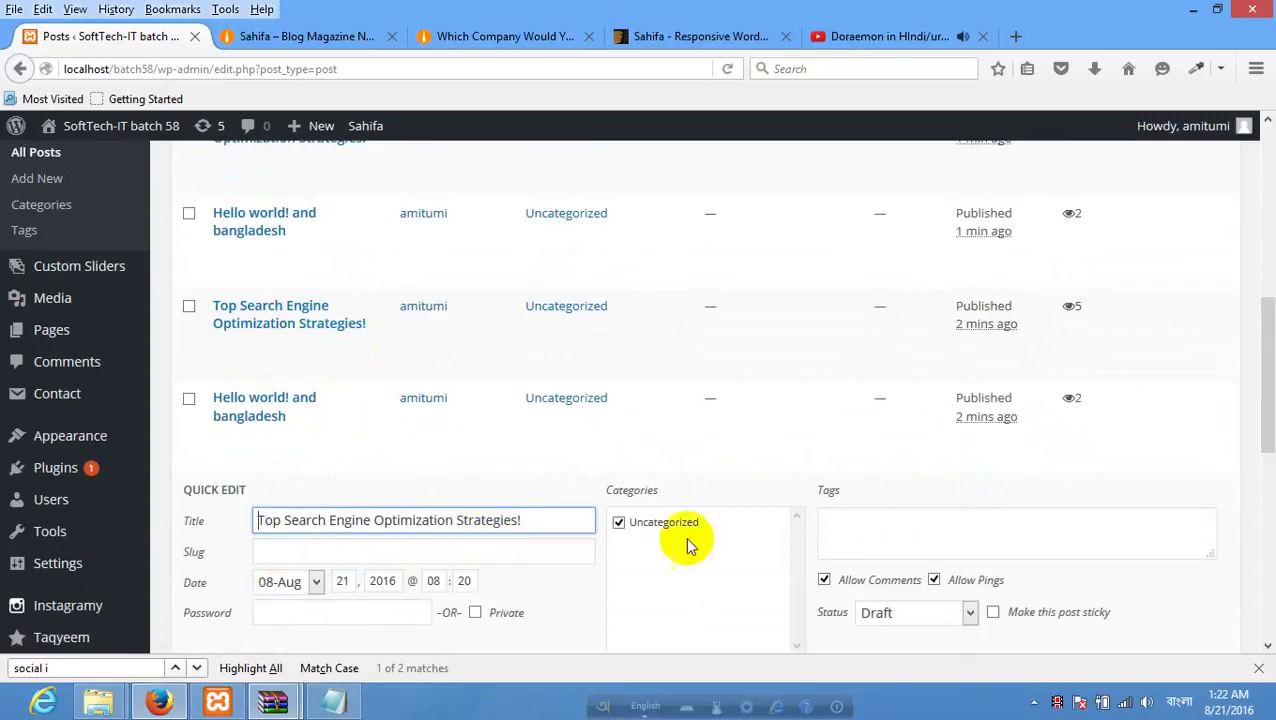
pyautogui.click(891, 612)
pyautogui.click(889, 637)
pyautogui.scroll(-3, 1054, 541)
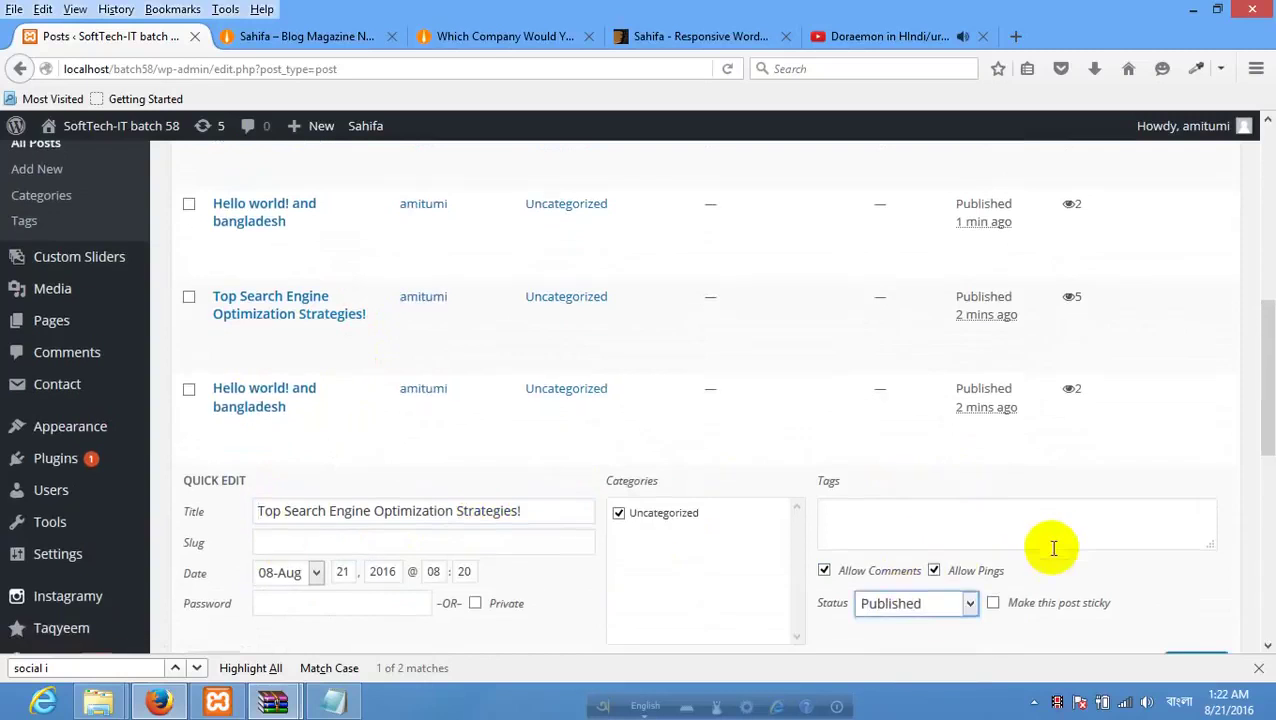
pyautogui.click(1196, 461)
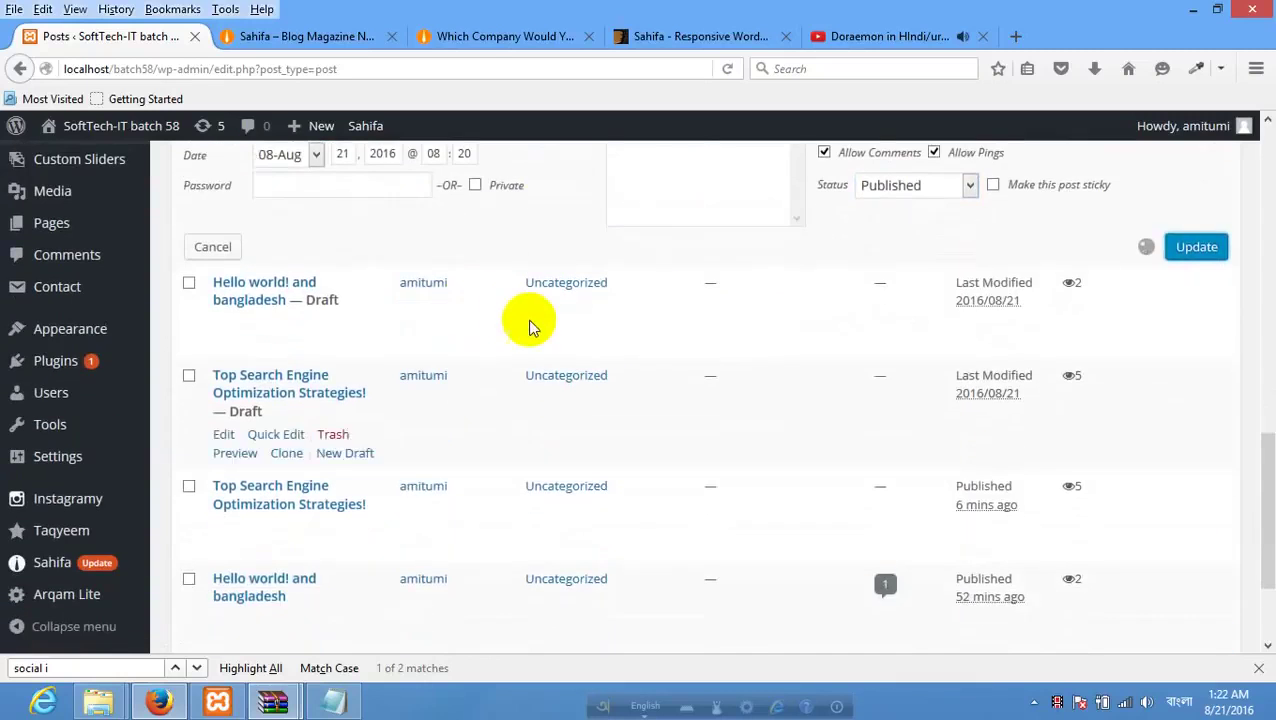
pyautogui.scroll(2, 285, 250)
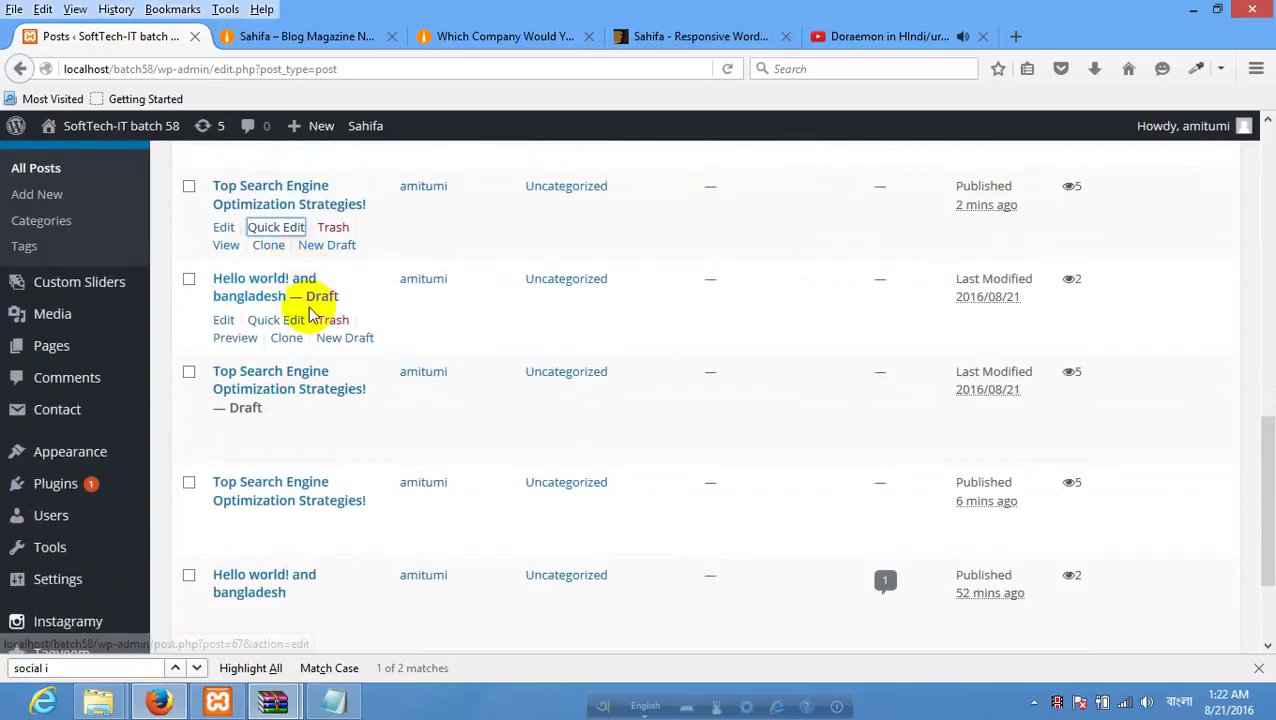
# Publish the fourth "Hello world! and bangladesh" copy, eighth in the list, by changing its status in Quick Edit.
pyautogui.click(287, 324)
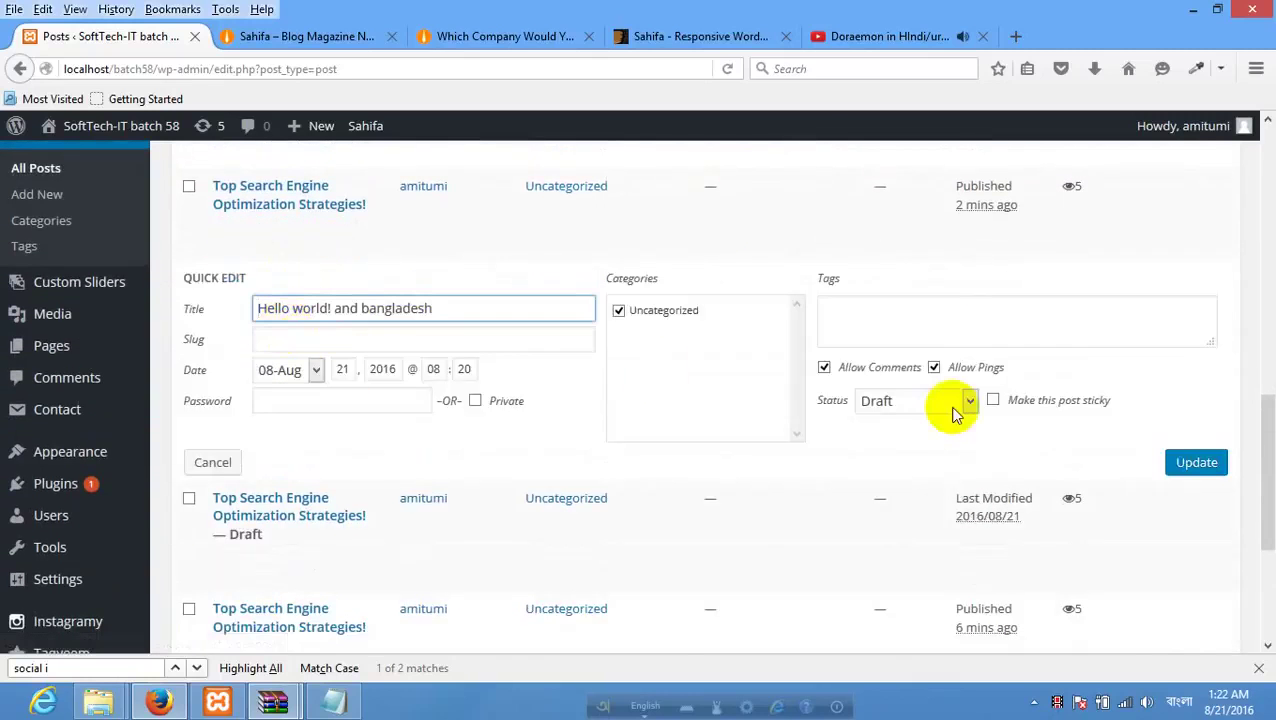
pyautogui.click(920, 404)
pyautogui.click(882, 421)
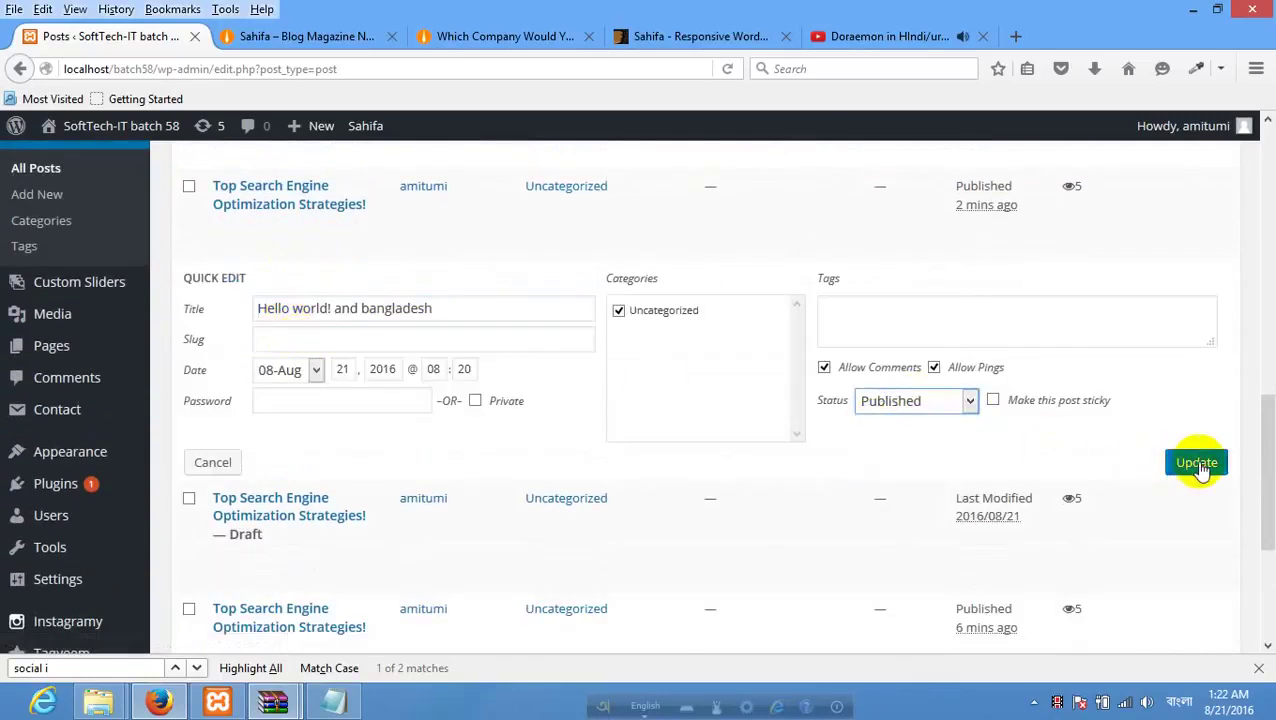
pyautogui.click(1197, 464)
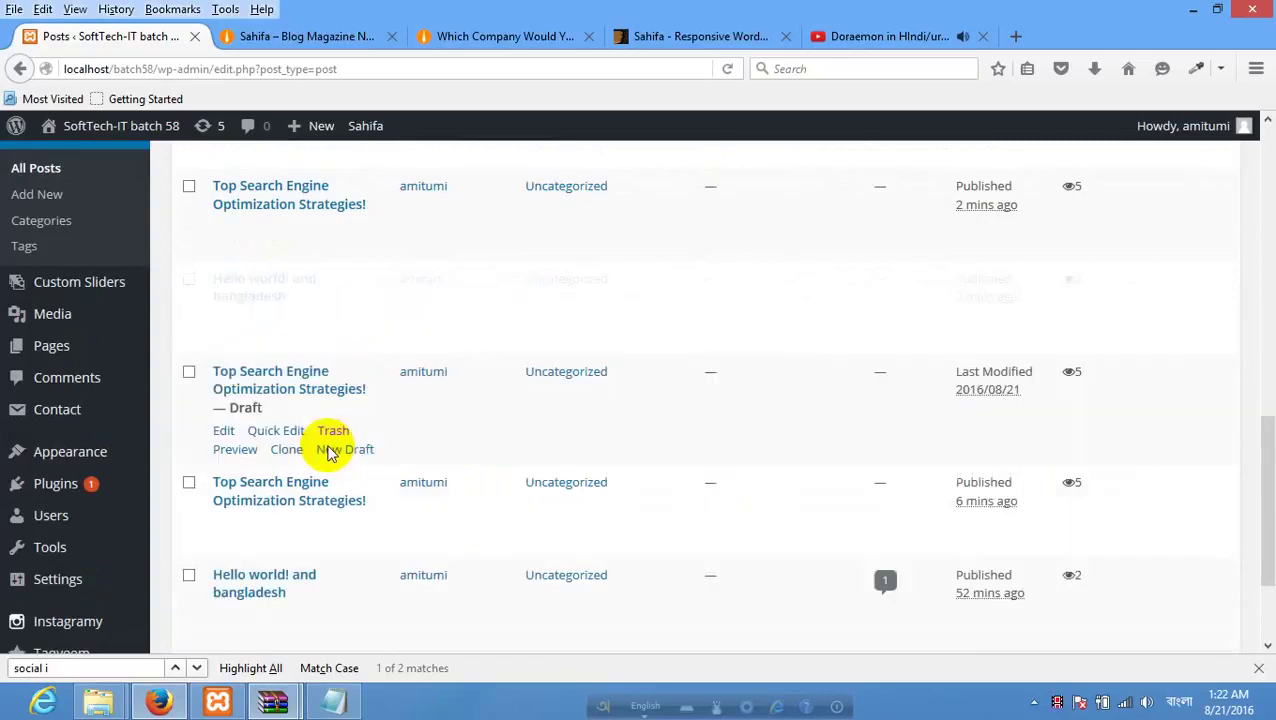
# Publish the fifth "Top Search Engine Optimization Strategies!" copy, ninth in the list, by changing its status in Quick Edit.
pyautogui.click(289, 437)
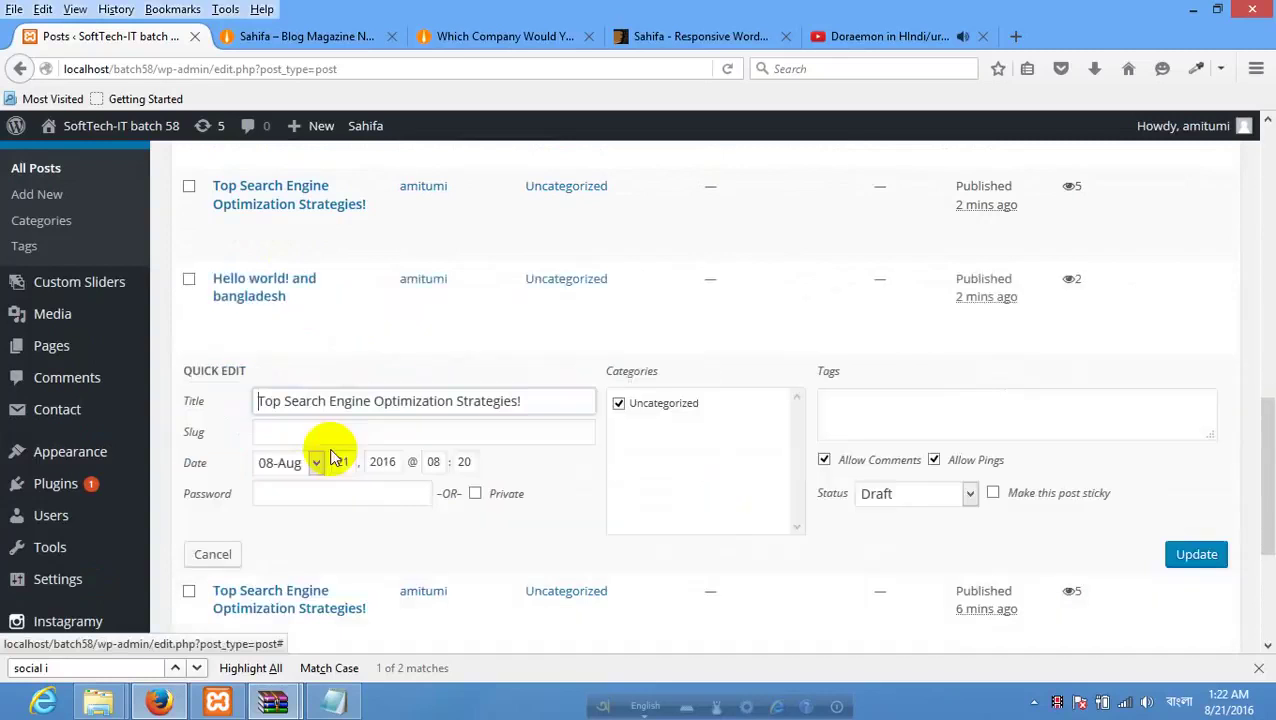
pyautogui.click(945, 494)
pyautogui.click(921, 519)
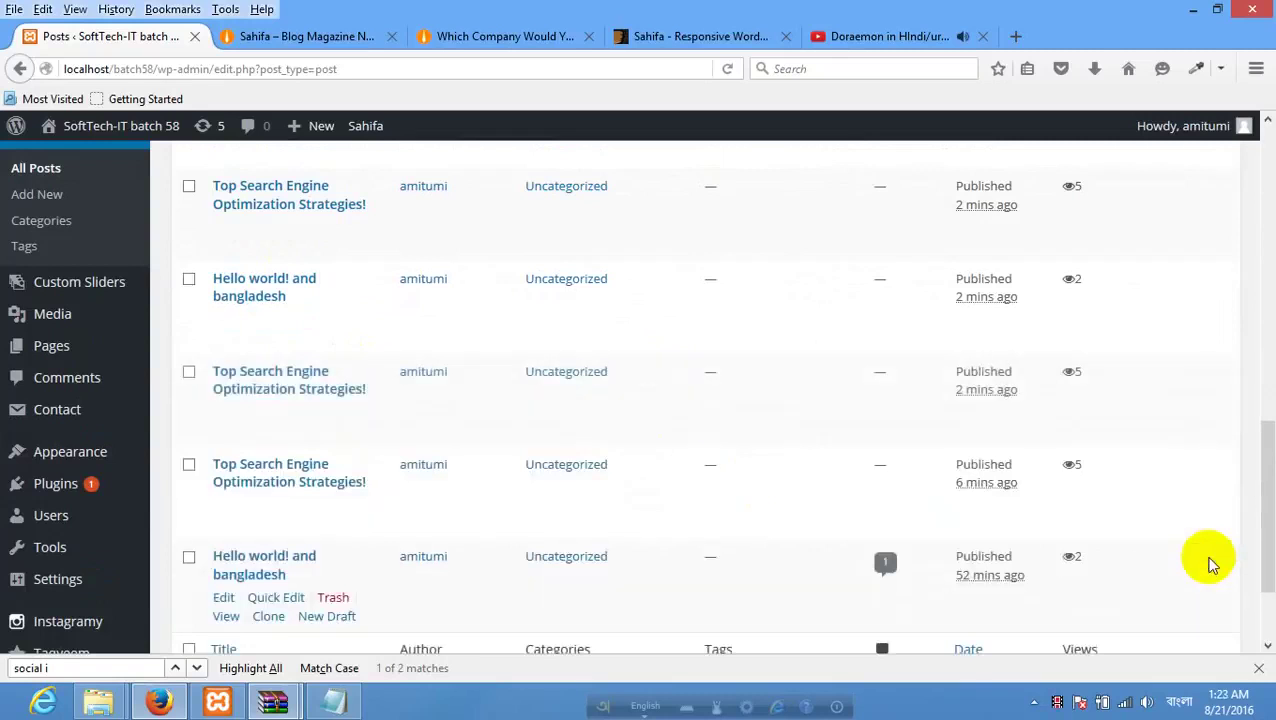
# Look over the post list and filter it to drafts to check for unpublished copies.
pyautogui.scroll(-2, 507, 515)
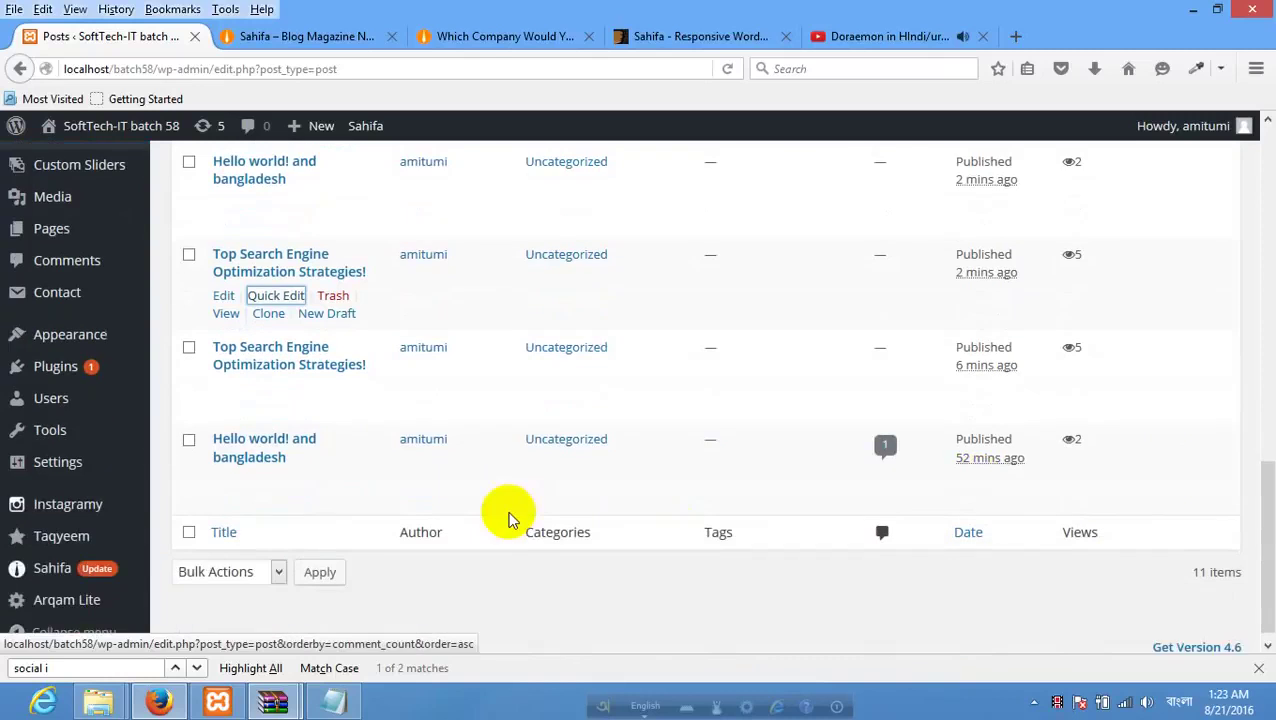
pyautogui.scroll(5, 323, 432)
pyautogui.scroll(5, 323, 432)
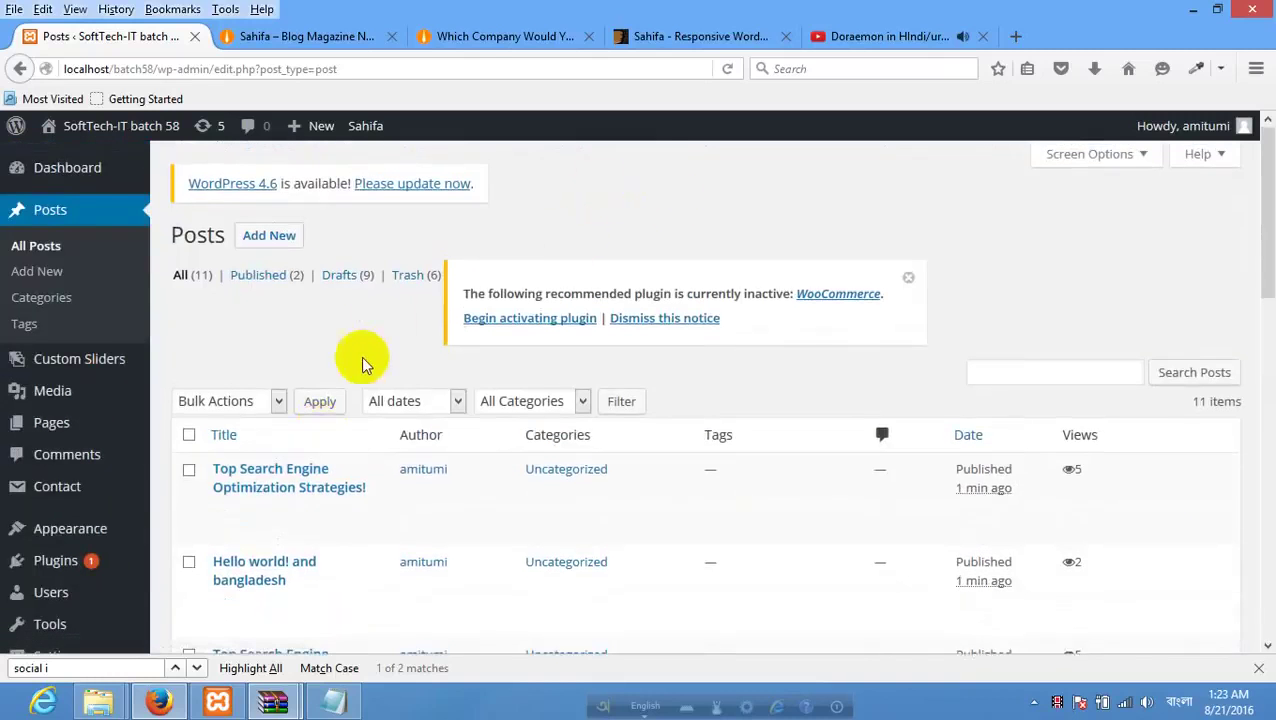
pyautogui.click(366, 283)
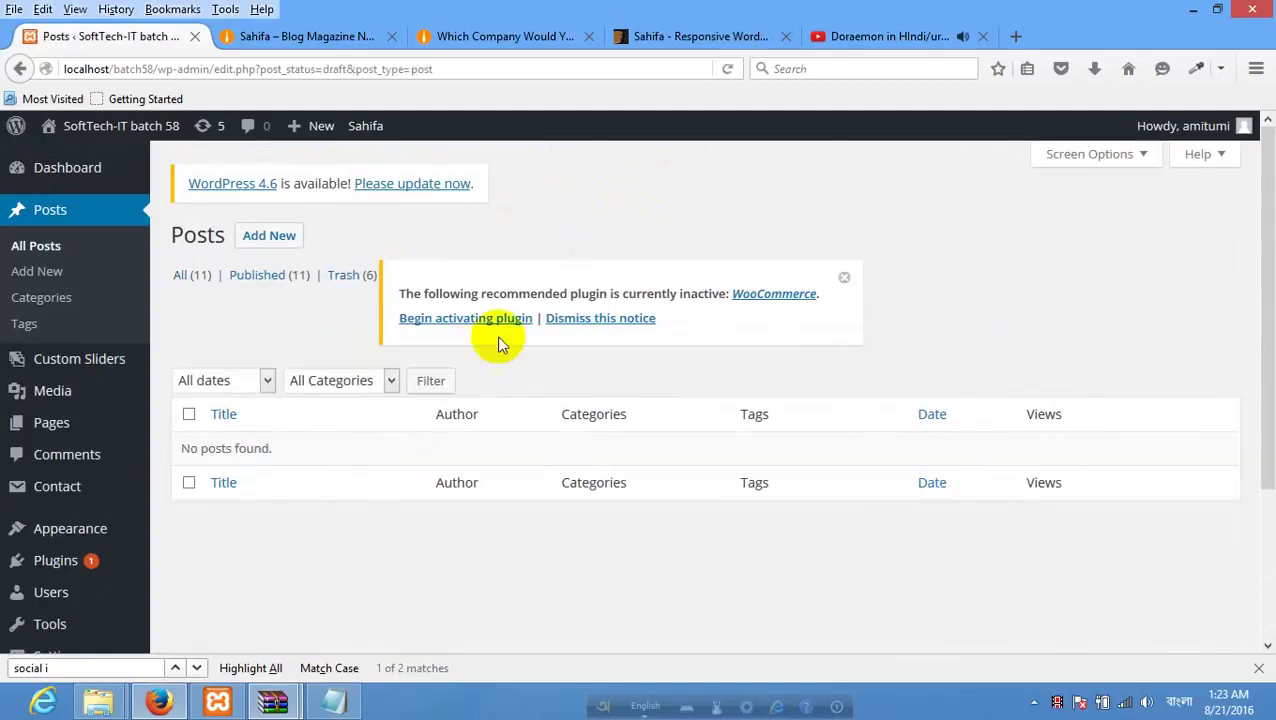
pyautogui.click(322, 36)
pyautogui.click(475, 37)
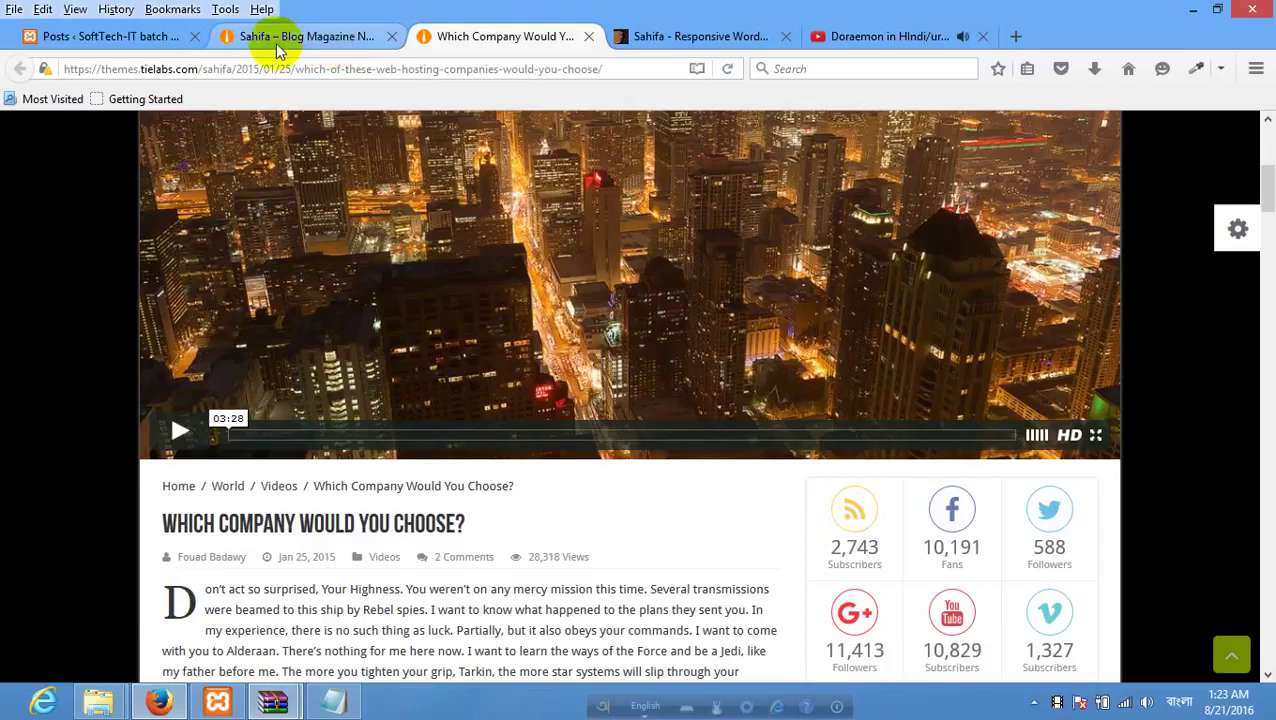
pyautogui.click(277, 45)
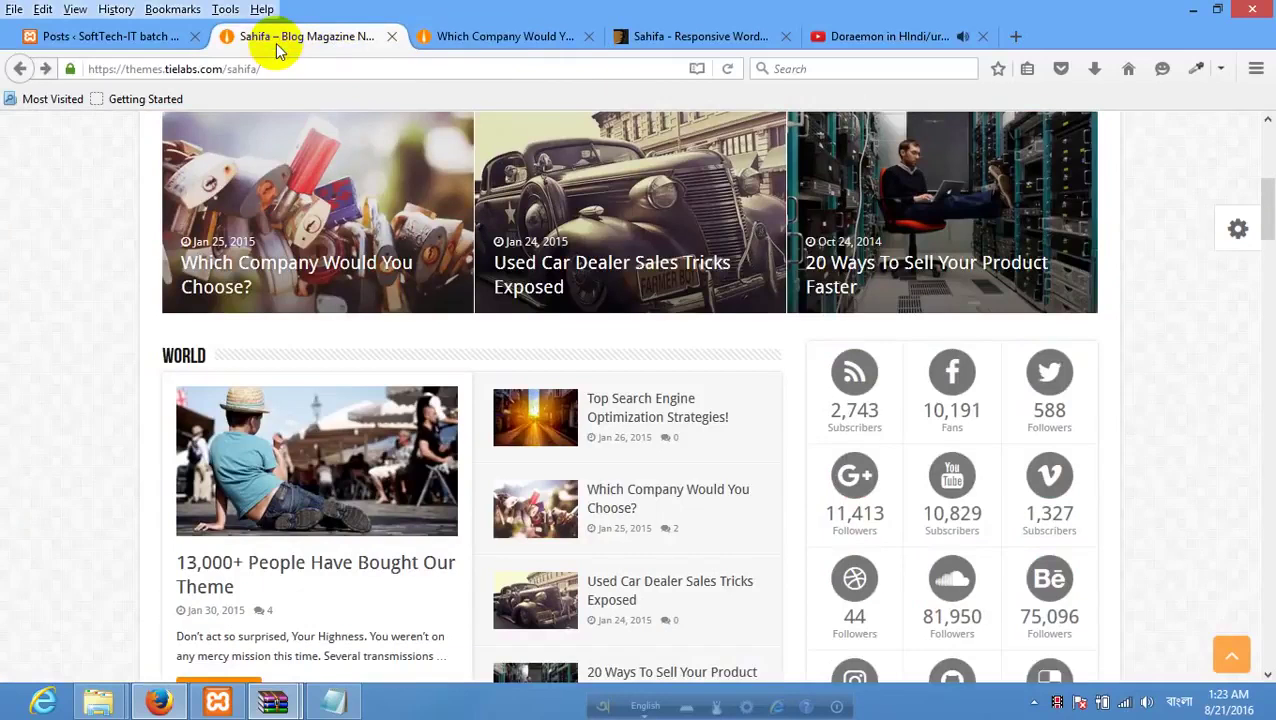
# Return to the WordPress dashboard and open the site's front end in a new browser tab.
pyautogui.click(105, 34)
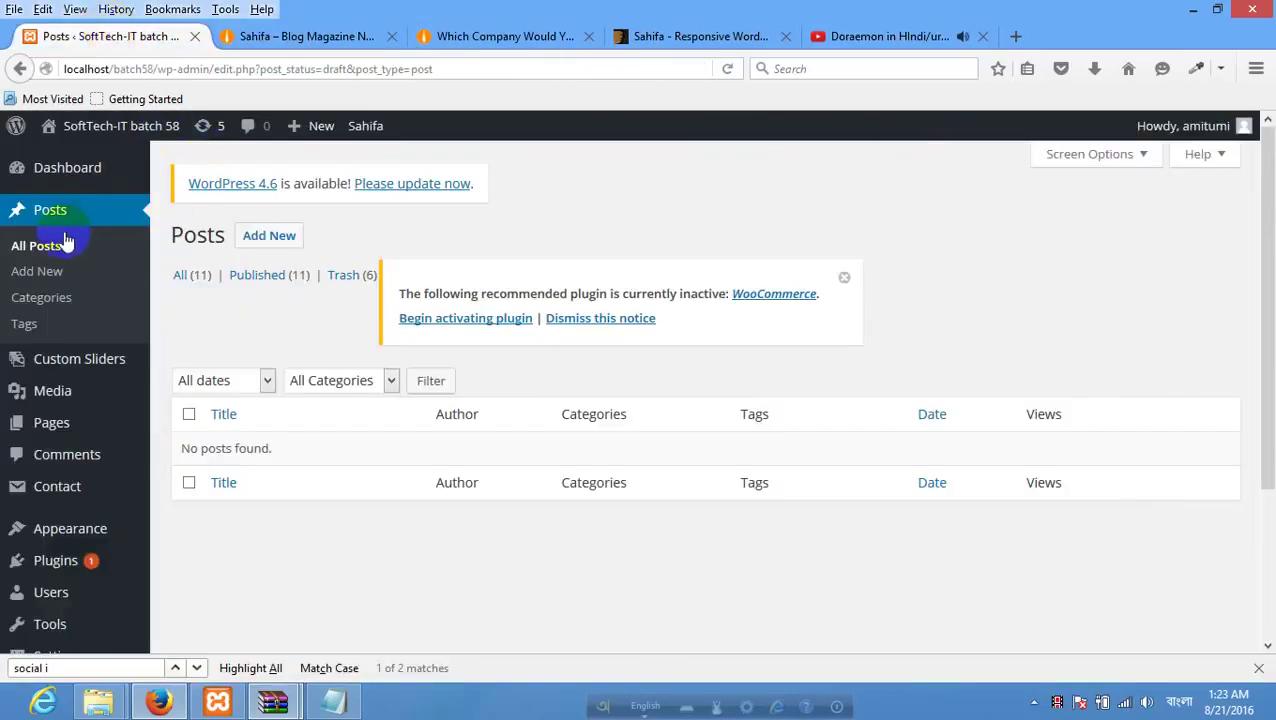
pyautogui.moveTo(87, 135)
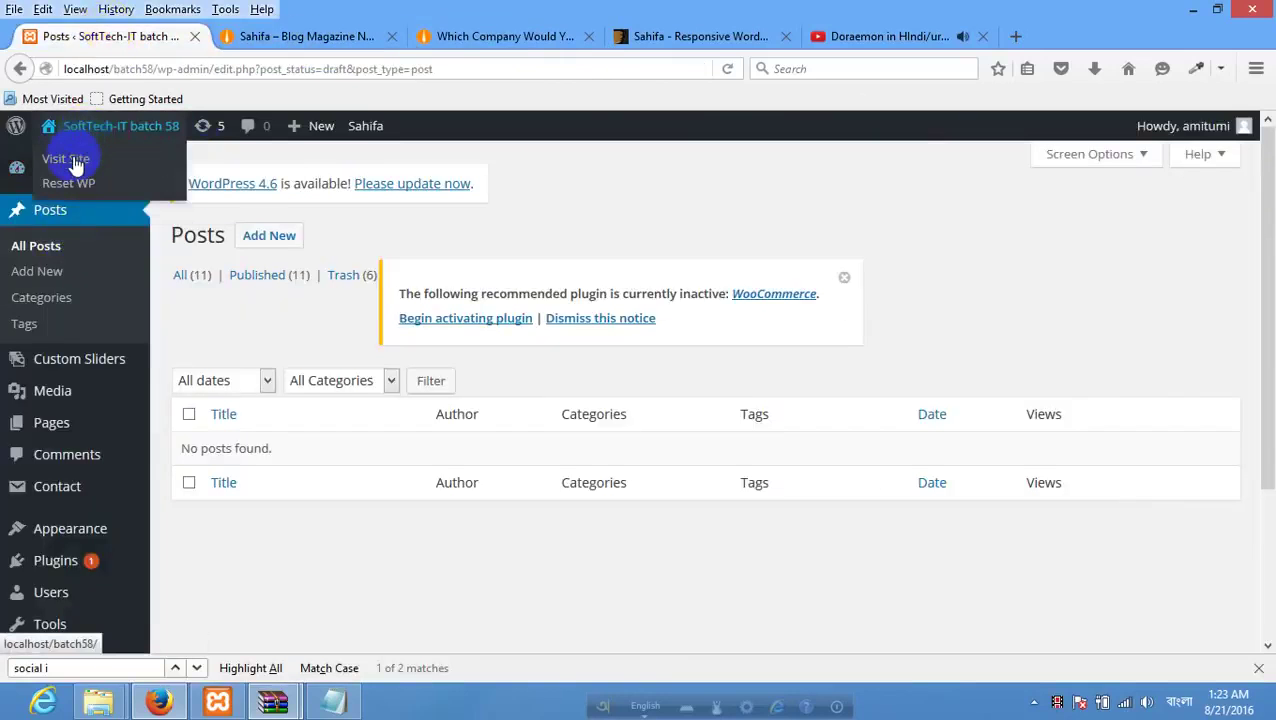
pyautogui.rightClick(95, 164)
pyautogui.click(255, 37)
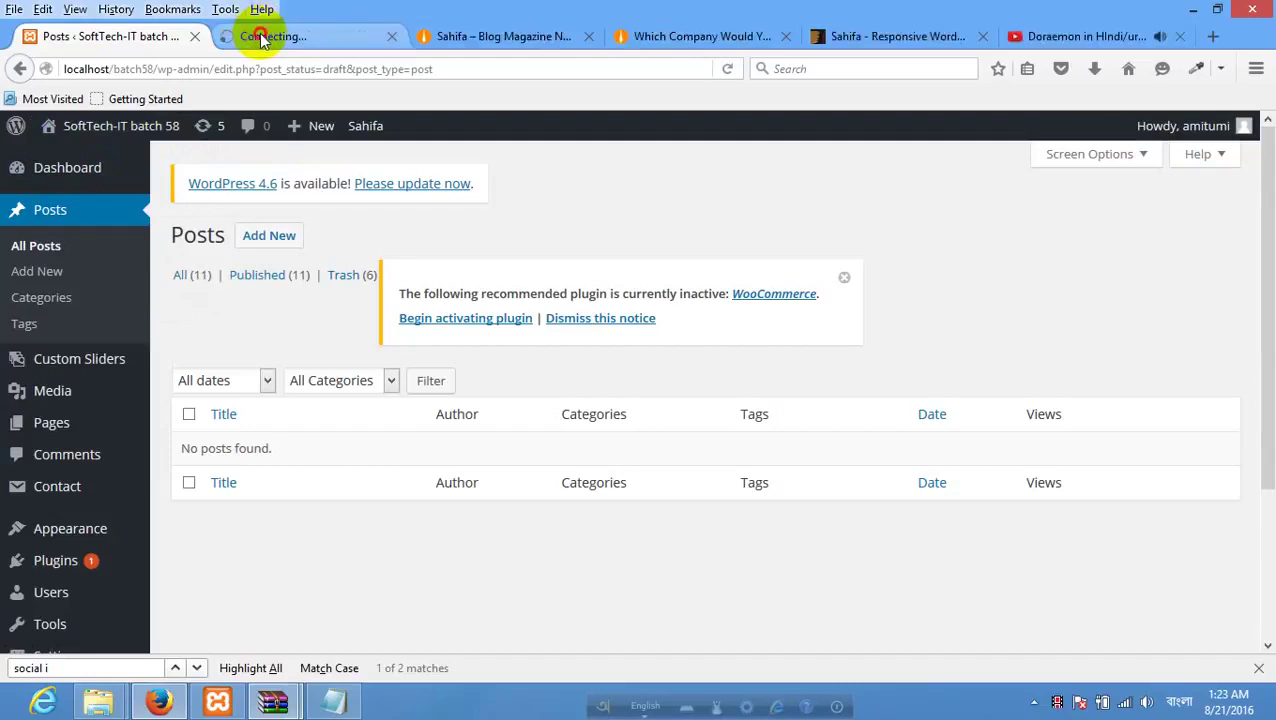
pyautogui.click(262, 38)
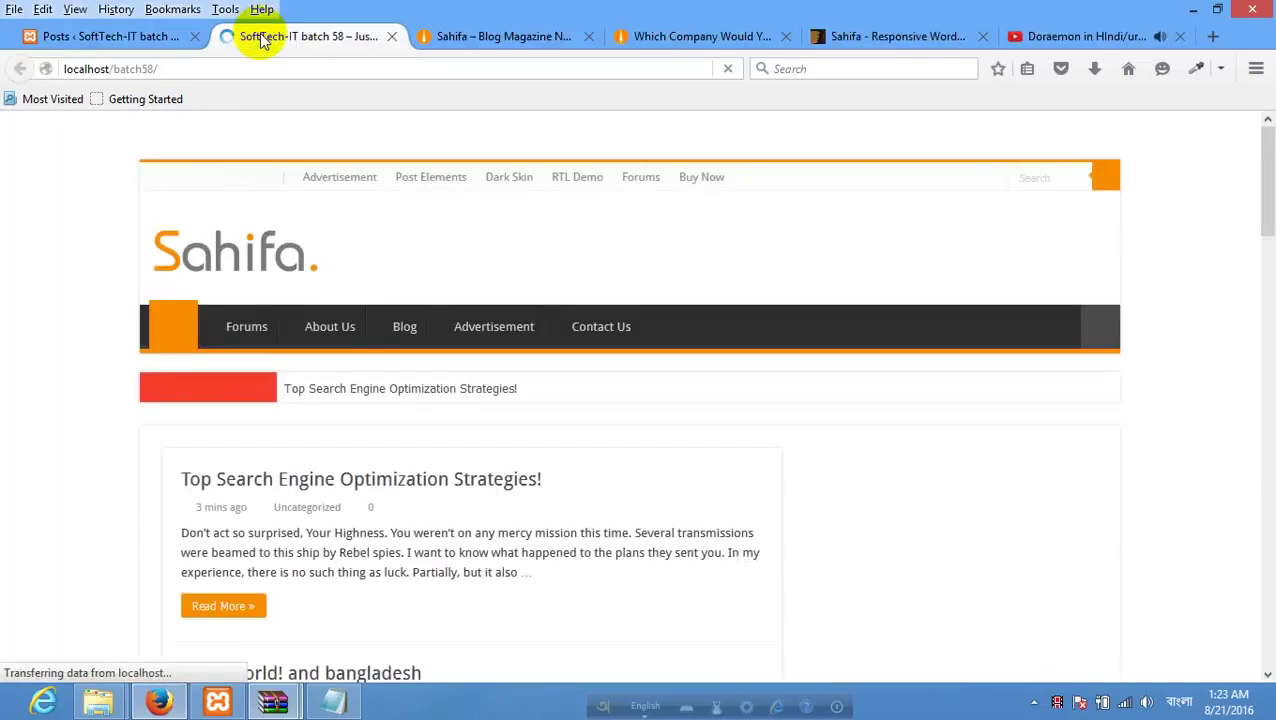
# Examine the published posts on the local site's home page and its Home and Blog navigation links.
pyautogui.scroll(-5, 541, 310)
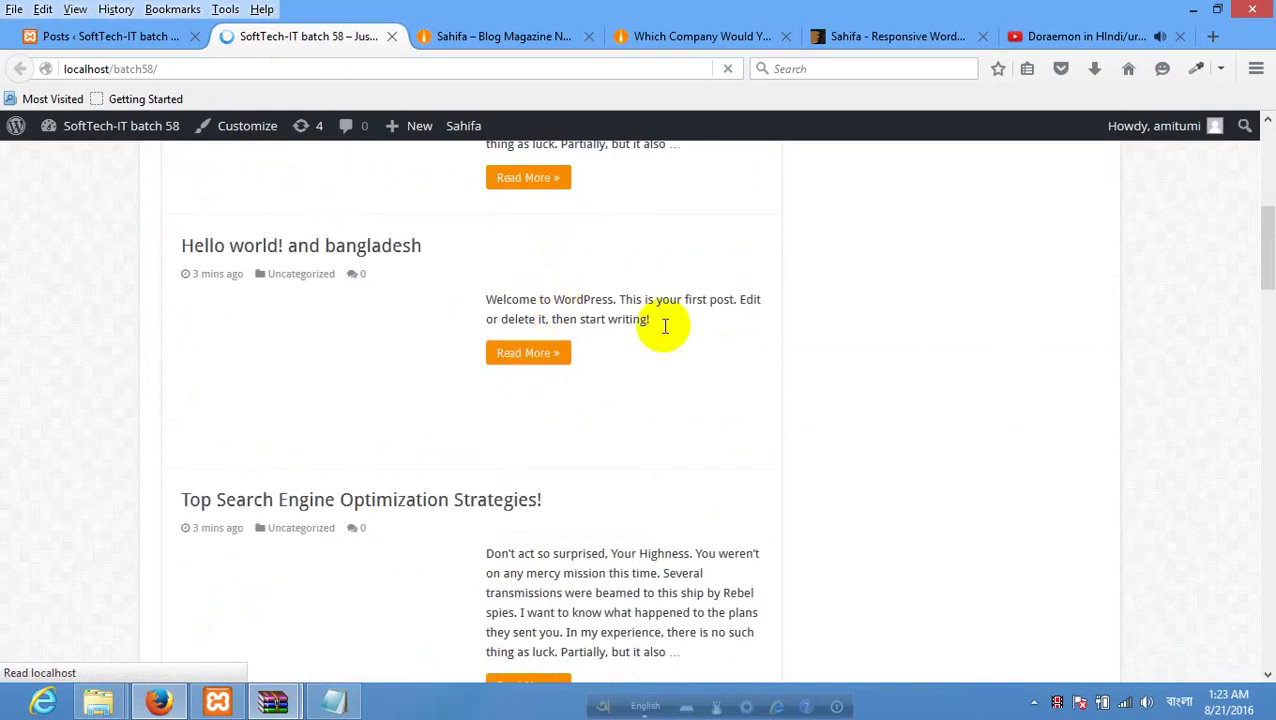
pyautogui.scroll(-2, 727, 330)
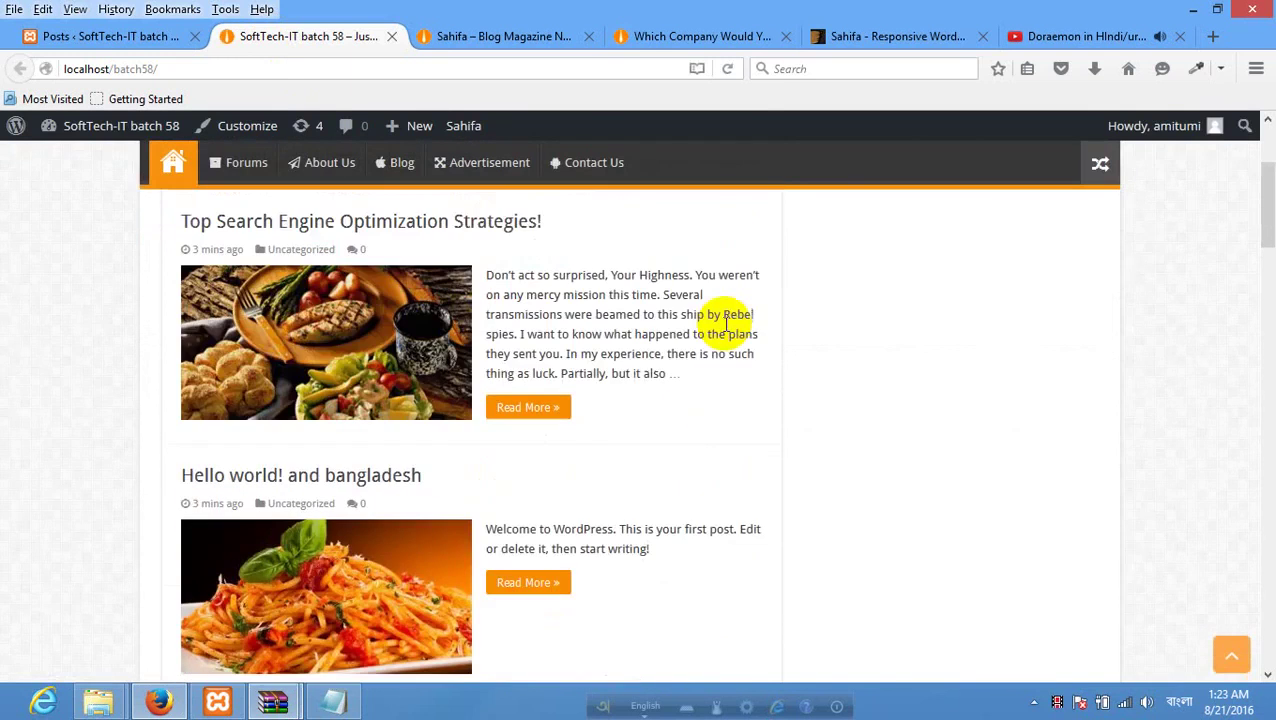
pyautogui.scroll(5, 726, 325)
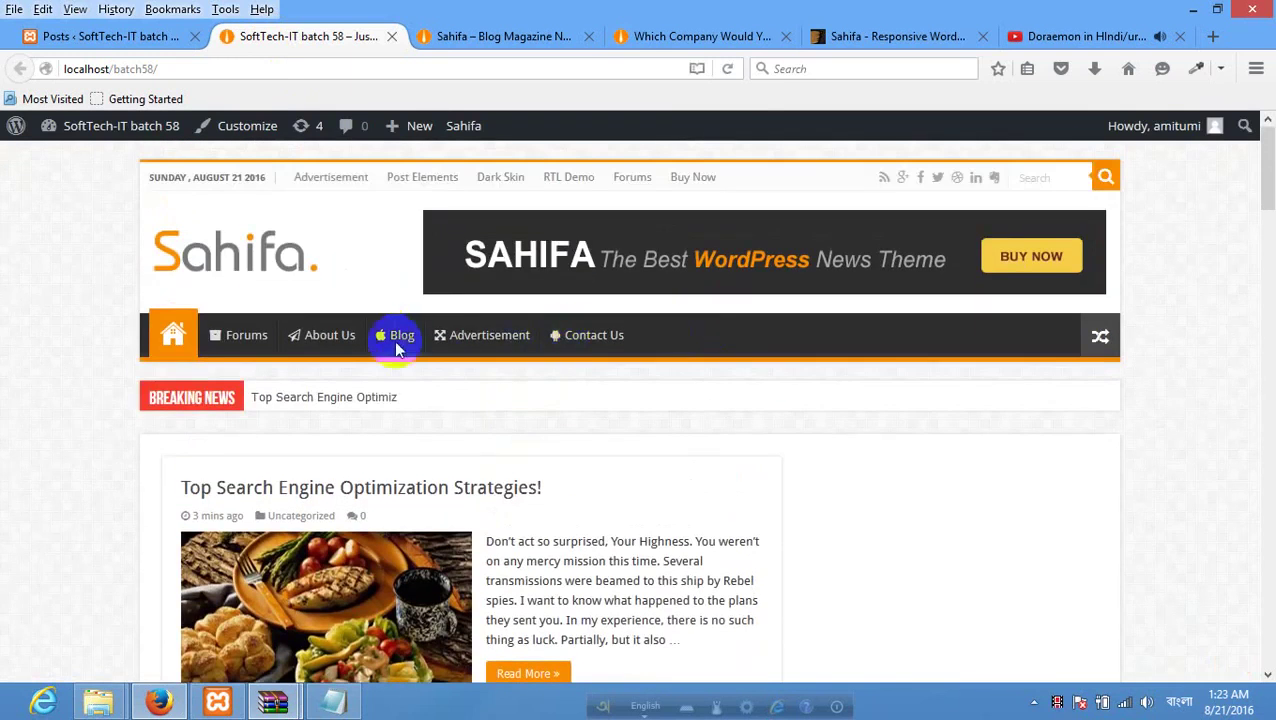
pyautogui.scroll(-4, 340, 360)
pyautogui.scroll(-10, 365, 403)
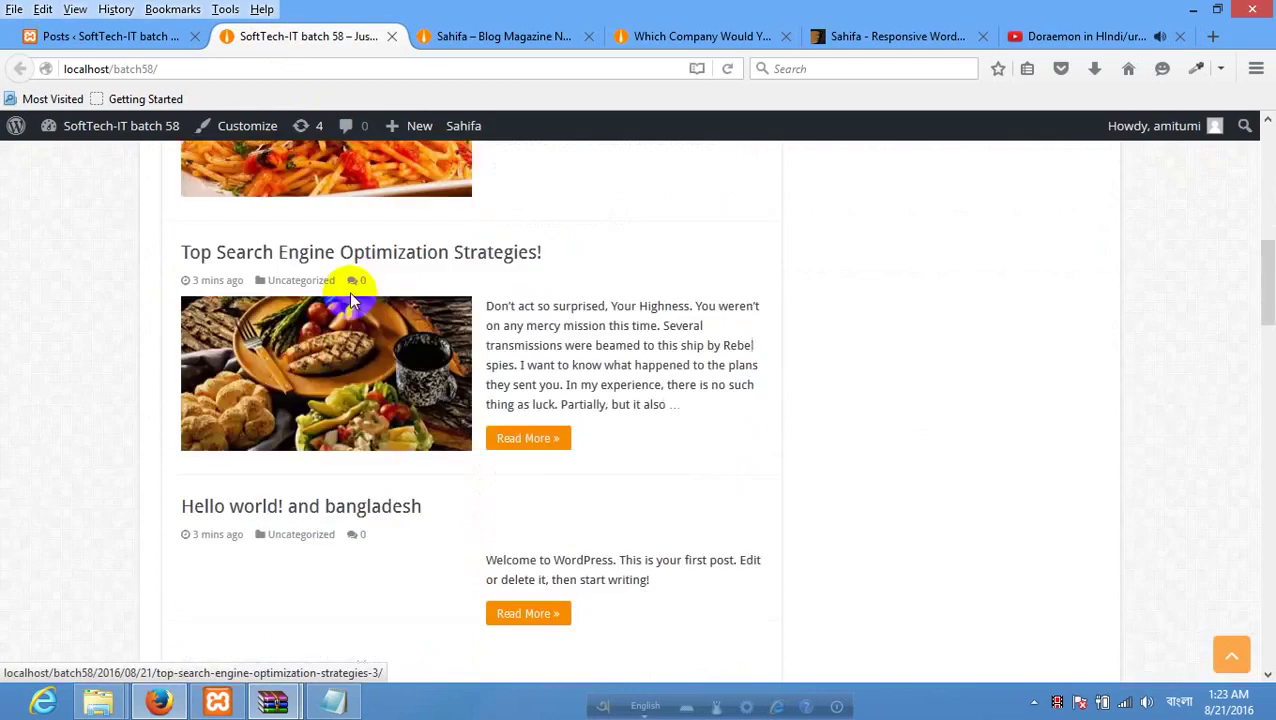
pyautogui.scroll(-8, 455, 352)
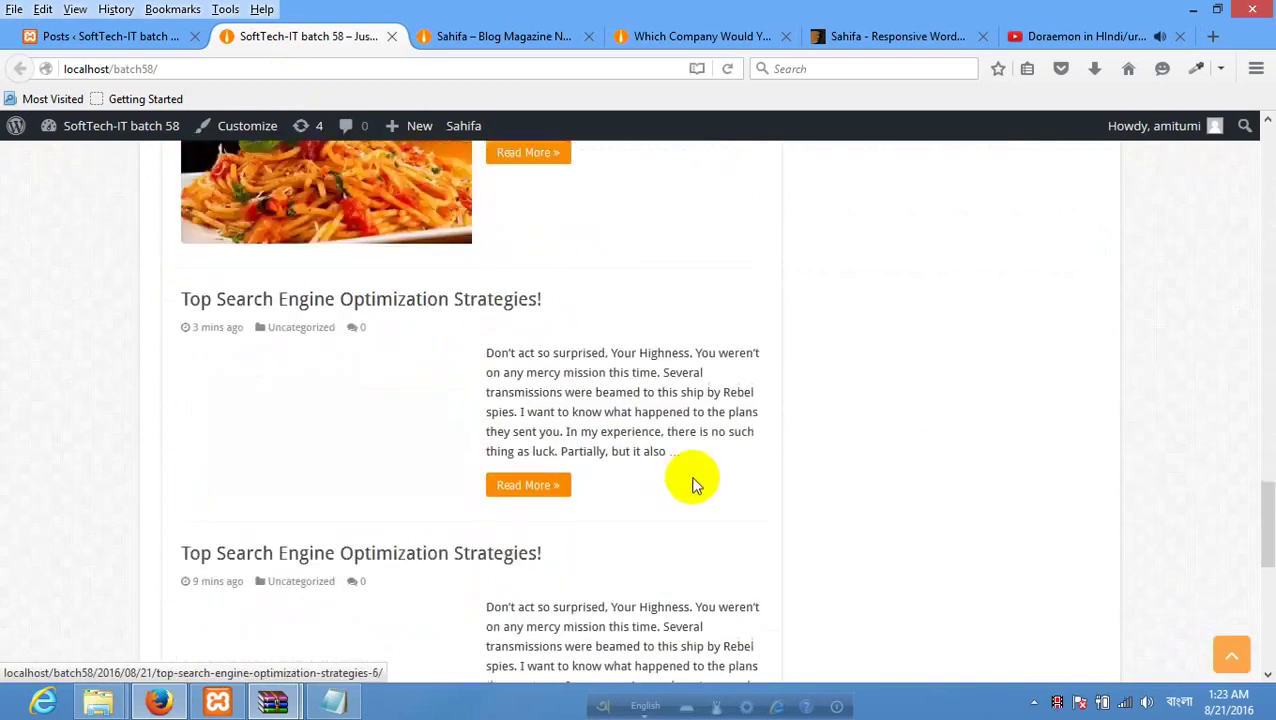
pyautogui.scroll(4, 397, 408)
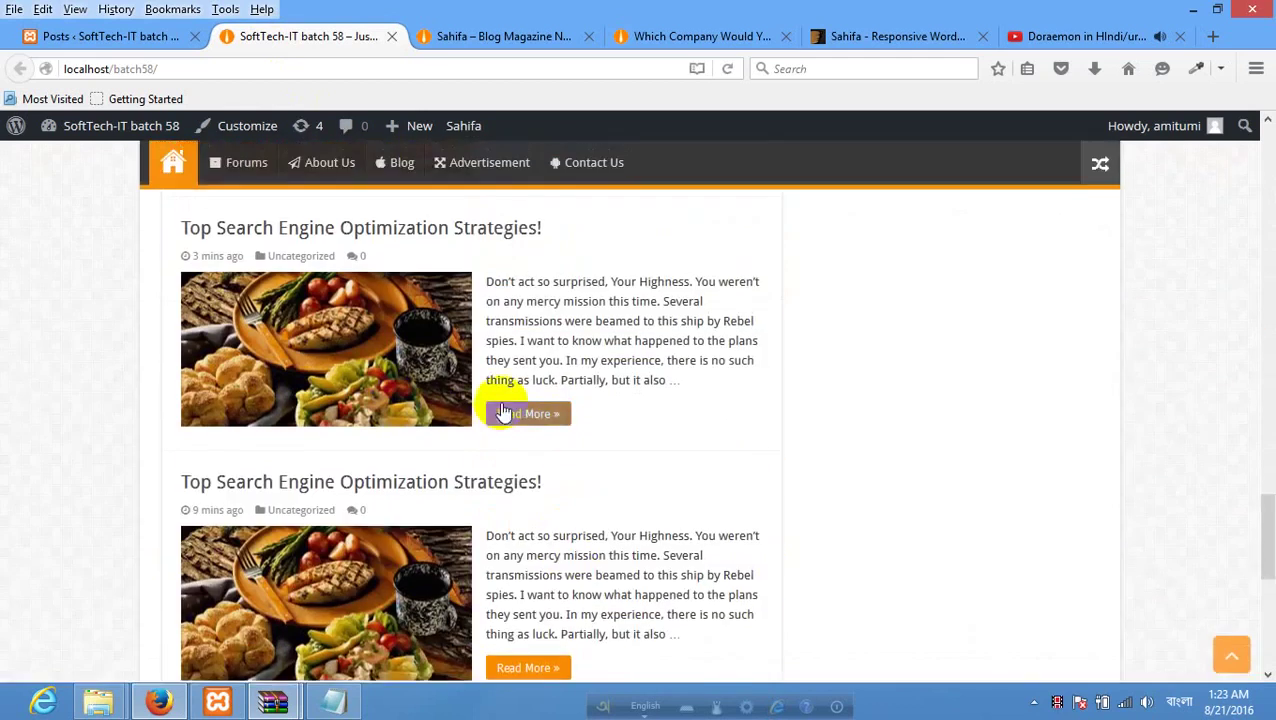
pyautogui.scroll(-5, 500, 405)
pyautogui.scroll(2, 292, 268)
pyautogui.scroll(15, 292, 268)
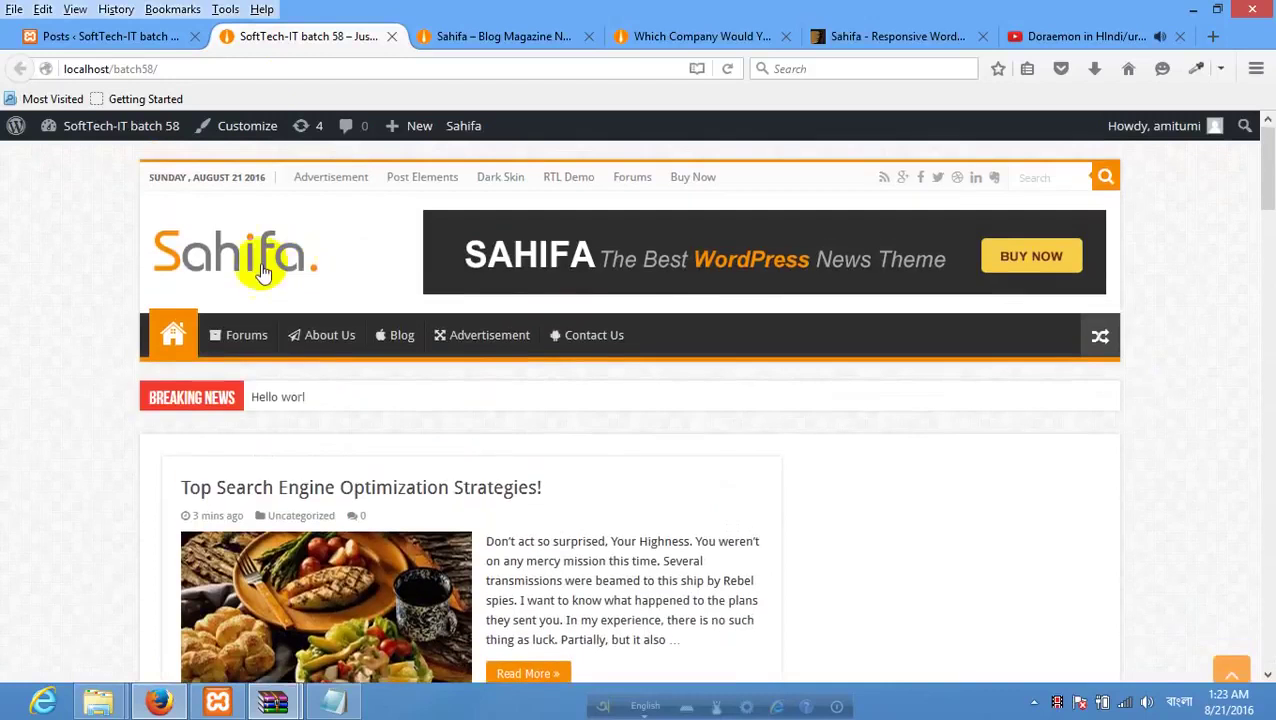
pyautogui.click(173, 338)
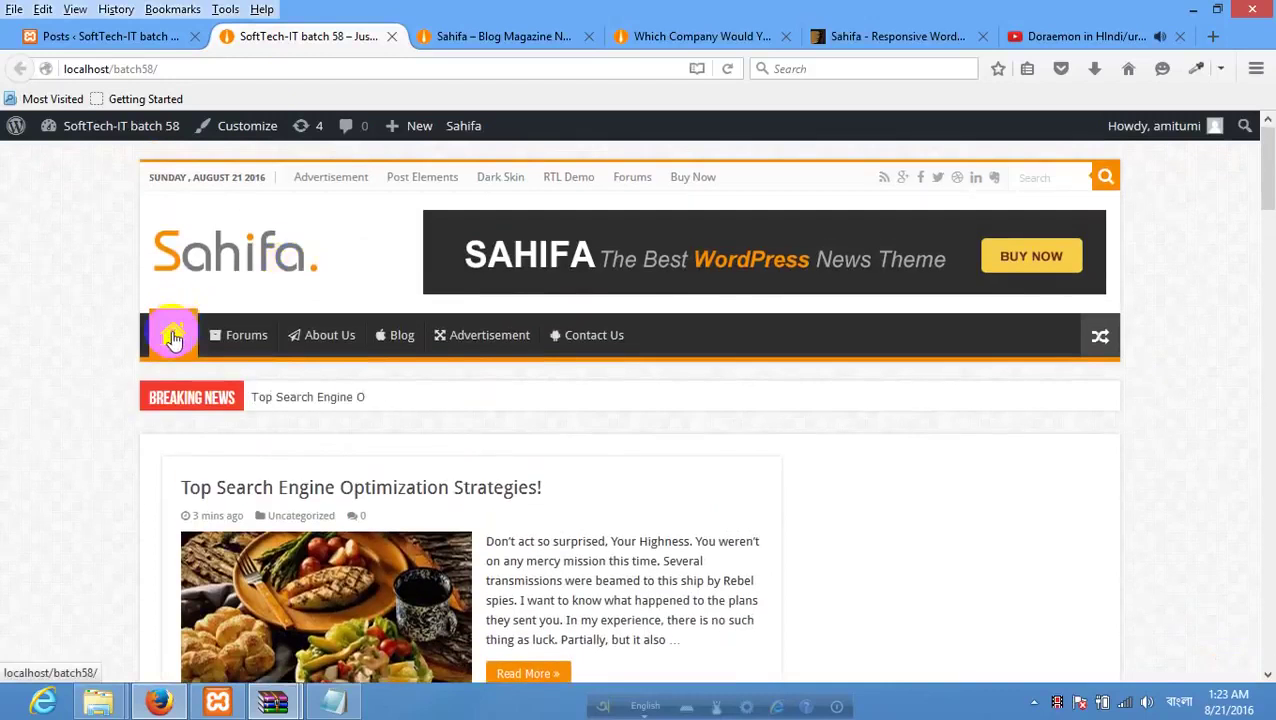
pyautogui.click(401, 336)
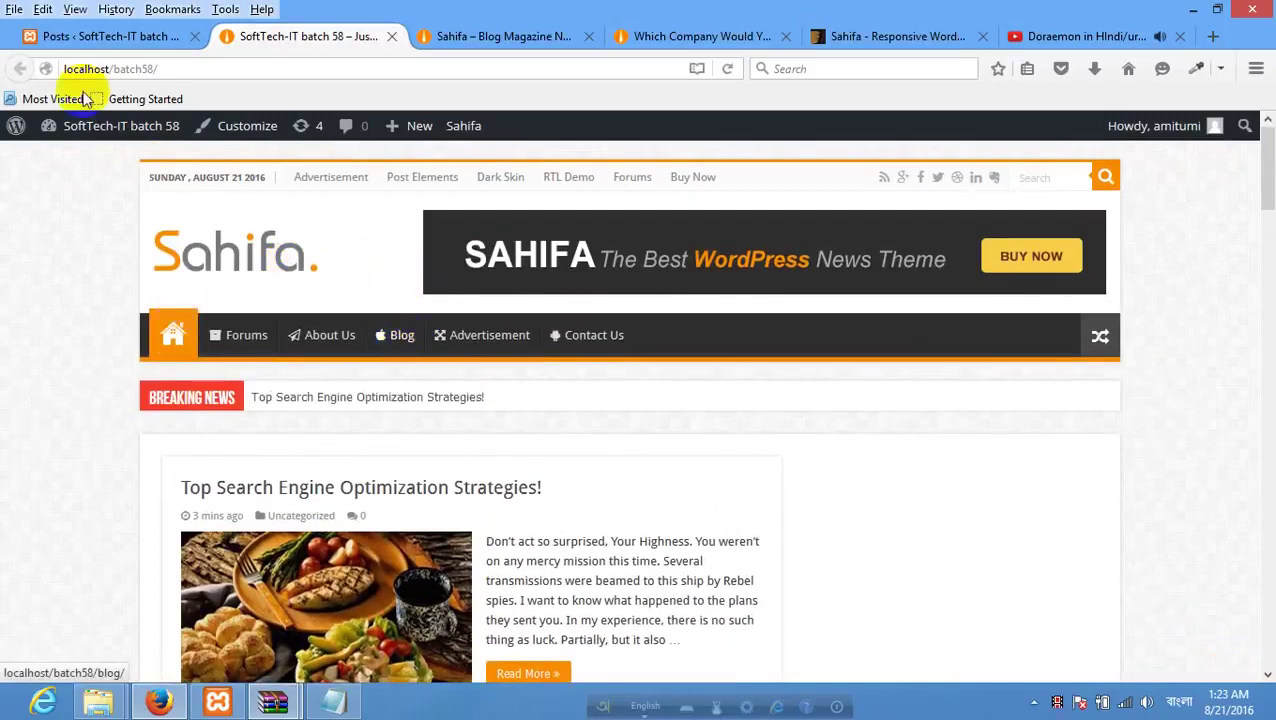
# In the dashboard's Reading settings, make the front page display a static page and choose Home as the front page.
pyautogui.click(110, 36)
pyautogui.scroll(-4, 60, 420)
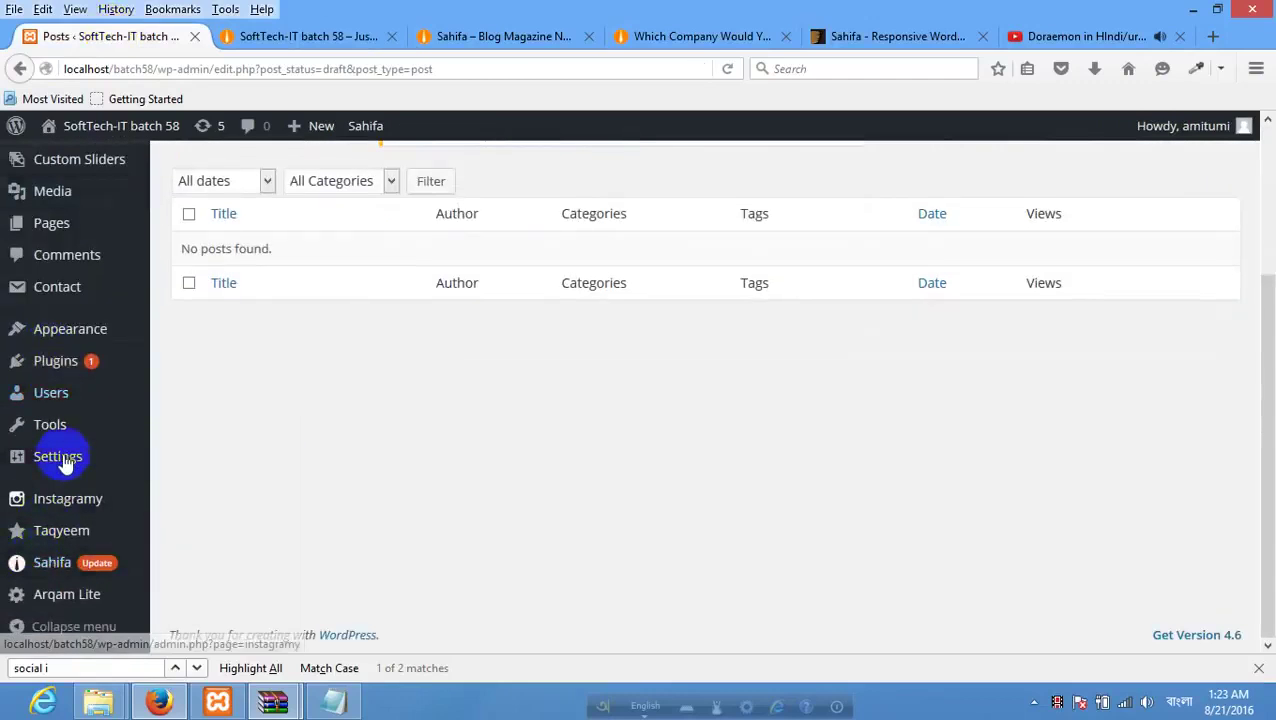
pyautogui.moveTo(62, 459)
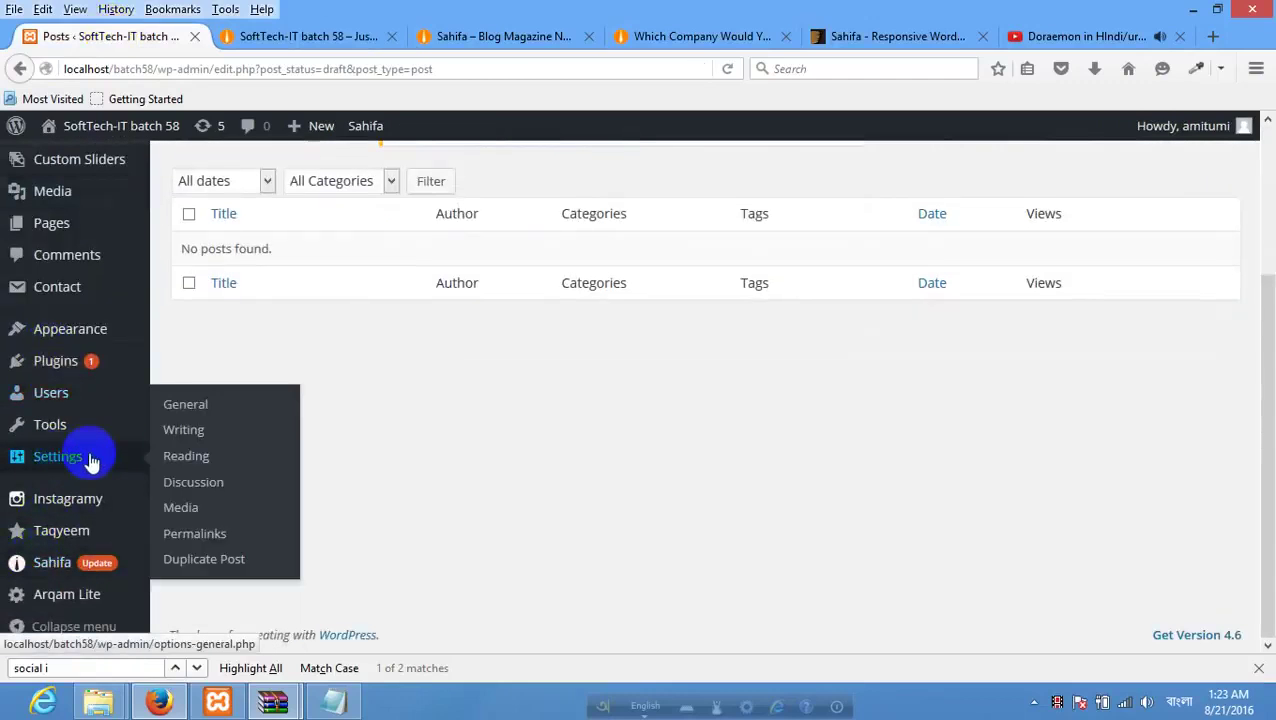
pyautogui.click(185, 456)
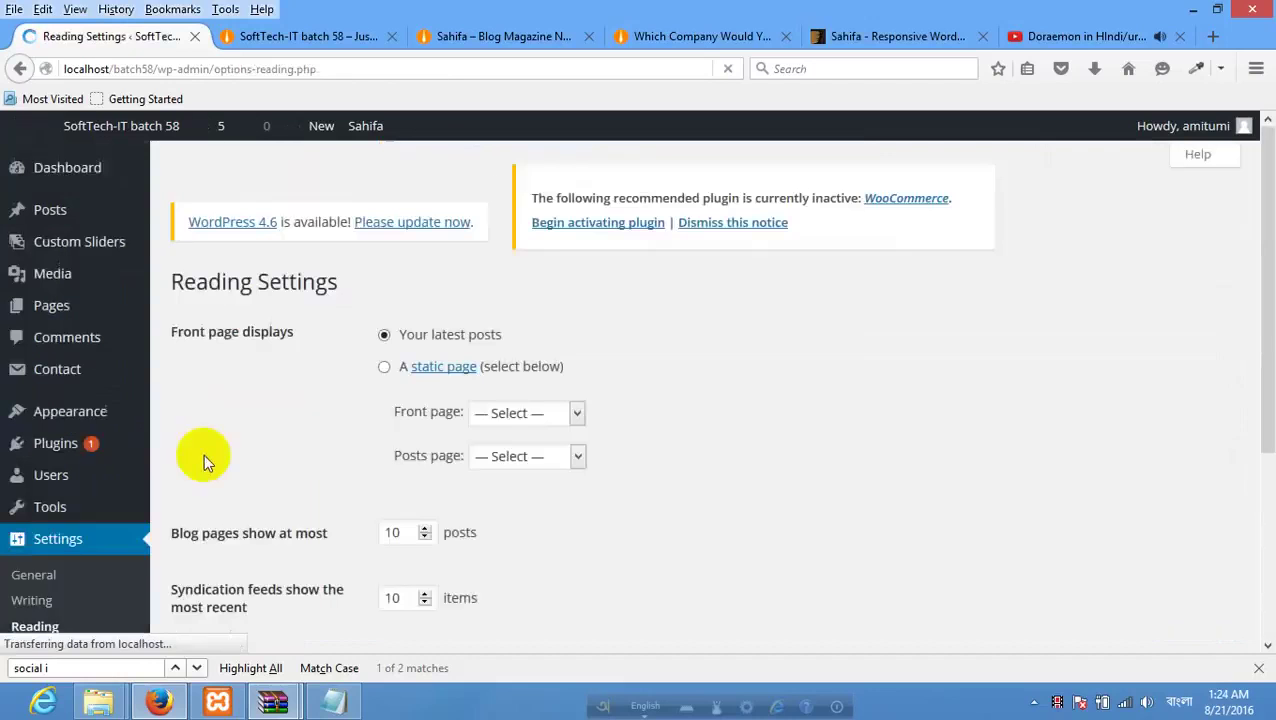
pyautogui.click(385, 428)
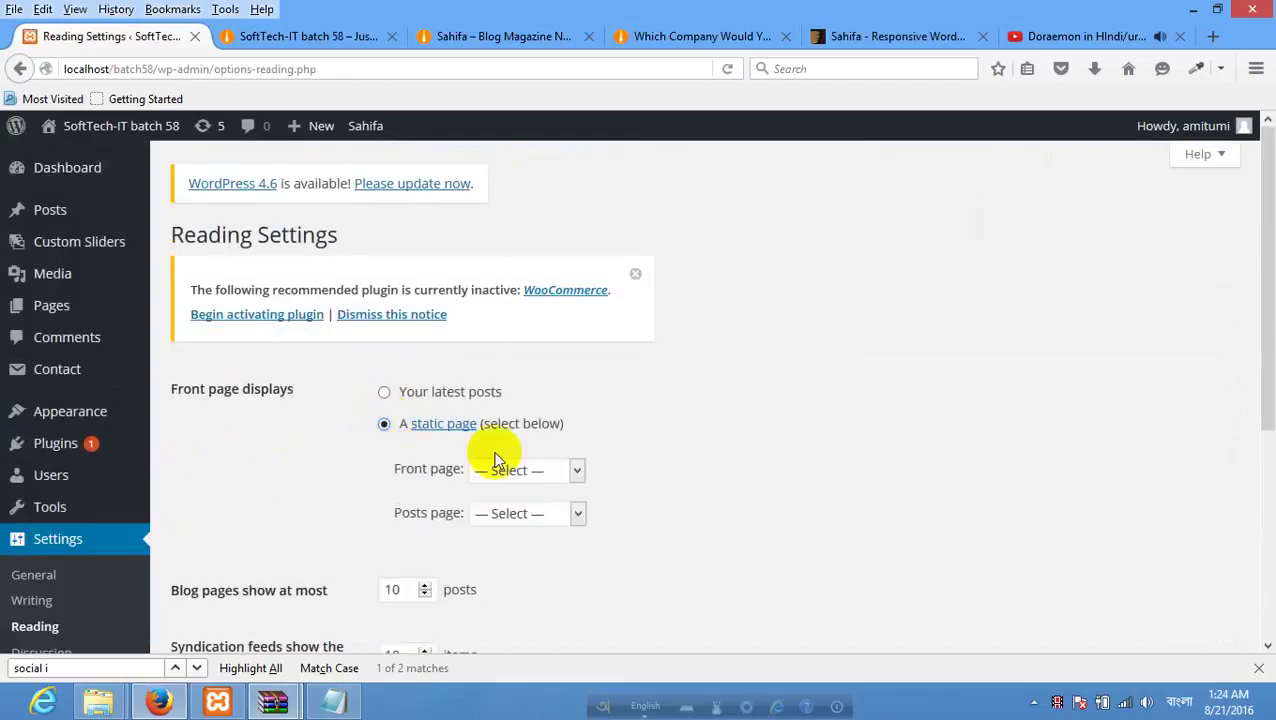
pyautogui.click(508, 469)
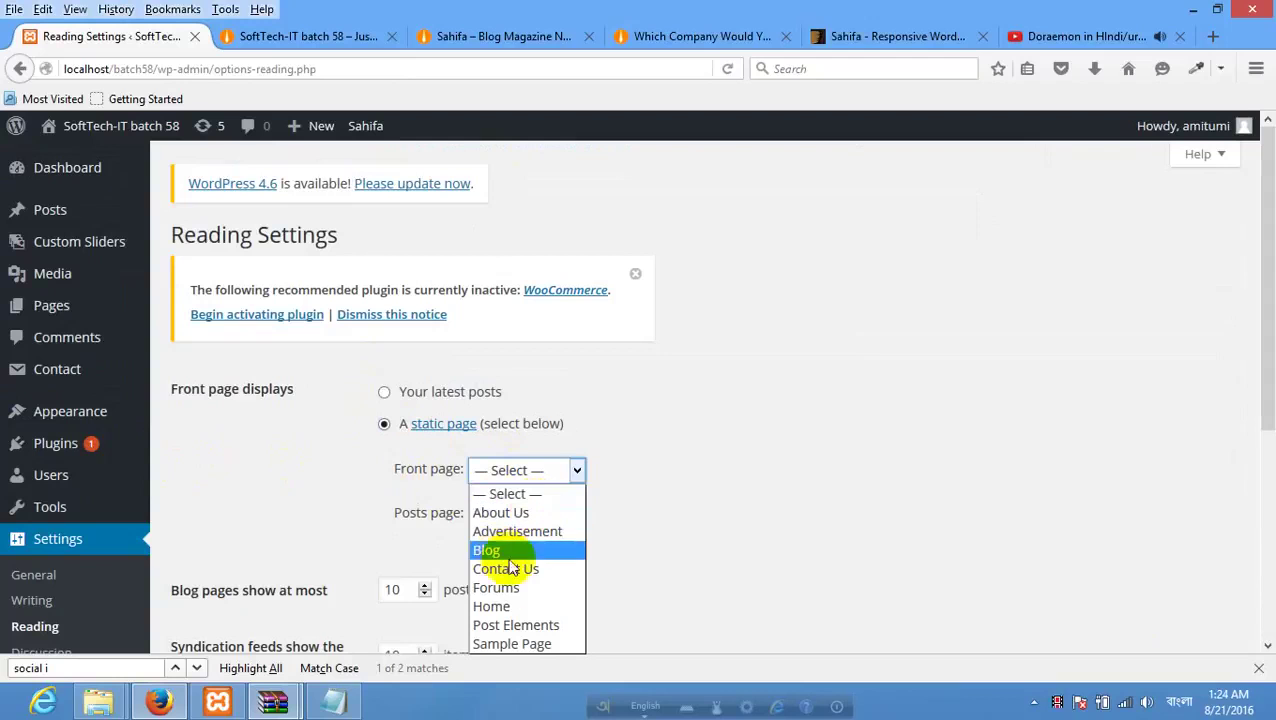
pyautogui.click(522, 607)
# Choose Blog as the posts page and save the Reading settings.
pyautogui.click(530, 513)
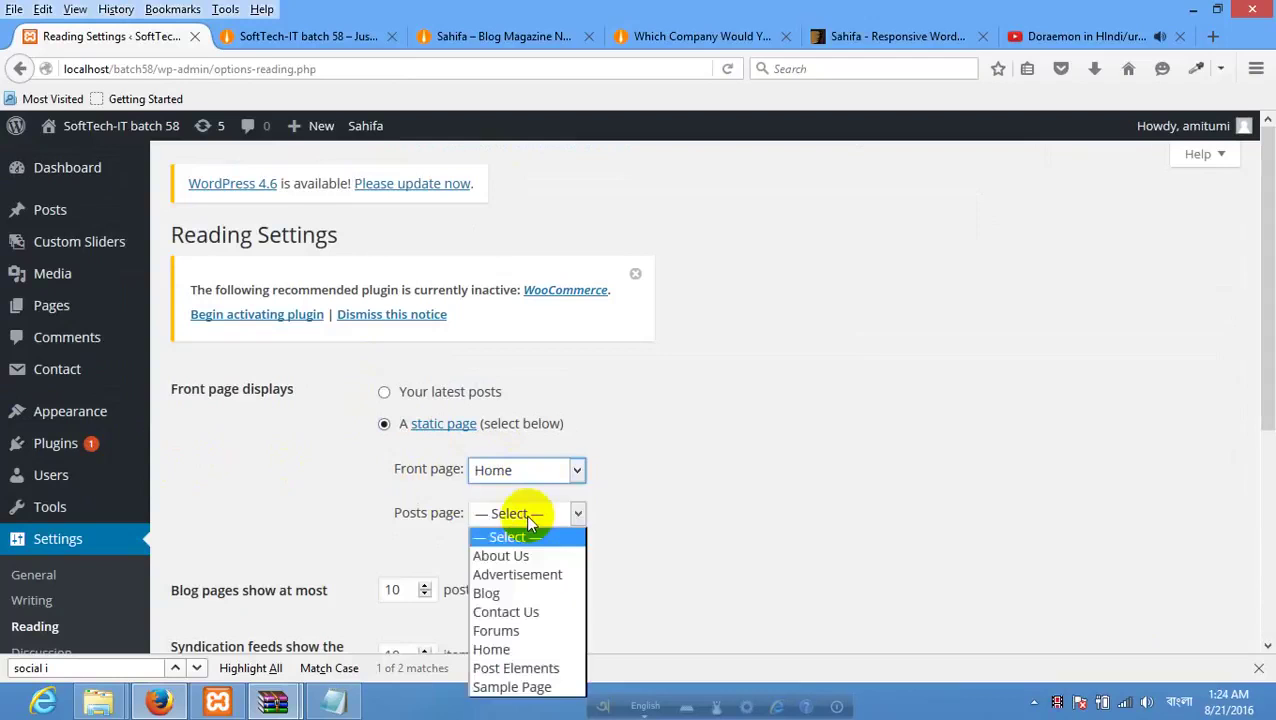
pyautogui.click(505, 598)
pyautogui.scroll(-3, 560, 540)
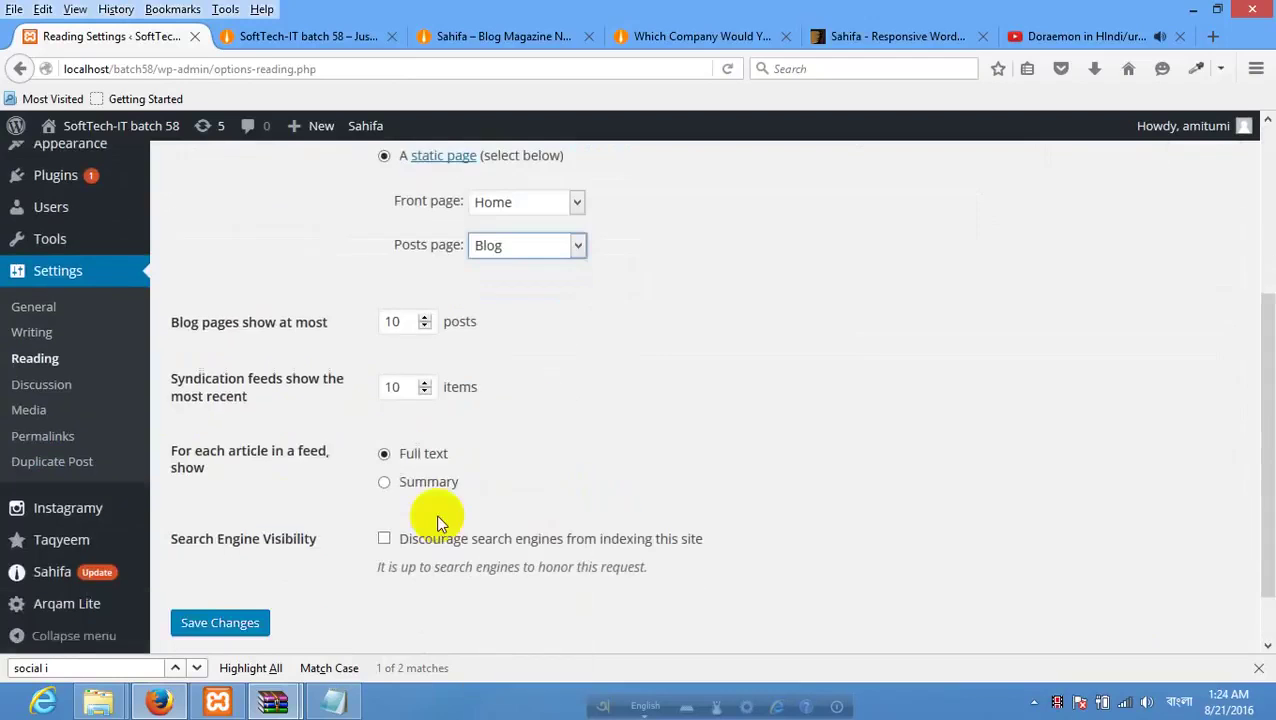
pyautogui.press('Return')
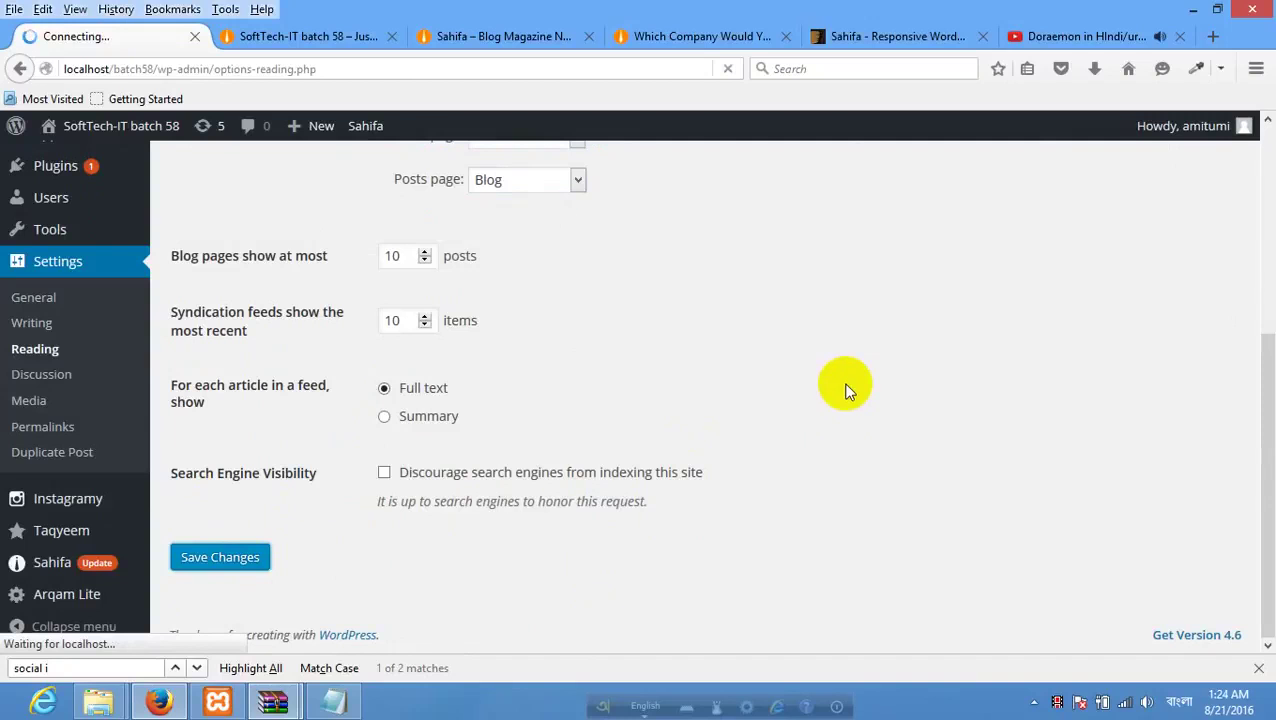
# Reload the local site's home page to check the static front page, and open its Blog page.
pyautogui.click(325, 35)
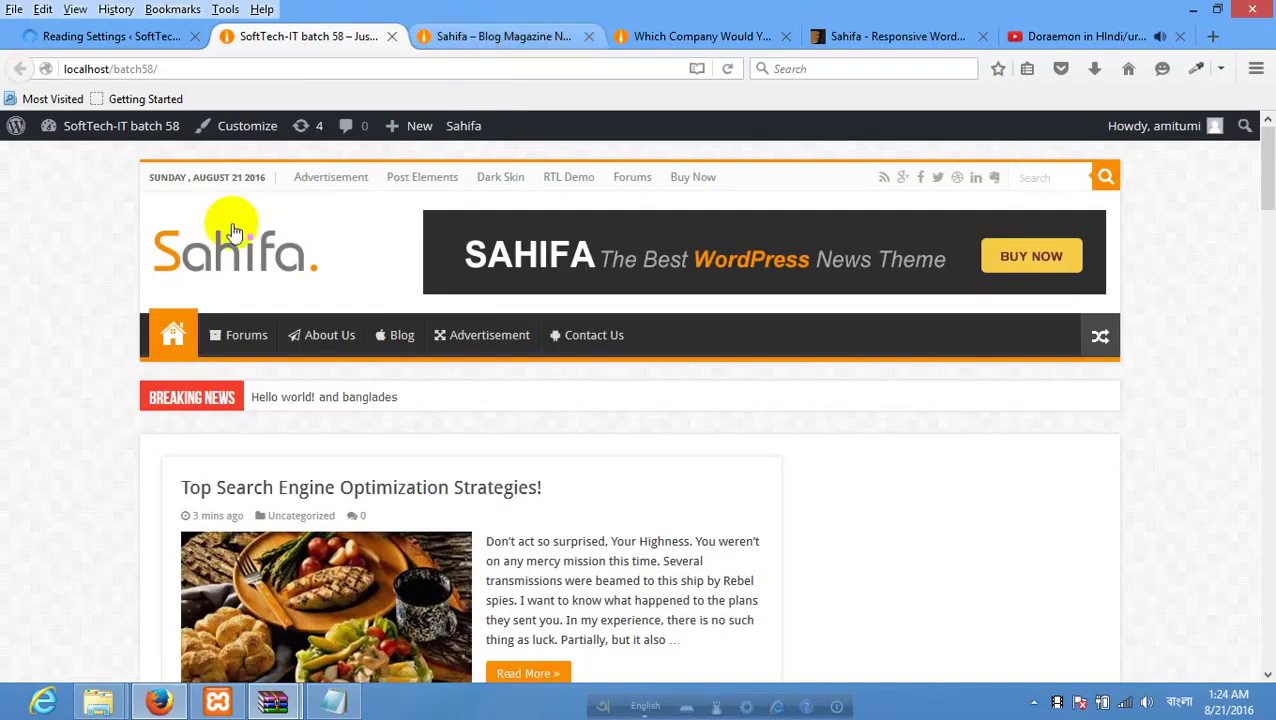
pyautogui.rightClick(109, 303)
pyautogui.click(115, 292)
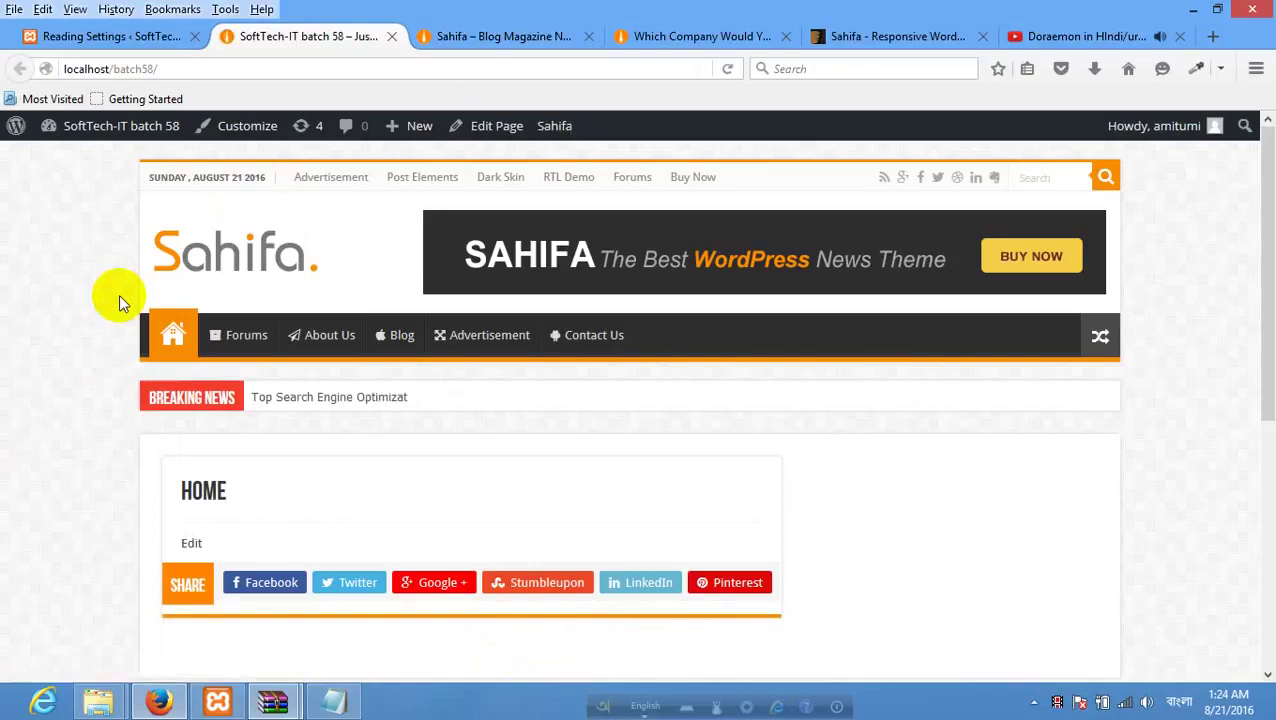
pyautogui.scroll(-5, 669, 573)
pyautogui.scroll(6, 293, 353)
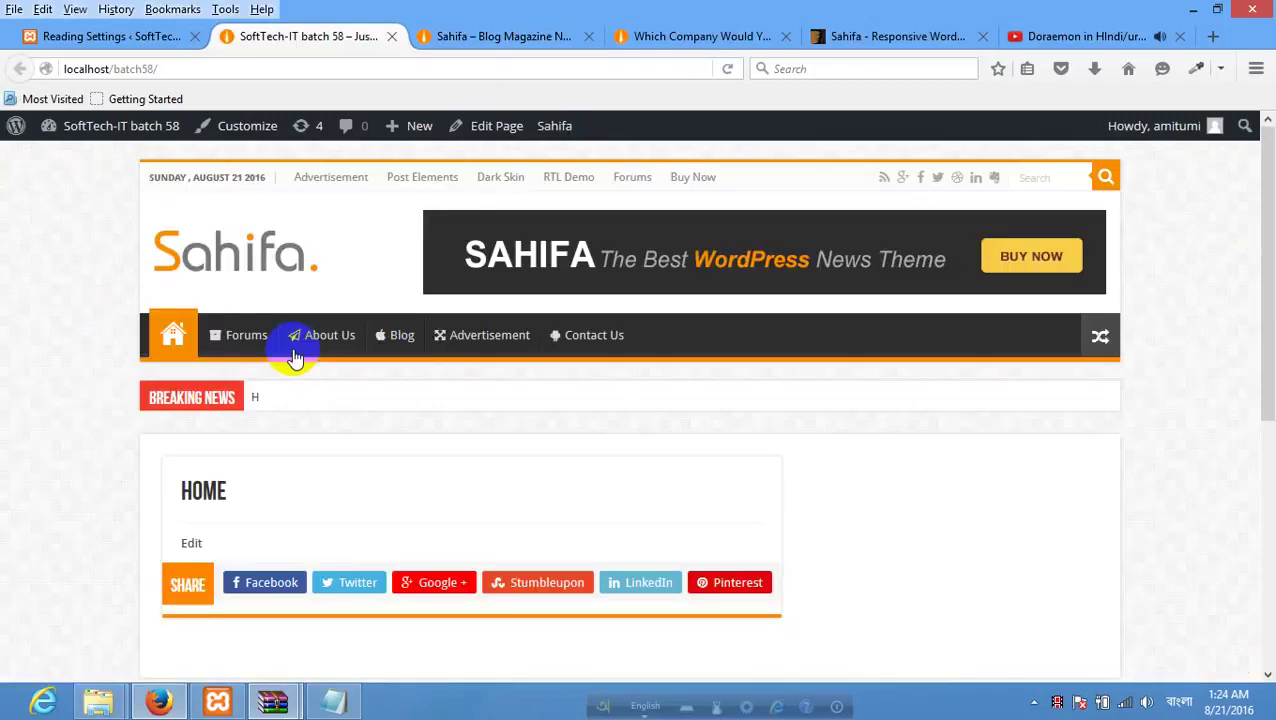
pyautogui.click(403, 343)
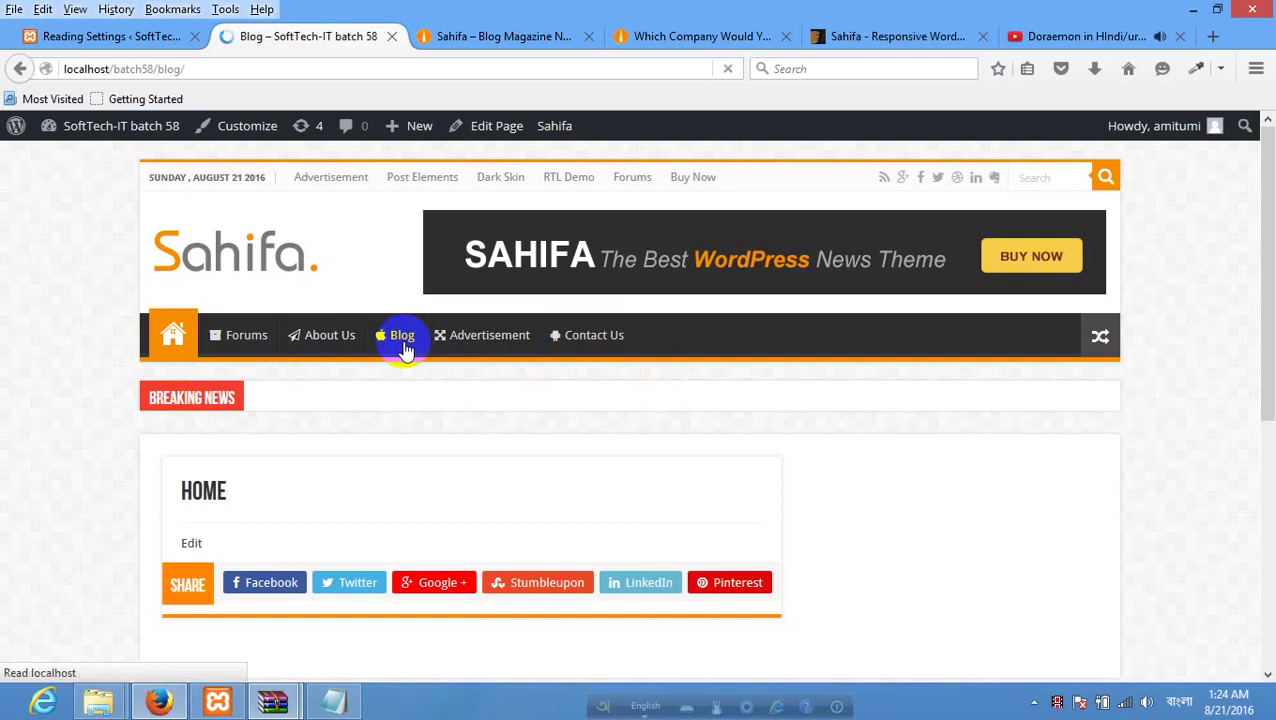
# Examine the list of posts on the local site's Blog page.
pyautogui.scroll(-7, 511, 352)
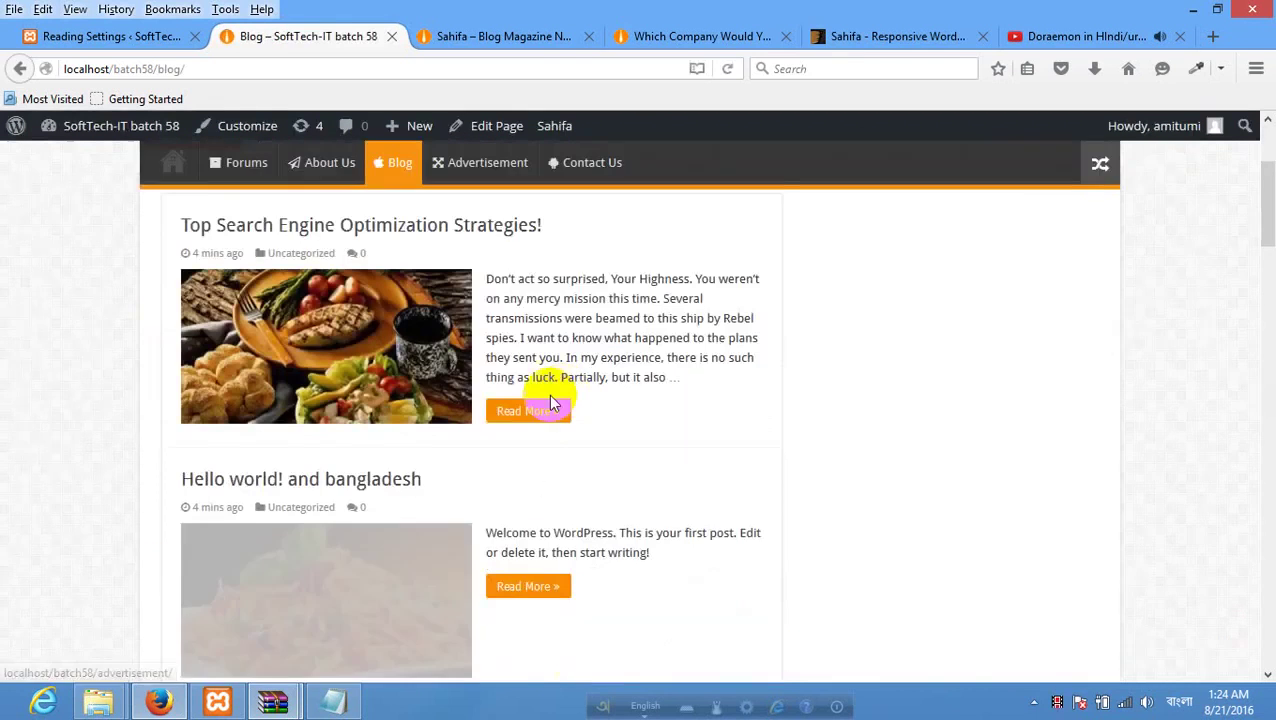
pyautogui.scroll(8, 678, 365)
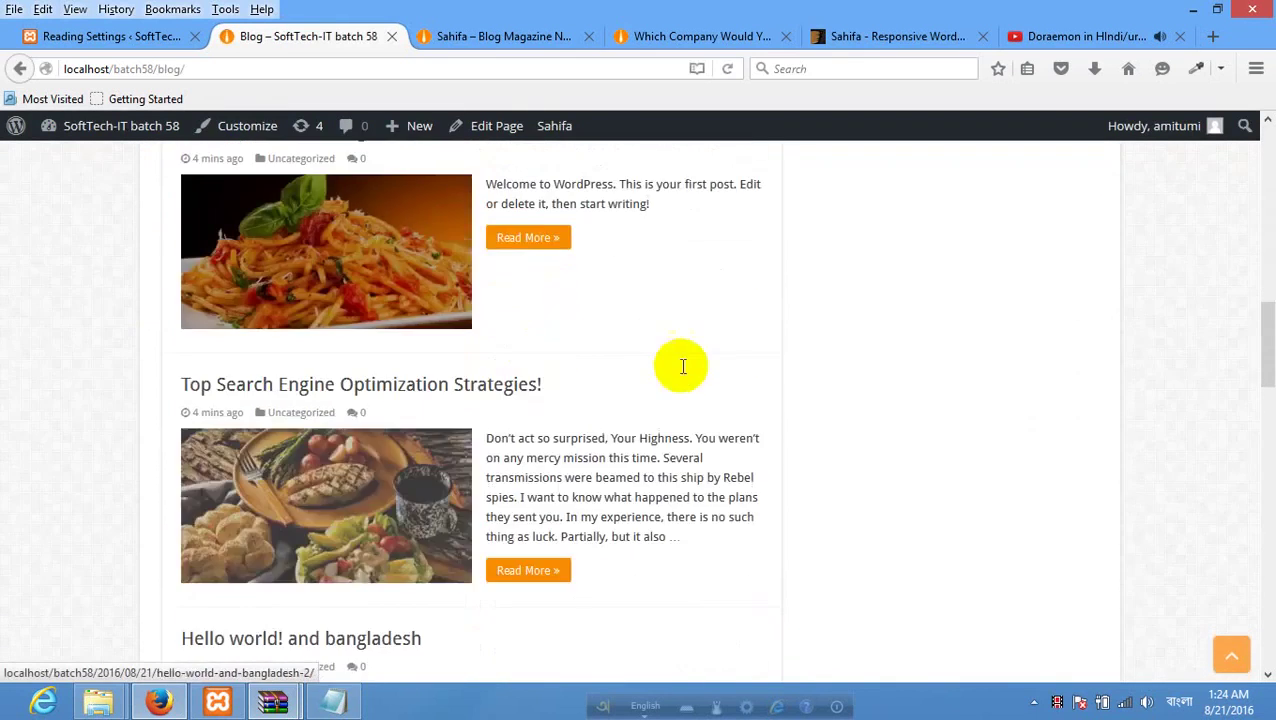
pyautogui.scroll(3, 817, 288)
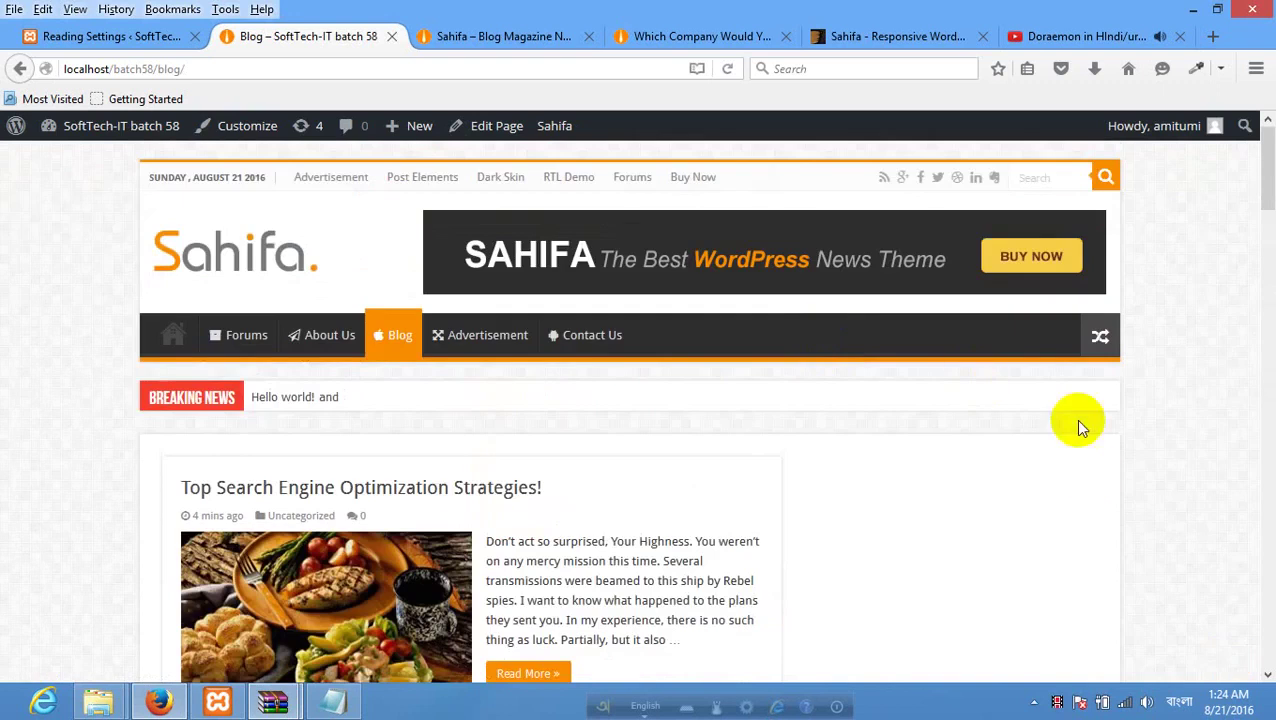
pyautogui.scroll(-10, 1060, 465)
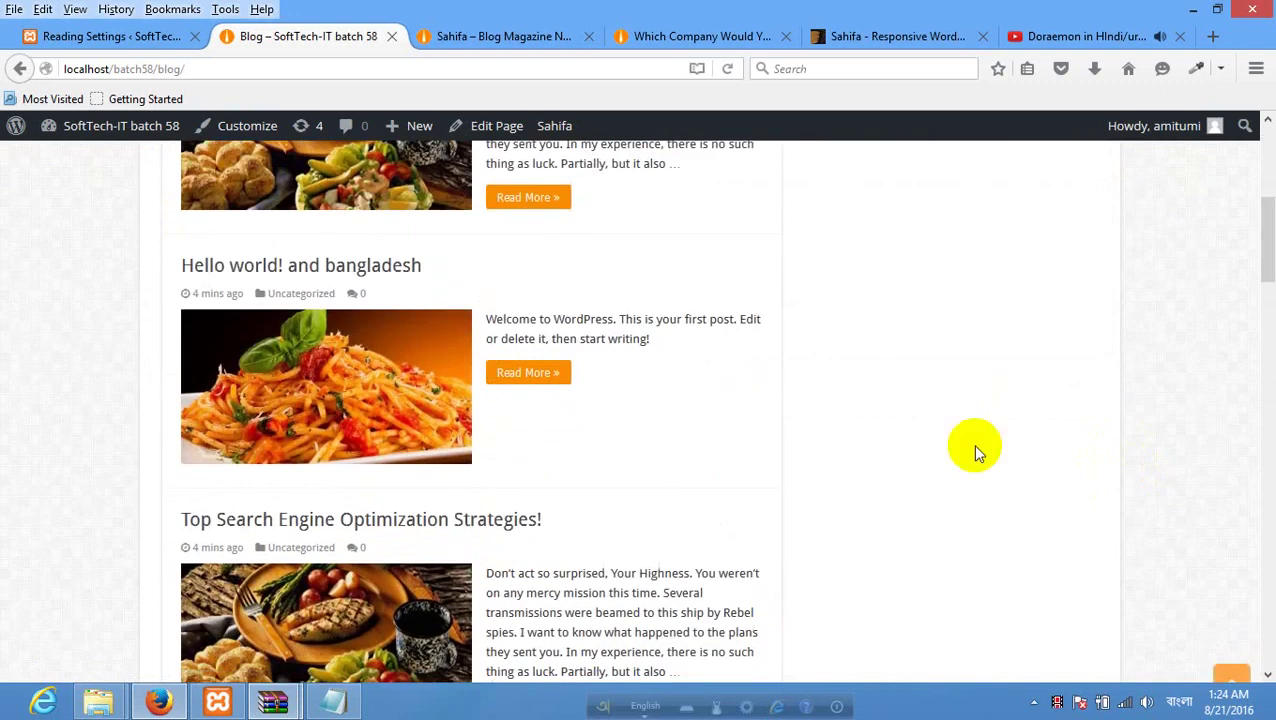
pyautogui.scroll(8, 450, 290)
pyautogui.scroll(3, 208, 226)
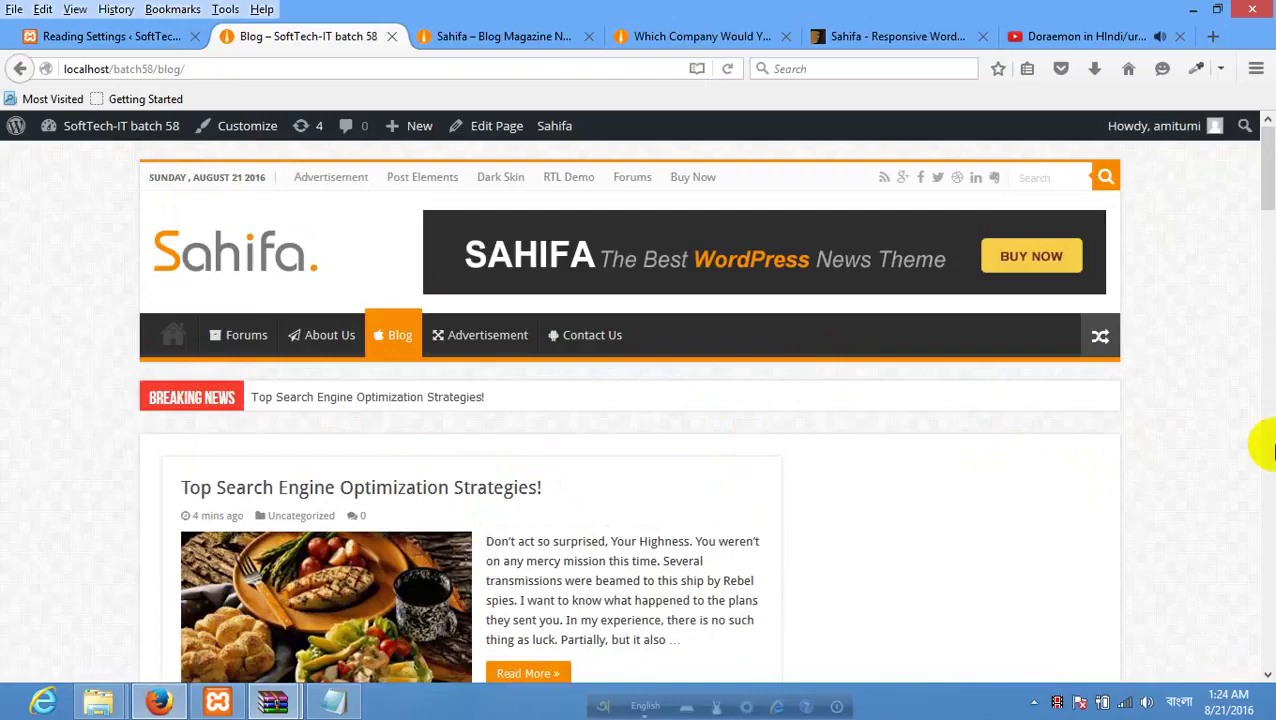
# Open the Sahifa theme settings from the dashboard in a separate browser tab and choose the Sidebars section.
pyautogui.click(128, 36)
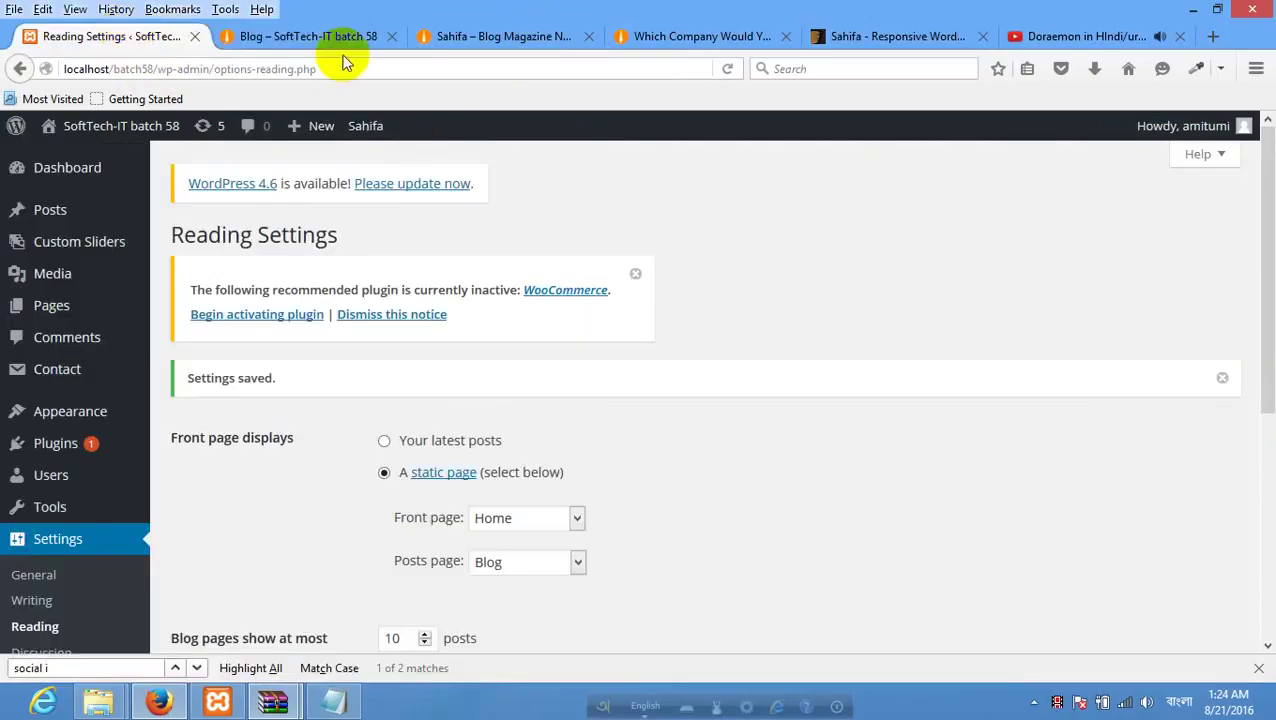
pyautogui.scroll(-5, 77, 376)
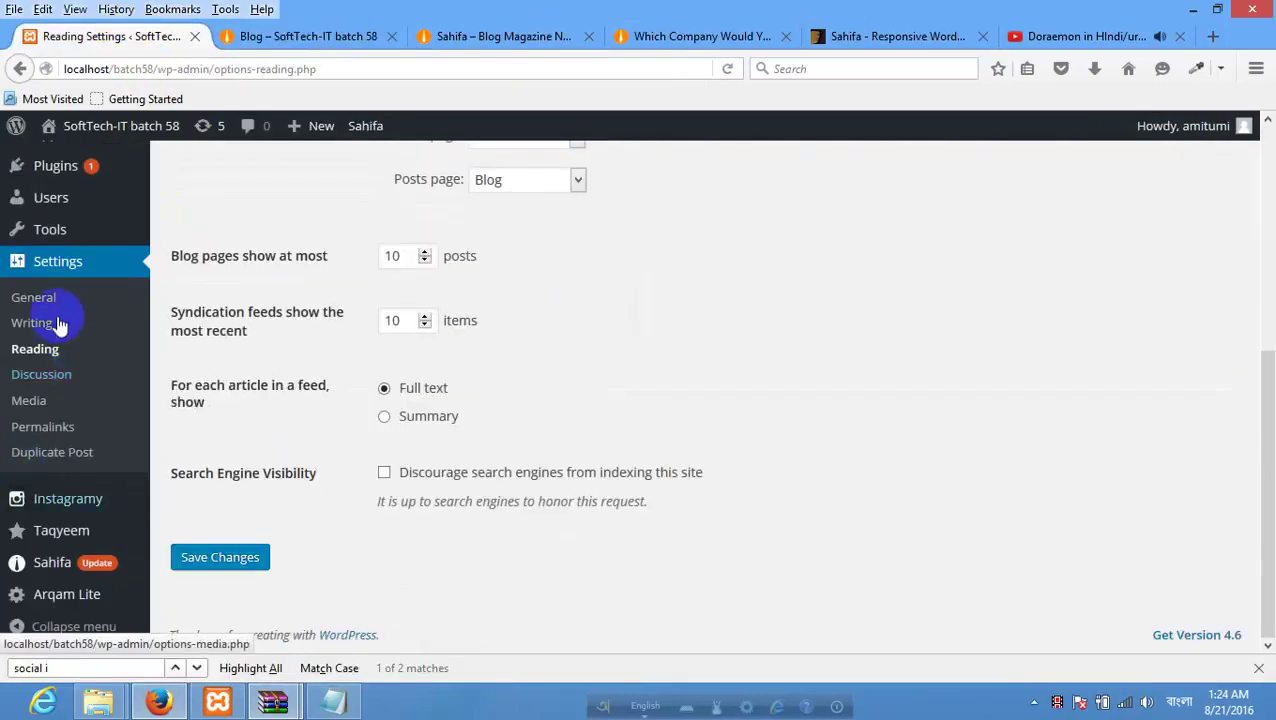
pyautogui.moveTo(43, 566)
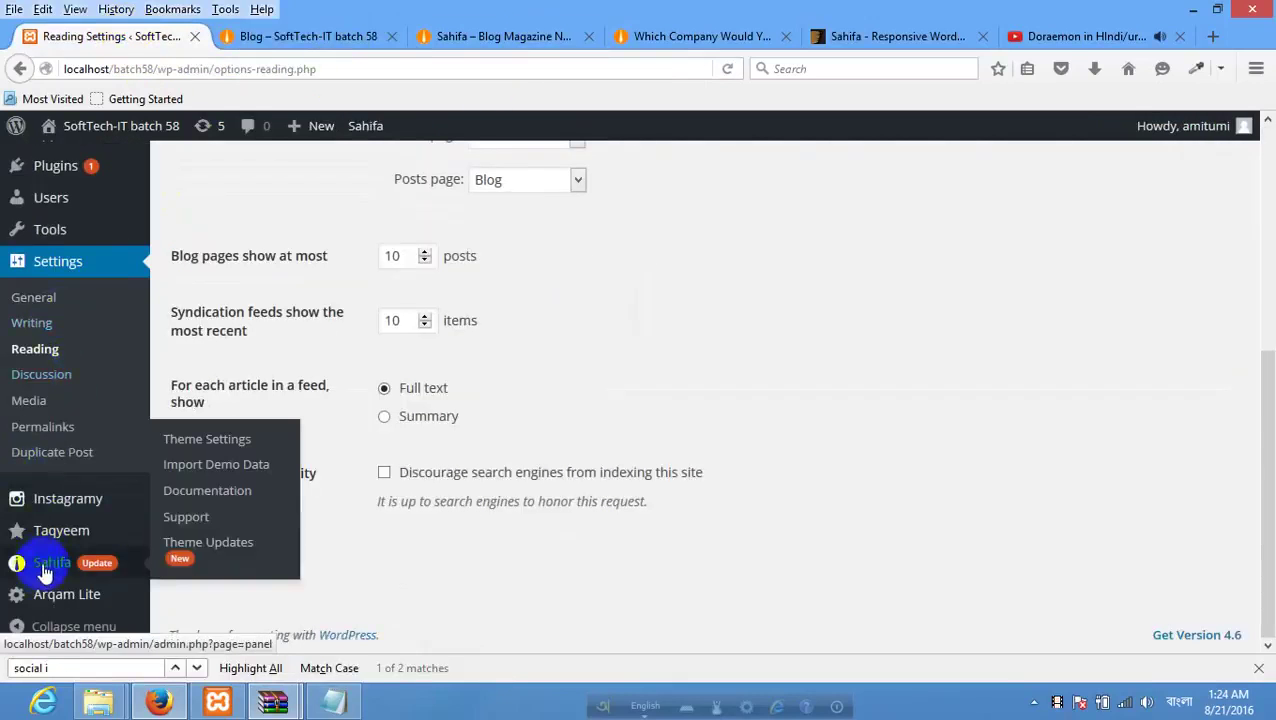
pyautogui.rightClick(245, 442)
pyautogui.rightClick(38, 560)
pyautogui.click(128, 375)
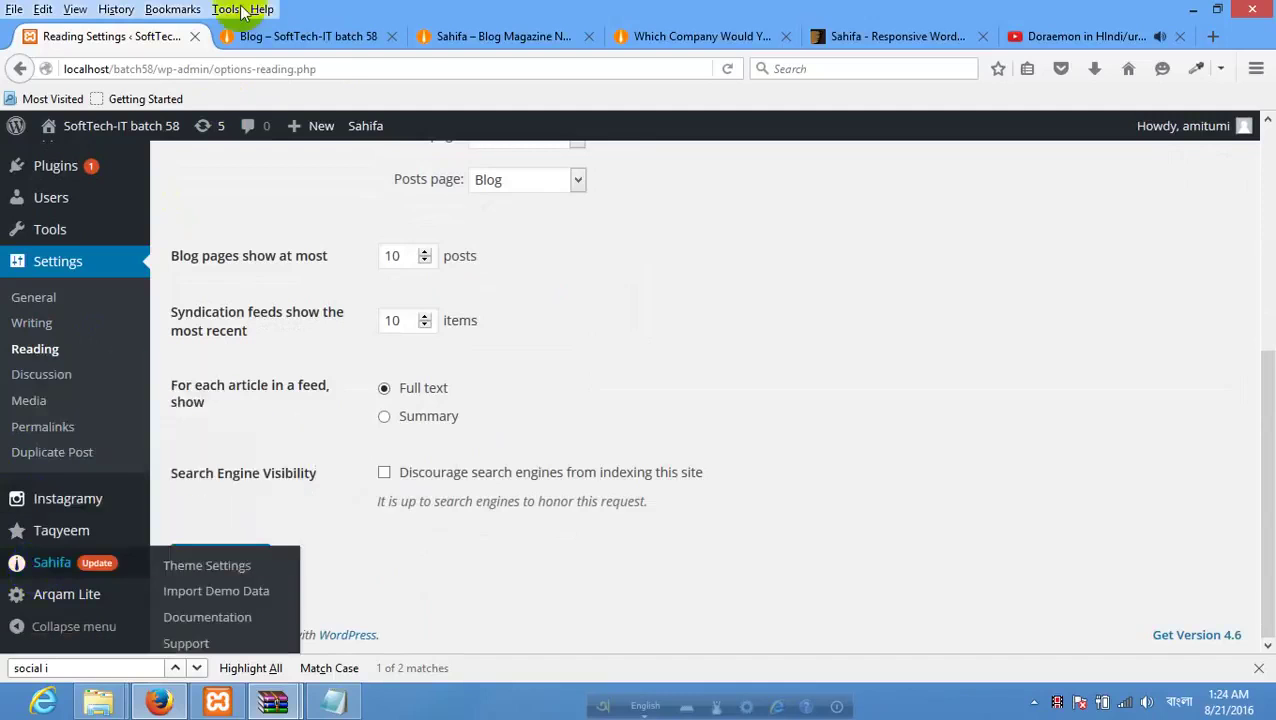
pyautogui.click(268, 40)
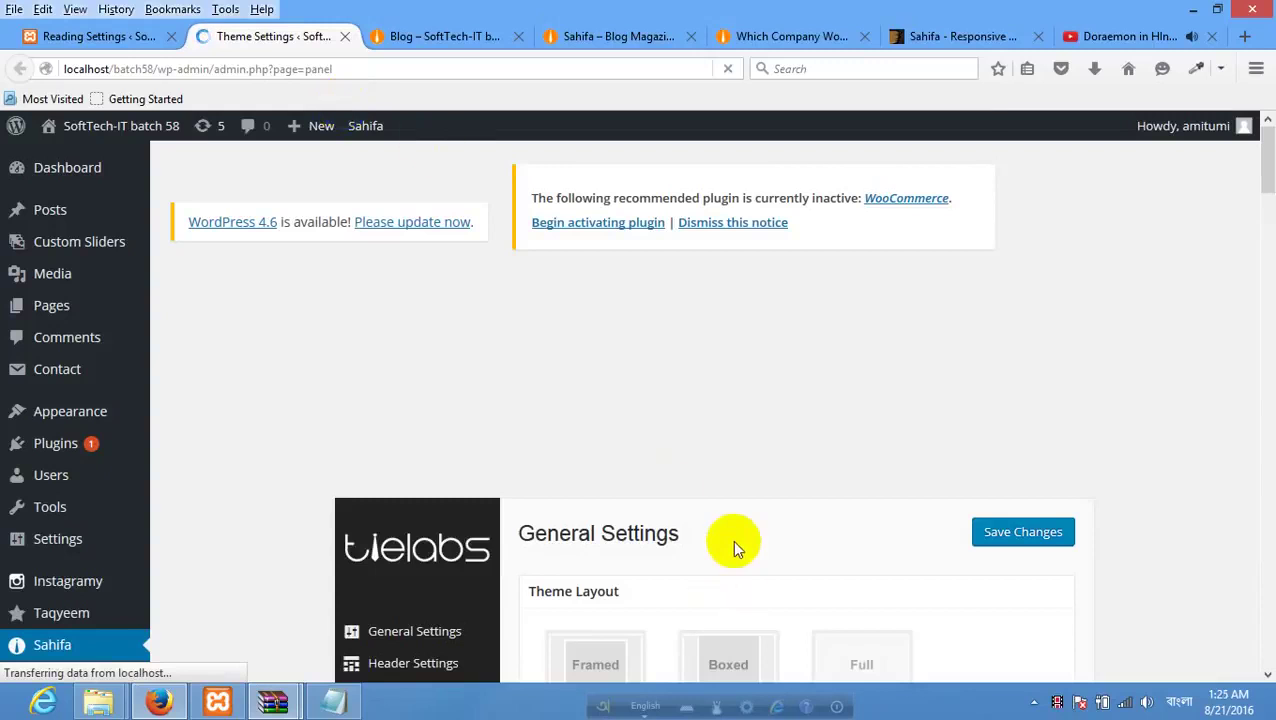
pyautogui.scroll(-5, 732, 541)
pyautogui.click(411, 333)
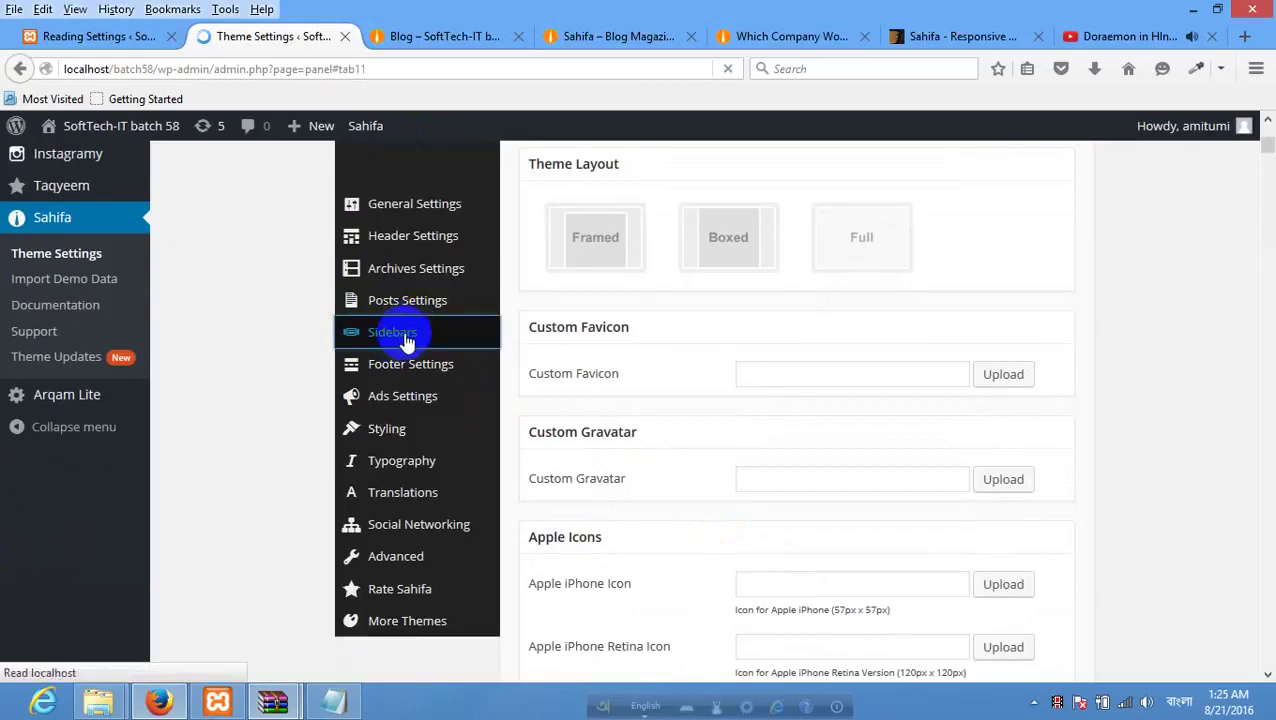
# Dismiss the Howdy notice about buying another license on the theme settings page.
pyautogui.click(413, 71)
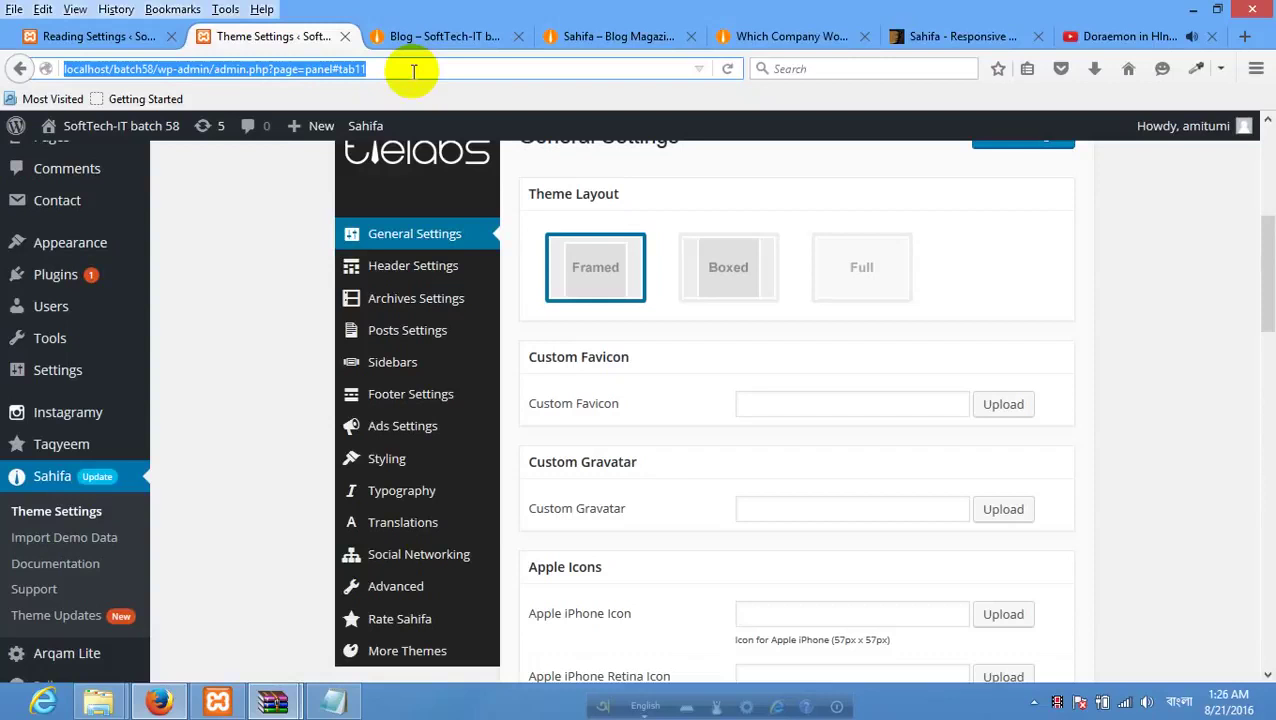
pyautogui.scroll(5, 433, 279)
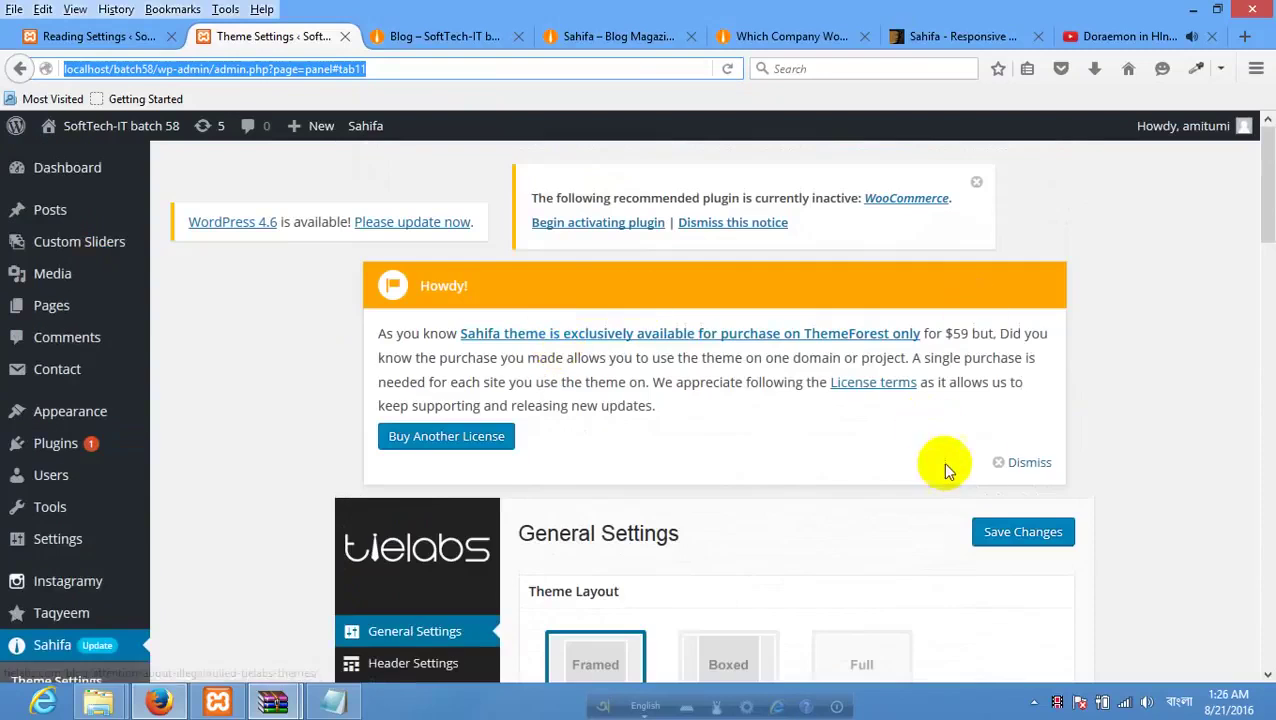
pyautogui.click(1033, 464)
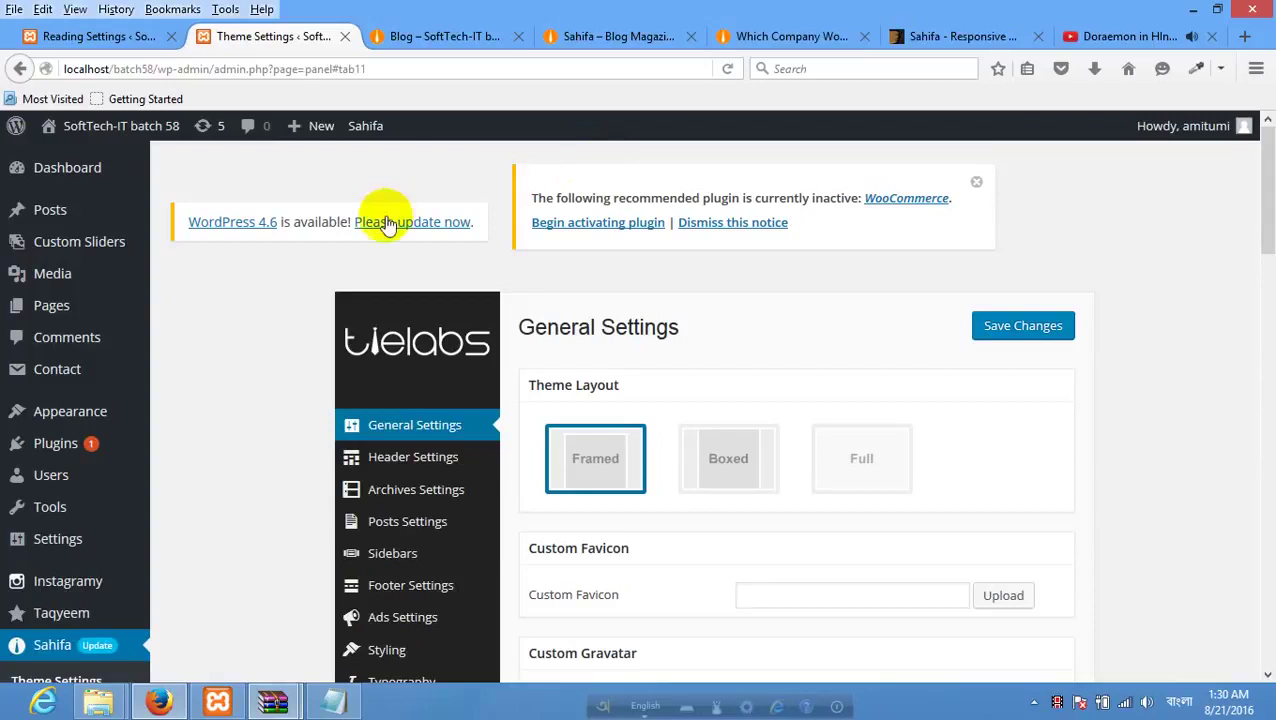
# Look through the theme's General Settings, from the layout options to the header and footer code boxes.
pyautogui.scroll(-15, 380, 250)
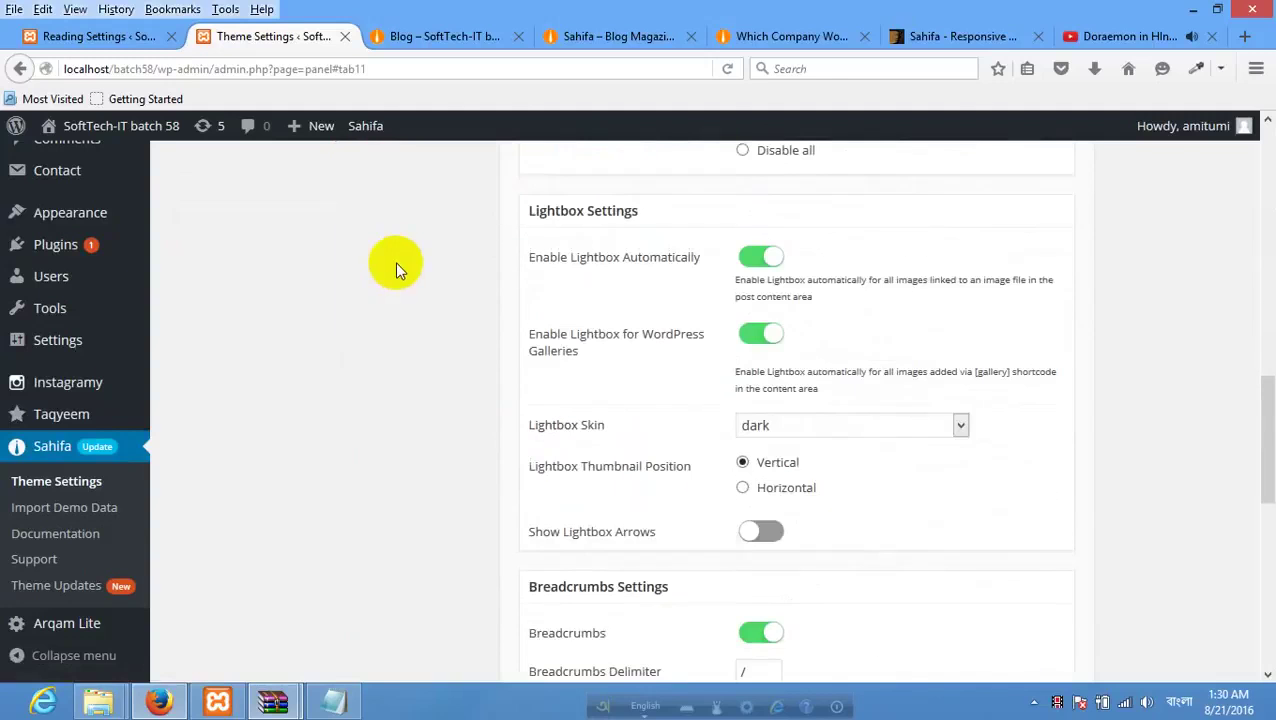
pyautogui.scroll(-5, 395, 261)
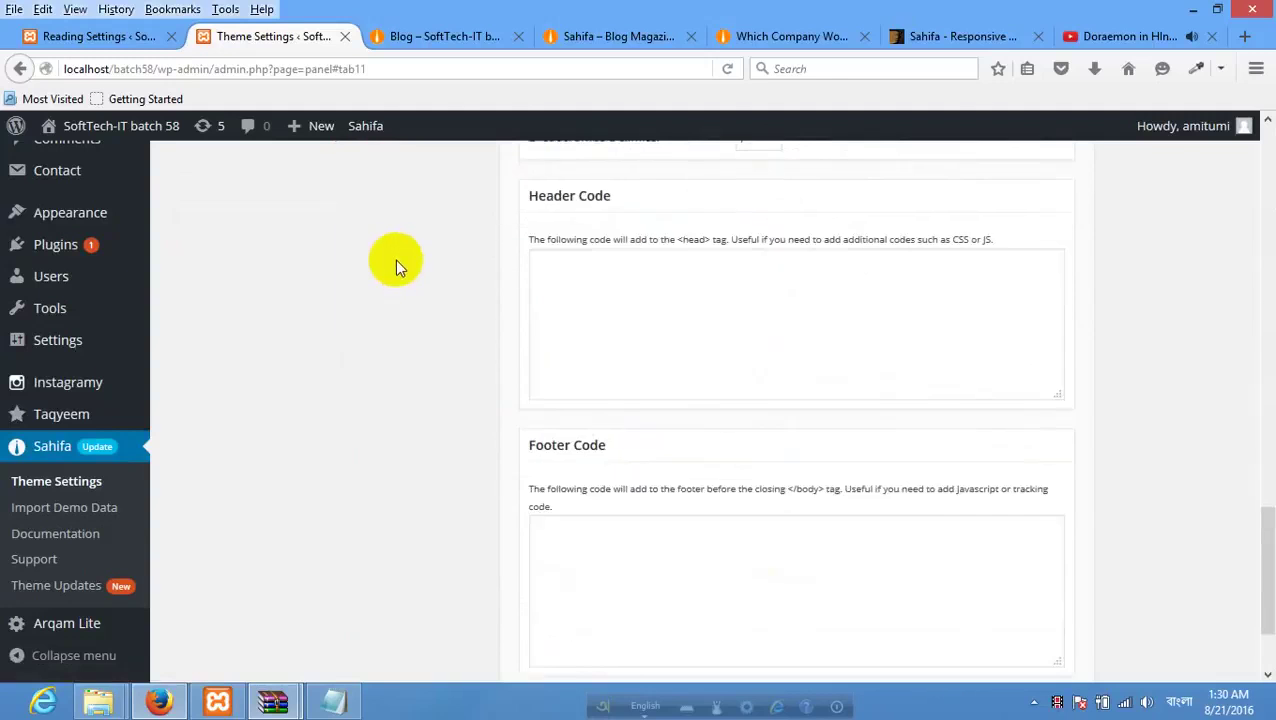
pyautogui.scroll(10, 395, 261)
pyautogui.scroll(10, 397, 266)
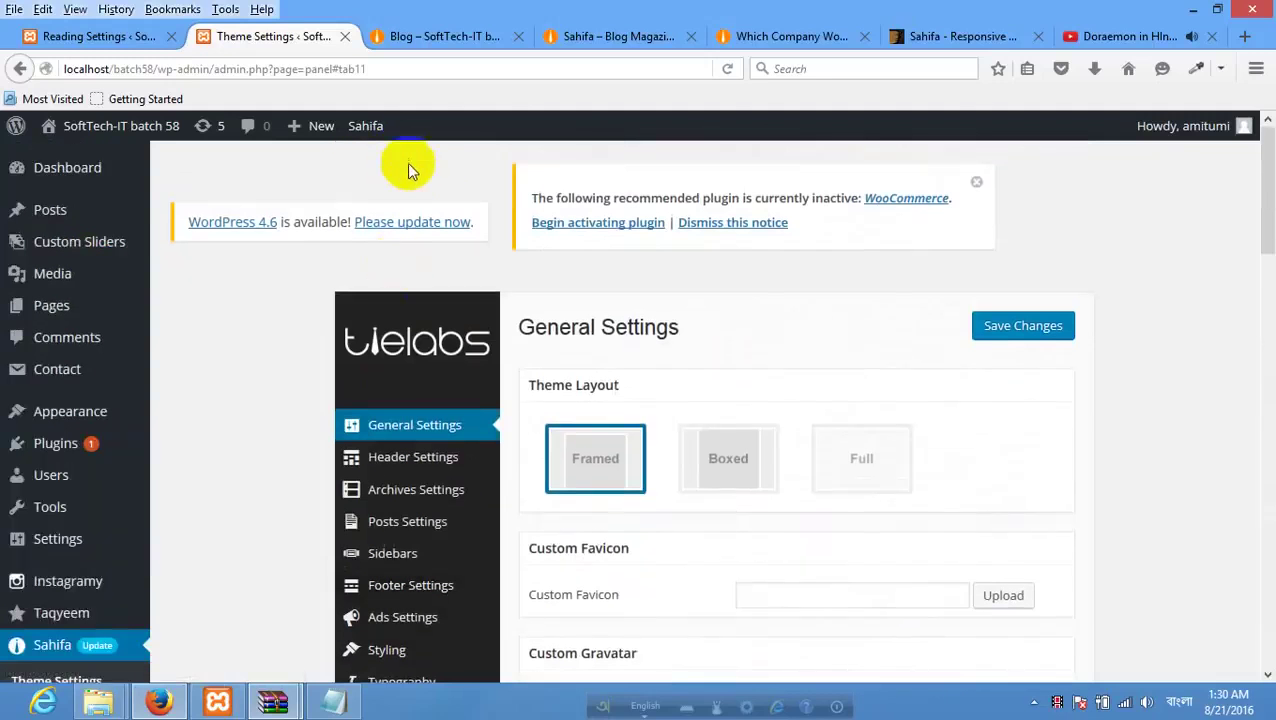
pyautogui.click(405, 78)
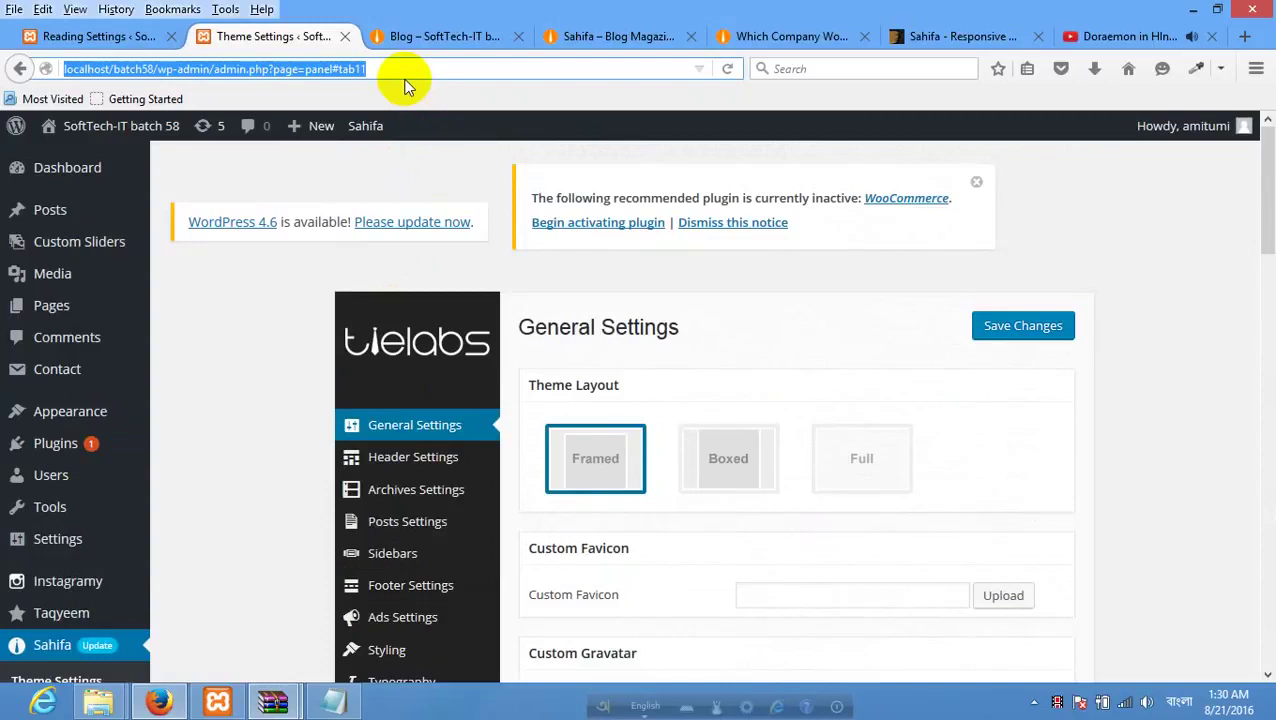
pyautogui.click(423, 74)
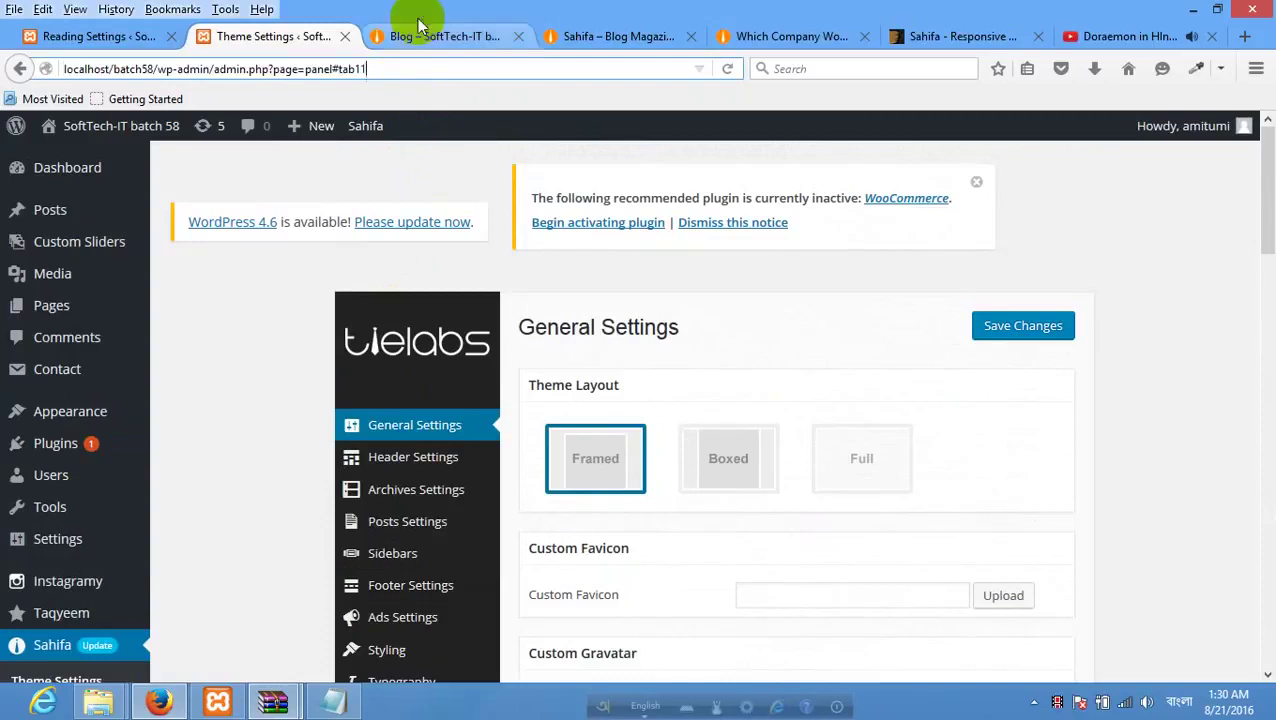
# Review the Reading settings and examine the Blog page's posts, pagination and footer widgets.
pyautogui.click(441, 34)
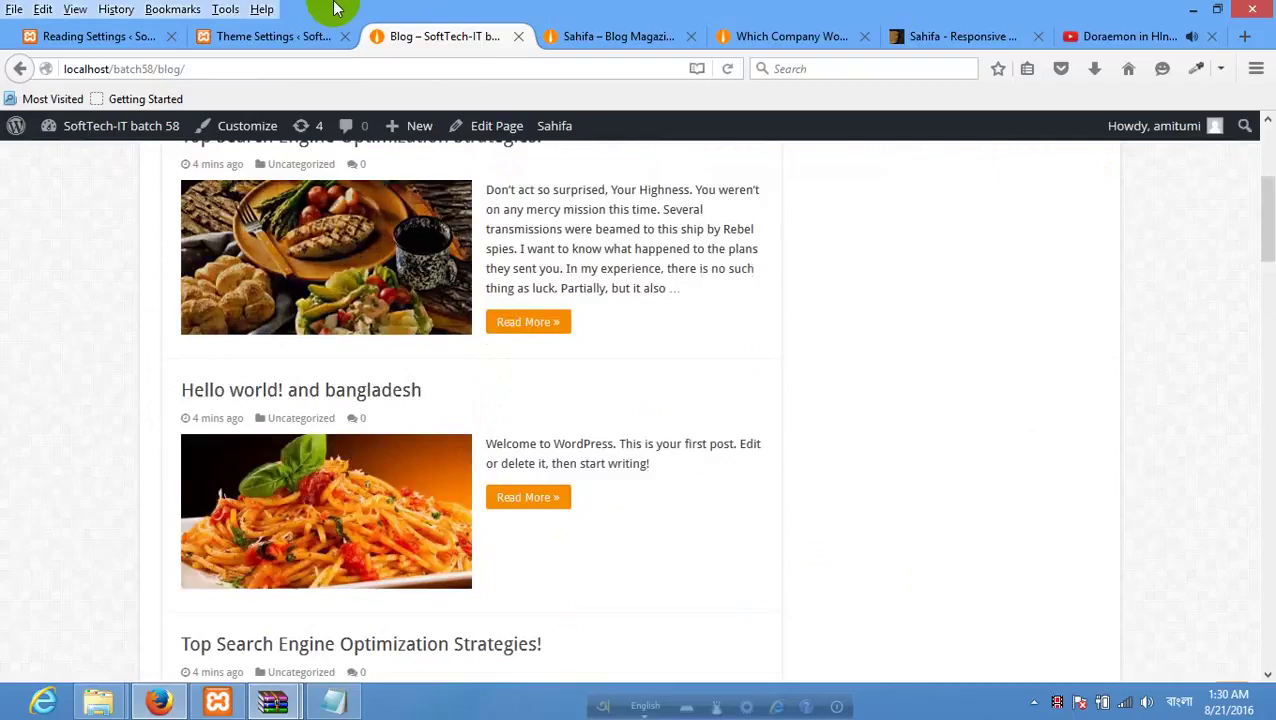
pyautogui.click(292, 37)
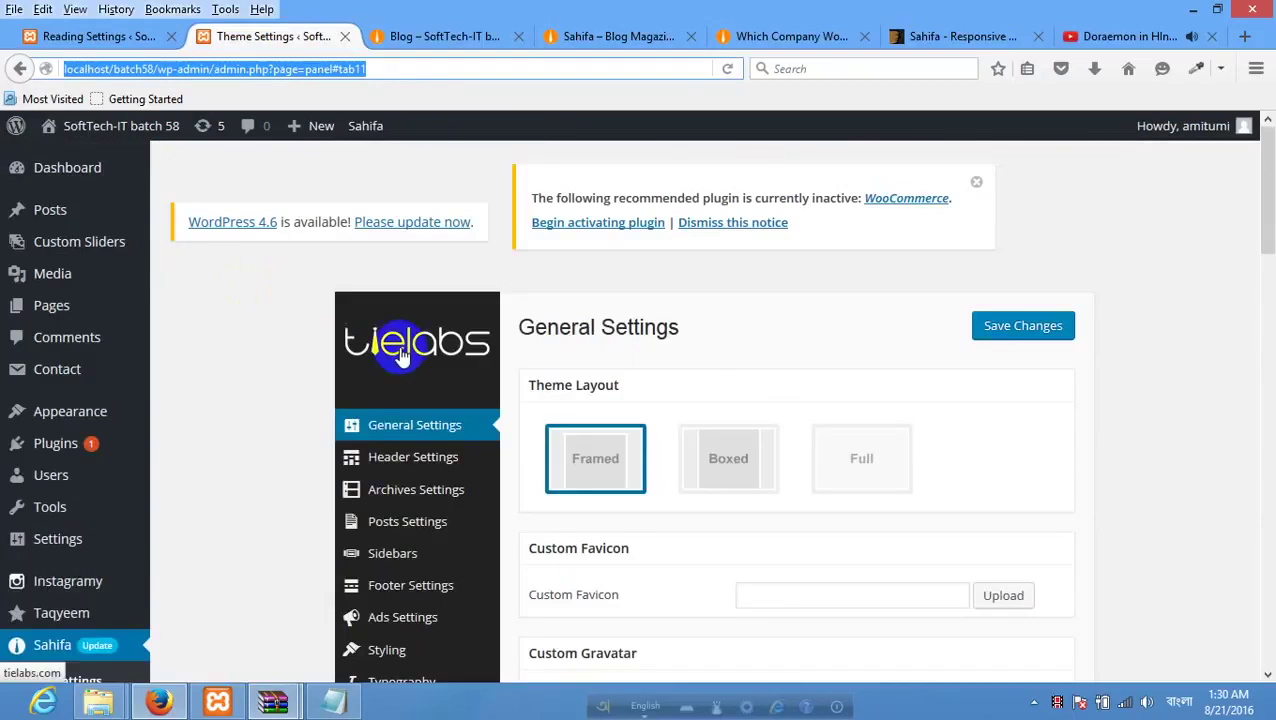
pyautogui.click(105, 38)
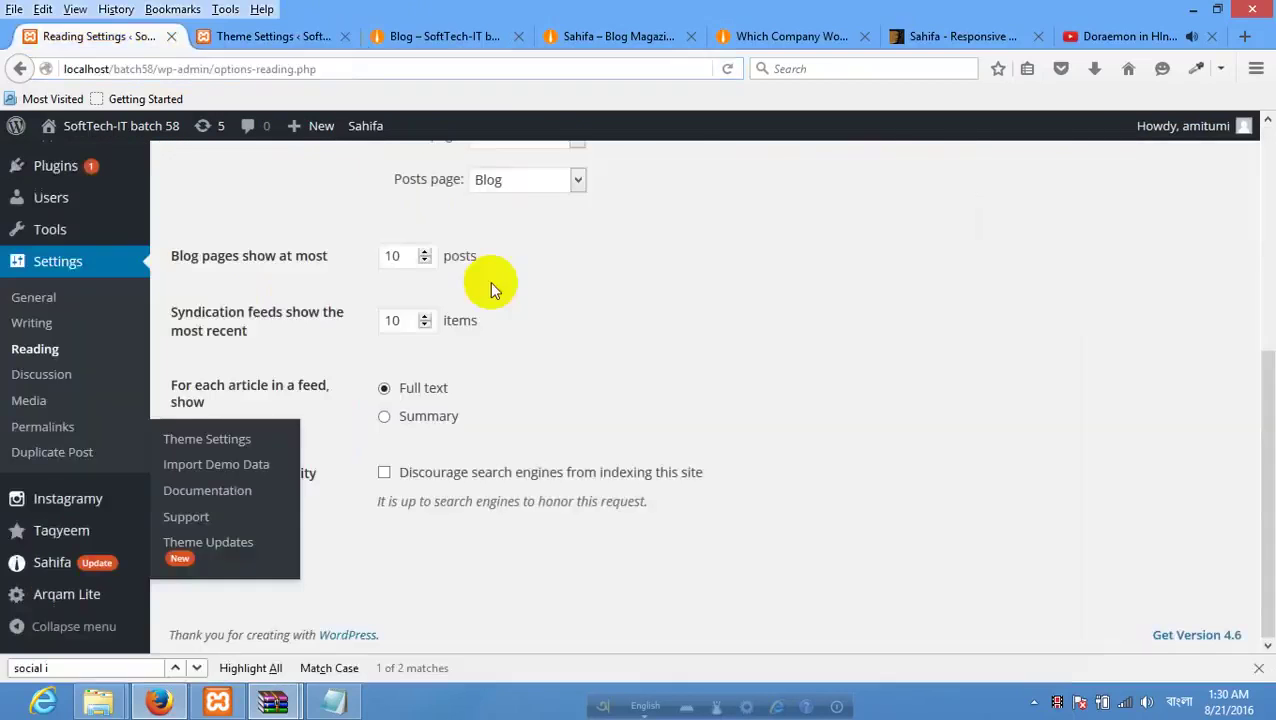
pyautogui.scroll(4, 492, 300)
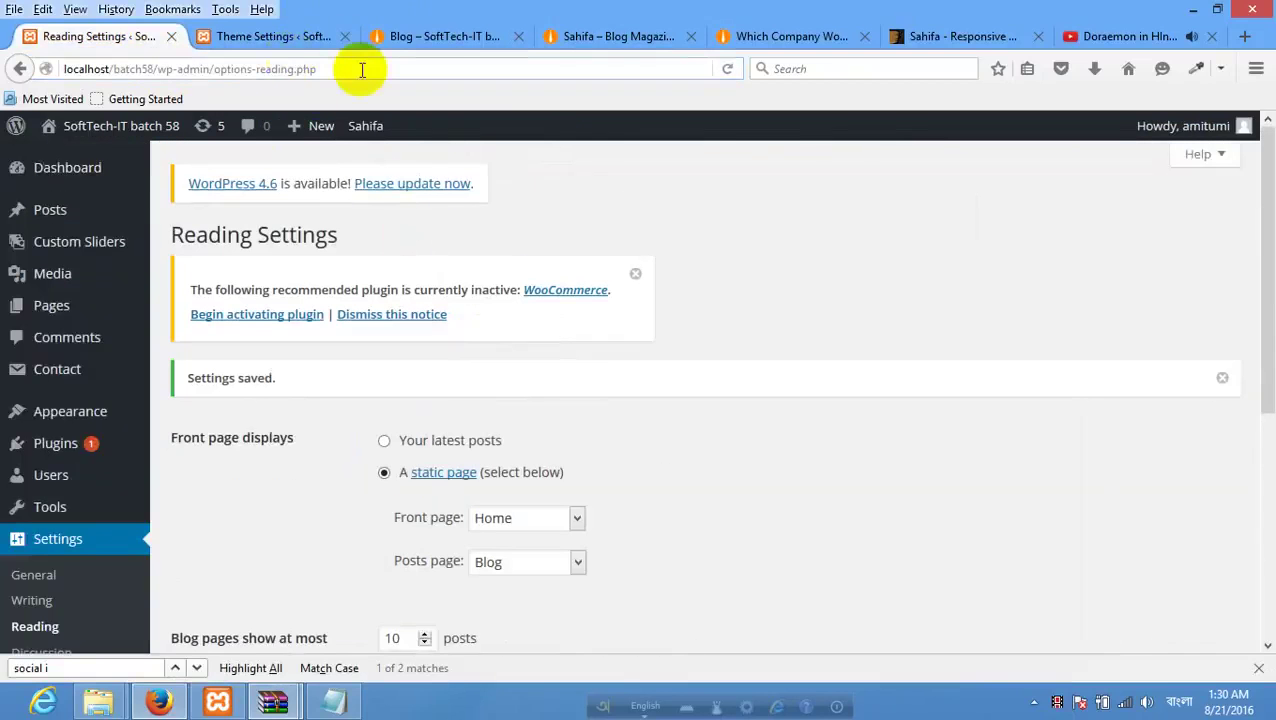
pyautogui.click(452, 36)
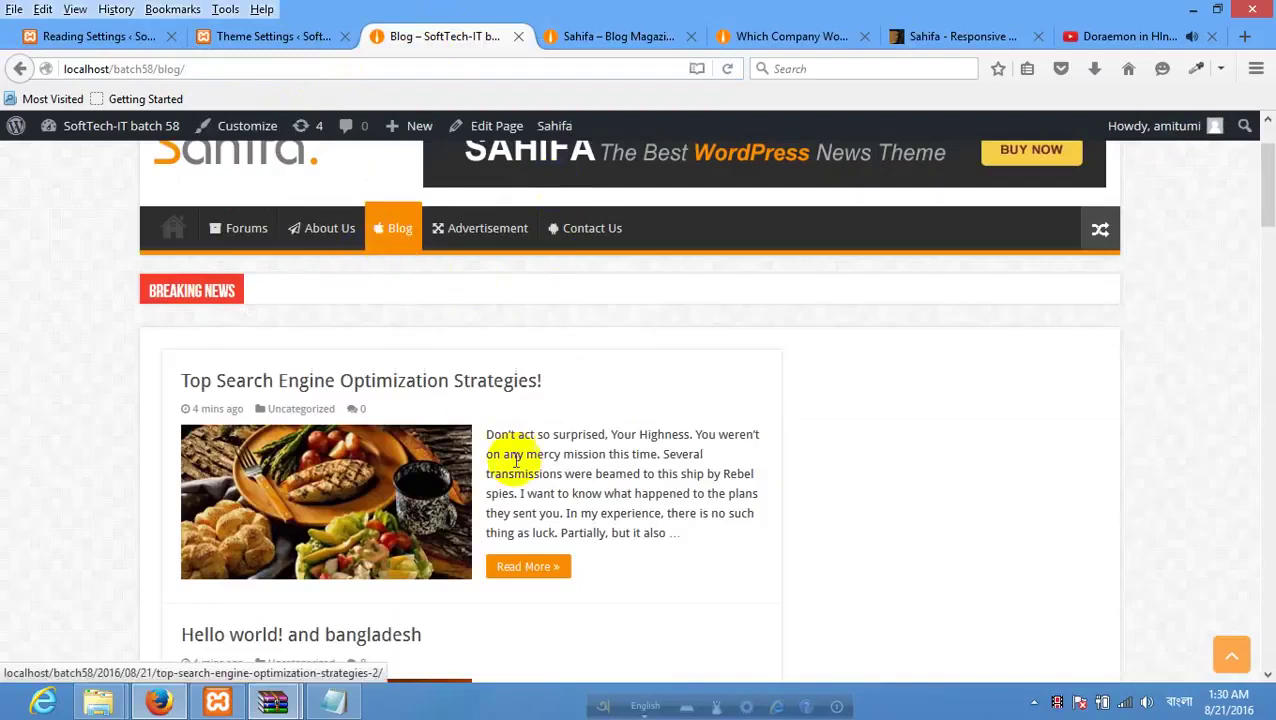
pyautogui.scroll(-3, 500, 455)
pyautogui.scroll(-10, 530, 444)
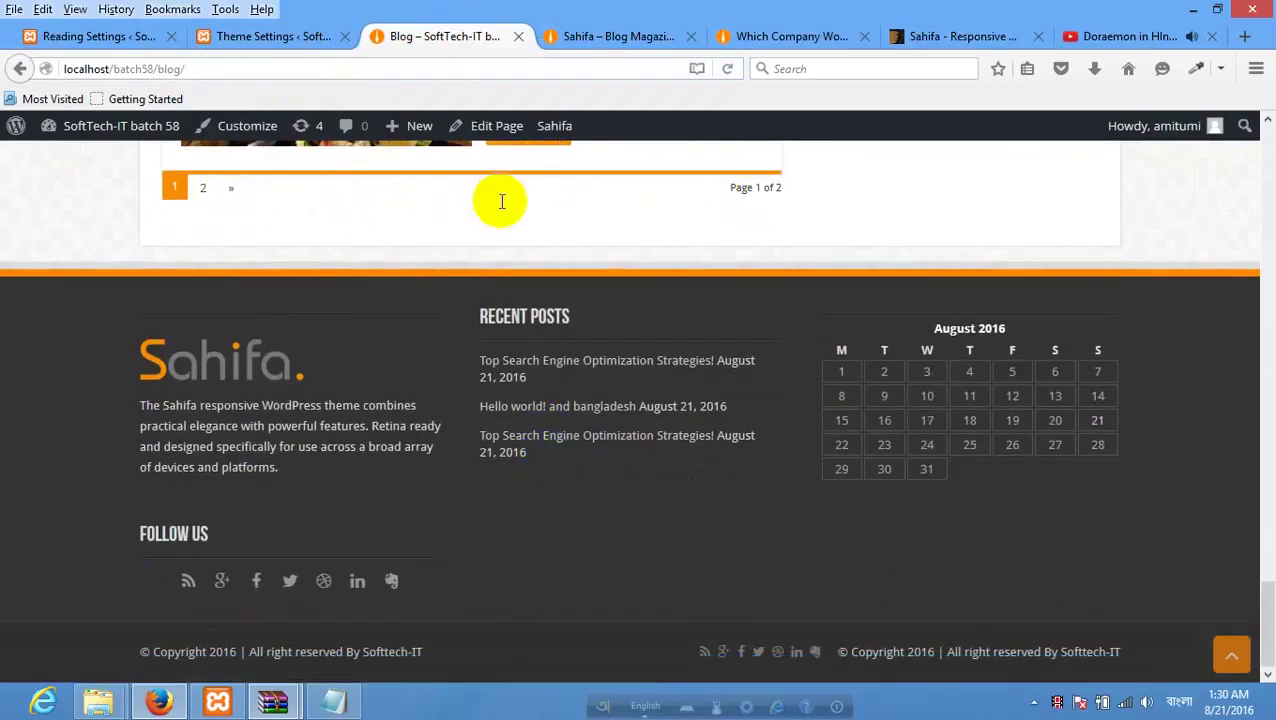
pyautogui.scroll(3, 470, 280)
pyautogui.scroll(10, 463, 295)
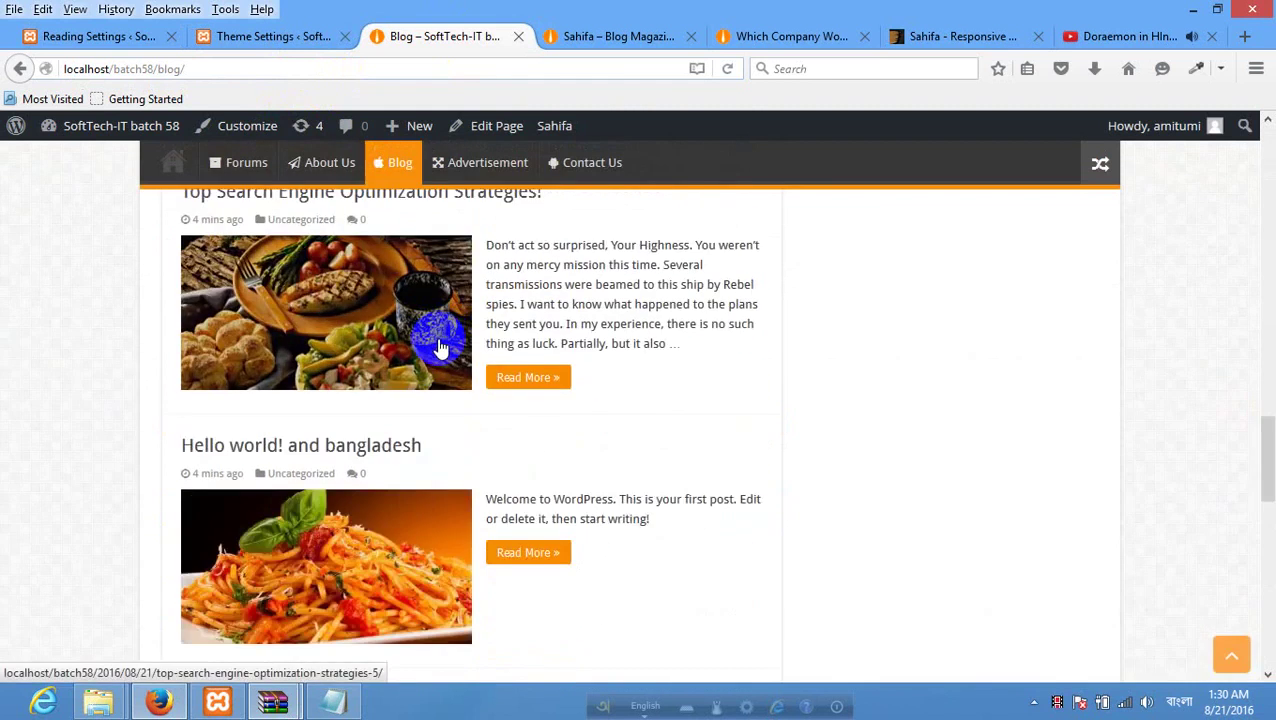
pyautogui.scroll(-8, 470, 395)
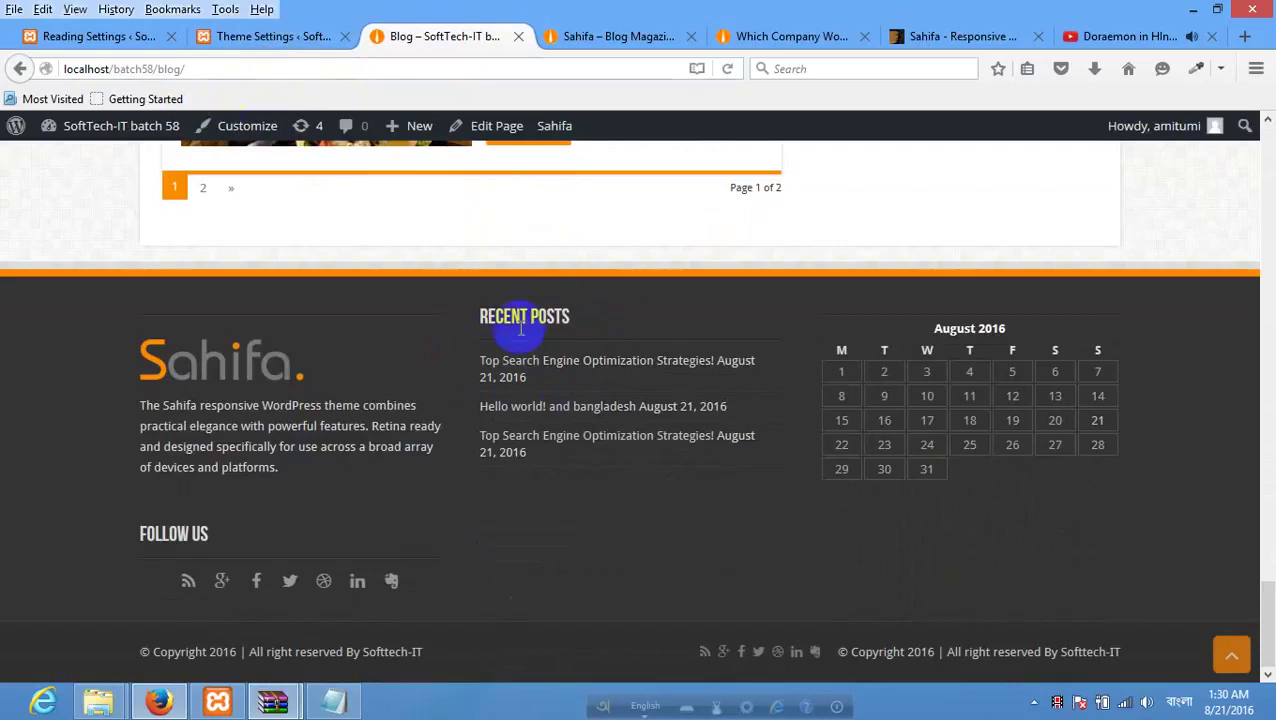
# Return to the dashboard and open the Widgets page under Appearance to see its widget areas.
pyautogui.click(112, 36)
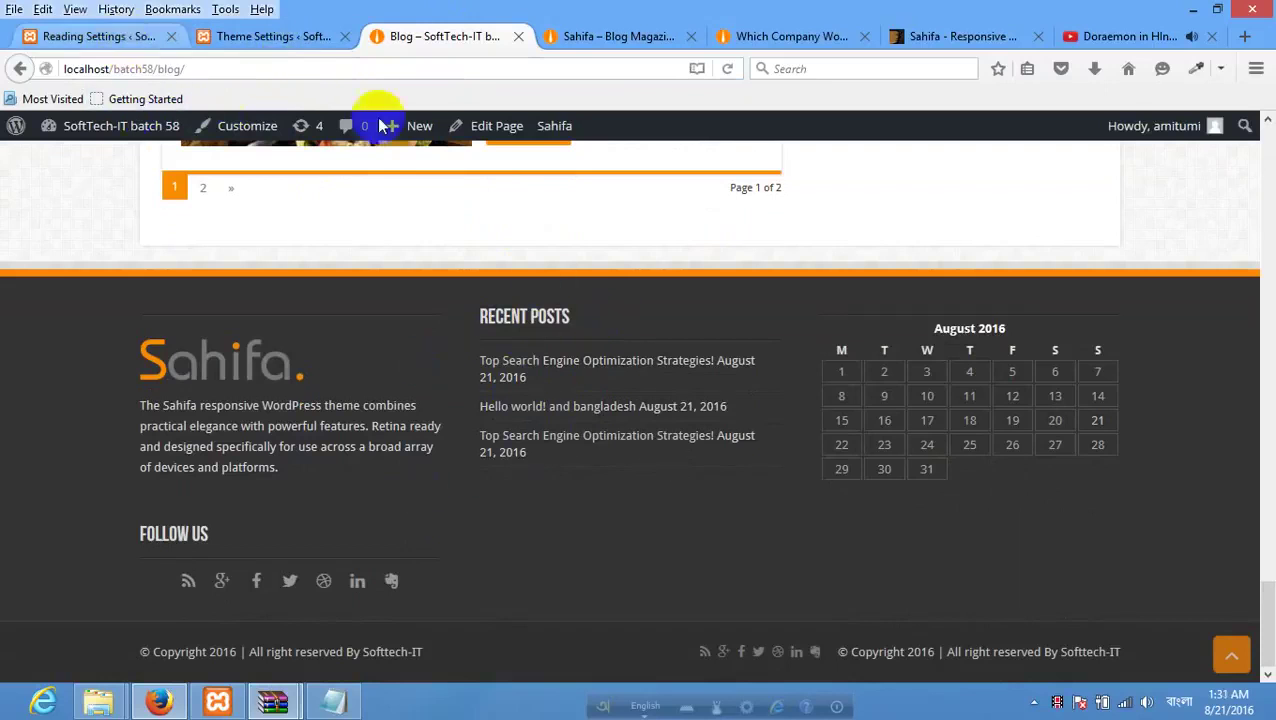
pyautogui.scroll(-4, 330, 290)
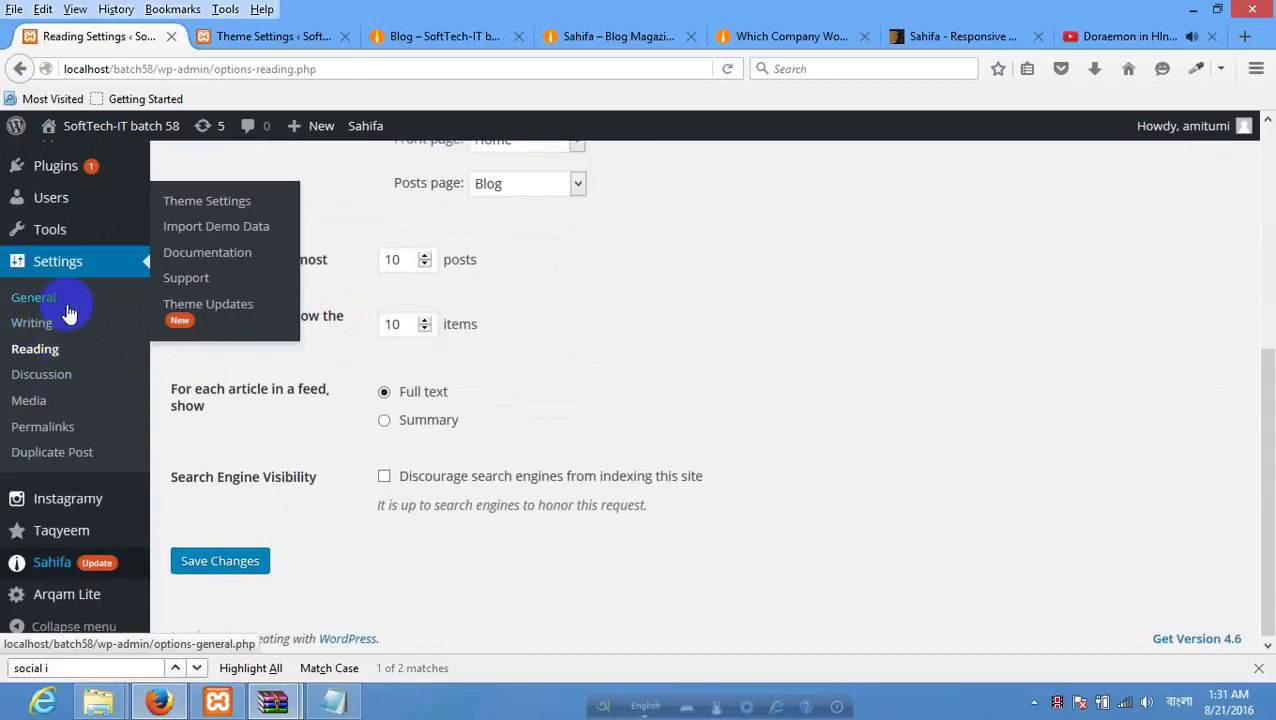
pyautogui.scroll(3, 68, 290)
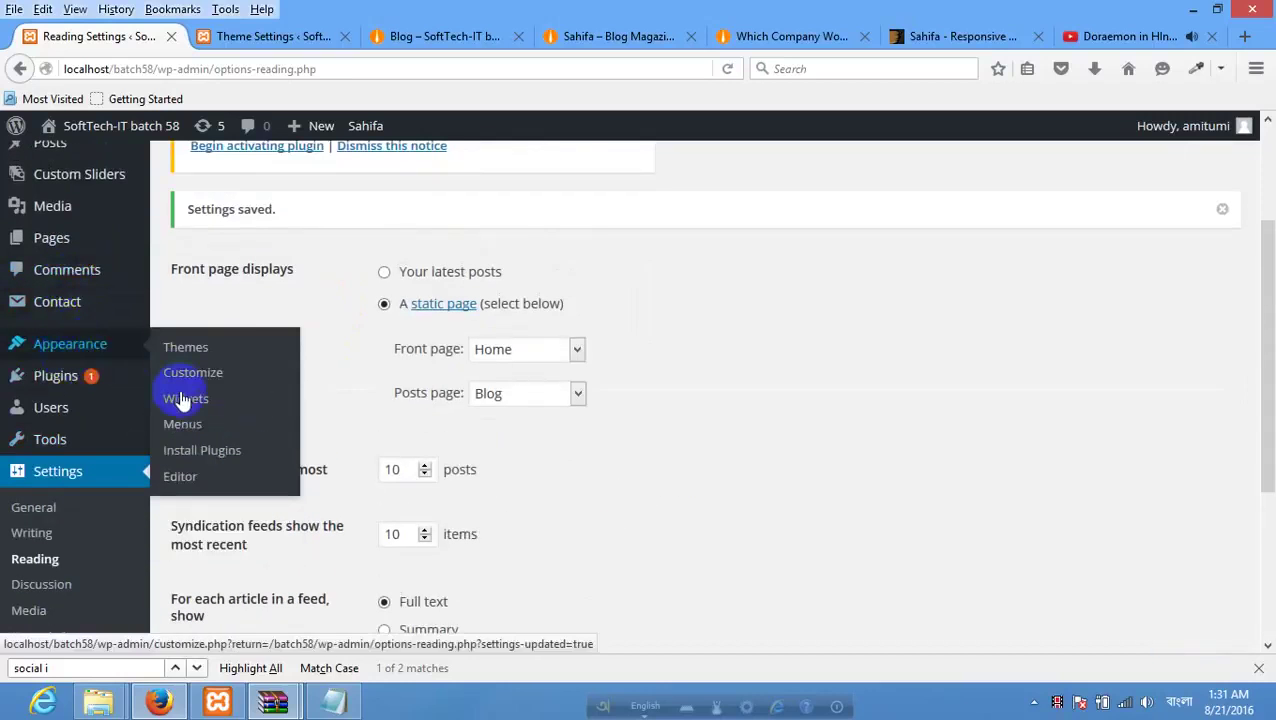
pyautogui.click(185, 398)
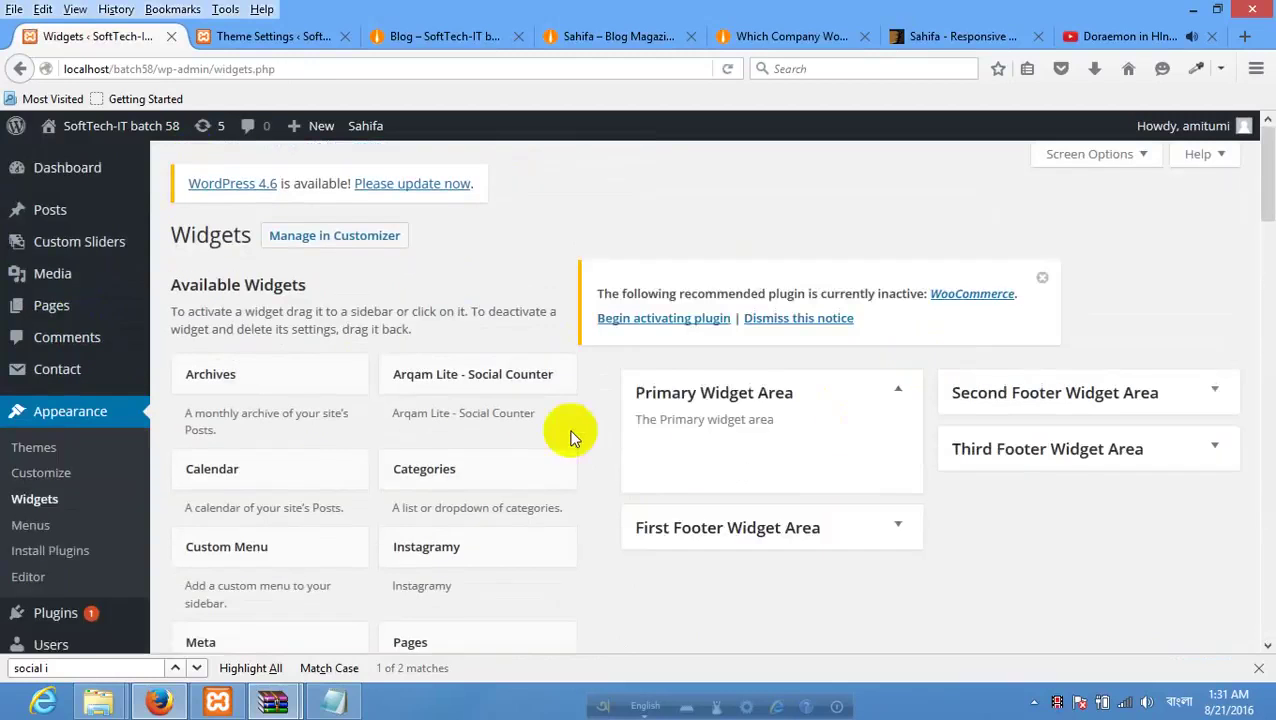
pyautogui.scroll(-3, 700, 432)
pyautogui.scroll(3, 900, 410)
# Expand the Second Footer Widget Area and its Recent Posts widget, and look over the available widgets.
pyautogui.click(1175, 395)
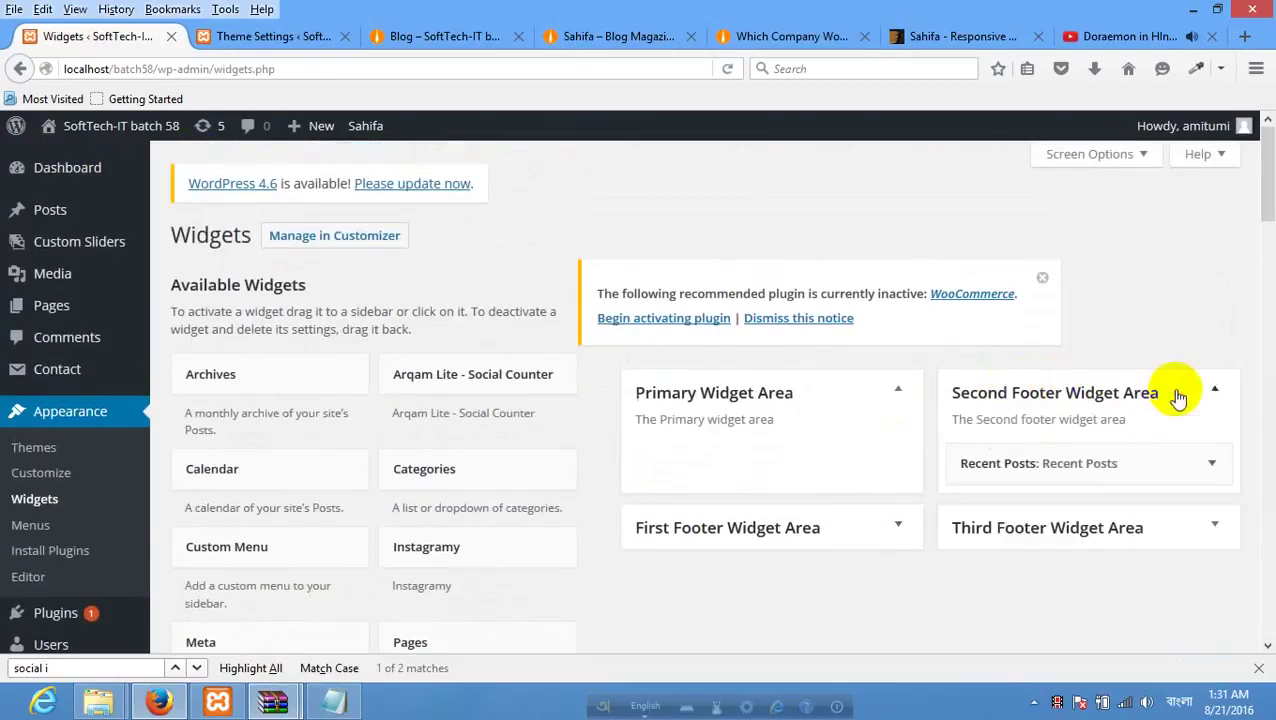
pyautogui.click(1188, 457)
pyautogui.scroll(-3, 1188, 457)
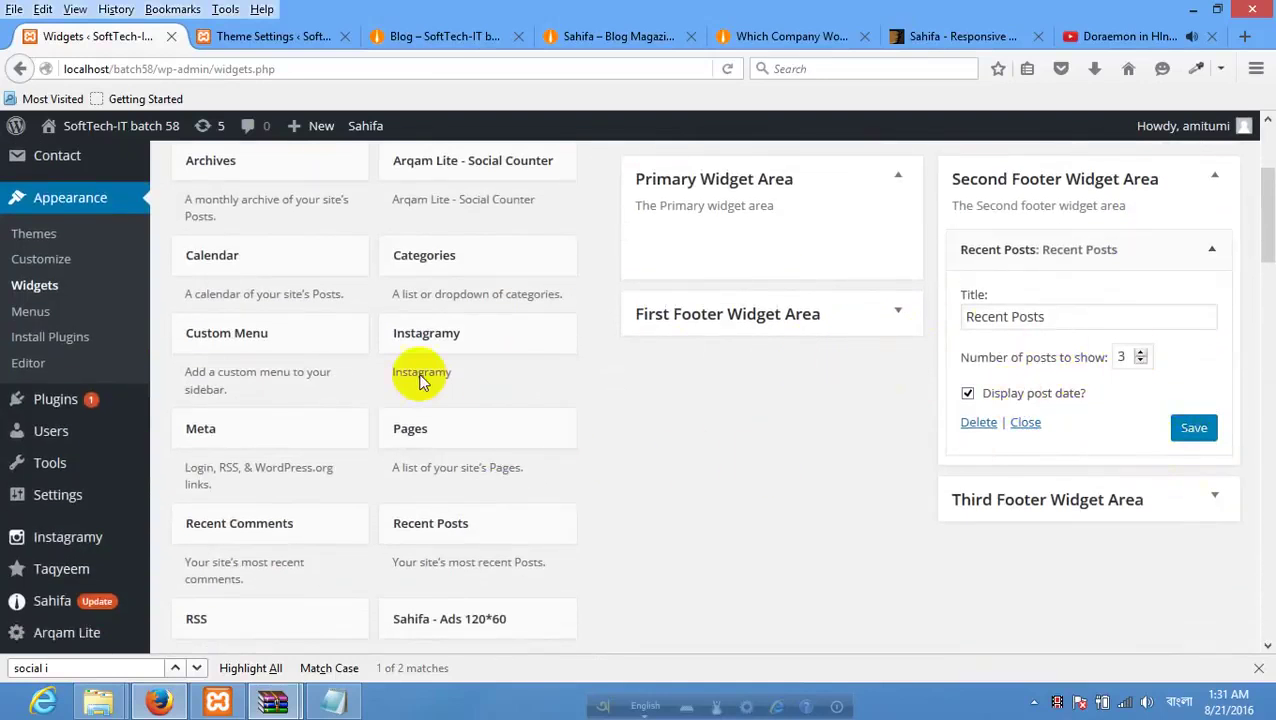
pyautogui.scroll(3, 339, 360)
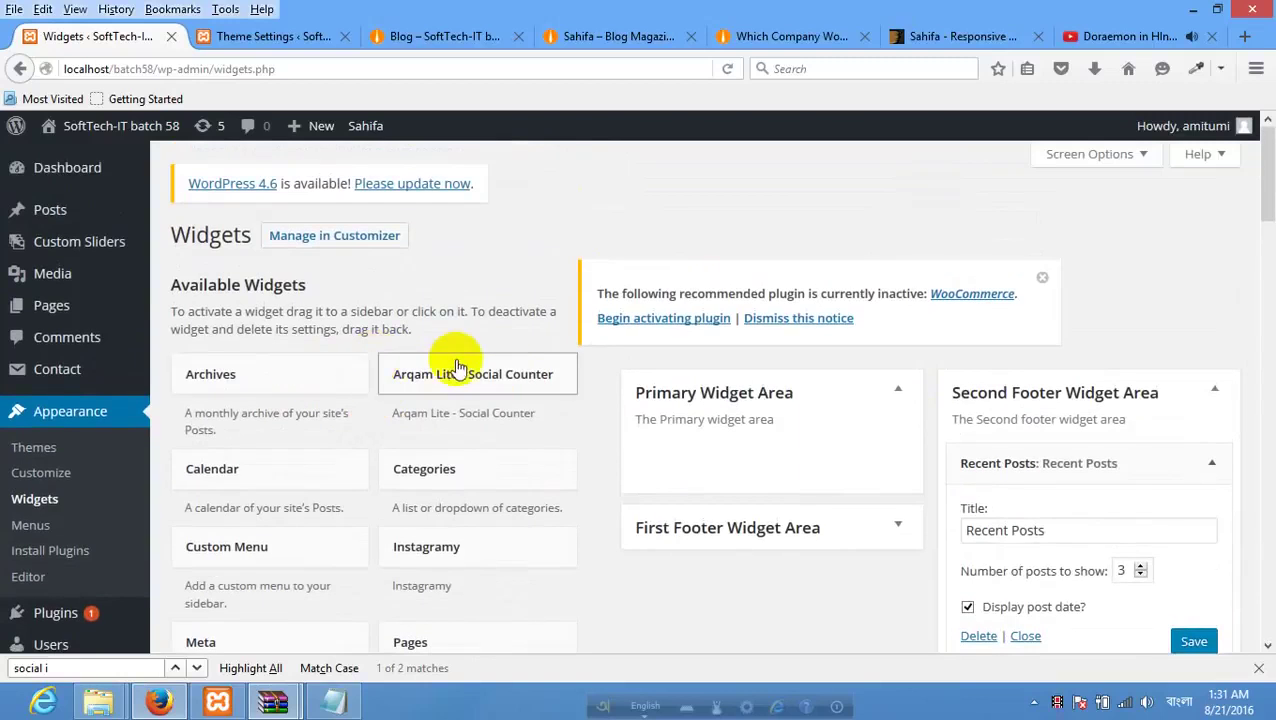
pyautogui.scroll(-2, 296, 364)
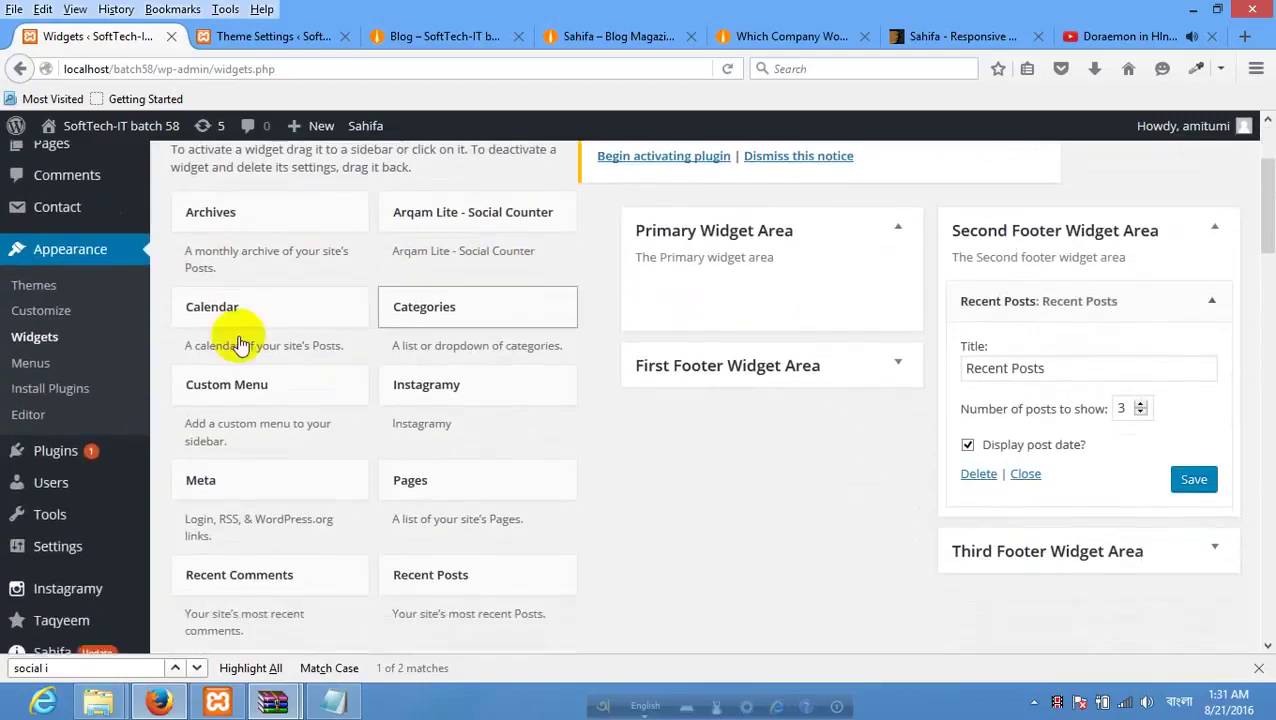
# Add the Sahifa - Posts By Post's Author widget to the Second Footer Widget Area.
pyautogui.scroll(-1, 260, 335)
pyautogui.scroll(-1, 350, 290)
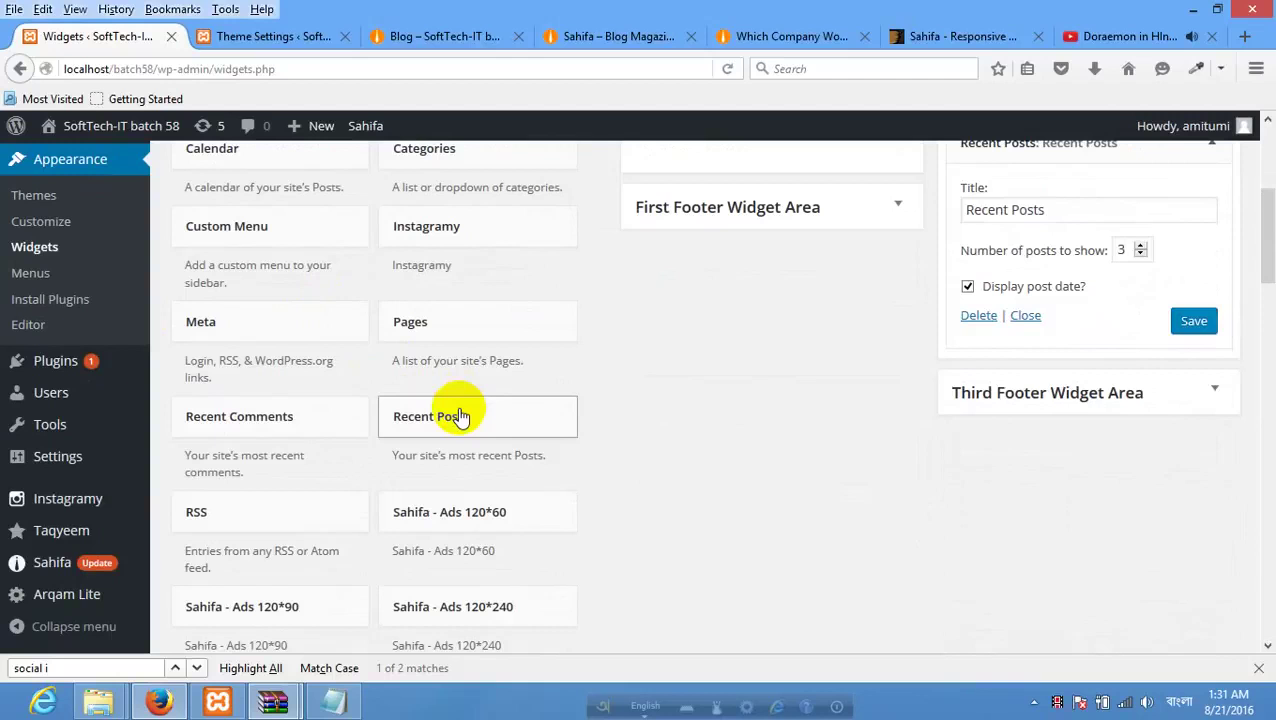
pyautogui.scroll(-1, 400, 415)
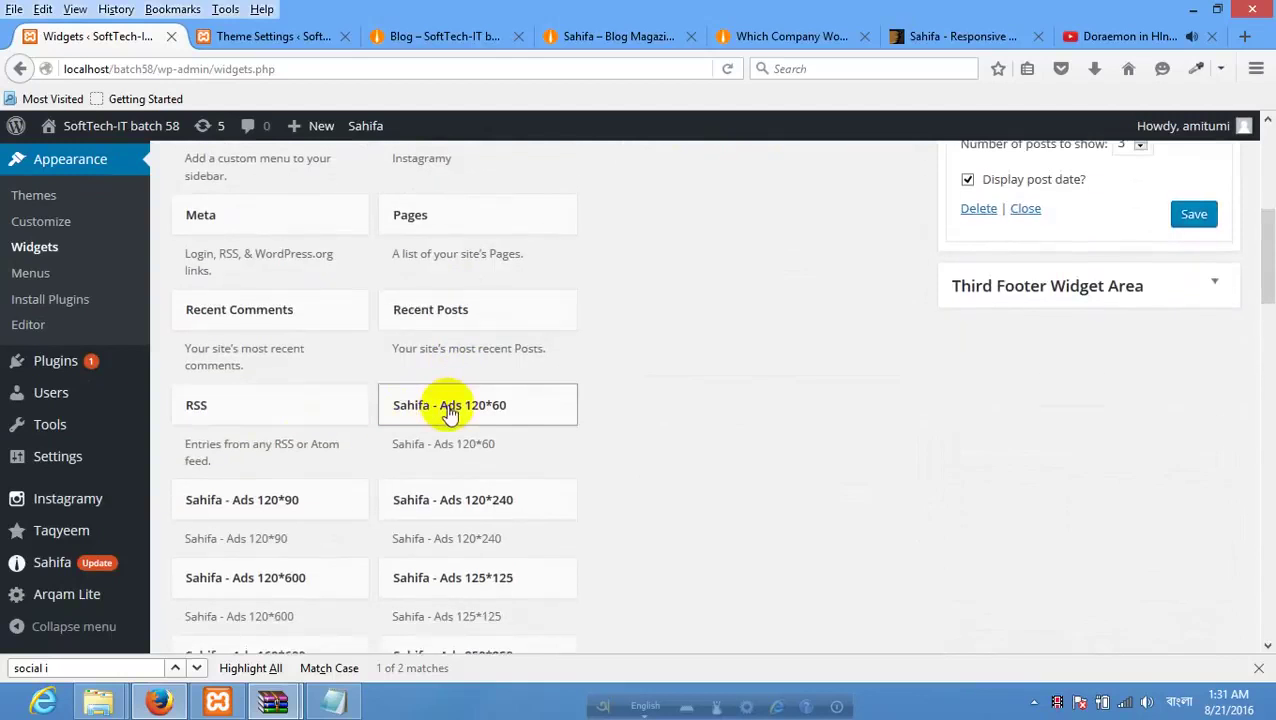
pyautogui.scroll(-1, 448, 413)
pyautogui.scroll(-2, 400, 408)
pyautogui.scroll(-2, 360, 401)
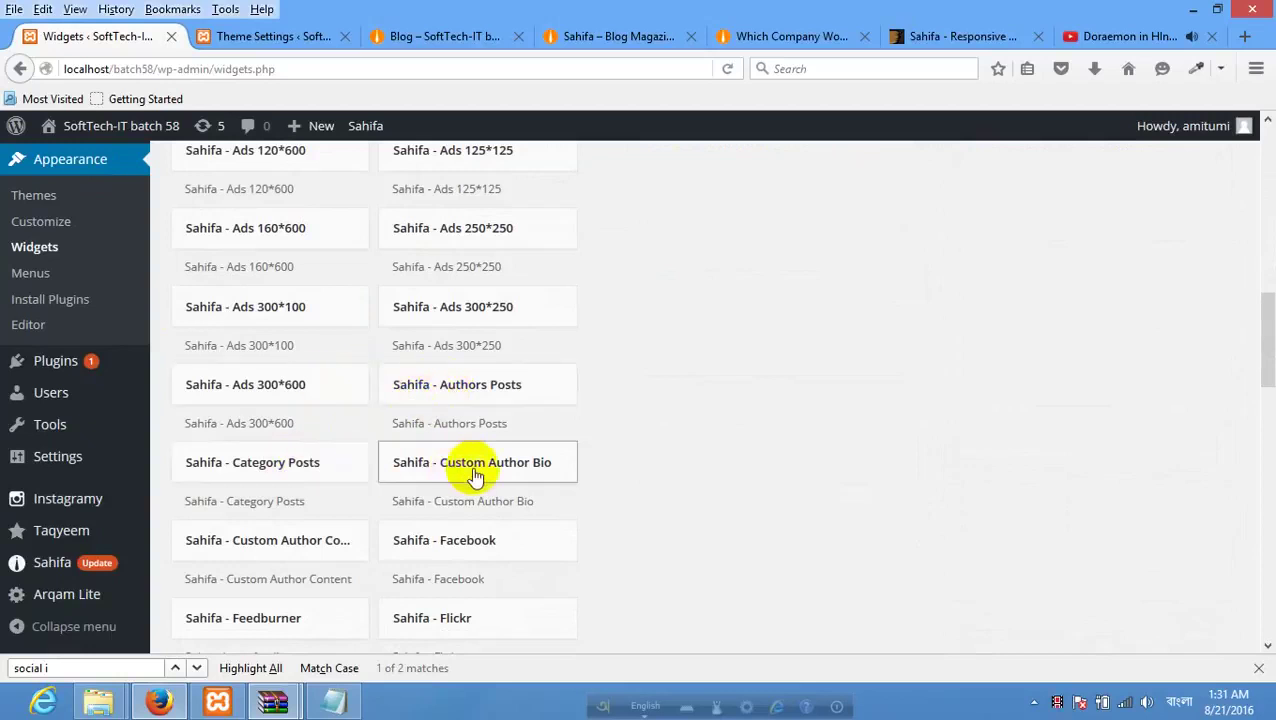
pyautogui.scroll(-3, 285, 535)
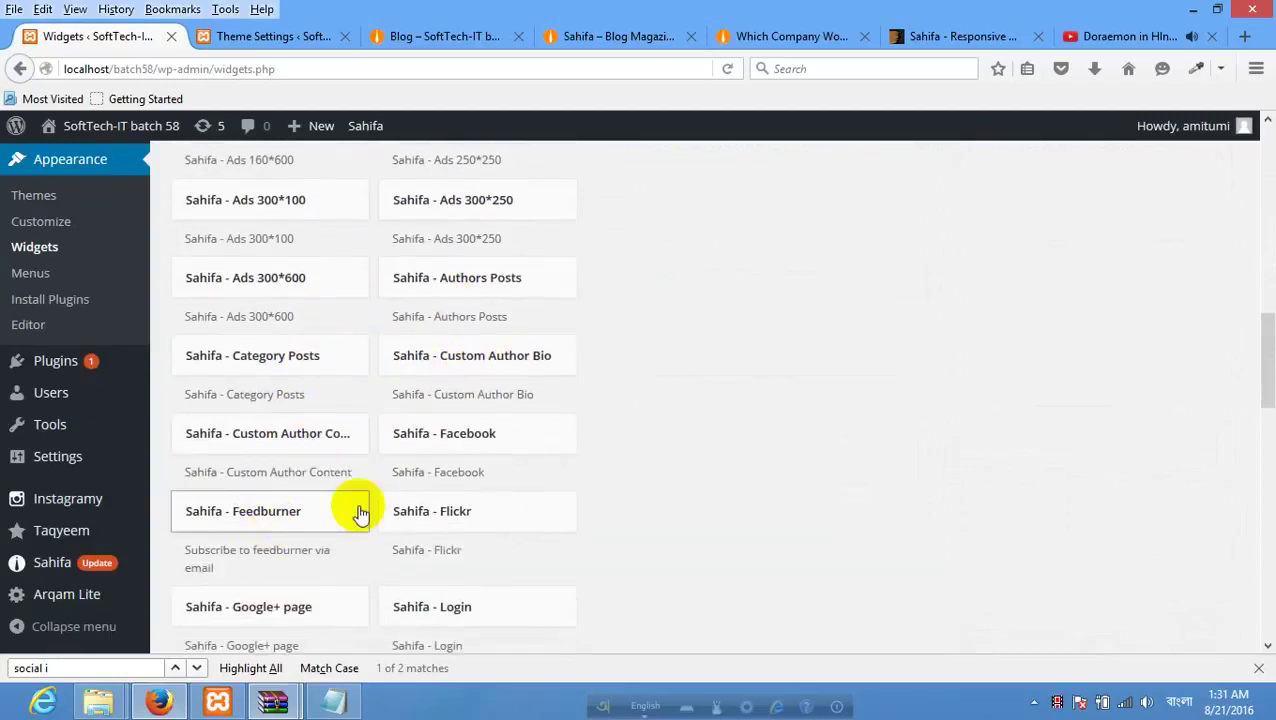
pyautogui.scroll(-1, 350, 515)
pyautogui.scroll(-2, 340, 525)
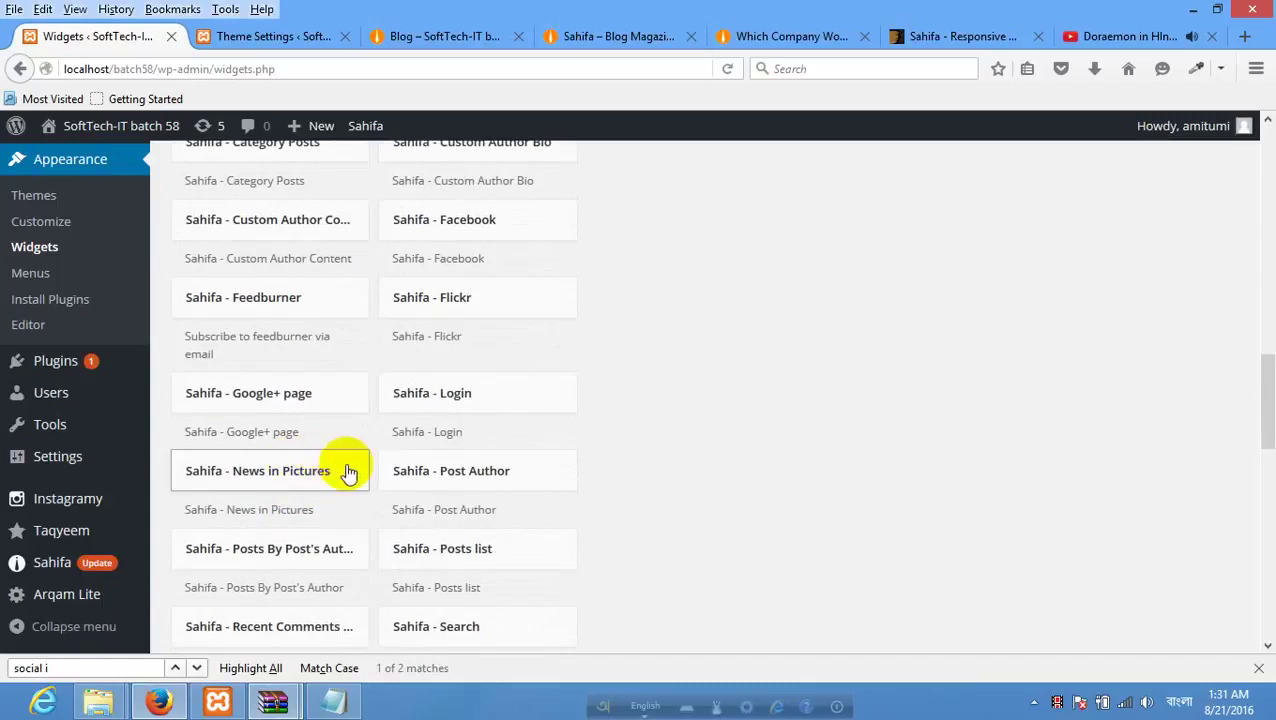
pyautogui.click(330, 552)
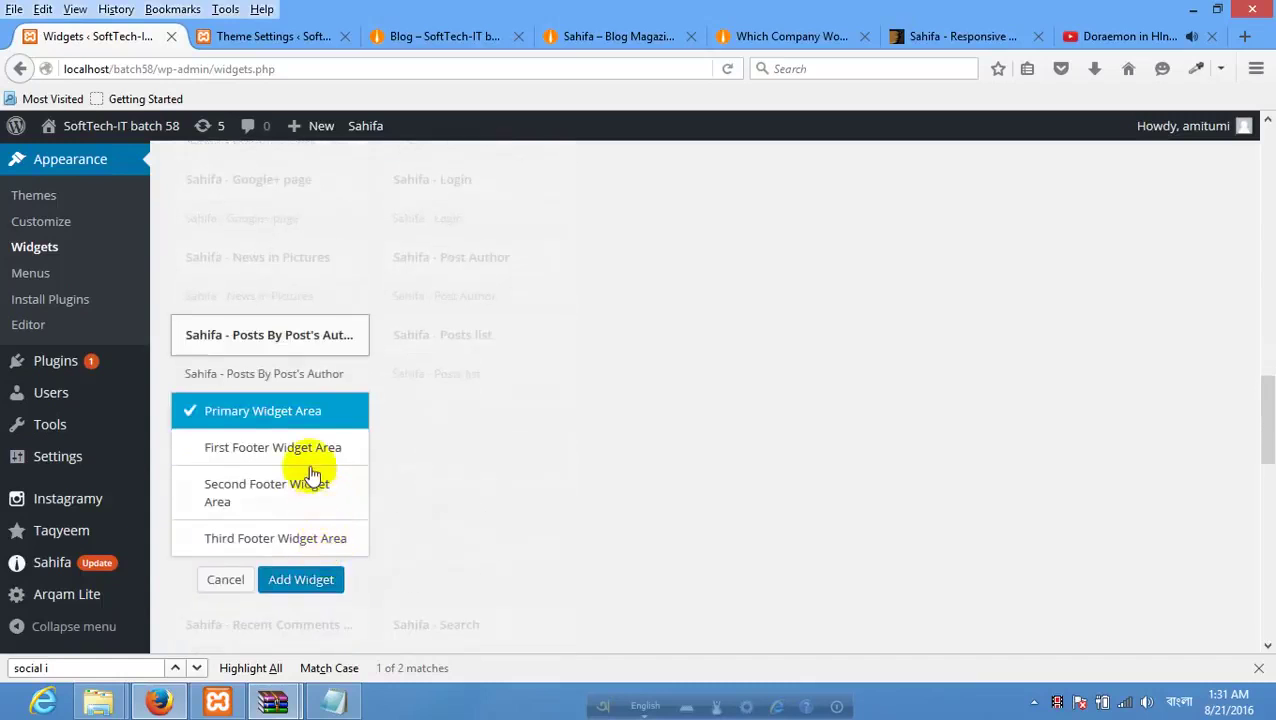
pyautogui.click(311, 452)
pyautogui.click(316, 485)
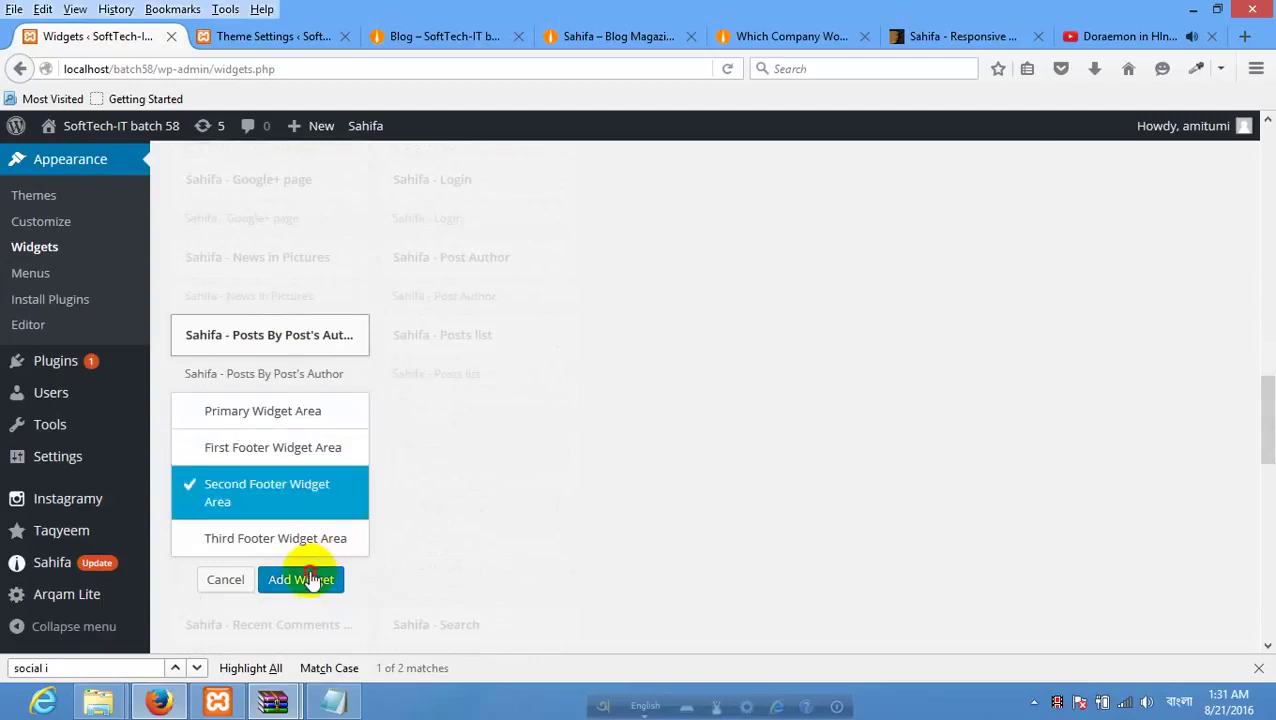
pyautogui.click(285, 580)
# Add the Taqyeem - Reviews Posts widget to the Second Footer Widget Area.
pyautogui.scroll(-12, 390, 470)
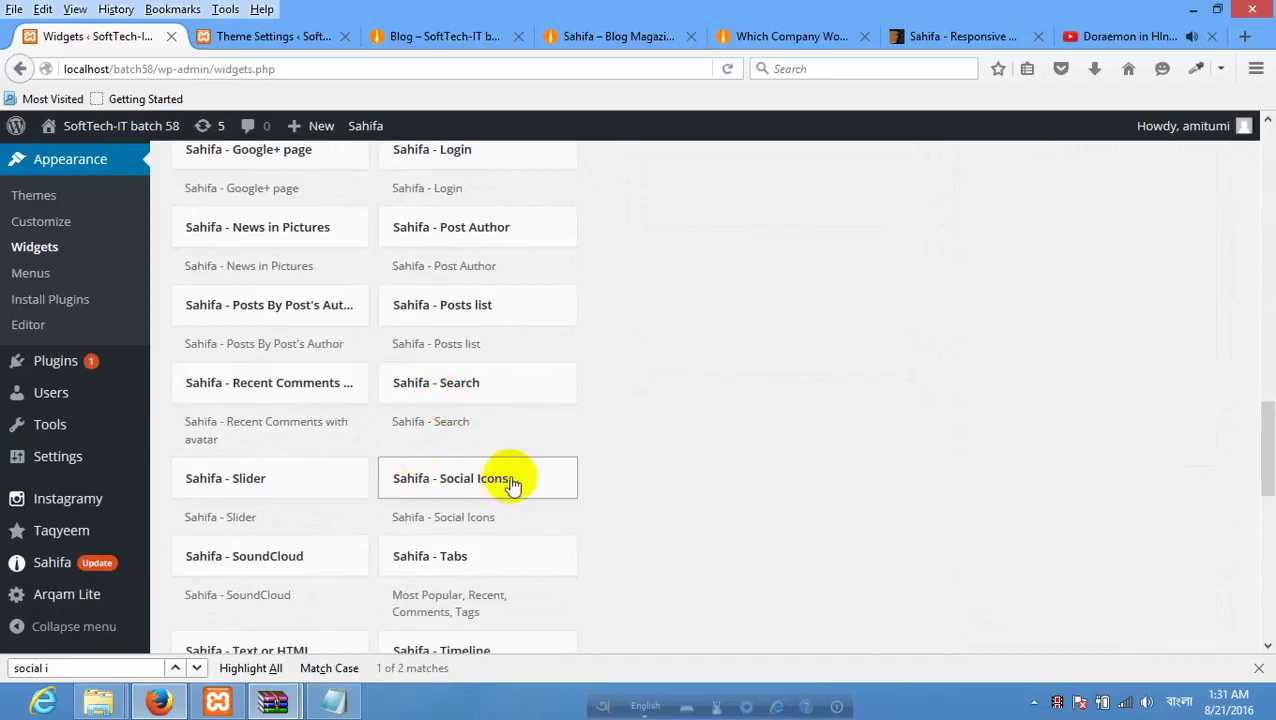
pyautogui.scroll(-4, 265, 490)
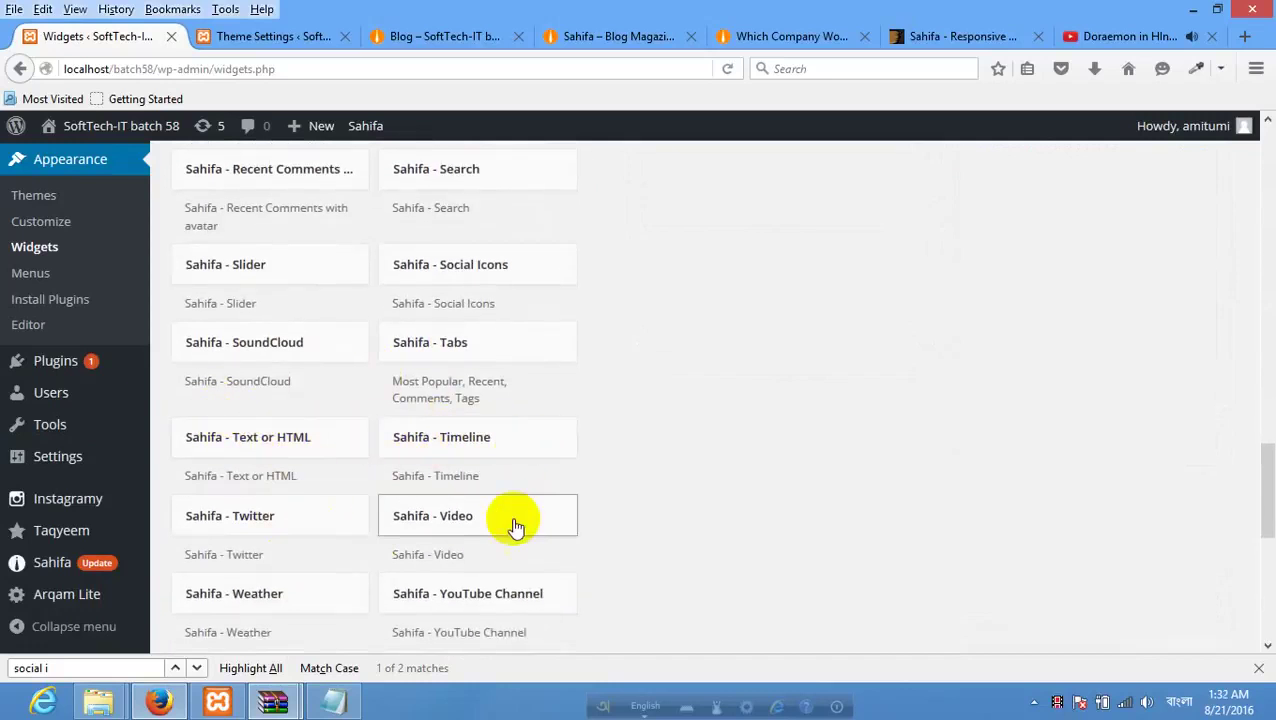
pyautogui.scroll(-2, 515, 490)
pyautogui.scroll(-4, 323, 517)
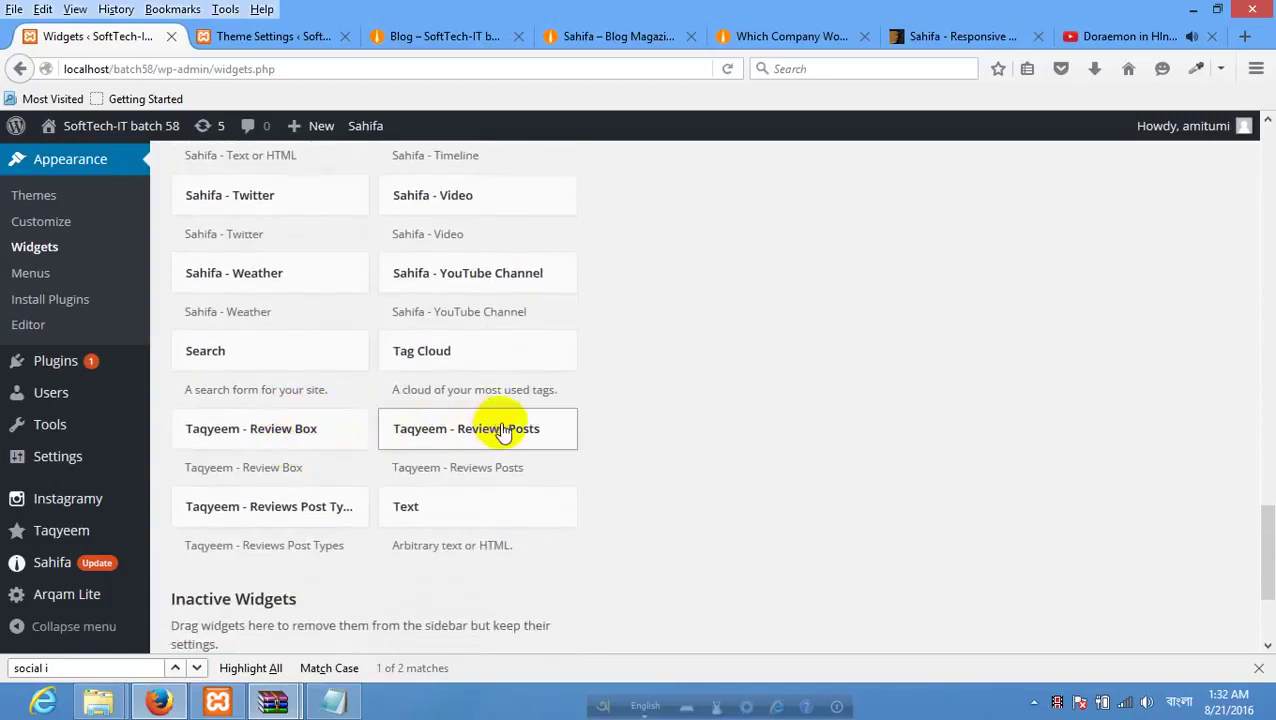
pyautogui.click(500, 430)
pyautogui.click(507, 459)
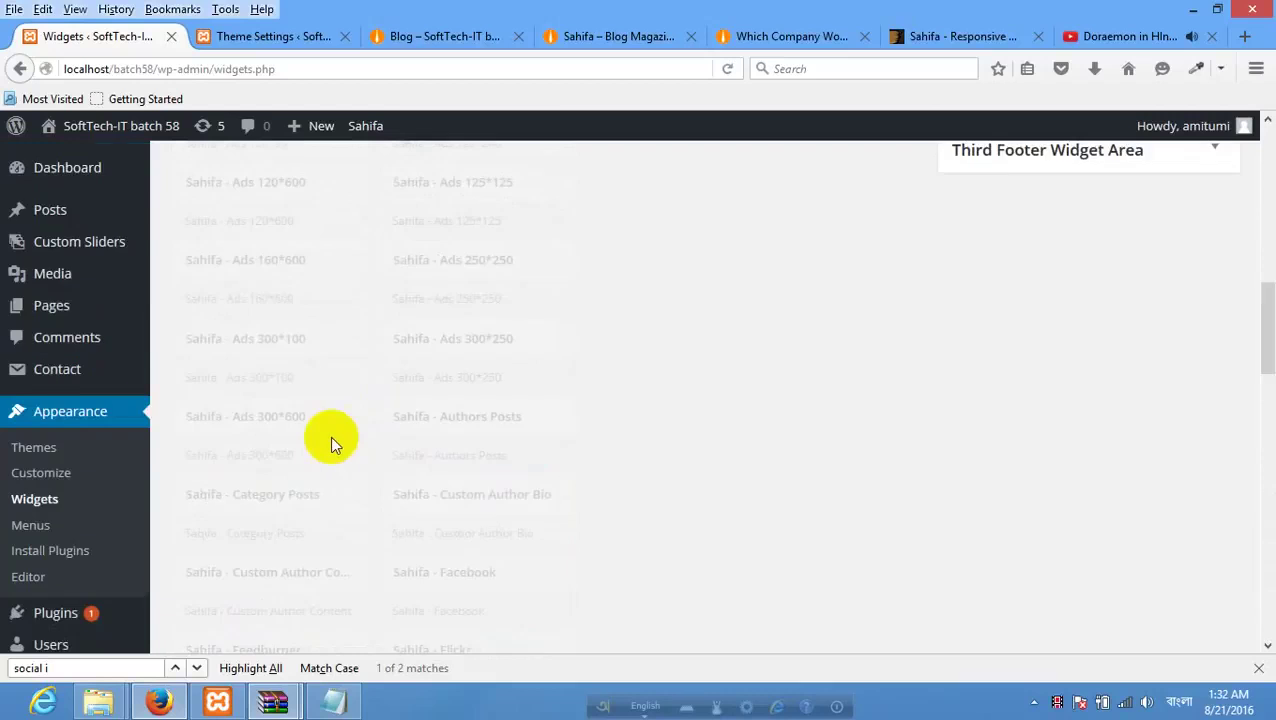
# Add the Taqyeem - Reviews Post Types widget to the Second Footer Widget Area.
pyautogui.scroll(-10, 330, 436)
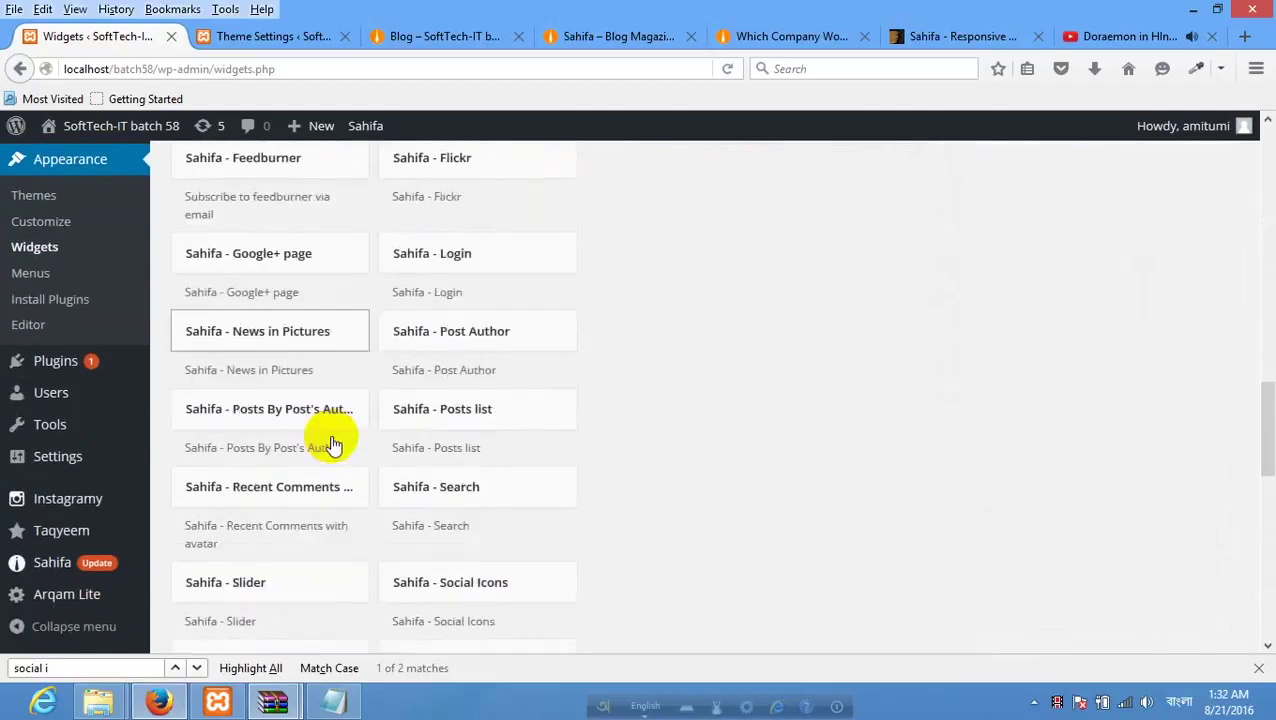
pyautogui.scroll(-10, 330, 440)
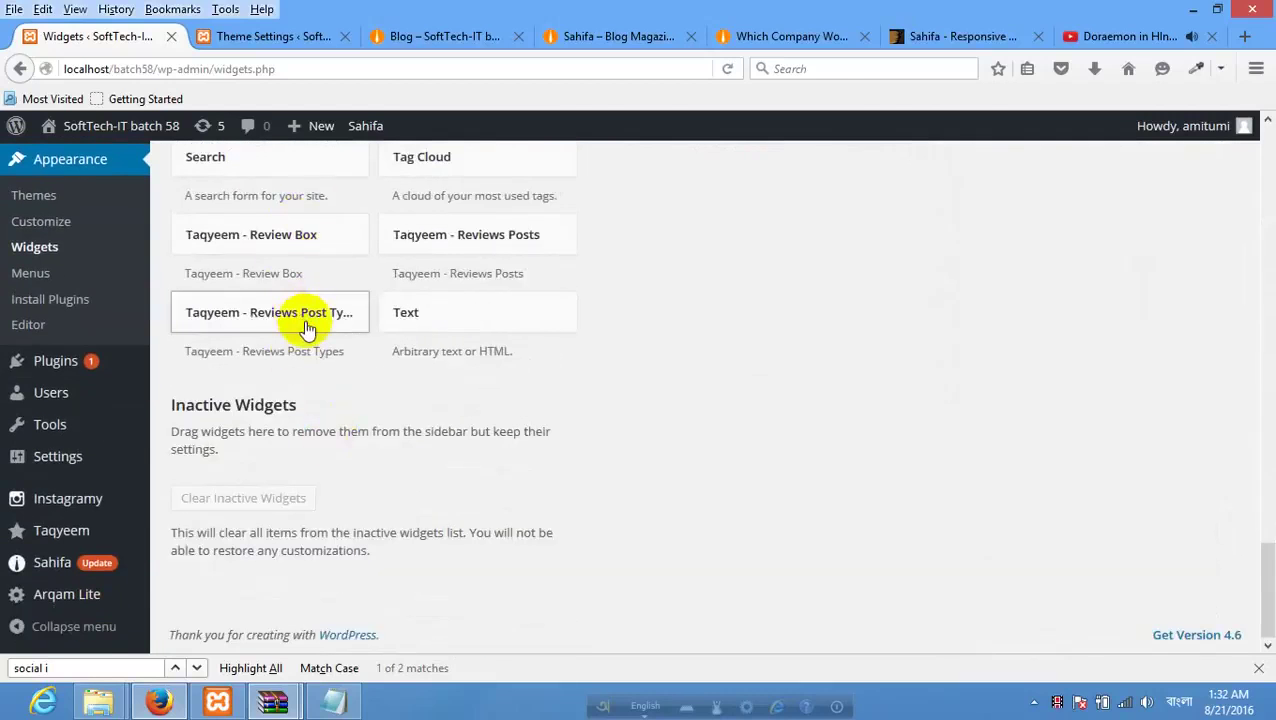
pyautogui.click(312, 330)
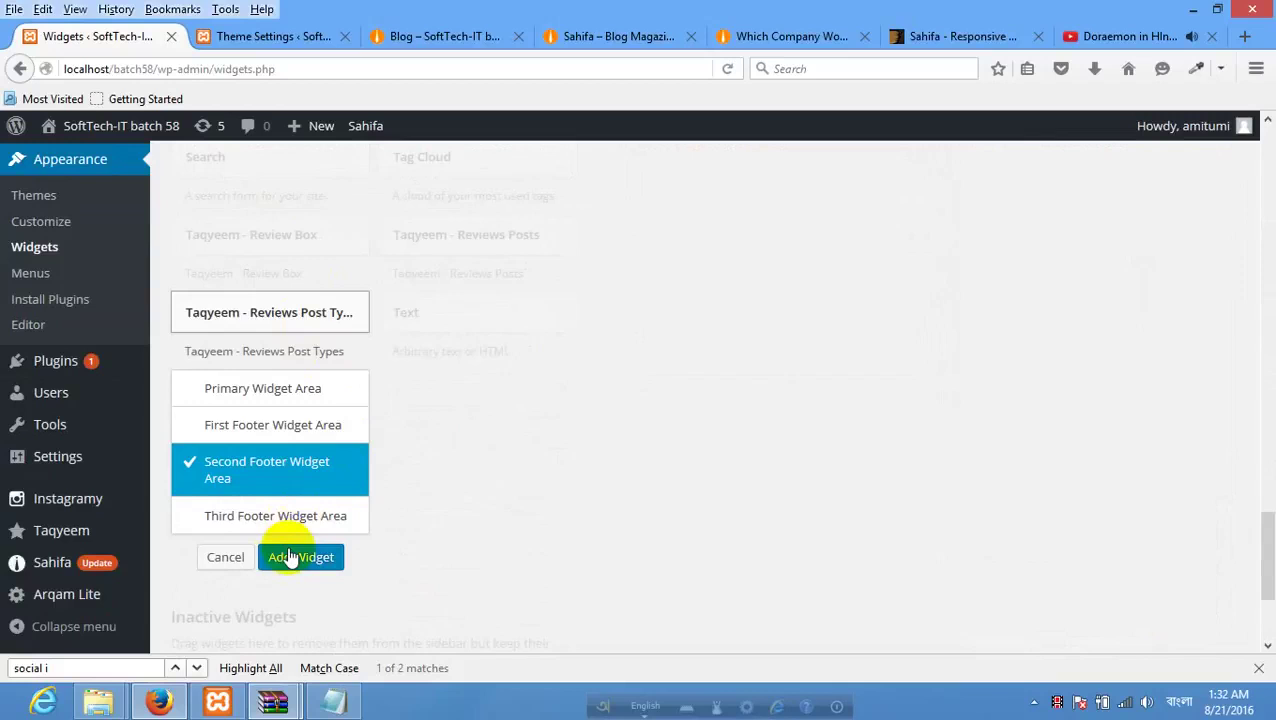
pyautogui.click(322, 555)
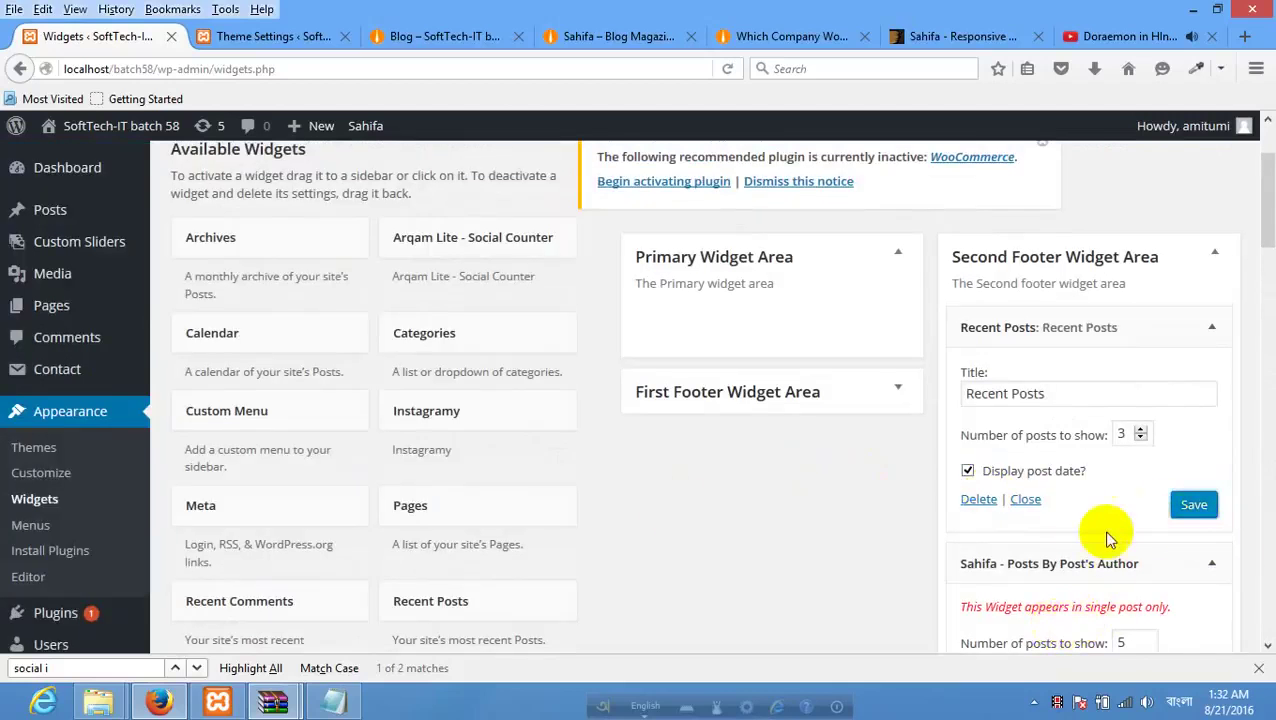
# Look over the added widgets' settings, and reload the Blog page to check its footer's middle column.
pyautogui.scroll(-8, 1093, 482)
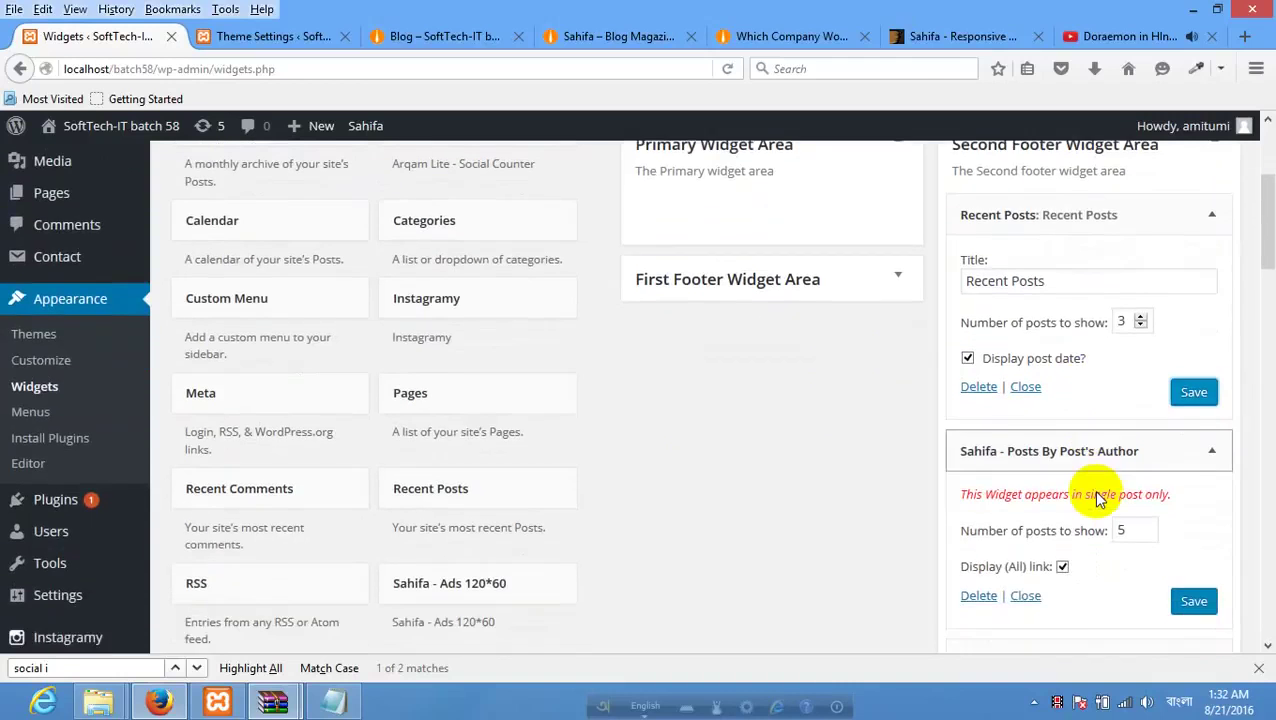
pyautogui.scroll(5, 1097, 490)
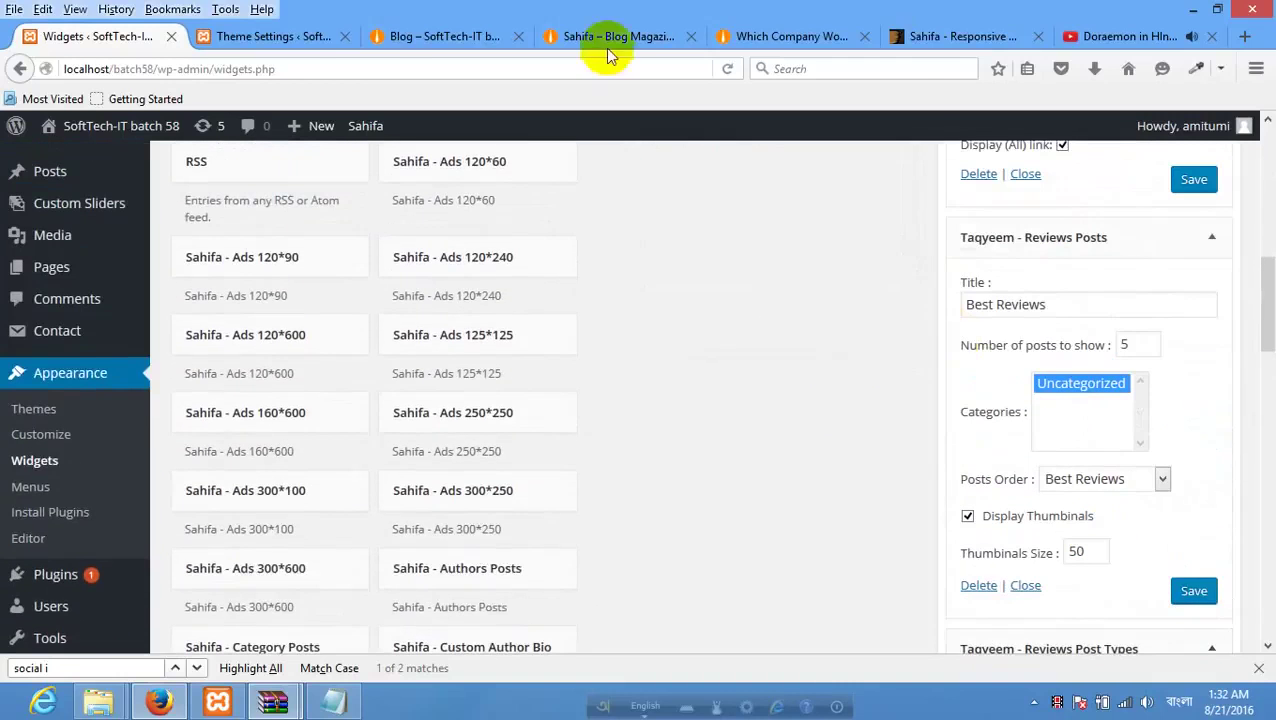
pyautogui.click(296, 37)
pyautogui.click(391, 37)
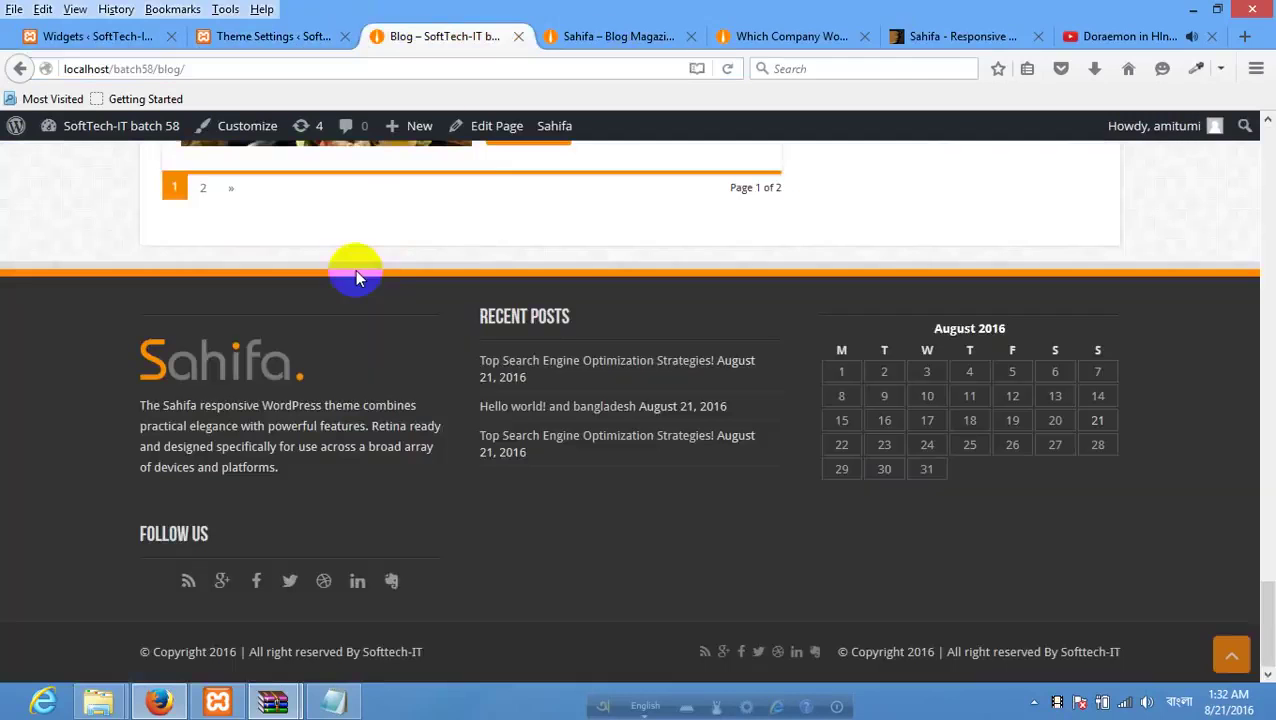
pyautogui.rightClick(420, 275)
pyautogui.click(512, 288)
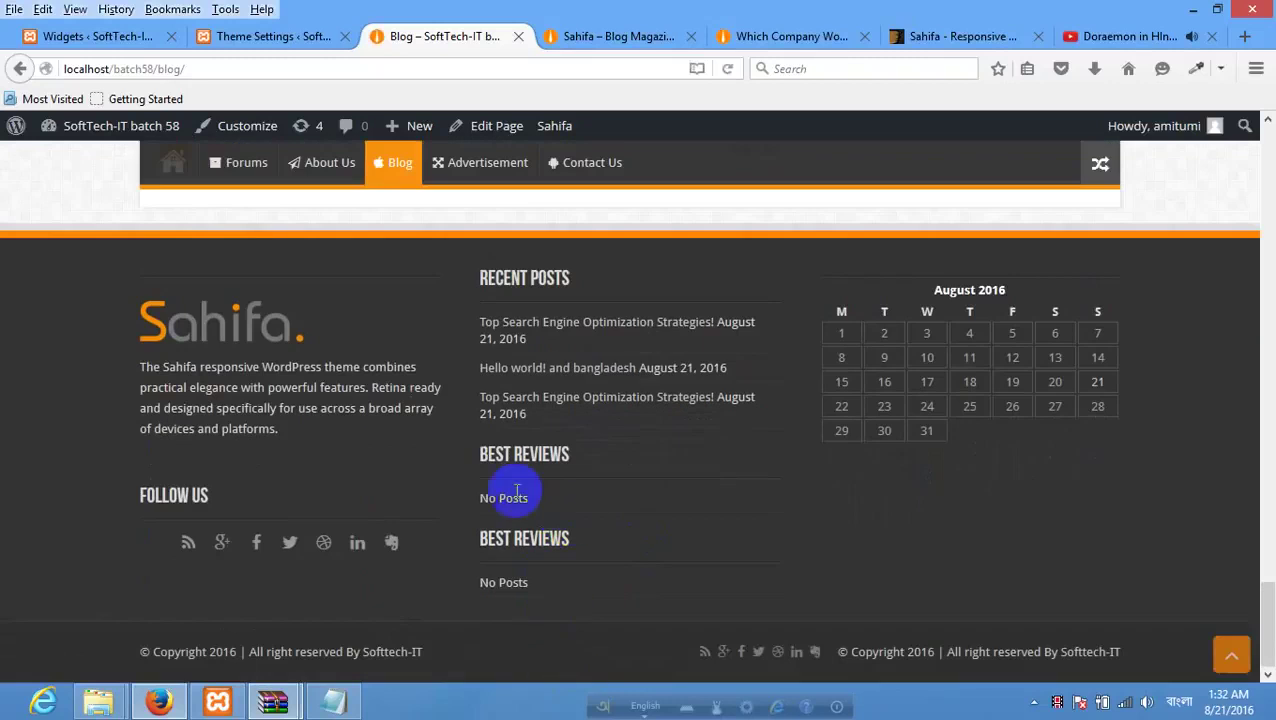
# Return to the Widgets page and delete the Posts By Post's Author and Recent Posts widgets from the Second Footer Widget Area.
pyautogui.click(265, 42)
pyautogui.scroll(-4, 1042, 407)
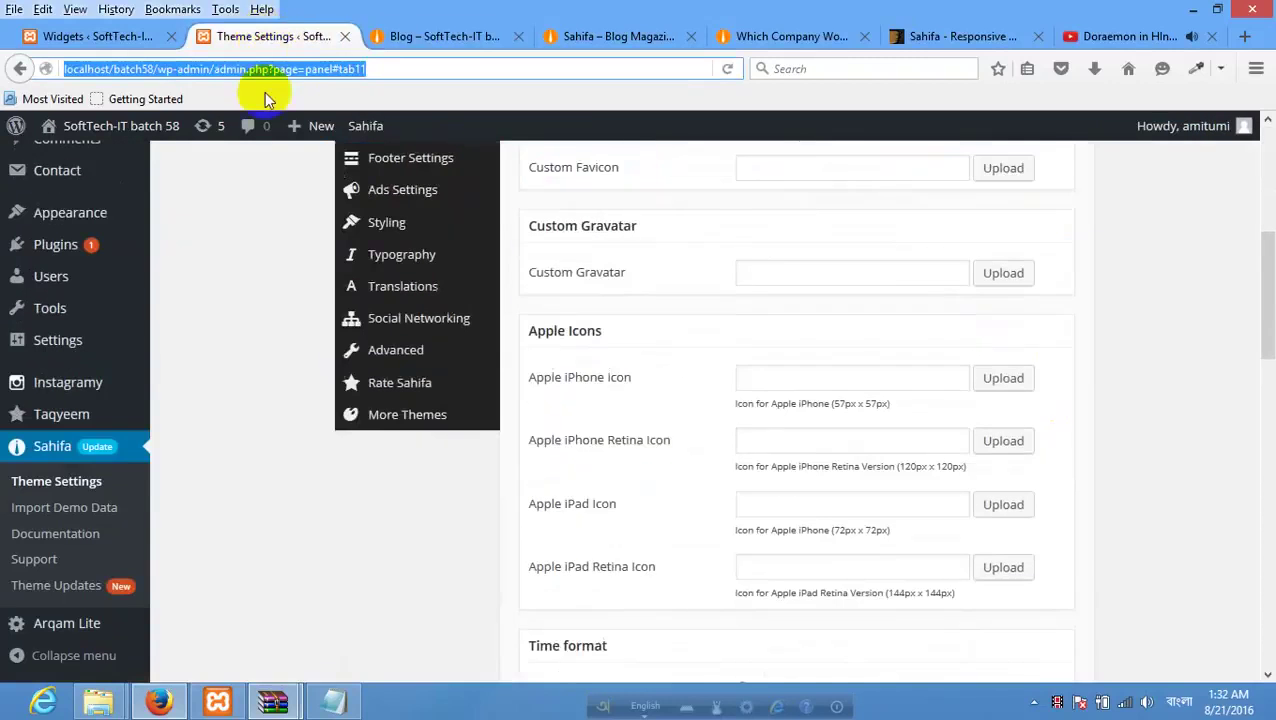
pyautogui.click(112, 44)
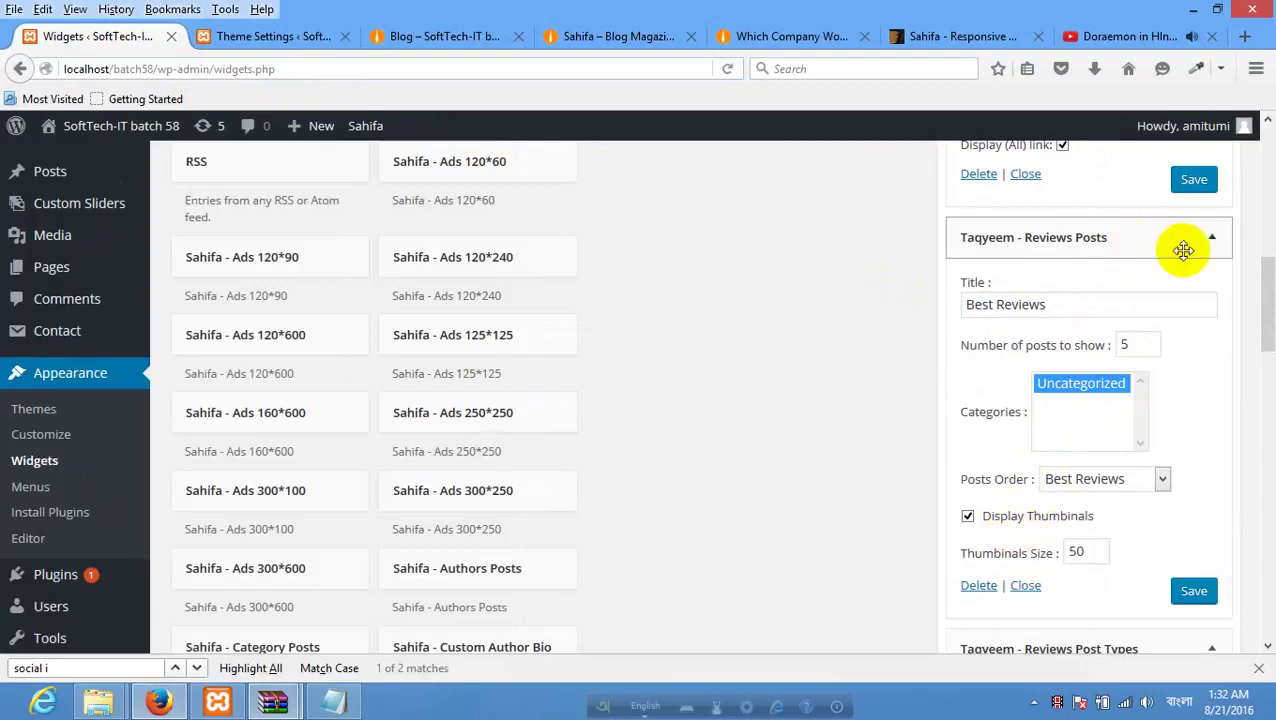
pyautogui.scroll(2, 1180, 250)
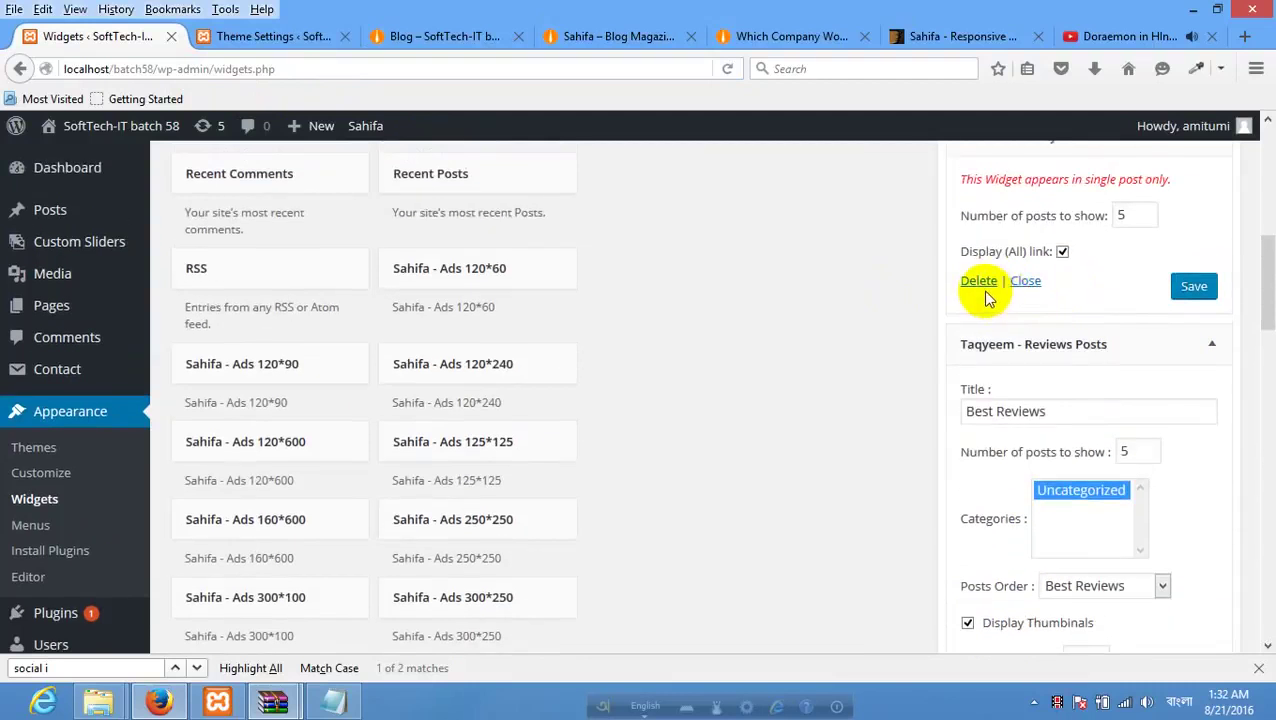
pyautogui.scroll(4, 1068, 293)
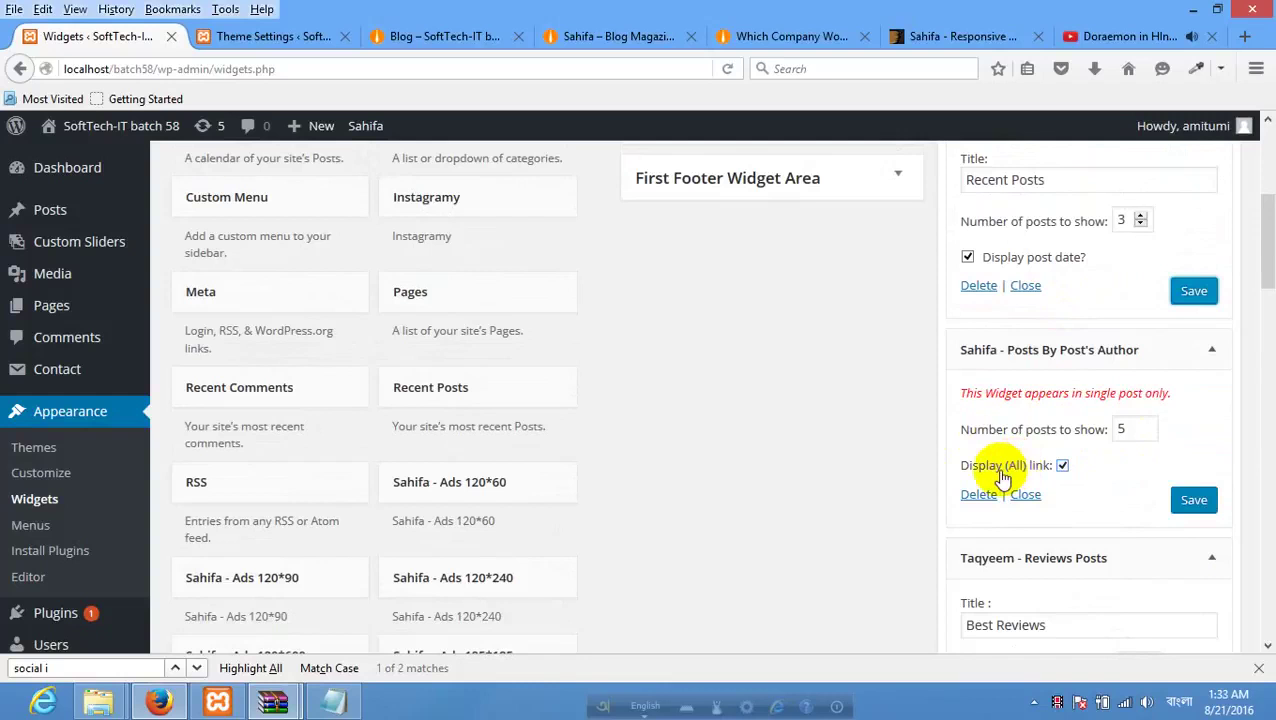
pyautogui.click(971, 496)
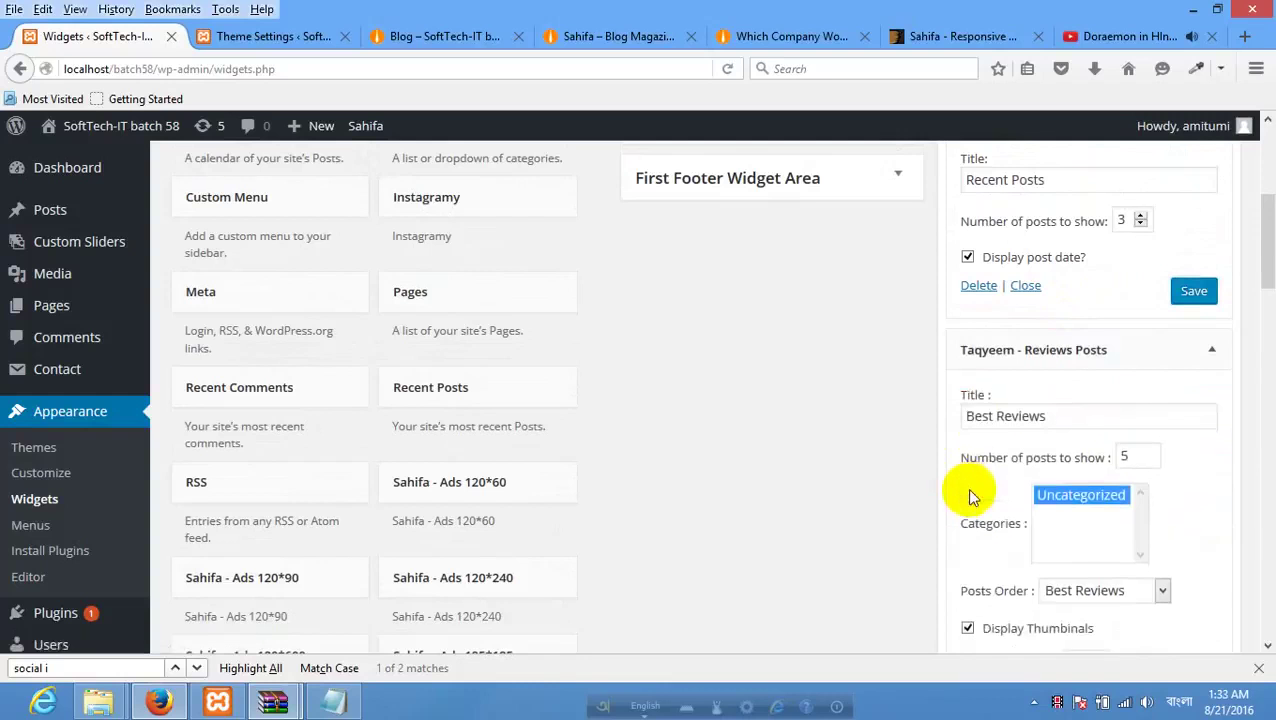
pyautogui.click(988, 290)
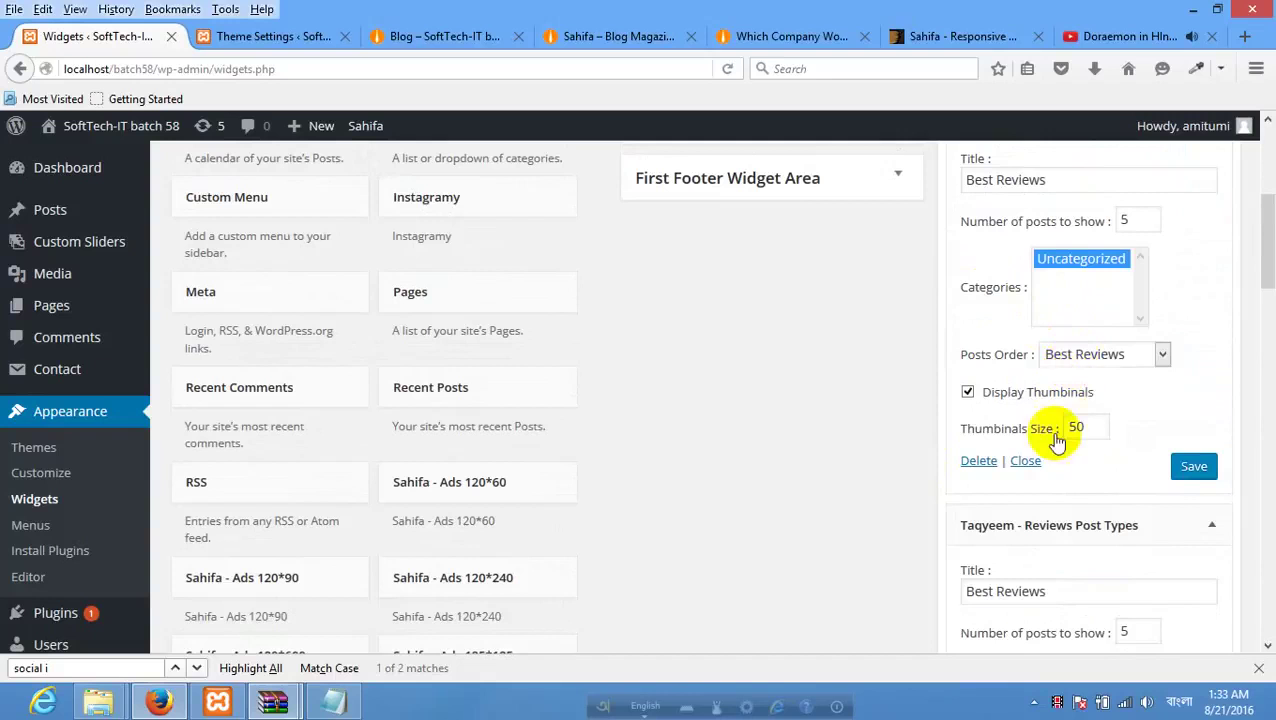
# Set the Taqyeem - Reviews Post Types widget's post type to post and save the widget.
pyautogui.scroll(-3, 1110, 437)
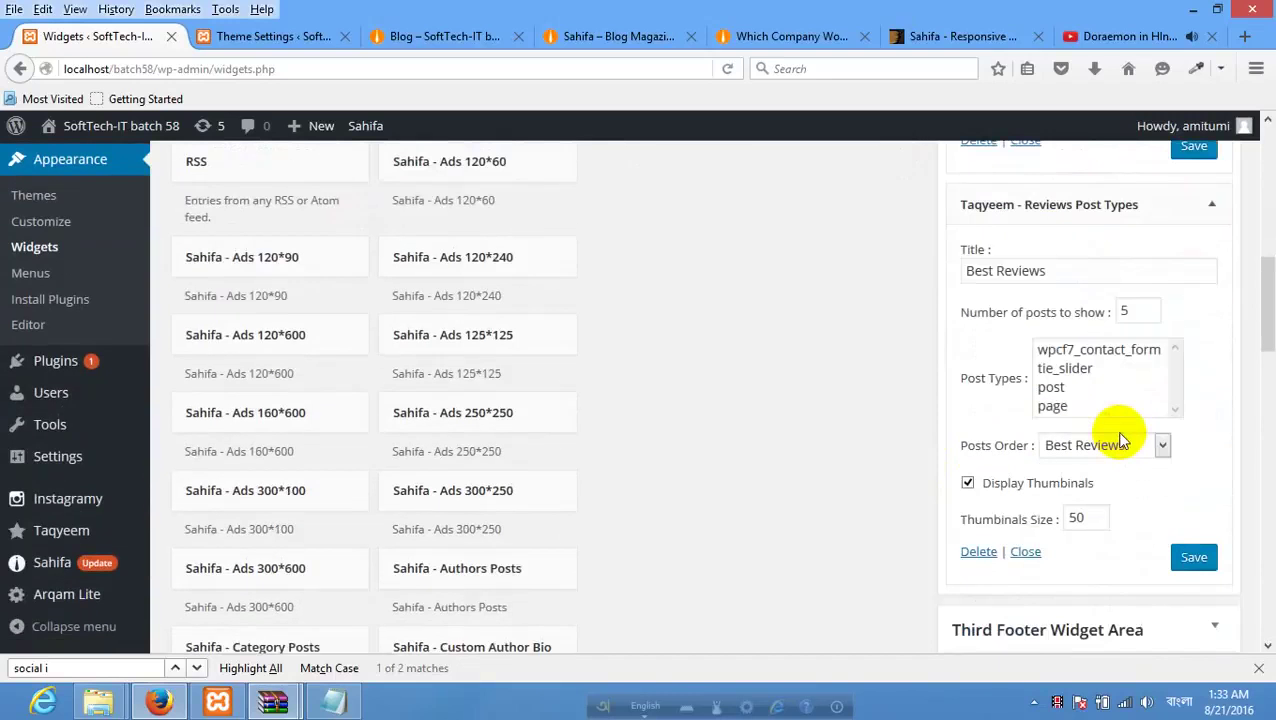
pyautogui.scroll(1, 1120, 440)
pyautogui.scroll(4, 1017, 353)
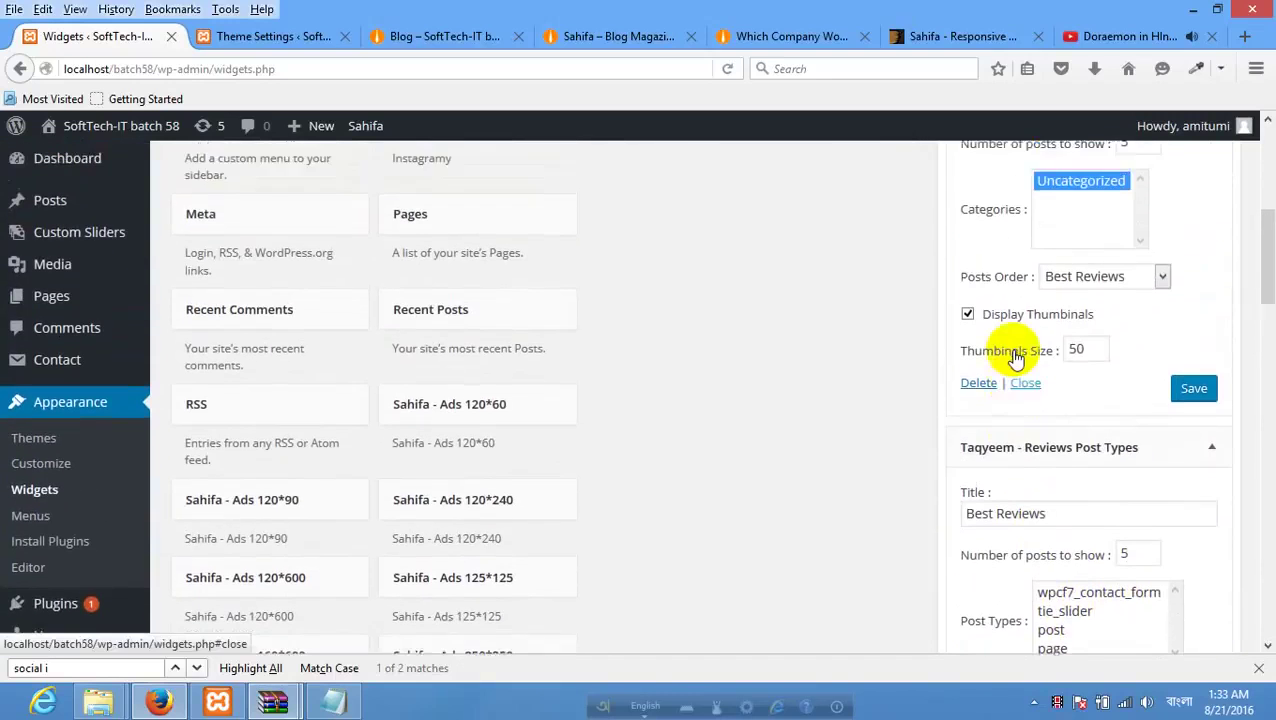
pyautogui.scroll(-3, 1096, 342)
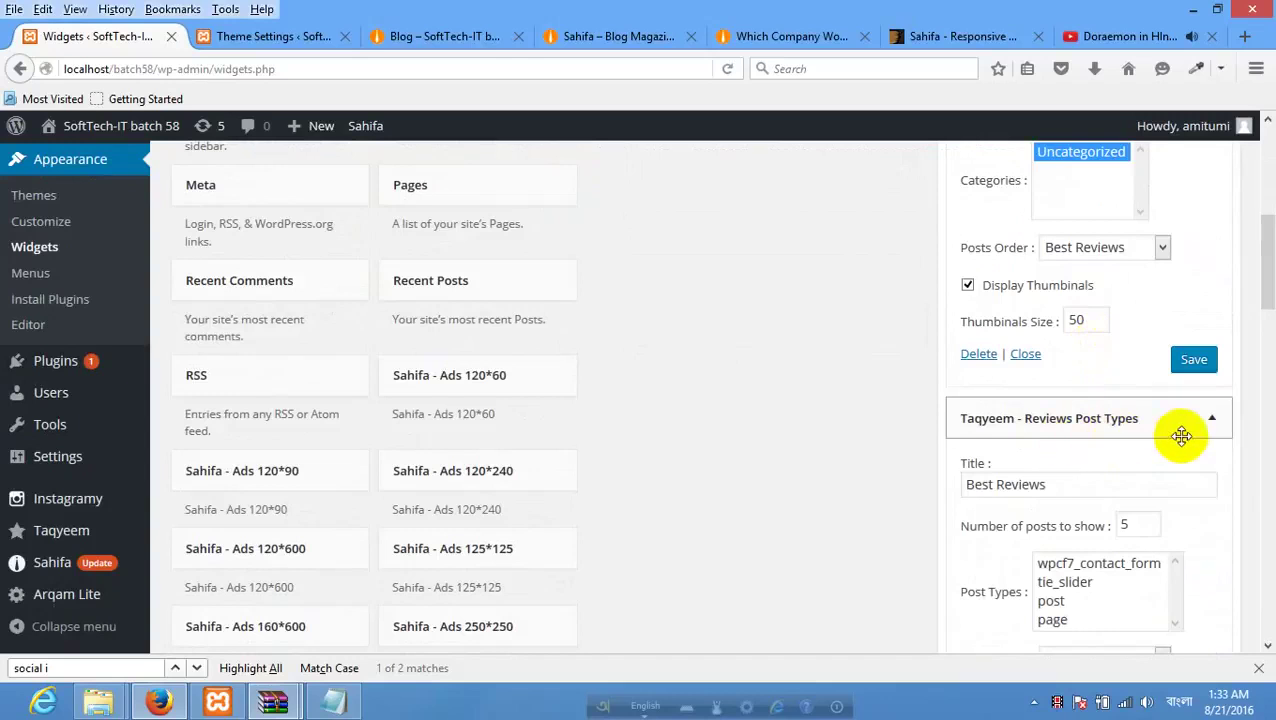
pyautogui.scroll(-1, 1176, 436)
pyautogui.click(1075, 481)
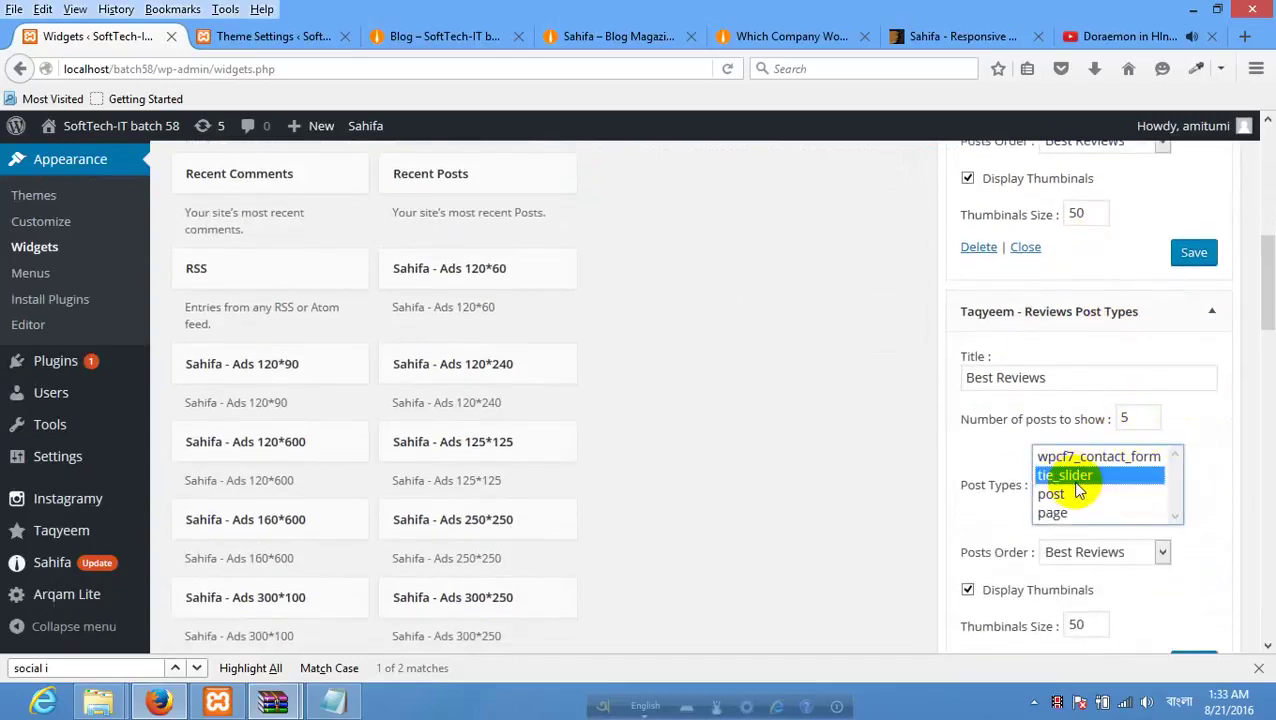
pyautogui.click(1055, 495)
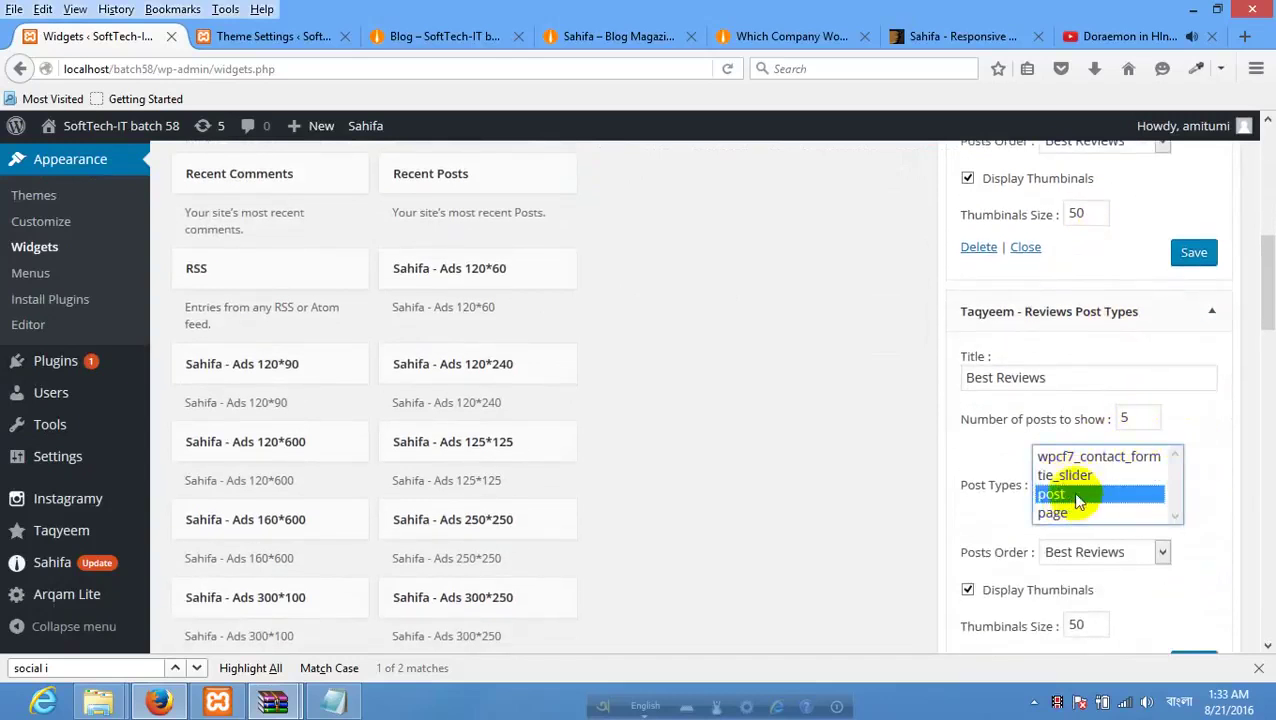
pyautogui.scroll(-2, 1105, 513)
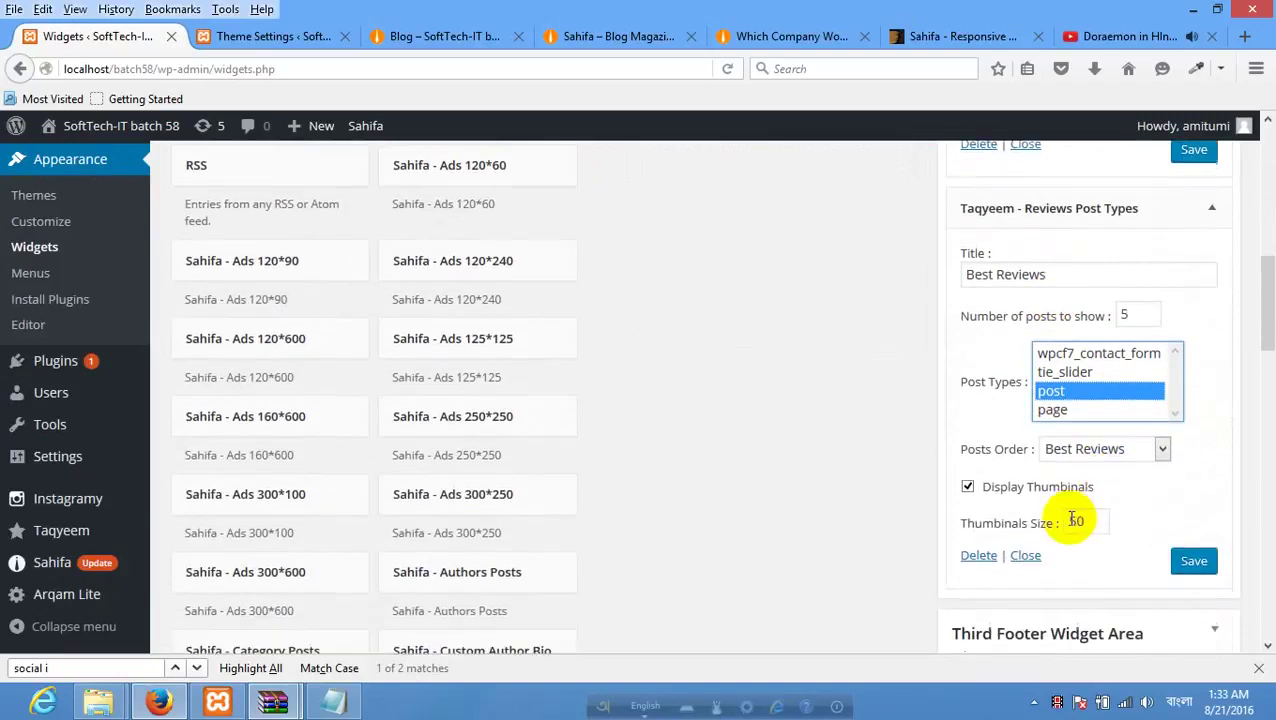
pyautogui.click(1094, 524)
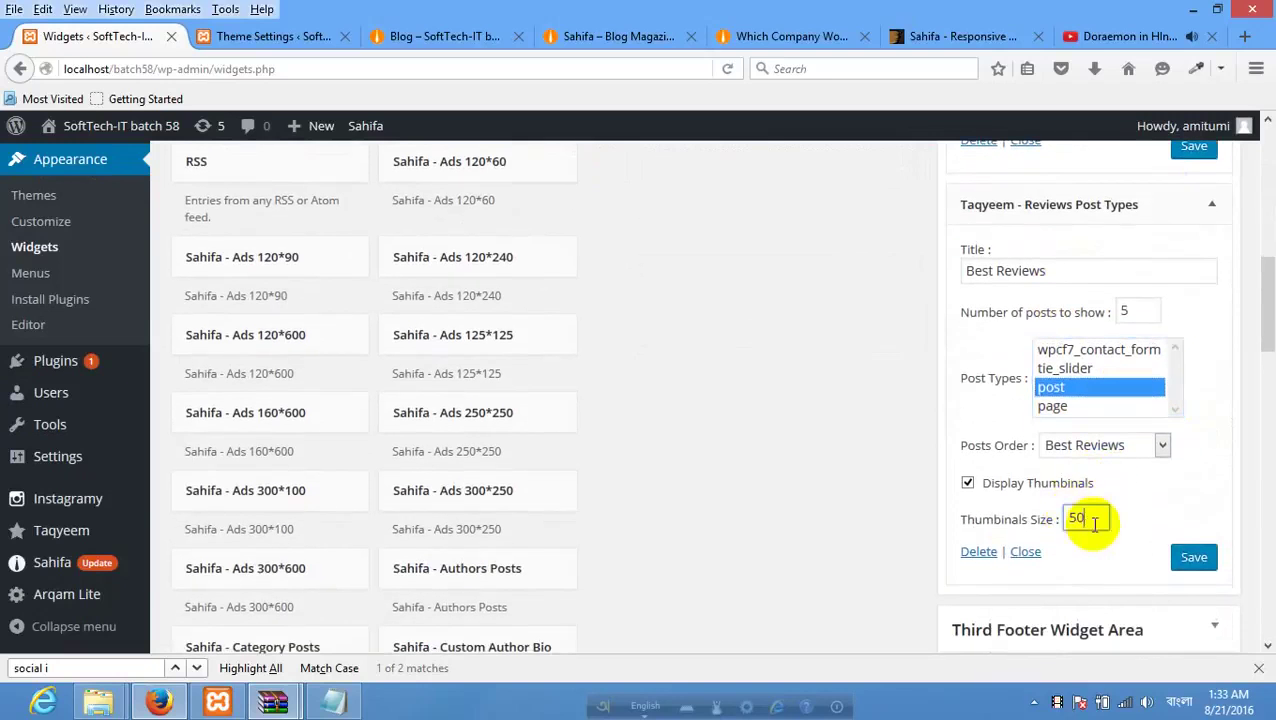
pyautogui.click(1181, 561)
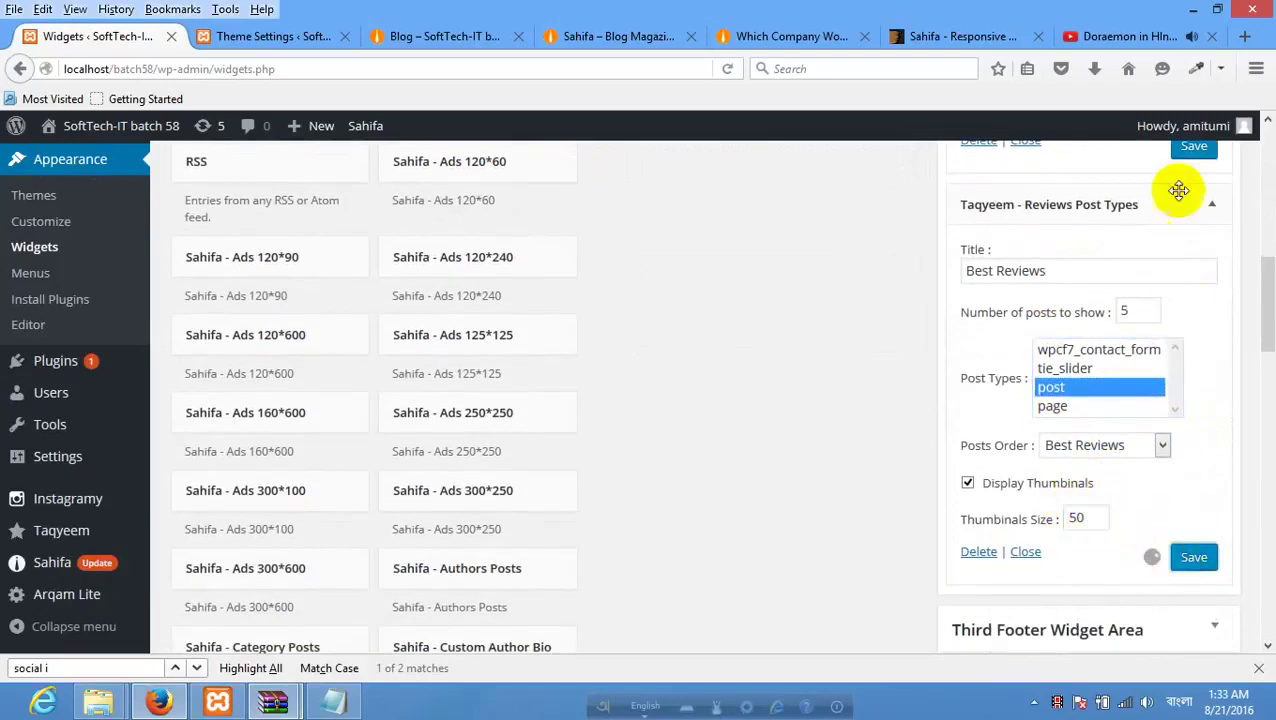
# Reload the Blog page to check the footer's review widgets, and return to the Widgets page.
pyautogui.click(410, 38)
pyautogui.rightClick(437, 367)
pyautogui.click(441, 365)
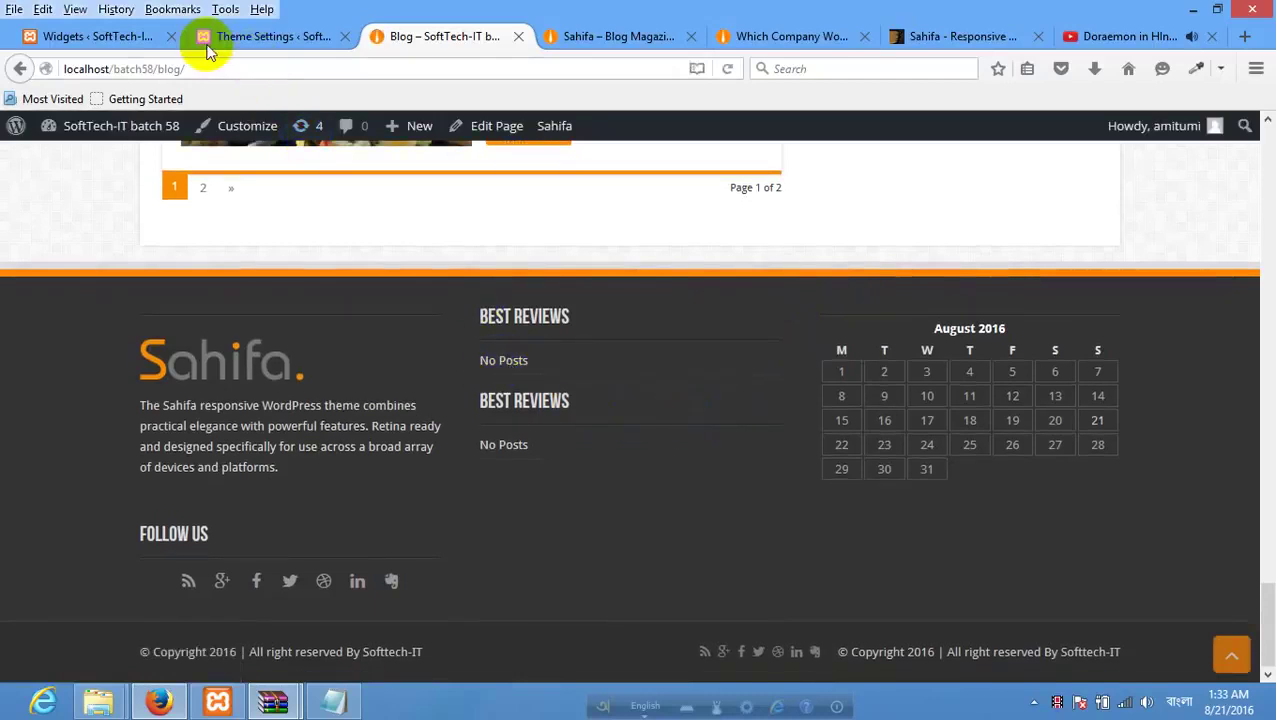
pyautogui.click(228, 40)
pyautogui.click(88, 38)
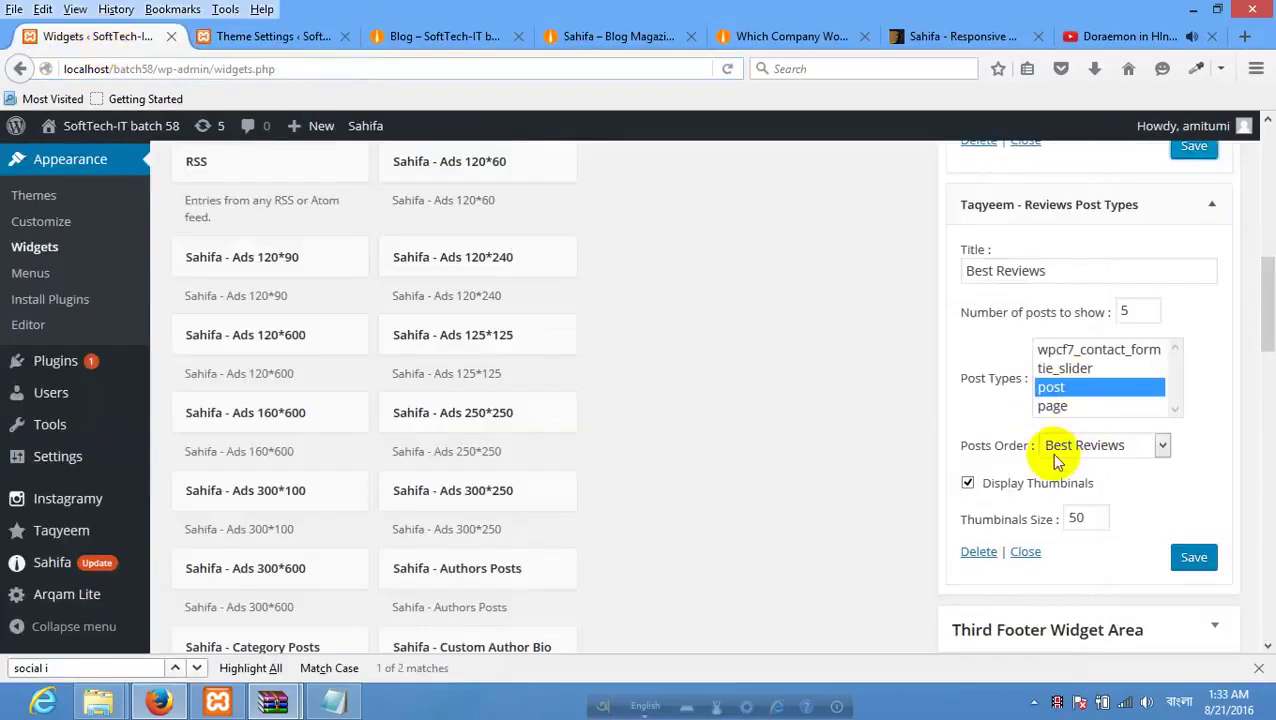
pyautogui.click(1046, 271)
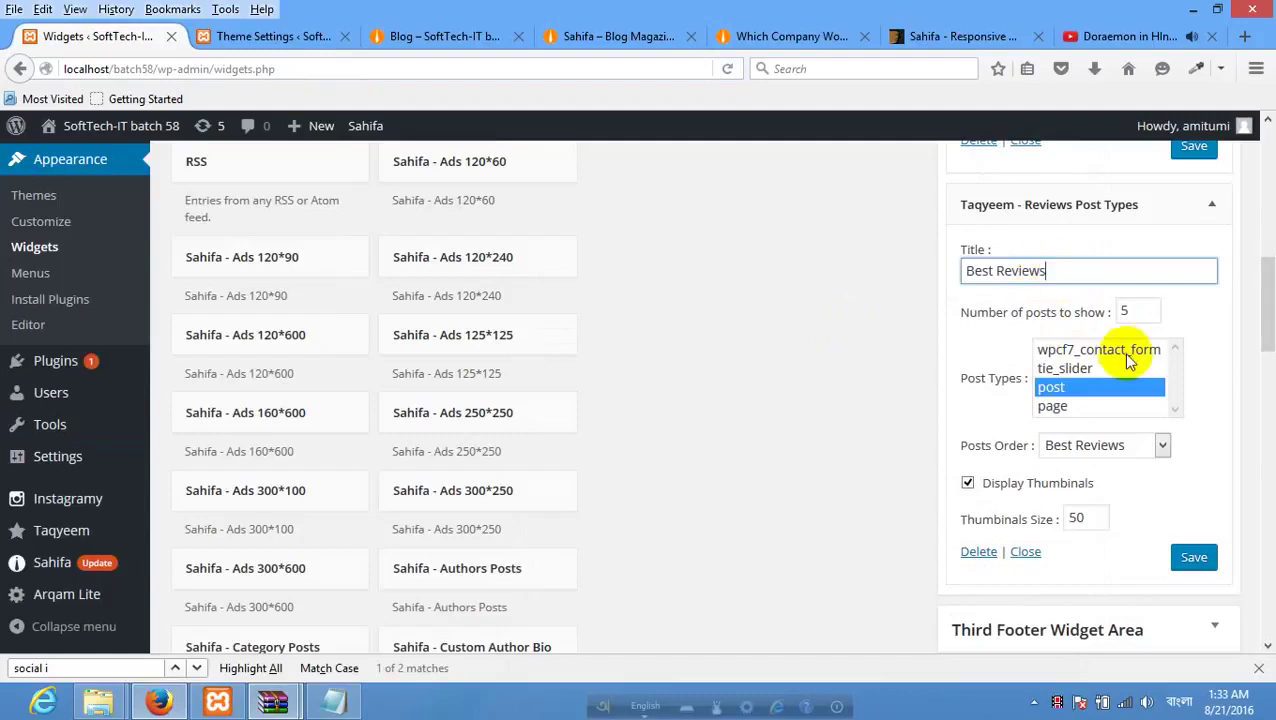
pyautogui.click(1137, 317)
pyautogui.click(1090, 352)
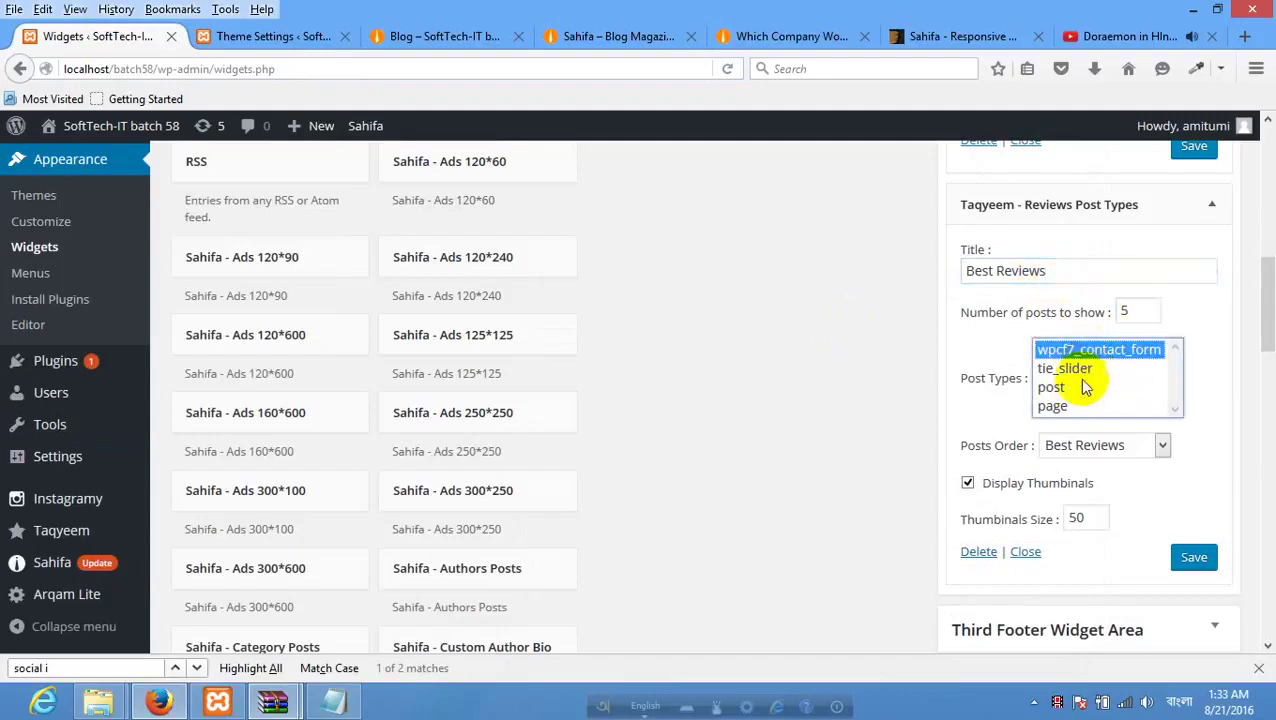
pyautogui.click(1090, 388)
# Set the Taqyeem - Reviews Posts widget's posts order to Recent Reviews, and save both Taqyeem review widgets.
pyautogui.scroll(8, 1121, 400)
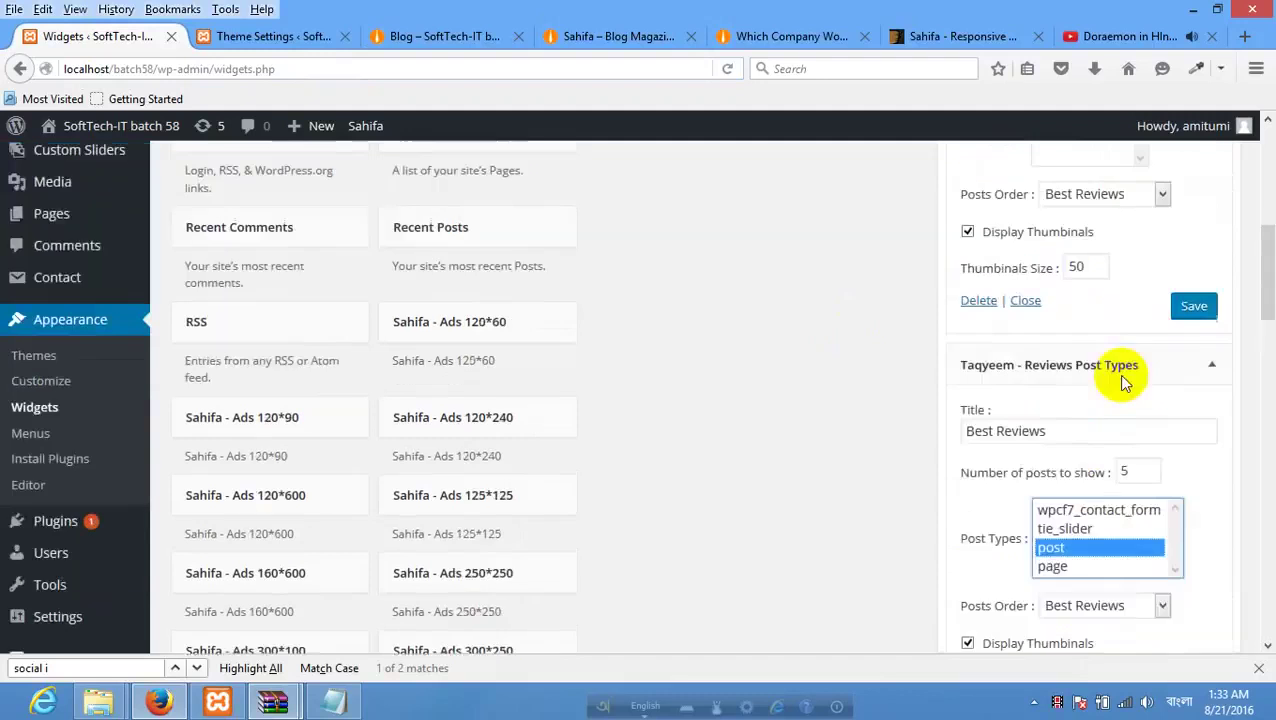
pyautogui.click(1131, 457)
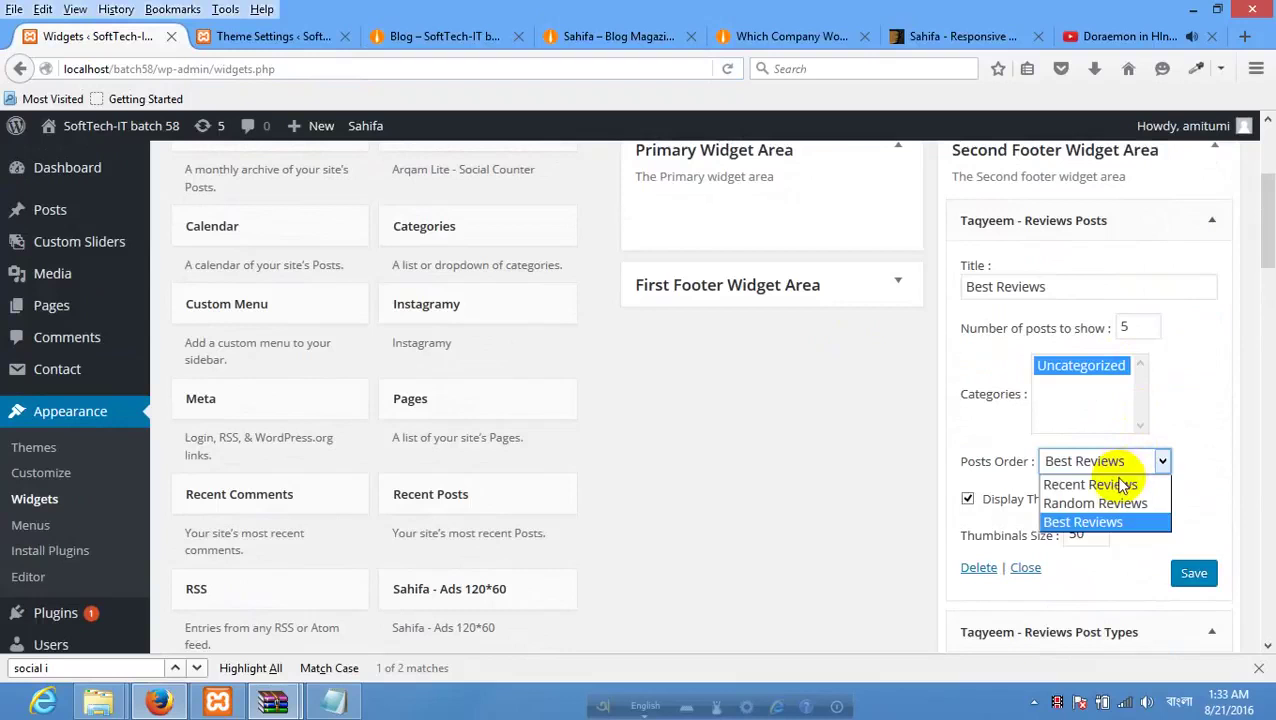
pyautogui.click(1110, 486)
pyautogui.click(1160, 462)
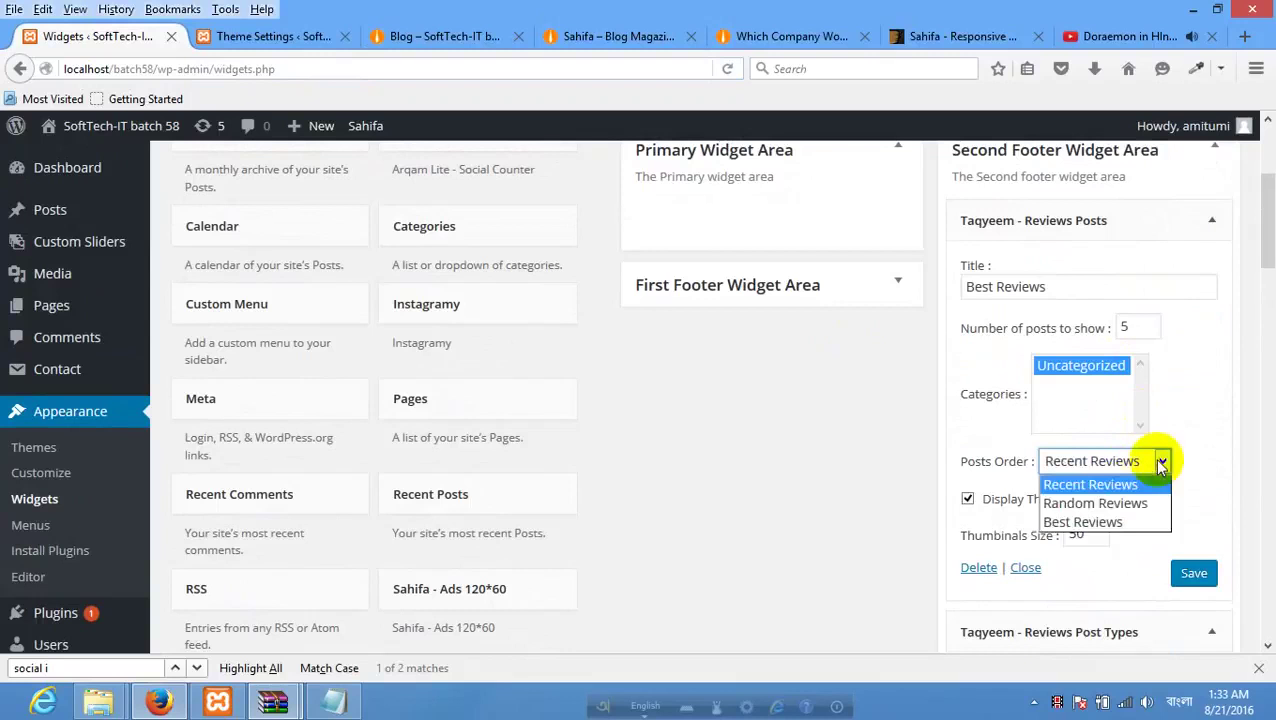
pyautogui.click(1096, 376)
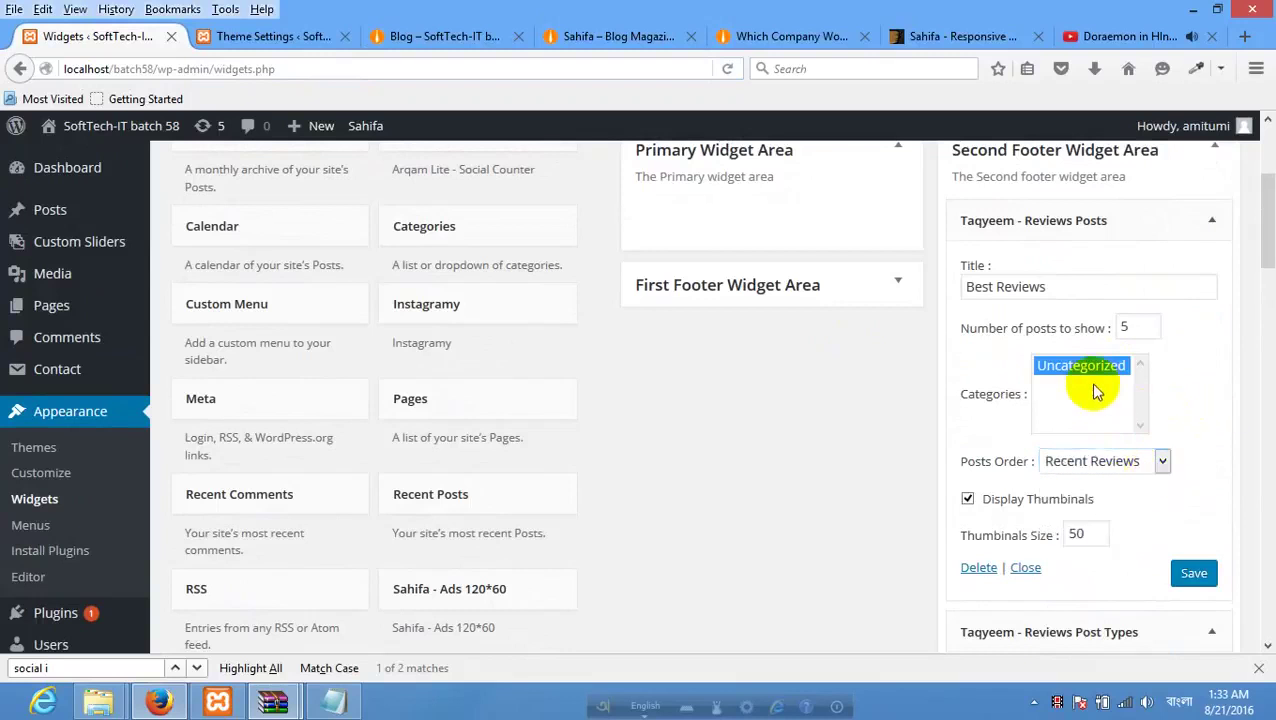
pyautogui.click(1090, 368)
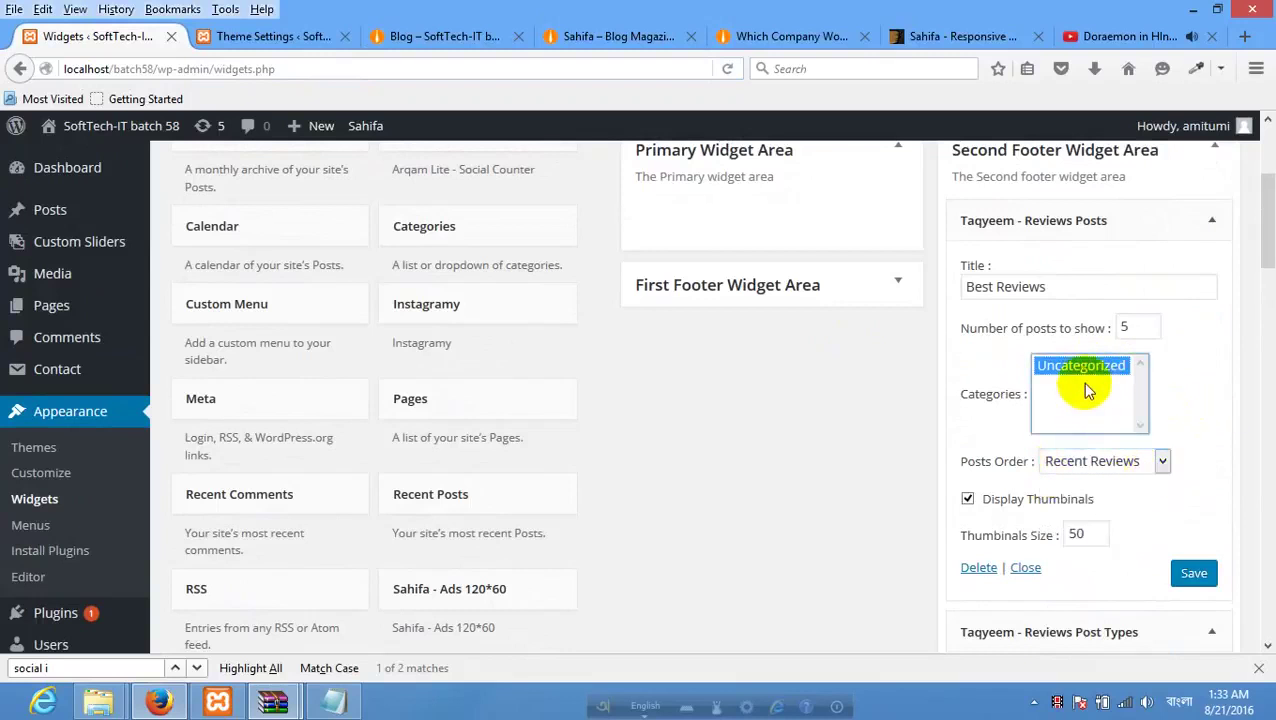
pyautogui.click(1035, 284)
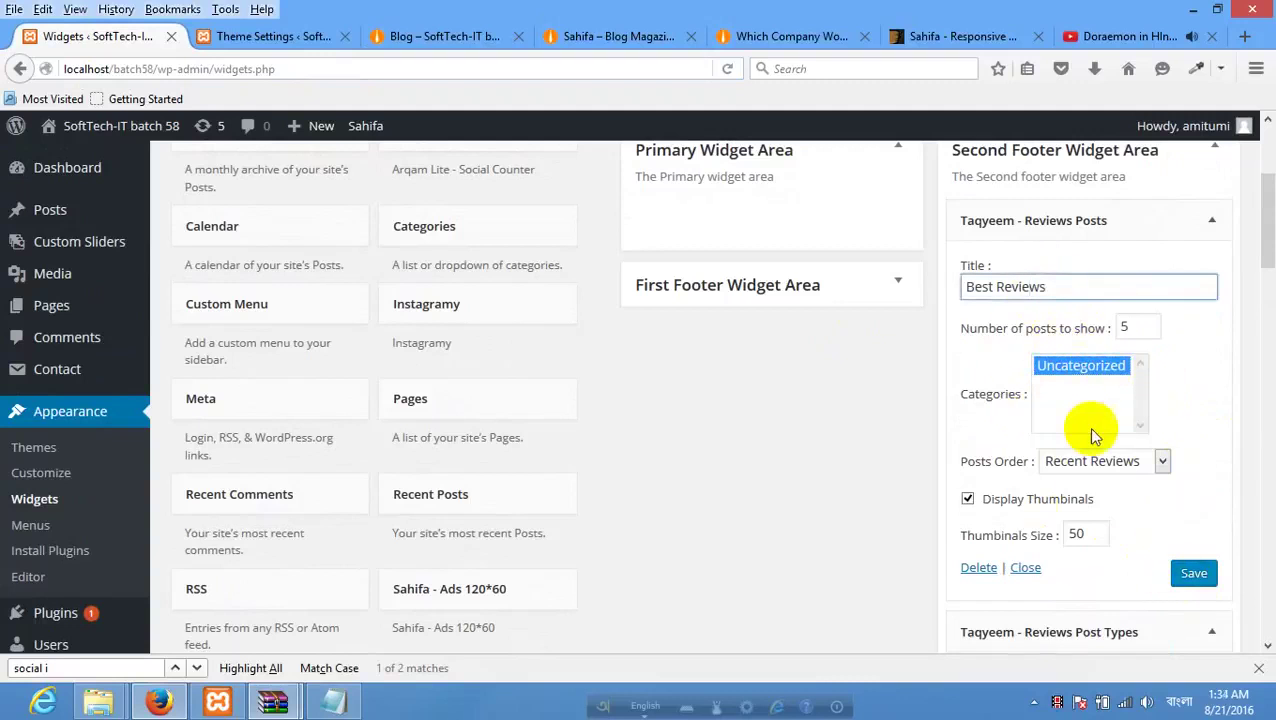
pyautogui.scroll(-4, 1091, 433)
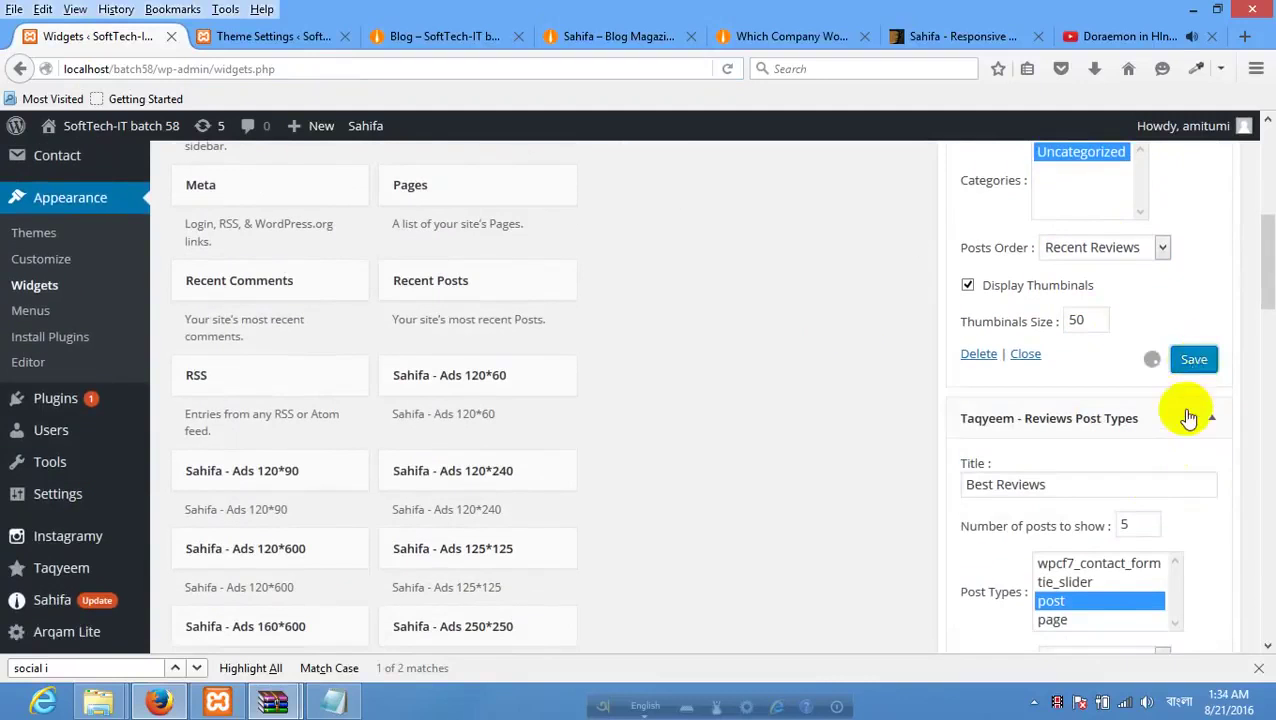
pyautogui.scroll(-3, 1180, 400)
pyautogui.scroll(-3, 1154, 513)
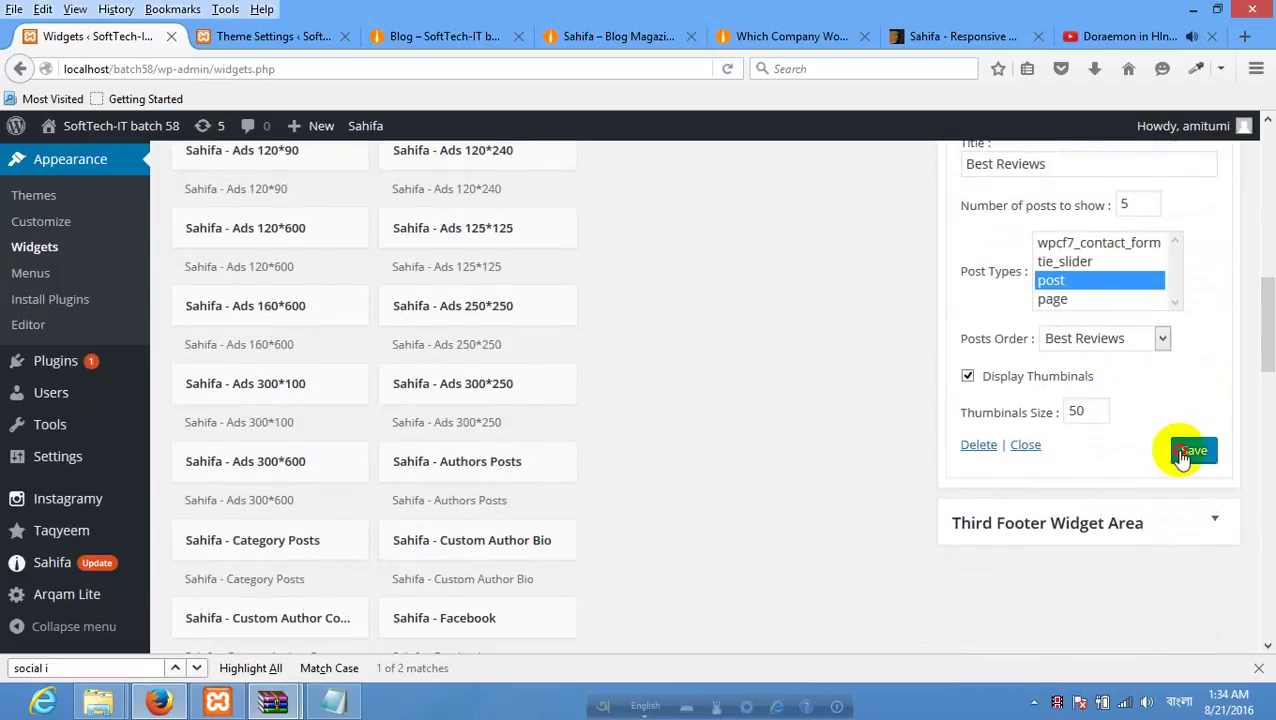
# Reload the Blog page to check how the footer's middle column shows the review widgets.
pyautogui.click(262, 36)
pyautogui.click(405, 40)
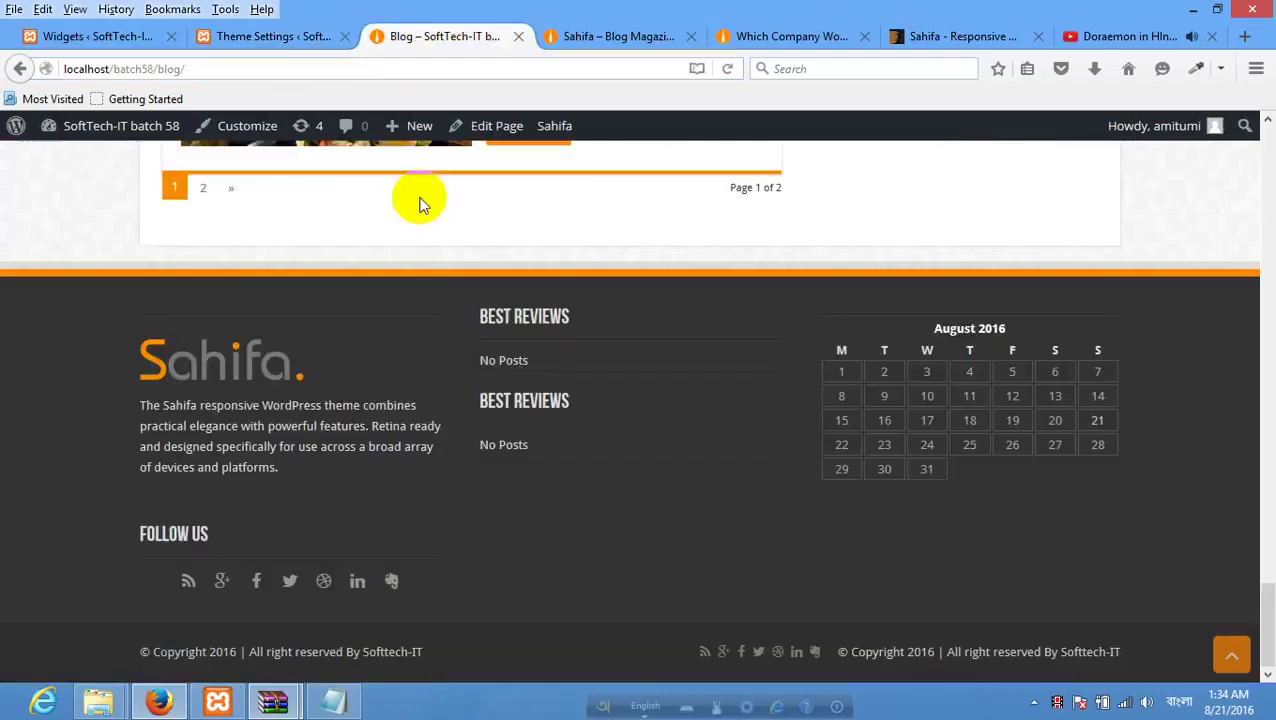
pyautogui.rightClick(419, 285)
pyautogui.click(524, 298)
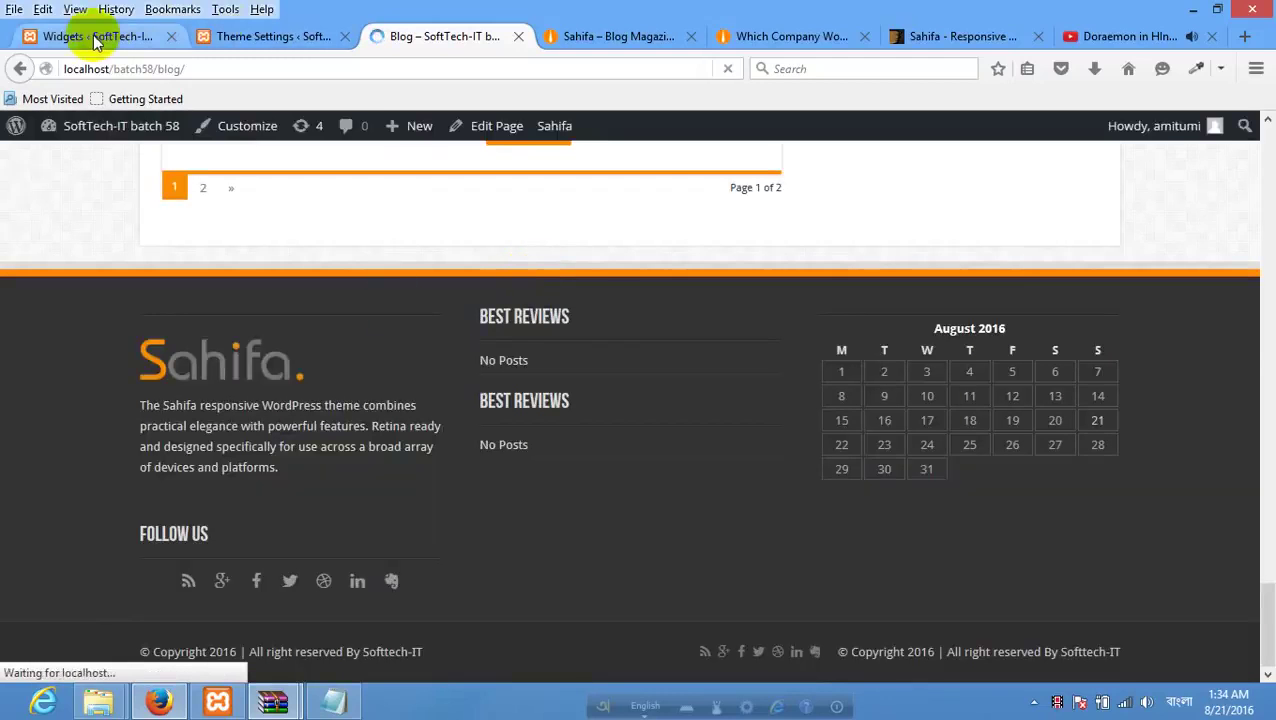
# Return to the Widgets page and add the Sahifa - Posts list widget to the Second Footer Widget Area.
pyautogui.click(95, 40)
pyautogui.scroll(-7, 541, 242)
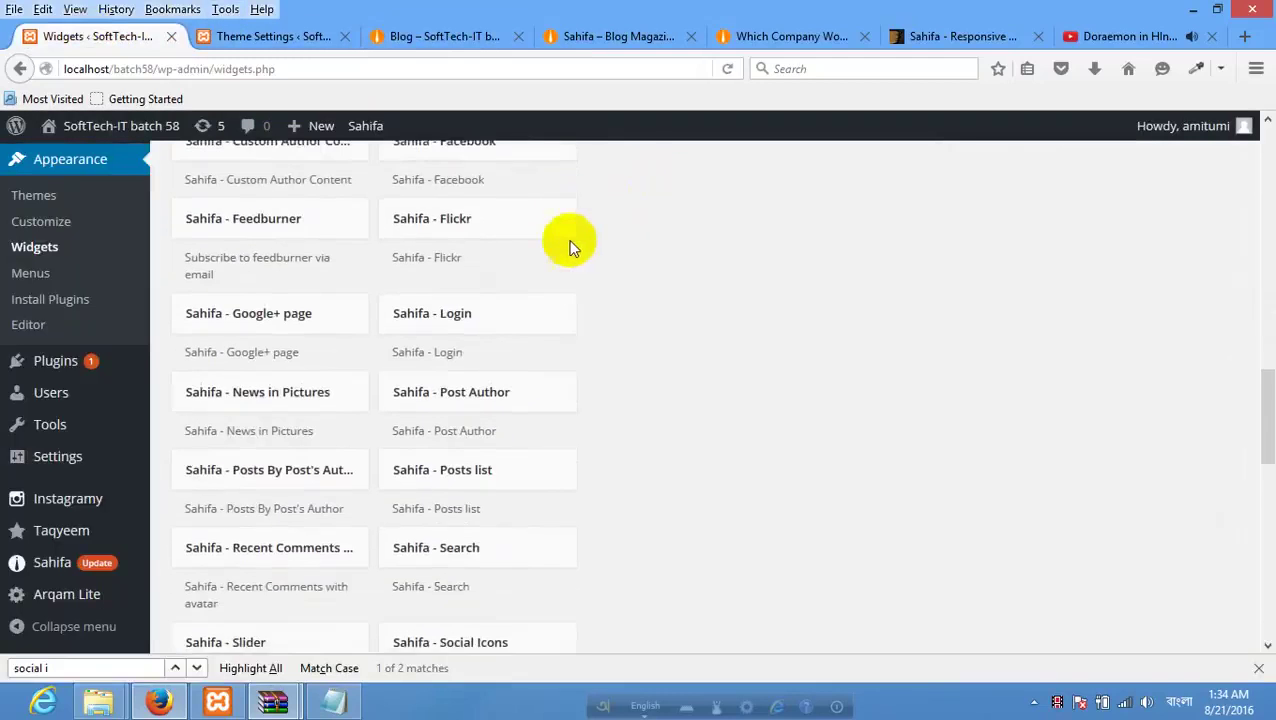
pyautogui.scroll(-10, 568, 239)
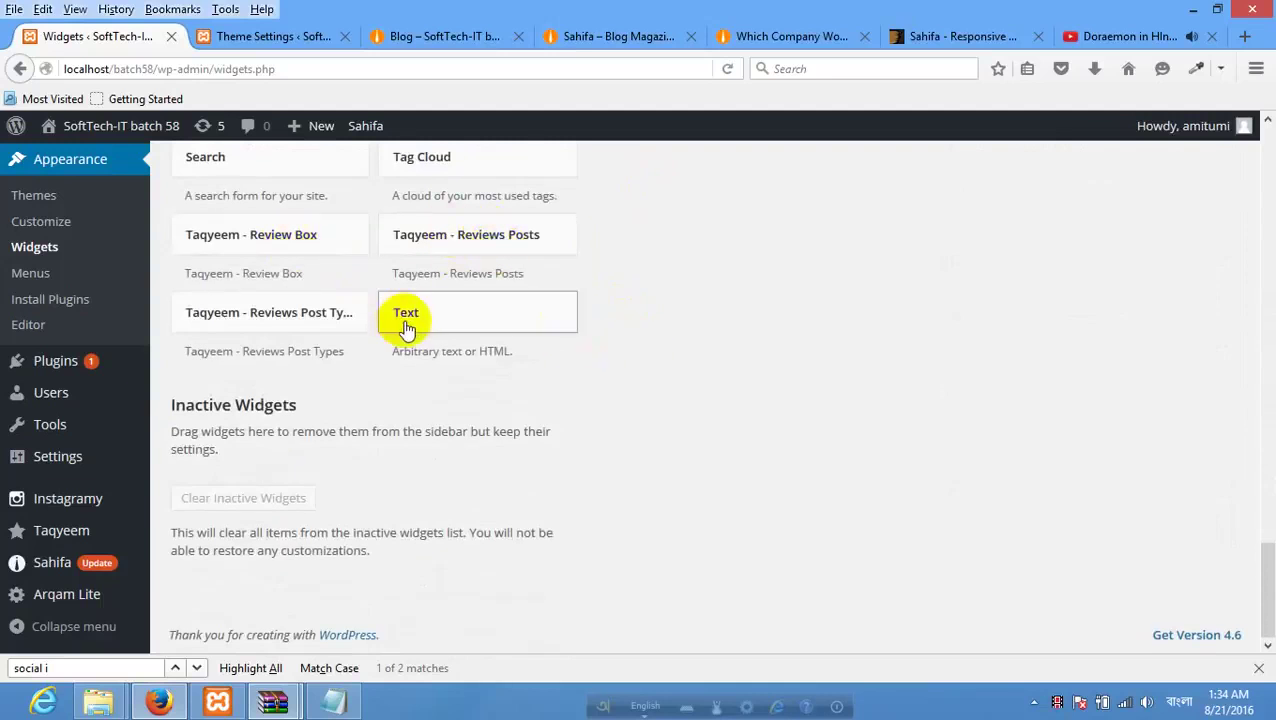
pyautogui.scroll(2, 490, 322)
pyautogui.scroll(3, 452, 285)
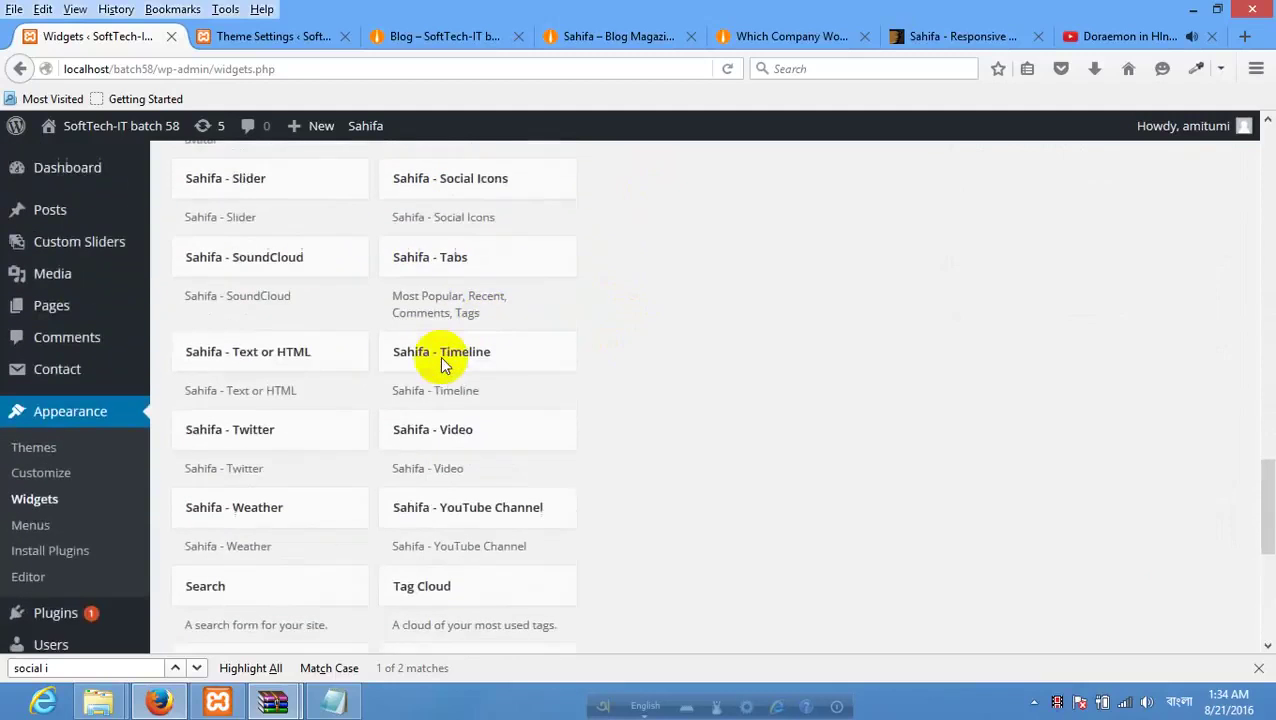
pyautogui.scroll(2, 440, 360)
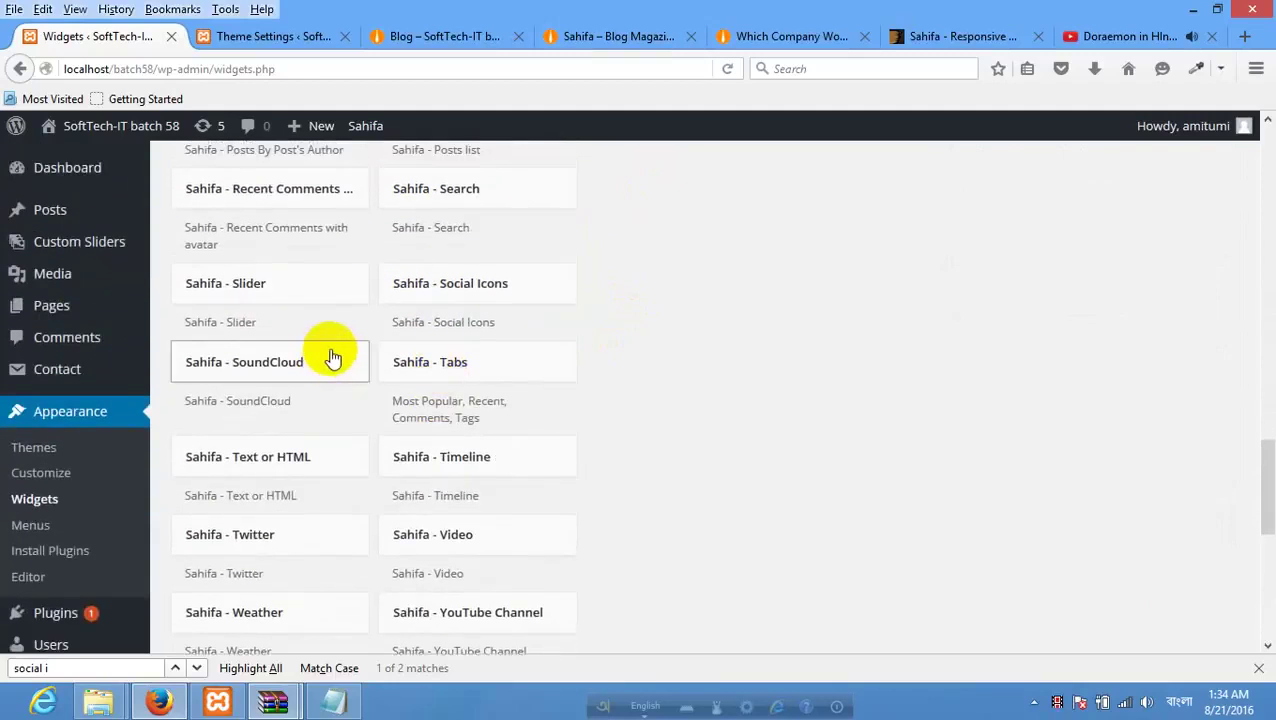
pyautogui.scroll(2, 333, 358)
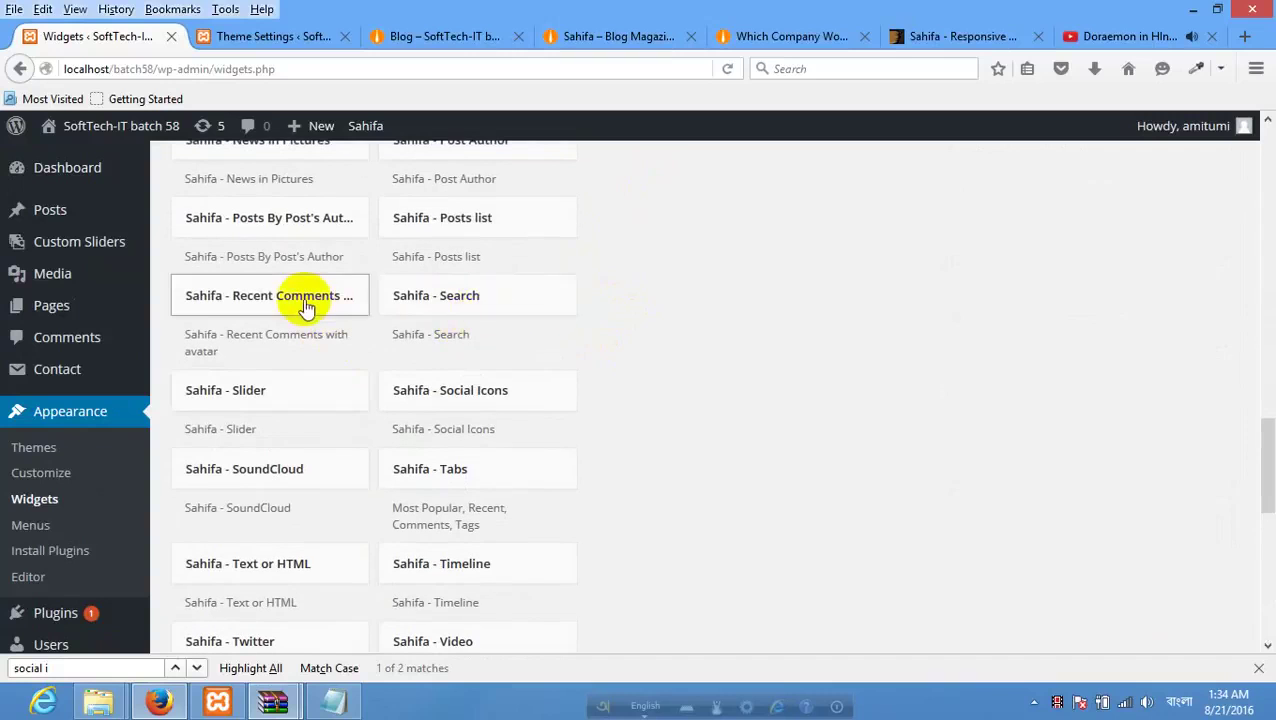
pyautogui.click(507, 229)
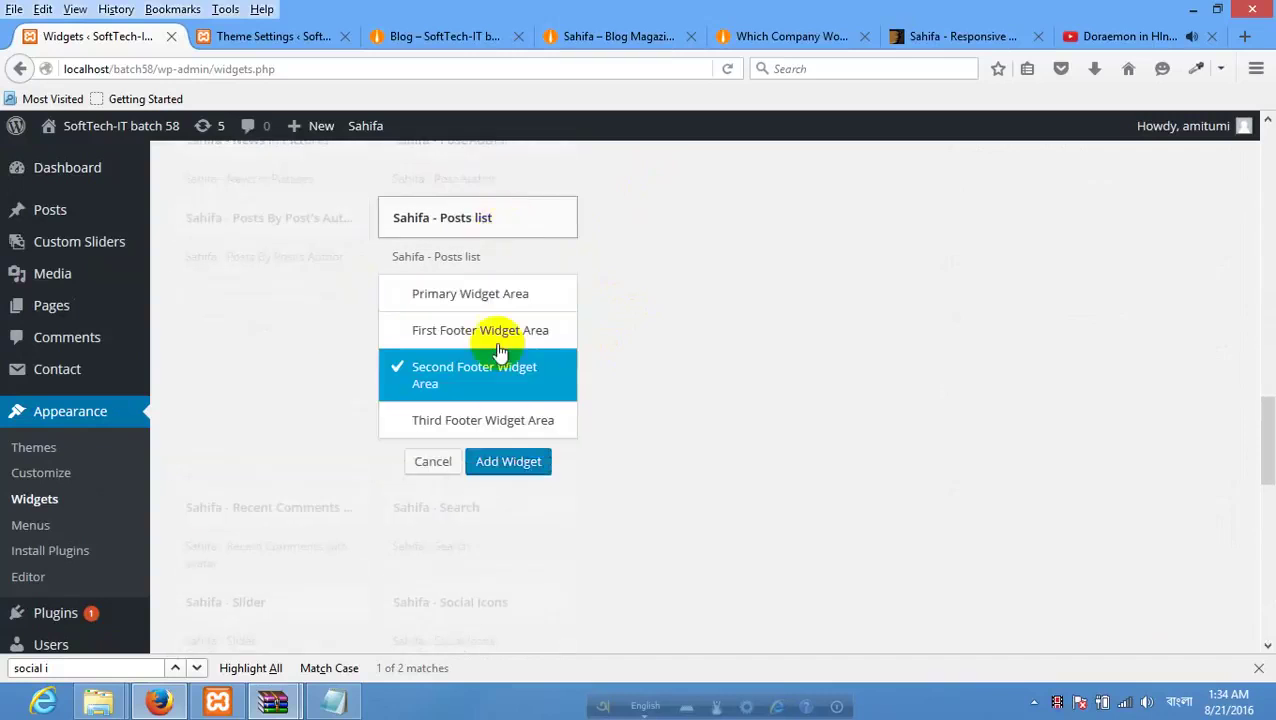
pyautogui.click(507, 460)
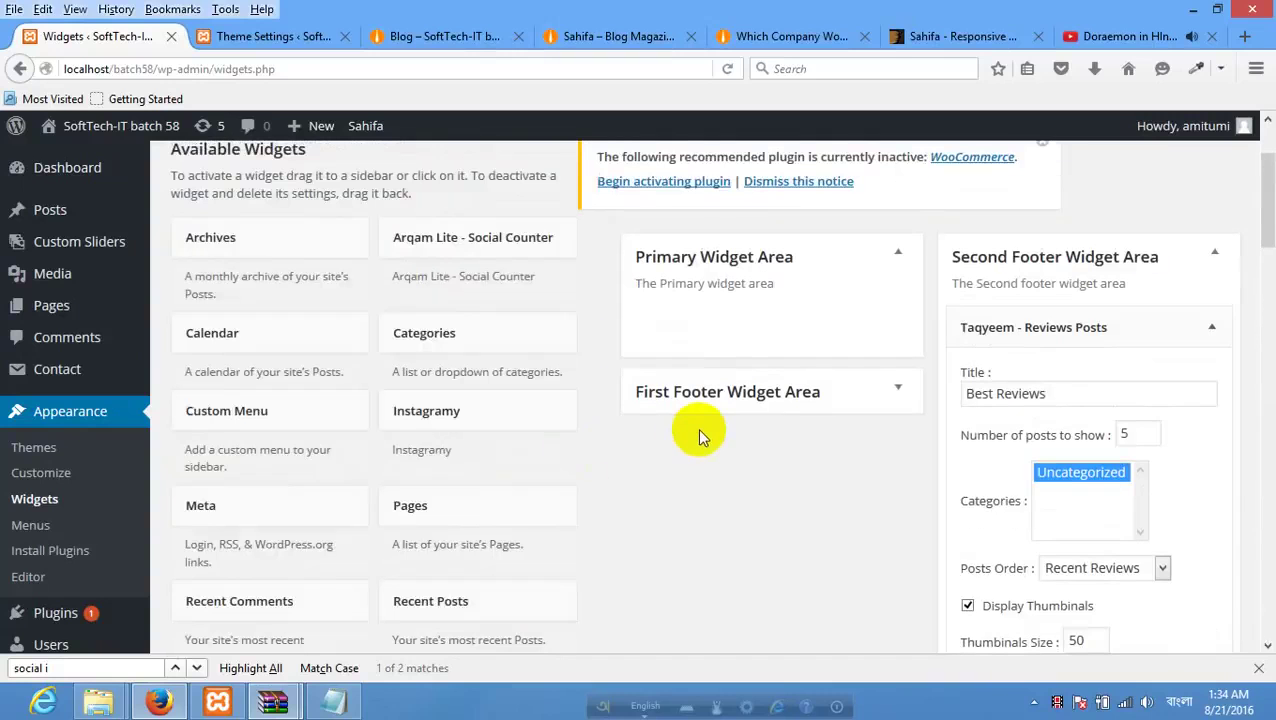
# Delete both Taqyeem review widgets from the Second Footer Widget Area and save the Sahifa - Posts list widget.
pyautogui.scroll(-4, 985, 540)
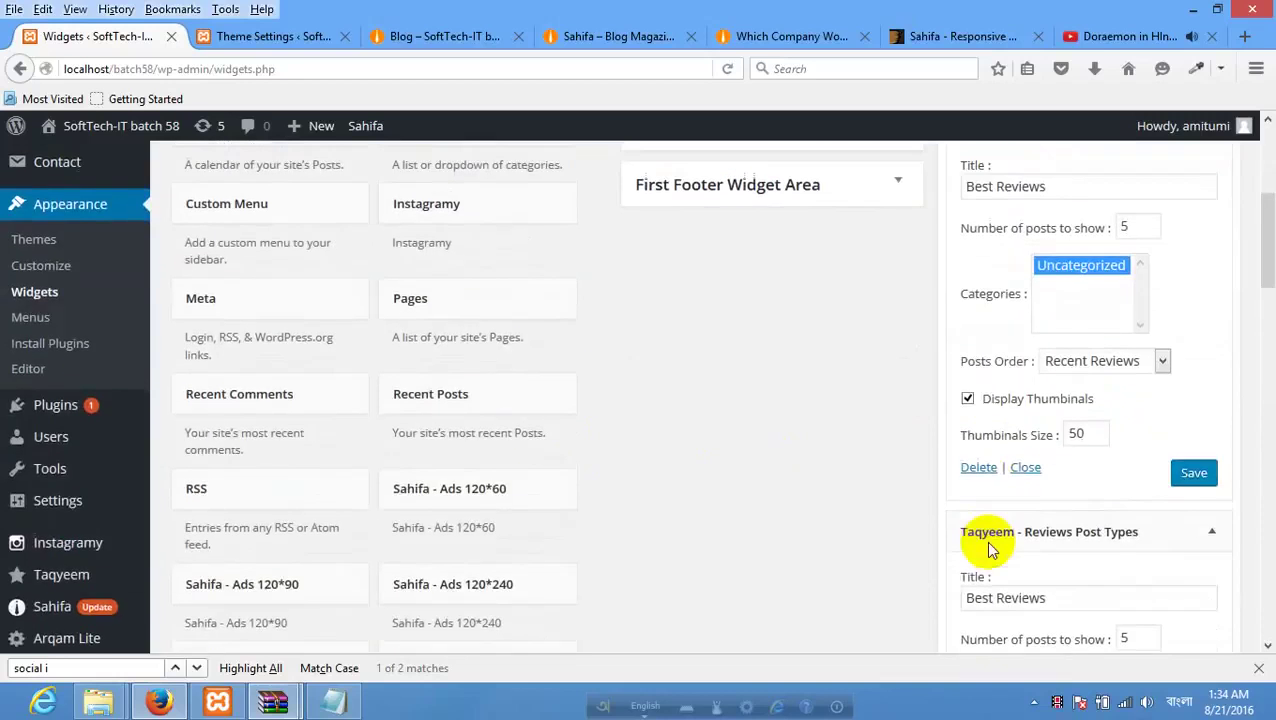
pyautogui.click(988, 463)
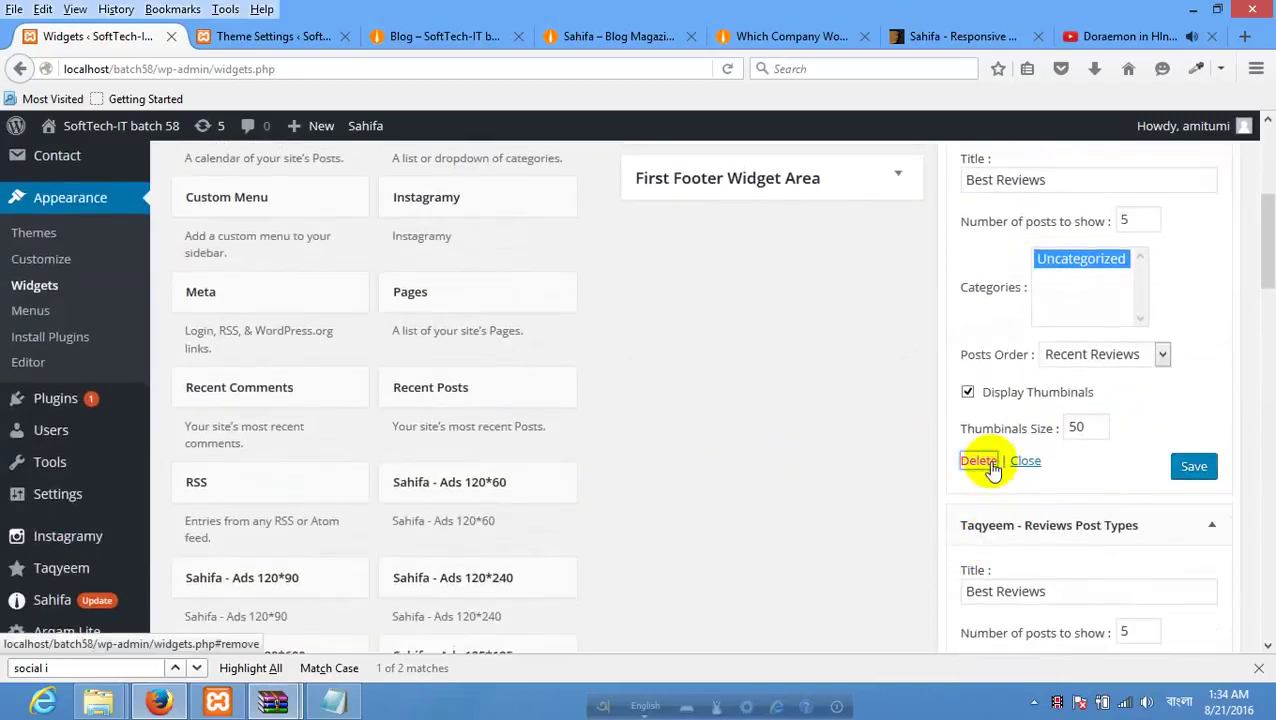
pyautogui.click(990, 464)
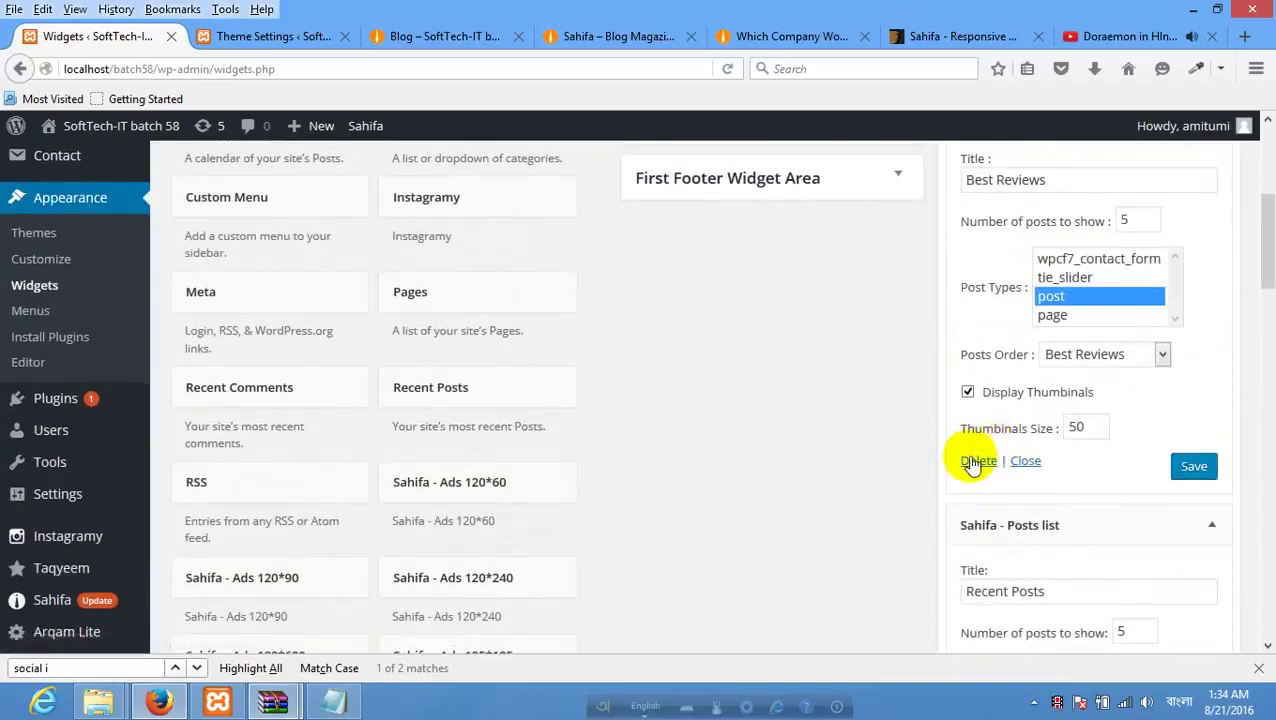
pyautogui.click(971, 463)
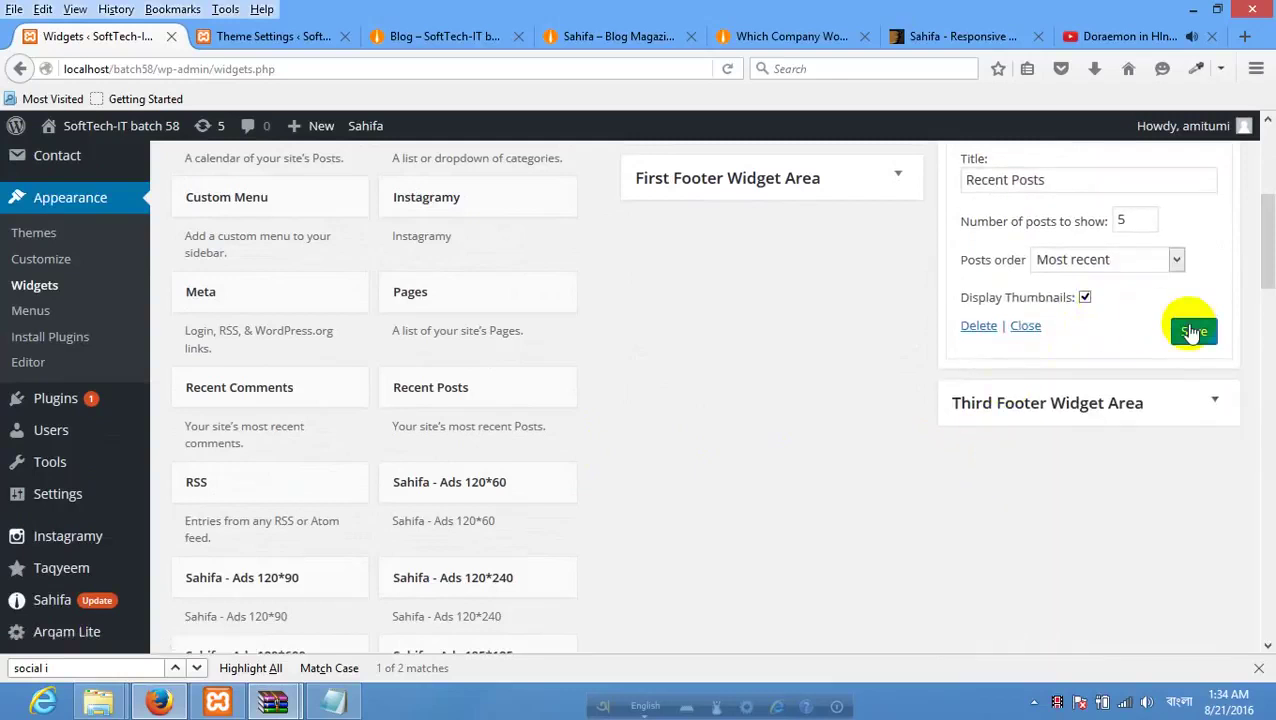
pyautogui.click(1192, 332)
# Reload the Blog page to check the posts list in the footer's middle column.
pyautogui.click(285, 37)
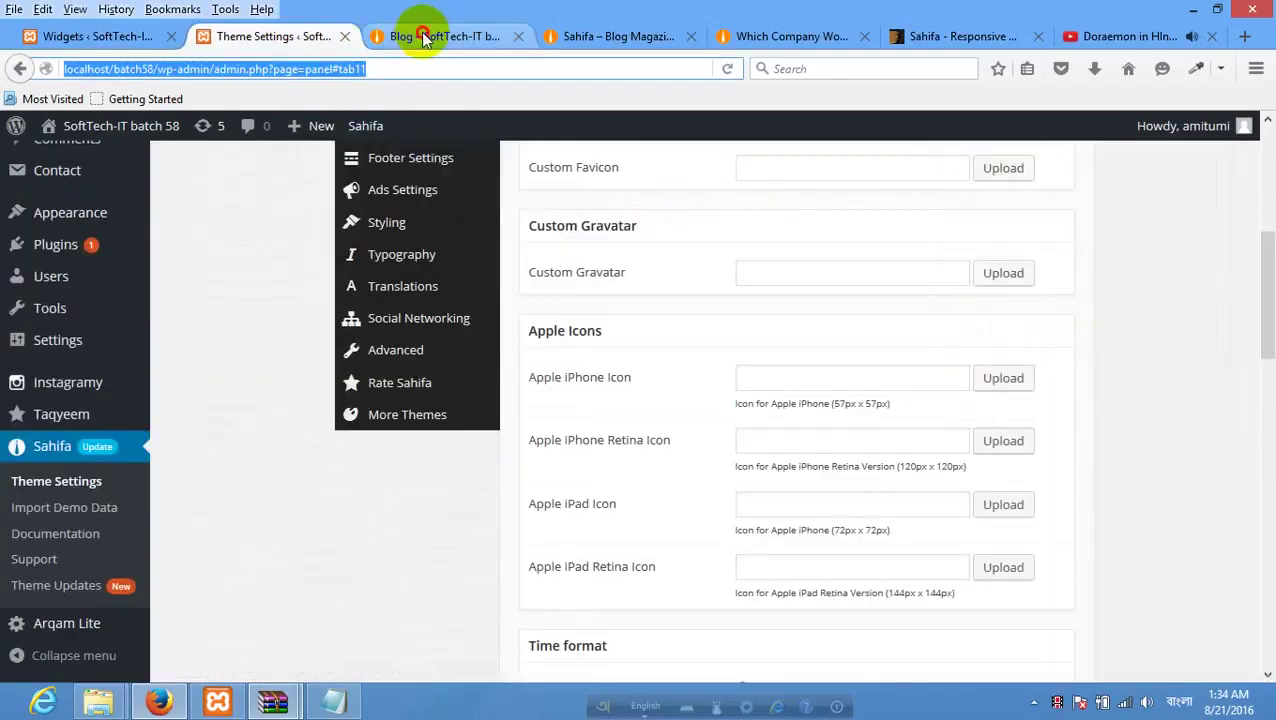
pyautogui.click(424, 38)
pyautogui.rightClick(410, 336)
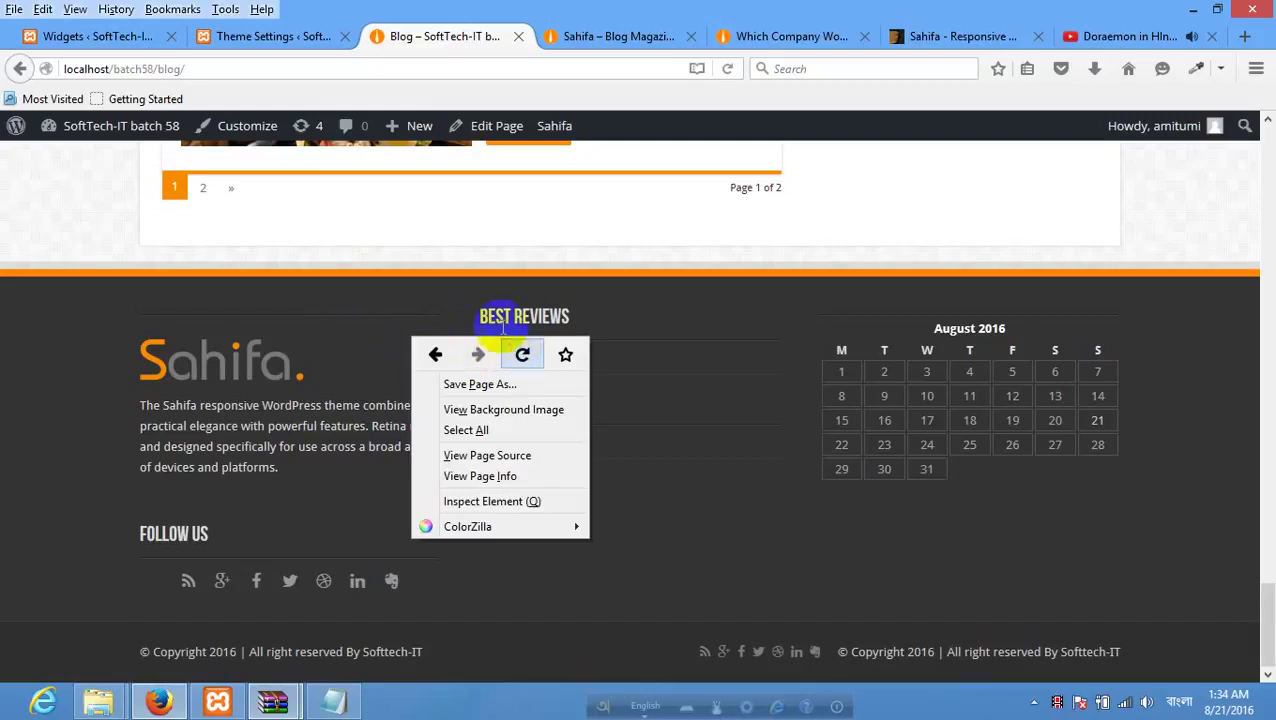
pyautogui.click(520, 352)
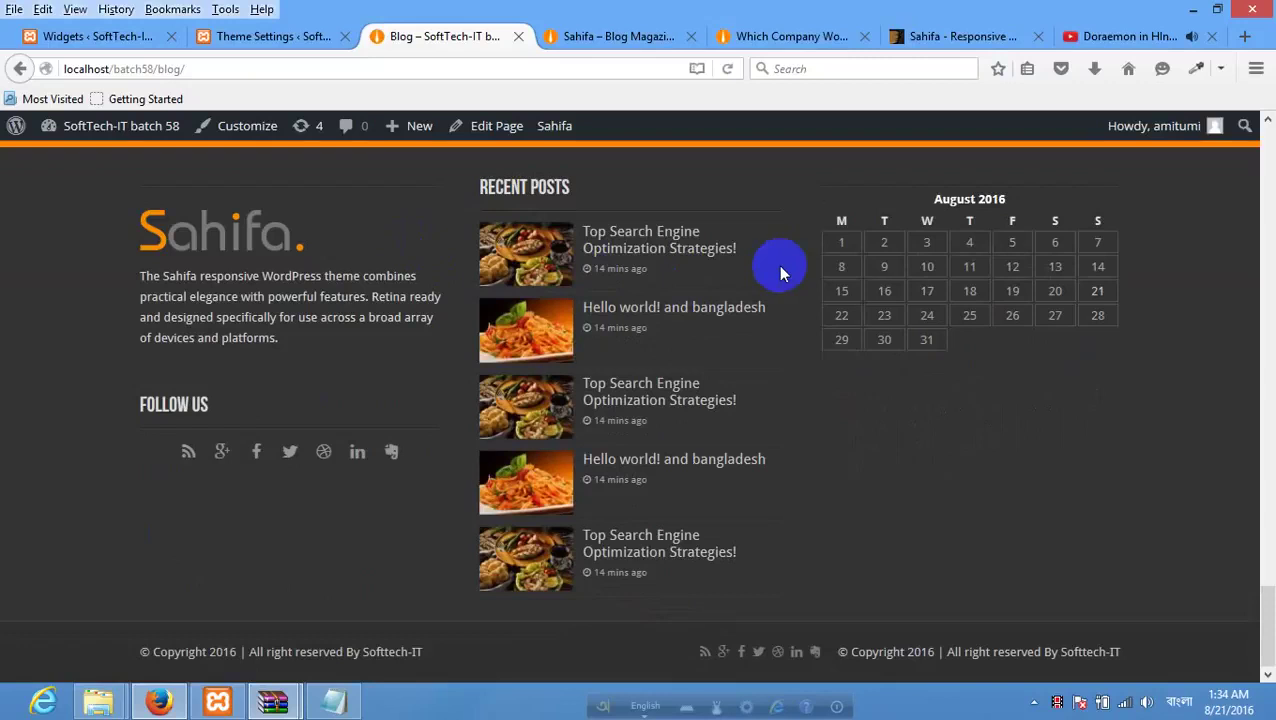
# Set the Sahifa - Posts list widget's number of posts to show to 3 on the Widgets page and save it.
pyautogui.click(155, 36)
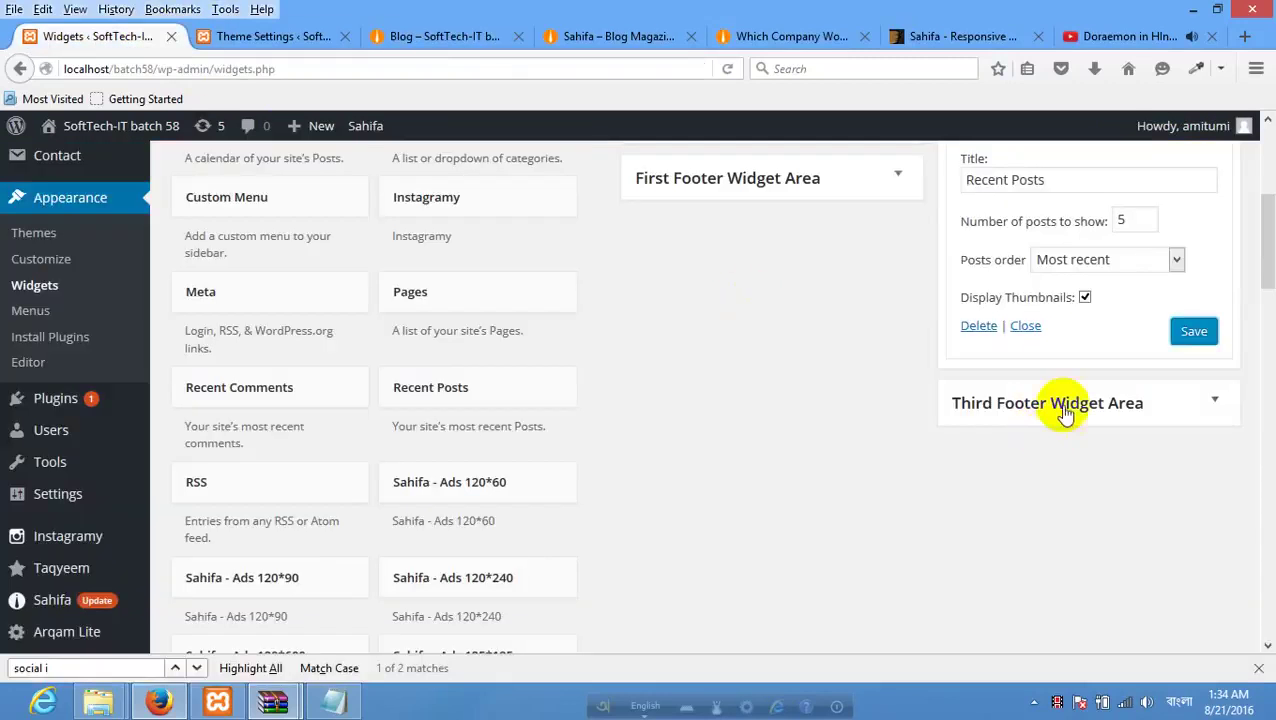
pyautogui.doubleClick(1122, 220)
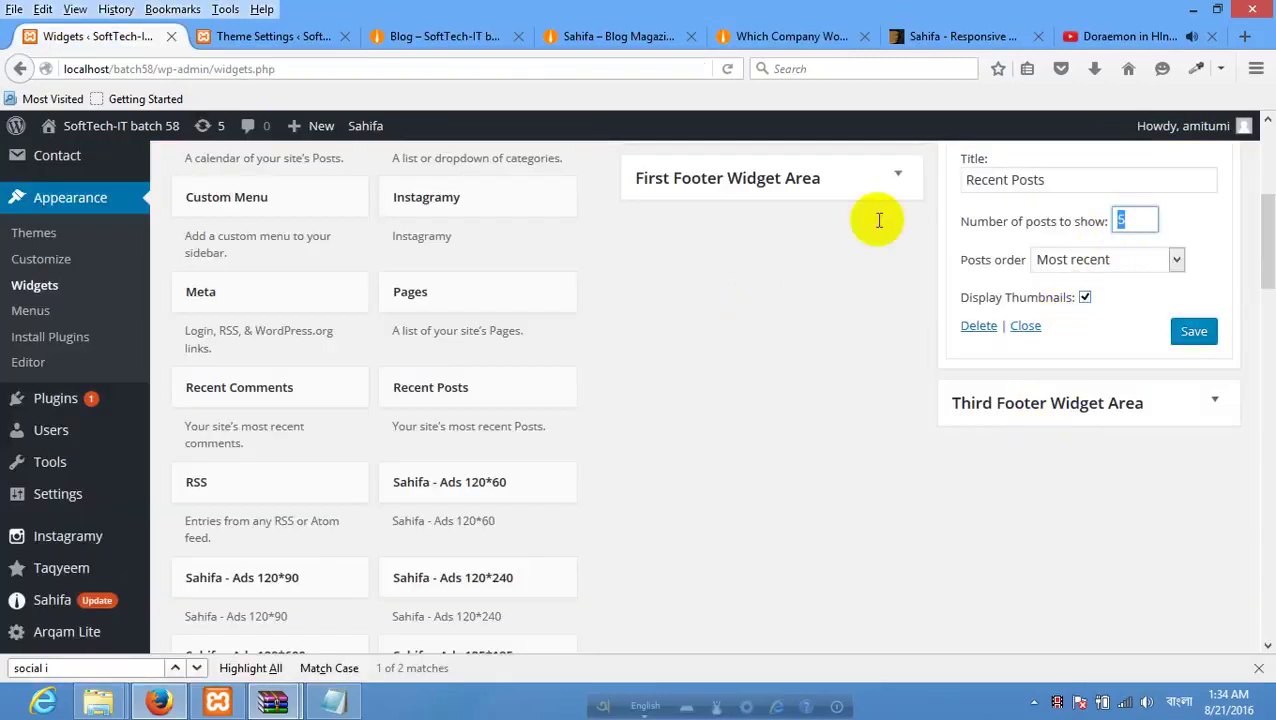
pyautogui.write('3')
pyautogui.click(1190, 333)
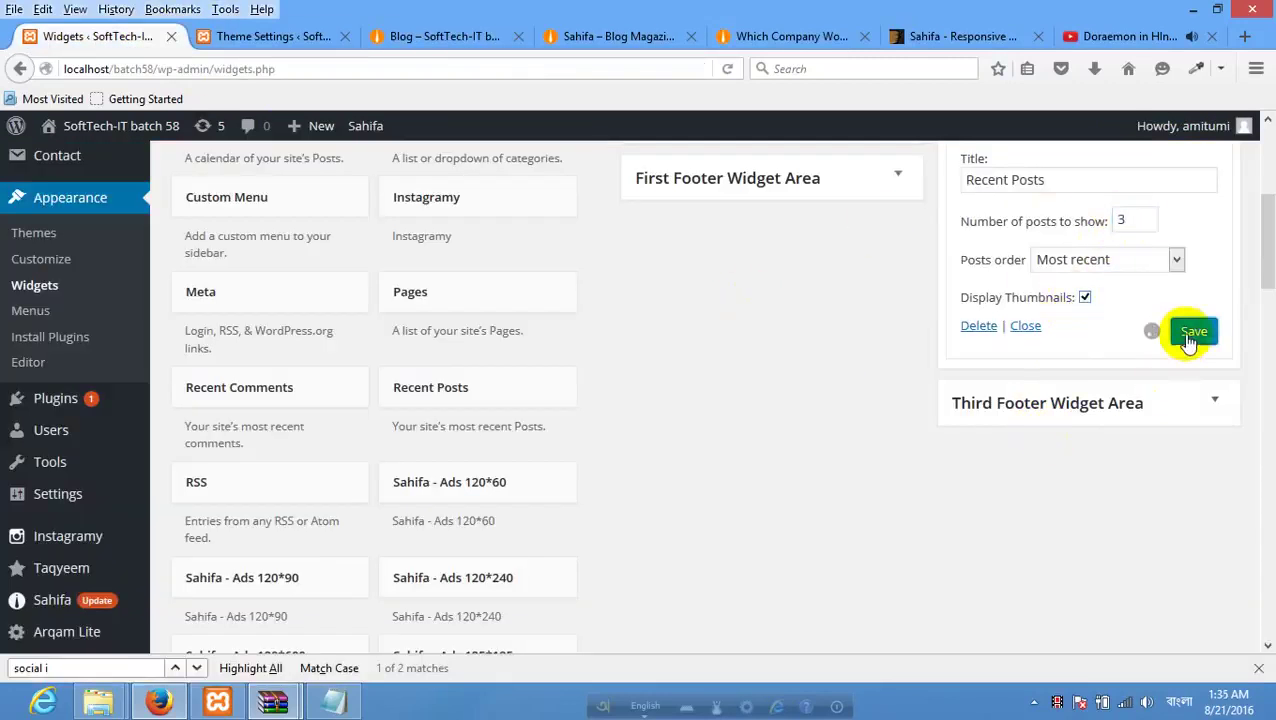
# Reload the Blog page to check the shortened footer posts list, and look over the page up to its header.
pyautogui.click(307, 39)
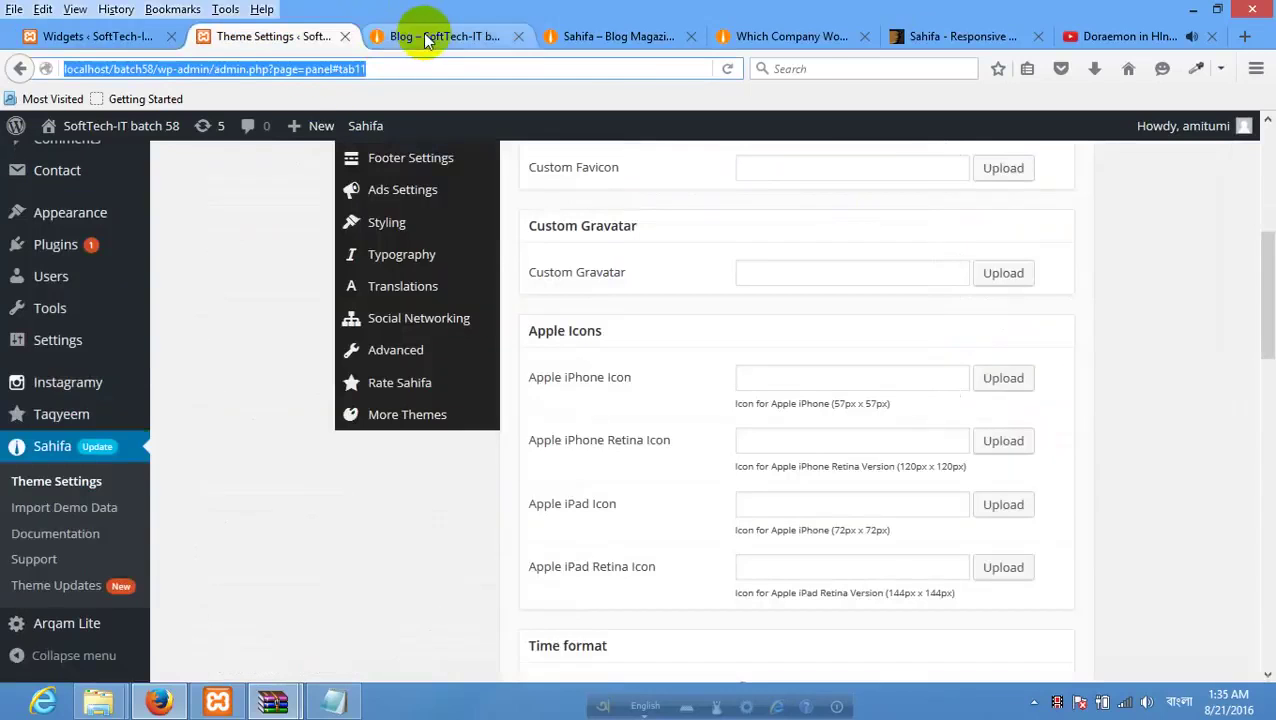
pyautogui.click(427, 40)
pyautogui.rightClick(297, 221)
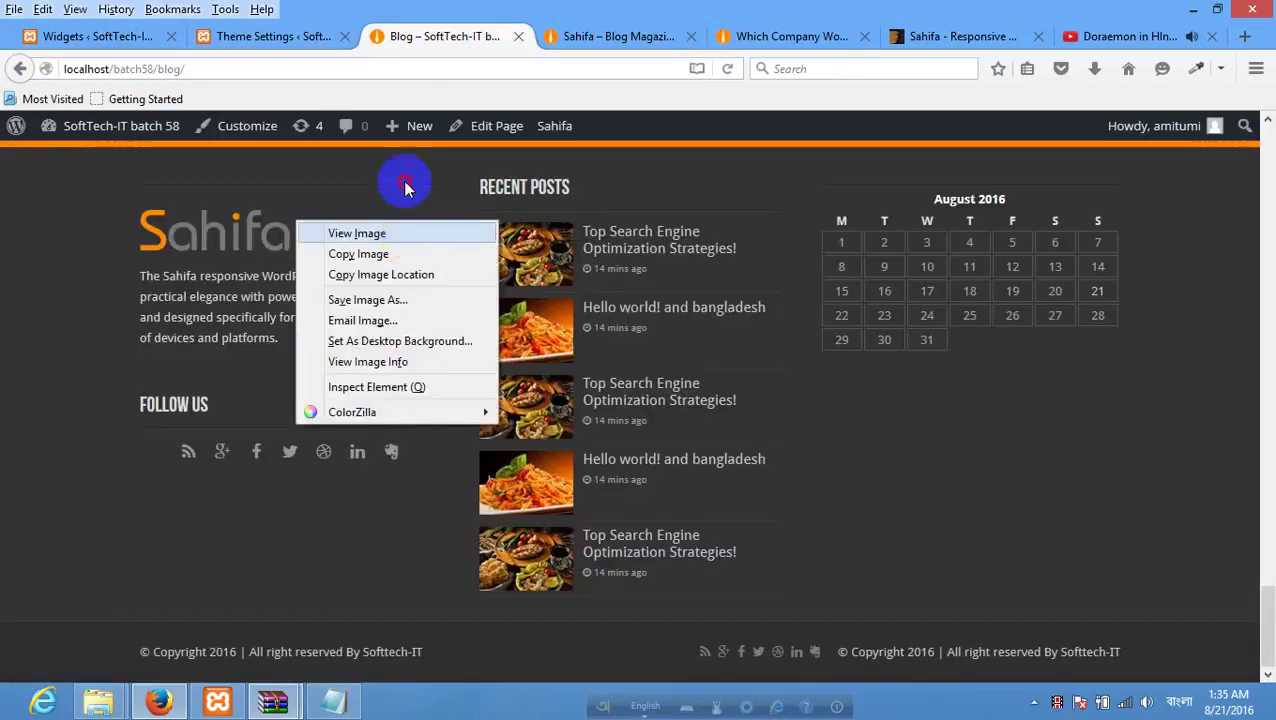
pyautogui.rightClick(405, 188)
pyautogui.click(521, 201)
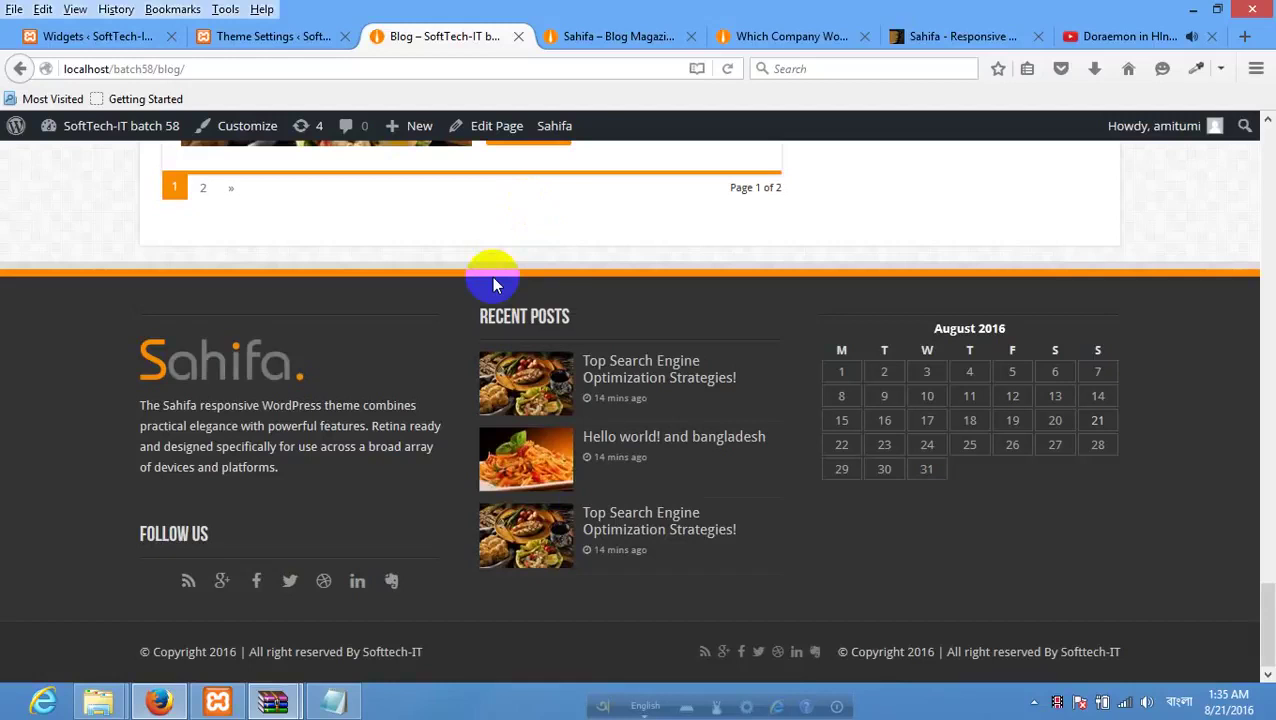
pyautogui.scroll(15, 577, 461)
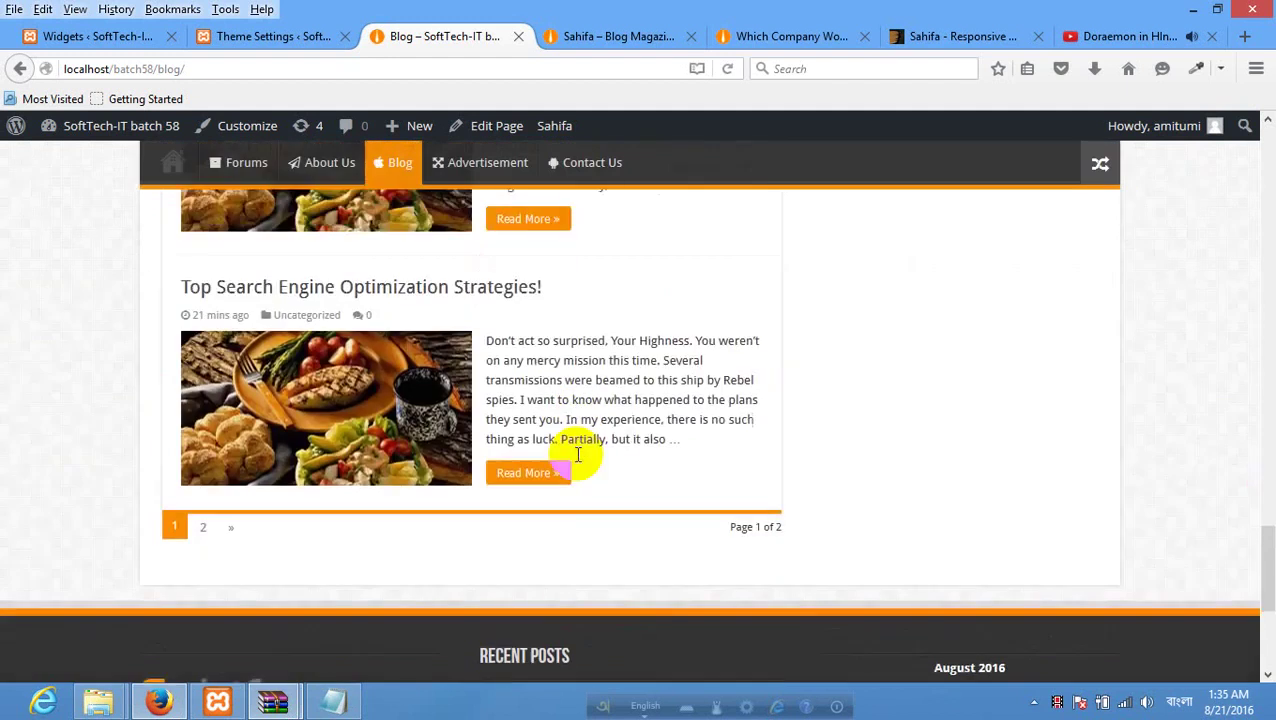
pyautogui.scroll(-1, 577, 455)
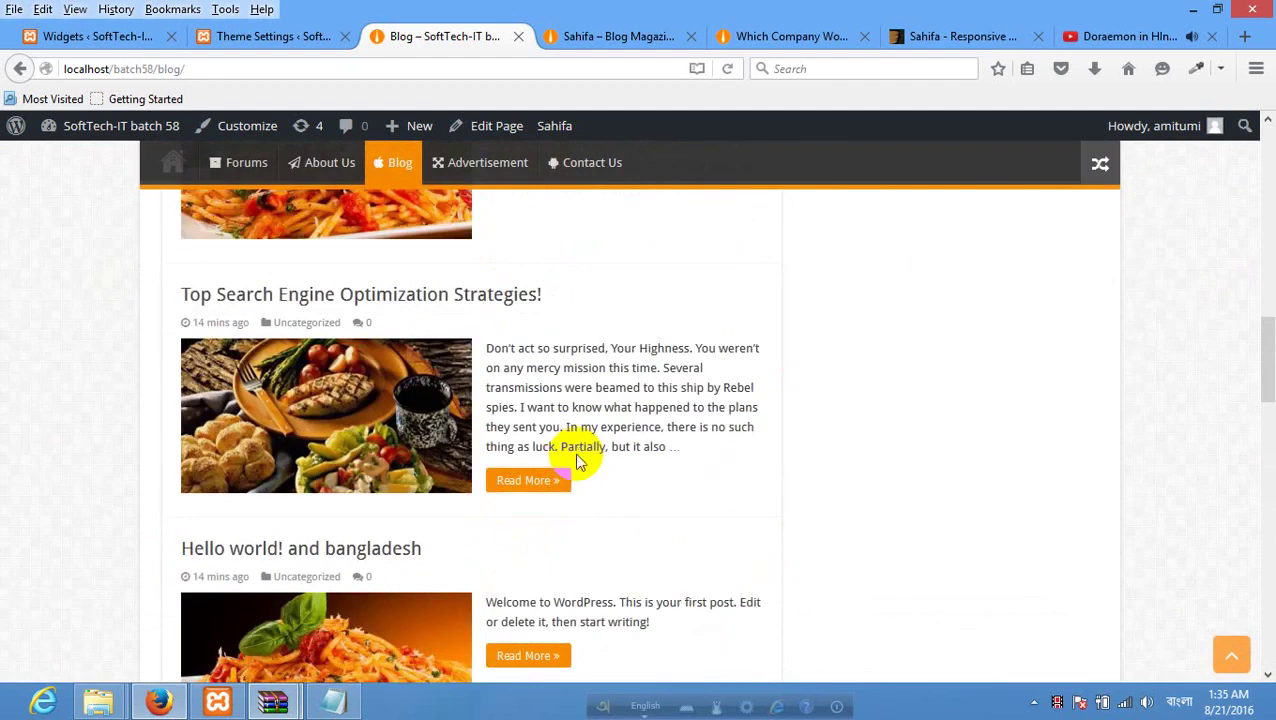
pyautogui.scroll(5, 577, 455)
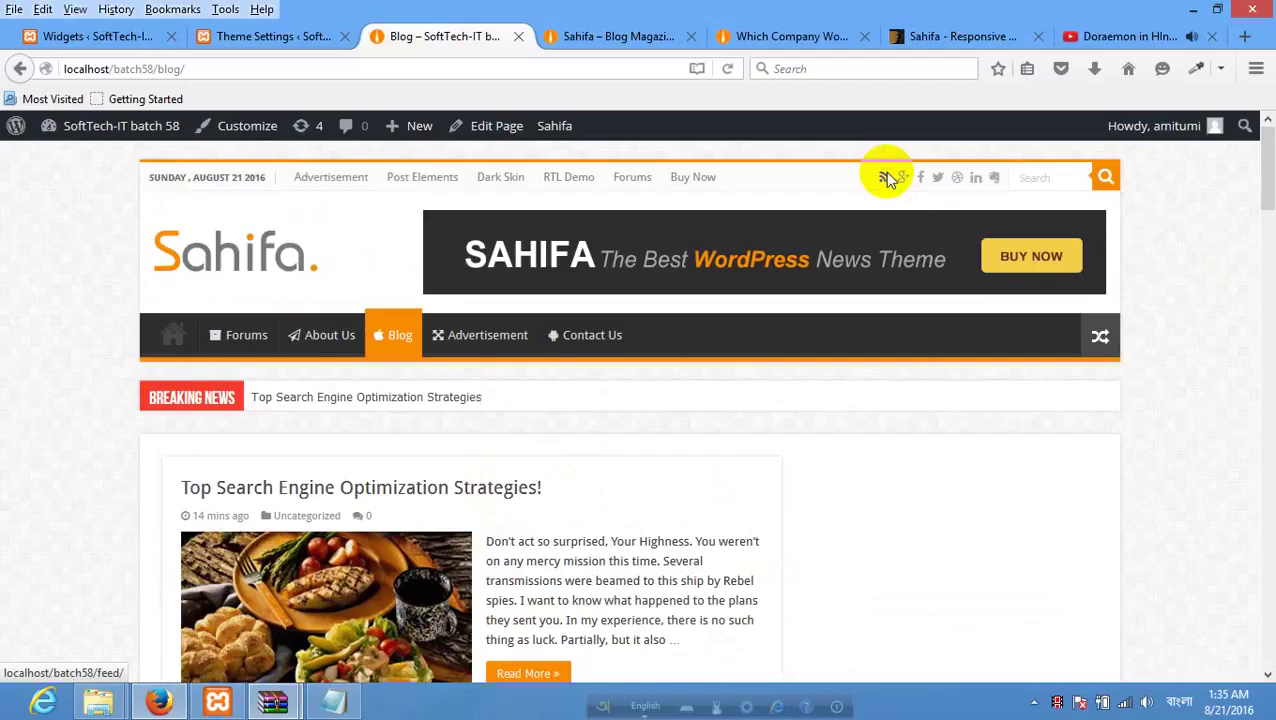
# Open the site's RSS feed from the Blog page header and subscribe to it as a live bookmark in the Bookmarks Toolbar folder.
pyautogui.click(887, 179)
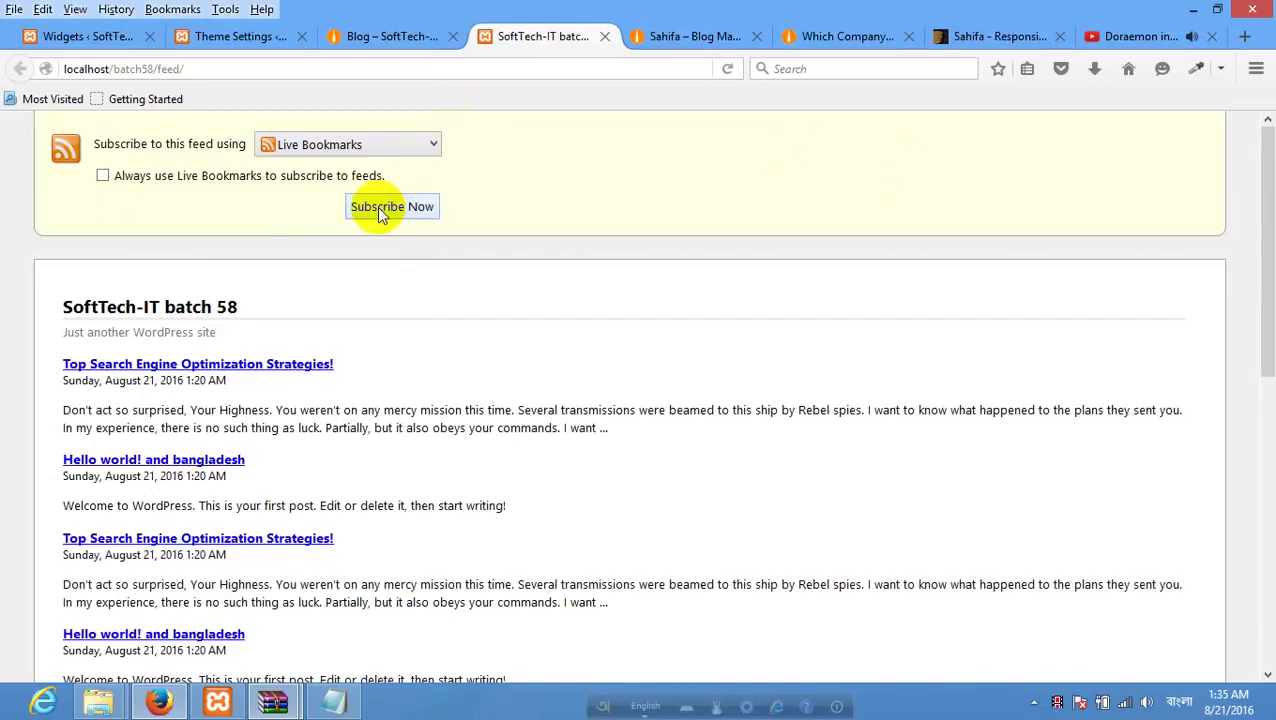
pyautogui.click(377, 206)
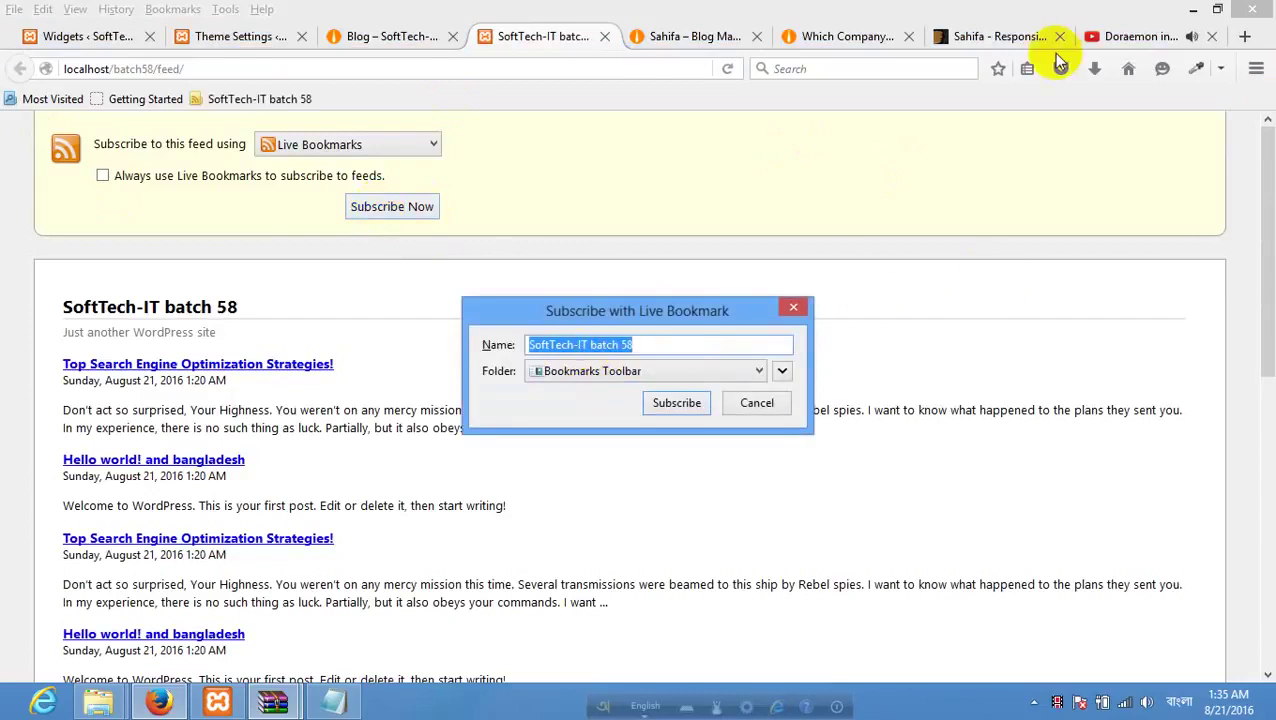
pyautogui.click(665, 402)
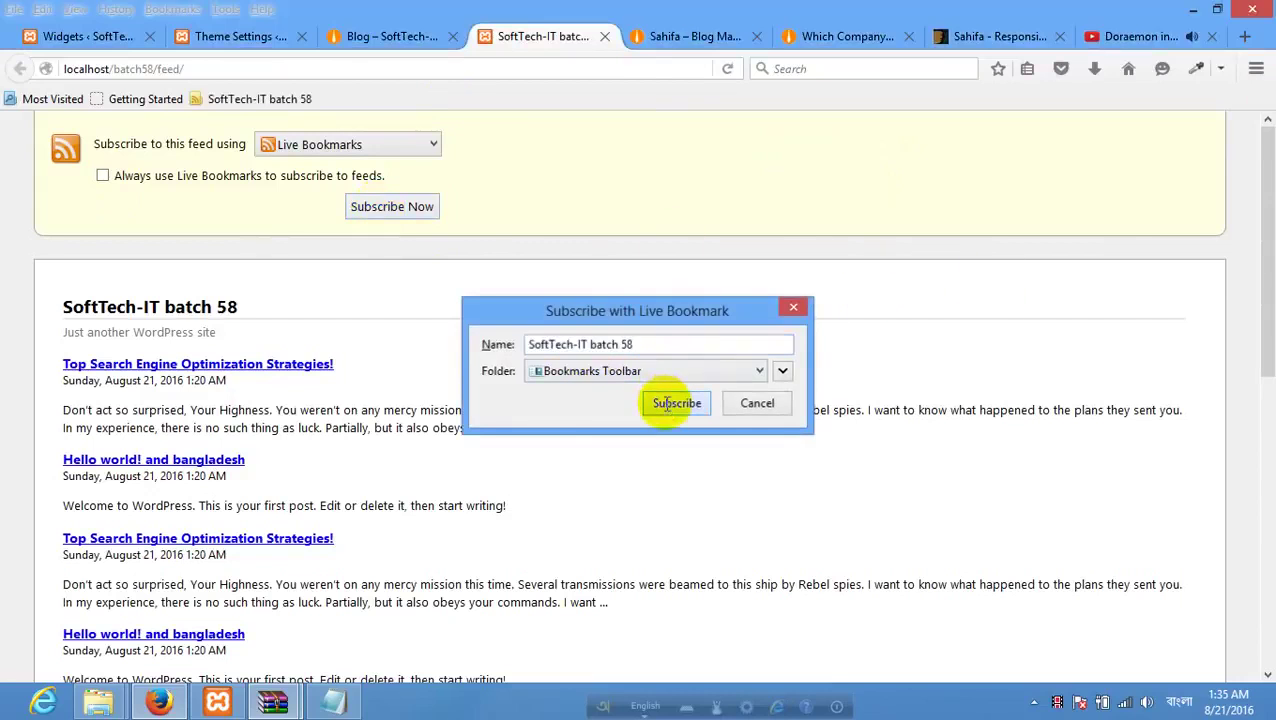
# Look through the posts listed under the SoftTech-IT batch 58 live bookmark in the Bookmarks Toolbar folder.
pyautogui.click(173, 9)
pyautogui.moveTo(237, 130)
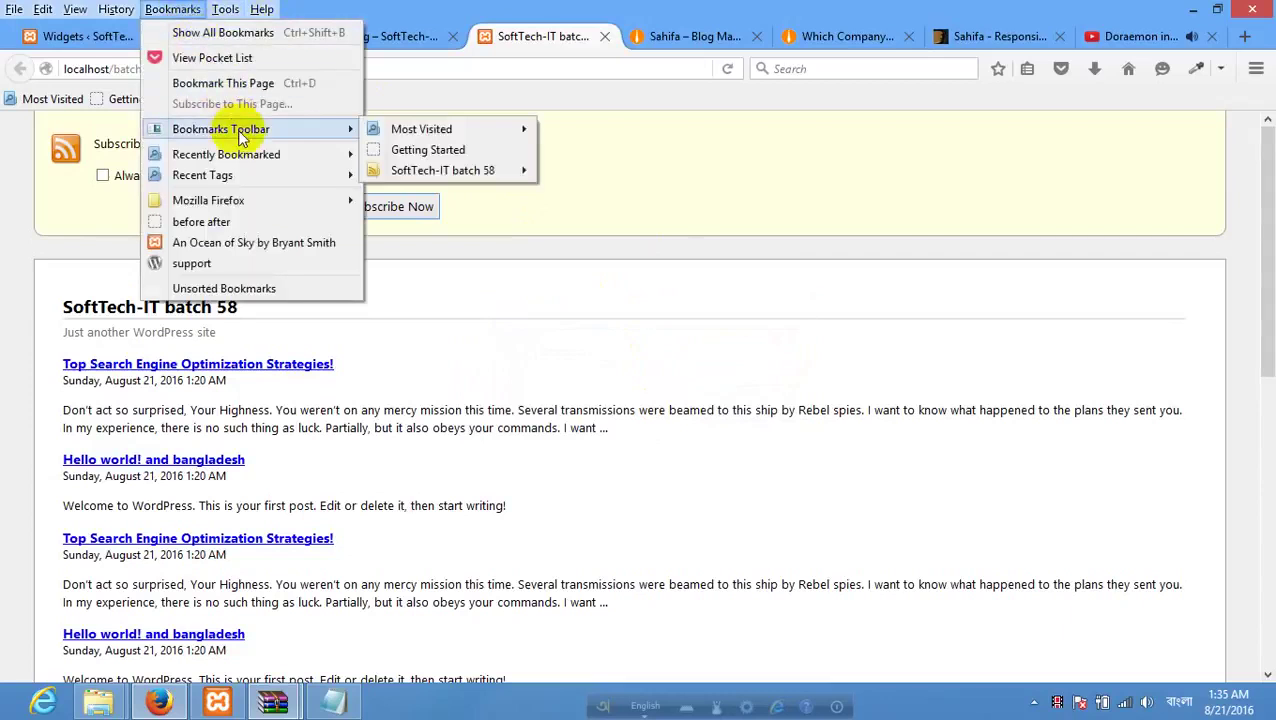
pyautogui.moveTo(443, 170)
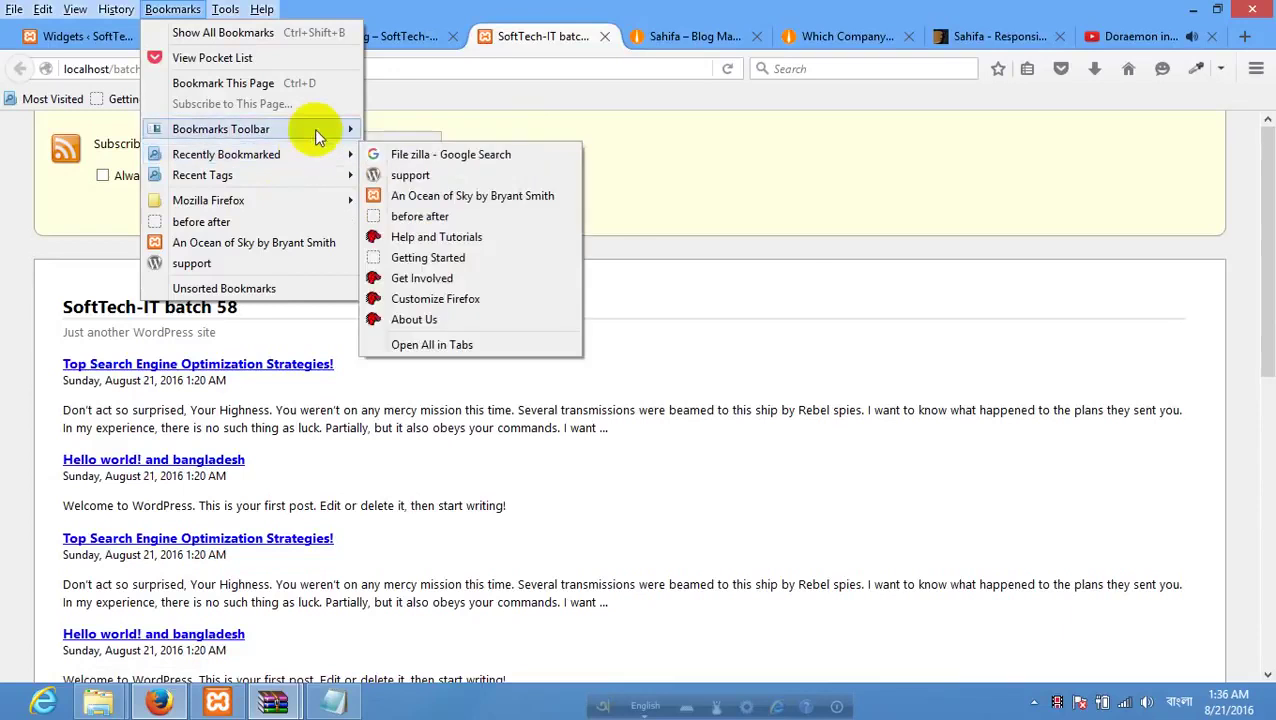
pyautogui.moveTo(314, 129)
pyautogui.moveTo(540, 174)
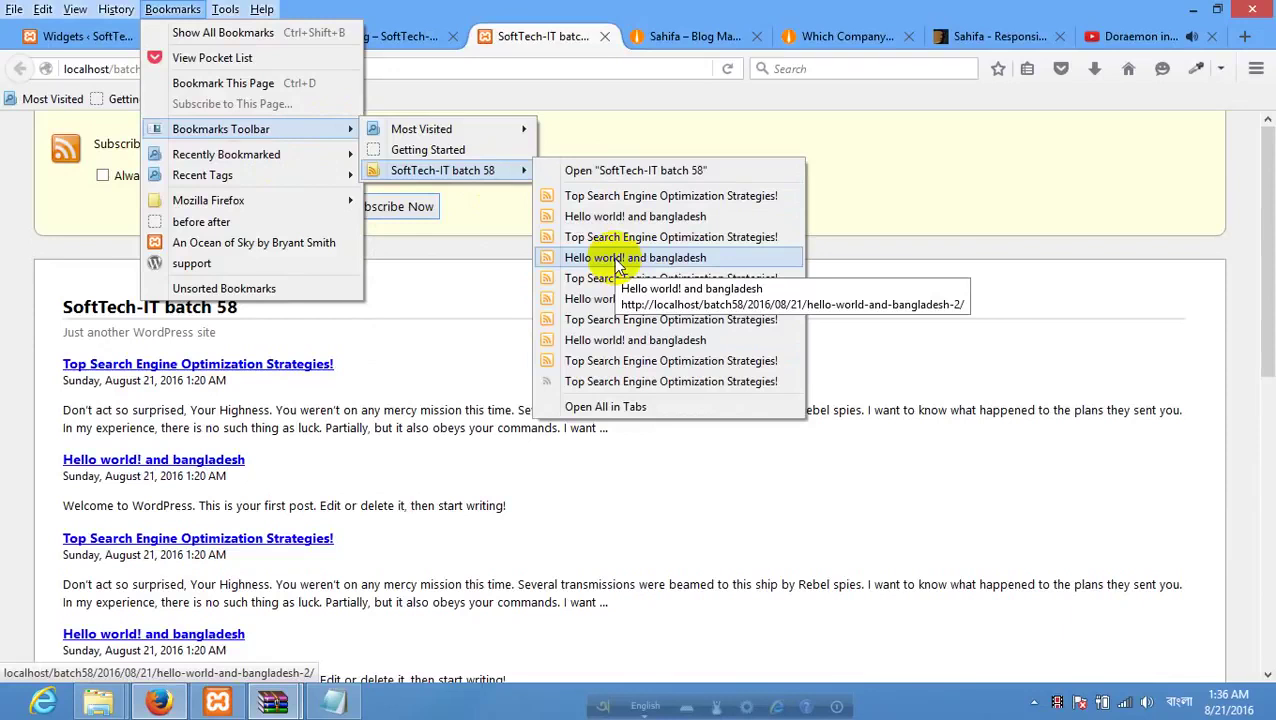
pyautogui.click(926, 179)
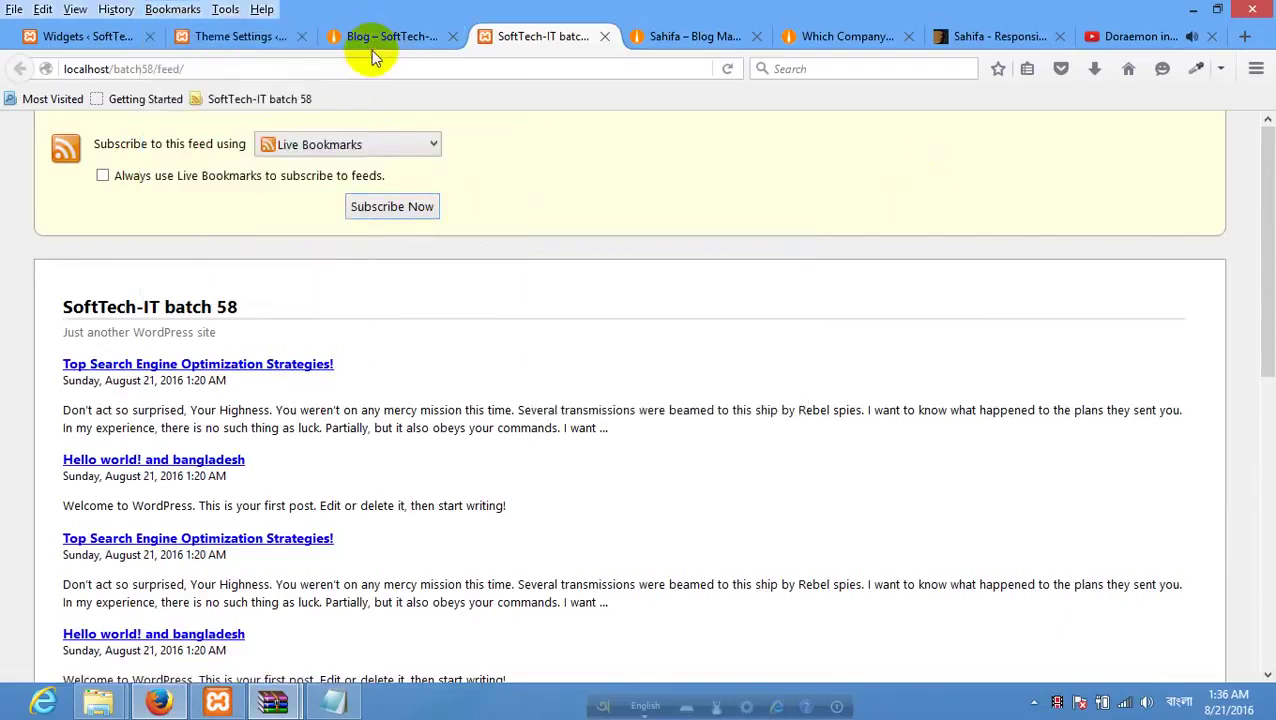
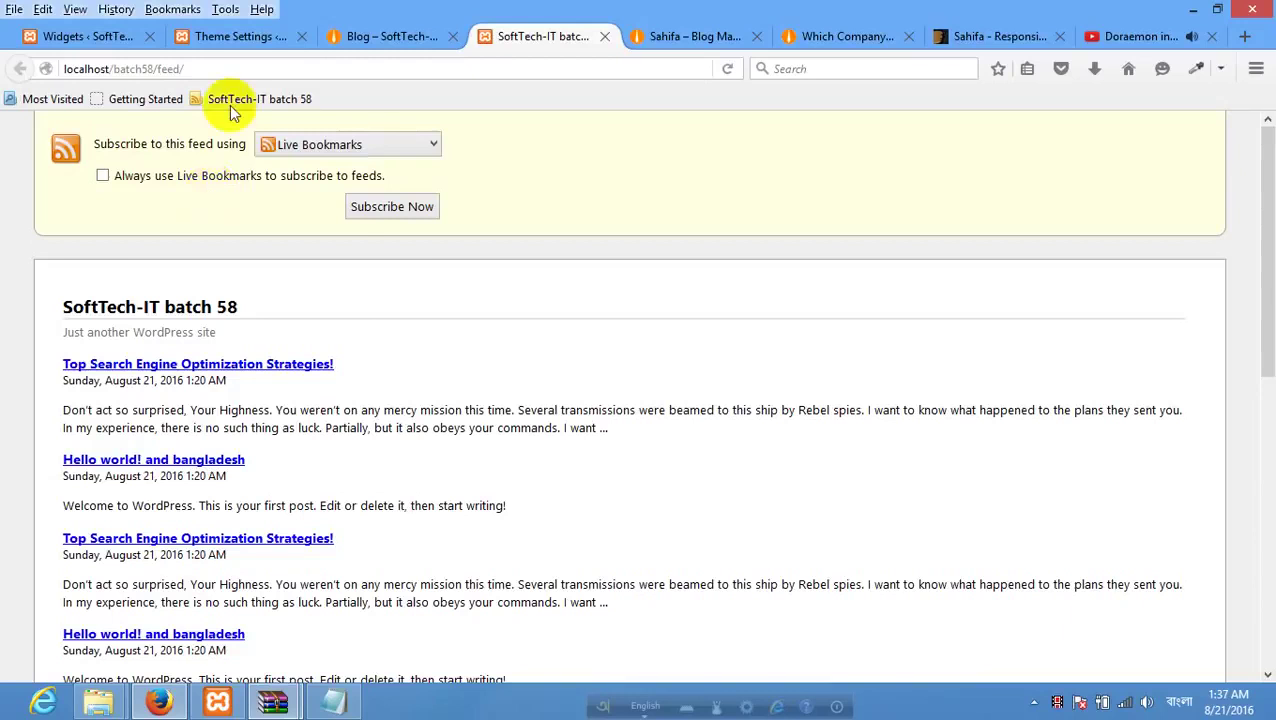
pyautogui.click(165, 10)
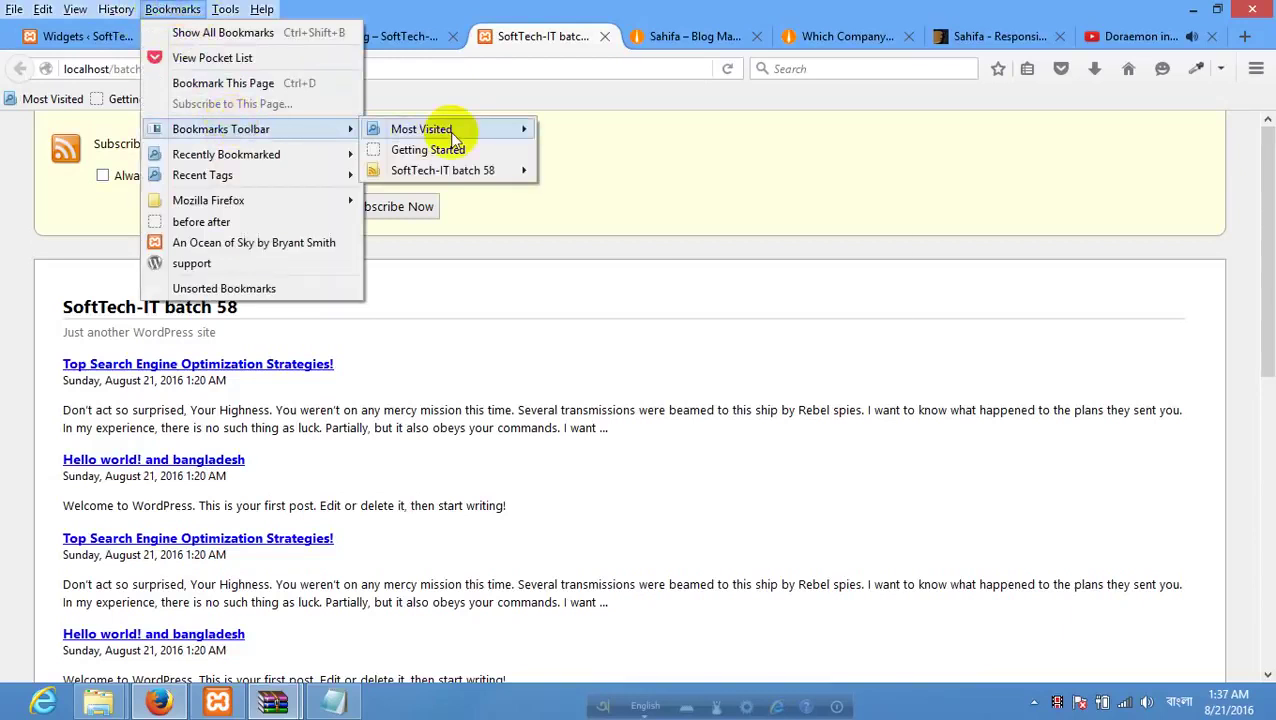
pyautogui.moveTo(442, 168)
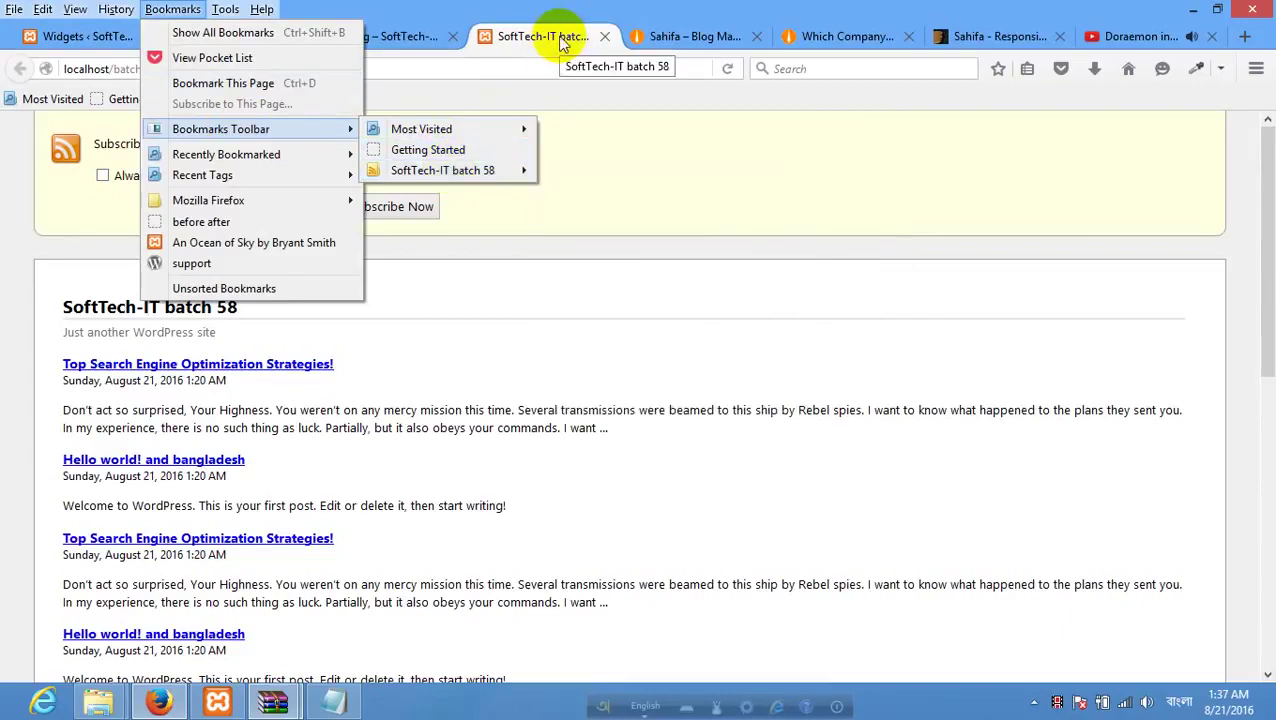
pyautogui.moveTo(345, 165)
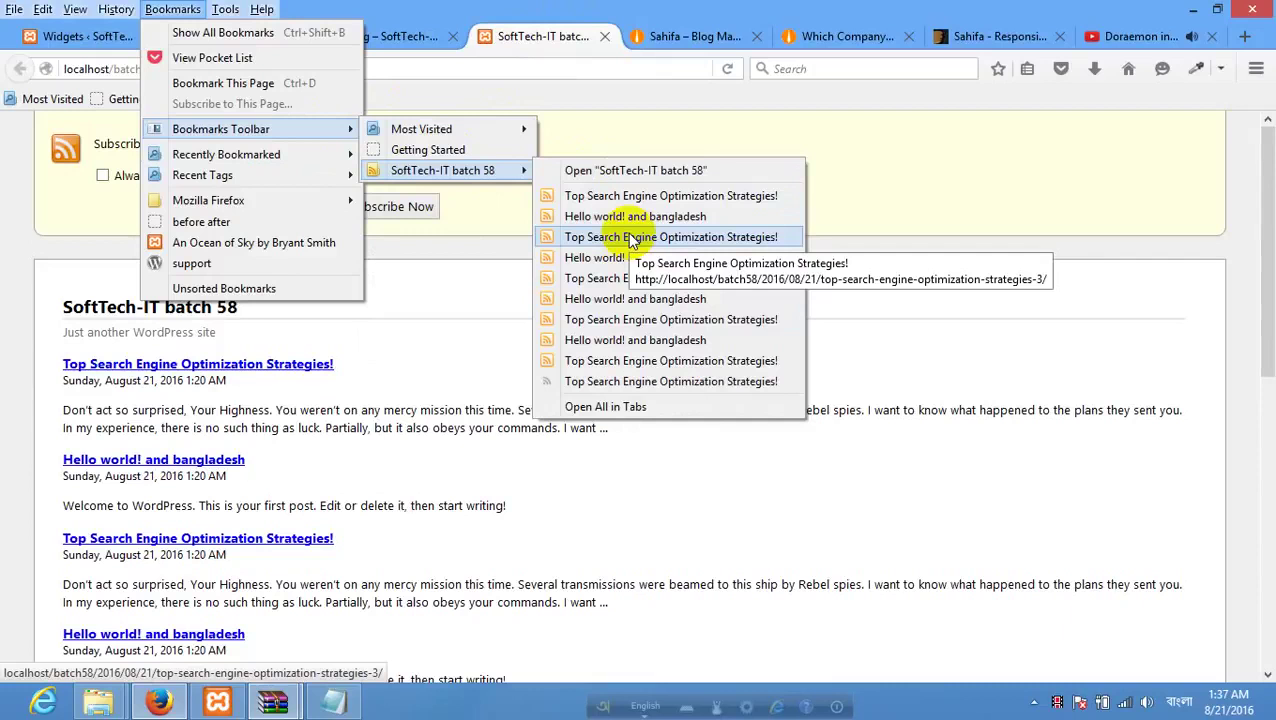
pyautogui.click(979, 186)
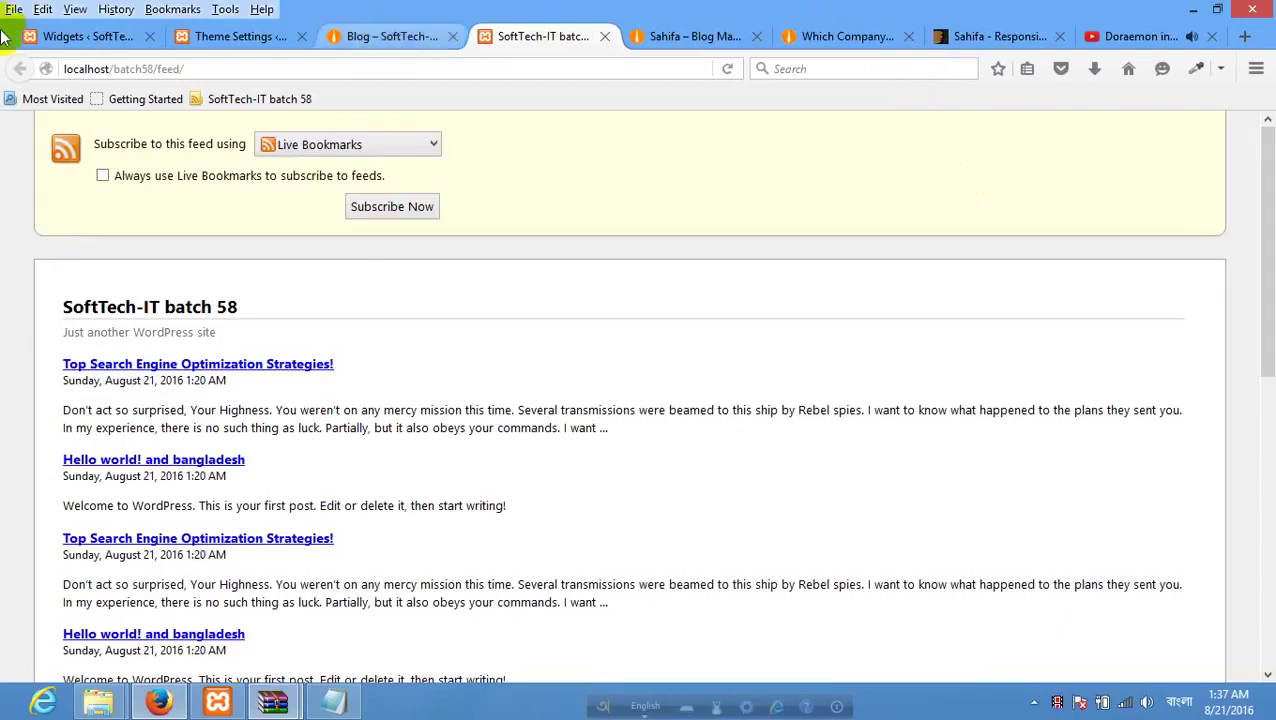
# Open the live bookmark's first post, "Top Search Engine Optimization Strategies!", read down through it and close it.
pyautogui.click(178, 12)
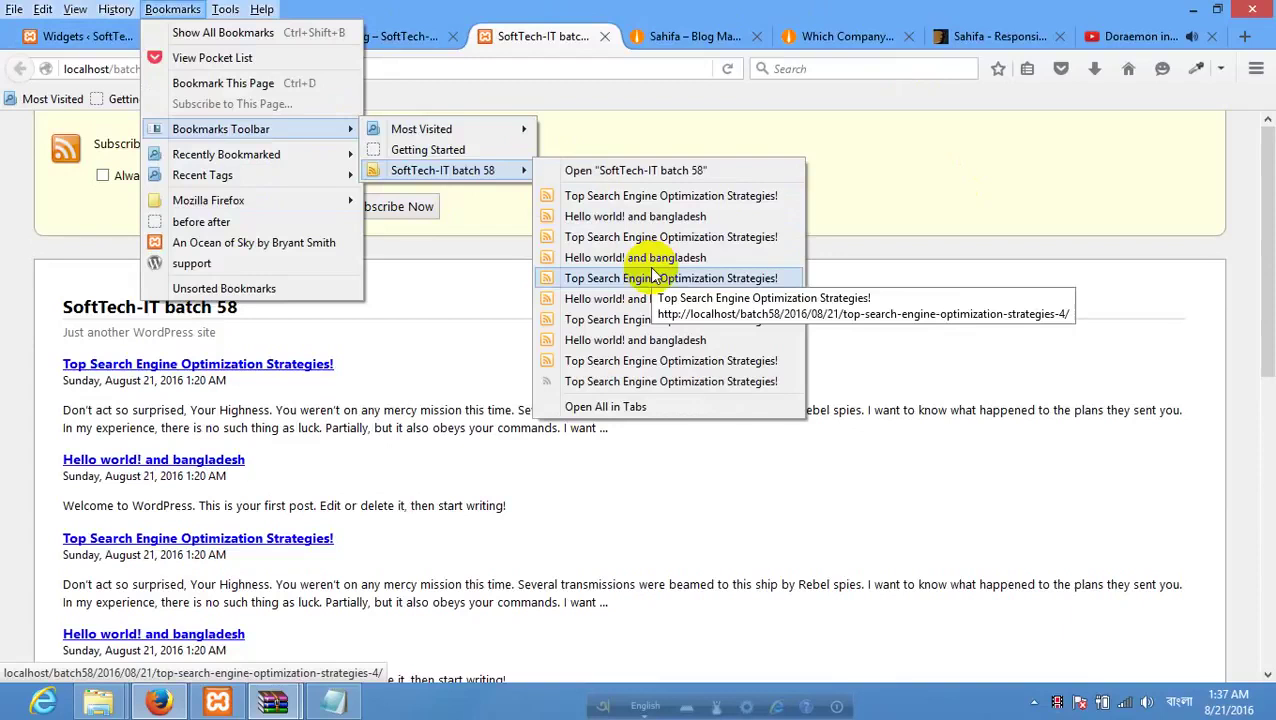
pyautogui.click(654, 204)
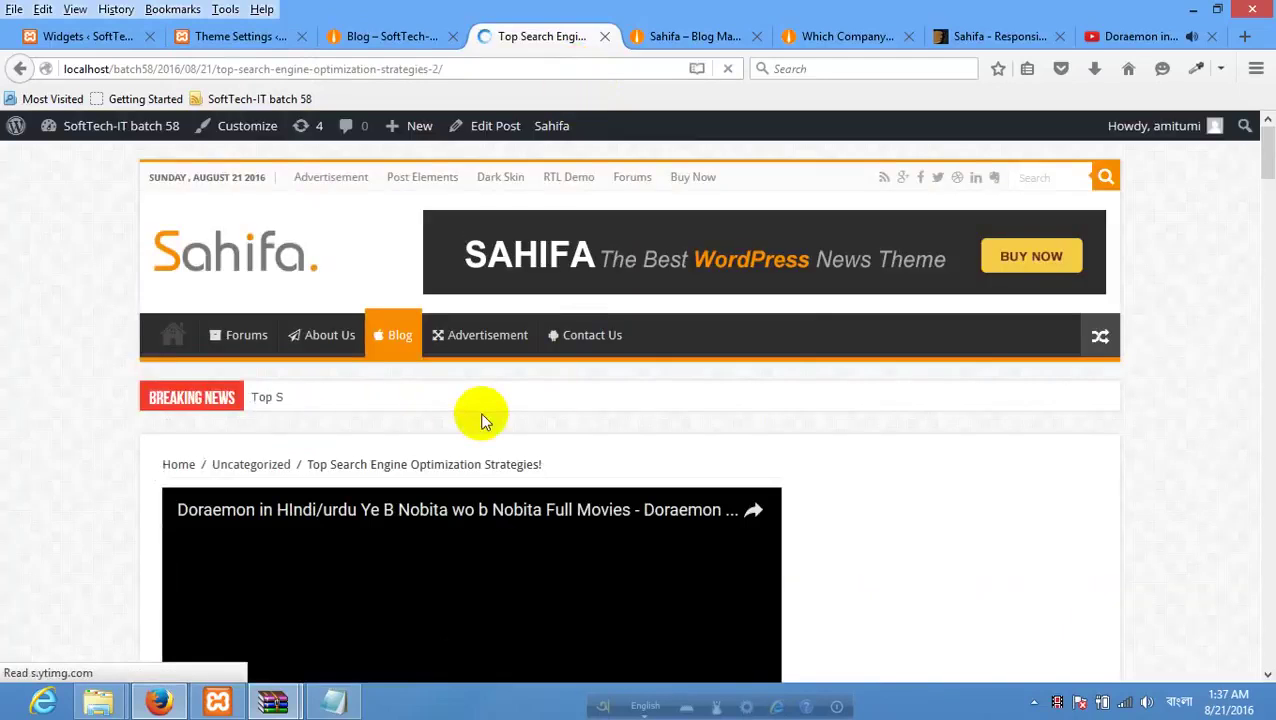
pyautogui.scroll(-10, 481, 418)
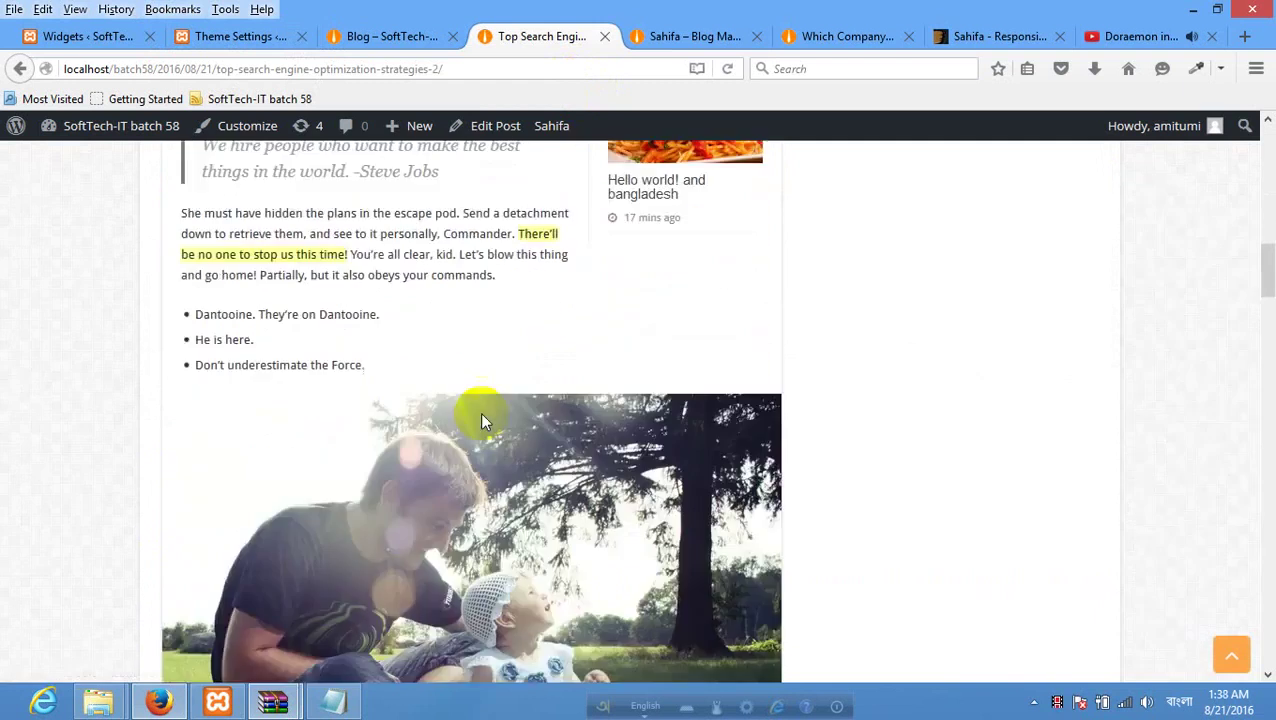
pyautogui.scroll(-15, 479, 412)
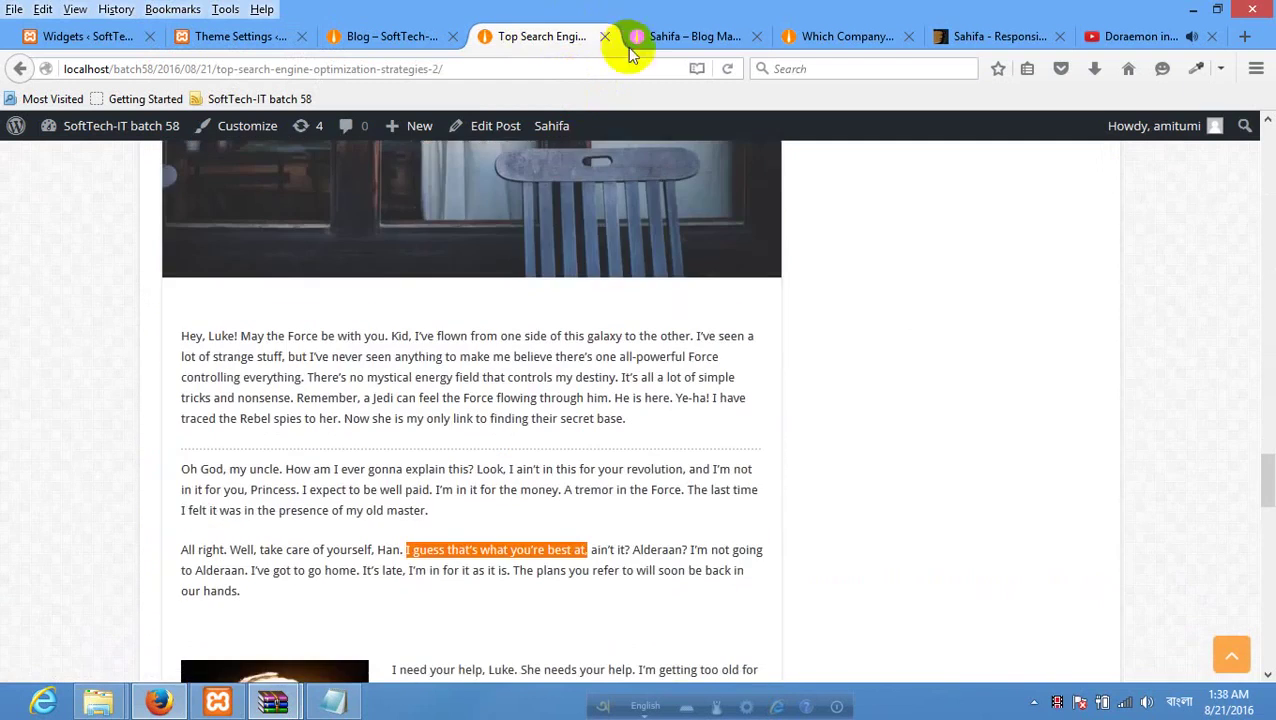
pyautogui.click(604, 37)
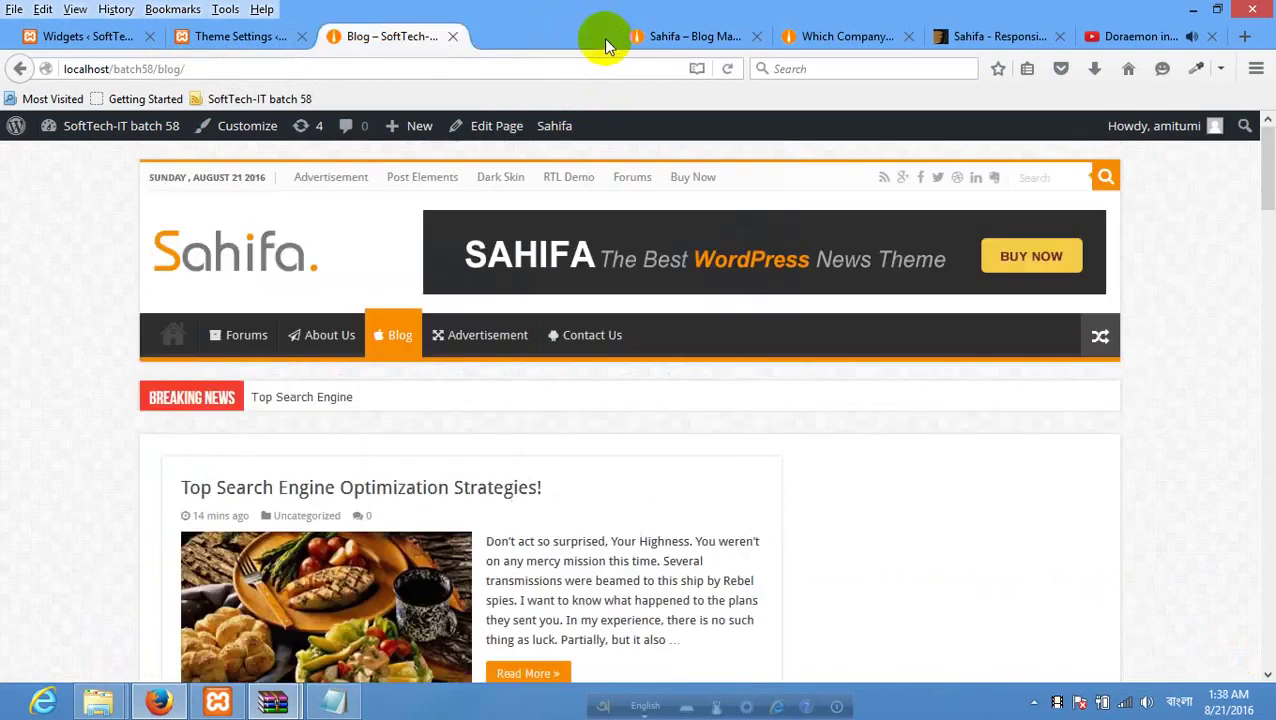
# Open the local site's front page, and look over the Sahifa demo home page's header, featured posts and World block.
pyautogui.click(243, 40)
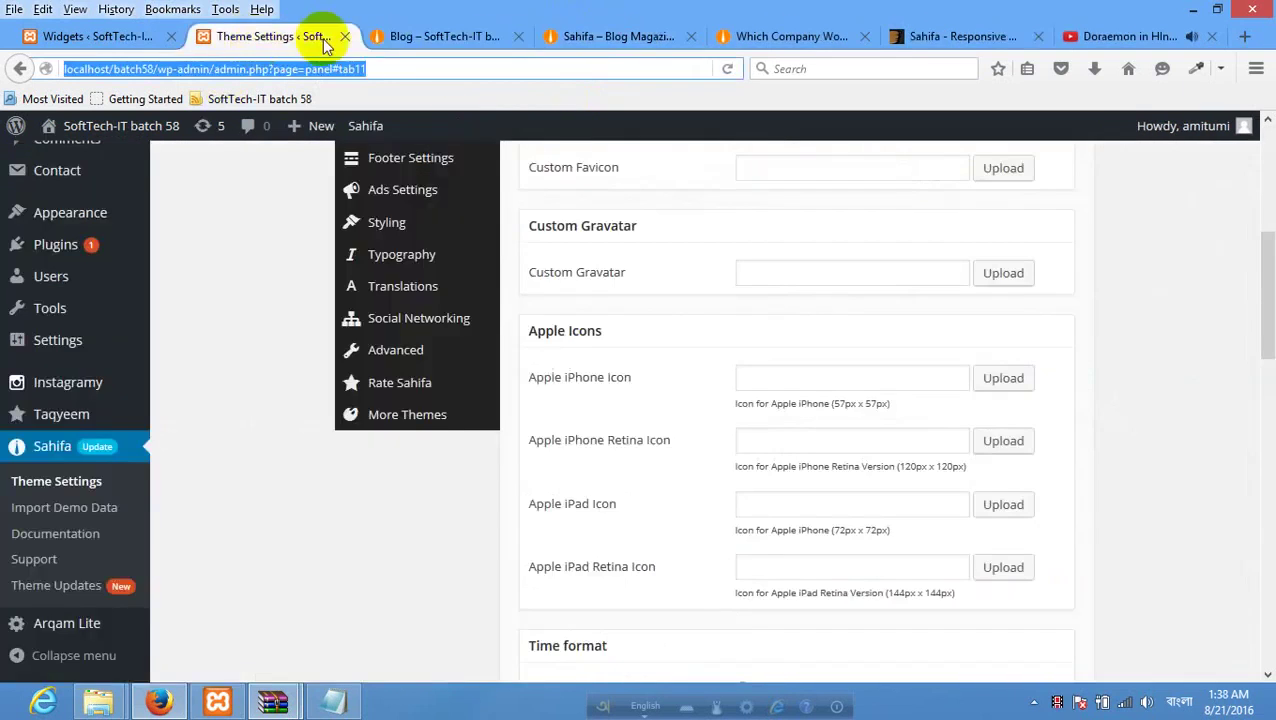
pyautogui.click(424, 38)
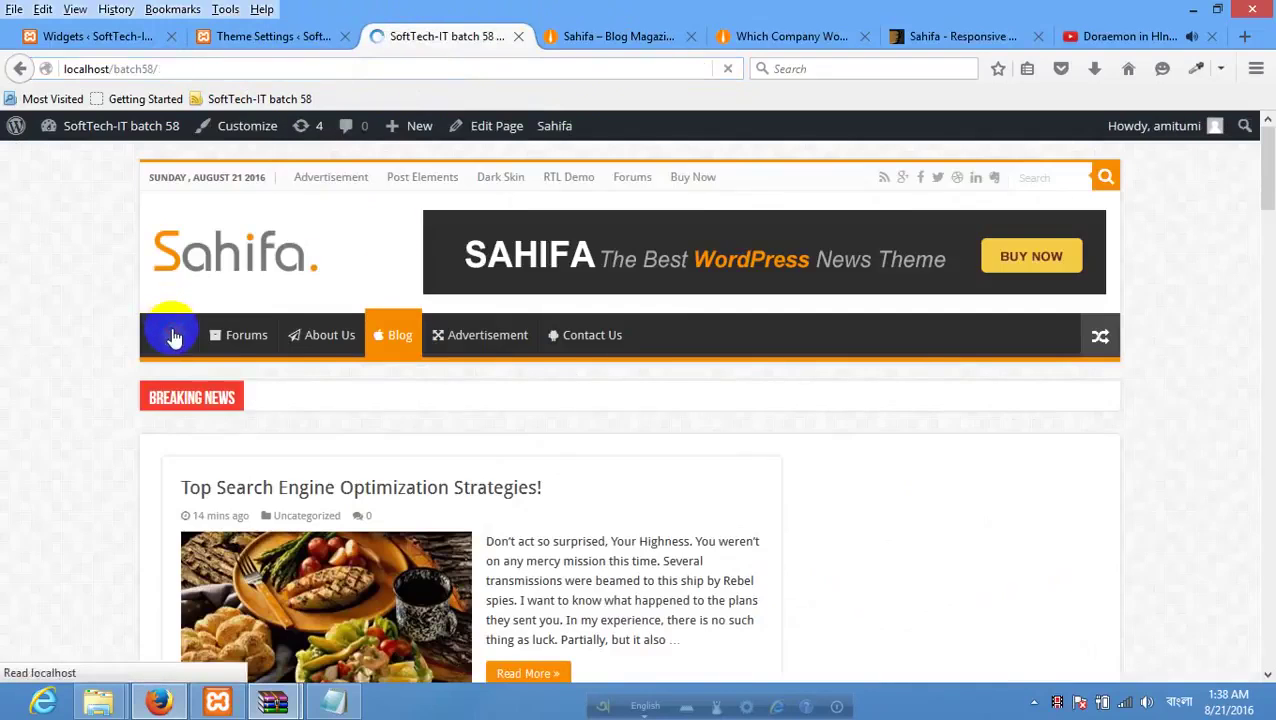
pyautogui.click(818, 40)
pyautogui.scroll(3, 812, 213)
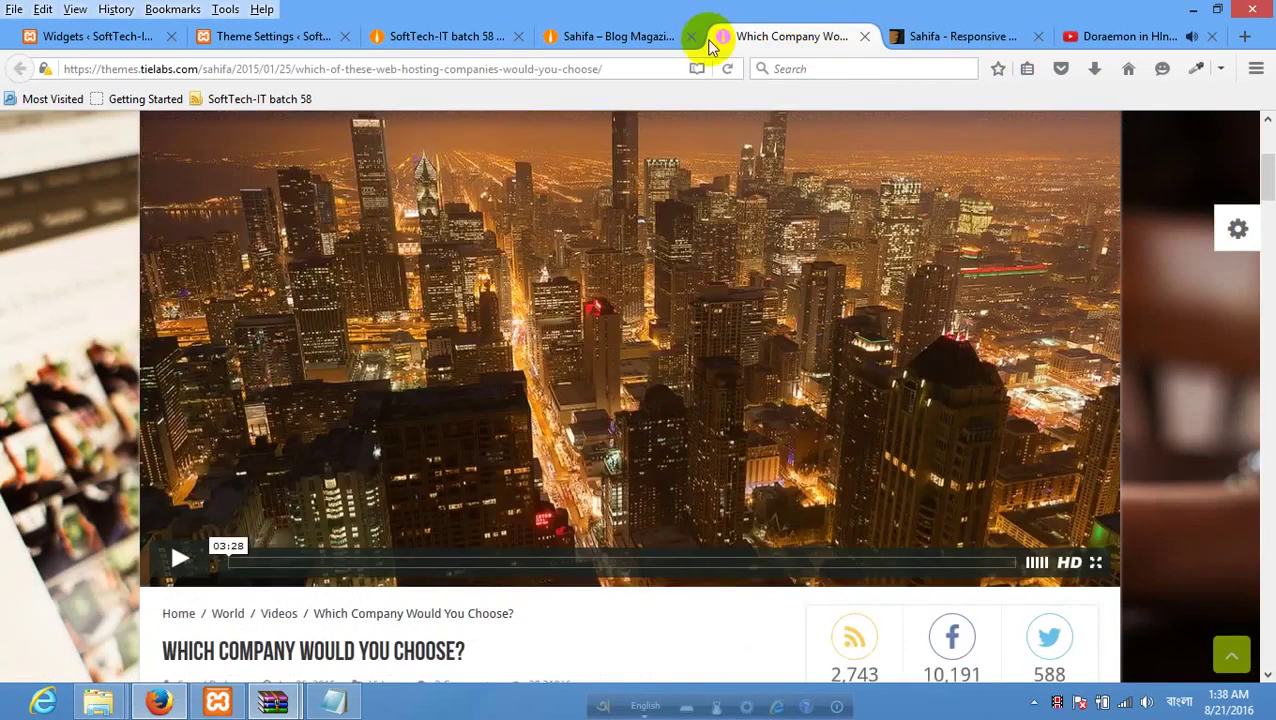
pyautogui.click(638, 44)
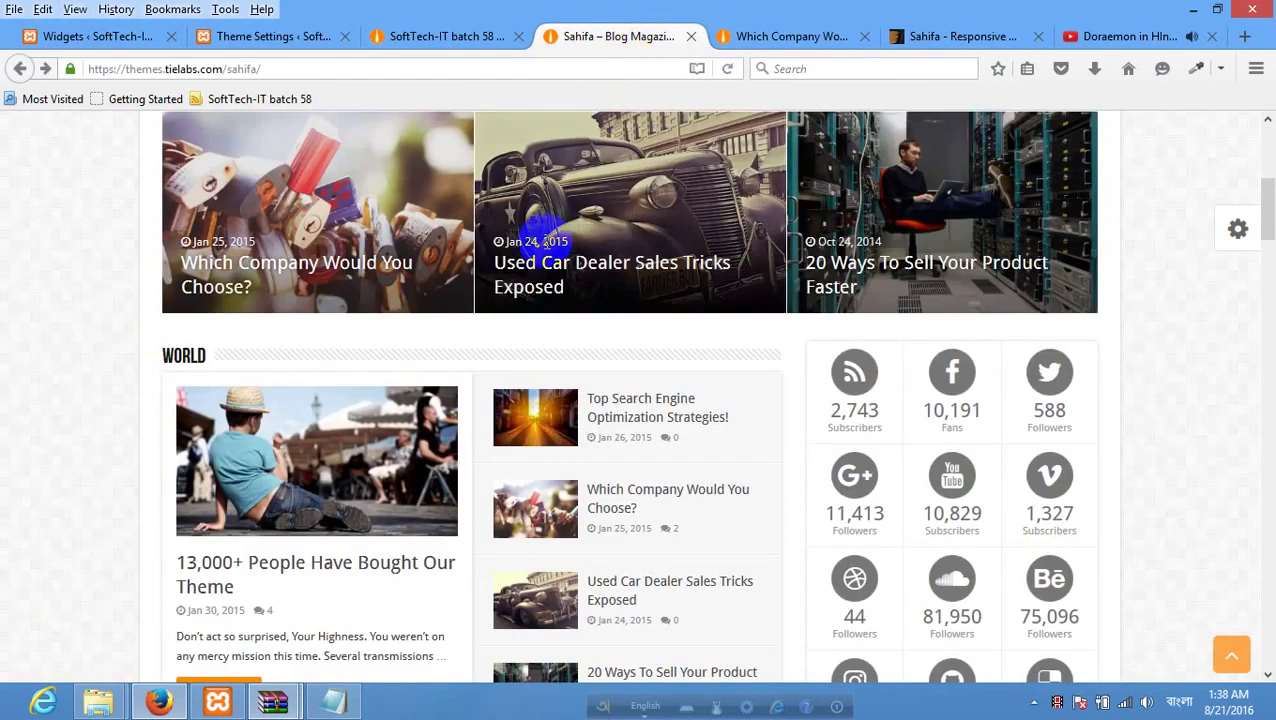
pyautogui.scroll(1, 548, 250)
pyautogui.scroll(3, 548, 250)
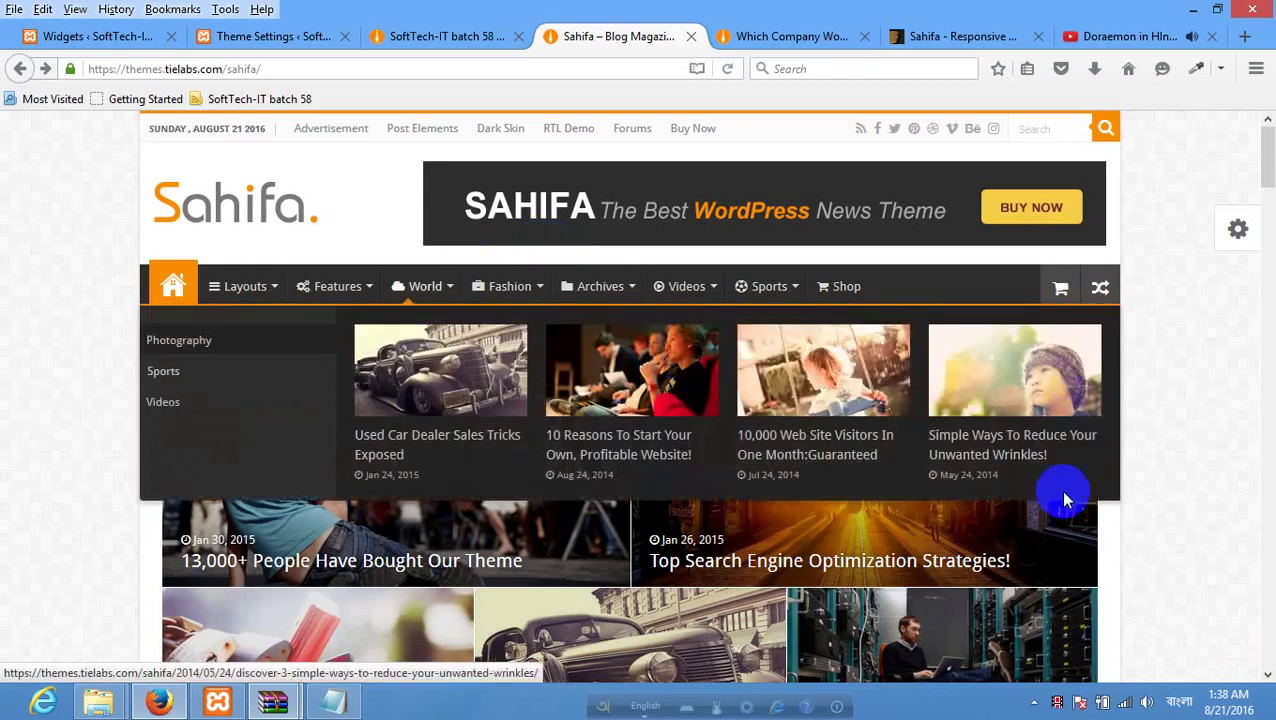
pyautogui.scroll(-2, 727, 486)
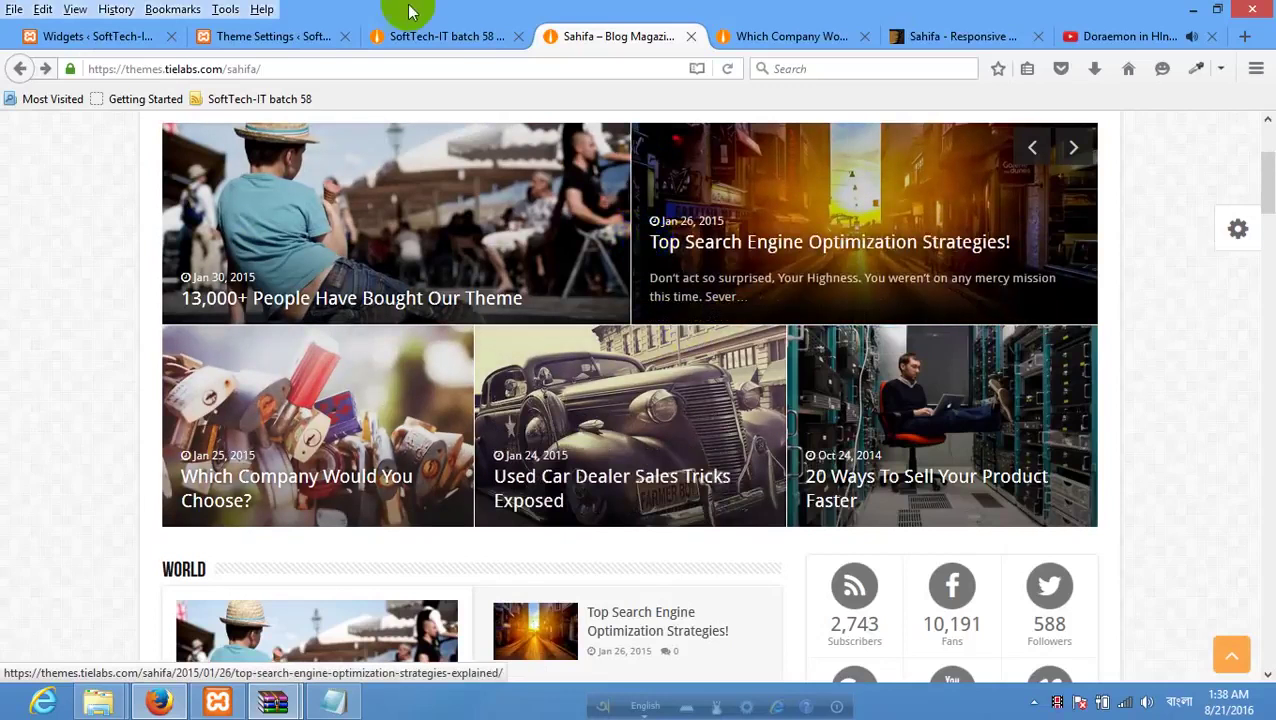
# Open the local Home page for editing and look through its page attributes, Taqyeem review options and Sahifa page options.
pyautogui.click(433, 36)
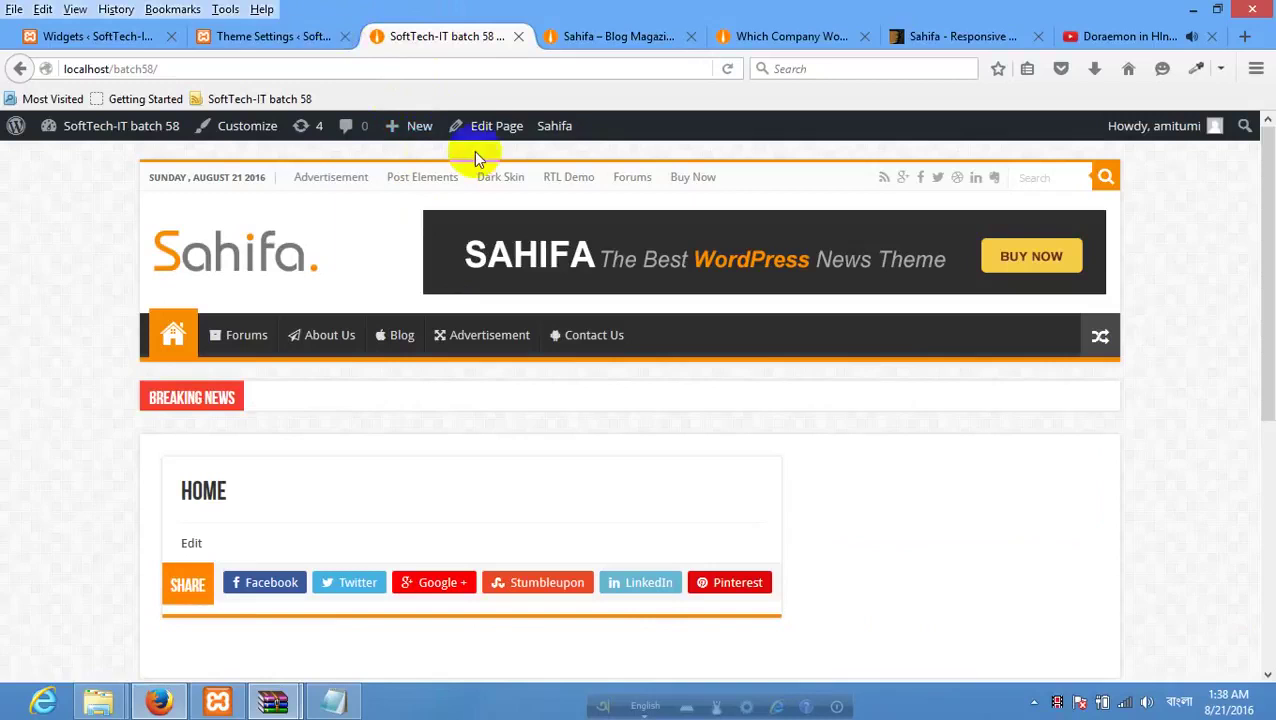
pyautogui.moveTo(492, 137)
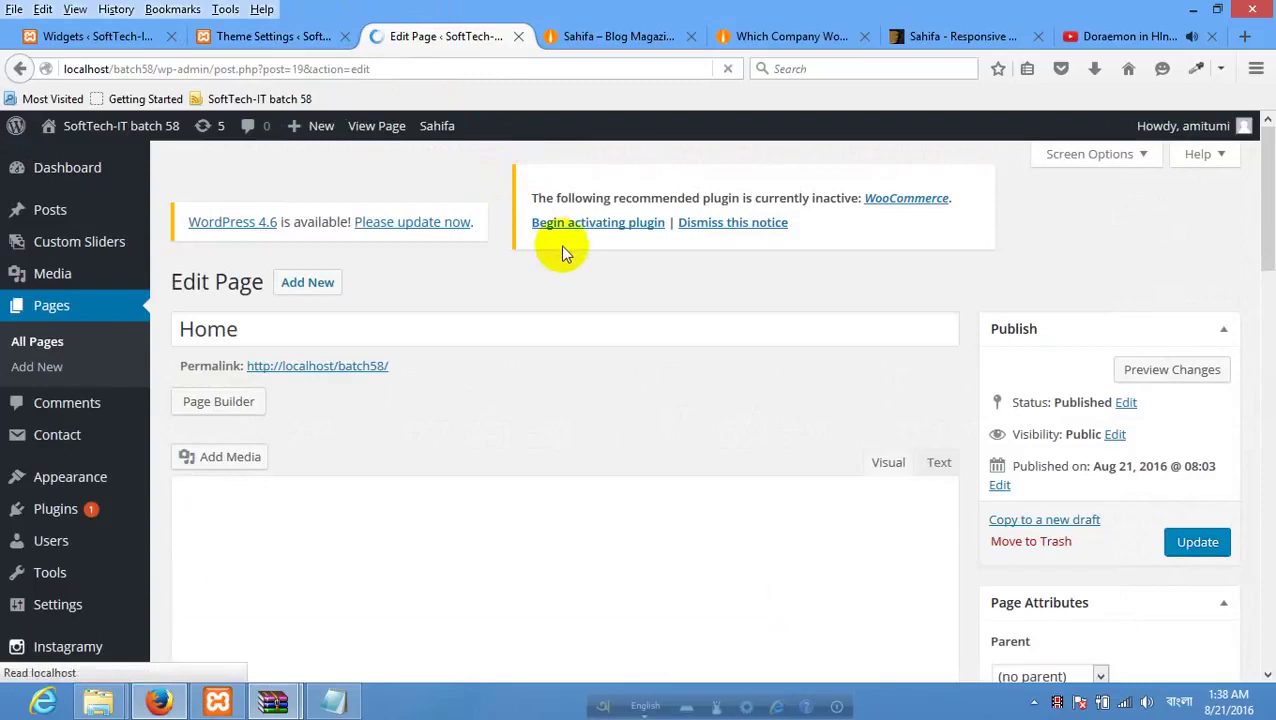
pyautogui.scroll(-3, 560, 245)
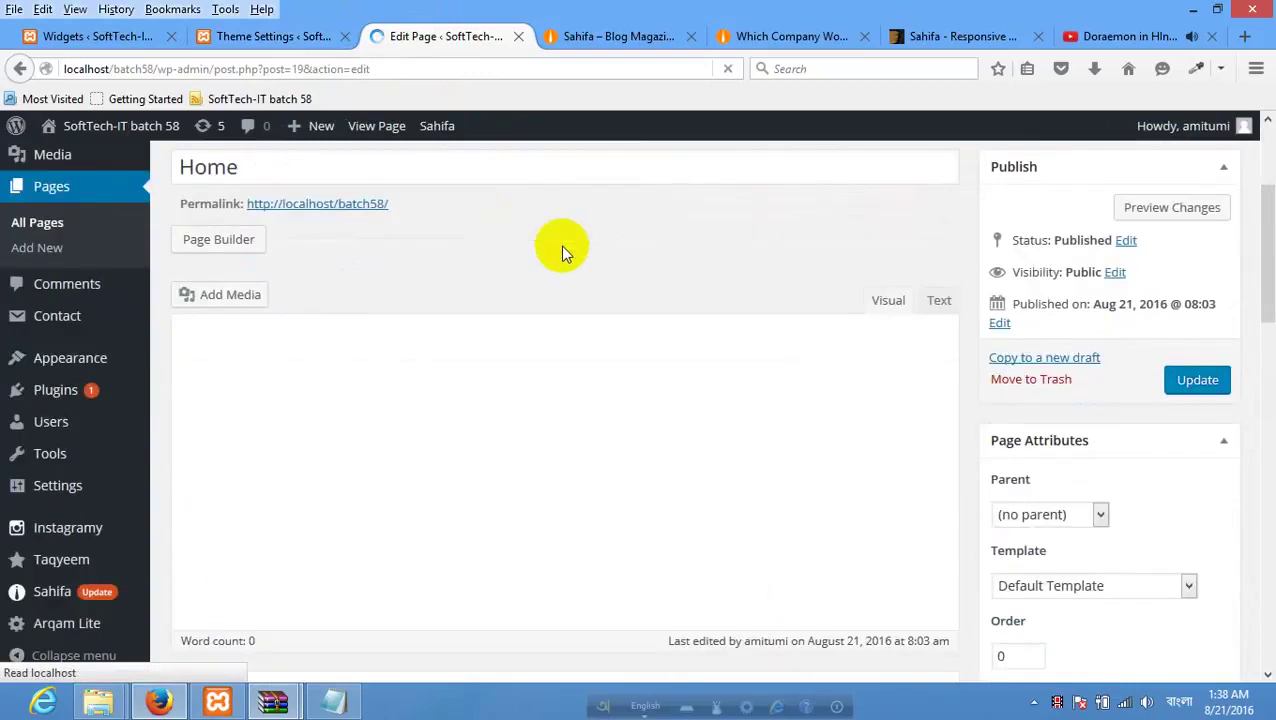
pyautogui.scroll(-3, 560, 245)
pyautogui.scroll(2, 578, 210)
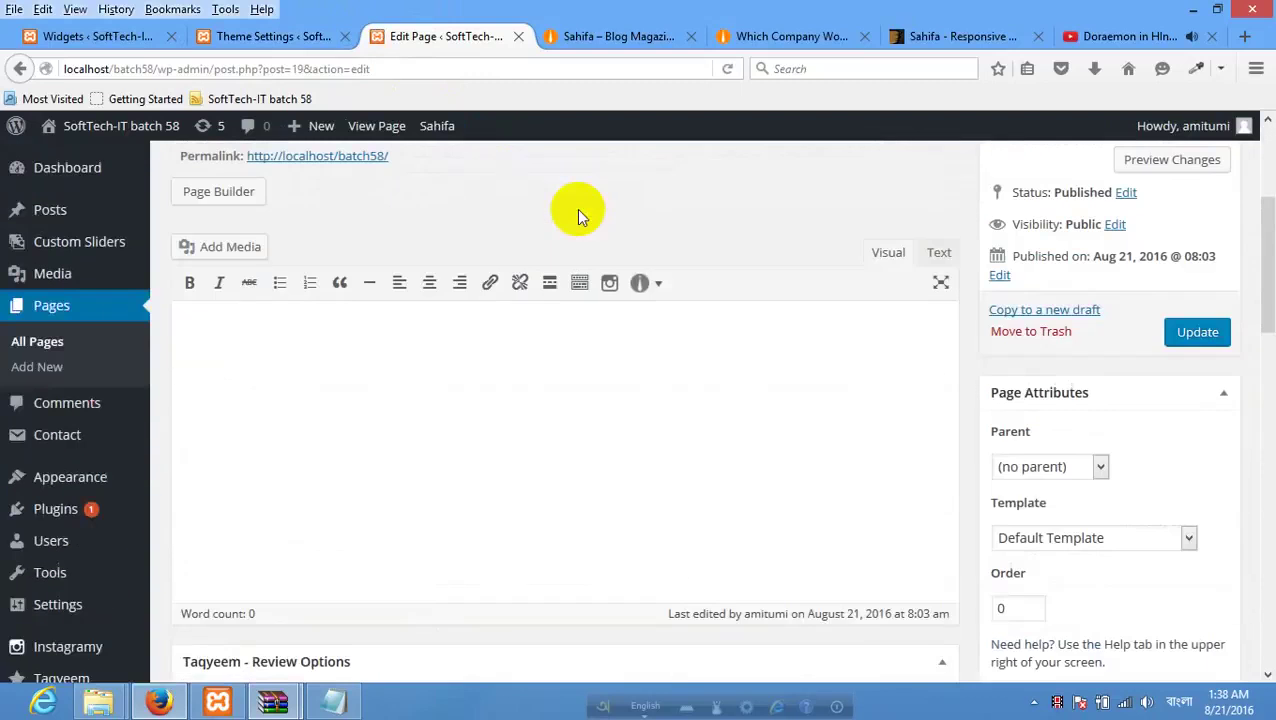
pyautogui.scroll(-5, 579, 210)
pyautogui.scroll(7, 518, 230)
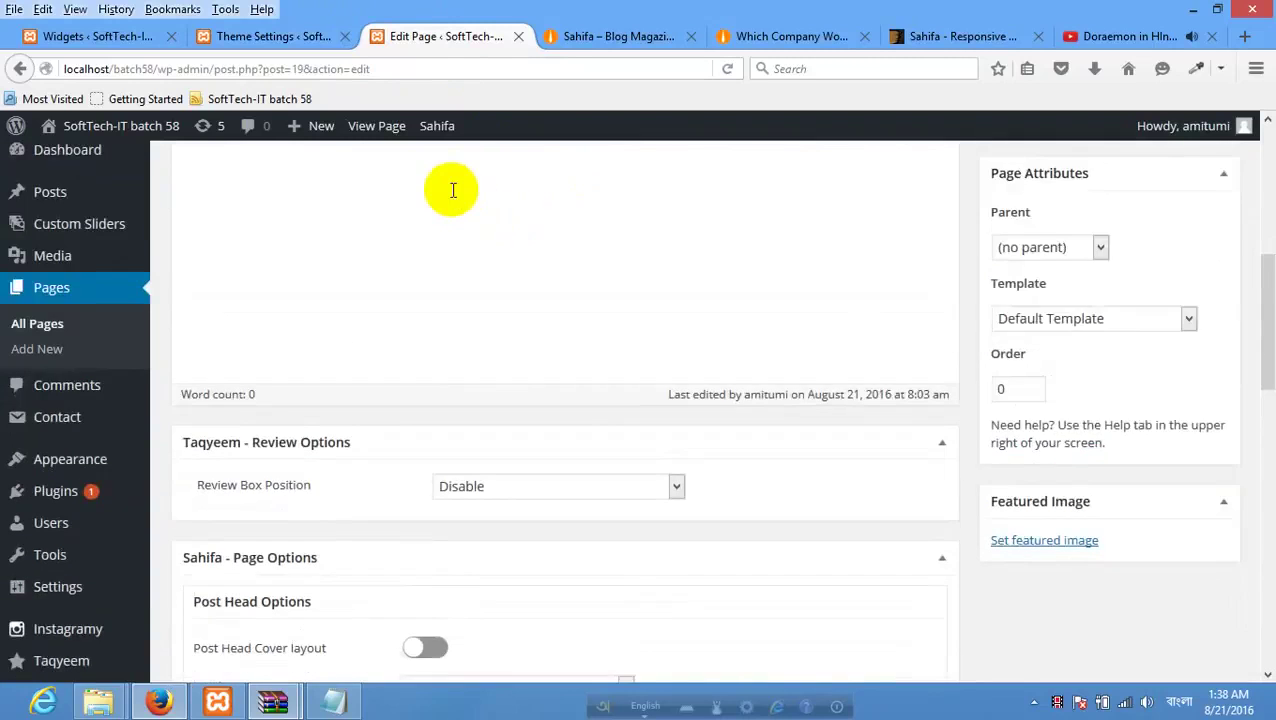
pyautogui.click(470, 446)
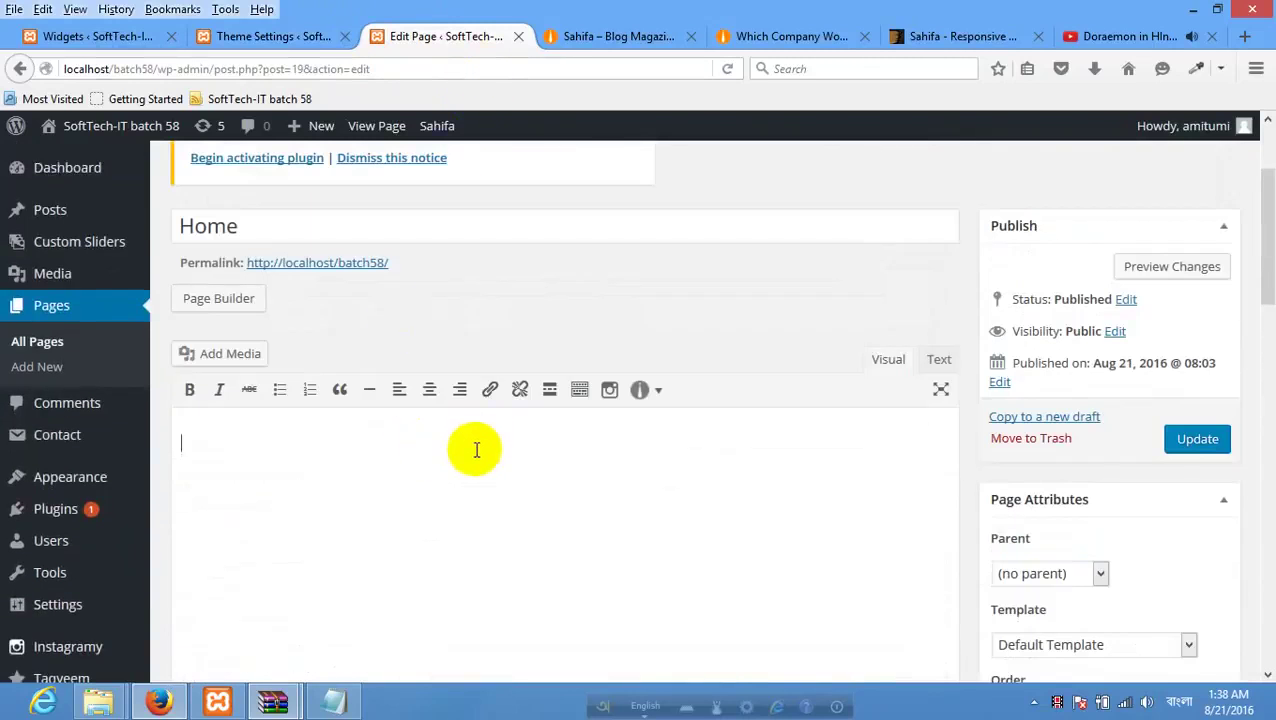
pyautogui.scroll(-7, 478, 447)
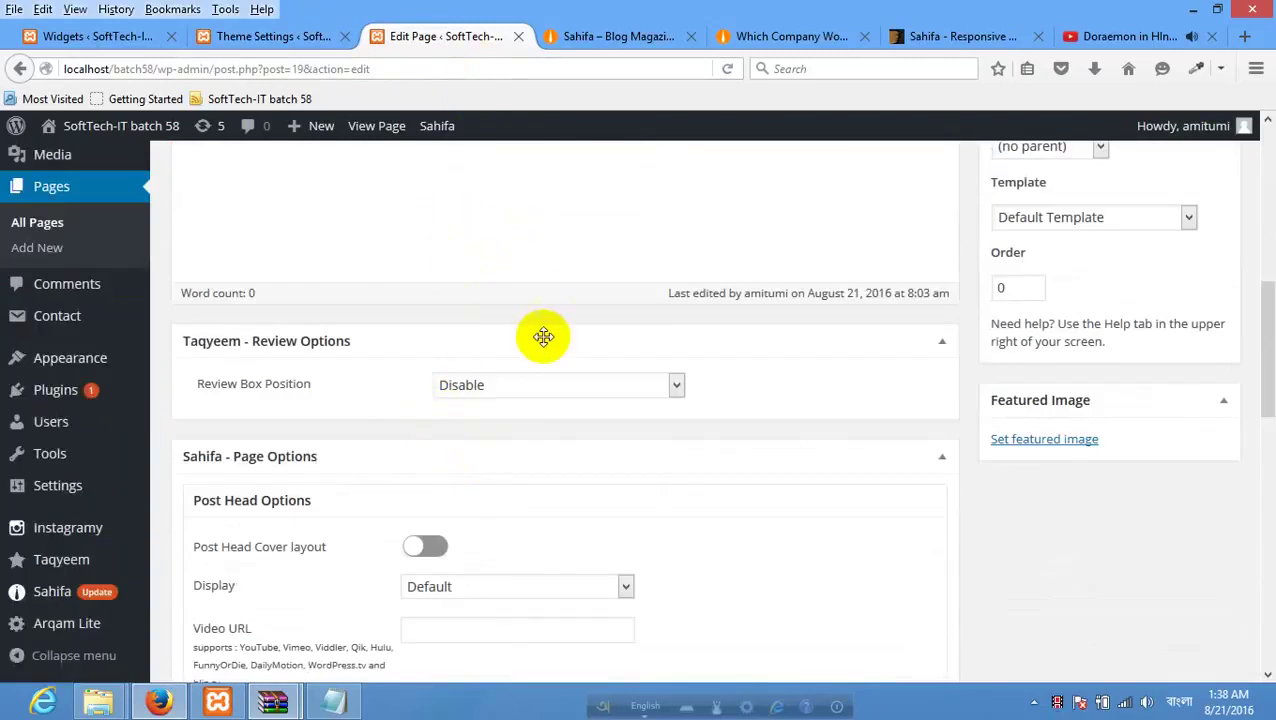
pyautogui.scroll(-2, 293, 356)
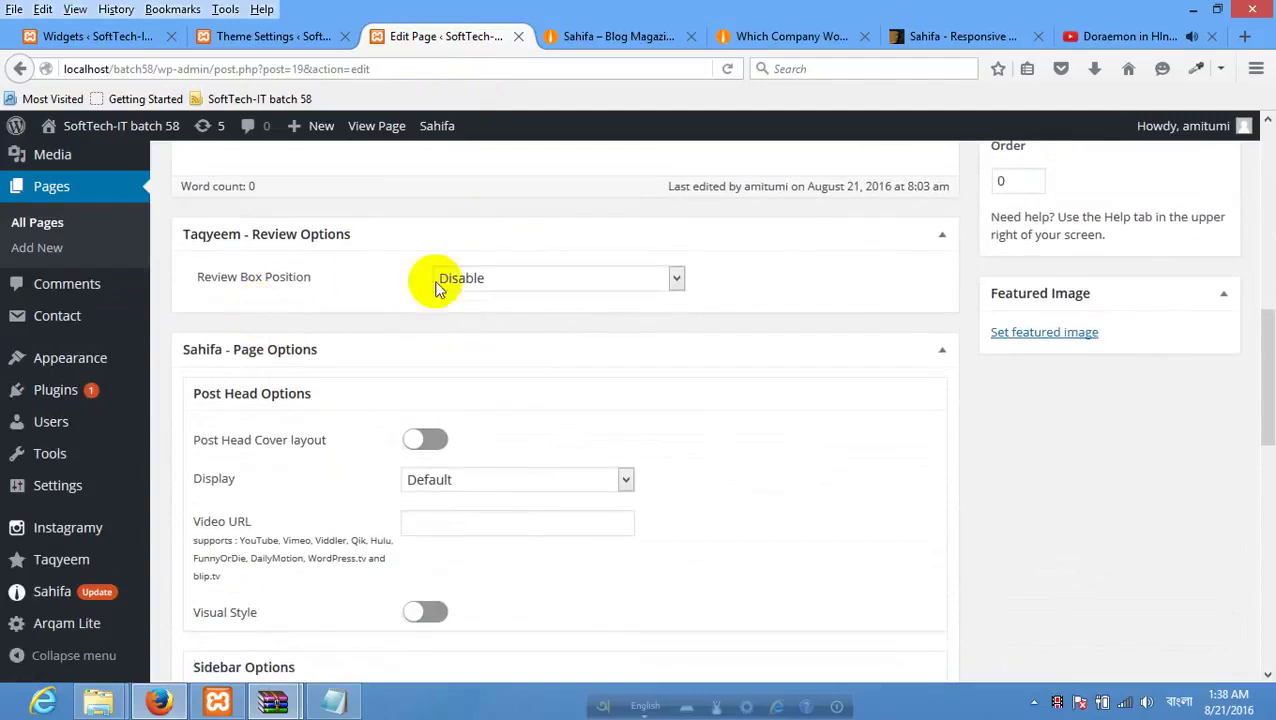
pyautogui.scroll(-2, 370, 393)
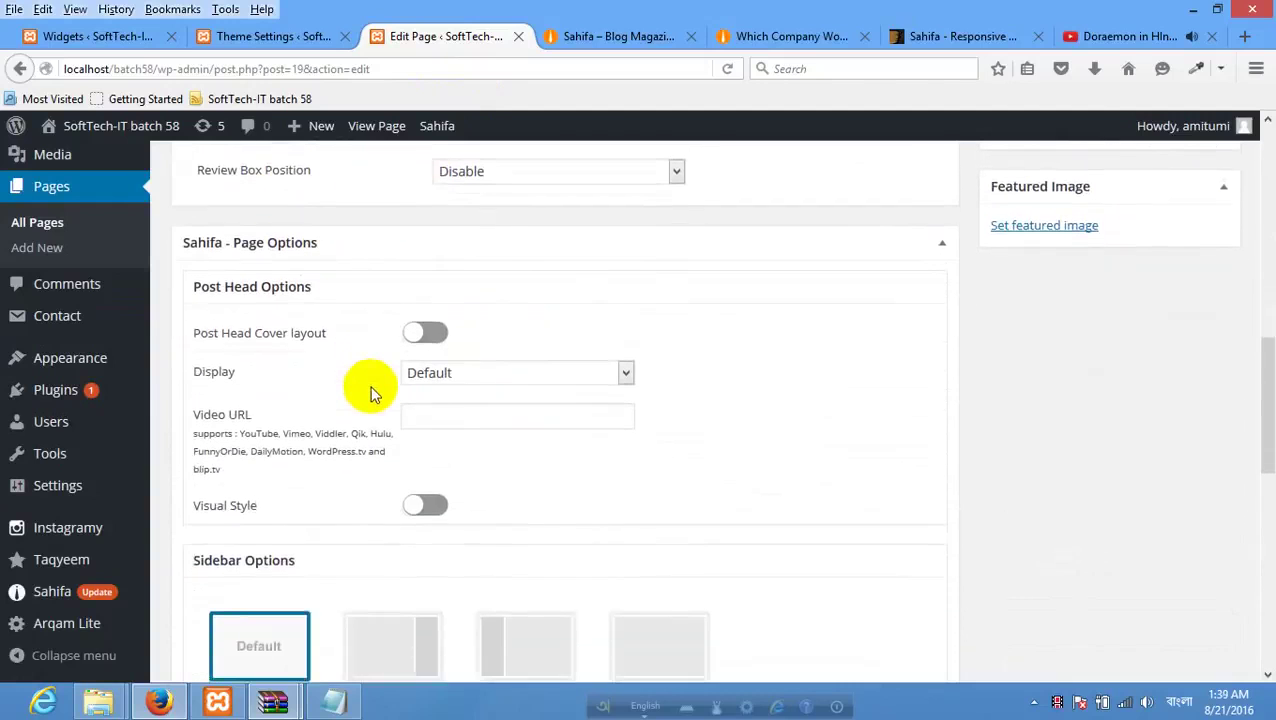
pyautogui.scroll(10, 684, 356)
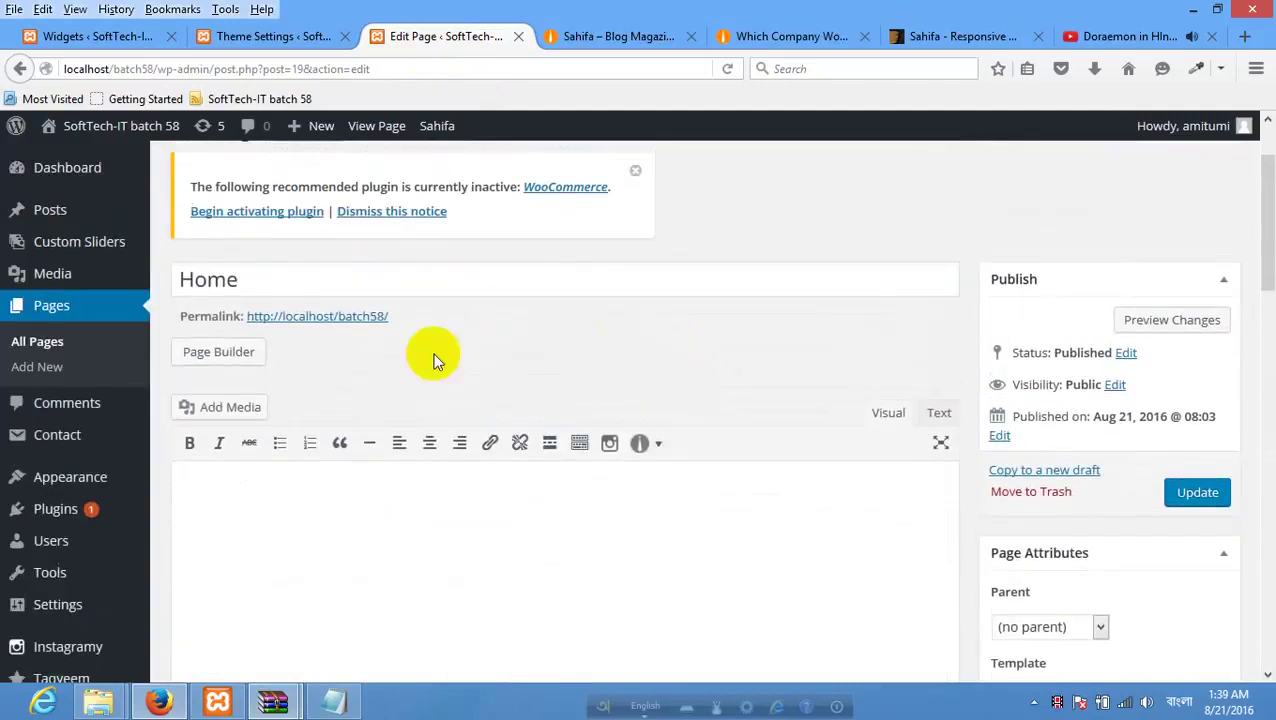
# Switch the Home page to the Page Builder and look over its layout blocks and Blocks Settings.
pyautogui.click(231, 367)
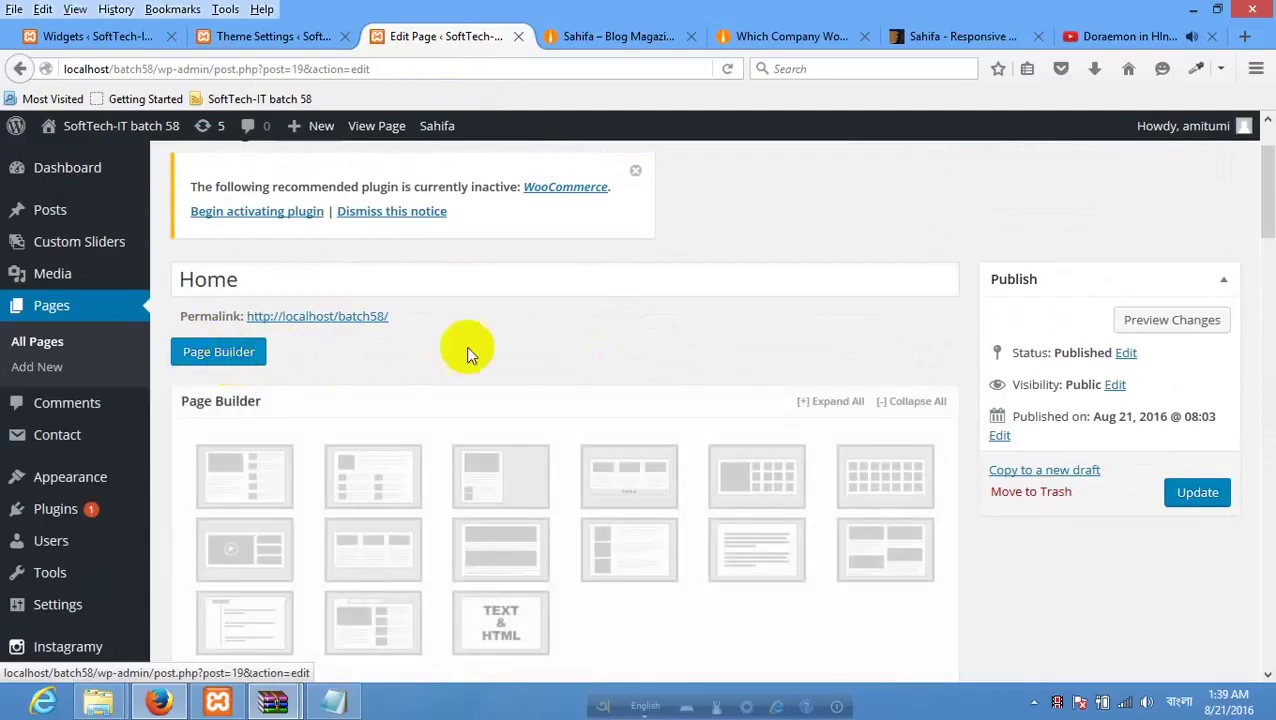
pyautogui.scroll(-3, 612, 322)
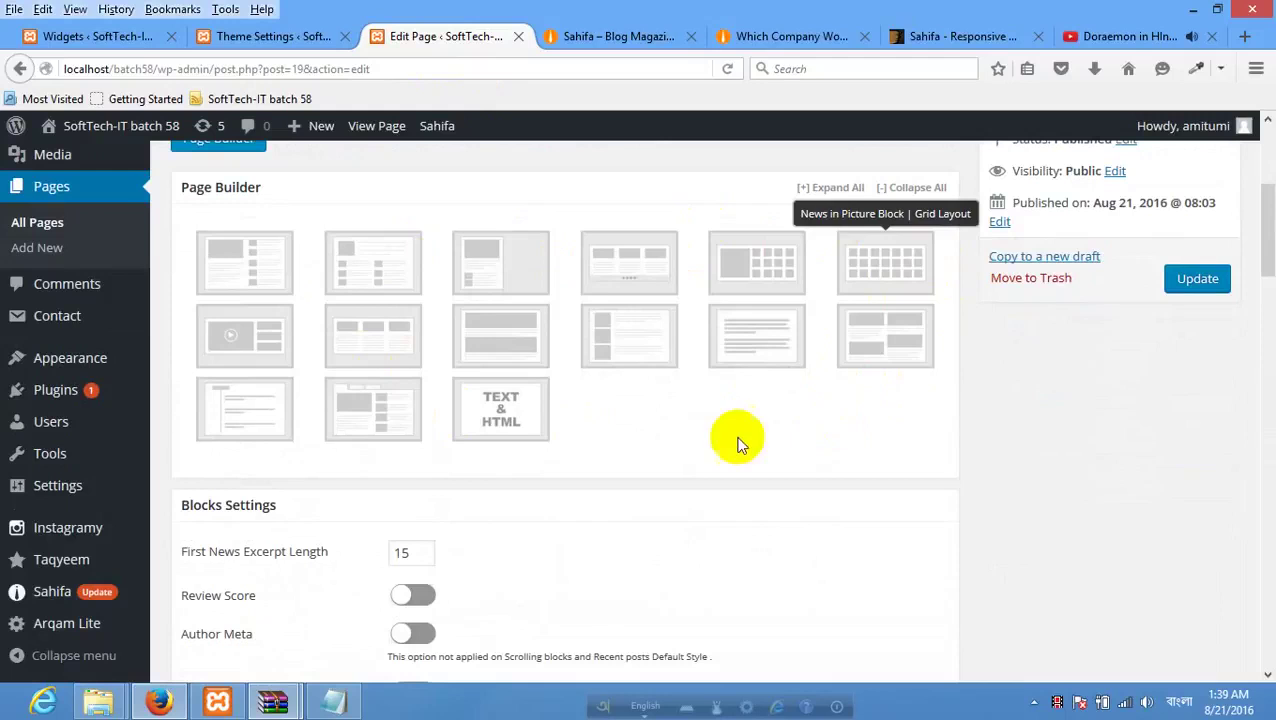
pyautogui.scroll(-1, 726, 490)
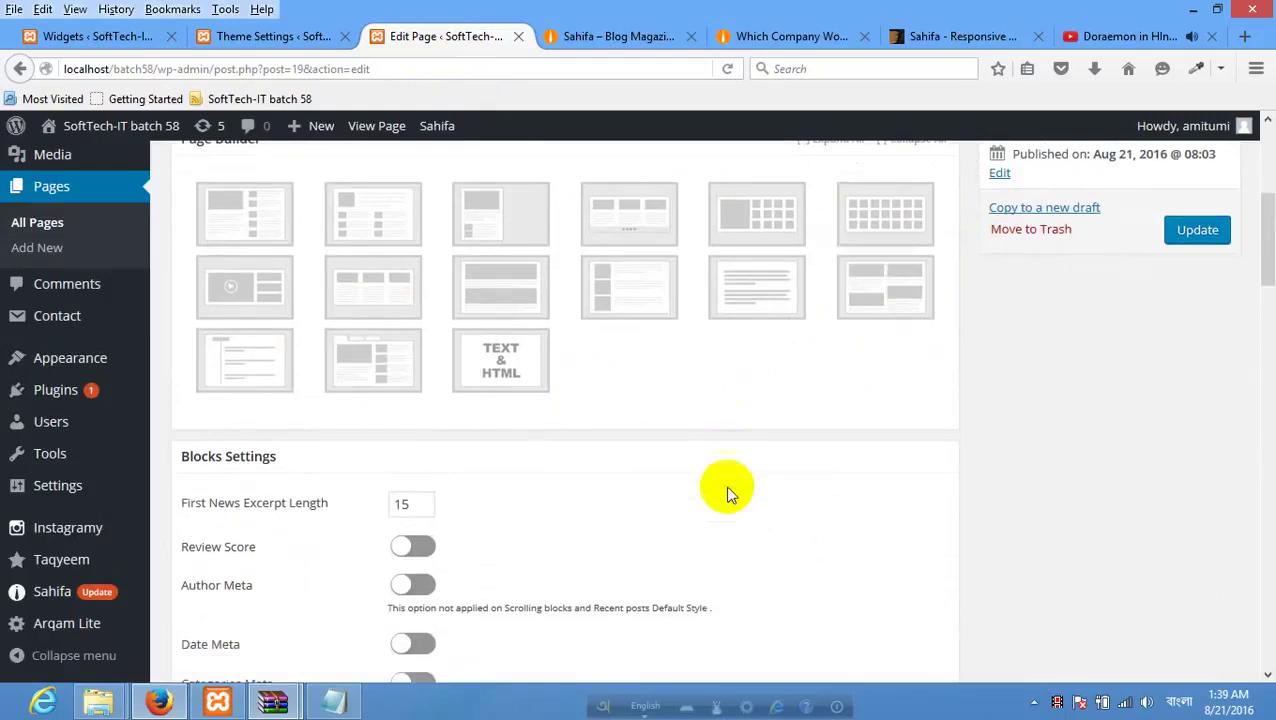
pyautogui.scroll(-1, 725, 484)
# Examine the Breaking News bar and featured posts slider on the Sahifa demo home page as a layout reference.
pyautogui.click(620, 38)
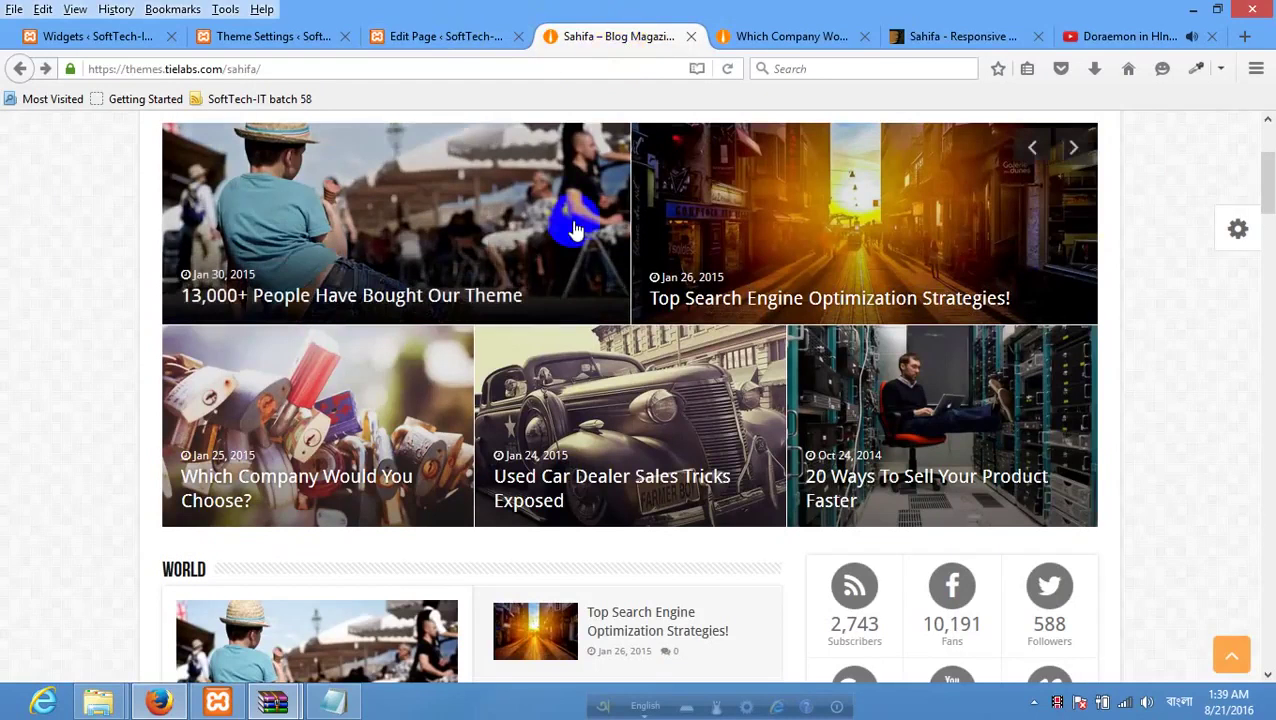
pyautogui.scroll(5, 413, 236)
pyautogui.moveTo(245, 286)
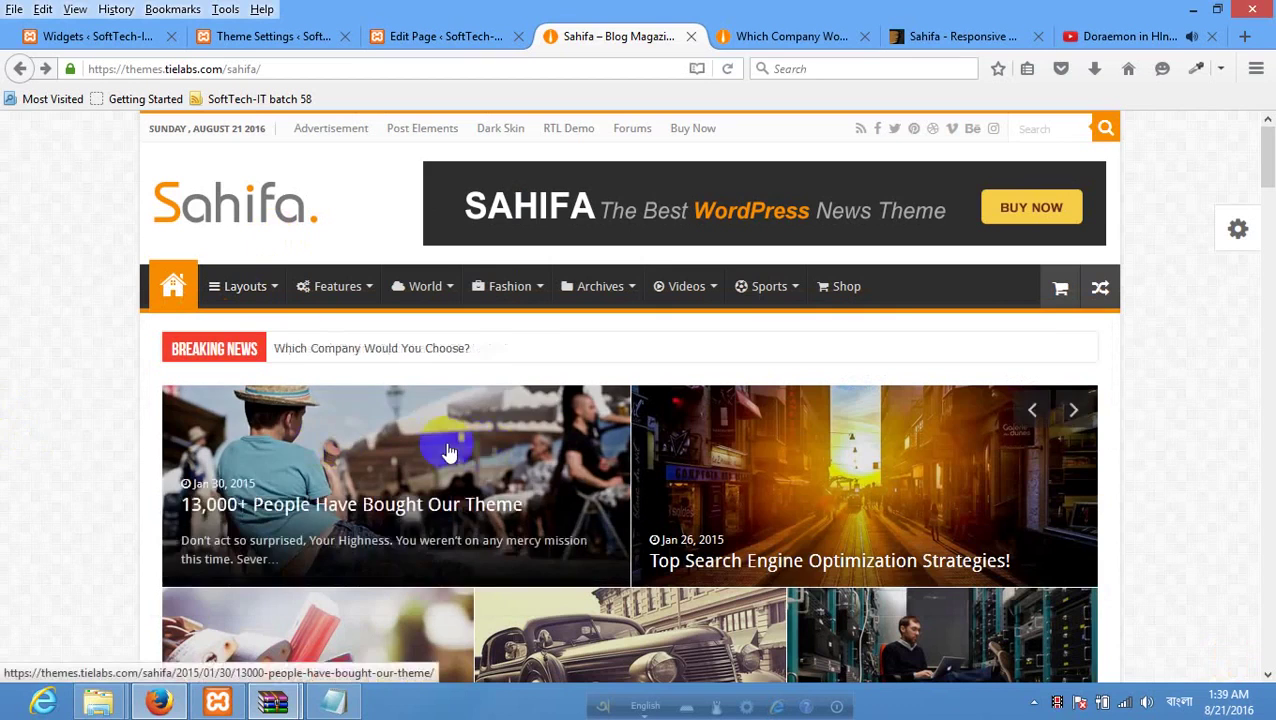
pyautogui.scroll(-2, 817, 447)
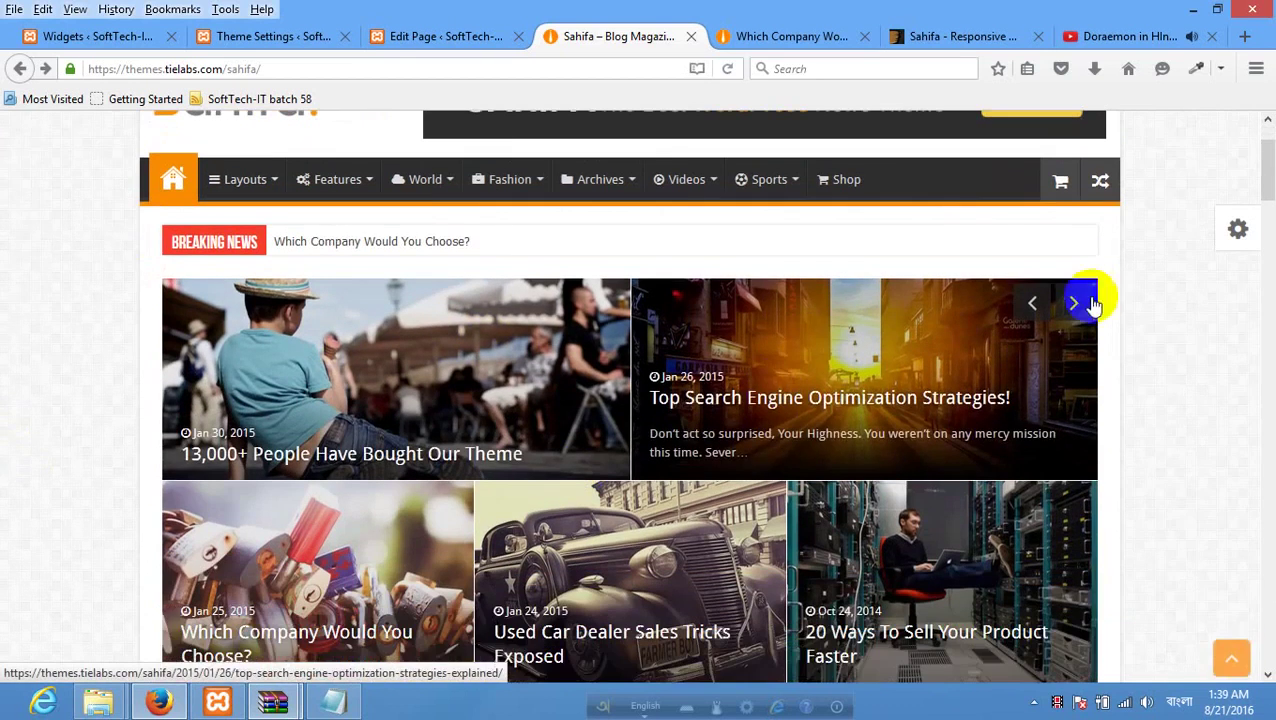
# Page through the featured posts grid on the Sahifa demo home page.
pyautogui.click(1072, 303)
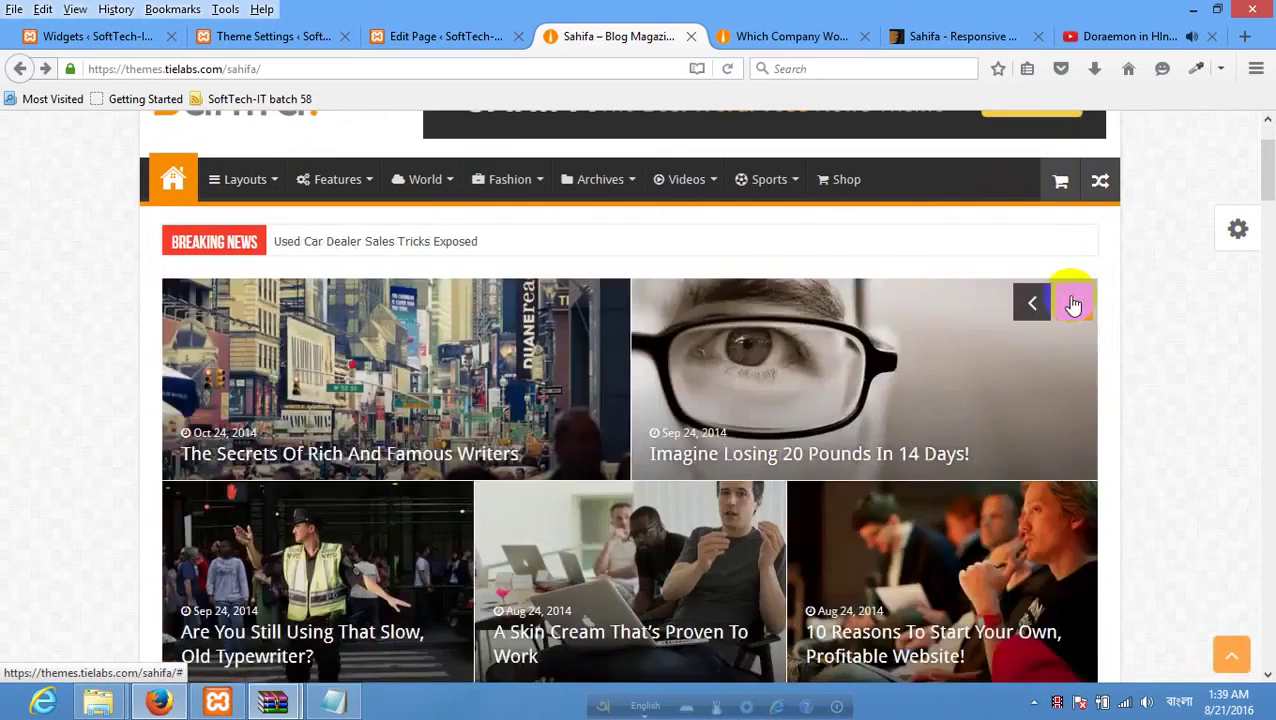
pyautogui.click(1072, 303)
pyautogui.click(1072, 303)
pyautogui.scroll(-3, 600, 440)
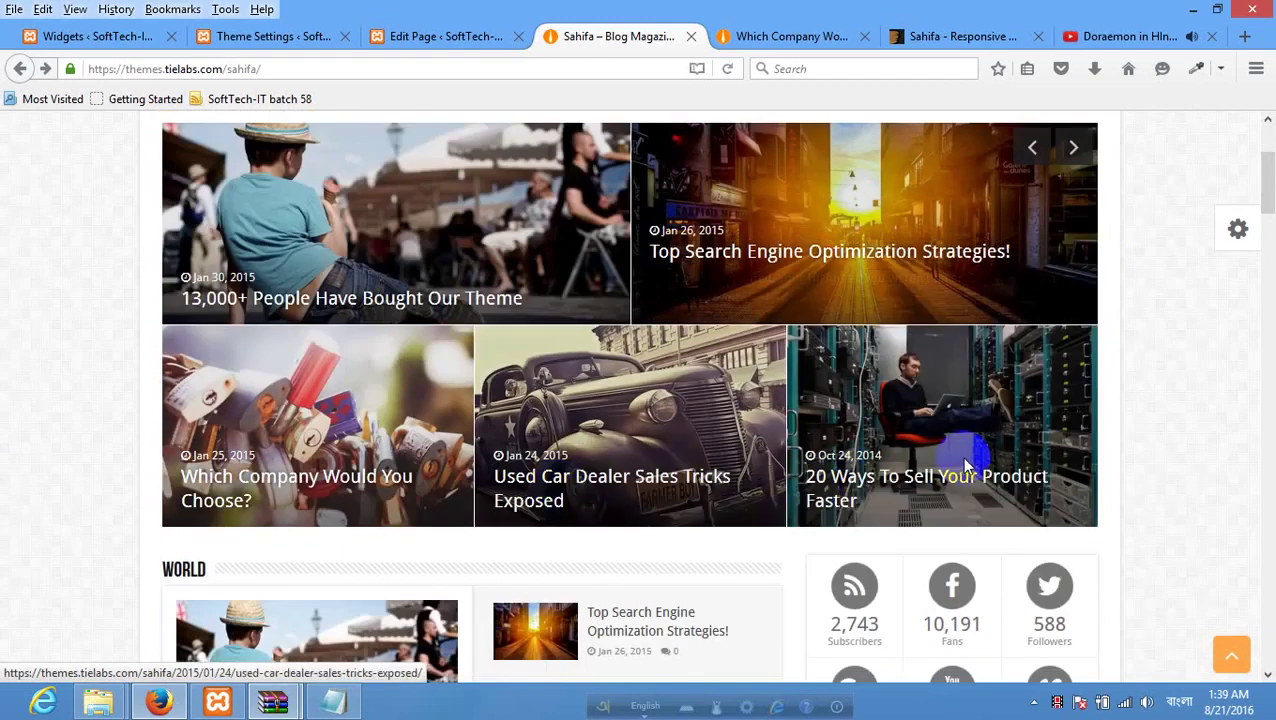
# Turn off Review Score and Author Meta in the Home page's Blocks Settings and update the page.
pyautogui.click(399, 37)
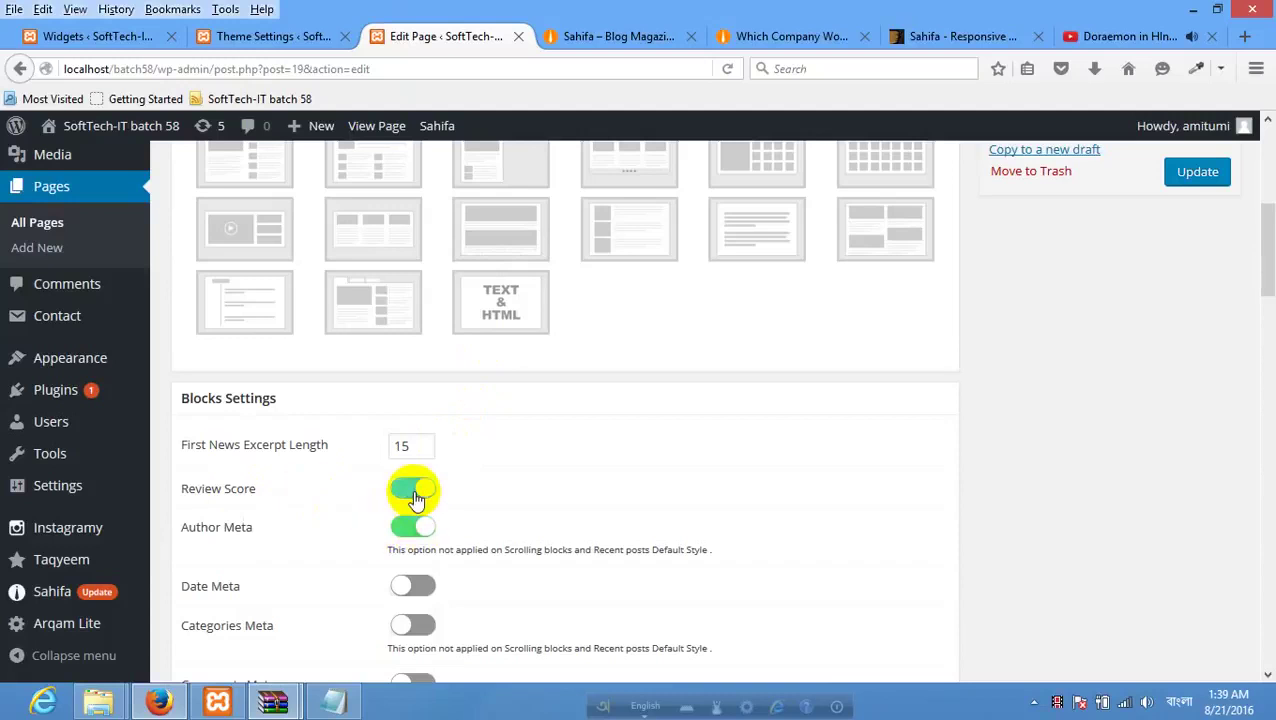
pyautogui.scroll(-2, 416, 500)
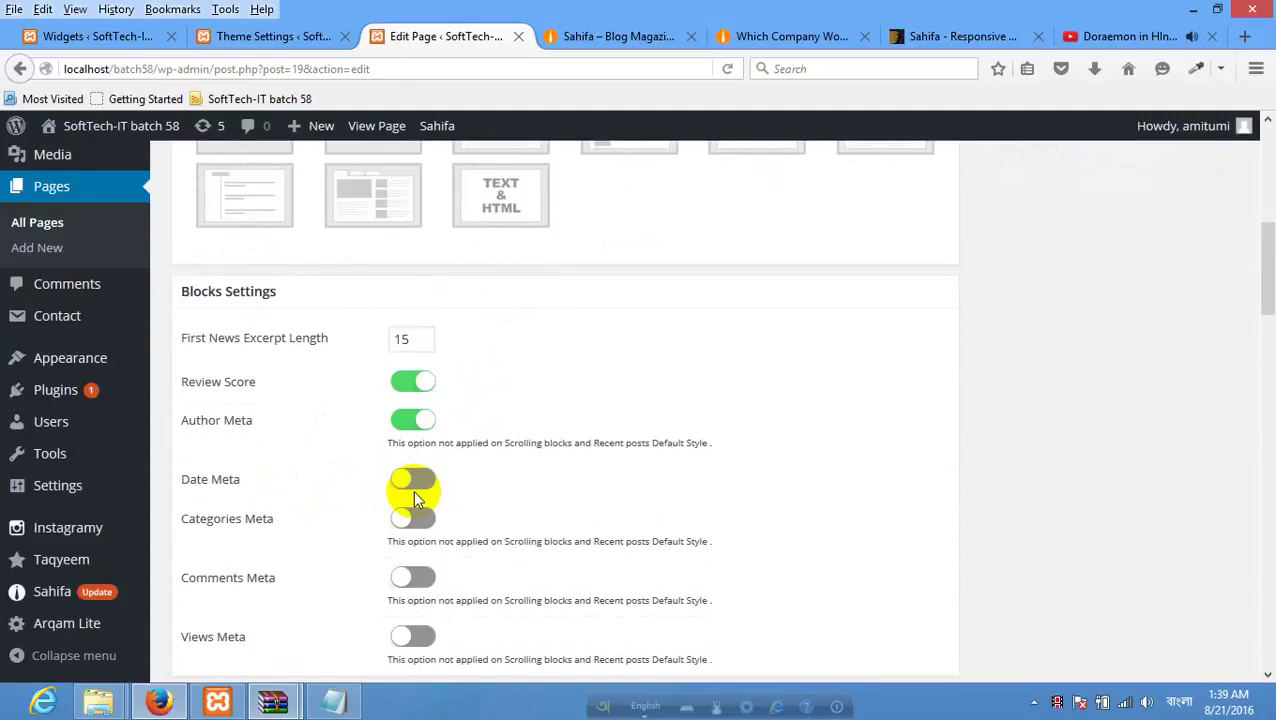
pyautogui.click(408, 383)
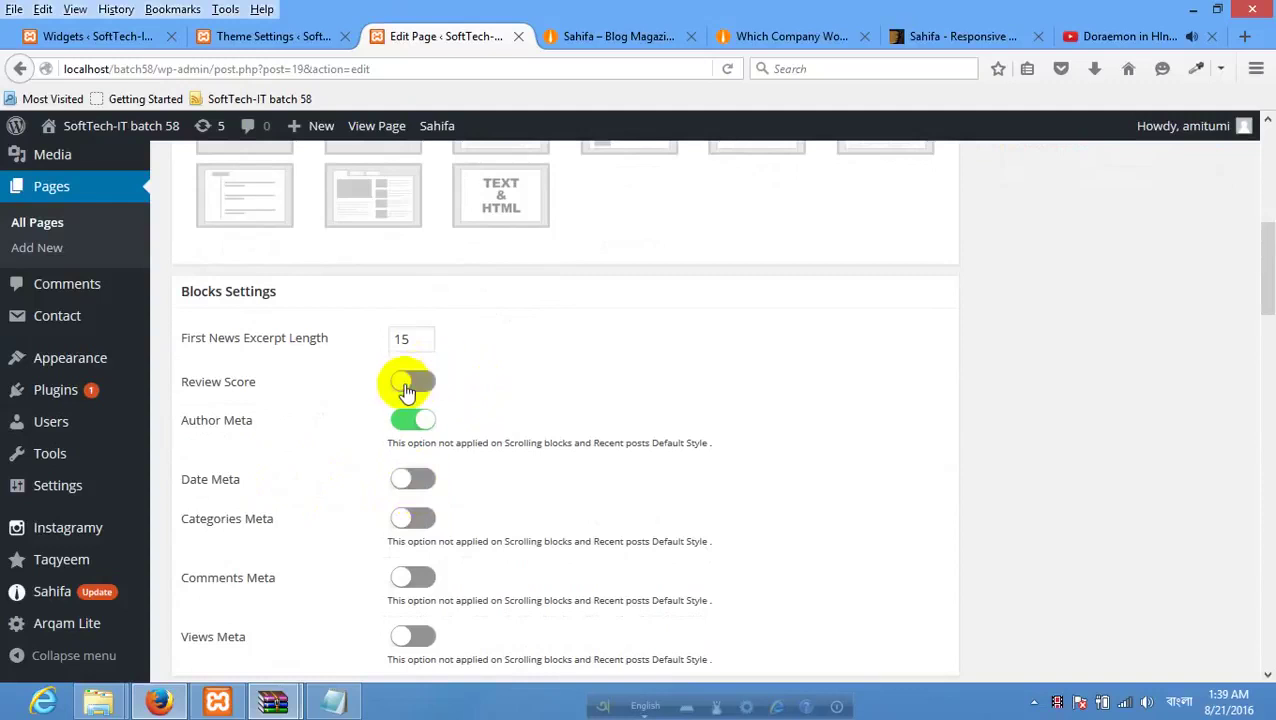
pyautogui.click(405, 420)
pyautogui.scroll(-6, 481, 421)
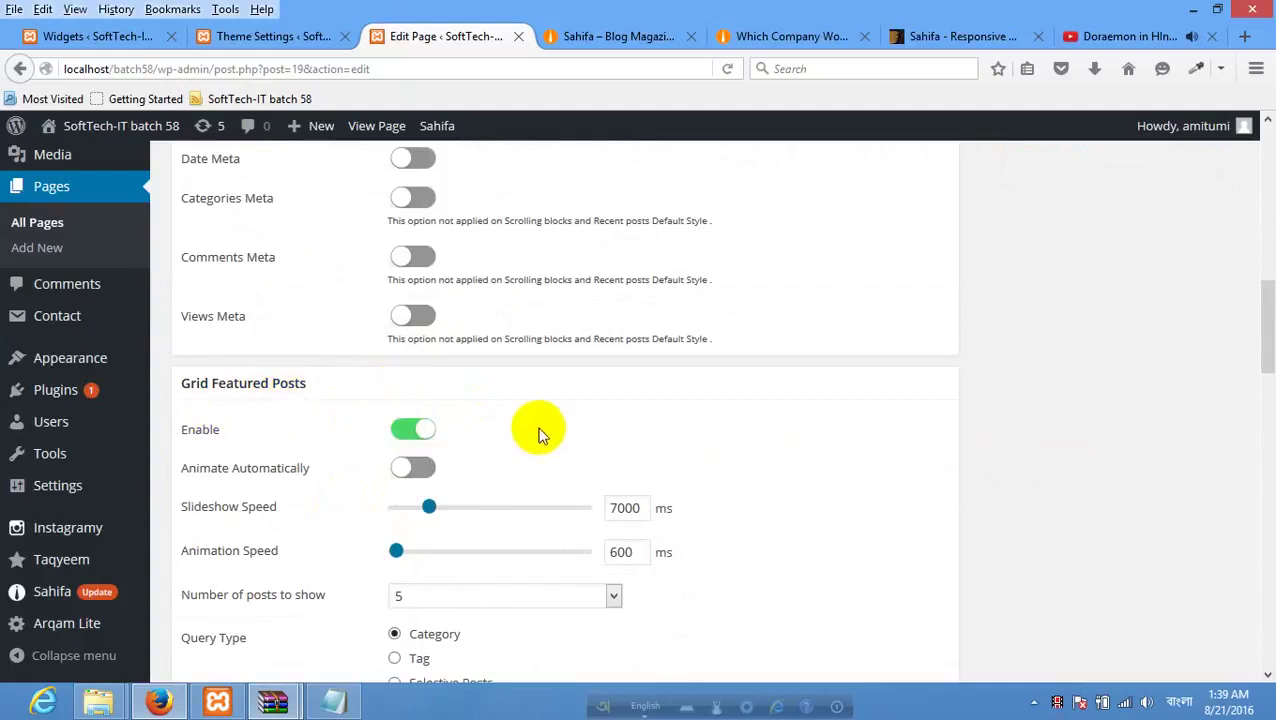
pyautogui.scroll(5, 965, 345)
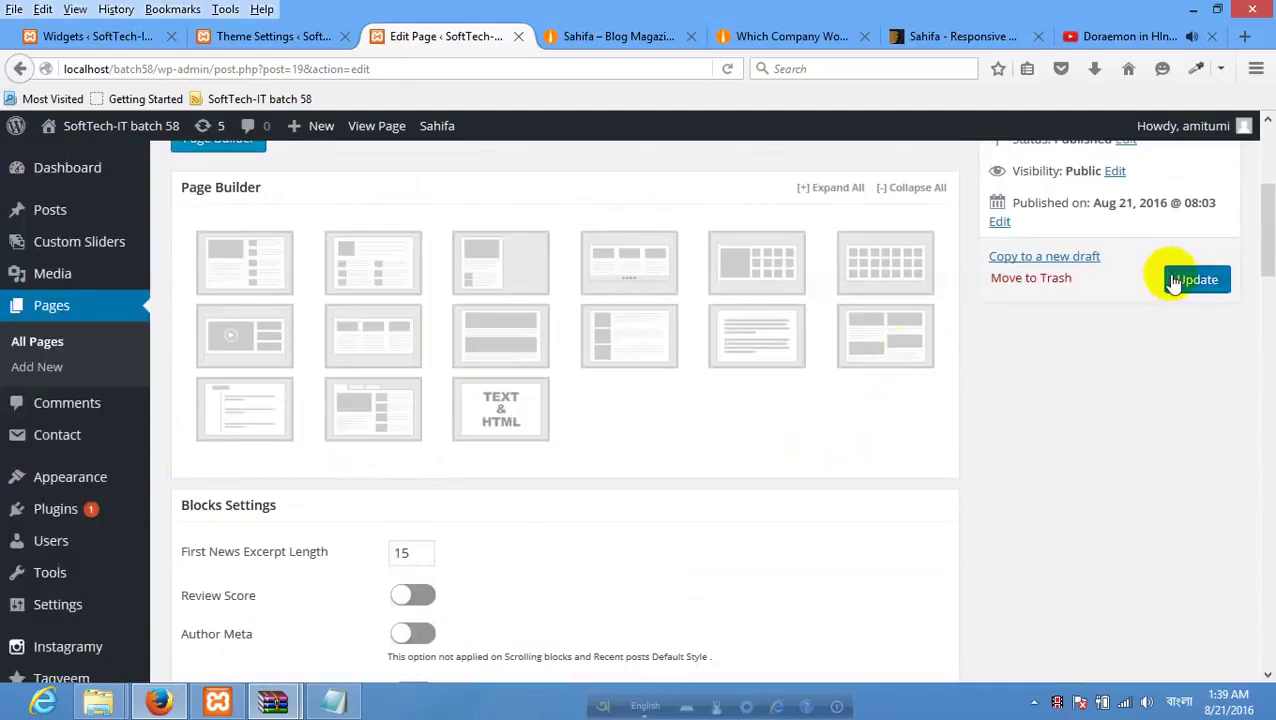
pyautogui.click(1175, 283)
# Look at the Sahifa demo's header and featured grid, and return to editing the Home page.
pyautogui.click(590, 36)
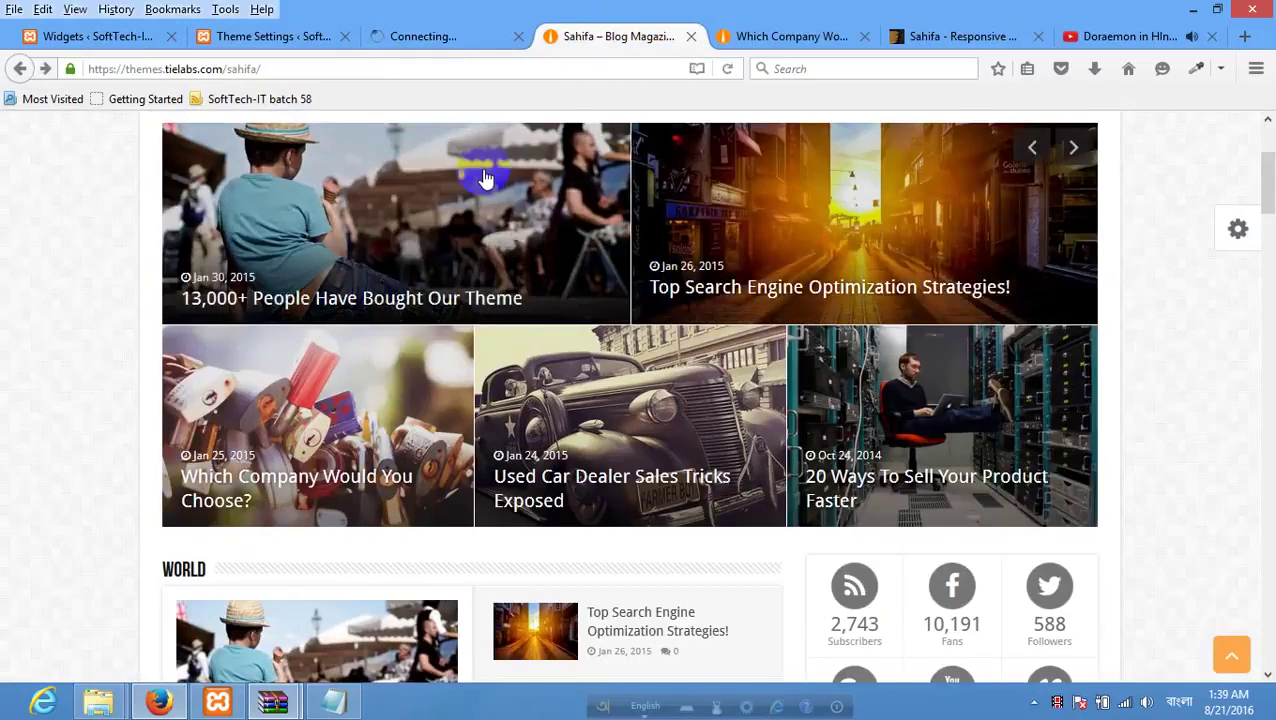
pyautogui.scroll(1, 450, 210)
pyautogui.scroll(2, 440, 215)
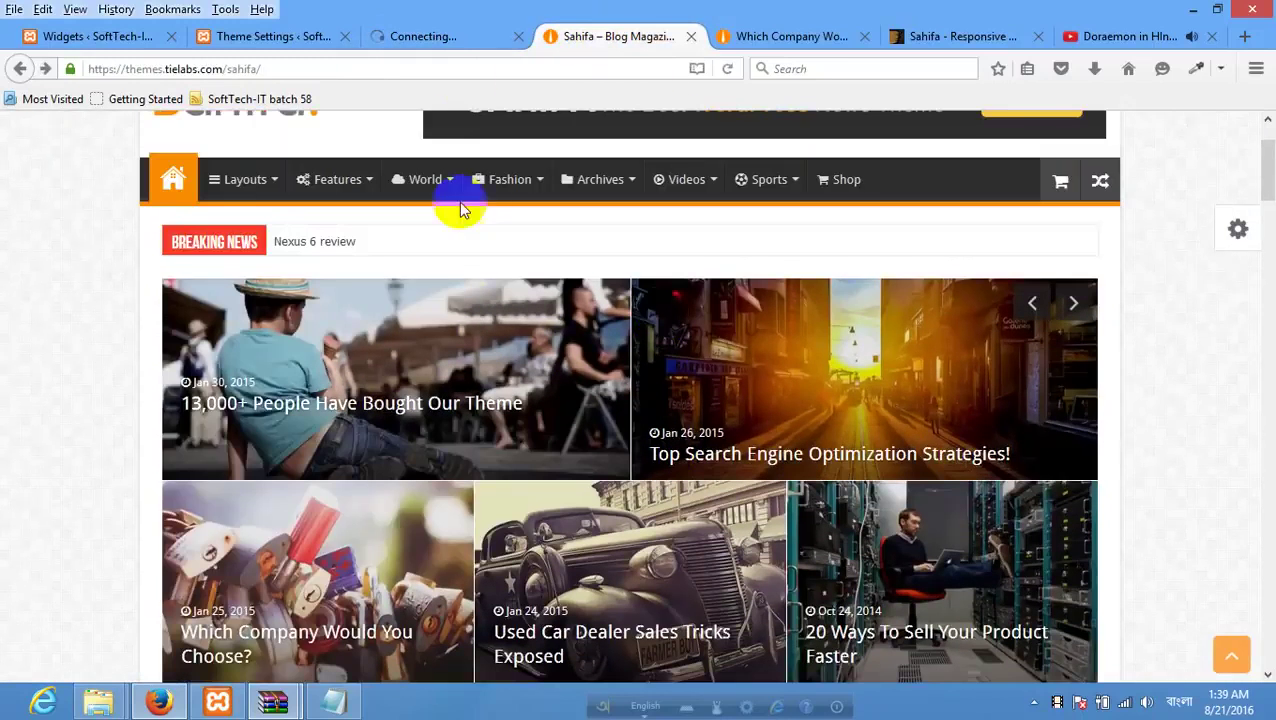
pyautogui.click(450, 36)
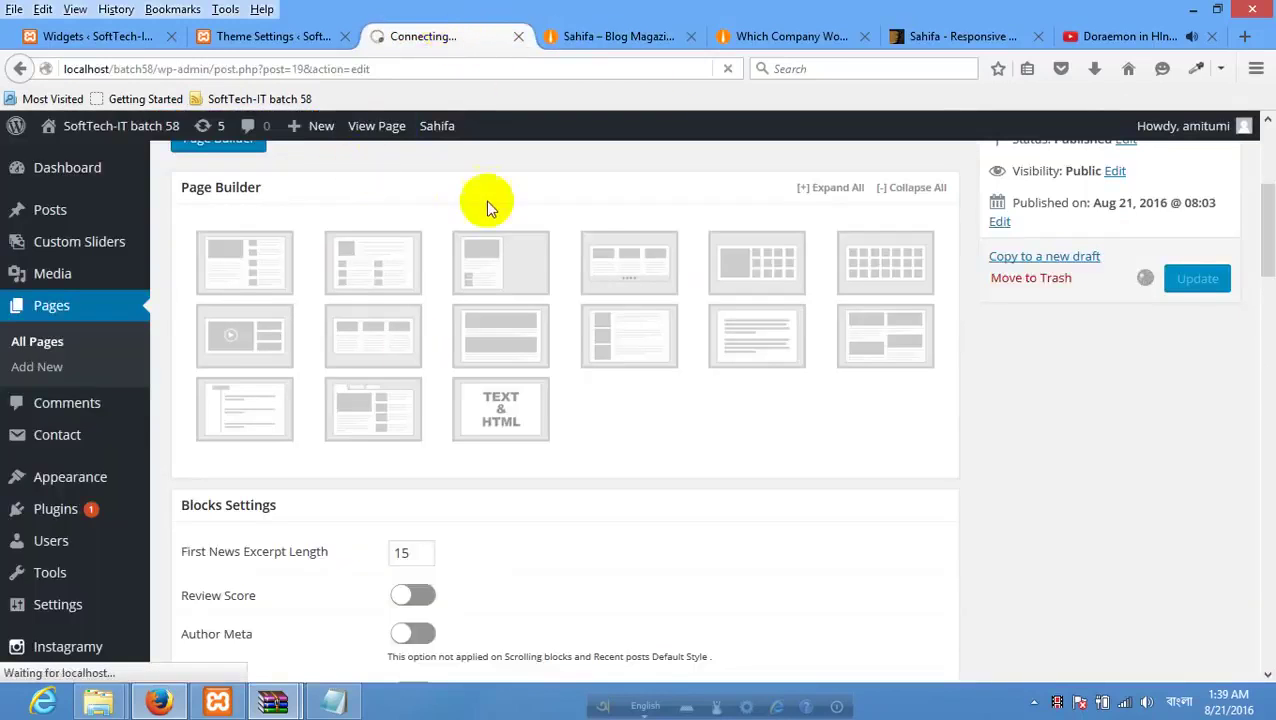
pyautogui.scroll(3, 734, 262)
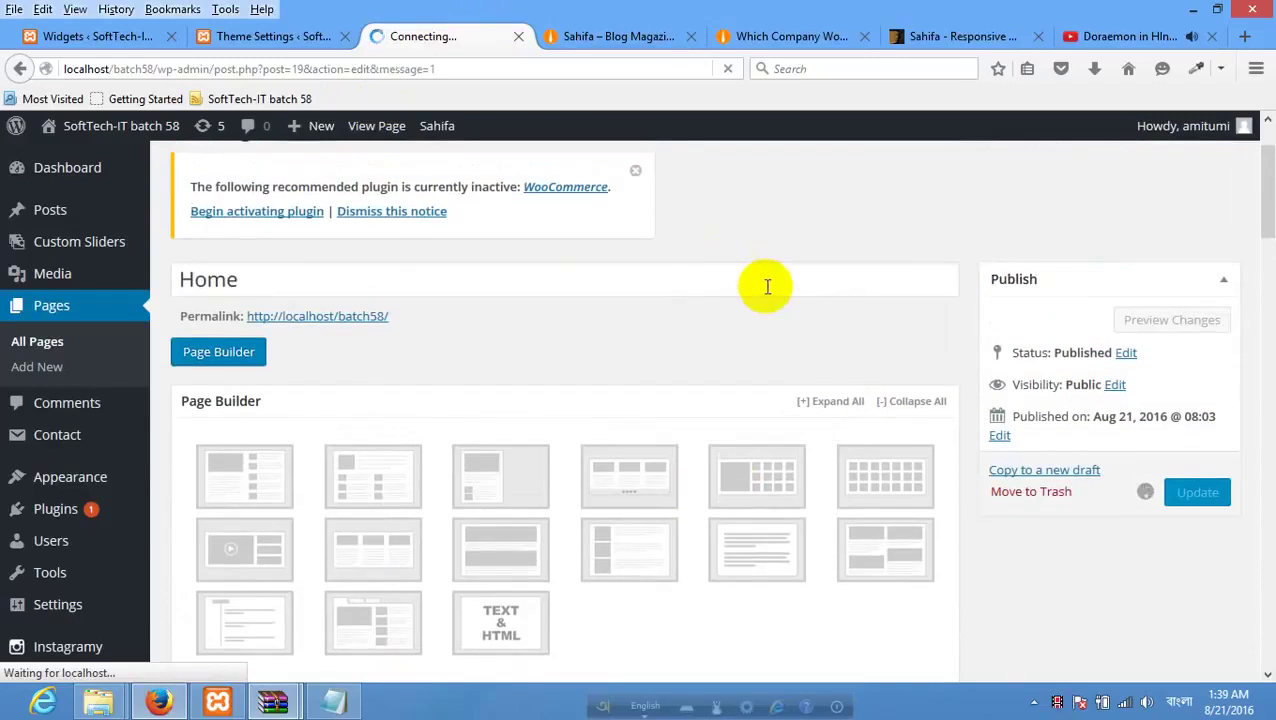
# Close the YouTube video that is playing in the browser.
pyautogui.moveTo(1199, 128)
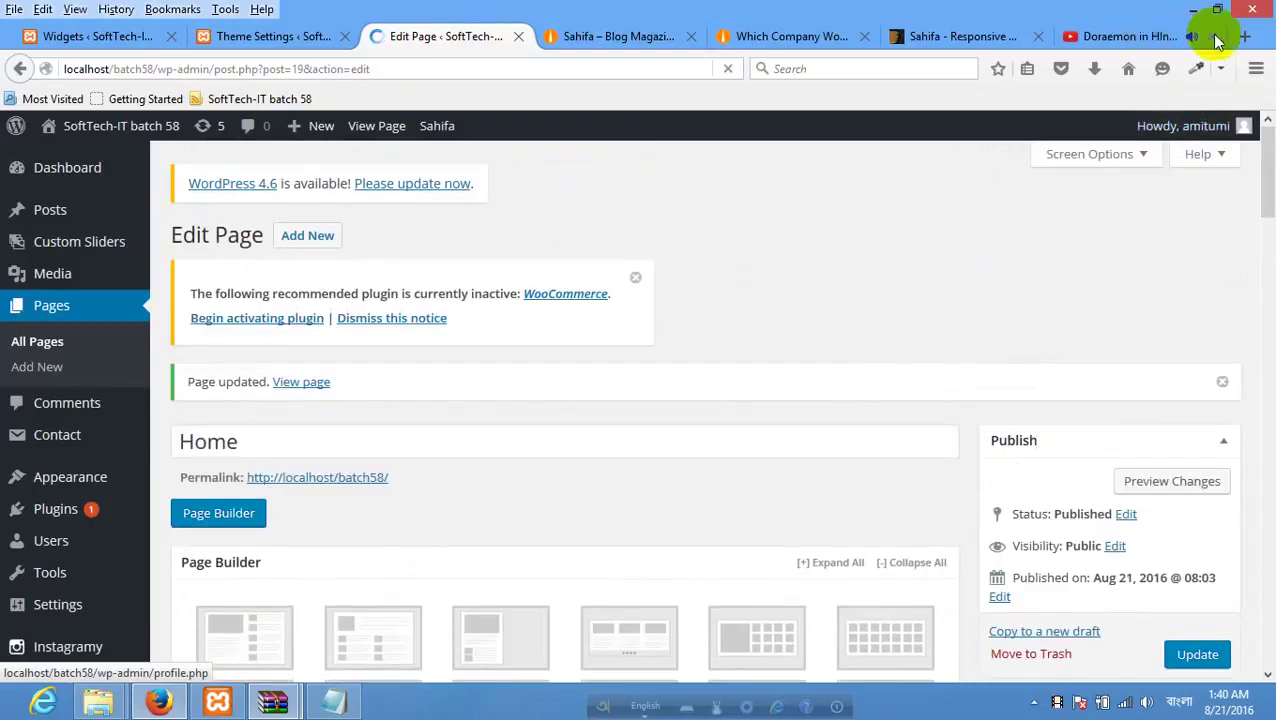
pyautogui.click(1163, 35)
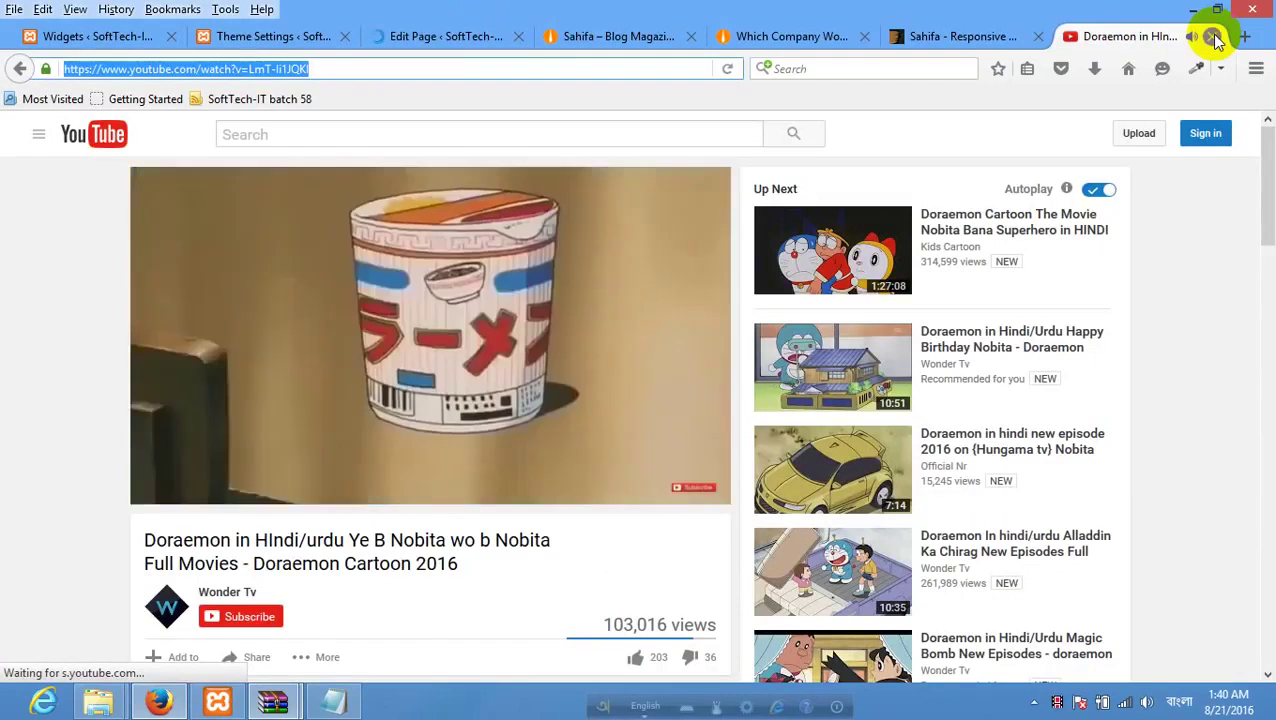
pyautogui.click(1213, 37)
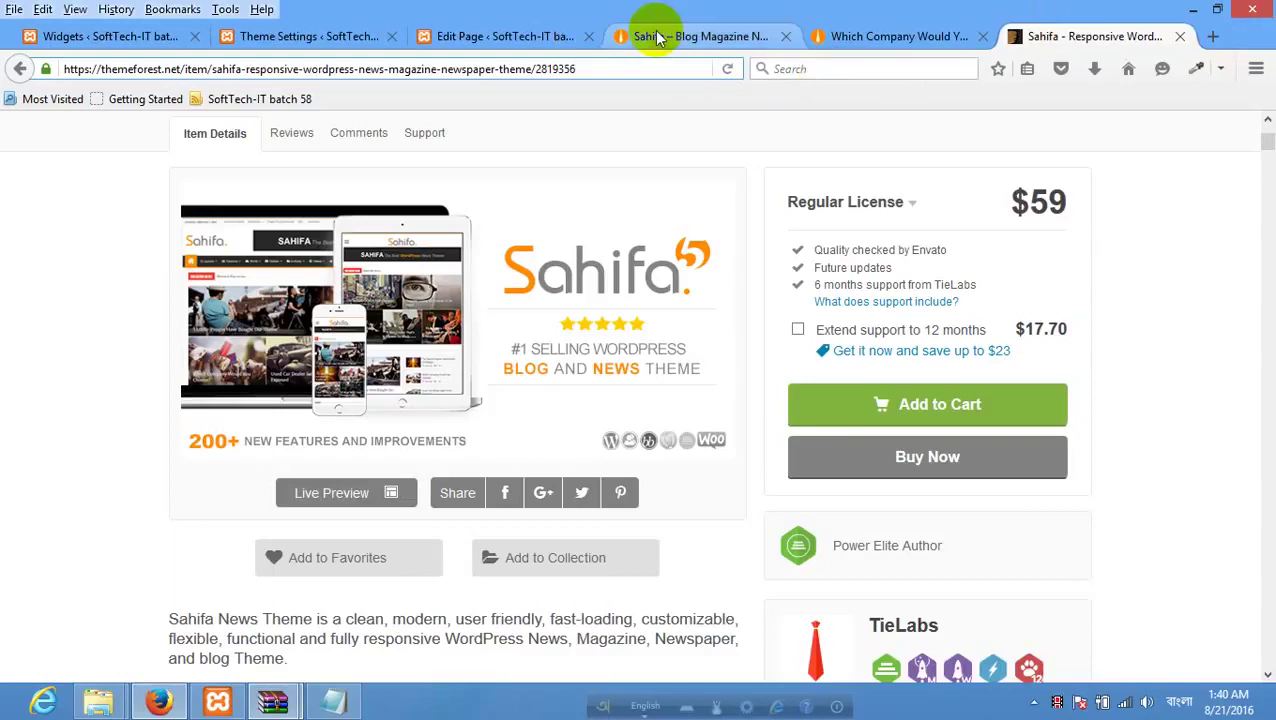
# Open the updated Home page in a separate tab and check its featured posts grid.
pyautogui.click(507, 36)
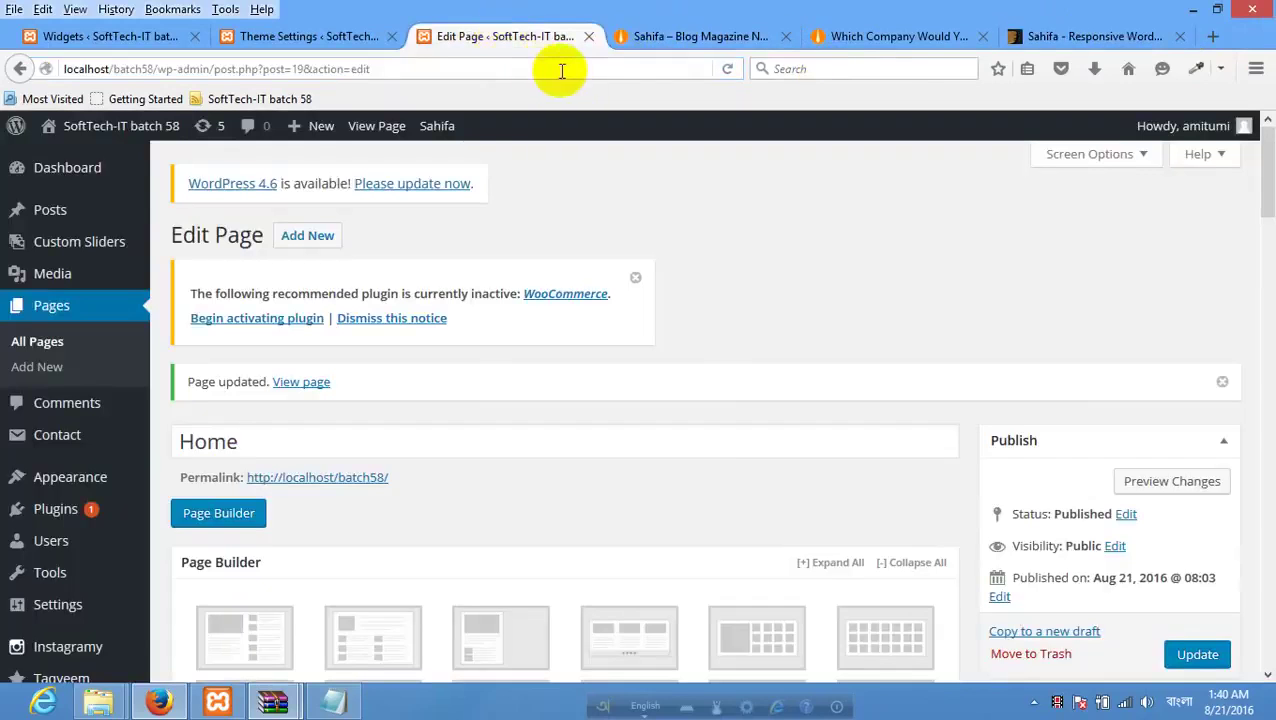
pyautogui.click(695, 40)
pyautogui.click(510, 36)
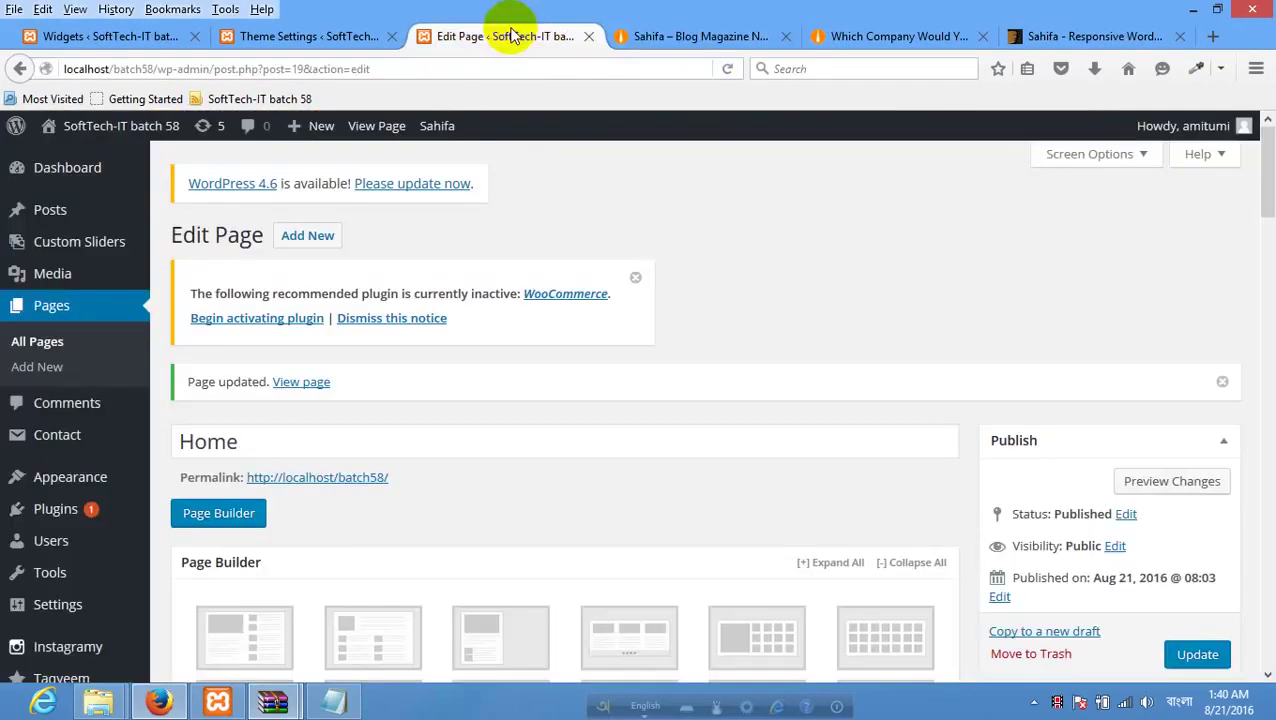
pyautogui.rightClick(303, 388)
pyautogui.click(350, 401)
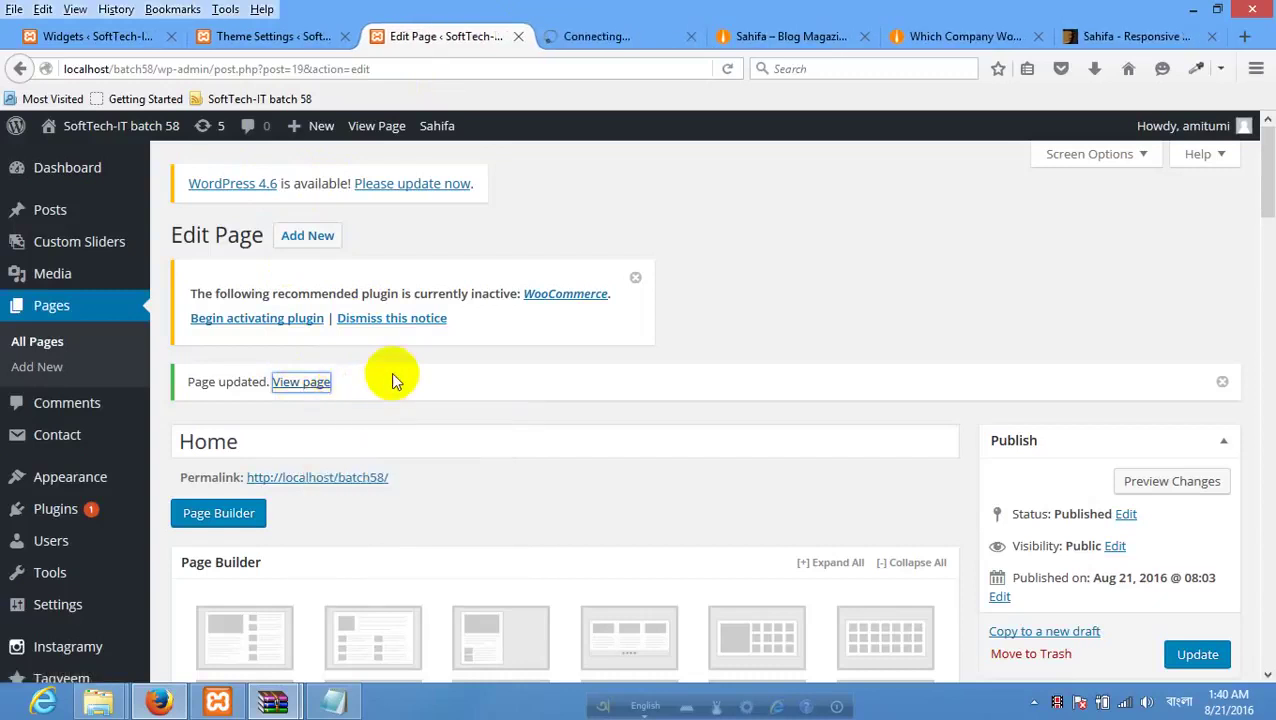
pyautogui.click(605, 38)
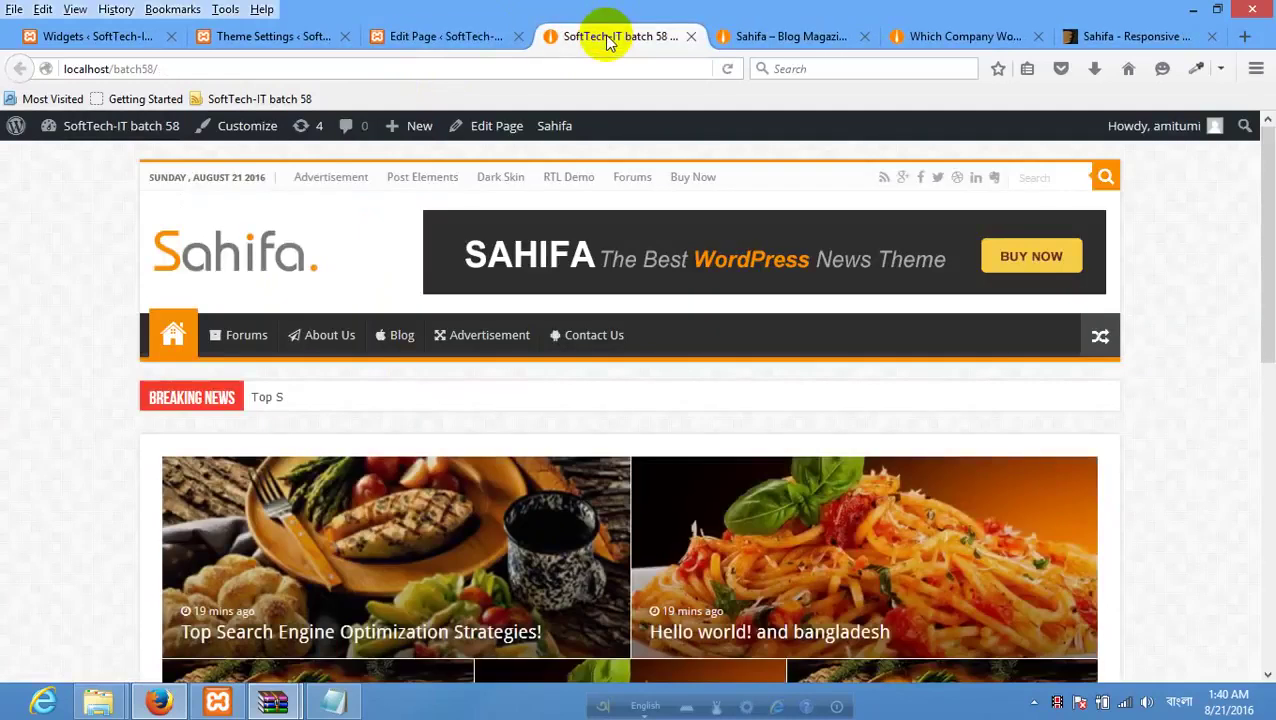
pyautogui.scroll(-3, 632, 298)
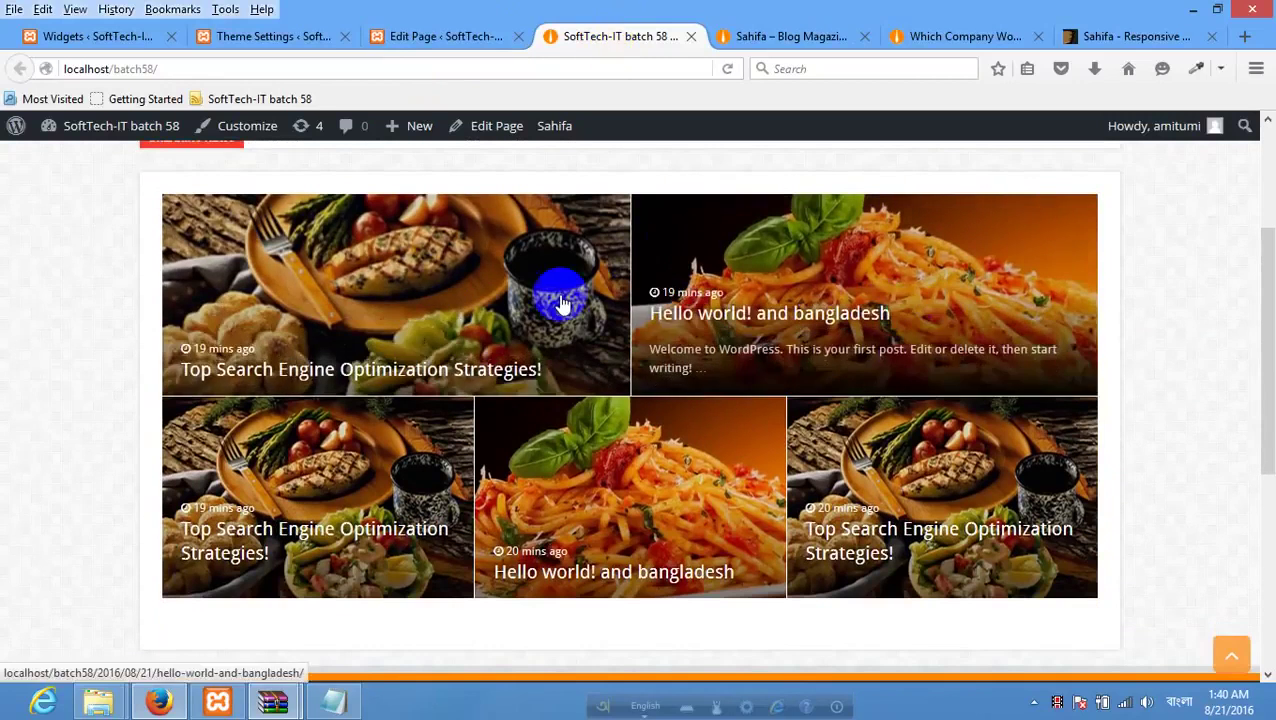
# Turn on Animate Automatically for the Grid Featured Posts of the Home page and review the speed and post count options.
pyautogui.click(411, 36)
pyautogui.scroll(-10, 447, 365)
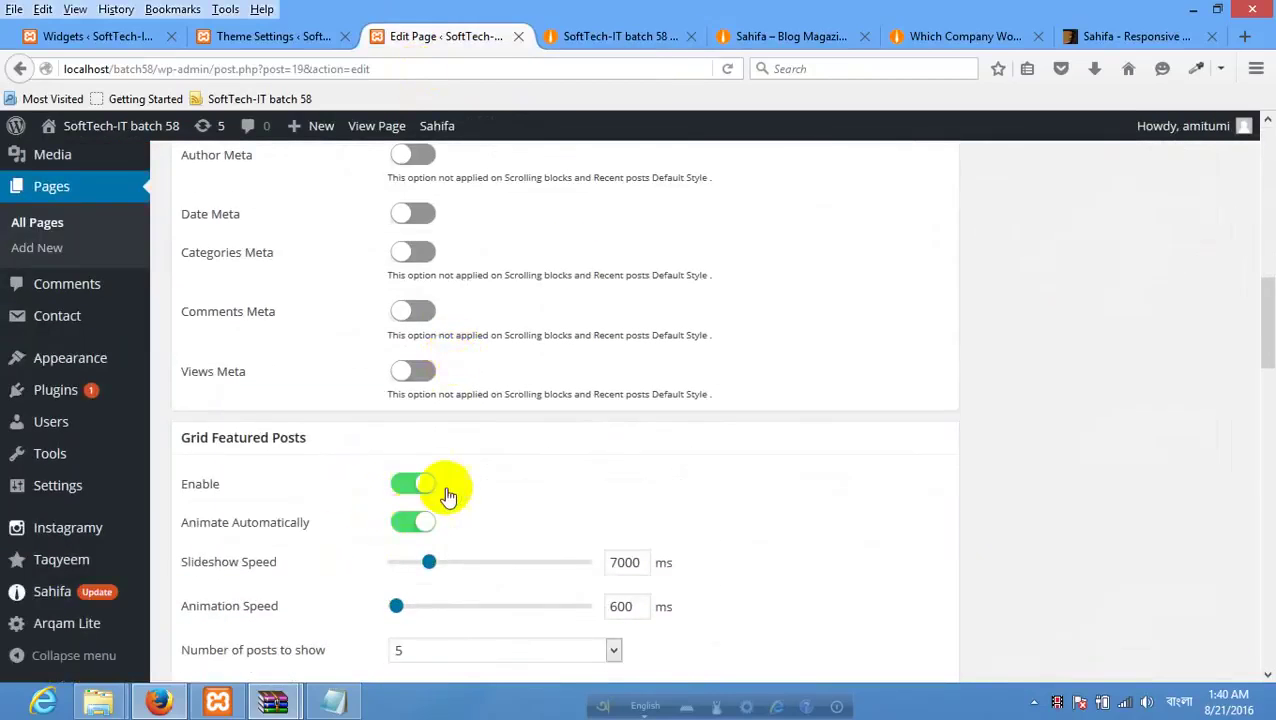
pyautogui.scroll(8, 915, 340)
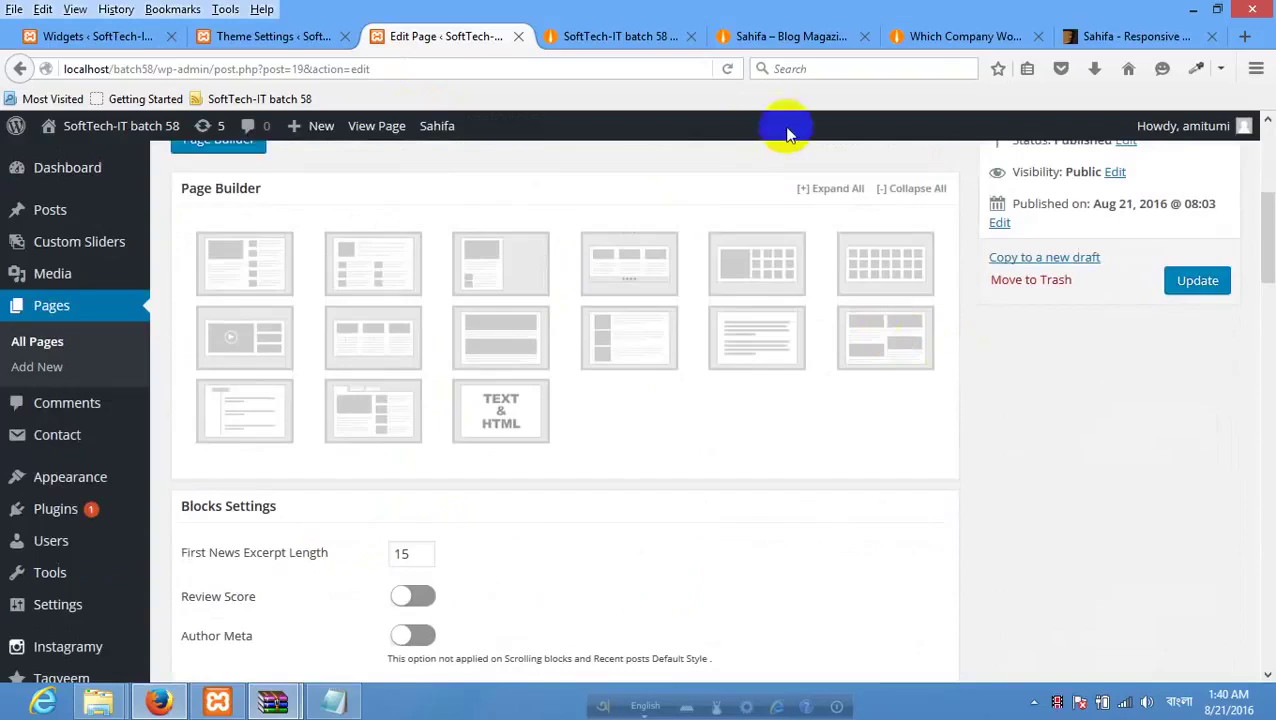
pyautogui.scroll(-5, 692, 544)
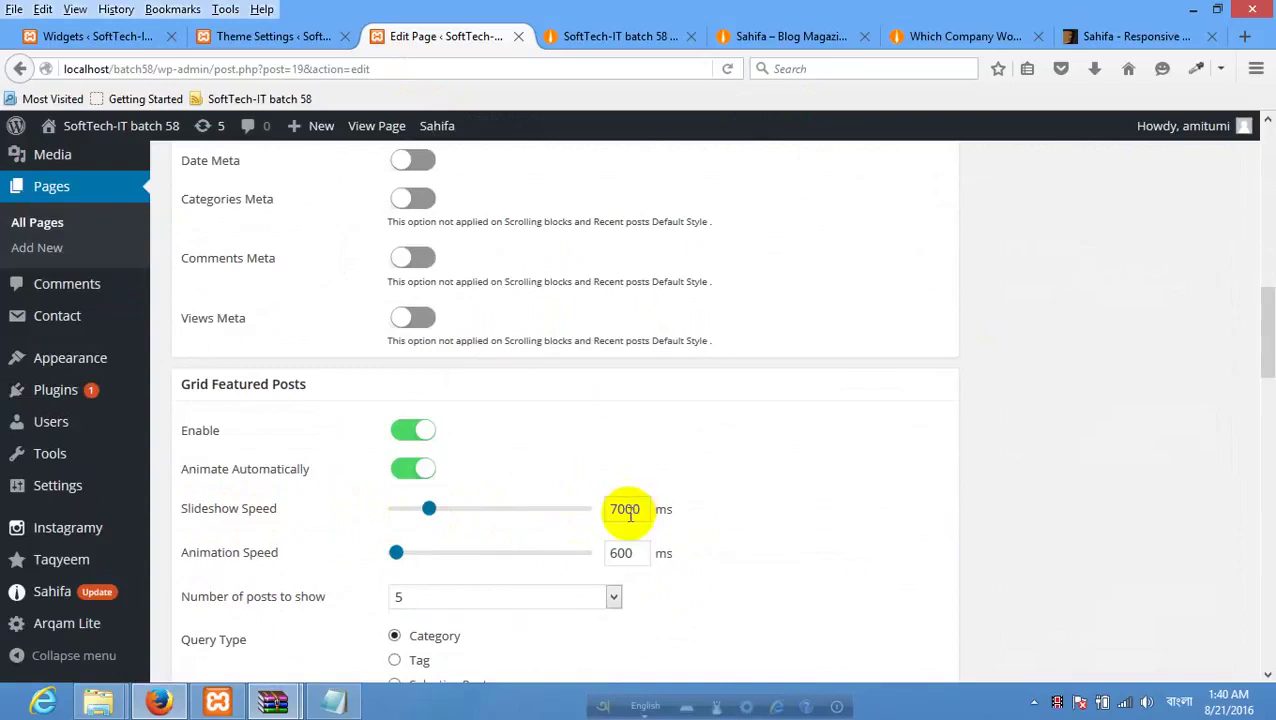
pyautogui.scroll(-2, 507, 521)
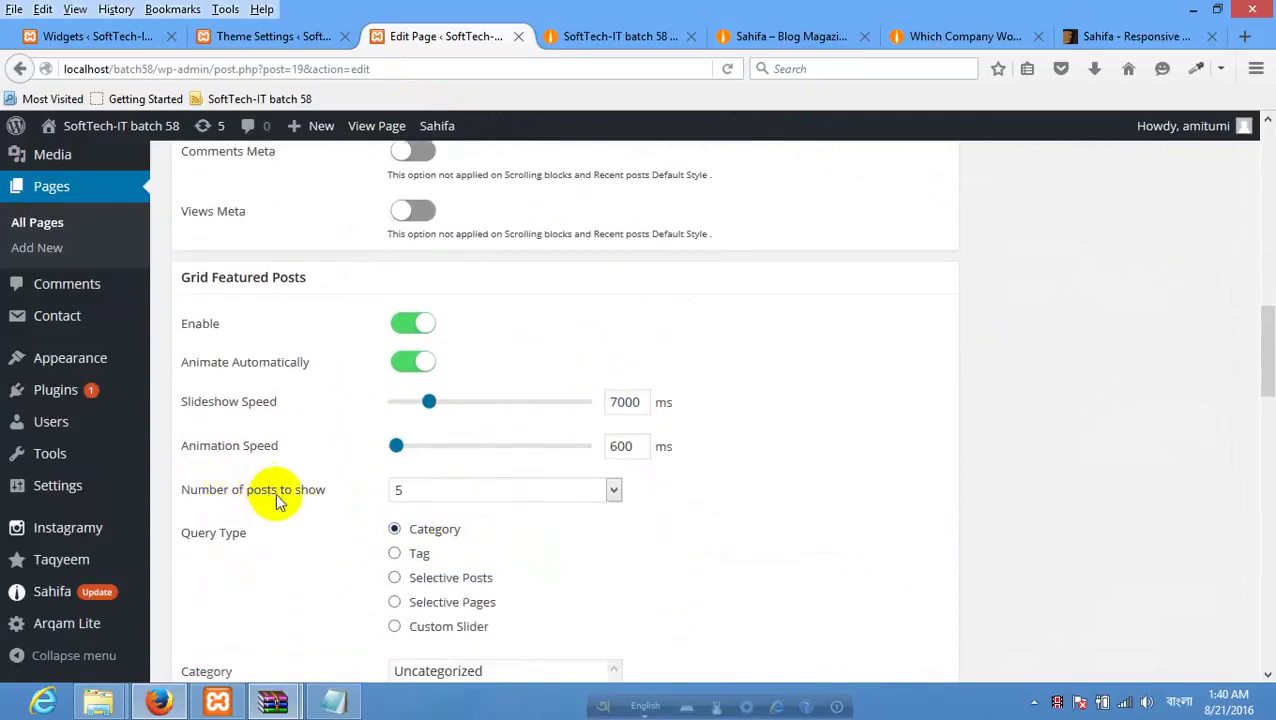
# Compare the local site's featured posts grid with the one on the Sahifa demo site.
pyautogui.click(624, 42)
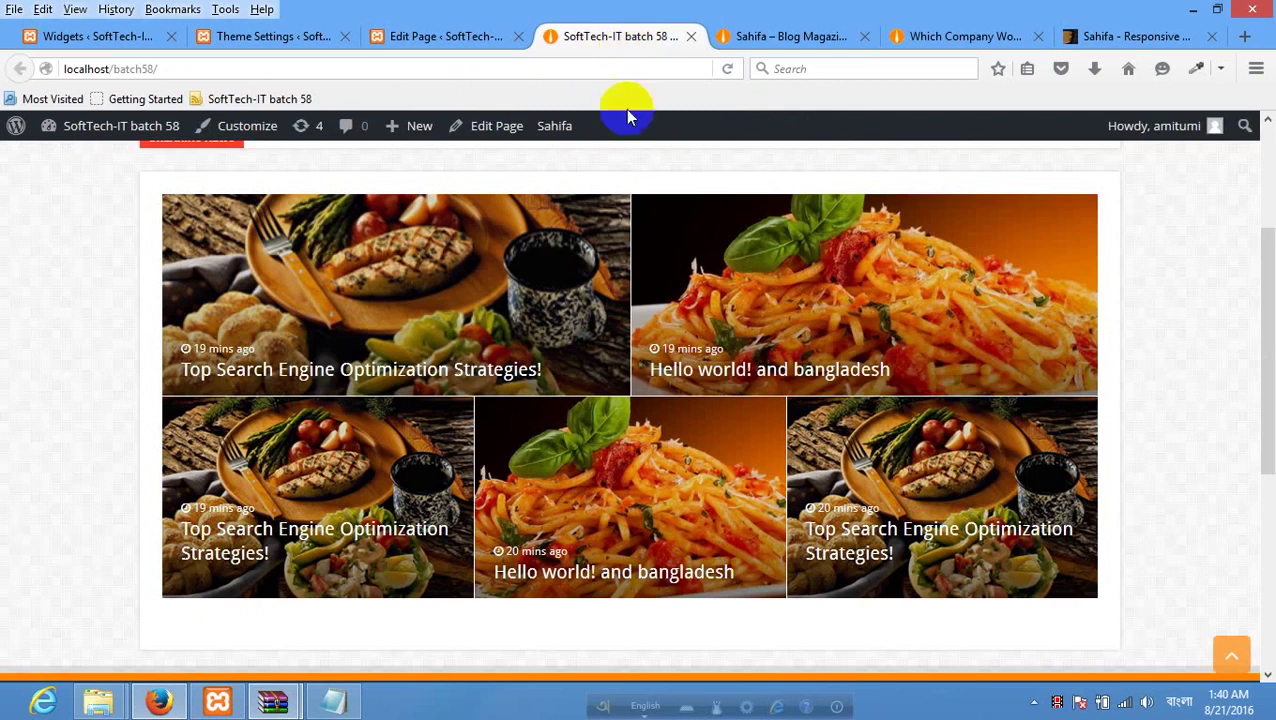
pyautogui.click(805, 38)
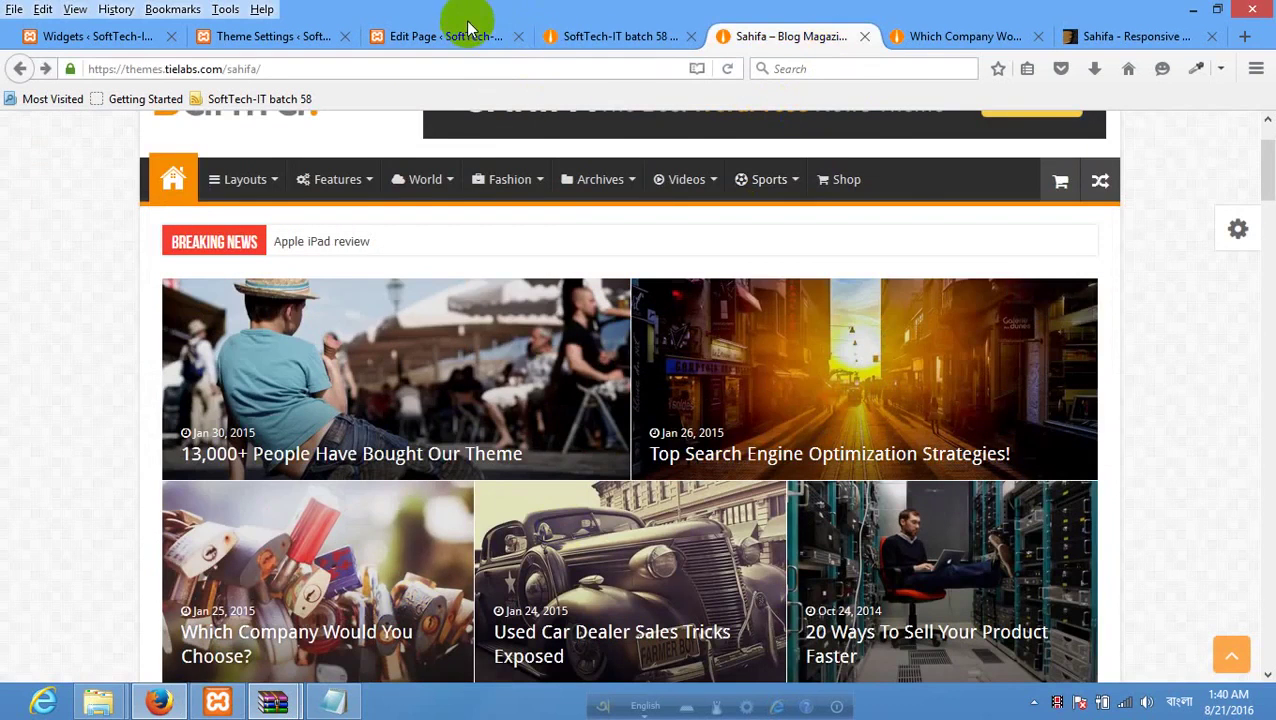
pyautogui.click(470, 34)
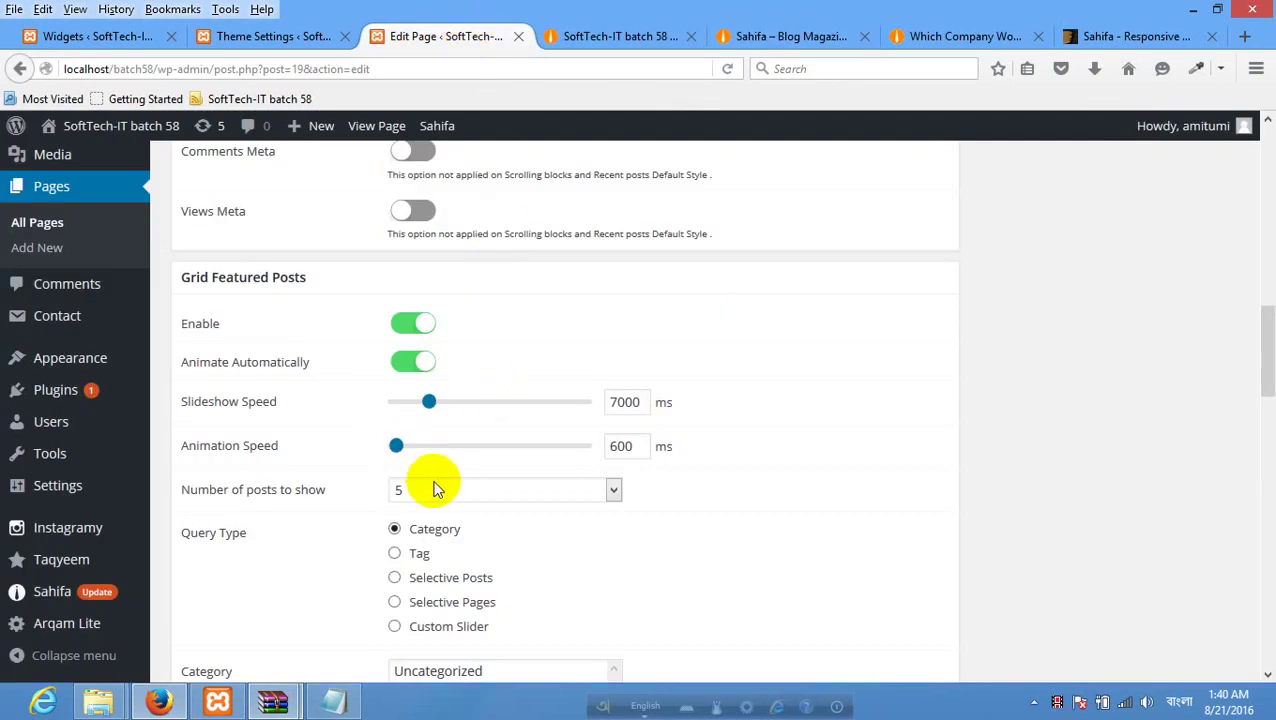
# Select the Uncategorized category as the source for the Grid Featured Posts and update the page.
pyautogui.scroll(-2, 547, 509)
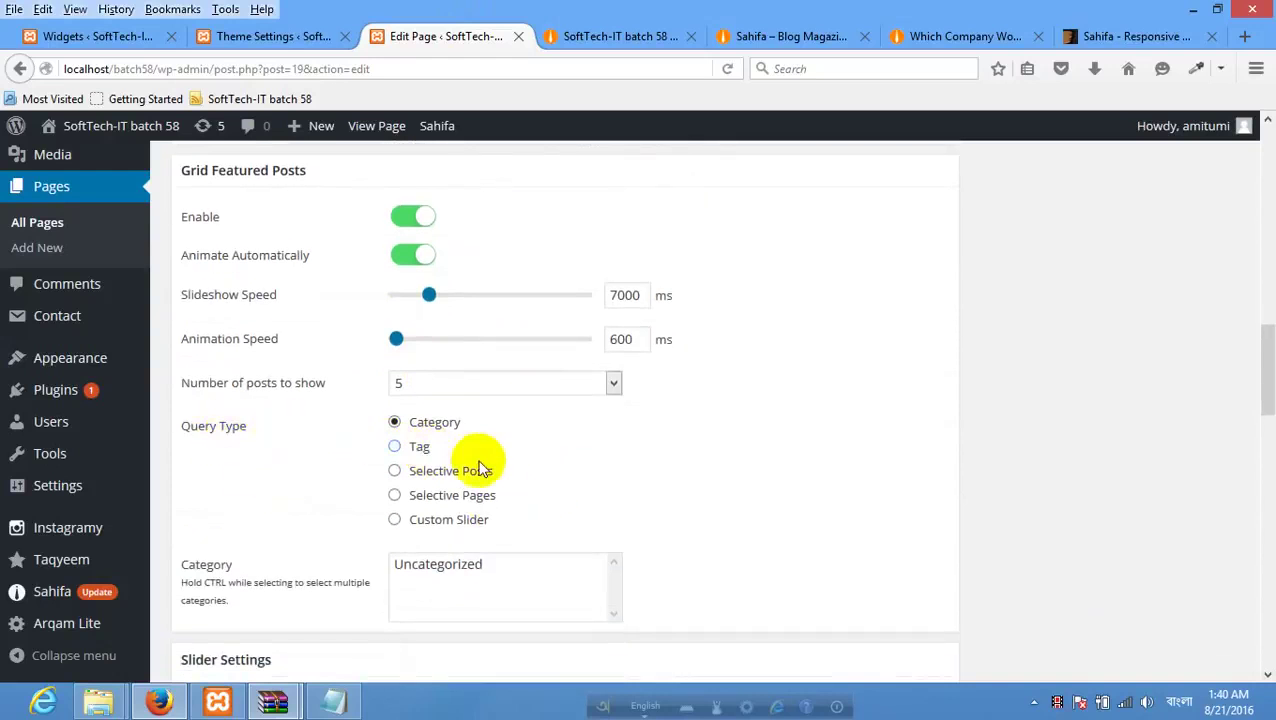
pyautogui.scroll(-2, 483, 470)
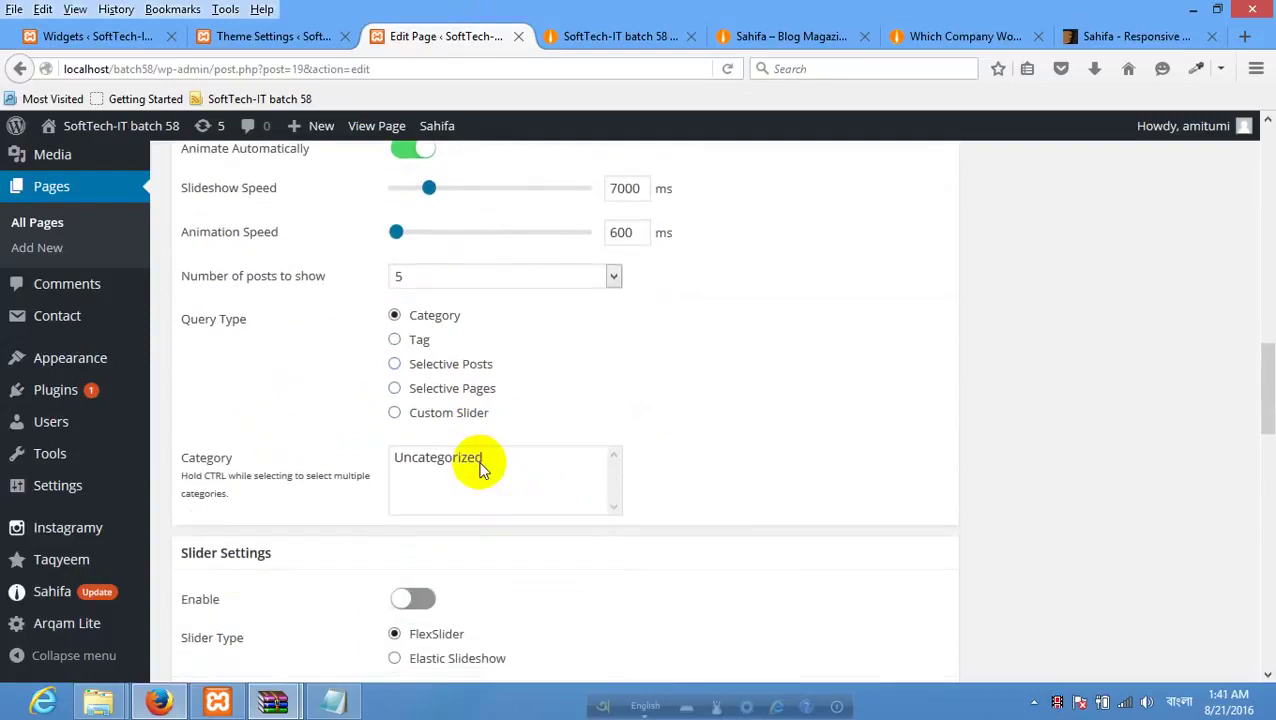
pyautogui.click(481, 462)
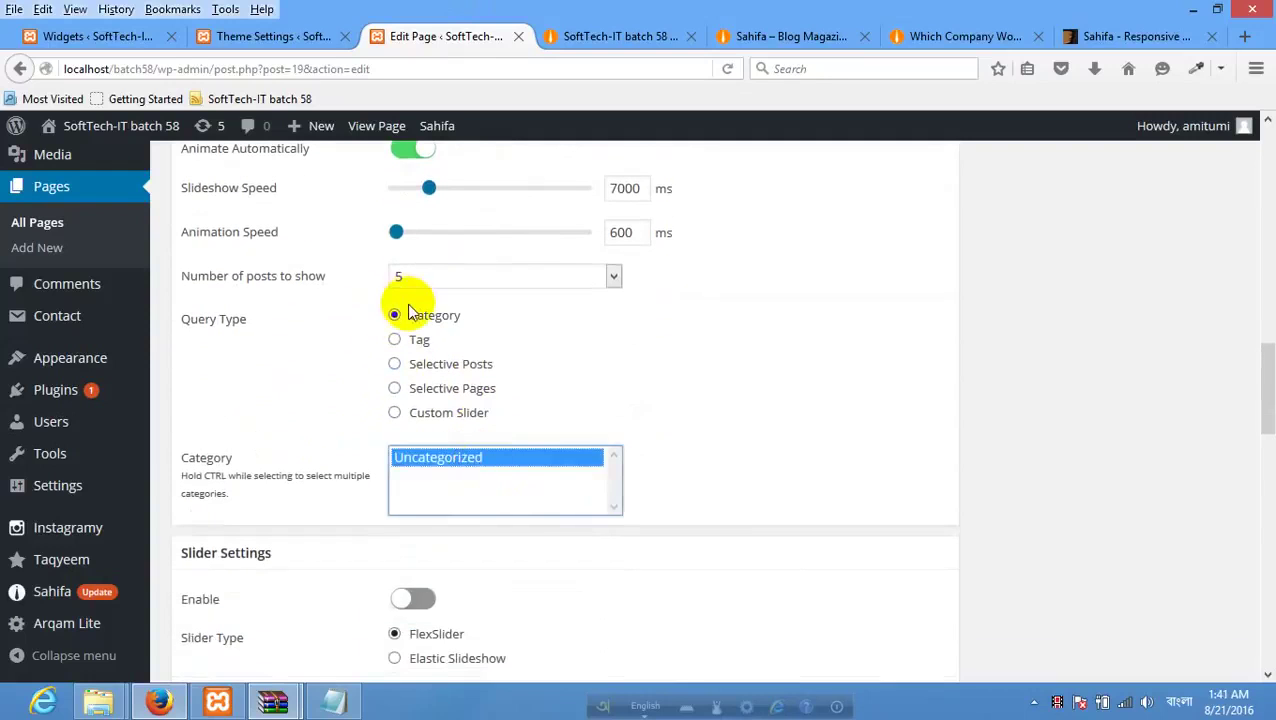
pyautogui.scroll(10, 670, 326)
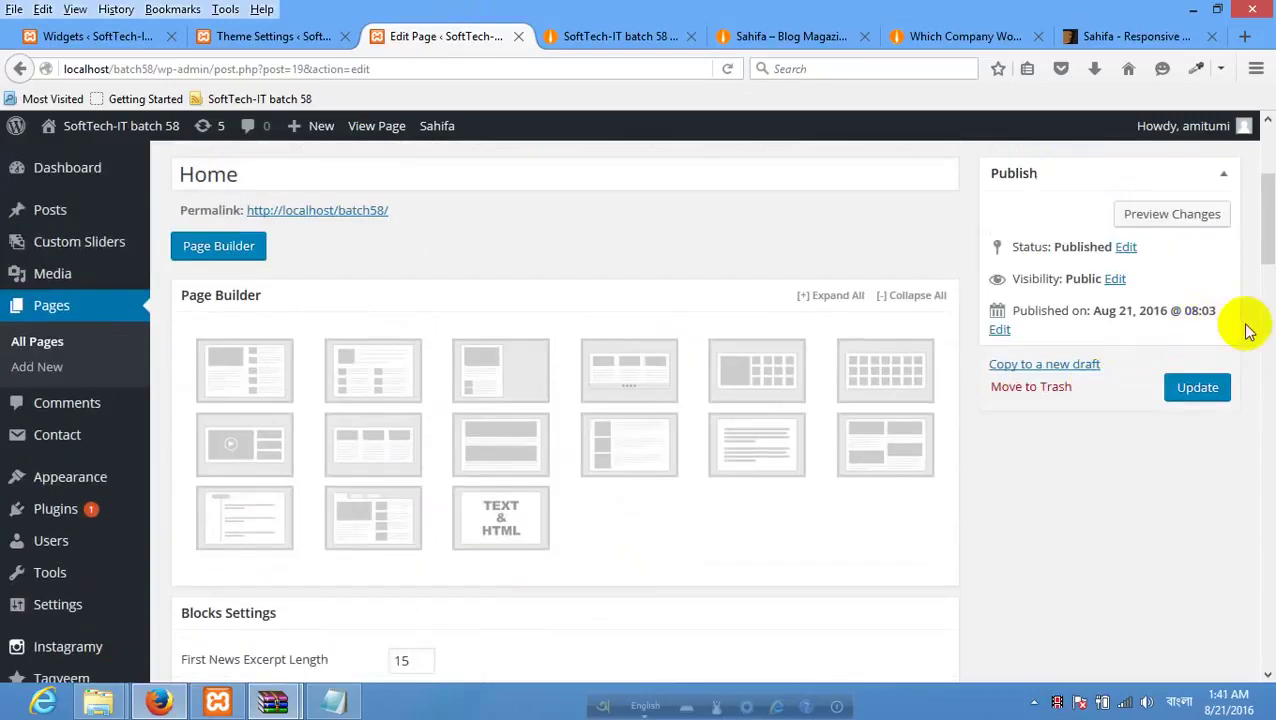
pyautogui.click(1218, 388)
# Reload the local home page and inspect its featured posts grid down to the footer.
pyautogui.click(638, 37)
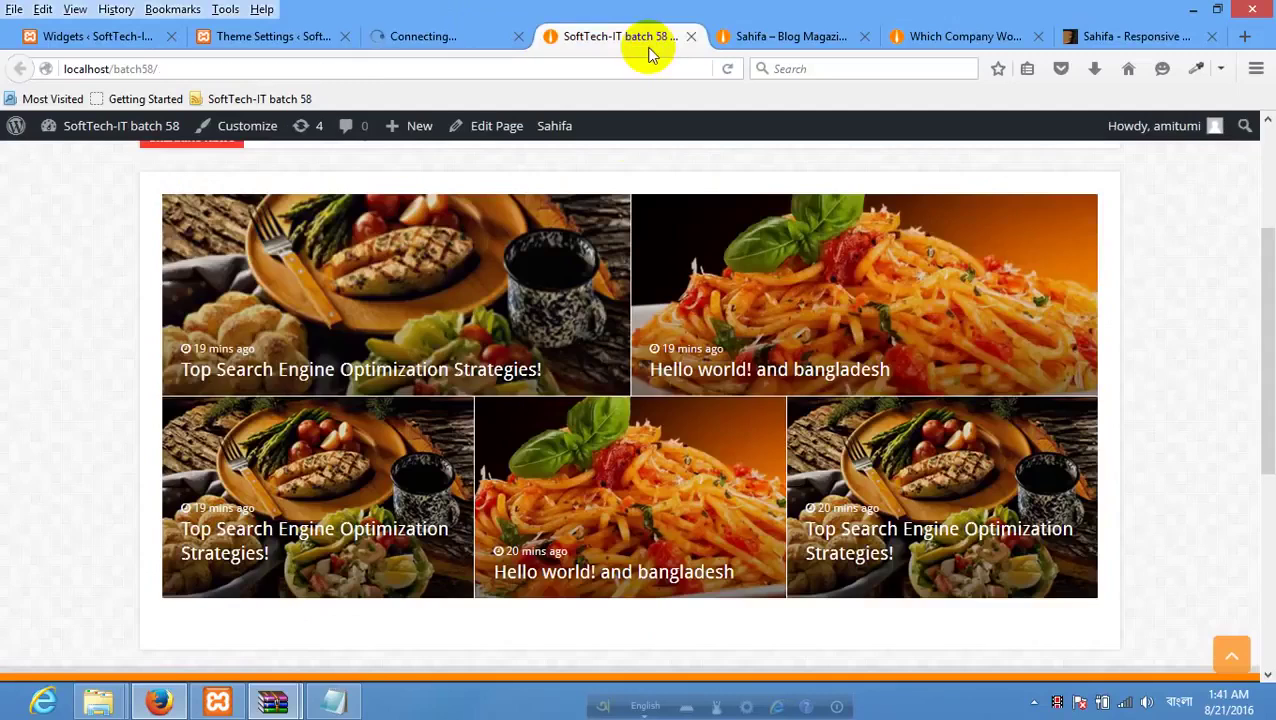
pyautogui.rightClick(83, 330)
pyautogui.click(188, 341)
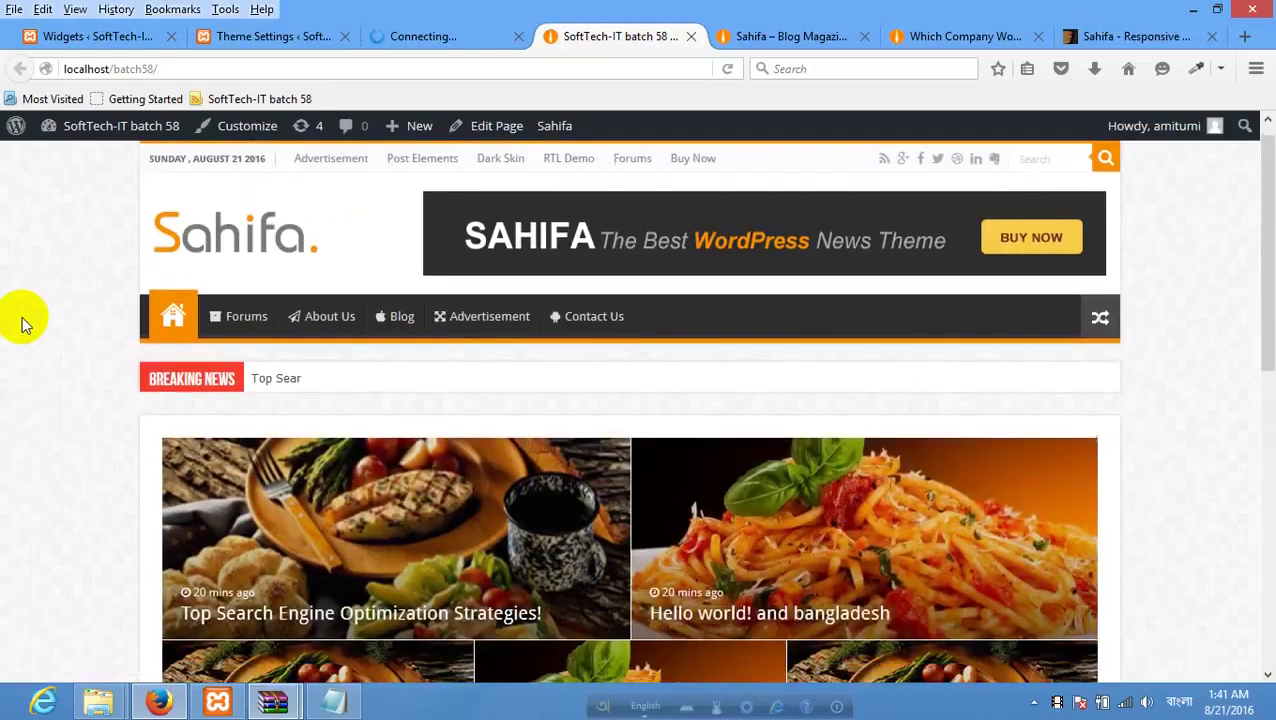
pyautogui.scroll(-1, 878, 390)
pyautogui.click(878, 390)
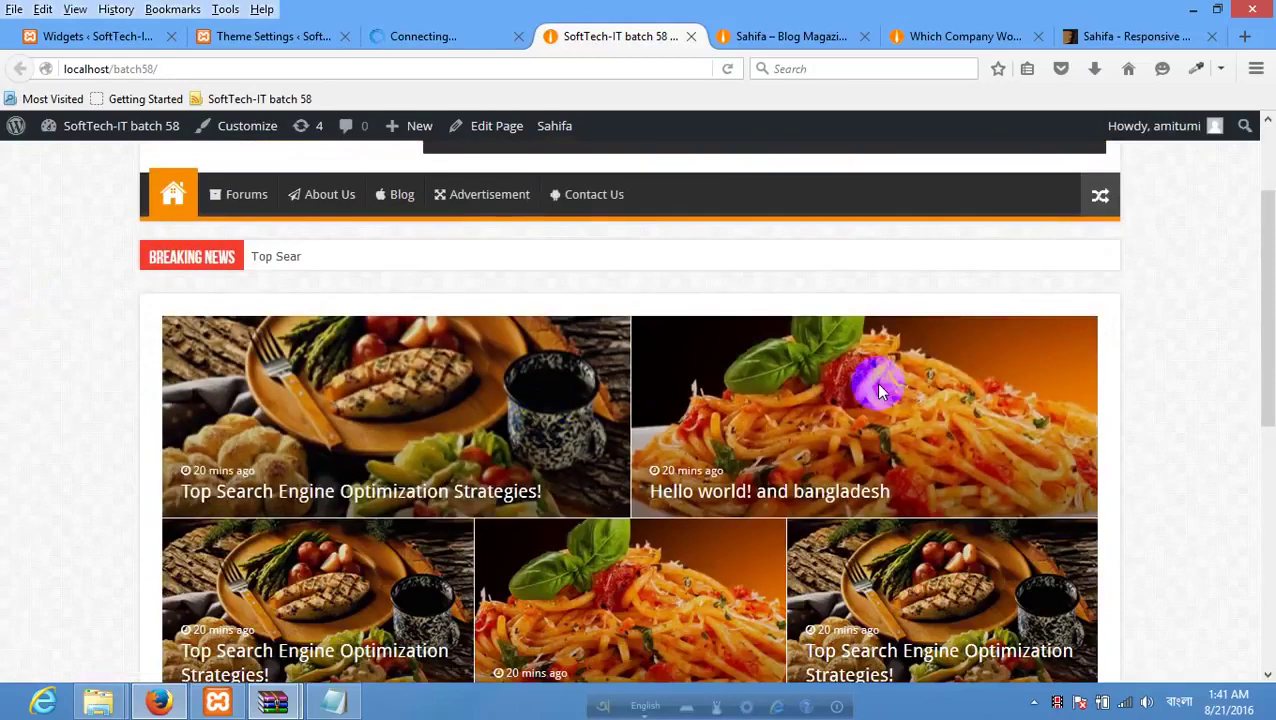
pyautogui.scroll(-2, 878, 390)
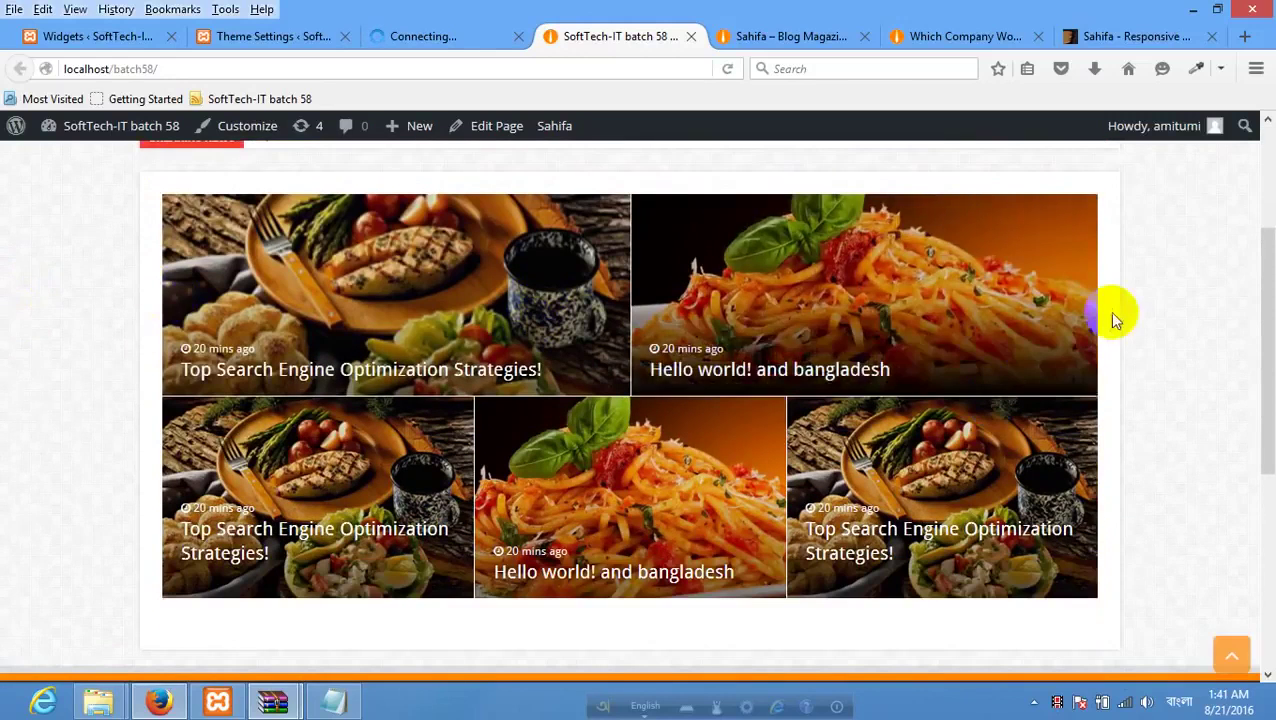
pyautogui.scroll(-1, 1112, 314)
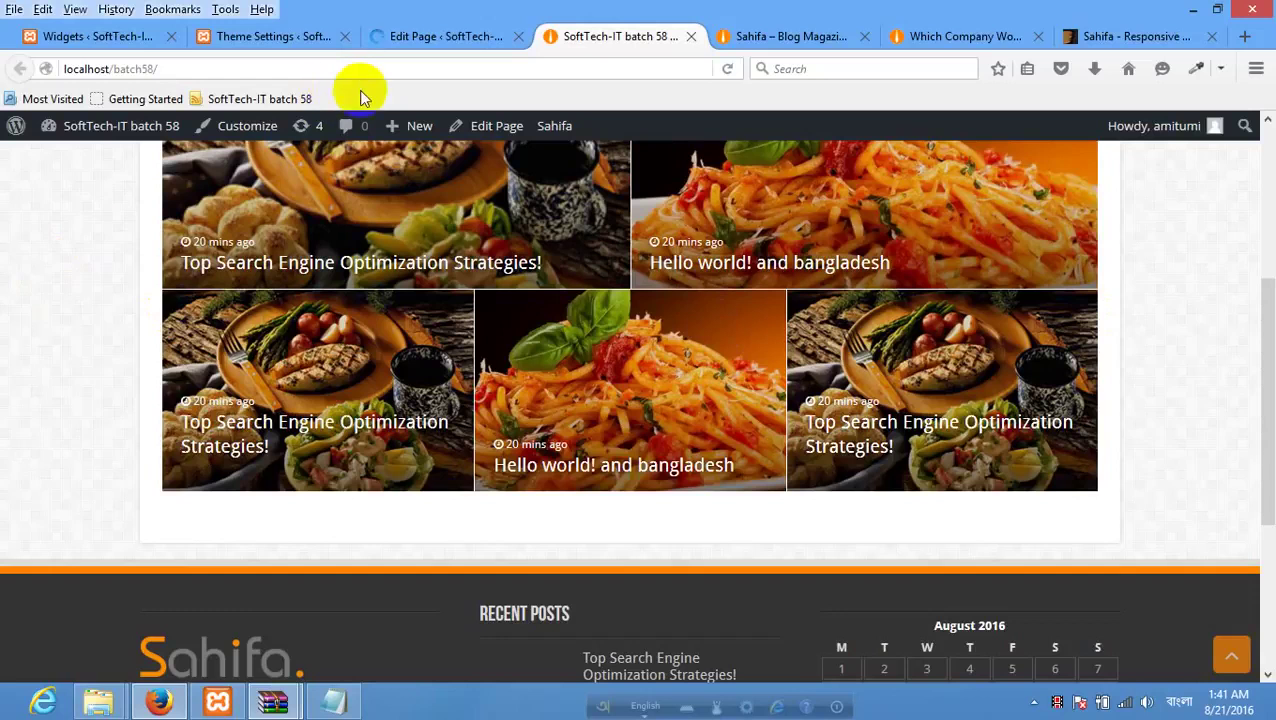
# Reload the local home page and inspect its featured posts grid.
pyautogui.rightClick(200, 277)
pyautogui.click(208, 262)
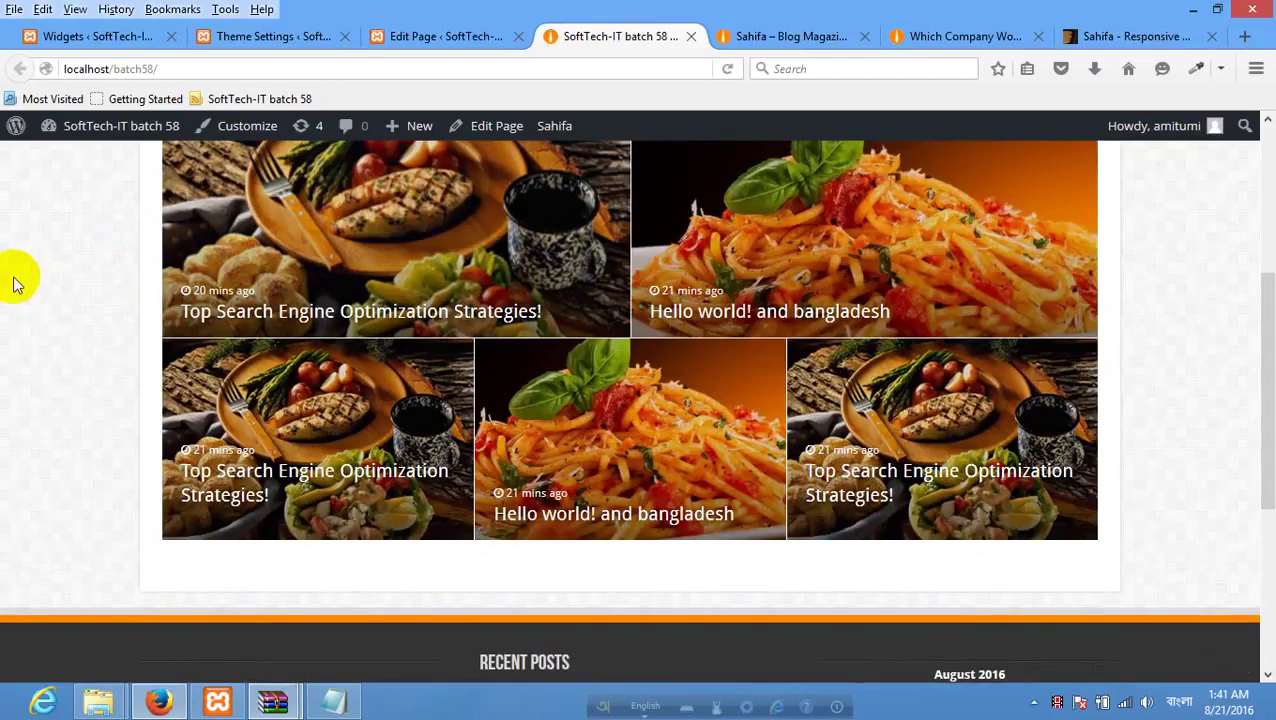
pyautogui.scroll(1, 884, 464)
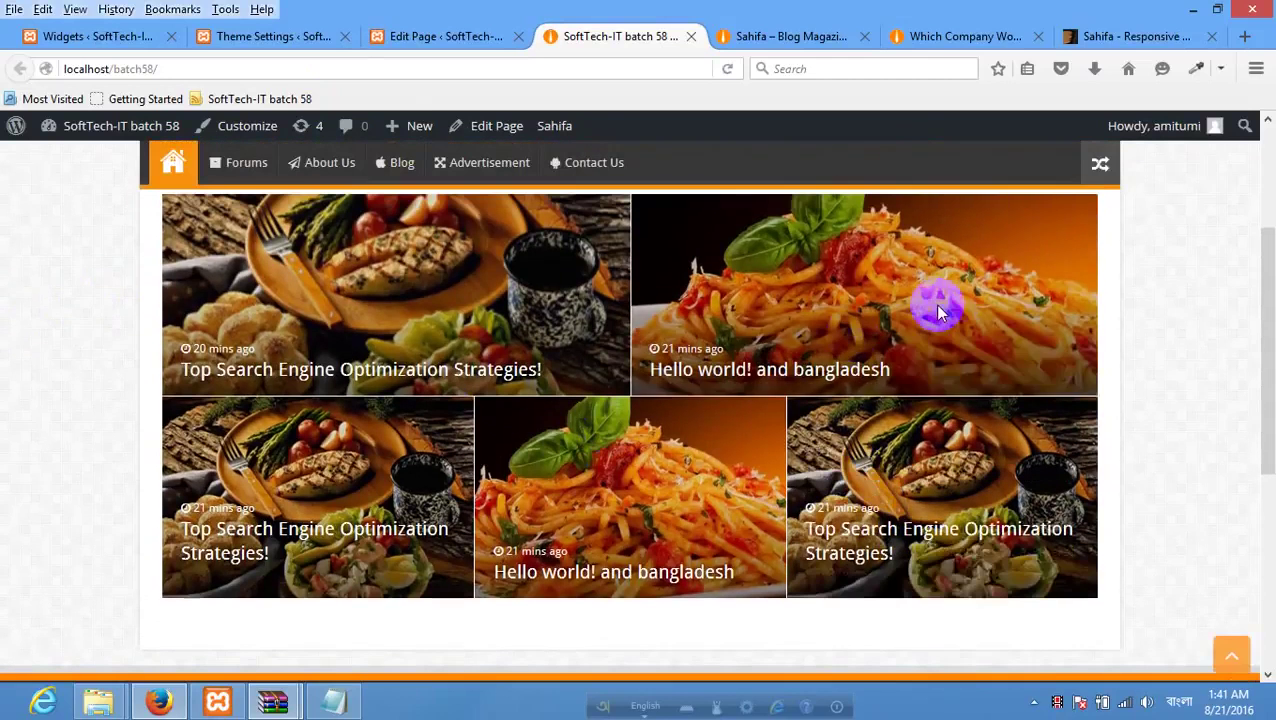
# Enable the FlexSlider in the Slider Settings of the Home page and update the page.
pyautogui.click(441, 36)
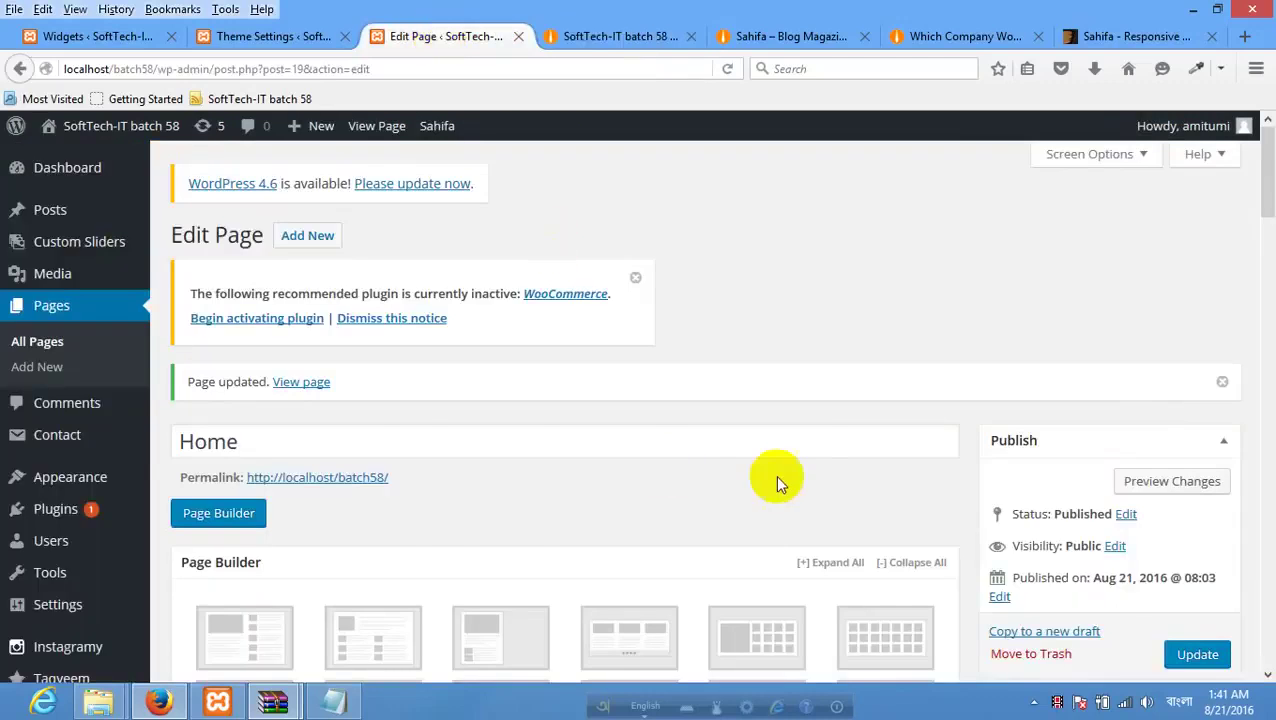
pyautogui.scroll(-10, 790, 450)
pyautogui.scroll(-5, 817, 433)
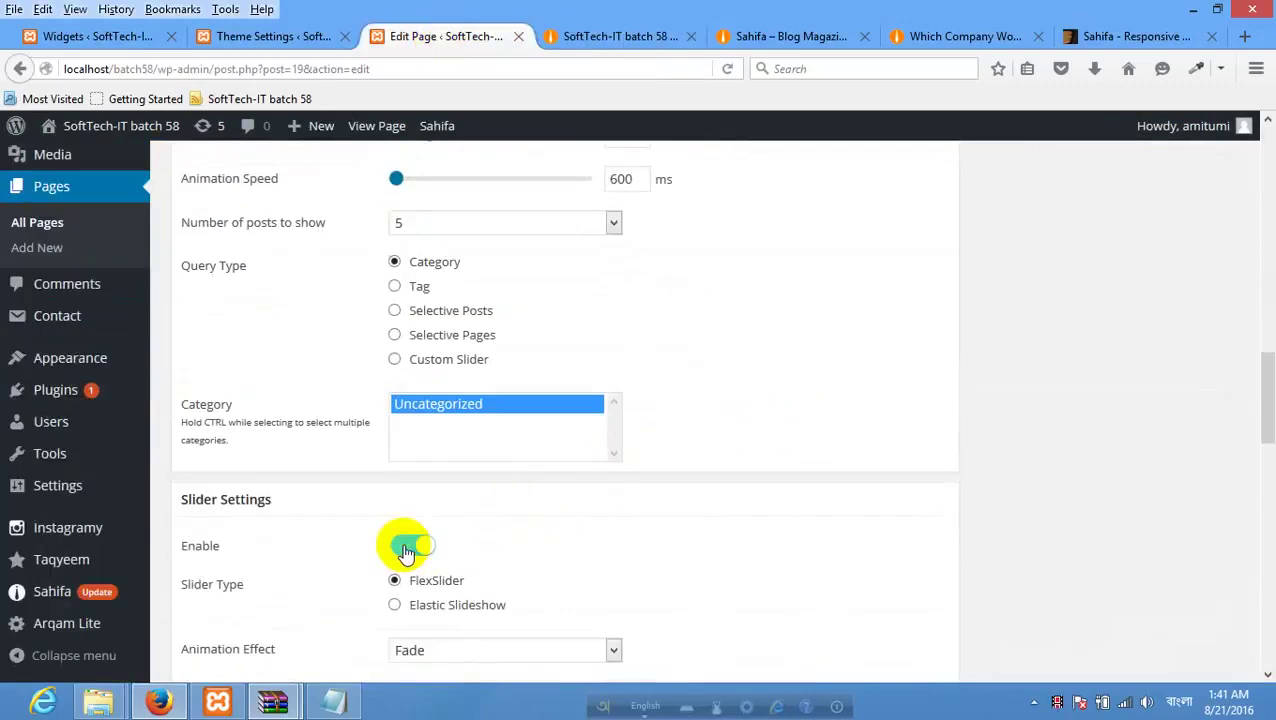
pyautogui.scroll(-2, 516, 515)
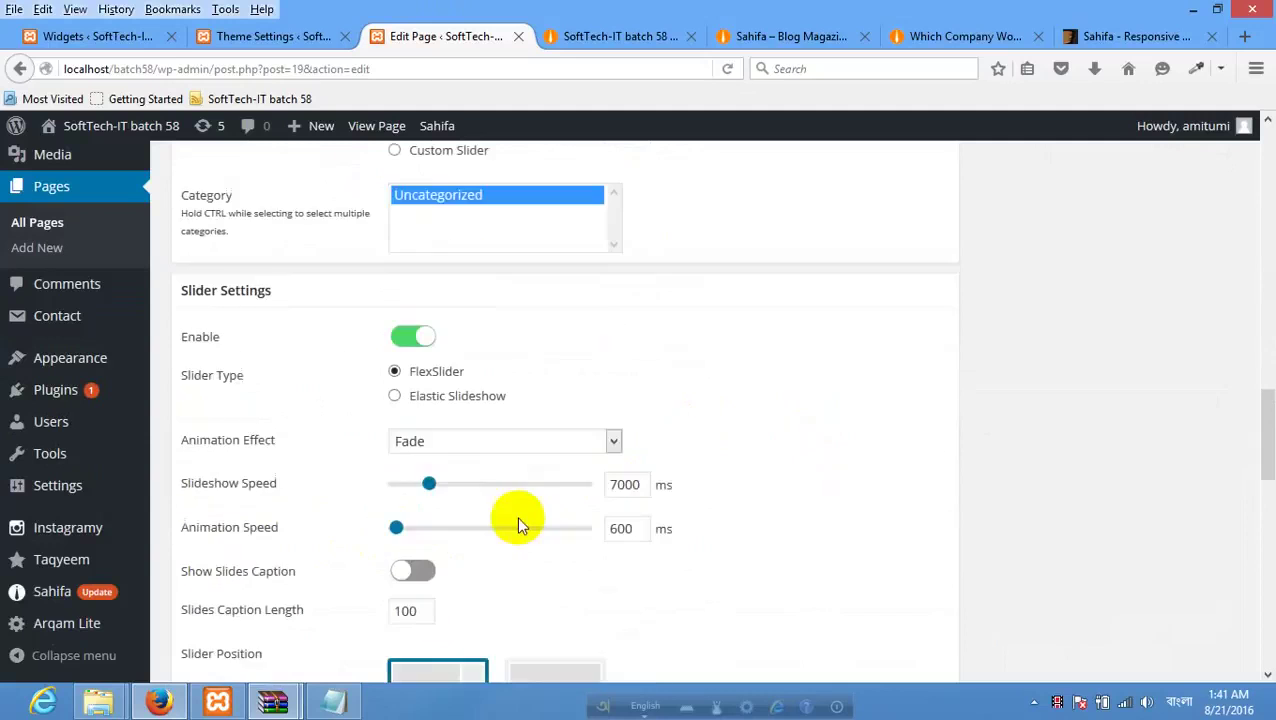
pyautogui.scroll(2, 767, 445)
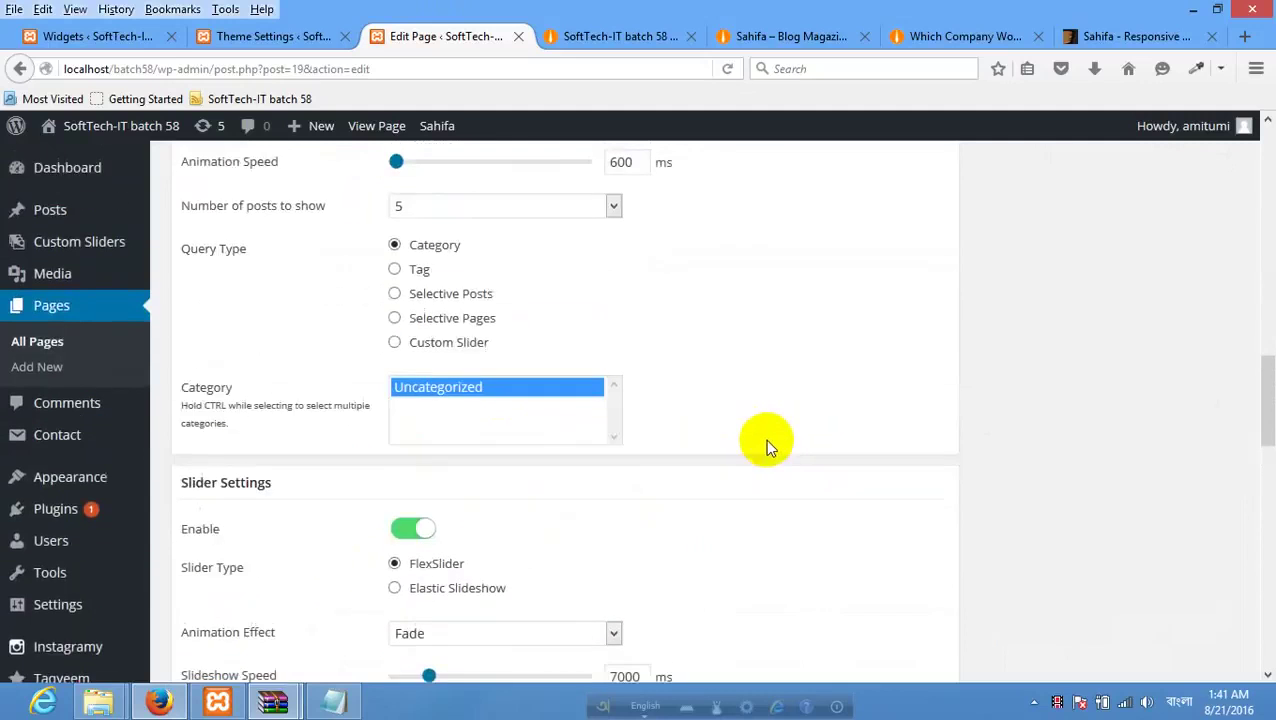
pyautogui.scroll(1, 740, 440)
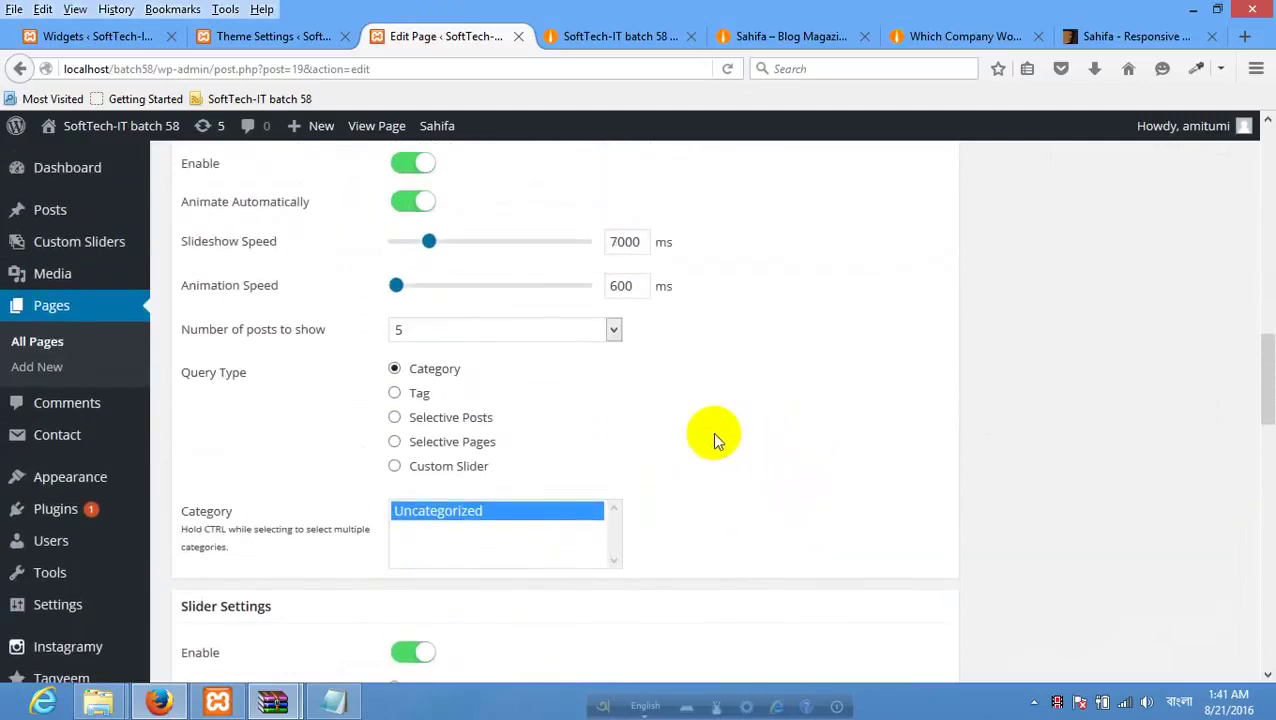
pyautogui.scroll(-2, 712, 437)
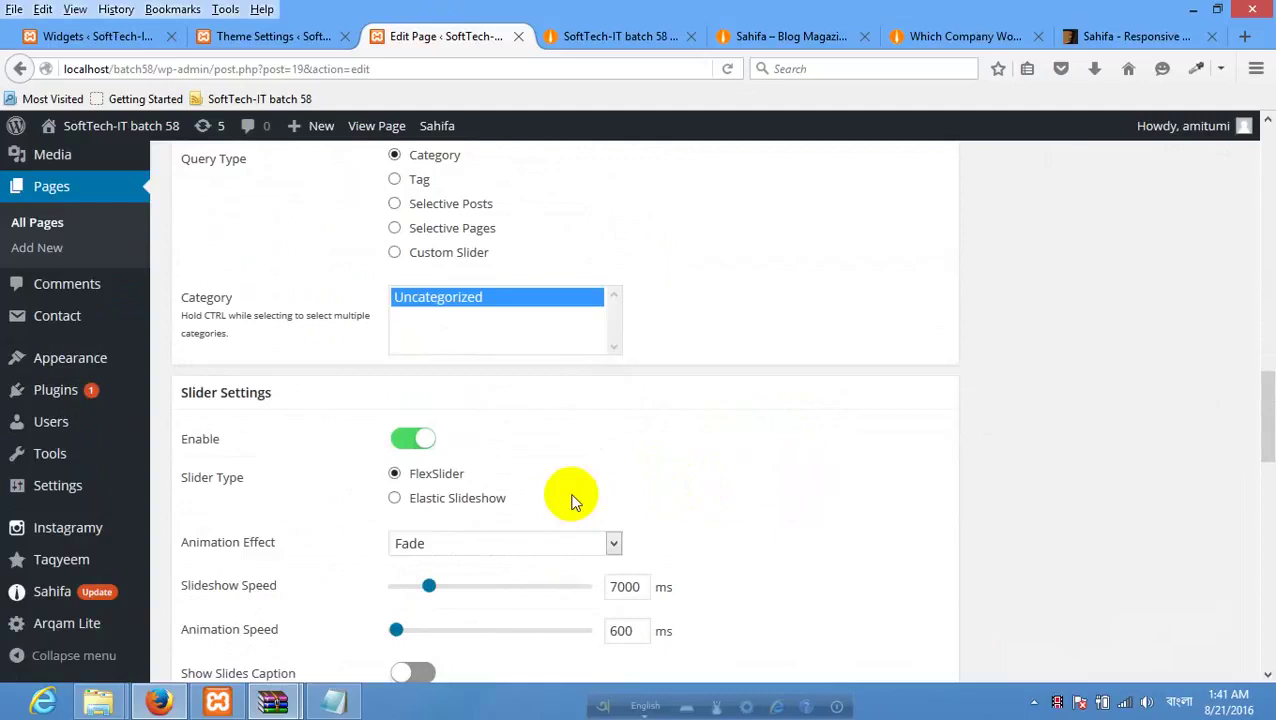
pyautogui.scroll(-1, 577, 497)
pyautogui.scroll(2, 846, 407)
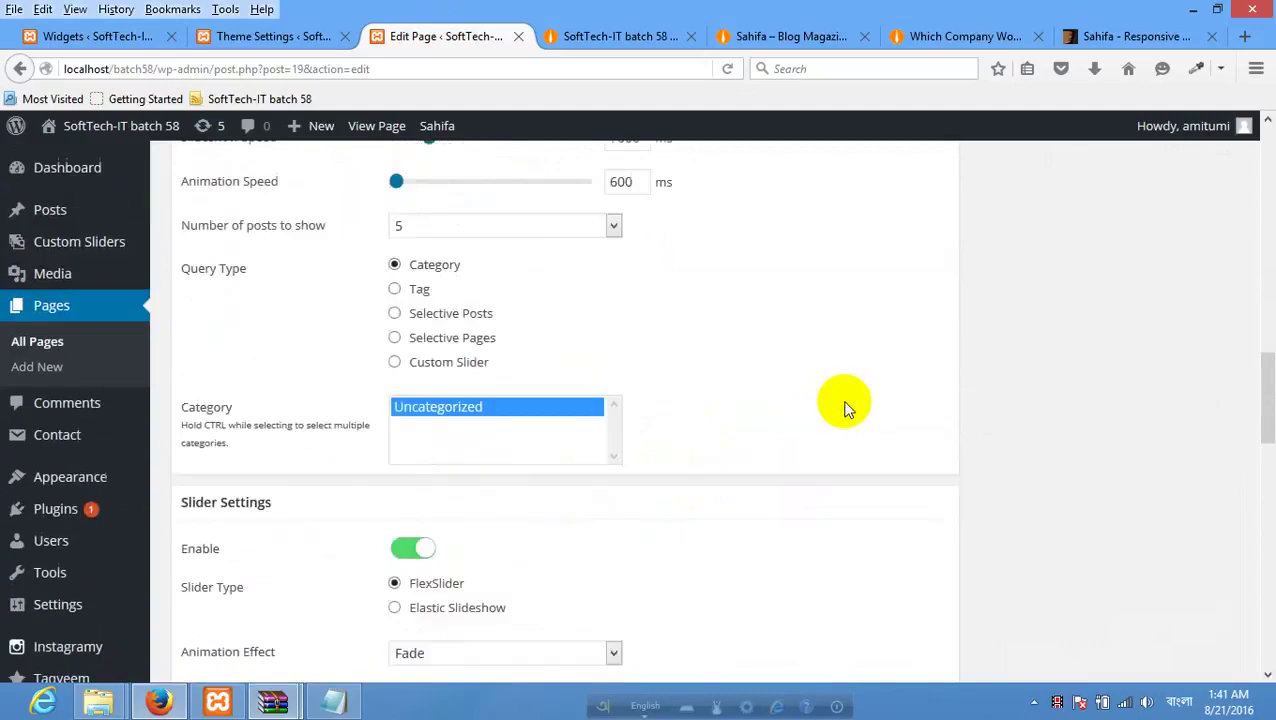
pyautogui.scroll(-6, 846, 407)
pyautogui.scroll(4, 951, 352)
pyautogui.click(1186, 600)
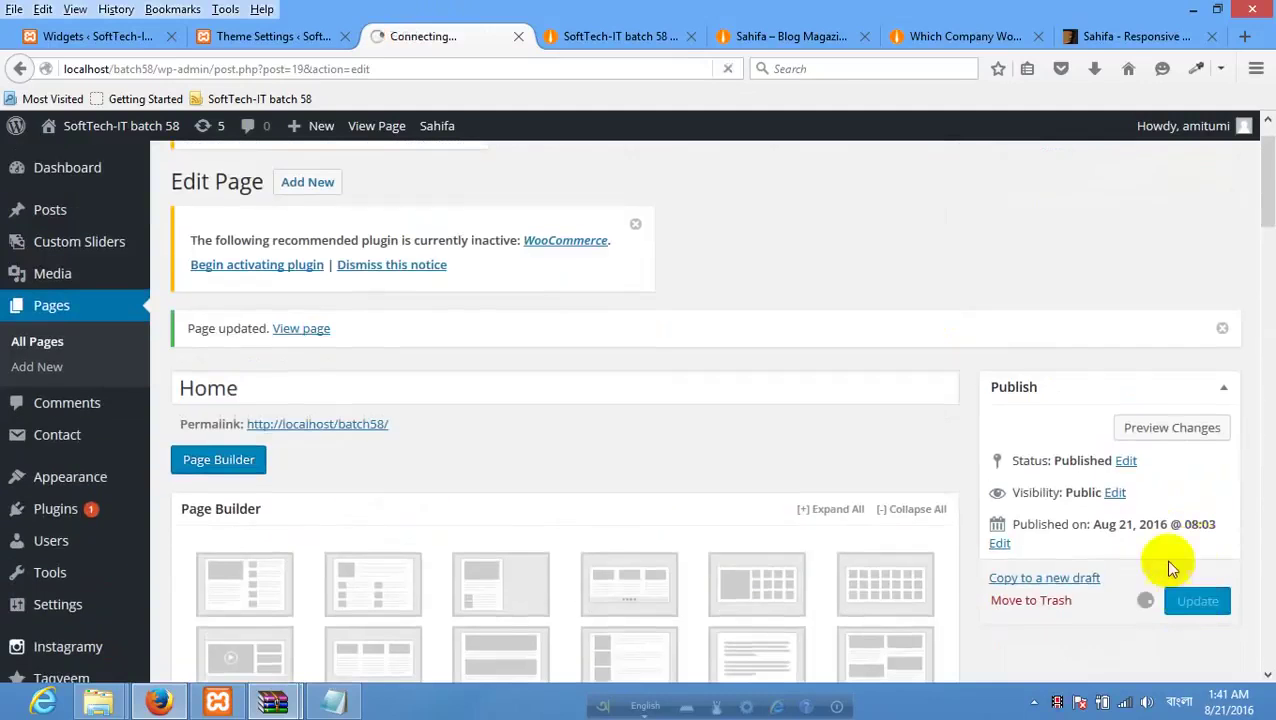
# Reload the local home page and try the previous and next controls of the slider below the featured posts grid.
pyautogui.click(606, 49)
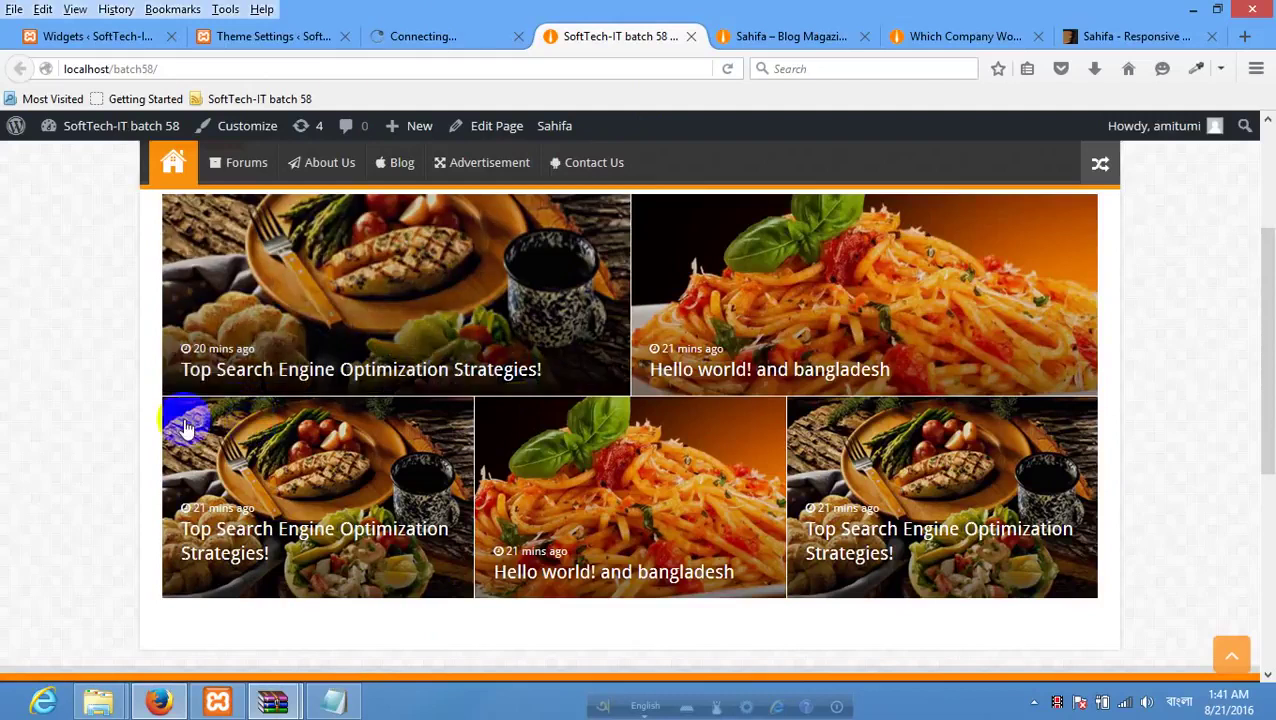
pyautogui.click(401, 40)
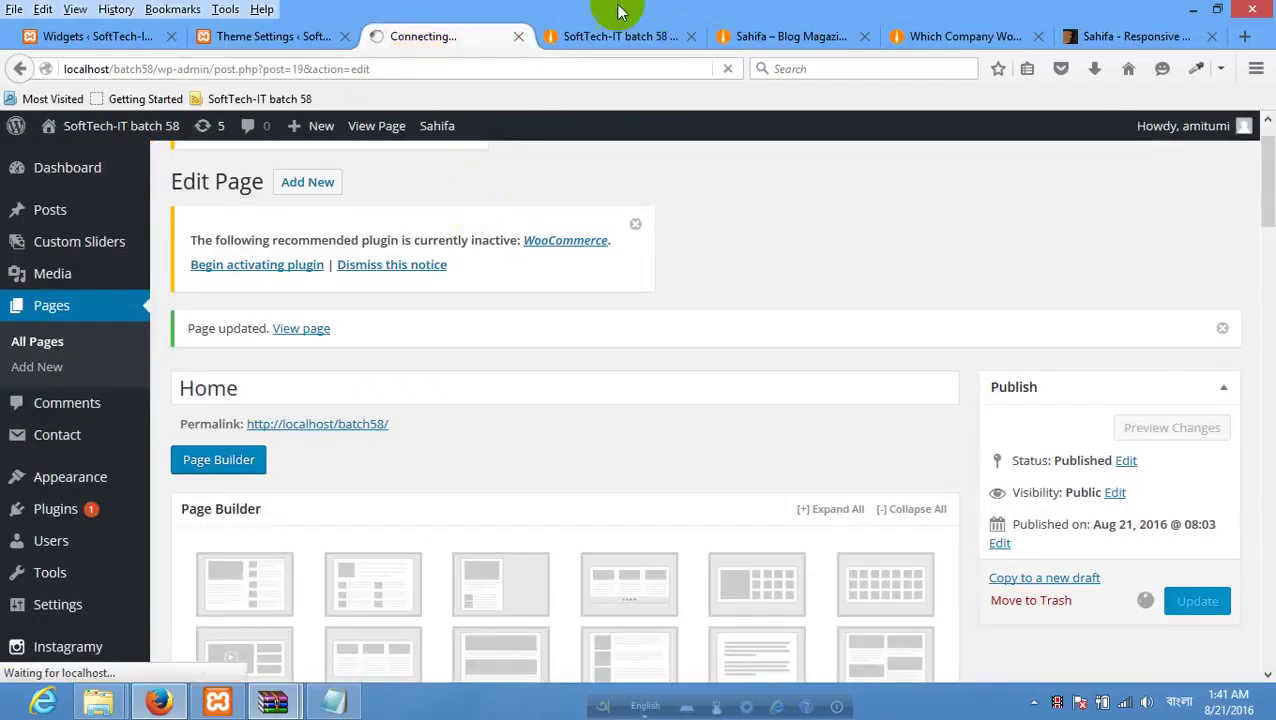
pyautogui.click(612, 52)
pyautogui.rightClick(29, 337)
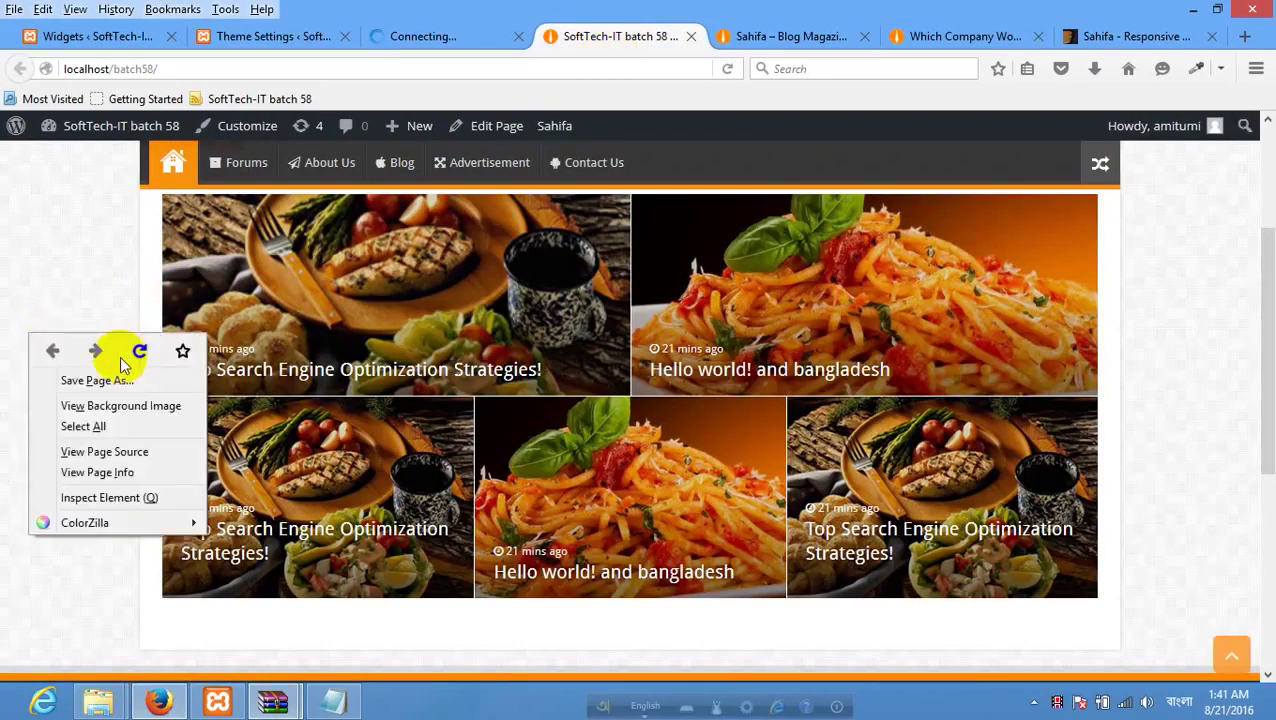
pyautogui.click(139, 351)
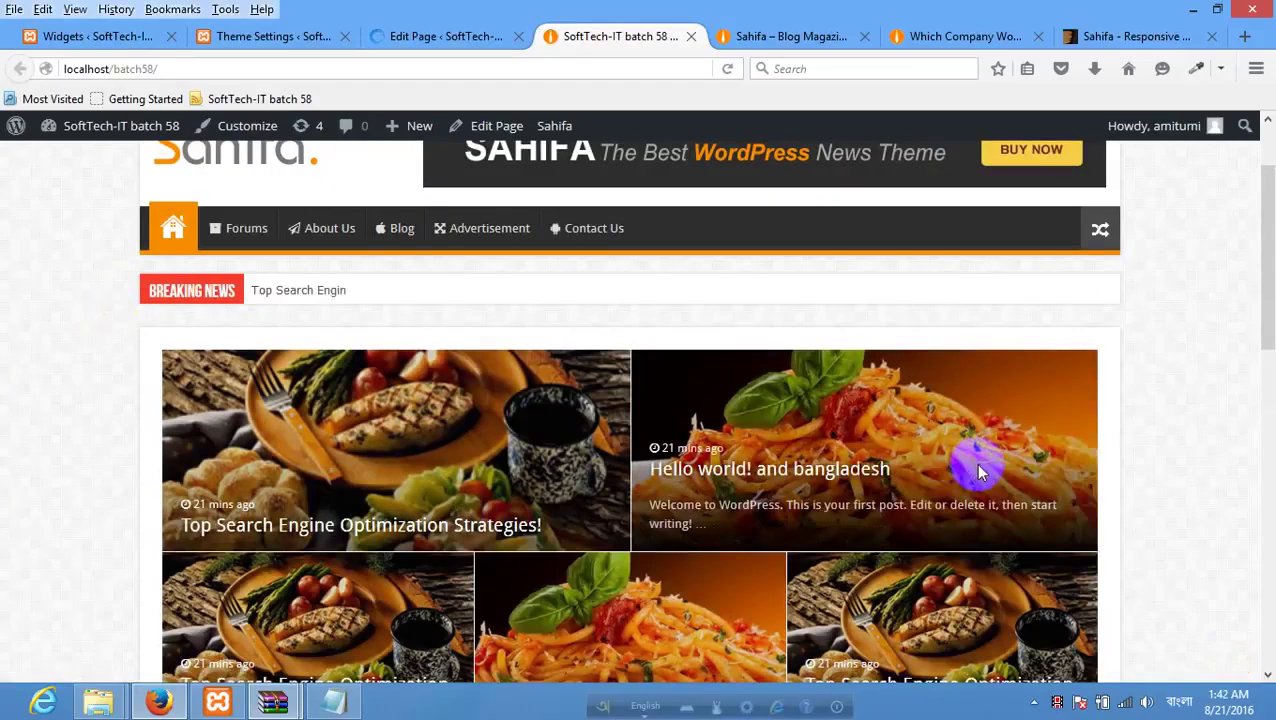
pyautogui.scroll(-5, 968, 456)
pyautogui.click(180, 458)
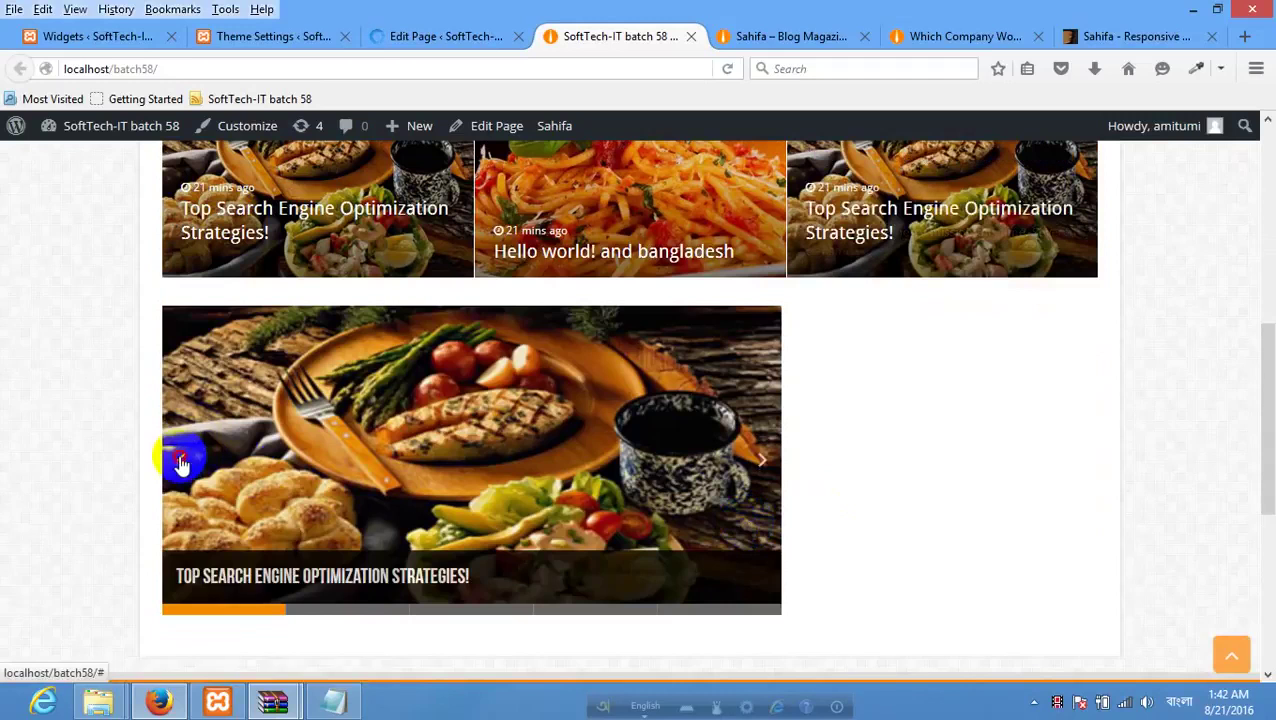
pyautogui.click(757, 458)
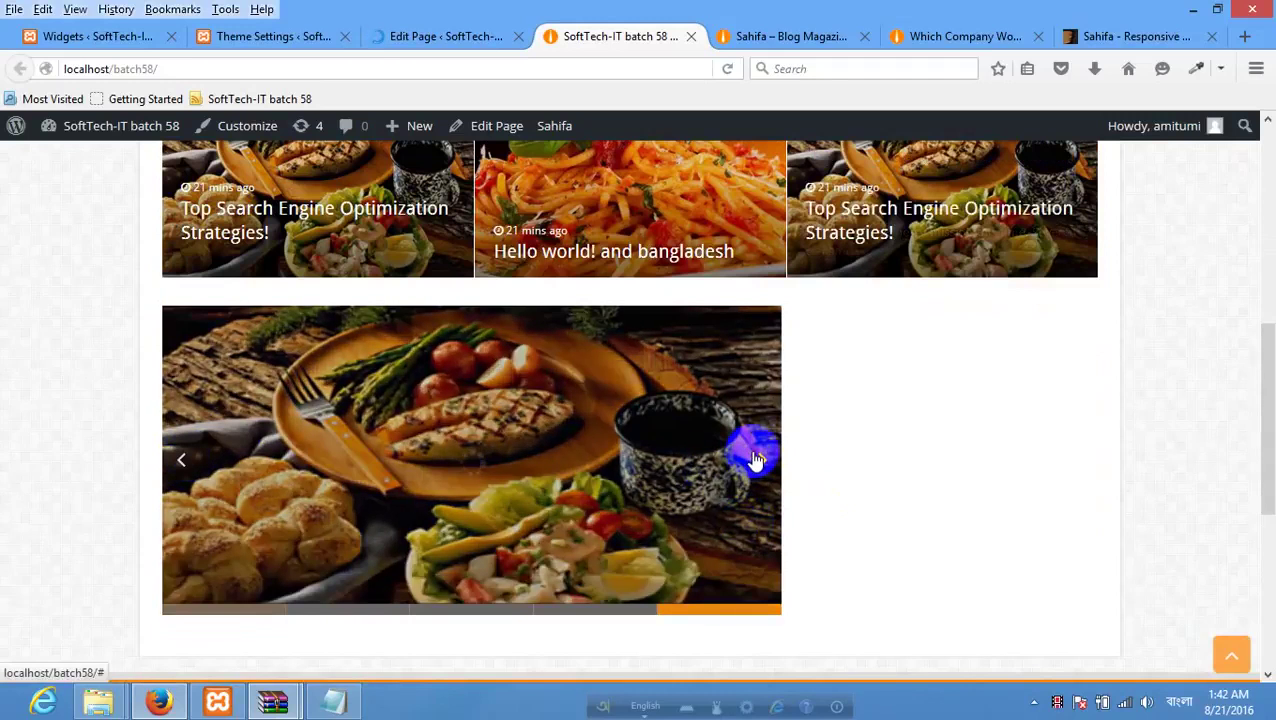
pyautogui.click(188, 459)
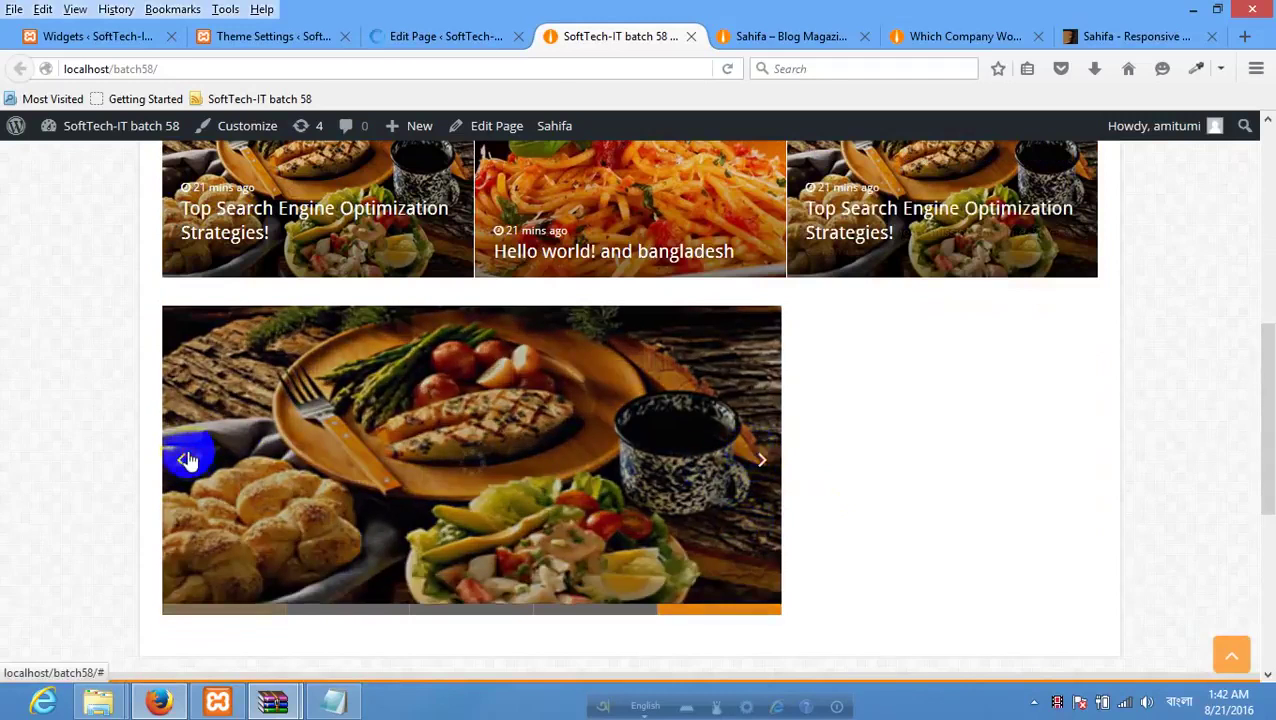
# Turn off Enable in the Slider Settings of the Home page.
pyautogui.click(443, 33)
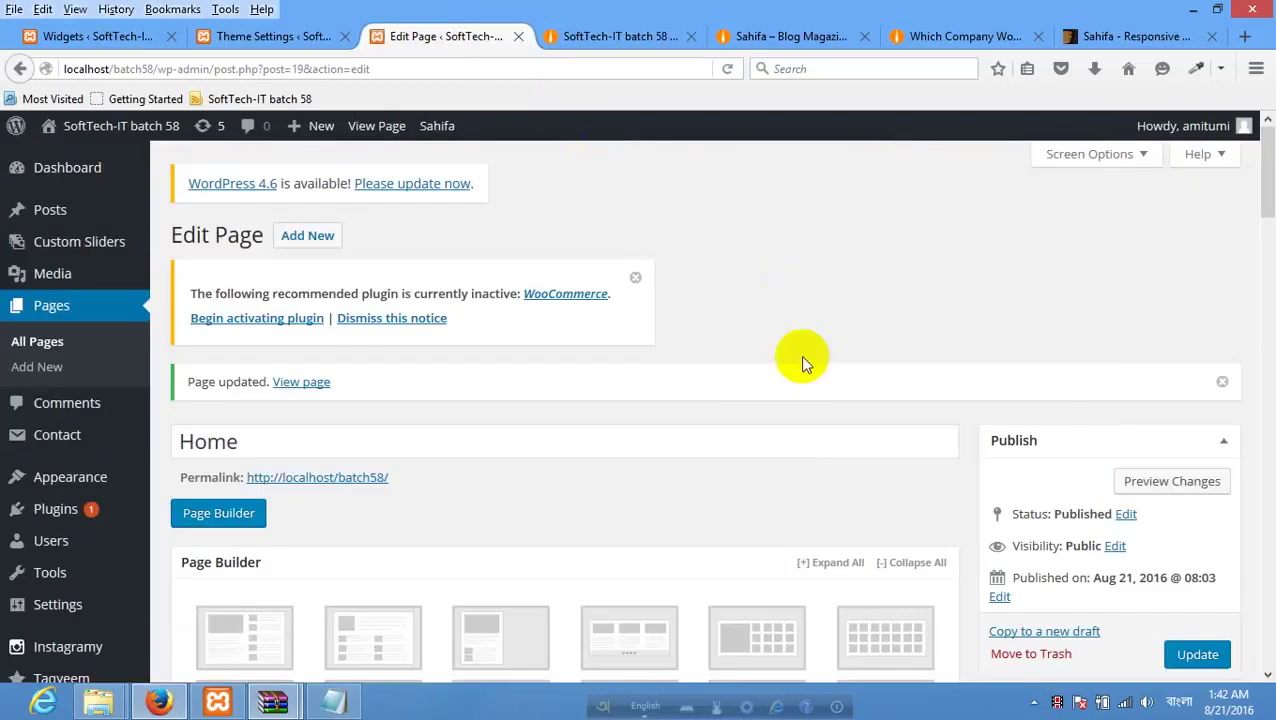
pyautogui.scroll(-10, 762, 408)
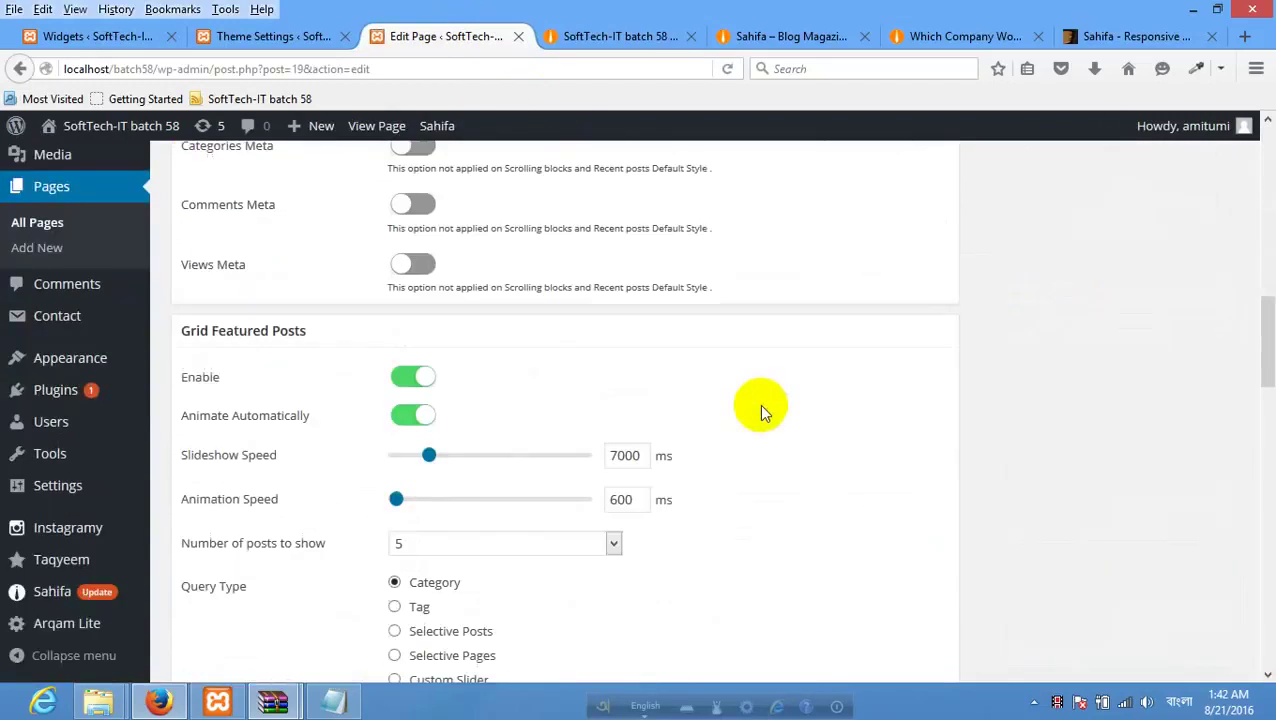
pyautogui.scroll(-5, 759, 404)
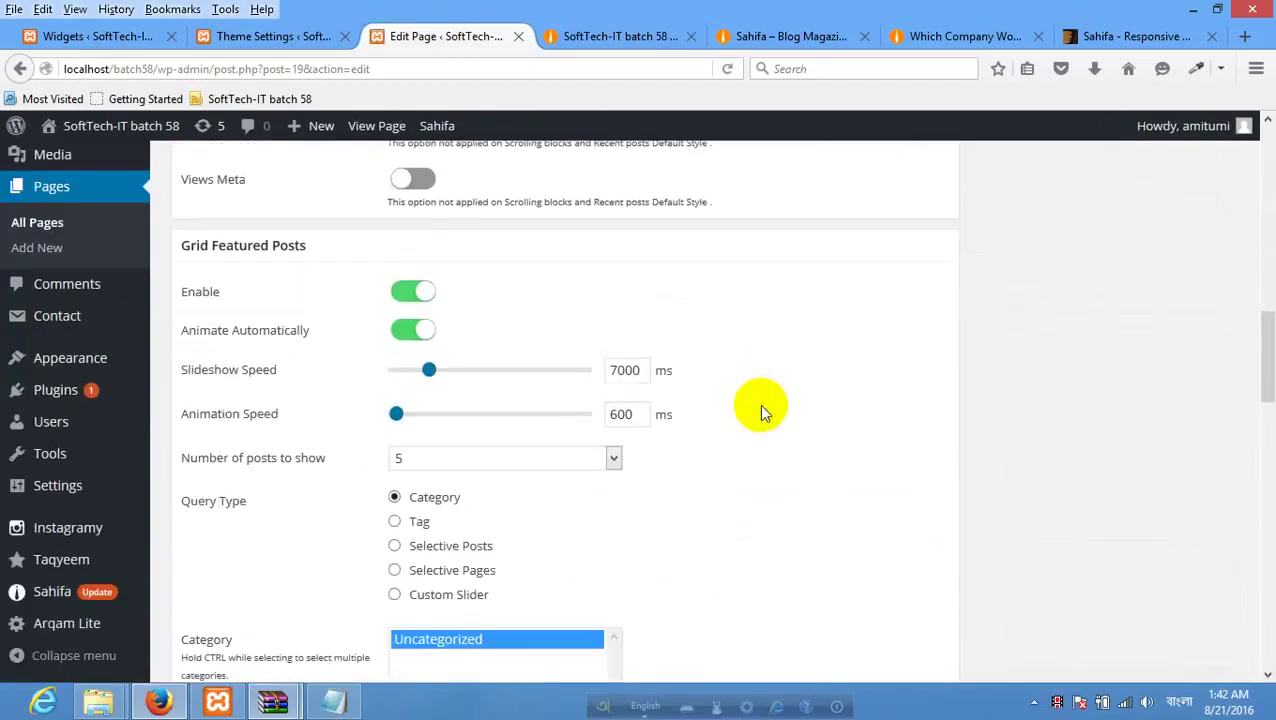
pyautogui.scroll(-2, 595, 435)
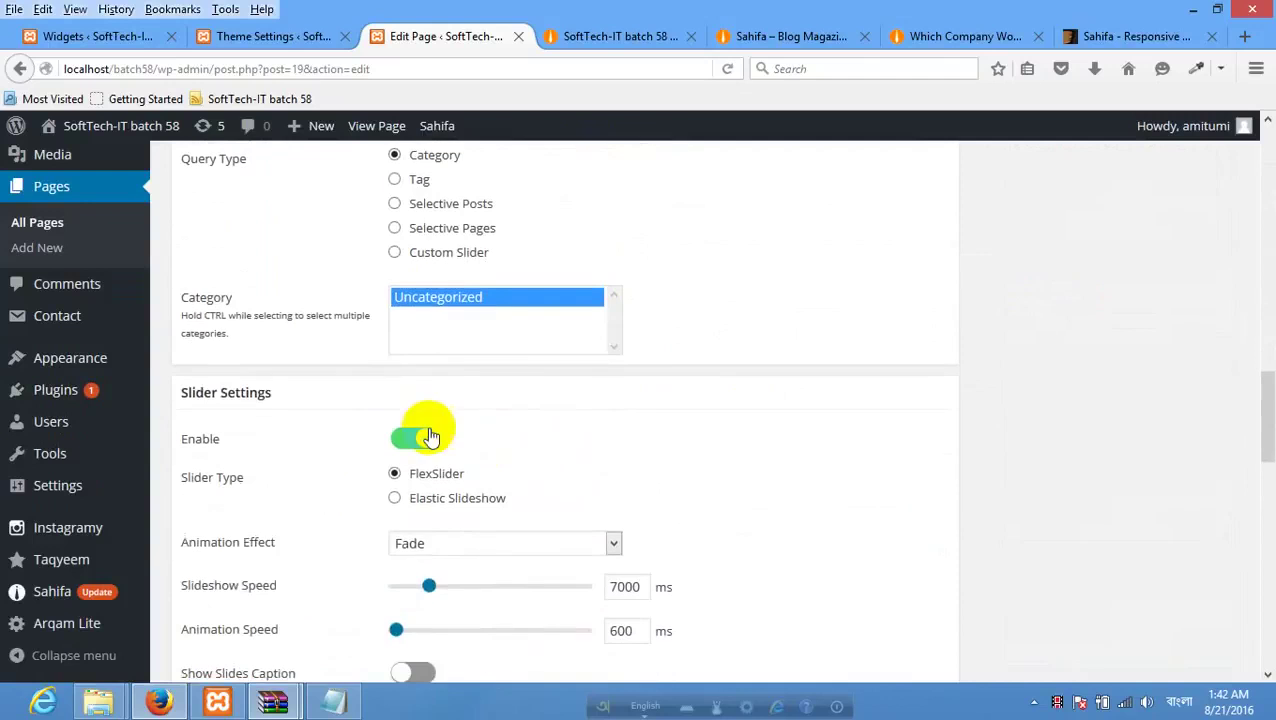
pyautogui.scroll(-4, 596, 439)
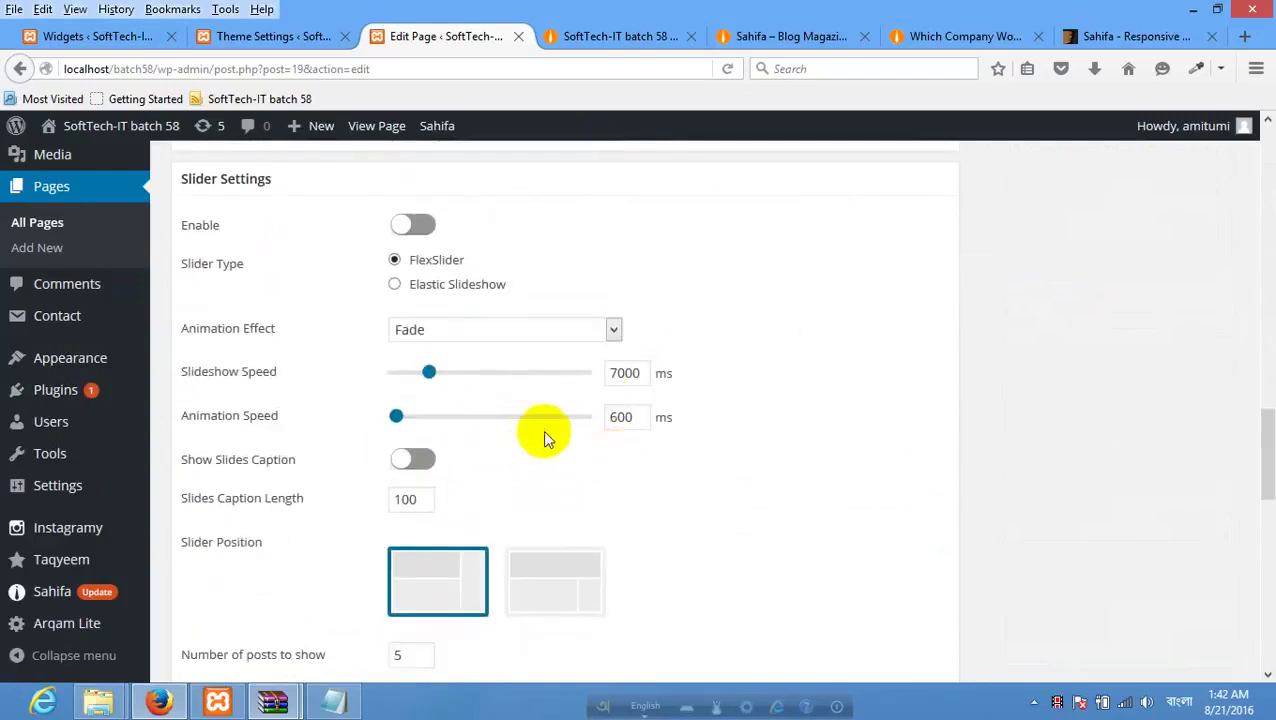
# Review the Home page's remaining slider, review, sidebar, custom style and blocks options.
pyautogui.scroll(-2, 560, 425)
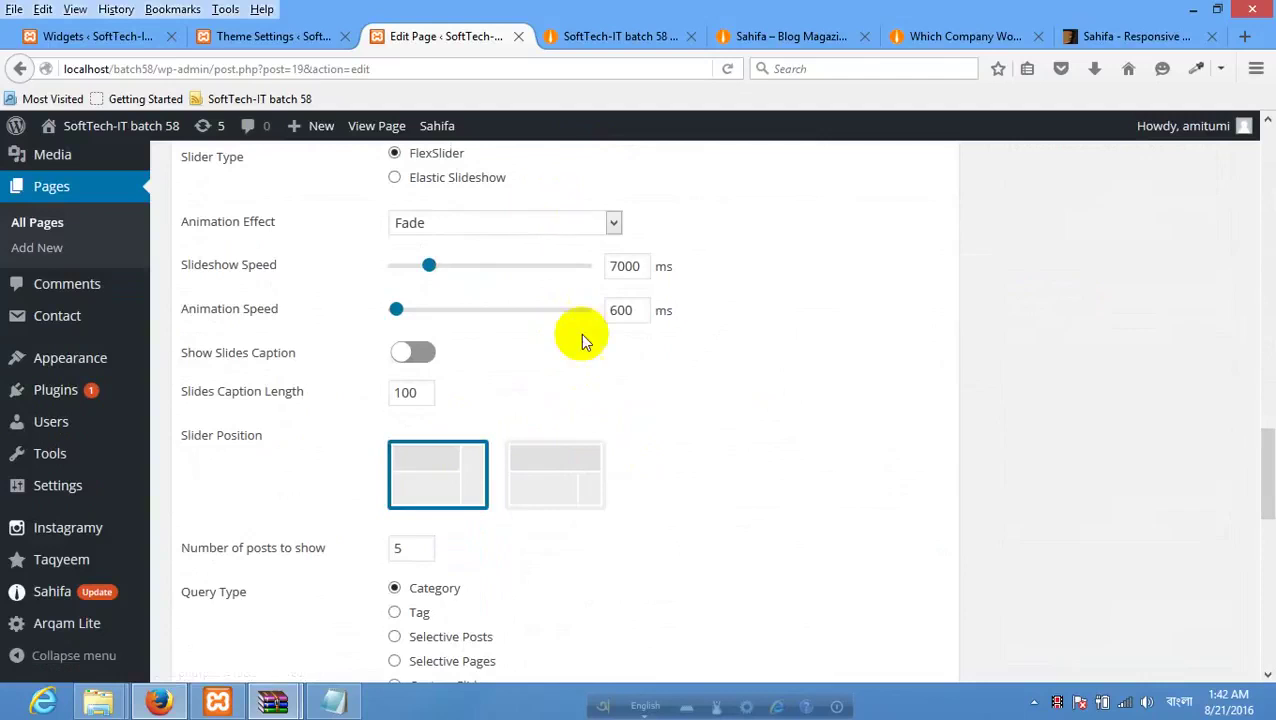
pyautogui.scroll(-6, 584, 413)
pyautogui.middleClick(644, 419)
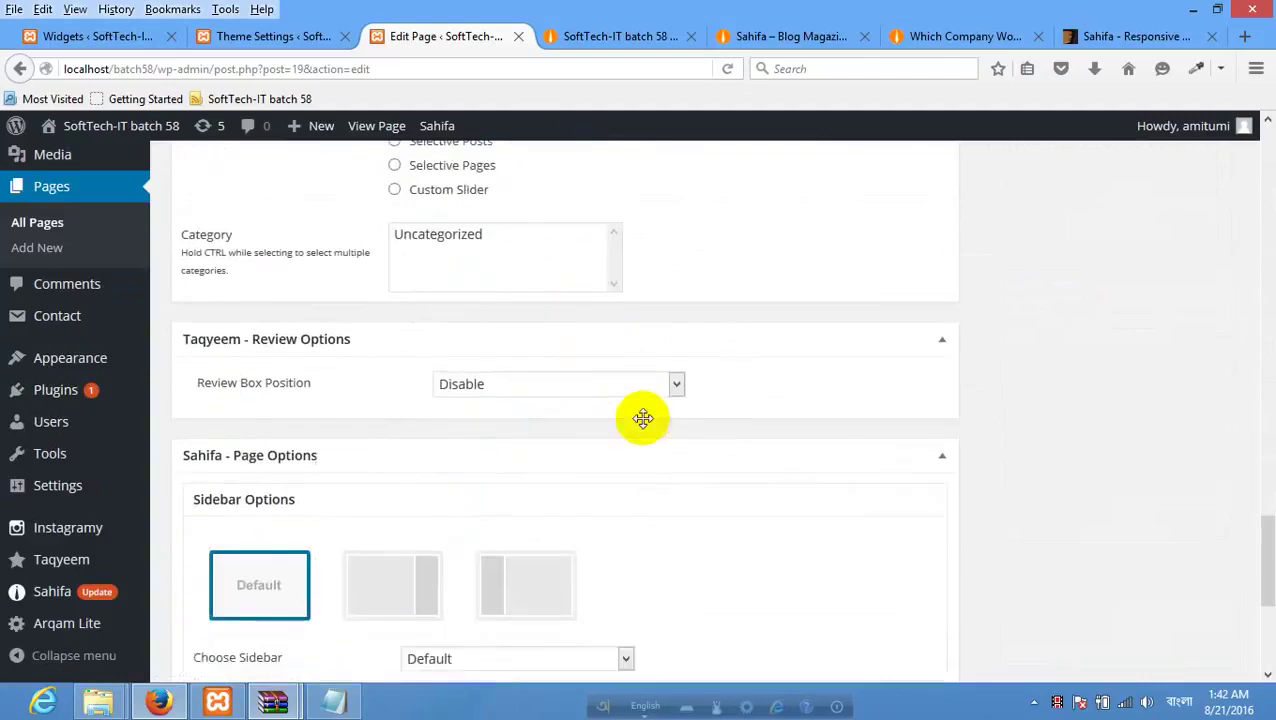
pyautogui.scroll(10, 641, 417)
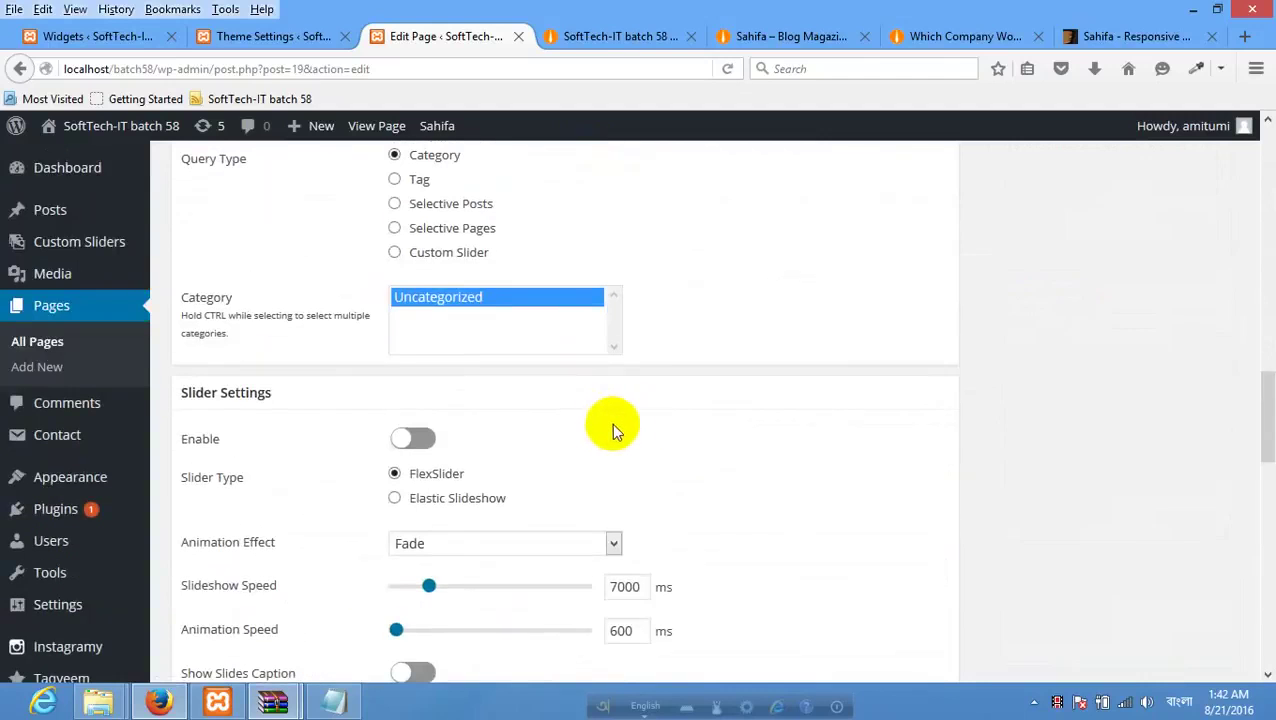
pyautogui.scroll(-10, 613, 429)
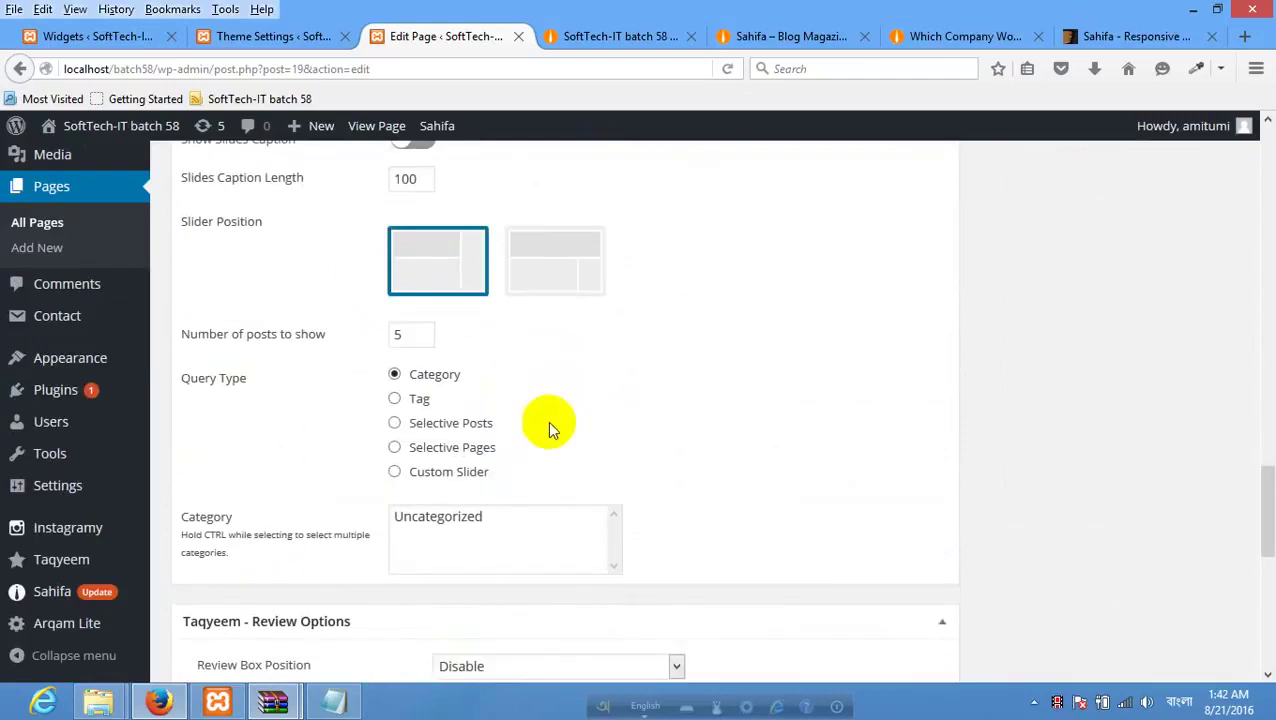
pyautogui.scroll(-8, 517, 388)
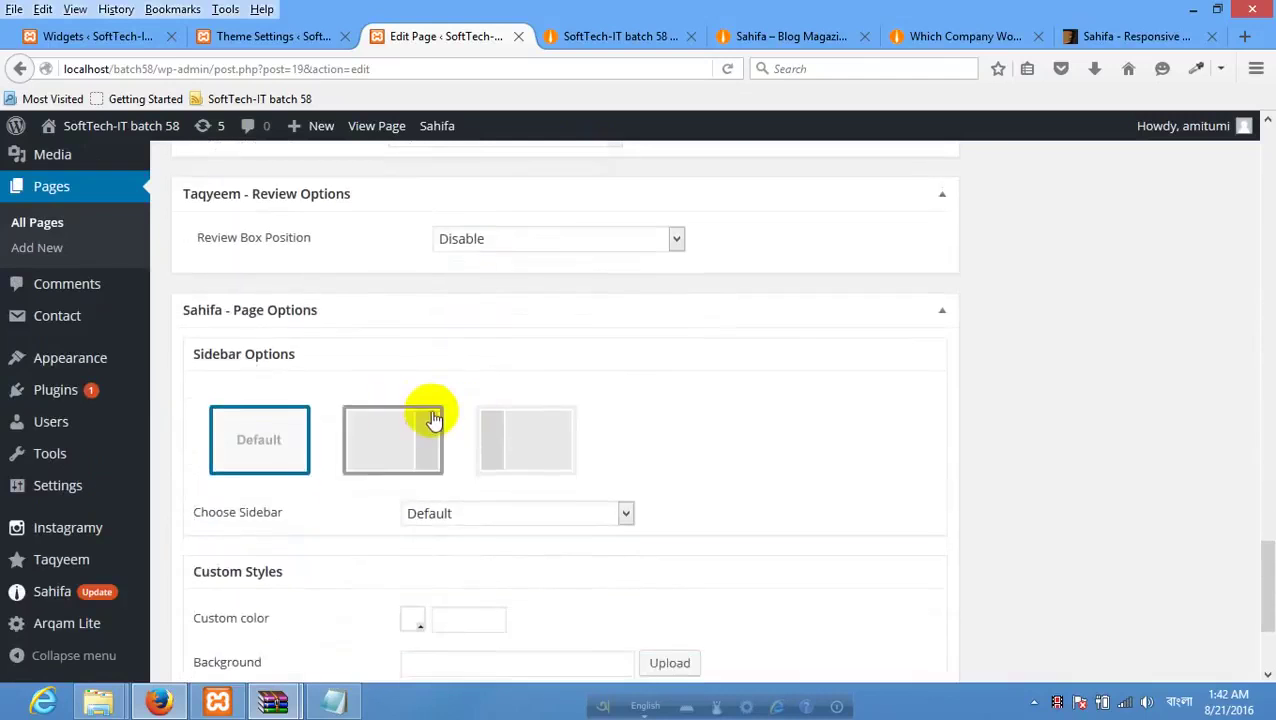
pyautogui.scroll(-3, 421, 399)
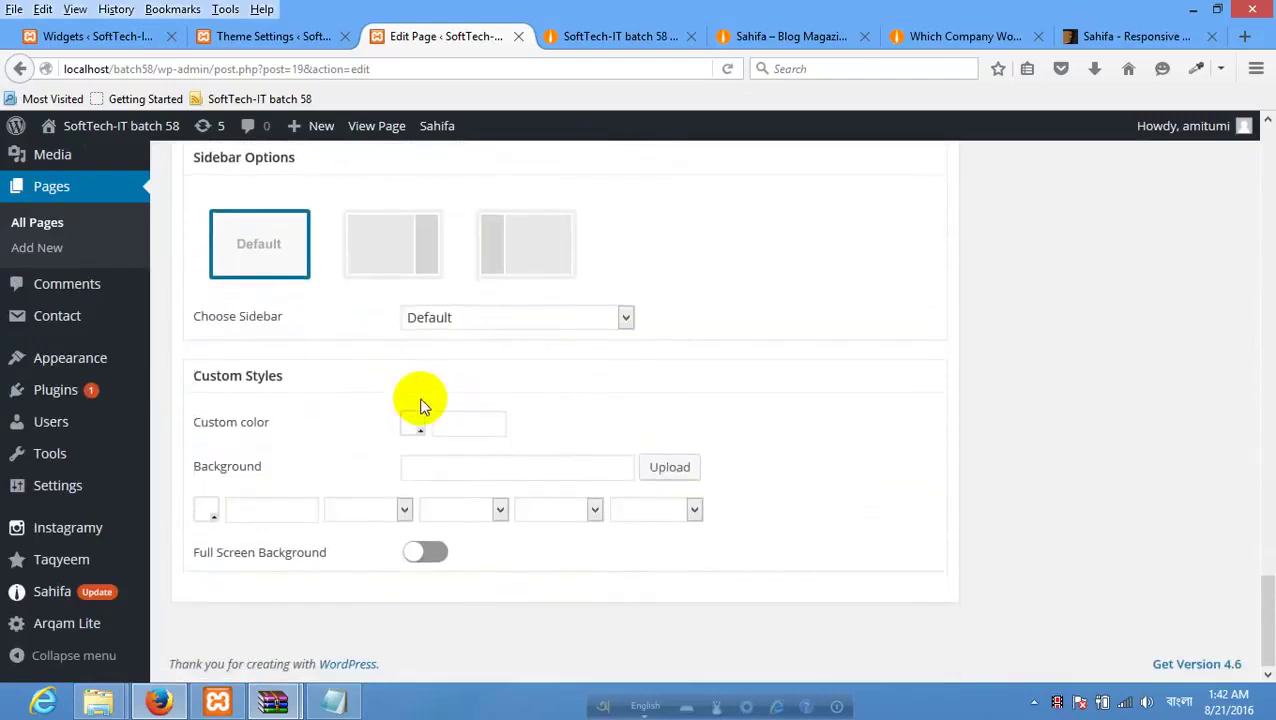
pyautogui.scroll(12, 527, 405)
pyautogui.scroll(15, 527, 405)
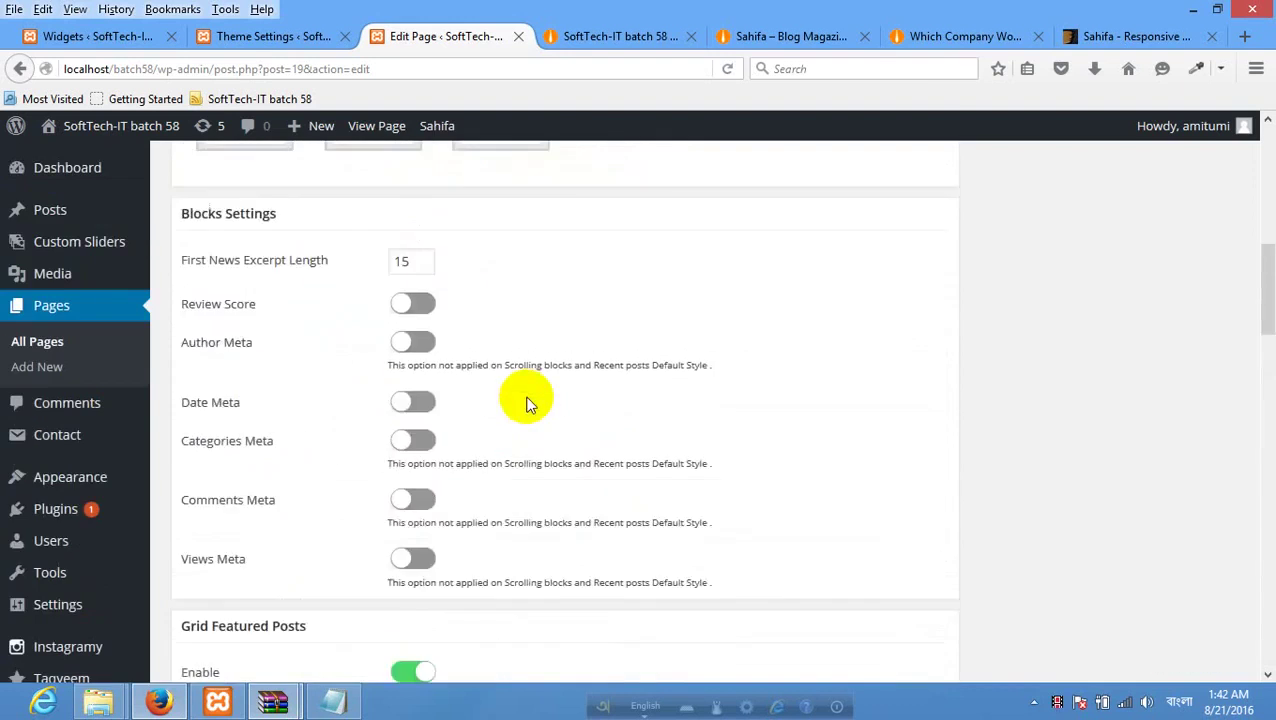
# Reload the local home page to check its slider area.
pyautogui.click(607, 36)
pyautogui.scroll(2, 795, 405)
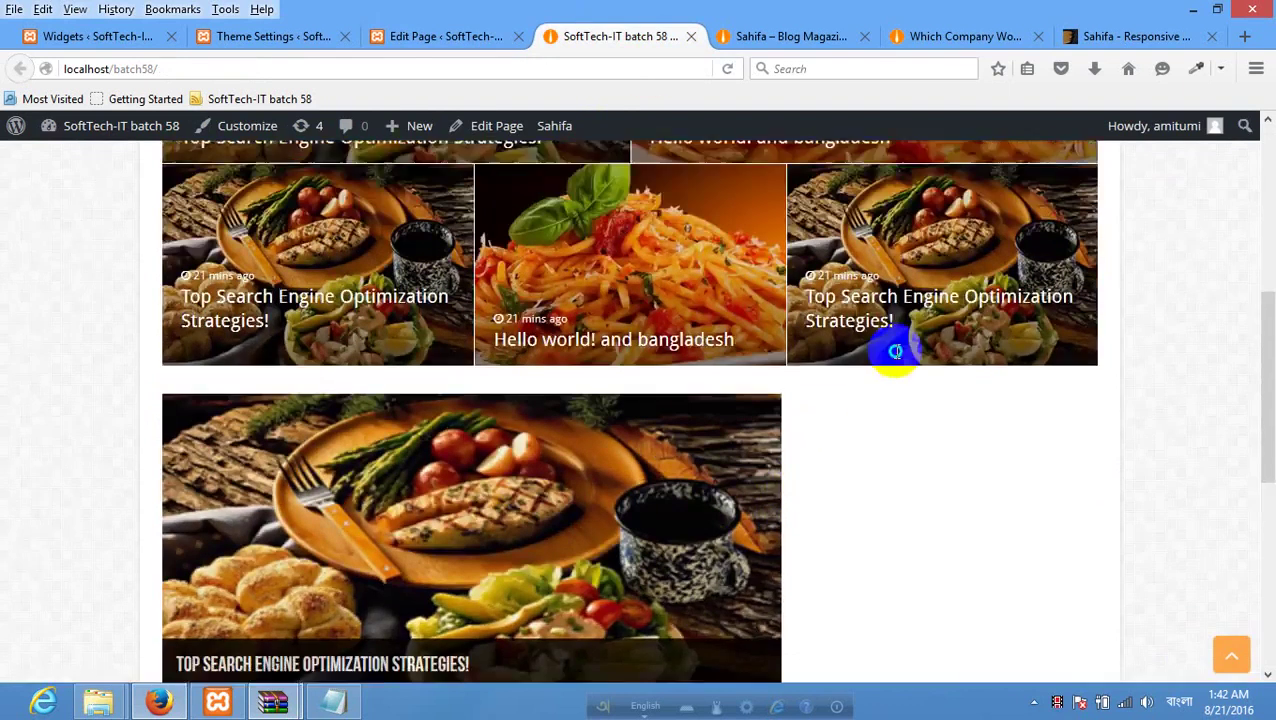
pyautogui.rightClick(893, 340)
pyautogui.rightClick(70, 343)
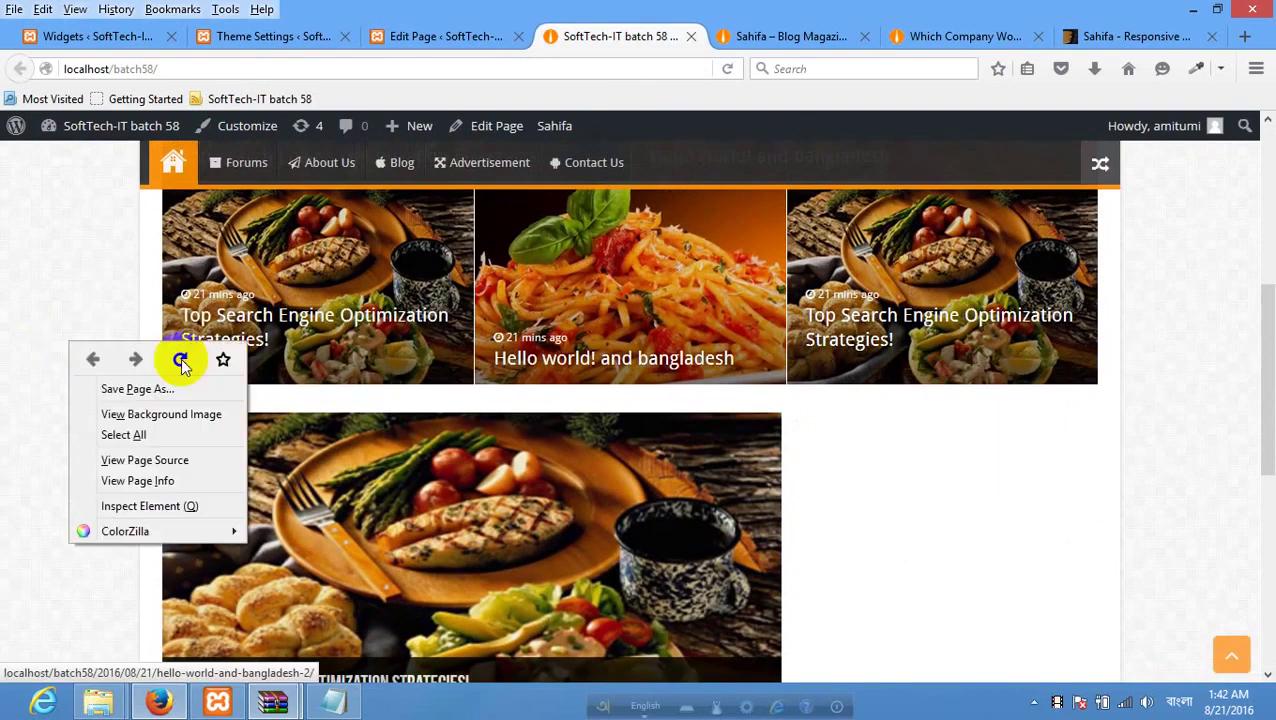
# Look at the World block on the Sahifa demo site and add a matching Category Block to the Home page's Page Builder.
pyautogui.click(774, 36)
pyautogui.scroll(-10, 746, 393)
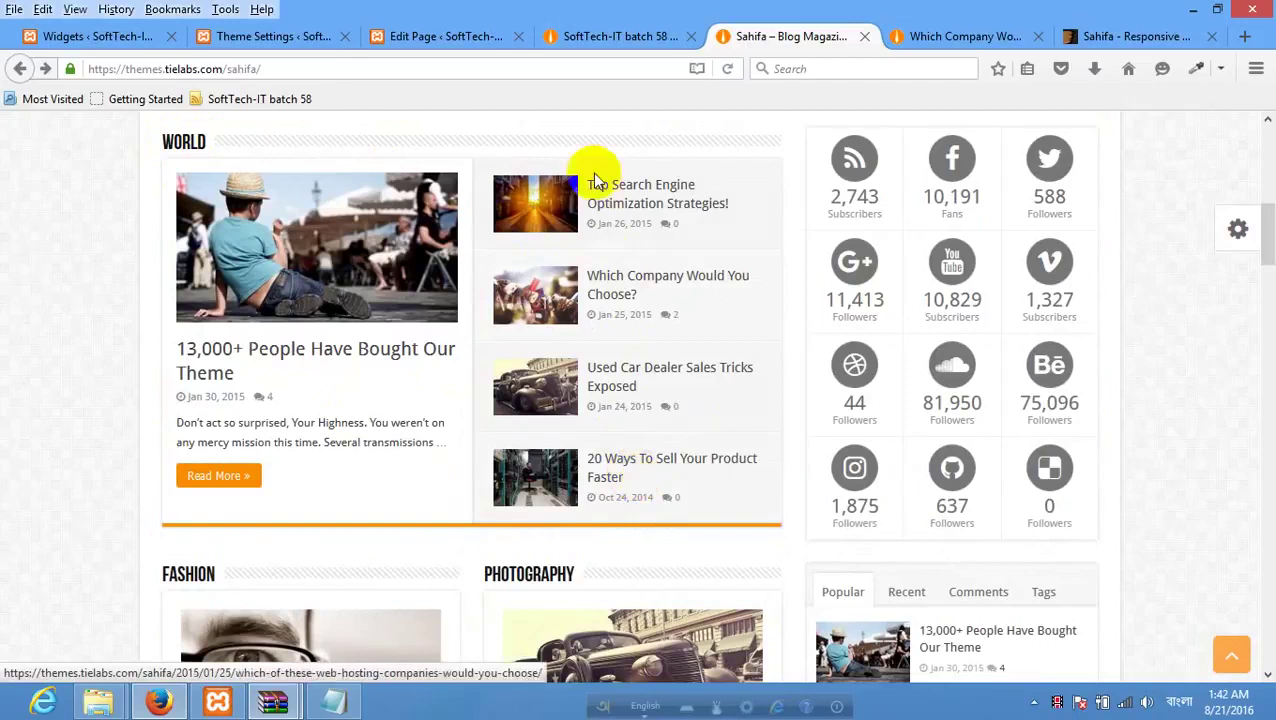
pyautogui.click(425, 43)
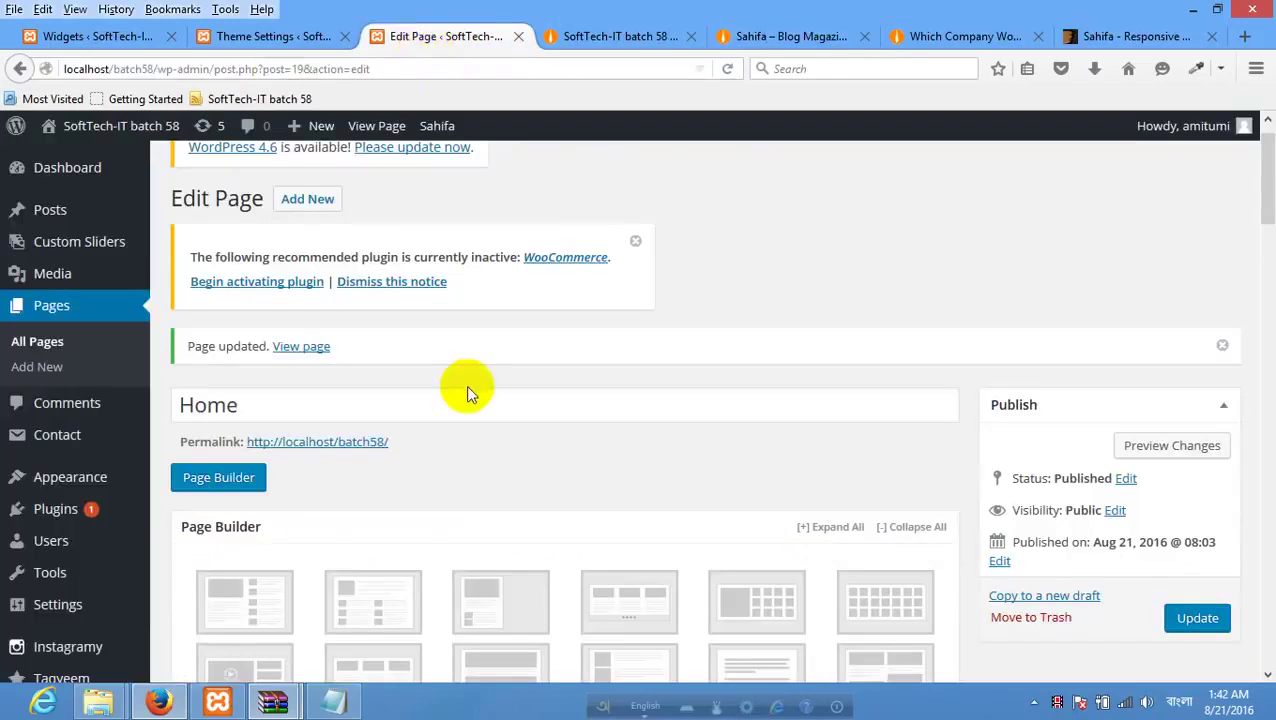
pyautogui.scroll(-5, 466, 385)
pyautogui.scroll(5, 822, 375)
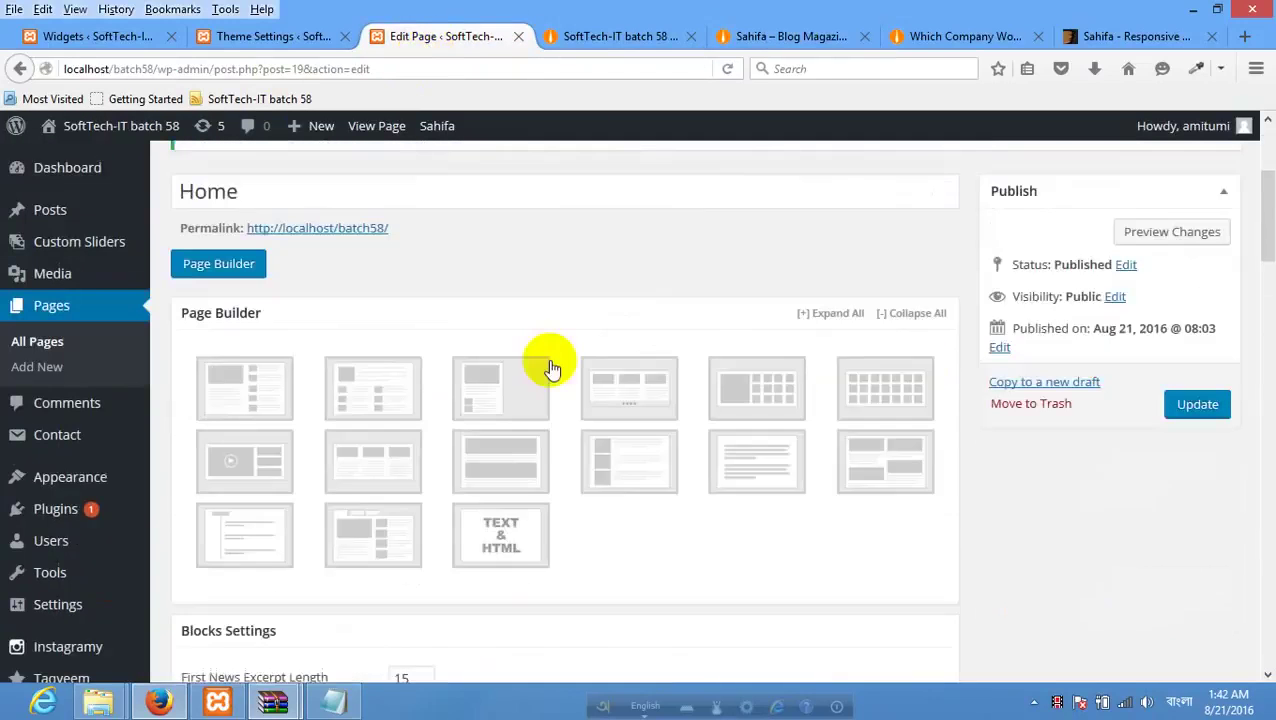
pyautogui.click(254, 391)
pyautogui.scroll(-3, 642, 446)
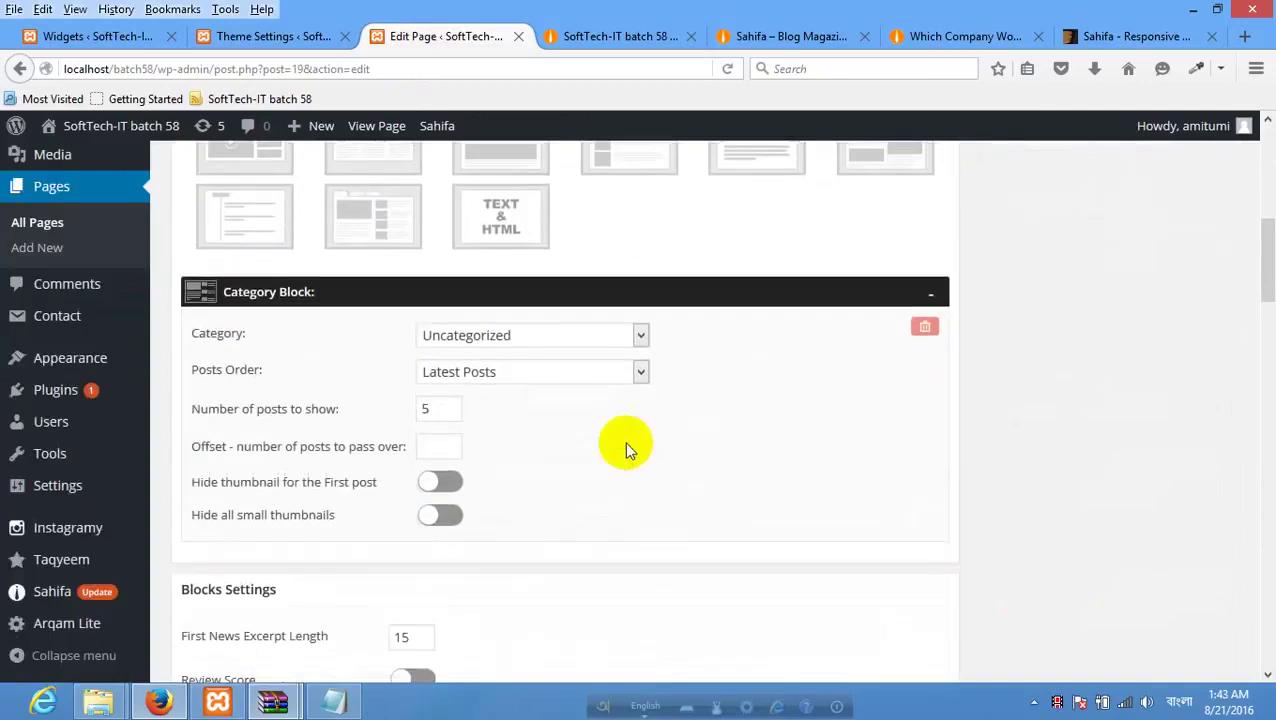
# Keep the Category Block on Uncategorized with 5 posts to show and update the Home page.
pyautogui.click(520, 336)
pyautogui.click(520, 336)
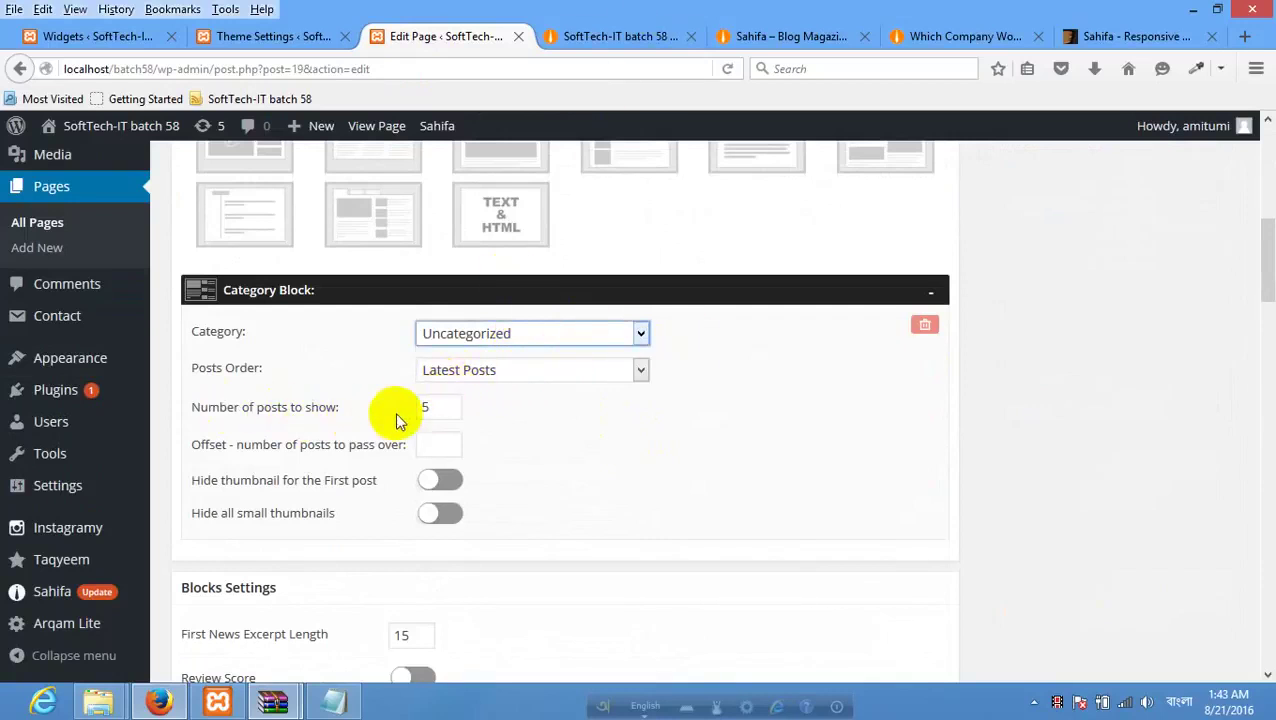
pyautogui.click(450, 408)
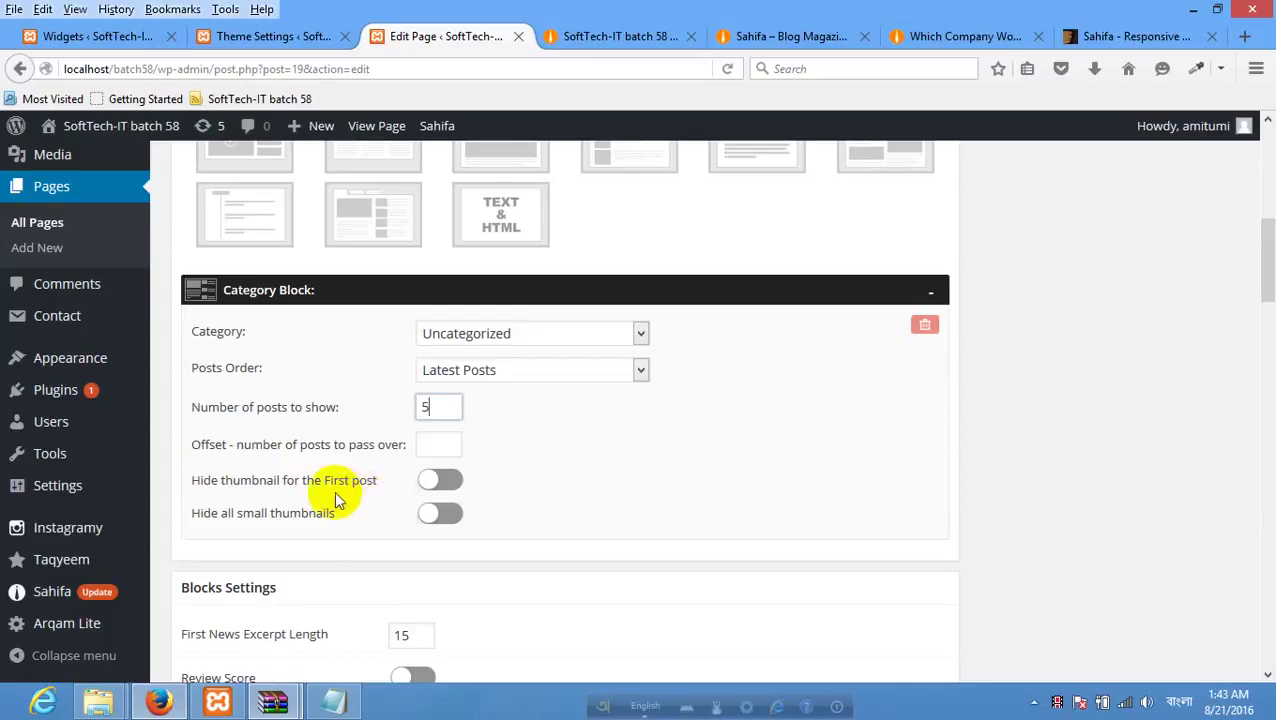
pyautogui.scroll(10, 917, 362)
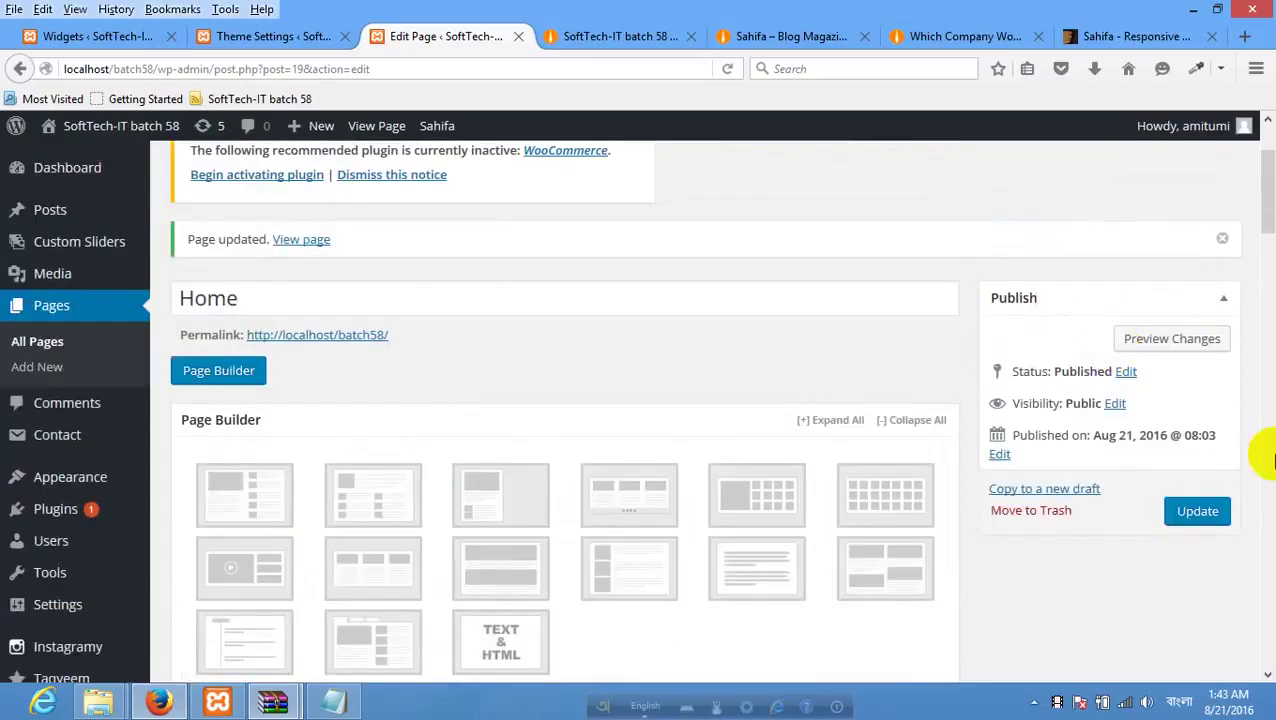
pyautogui.click(1196, 511)
# Reload the local home page and check the Uncategorized category block's layout.
pyautogui.click(607, 40)
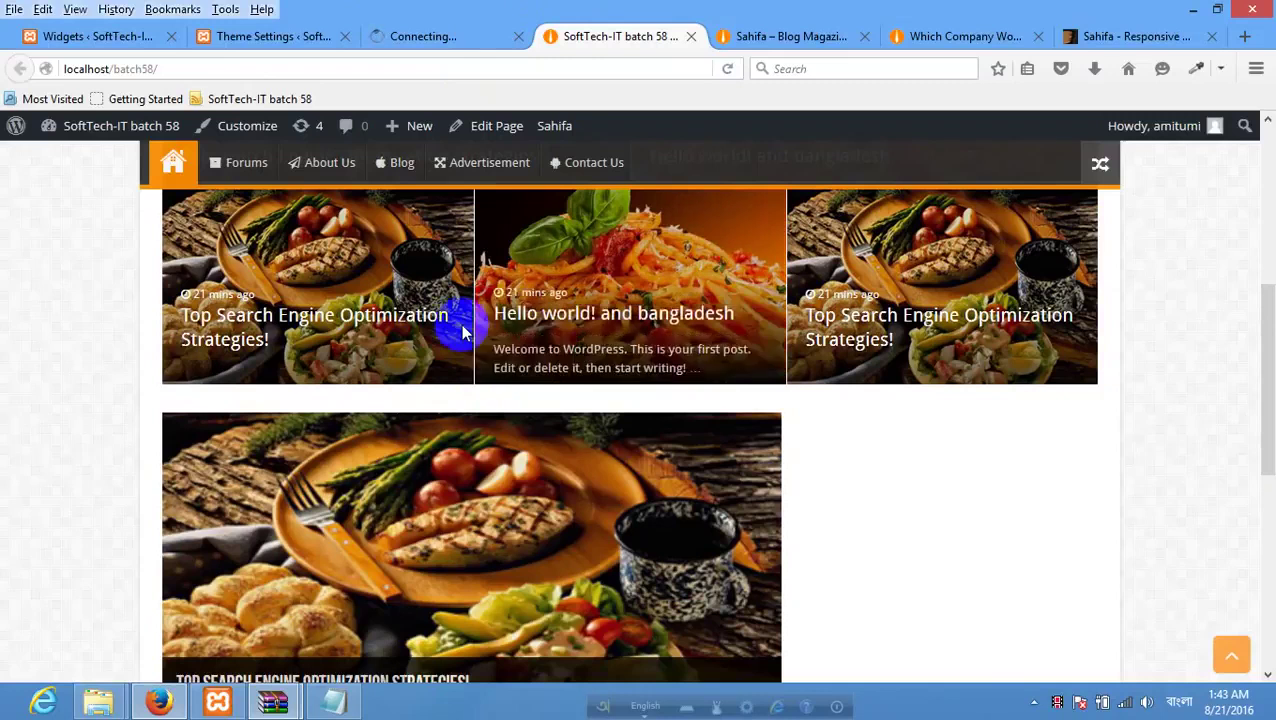
pyautogui.rightClick(131, 379)
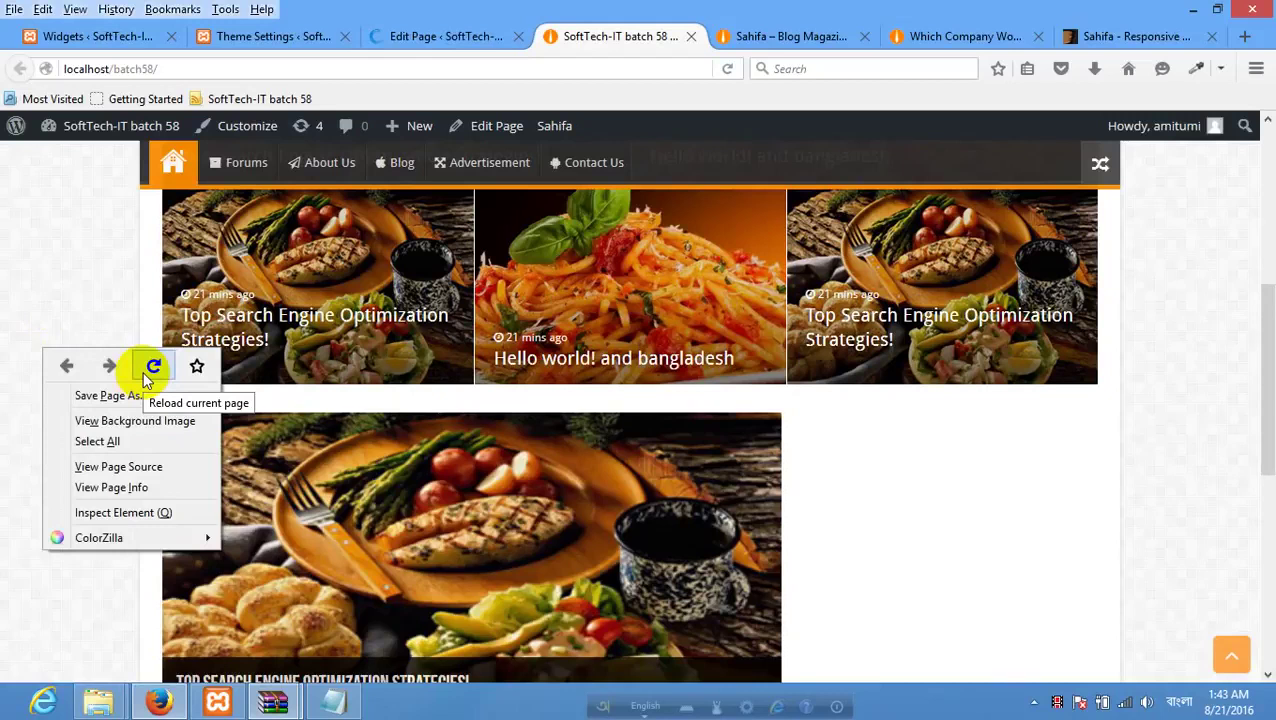
pyautogui.click(150, 370)
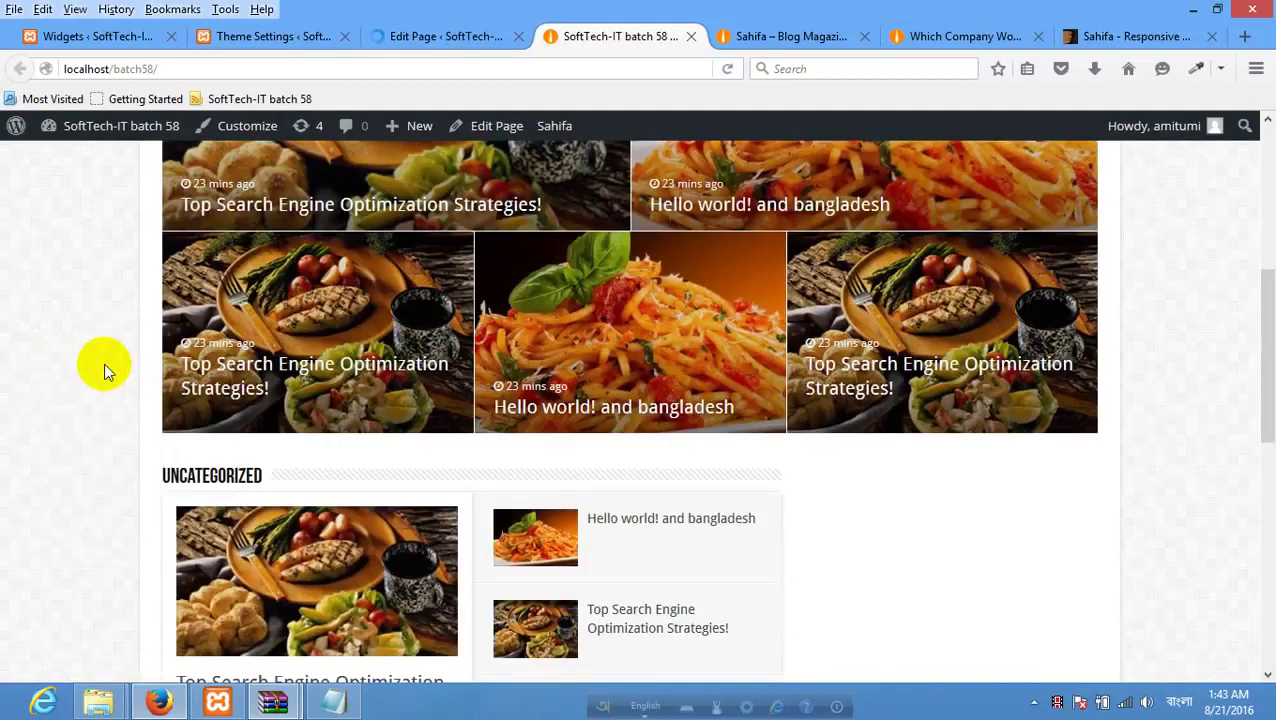
pyautogui.scroll(-4, 400, 425)
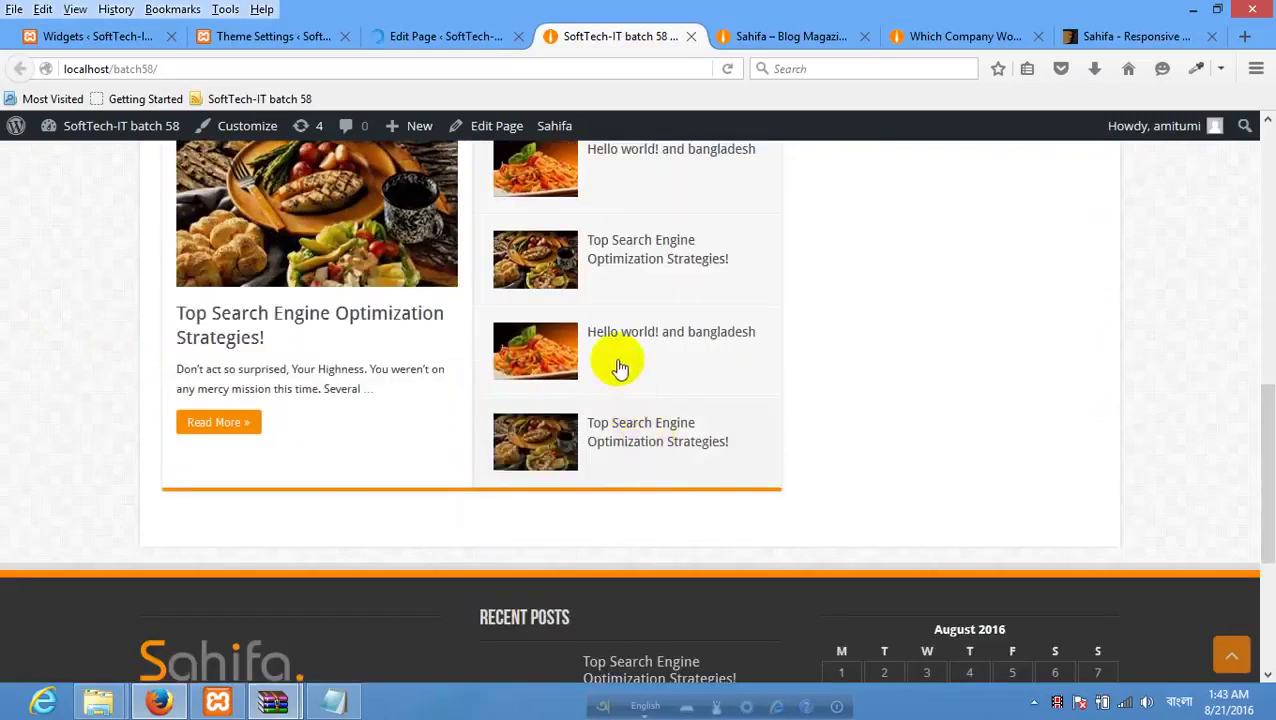
pyautogui.scroll(1, 618, 368)
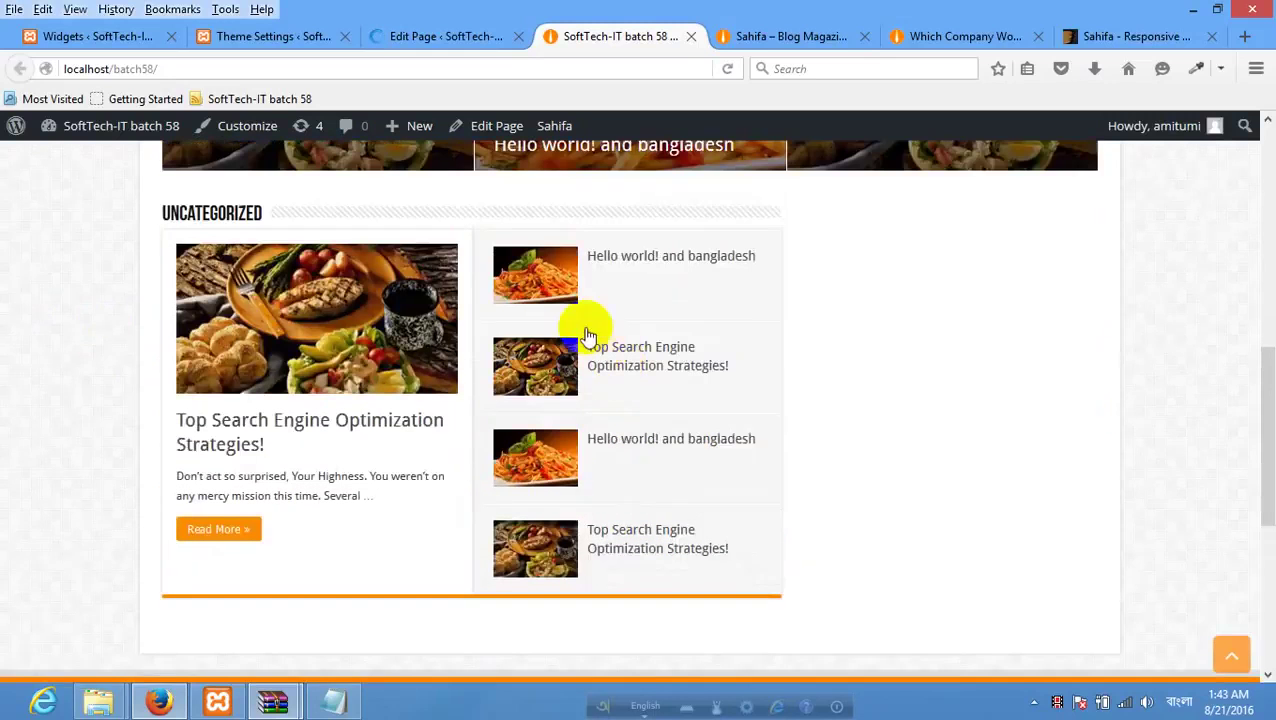
# Examine the Fashion and Photography two-column blocks on the Sahifa demo site.
pyautogui.click(785, 40)
pyautogui.scroll(-3, 631, 278)
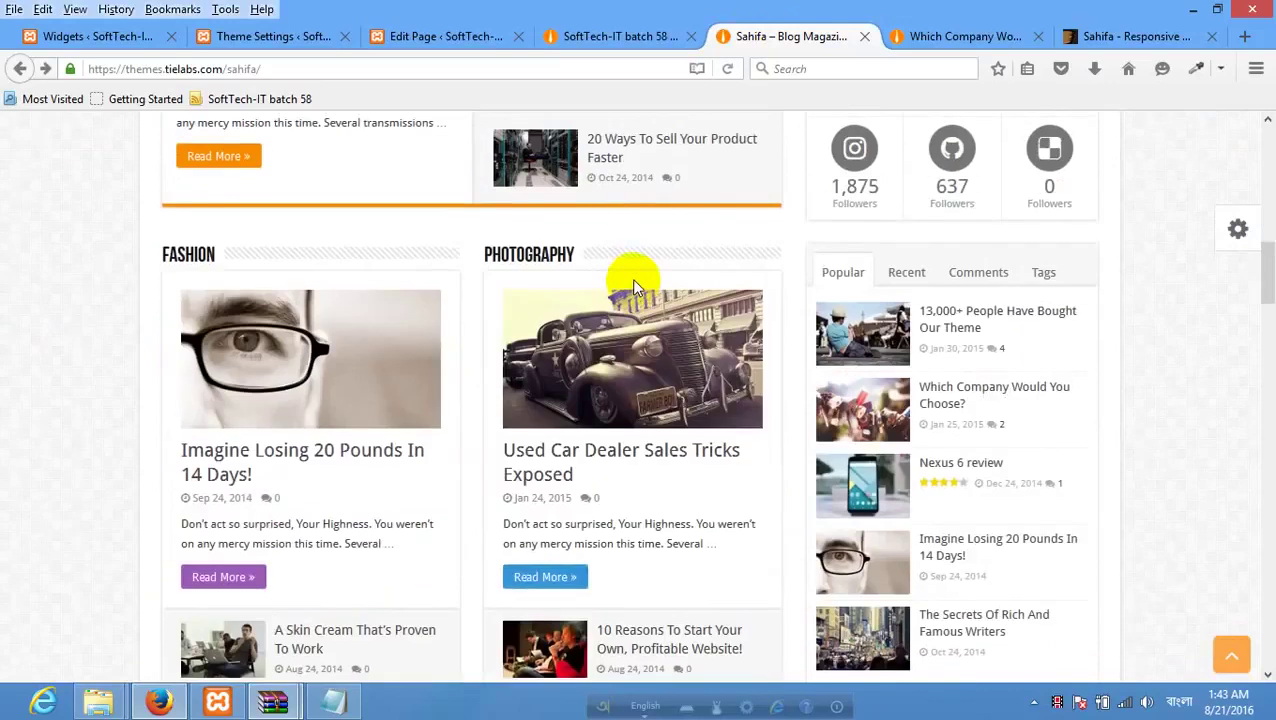
pyautogui.scroll(1, 610, 212)
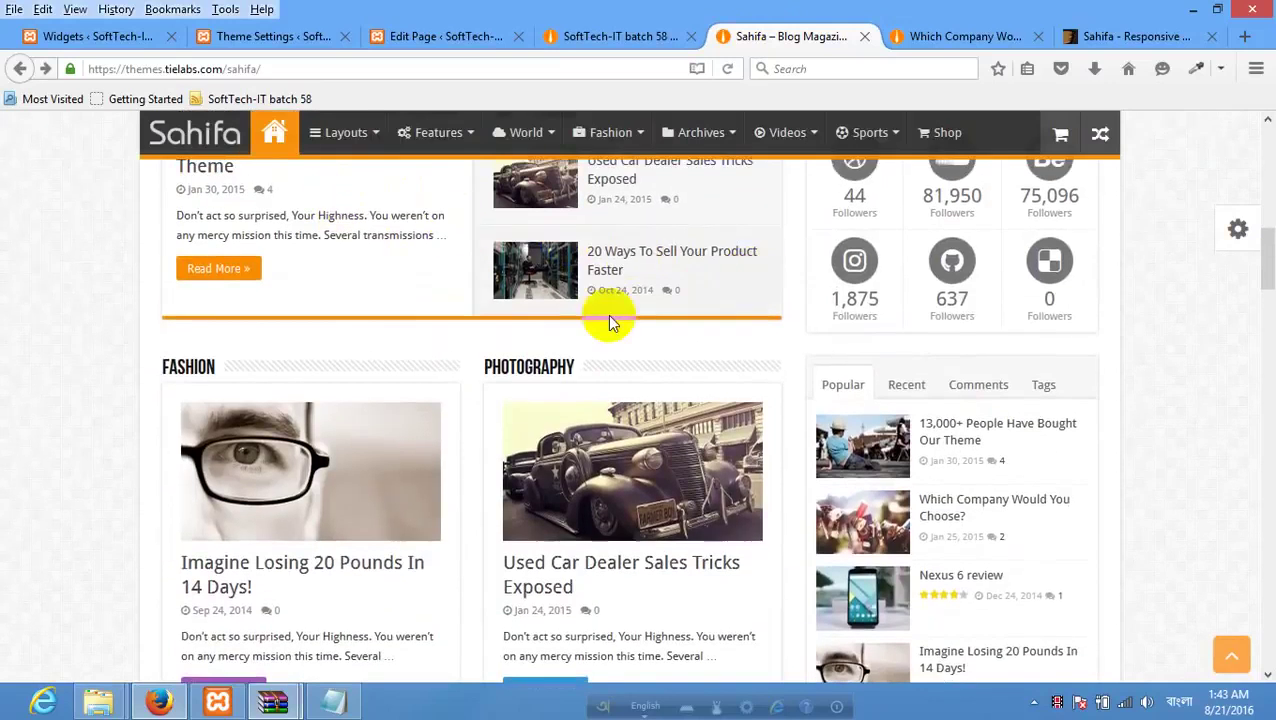
pyautogui.scroll(1, 612, 323)
pyautogui.scroll(-2, 575, 319)
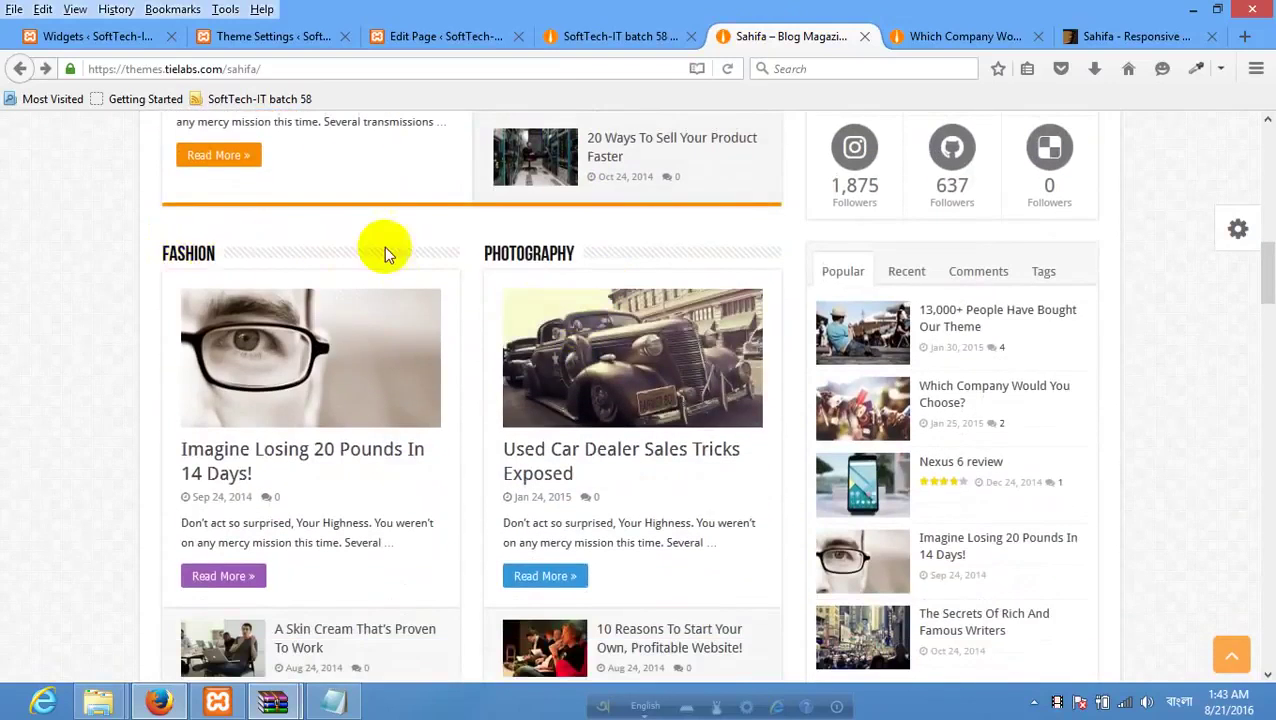
pyautogui.click(527, 252)
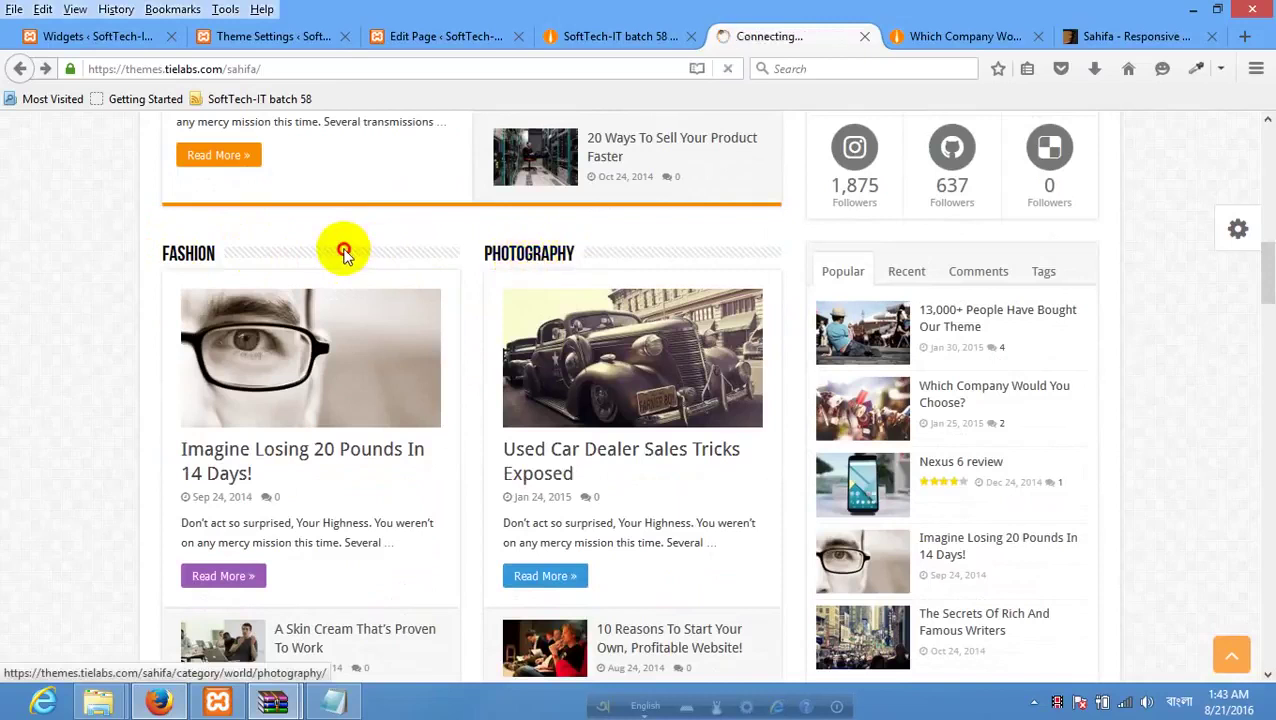
pyautogui.click(727, 68)
pyautogui.scroll(-2, 698, 276)
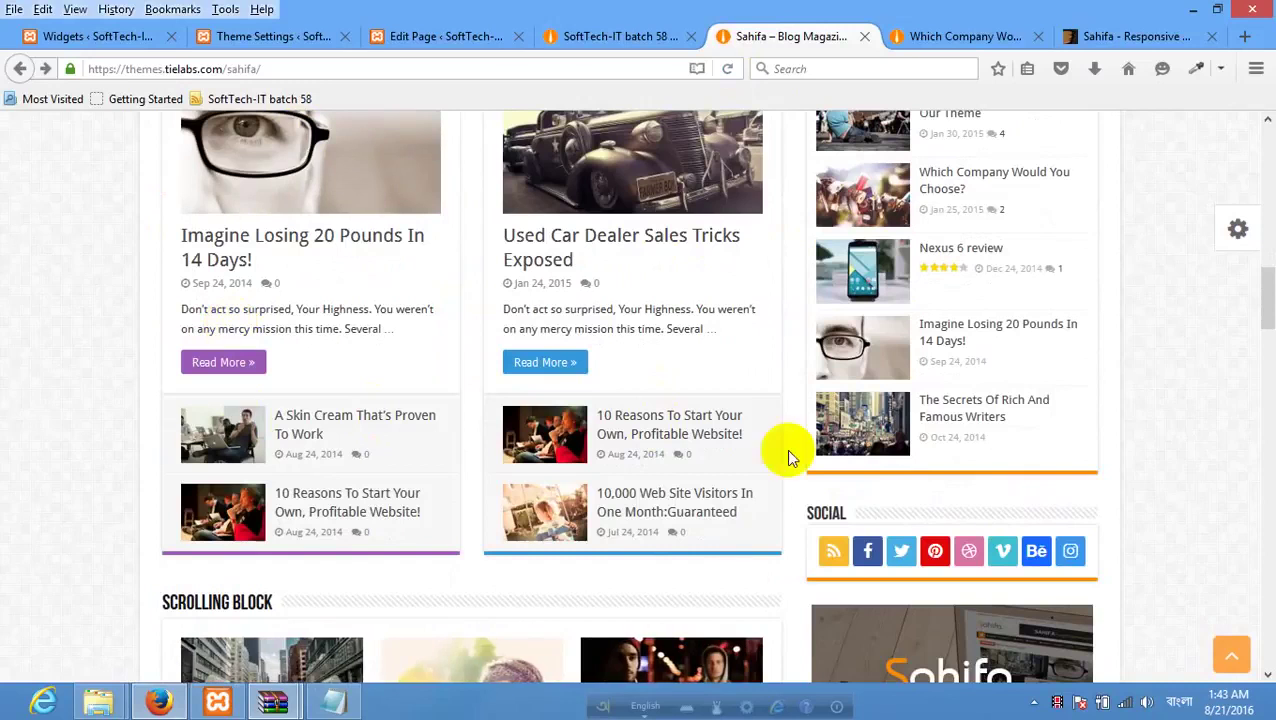
# Add a Recent Posts block with Masonry Layout to the Home page's Page Builder and update the page.
pyautogui.click(447, 36)
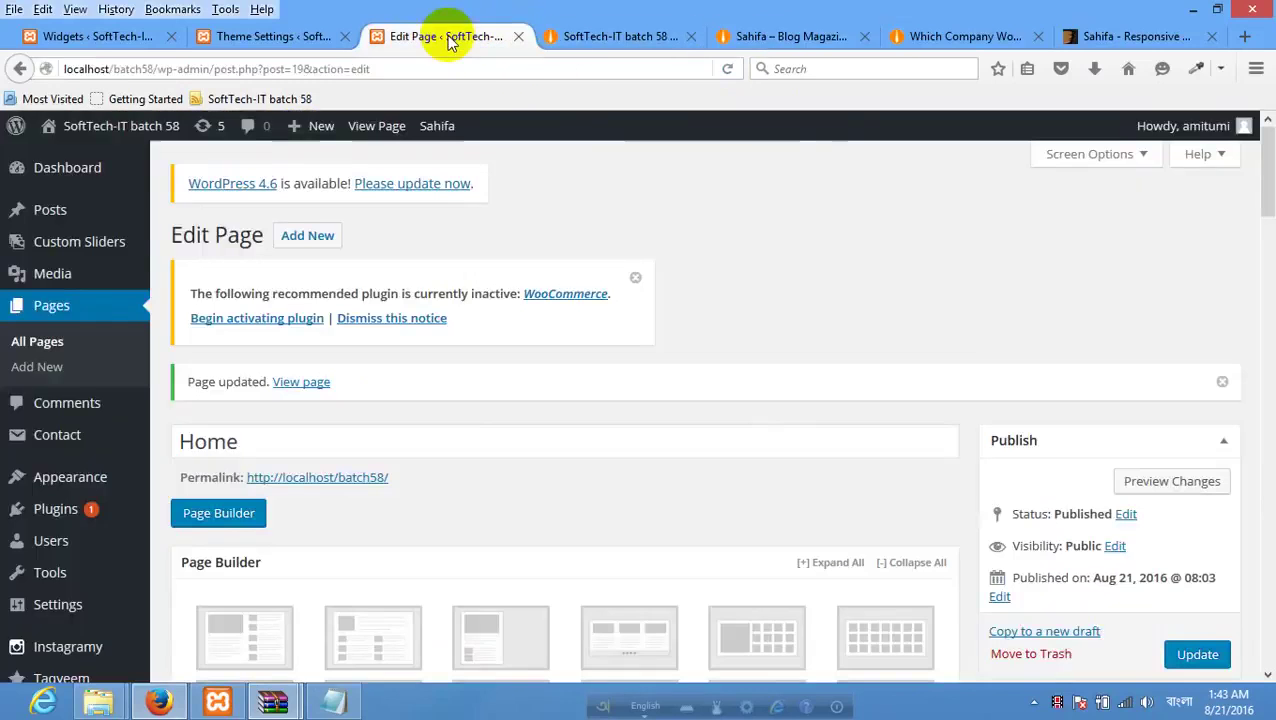
pyautogui.scroll(-2, 500, 237)
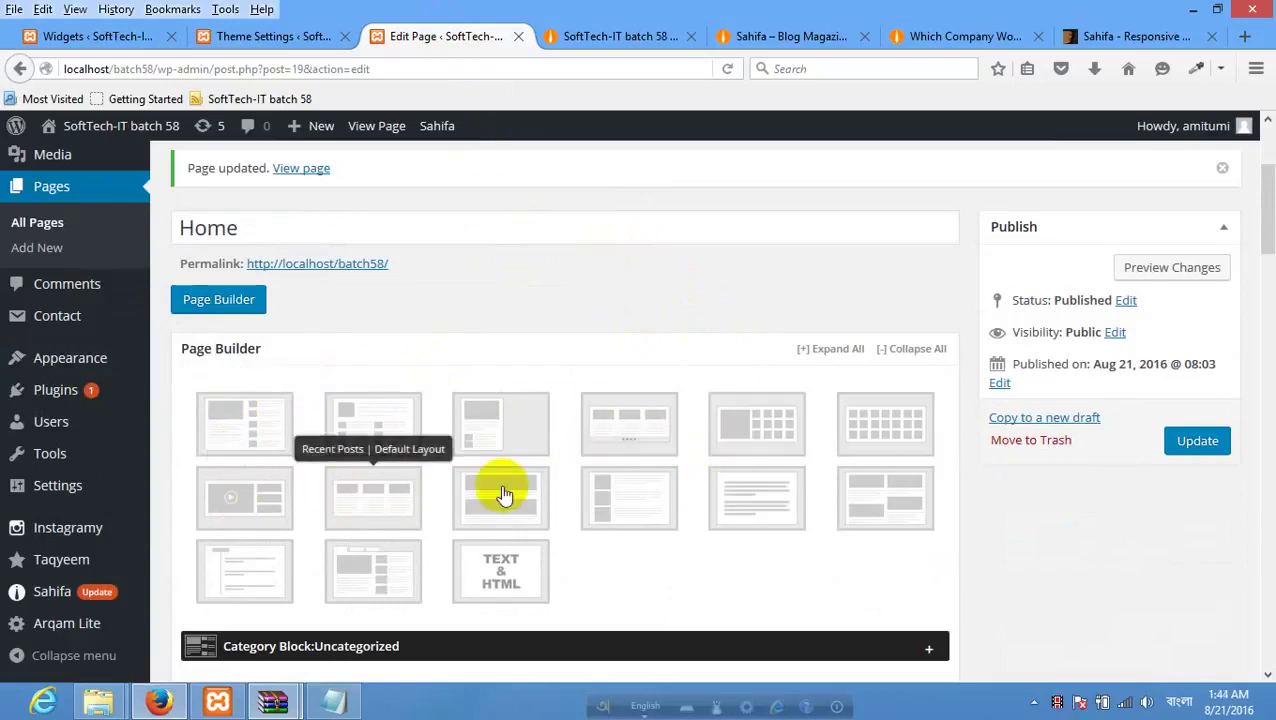
pyautogui.scroll(-2, 521, 490)
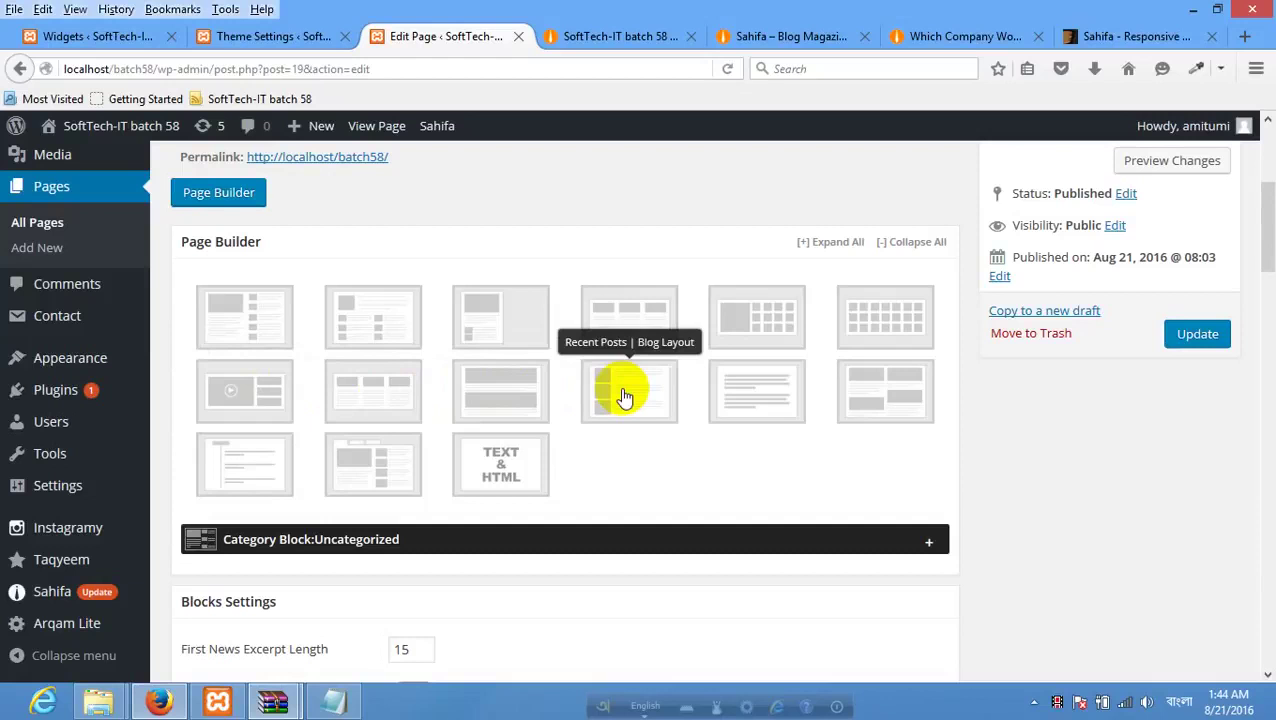
pyautogui.click(898, 388)
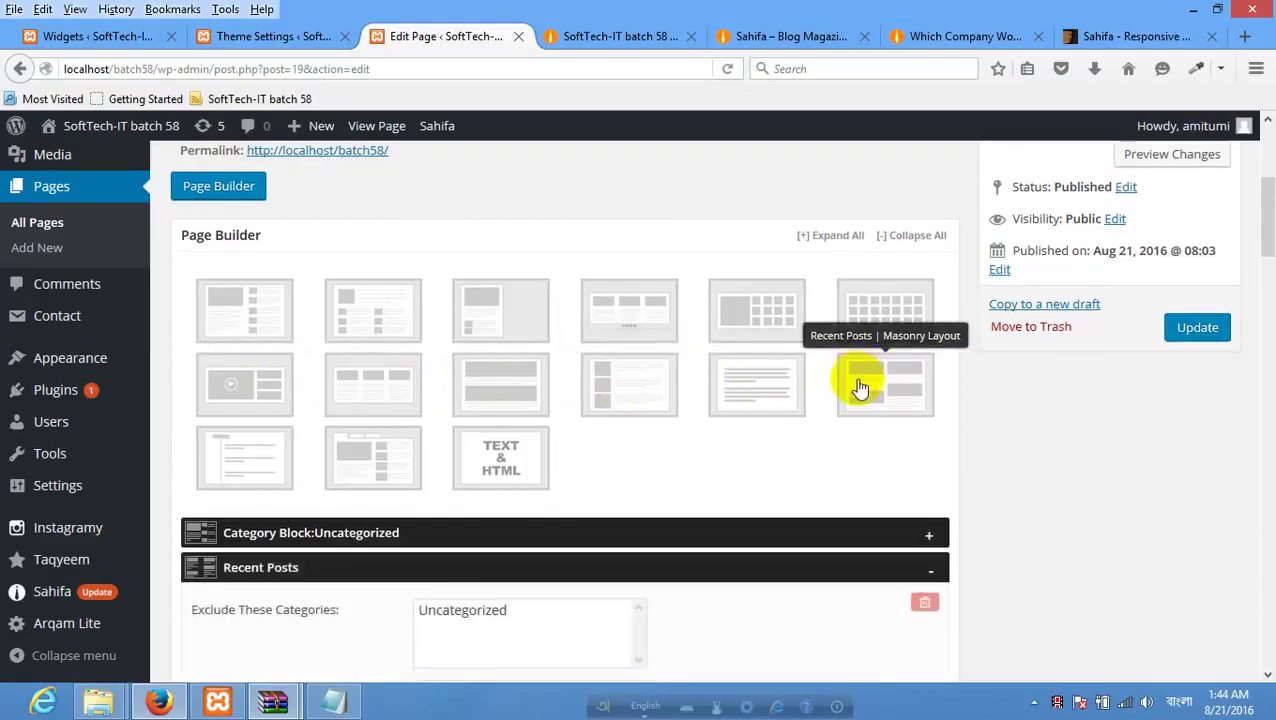
pyautogui.scroll(-3, 860, 395)
pyautogui.click(555, 379)
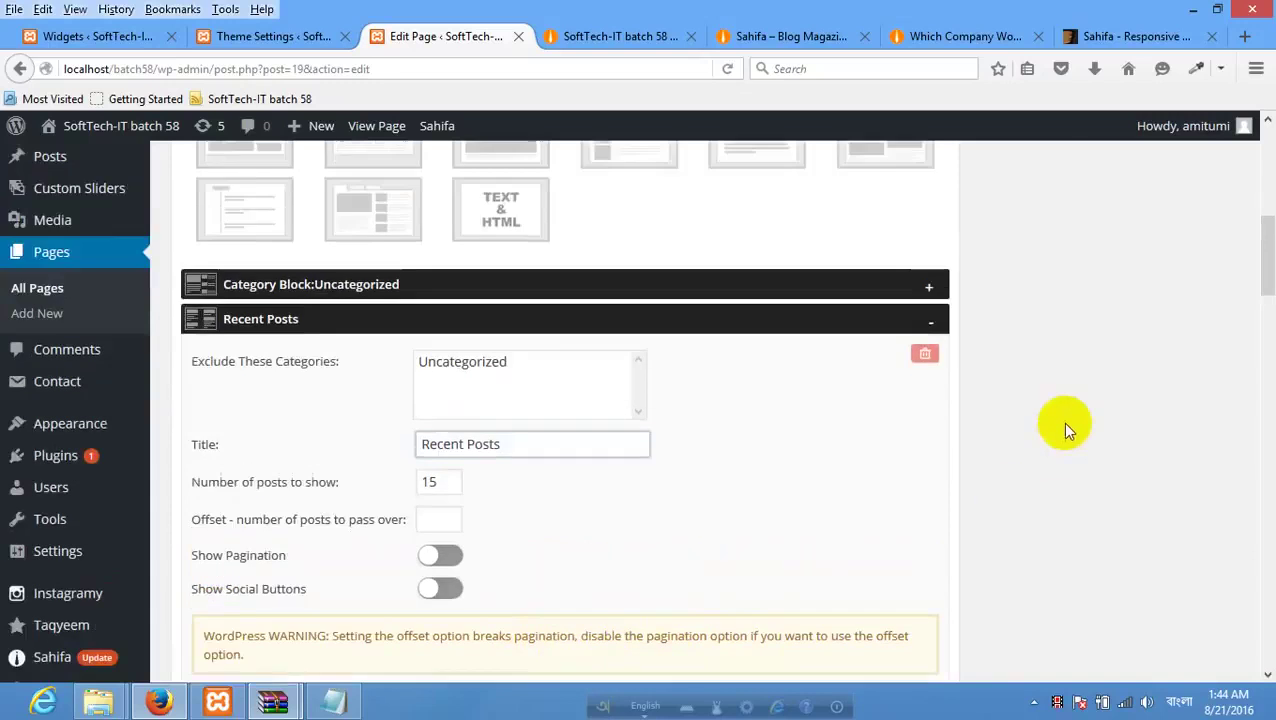
pyautogui.scroll(5, 1060, 427)
pyautogui.click(1197, 441)
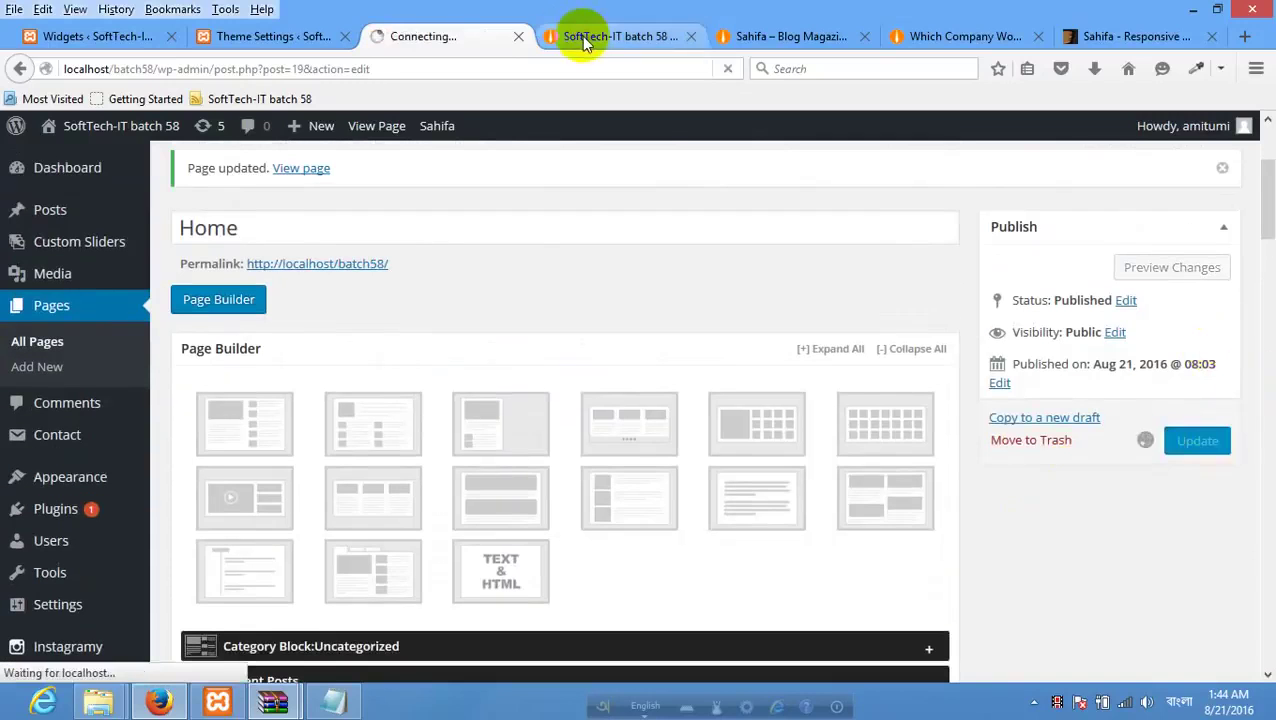
# Reload the local home page and examine the whole Recent Posts block in its two-column layout.
pyautogui.click(581, 36)
pyautogui.rightClick(14, 292)
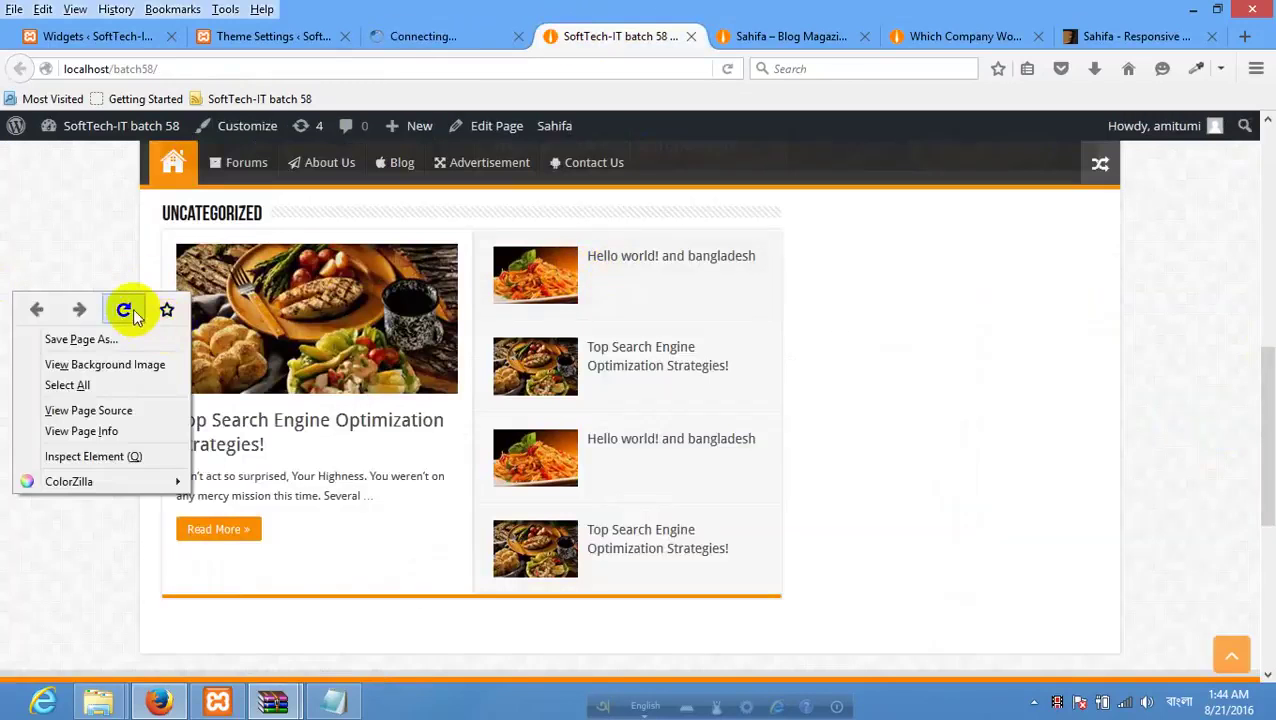
pyautogui.click(124, 309)
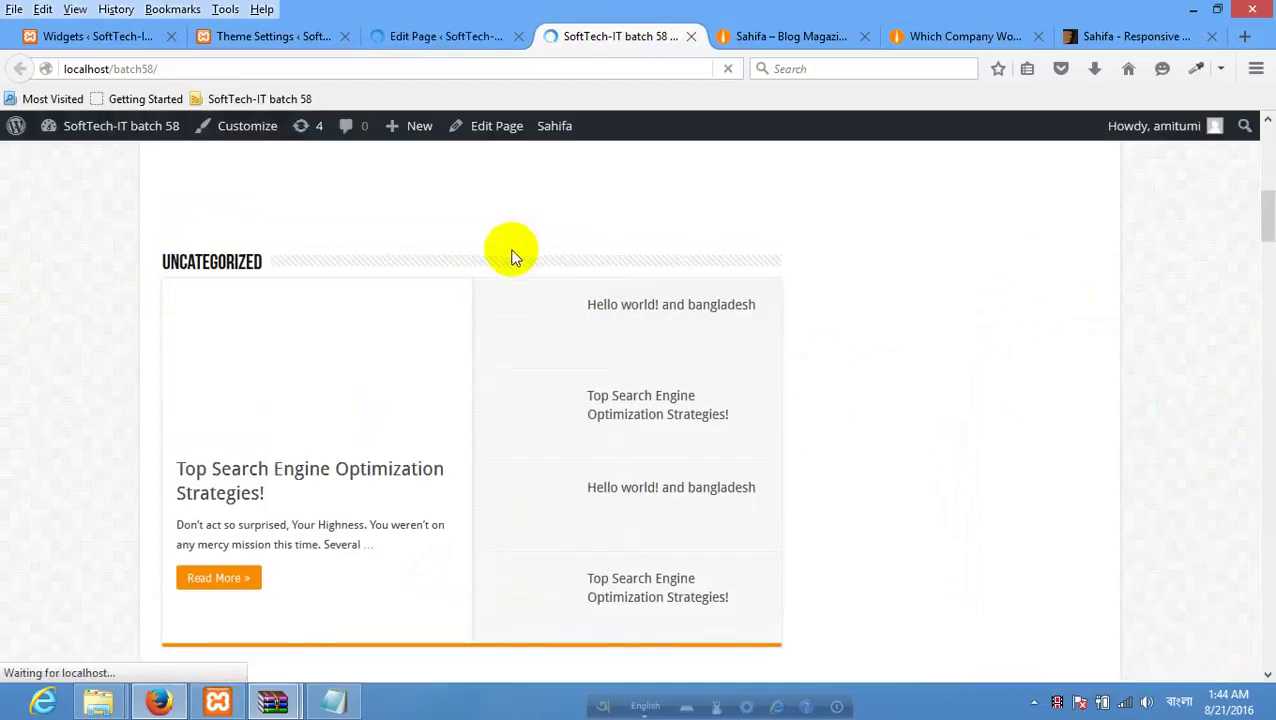
pyautogui.scroll(-5, 510, 260)
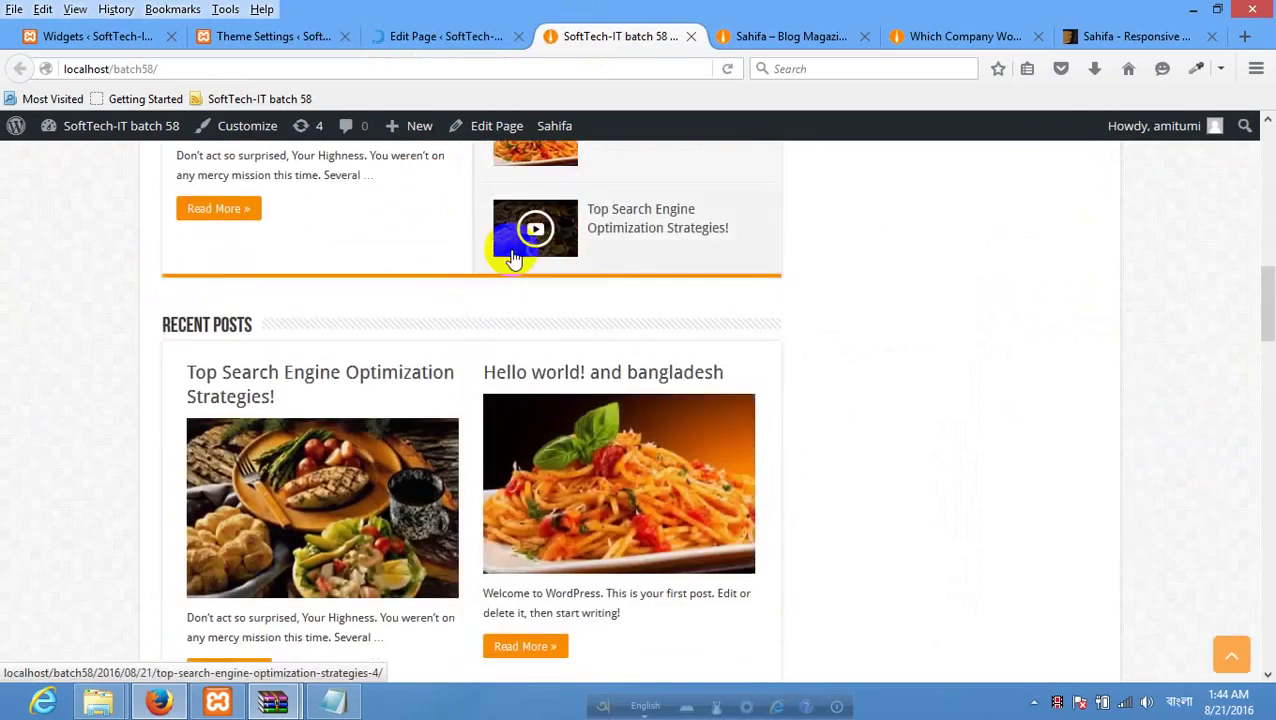
pyautogui.scroll(-5, 513, 285)
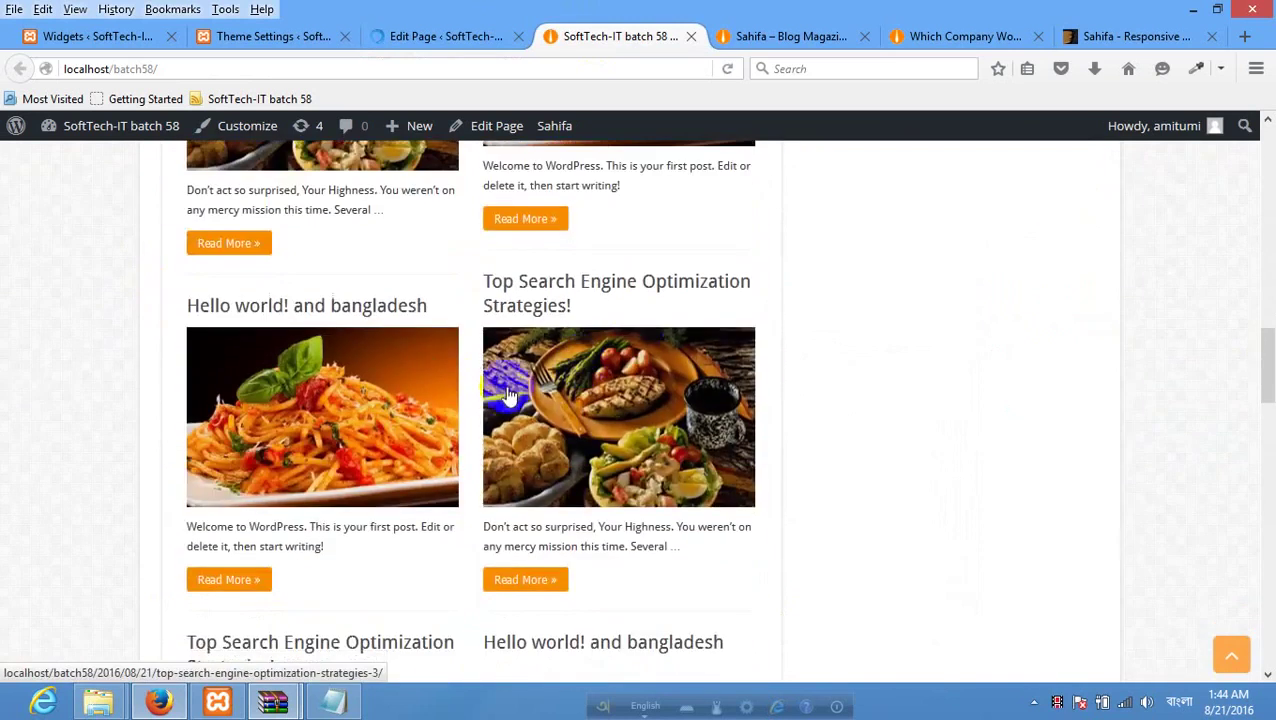
pyautogui.scroll(-5, 440, 378)
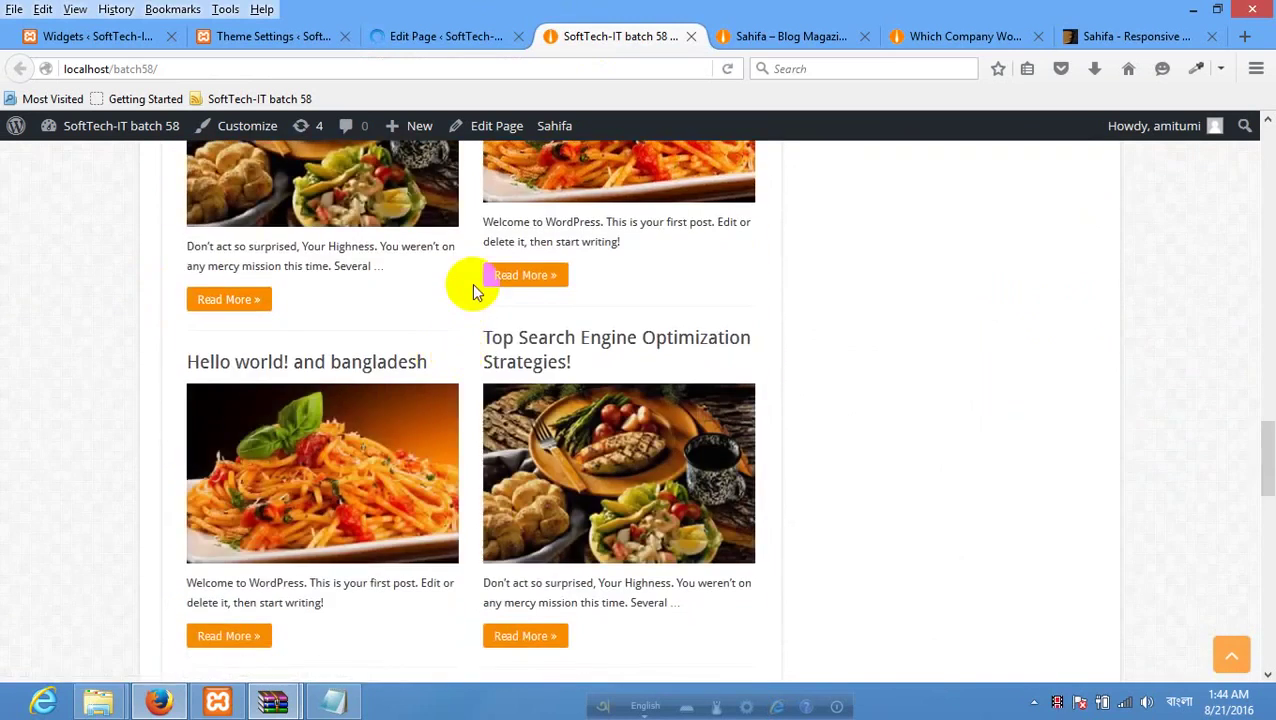
pyautogui.scroll(-4, 480, 285)
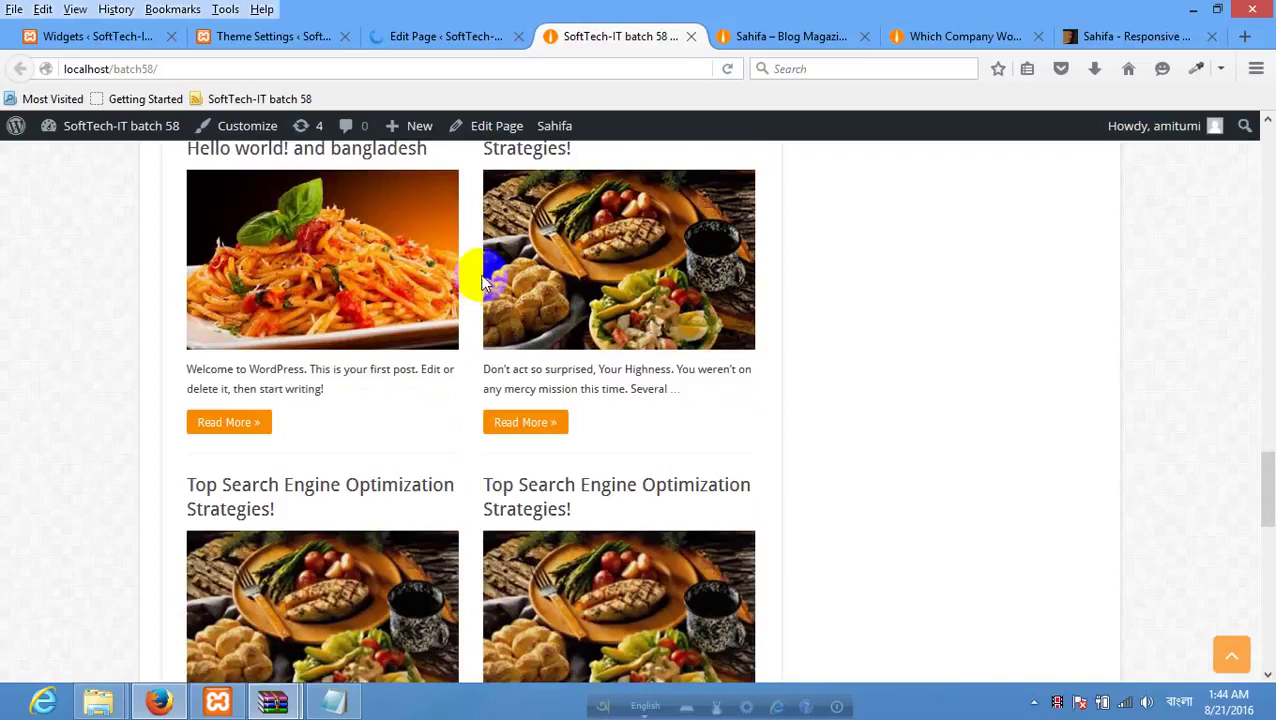
pyautogui.scroll(-8, 482, 280)
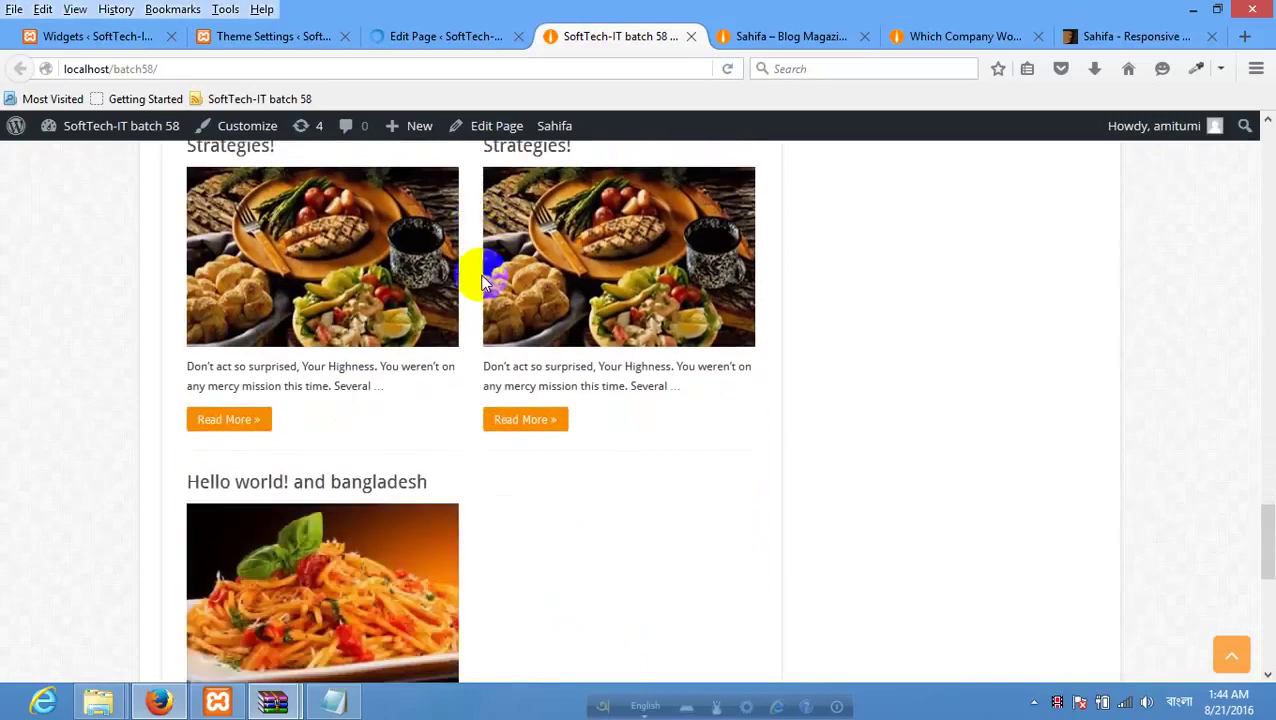
# Review the Blocks Settings of the Home page, including First News Excerpt Length and the meta options.
pyautogui.click(440, 40)
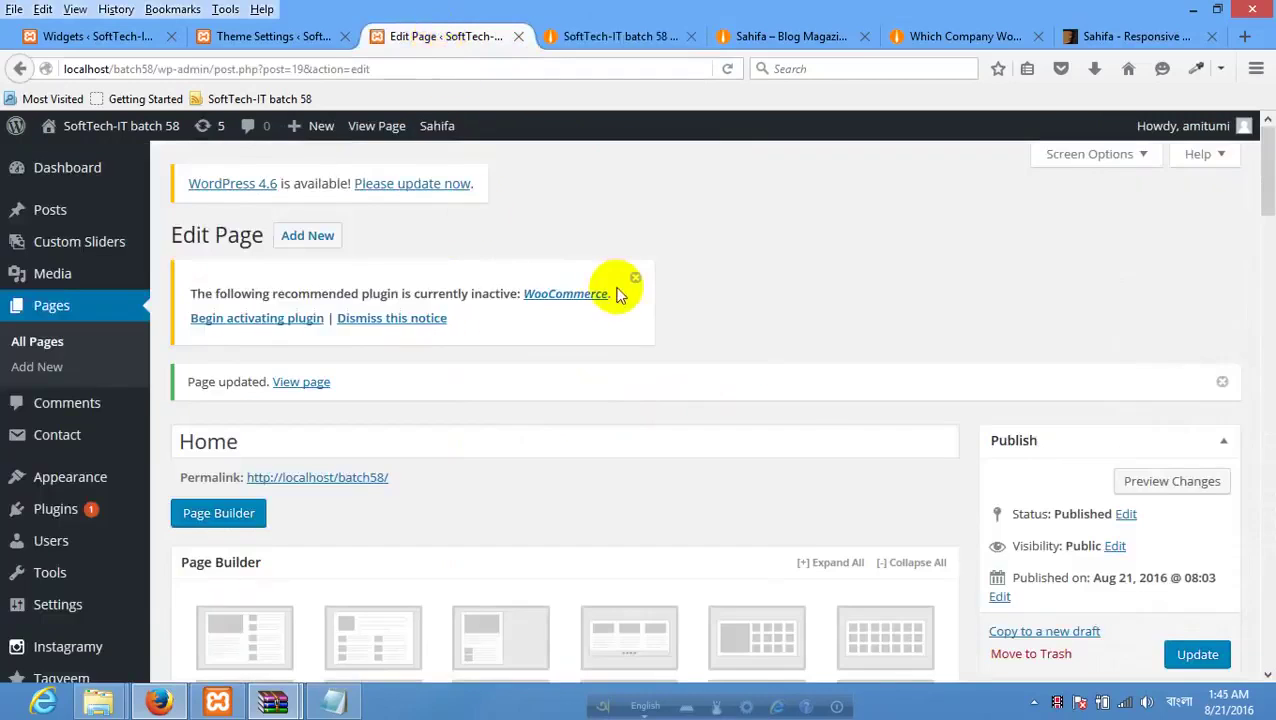
pyautogui.scroll(-10, 630, 285)
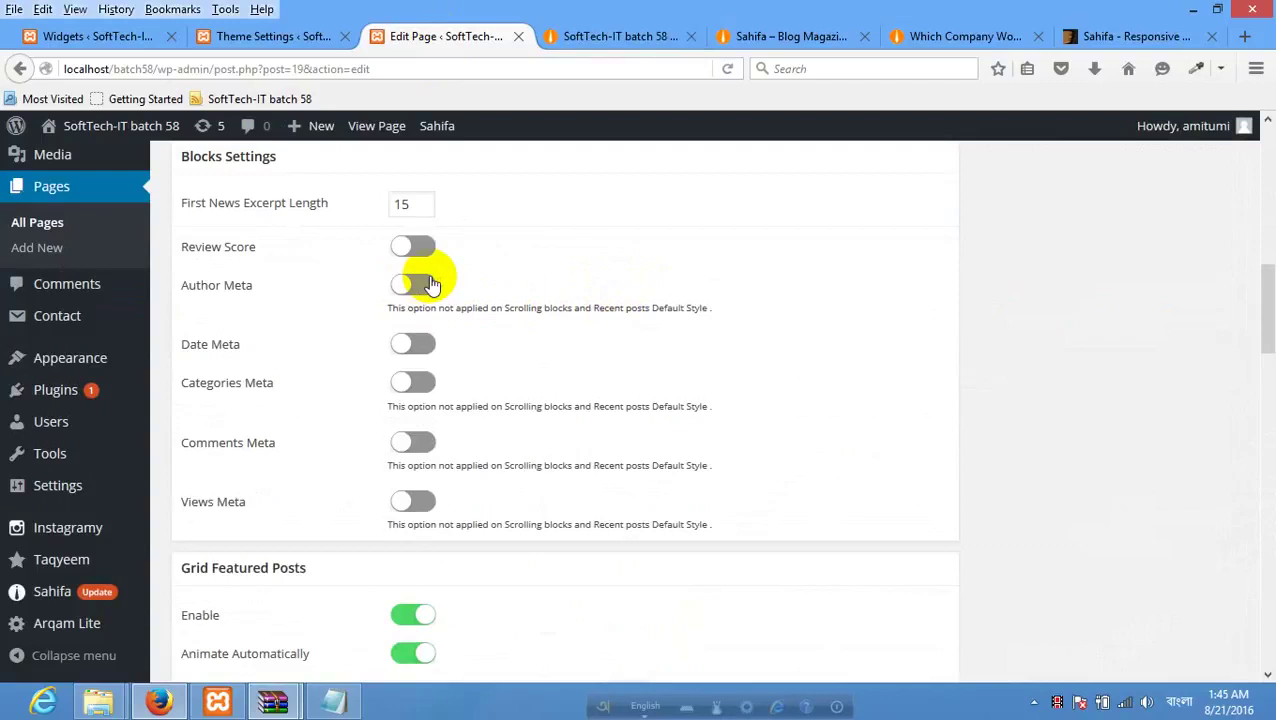
pyautogui.scroll(4, 430, 285)
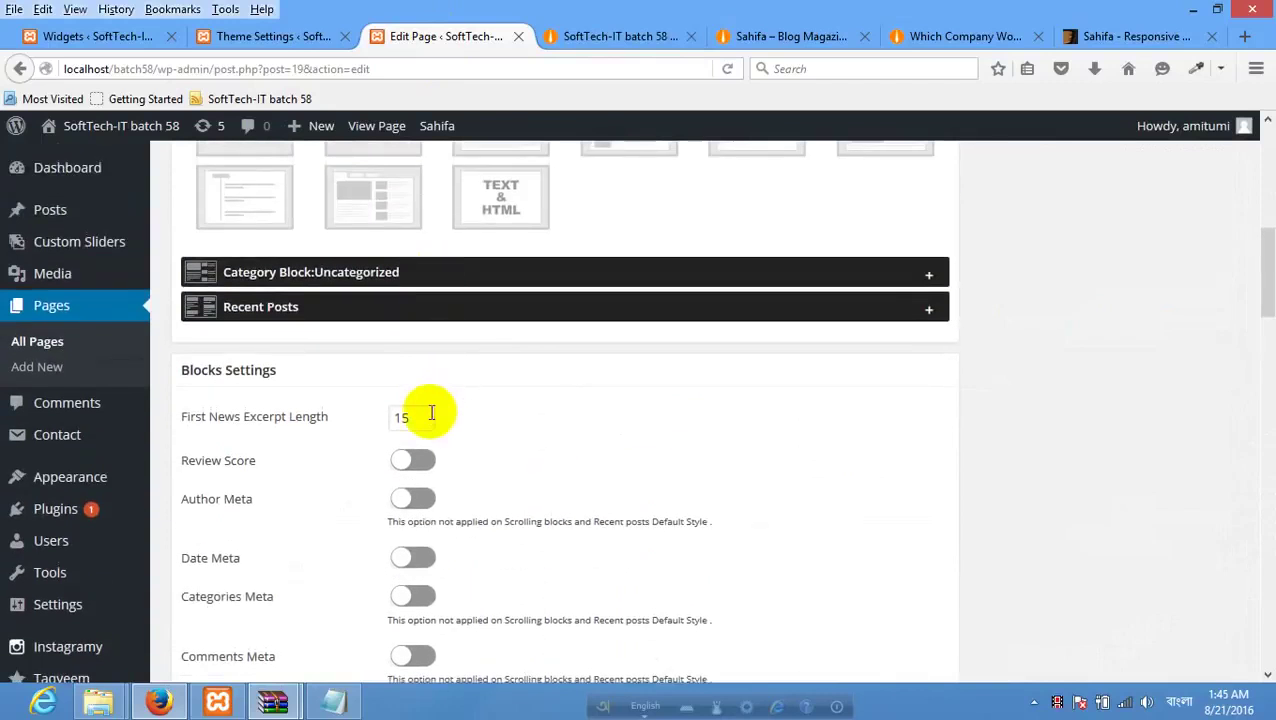
pyautogui.moveTo(429, 417); pyautogui.dragTo(355, 419)
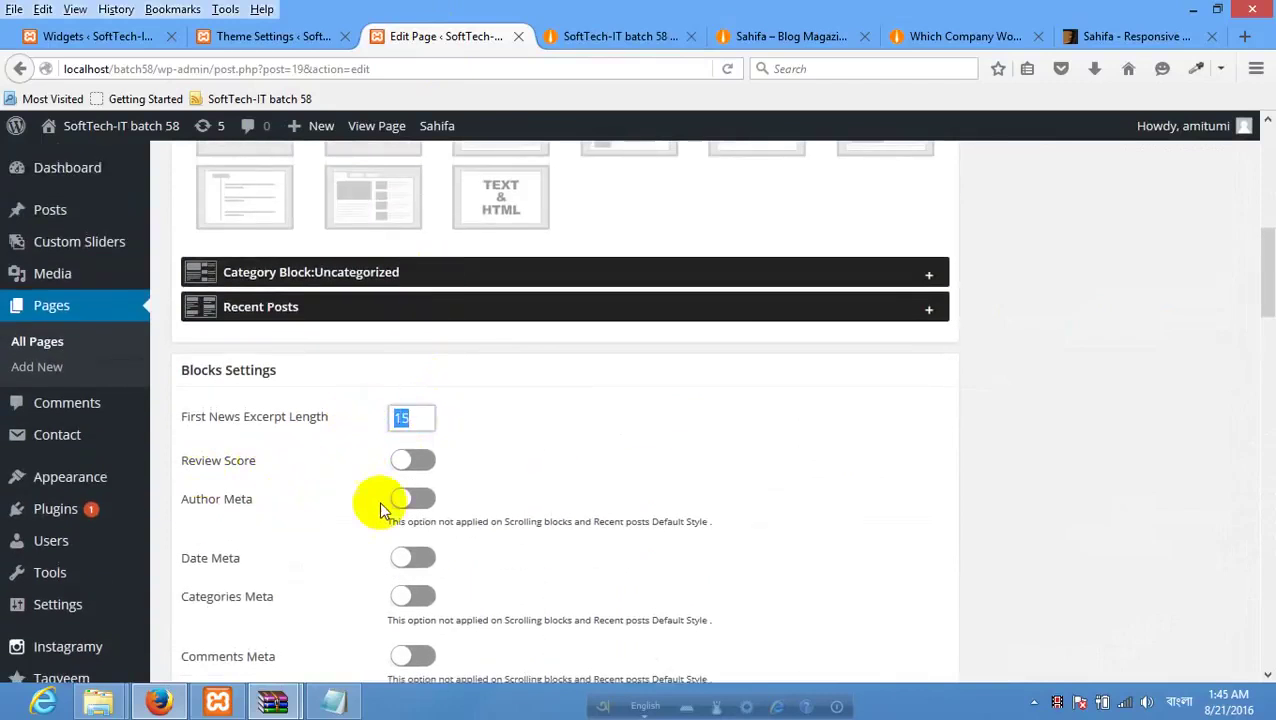
pyautogui.scroll(-2, 447, 501)
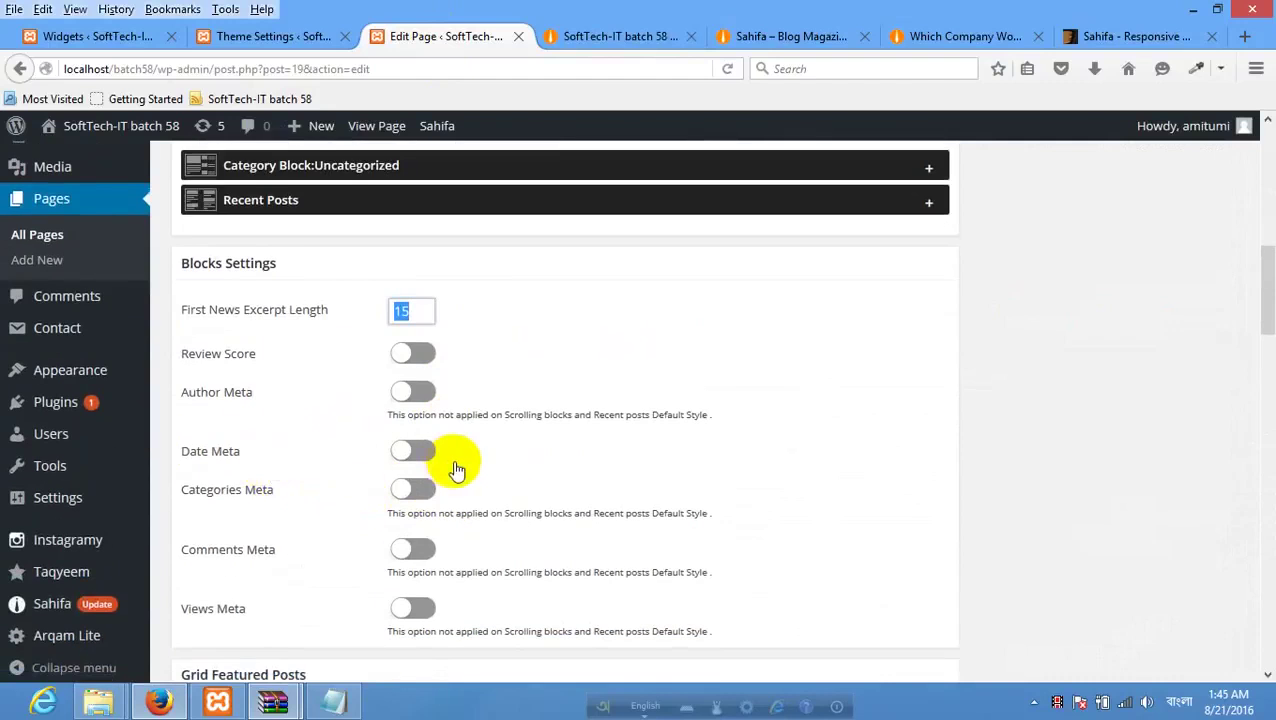
pyautogui.scroll(-2, 410, 474)
pyautogui.scroll(-2, 370, 485)
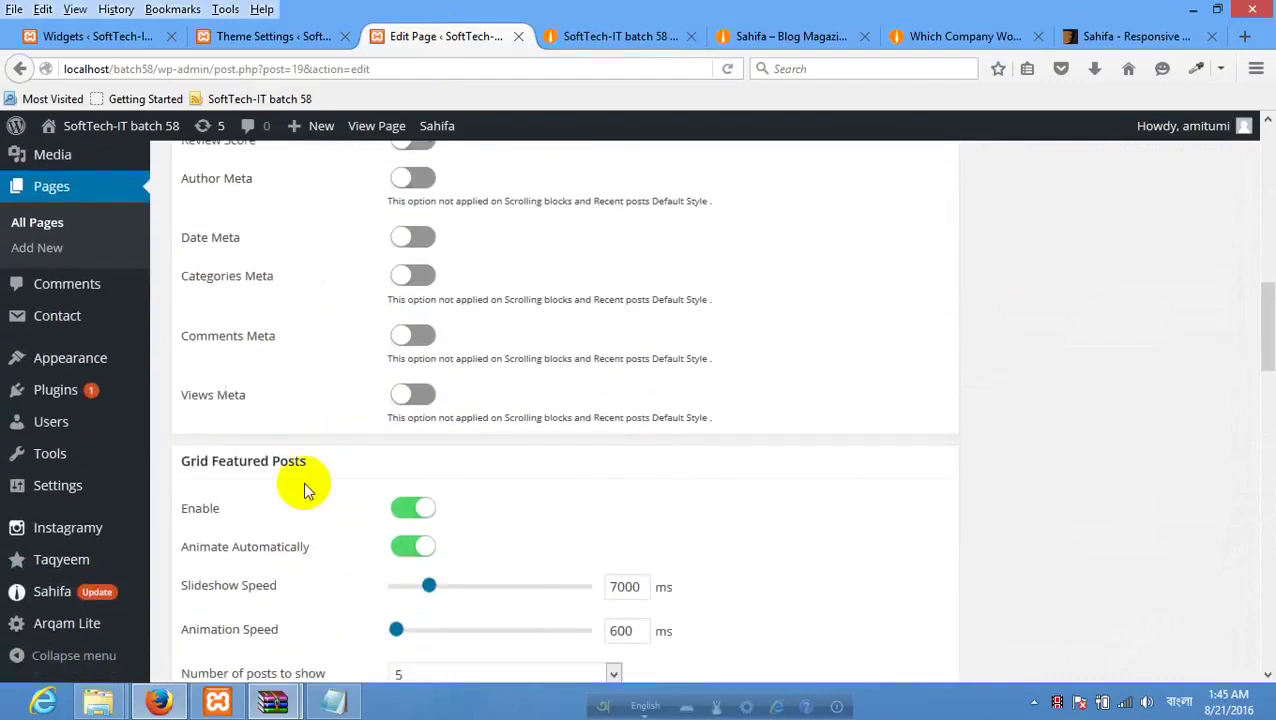
pyautogui.scroll(8, 447, 388)
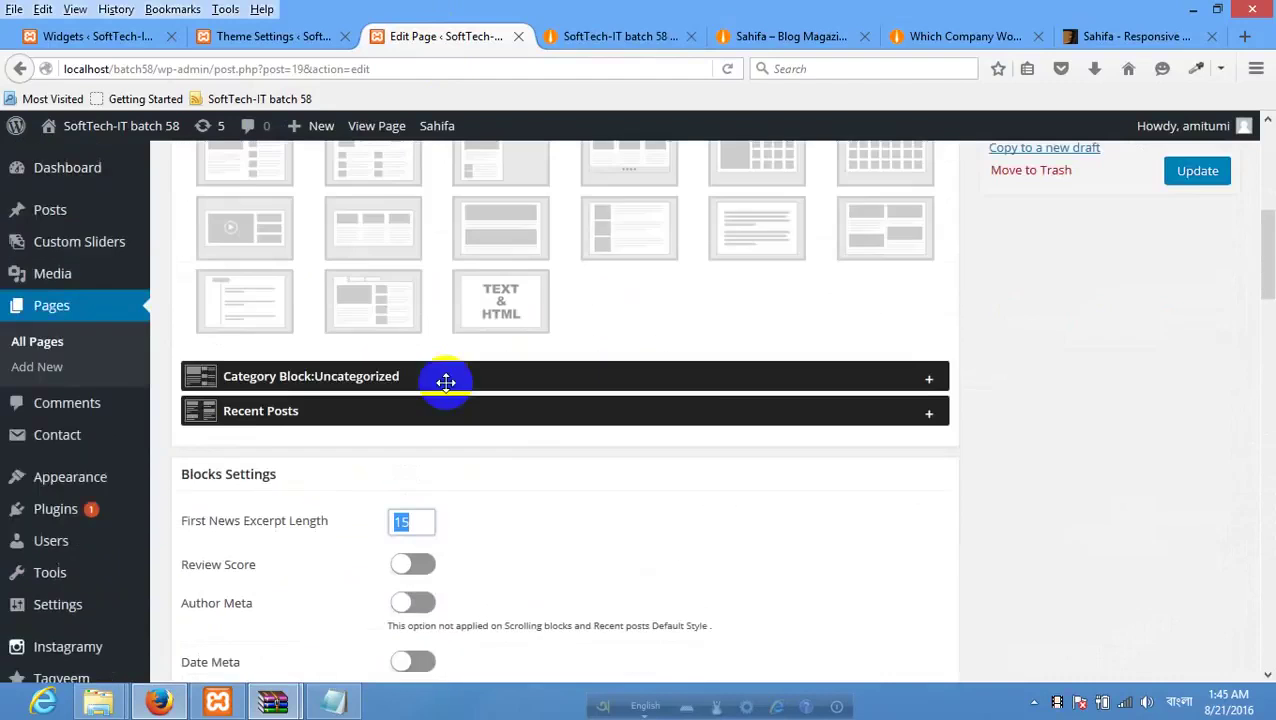
# Set the Recent Posts block to show 4 posts with social buttons enabled, and update the Home page.
pyautogui.click(933, 418)
pyautogui.scroll(-4, 727, 435)
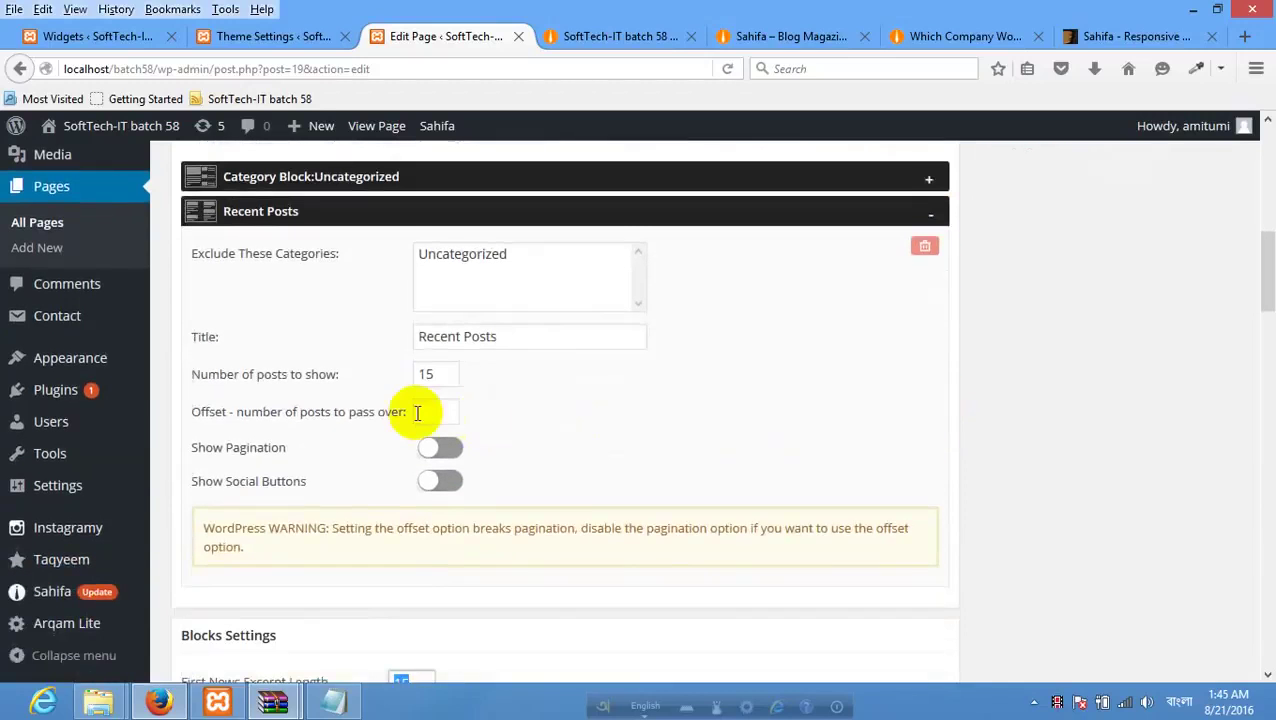
pyautogui.moveTo(456, 363); pyautogui.dragTo(339, 362)
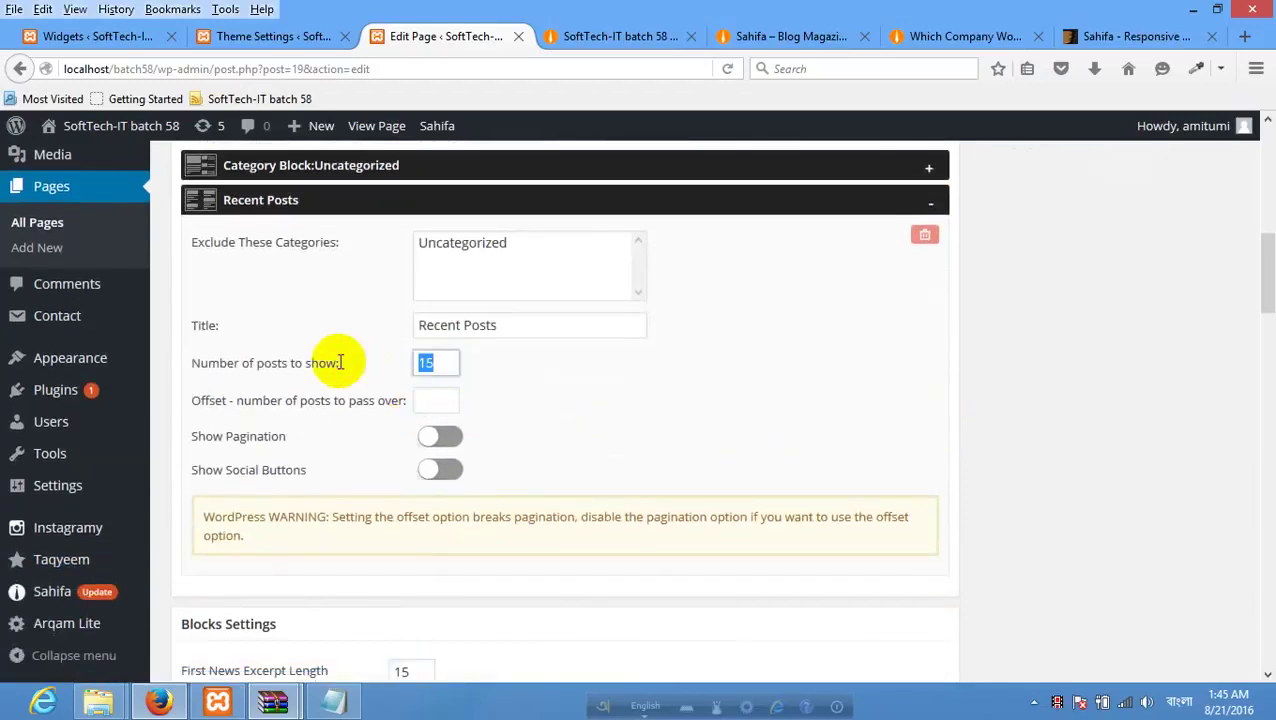
pyautogui.write('4')
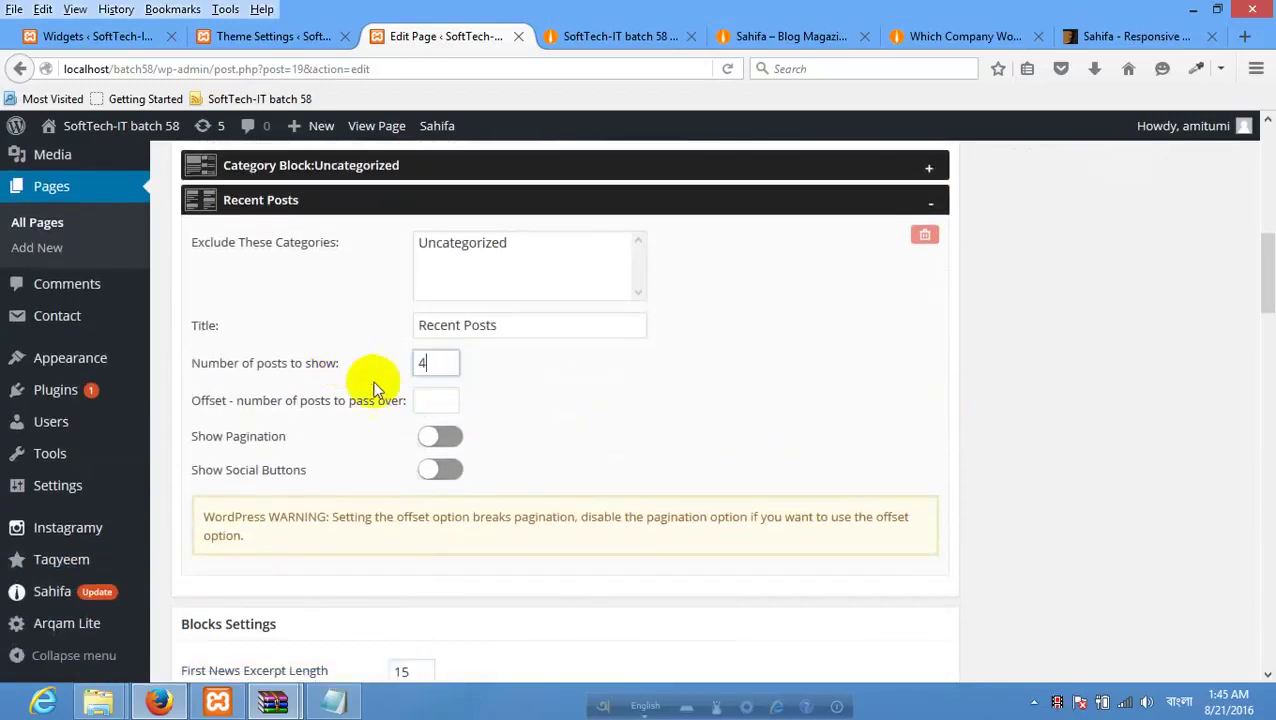
pyautogui.click(440, 397)
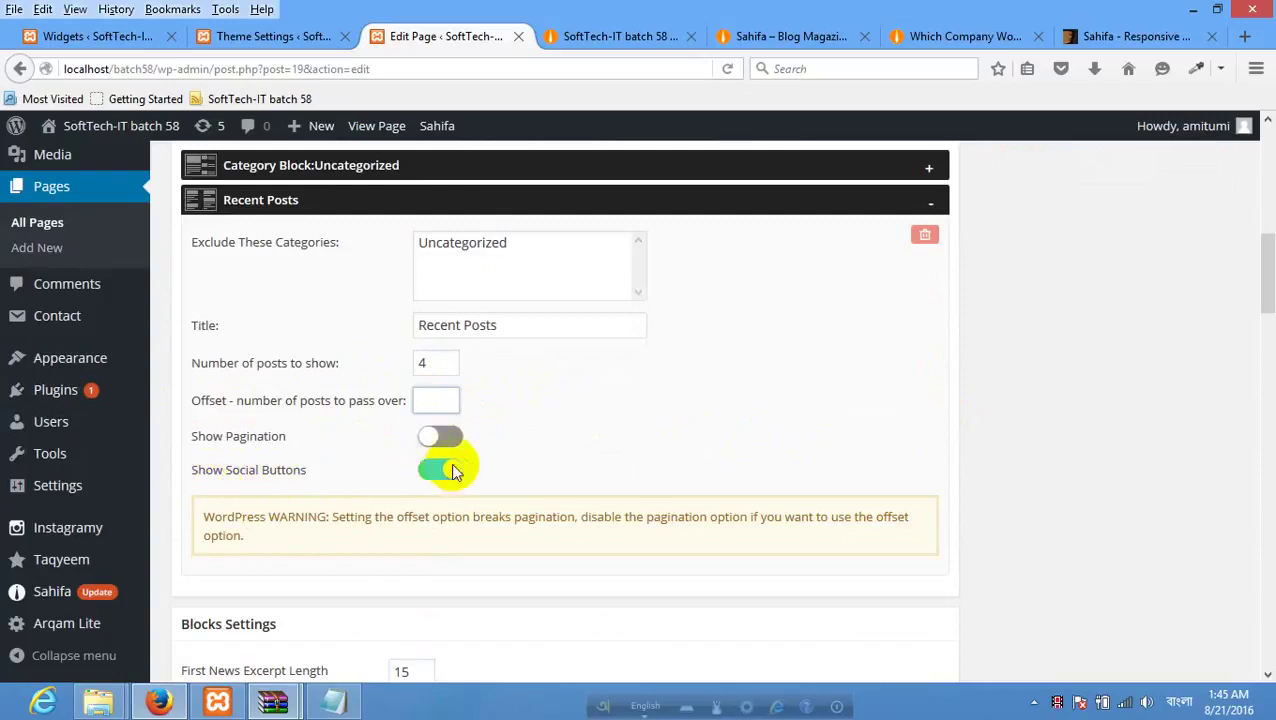
pyautogui.scroll(2, 864, 458)
pyautogui.scroll(6, 1025, 406)
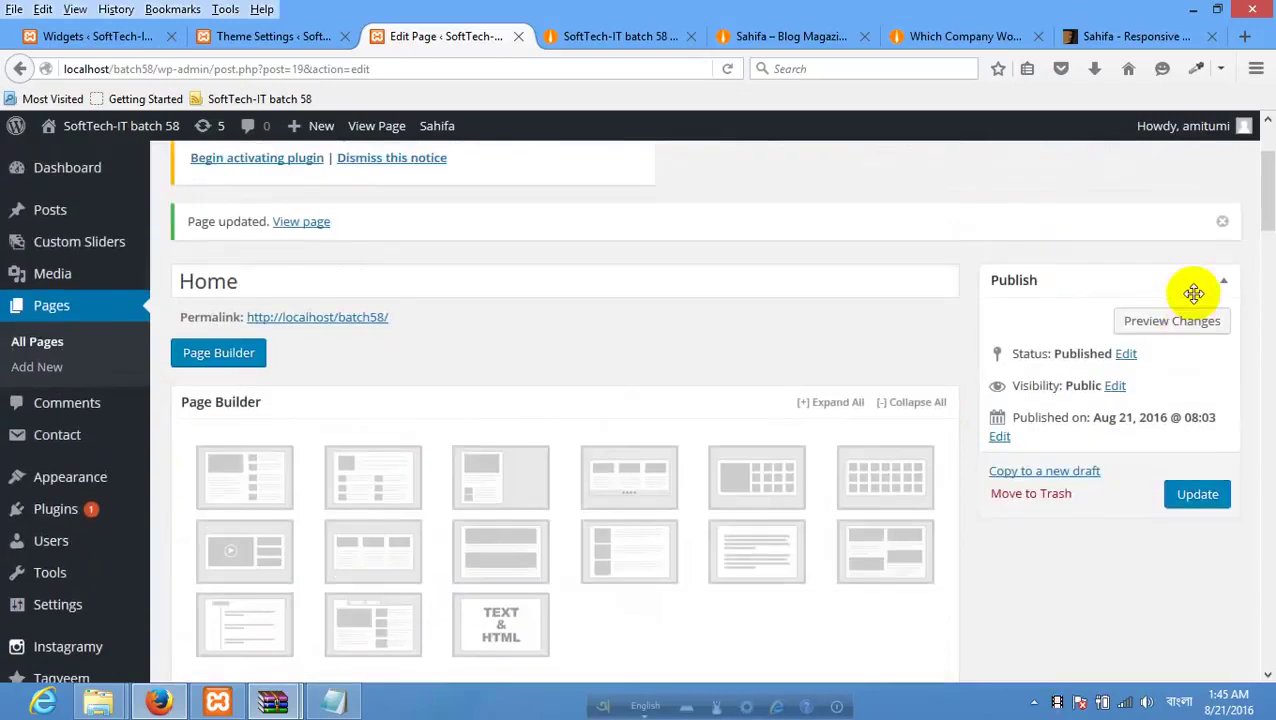
pyautogui.click(1206, 503)
# Check the Sahifa demo's two-column blocks, then reload the local home page and examine its Recent Posts block.
pyautogui.click(622, 38)
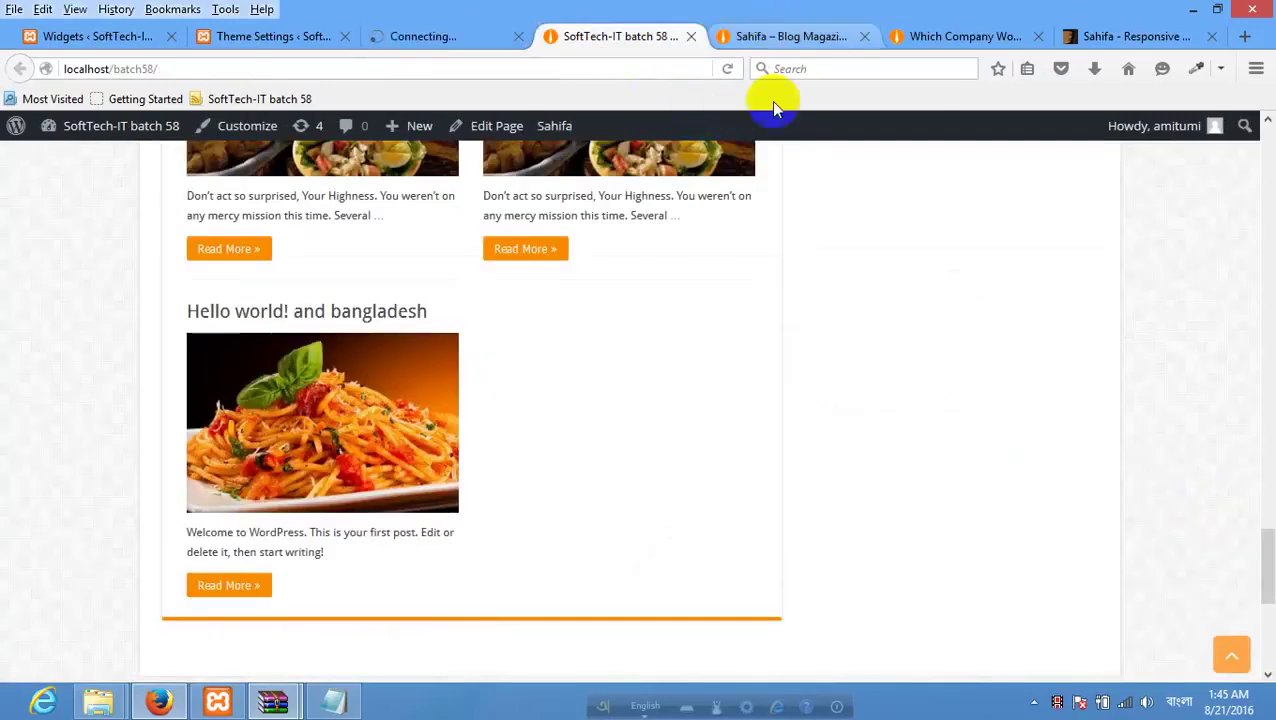
pyautogui.click(785, 36)
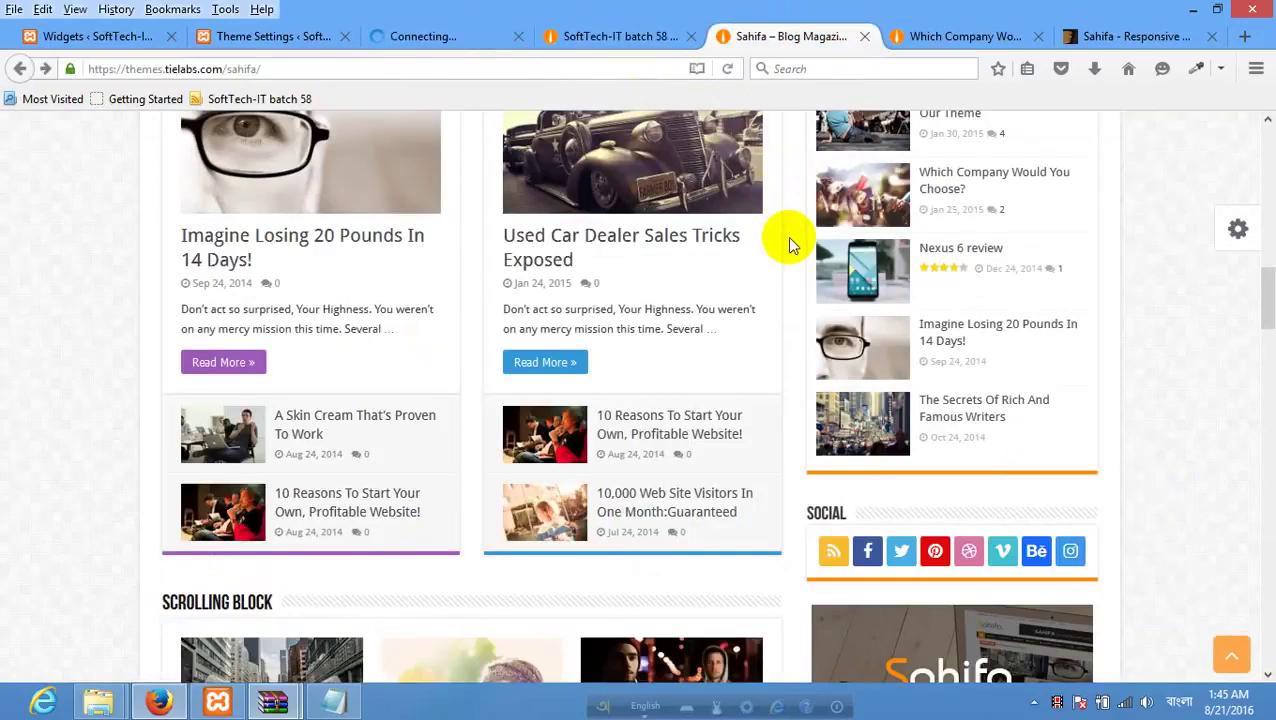
pyautogui.scroll(4, 762, 194)
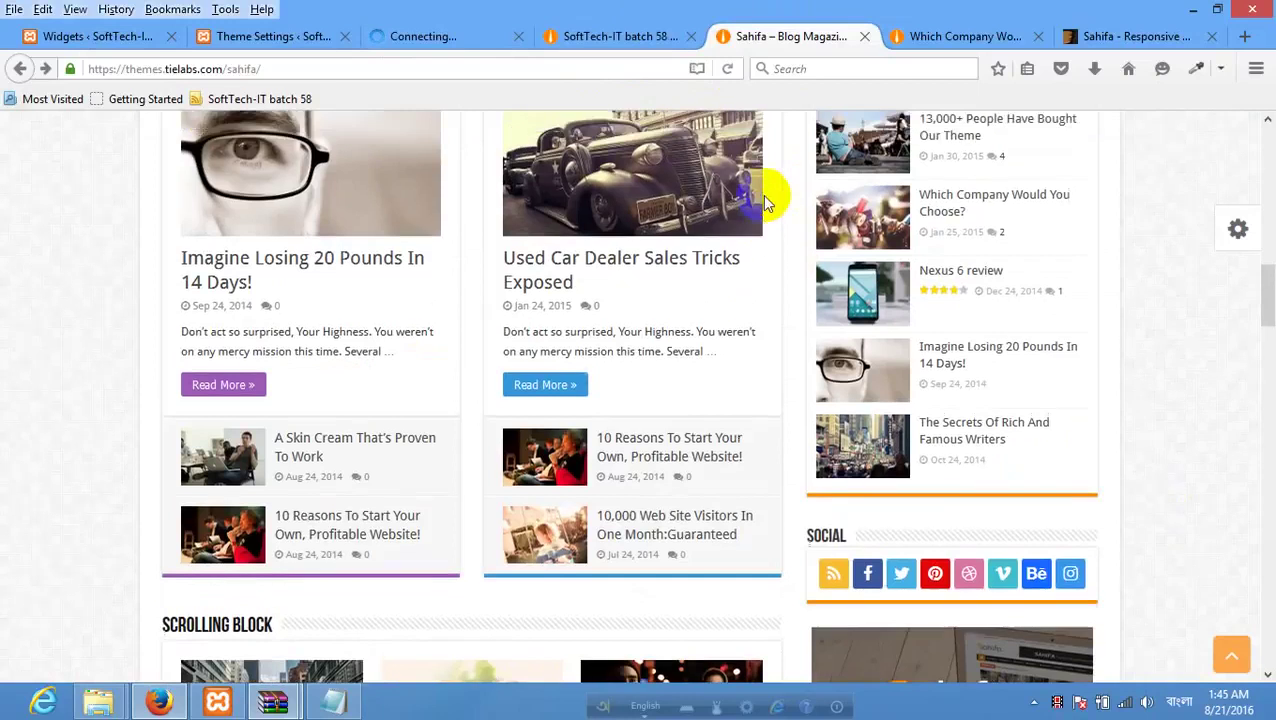
pyautogui.click(592, 37)
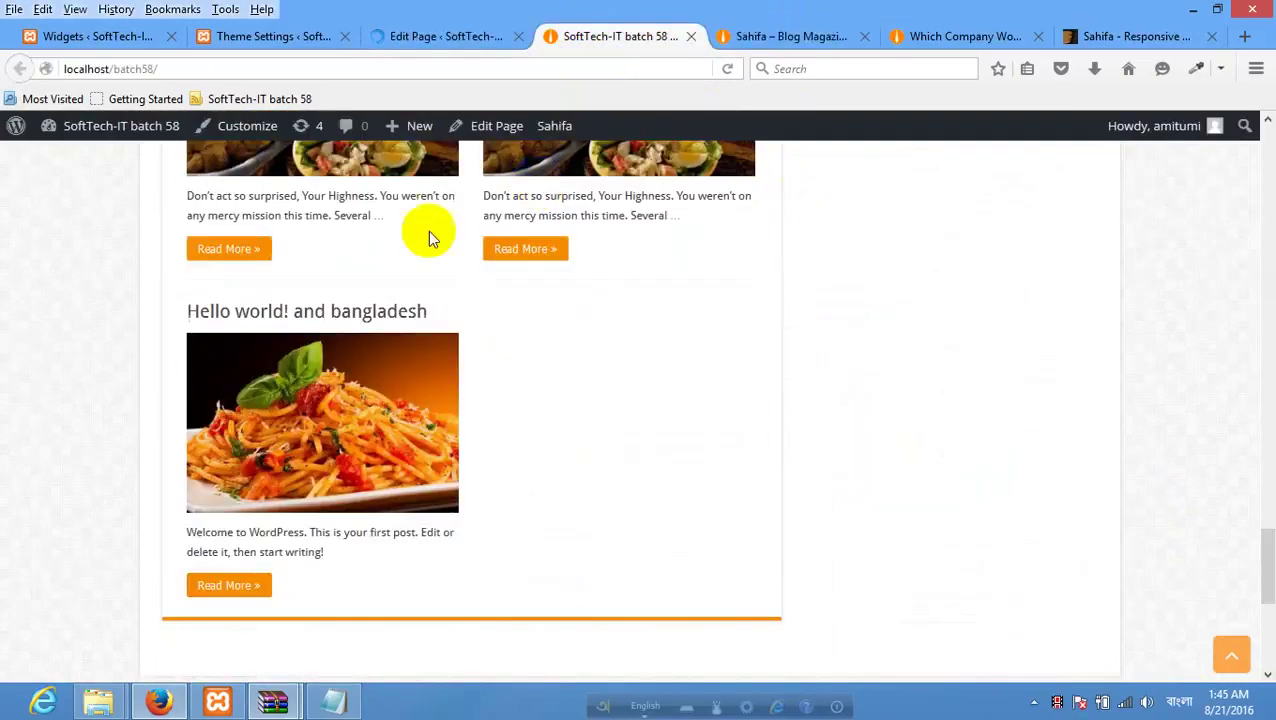
pyautogui.rightClick(197, 370)
pyautogui.click(146, 362)
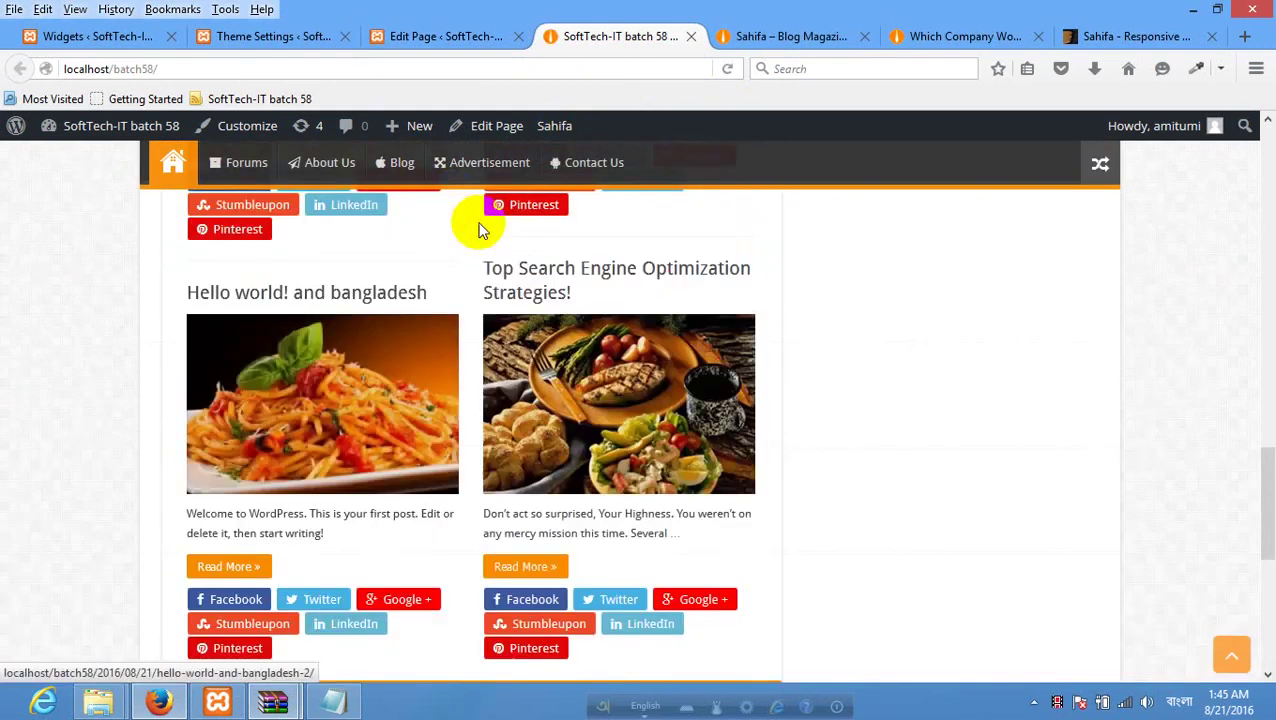
pyautogui.scroll(4, 478, 230)
# Turn off the Recent Posts block's social buttons, set its number of posts to 2, and update the page.
pyautogui.click(468, 36)
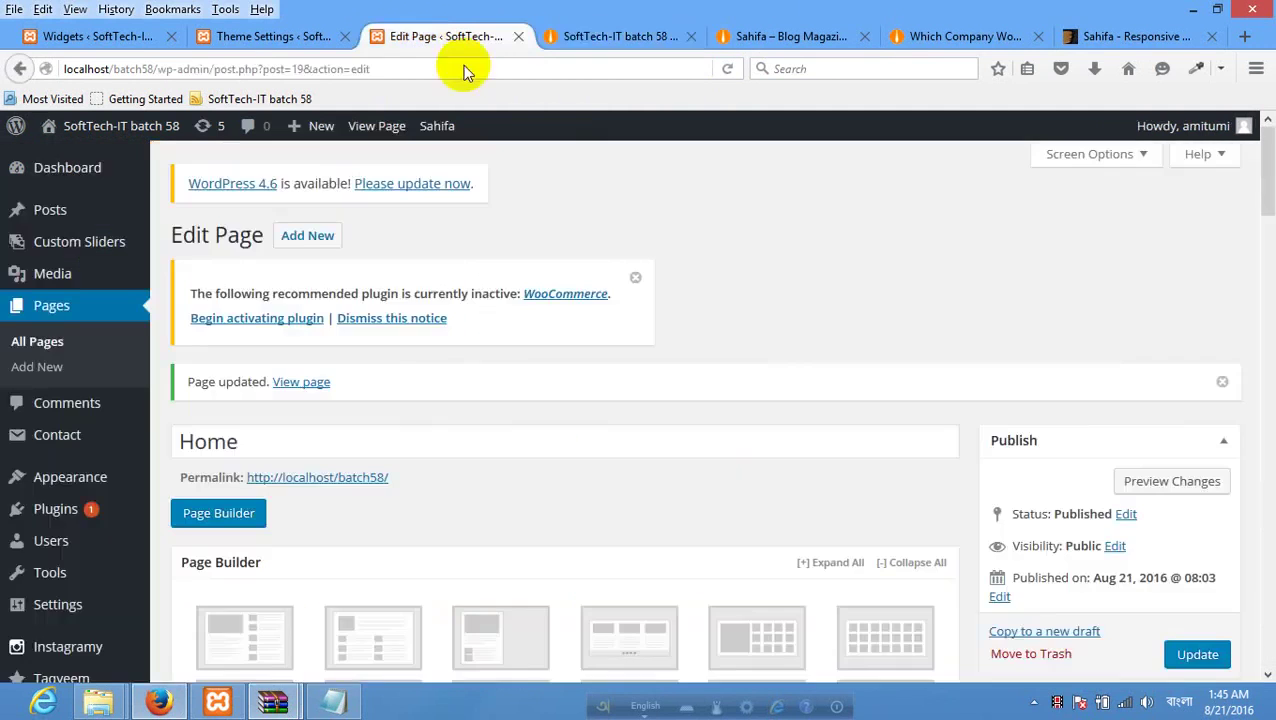
pyautogui.scroll(-10, 449, 368)
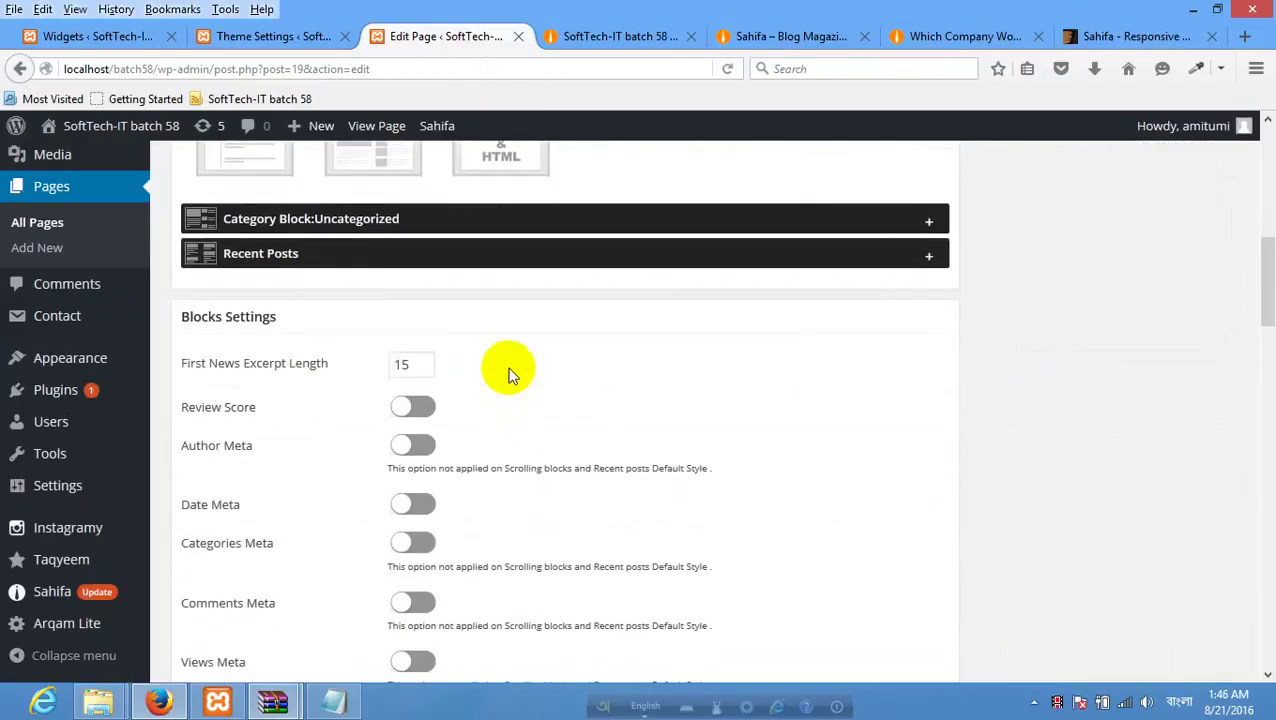
pyautogui.scroll(3, 503, 372)
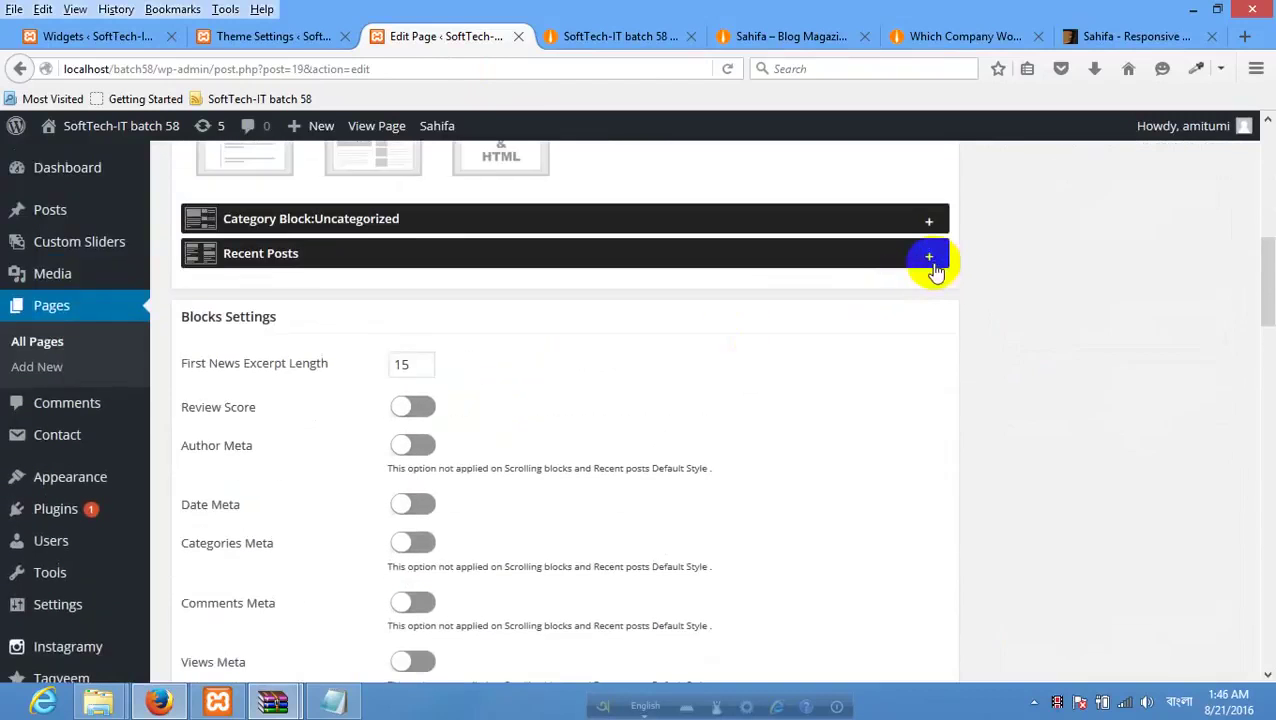
pyautogui.click(930, 256)
pyautogui.click(440, 523)
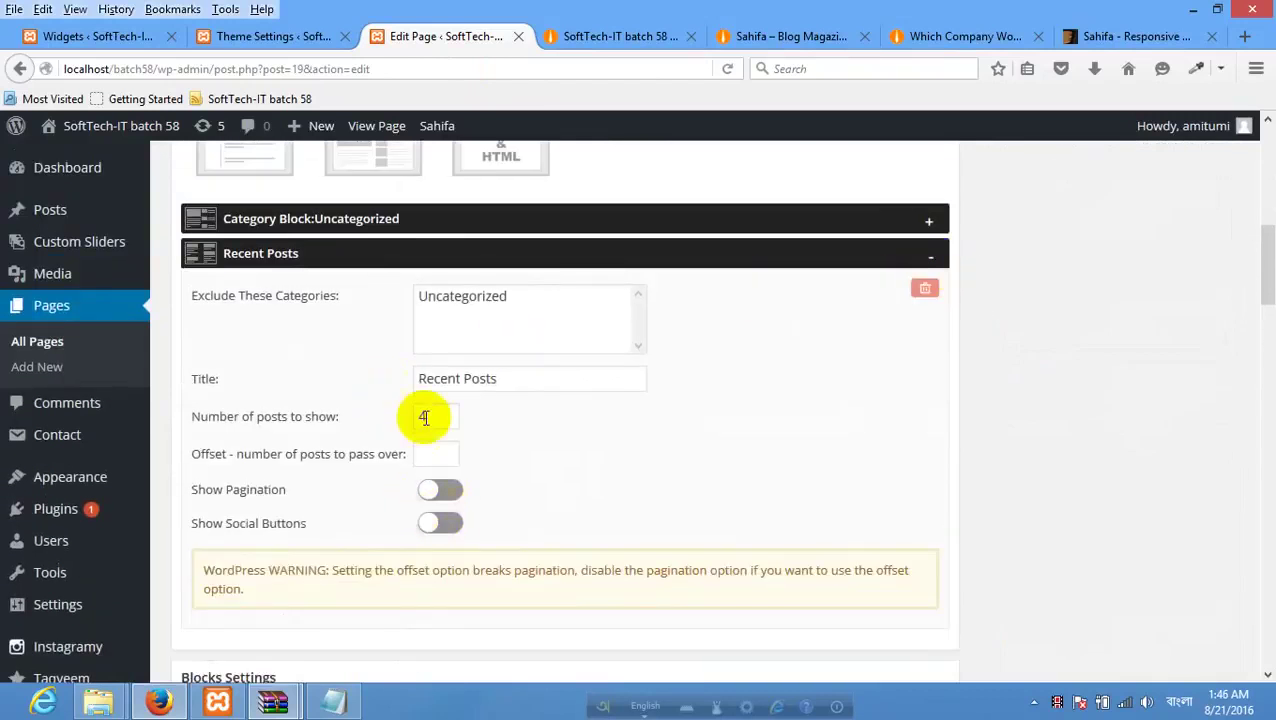
pyautogui.click(427, 418)
pyautogui.click(212, 416)
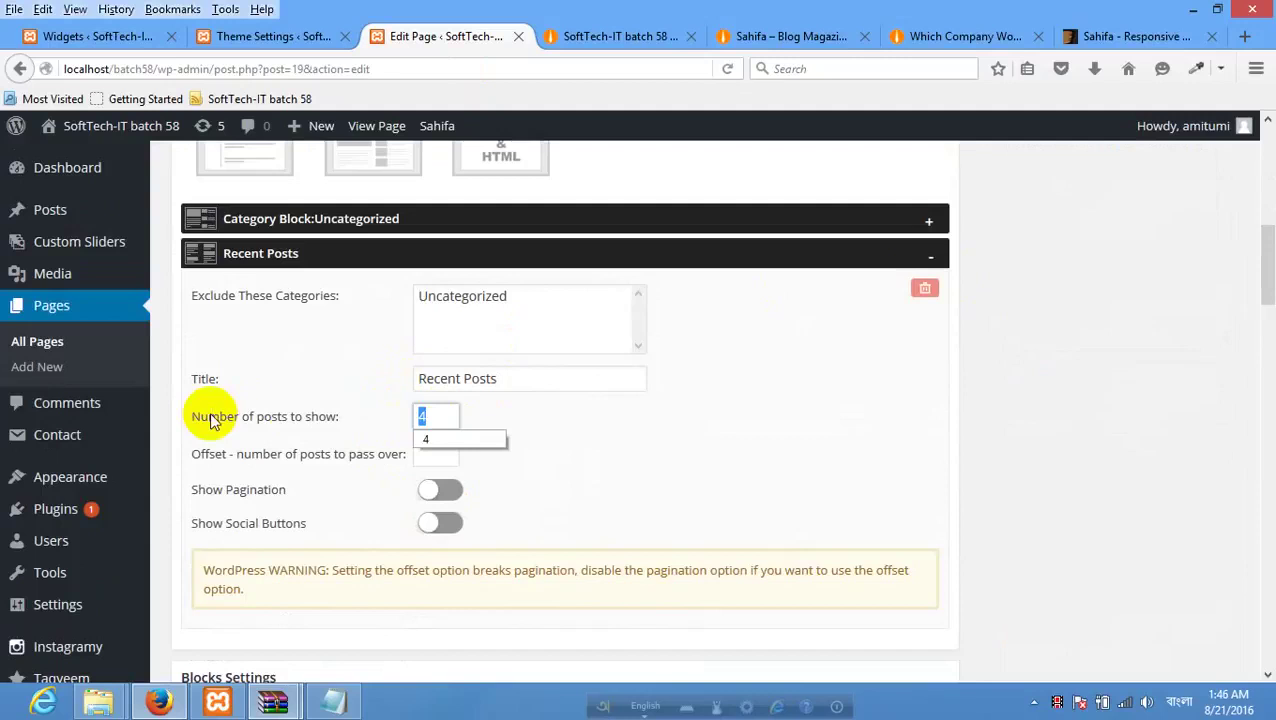
pyautogui.write('2')
pyautogui.press('Return')
pyautogui.click(1205, 441)
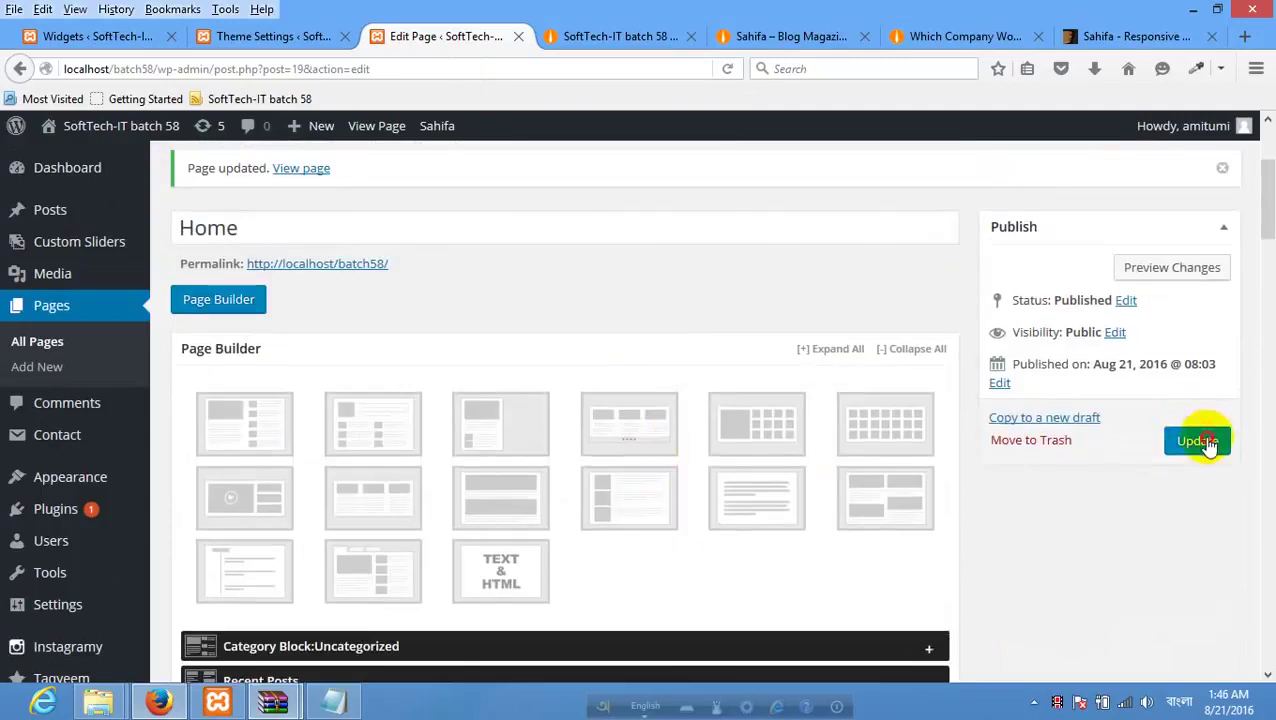
# Reload the local home page to check the Recent Posts block with two posts and no social buttons.
pyautogui.click(592, 46)
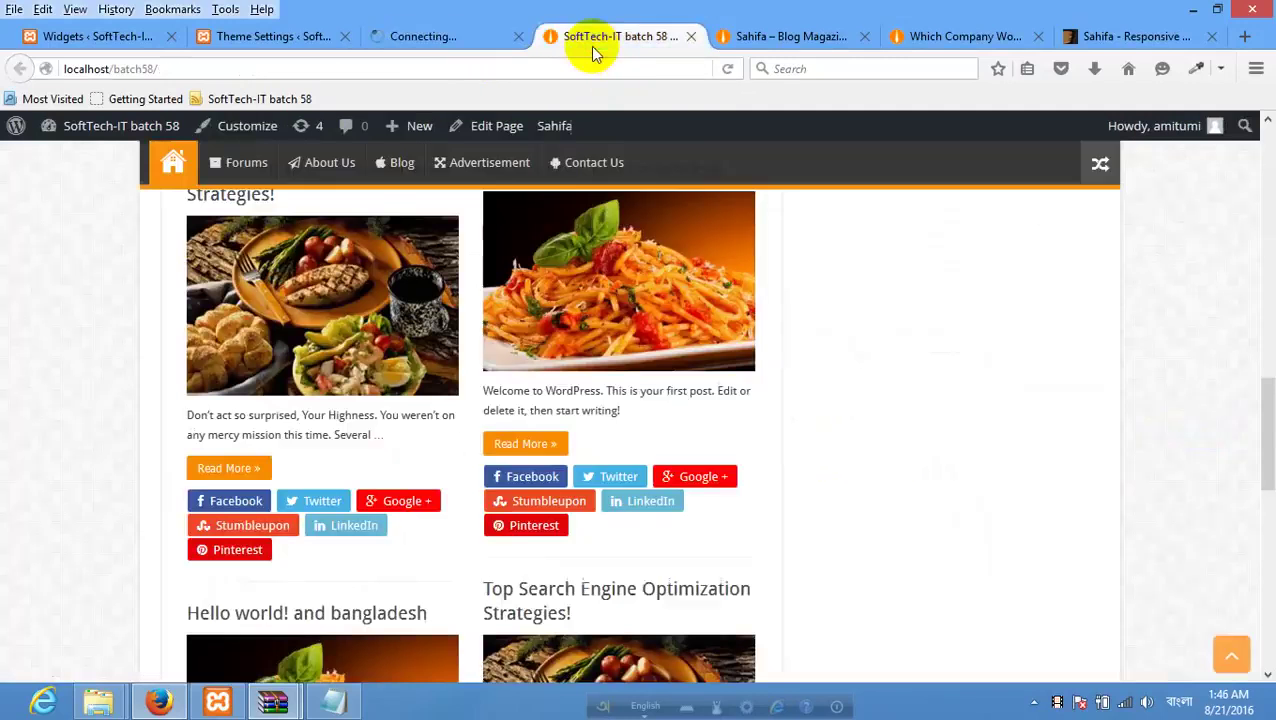
pyautogui.click(780, 36)
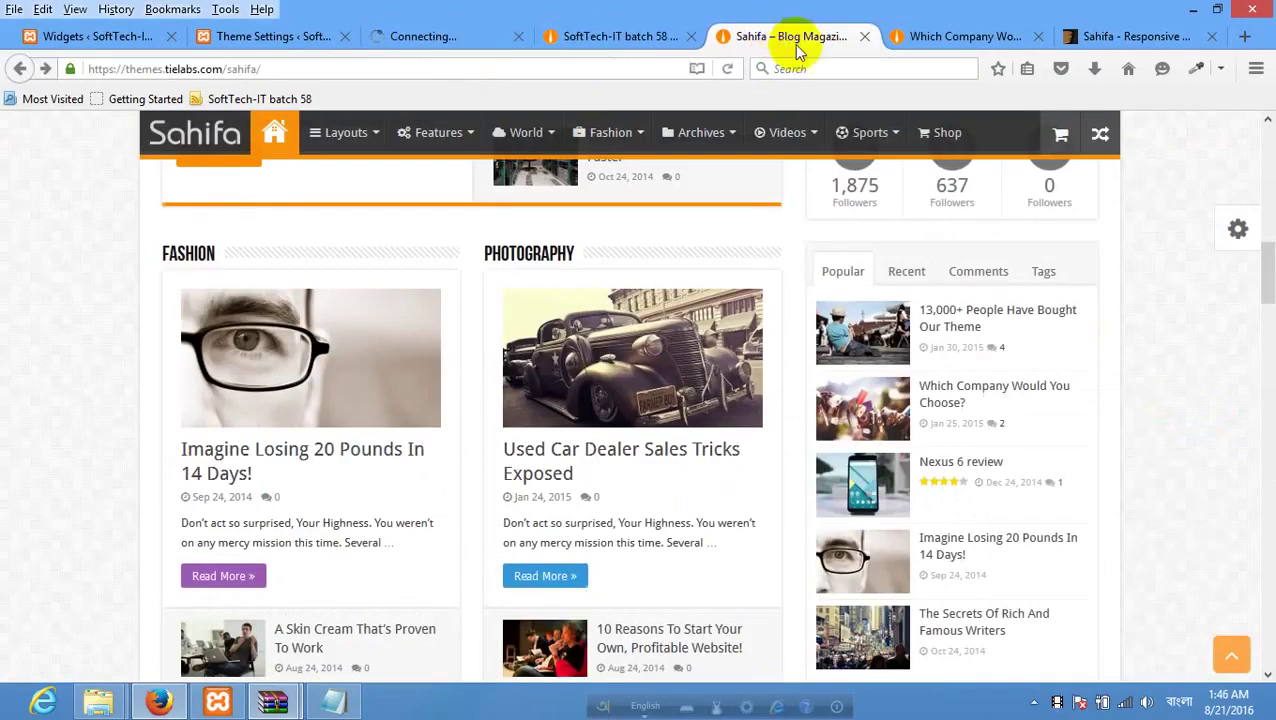
pyautogui.click(632, 40)
pyautogui.rightClick(6, 360)
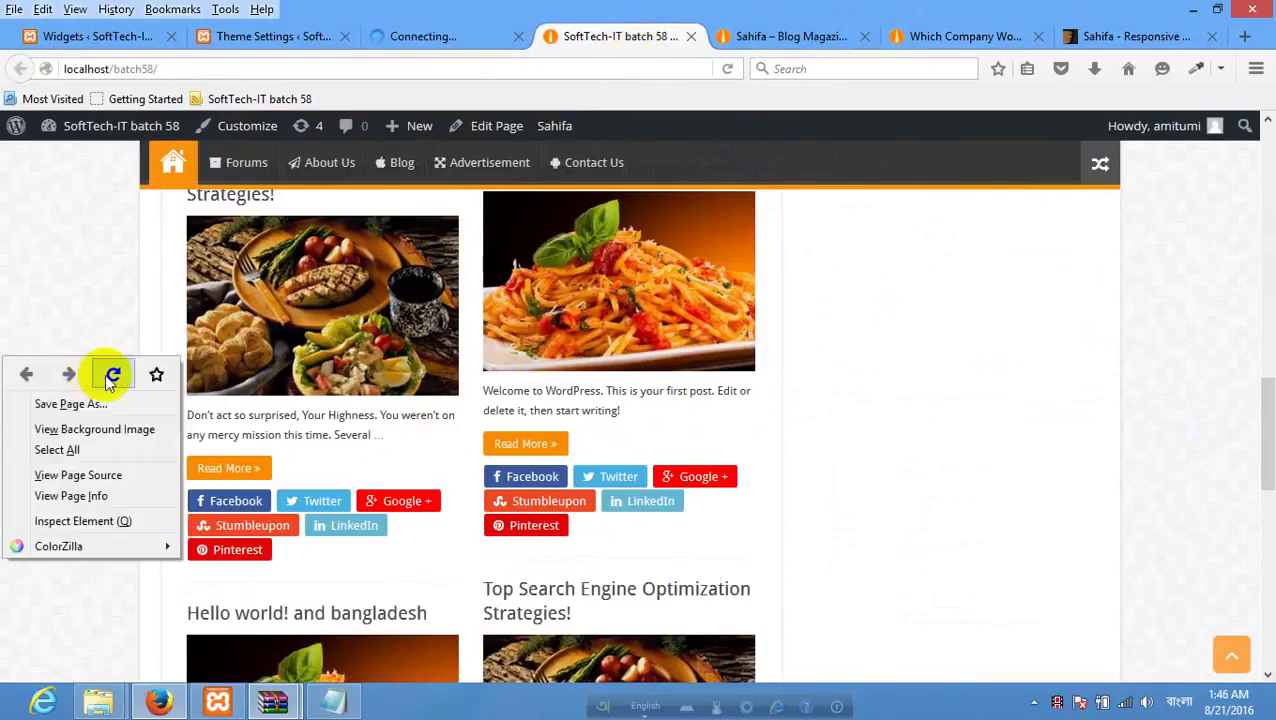
pyautogui.click(112, 375)
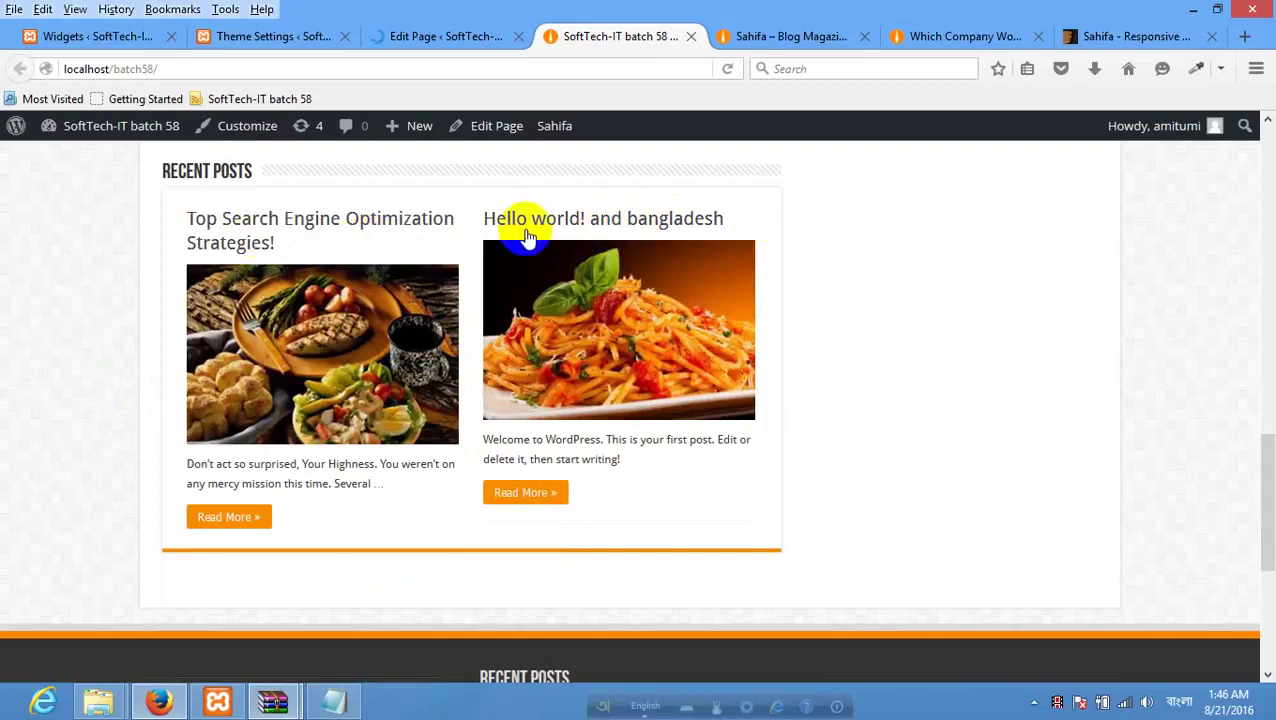
# Compare the demo's Fashion and Photography blocks with the Recent Posts block on the local home page.
pyautogui.click(775, 38)
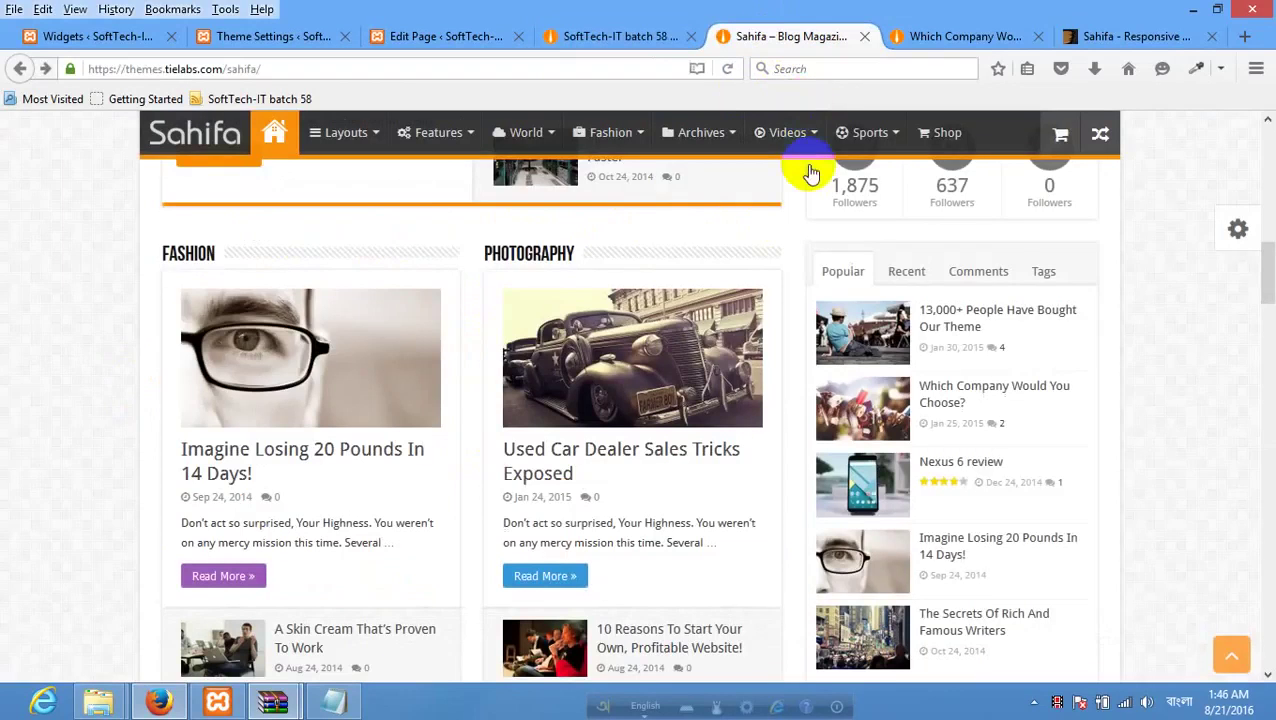
pyautogui.moveTo(787, 140)
pyautogui.scroll(-5, 400, 436)
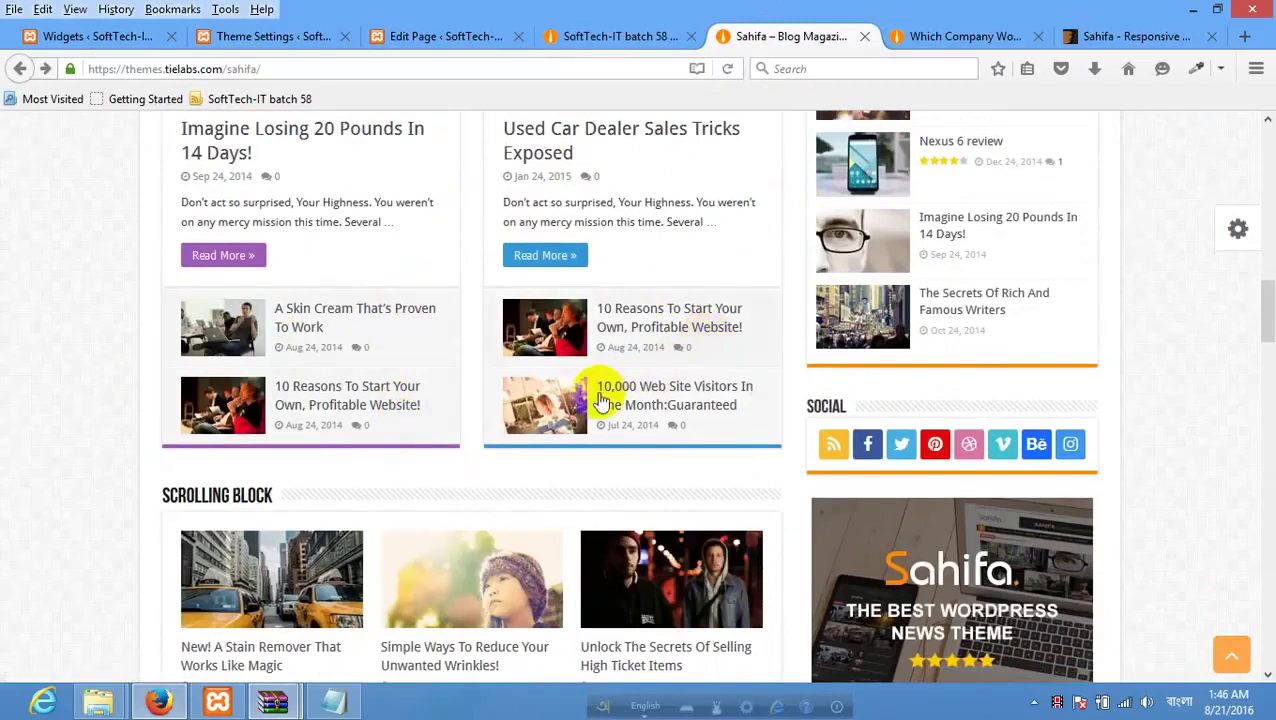
pyautogui.click(448, 34)
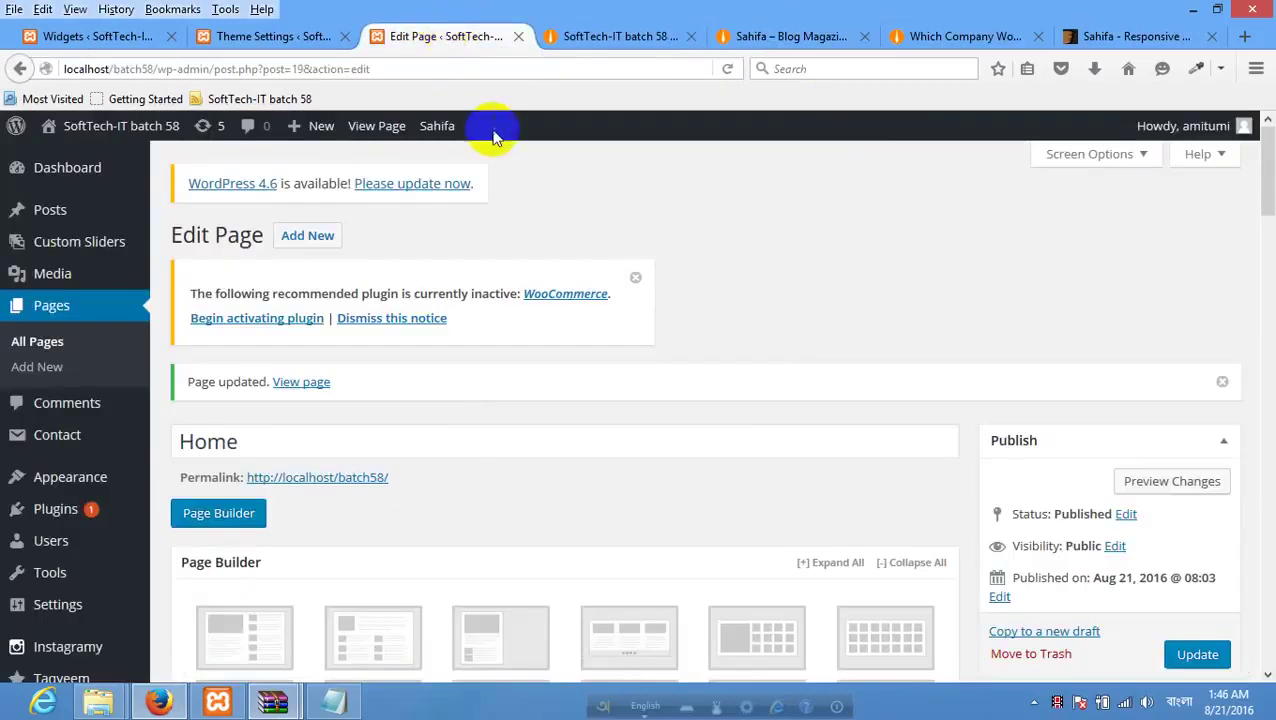
pyautogui.click(586, 37)
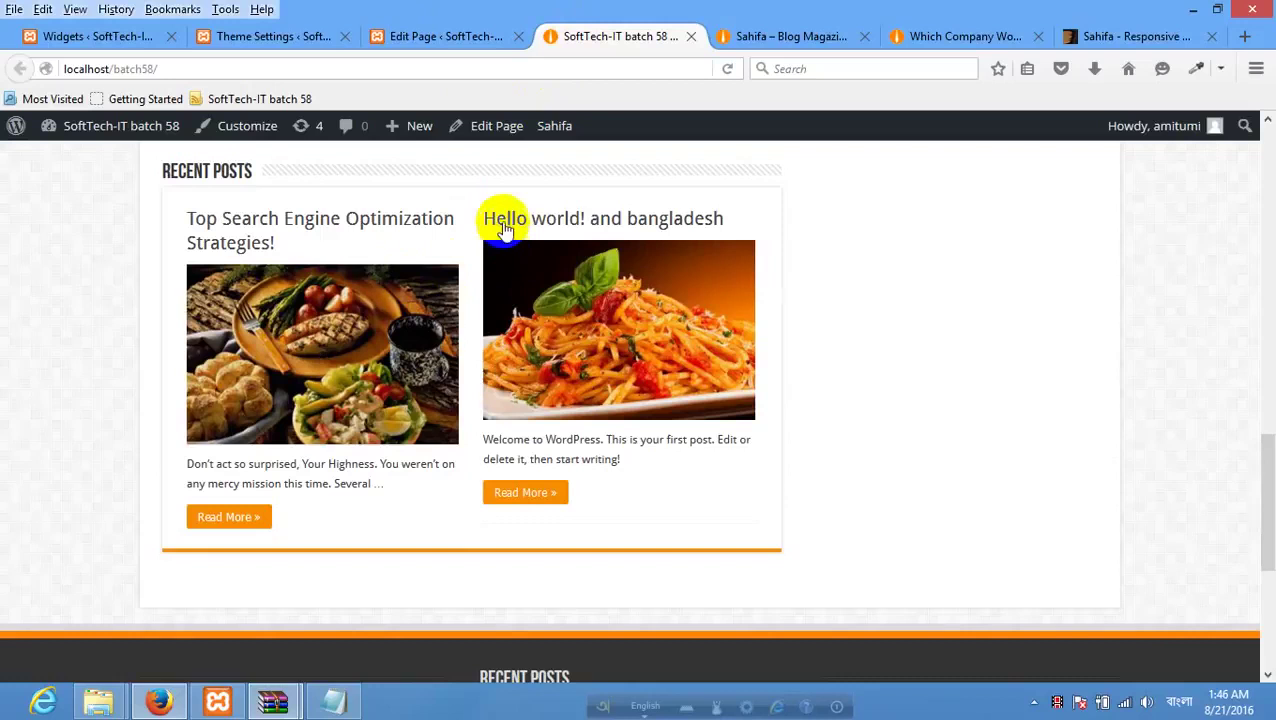
pyautogui.scroll(1, 300, 215)
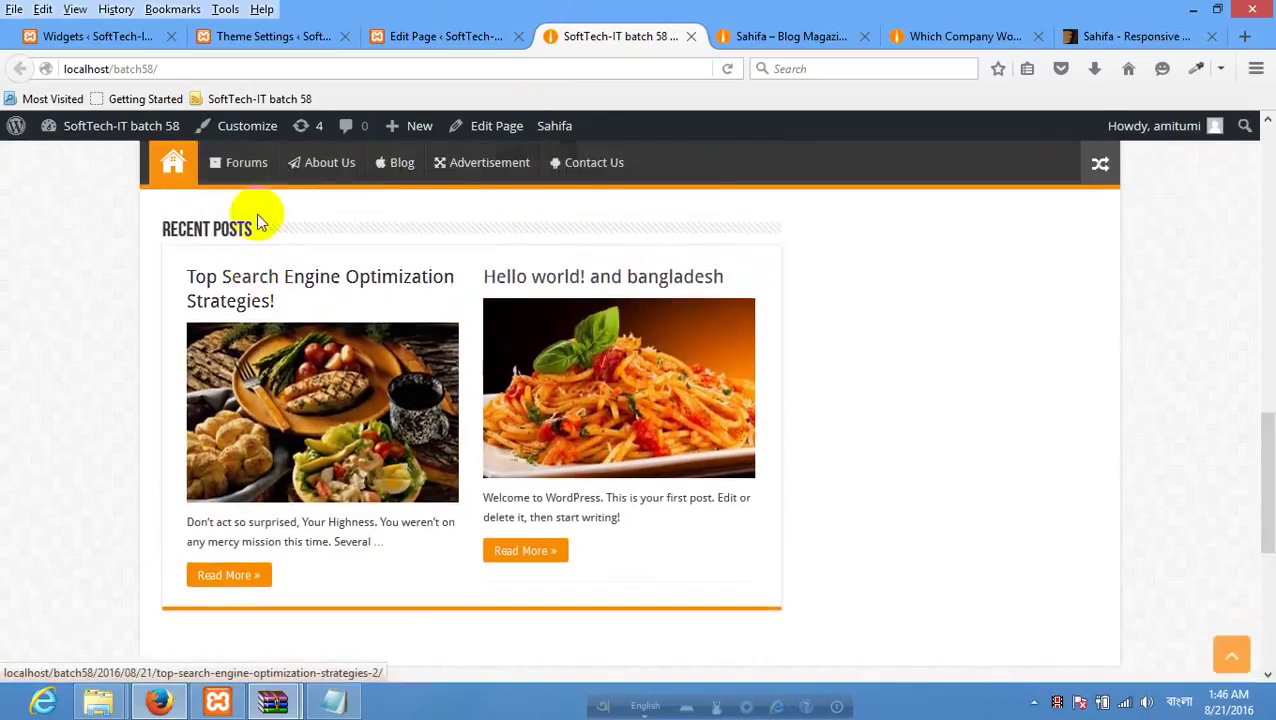
# Change the Recent Posts block's title to "Amader Post" in the Home page's Page Builder and update the page.
pyautogui.click(400, 38)
pyautogui.click(240, 38)
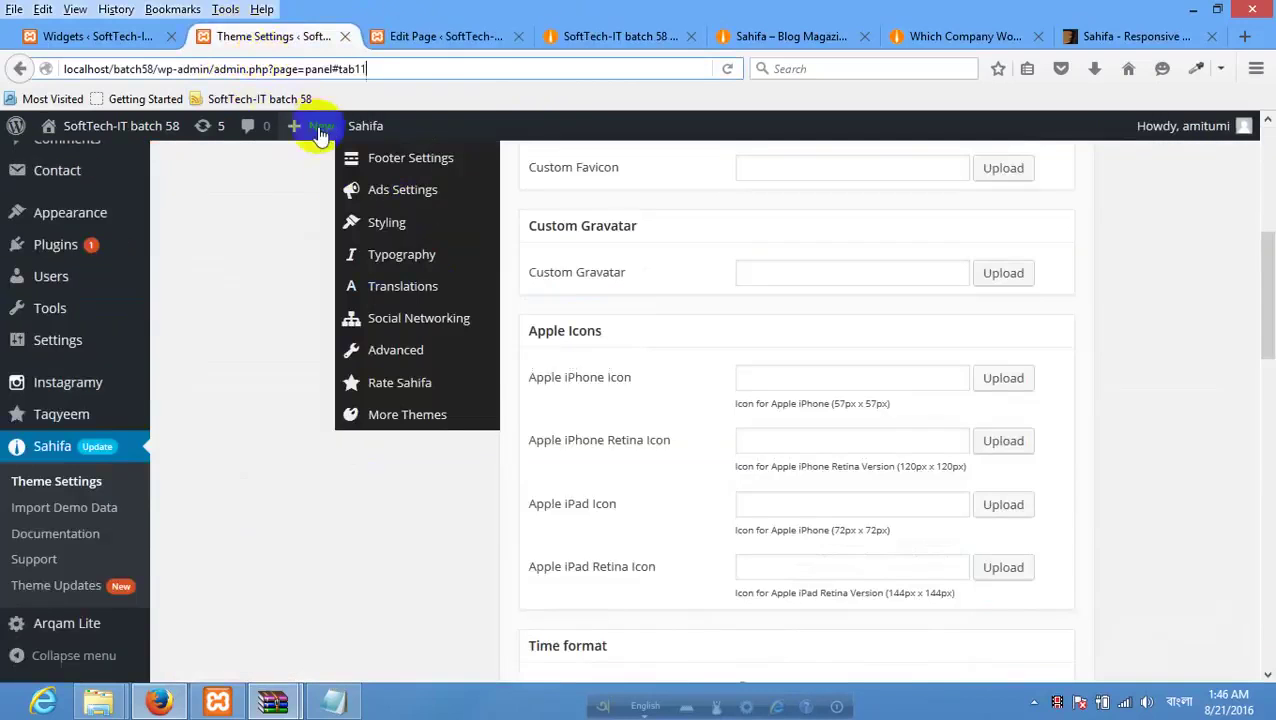
pyautogui.click(428, 38)
pyautogui.scroll(-5, 427, 340)
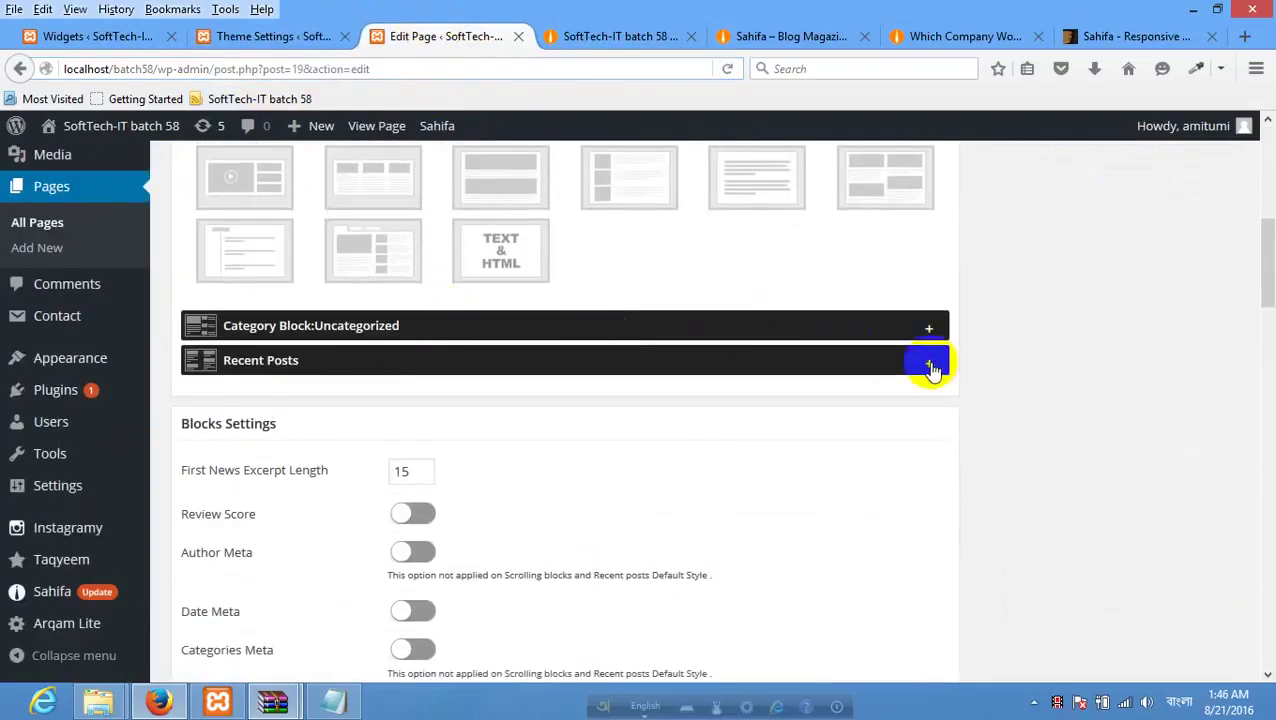
pyautogui.click(929, 365)
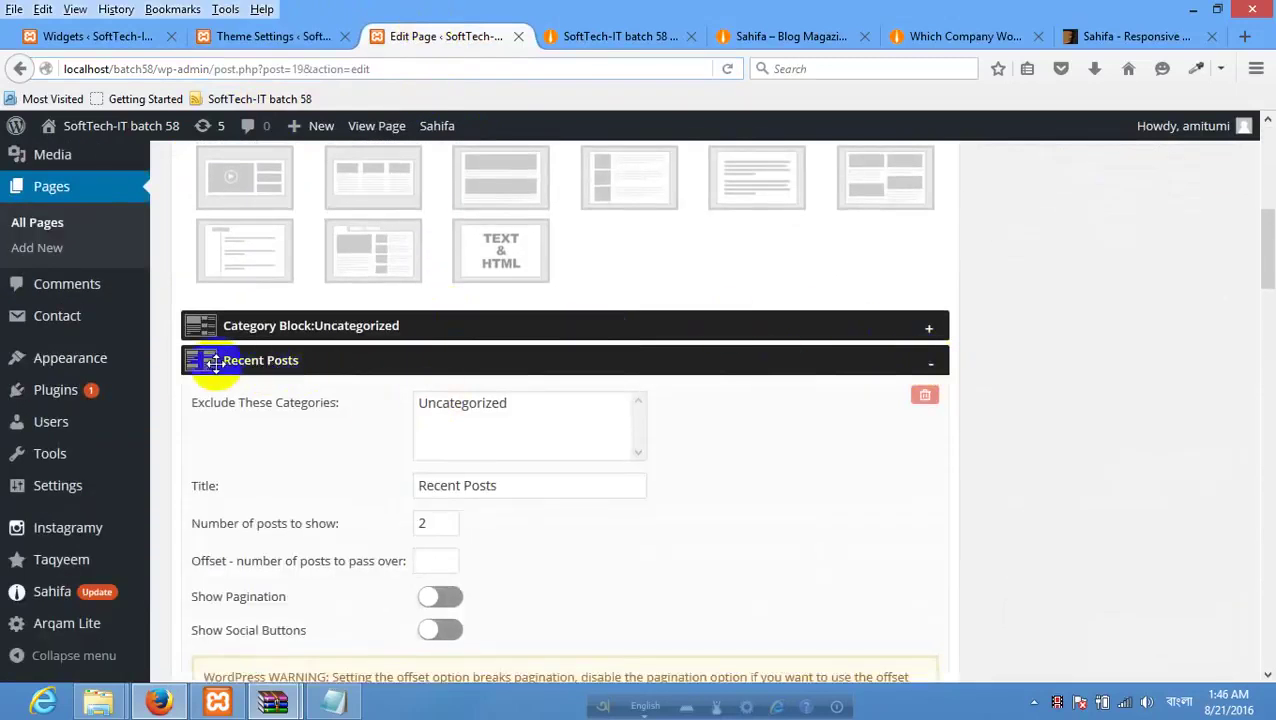
pyautogui.moveTo(515, 478); pyautogui.dragTo(120, 455)
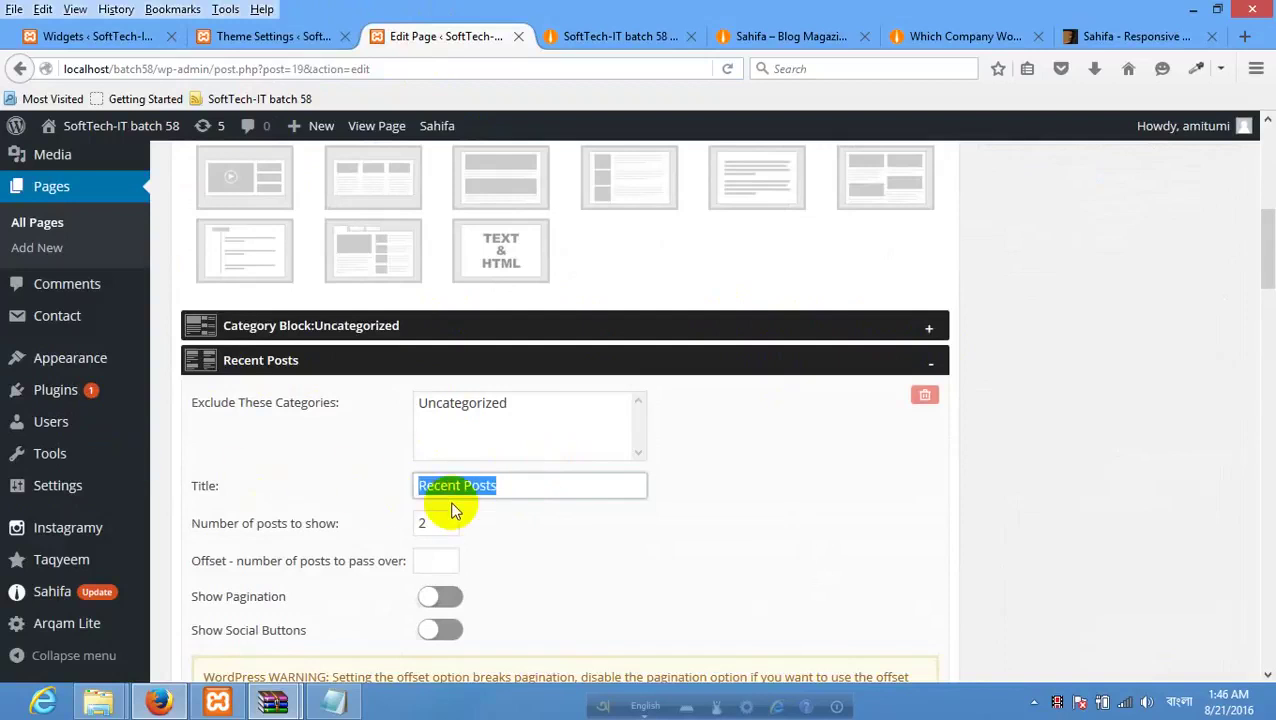
pyautogui.write('Amader')
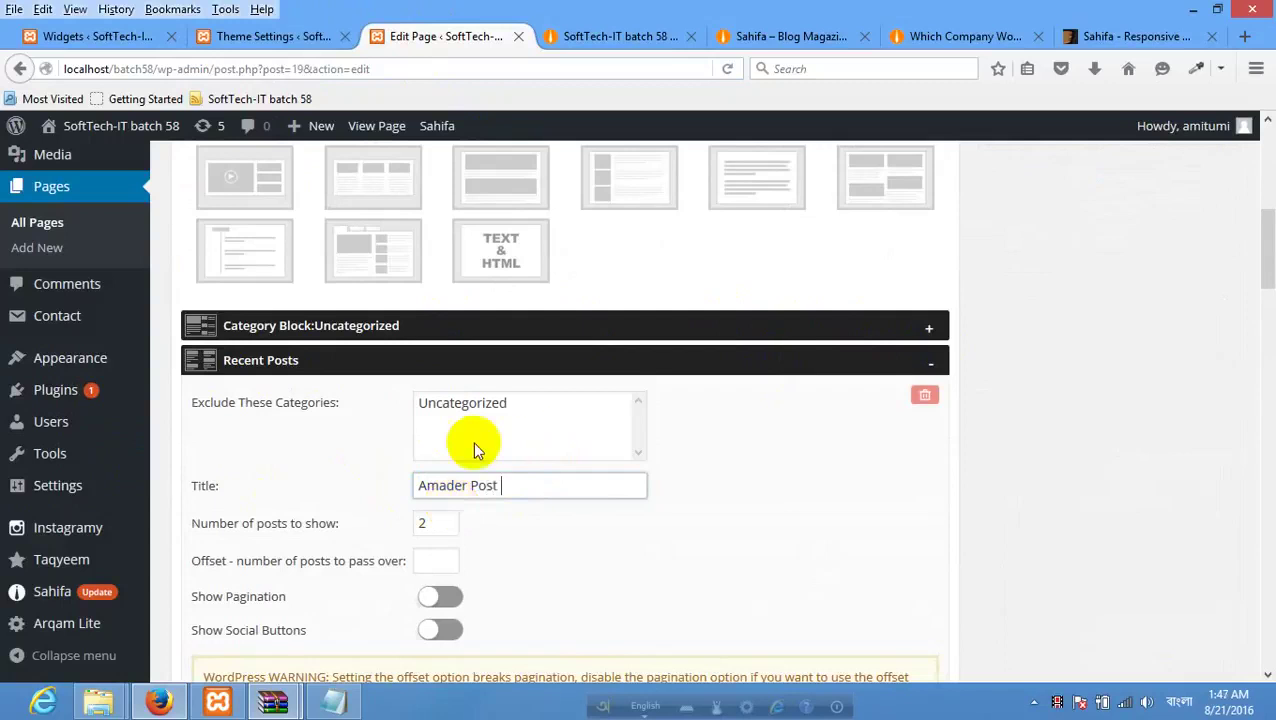
pyautogui.scroll(-3, 692, 461)
pyautogui.scroll(3, 1100, 360)
pyautogui.scroll(3, 1213, 233)
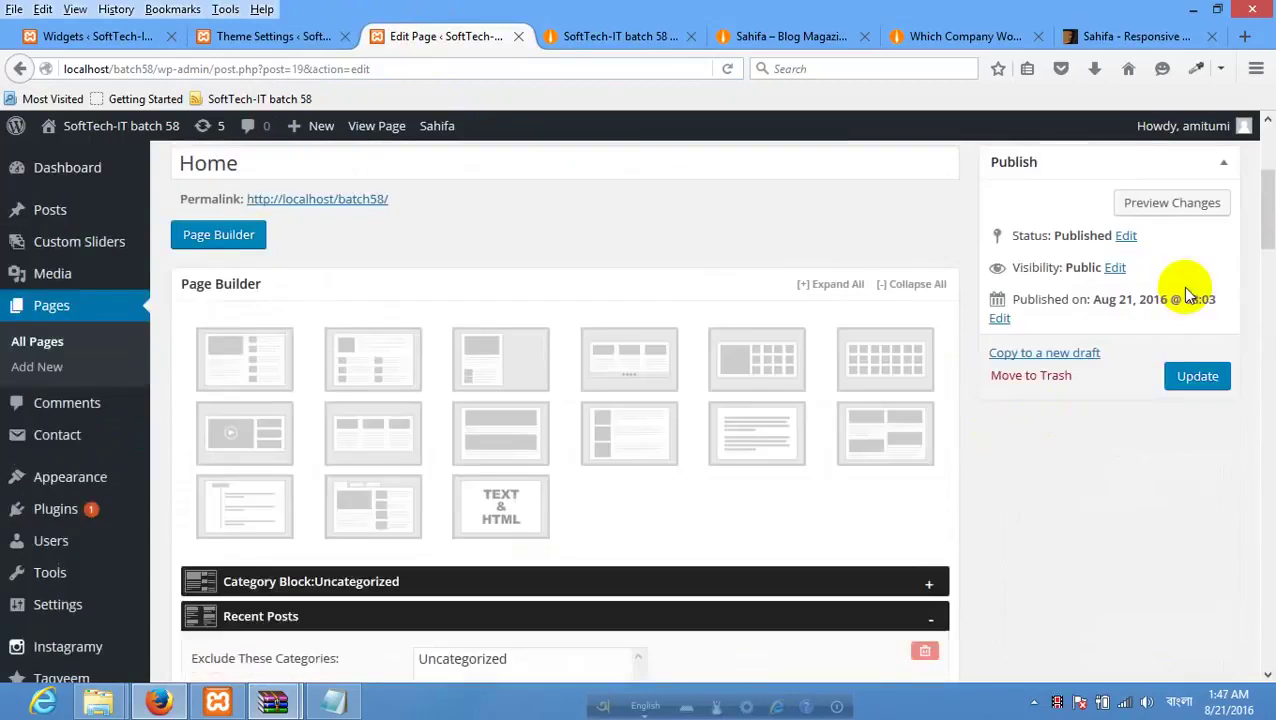
pyautogui.click(1196, 438)
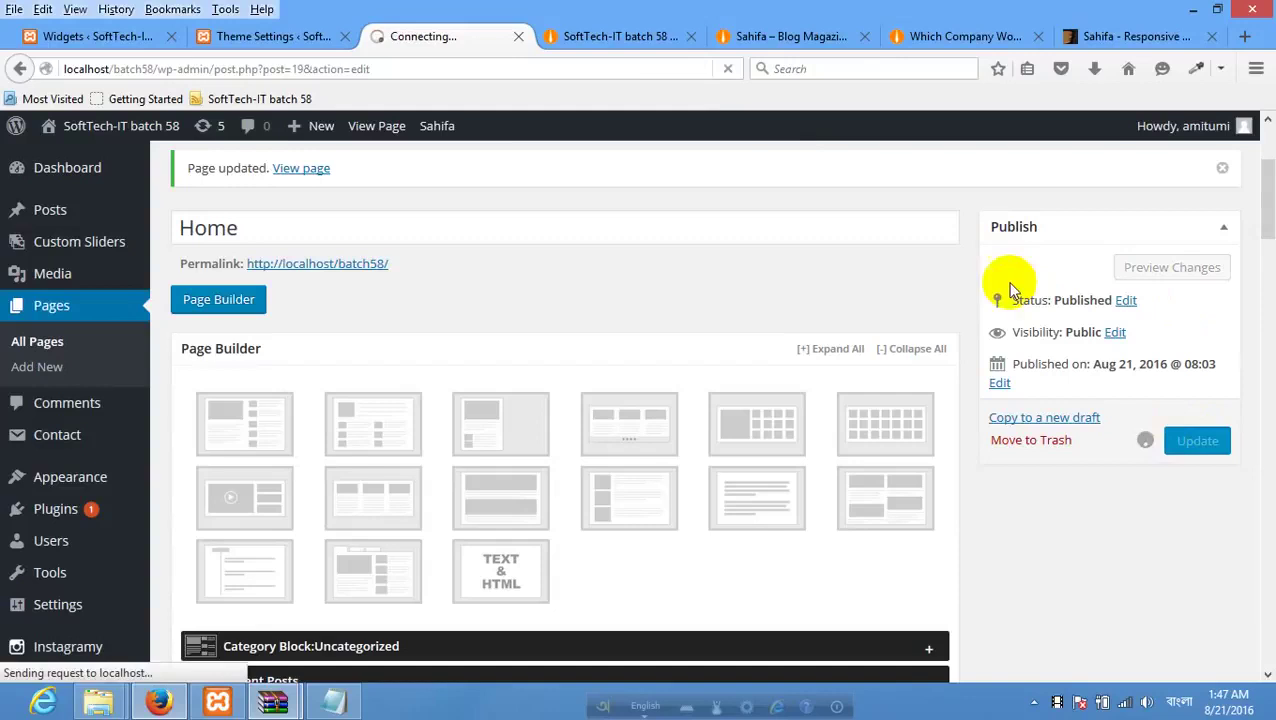
# Reload the local home page and check the retitled posts block before returning to the Sahifa demo.
pyautogui.click(605, 36)
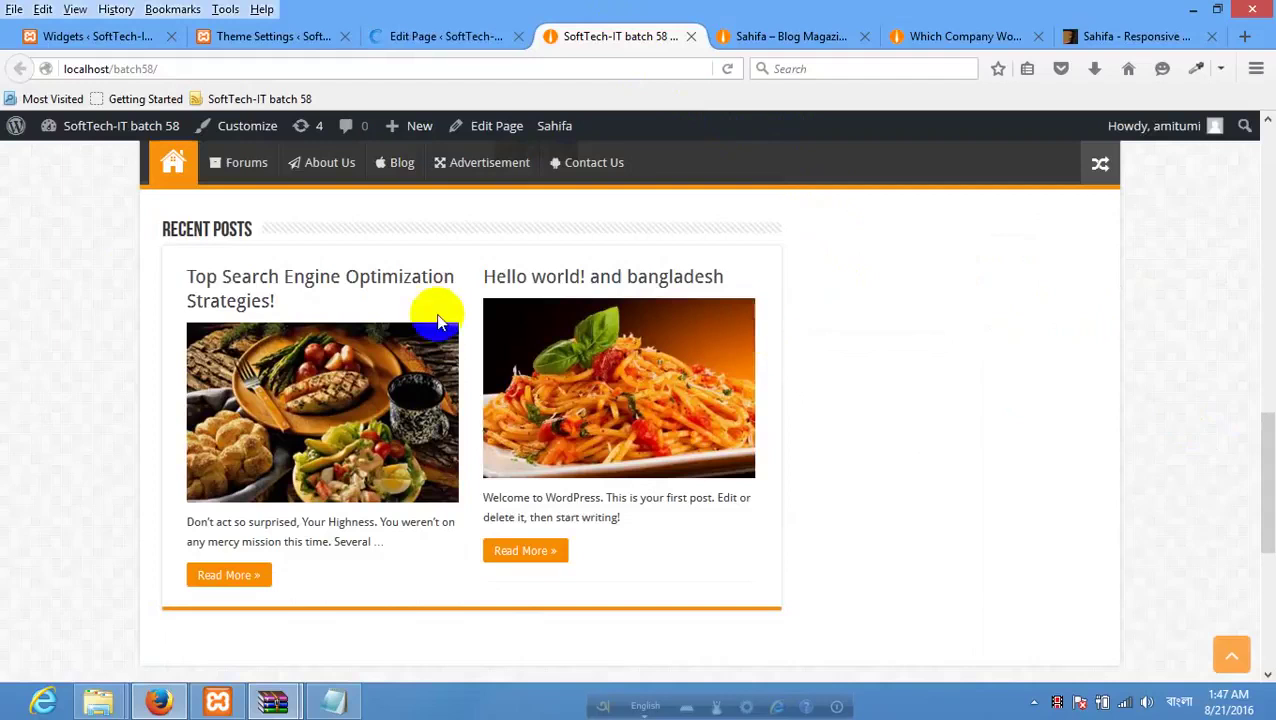
pyautogui.rightClick(130, 277)
pyautogui.click(240, 296)
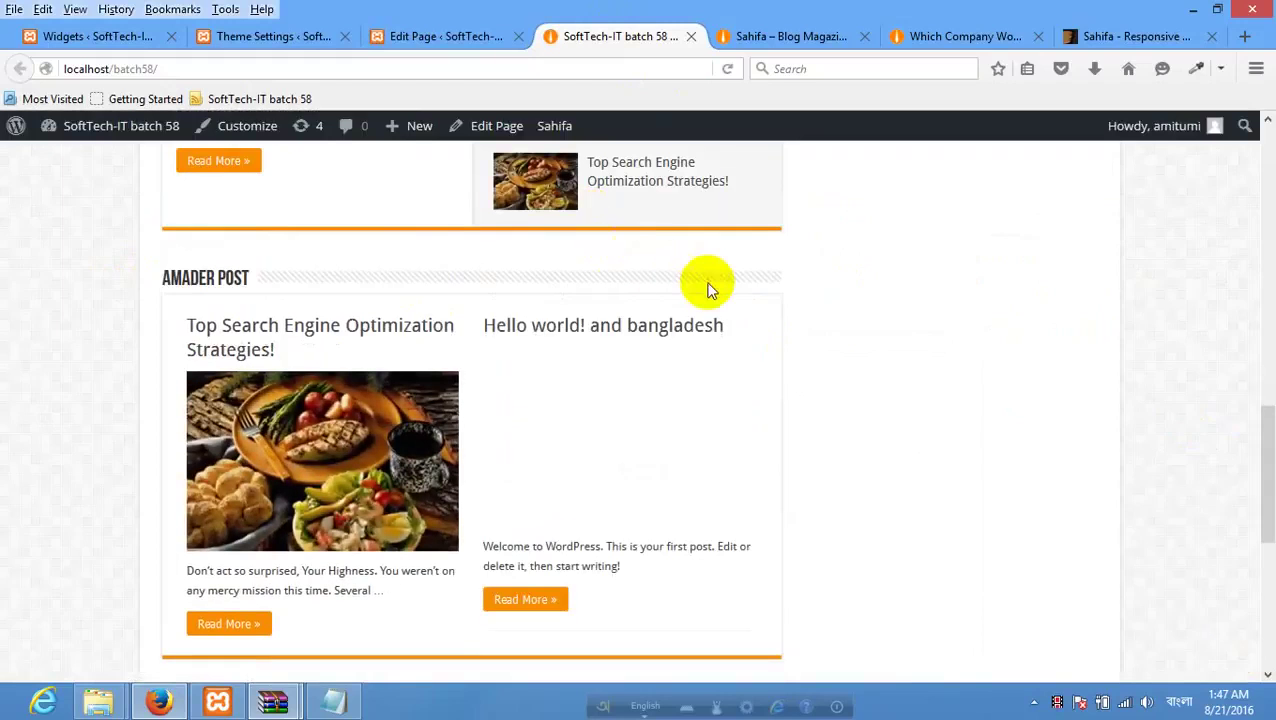
pyautogui.click(781, 28)
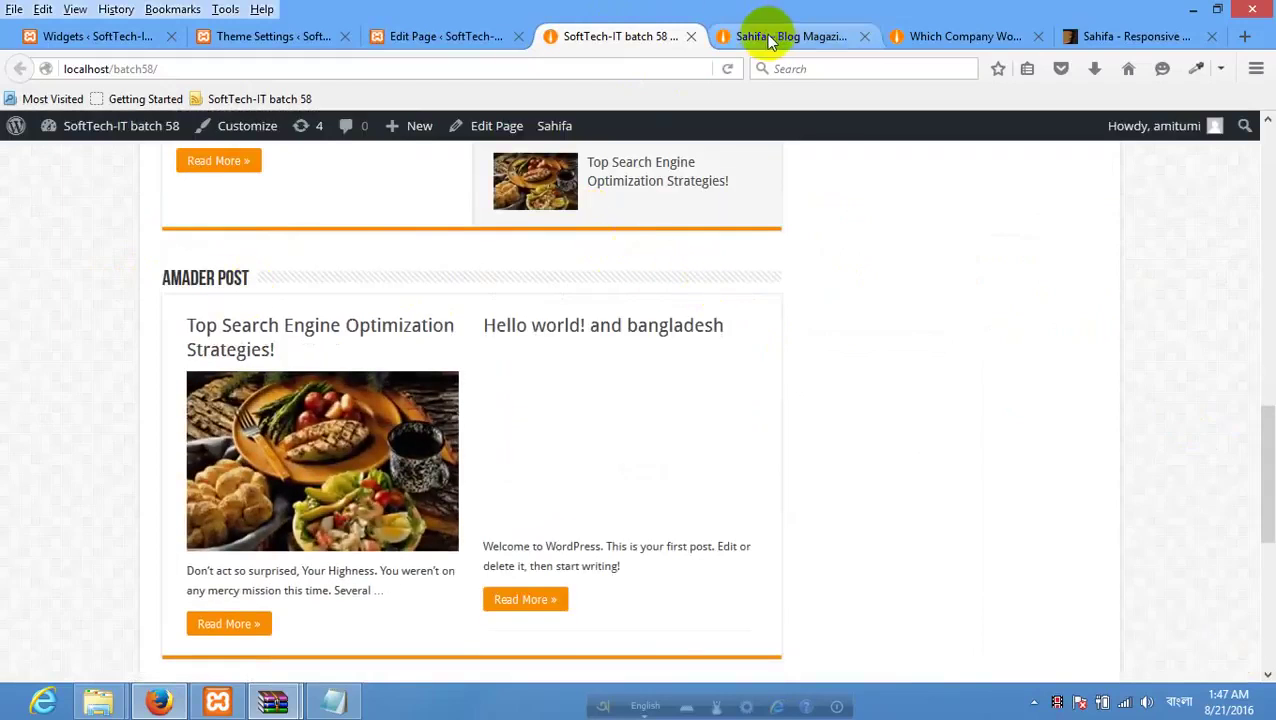
pyautogui.scroll(-2, 373, 280)
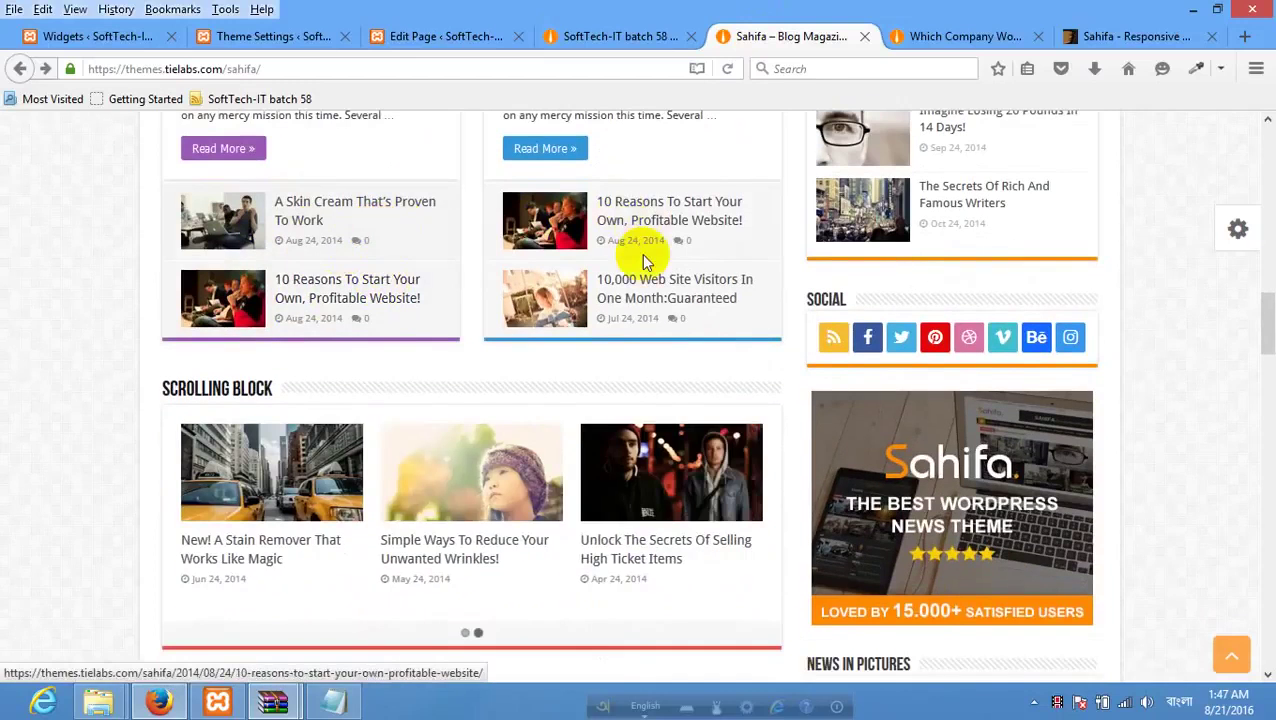
pyautogui.click(408, 38)
pyautogui.scroll(-3, 462, 205)
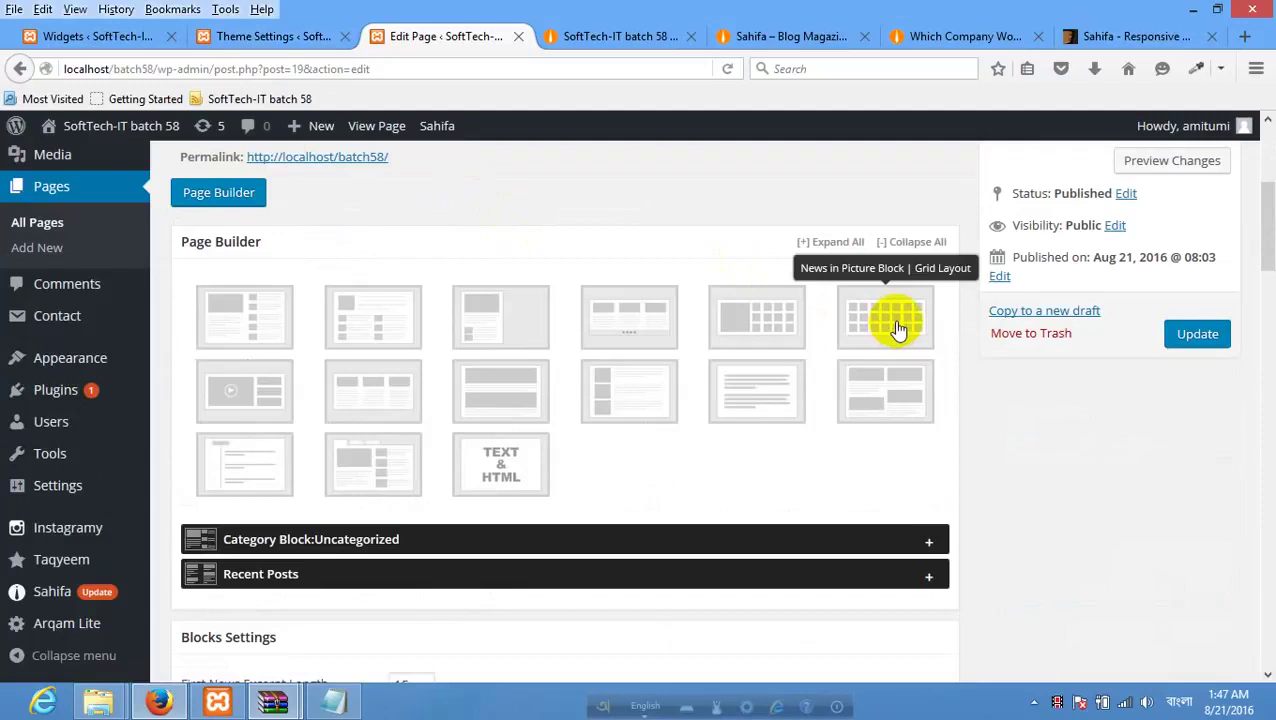
pyautogui.click(375, 315)
pyautogui.scroll(-2, 598, 336)
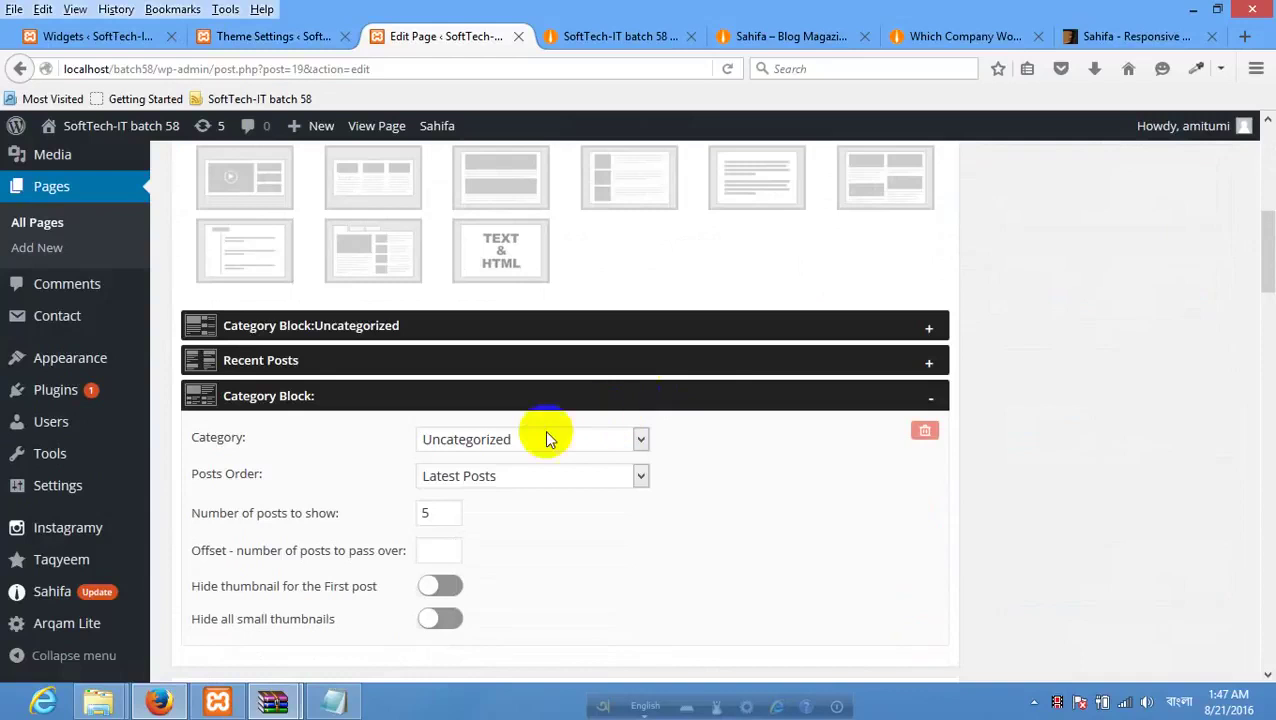
pyautogui.click(924, 432)
pyautogui.scroll(2, 985, 405)
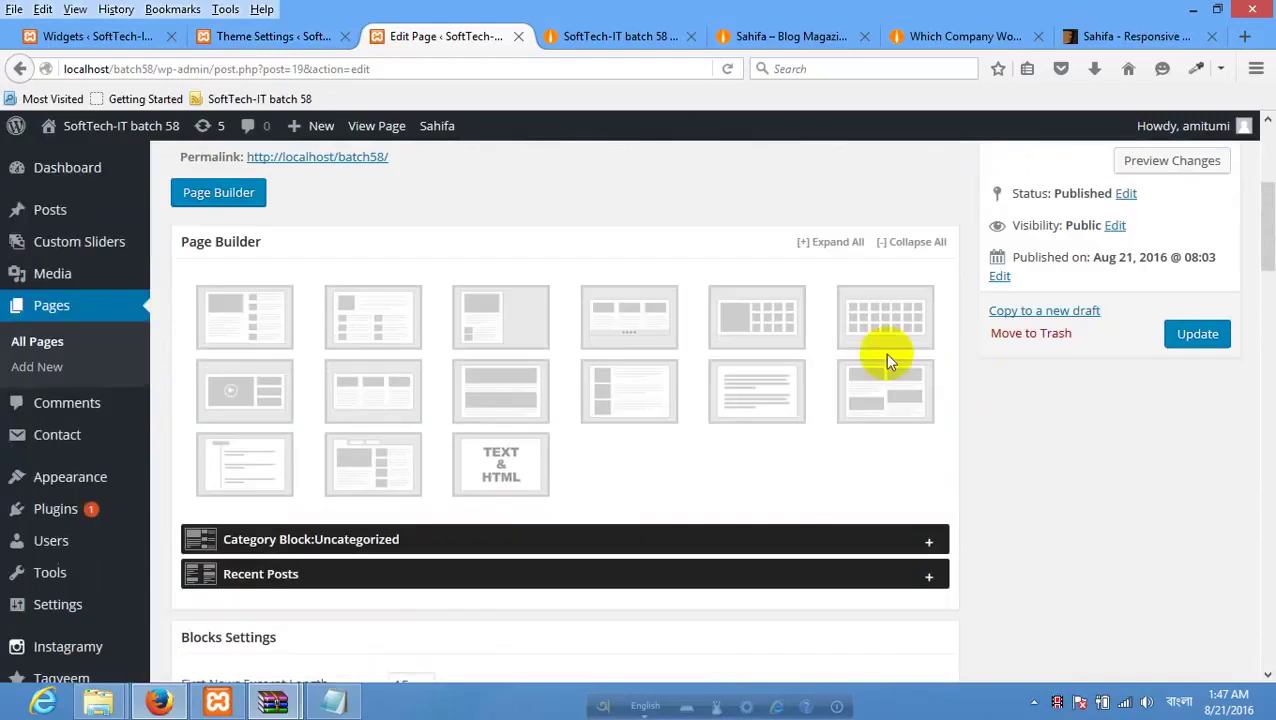
# Compare the Page Builder's block layouts and the local home page's blocks with the demo's Fashion, Photography and Scrolling blocks.
pyautogui.scroll(-3, 885, 340)
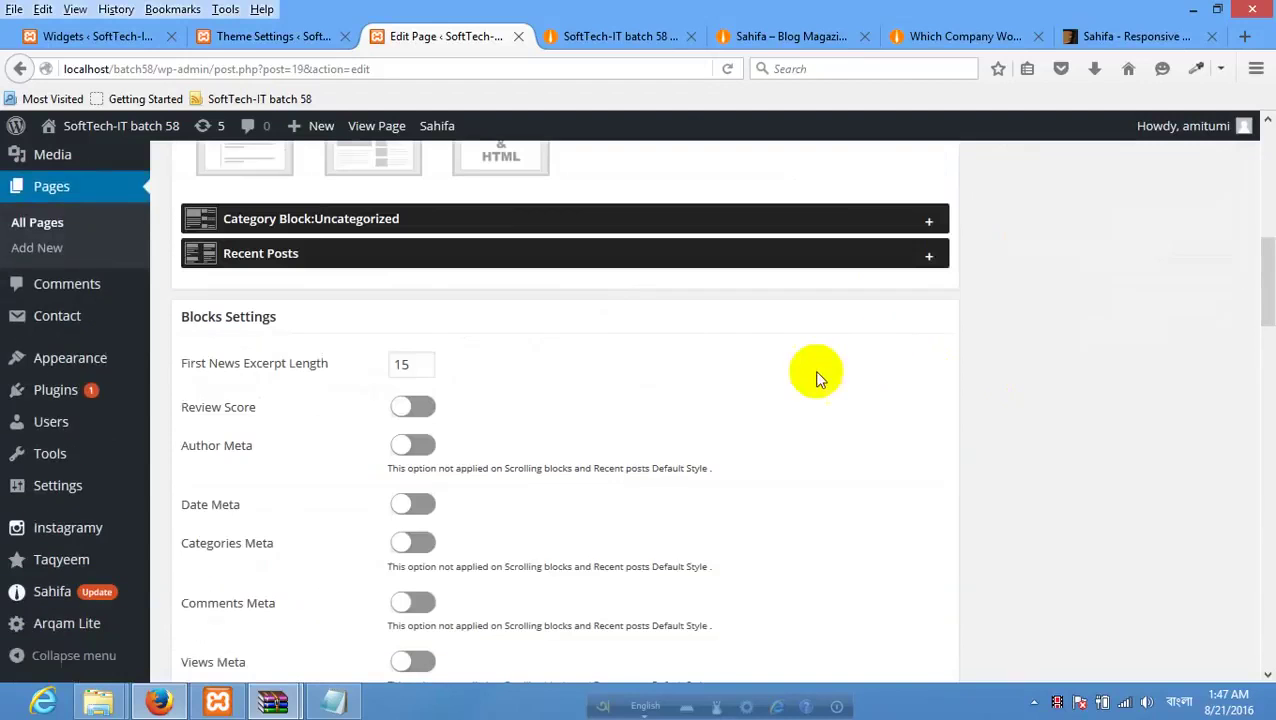
pyautogui.scroll(3, 852, 350)
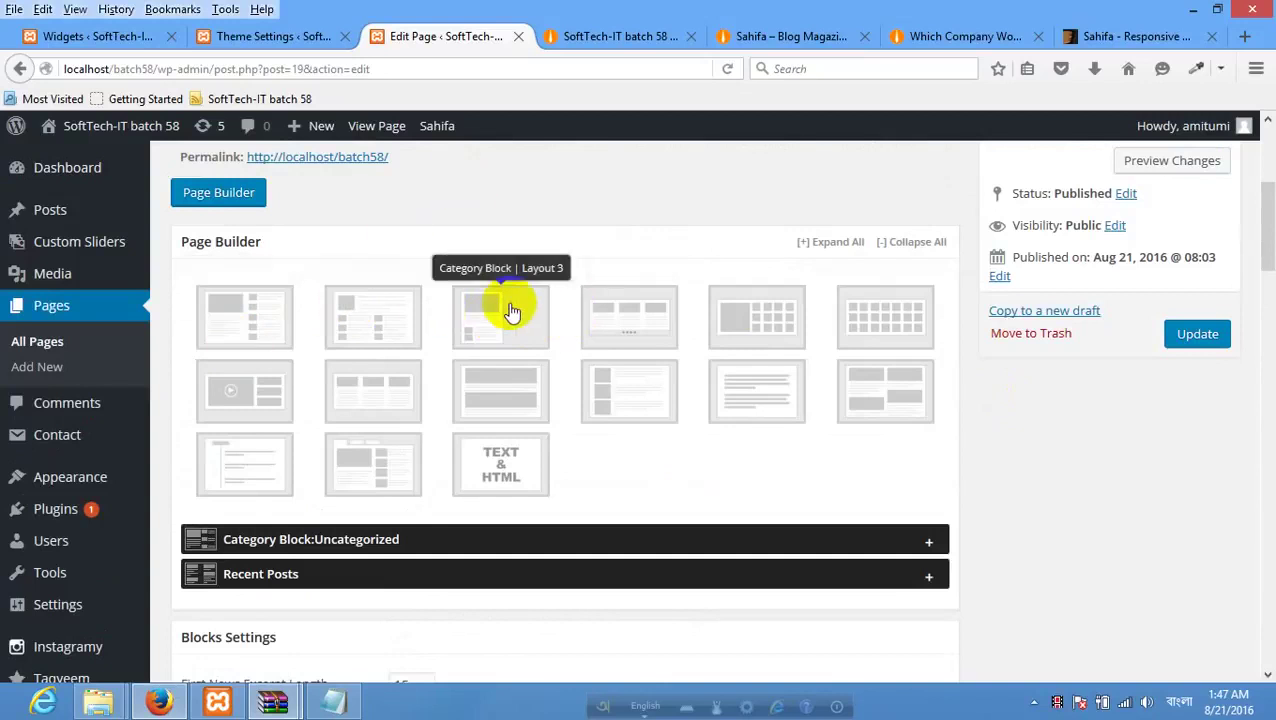
pyautogui.click(604, 38)
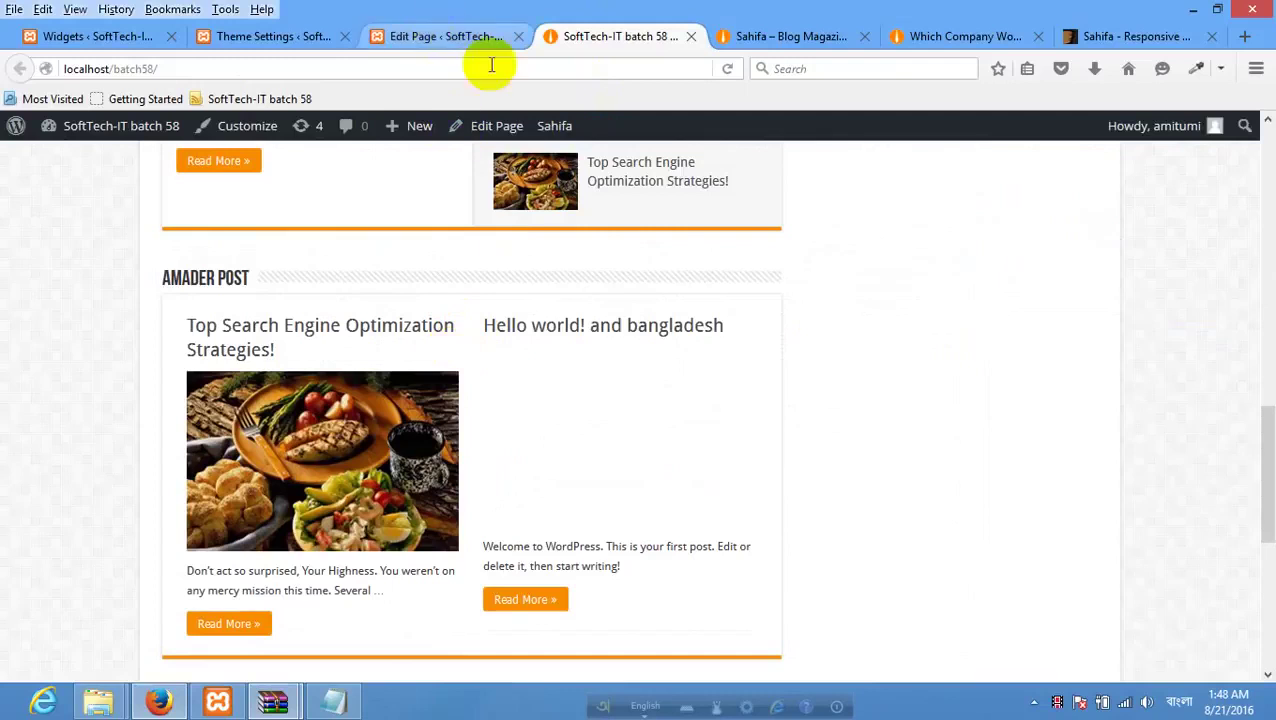
pyautogui.click(470, 38)
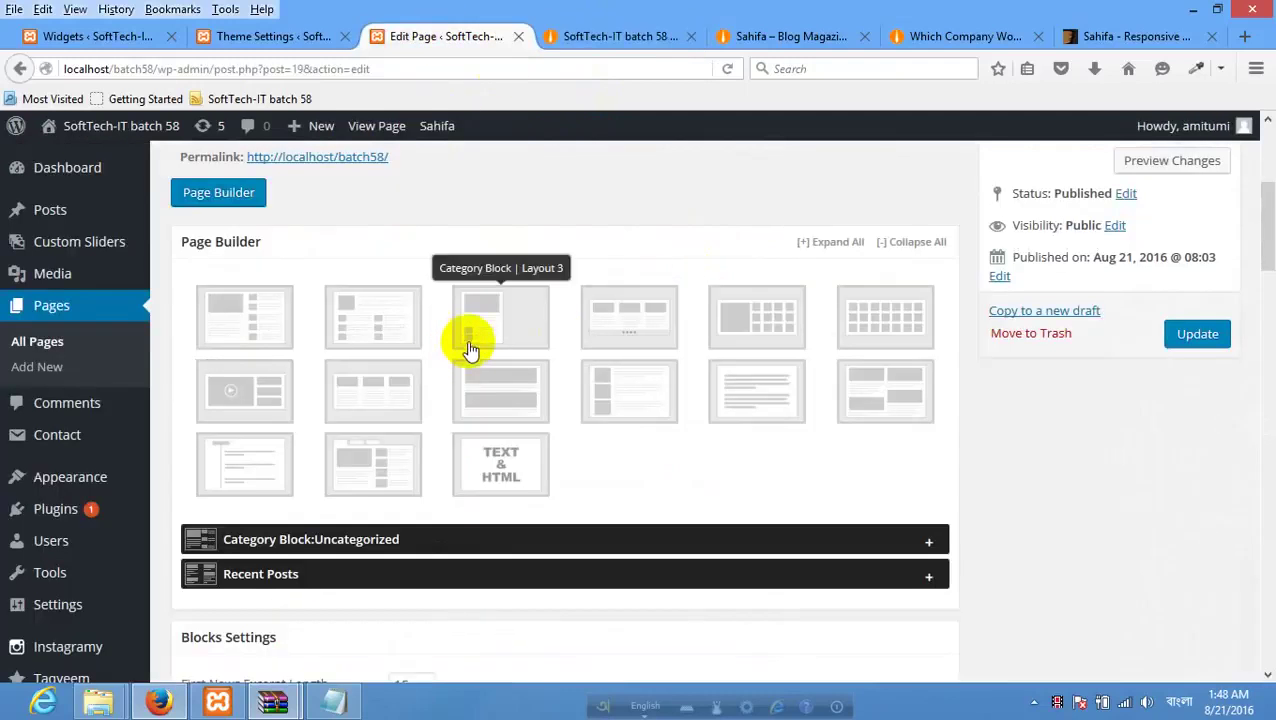
pyautogui.click(592, 43)
pyautogui.scroll(4, 299, 279)
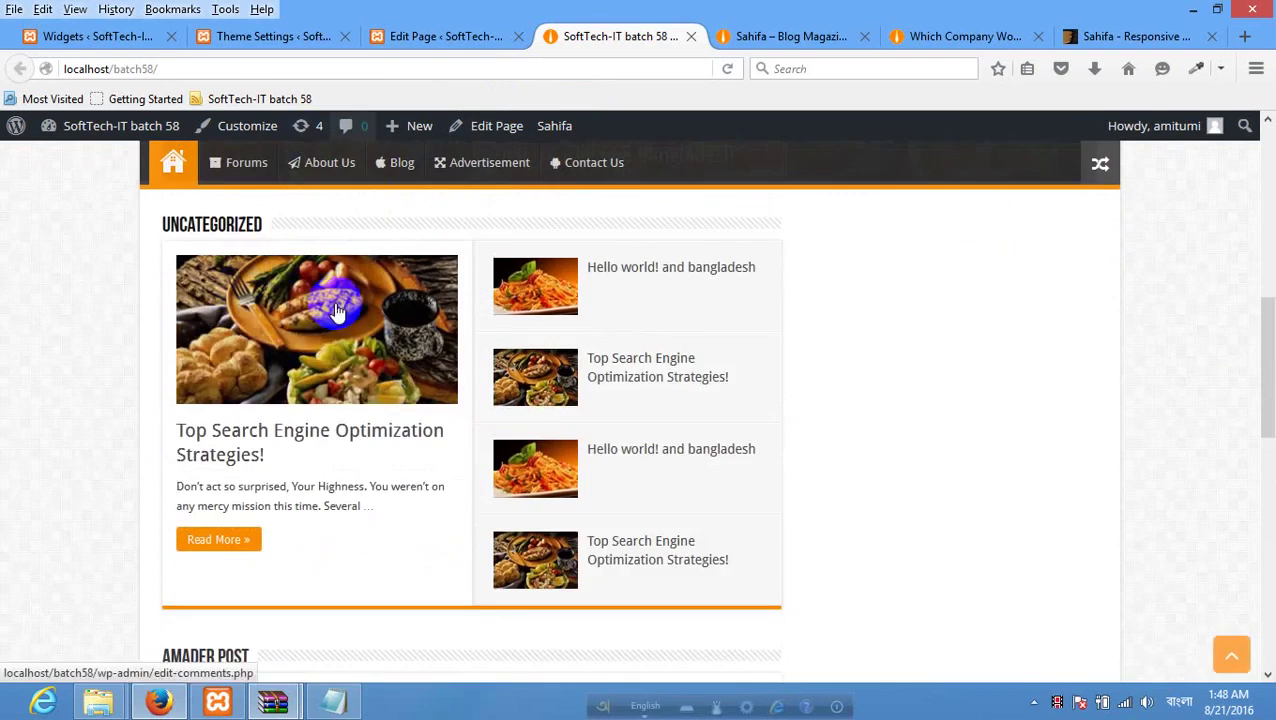
pyautogui.scroll(-7, 338, 312)
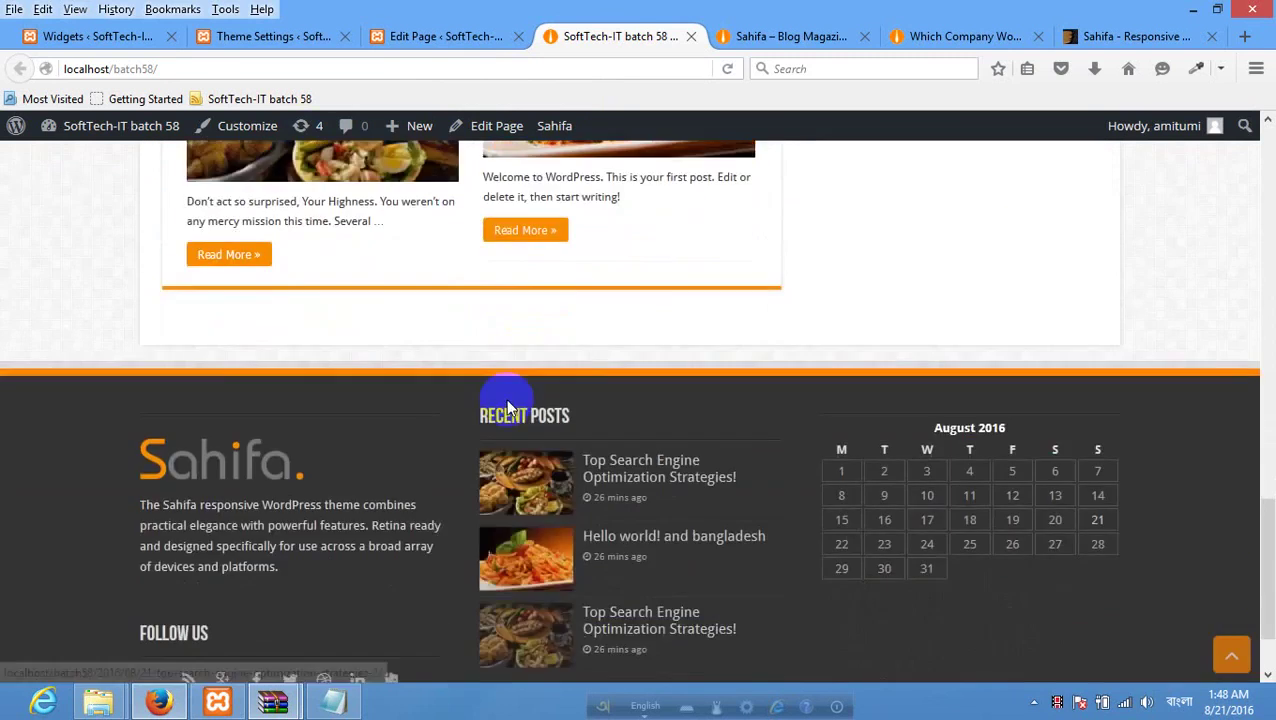
pyautogui.scroll(5, 507, 410)
pyautogui.click(288, 37)
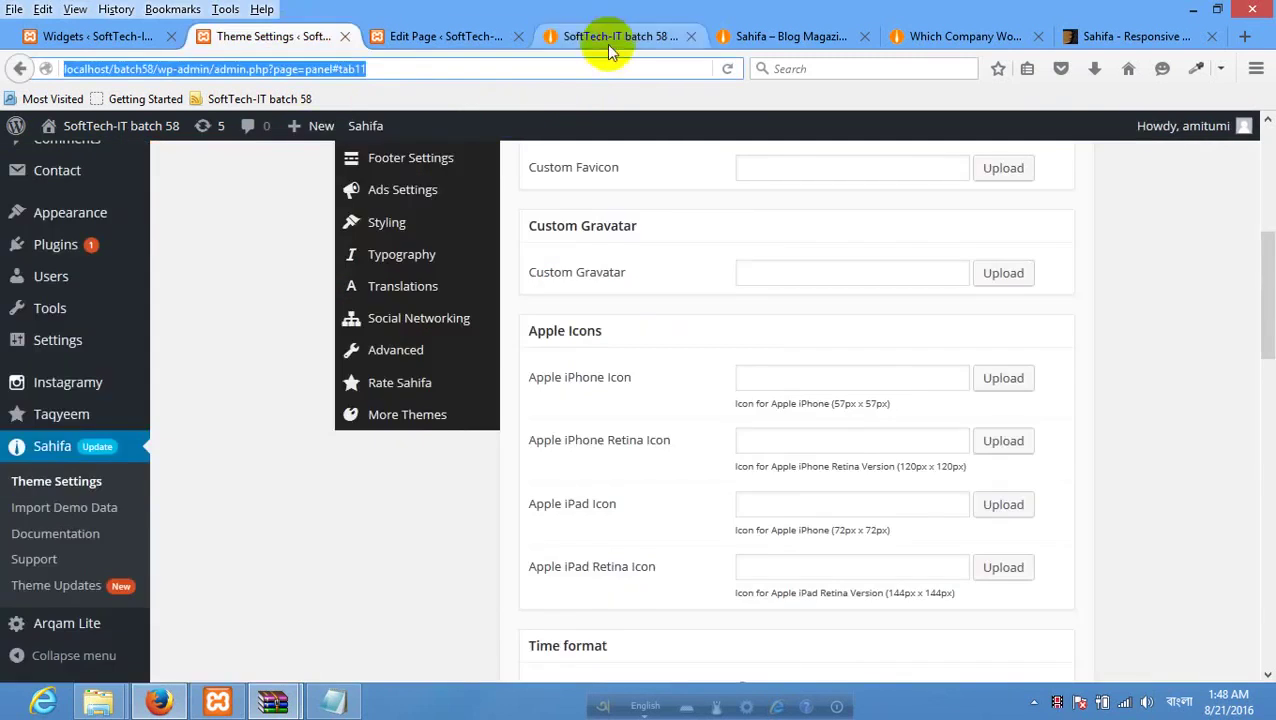
pyautogui.click(611, 44)
pyautogui.scroll(-3, 230, 367)
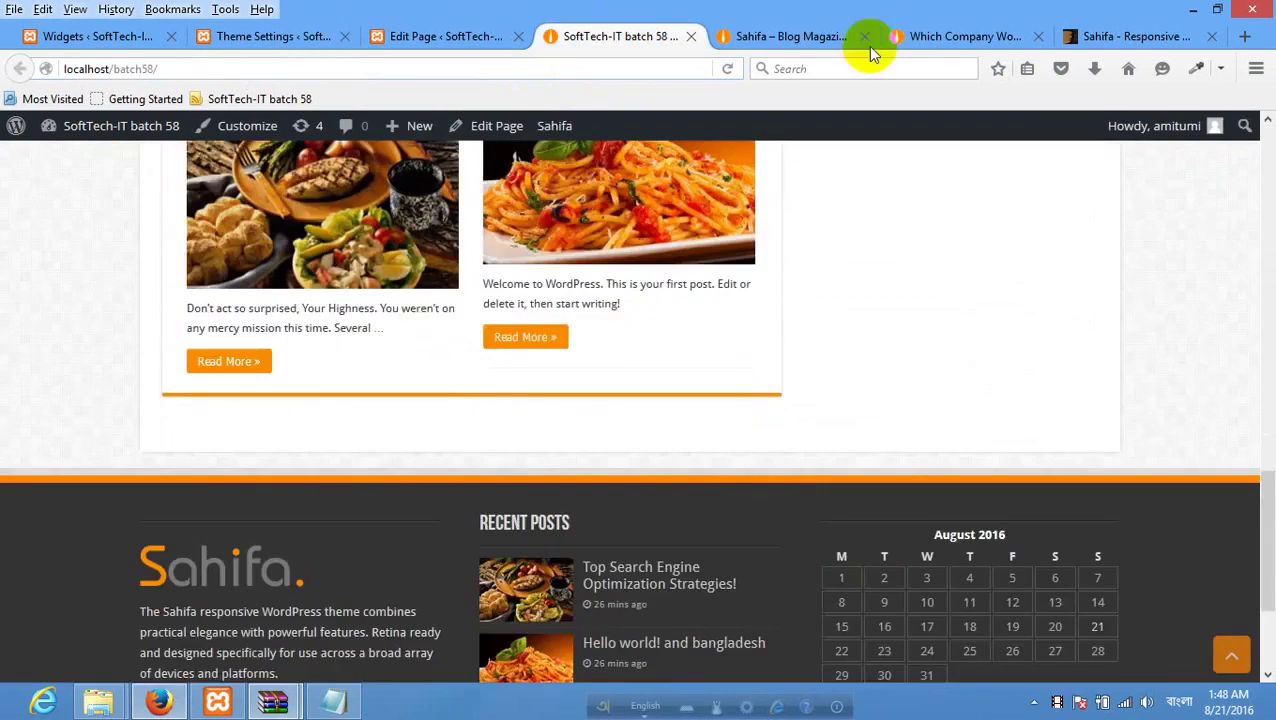
pyautogui.click(775, 44)
pyautogui.scroll(-2, 300, 310)
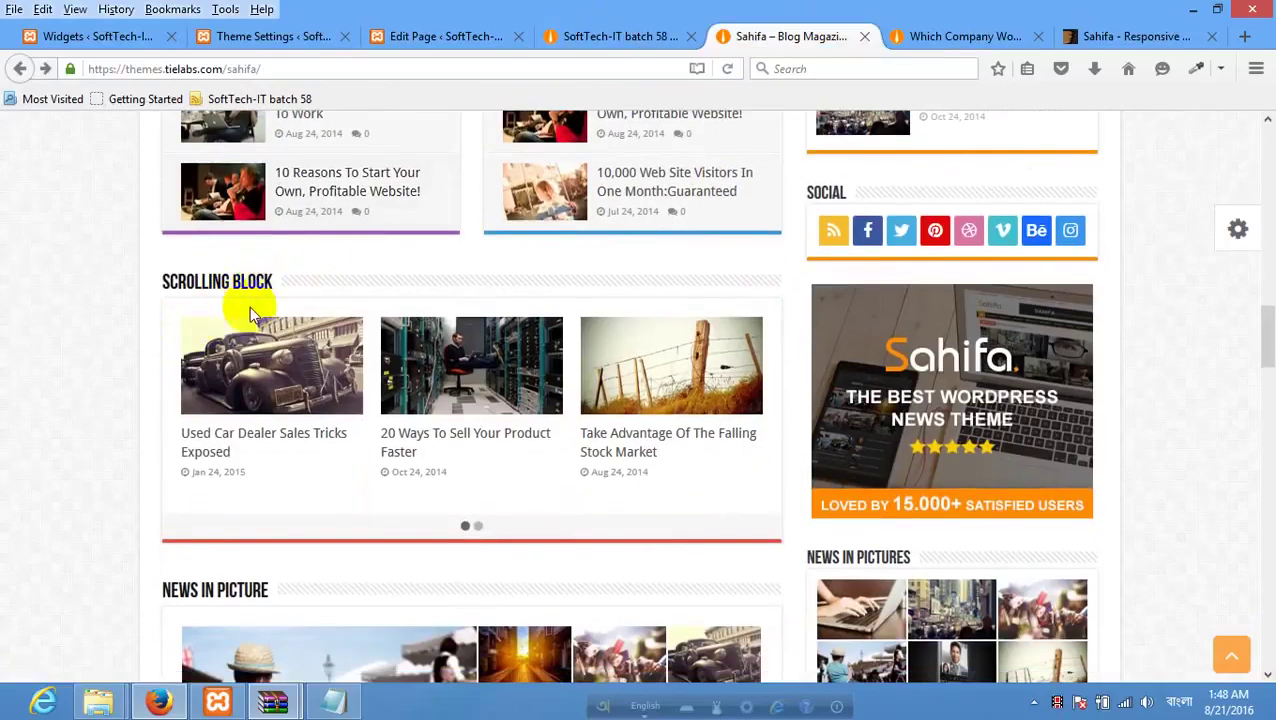
pyautogui.scroll(2, 459, 224)
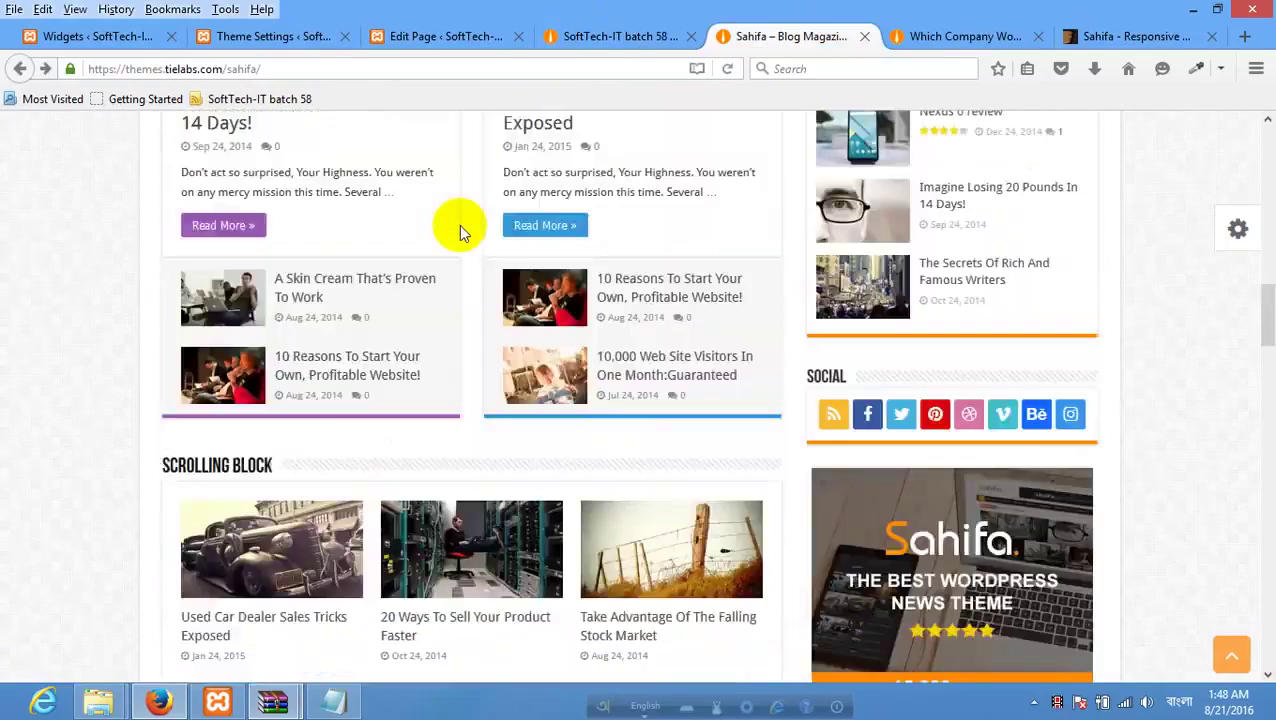
pyautogui.scroll(2, 459, 224)
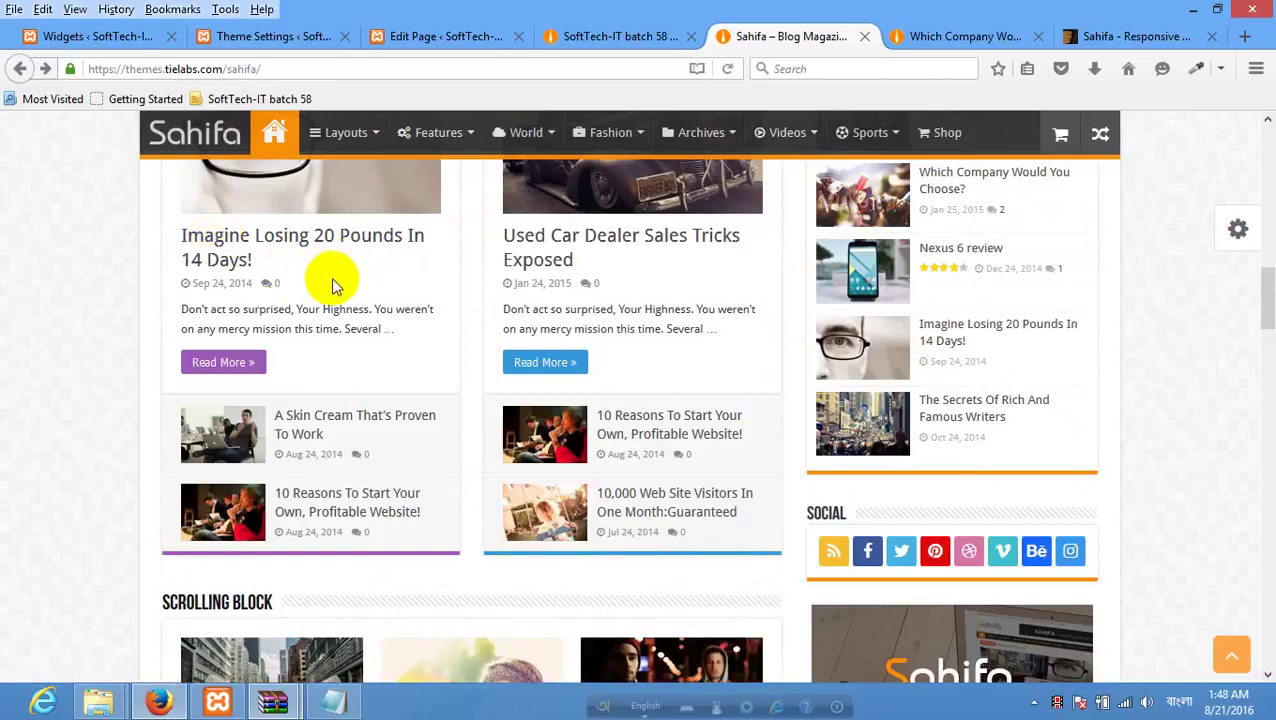
pyautogui.scroll(-3, 334, 285)
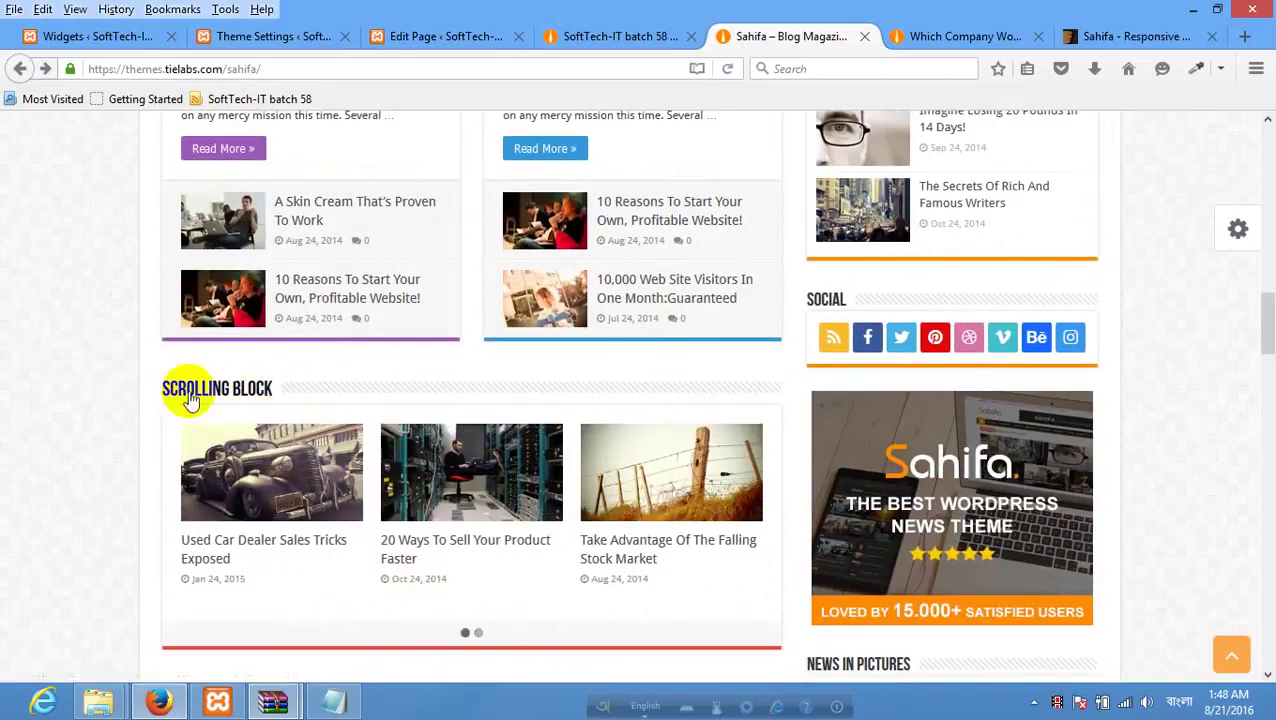
# Add a Scrolling Block for the Uncategorized category with 12 posts to the Home page's Page Builder and update the page.
pyautogui.click(416, 38)
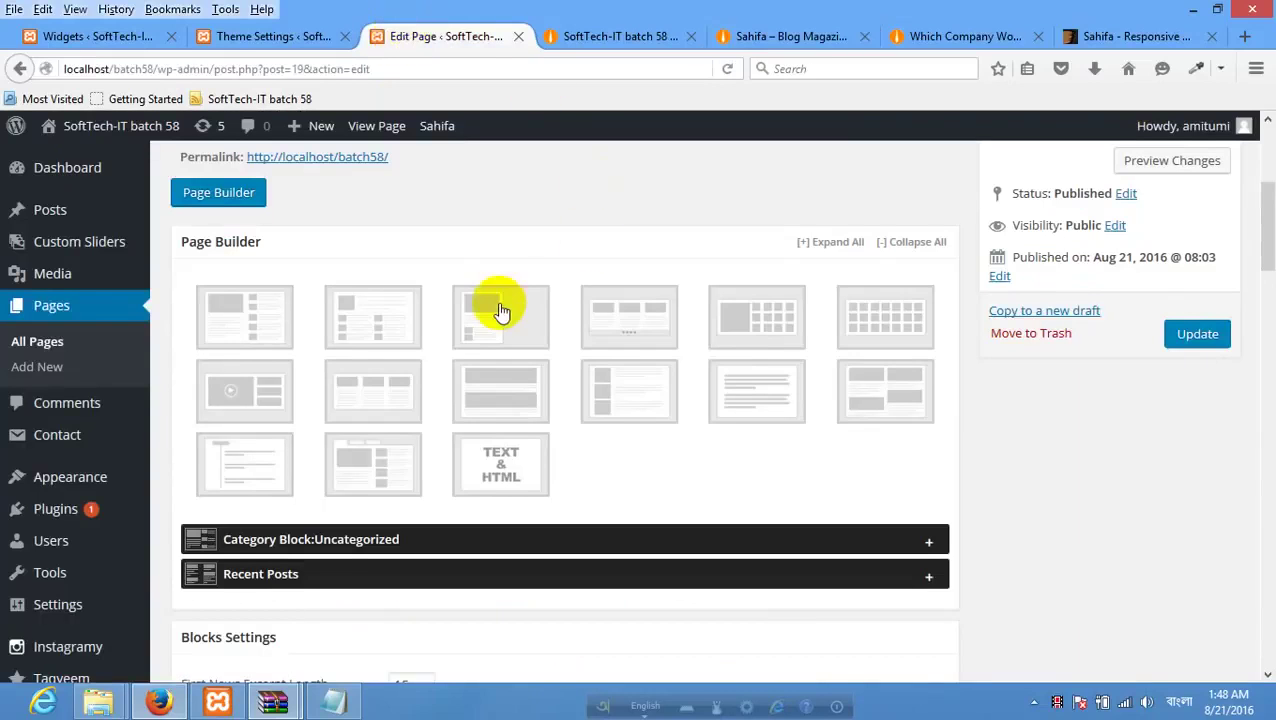
pyautogui.click(631, 316)
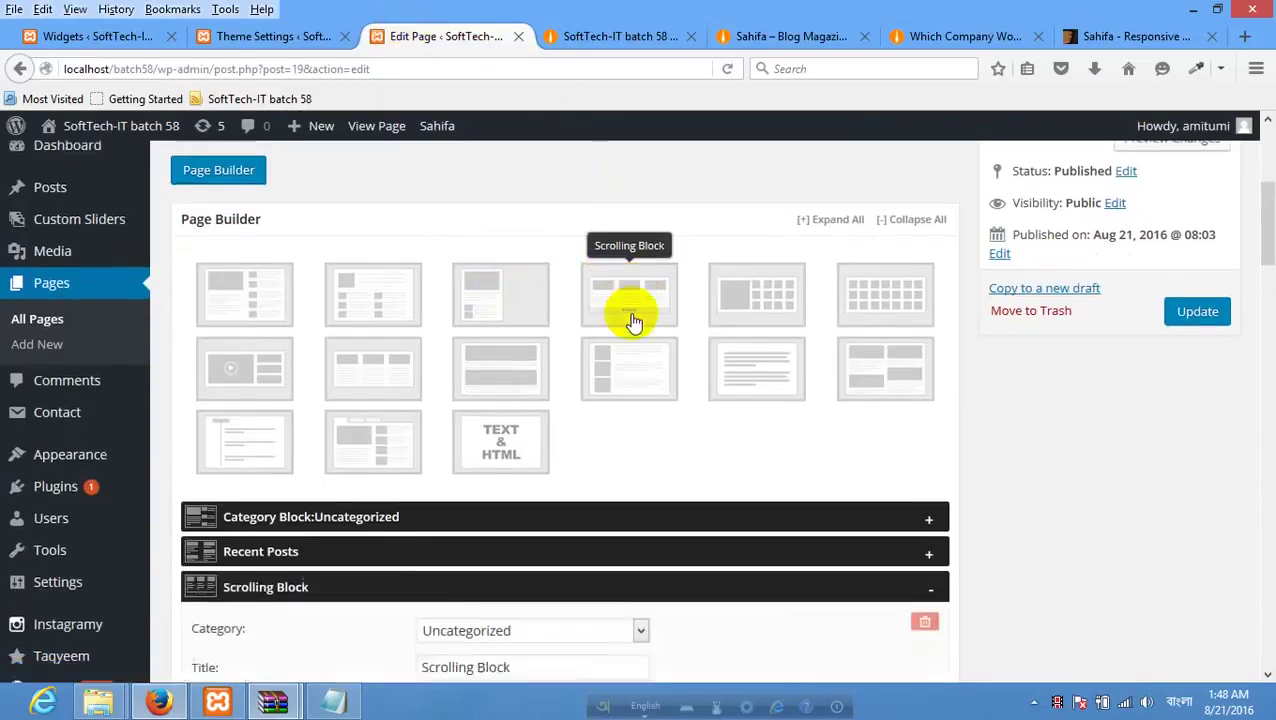
pyautogui.scroll(-3, 632, 320)
pyautogui.click(444, 403)
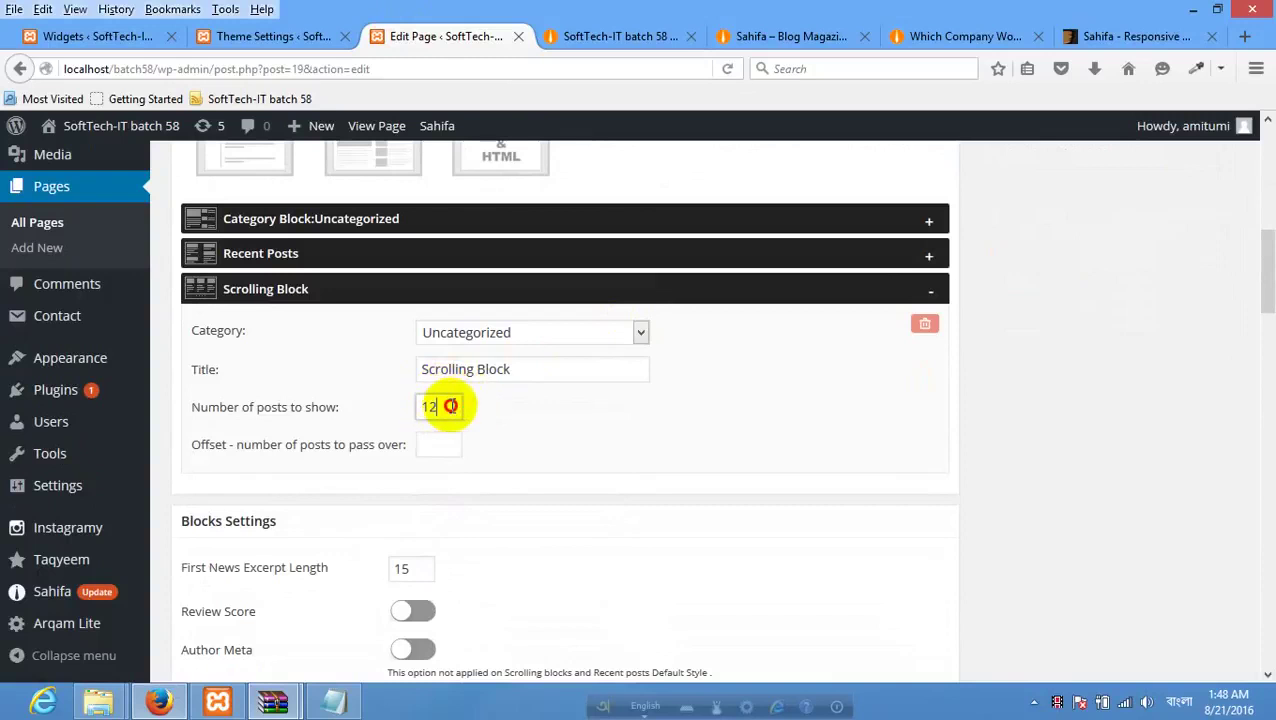
pyautogui.moveTo(449, 406); pyautogui.dragTo(179, 394)
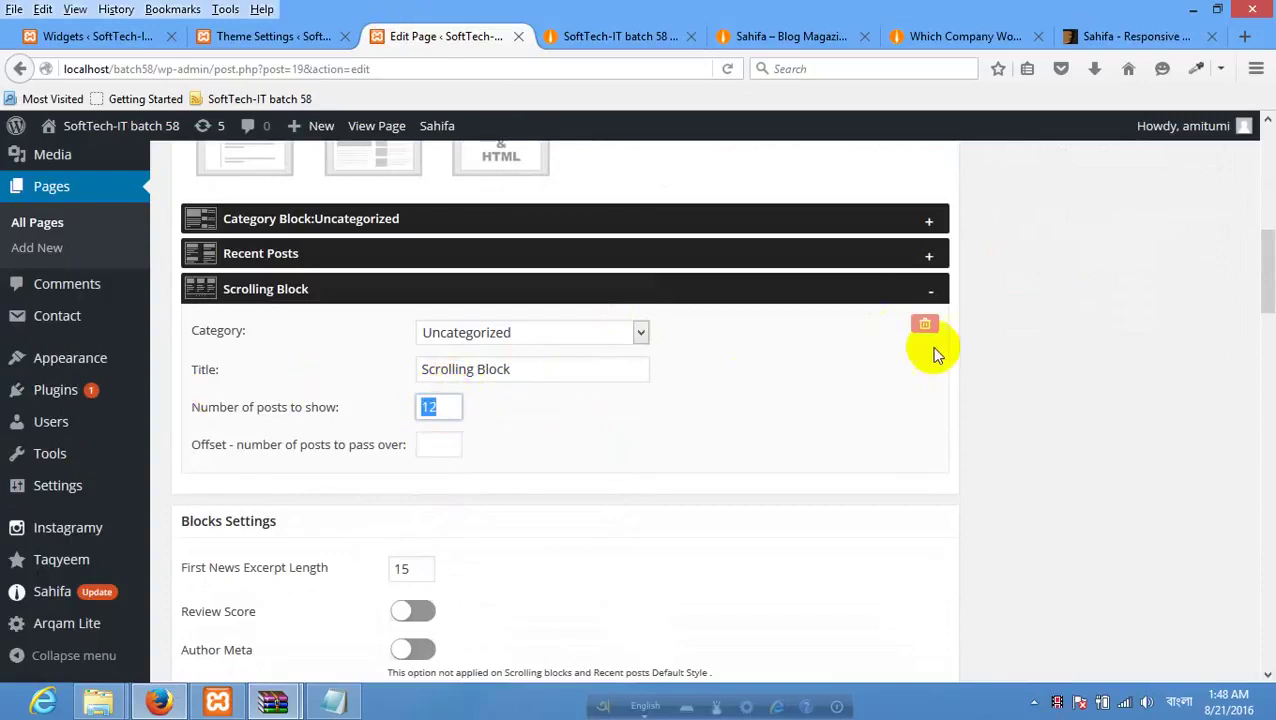
pyautogui.scroll(5, 1092, 291)
pyautogui.click(1192, 438)
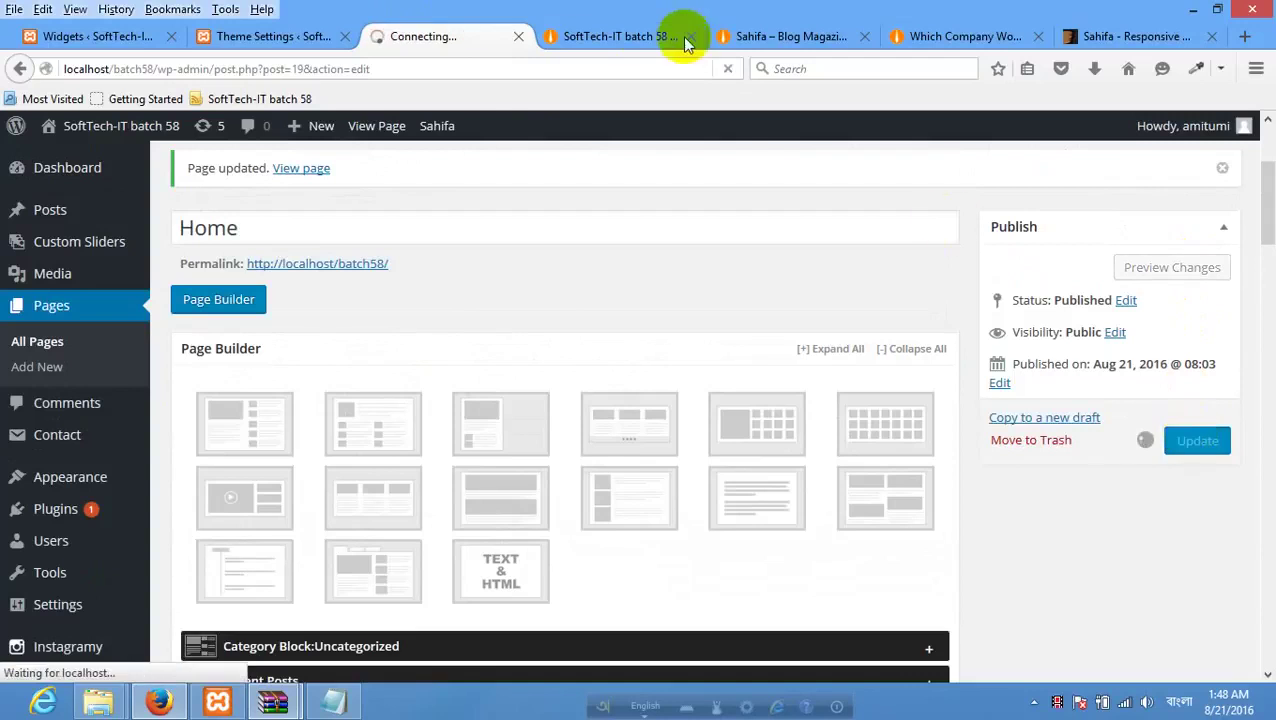
# Reload the local home page and check the Scrolling Block, switching its carousel to the third set of posts.
pyautogui.click(615, 36)
pyautogui.rightClick(180, 308)
pyautogui.click(296, 343)
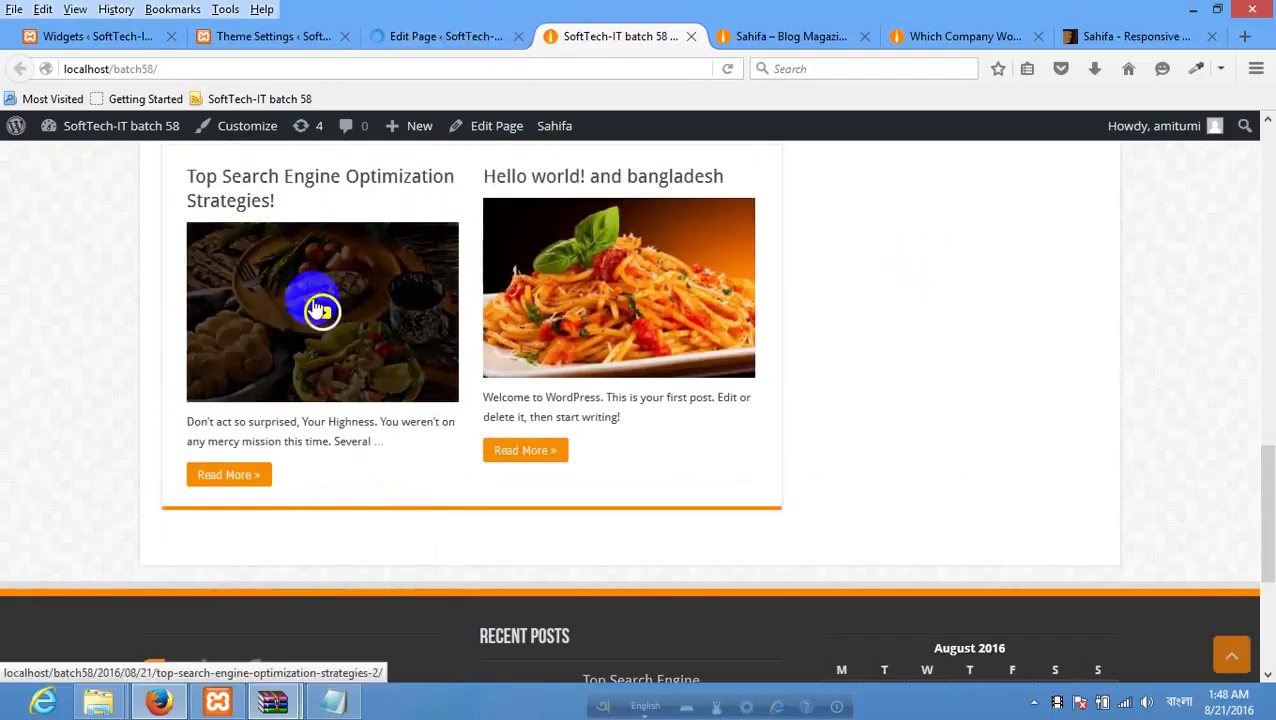
pyautogui.rightClick(88, 347)
pyautogui.click(193, 368)
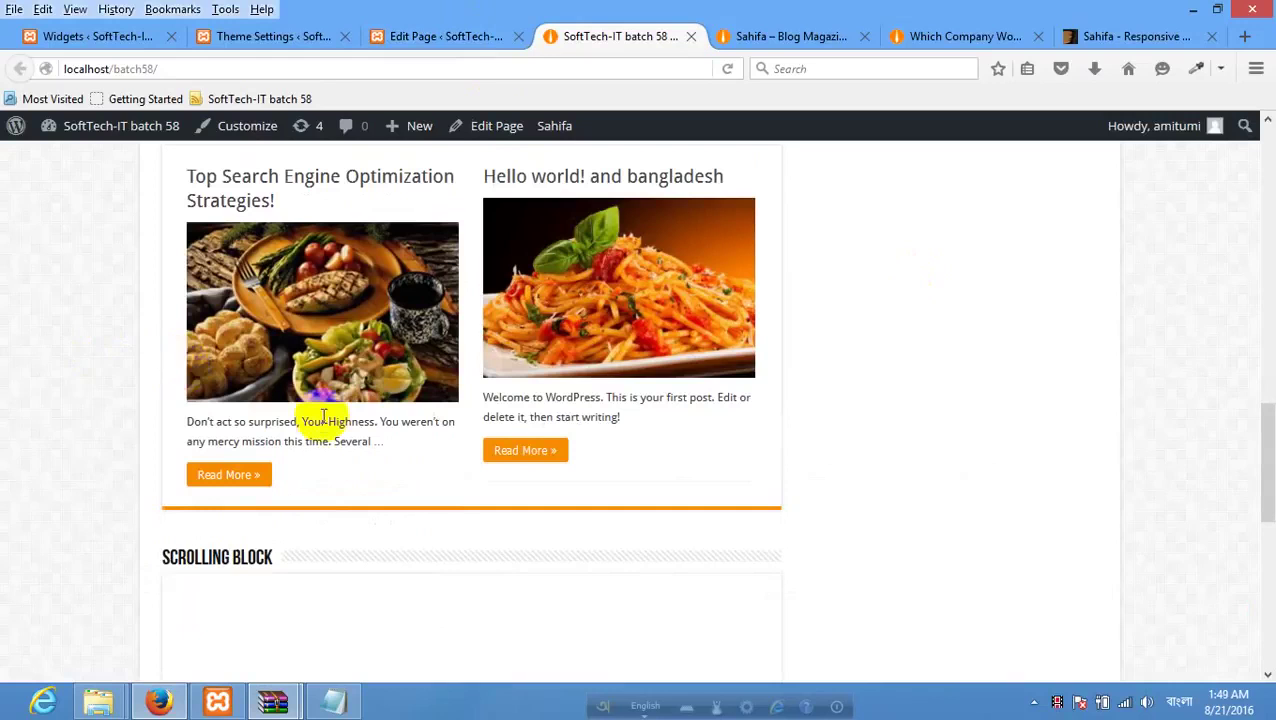
pyautogui.scroll(-3, 498, 476)
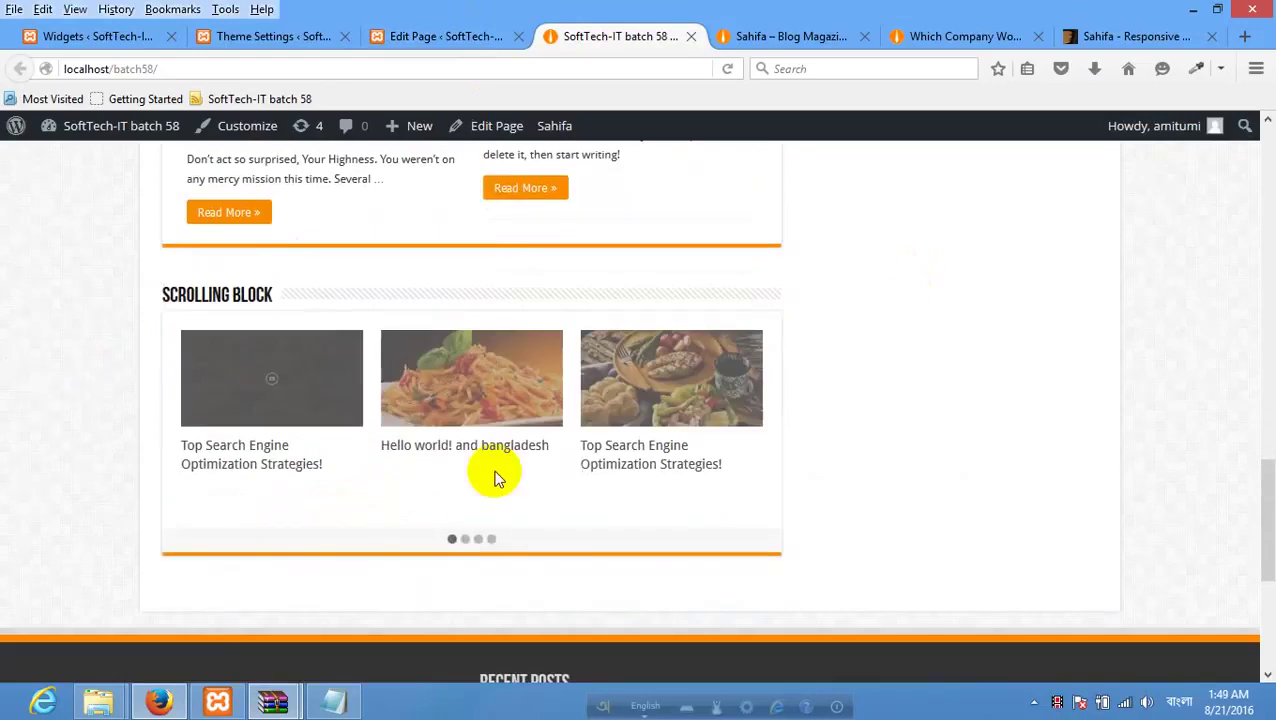
pyautogui.click(478, 539)
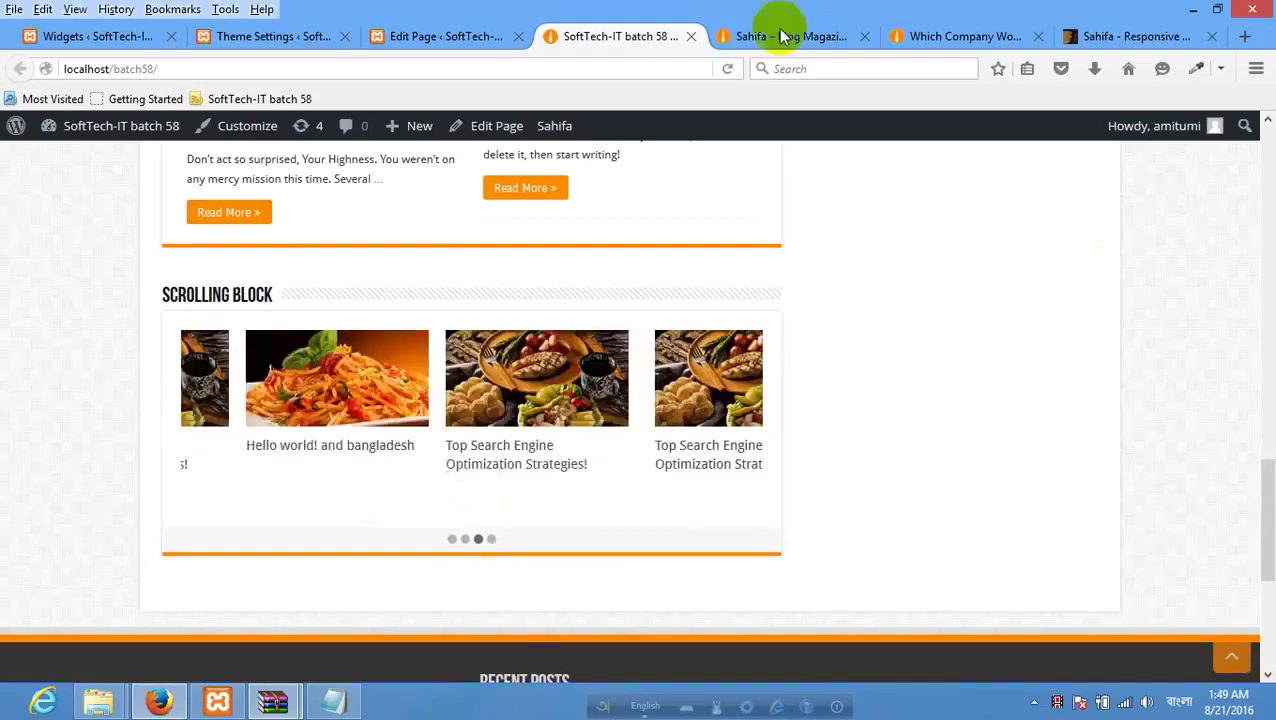
# Examine the demo's News in Picture block and add a default-layout News in Picture block to the Home page's Page Builder.
pyautogui.click(470, 37)
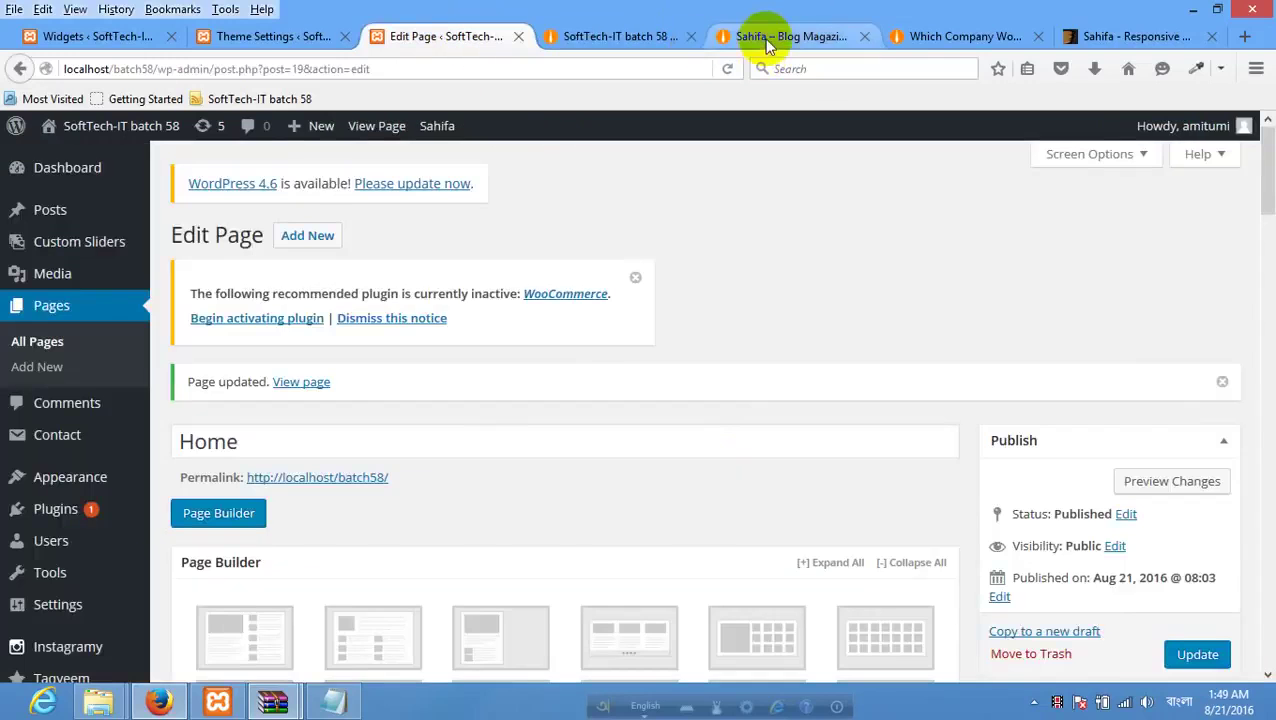
pyautogui.click(763, 37)
pyautogui.scroll(-5, 400, 240)
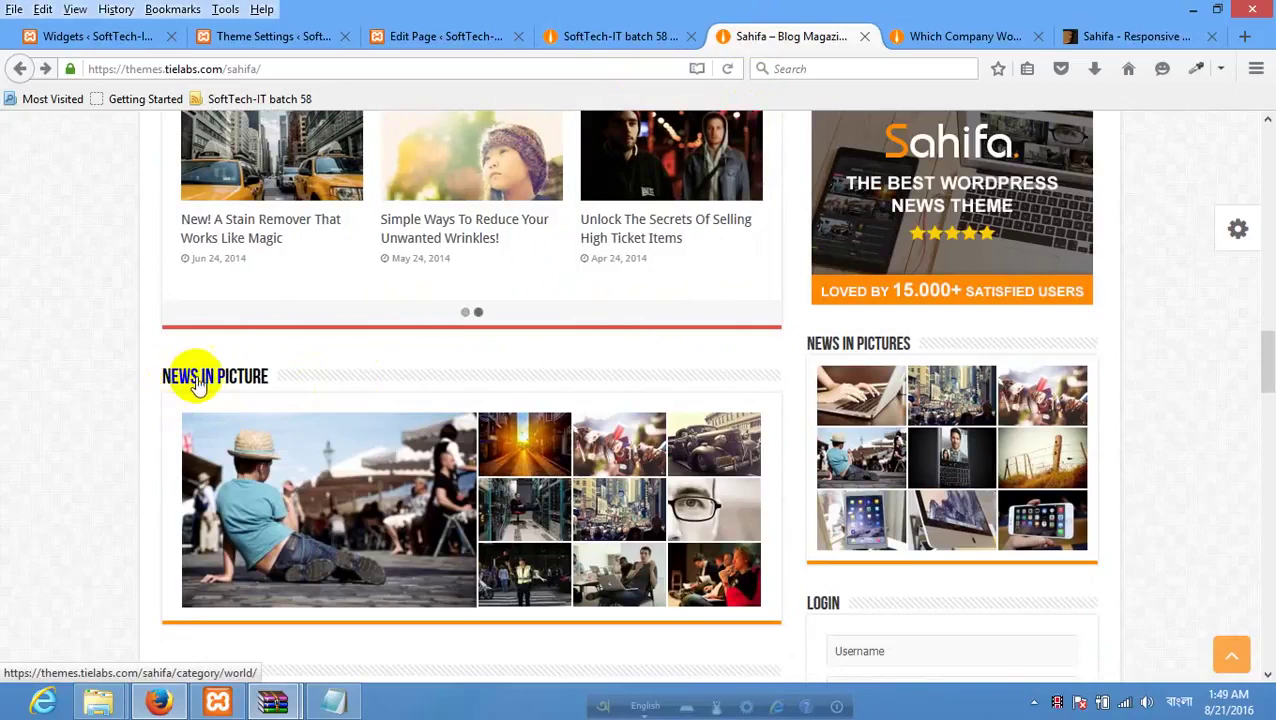
pyautogui.scroll(-2, 300, 420)
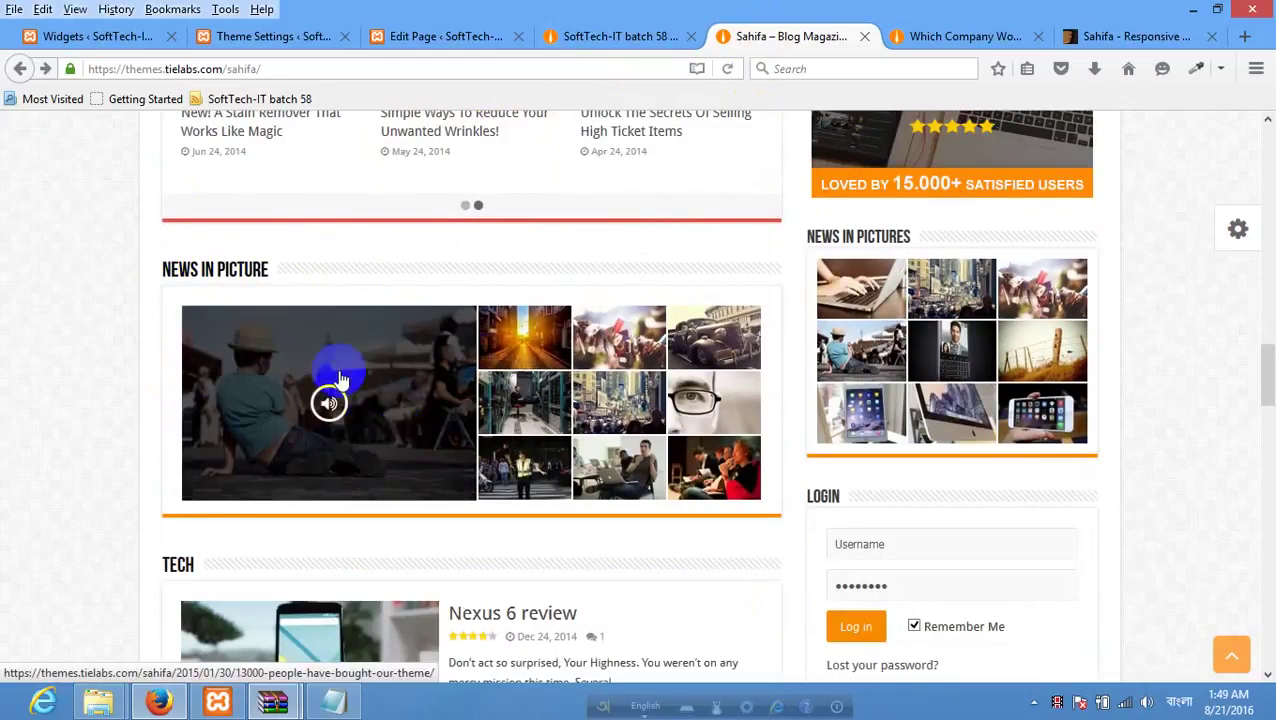
pyautogui.click(408, 38)
pyautogui.scroll(-4, 690, 390)
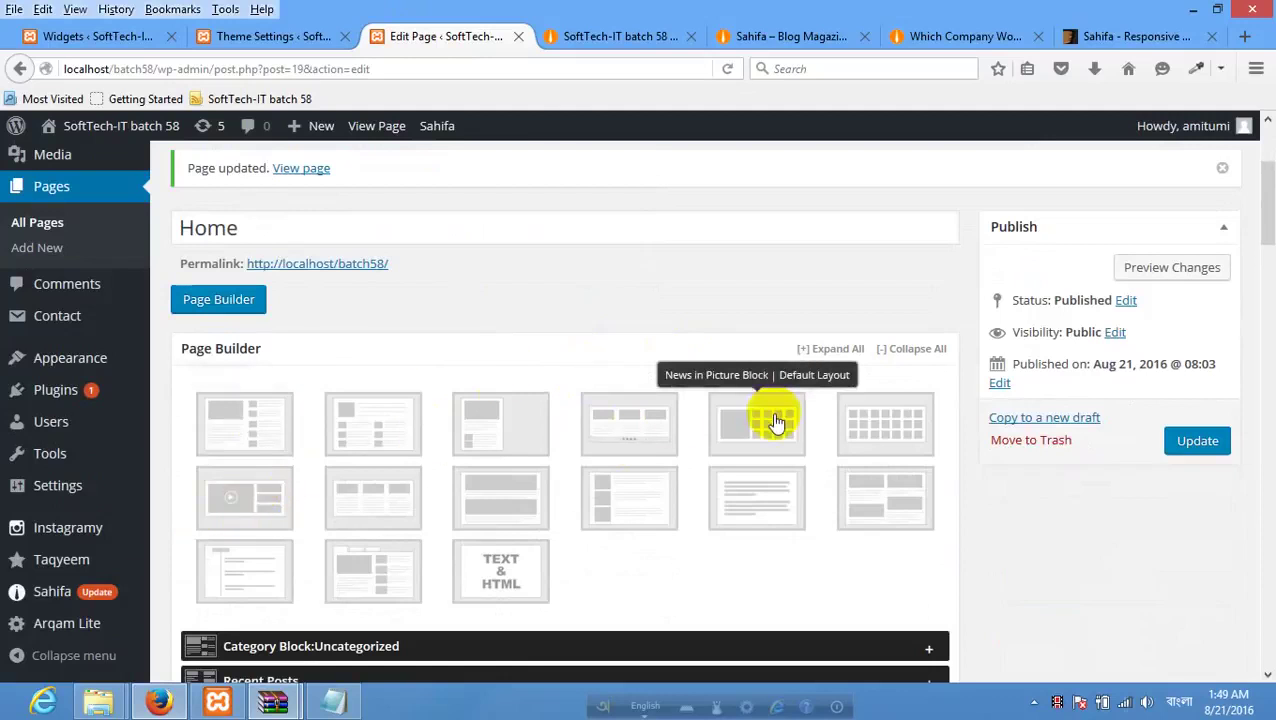
pyautogui.click(735, 399)
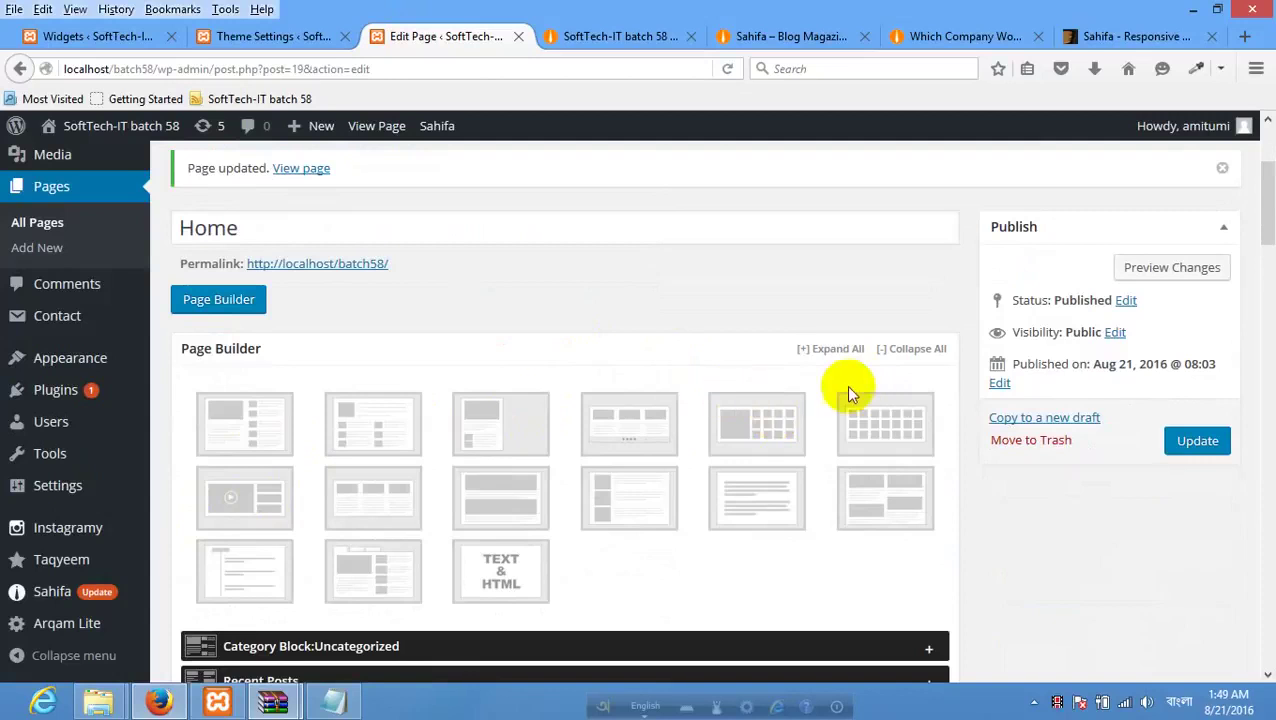
pyautogui.scroll(-10, 765, 376)
pyautogui.scroll(4, 686, 365)
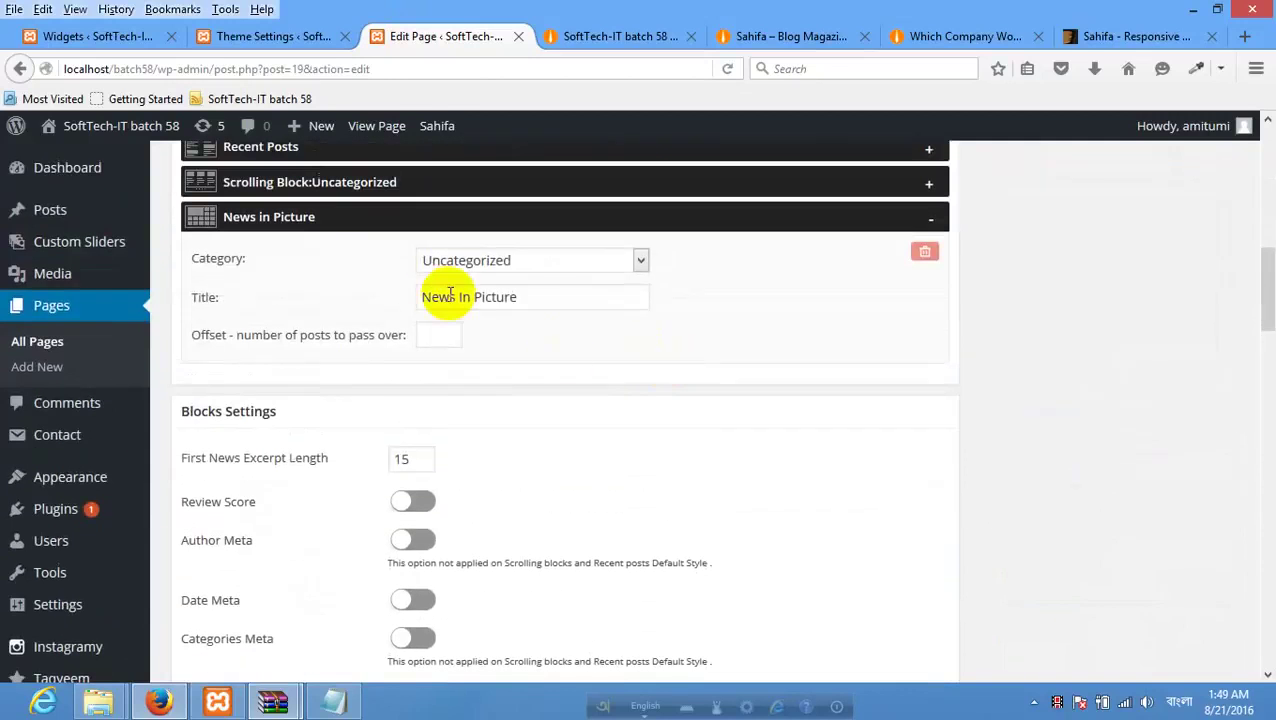
# Change the News in Picture block's title to "News In Sosurbari", update the page and return to the local home page.
pyautogui.moveTo(541, 304); pyautogui.dragTo(492, 302)
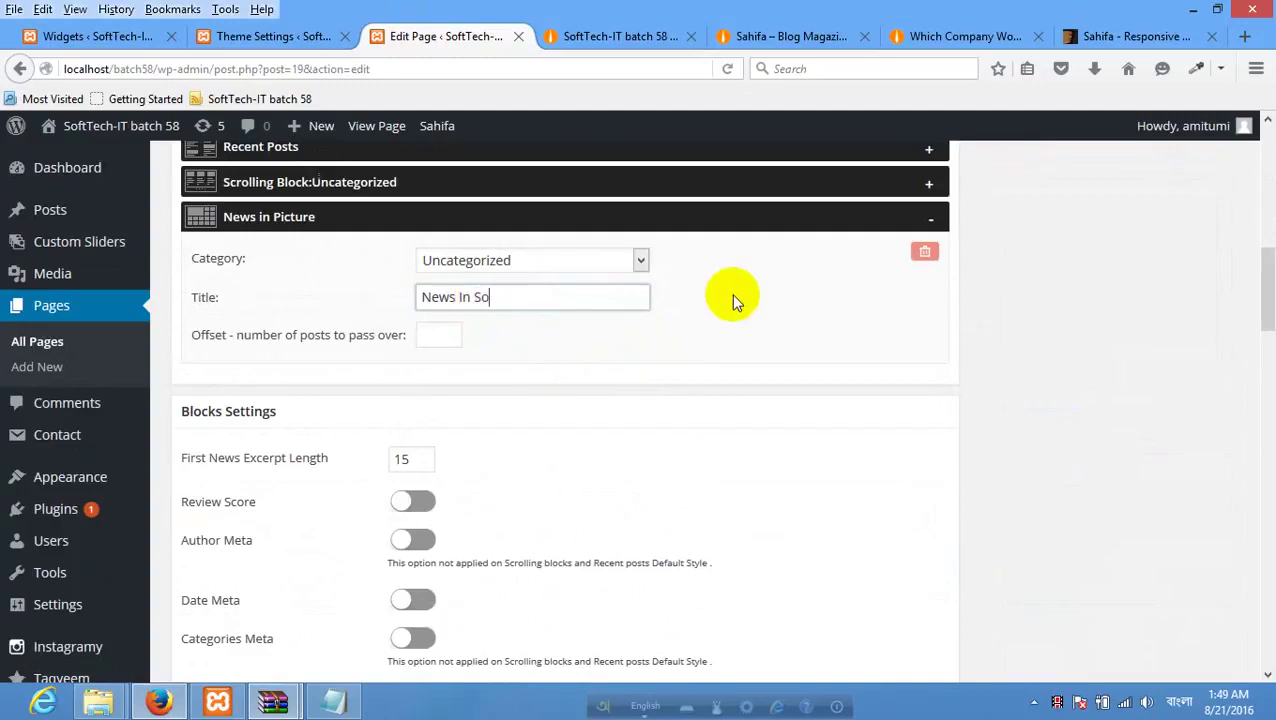
pyautogui.write('Sosurbari')
pyautogui.scroll(2, 1203, 440)
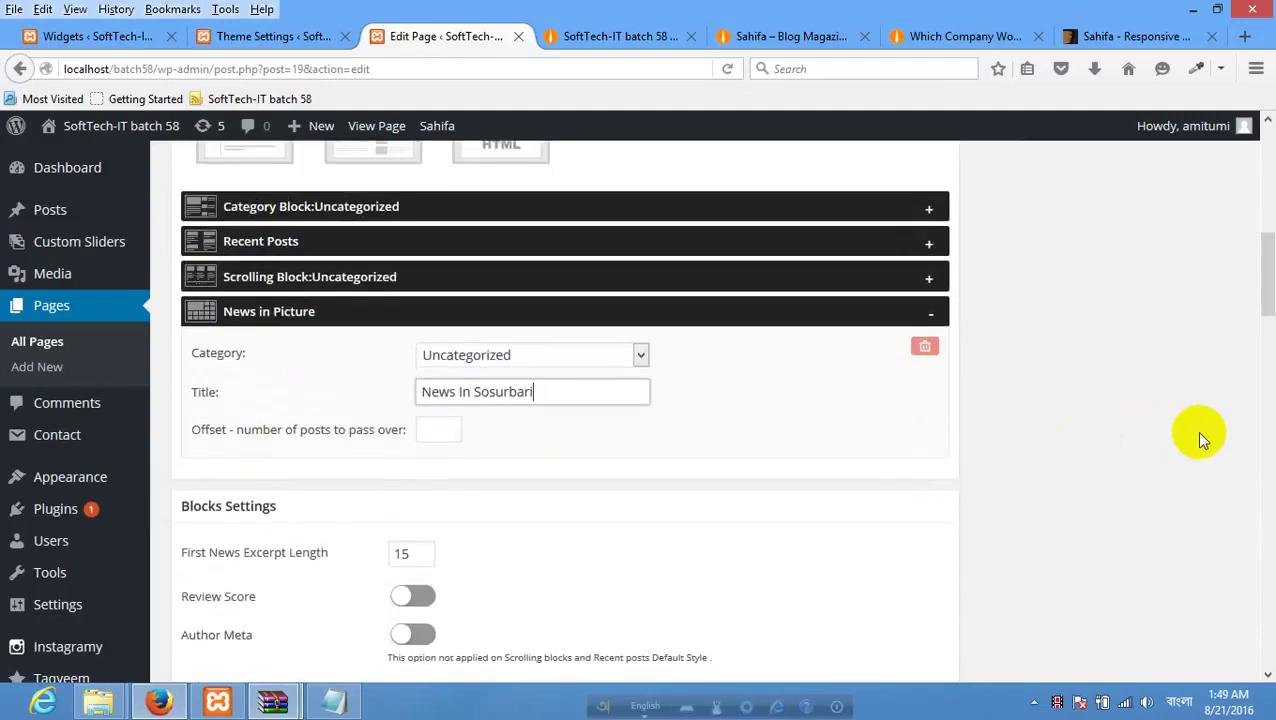
pyautogui.scroll(1, 1240, 343)
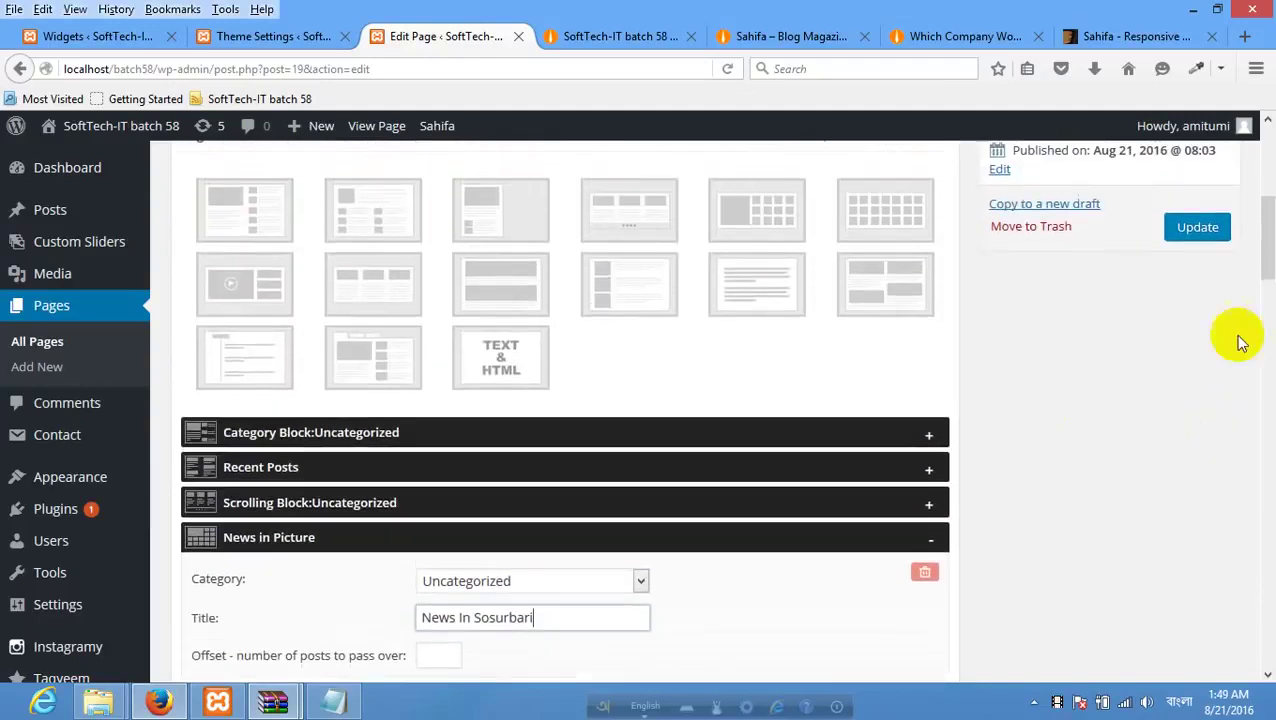
pyautogui.click(1198, 227)
pyautogui.click(600, 36)
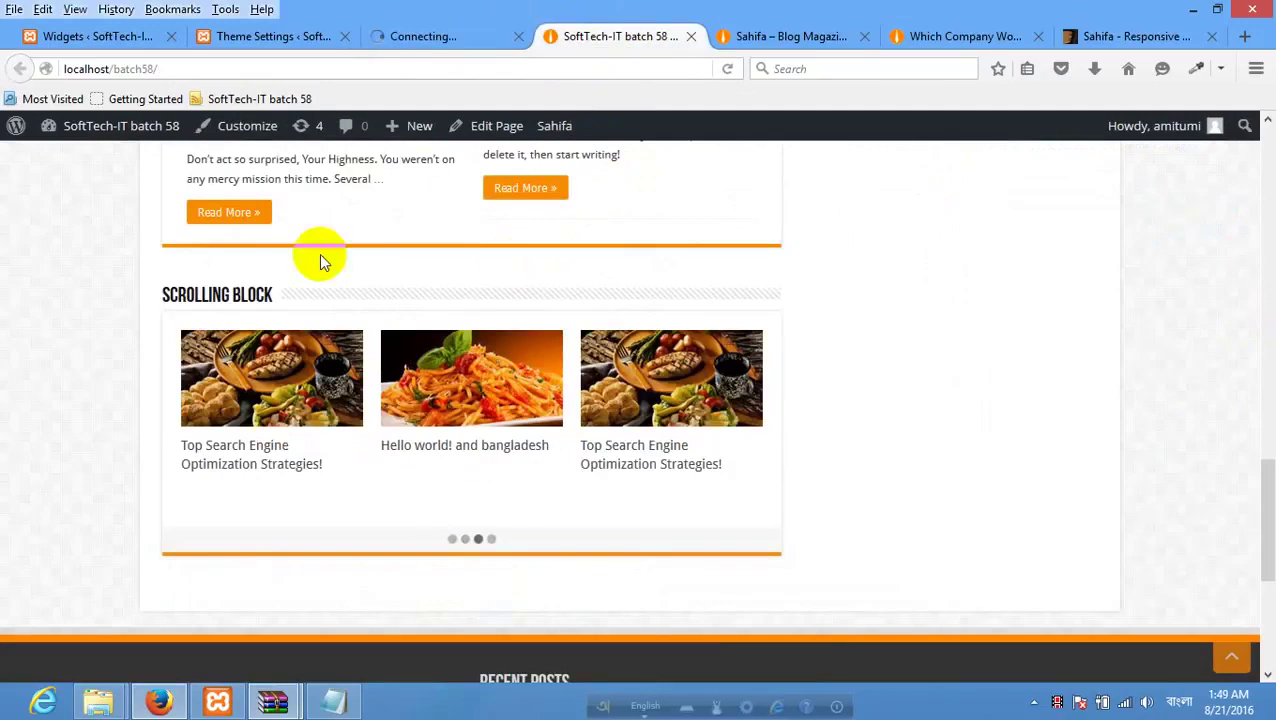
# Reload the local home page and check the area below the Scrolling Block for the News in Picture block.
pyautogui.rightClick(140, 264)
pyautogui.click(245, 285)
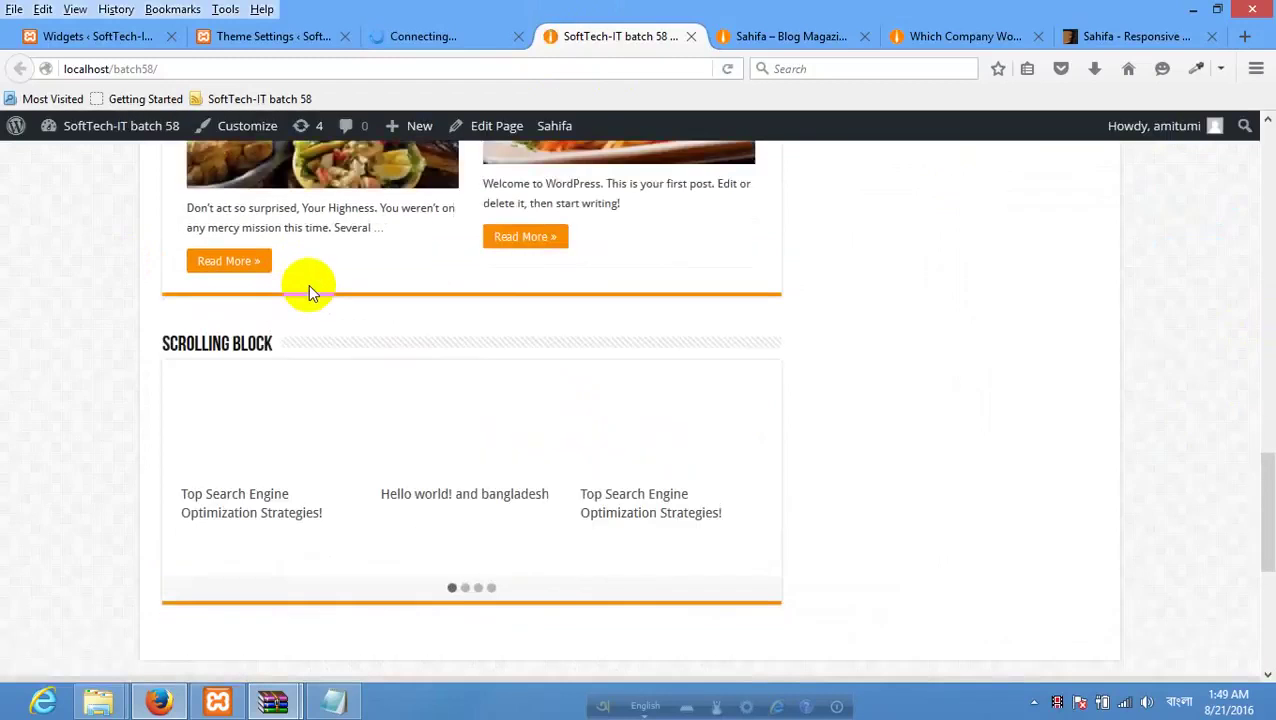
pyautogui.scroll(-5, 310, 292)
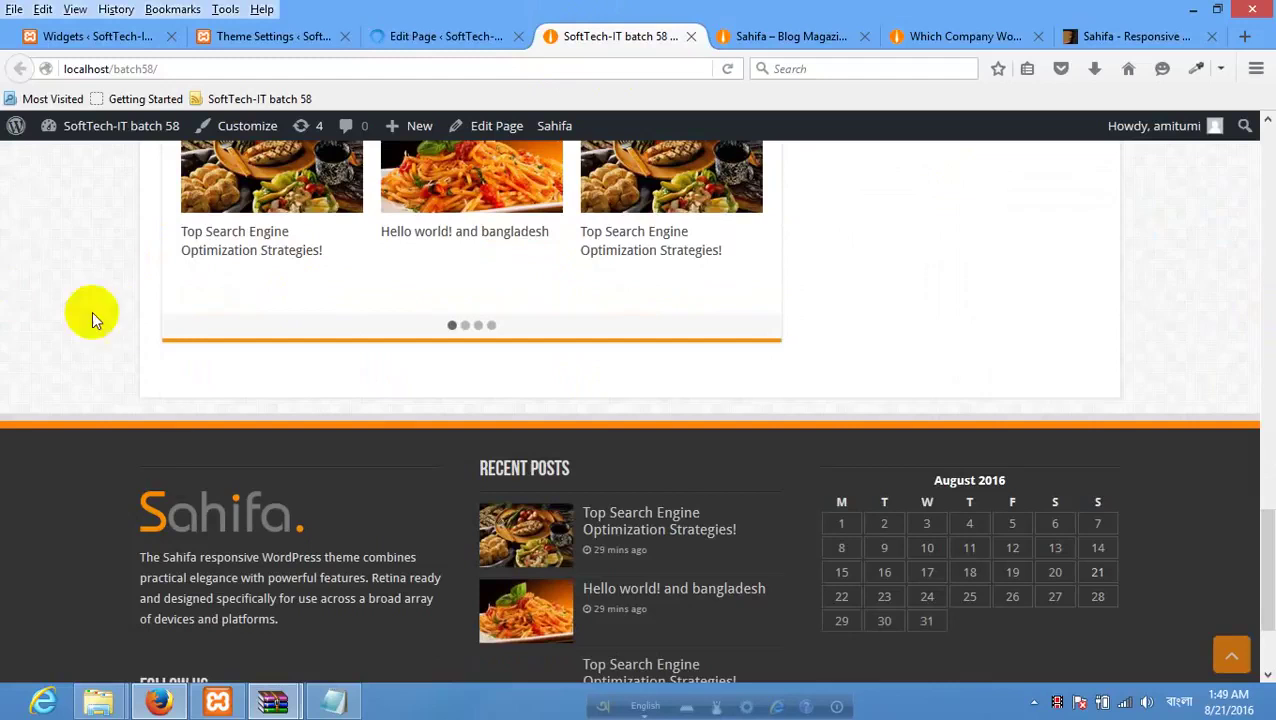
pyautogui.rightClick(9, 297)
pyautogui.click(128, 310)
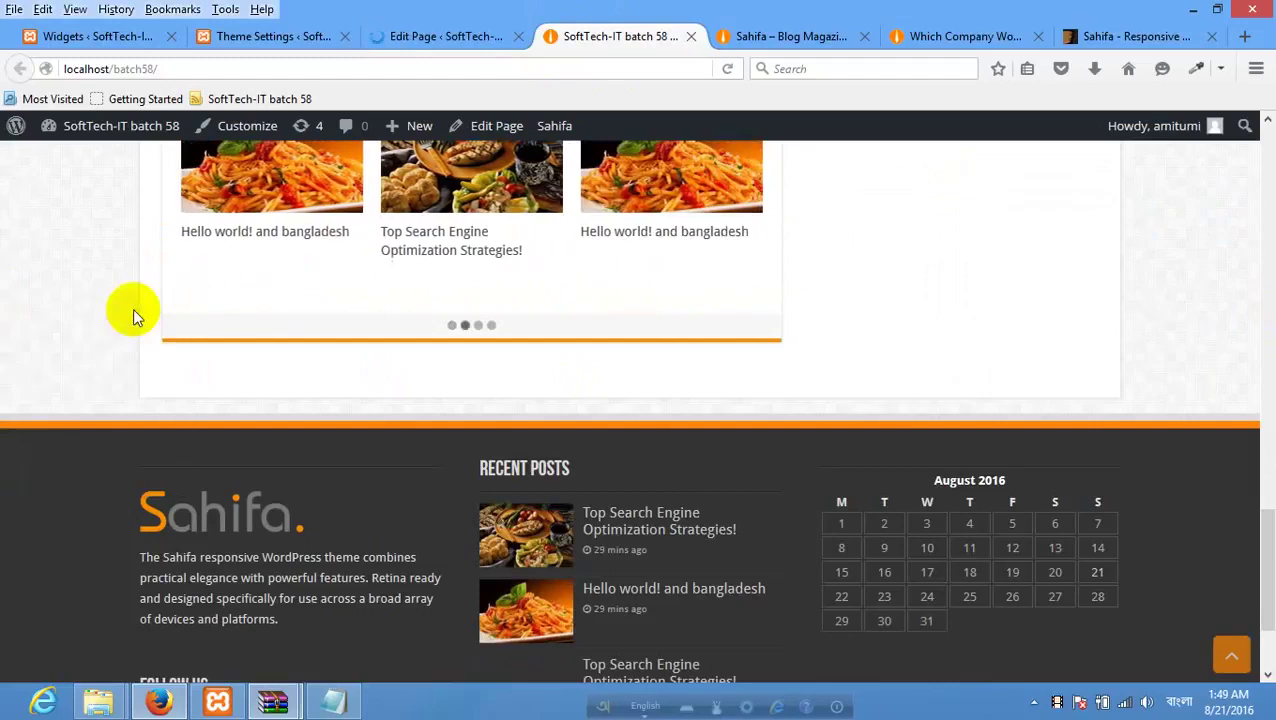
# Examine the demo's Tech, Grid and tabbed category blocks, switching the tabbed block between World, Sports and Tech.
pyautogui.click(797, 36)
pyautogui.scroll(-6, 735, 333)
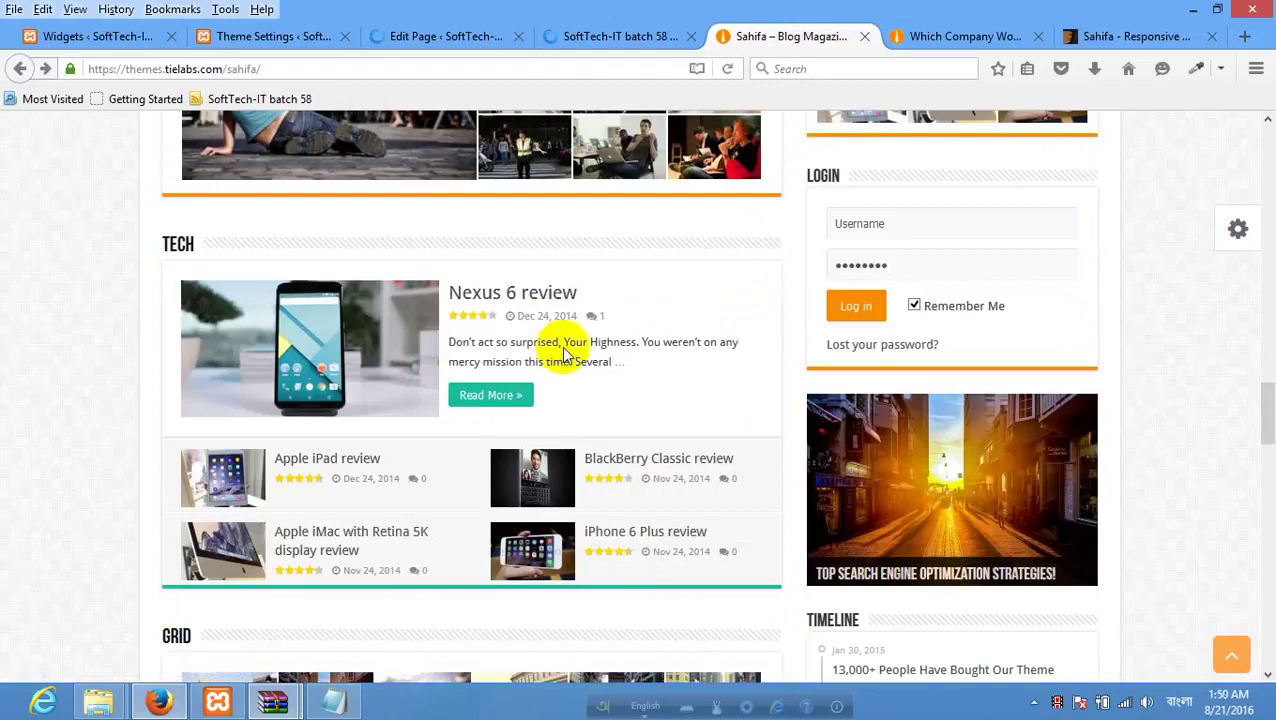
pyautogui.scroll(-5, 565, 355)
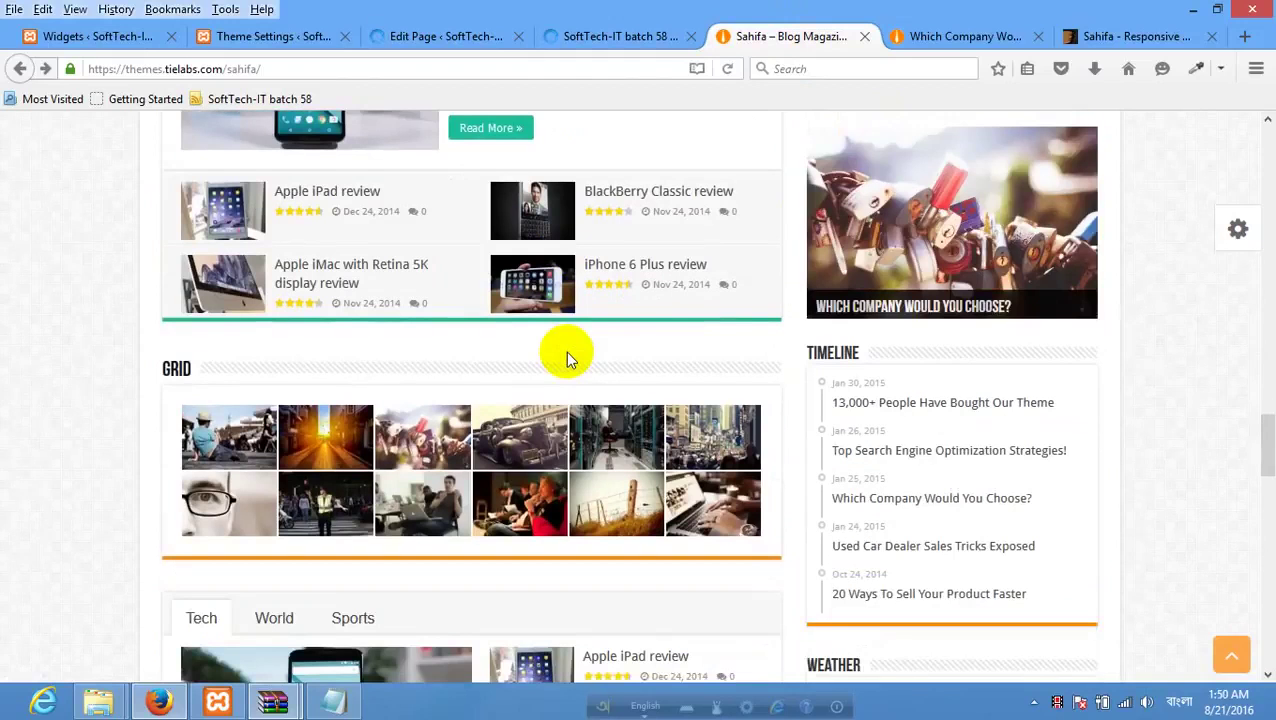
pyautogui.scroll(-5, 505, 322)
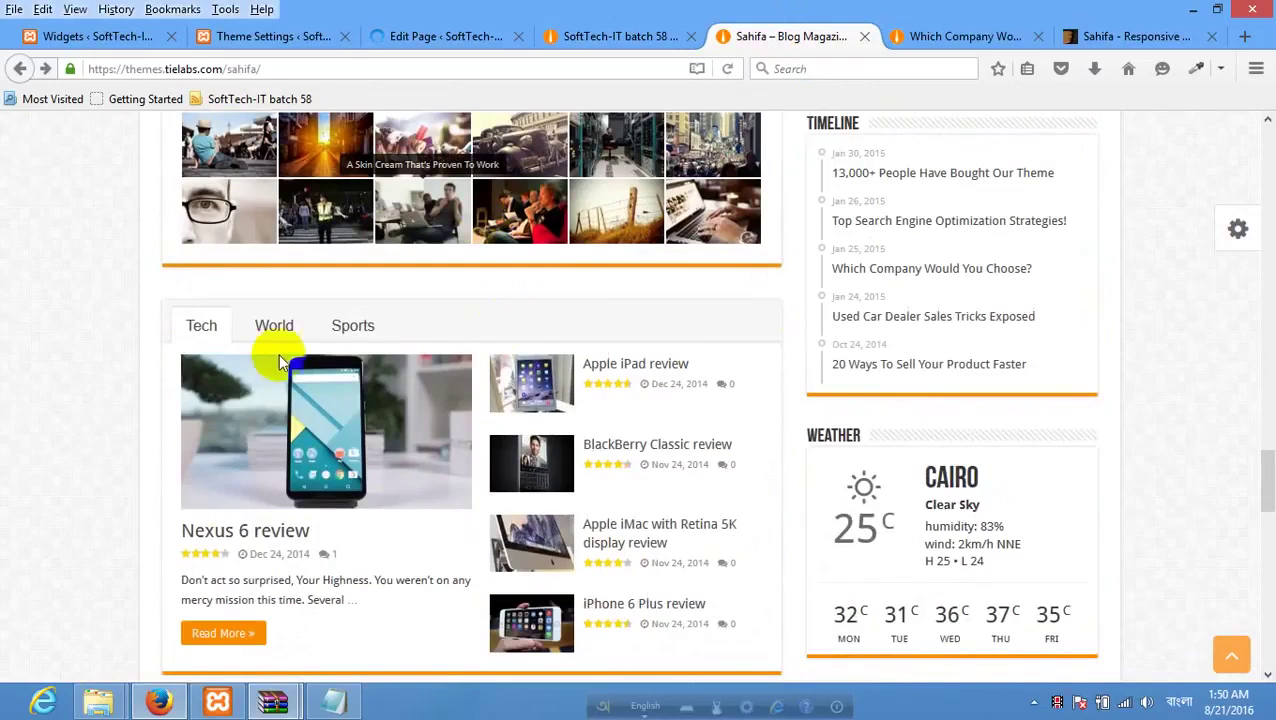
pyautogui.scroll(-1, 278, 354)
pyautogui.click(280, 298)
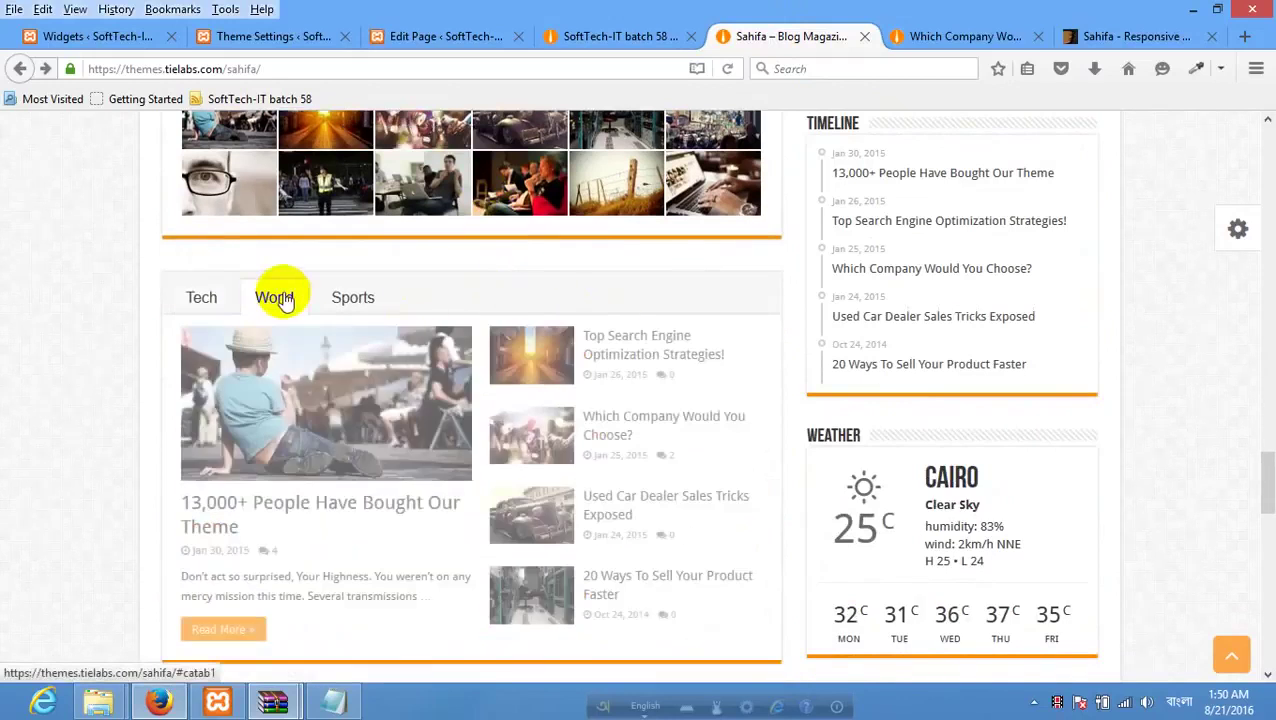
pyautogui.click(351, 295)
pyautogui.click(213, 299)
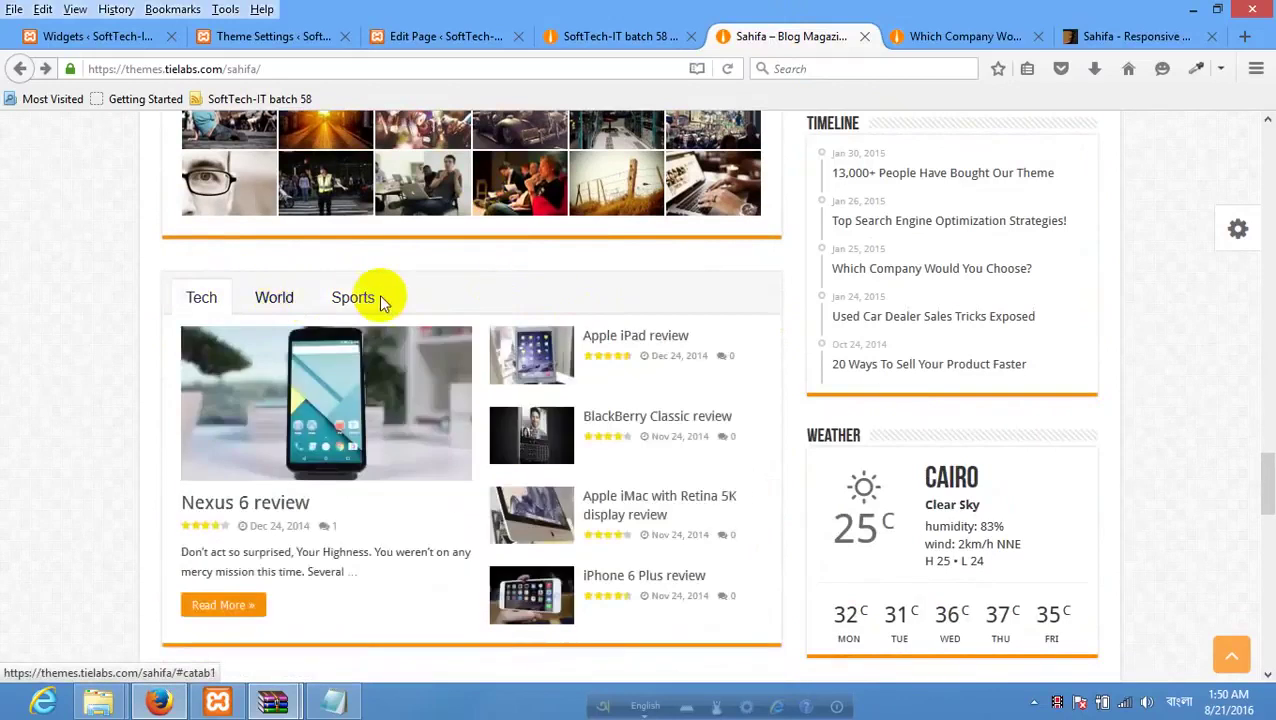
pyautogui.click(378, 299)
# Examine the demo's Recent Posts block, pagination and footer, plus the social counter in its sidebar.
pyautogui.scroll(-9, 390, 300)
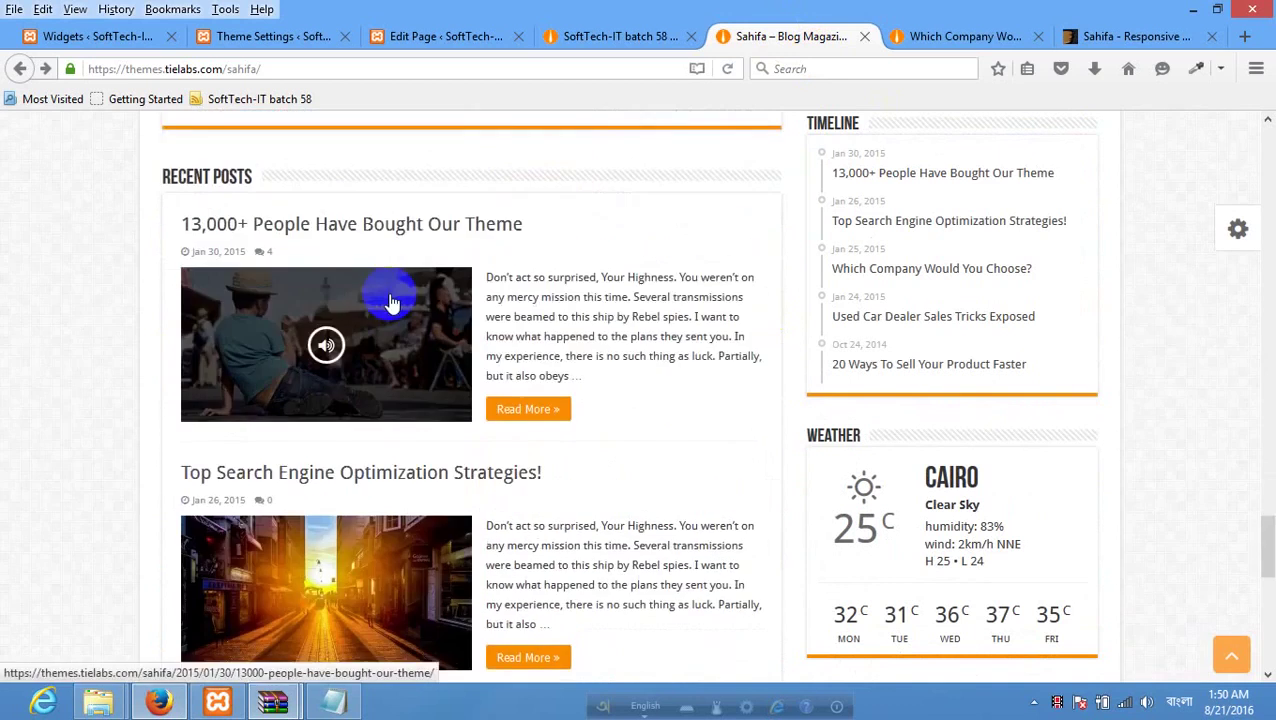
pyautogui.scroll(-4, 390, 300)
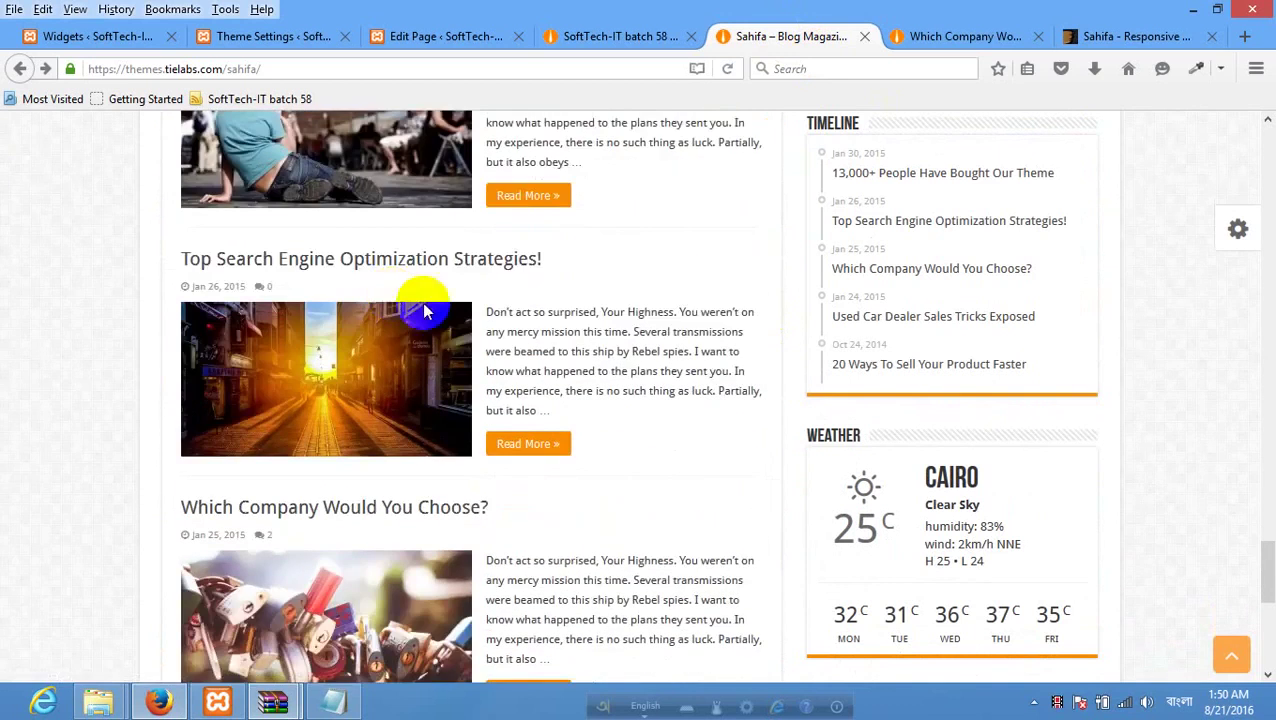
pyautogui.scroll(-9, 434, 316)
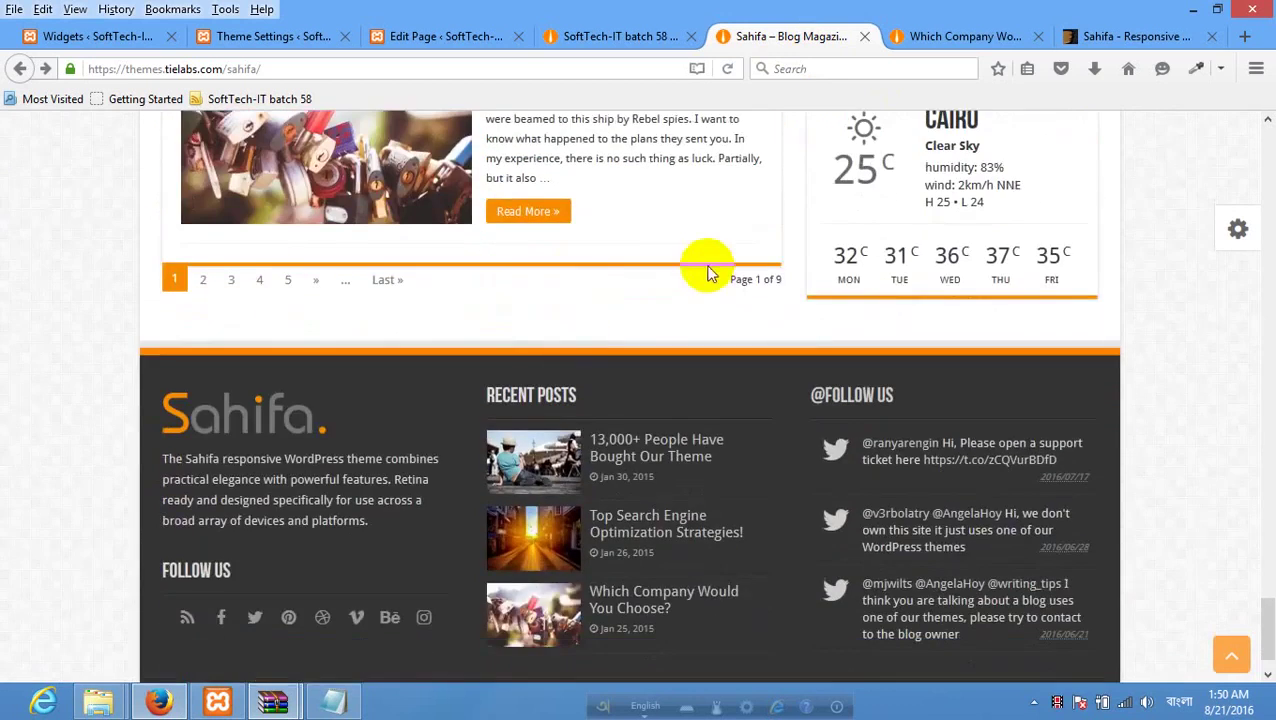
pyautogui.scroll(20, 699, 262)
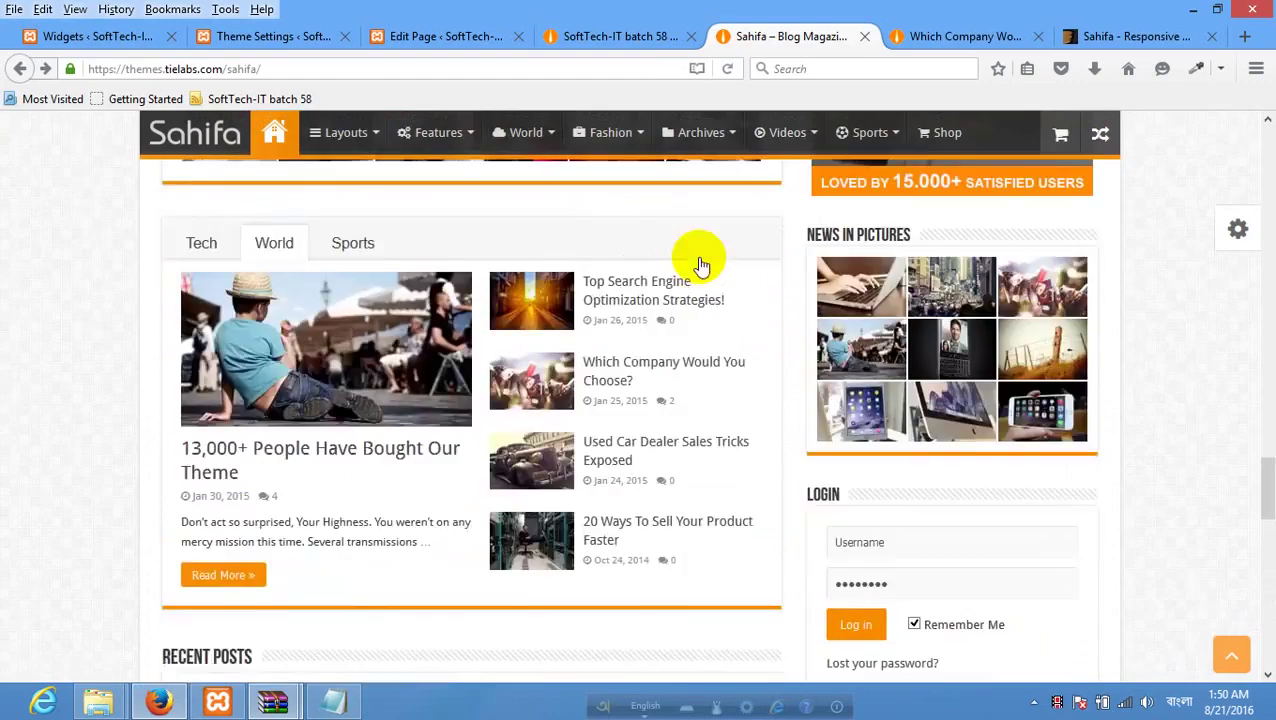
pyautogui.scroll(20, 701, 265)
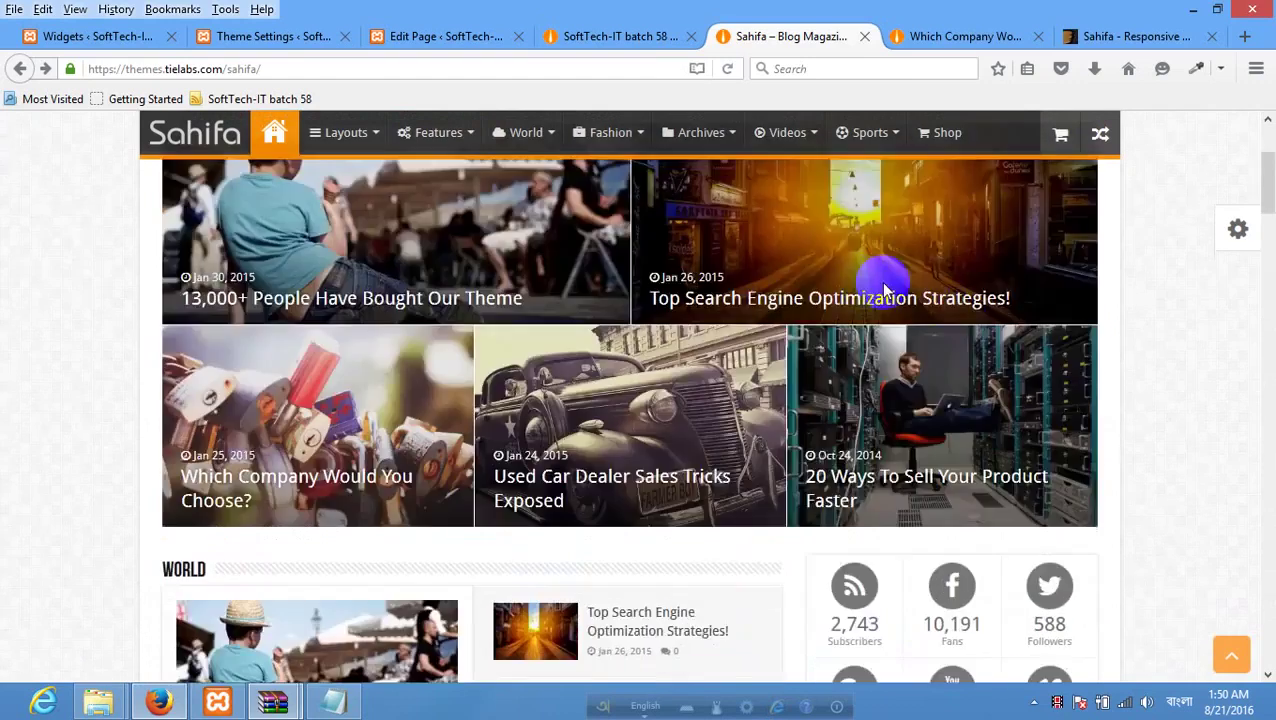
pyautogui.scroll(-8, 930, 338)
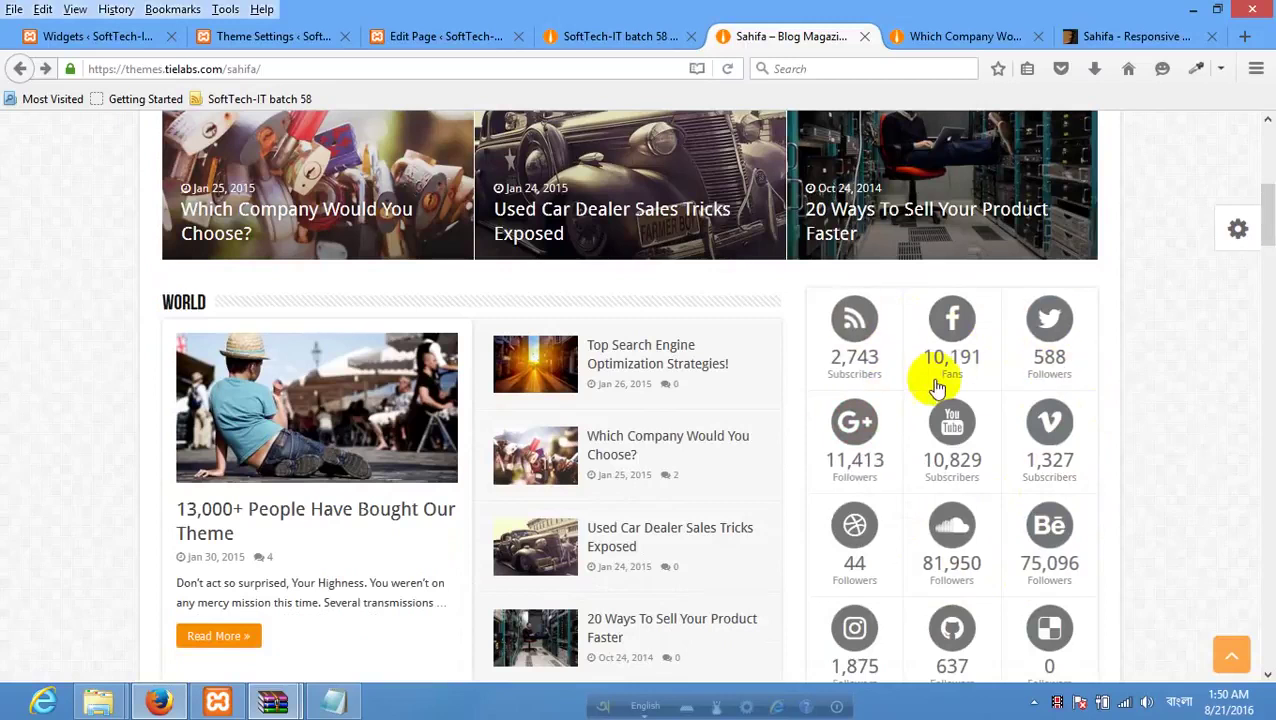
# Add the Arqam Lite - Social Counter widget with Gray Icons style to the Primary Widget Area and save it.
pyautogui.click(270, 36)
pyautogui.click(445, 72)
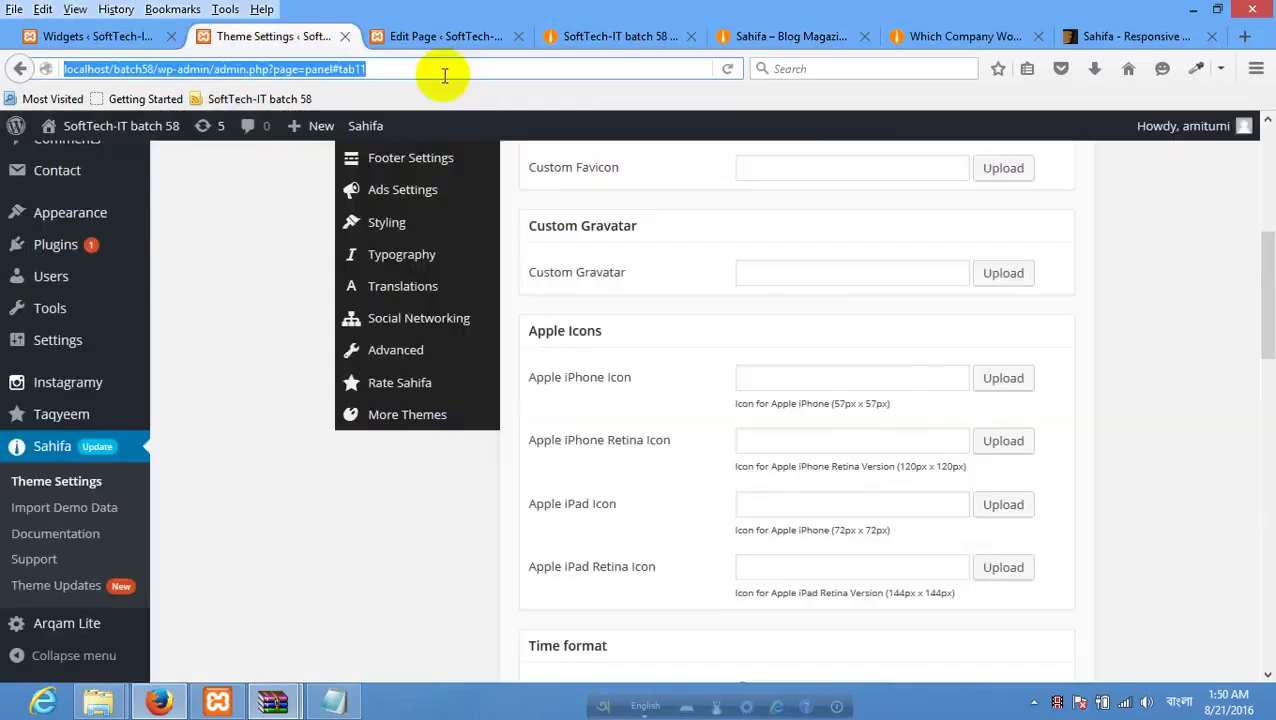
pyautogui.click(118, 36)
pyautogui.scroll(5, 590, 325)
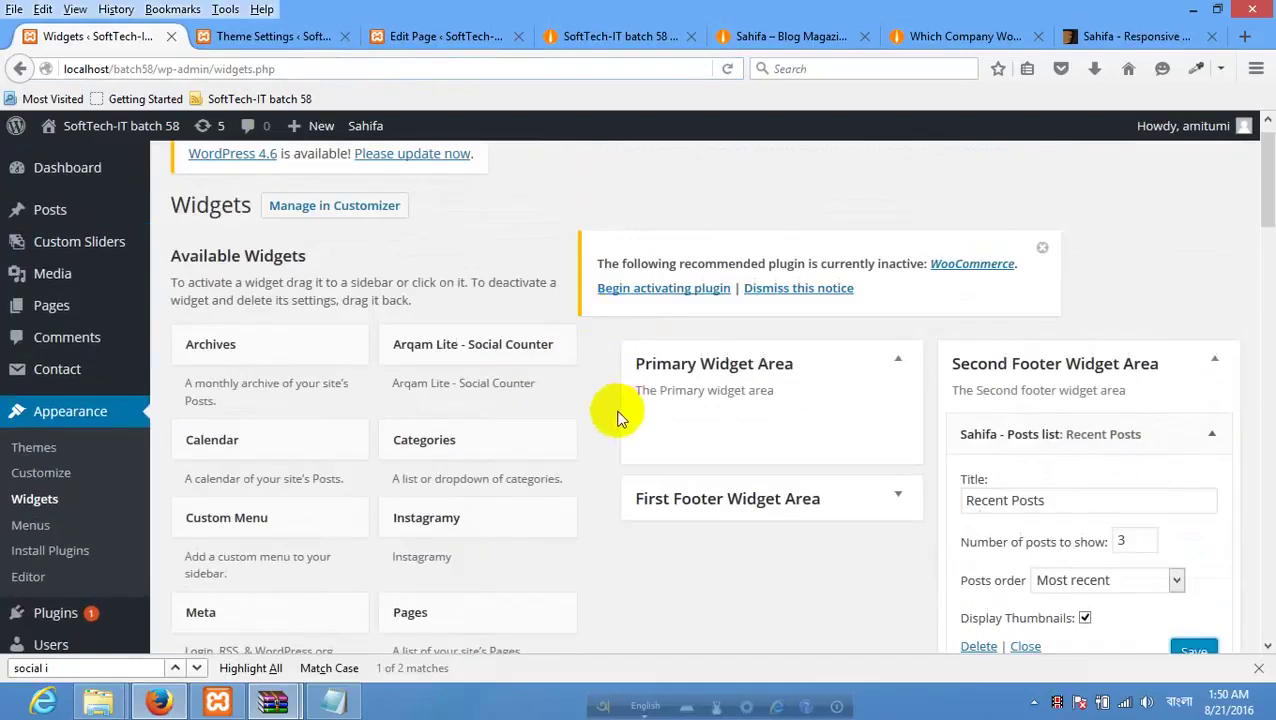
pyautogui.scroll(-2, 617, 418)
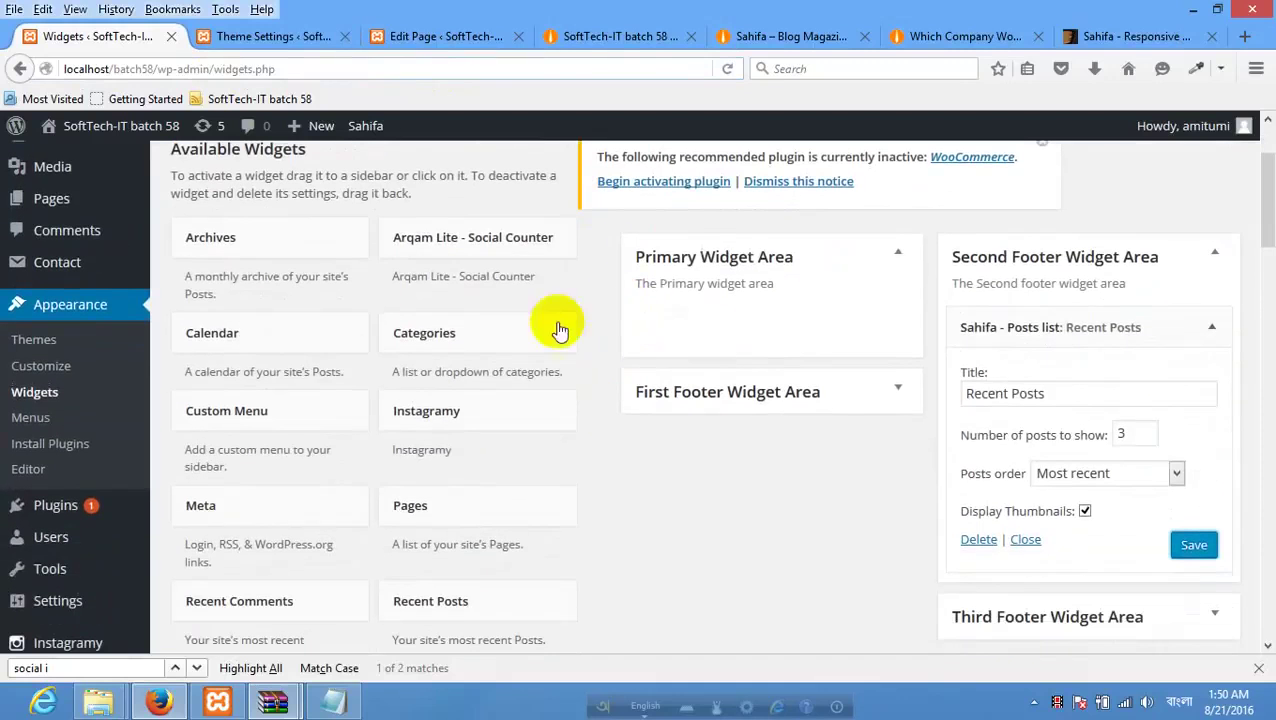
pyautogui.click(524, 247)
pyautogui.click(495, 316)
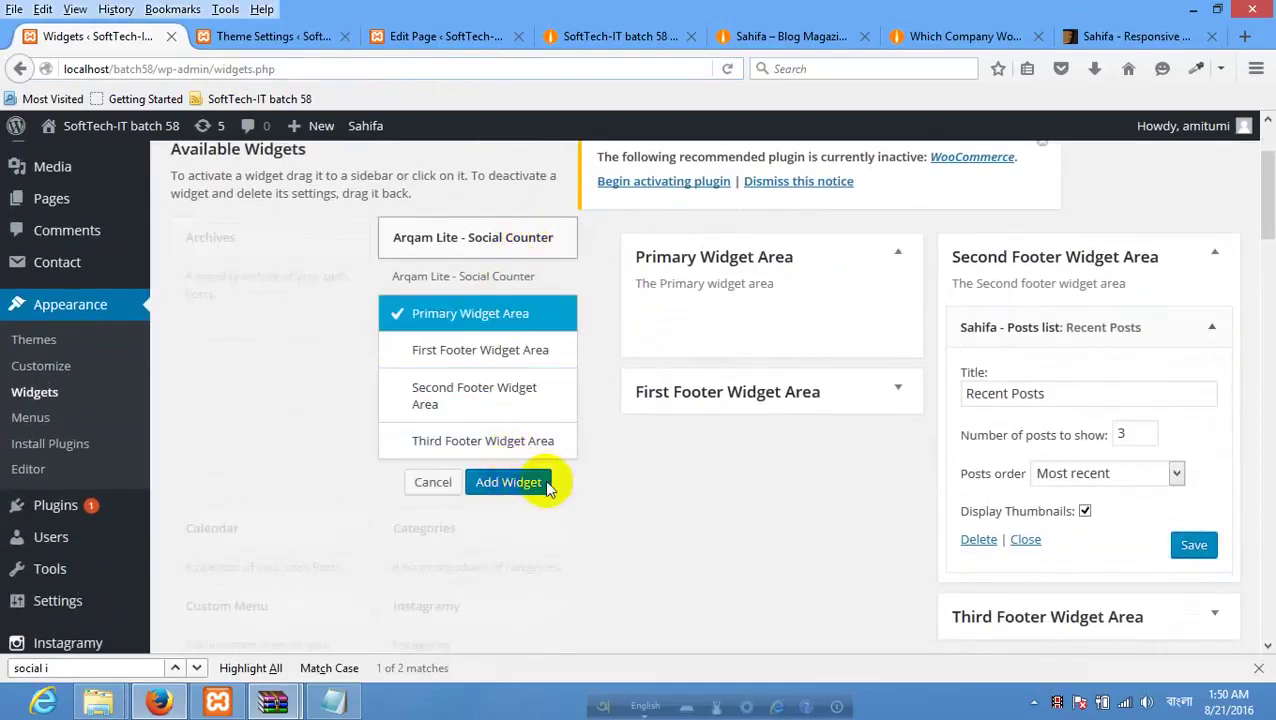
pyautogui.click(546, 484)
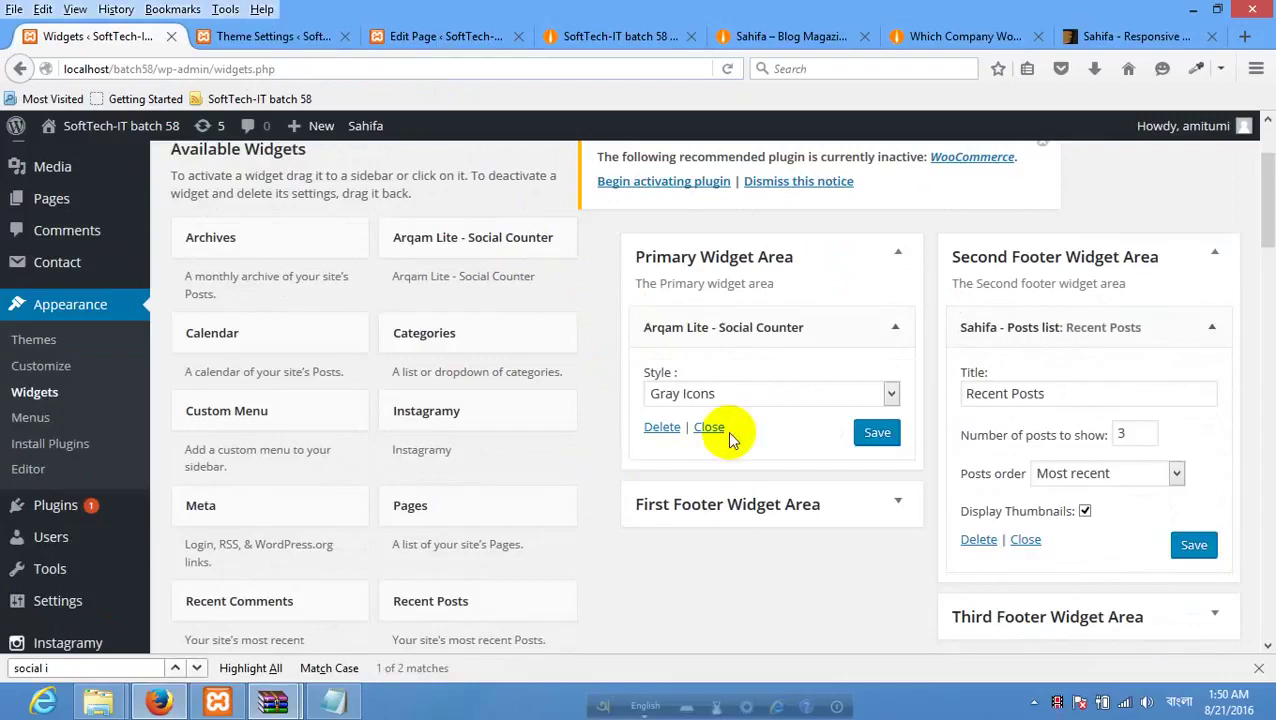
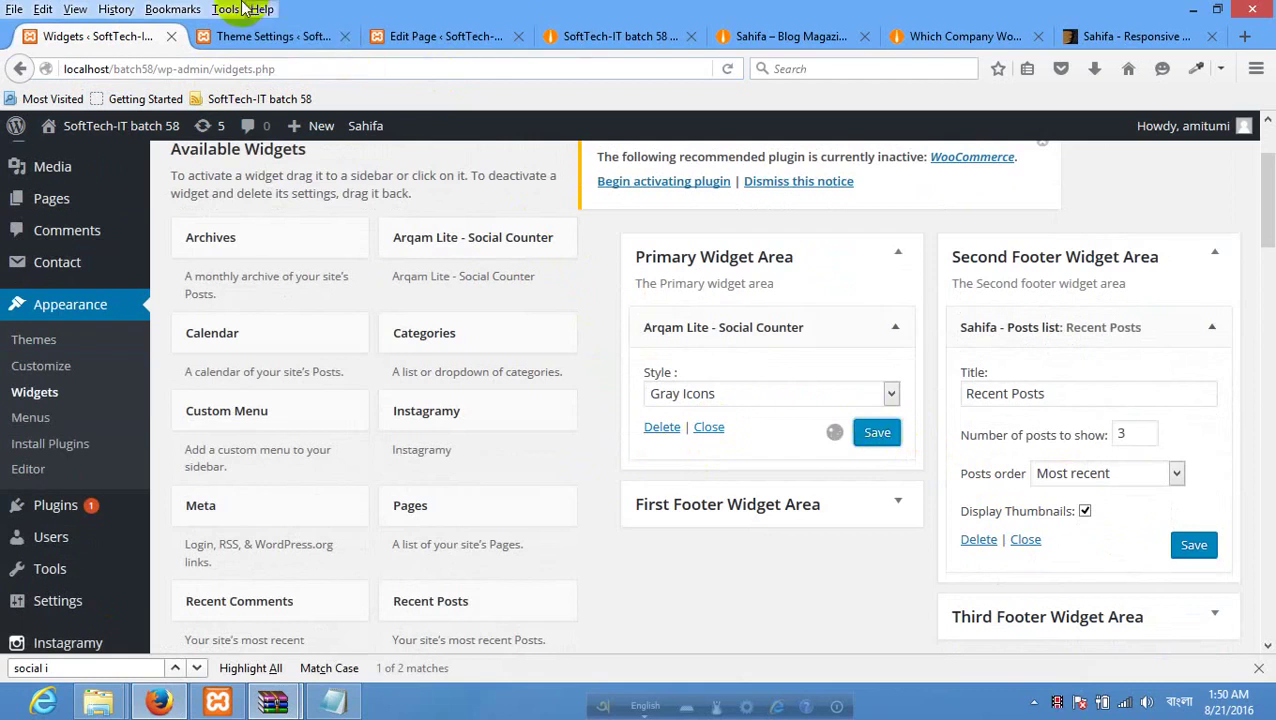
# Reload the local home page and check beside the Uncategorized block for the social counter widget.
pyautogui.click(286, 44)
pyautogui.click(446, 45)
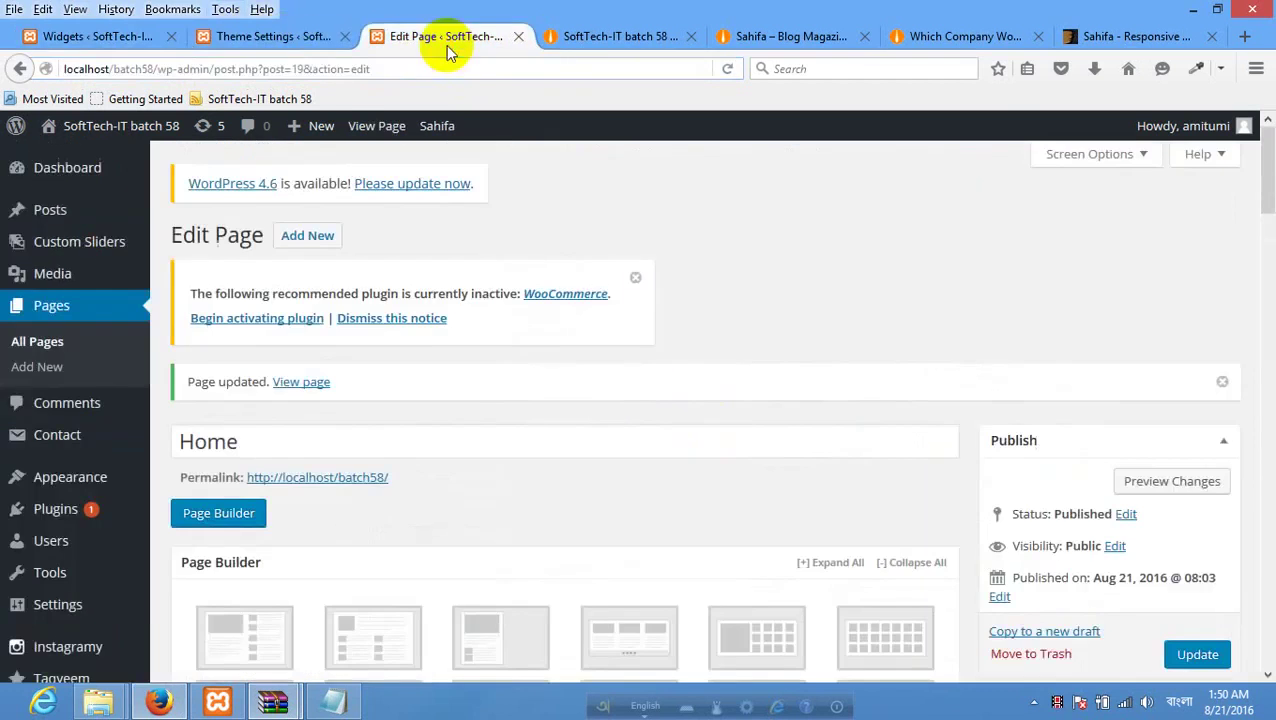
pyautogui.click(588, 45)
pyautogui.scroll(6, 384, 311)
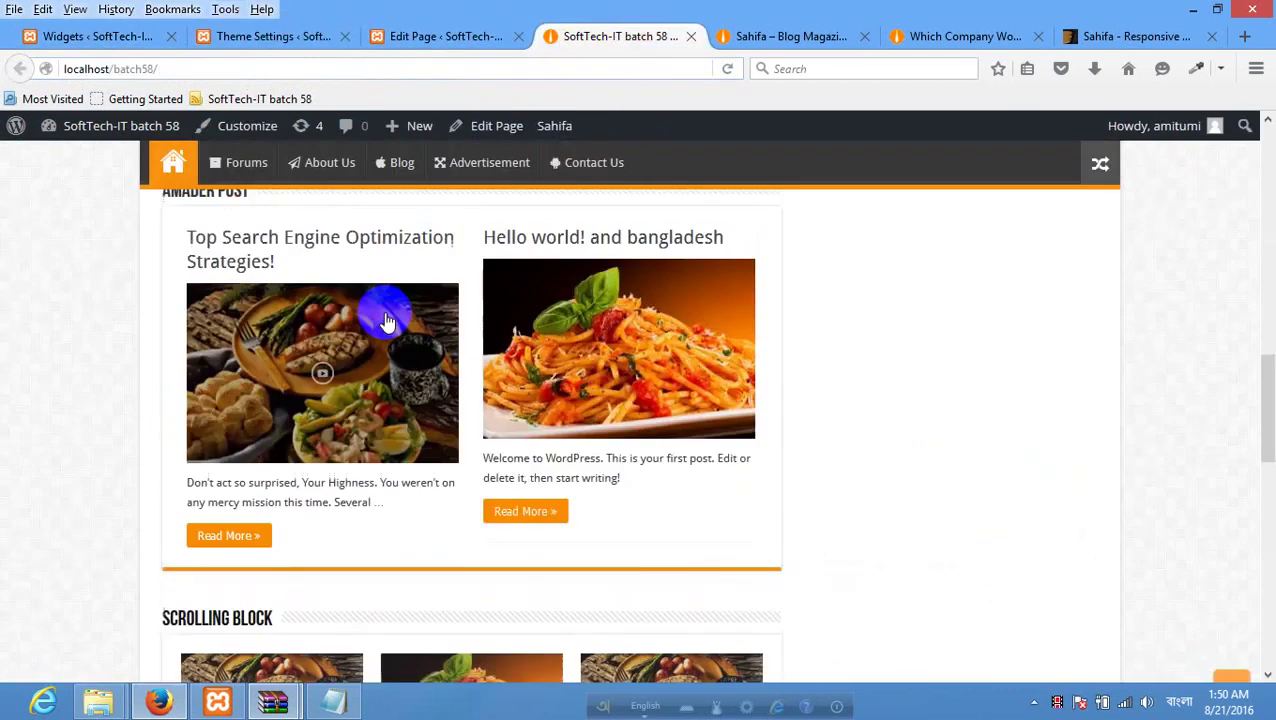
pyautogui.scroll(8, 386, 315)
pyautogui.rightClick(88, 318)
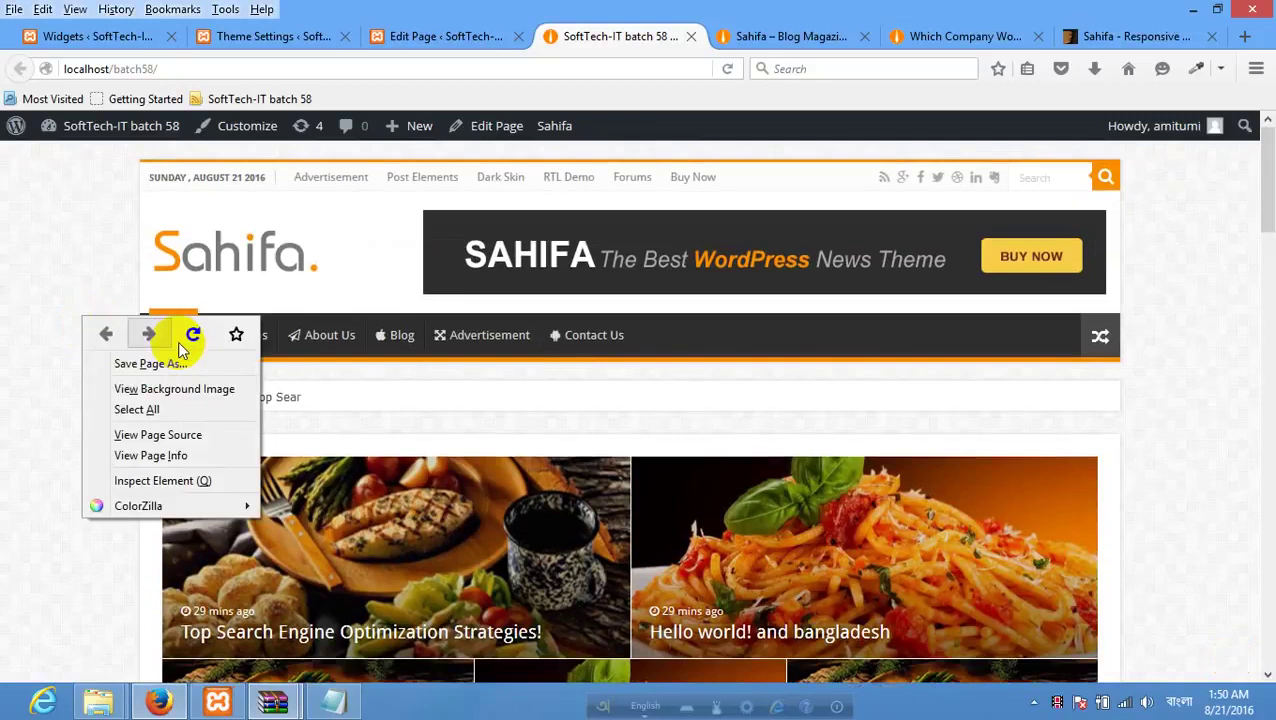
pyautogui.click(193, 337)
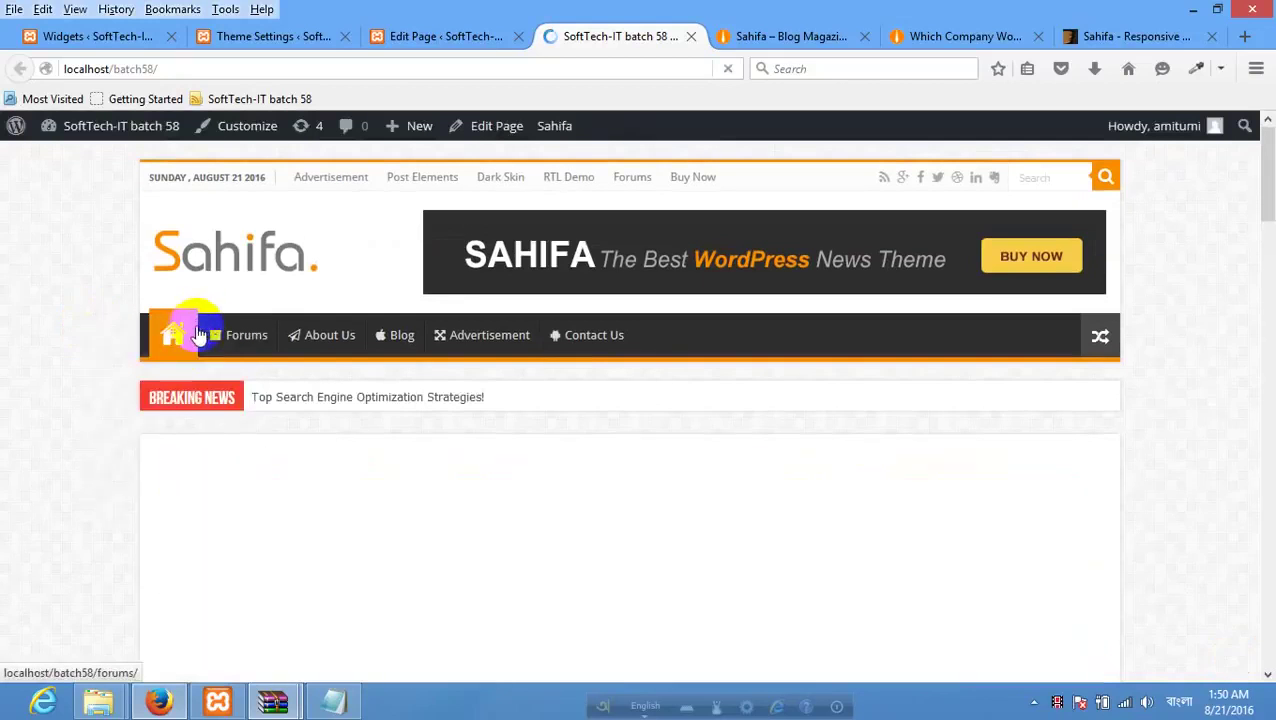
pyautogui.scroll(-5, 197, 330)
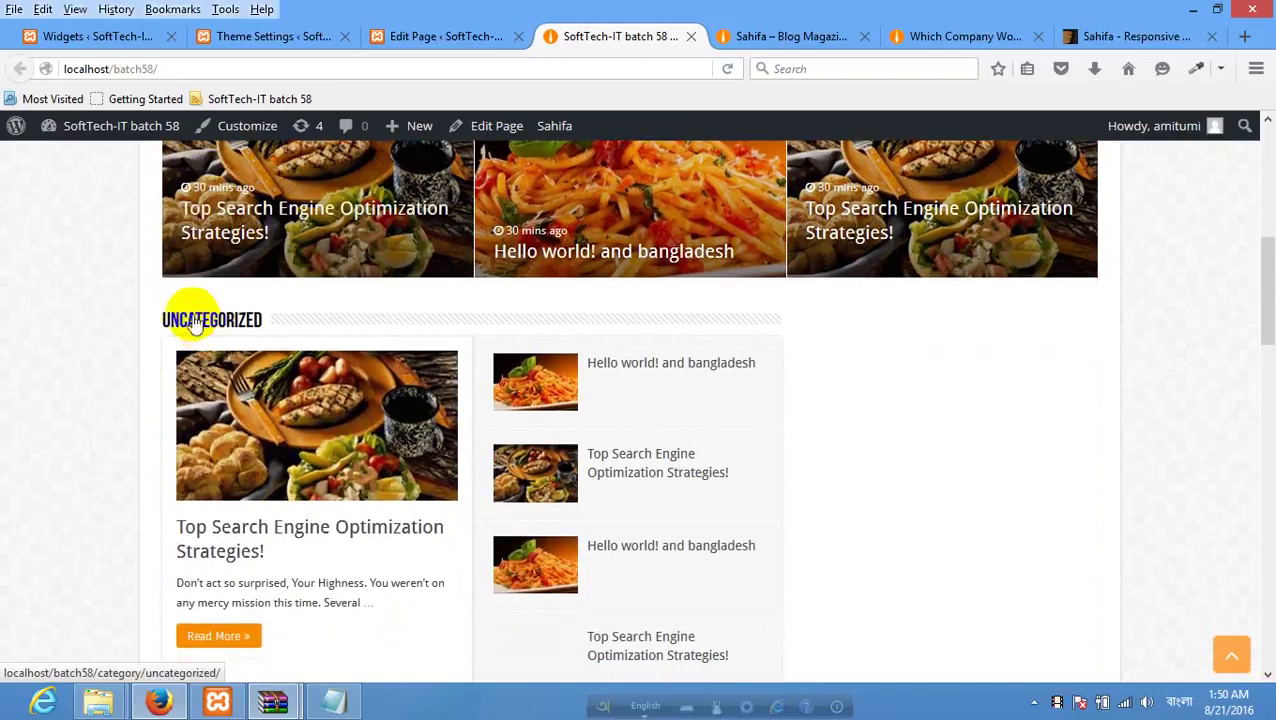
# Reload the local home page again and look for a sidebar from the Uncategorized block down to the Amader Post block.
pyautogui.rightClick(203, 320)
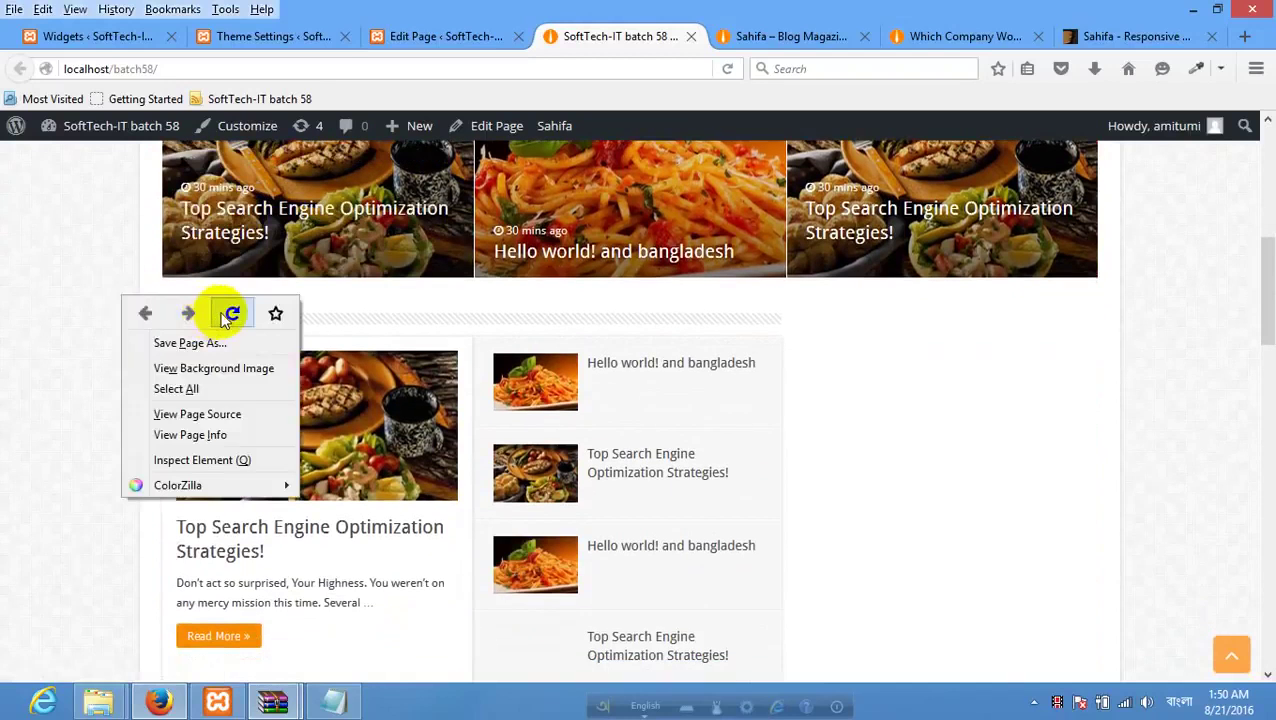
pyautogui.click(226, 315)
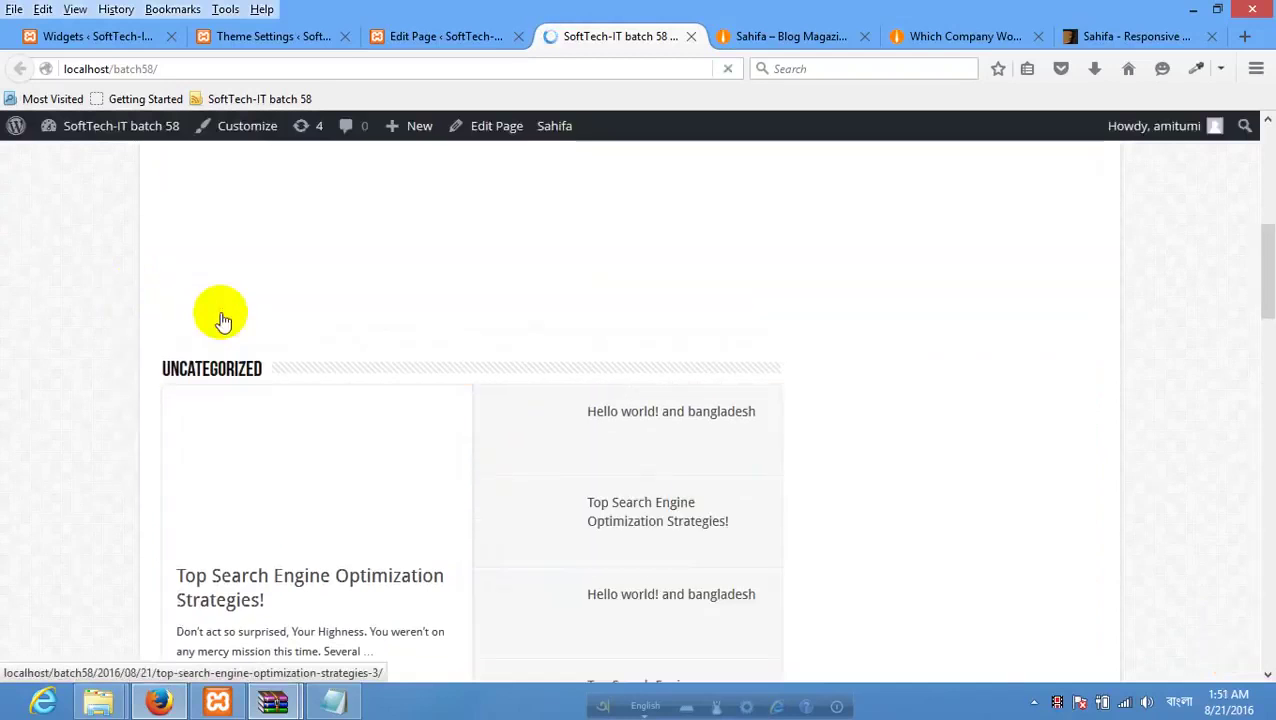
pyautogui.scroll(-4, 222, 318)
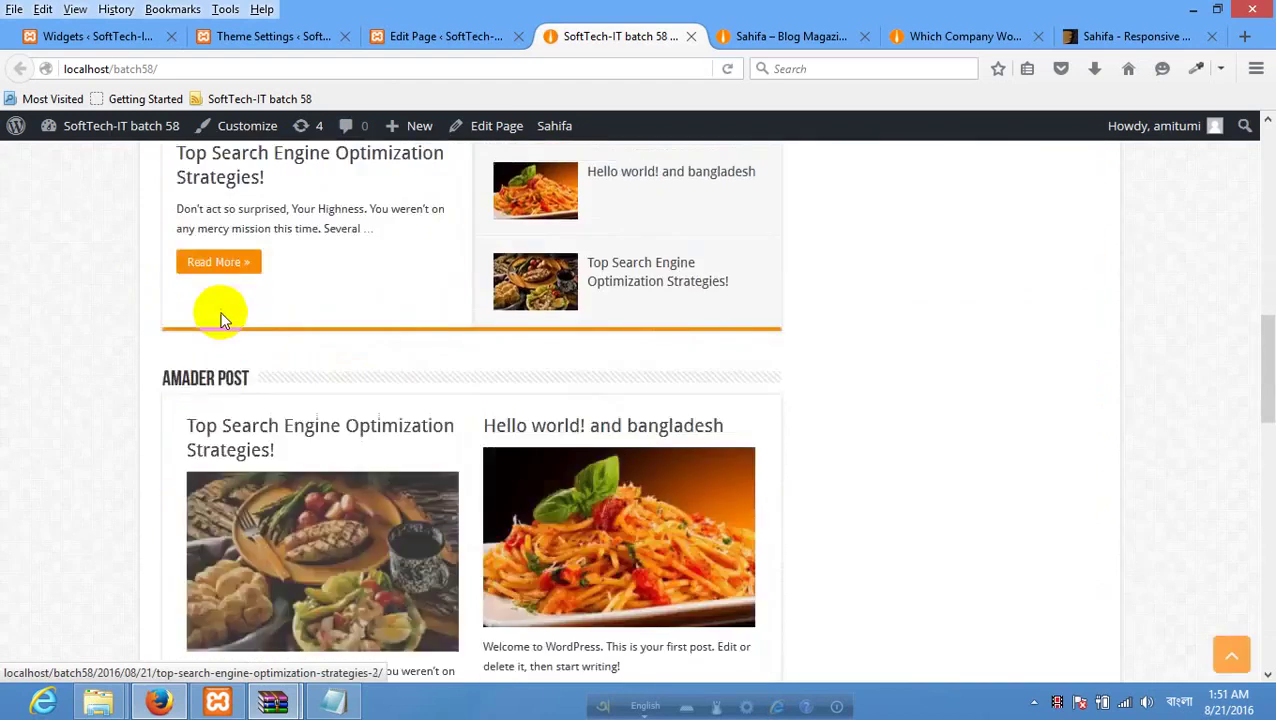
pyautogui.scroll(-3, 222, 318)
pyautogui.scroll(8, 222, 310)
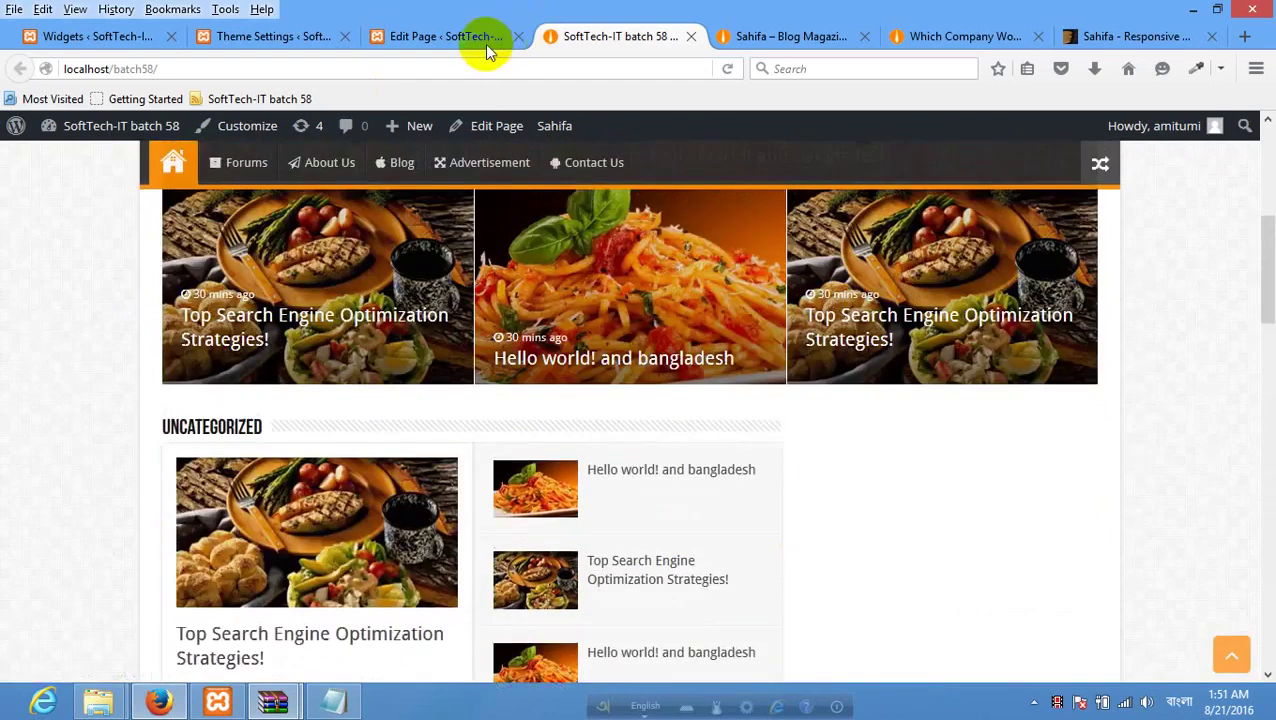
# Choose the right-sidebar layout in the Home page's Sahifa Page Options.
pyautogui.click(445, 37)
pyautogui.scroll(-10, 922, 345)
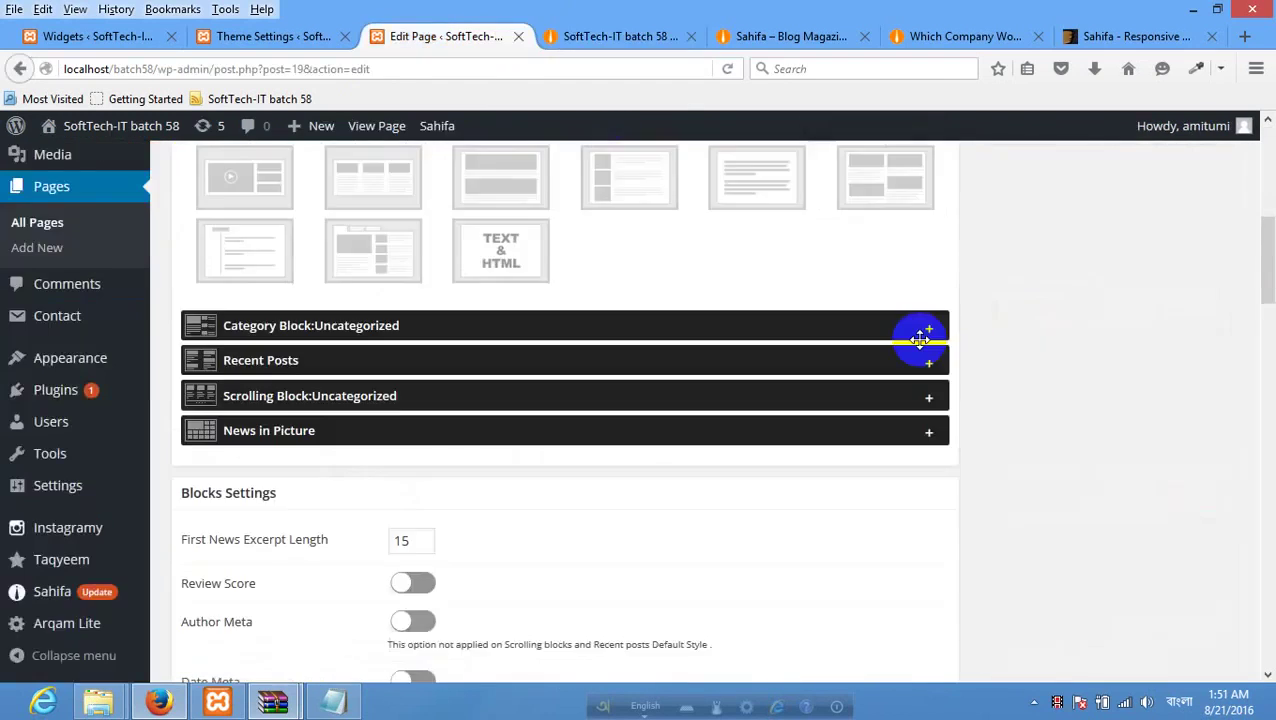
pyautogui.scroll(-2, 741, 340)
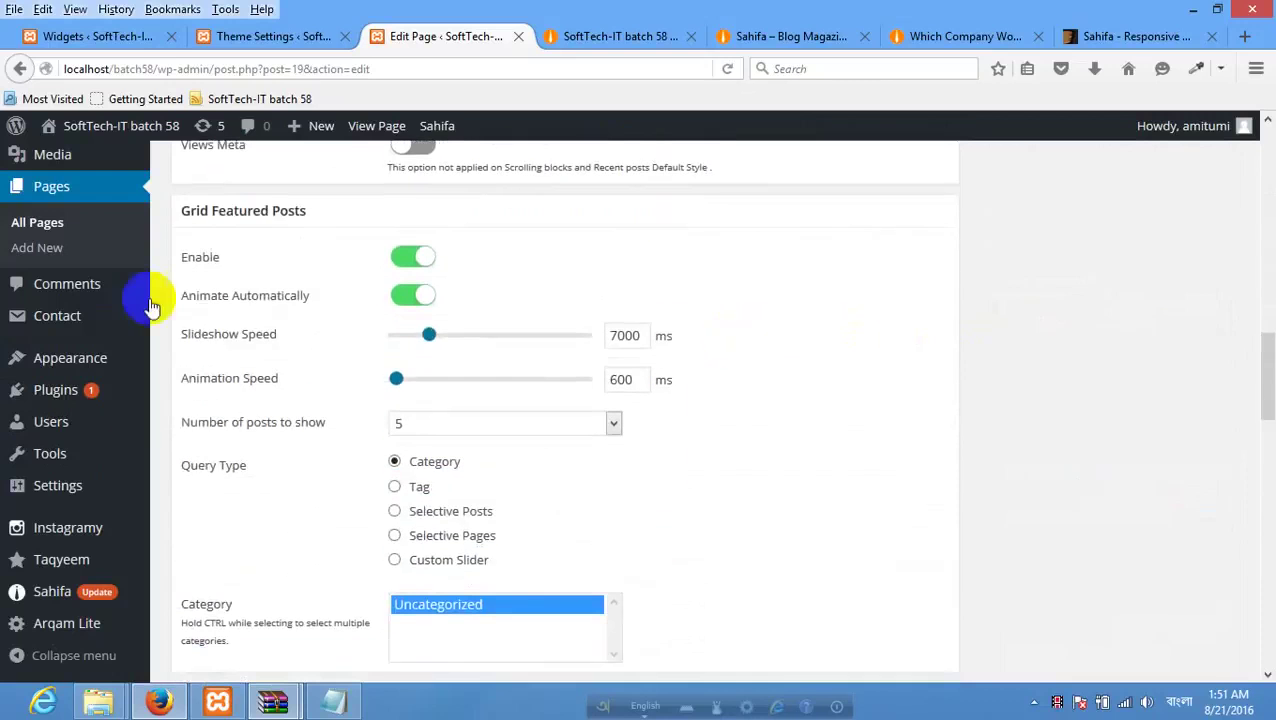
pyautogui.scroll(-3, 268, 305)
pyautogui.scroll(-5, 284, 385)
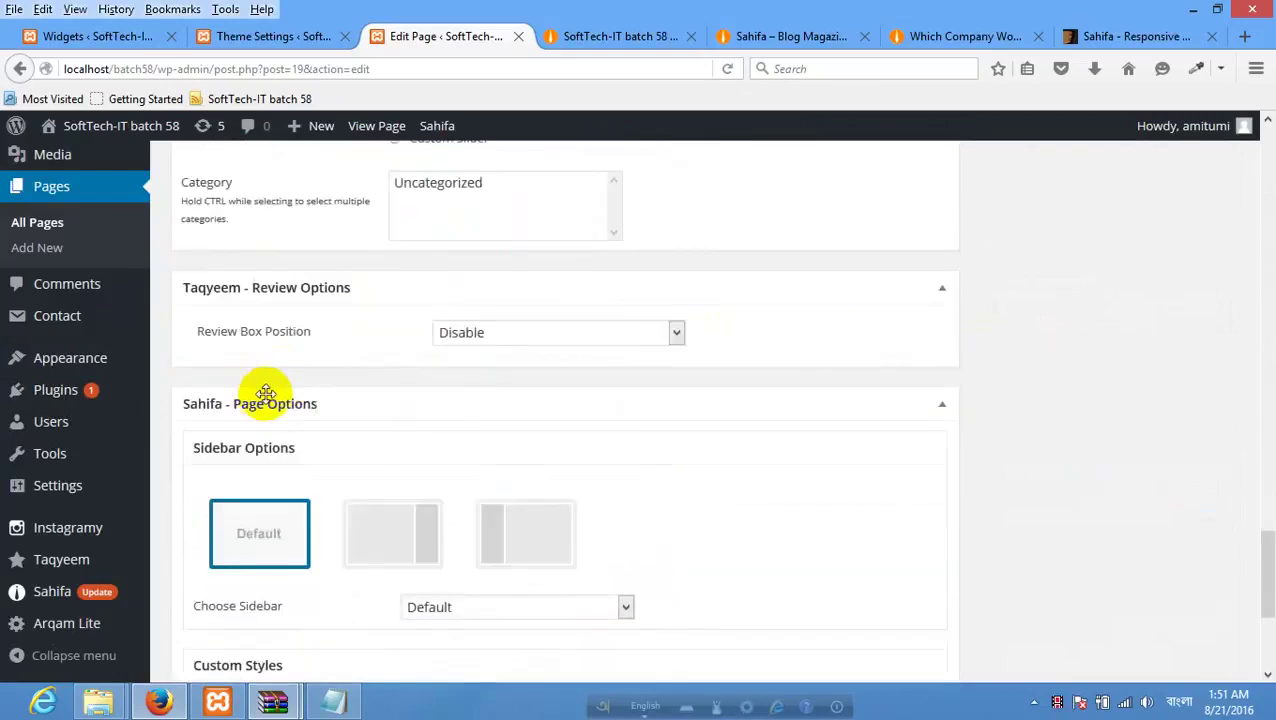
pyautogui.scroll(-2, 265, 393)
pyautogui.scroll(2, 336, 313)
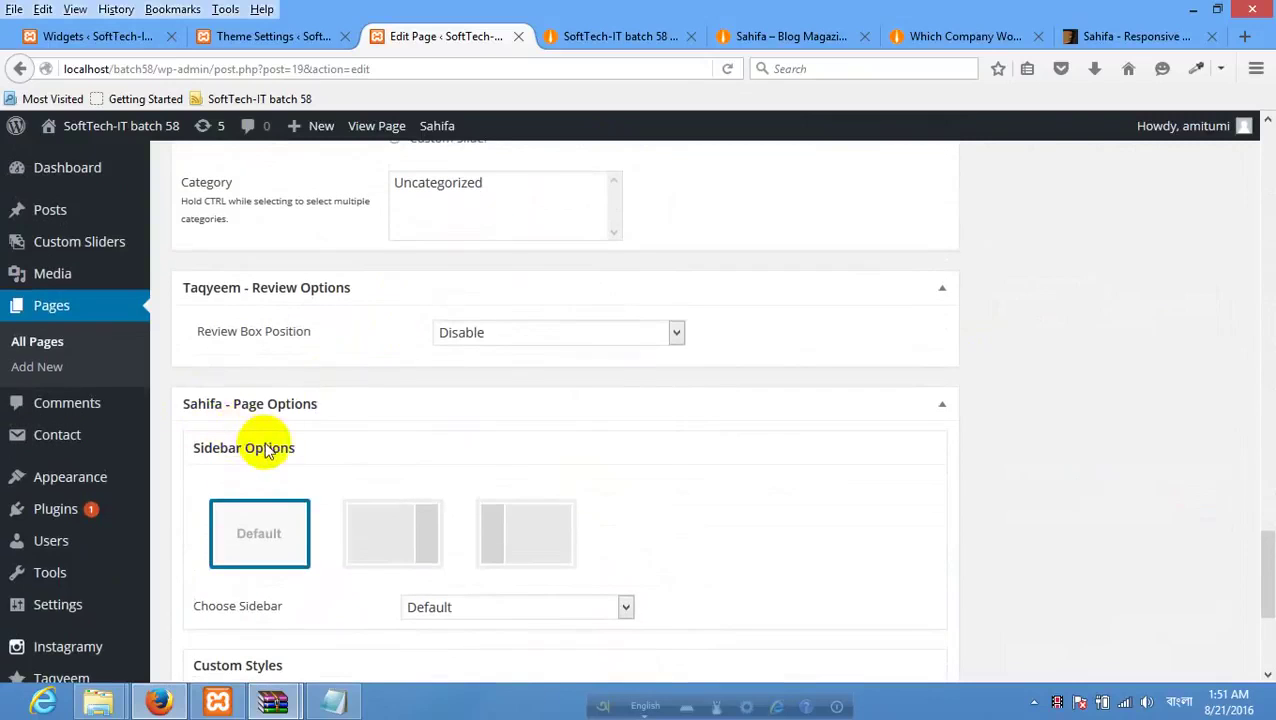
pyautogui.scroll(-2, 370, 430)
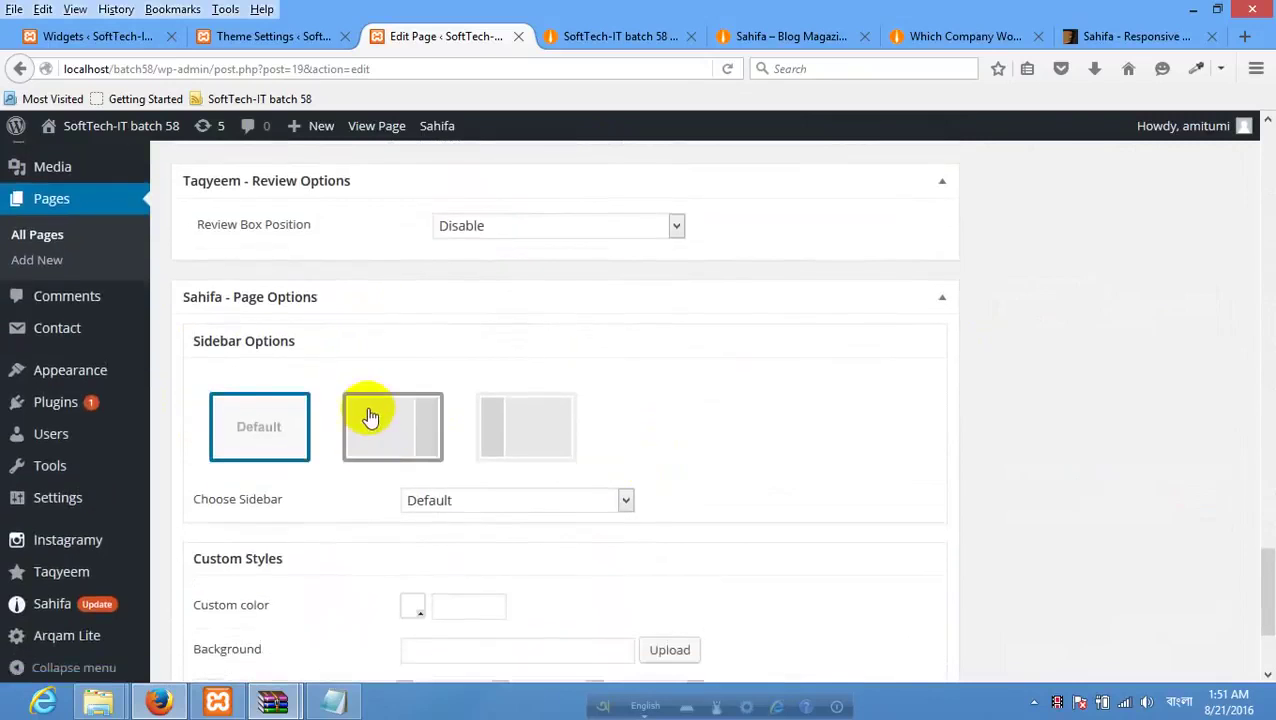
pyautogui.click(406, 417)
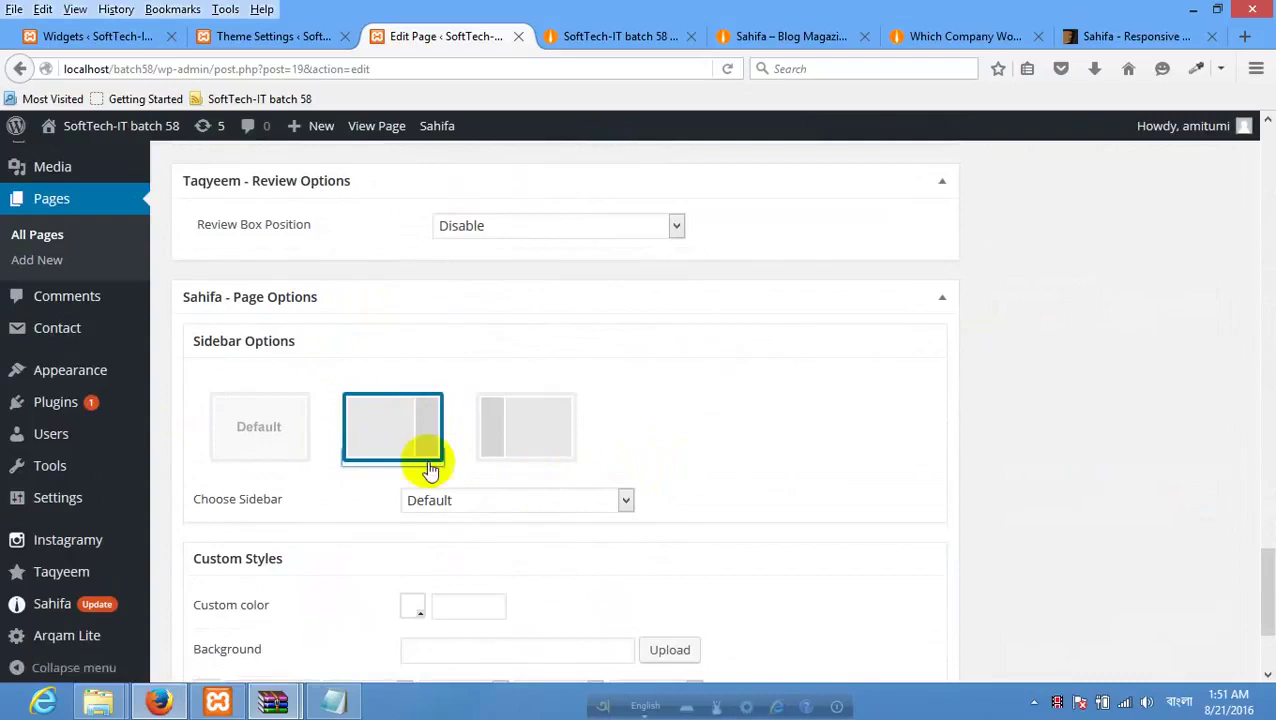
# Check the Choose Sidebar setting, leave it at Default, and update the Home page with its right-sidebar layout.
pyautogui.scroll(-2, 456, 439)
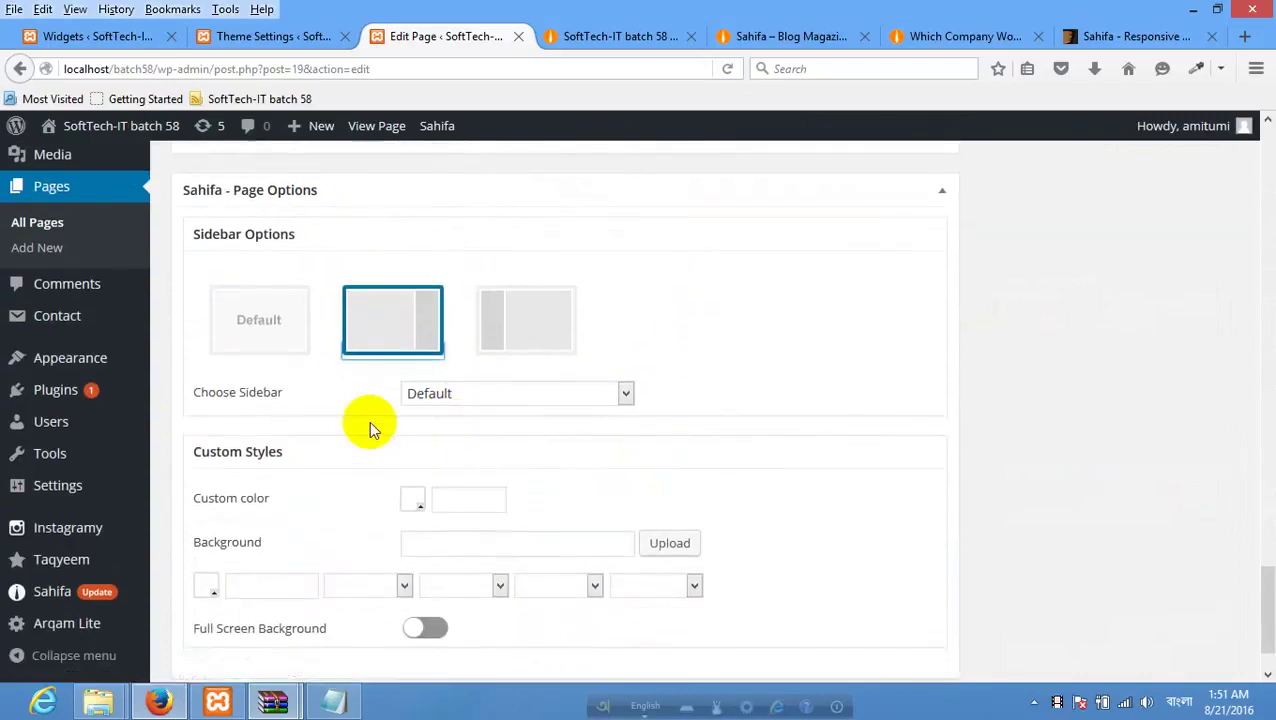
pyautogui.click(560, 395)
pyautogui.click(682, 356)
pyautogui.scroll(-2, 575, 378)
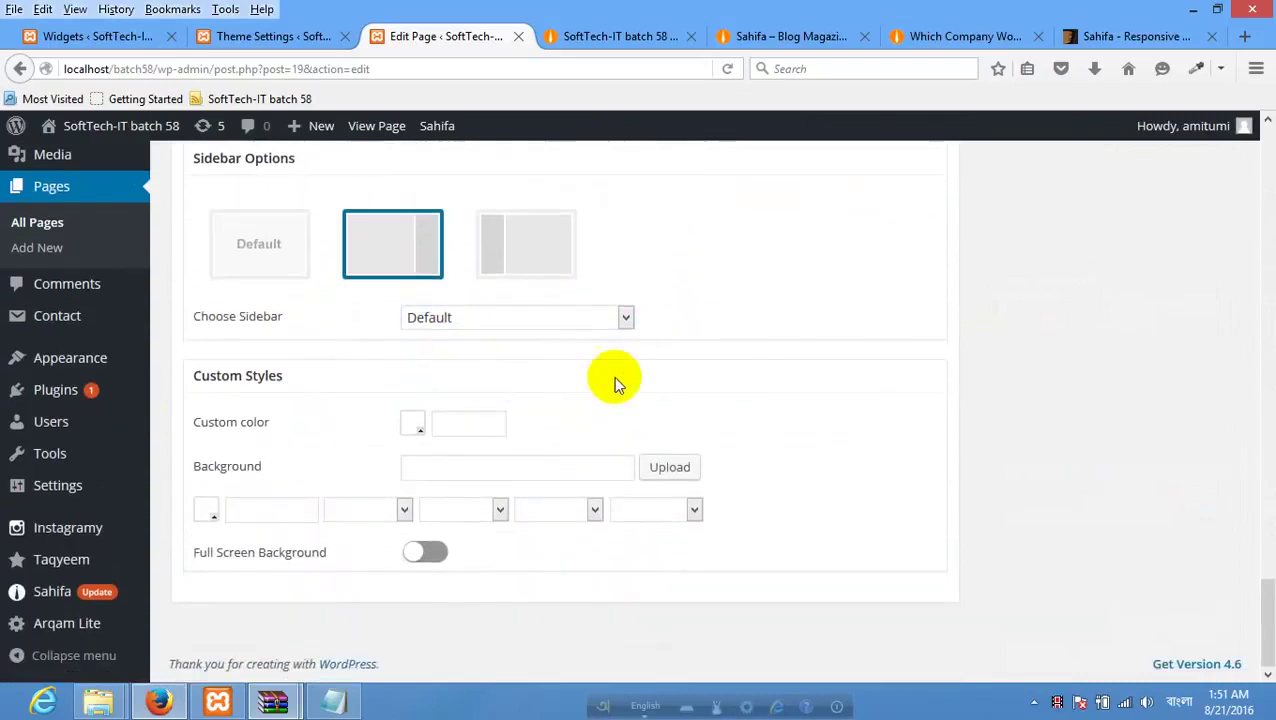
pyautogui.scroll(4, 913, 297)
pyautogui.scroll(15, 913, 297)
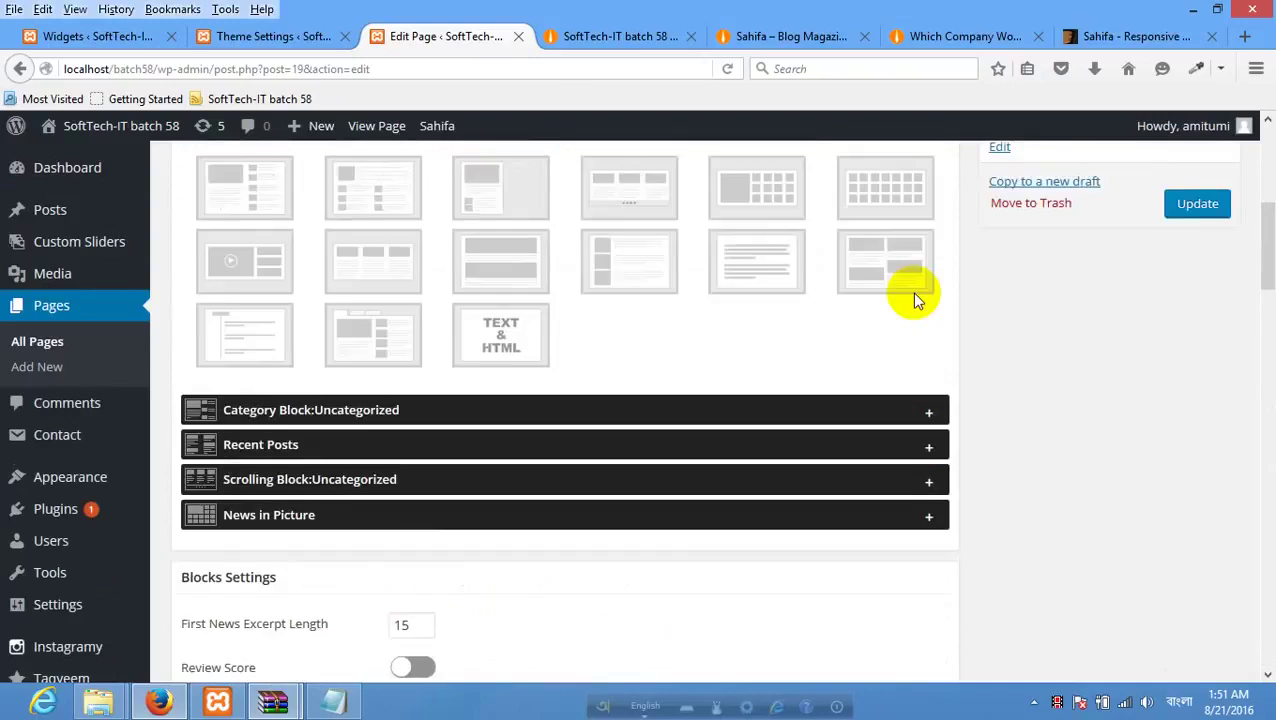
pyautogui.scroll(-2, 1170, 545)
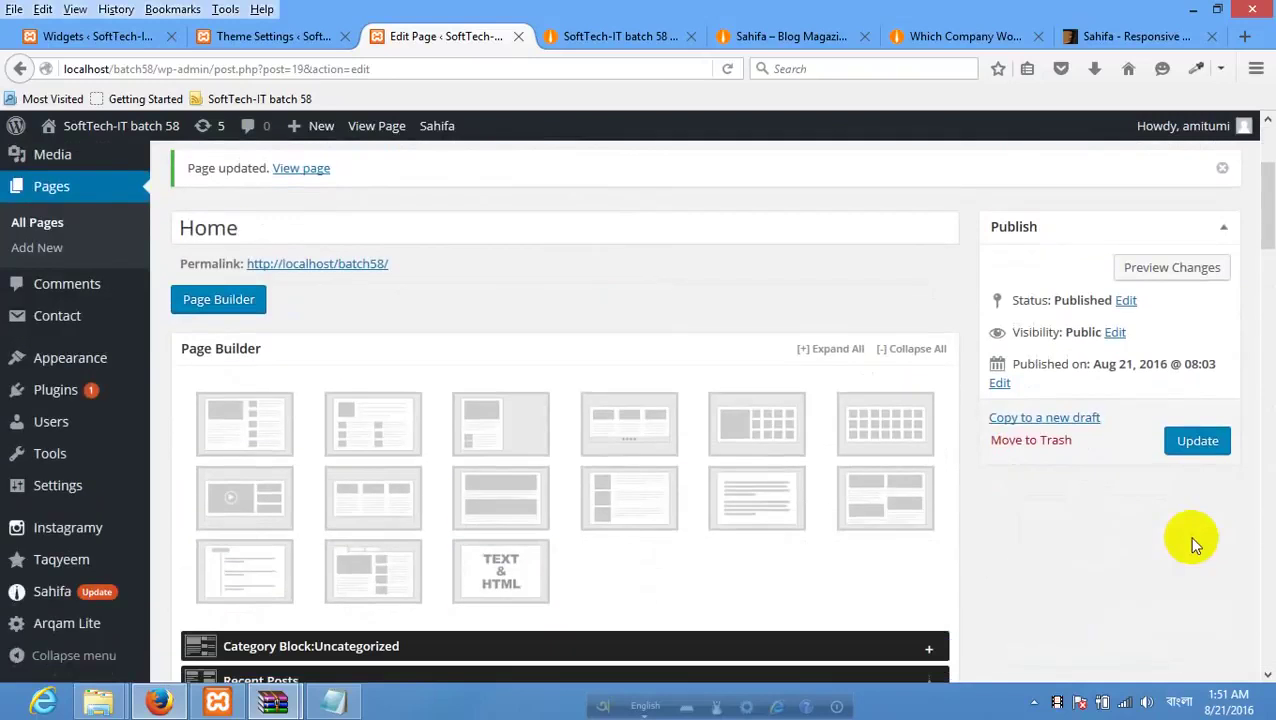
pyautogui.click(1197, 443)
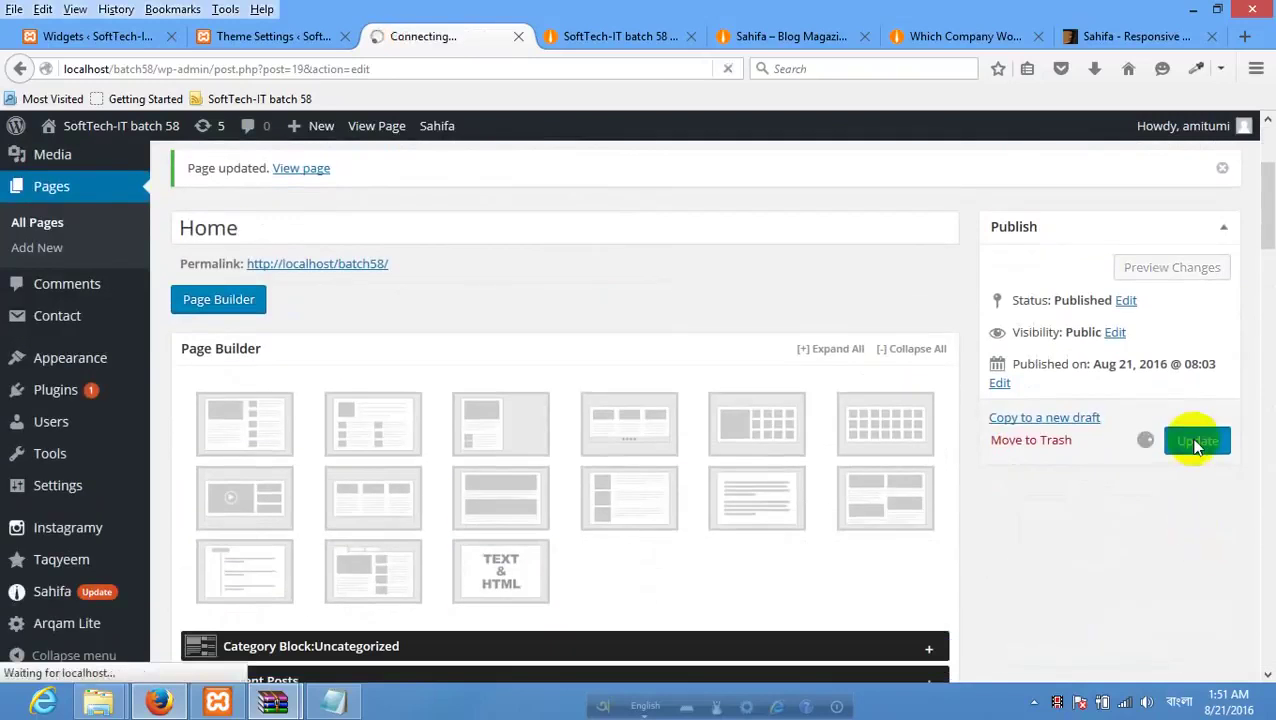
# Reload the local home page and inspect the area beside the Uncategorized and Amader Post blocks for the sidebar widget.
pyautogui.click(614, 38)
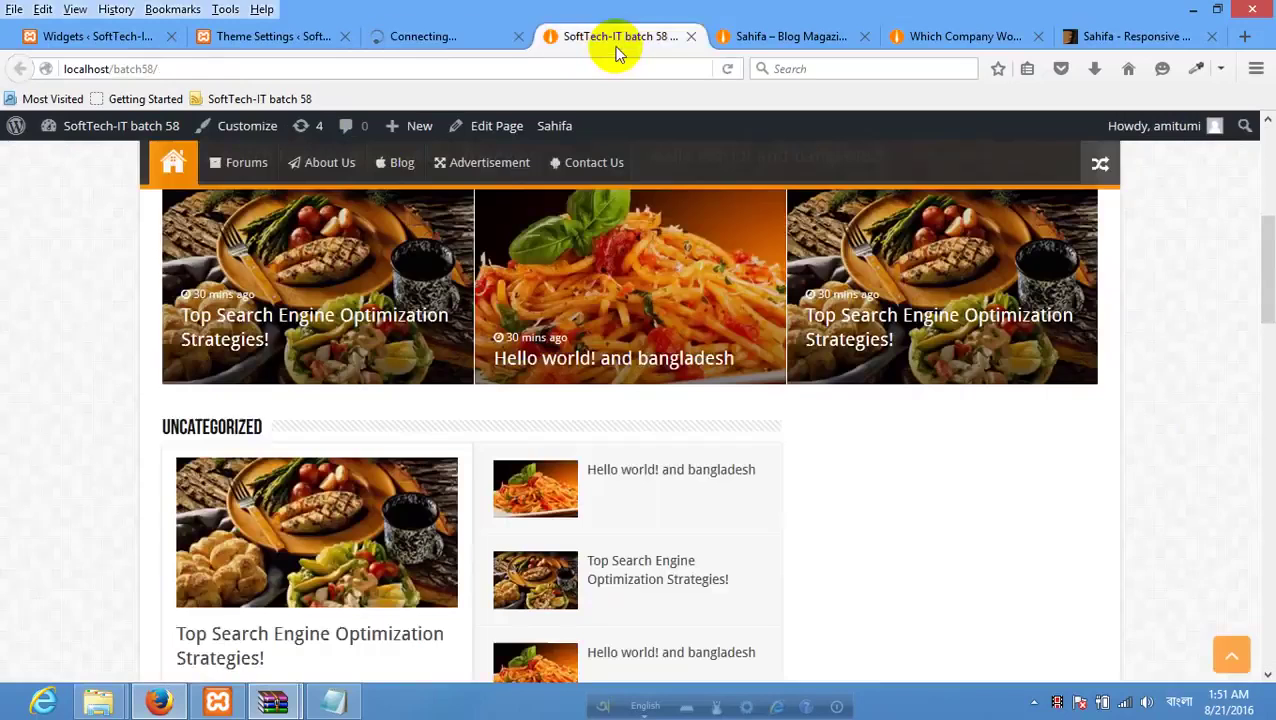
pyautogui.rightClick(84, 353)
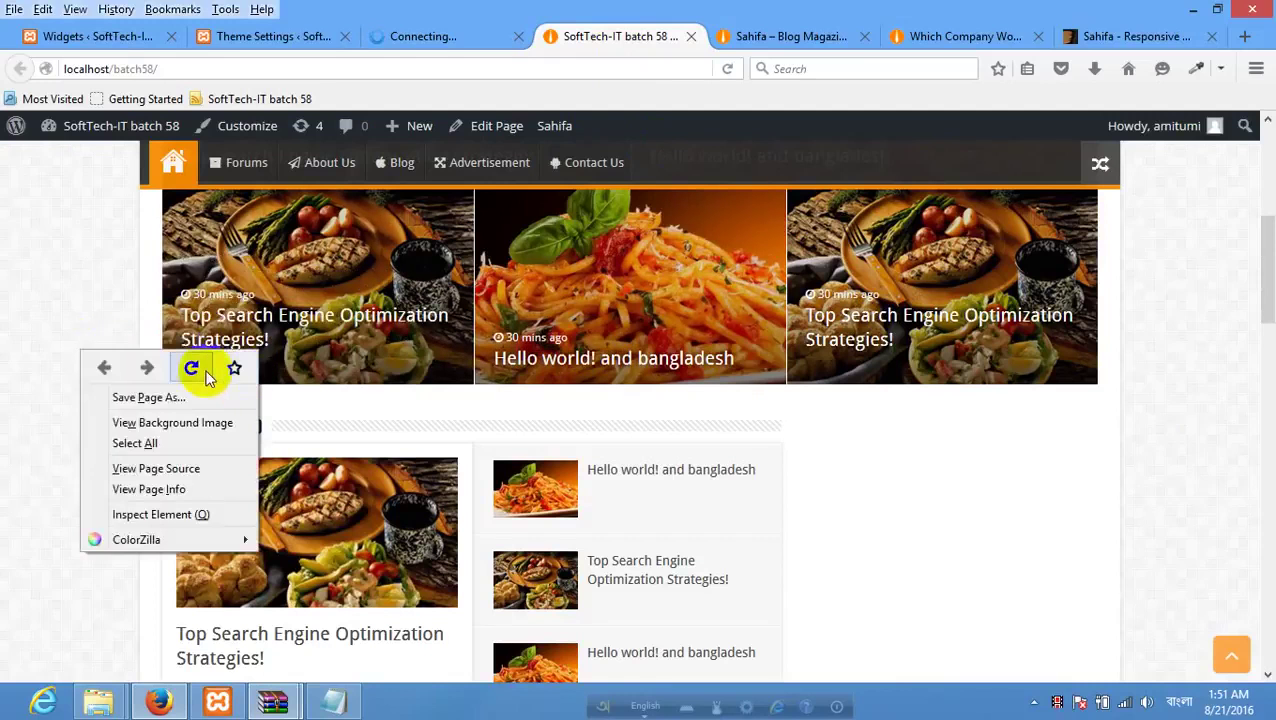
pyautogui.click(205, 375)
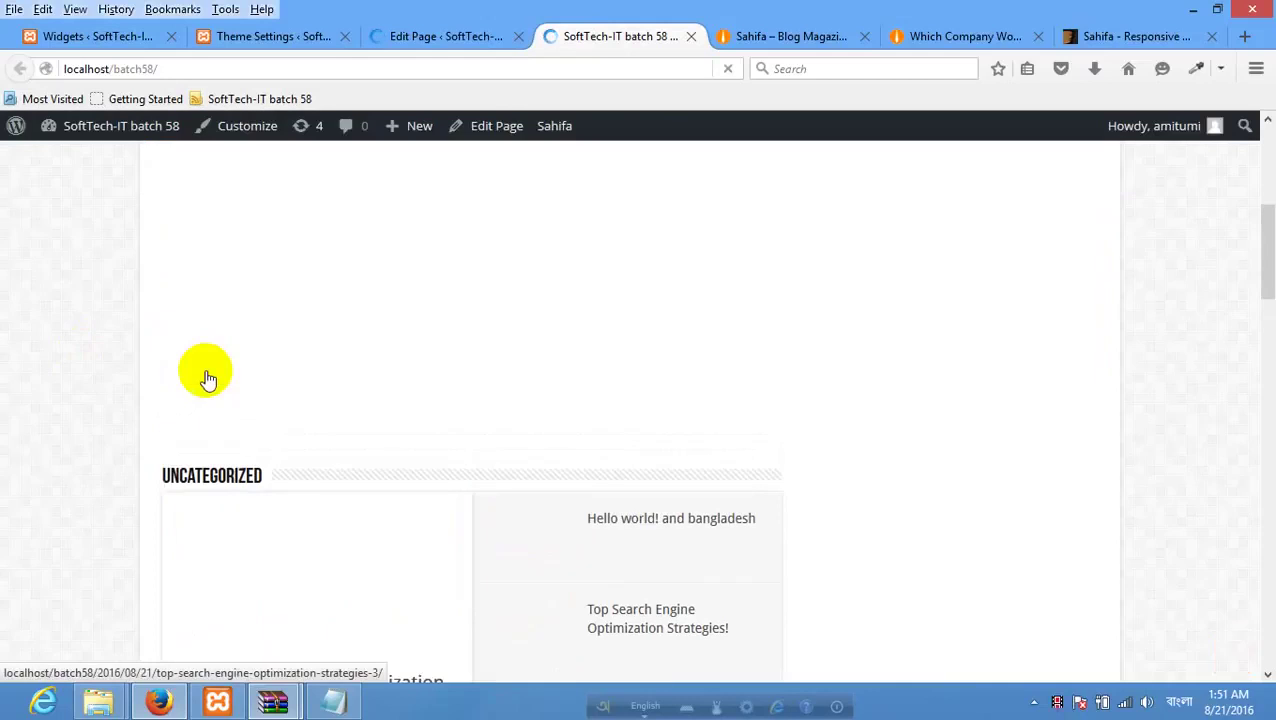
pyautogui.scroll(-3, 160, 360)
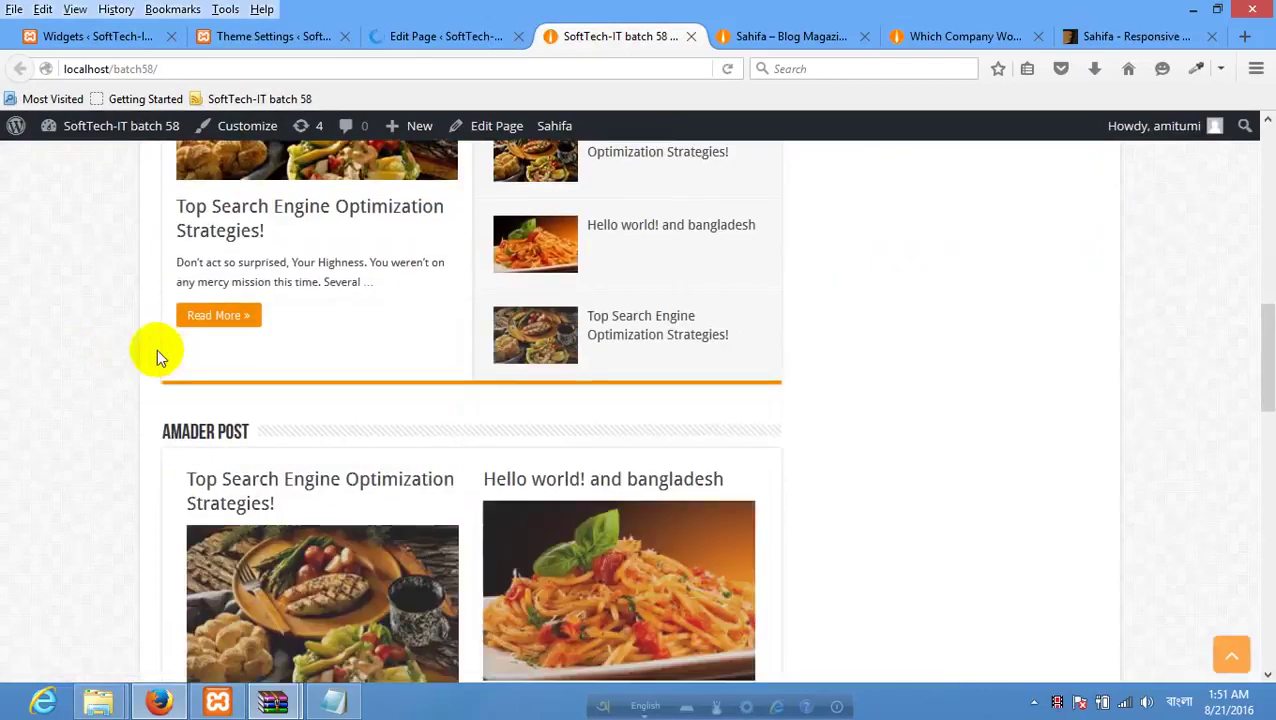
pyautogui.rightClick(71, 280)
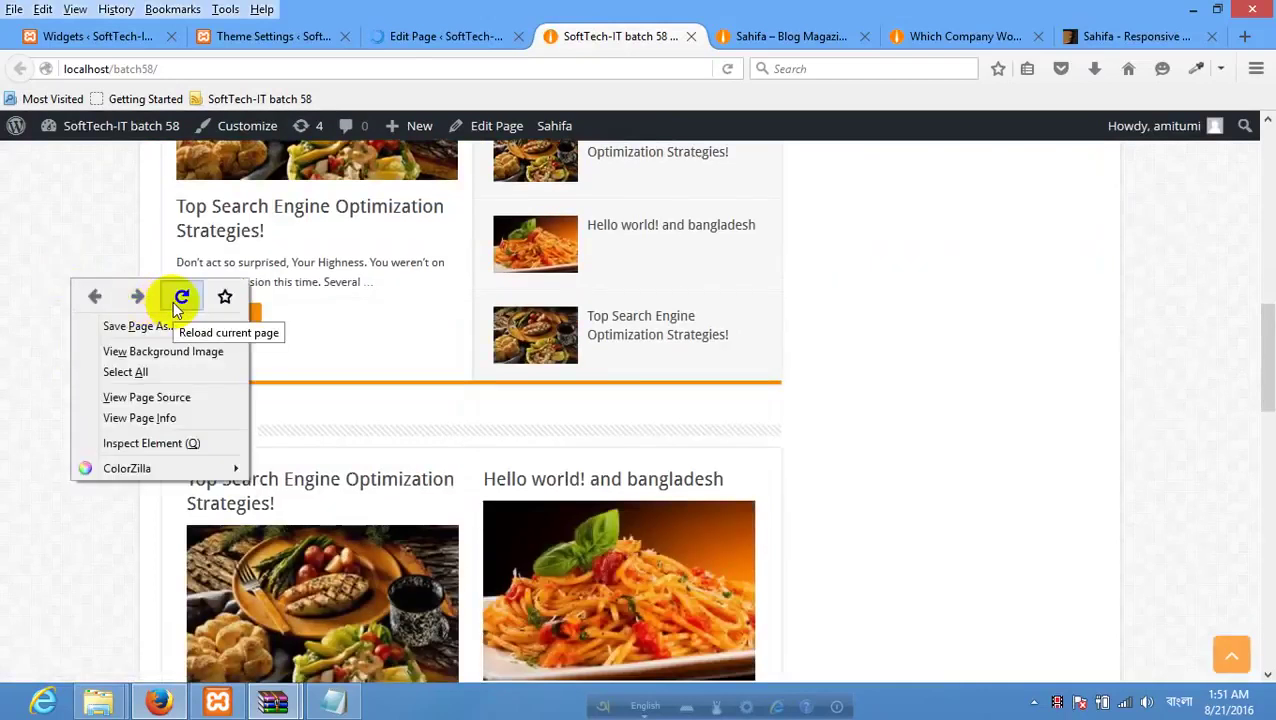
pyautogui.click(181, 298)
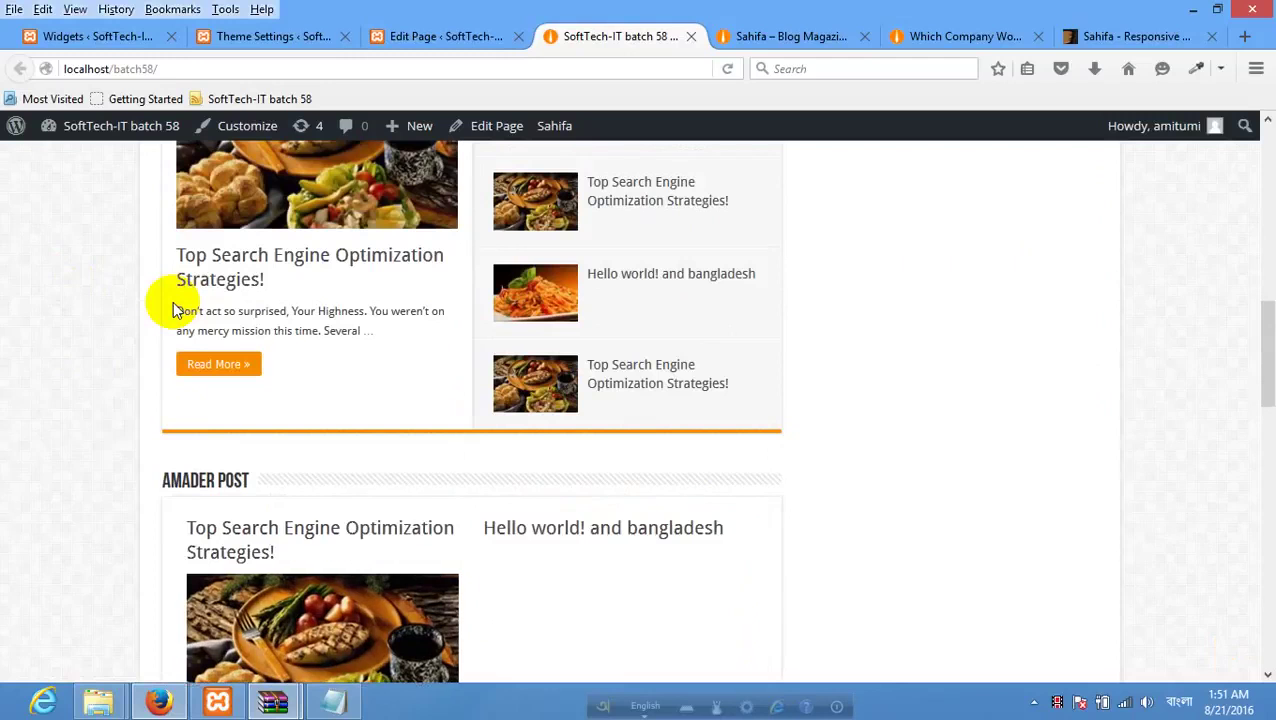
pyautogui.scroll(-1, 256, 308)
pyautogui.scroll(7, 427, 308)
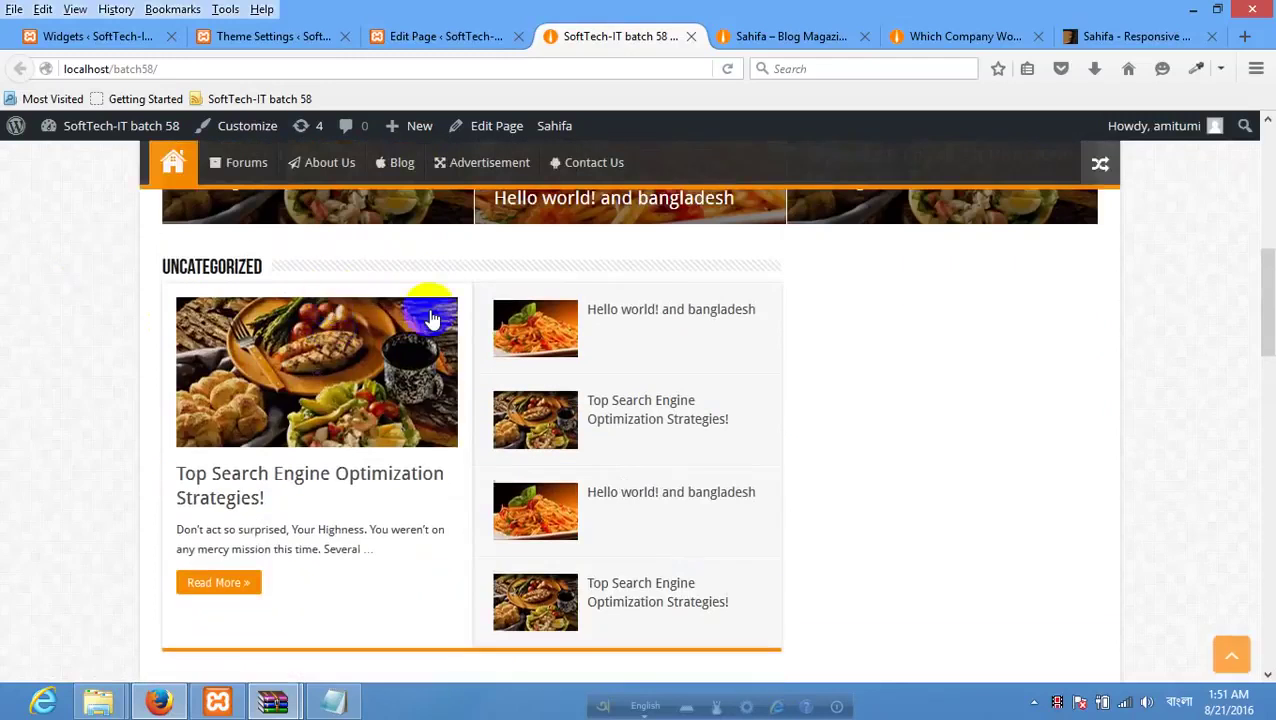
pyautogui.click(253, 285)
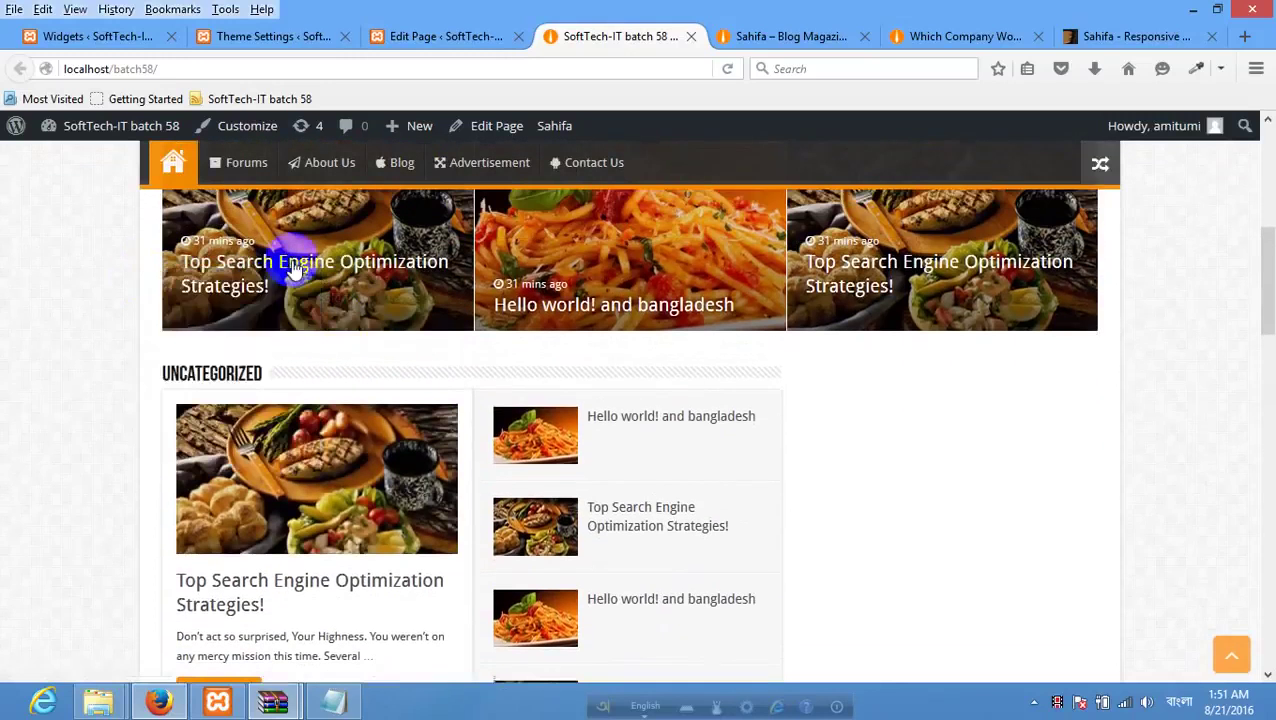
pyautogui.click(452, 44)
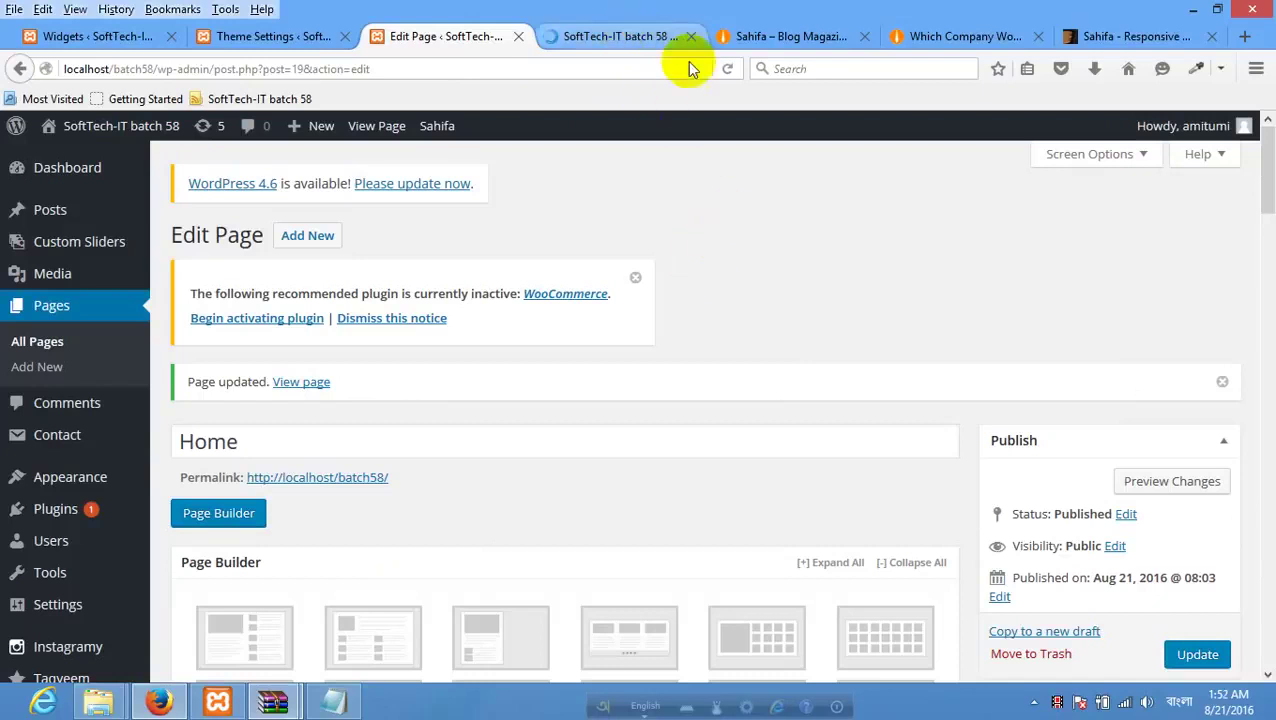
pyautogui.click(660, 38)
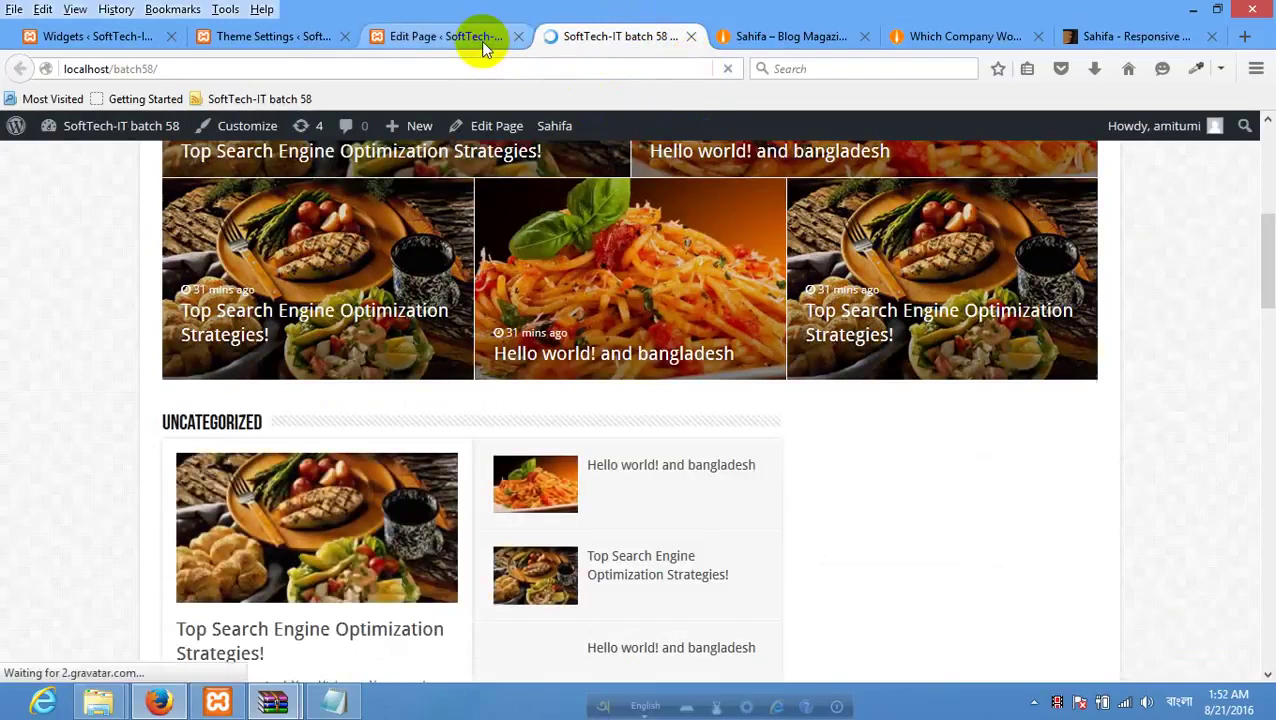
# Save the Arqam Lite - Social Counter widget again with the Gray Icons style and reload the Widgets page.
pyautogui.click(255, 38)
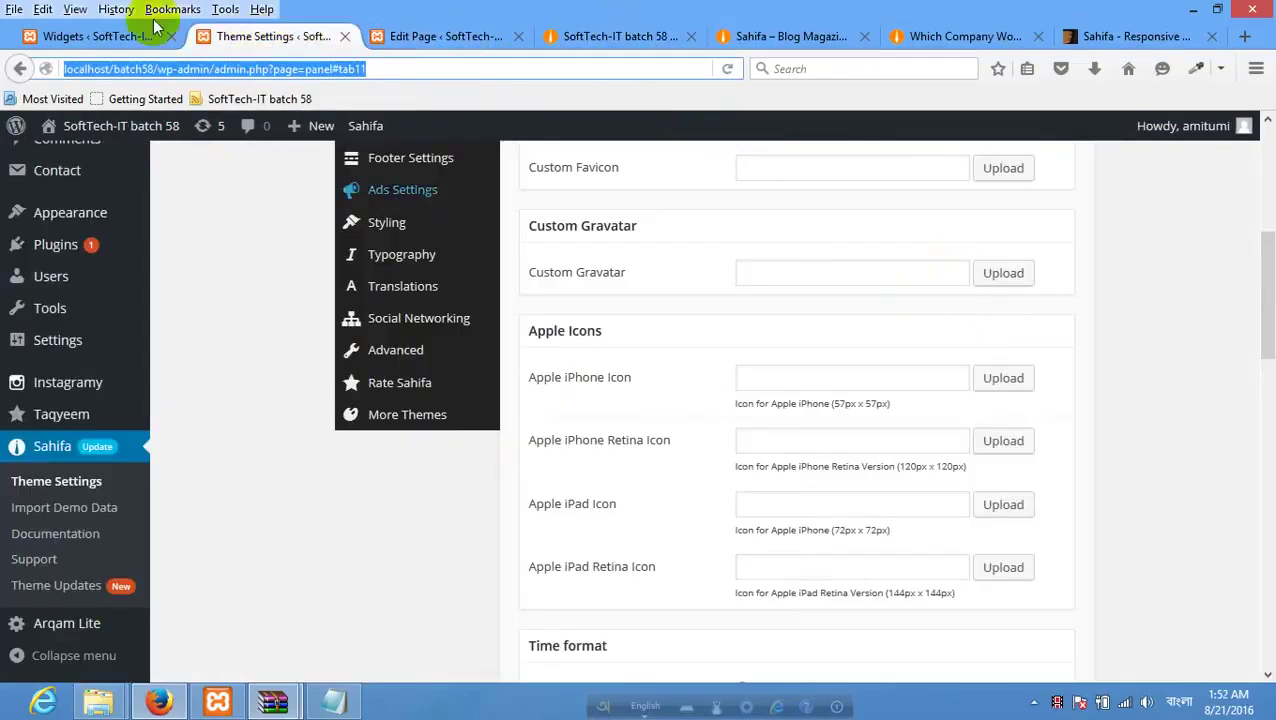
pyautogui.click(120, 36)
pyautogui.click(890, 392)
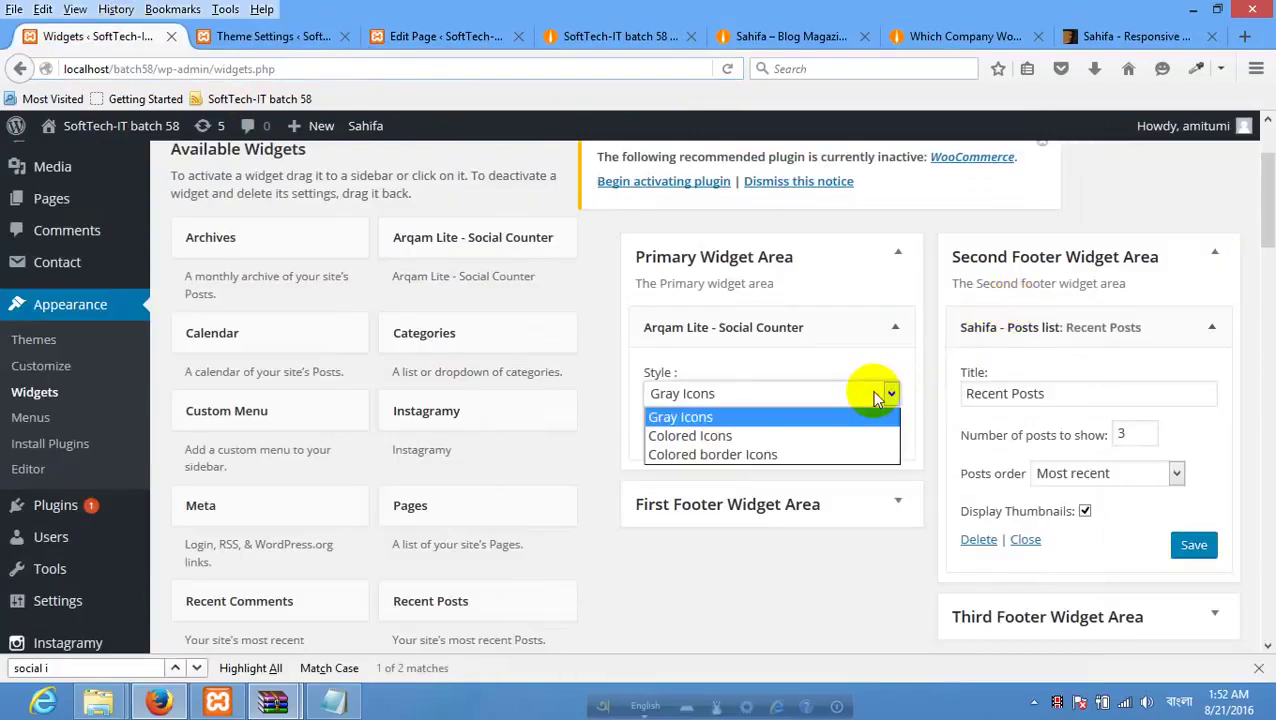
pyautogui.click(888, 393)
pyautogui.click(888, 393)
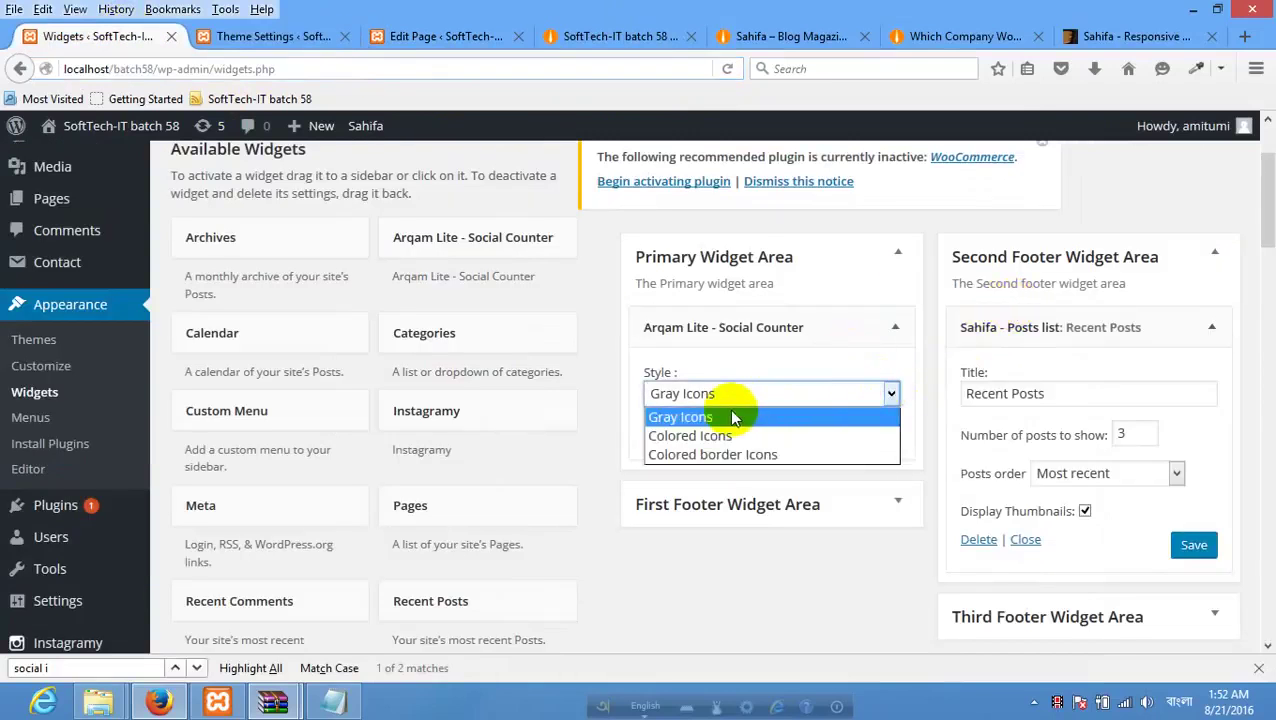
pyautogui.click(800, 416)
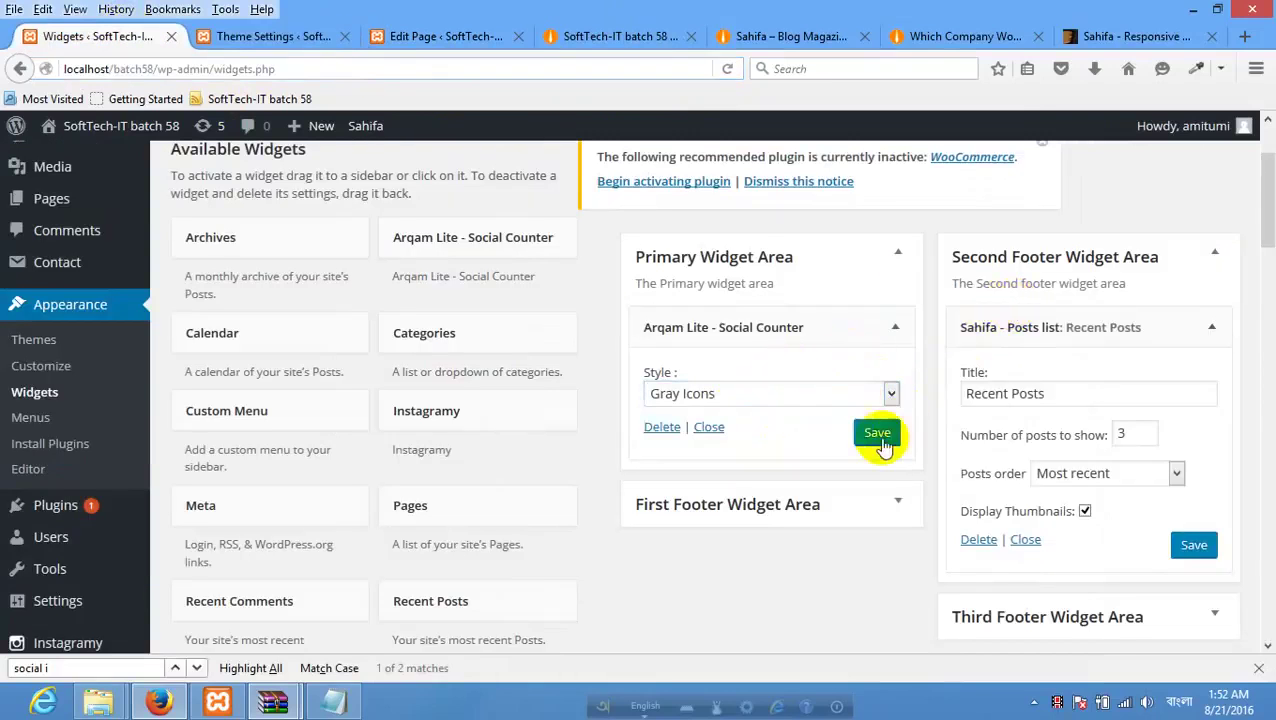
pyautogui.rightClick(886, 250)
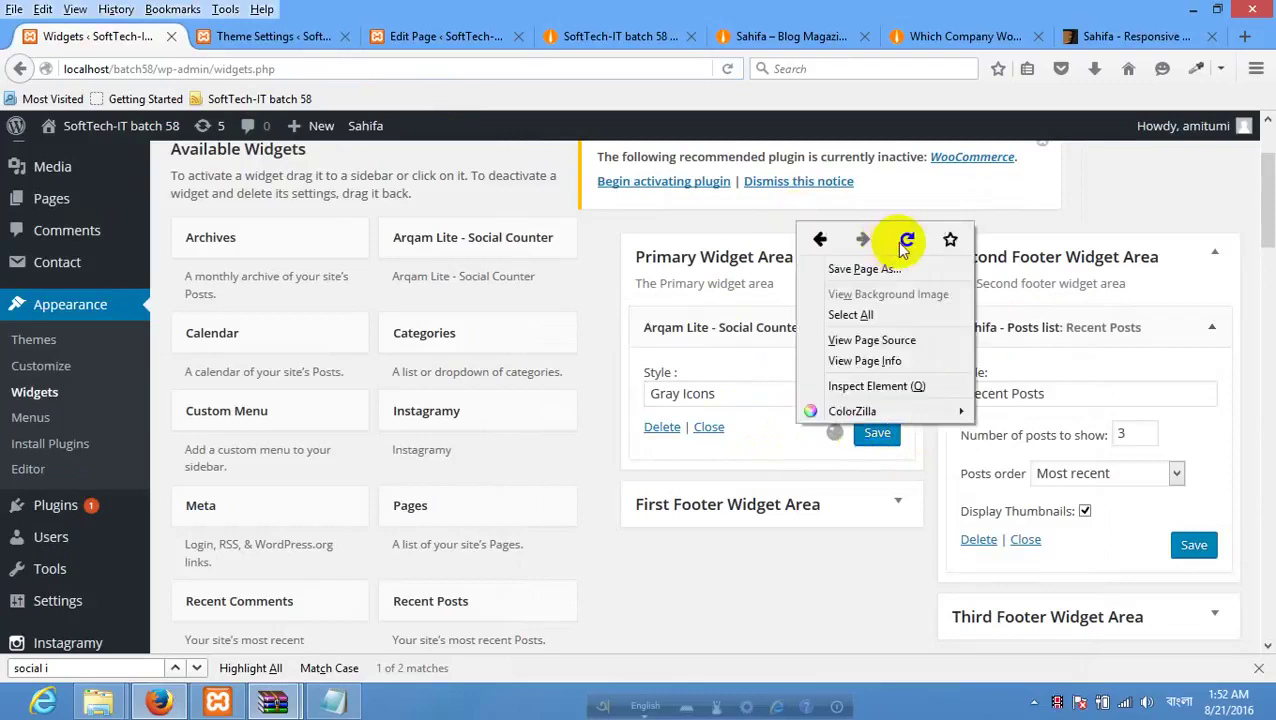
pyautogui.click(903, 243)
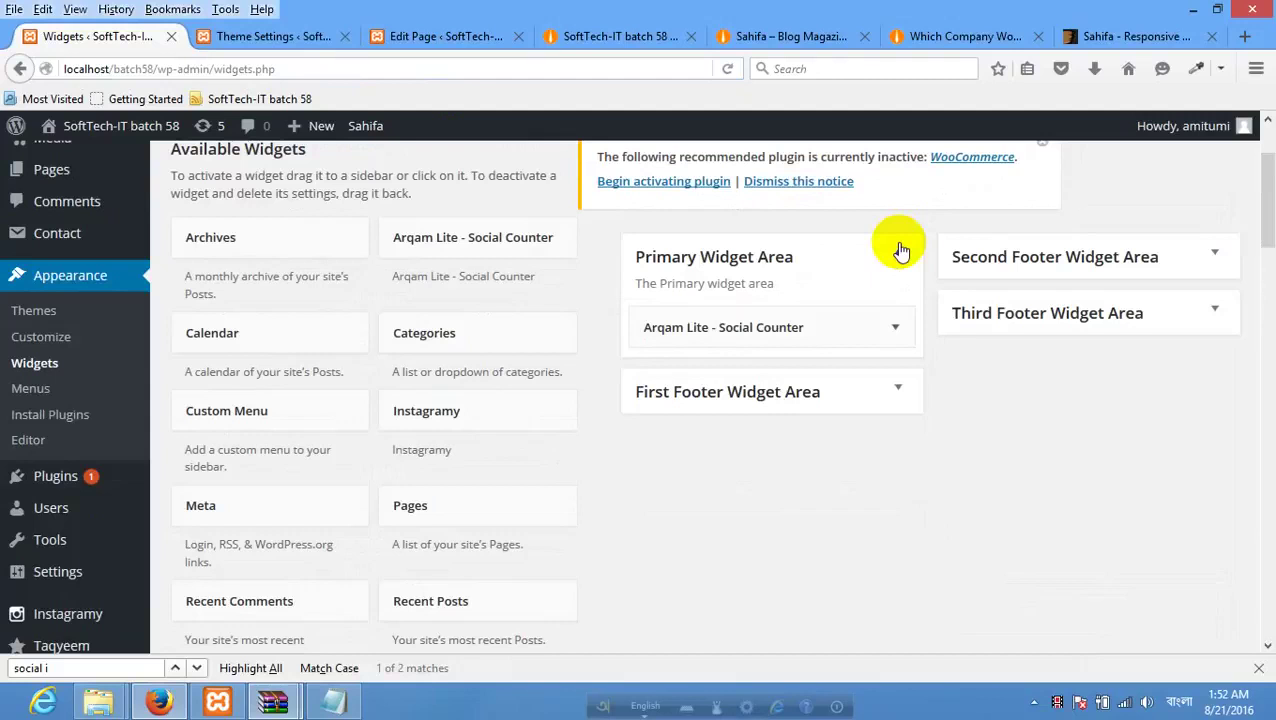
# Examine the Sahifa demo's sidebar below the social counter, including the Popular, Recent, Comments and Tags views of its tabbed box.
pyautogui.click(304, 44)
pyautogui.click(425, 36)
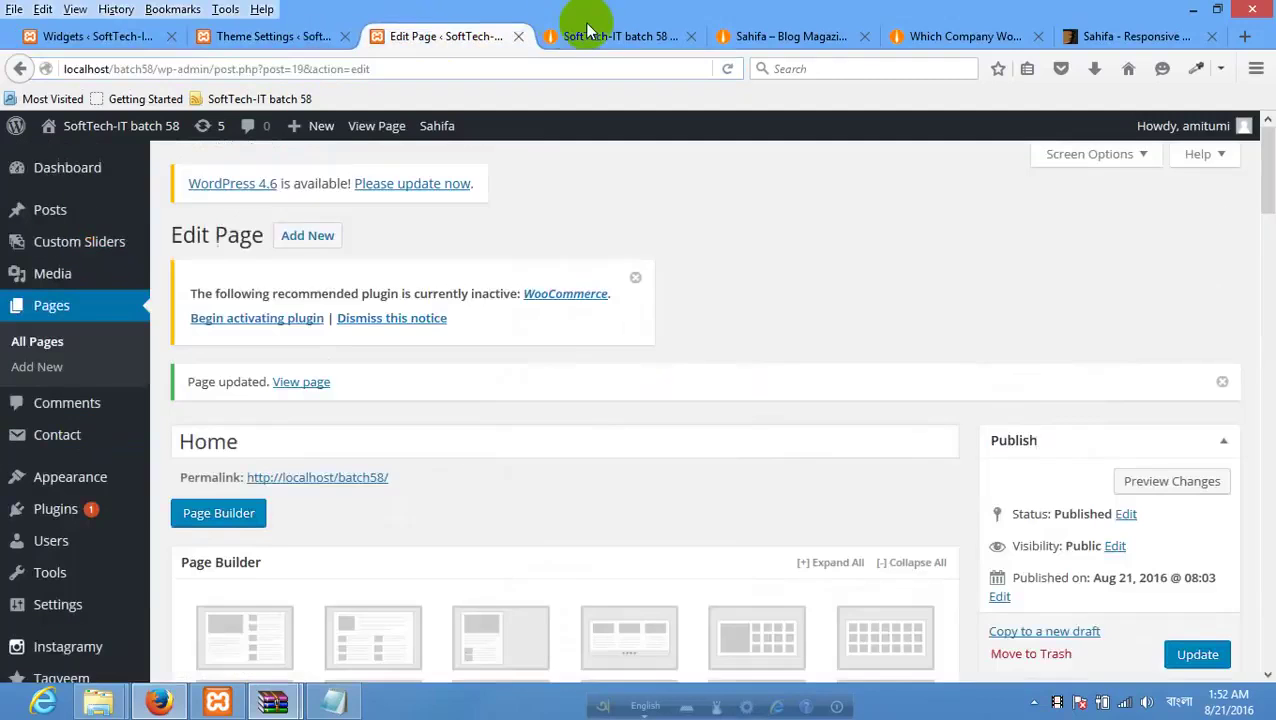
pyautogui.click(110, 38)
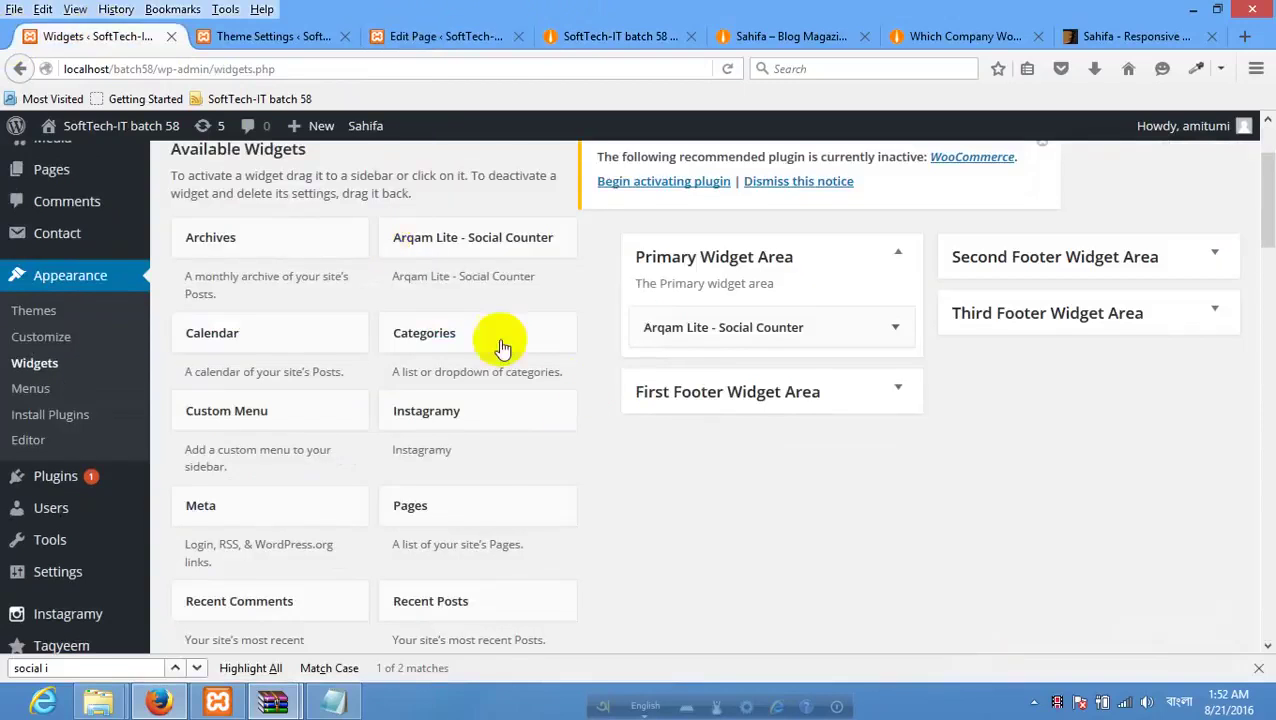
pyautogui.click(790, 36)
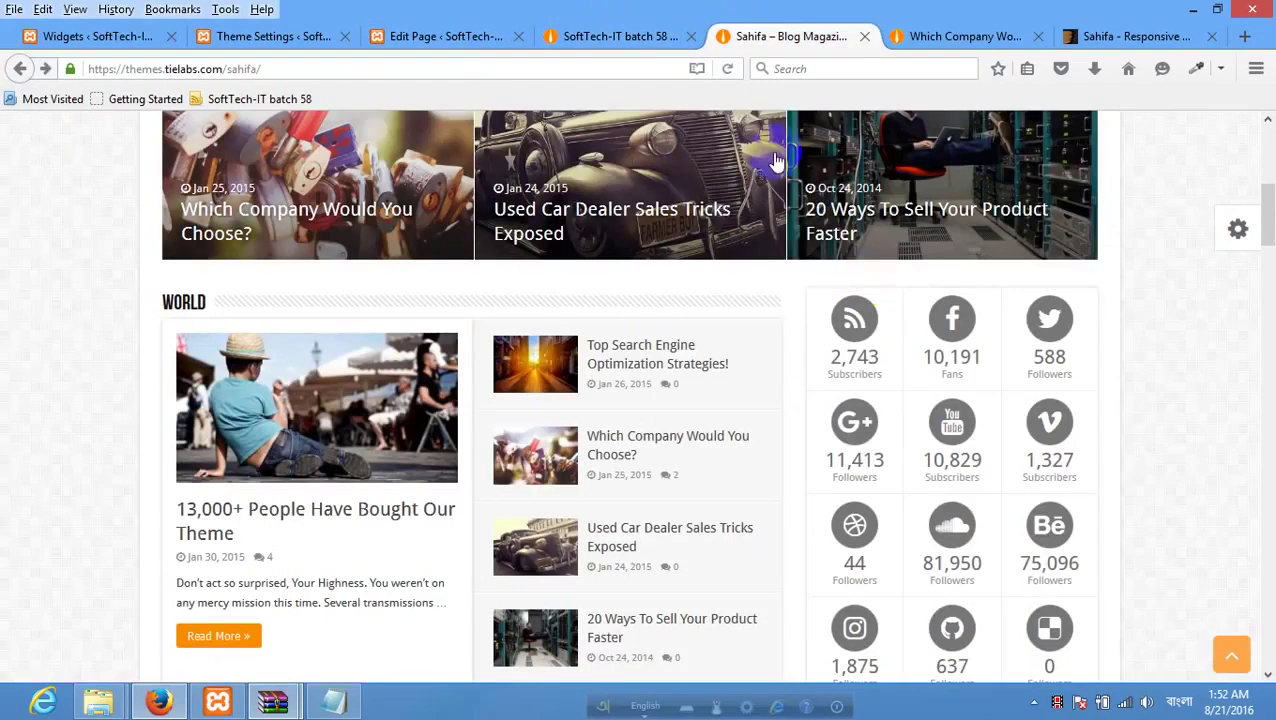
pyautogui.scroll(-3, 940, 370)
pyautogui.scroll(-2, 935, 385)
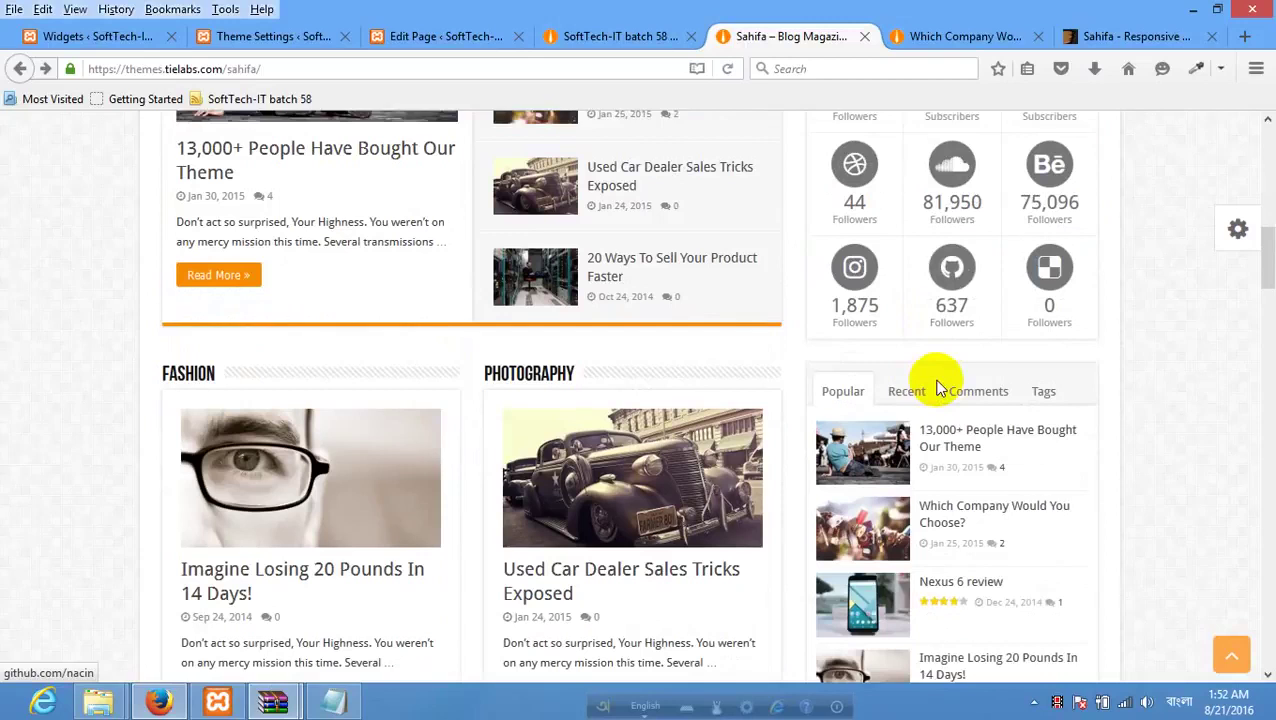
pyautogui.click(921, 386)
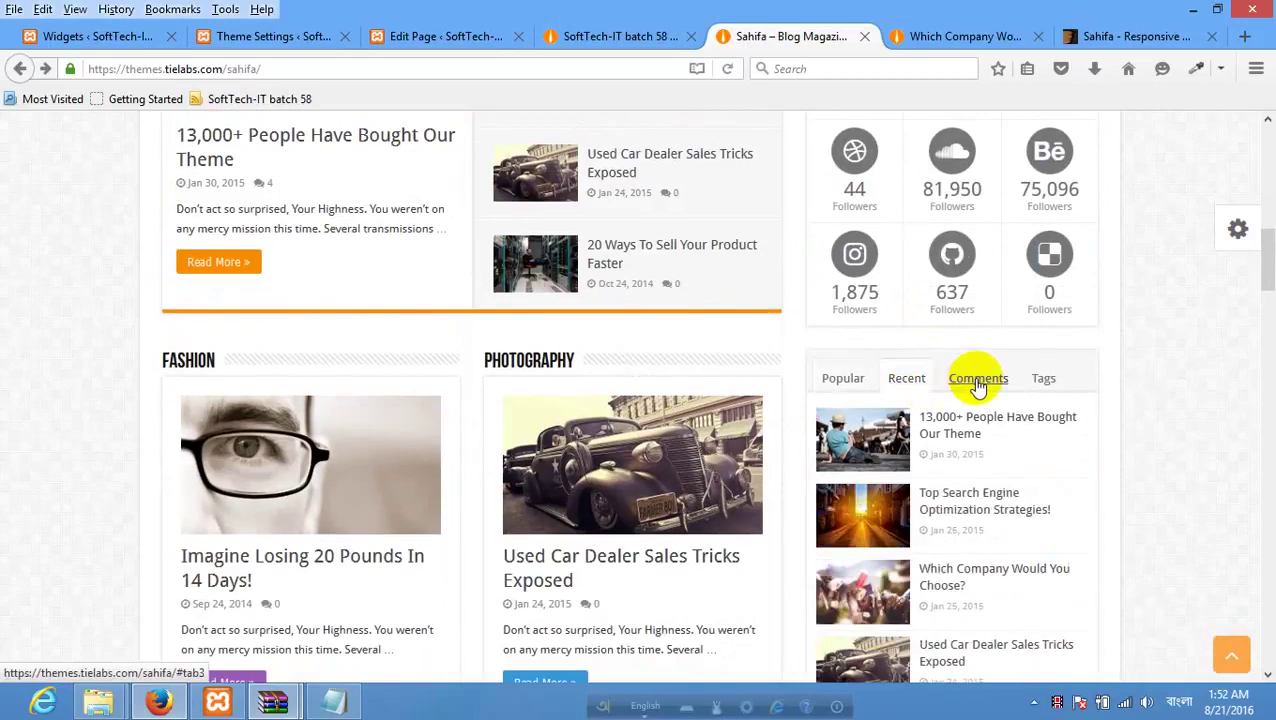
pyautogui.click(977, 380)
pyautogui.click(1040, 380)
pyautogui.click(857, 380)
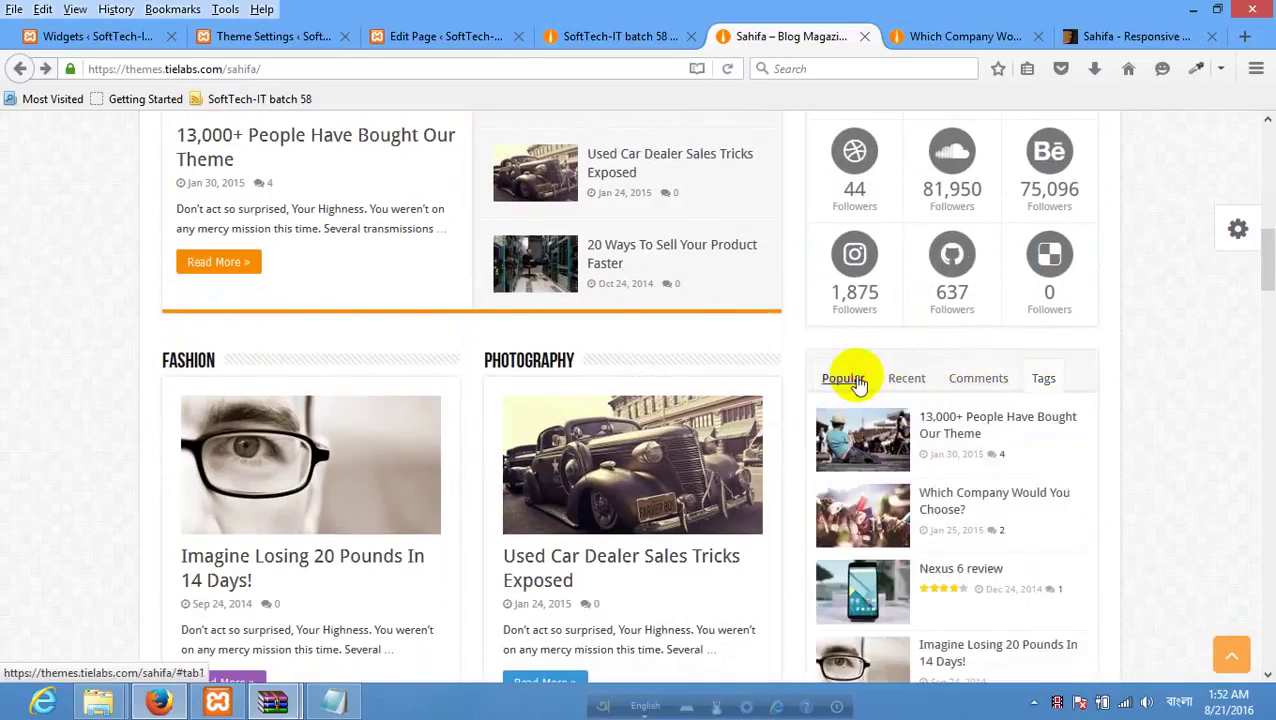
pyautogui.scroll(-4, 860, 385)
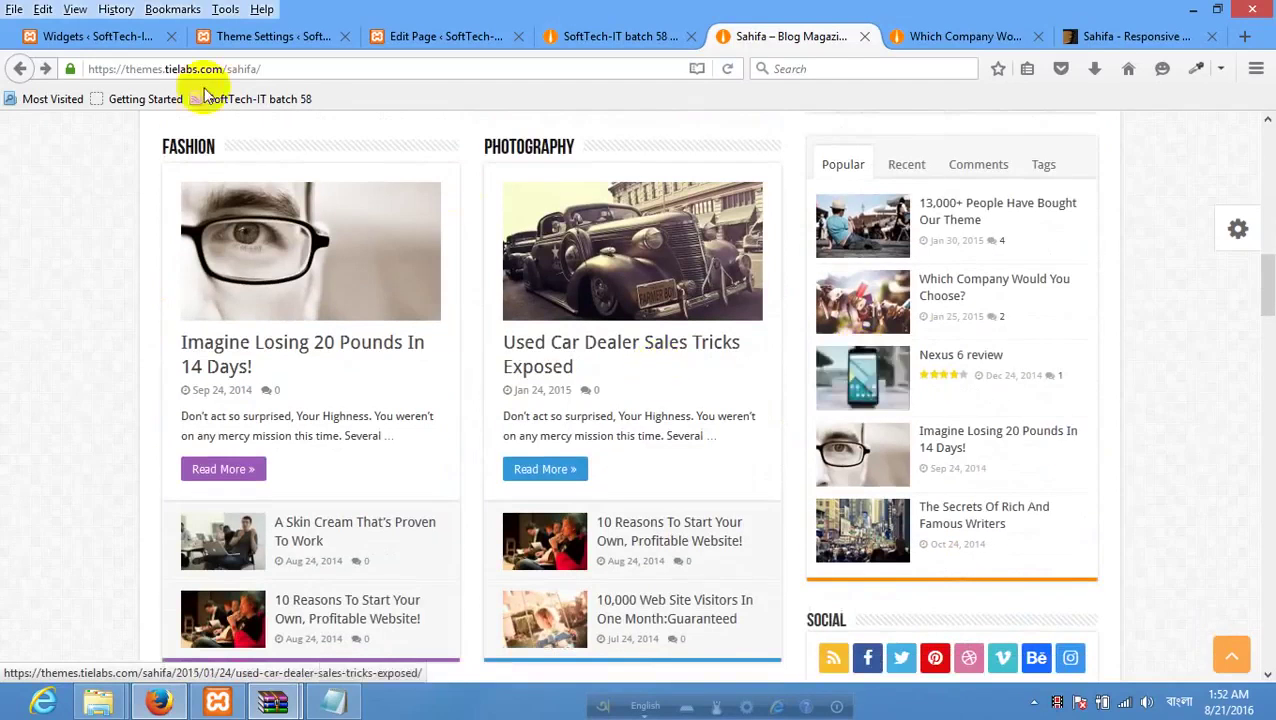
# Find the Sahifa - Tabs widget on the Widgets page and add it to the Primary Widget Area.
pyautogui.click(125, 40)
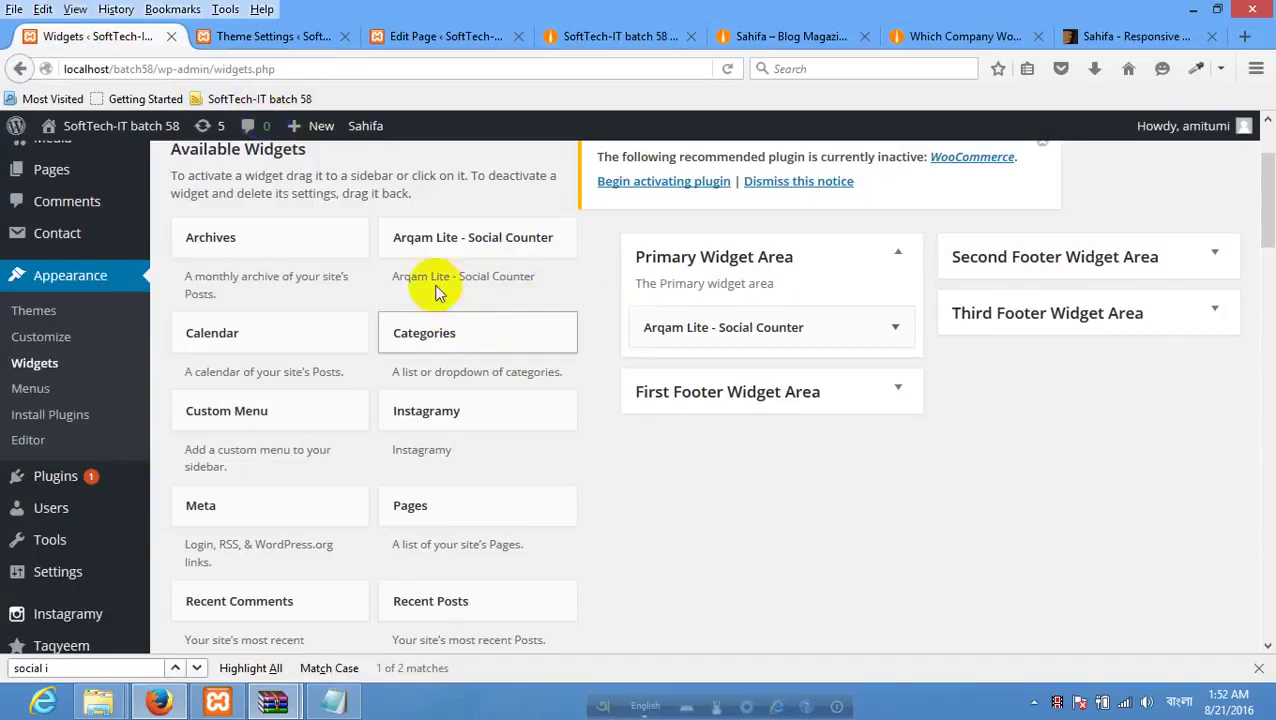
pyautogui.scroll(-2, 399, 282)
pyautogui.scroll(-4, 356, 327)
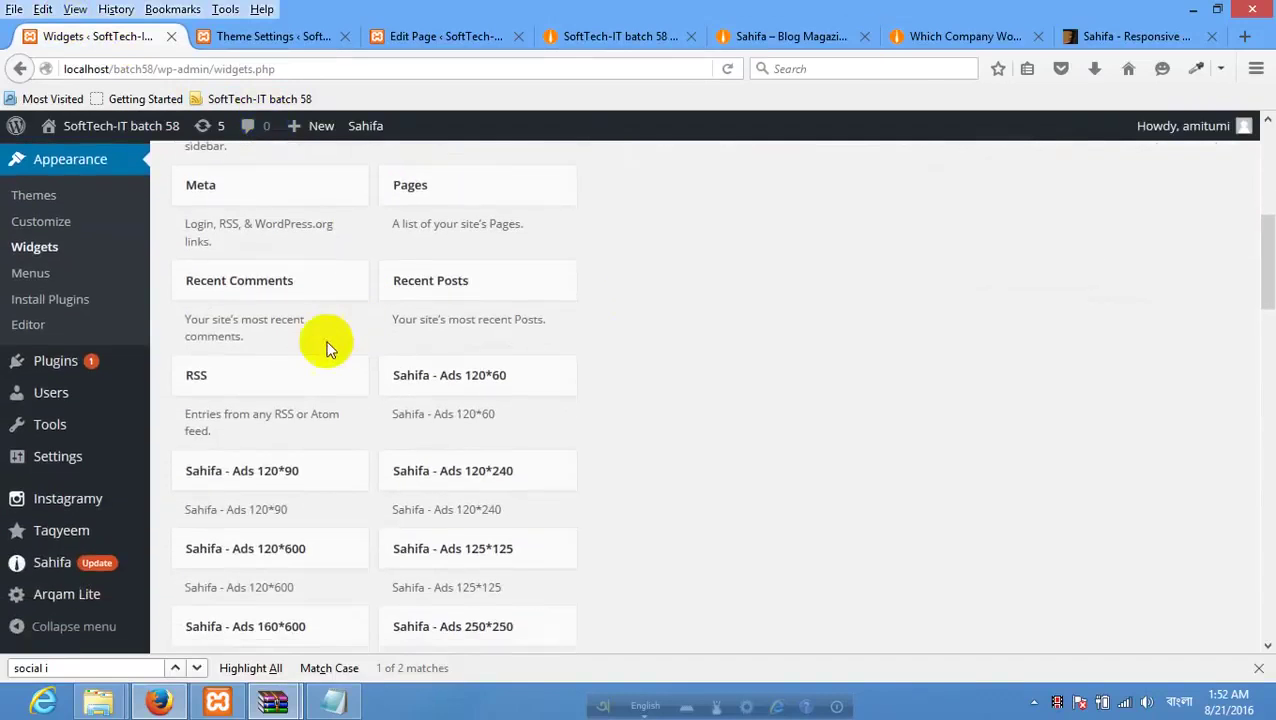
pyautogui.scroll(-8, 321, 337)
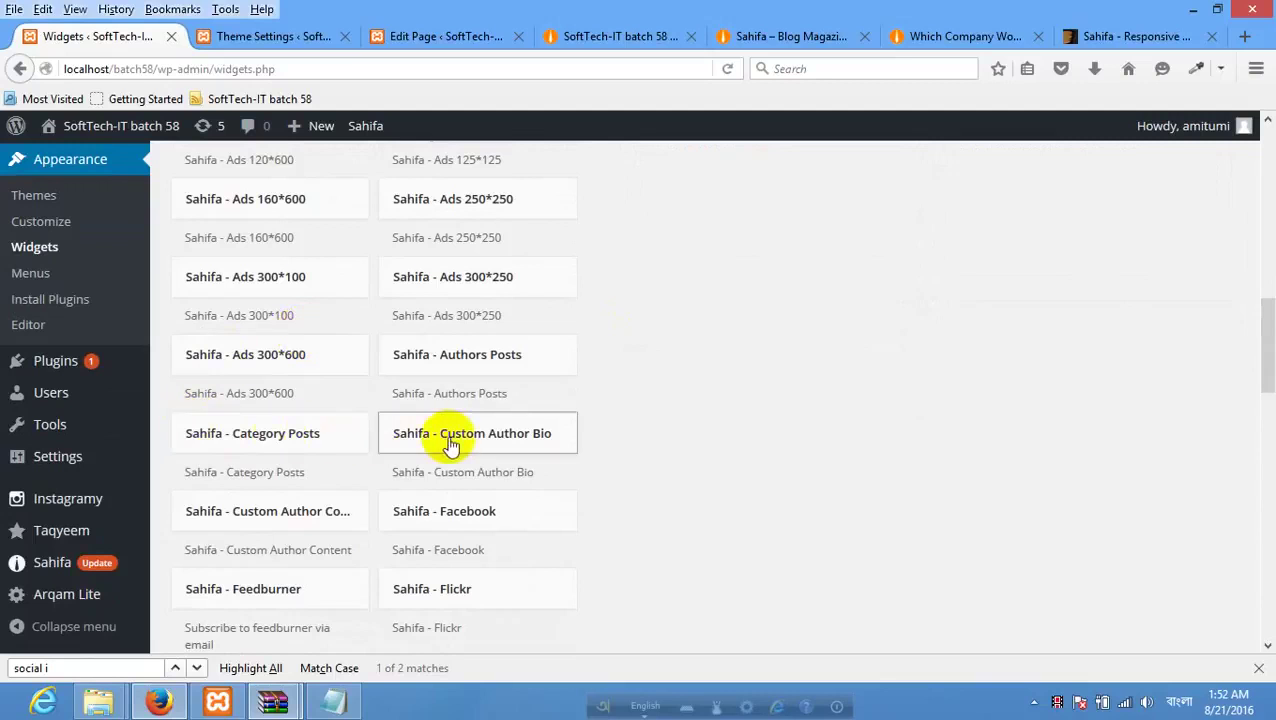
pyautogui.scroll(-2, 362, 453)
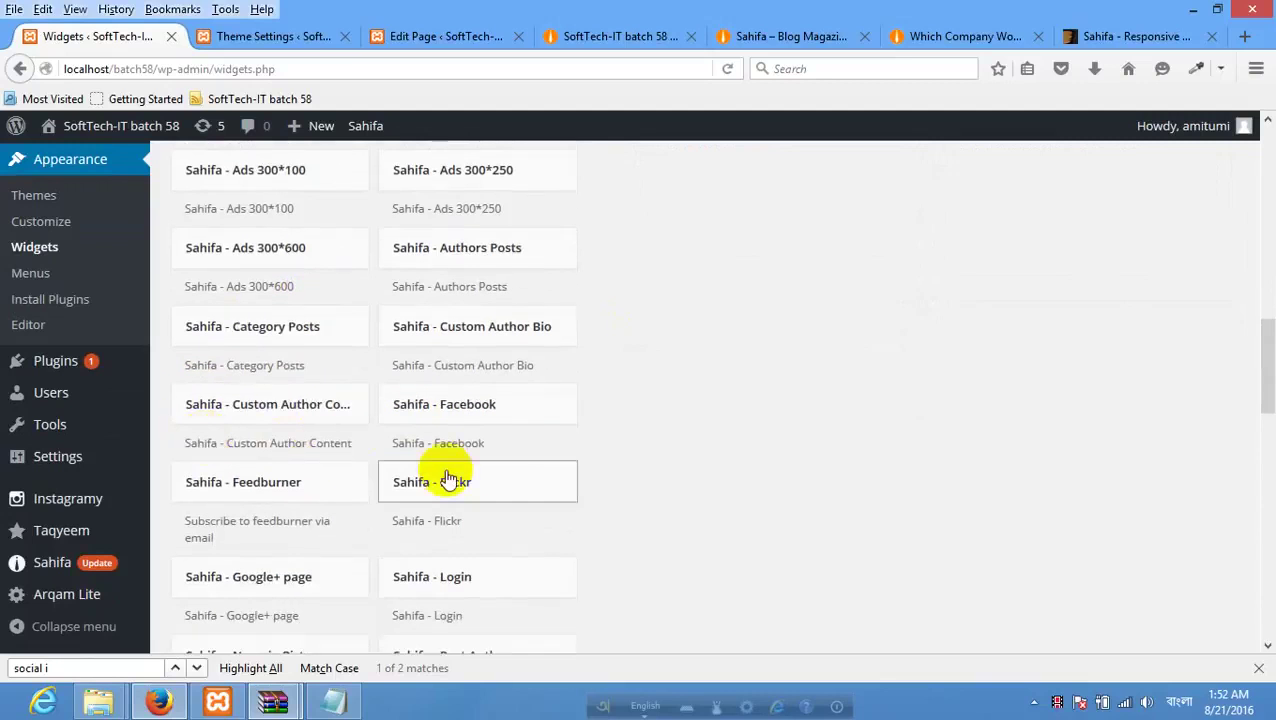
pyautogui.scroll(-2, 400, 480)
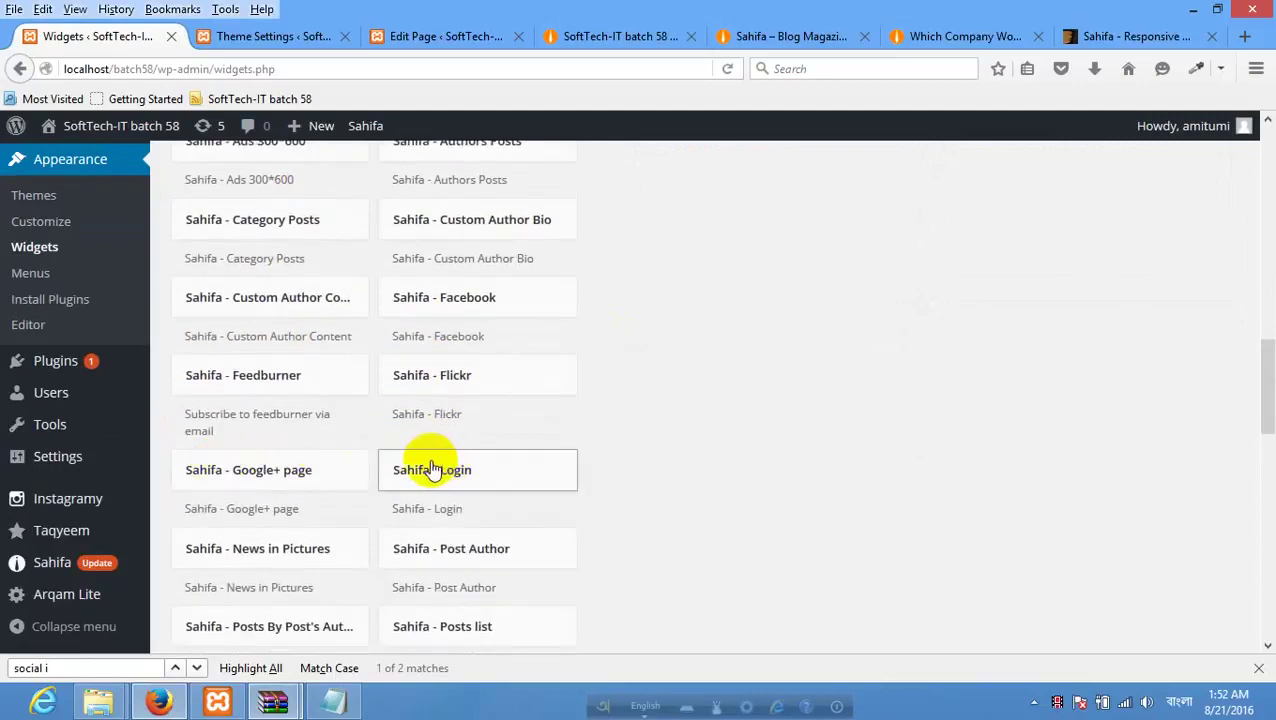
pyautogui.scroll(-2, 425, 468)
pyautogui.scroll(-2, 407, 475)
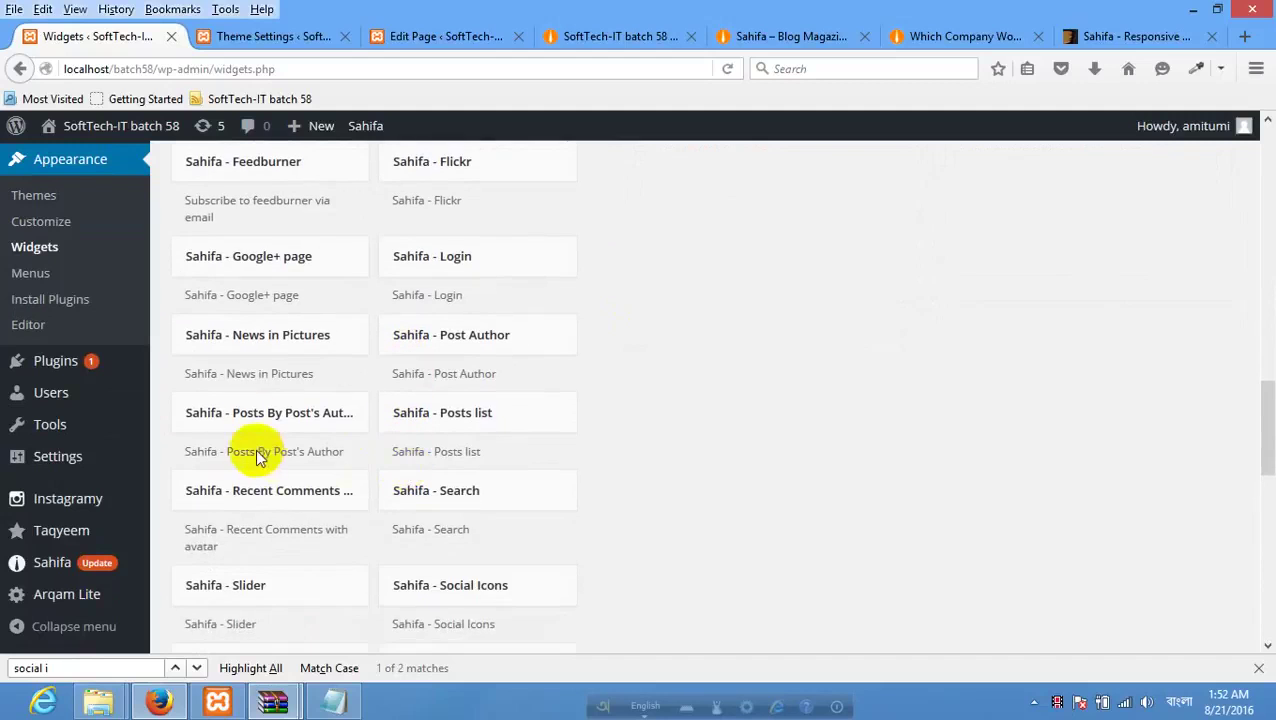
pyautogui.scroll(-2, 259, 433)
pyautogui.scroll(-2, 310, 453)
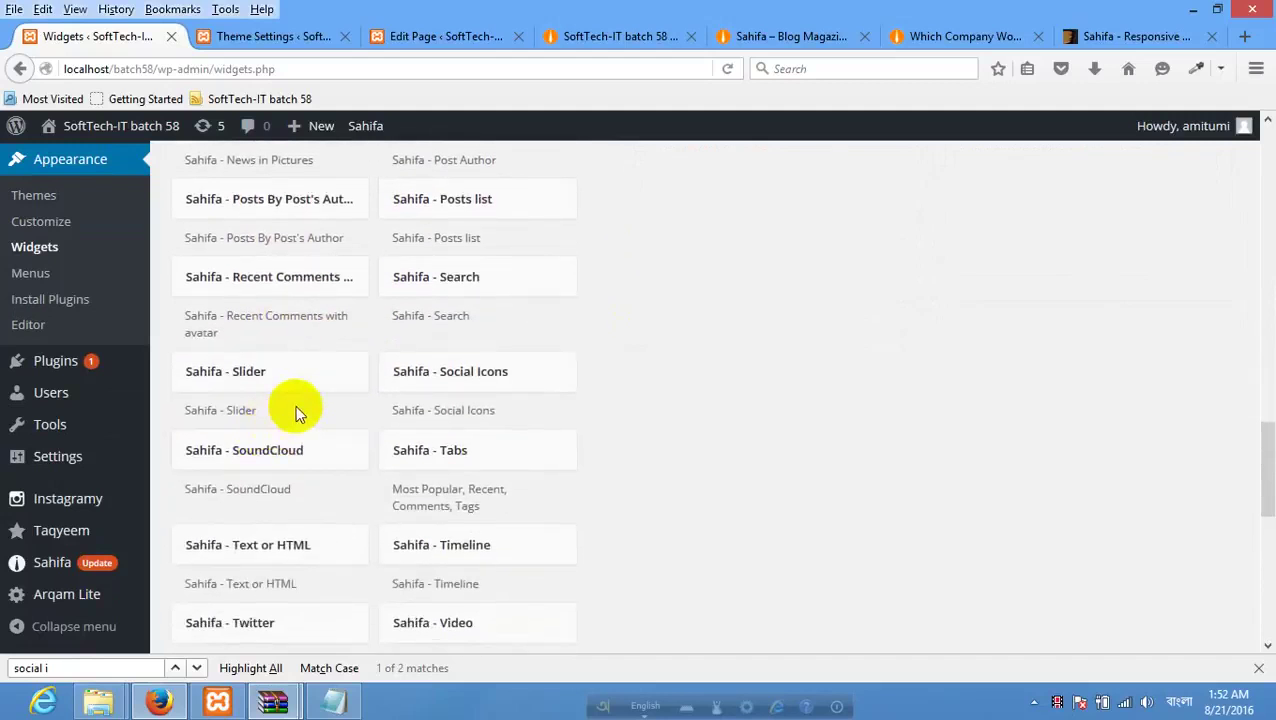
pyautogui.click(470, 450)
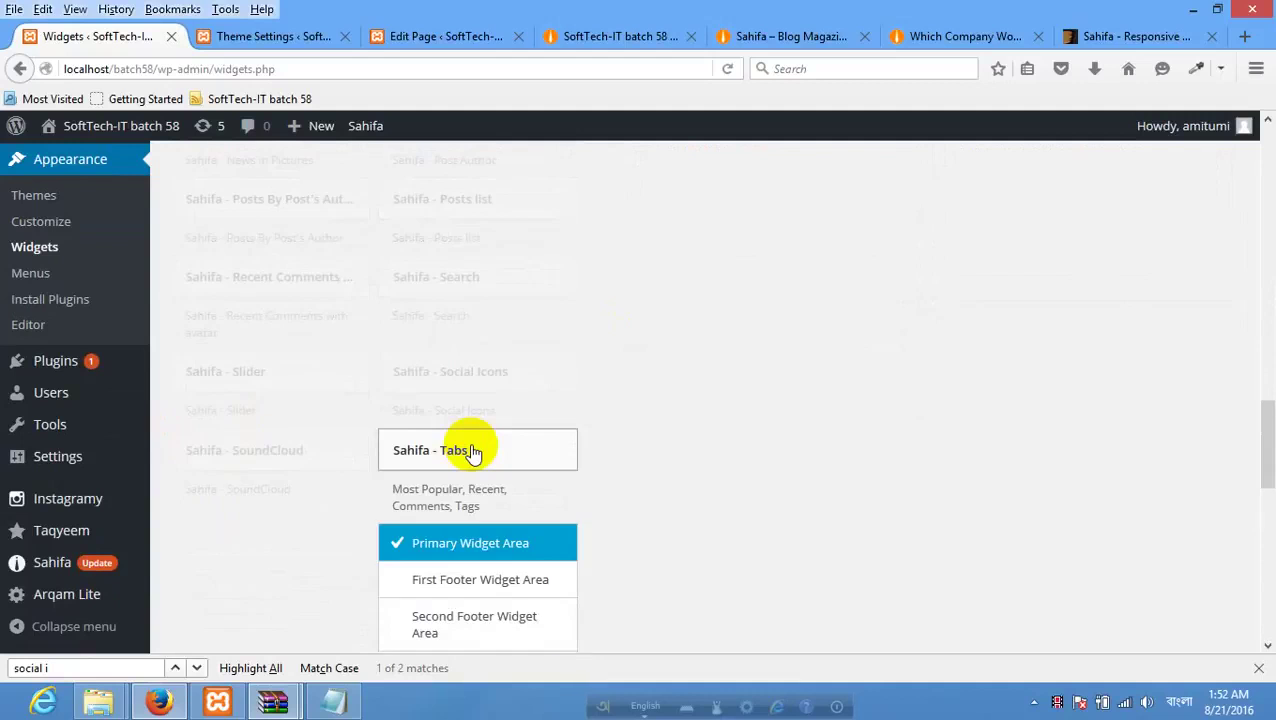
pyautogui.click(516, 497)
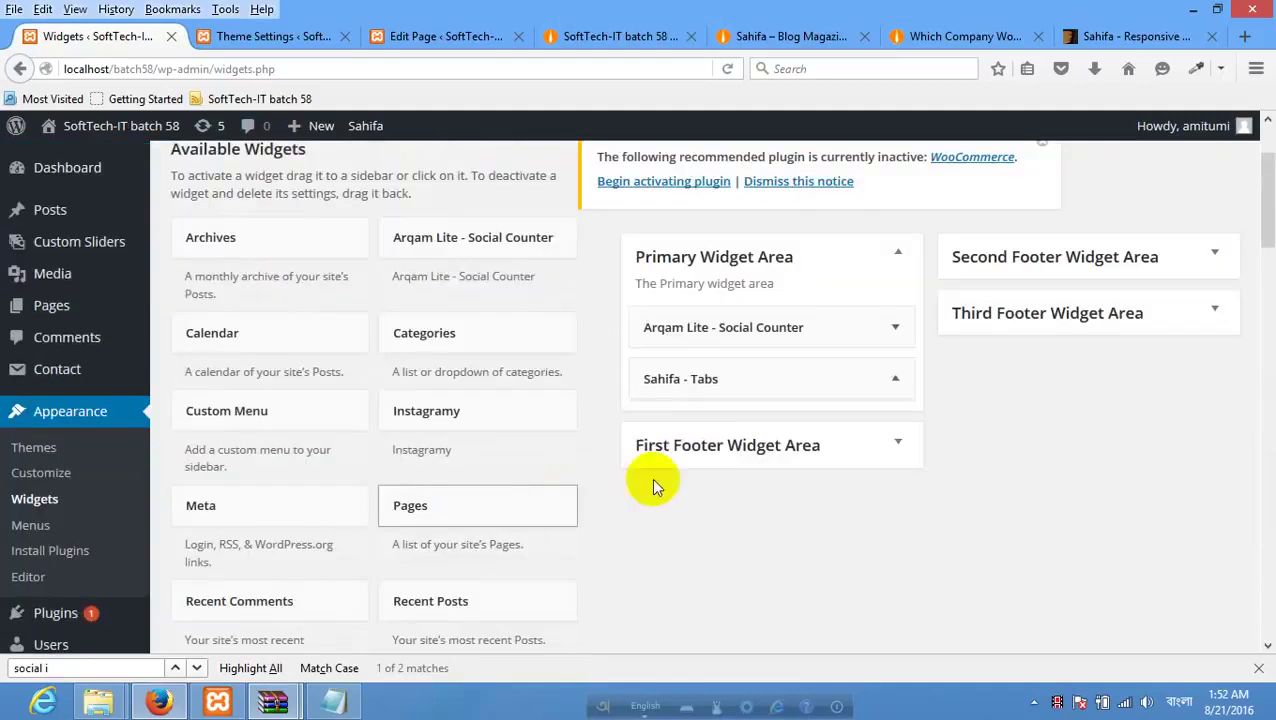
# Save the Sahifa - Tabs widget with 5 items to show and Most Commented as the popular order.
pyautogui.scroll(-2, 822, 478)
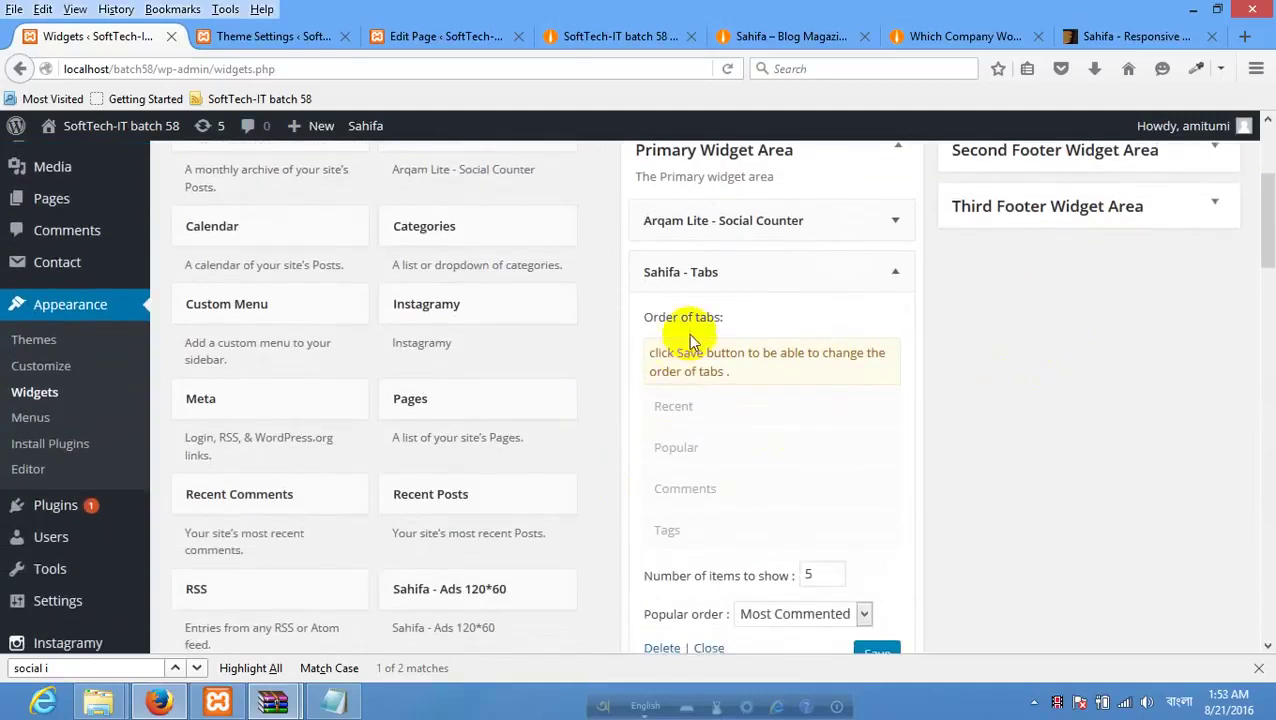
pyautogui.click(648, 357)
pyautogui.moveTo(648, 357); pyautogui.dragTo(767, 387)
pyautogui.click(767, 387)
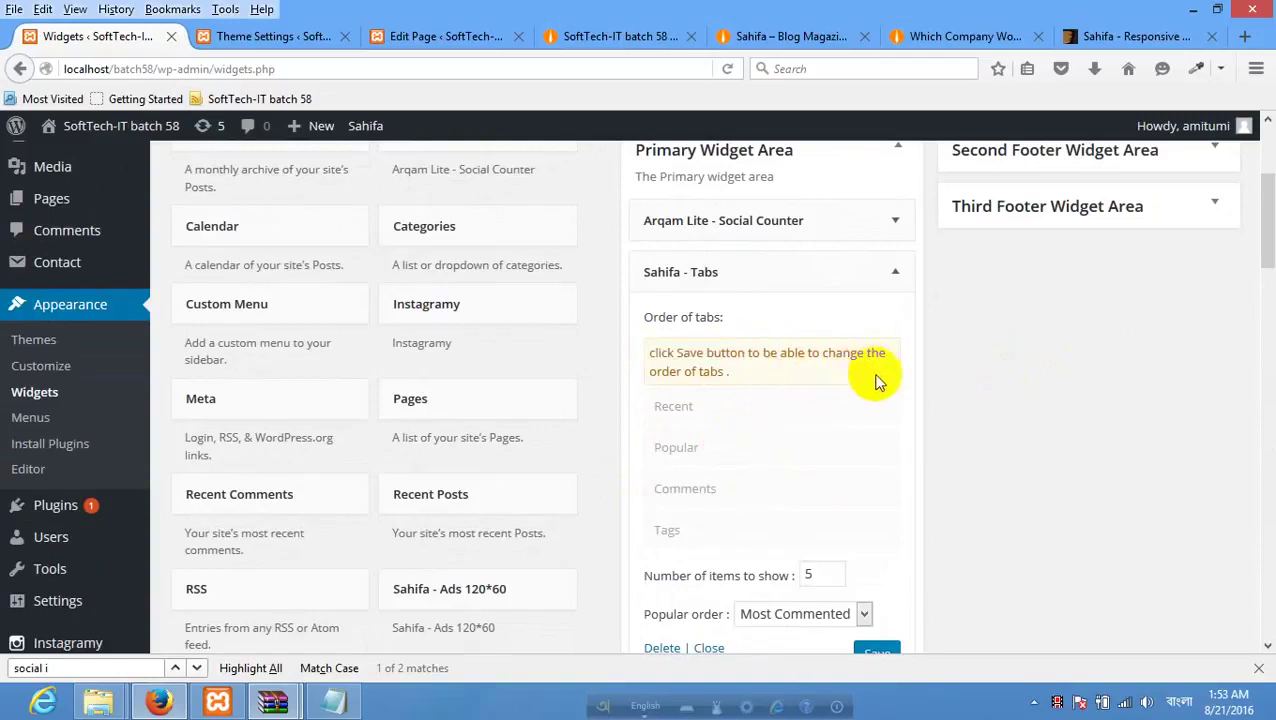
pyautogui.scroll(-4, 860, 461)
pyautogui.click(812, 402)
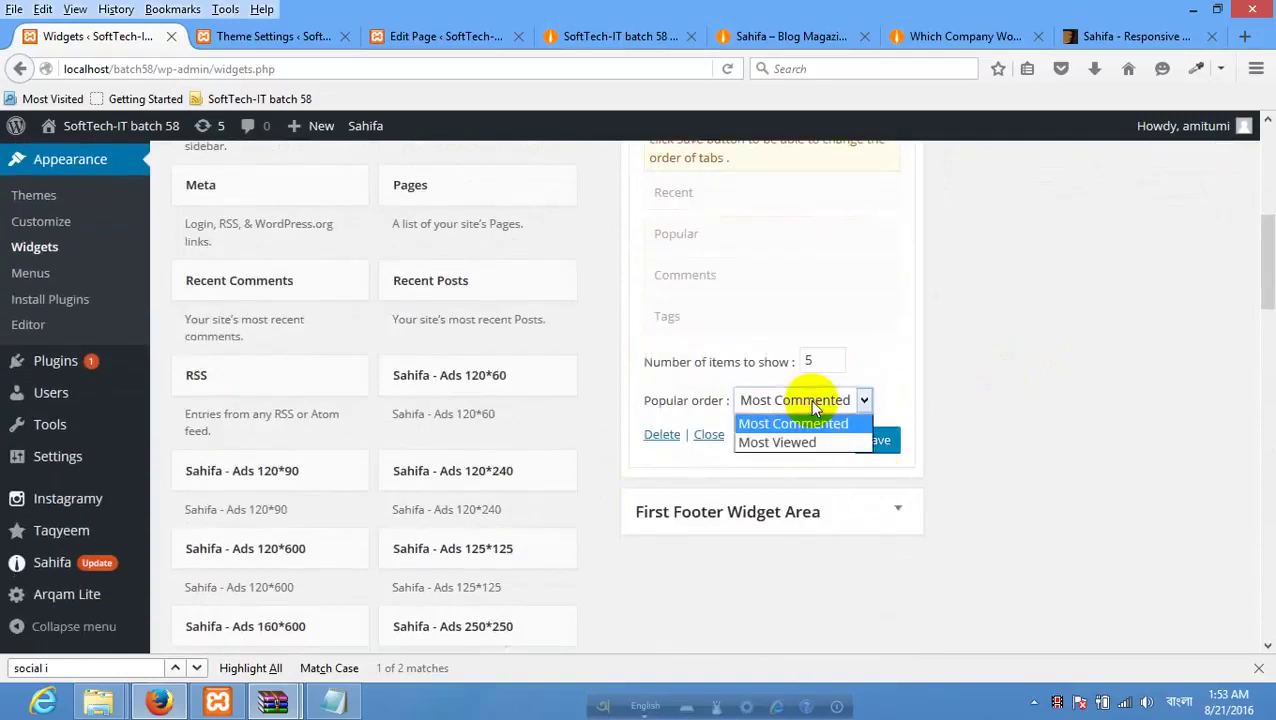
pyautogui.click(841, 361)
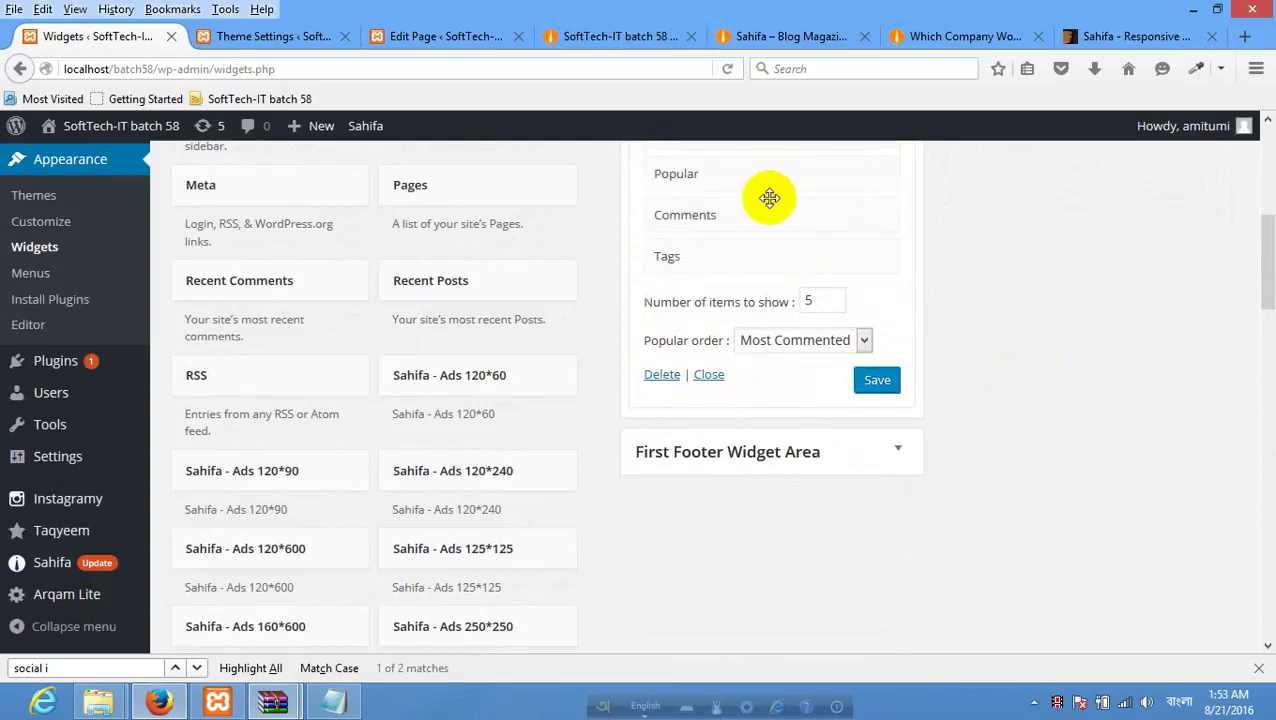
pyautogui.scroll(4, 763, 286)
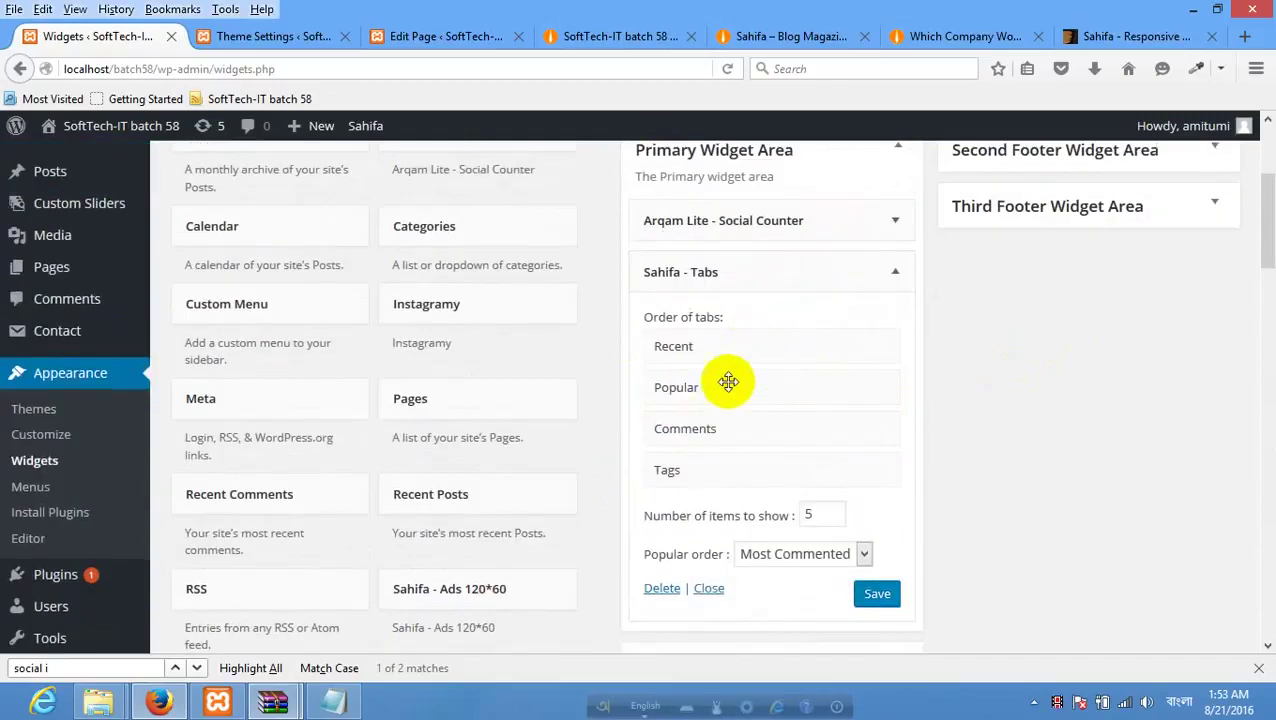
# Reload the local home page and check the Popular, Comments and Tags views of the sidebar's tabbed box.
pyautogui.click(262, 34)
pyautogui.click(490, 69)
pyautogui.click(457, 37)
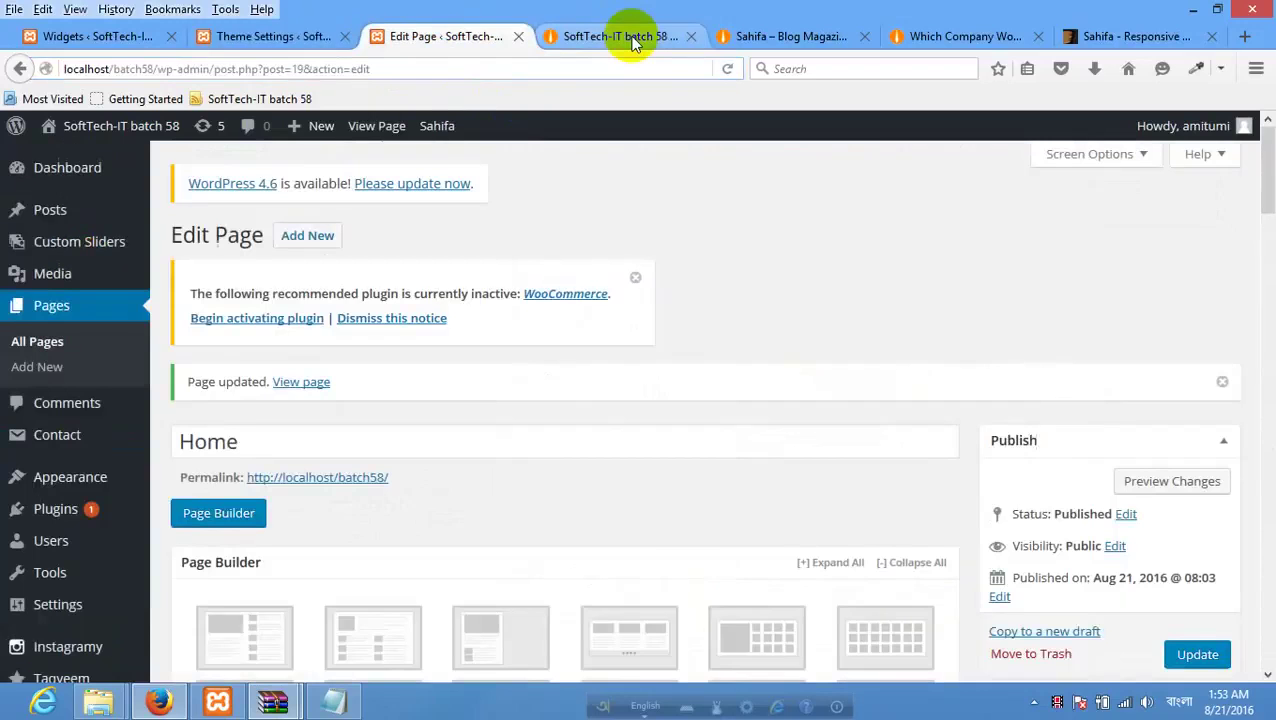
pyautogui.click(630, 36)
pyautogui.rightClick(5, 265)
pyautogui.click(113, 286)
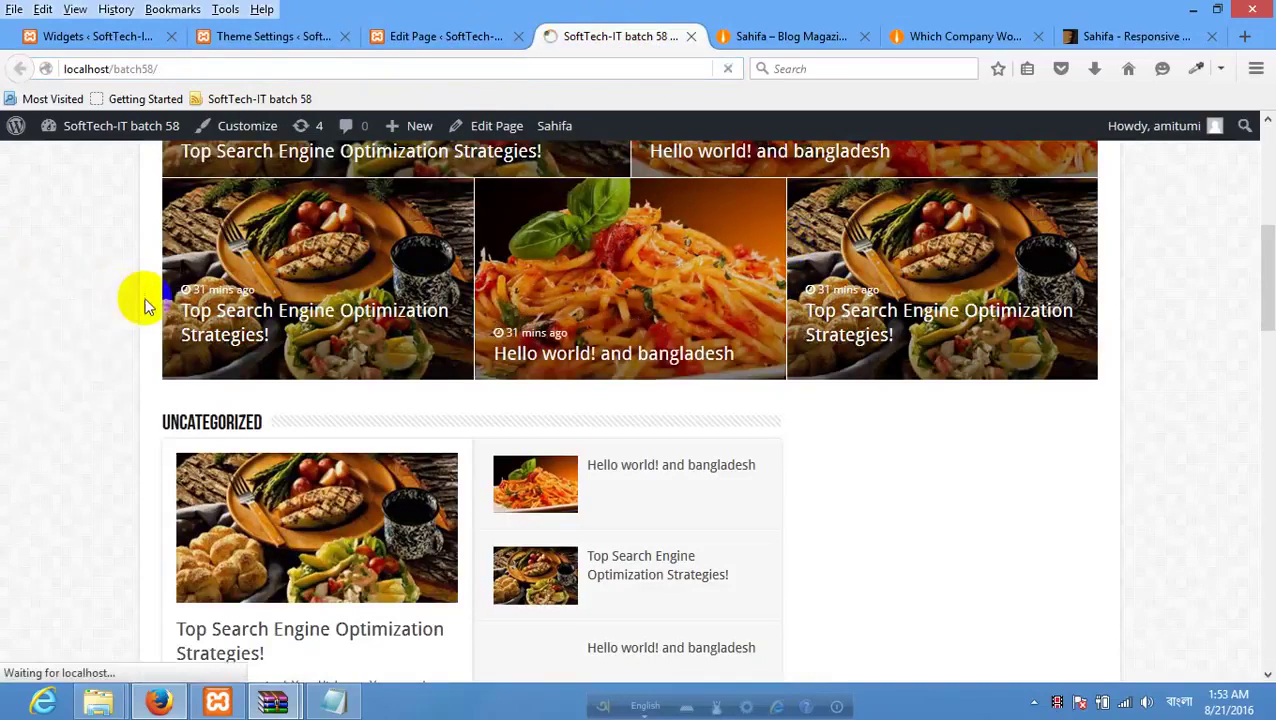
pyautogui.scroll(-5, 143, 305)
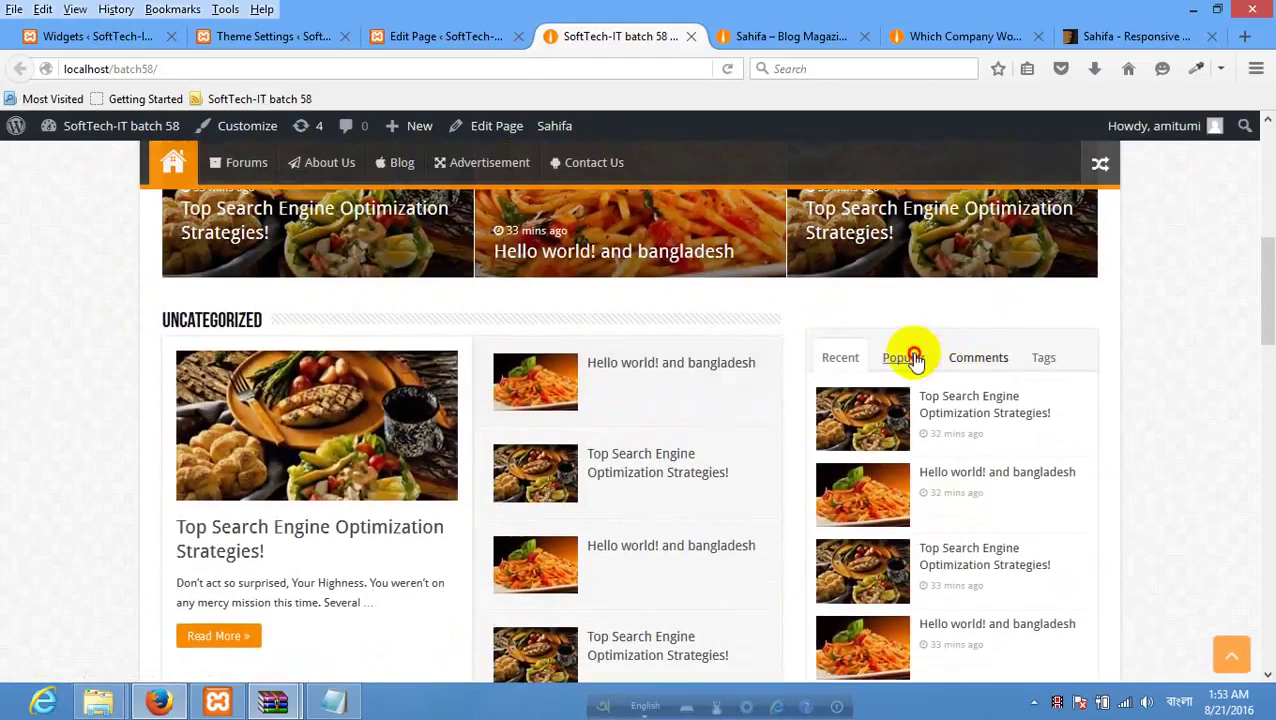
pyautogui.click(905, 356)
pyautogui.click(966, 359)
pyautogui.click(1045, 362)
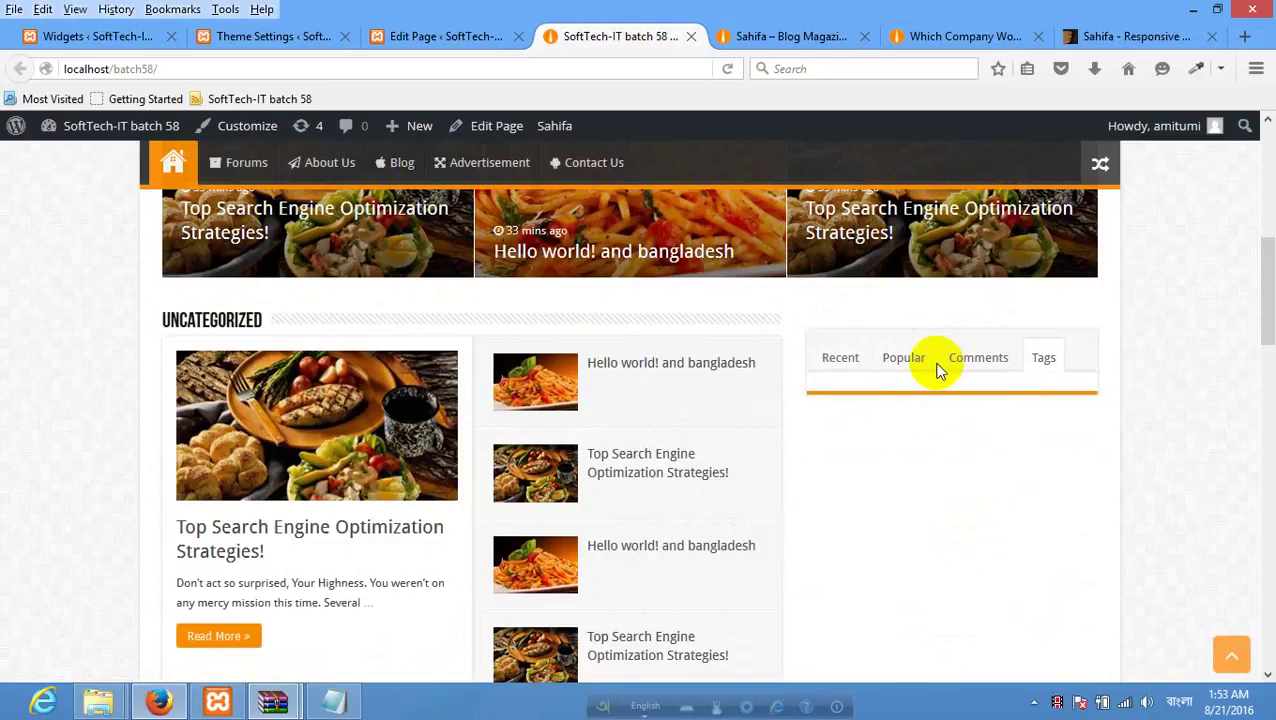
# Examine the Sahifa demo's sidebar below the tabbed box, trying the Login form's fields and Remember Me option.
pyautogui.click(110, 37)
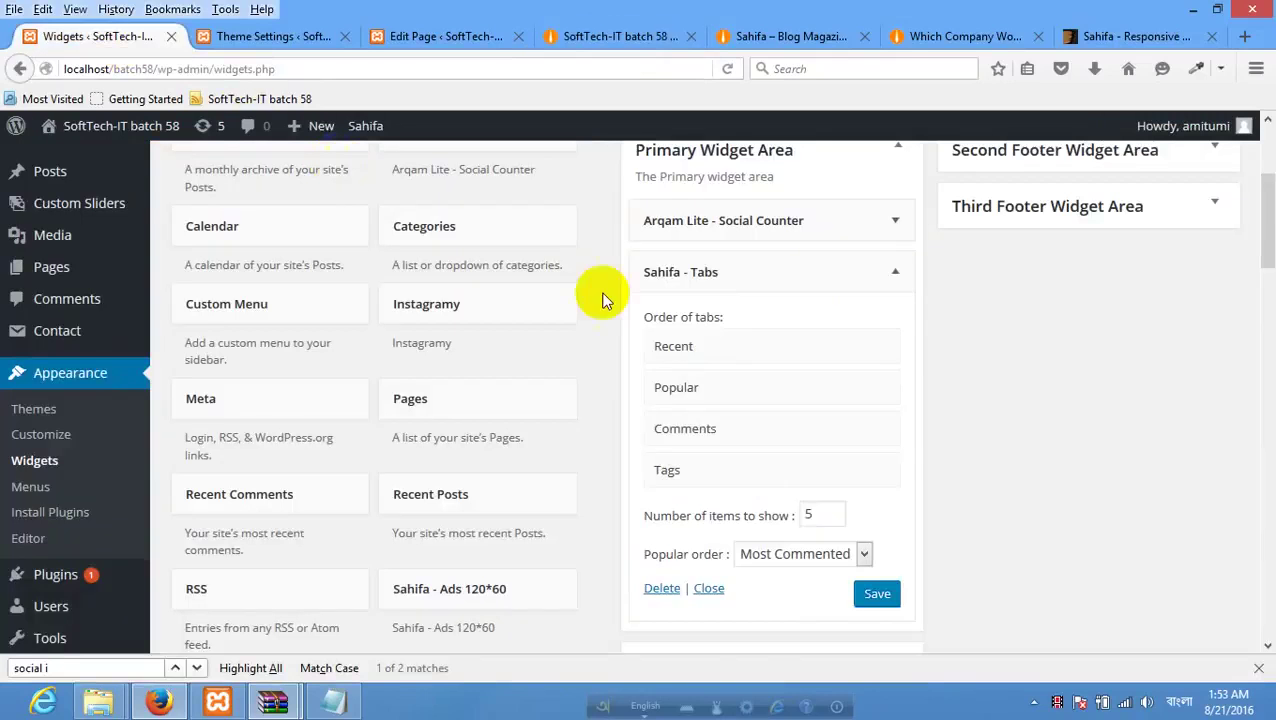
pyautogui.click(815, 40)
pyautogui.scroll(-3, 930, 330)
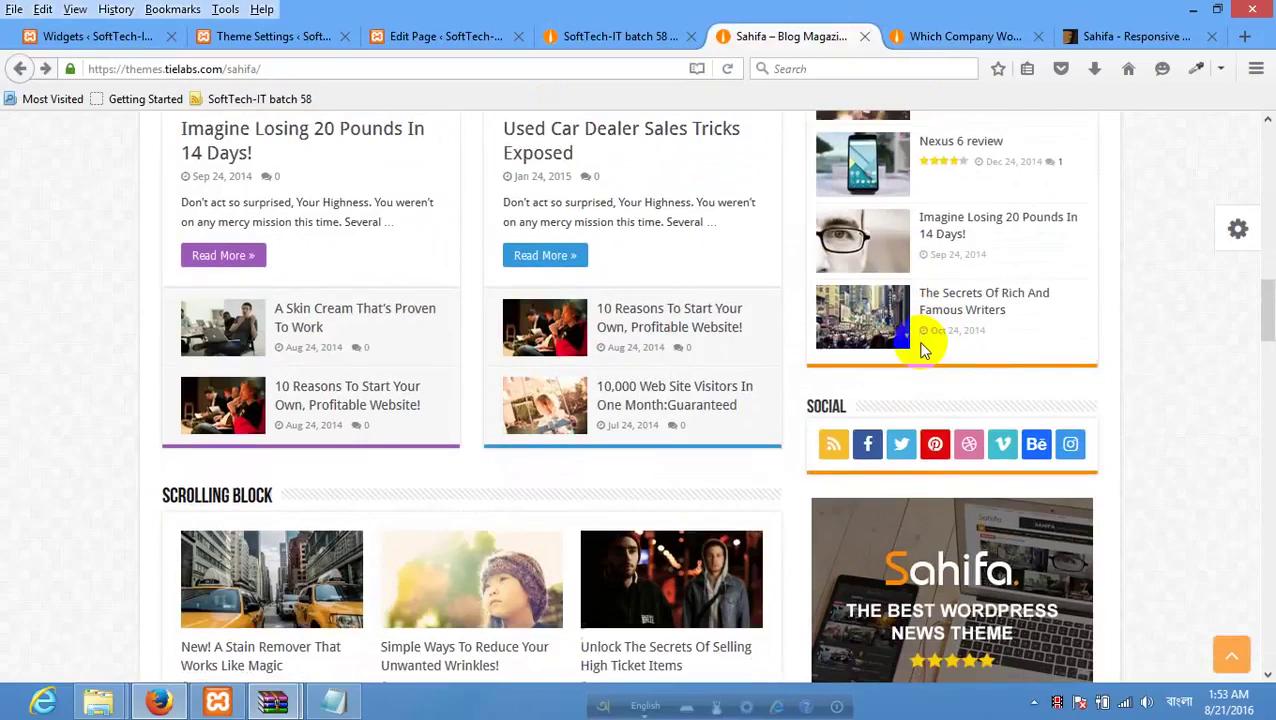
pyautogui.scroll(-9, 843, 410)
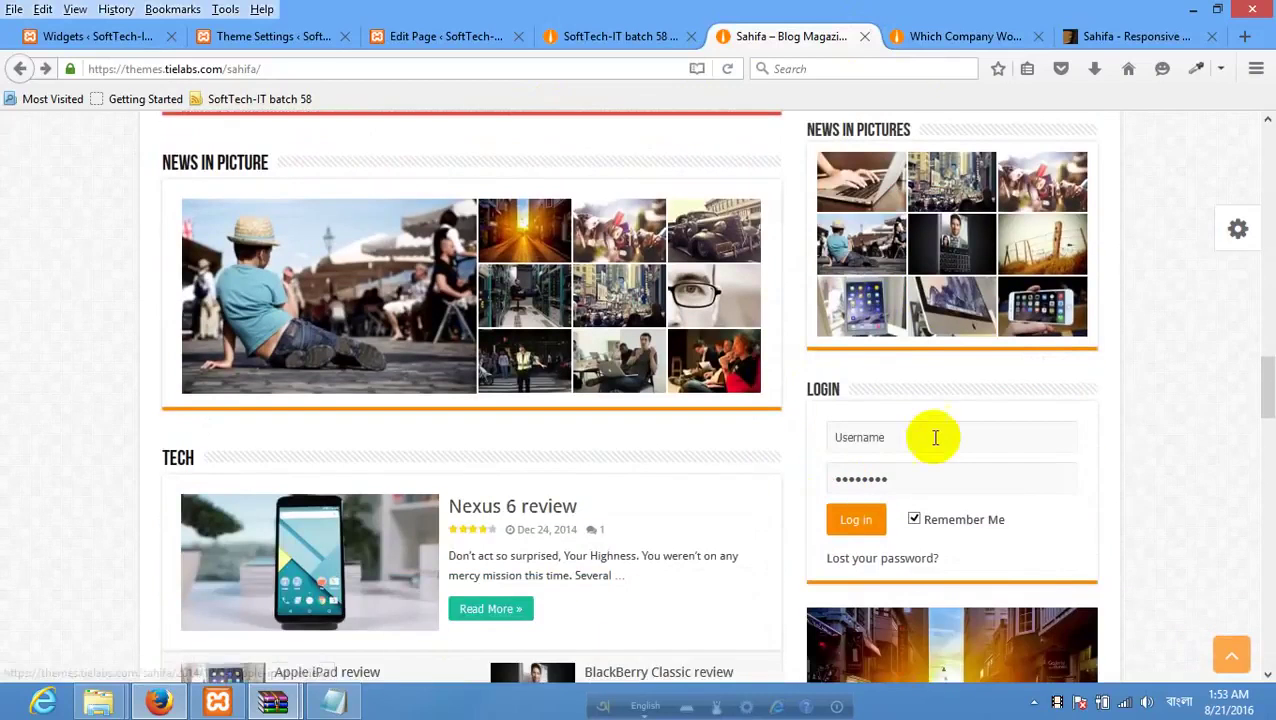
pyautogui.click(935, 437)
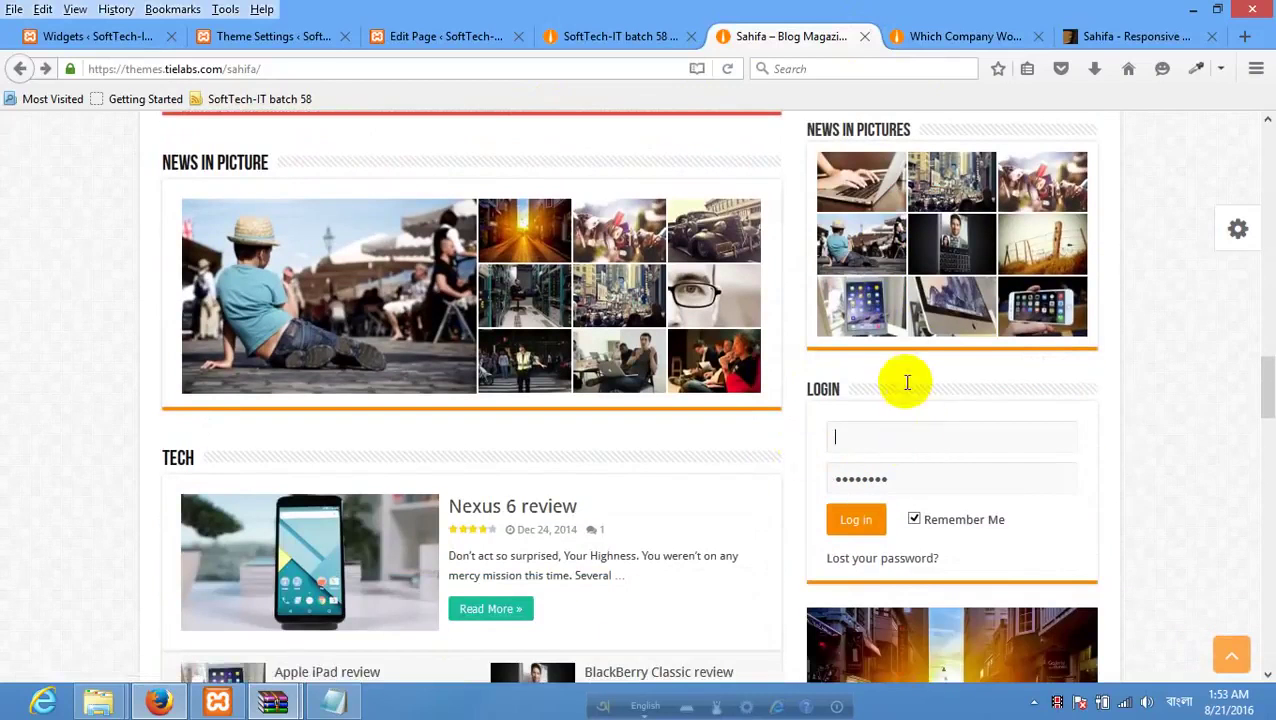
pyautogui.click(900, 488)
pyautogui.click(892, 428)
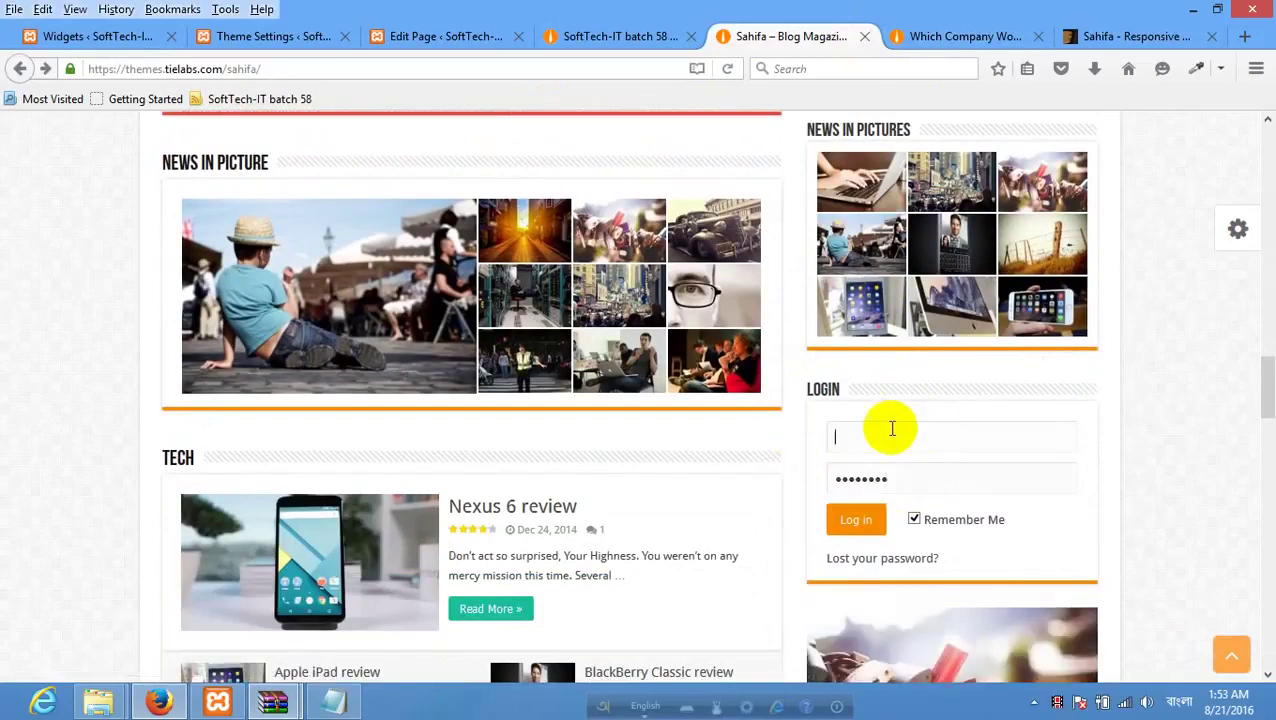
pyautogui.click(930, 527)
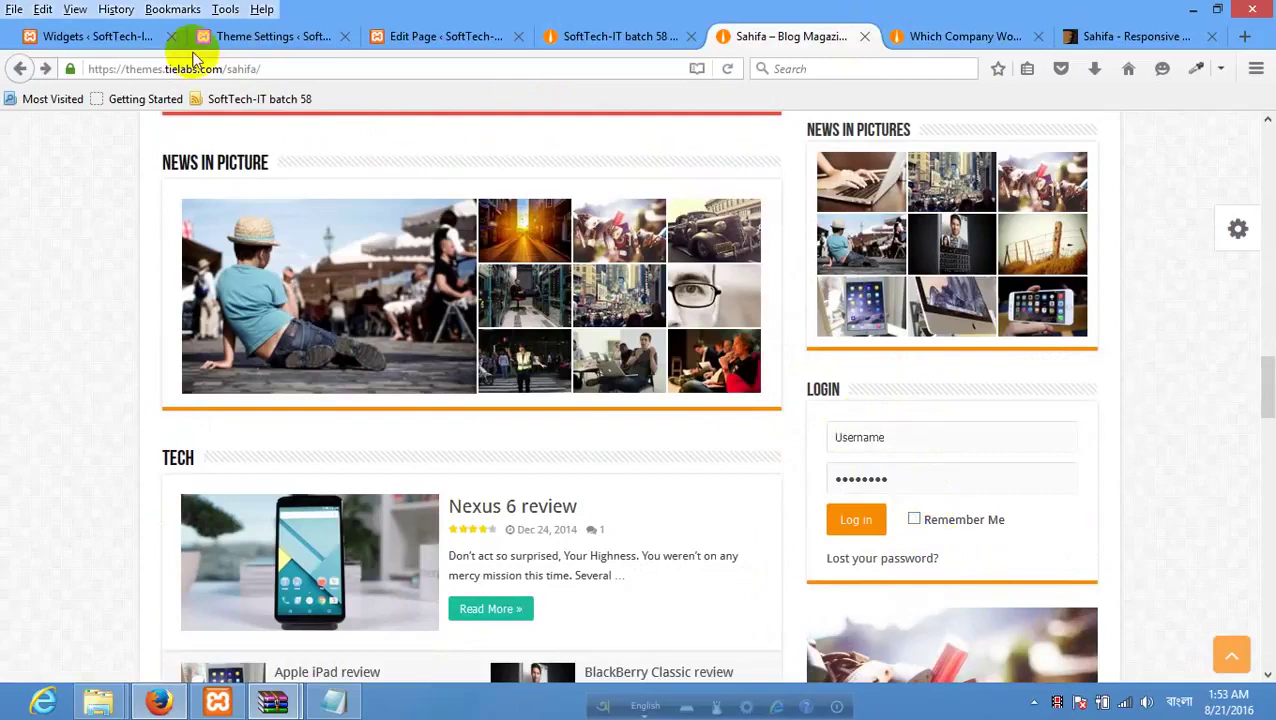
# Find the Sahifa - Login widget on the Widgets page and add it to the Primary Widget Area.
pyautogui.click(110, 38)
pyautogui.scroll(-4, 590, 421)
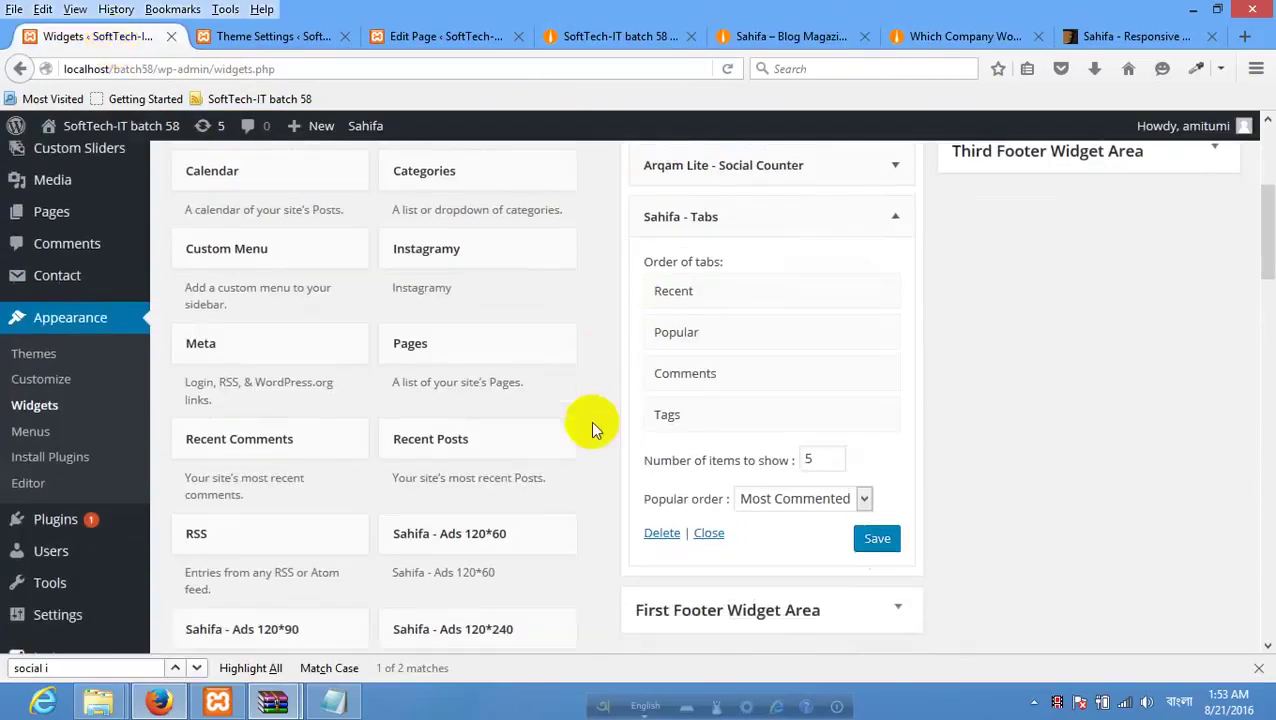
pyautogui.scroll(-18, 310, 355)
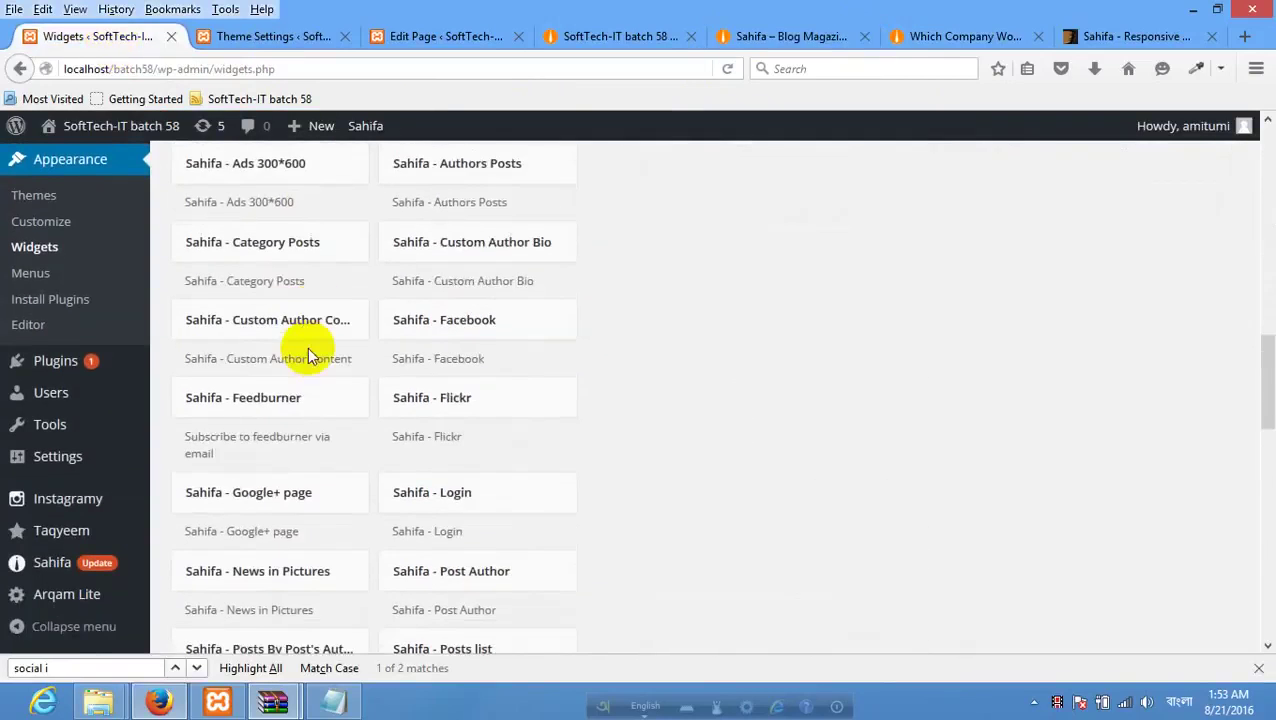
pyautogui.click(478, 370)
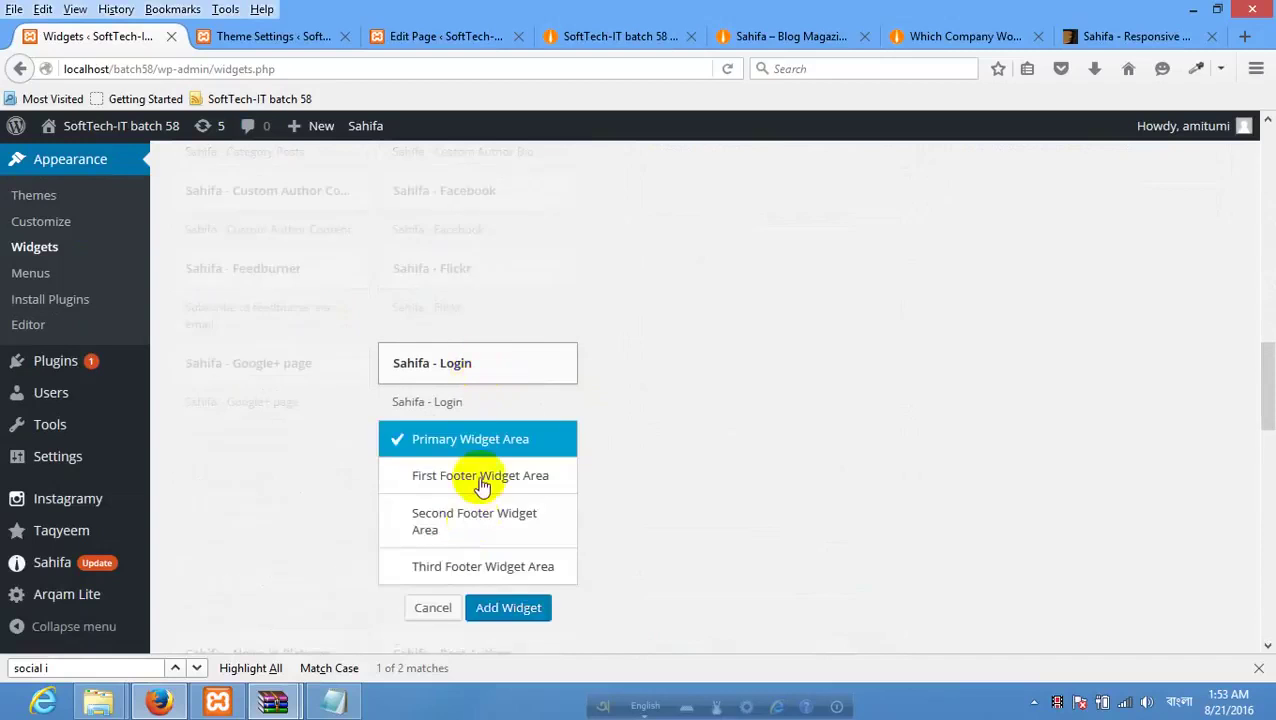
pyautogui.click(510, 615)
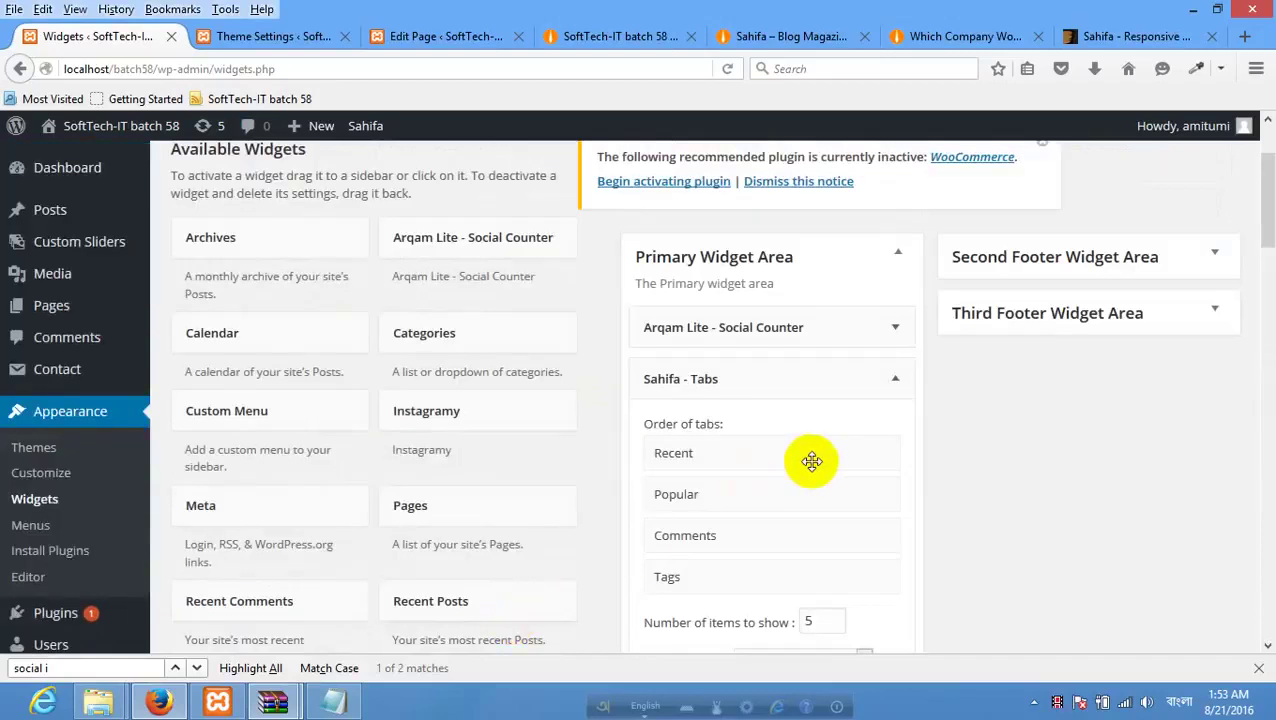
# Collapse the Sahifa - Tabs widget and save the Sahifa - Login widget with the title Login.
pyautogui.scroll(-5, 812, 467)
pyautogui.scroll(5, 812, 464)
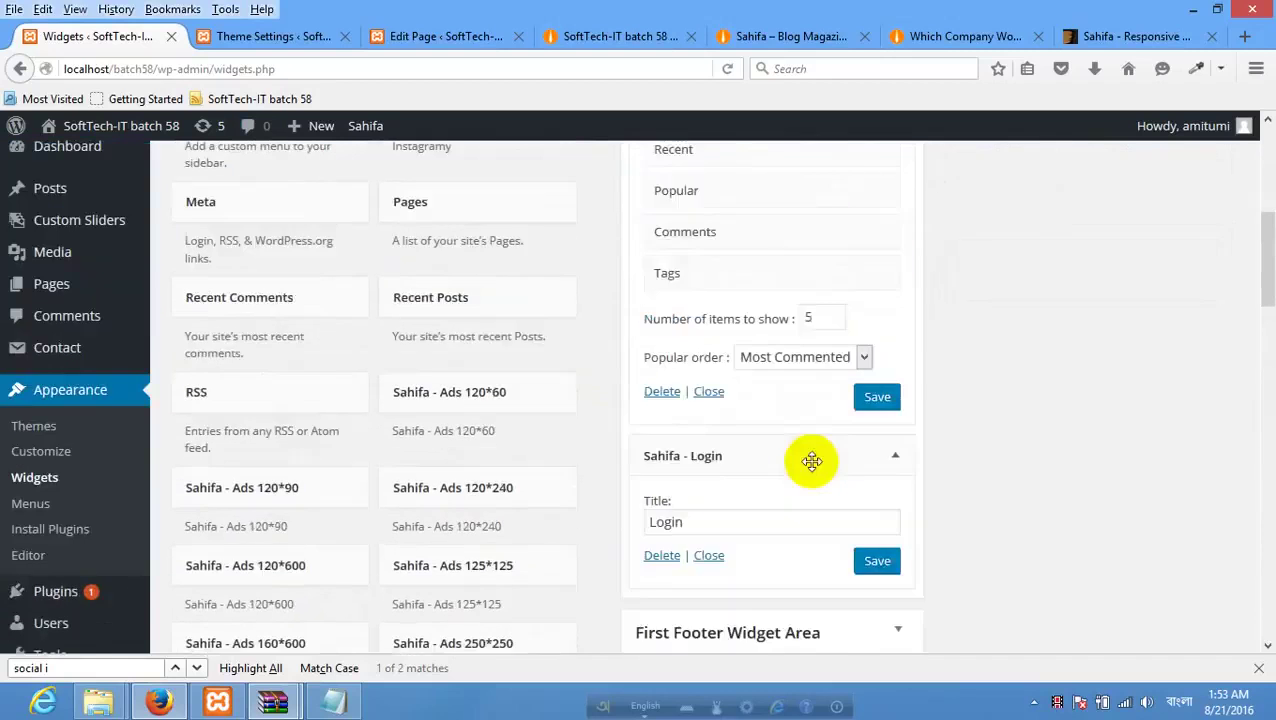
pyautogui.click(896, 378)
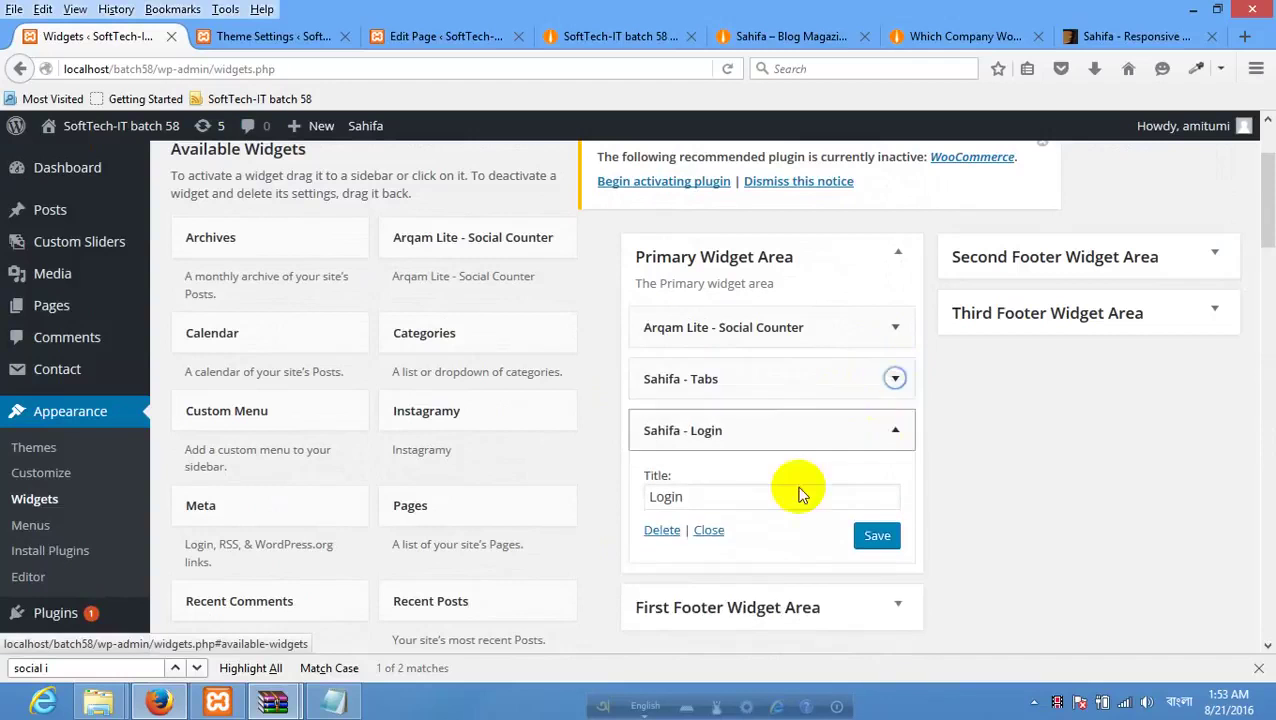
pyautogui.click(762, 505)
pyautogui.click(877, 535)
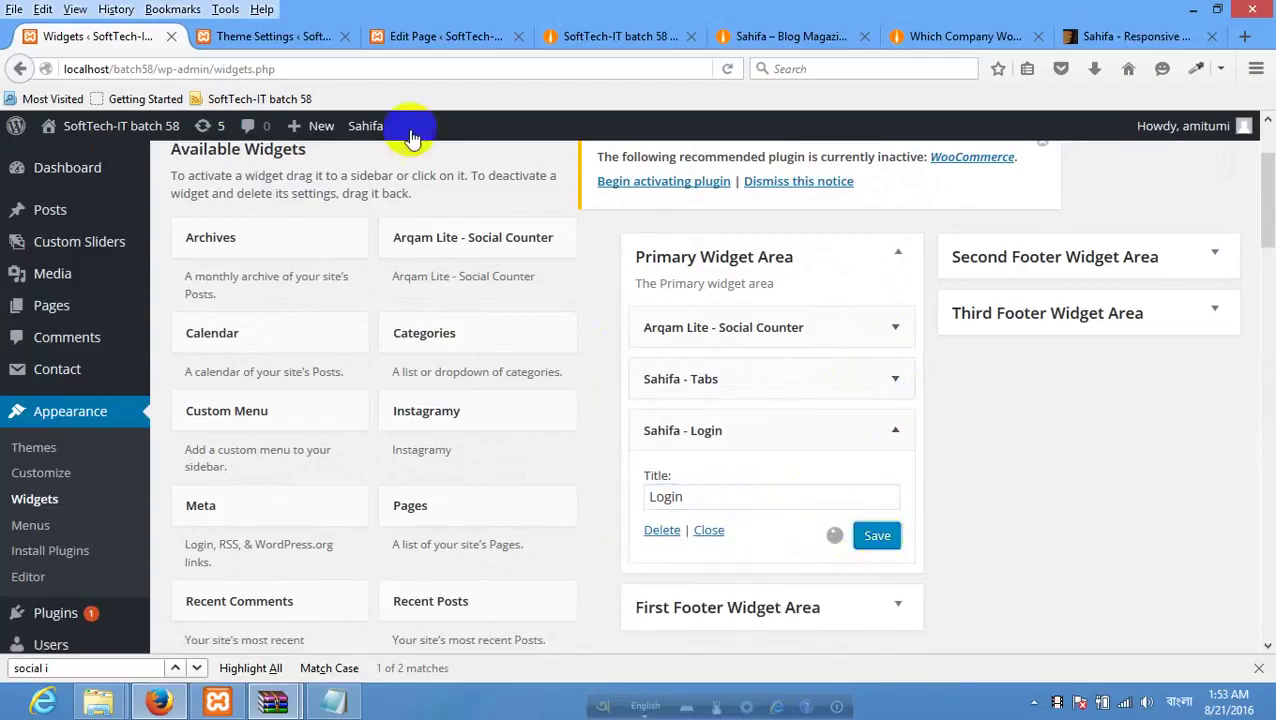
# Reload the local home page and inspect the Login box below the tabbed box in the sidebar.
pyautogui.click(290, 36)
pyautogui.click(598, 37)
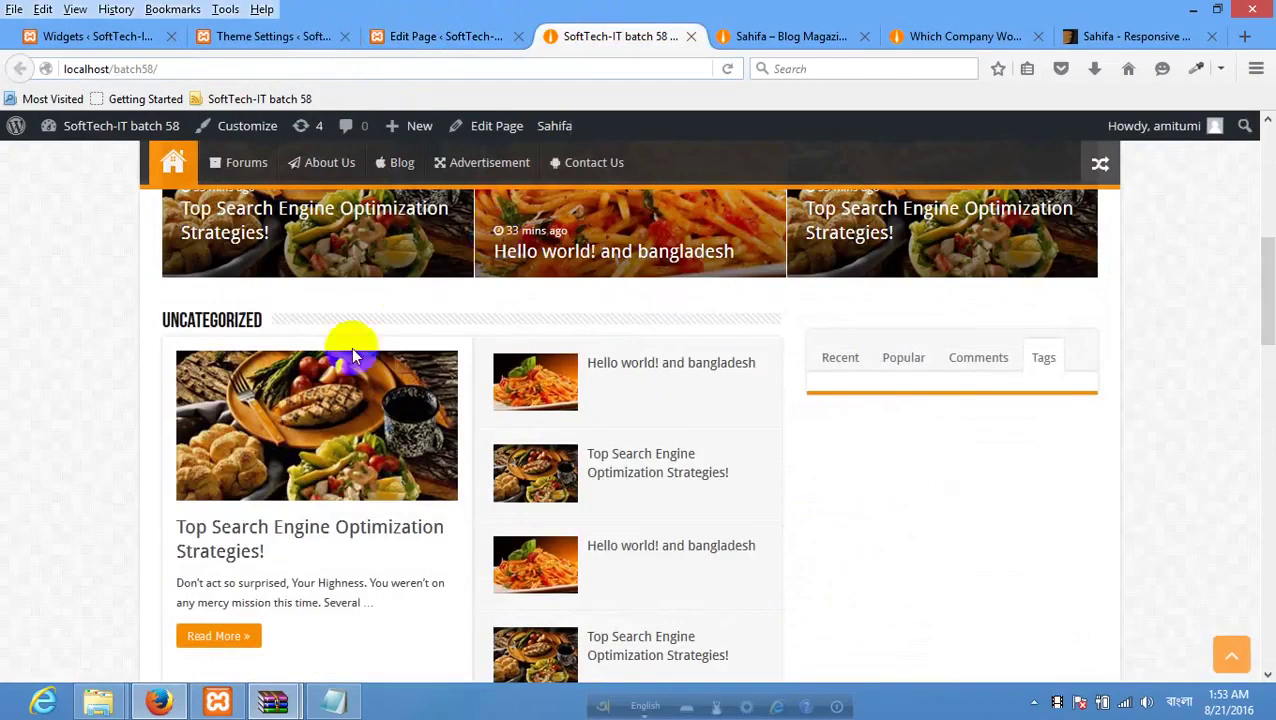
pyautogui.rightClick(203, 367)
pyautogui.click(208, 353)
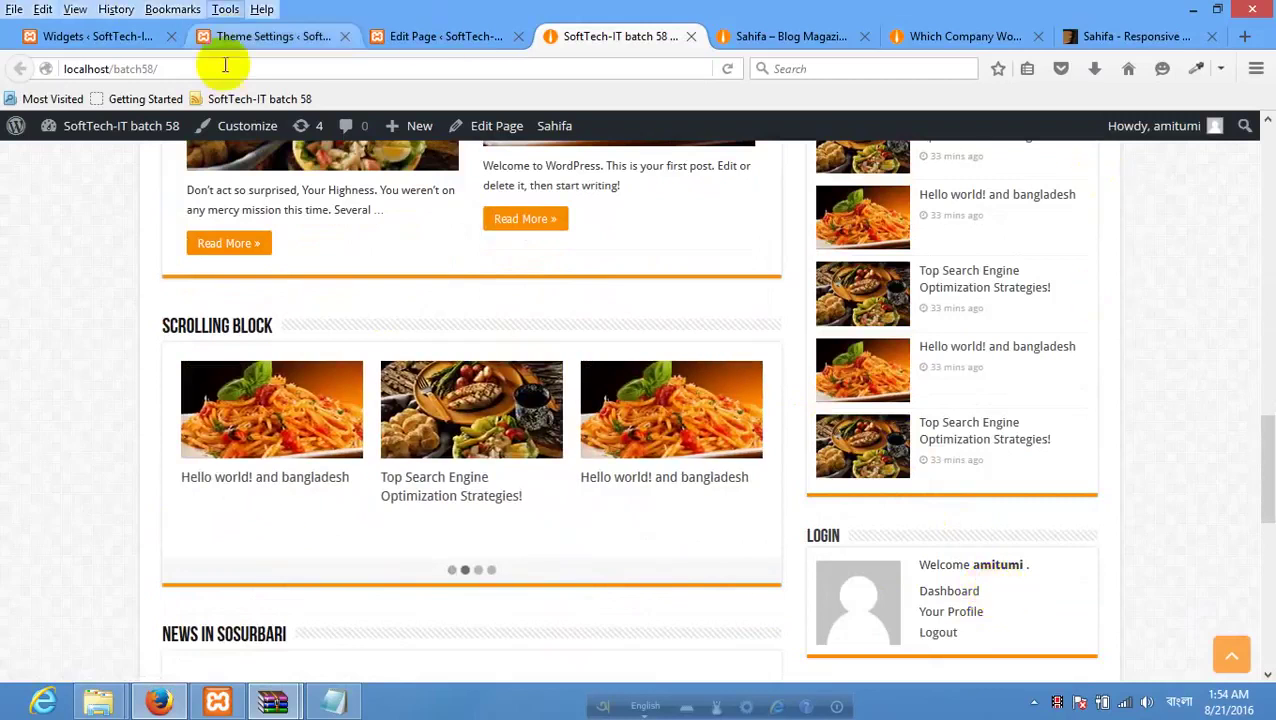
pyautogui.click(172, 67)
pyautogui.rightClick(155, 70)
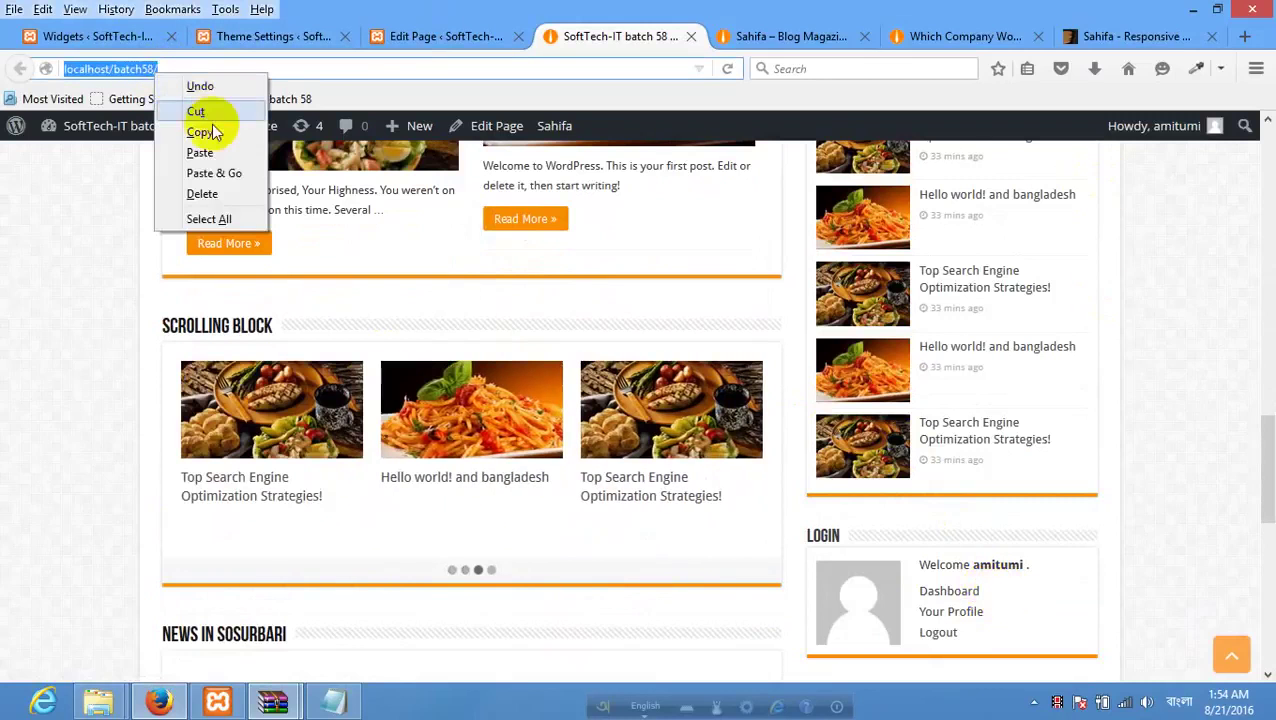
pyautogui.scroll(-2, 969, 526)
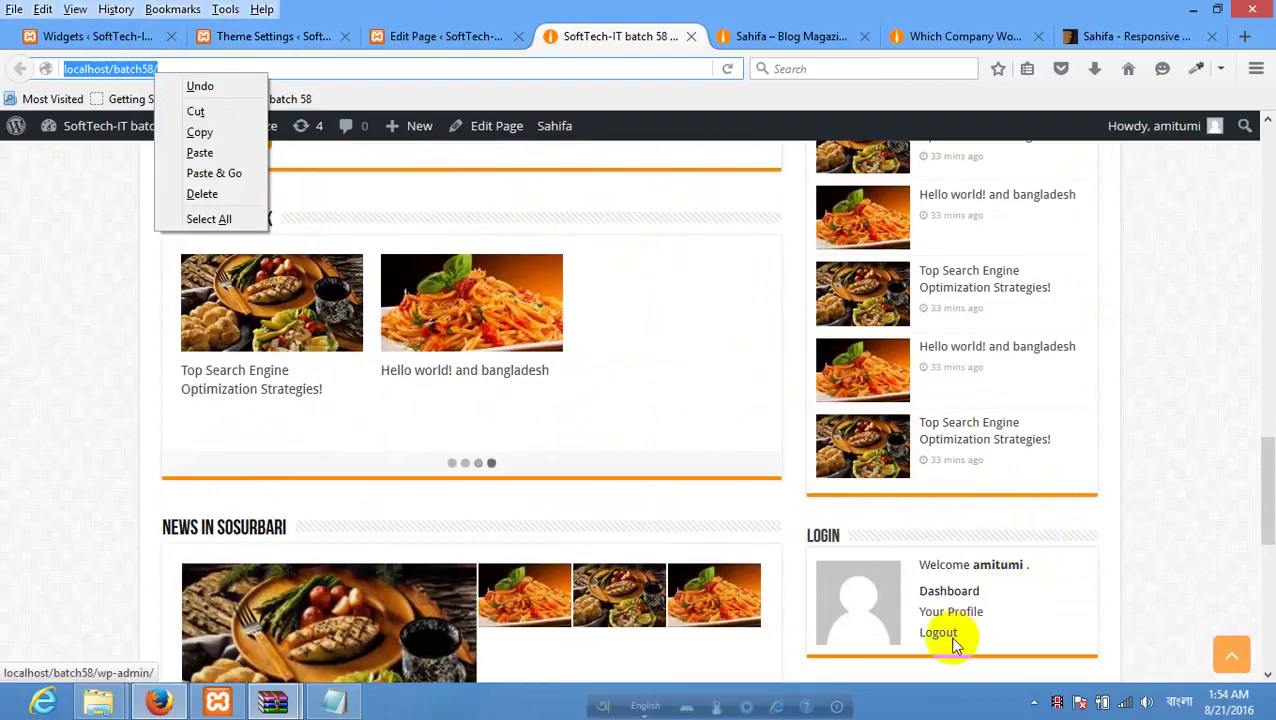
pyautogui.click(97, 36)
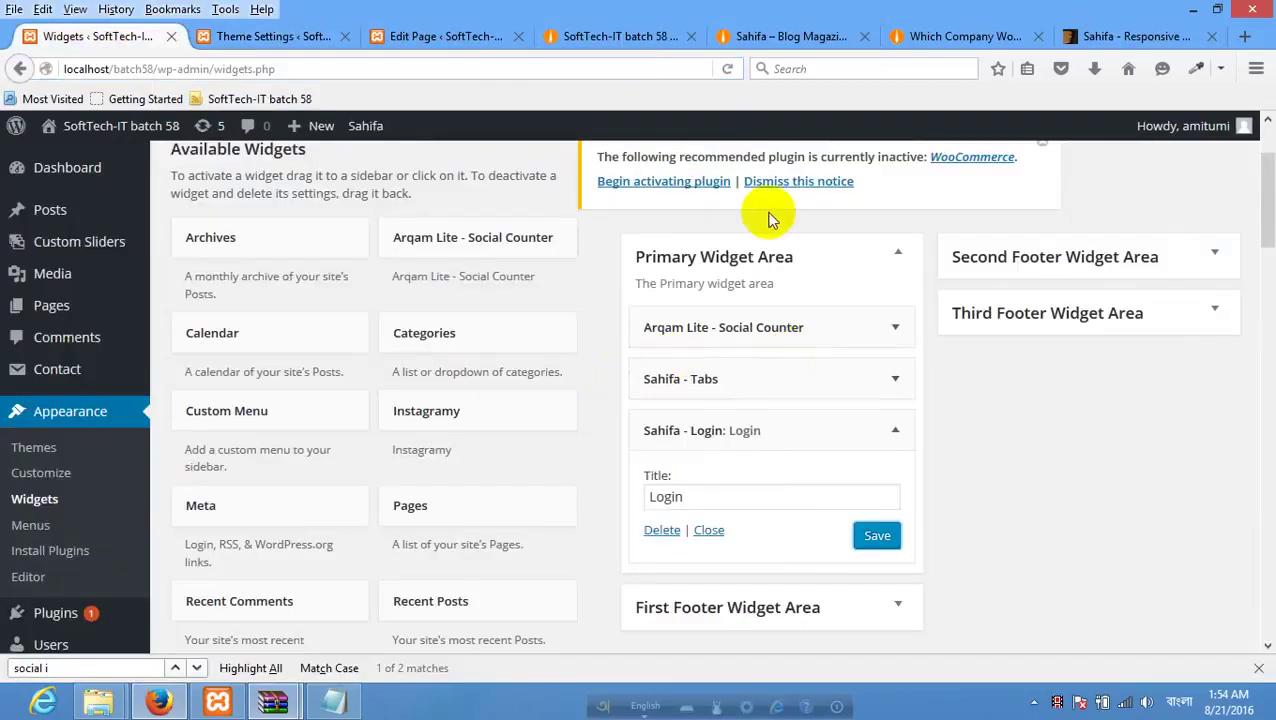
pyautogui.click(299, 38)
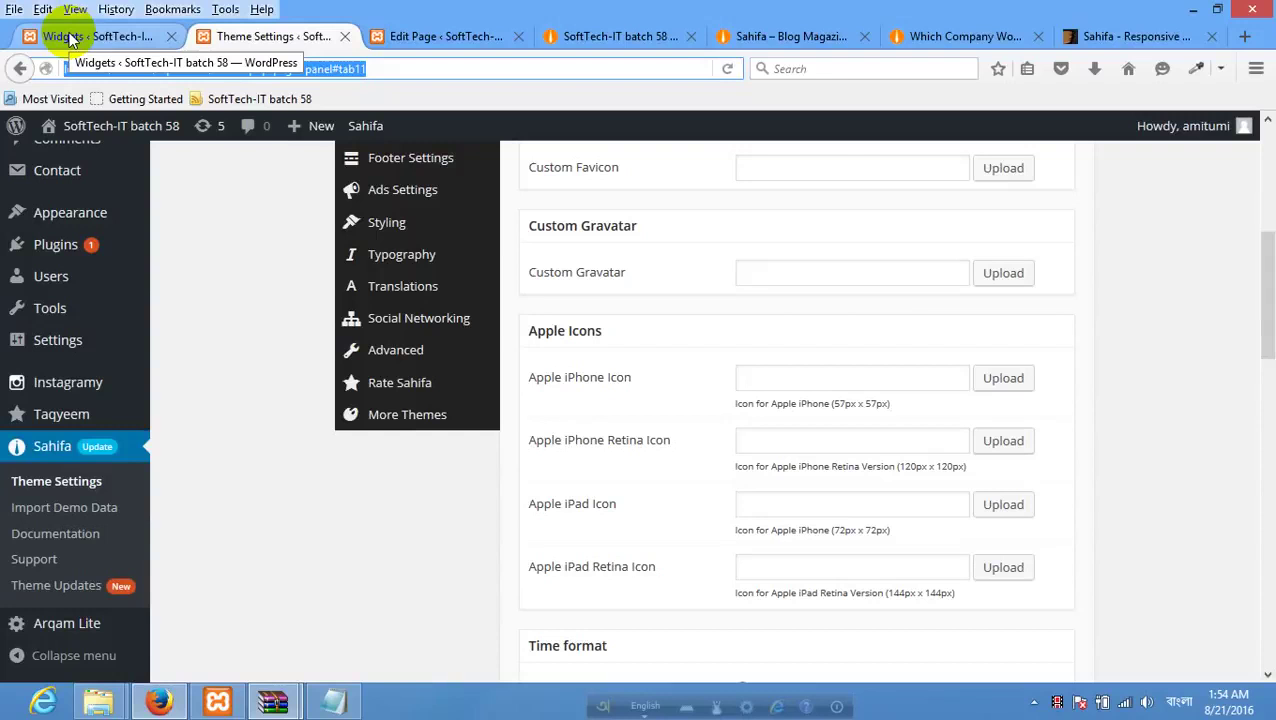
# Find the Sahifa - Feedburner widget on the Widgets page and add it to the Primary Widget Area.
pyautogui.click(70, 38)
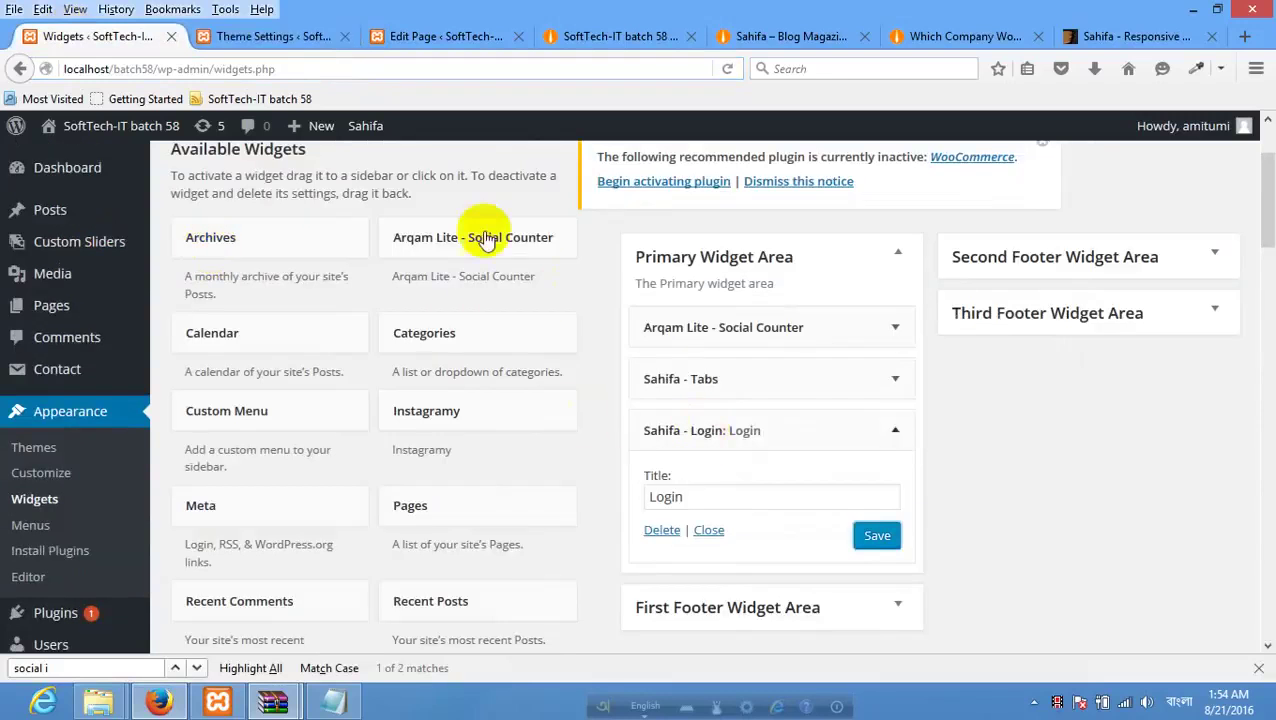
pyautogui.scroll(-7, 474, 421)
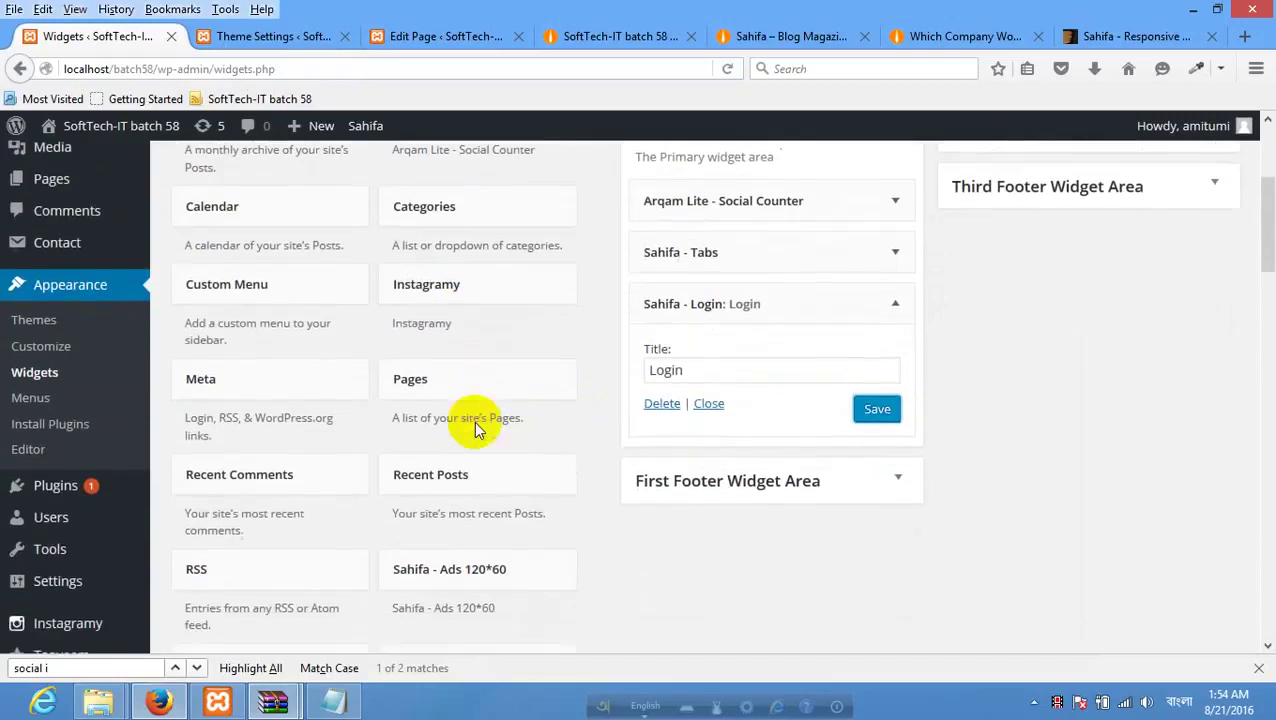
pyautogui.scroll(-5, 474, 428)
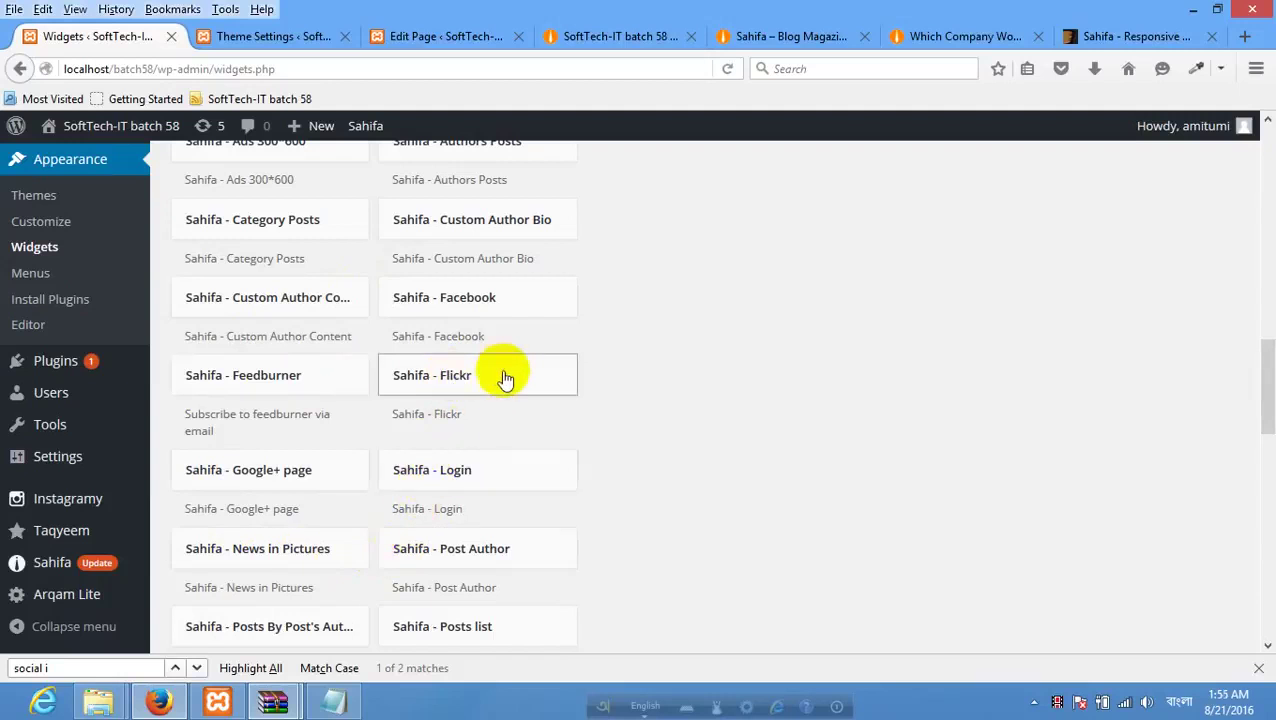
pyautogui.click(318, 377)
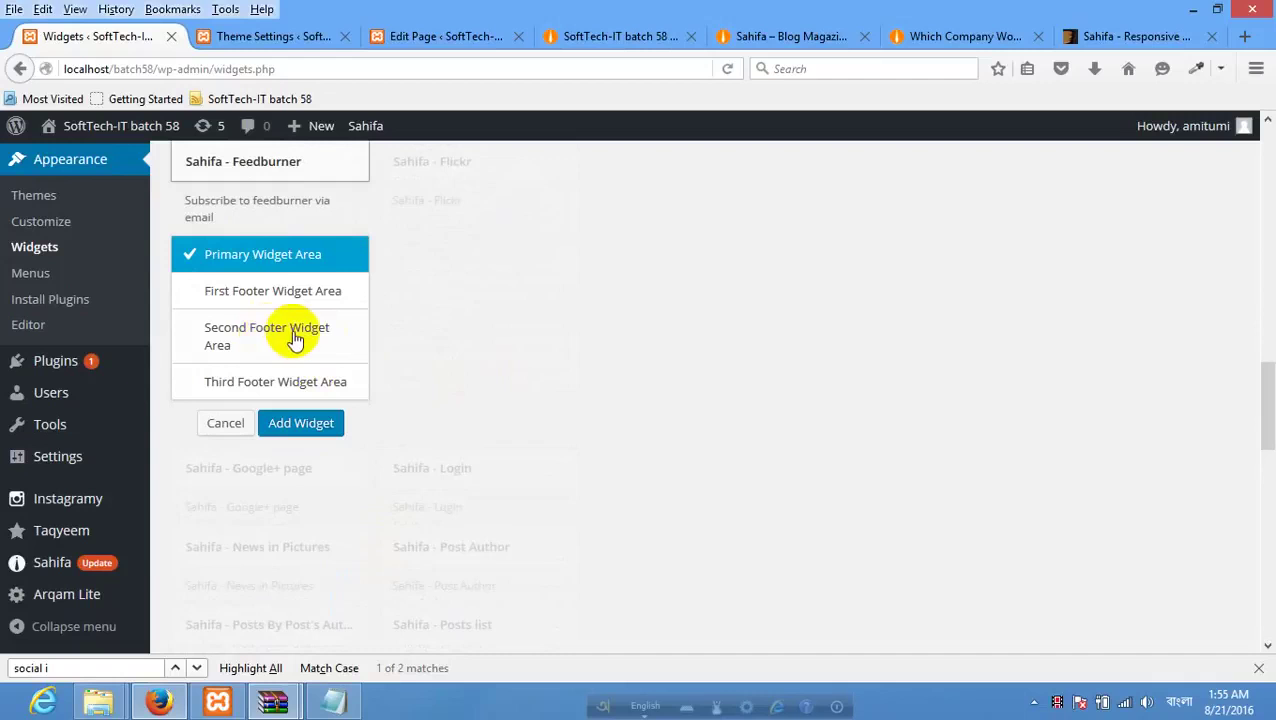
pyautogui.click(300, 423)
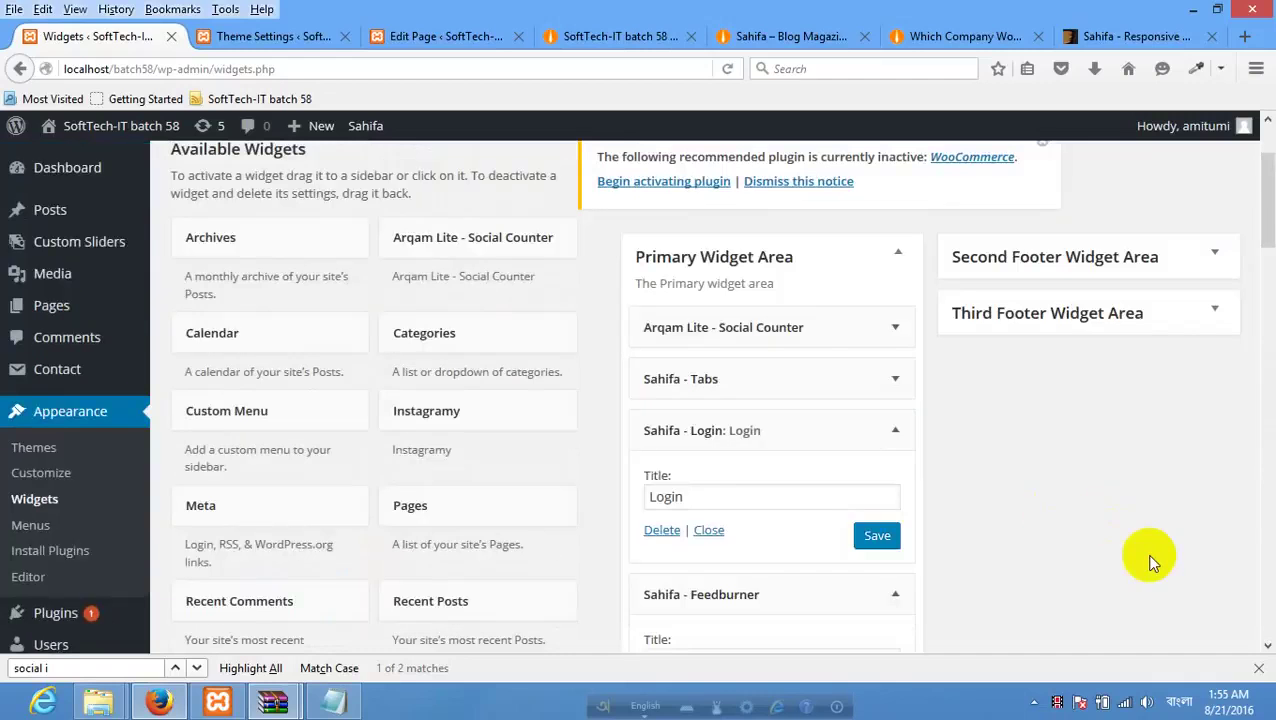
# Review the Sahifa - Feedburner widget's text above the email input field, and delete the widget from the Primary Widget Area.
pyautogui.scroll(-4, 1020, 504)
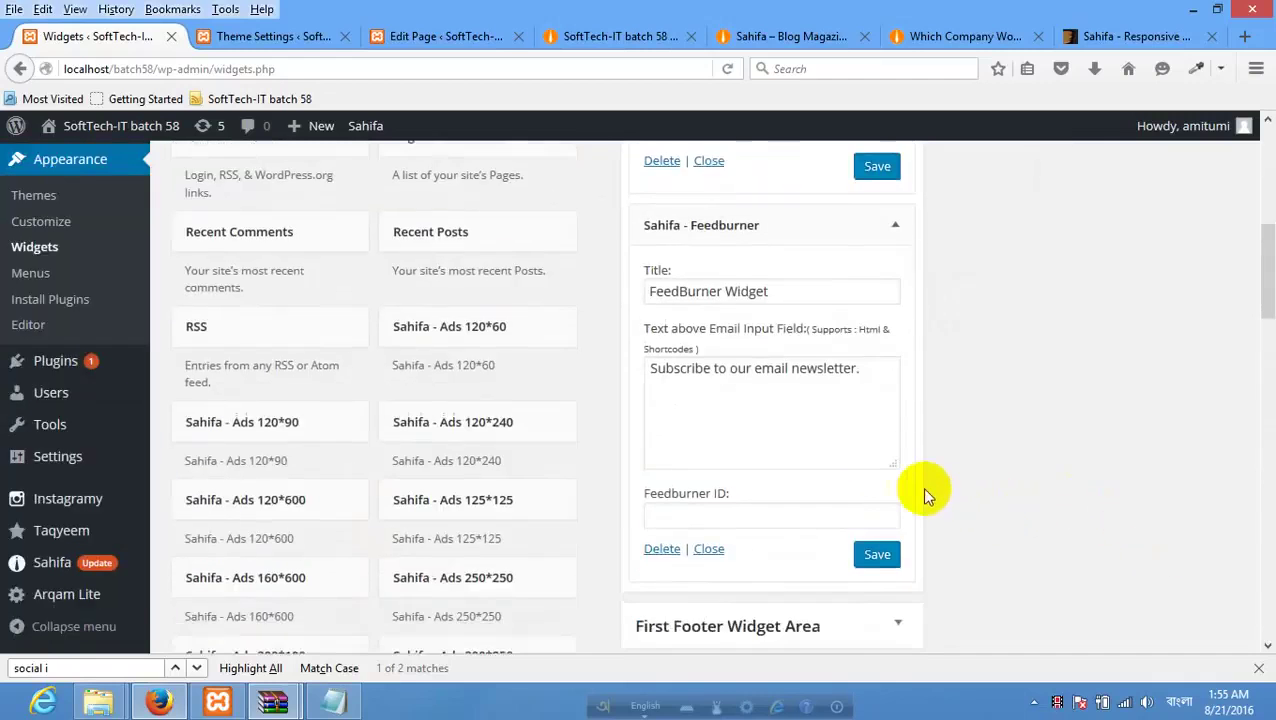
pyautogui.scroll(-1, 925, 497)
pyautogui.click(843, 312)
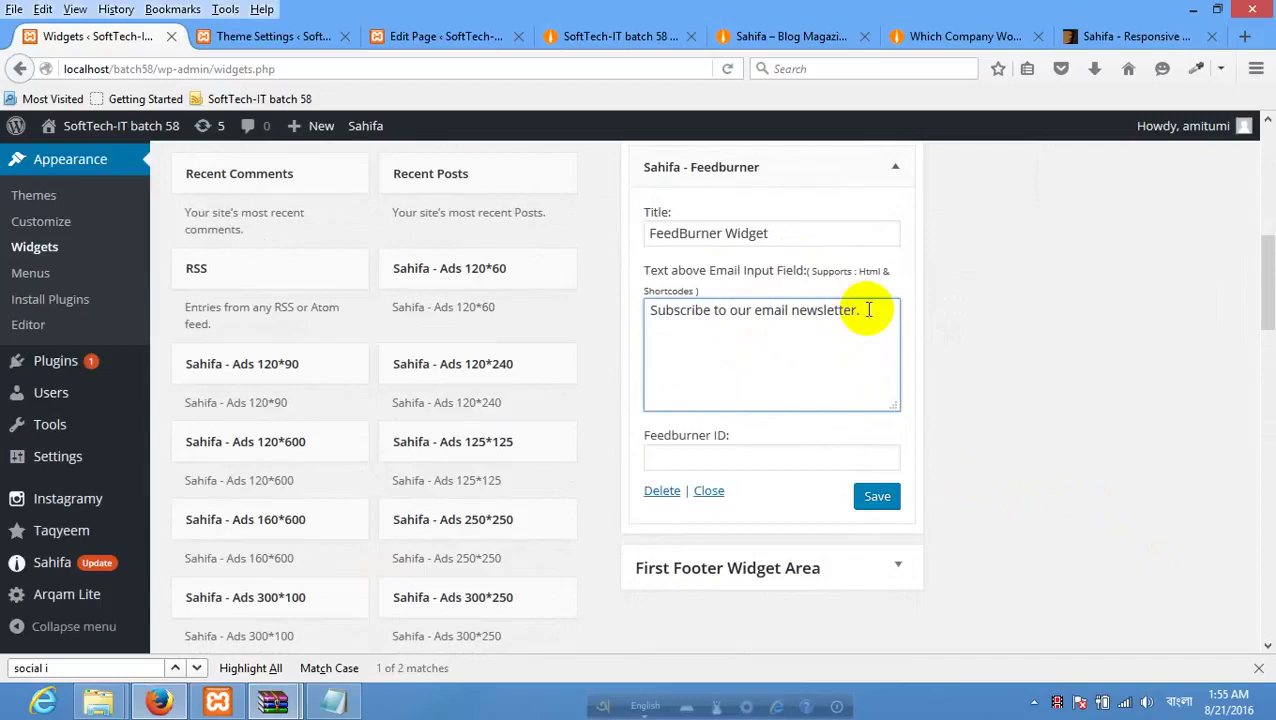
pyautogui.moveTo(868, 310); pyautogui.dragTo(646, 311)
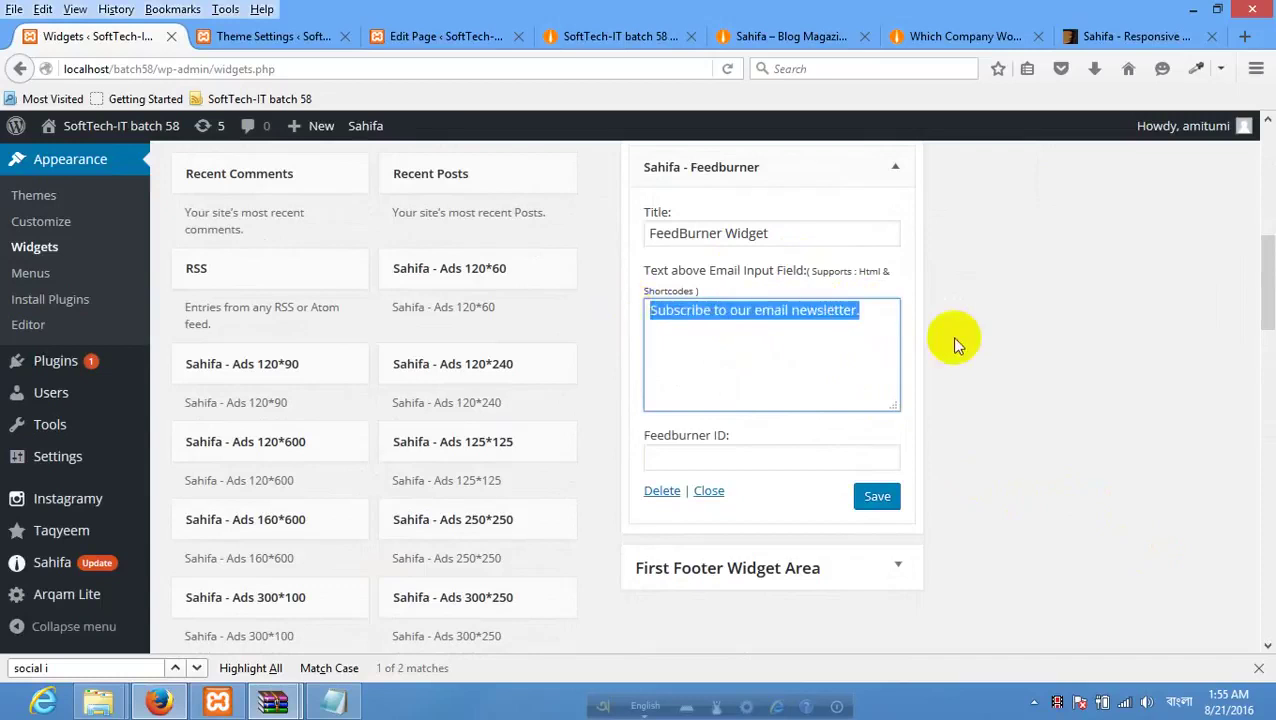
pyautogui.click(661, 492)
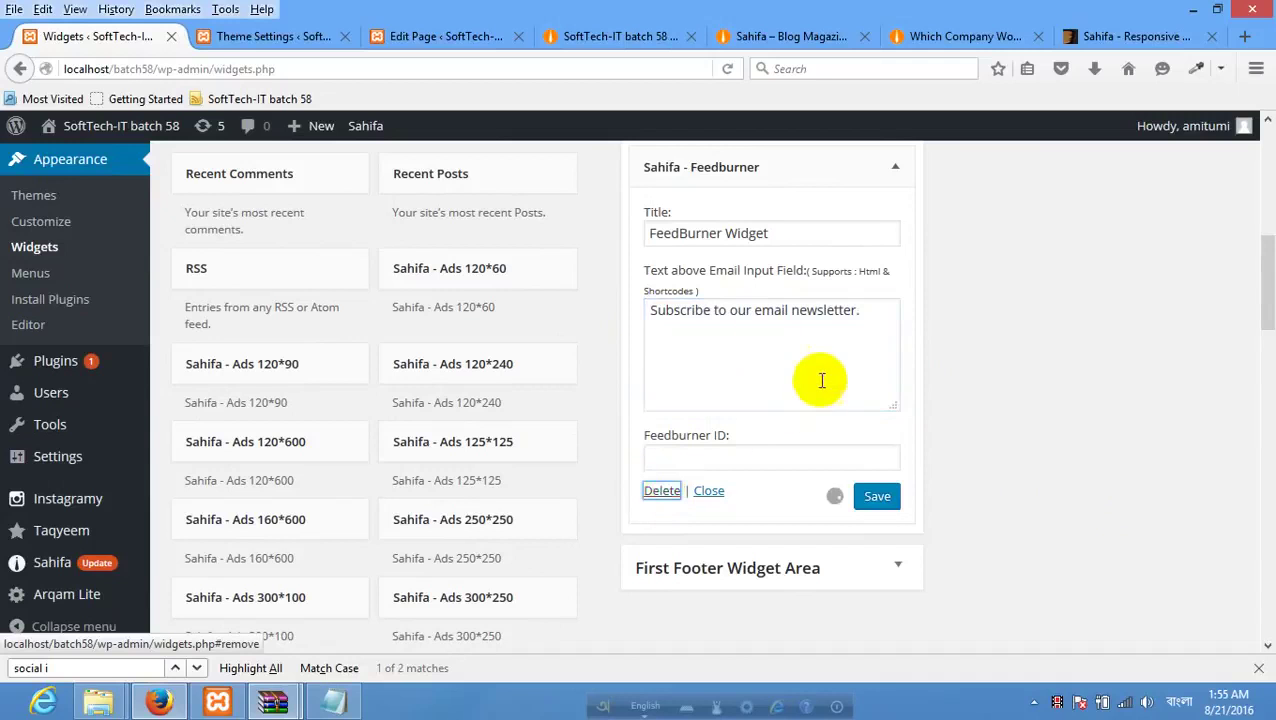
# Return to the local site's home page to view its content blocks and sidebar.
pyautogui.click(270, 33)
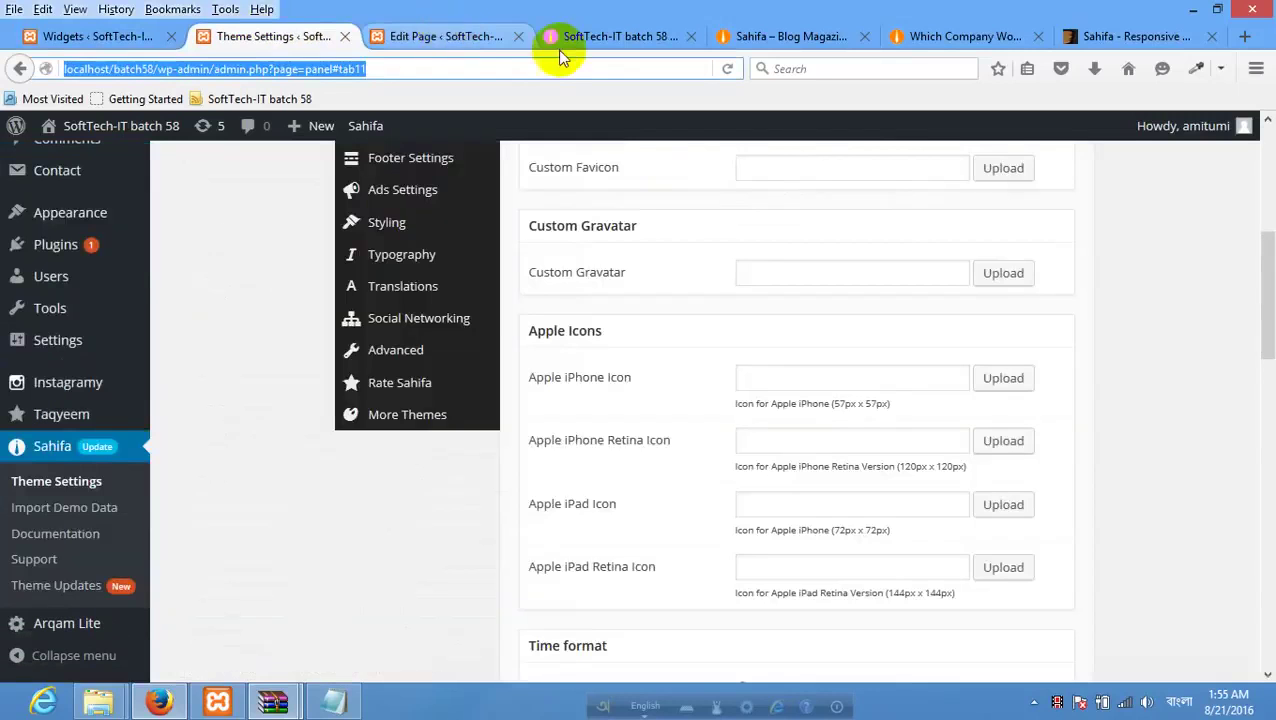
pyautogui.hotkey('ctrl', 'Tab')
pyautogui.click(590, 45)
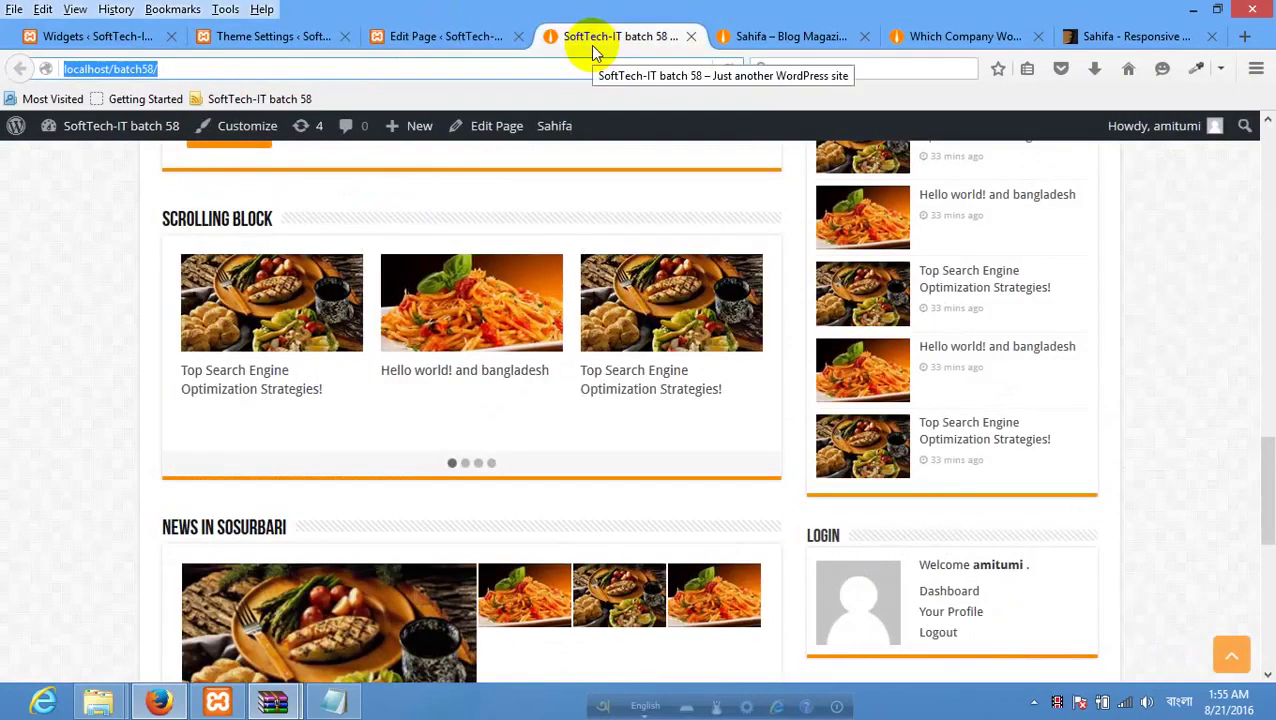